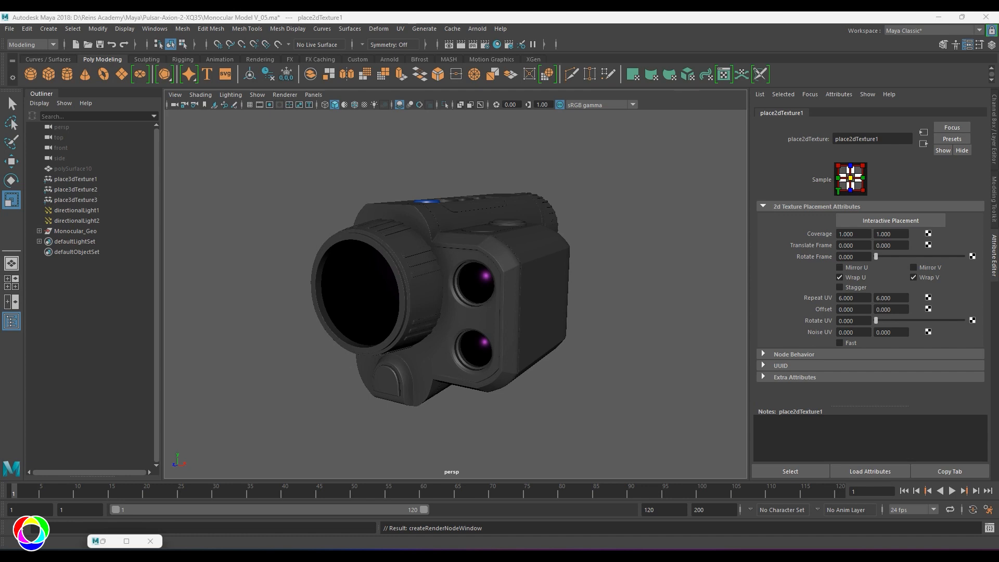
Look over the monocular model from several sides and expand the Monocular_Geo group in the Outliner.
{"action": "left_click_drag", "start_coordinate": [600, 313], "coordinate": [508, 332], "text": "alt"}
{"action": "right_click_drag", "start_coordinate": [576, 326], "coordinate": [463, 314], "text": "alt"}
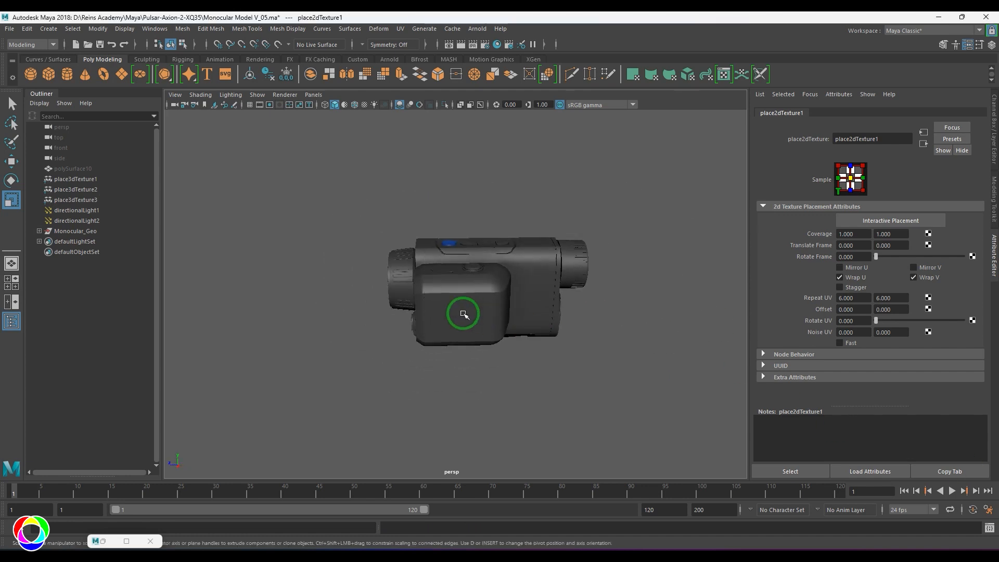
{"action": "mouse_move", "coordinate": [463, 314]}
{"action": "left_mouse_down", "text": "alt"}
{"action": "mouse_move", "coordinate": [609, 317]}
{"action": "mouse_move", "coordinate": [608, 292]}
{"action": "mouse_move", "coordinate": [446, 312]}
{"action": "left_mouse_up", "text": "alt"}
{"action": "left_click_drag", "start_coordinate": [677, 401], "coordinate": [675, 397]}
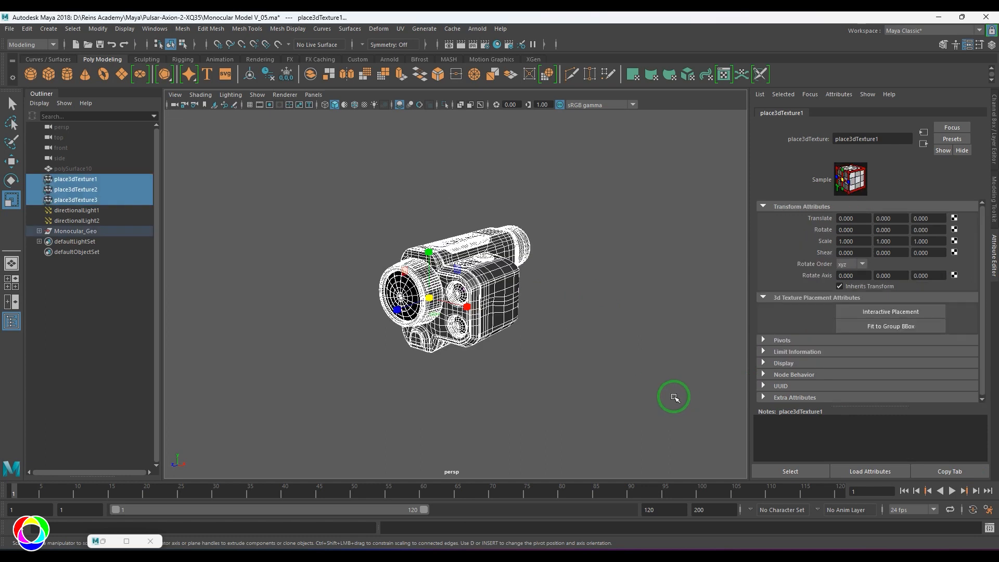
{"action": "left_click", "coordinate": [564, 358]}
{"action": "scroll", "coordinate": [557, 355], "scroll_direction": "up", "scroll_amount": 3}
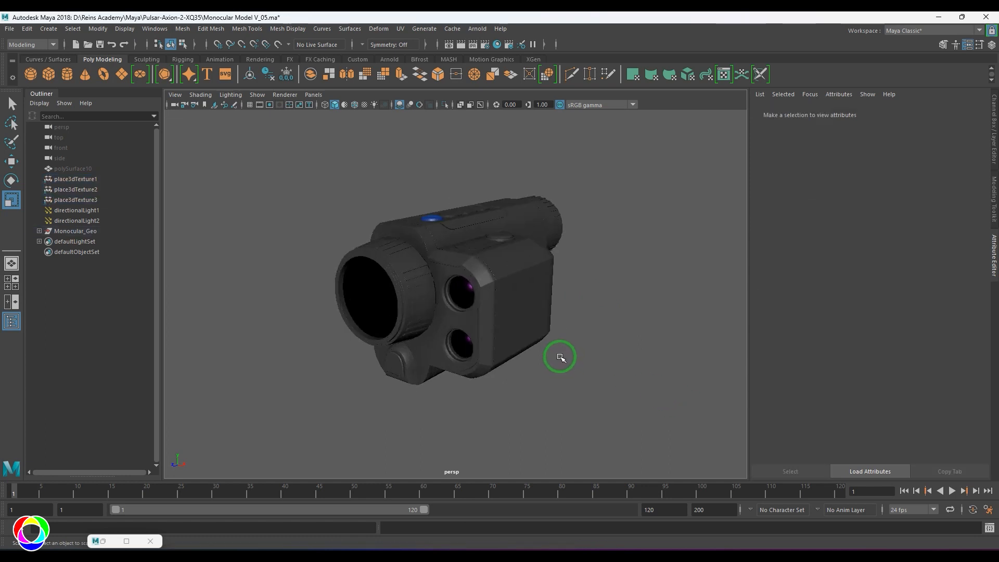
{"action": "left_click_drag", "start_coordinate": [204, 182], "coordinate": [640, 396]}
{"action": "left_click", "coordinate": [76, 231]}
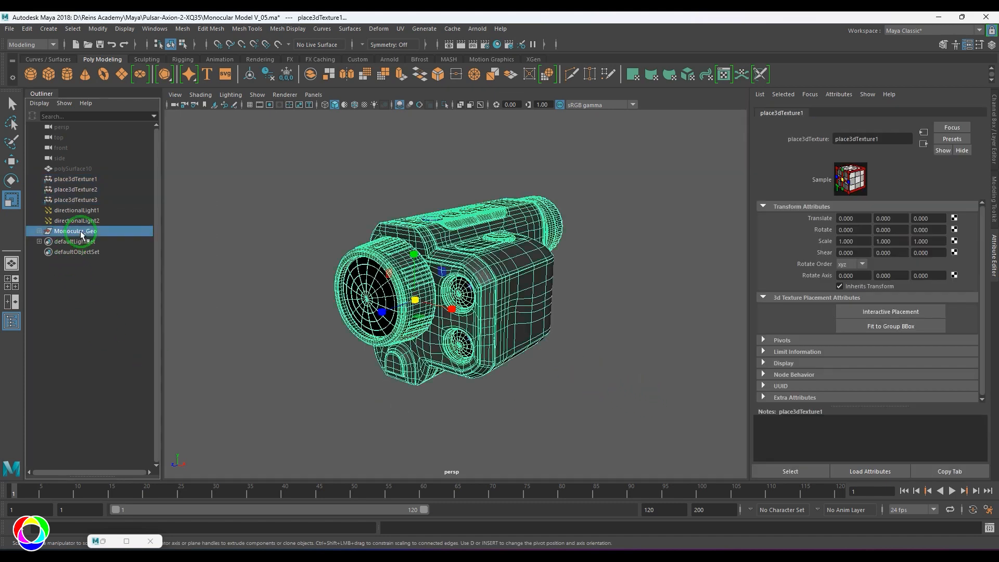
{"action": "left_click", "coordinate": [39, 231]}
Check the front lens ring's translate, rotate and scale values in the Channel Box.
{"action": "left_click", "coordinate": [78, 242]}
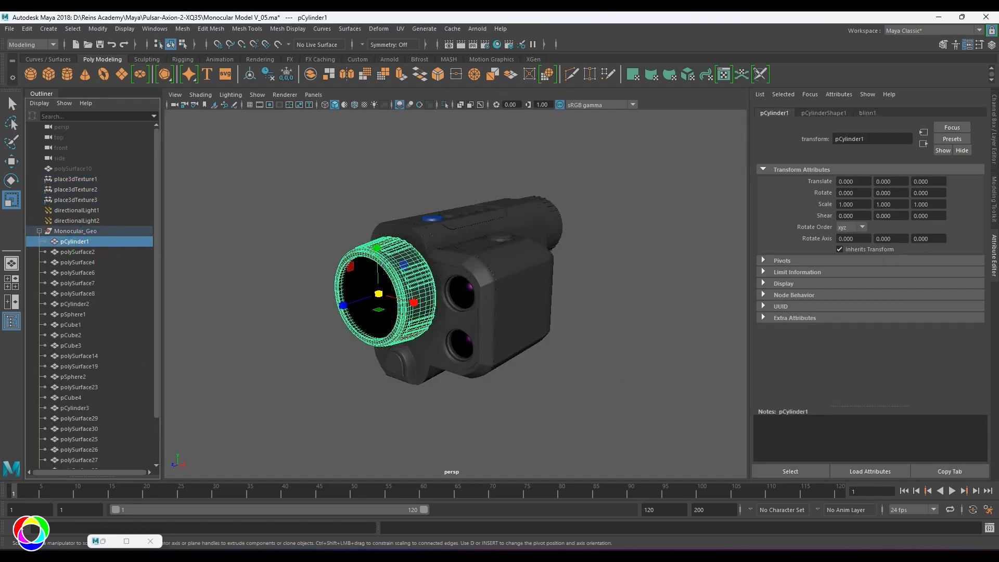
{"action": "left_click", "coordinate": [994, 127]}
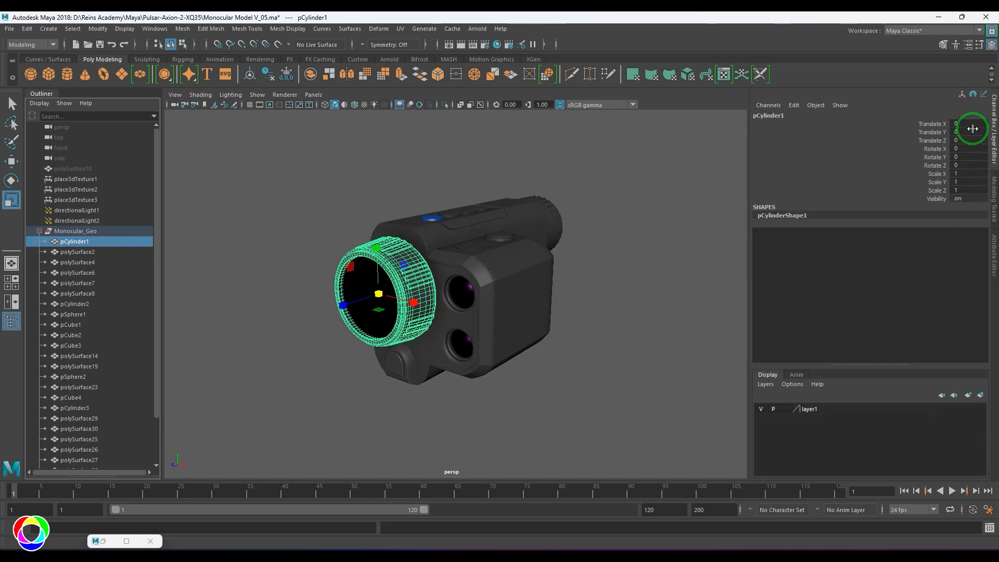
{"action": "left_click_drag", "start_coordinate": [969, 125], "coordinate": [975, 189]}
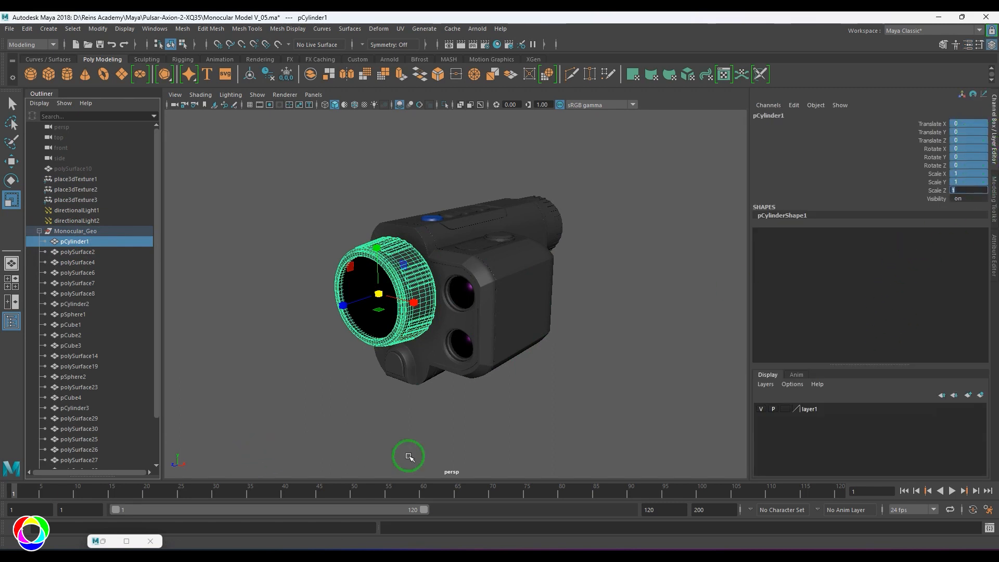
{"action": "left_click", "coordinate": [462, 384]}
Select all parts of the monocular and freeze their transformations.
{"action": "left_click_drag", "start_coordinate": [305, 179], "coordinate": [662, 433]}
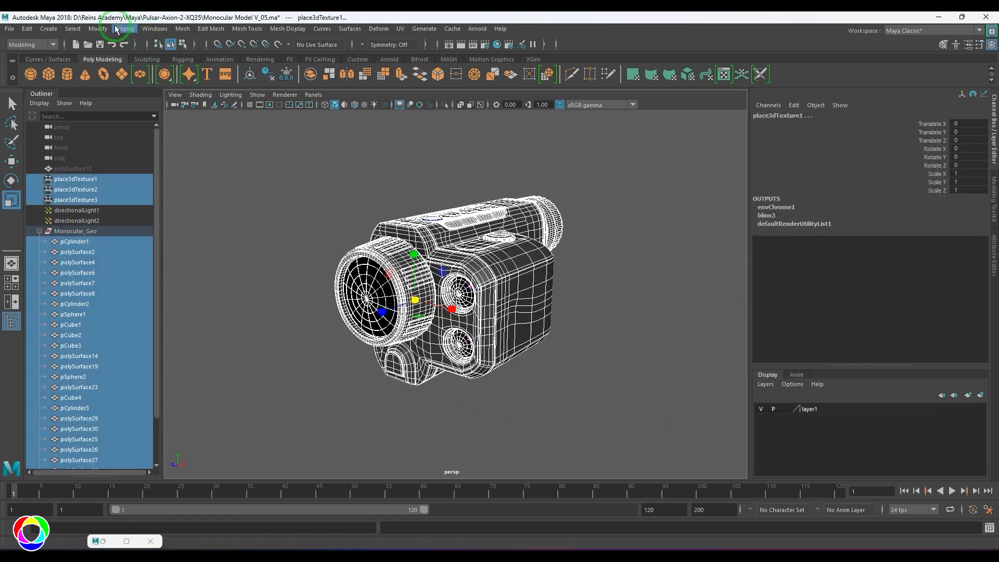
{"action": "left_click", "coordinate": [98, 29]}
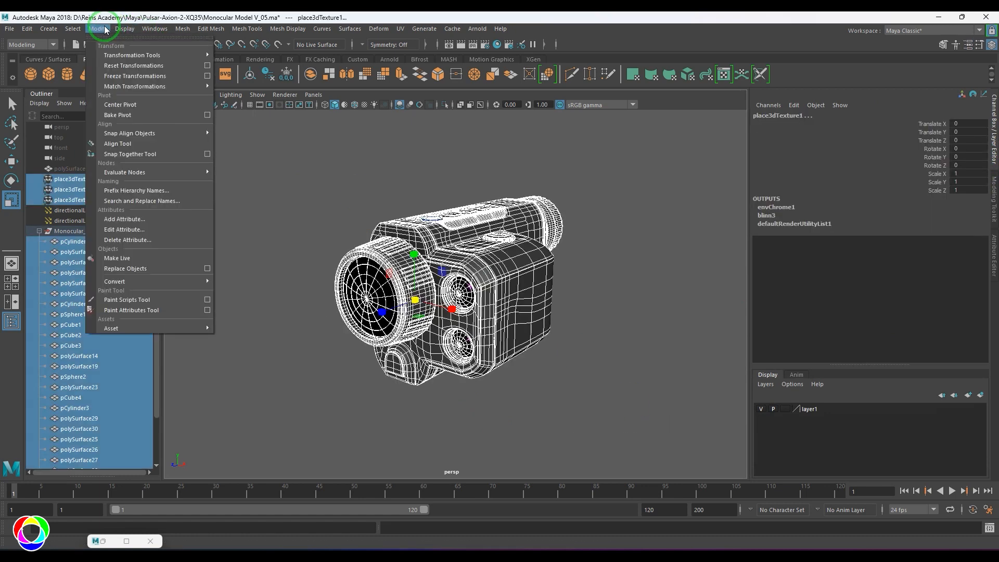
{"action": "left_click", "coordinate": [134, 77]}
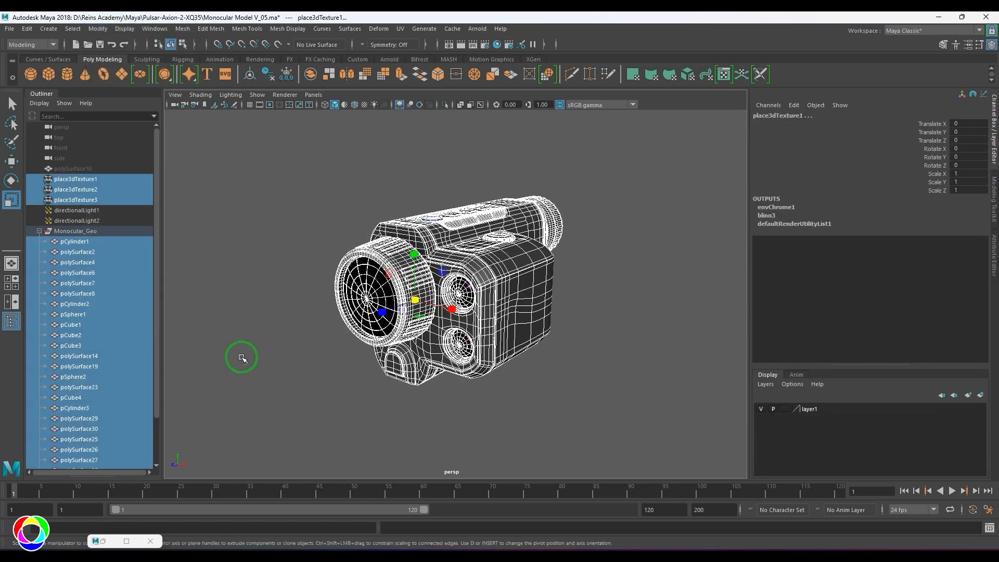
Recheck the transform values of the Monocular_Geo group and its front lens ring.
{"action": "left_click", "coordinate": [241, 358]}
{"action": "left_click", "coordinate": [77, 230]}
{"action": "left_click", "coordinate": [648, 396]}
{"action": "left_click", "coordinate": [414, 302]}
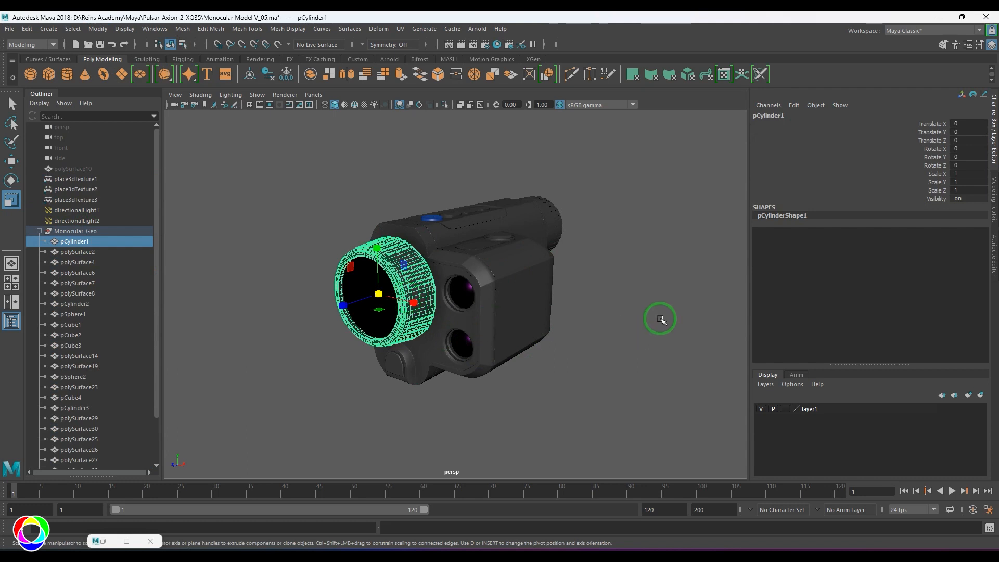
Switch to the UV Editing workspace with nothing selected and widen the perspective view to about half the window.
{"action": "left_click", "coordinate": [636, 330]}
{"action": "left_click", "coordinate": [899, 31]}
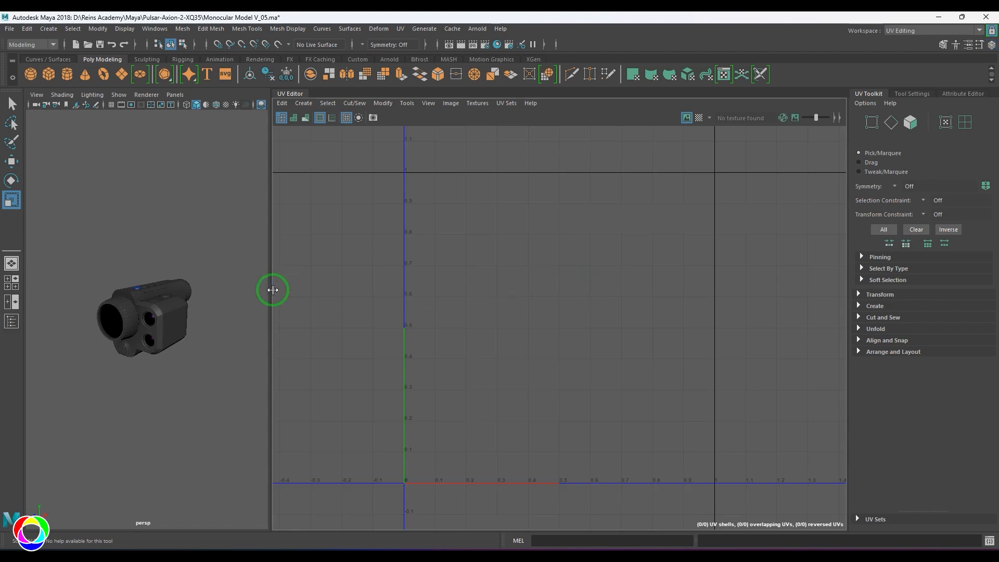
{"action": "left_click_drag", "start_coordinate": [270, 289], "coordinate": [482, 301]}
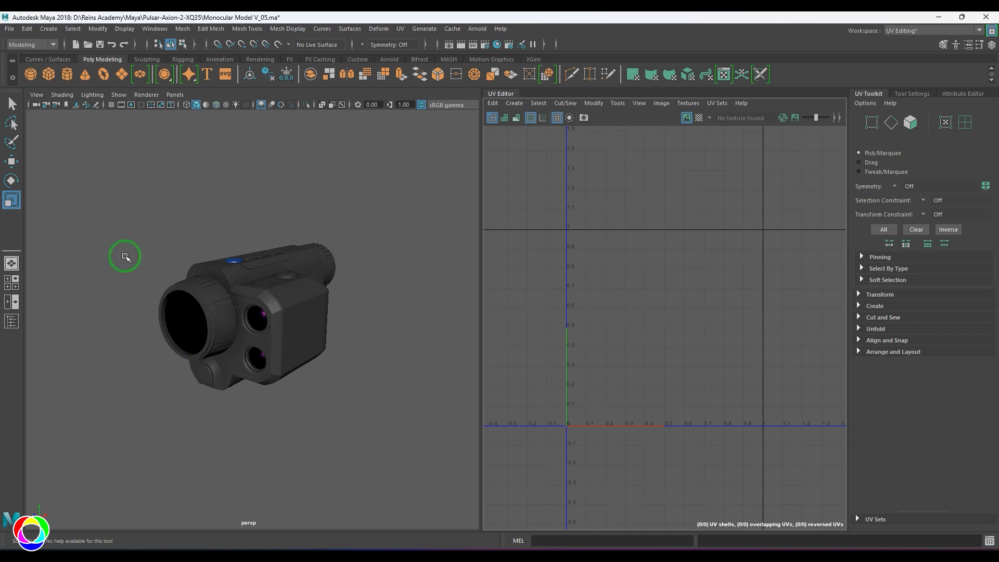
Assign the existing checker-textured Lambert material to all monocular parts, turn on textured display and inspect the pattern on the body.
{"action": "left_click_drag", "start_coordinate": [125, 207], "coordinate": [382, 441]}
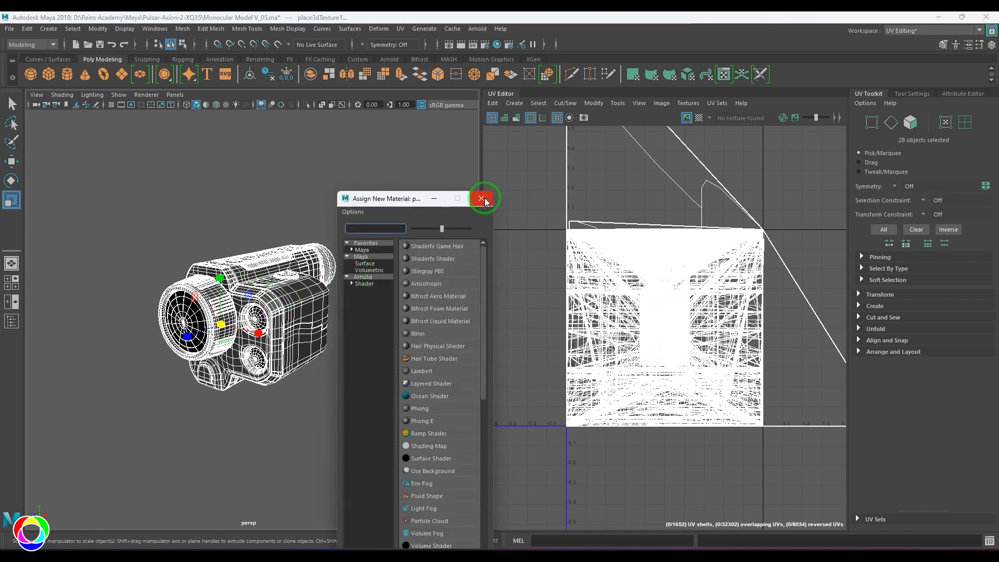
{"action": "left_click", "coordinate": [481, 198]}
{"action": "right_click", "coordinate": [290, 259]}
{"action": "mouse_move", "coordinate": [312, 546]}
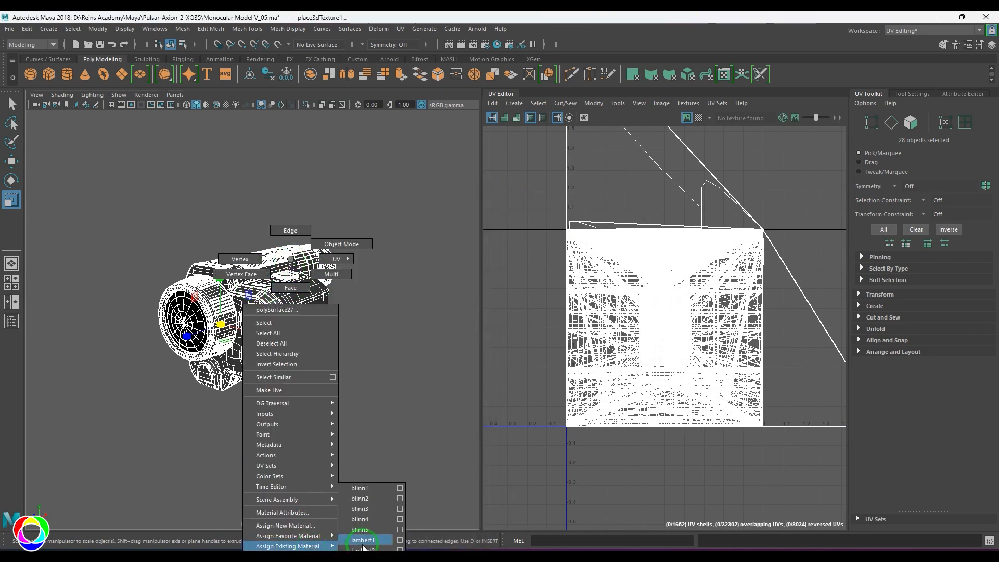
{"action": "left_click", "coordinate": [364, 550]}
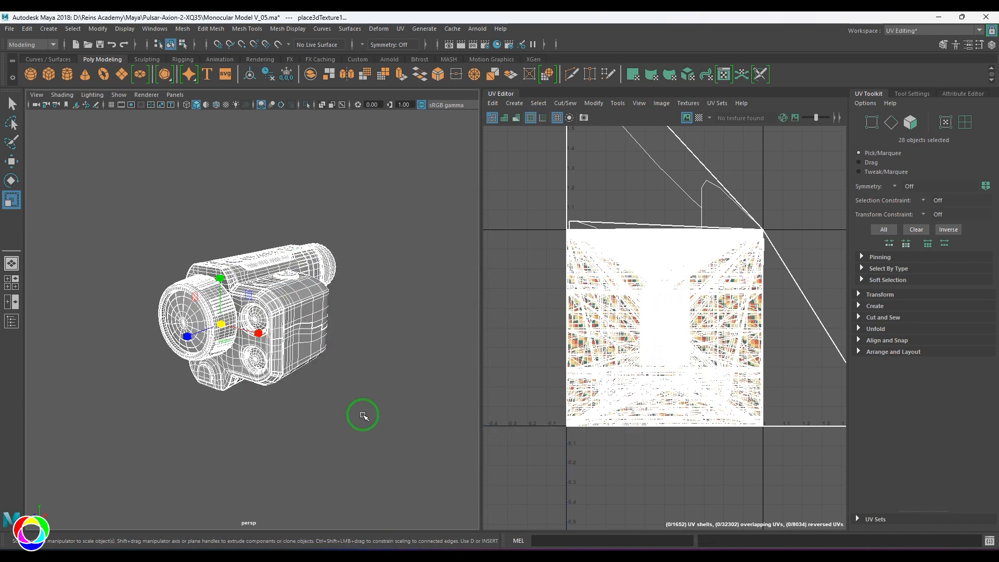
{"action": "left_click", "coordinate": [363, 414]}
{"action": "key", "text": "6"}
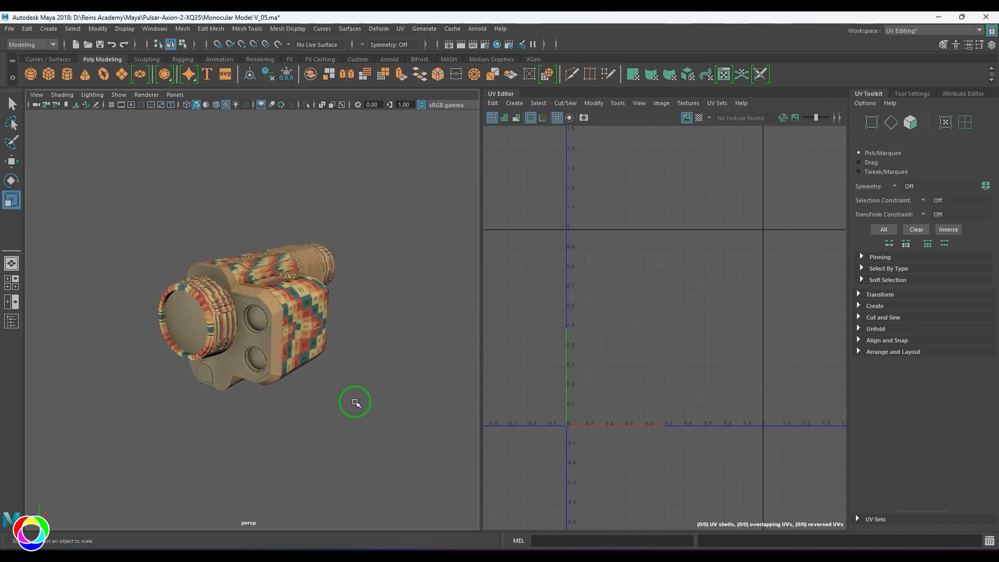
{"action": "left_click_drag", "start_coordinate": [415, 361], "coordinate": [362, 439], "text": "alt"}
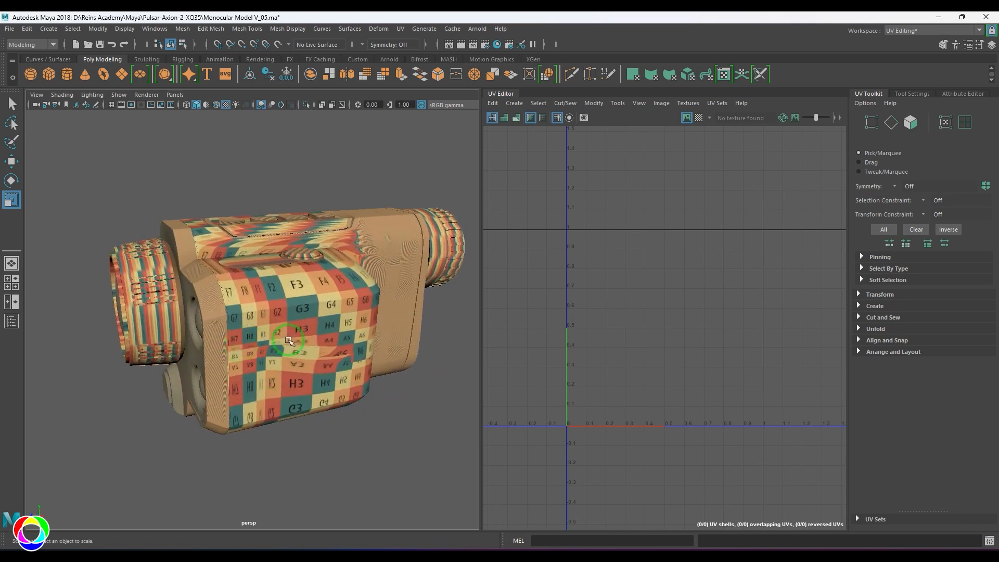
{"action": "scroll", "coordinate": [289, 341], "scroll_direction": "up", "scroll_amount": 5}
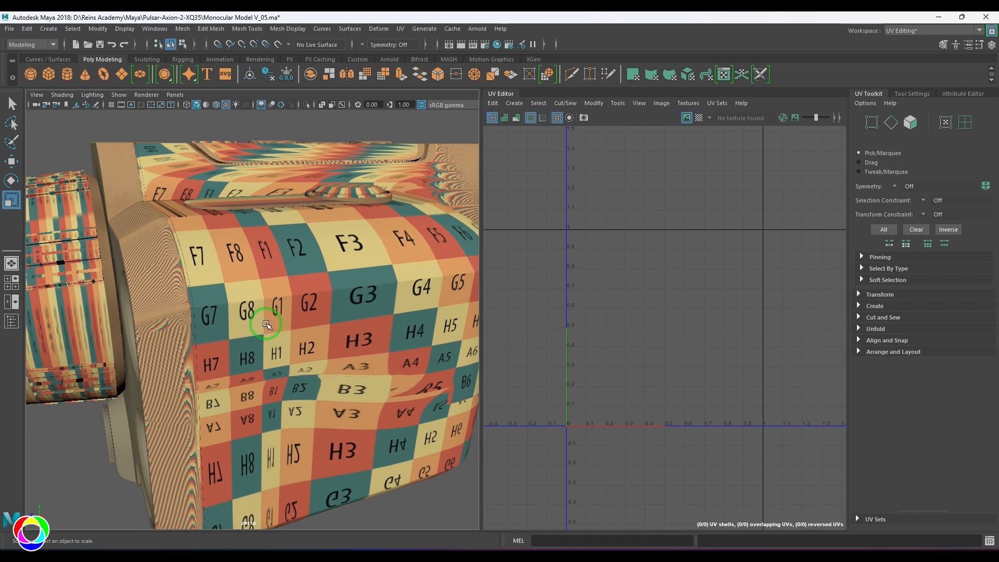
{"action": "scroll", "coordinate": [266, 323], "scroll_direction": "down", "scroll_amount": 6}
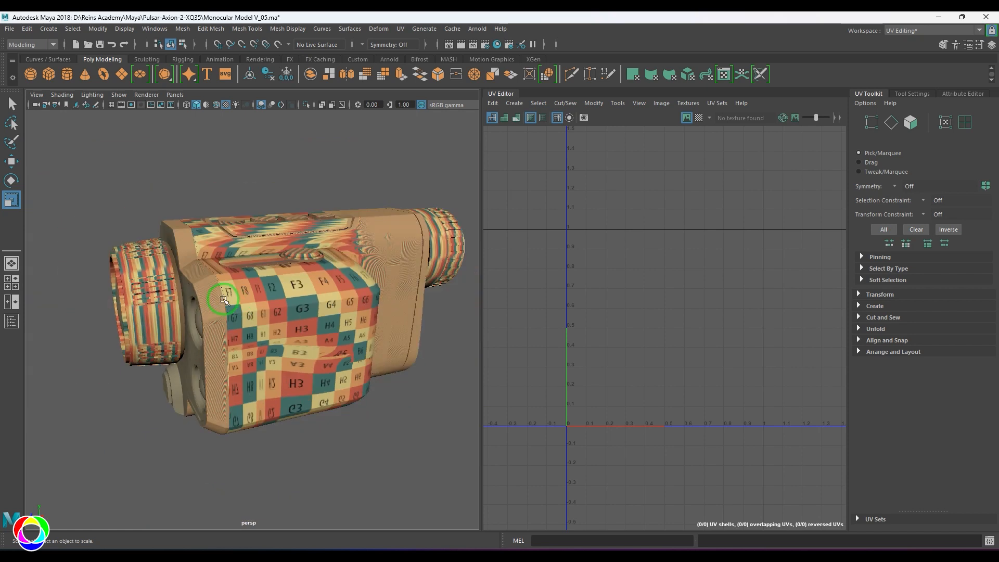
Open the Outliner and isolate the front lens ring, pCylinder1, in the viewport.
{"action": "left_click", "coordinate": [154, 29]}
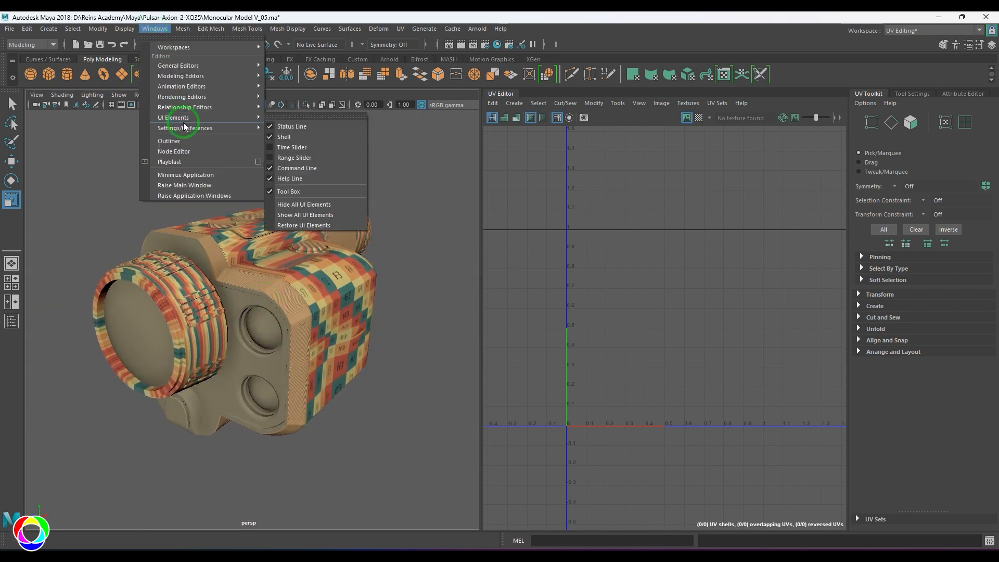
{"action": "left_click", "coordinate": [185, 141]}
{"action": "left_click", "coordinate": [91, 241]}
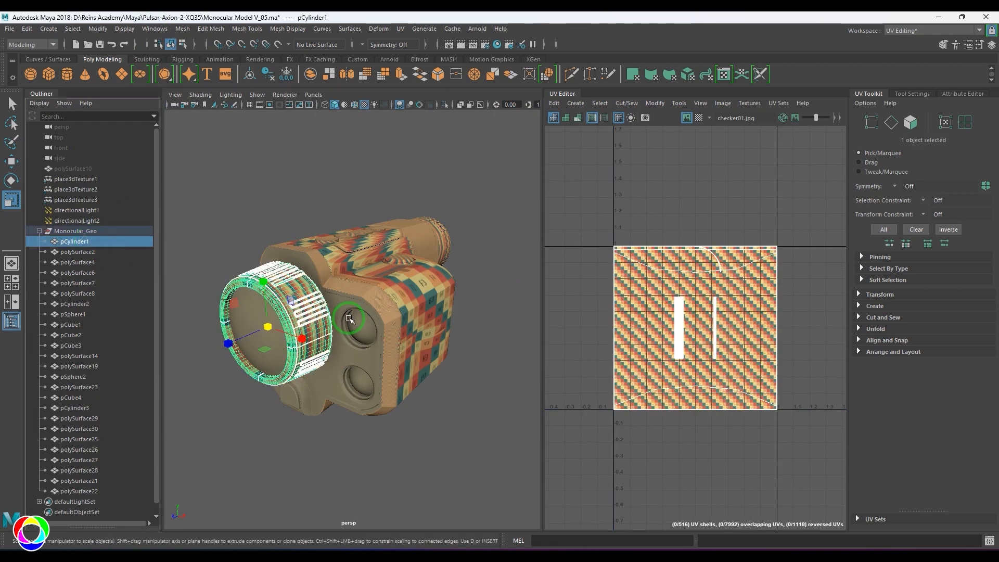
{"action": "key", "text": "ctrl+1"}
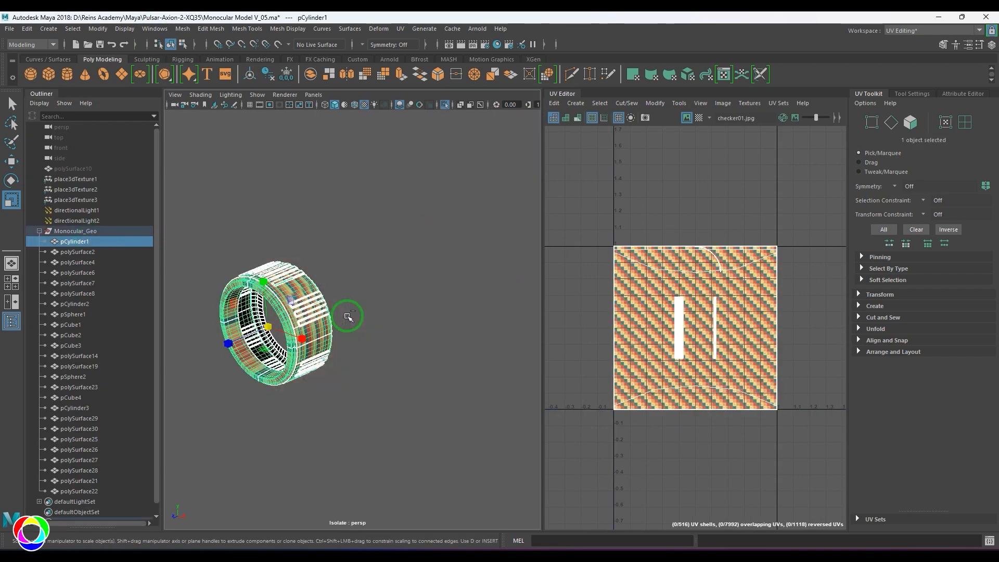
{"action": "left_click", "coordinate": [403, 298]}
{"action": "left_click_drag", "start_coordinate": [386, 310], "coordinate": [412, 312], "text": "alt"}
{"action": "left_click", "coordinate": [423, 268]}
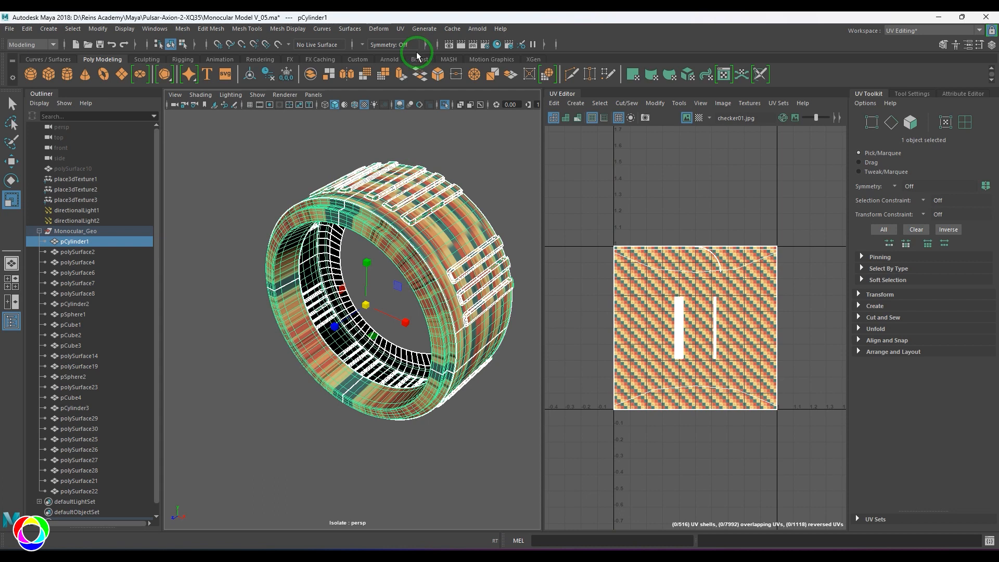
Apply a cylindrical UV projection to the isolated lens ring.
{"action": "left_click", "coordinate": [404, 30]}
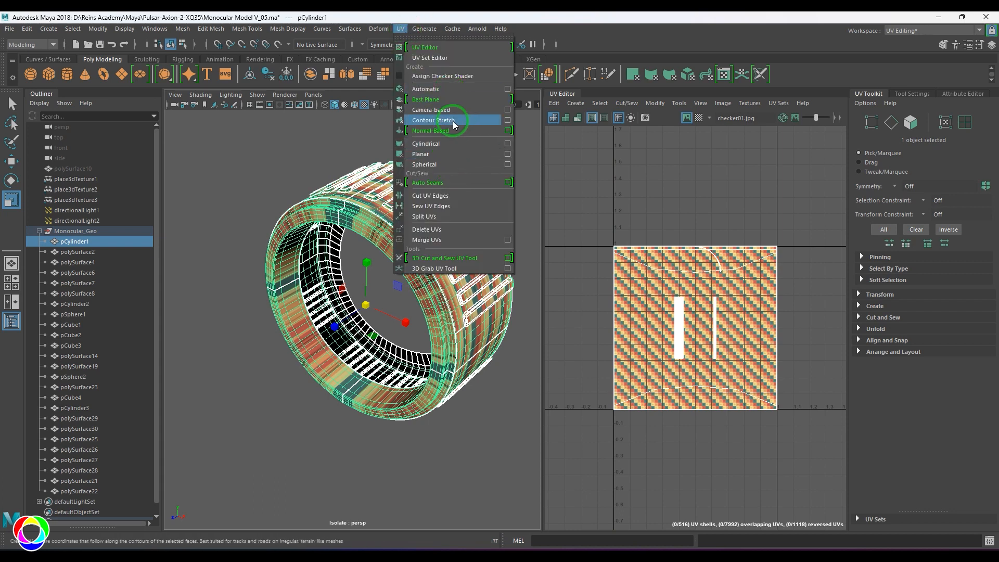
{"action": "left_click", "coordinate": [449, 144]}
{"action": "scroll", "coordinate": [359, 313], "scroll_direction": "down", "scroll_amount": 3}
{"action": "left_click_drag", "start_coordinate": [359, 333], "coordinate": [371, 354], "text": "alt"}
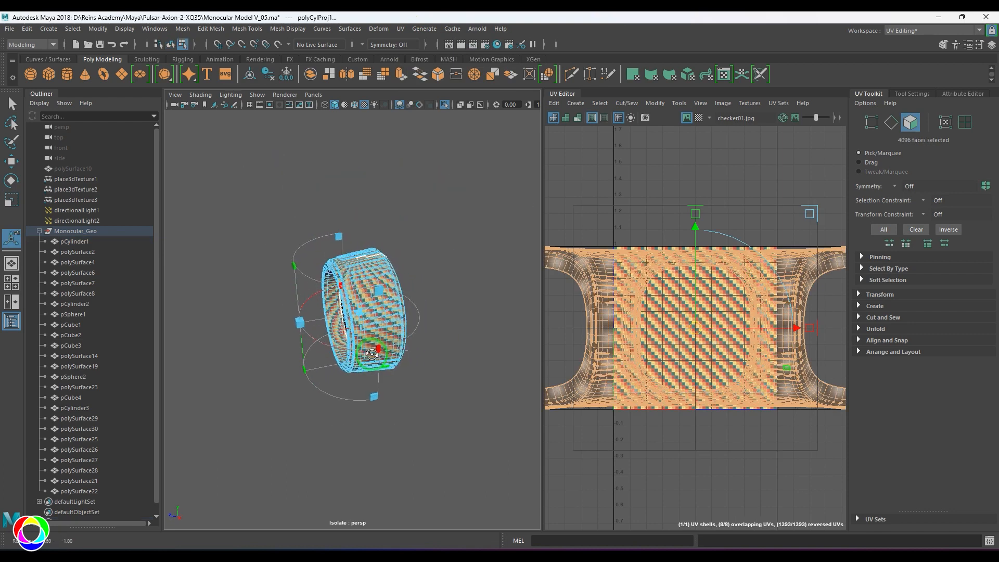
Hide polygons in the viewport and extend the cylindrical projection's sweep into a full circle.
{"action": "left_click", "coordinate": [257, 94]}
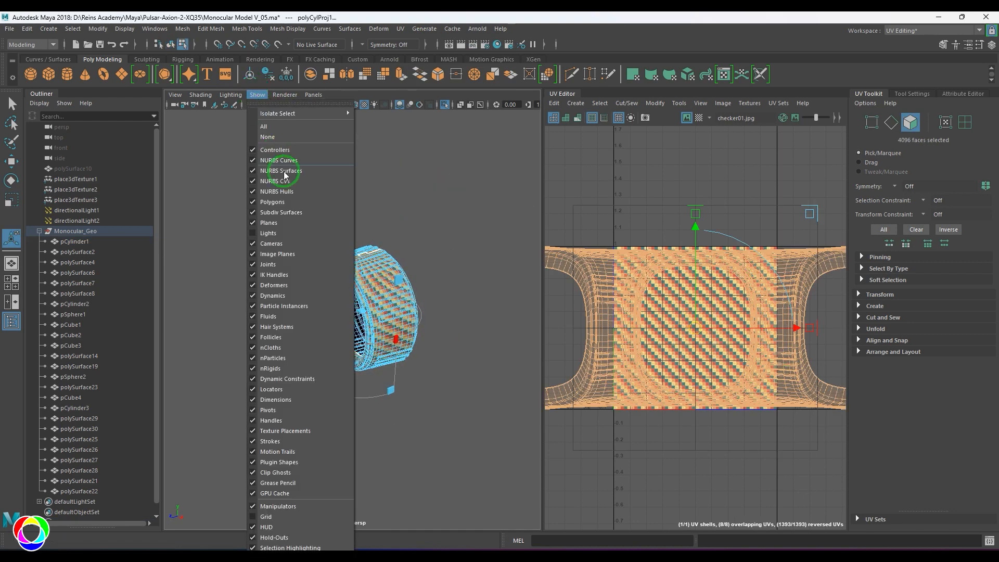
{"action": "left_click", "coordinate": [288, 202]}
{"action": "left_click_drag", "start_coordinate": [458, 322], "coordinate": [404, 327], "text": "alt"}
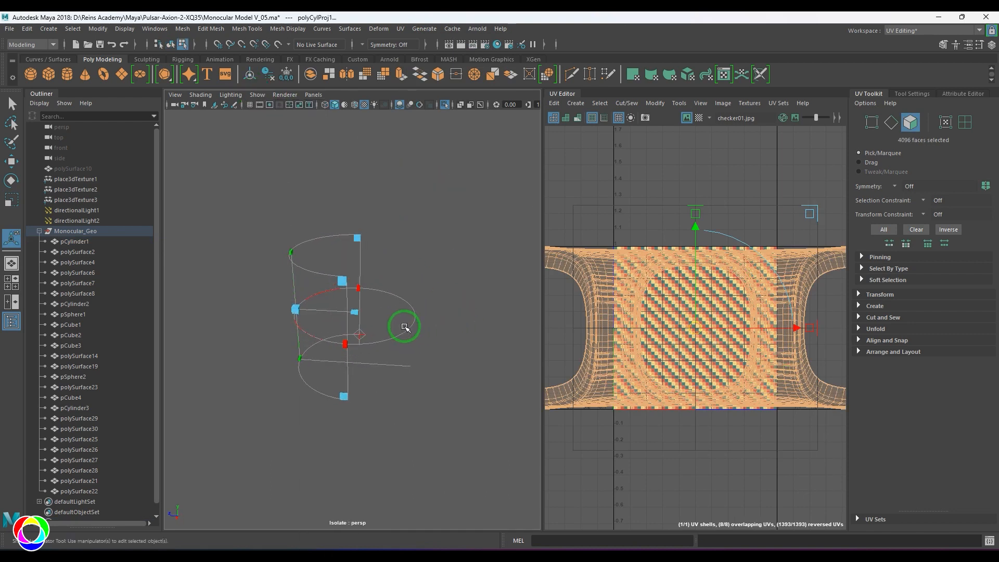
{"action": "left_click_drag", "start_coordinate": [348, 347], "coordinate": [419, 389]}
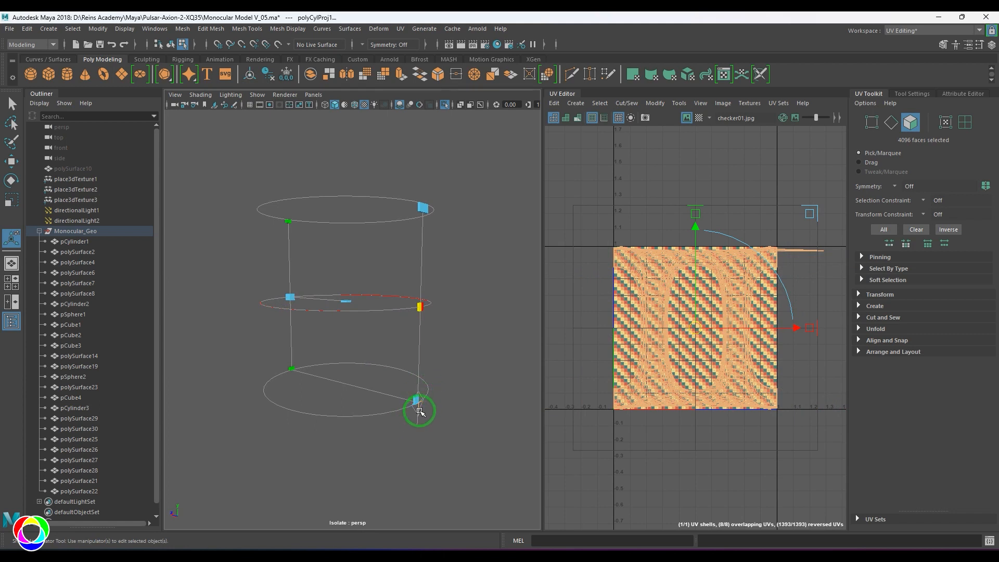
Rotate the cylindrical projection -90° about X so it lines up with the ring's axis.
{"action": "left_click", "coordinate": [419, 411]}
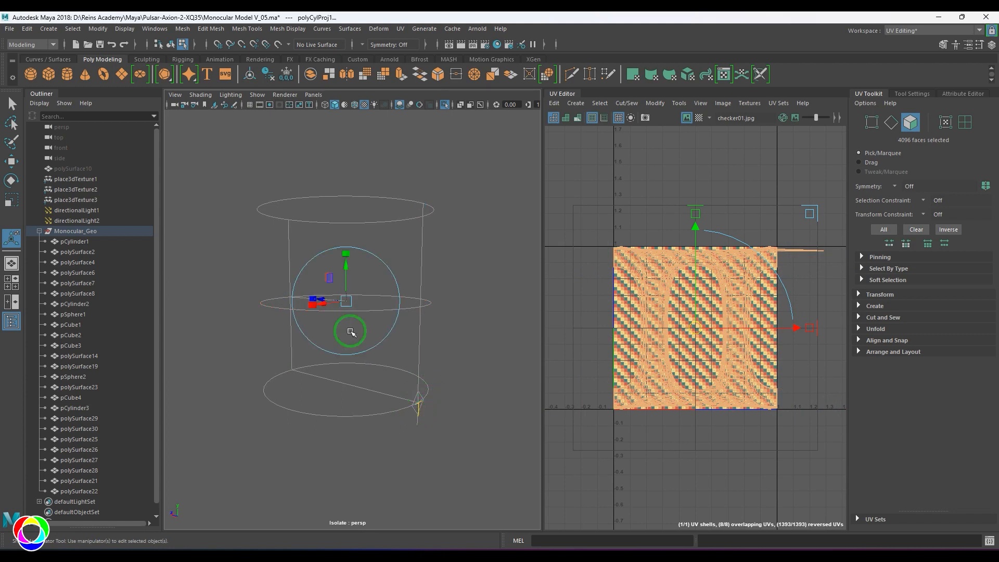
{"action": "key", "text": "e"}
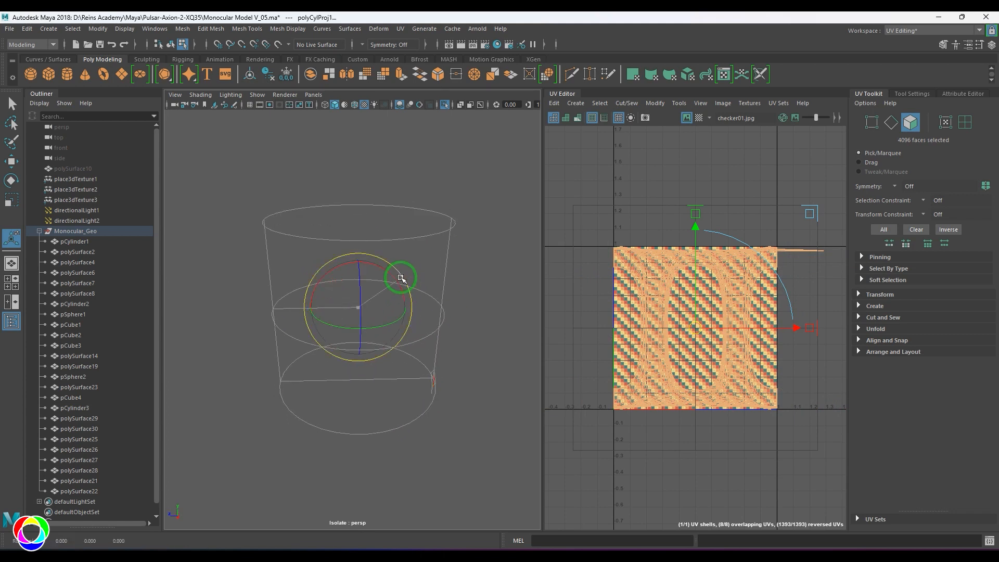
{"action": "left_click_drag", "start_coordinate": [392, 276], "coordinate": [432, 319]}
{"action": "key", "text": "w"}
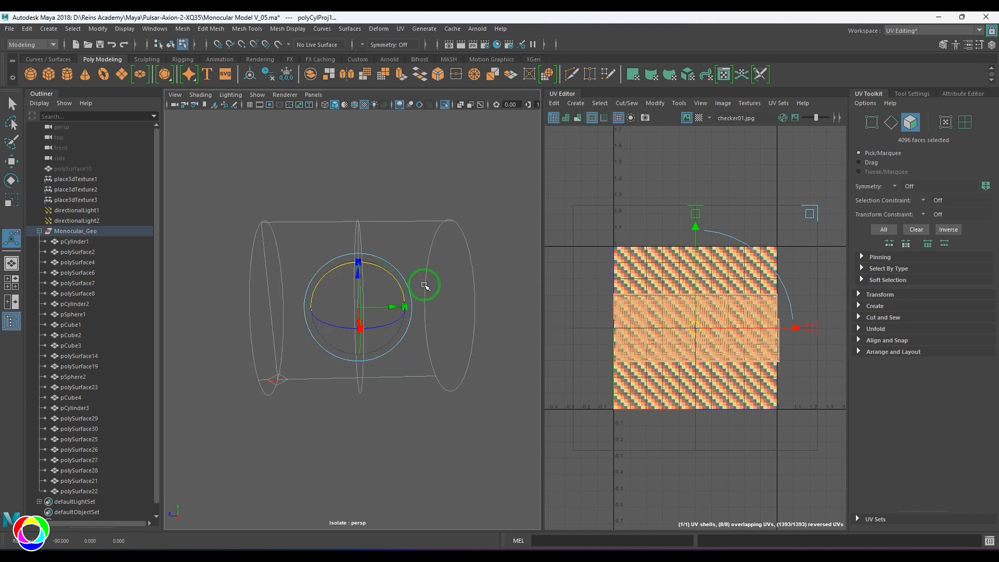
Show polygons in the viewport again to check the projection against the lens ring.
{"action": "left_click", "coordinate": [258, 94]}
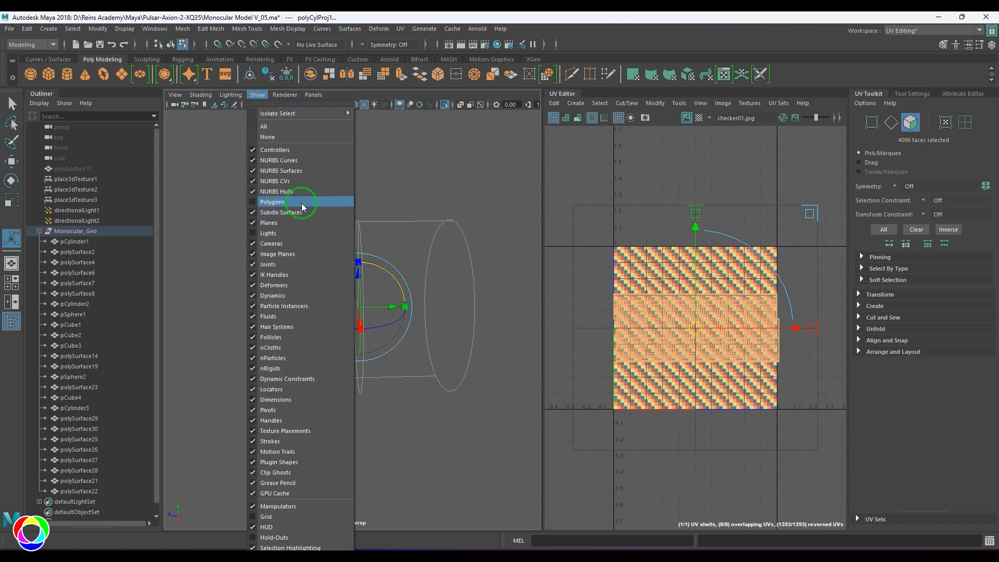
{"action": "left_click", "coordinate": [301, 203]}
{"action": "left_click_drag", "start_coordinate": [468, 304], "coordinate": [419, 301], "text": "alt"}
{"action": "mouse_move", "coordinate": [341, 267]}
{"action": "left_mouse_down", "text": "alt"}
{"action": "mouse_move", "coordinate": [387, 261]}
{"action": "mouse_move", "coordinate": [339, 259]}
{"action": "left_mouse_up", "text": "alt"}
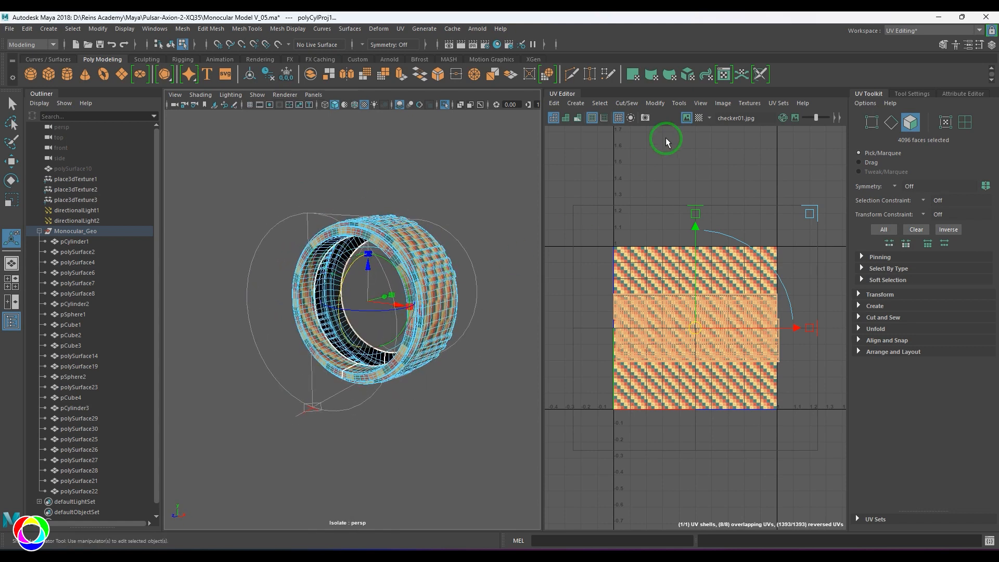
Turn off the texture image in the UV Editor, frame the ring's UV shell closely and widen the editor.
{"action": "left_click", "coordinate": [687, 117]}
{"action": "scroll", "coordinate": [680, 340], "scroll_direction": "up", "scroll_amount": 3}
{"action": "middle_click_drag", "start_coordinate": [680, 341], "coordinate": [571, 370], "text": "alt"}
{"action": "scroll", "coordinate": [712, 343], "scroll_direction": "up", "scroll_amount": 2}
{"action": "left_click_drag", "start_coordinate": [542, 377], "coordinate": [429, 372]}
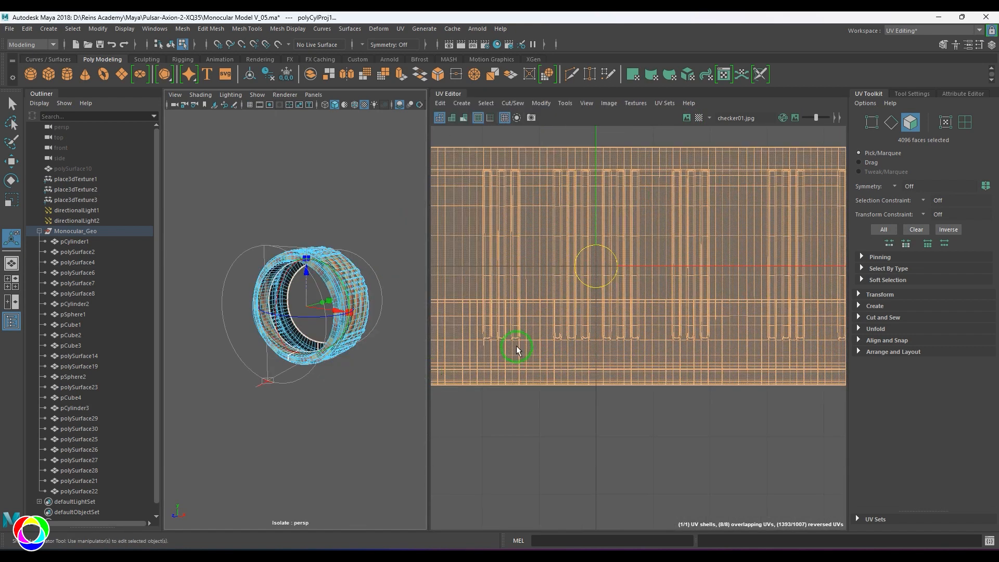
Examine the cylindrical projection on the lens ring and the full extent of its UV shell.
{"action": "scroll", "coordinate": [538, 311], "scroll_direction": "up", "scroll_amount": 2}
{"action": "left_click_drag", "start_coordinate": [347, 304], "coordinate": [316, 310], "text": "alt"}
{"action": "right_click_drag", "start_coordinate": [316, 310], "coordinate": [274, 292], "text": "alt"}
{"action": "left_click_drag", "start_coordinate": [274, 292], "coordinate": [324, 285]}
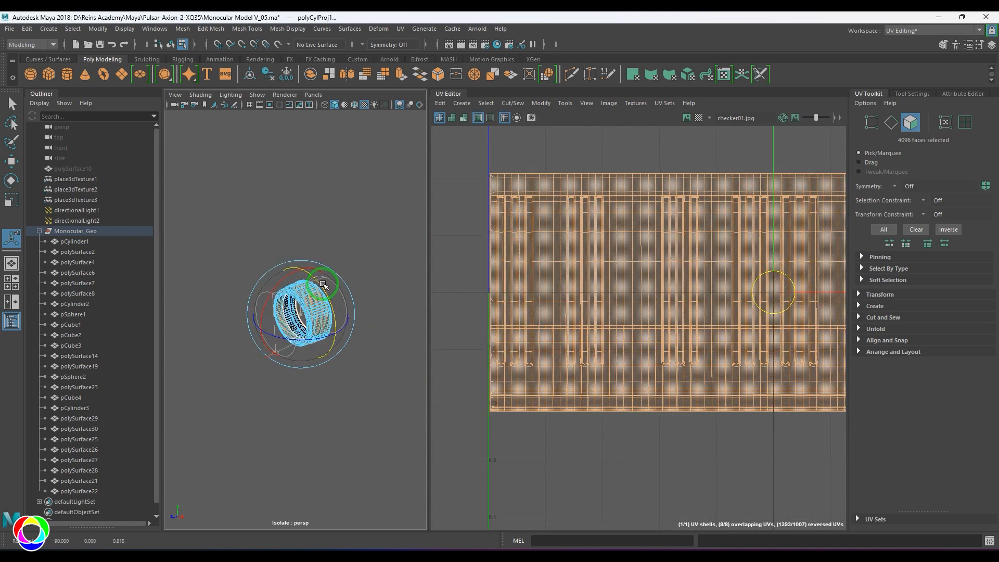
{"action": "middle_click_drag", "start_coordinate": [591, 272], "coordinate": [198, 258], "text": "alt"}
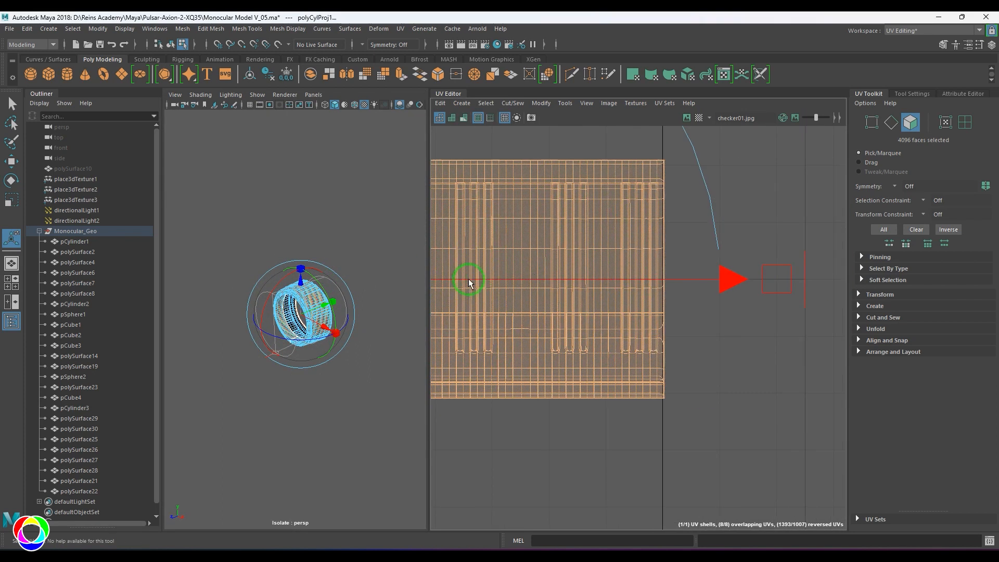
{"action": "middle_click_drag", "start_coordinate": [614, 290], "coordinate": [803, 326], "text": "alt"}
{"action": "right_click_drag", "start_coordinate": [317, 364], "coordinate": [428, 406], "text": "alt"}
{"action": "left_click_drag", "start_coordinate": [307, 354], "coordinate": [279, 345], "text": "alt"}
{"action": "right_click_drag", "start_coordinate": [279, 345], "coordinate": [244, 330], "text": "alt"}
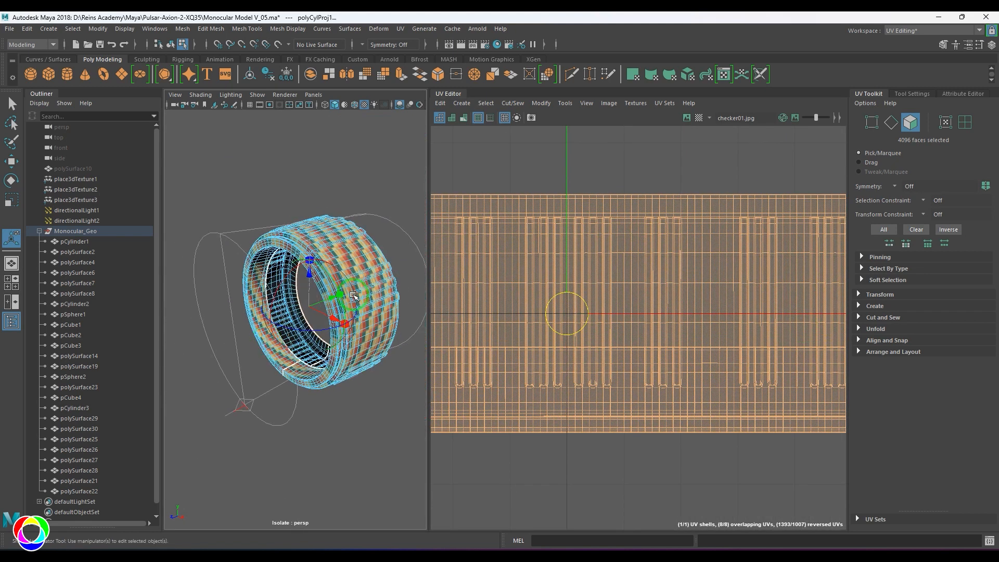
Leave the projection manipulator, return to object mode and reselect the lens ring from its rim side.
{"action": "key", "text": "w"}
{"action": "key", "text": "F8"}
{"action": "left_click", "coordinate": [399, 389]}
{"action": "left_click_drag", "start_coordinate": [384, 384], "coordinate": [306, 376], "text": "alt"}
{"action": "mouse_move", "coordinate": [306, 375]}
{"action": "right_mouse_down", "text": "alt"}
{"action": "mouse_move", "coordinate": [319, 382]}
{"action": "mouse_move", "coordinate": [305, 381]}
{"action": "right_mouse_up", "text": "alt"}
{"action": "left_click_drag", "start_coordinate": [304, 381], "coordinate": [263, 359], "text": "alt"}
{"action": "left_click", "coordinate": [293, 281]}
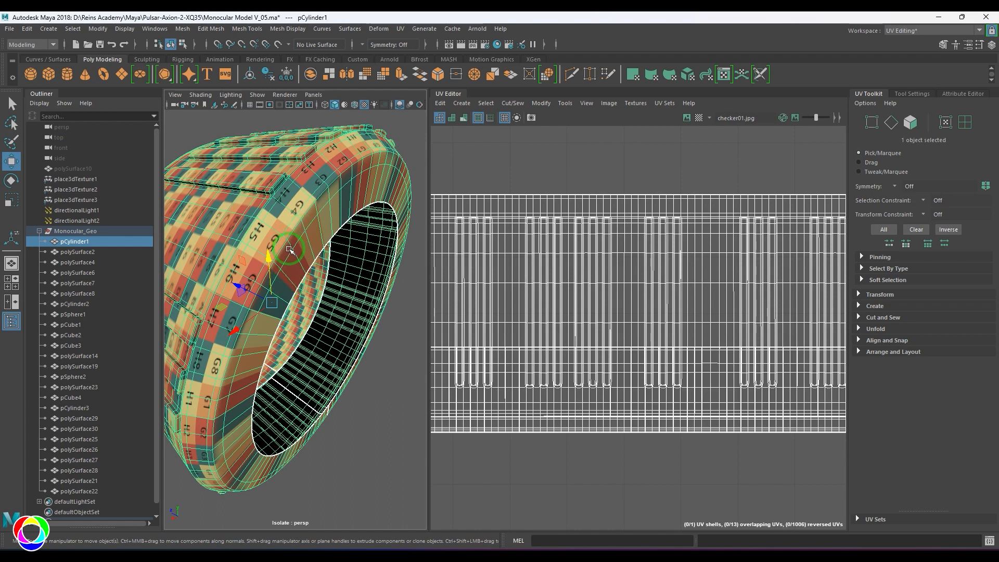
Turn off the ring's smooth preview and switch to edge selection on the rim beside the ends of the raised grips.
{"action": "key", "text": "1"}
{"action": "left_click_drag", "start_coordinate": [283, 254], "coordinate": [262, 288], "text": "alt"}
{"action": "right_click_drag", "start_coordinate": [263, 287], "coordinate": [294, 242], "text": "alt"}
{"action": "middle_click_drag", "start_coordinate": [294, 243], "coordinate": [279, 302], "text": "alt"}
{"action": "right_click_drag", "start_coordinate": [279, 302], "coordinate": [311, 316], "text": "alt"}
{"action": "right_click_drag", "start_coordinate": [327, 269], "coordinate": [327, 264]}
{"action": "double_click", "coordinate": [363, 218]}
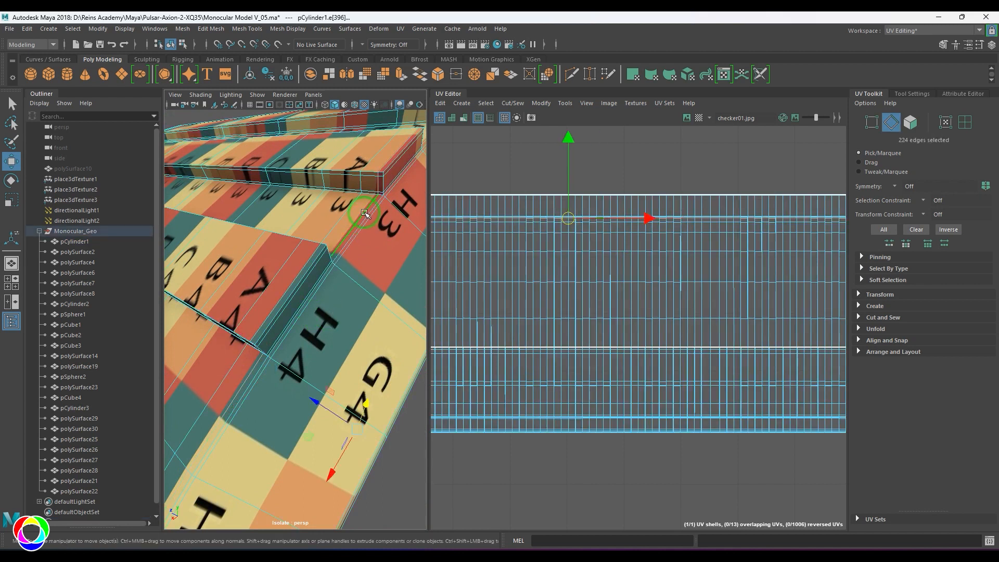
{"action": "left_click", "coordinate": [371, 214]}
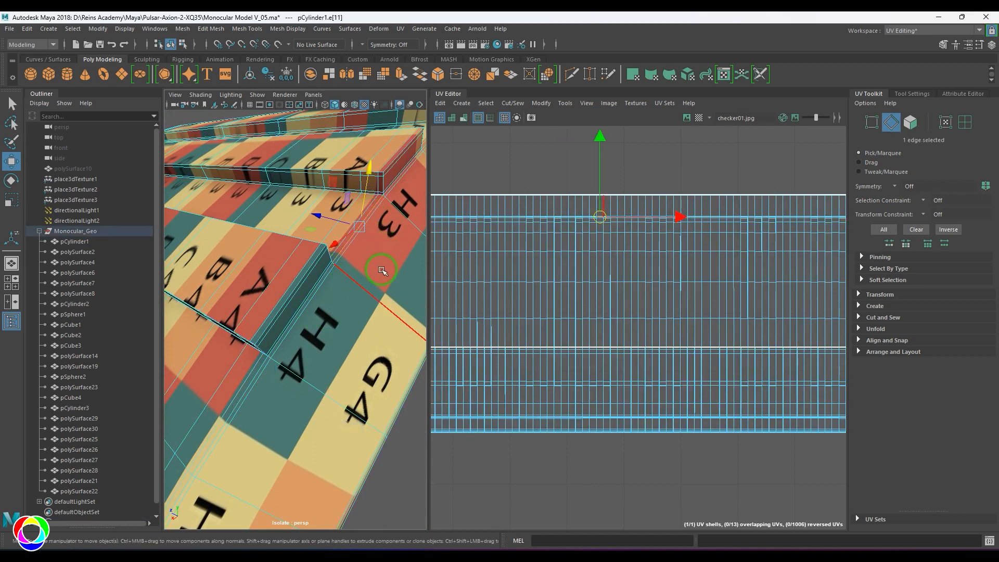
Turn off textured display in the viewport and collapse the Outliner to enlarge the working views.
{"action": "middle_click_drag", "start_coordinate": [382, 271], "coordinate": [342, 288], "text": "alt"}
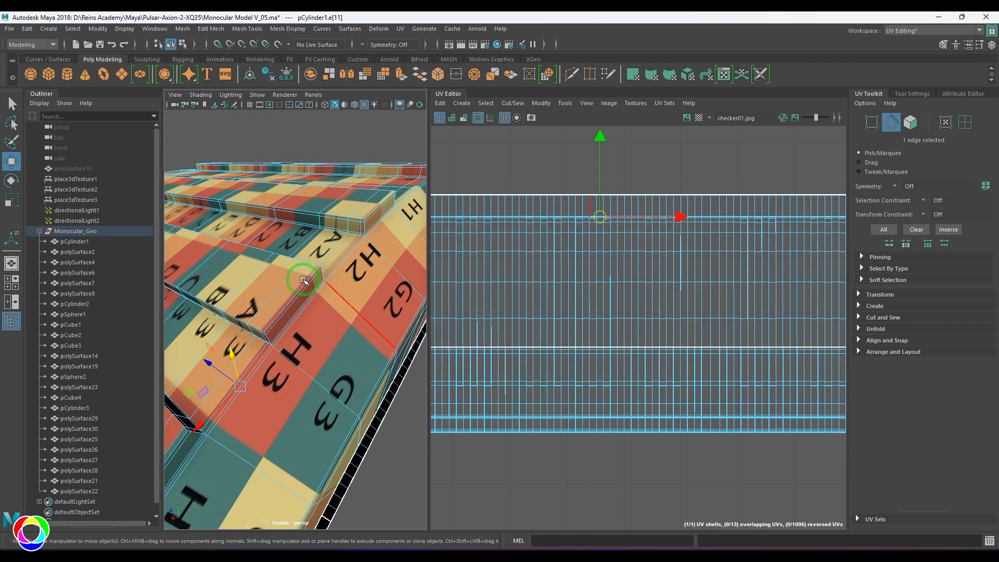
{"action": "scroll", "coordinate": [303, 281], "scroll_direction": "up", "scroll_amount": 3}
{"action": "middle_click_drag", "start_coordinate": [312, 341], "coordinate": [323, 321], "text": "alt"}
{"action": "scroll", "coordinate": [312, 318], "scroll_direction": "down", "scroll_amount": 7}
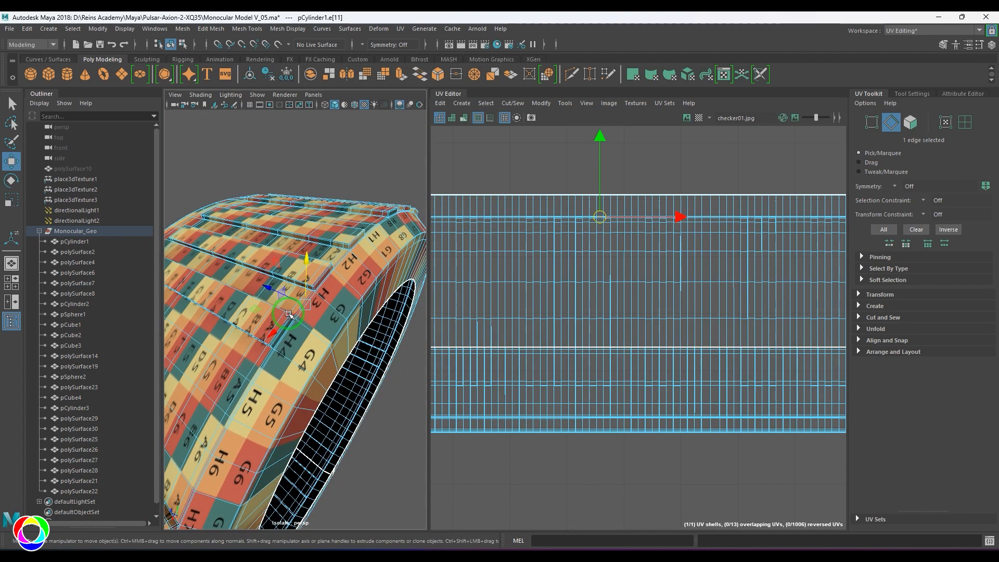
{"action": "key", "text": "5"}
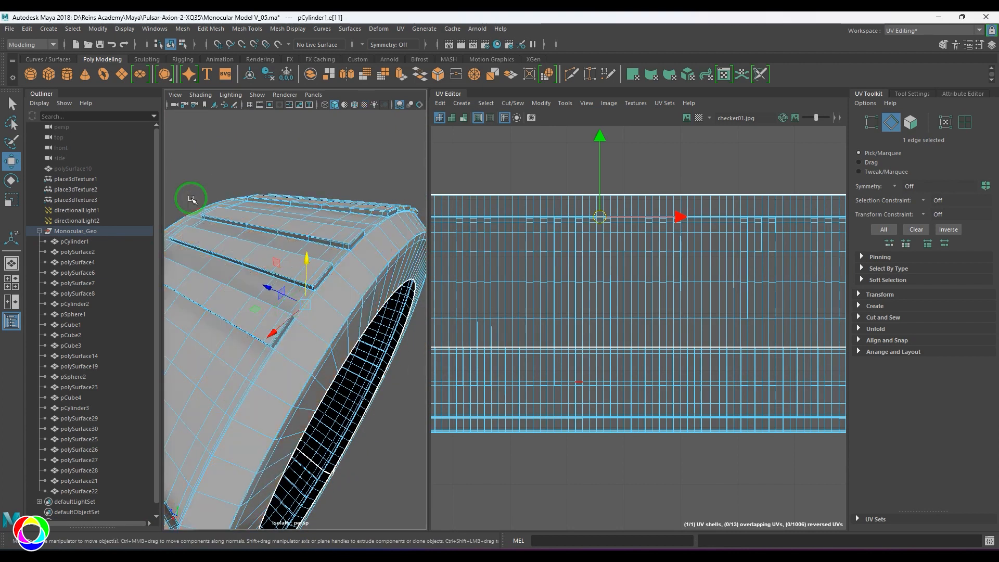
{"action": "left_click", "coordinate": [31, 93]}
Try selecting the rim edges in front of the raised grips, both as a whole loop and edge by edge.
{"action": "mouse_move", "coordinate": [226, 335]}
{"action": "right_mouse_down", "text": "alt"}
{"action": "mouse_move", "coordinate": [219, 313]}
{"action": "mouse_move", "coordinate": [229, 341]}
{"action": "right_mouse_up", "text": "alt"}
{"action": "left_click_drag", "start_coordinate": [229, 341], "coordinate": [232, 350], "text": "alt"}
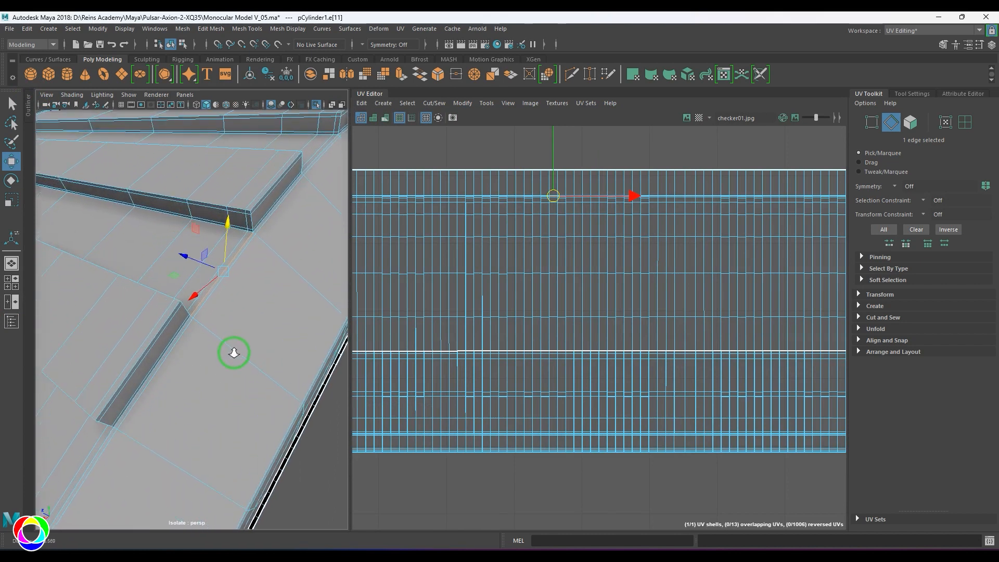
{"action": "double_click", "coordinate": [205, 301]}
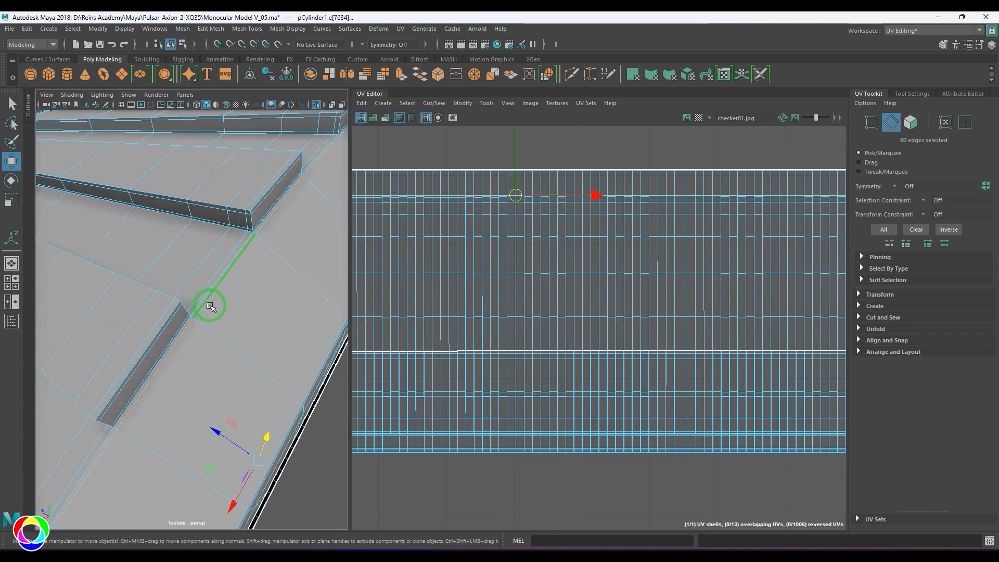
{"action": "right_click_drag", "start_coordinate": [207, 305], "coordinate": [221, 310], "text": "alt"}
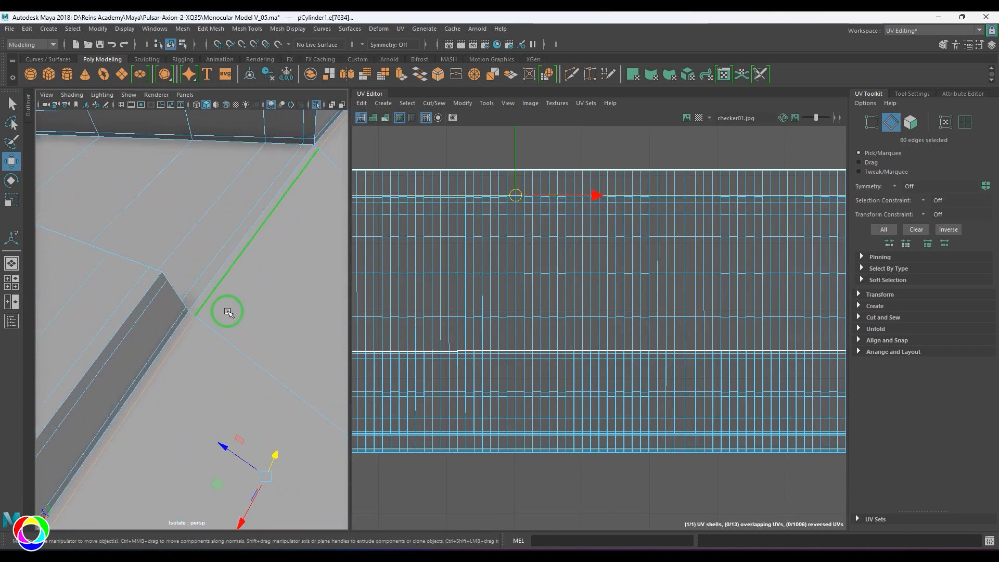
{"action": "left_click", "coordinate": [202, 297]}
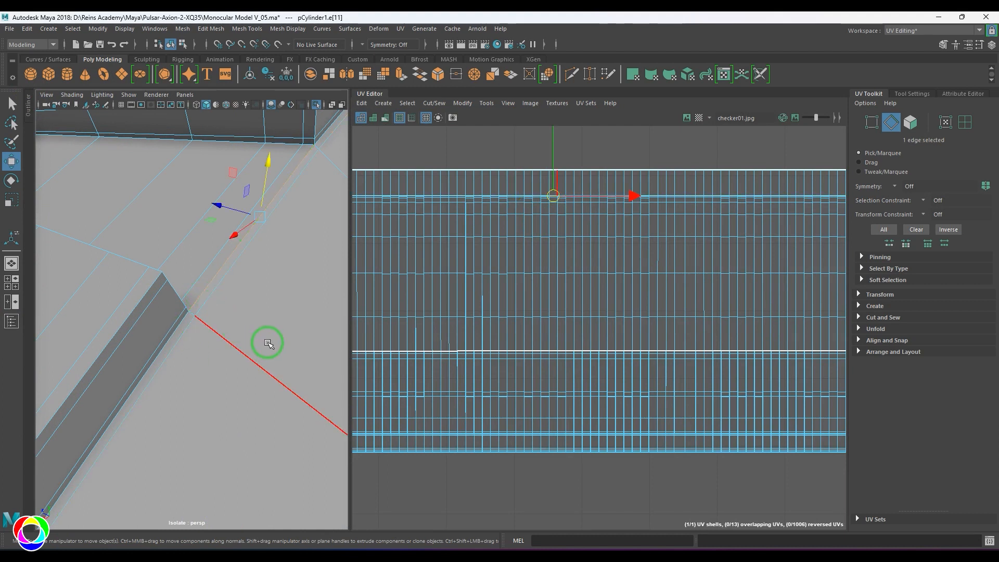
{"action": "left_click_drag", "start_coordinate": [249, 324], "coordinate": [147, 285], "text": "alt"}
{"action": "left_click", "coordinate": [143, 271], "text": "shift"}
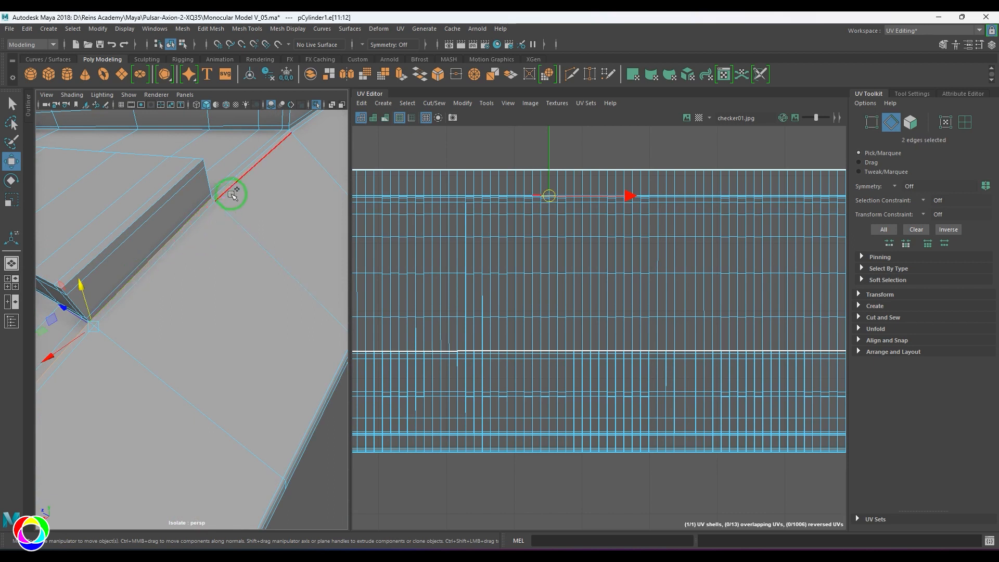
{"action": "left_click", "coordinate": [233, 182], "text": "shift"}
{"action": "left_click_drag", "start_coordinate": [245, 192], "coordinate": [223, 261], "text": "alt"}
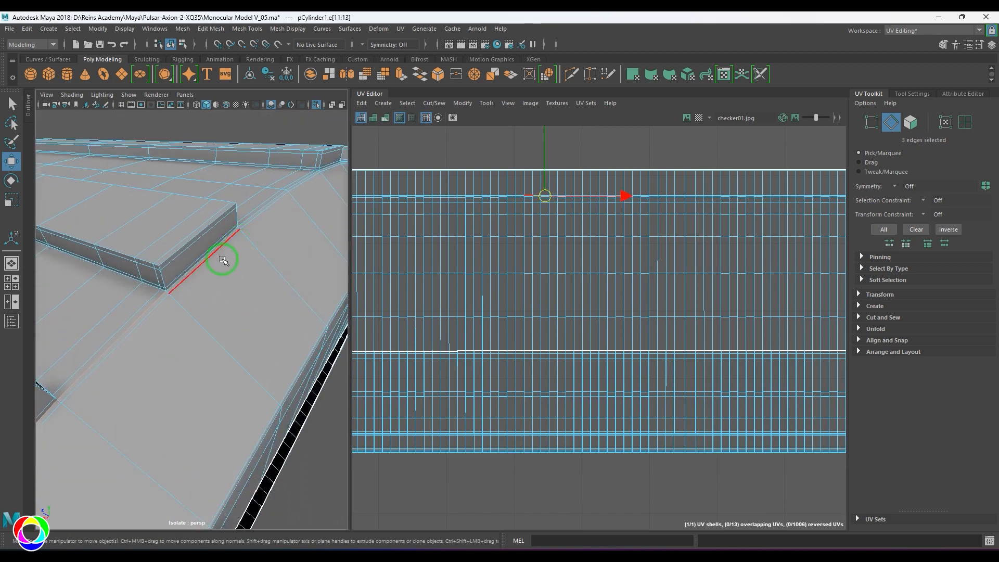
Select a rim edge at the end of a raised grip, extend the selection to matching edges, and add the neighbouring rim edges.
{"action": "left_click", "coordinate": [210, 259]}
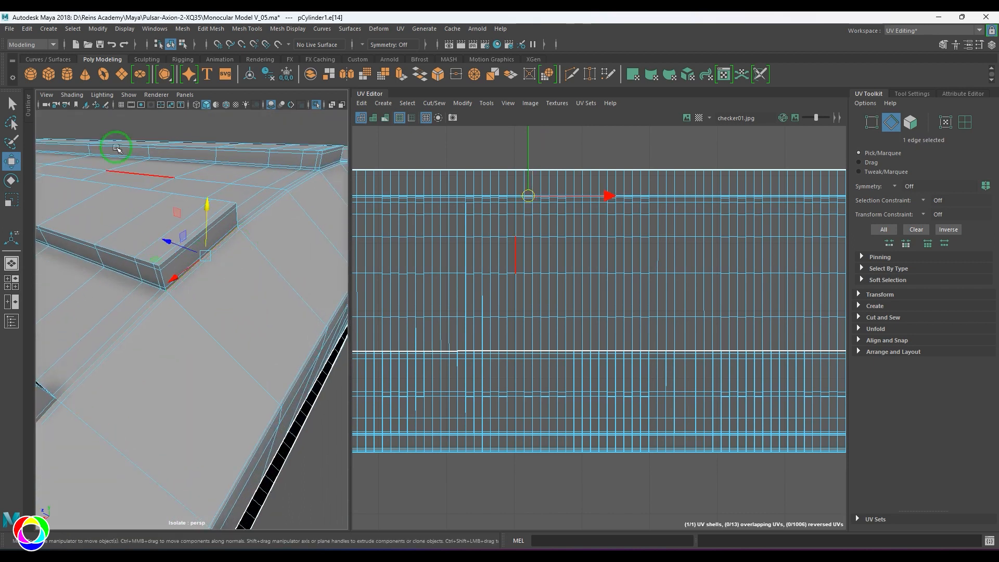
{"action": "left_click", "coordinate": [61, 29]}
{"action": "left_click", "coordinate": [91, 98]}
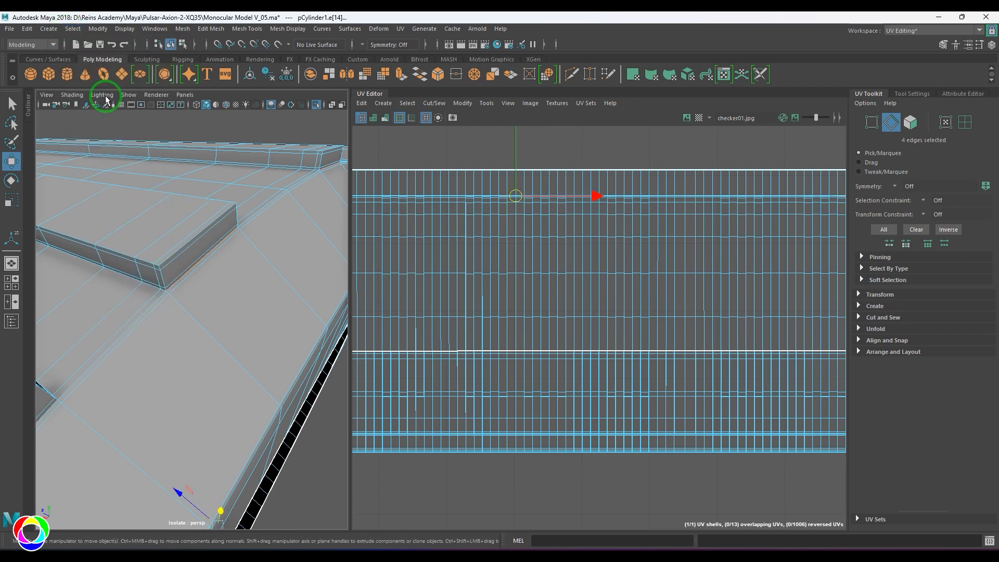
{"action": "left_click_drag", "start_coordinate": [209, 258], "coordinate": [207, 227], "text": "alt"}
{"action": "middle_click_drag", "start_coordinate": [207, 227], "coordinate": [192, 252], "text": "alt"}
{"action": "right_click_drag", "start_coordinate": [192, 252], "coordinate": [196, 263], "text": "alt"}
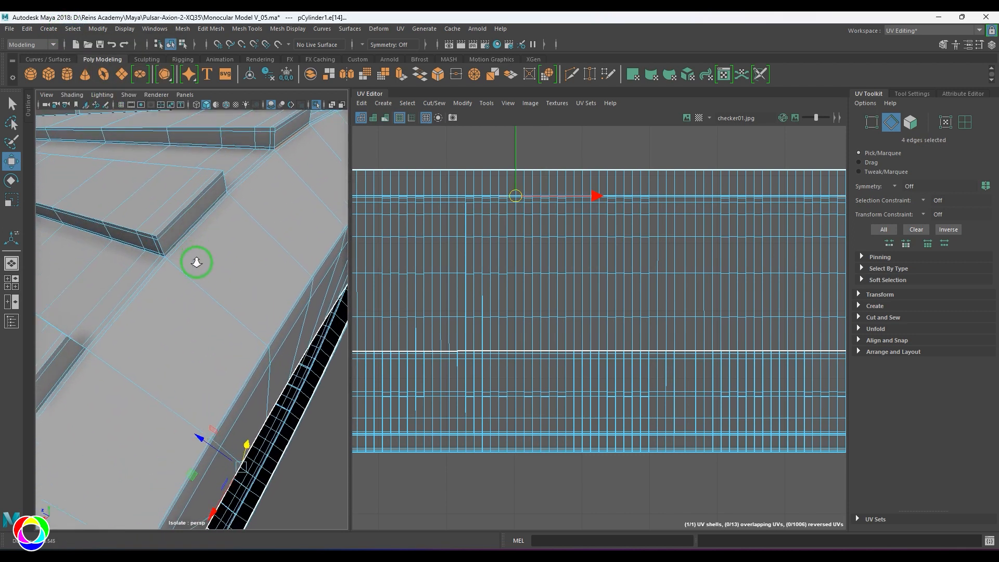
{"action": "left_click", "coordinate": [195, 228], "text": "shift"}
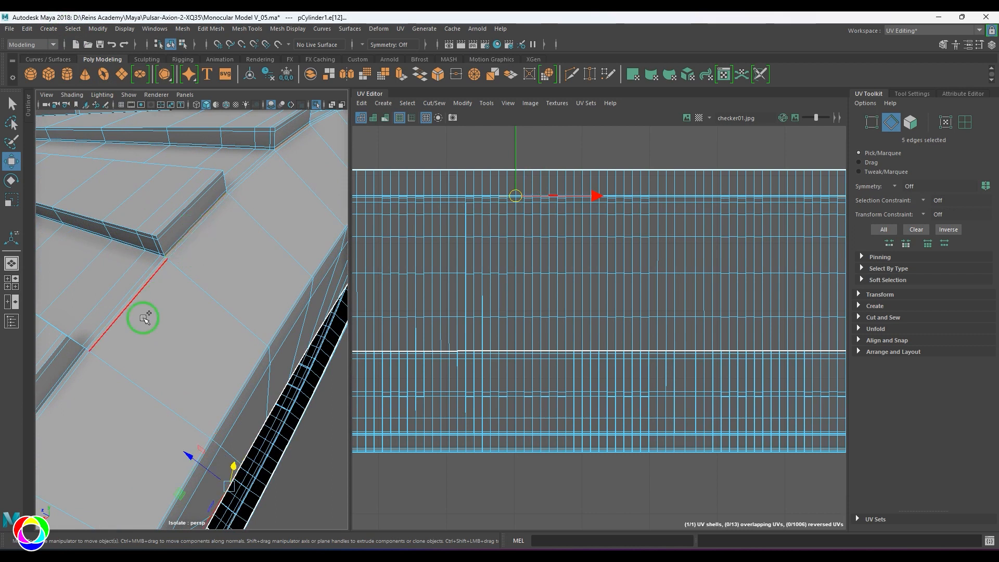
{"action": "left_click", "coordinate": [80, 359], "text": "shift"}
{"action": "left_click", "coordinate": [108, 322], "text": "shift"}
Add the rim edges spanning the wide gap between grips and extend the selection to the matching edges around the ring.
{"action": "scroll", "coordinate": [125, 330], "scroll_direction": "down", "scroll_amount": 5}
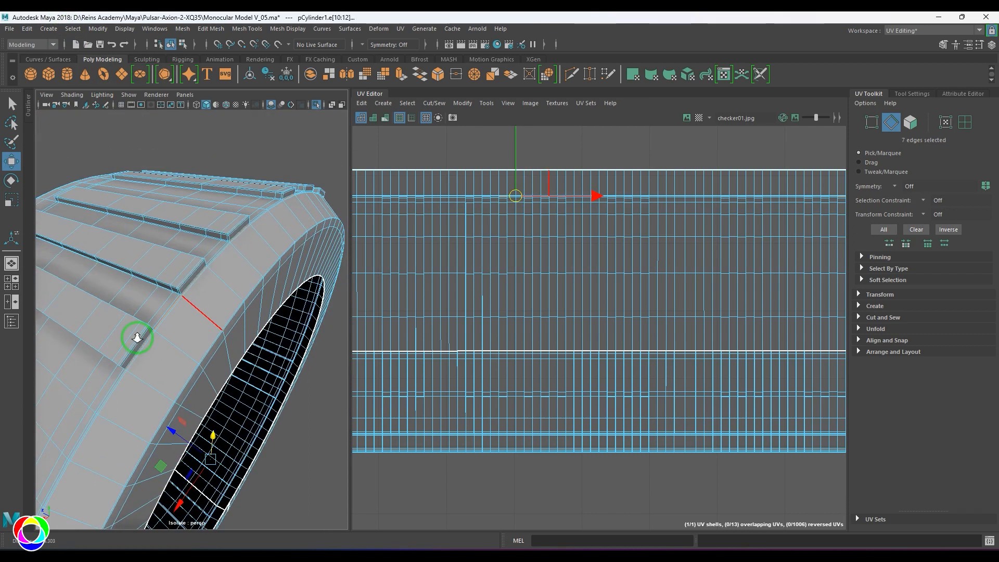
{"action": "scroll", "coordinate": [172, 364], "scroll_direction": "up", "scroll_amount": 3}
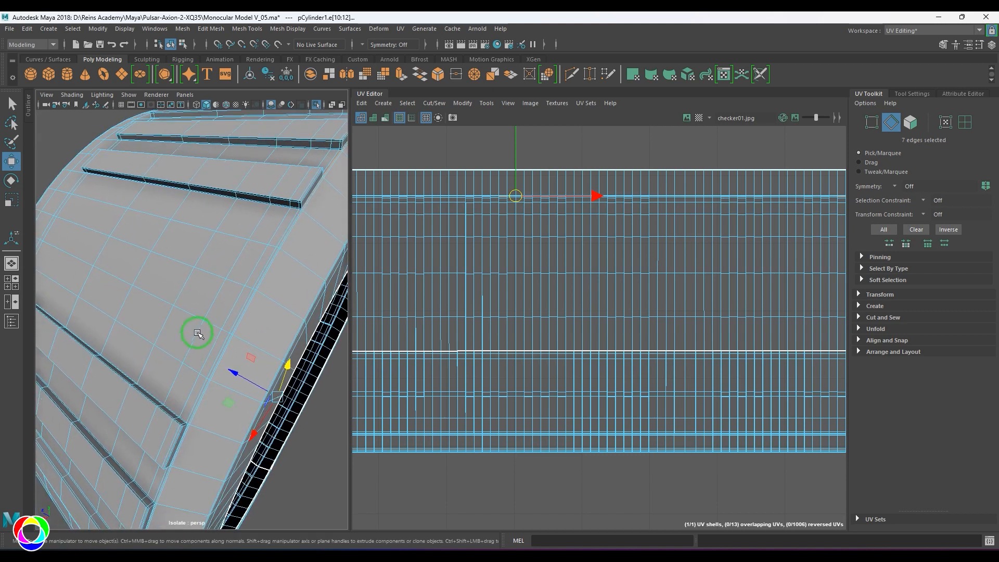
{"action": "left_click", "coordinate": [282, 246], "text": "shift"}
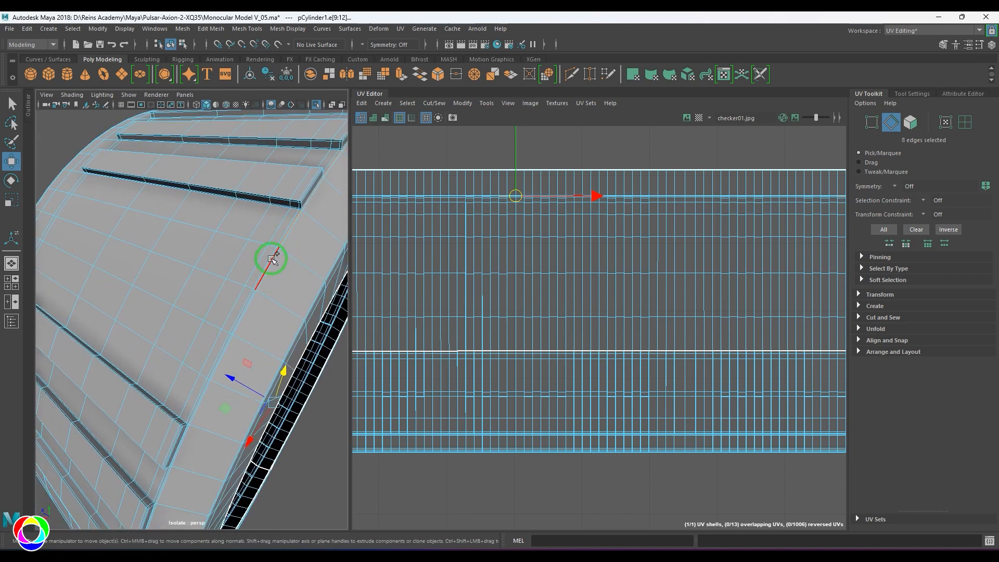
{"action": "left_click", "coordinate": [252, 313], "text": "shift"}
{"action": "left_click", "coordinate": [228, 343], "text": "shift"}
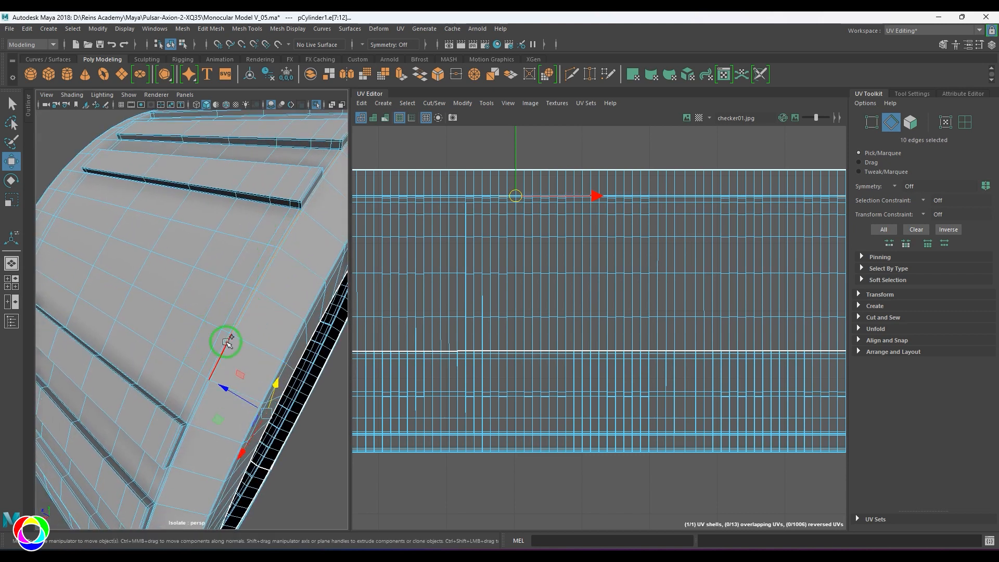
{"action": "left_click", "coordinate": [225, 344], "text": "shift"}
{"action": "left_click", "coordinate": [201, 397], "text": "shift"}
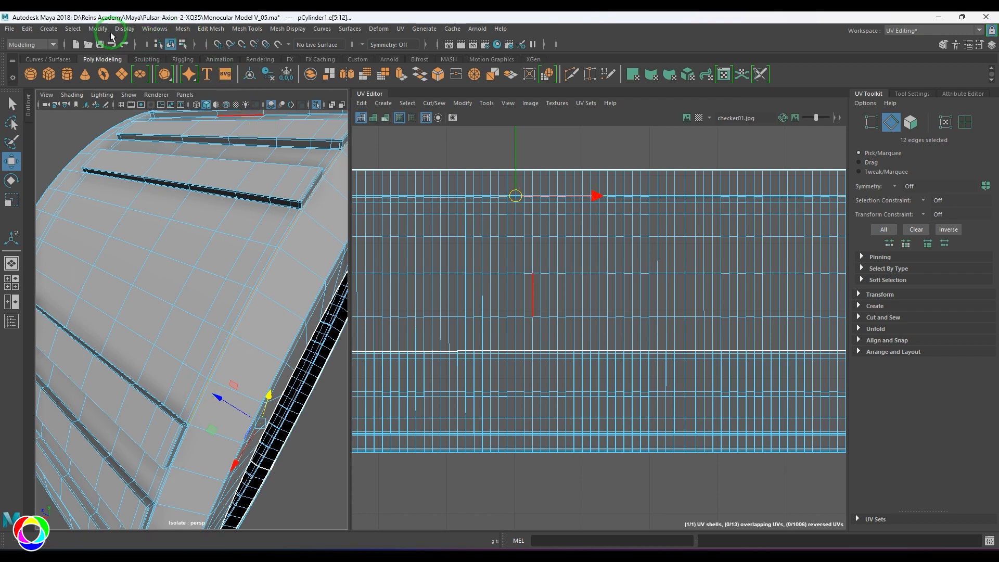
{"action": "left_click", "coordinate": [73, 29]}
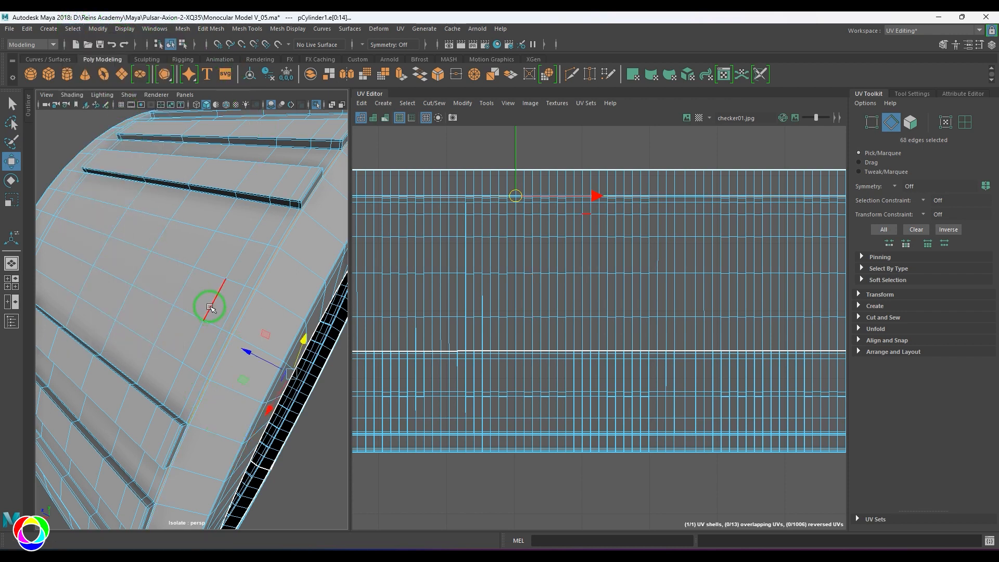
Check the selected rim edges all around the ring in wireframe and shaded display.
{"action": "left_click_drag", "start_coordinate": [210, 307], "coordinate": [213, 227], "text": "alt"}
{"action": "mouse_move", "coordinate": [287, 267]}
{"action": "left_mouse_down", "text": "alt"}
{"action": "mouse_move", "coordinate": [255, 263]}
{"action": "mouse_move", "coordinate": [219, 219]}
{"action": "mouse_move", "coordinate": [231, 217]}
{"action": "mouse_move", "coordinate": [223, 335]}
{"action": "mouse_move", "coordinate": [271, 345]}
{"action": "mouse_move", "coordinate": [283, 292]}
{"action": "mouse_move", "coordinate": [240, 380]}
{"action": "left_mouse_up", "text": "alt"}
{"action": "scroll", "coordinate": [252, 255], "scroll_direction": "down", "scroll_amount": 3}
{"action": "key", "text": "4"}
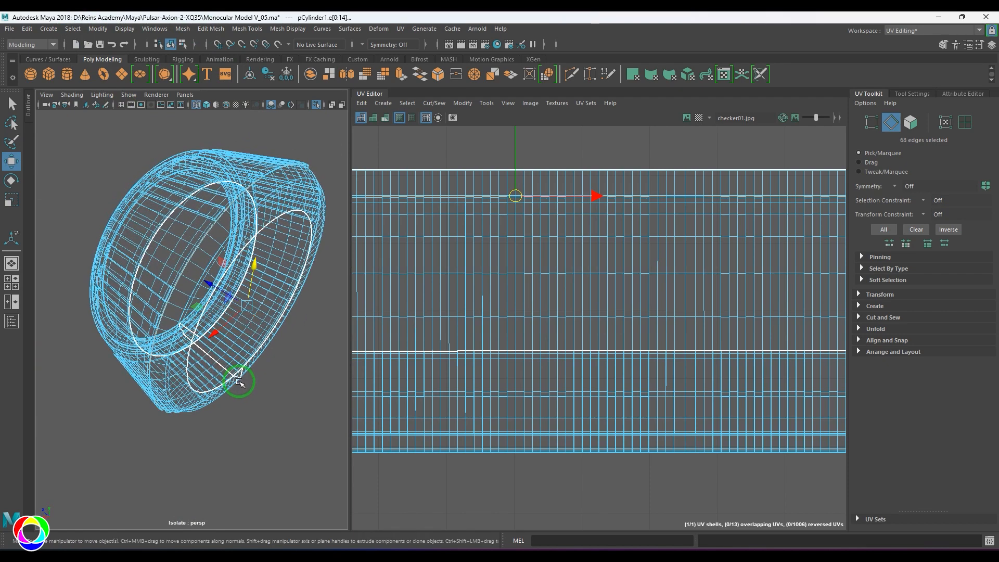
{"action": "key", "text": "5"}
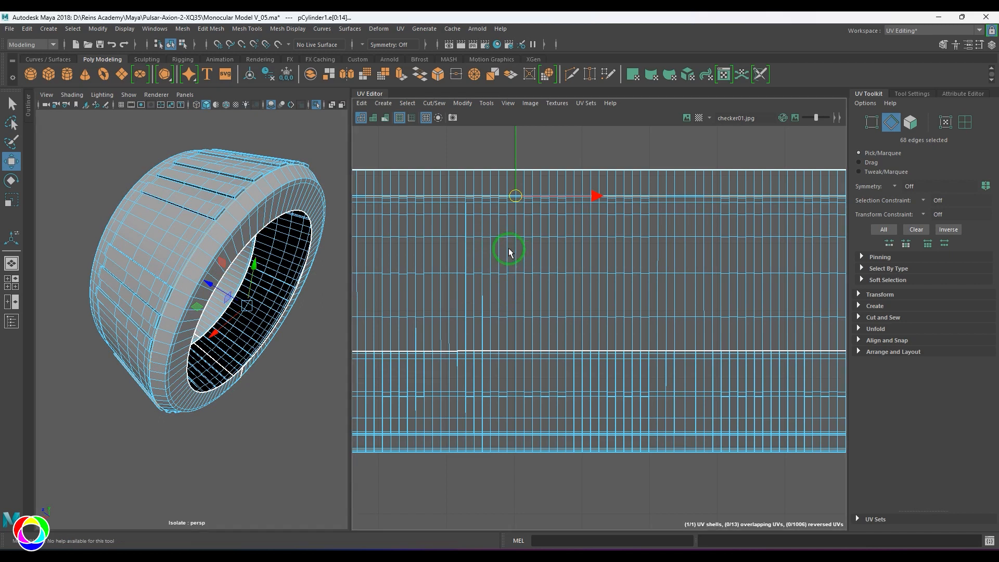
Cut the ring's UVs along the selected rim edges.
{"action": "middle_click_drag", "start_coordinate": [508, 250], "coordinate": [541, 259], "text": "alt"}
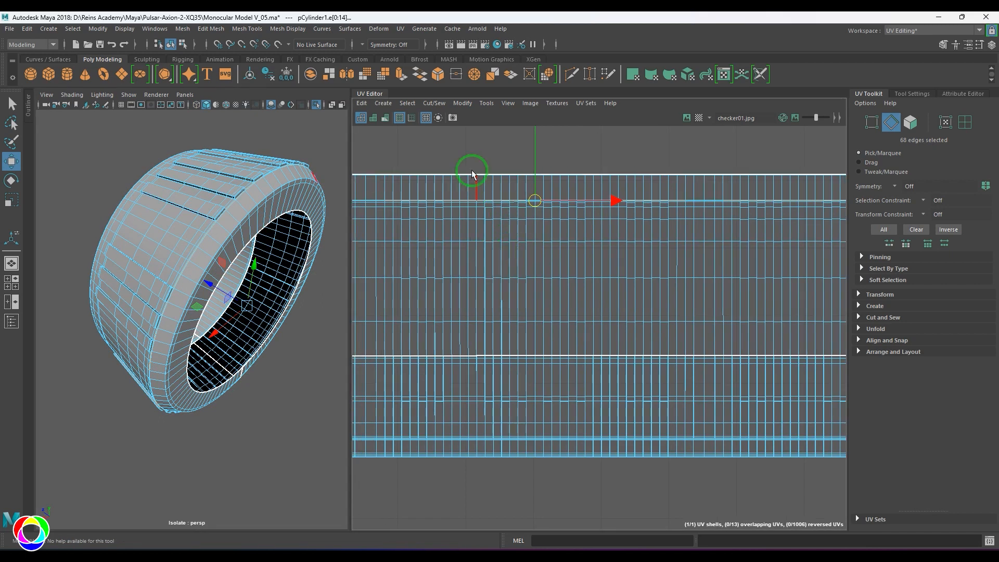
{"action": "left_click", "coordinate": [460, 105]}
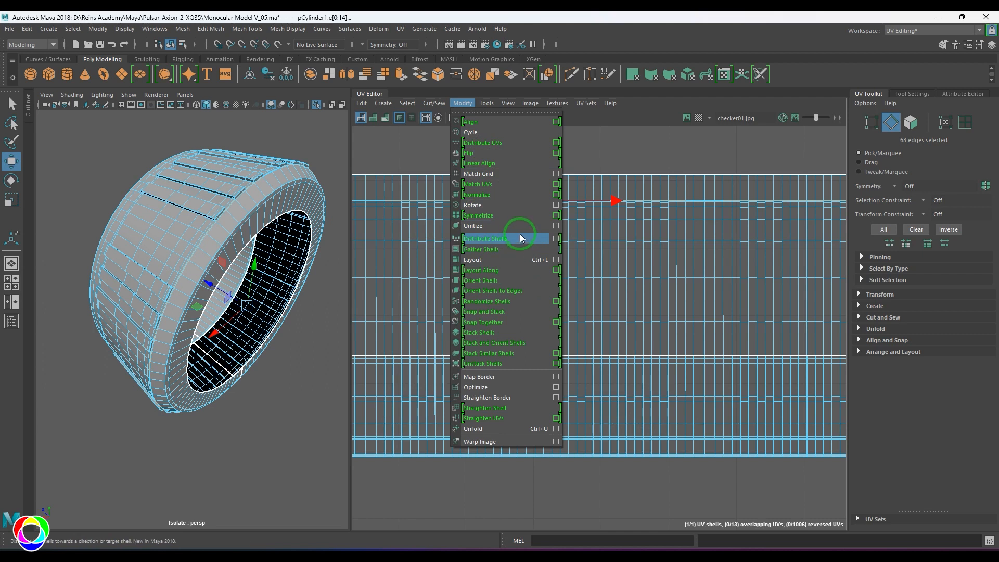
{"action": "left_click", "coordinate": [434, 103]}
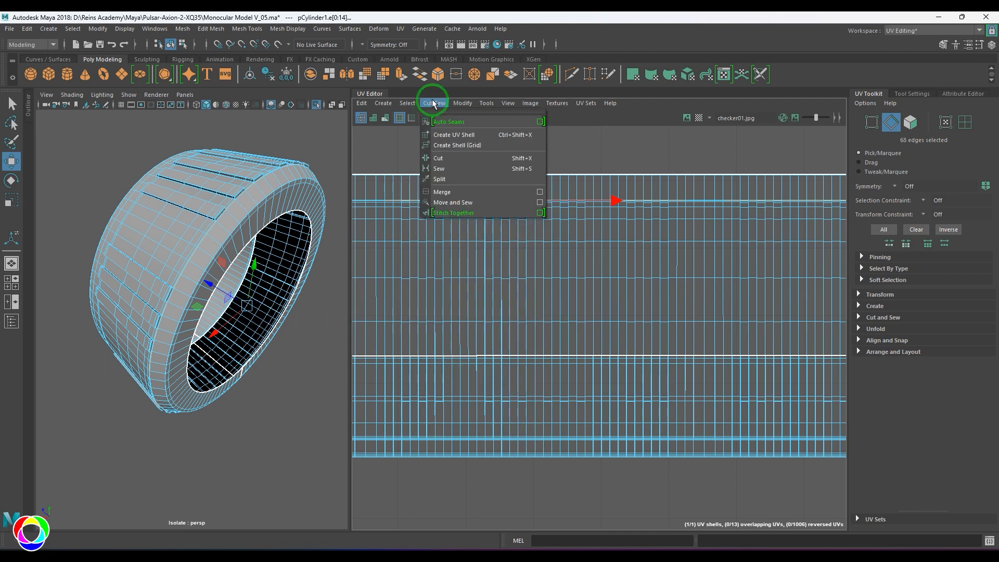
{"action": "left_click", "coordinate": [442, 158]}
{"action": "right_click", "coordinate": [594, 260], "text": "shift"}
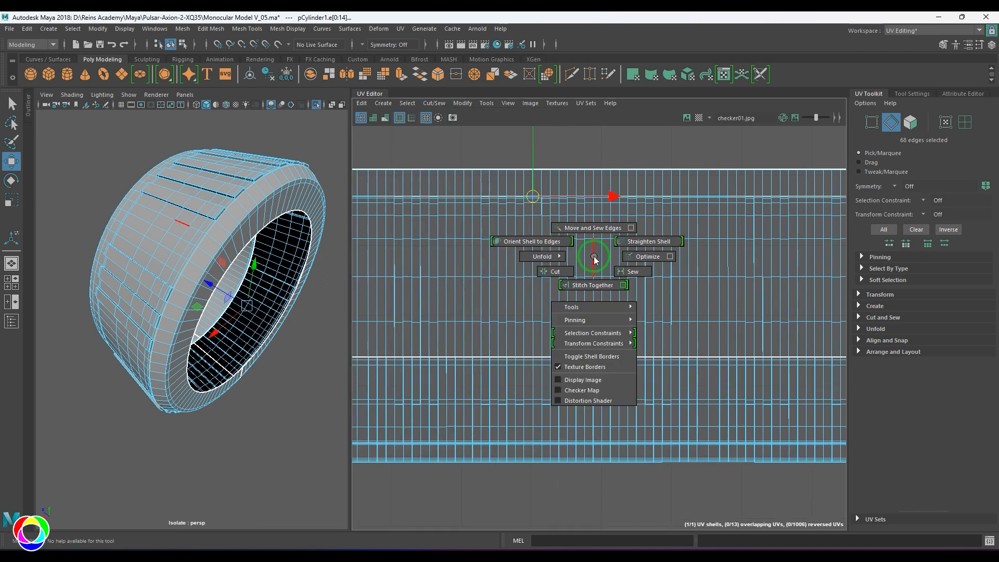
{"action": "right_click_drag", "start_coordinate": [572, 266], "coordinate": [556, 272], "text": "shift"}
Test the cut by selecting the ring's shell in UV mode and moving it, and undo the move.
{"action": "scroll", "coordinate": [555, 272], "scroll_direction": "down", "scroll_amount": 2}
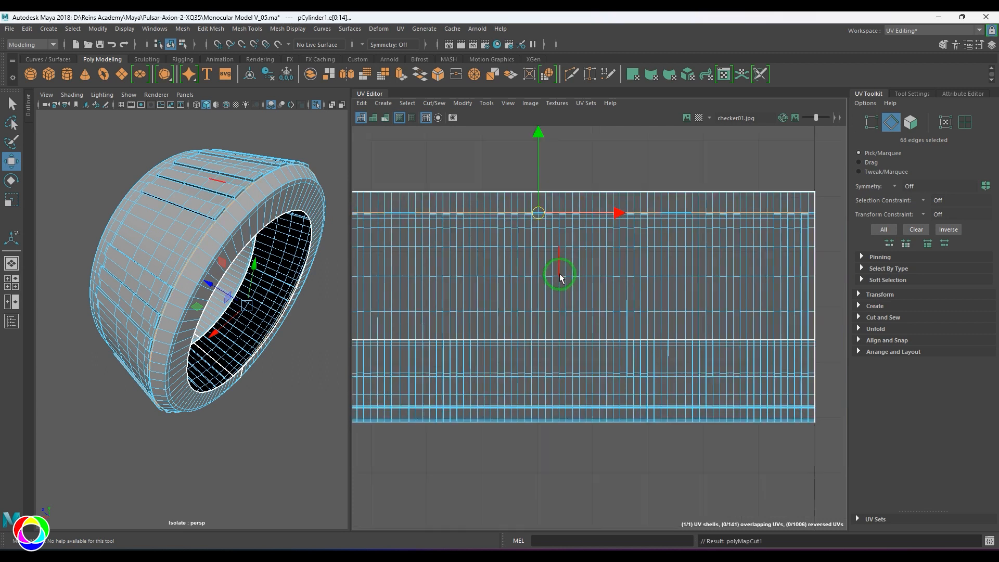
{"action": "middle_click_drag", "start_coordinate": [560, 273], "coordinate": [557, 292], "text": "alt"}
{"action": "key", "text": "F12"}
{"action": "double_click", "coordinate": [636, 242]}
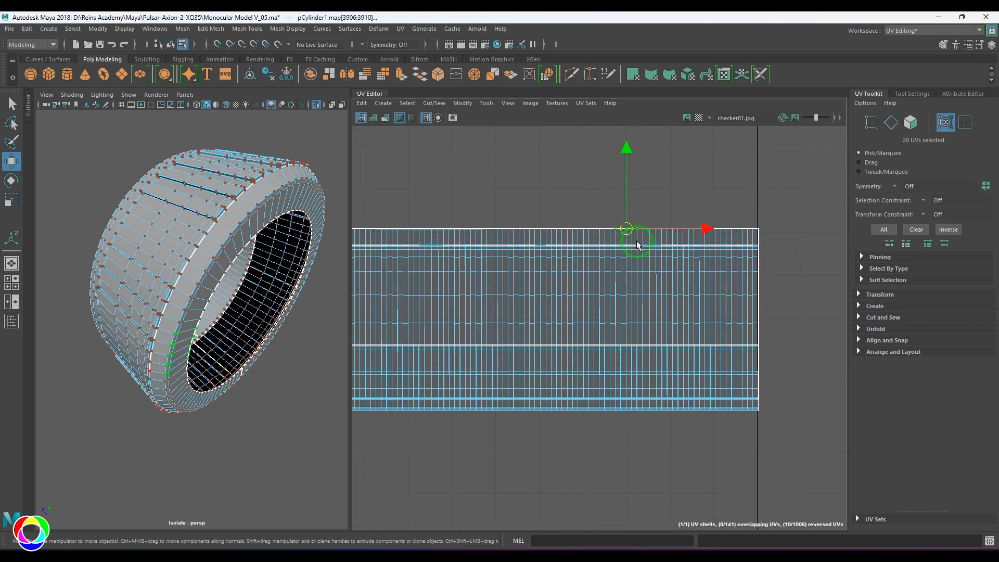
{"action": "key", "text": "f"}
{"action": "left_click_drag", "start_coordinate": [581, 370], "coordinate": [562, 320]}
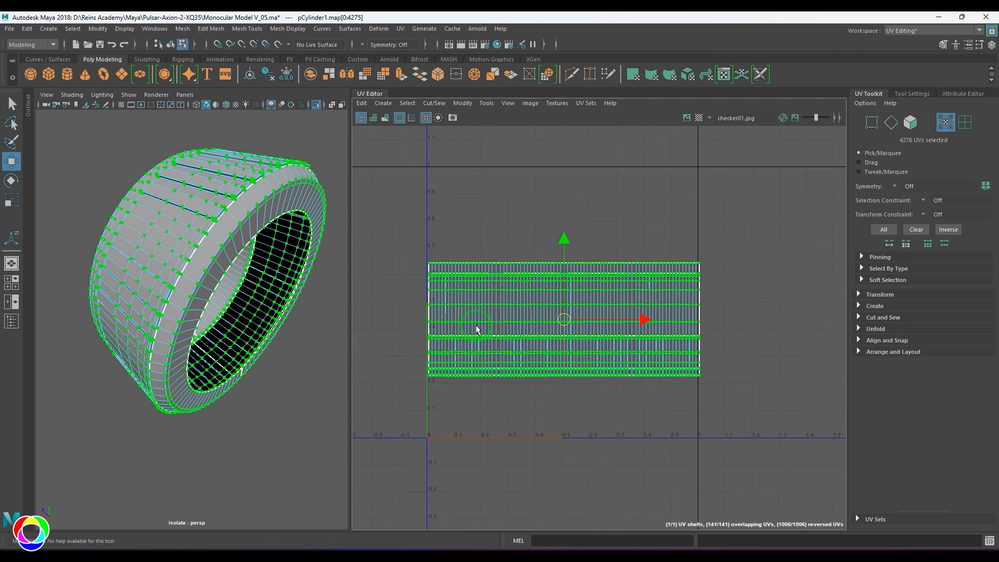
{"action": "key", "text": "ctrl+z"}
Select the missed rim edges between two grips on the ring and cut the UVs along them.
{"action": "right_click_drag", "start_coordinate": [158, 292], "coordinate": [201, 323], "text": "alt"}
{"action": "left_click_drag", "start_coordinate": [201, 323], "coordinate": [234, 283], "text": "alt"}
{"action": "right_click_drag", "start_coordinate": [234, 283], "coordinate": [247, 304], "text": "alt"}
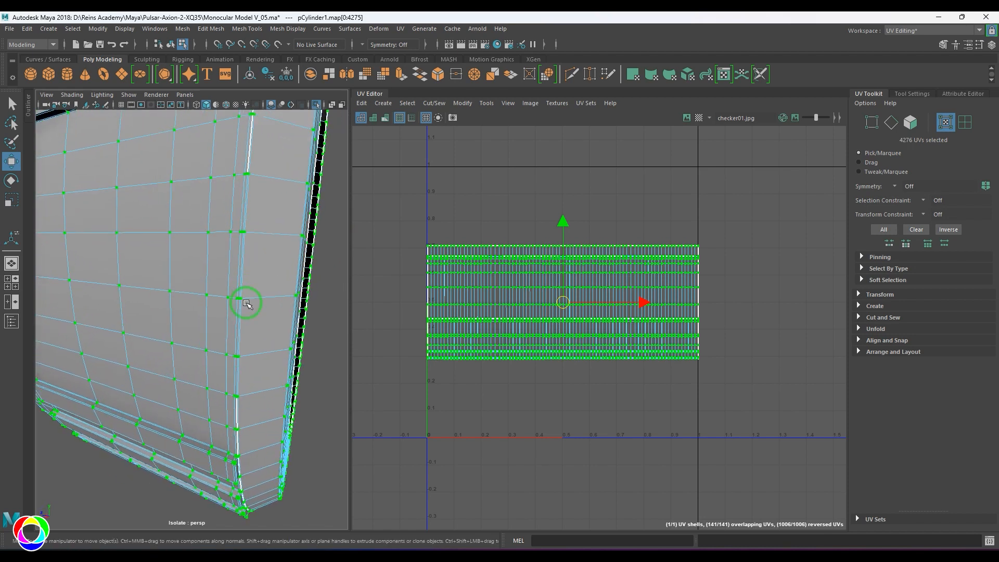
{"action": "double_click", "coordinate": [246, 215]}
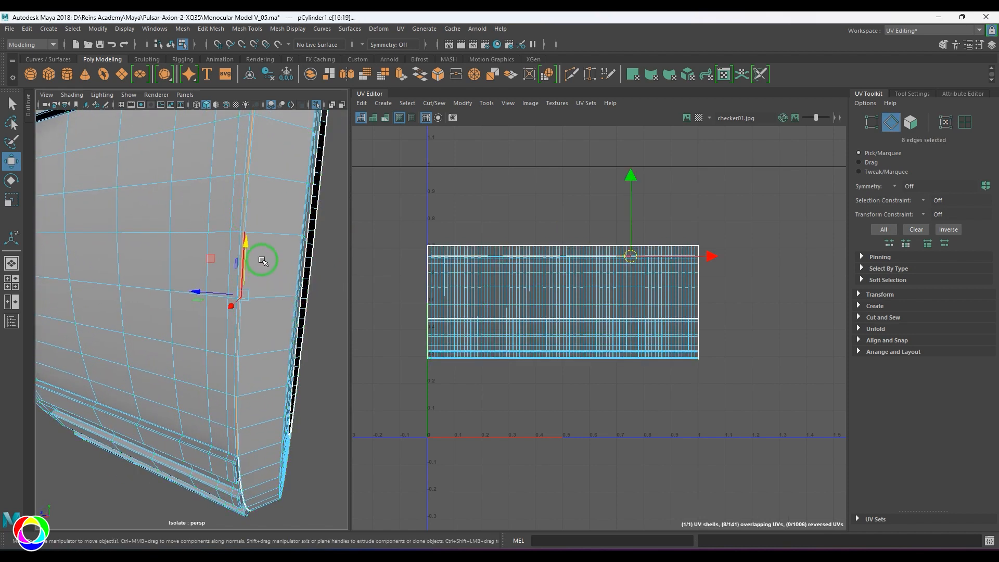
{"action": "middle_click_drag", "start_coordinate": [262, 260], "coordinate": [263, 298], "text": "alt"}
{"action": "right_click_drag", "start_coordinate": [514, 266], "coordinate": [556, 299], "text": "shift"}
Test the new cut by converting a UV selection to its shell and moving it, and undo the move.
{"action": "left_click_drag", "start_coordinate": [537, 276], "coordinate": [555, 311]}
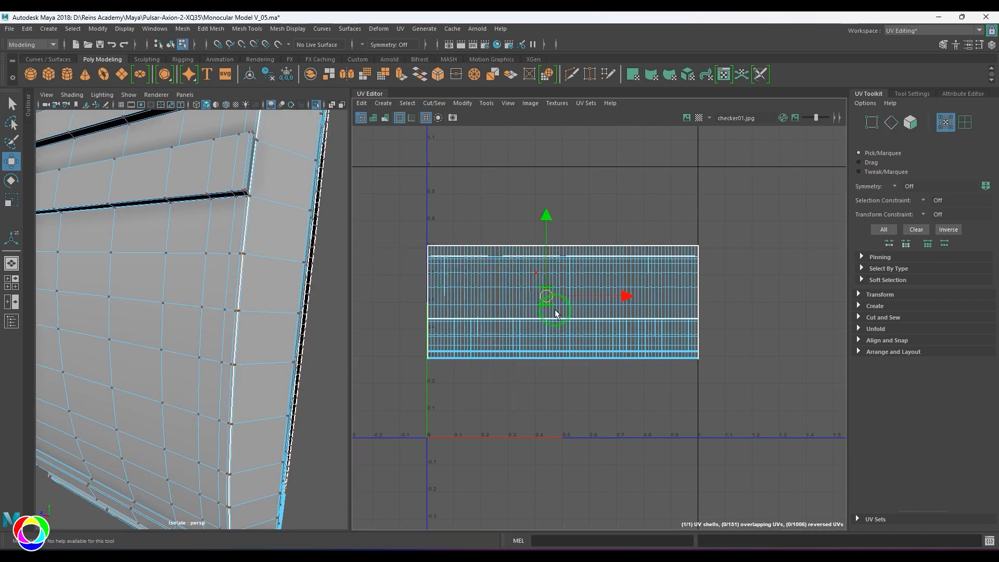
{"action": "right_click_drag", "start_coordinate": [556, 314], "coordinate": [569, 350], "text": "ctrl"}
{"action": "left_click_drag", "start_coordinate": [559, 304], "coordinate": [560, 365]}
{"action": "key", "text": "ctrl+z"}
Locate the uncut rim edges beside the end of a grip and cut the UVs along them.
{"action": "mouse_move", "coordinate": [225, 328]}
{"action": "left_mouse_down", "text": "alt"}
{"action": "mouse_move", "coordinate": [203, 284]}
{"action": "mouse_move", "coordinate": [272, 325]}
{"action": "mouse_move", "coordinate": [215, 323]}
{"action": "left_mouse_up", "text": "alt"}
{"action": "left_click_drag", "start_coordinate": [176, 356], "coordinate": [118, 323], "text": "alt"}
{"action": "right_click_drag", "start_coordinate": [181, 341], "coordinate": [208, 365], "text": "alt"}
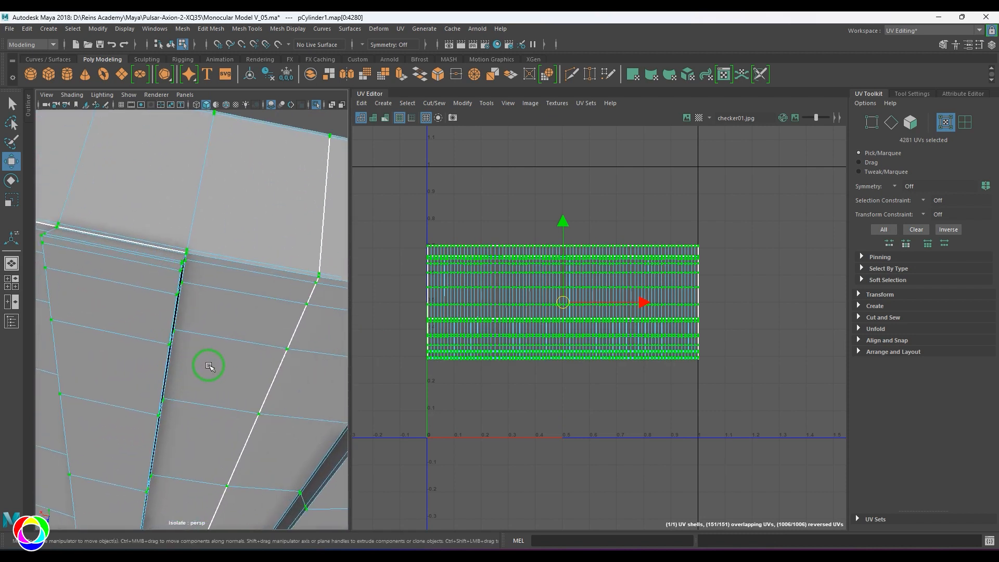
{"action": "double_click", "coordinate": [209, 265]}
{"action": "right_click_drag", "start_coordinate": [536, 252], "coordinate": [473, 275], "text": "shift"}
Cut the UVs along the remaining uncut rim segments in the other gaps between grips.
{"action": "right_click_drag", "start_coordinate": [245, 315], "coordinate": [188, 326], "text": "alt"}
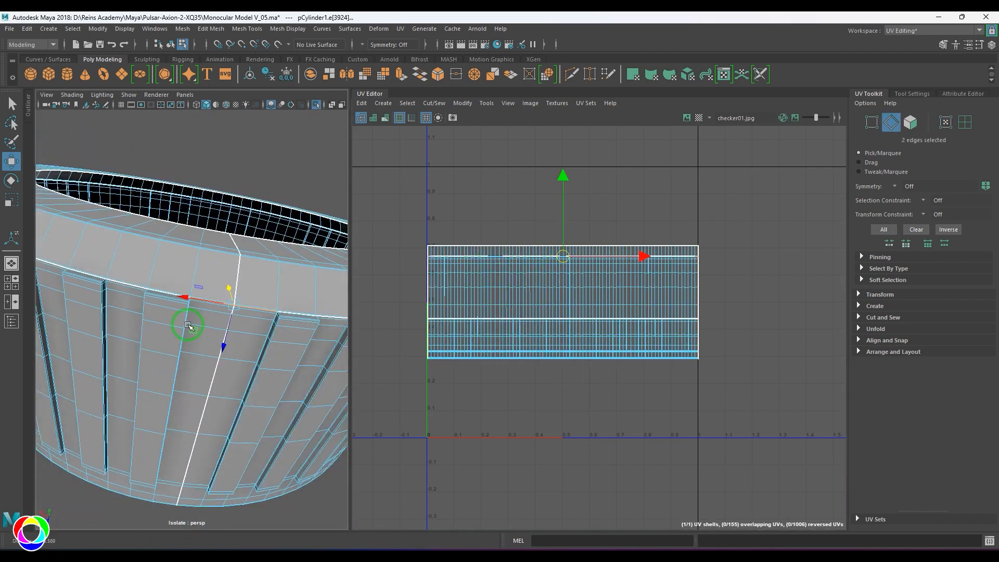
{"action": "left_click_drag", "start_coordinate": [188, 326], "coordinate": [198, 362], "text": "alt"}
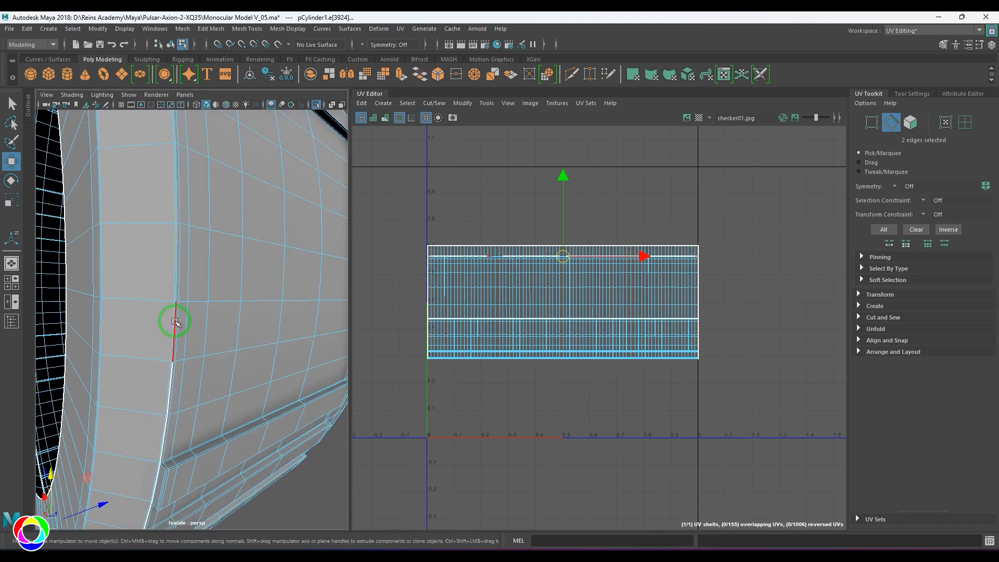
{"action": "right_click_drag", "start_coordinate": [602, 279], "coordinate": [510, 314], "text": "shift"}
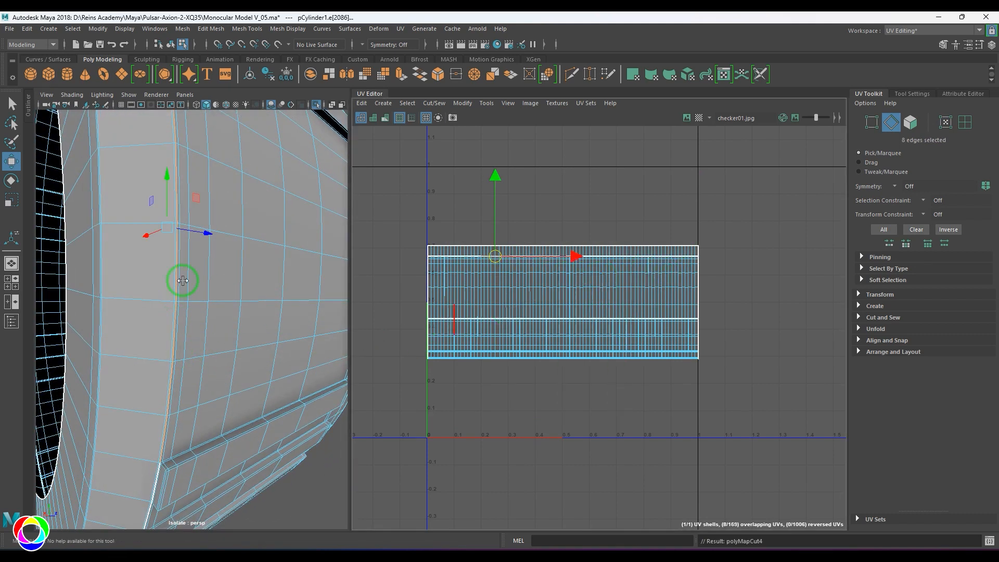
{"action": "left_click_drag", "start_coordinate": [183, 281], "coordinate": [244, 325], "text": "alt"}
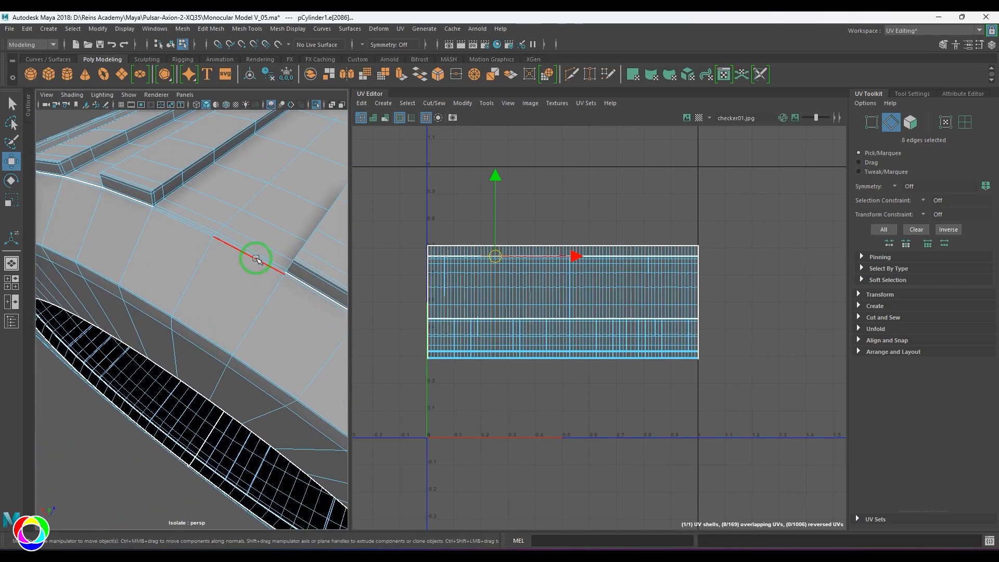
{"action": "right_click_drag", "start_coordinate": [513, 295], "coordinate": [454, 323], "text": "shift"}
Select UVs on the front rim strip, convert them to their shell, and move it above the main shell.
{"action": "left_click_drag", "start_coordinate": [210, 301], "coordinate": [232, 348], "text": "alt"}
{"action": "scroll", "coordinate": [282, 305], "scroll_direction": "down", "scroll_amount": 5}
{"action": "right_click_drag", "start_coordinate": [451, 263], "coordinate": [484, 245]}
{"action": "left_click_drag", "start_coordinate": [484, 236], "coordinate": [500, 253]}
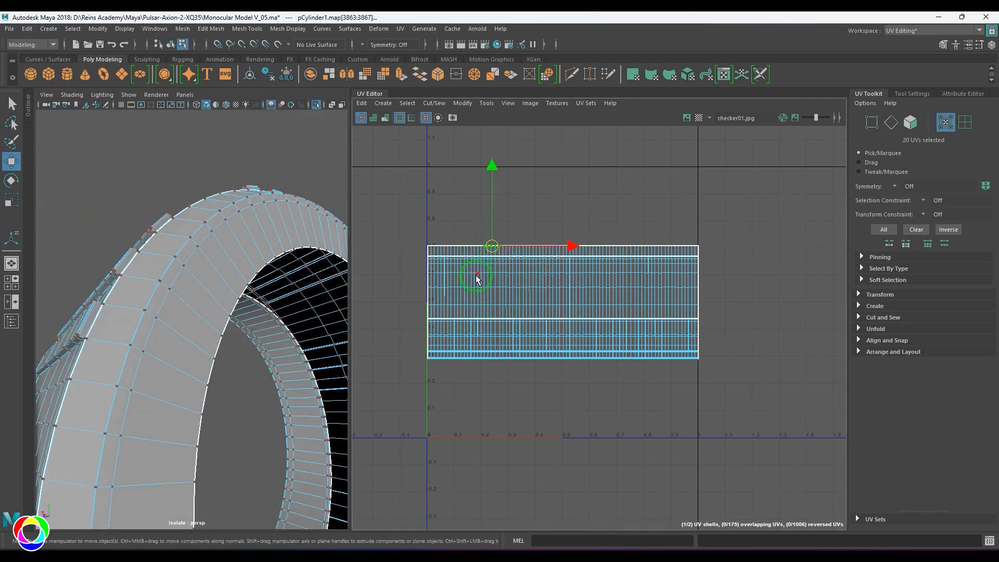
{"action": "right_click_drag", "start_coordinate": [475, 279], "coordinate": [561, 289], "text": "ctrl"}
{"action": "middle_click_drag", "start_coordinate": [561, 288], "coordinate": [551, 186]}
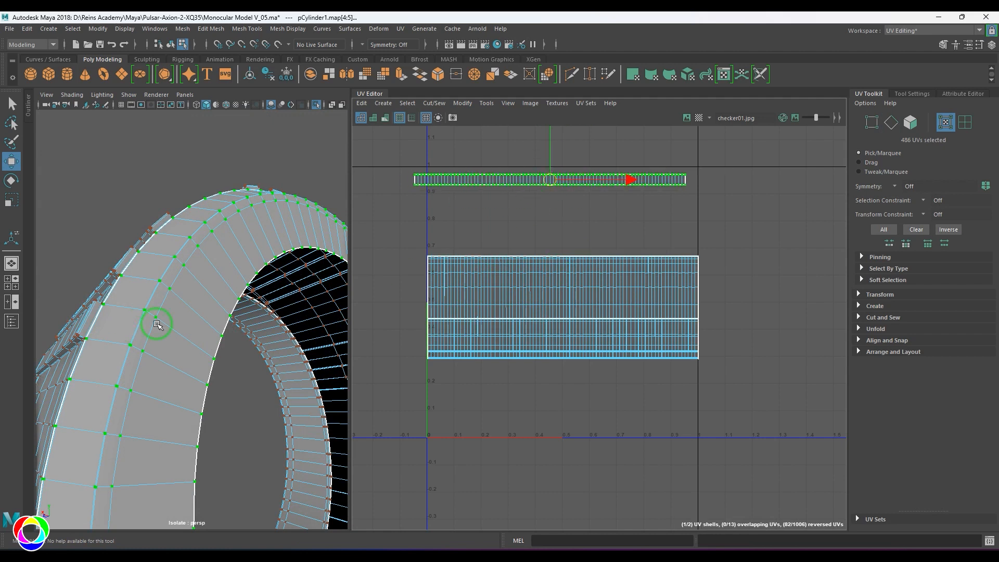
Select the edge loops bordering the groove at the ring's opposite end and cut the UVs along them.
{"action": "scroll", "coordinate": [157, 325], "scroll_direction": "down", "scroll_amount": 5}
{"action": "left_click_drag", "start_coordinate": [123, 319], "coordinate": [193, 350], "text": "alt"}
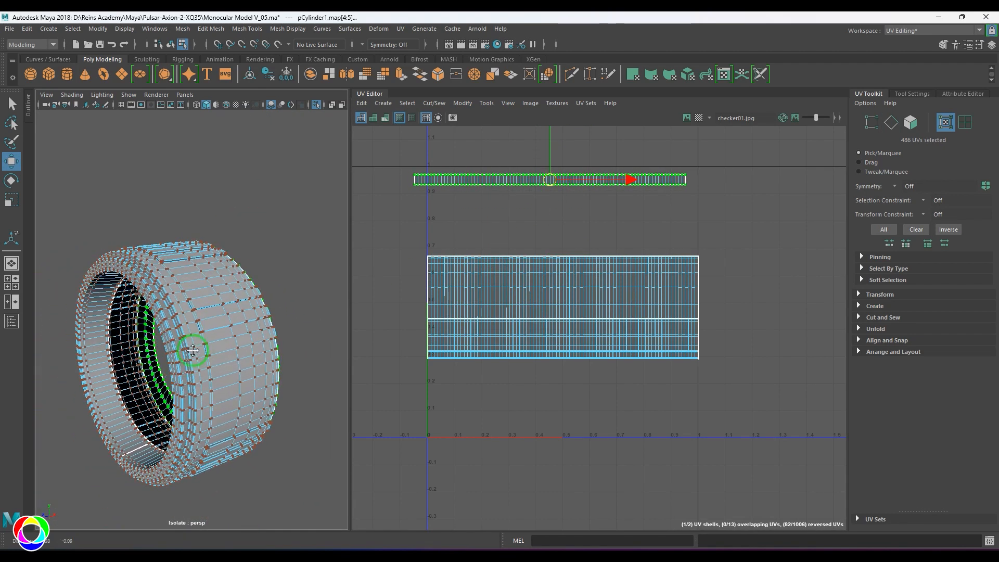
{"action": "key", "text": "F8"}
{"action": "scroll", "coordinate": [203, 364], "scroll_direction": "up", "scroll_amount": 5}
{"action": "left_click", "coordinate": [294, 162]}
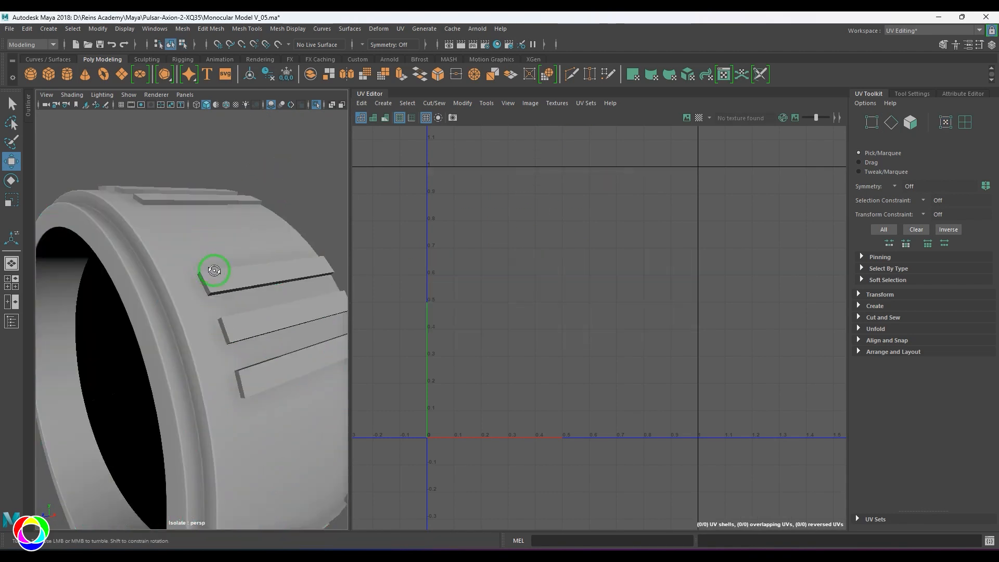
{"action": "mouse_move", "coordinate": [214, 270]}
{"action": "left_mouse_down", "text": "alt"}
{"action": "mouse_move", "coordinate": [217, 290]}
{"action": "mouse_move", "coordinate": [205, 275]}
{"action": "left_mouse_up", "text": "alt"}
{"action": "middle_click_drag", "start_coordinate": [133, 291], "coordinate": [192, 291], "text": "alt"}
{"action": "right_click_drag", "start_coordinate": [192, 291], "coordinate": [241, 290], "text": "alt"}
{"action": "left_click", "coordinate": [230, 310]}
{"action": "double_click", "coordinate": [240, 276]}
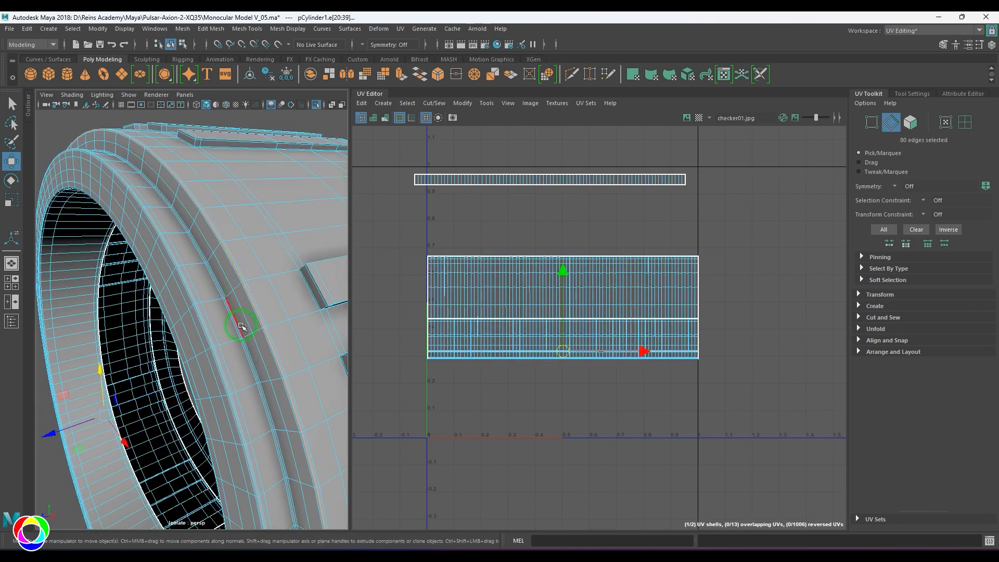
{"action": "right_click_drag", "start_coordinate": [242, 326], "coordinate": [266, 349], "text": "alt"}
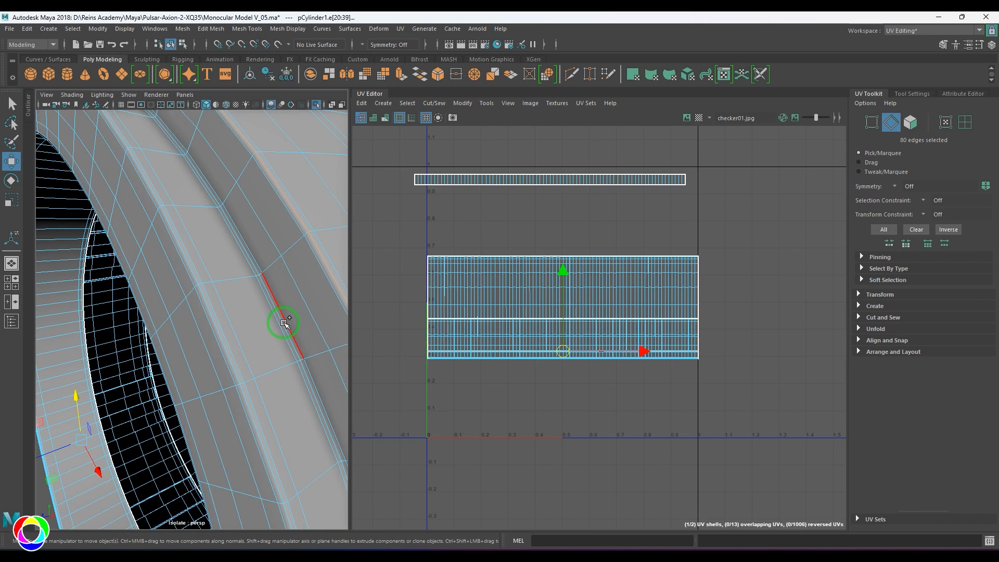
{"action": "right_click_drag", "start_coordinate": [527, 264], "coordinate": [473, 295], "text": "shift"}
Cut the UVs along the edge loop on the end lip's outer edge and return to object mode.
{"action": "double_click", "coordinate": [221, 340]}
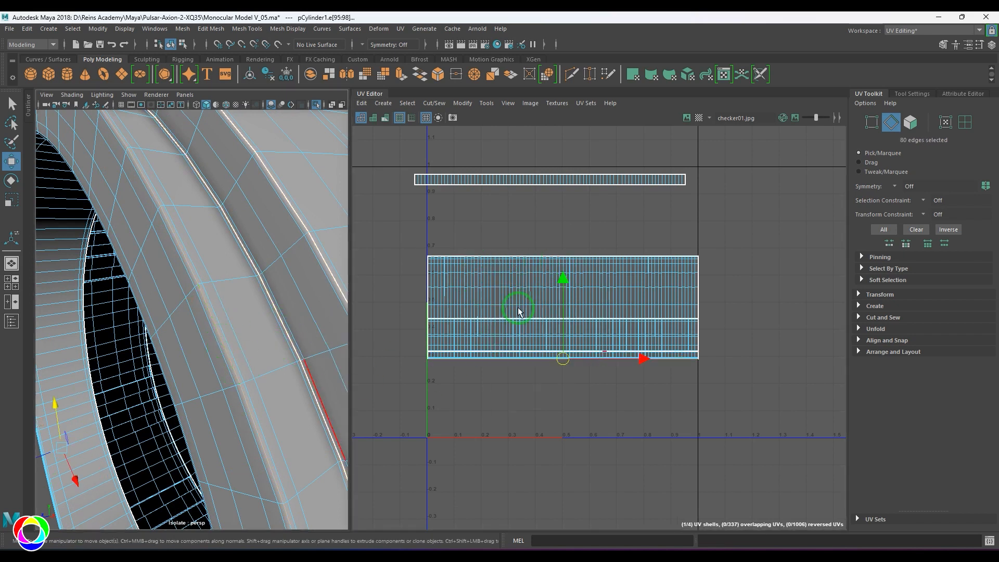
{"action": "right_click_drag", "start_coordinate": [541, 274], "coordinate": [484, 311], "text": "shift"}
{"action": "right_click_drag", "start_coordinate": [245, 328], "coordinate": [228, 323], "text": "alt"}
{"action": "key", "text": "F8"}
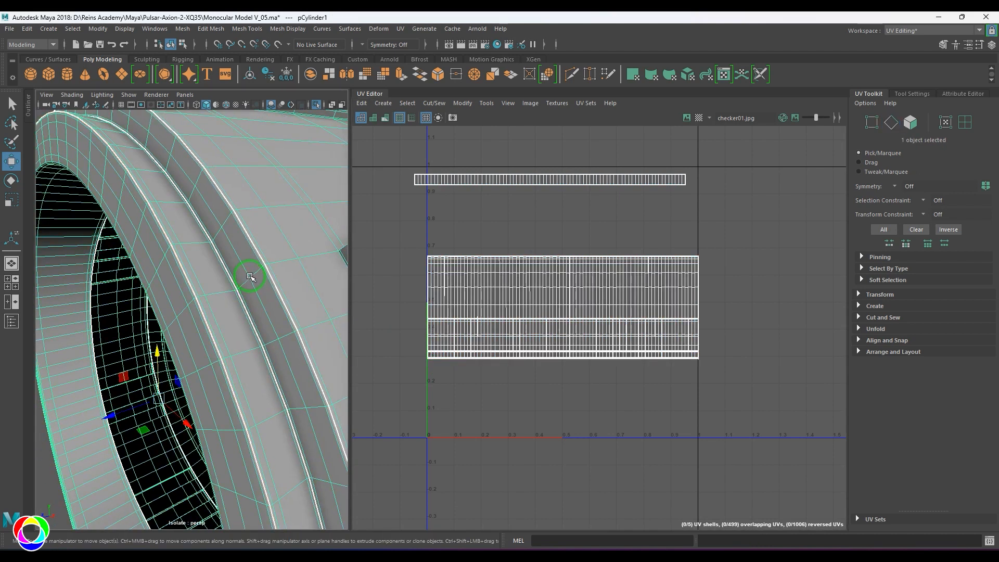
Select the narrow groove shell in UV mode and move it below the main shell.
{"action": "right_click_drag", "start_coordinate": [248, 281], "coordinate": [286, 263]}
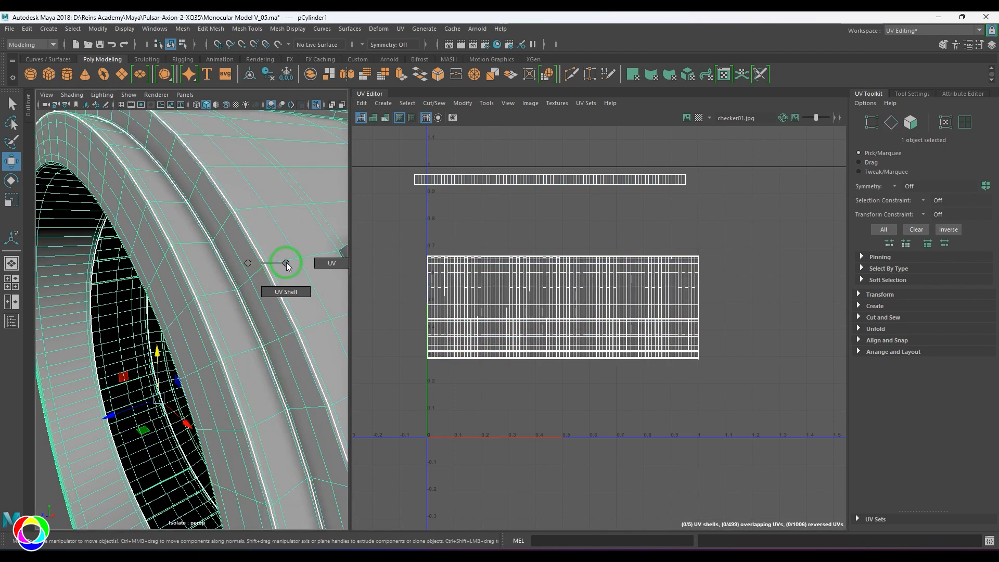
{"action": "right_click_drag", "start_coordinate": [582, 217], "coordinate": [619, 236]}
{"action": "left_click_drag", "start_coordinate": [566, 356], "coordinate": [575, 423]}
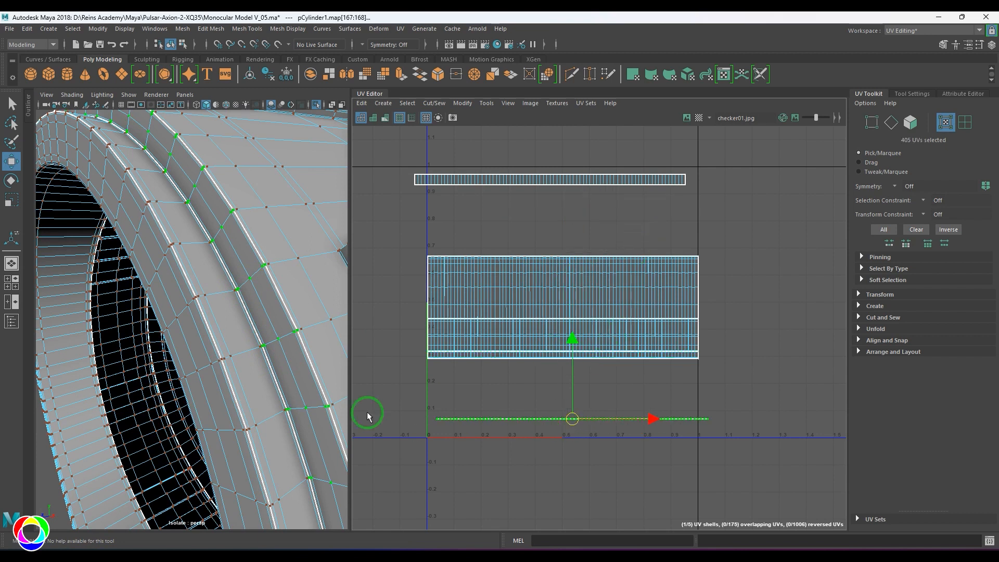
Select the end lip's UV shell and move it down below the groove shell.
{"action": "left_click_drag", "start_coordinate": [200, 341], "coordinate": [184, 314], "text": "alt"}
{"action": "left_click", "coordinate": [600, 358]}
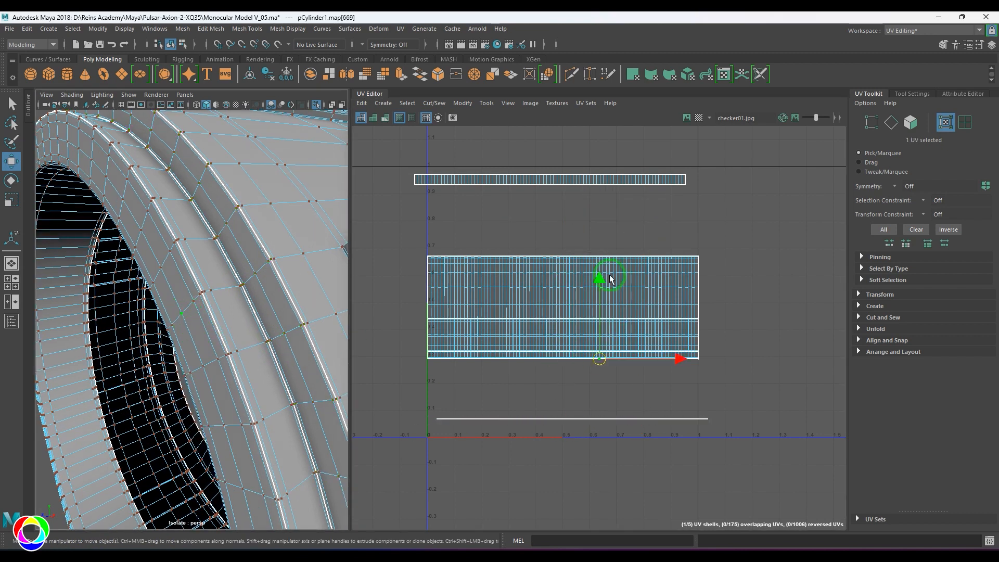
{"action": "right_click_drag", "start_coordinate": [610, 269], "coordinate": [619, 273]}
{"action": "right_click_drag", "start_coordinate": [678, 296], "coordinate": [678, 296]}
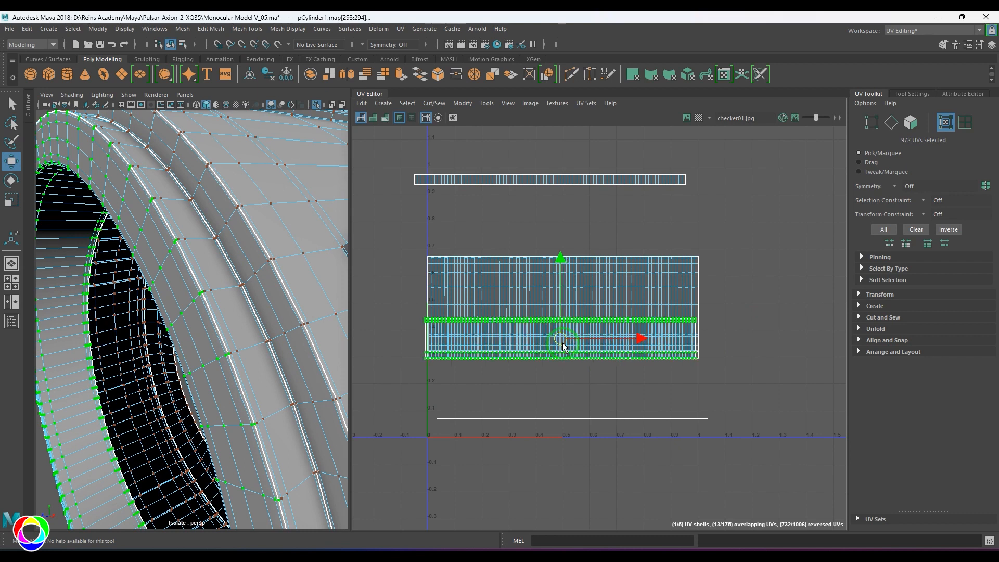
{"action": "left_click_drag", "start_coordinate": [562, 344], "coordinate": [578, 470]}
Select the edge loop where the end lip's bevel meets its flat face and cut the UVs along it.
{"action": "scroll", "coordinate": [225, 322], "scroll_direction": "down", "scroll_amount": 10}
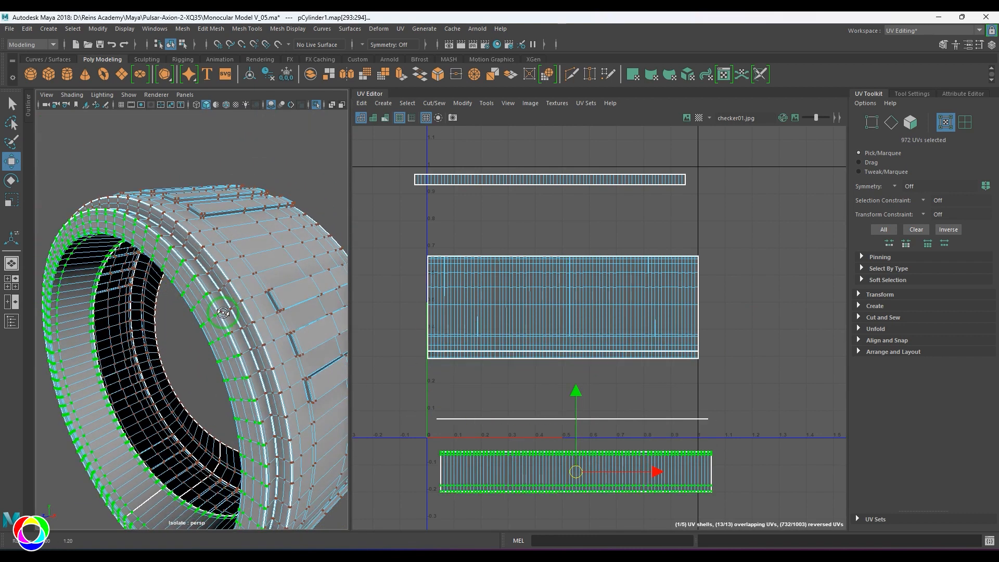
{"action": "middle_click_drag", "start_coordinate": [224, 312], "coordinate": [326, 264], "text": "alt"}
{"action": "scroll", "coordinate": [292, 312], "scroll_direction": "up", "scroll_amount": 5}
{"action": "scroll", "coordinate": [245, 353], "scroll_direction": "up", "scroll_amount": 3}
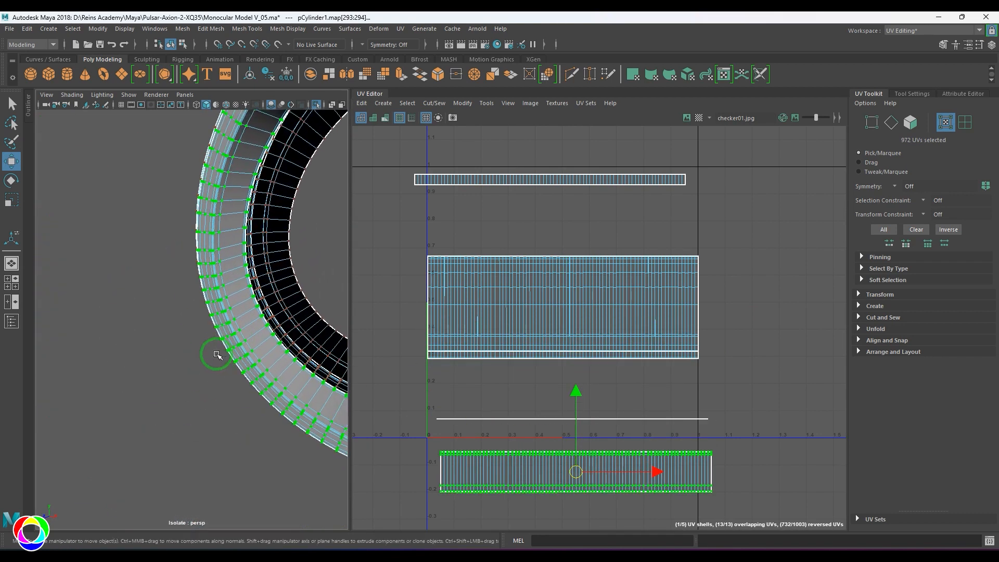
{"action": "left_click_drag", "start_coordinate": [151, 325], "coordinate": [133, 307], "text": "alt"}
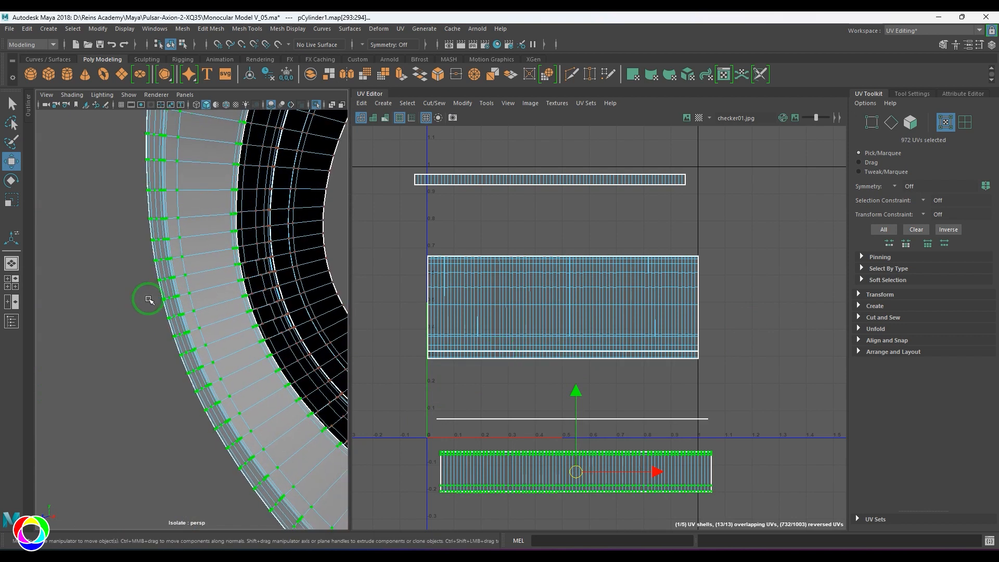
{"action": "scroll", "coordinate": [156, 307], "scroll_direction": "up", "scroll_amount": 5}
{"action": "right_click_drag", "start_coordinate": [217, 389], "coordinate": [213, 346]}
{"action": "double_click", "coordinate": [146, 330]}
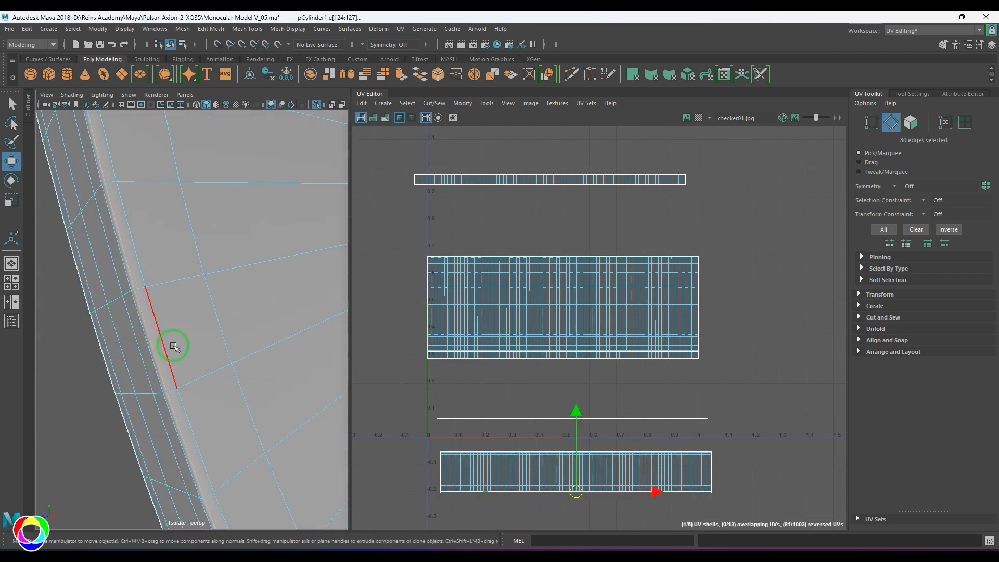
{"action": "right_click_drag", "start_coordinate": [608, 281], "coordinate": [524, 321], "text": "shift"}
Convert a UV on the lip's flat face to its shell and move it below the thin bevel shell.
{"action": "middle_click_drag", "start_coordinate": [593, 356], "coordinate": [608, 193], "text": "alt"}
{"action": "right_click_drag", "start_coordinate": [586, 271], "coordinate": [643, 271]}
{"action": "left_click", "coordinate": [640, 292]}
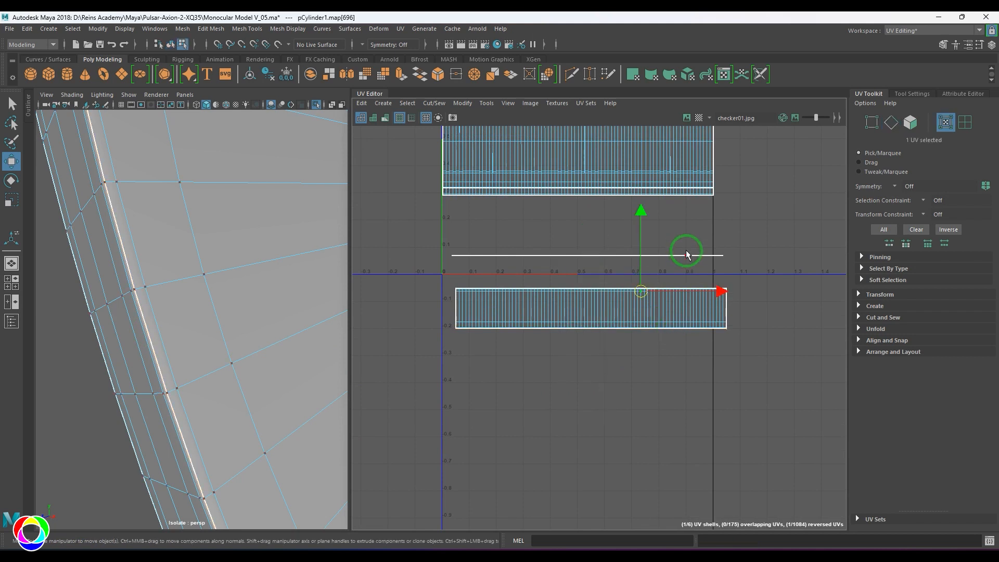
{"action": "right_click_drag", "start_coordinate": [675, 215], "coordinate": [673, 214], "text": "ctrl"}
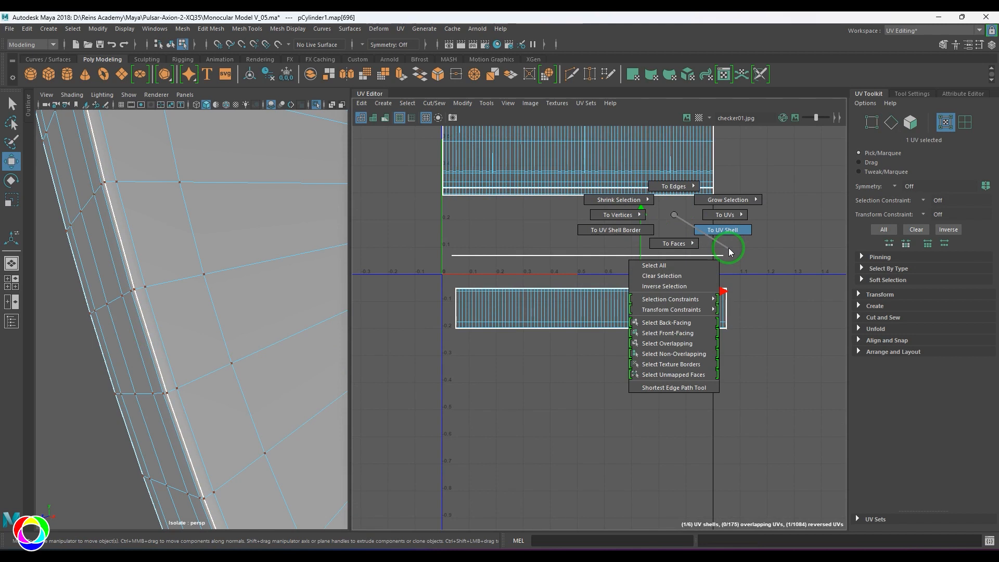
{"action": "right_click_drag", "start_coordinate": [673, 214], "coordinate": [729, 248], "text": "ctrl"}
{"action": "left_click_drag", "start_coordinate": [591, 306], "coordinate": [614, 436]}
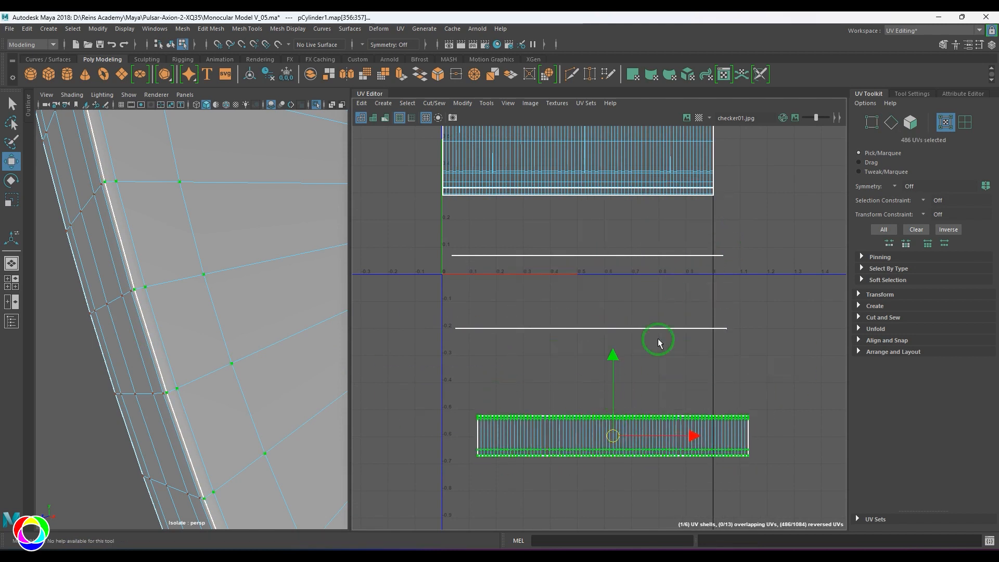
Select the ring's large main body shell and move it to the side, outside the 0–1 UV tile.
{"action": "scroll", "coordinate": [658, 339], "scroll_direction": "down", "scroll_amount": 5}
{"action": "middle_click_drag", "start_coordinate": [569, 259], "coordinate": [562, 302], "text": "alt"}
{"action": "left_click_drag", "start_coordinate": [551, 224], "coordinate": [595, 250]}
{"action": "right_click_drag", "start_coordinate": [604, 281], "coordinate": [630, 296], "text": "ctrl"}
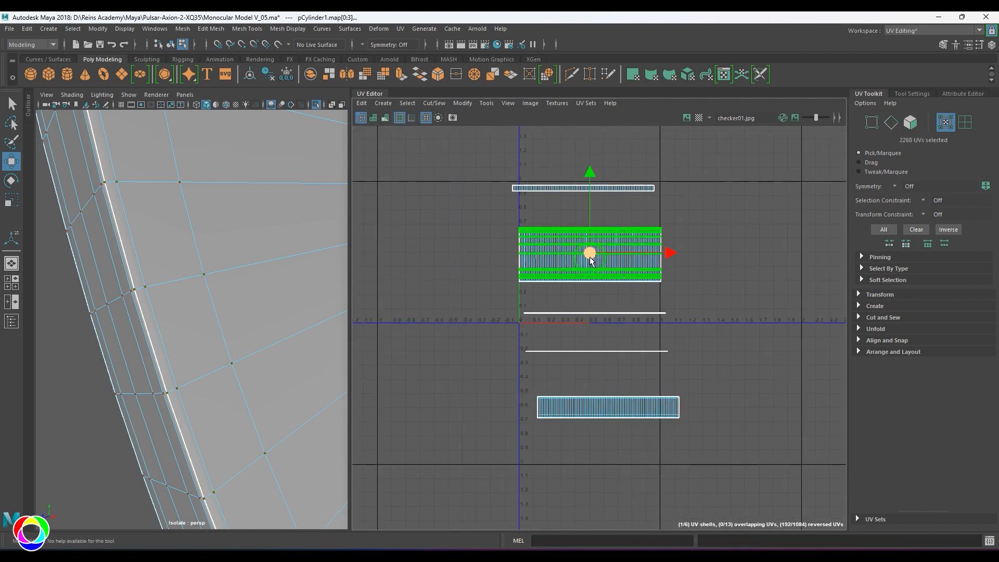
{"action": "left_click_drag", "start_coordinate": [591, 259], "coordinate": [727, 248]}
Inspect the separated body shell from both ends of the ring and check the grips' checker pattern in textured display.
{"action": "right_click_drag", "start_coordinate": [178, 329], "coordinate": [34, 259], "text": "alt"}
{"action": "middle_click_drag", "start_coordinate": [172, 260], "coordinate": [88, 287], "text": "alt"}
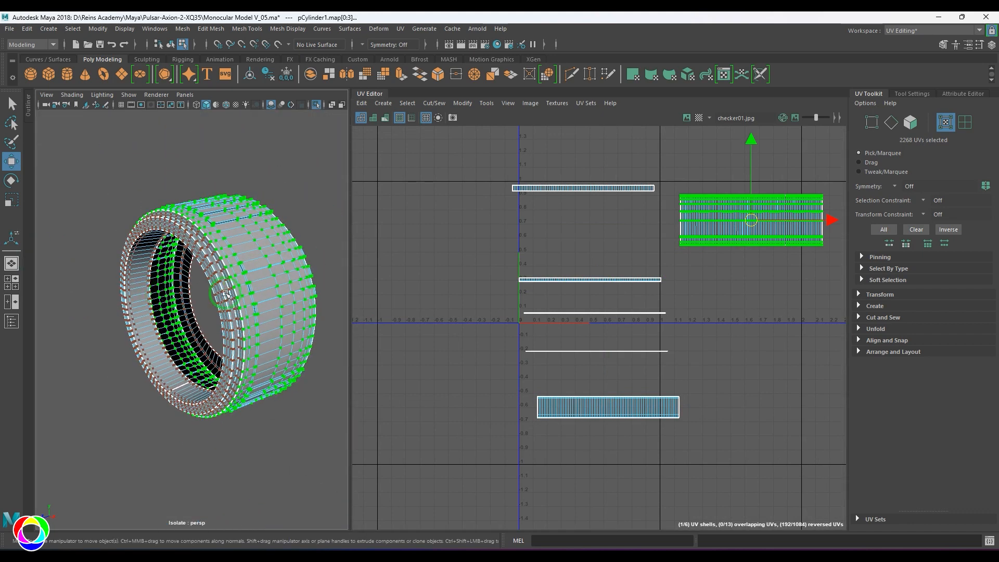
{"action": "left_click_drag", "start_coordinate": [78, 289], "coordinate": [179, 307], "text": "alt"}
{"action": "right_click_drag", "start_coordinate": [180, 307], "coordinate": [186, 303], "text": "alt"}
{"action": "mouse_move", "coordinate": [185, 303]}
{"action": "left_mouse_down", "text": "alt"}
{"action": "mouse_move", "coordinate": [170, 308]}
{"action": "mouse_move", "coordinate": [172, 298]}
{"action": "left_mouse_up", "text": "alt"}
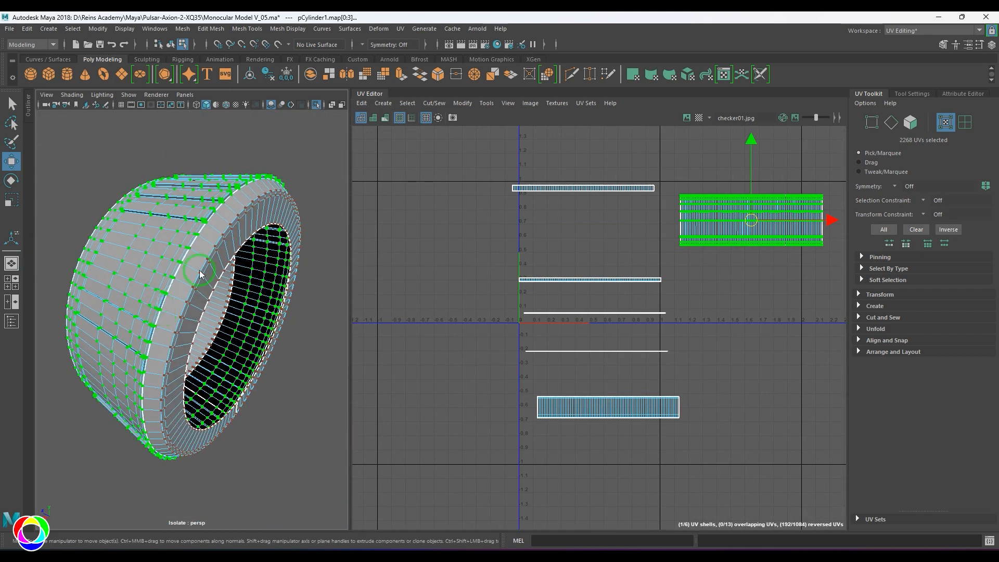
{"action": "right_click_drag", "start_coordinate": [201, 269], "coordinate": [229, 244]}
{"action": "left_click_drag", "start_coordinate": [255, 301], "coordinate": [268, 312], "text": "alt"}
{"action": "middle_click_drag", "start_coordinate": [267, 312], "coordinate": [268, 367], "text": "alt"}
{"action": "right_click_drag", "start_coordinate": [216, 359], "coordinate": [254, 334], "text": "alt"}
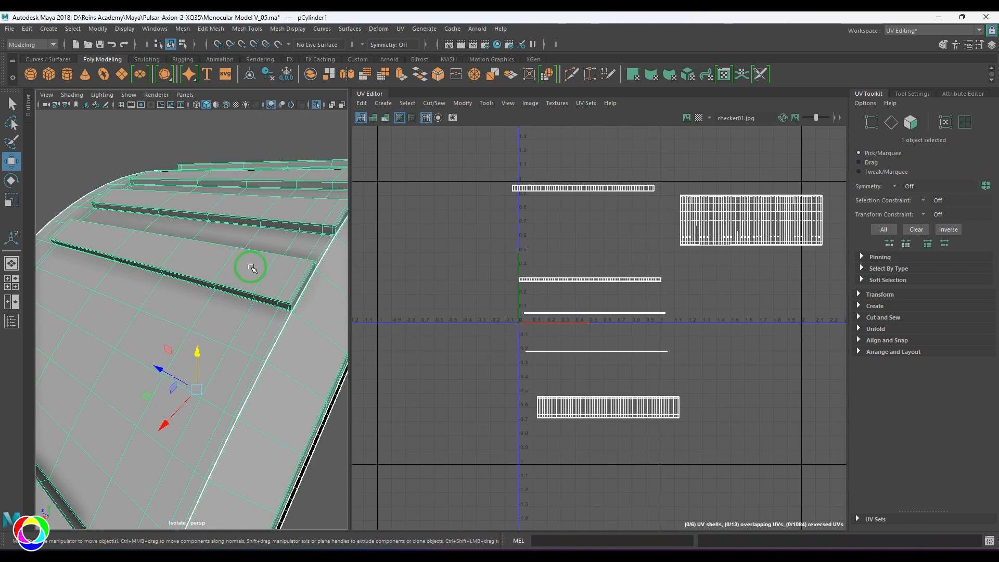
{"action": "scroll", "coordinate": [225, 291], "scroll_direction": "down", "scroll_amount": 6}
{"action": "left_click_drag", "start_coordinate": [243, 290], "coordinate": [278, 288], "text": "alt"}
{"action": "key", "text": "6"}
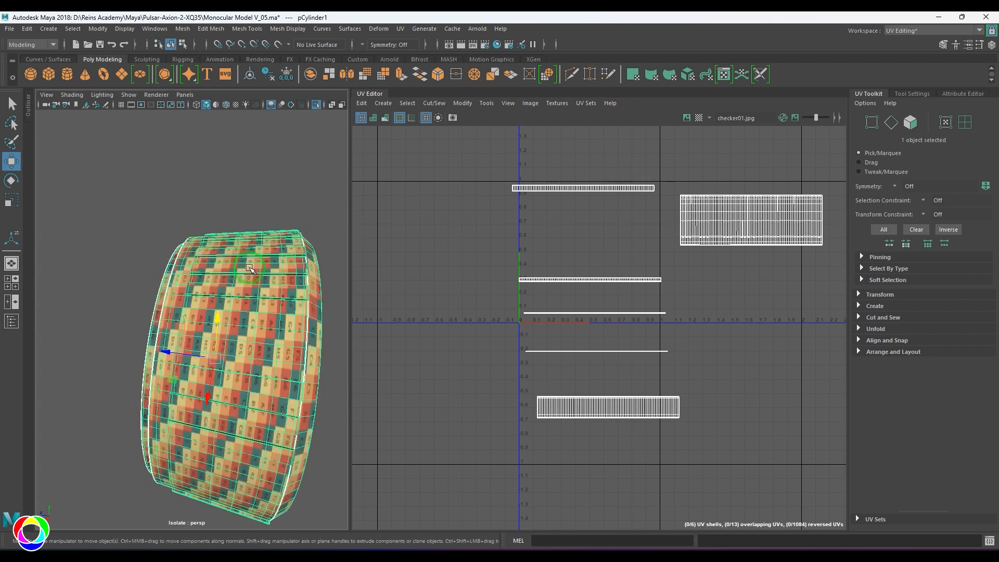
{"action": "left_click_drag", "start_coordinate": [245, 317], "coordinate": [276, 312], "text": "alt"}
{"action": "right_click_drag", "start_coordinate": [276, 312], "coordinate": [352, 303], "text": "alt"}
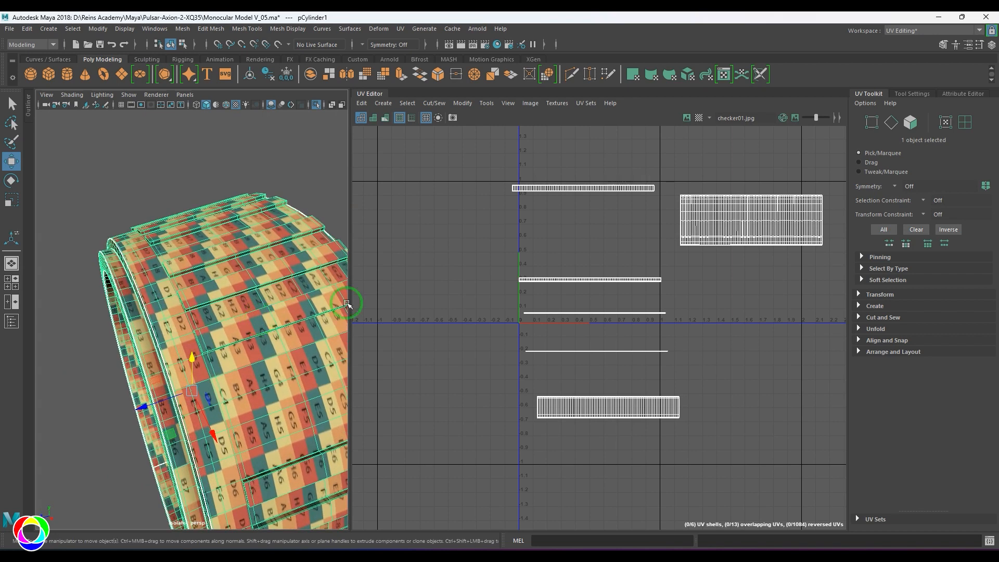
Select all faces of the main body shell in face mode and return the view to shaded display.
{"action": "right_click_drag", "start_coordinate": [699, 218], "coordinate": [724, 234]}
{"action": "left_click", "coordinate": [698, 219]}
{"action": "middle_click_drag", "start_coordinate": [680, 214], "coordinate": [587, 228], "text": "alt"}
{"action": "mouse_move", "coordinate": [659, 237]}
{"action": "left_mouse_down"}
{"action": "mouse_move", "coordinate": [677, 272]}
{"action": "mouse_move", "coordinate": [672, 242]}
{"action": "left_mouse_up"}
{"action": "left_click_drag", "start_coordinate": [250, 300], "coordinate": [129, 225], "text": "alt"}
{"action": "right_click_drag", "start_coordinate": [615, 264], "coordinate": [622, 291]}
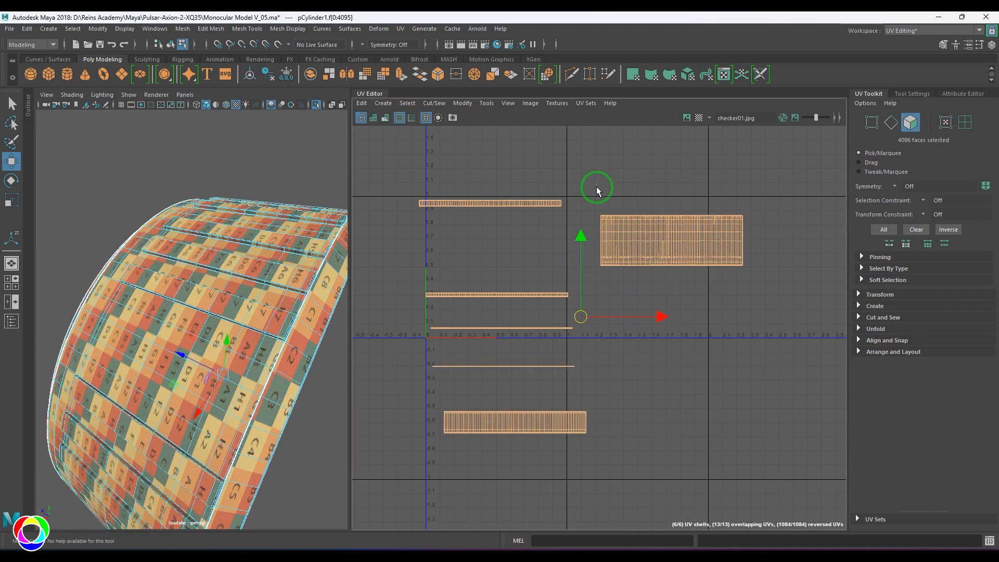
{"action": "left_click_drag", "start_coordinate": [782, 295], "coordinate": [782, 295]}
{"action": "key", "text": "5"}
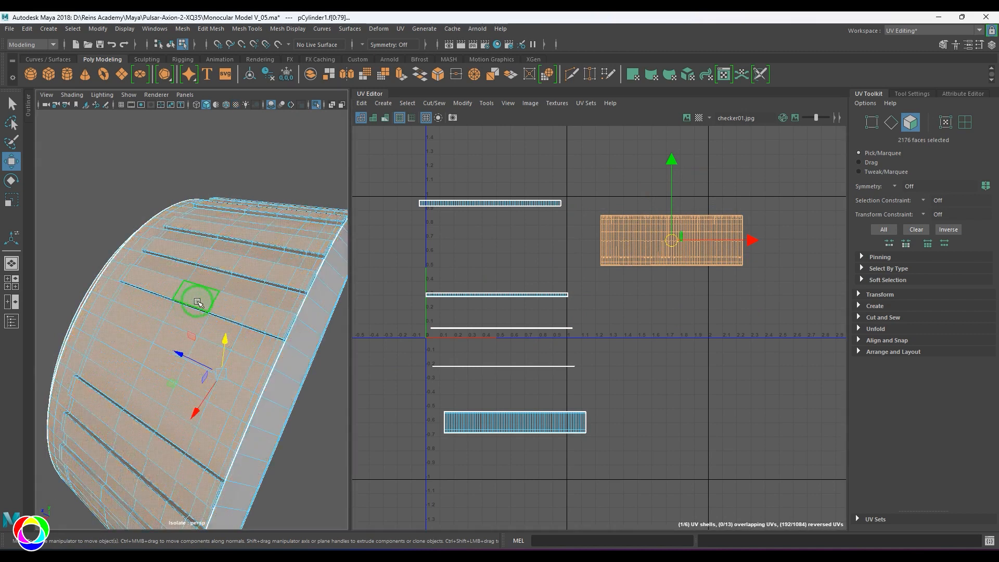
Widen the 3D viewport beside the UV Editor and view the whole ring at a larger size.
{"action": "scroll", "coordinate": [198, 305], "scroll_direction": "down", "scroll_amount": 8}
{"action": "left_click_drag", "start_coordinate": [156, 302], "coordinate": [198, 284], "text": "alt"}
{"action": "scroll", "coordinate": [203, 280], "scroll_direction": "up", "scroll_amount": 3}
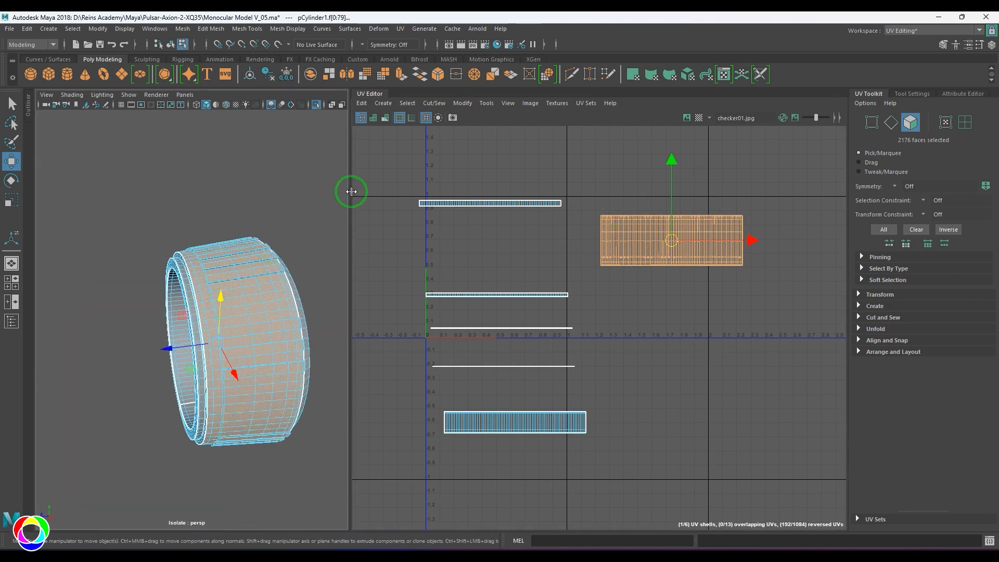
{"action": "left_click_drag", "start_coordinate": [351, 191], "coordinate": [519, 177]}
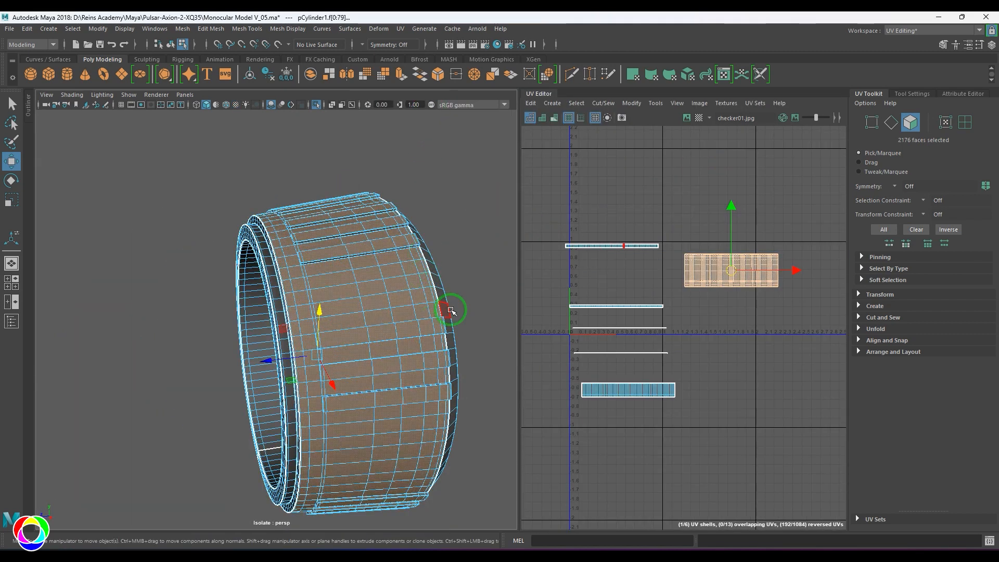
{"action": "left_click_drag", "start_coordinate": [446, 308], "coordinate": [244, 303], "text": "alt"}
{"action": "left_click_drag", "start_coordinate": [339, 320], "coordinate": [315, 274], "text": "alt"}
Switch to UV selection, select all UVs of the gripped body shell and unfold it.
{"action": "middle_click_drag", "start_coordinate": [696, 306], "coordinate": [591, 337], "text": "alt"}
{"action": "right_click_drag", "start_coordinate": [591, 337], "coordinate": [632, 321], "text": "alt"}
{"action": "middle_click_drag", "start_coordinate": [632, 321], "coordinate": [626, 338], "text": "alt"}
{"action": "right_click_drag", "start_coordinate": [614, 300], "coordinate": [687, 300]}
{"action": "left_click_drag", "start_coordinate": [544, 239], "coordinate": [776, 346]}
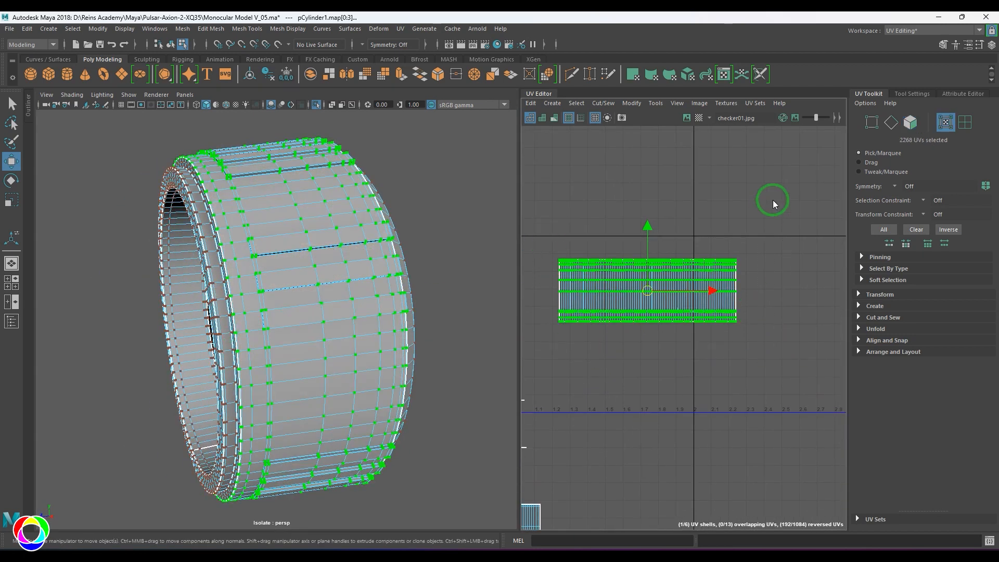
{"action": "right_click_drag", "start_coordinate": [773, 202], "coordinate": [643, 199], "text": "shift"}
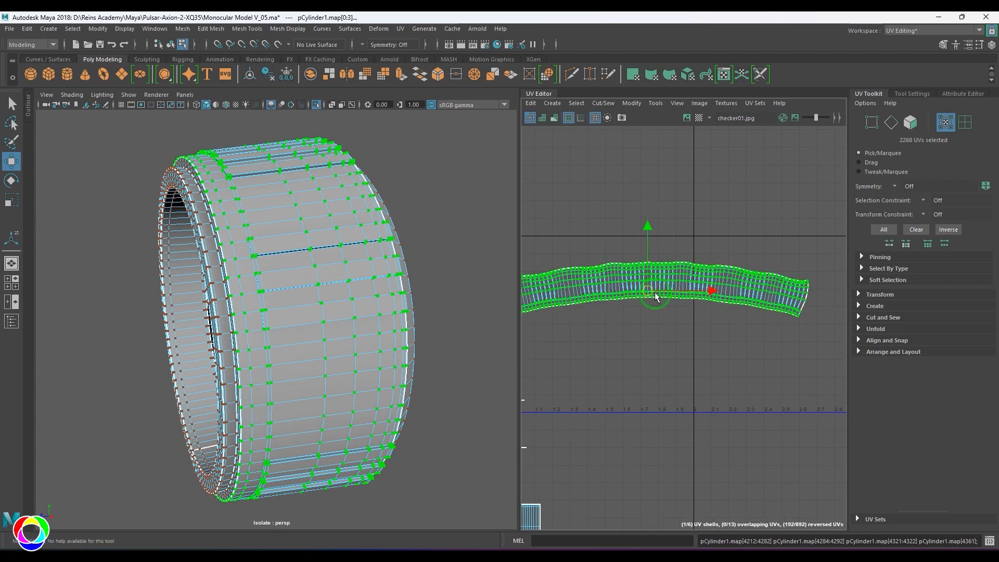
{"action": "middle_click_drag", "start_coordinate": [611, 328], "coordinate": [733, 332], "text": "alt"}
{"action": "right_click_drag", "start_coordinate": [604, 299], "coordinate": [827, 388], "text": "alt"}
{"action": "right_click_drag", "start_coordinate": [676, 308], "coordinate": [740, 329], "text": "alt"}
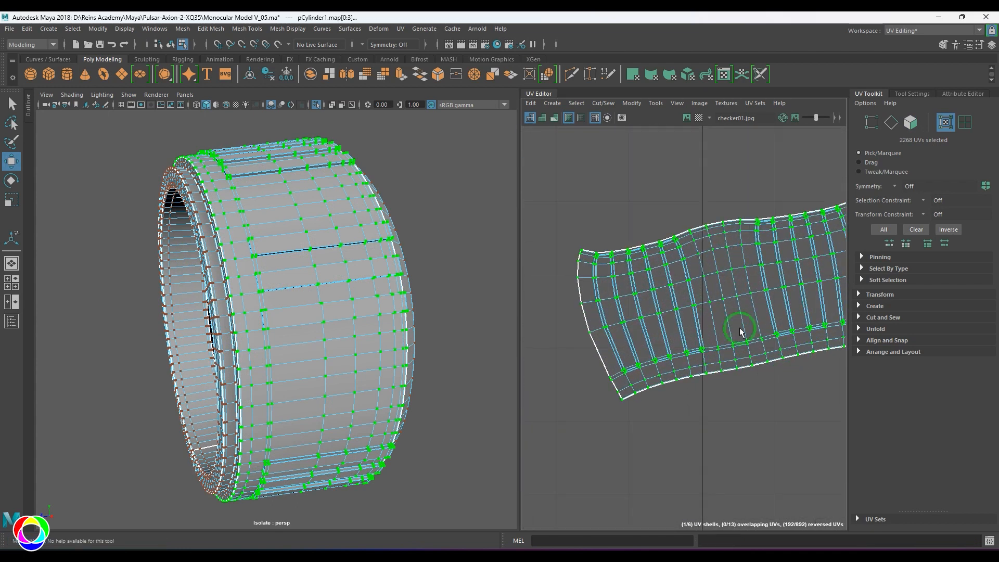
Check the unfolded body's checker pattern around the grips with the ring deselected in textured display.
{"action": "left_click_drag", "start_coordinate": [293, 280], "coordinate": [247, 297], "text": "alt"}
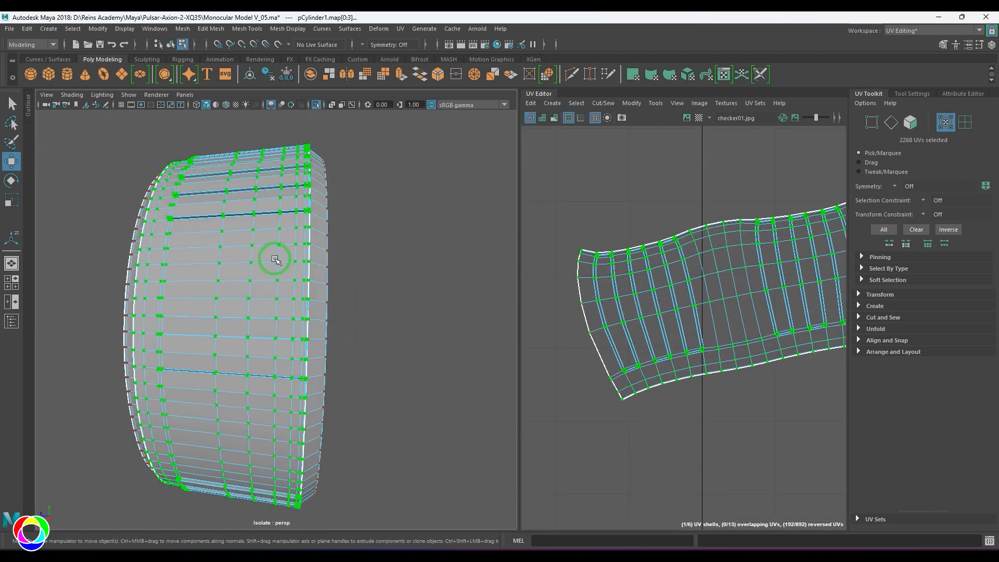
{"action": "key", "text": "6"}
{"action": "right_click_drag", "start_coordinate": [284, 262], "coordinate": [338, 229]}
{"action": "left_click", "coordinate": [424, 211]}
{"action": "left_click_drag", "start_coordinate": [369, 270], "coordinate": [383, 346], "text": "alt"}
{"action": "right_click_drag", "start_coordinate": [259, 286], "coordinate": [319, 244], "text": "alt"}
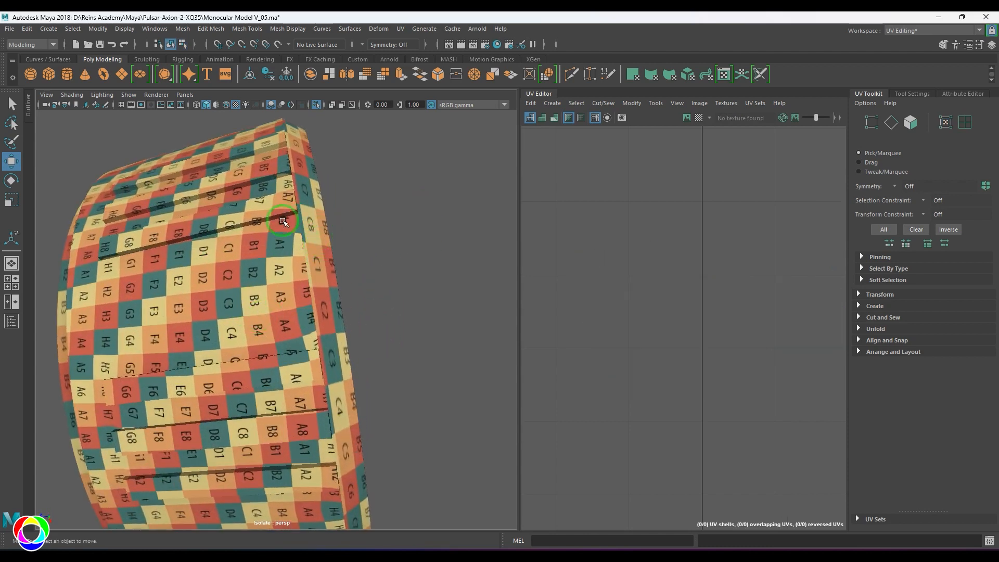
{"action": "left_click_drag", "start_coordinate": [334, 366], "coordinate": [280, 202], "text": "alt"}
{"action": "left_click_drag", "start_coordinate": [274, 269], "coordinate": [268, 316], "text": "alt"}
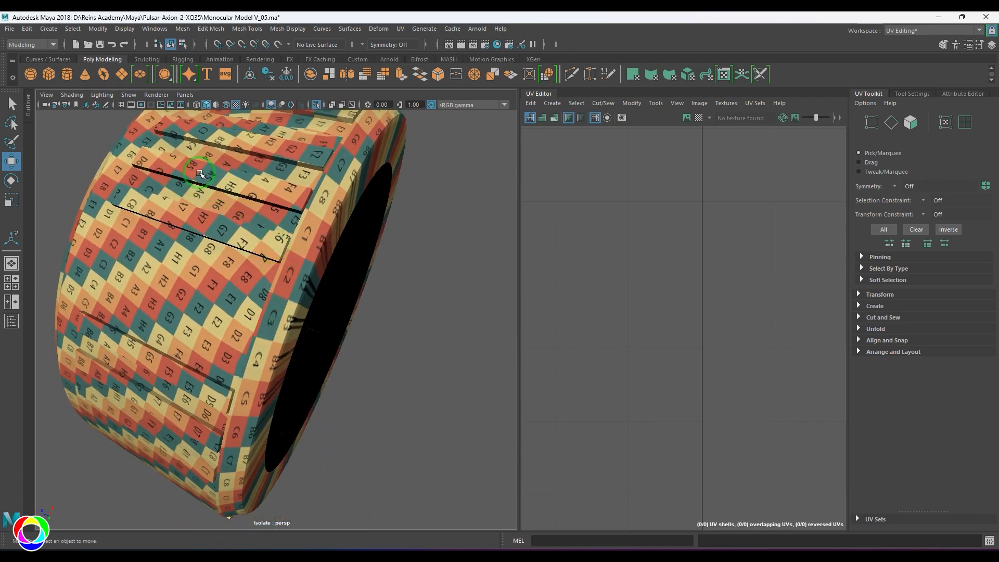
Select the ring in edge mode and pick the base edges along one long side of a grip.
{"action": "left_click", "coordinate": [181, 188]}
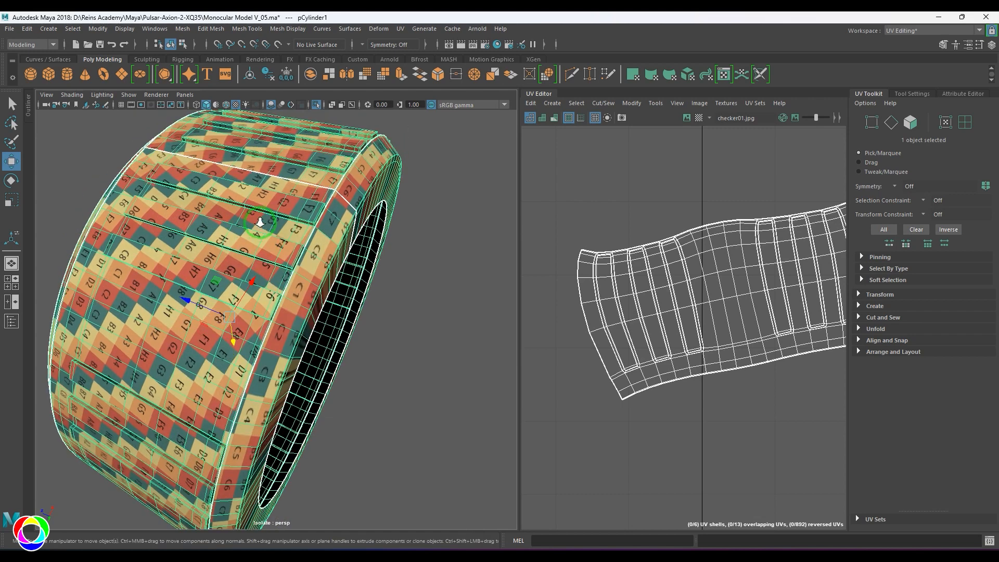
{"action": "scroll", "coordinate": [261, 225], "scroll_direction": "up", "scroll_amount": 10}
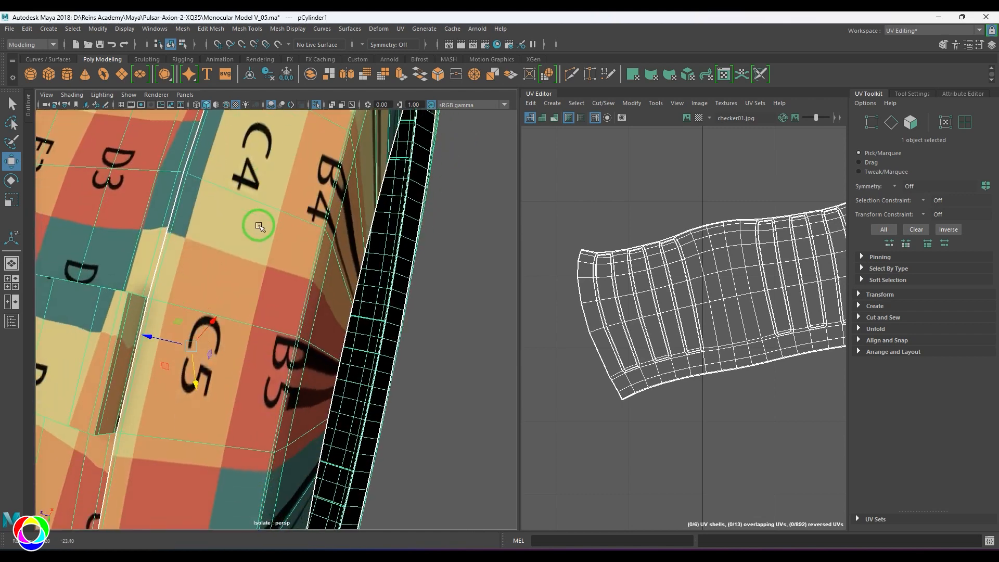
{"action": "left_click_drag", "start_coordinate": [259, 226], "coordinate": [279, 264], "text": "alt"}
{"action": "right_click_drag", "start_coordinate": [278, 264], "coordinate": [287, 261], "text": "alt"}
{"action": "left_click_drag", "start_coordinate": [287, 261], "coordinate": [295, 265], "text": "alt"}
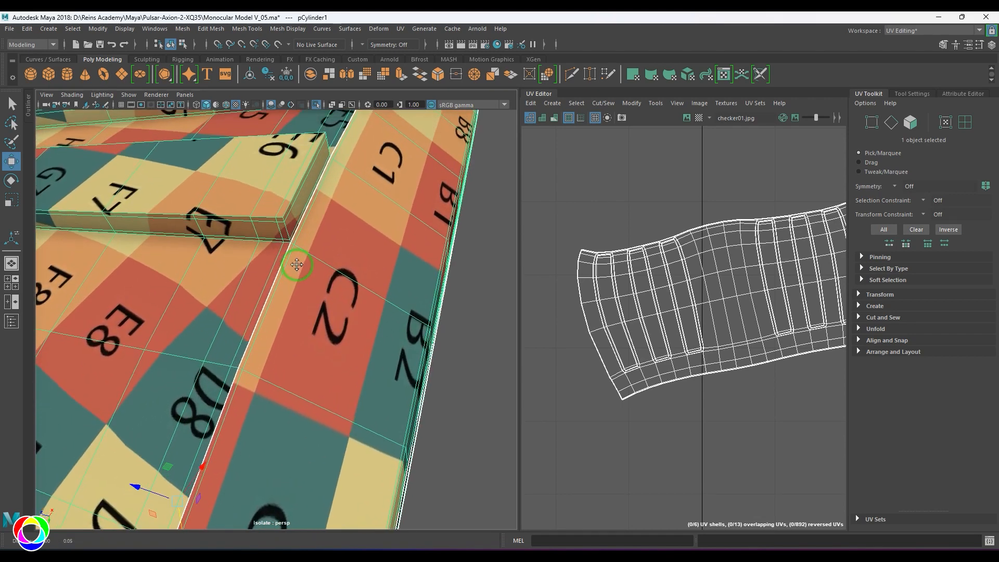
{"action": "right_click_drag", "start_coordinate": [295, 266], "coordinate": [290, 229], "text": "alt"}
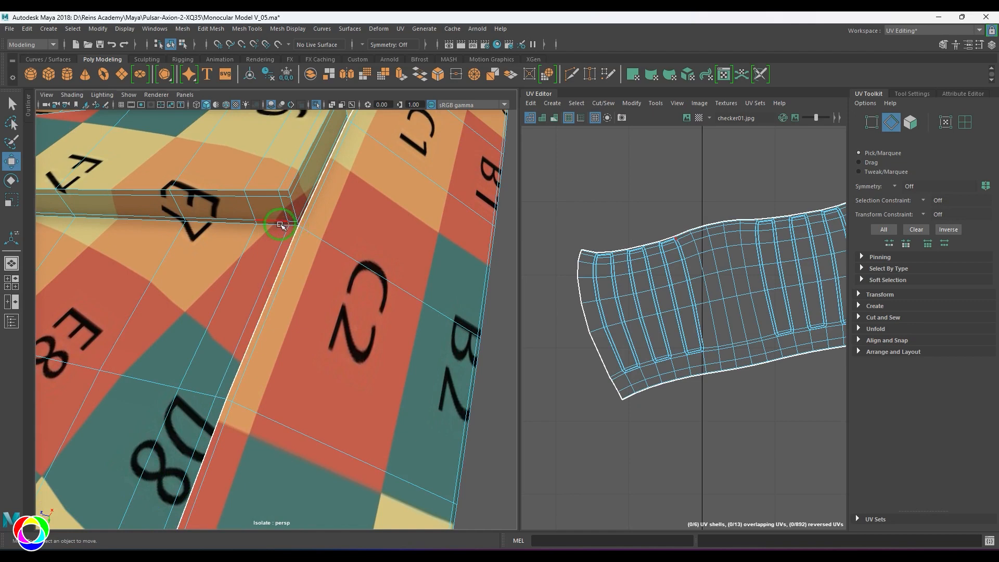
{"action": "double_click", "coordinate": [277, 225]}
Return to shaded display and extend the selection with the grip's base end edge and another long run of base edges.
{"action": "scroll", "coordinate": [287, 251], "scroll_direction": "down", "scroll_amount": 8}
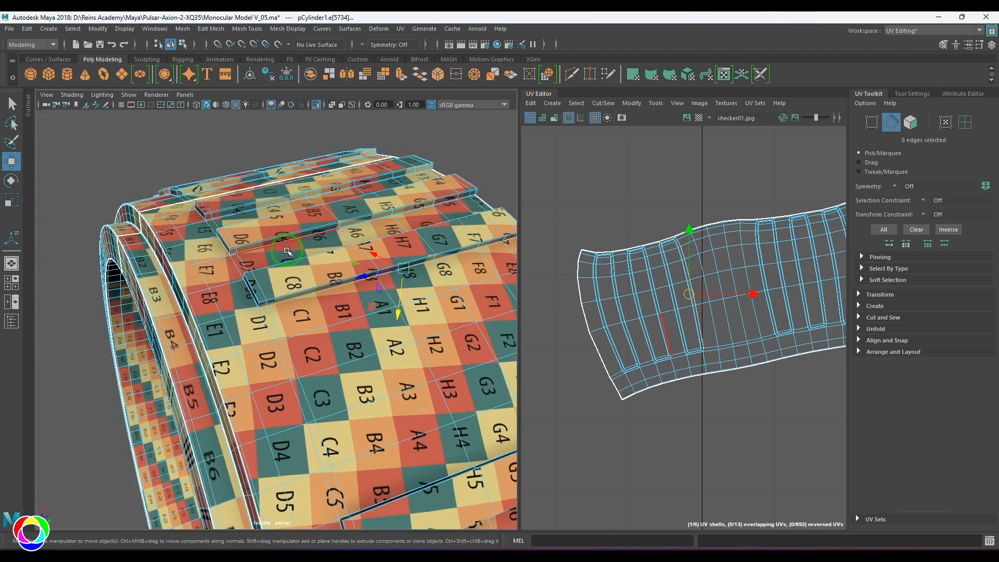
{"action": "key", "text": "5"}
{"action": "mouse_move", "coordinate": [326, 310]}
{"action": "left_mouse_down", "text": "alt"}
{"action": "mouse_move", "coordinate": [354, 309]}
{"action": "mouse_move", "coordinate": [341, 348]}
{"action": "left_mouse_up", "text": "alt"}
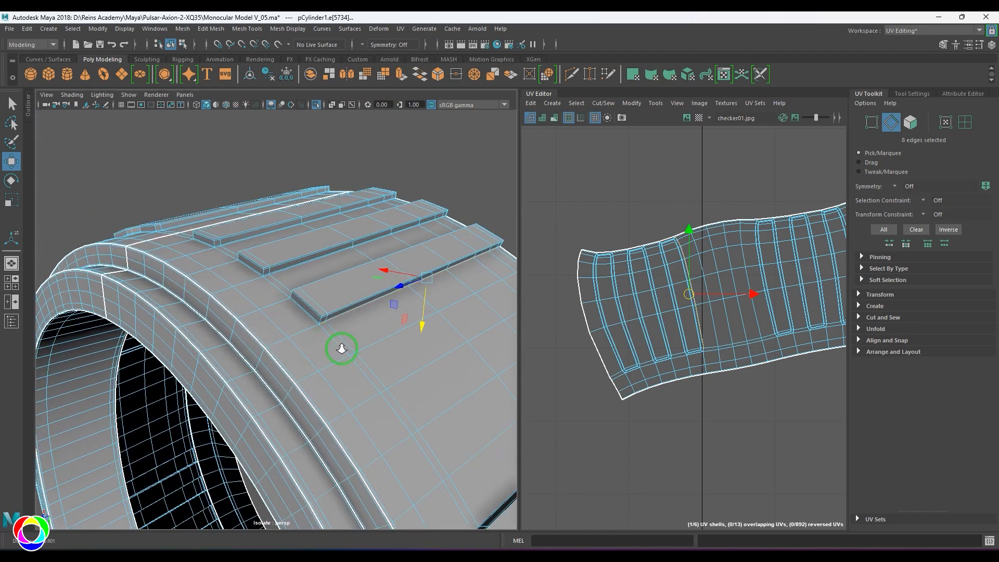
{"action": "right_click_drag", "start_coordinate": [342, 348], "coordinate": [408, 369], "text": "alt"}
{"action": "left_click", "coordinate": [420, 326], "text": "shift"}
{"action": "right_click_drag", "start_coordinate": [420, 326], "coordinate": [317, 311], "text": "alt"}
{"action": "left_click_drag", "start_coordinate": [318, 311], "coordinate": [430, 303], "text": "alt"}
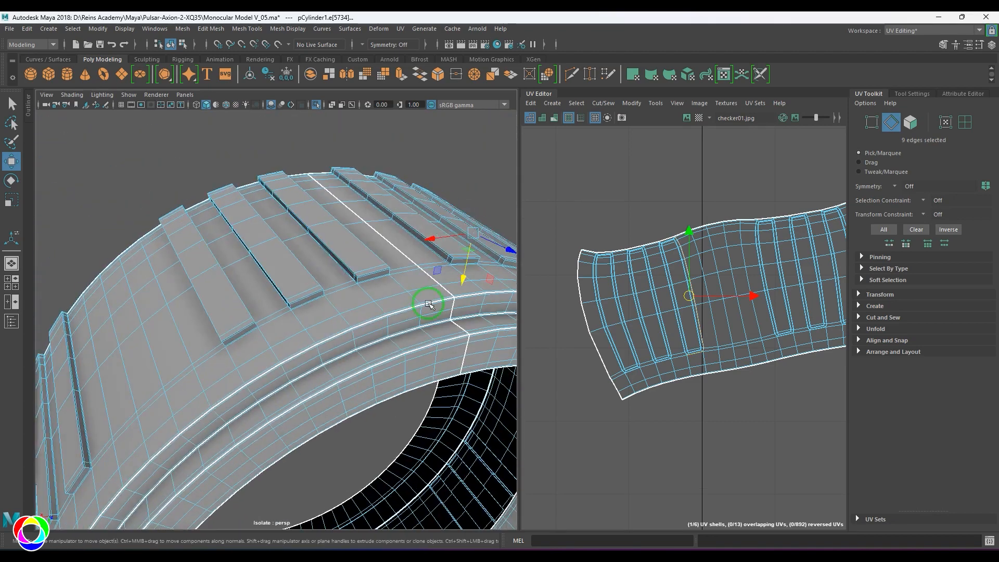
{"action": "middle_click_drag", "start_coordinate": [430, 303], "coordinate": [276, 366], "text": "alt"}
{"action": "right_click_drag", "start_coordinate": [276, 366], "coordinate": [393, 424], "text": "alt"}
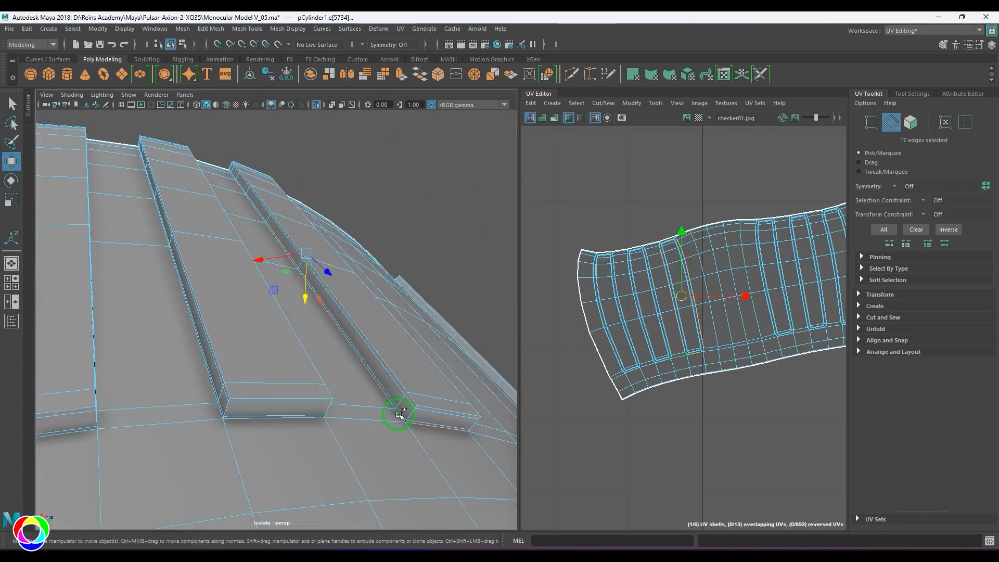
{"action": "left_click_drag", "start_coordinate": [234, 276], "coordinate": [404, 282], "text": "alt"}
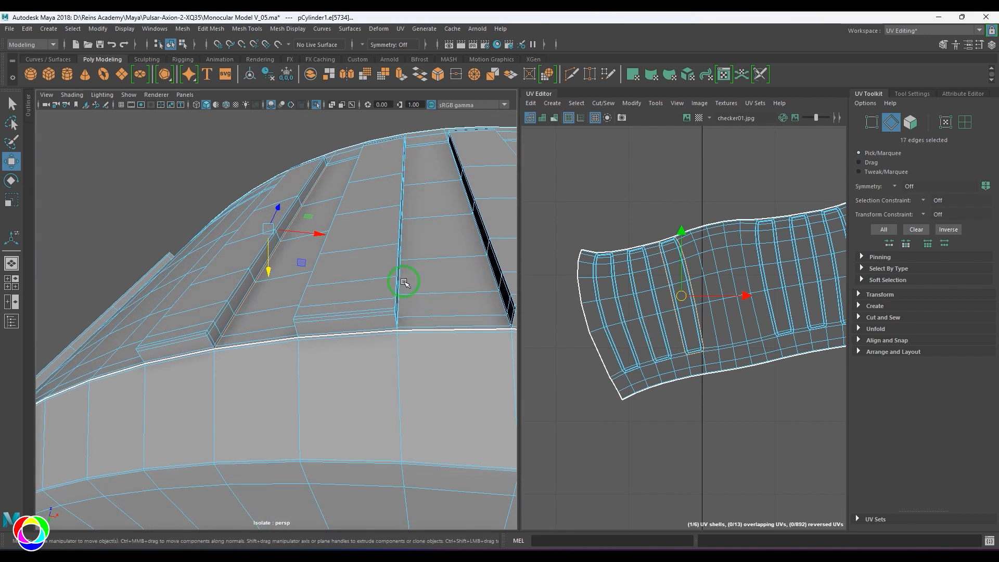
Extend the selection to all similar edges around the grips' bases and cut the UVs along them.
{"action": "left_click", "coordinate": [80, 31]}
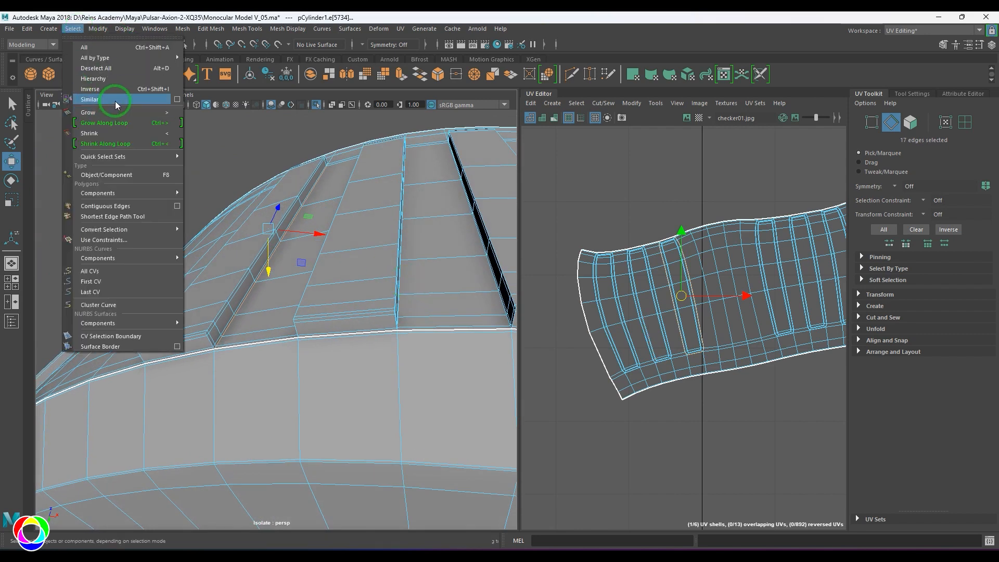
{"action": "left_click", "coordinate": [114, 101]}
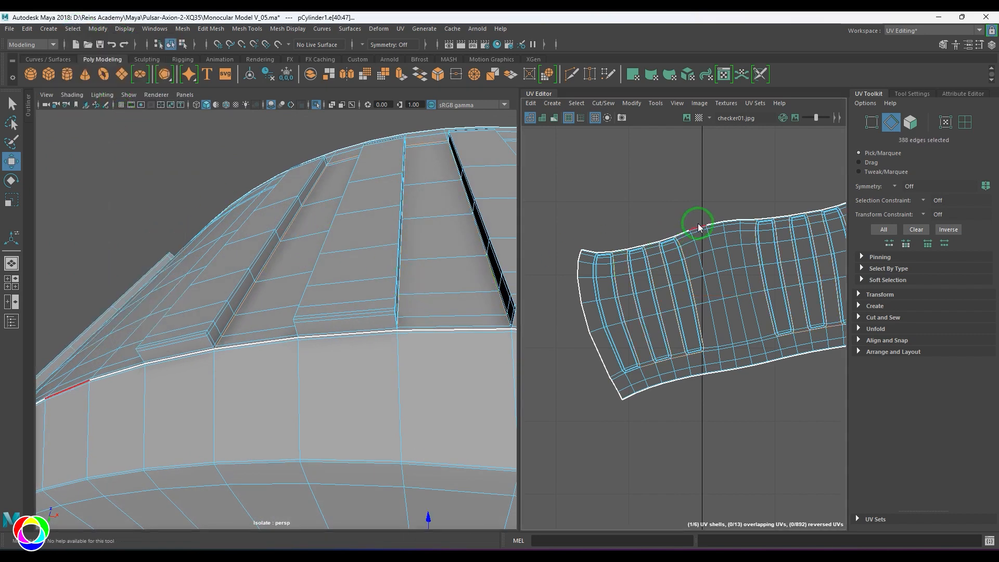
{"action": "right_click_drag", "start_coordinate": [698, 224], "coordinate": [650, 241], "text": "shift"}
Select the UVs of the body strip shell and move it below the row of separated grip shells.
{"action": "scroll", "coordinate": [660, 271], "scroll_direction": "down", "scroll_amount": 5}
{"action": "middle_click_drag", "start_coordinate": [839, 317], "coordinate": [748, 276], "text": "alt"}
{"action": "scroll", "coordinate": [748, 276], "scroll_direction": "up", "scroll_amount": 1}
{"action": "right_click_drag", "start_coordinate": [748, 276], "coordinate": [685, 255], "text": "alt"}
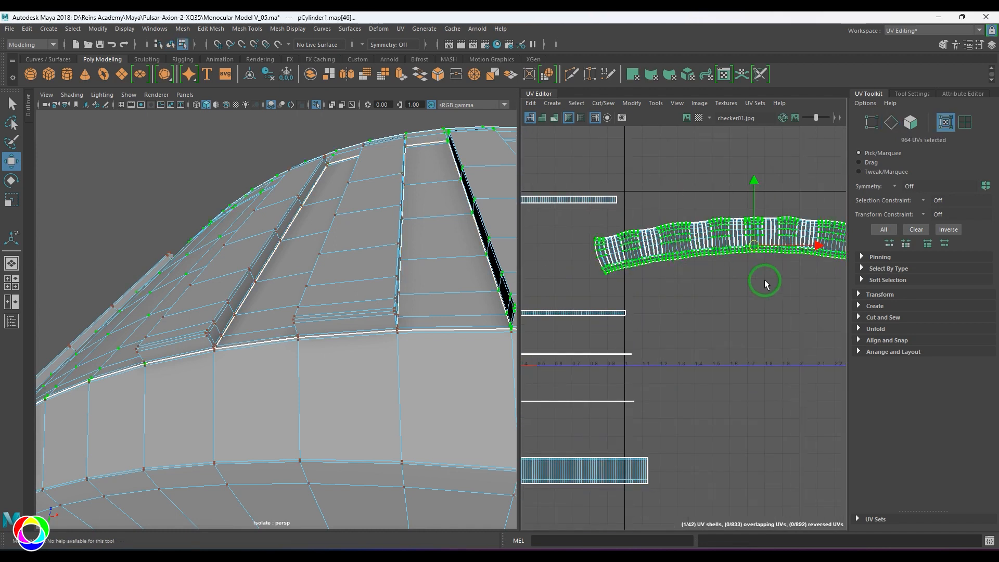
{"action": "right_click_drag", "start_coordinate": [763, 283], "coordinate": [693, 258], "text": "alt"}
{"action": "left_click_drag", "start_coordinate": [690, 248], "coordinate": [709, 316]}
{"action": "middle_click_drag", "start_coordinate": [704, 322], "coordinate": [653, 275], "text": "alt"}
{"action": "left_click_drag", "start_coordinate": [656, 268], "coordinate": [707, 281]}
Unfold the separated body strip shell and check its checker pattern on the ring in textured display.
{"action": "right_click_drag", "start_coordinate": [702, 251], "coordinate": [574, 247], "text": "shift"}
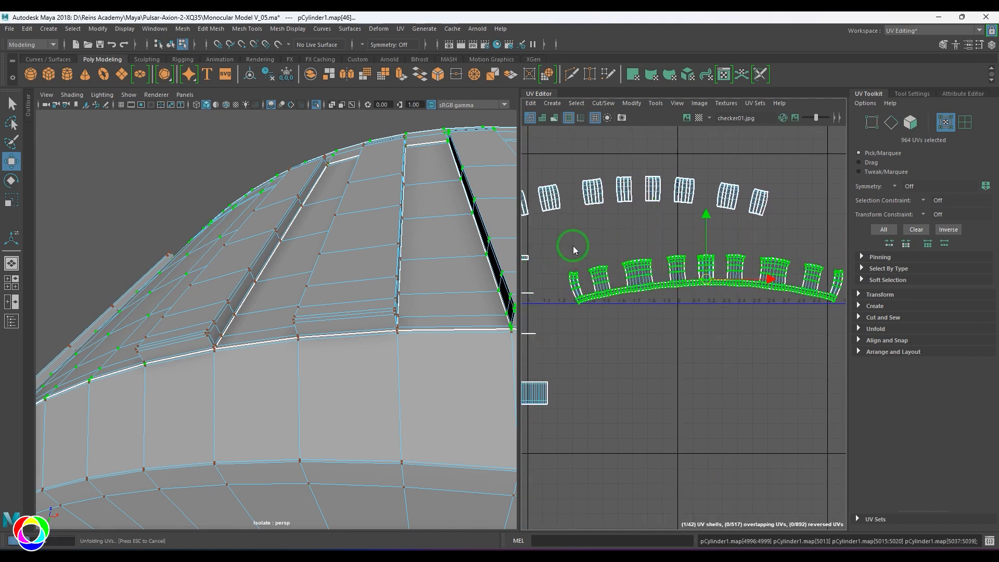
{"action": "left_click", "coordinate": [676, 308]}
{"action": "left_click_drag", "start_coordinate": [406, 261], "coordinate": [359, 278], "text": "alt"}
{"action": "scroll", "coordinate": [295, 284], "scroll_direction": "down", "scroll_amount": 5}
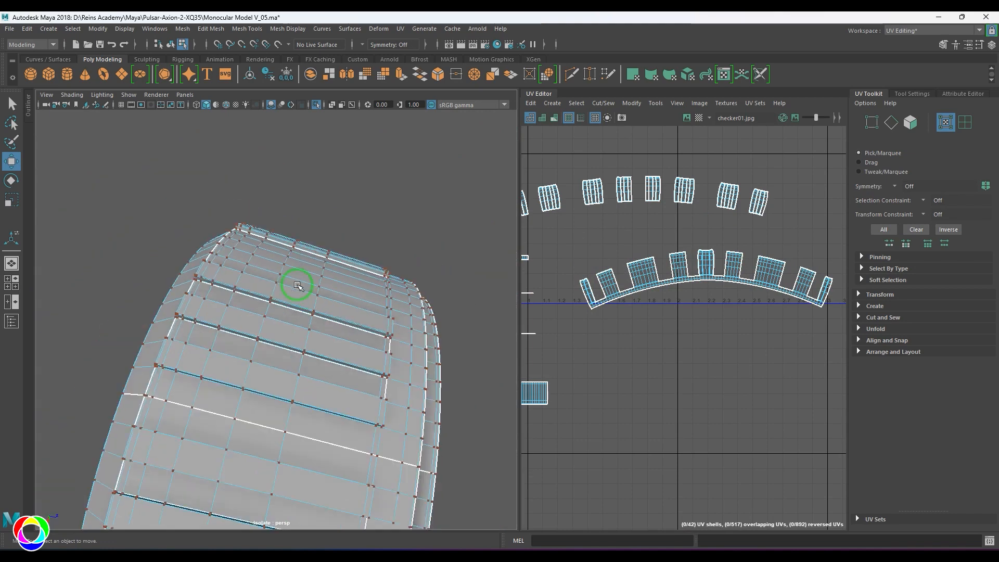
{"action": "left_click_drag", "start_coordinate": [296, 283], "coordinate": [225, 268], "text": "alt"}
{"action": "key", "text": "F8"}
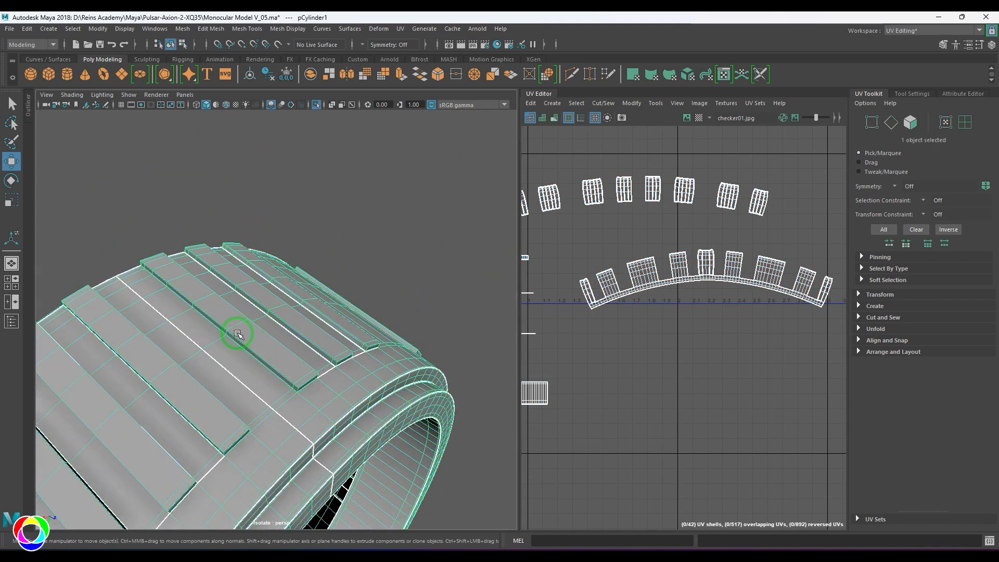
{"action": "key", "text": "6"}
{"action": "left_click_drag", "start_coordinate": [193, 387], "coordinate": [299, 334], "text": "alt"}
{"action": "middle_click_drag", "start_coordinate": [705, 279], "coordinate": [657, 284], "text": "alt"}
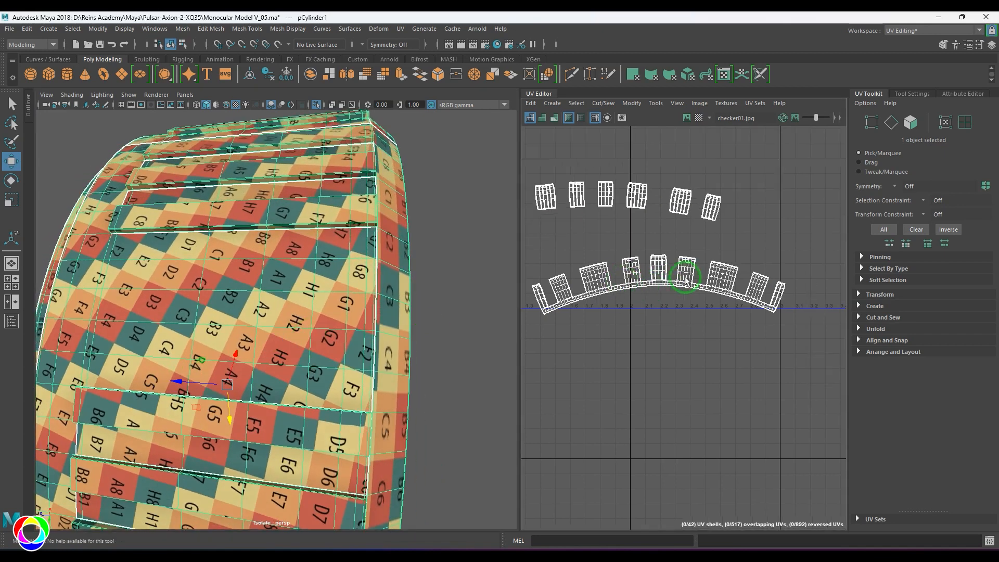
Select the body strip shell, convert the selection to faces and apply a Cylindrical UV projection.
{"action": "right_click_drag", "start_coordinate": [686, 278], "coordinate": [597, 275], "text": "alt"}
{"action": "key", "text": "F12"}
{"action": "left_click_drag", "start_coordinate": [670, 281], "coordinate": [791, 335]}
{"action": "key", "text": "F11"}
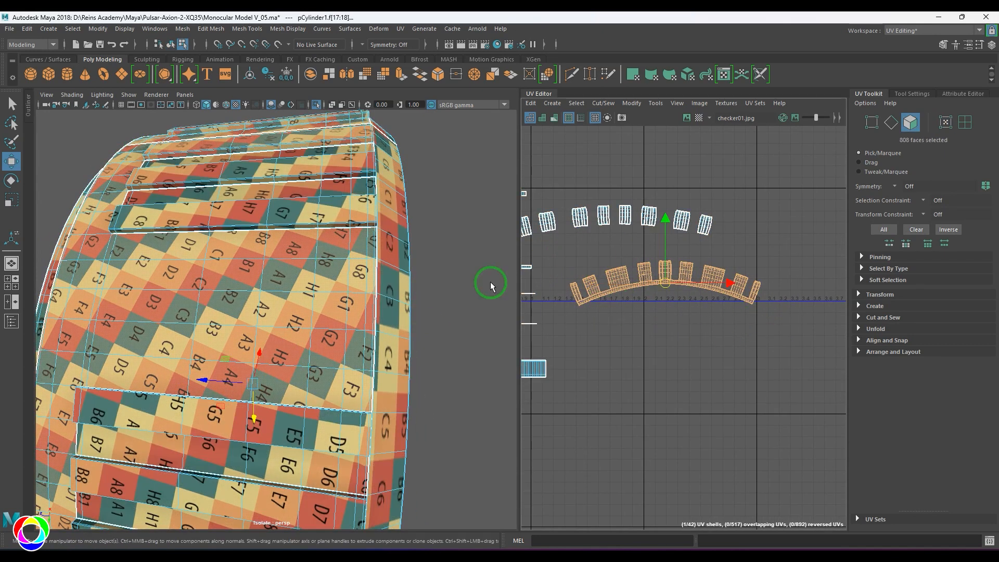
{"action": "left_click", "coordinate": [401, 30]}
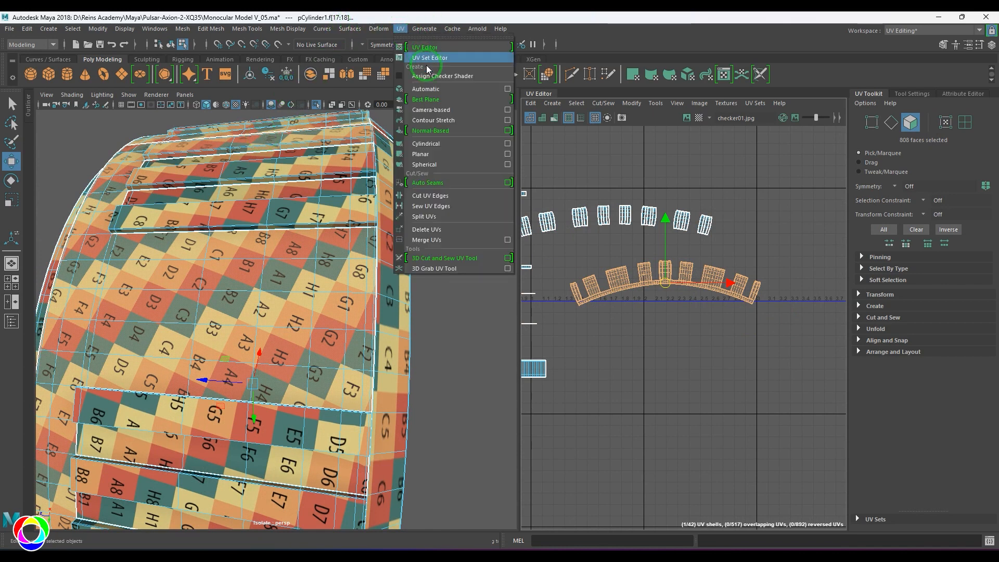
{"action": "left_click", "coordinate": [431, 142]}
Rotate the cylindrical projection manipulator to align it with the ring's axis, straightening the body strip's UVs.
{"action": "right_click_drag", "start_coordinate": [343, 236], "coordinate": [80, 252], "text": "alt"}
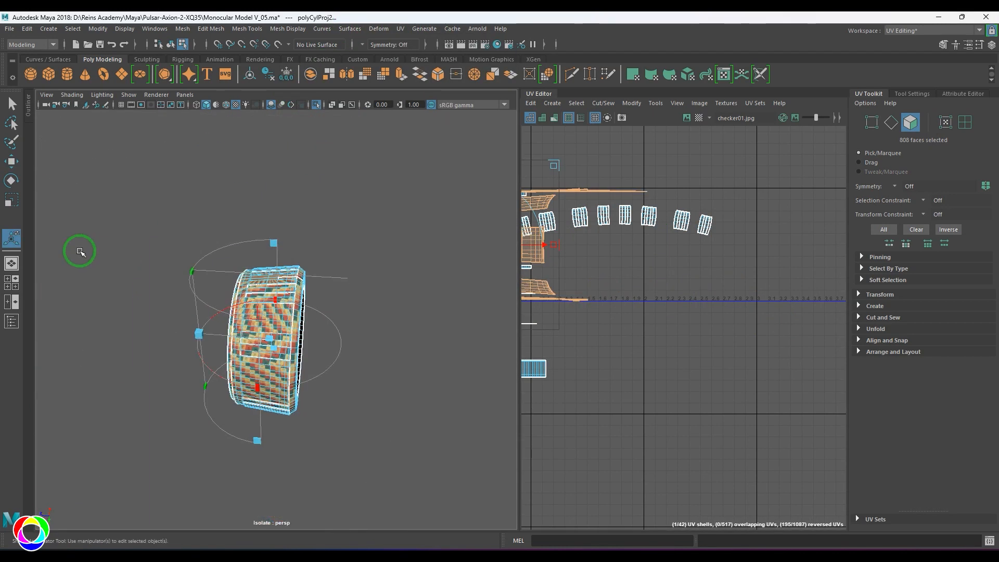
{"action": "left_click_drag", "start_coordinate": [255, 379], "coordinate": [354, 286]}
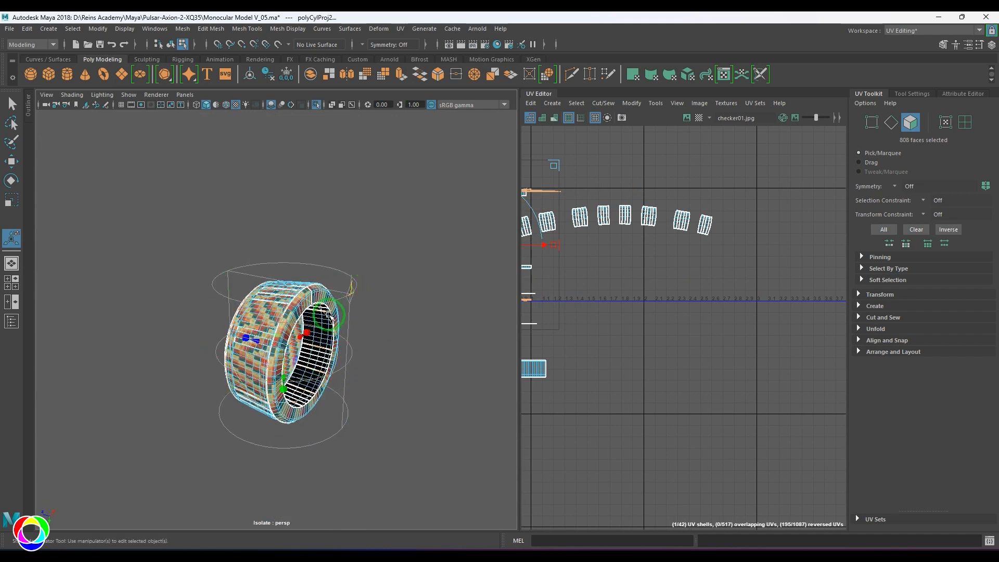
{"action": "left_click_drag", "start_coordinate": [314, 326], "coordinate": [248, 287]}
{"action": "scroll", "coordinate": [606, 274], "scroll_direction": "down", "scroll_amount": 3}
{"action": "middle_click_drag", "start_coordinate": [618, 302], "coordinate": [722, 333], "text": "alt"}
{"action": "scroll", "coordinate": [693, 330], "scroll_direction": "up", "scroll_amount": 5}
{"action": "scroll", "coordinate": [405, 356], "scroll_direction": "up", "scroll_amount": 5}
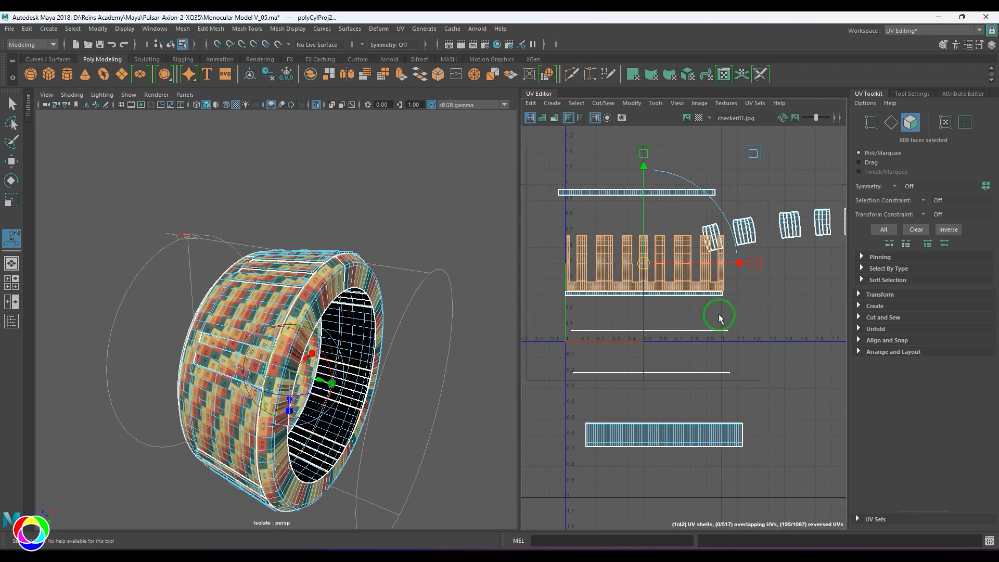
Move the straightened body strip clear of the other shells to below the grip shells, and leave component mode with the ring deselected.
{"action": "middle_click_drag", "start_coordinate": [720, 317], "coordinate": [703, 315], "text": "alt"}
{"action": "left_click_drag", "start_coordinate": [627, 262], "coordinate": [777, 308]}
{"action": "middle_click_drag", "start_coordinate": [721, 307], "coordinate": [542, 264], "text": "alt"}
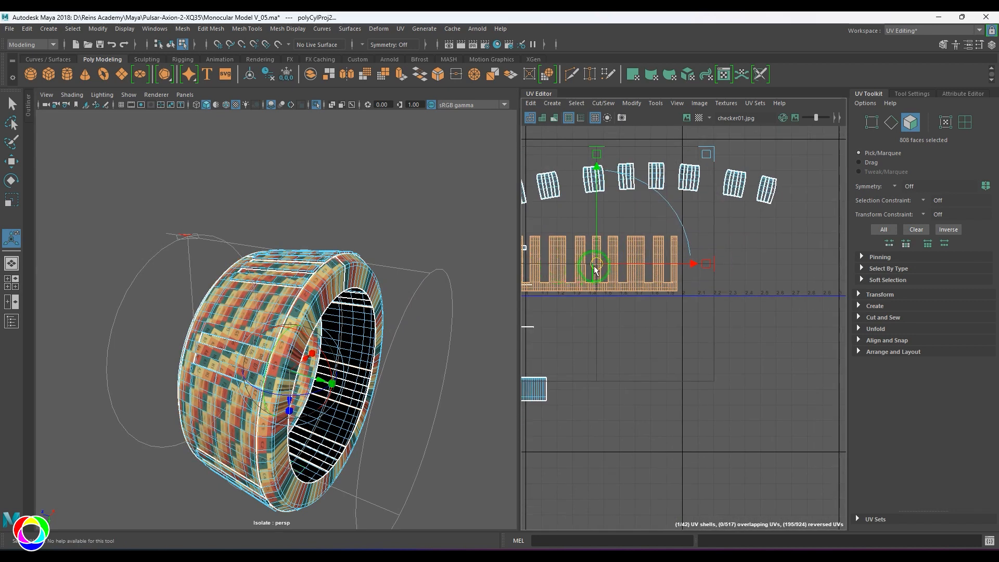
{"action": "left_click_drag", "start_coordinate": [595, 269], "coordinate": [686, 283]}
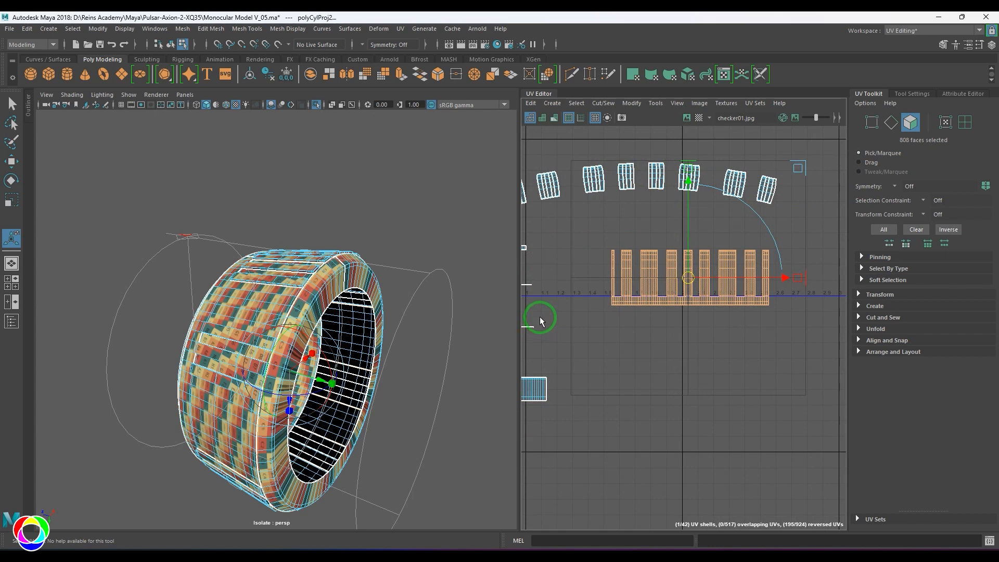
{"action": "key", "text": "q"}
{"action": "right_click_drag", "start_coordinate": [209, 327], "coordinate": [248, 294]}
{"action": "left_click", "coordinate": [323, 219]}
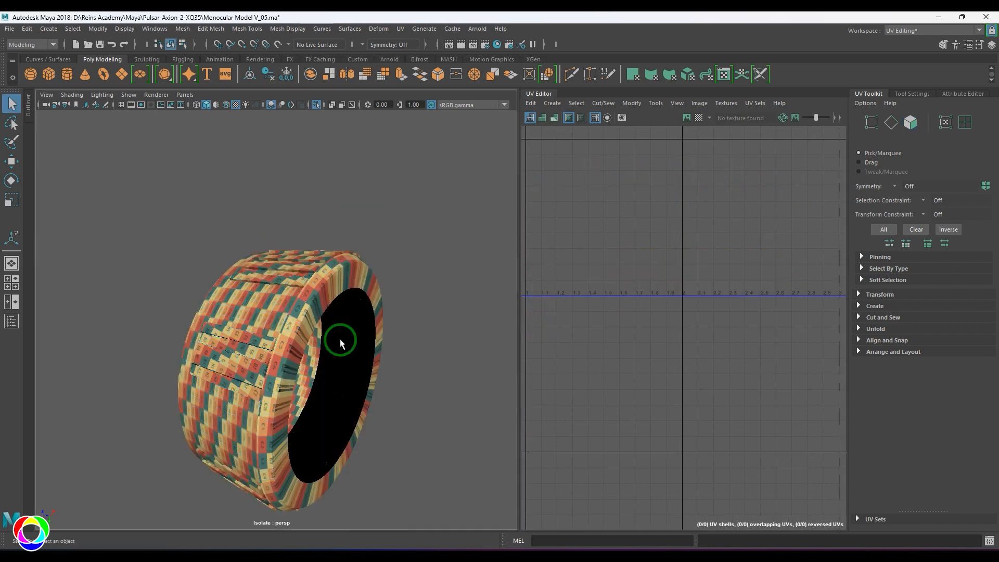
Reselect the ring, select all UVs of the body strip shell and scale it up uniformly to bring its checker size closer to the grips'.
{"action": "left_click_drag", "start_coordinate": [239, 346], "coordinate": [344, 375], "text": "alt"}
{"action": "left_click", "coordinate": [314, 367]}
{"action": "right_click_drag", "start_coordinate": [635, 282], "coordinate": [669, 282]}
{"action": "left_click_drag", "start_coordinate": [580, 227], "coordinate": [809, 327]}
{"action": "middle_click_drag", "start_coordinate": [744, 336], "coordinate": [682, 344], "text": "alt"}
{"action": "scroll", "coordinate": [681, 345], "scroll_direction": "up", "scroll_amount": 2}
{"action": "key", "text": "r"}
{"action": "left_click_drag", "start_coordinate": [684, 281], "coordinate": [804, 285]}
{"action": "scroll", "coordinate": [340, 370], "scroll_direction": "up", "scroll_amount": 5}
{"action": "scroll", "coordinate": [341, 370], "scroll_direction": "up", "scroll_amount": 4}
{"action": "left_click_drag", "start_coordinate": [340, 370], "coordinate": [277, 338], "text": "alt"}
{"action": "scroll", "coordinate": [613, 343], "scroll_direction": "down", "scroll_amount": 4}
{"action": "middle_click_drag", "start_coordinate": [571, 333], "coordinate": [573, 348], "text": "alt"}
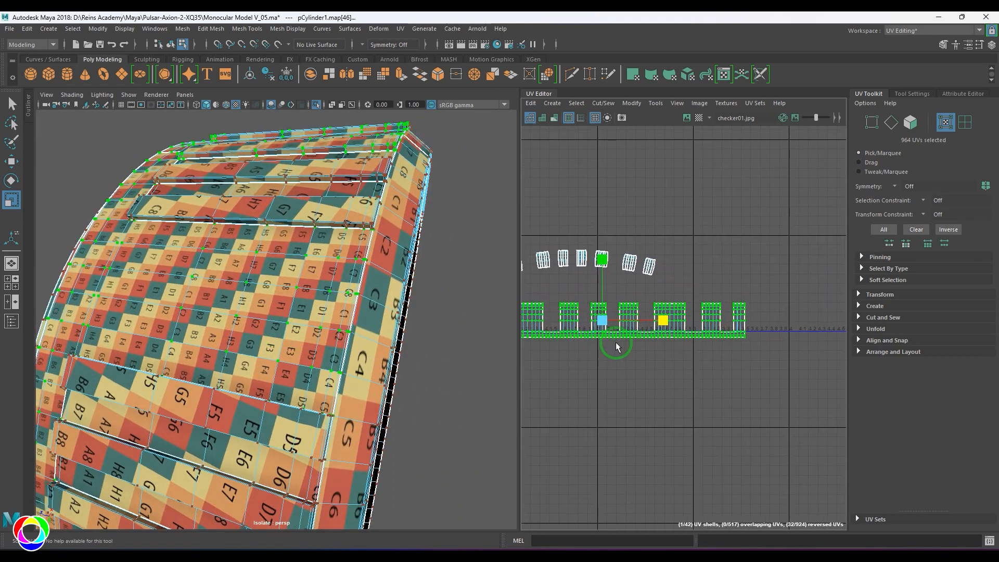
Move the enlarged body strip shell below the grip shells and compare the checker sizes on the body and grips.
{"action": "left_click_drag", "start_coordinate": [601, 322], "coordinate": [671, 323]}
{"action": "scroll", "coordinate": [653, 290], "scroll_direction": "down", "scroll_amount": 3}
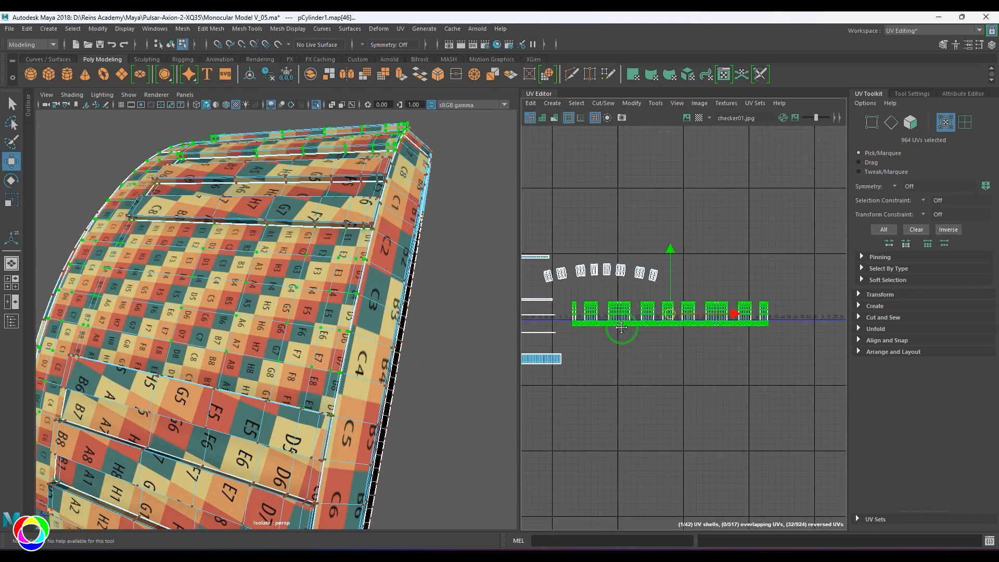
{"action": "left_click_drag", "start_coordinate": [653, 290], "coordinate": [698, 323]}
{"action": "left_click_drag", "start_coordinate": [231, 317], "coordinate": [273, 366], "text": "alt"}
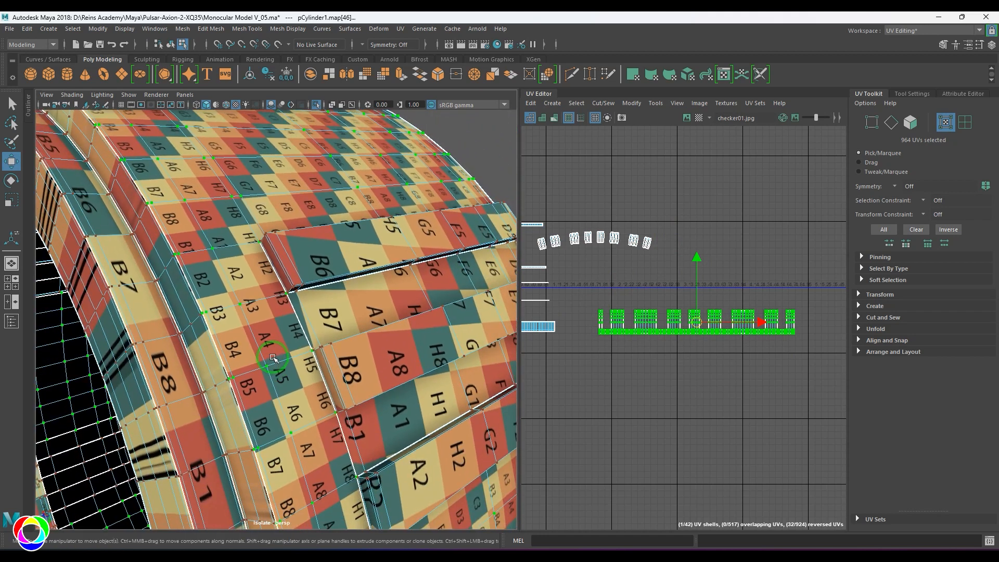
Switch the ring to untextured shading, then move and sew the first group's gap strips between the grips onto the body strip.
{"action": "key", "text": "5"}
{"action": "scroll", "coordinate": [307, 333], "scroll_direction": "up", "scroll_amount": 6}
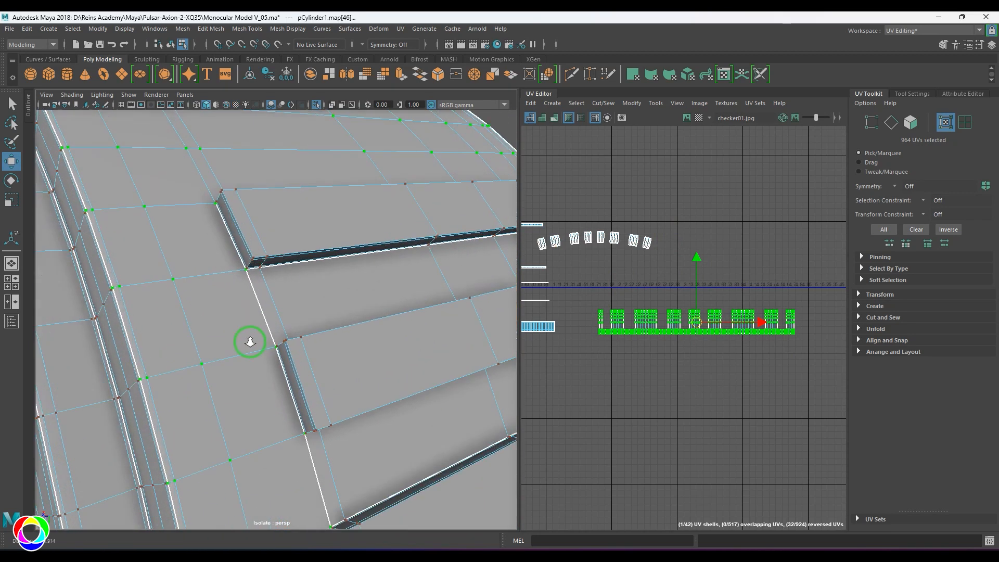
{"action": "left_click", "coordinate": [249, 289]}
{"action": "left_click_drag", "start_coordinate": [263, 323], "coordinate": [313, 432], "text": "alt"}
{"action": "right_click_drag", "start_coordinate": [590, 380], "coordinate": [605, 341], "text": "shift"}
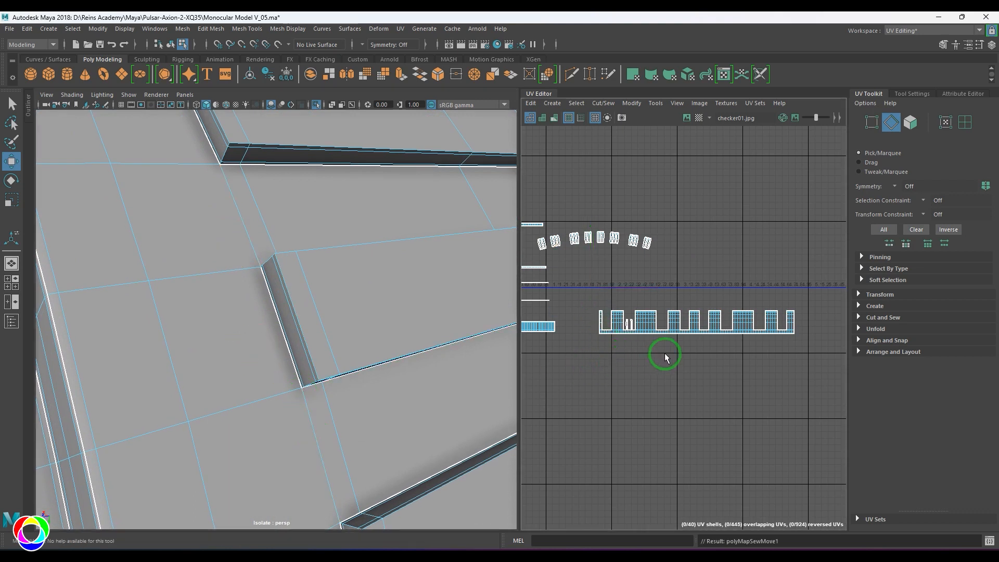
{"action": "scroll", "coordinate": [665, 357], "scroll_direction": "up", "scroll_amount": 6}
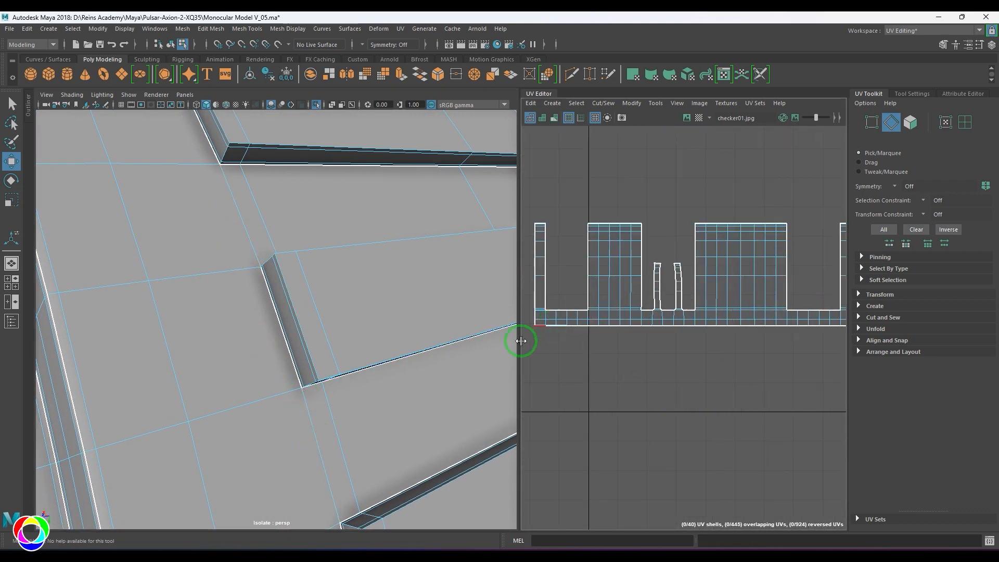
Select the border edges at the ends of the next grip group's gaps and move and sew those strips to the body strip.
{"action": "scroll", "coordinate": [274, 366], "scroll_direction": "down", "scroll_amount": 5}
{"action": "left_click_drag", "start_coordinate": [274, 366], "coordinate": [274, 208], "text": "alt"}
{"action": "left_click", "coordinate": [274, 208]}
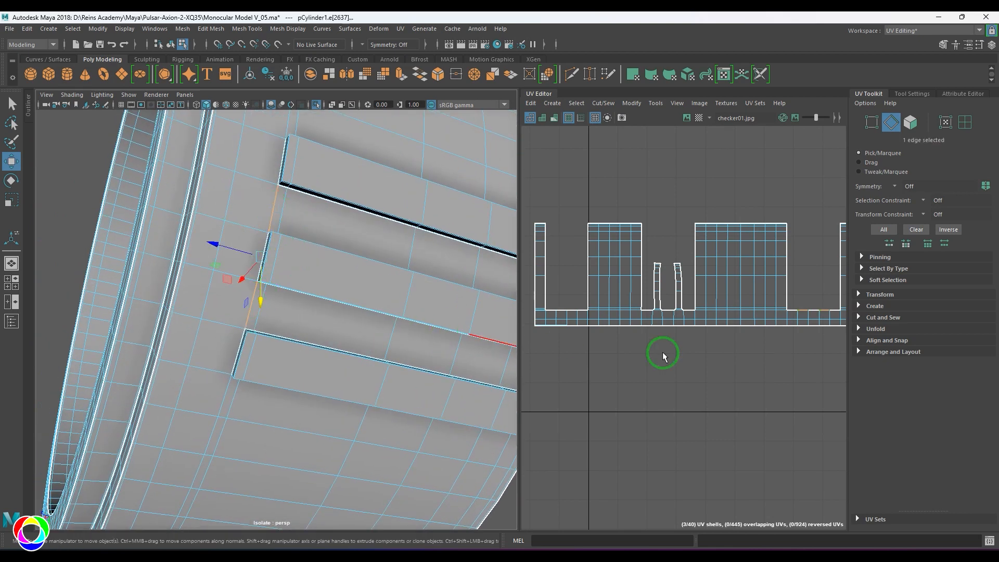
{"action": "right_click_drag", "start_coordinate": [664, 357], "coordinate": [691, 343], "text": "shift"}
{"action": "left_click", "coordinate": [691, 364]}
Select the two gap edges of the following grip group around the ring and move and sew them to the body strip.
{"action": "scroll", "coordinate": [259, 290], "scroll_direction": "down", "scroll_amount": 5}
{"action": "left_click_drag", "start_coordinate": [258, 290], "coordinate": [329, 176], "text": "alt"}
{"action": "scroll", "coordinate": [319, 338], "scroll_direction": "up", "scroll_amount": 5}
{"action": "left_click", "coordinate": [277, 250], "text": "shift"}
{"action": "right_click_drag", "start_coordinate": [658, 371], "coordinate": [676, 294], "text": "shift"}
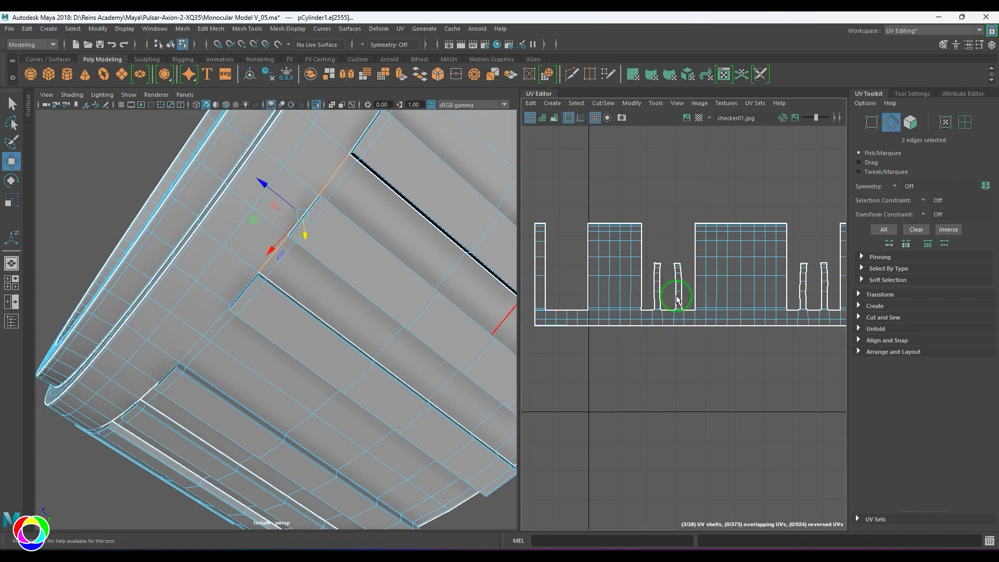
Move and sew the gap strips of the next two grip groups around the ring onto the body strip.
{"action": "left_click_drag", "start_coordinate": [221, 353], "coordinate": [341, 334], "text": "alt"}
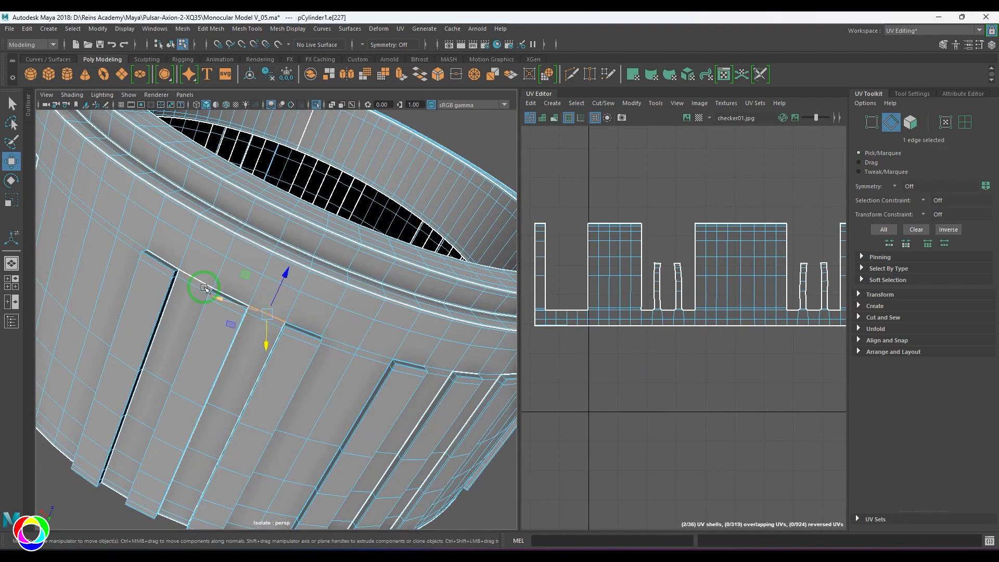
{"action": "right_click_drag", "start_coordinate": [700, 373], "coordinate": [720, 359], "text": "shift"}
{"action": "left_click_drag", "start_coordinate": [289, 346], "coordinate": [362, 402], "text": "alt"}
{"action": "scroll", "coordinate": [293, 297], "scroll_direction": "up", "scroll_amount": 5}
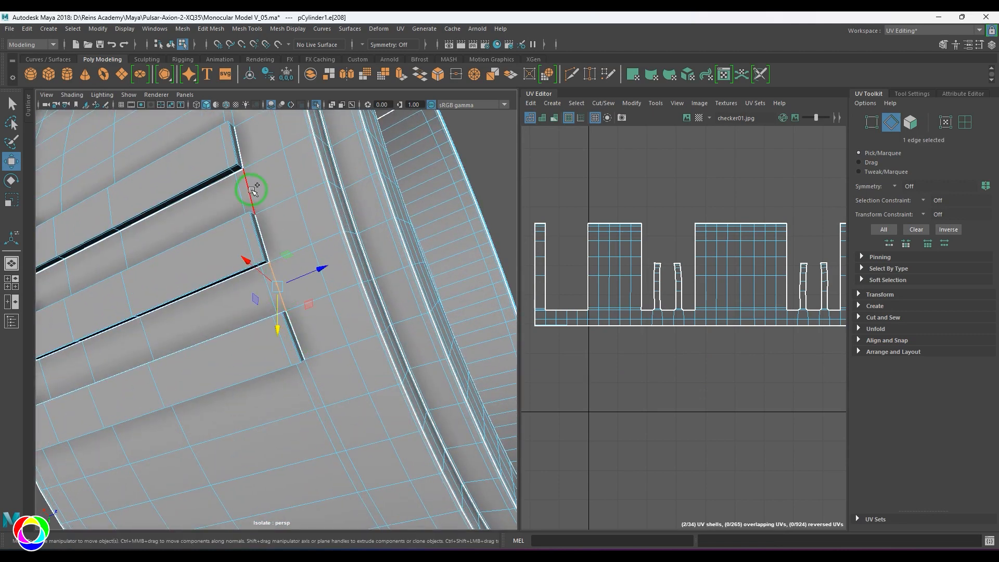
{"action": "left_click", "coordinate": [251, 190], "text": "shift"}
{"action": "right_click_drag", "start_coordinate": [712, 410], "coordinate": [729, 345], "text": "shift"}
Restore the textured display, return to object mode and examine the ring's checker pattern for gap strips that are still unsewn.
{"action": "scroll", "coordinate": [217, 255], "scroll_direction": "down", "scroll_amount": 5}
{"action": "left_click_drag", "start_coordinate": [218, 255], "coordinate": [256, 281], "text": "alt"}
{"action": "key", "text": "6"}
{"action": "key", "text": "F8"}
{"action": "scroll", "coordinate": [194, 237], "scroll_direction": "down", "scroll_amount": 4}
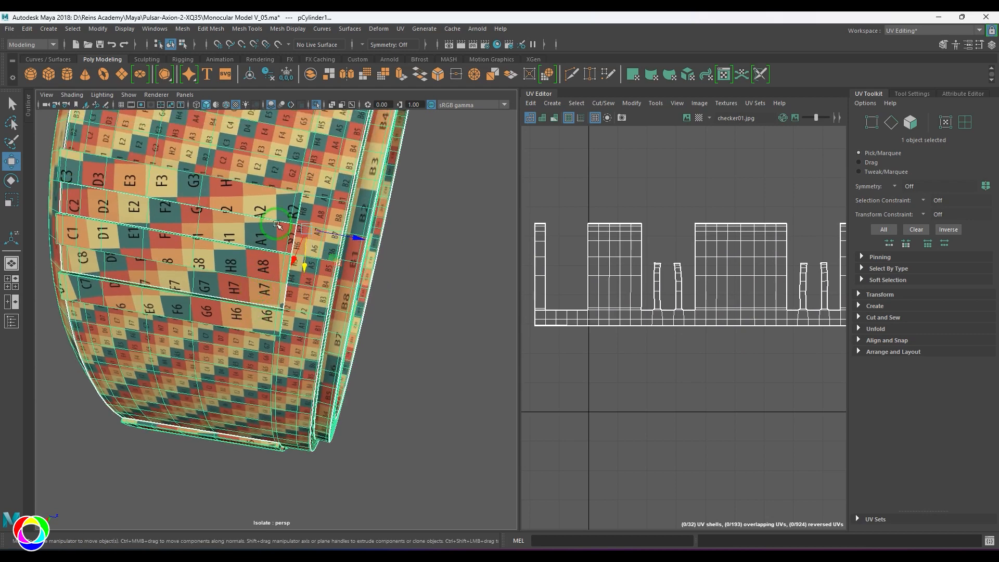
{"action": "scroll", "coordinate": [278, 225], "scroll_direction": "up", "scroll_amount": 5}
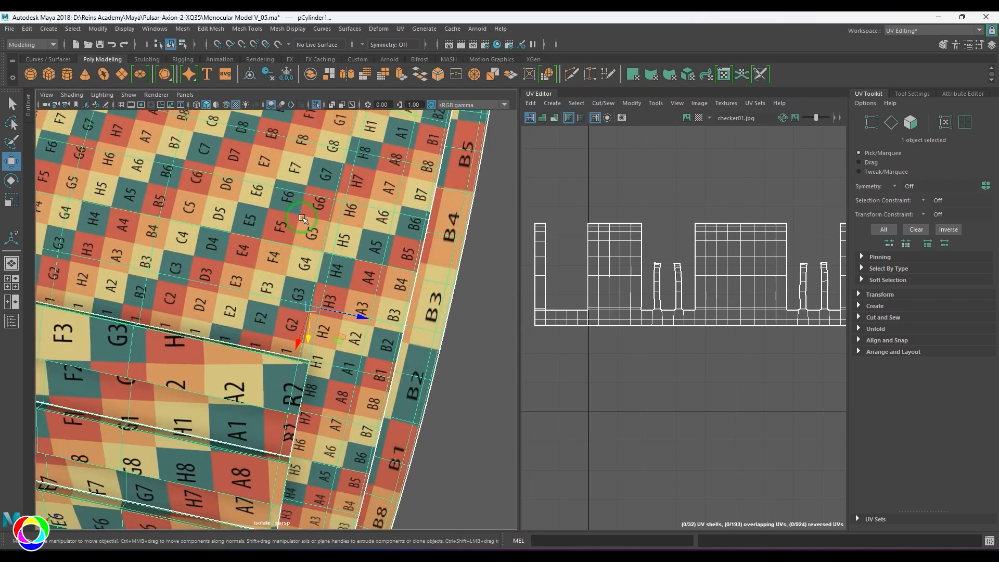
{"action": "left_click_drag", "start_coordinate": [302, 219], "coordinate": [300, 228], "text": "alt"}
{"action": "left_click_drag", "start_coordinate": [259, 314], "coordinate": [257, 290], "text": "alt"}
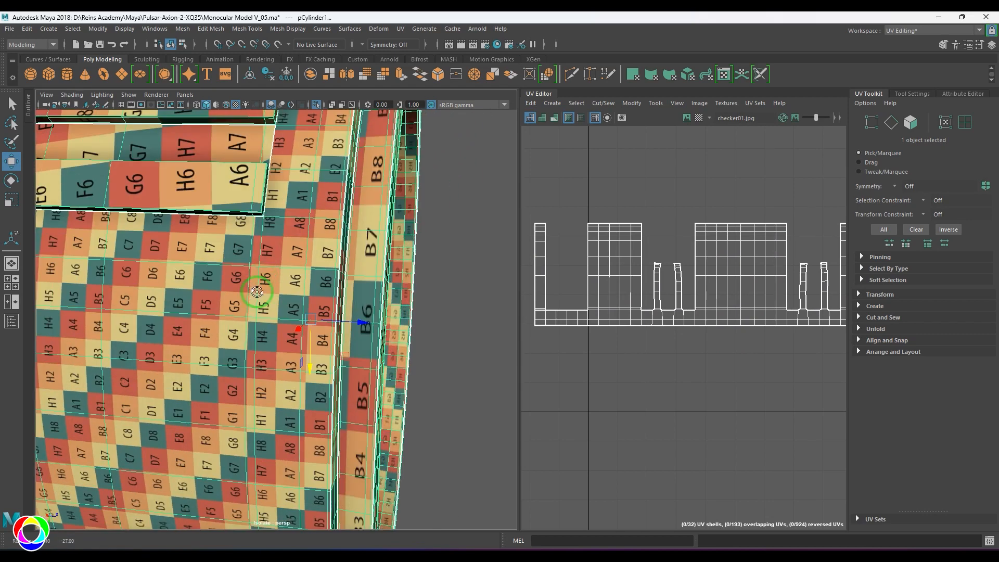
{"action": "middle_click_drag", "start_coordinate": [256, 290], "coordinate": [301, 348], "text": "alt"}
{"action": "scroll", "coordinate": [337, 226], "scroll_direction": "up", "scroll_amount": 3}
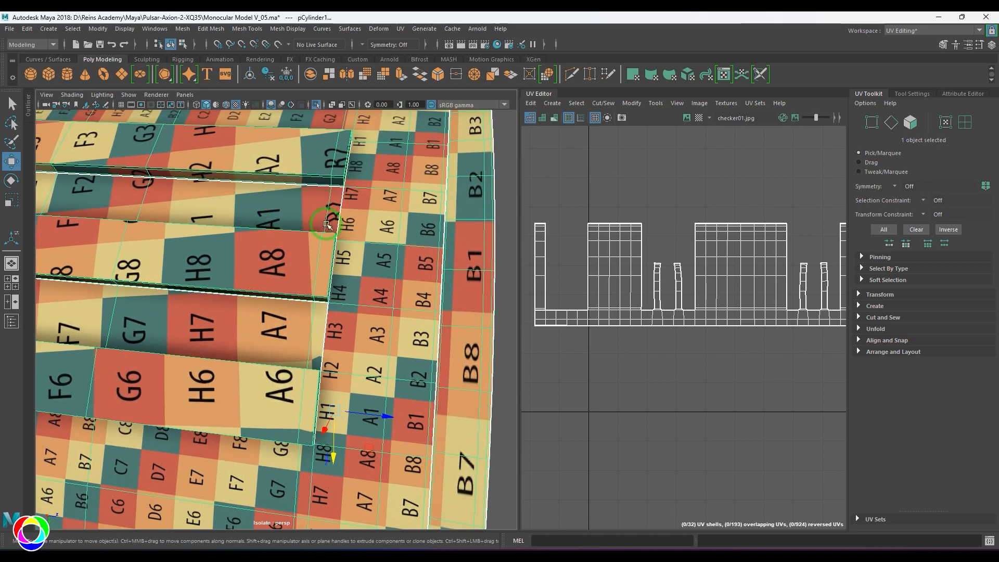
Select the edges of the two mismatched gap strips between these grips and move and sew them onto the body strip.
{"action": "right_click_drag", "start_coordinate": [339, 236], "coordinate": [339, 202]}
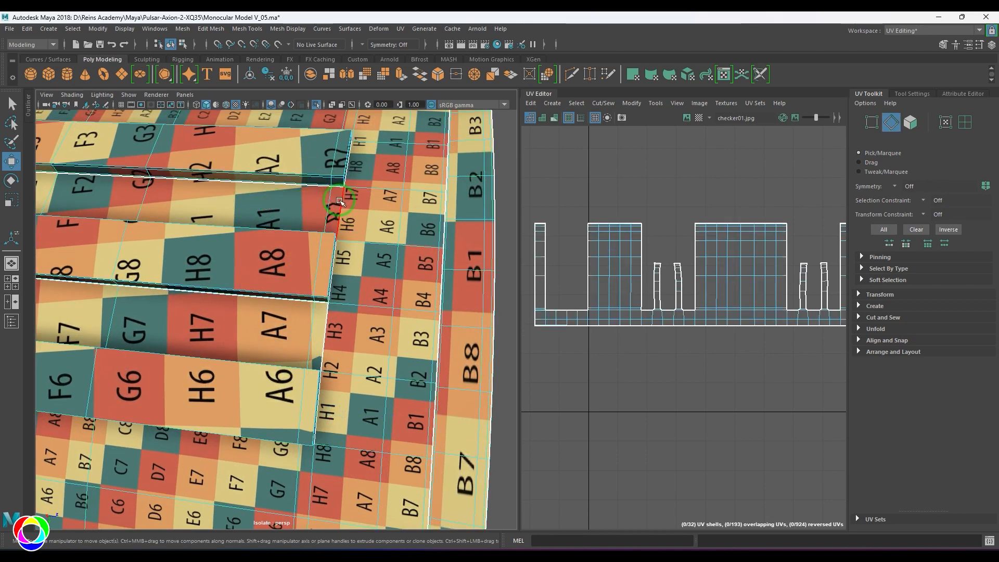
{"action": "left_click", "coordinate": [329, 323], "text": "shift"}
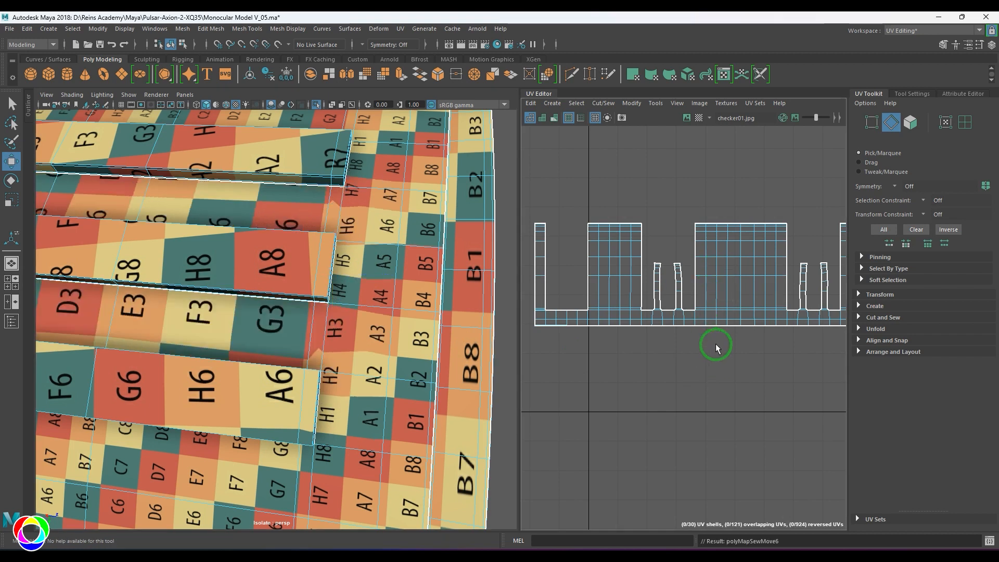
{"action": "right_click_drag", "start_coordinate": [691, 357], "coordinate": [585, 333], "text": "alt"}
{"action": "middle_click_drag", "start_coordinate": [671, 325], "coordinate": [552, 309], "text": "alt"}
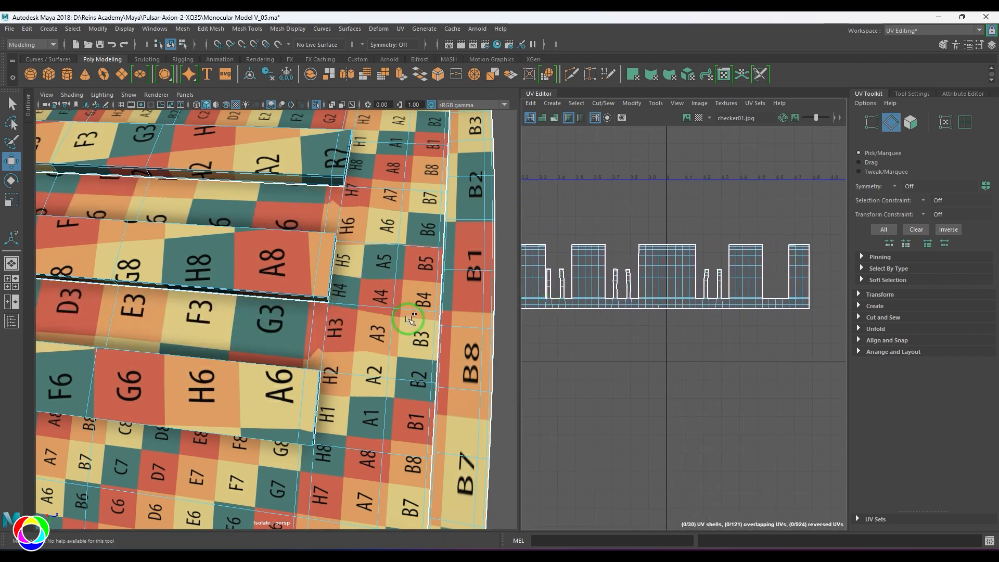
Find the grip group with another unsewn gap and move and sew that single strip onto the body strip.
{"action": "right_click_drag", "start_coordinate": [409, 319], "coordinate": [272, 341], "text": "alt"}
{"action": "mouse_move", "coordinate": [272, 342]}
{"action": "left_mouse_down", "text": "alt"}
{"action": "mouse_move", "coordinate": [281, 326]}
{"action": "mouse_move", "coordinate": [297, 363]}
{"action": "mouse_move", "coordinate": [272, 330]}
{"action": "left_mouse_up", "text": "alt"}
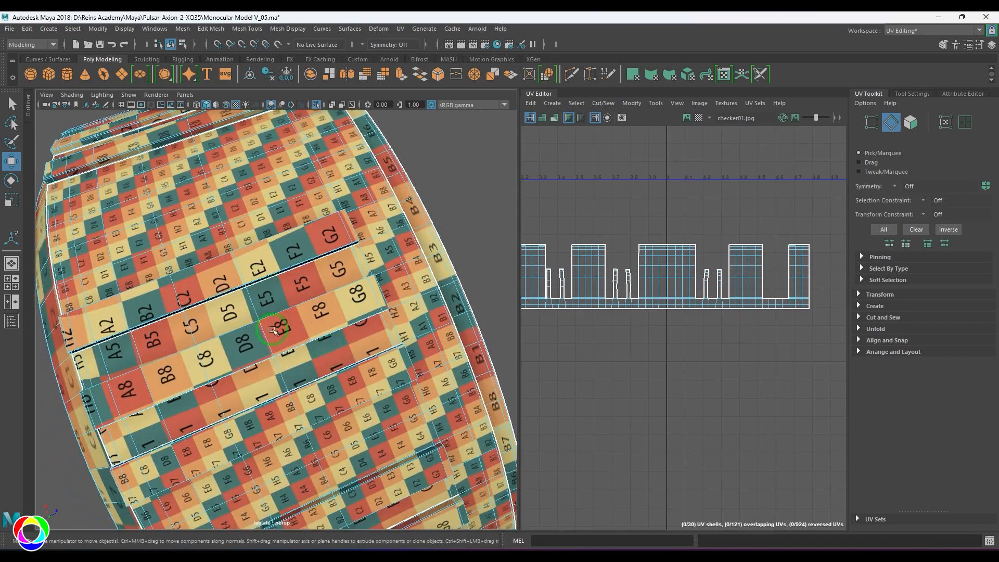
{"action": "right_click_drag", "start_coordinate": [349, 371], "coordinate": [285, 374], "text": "alt"}
{"action": "left_click_drag", "start_coordinate": [341, 368], "coordinate": [329, 345], "text": "alt"}
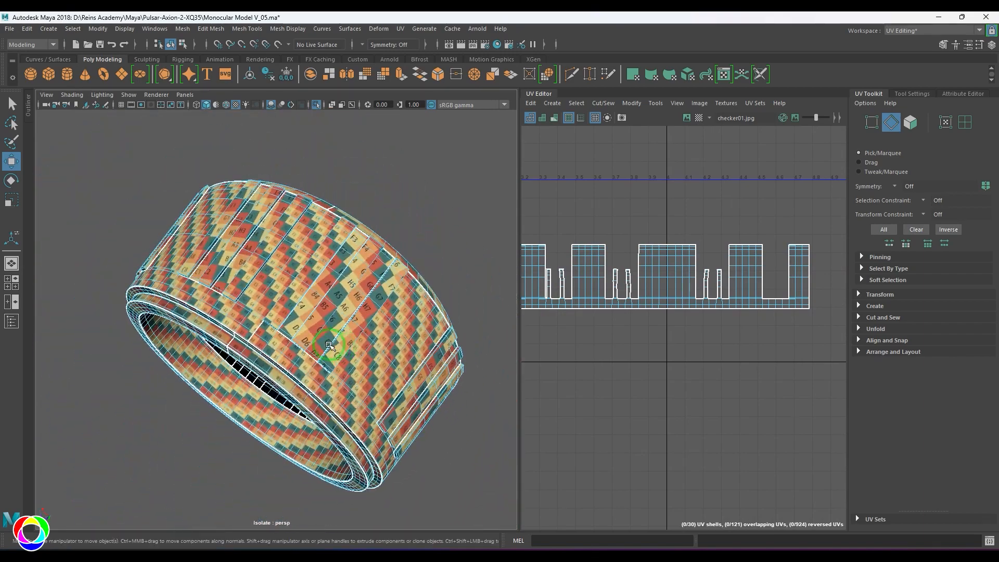
{"action": "right_click_drag", "start_coordinate": [329, 345], "coordinate": [342, 421], "text": "alt"}
{"action": "left_click", "coordinate": [339, 386]}
{"action": "right_click_drag", "start_coordinate": [703, 336], "coordinate": [709, 290], "text": "shift"}
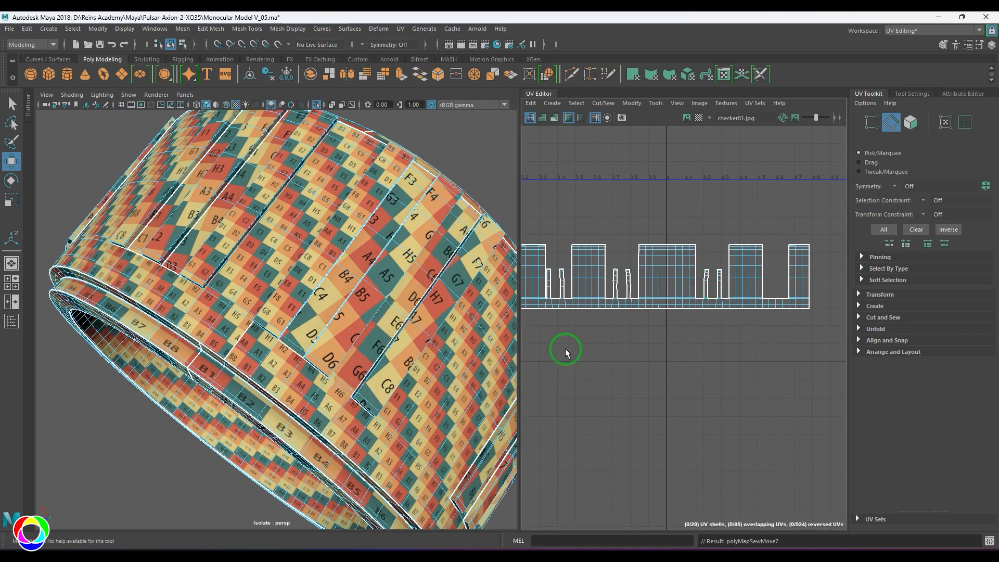
Move and sew the two remaining gap strips of the adjacent grip group onto the body strip.
{"action": "left_click_drag", "start_coordinate": [263, 344], "coordinate": [319, 347], "text": "alt"}
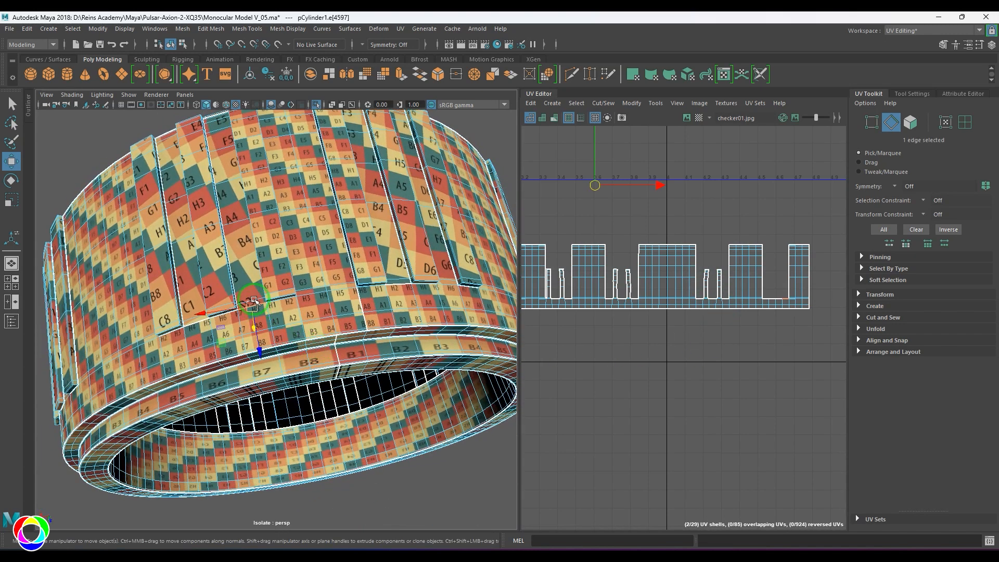
{"action": "left_click", "coordinate": [193, 326], "text": "shift"}
{"action": "right_click_drag", "start_coordinate": [685, 382], "coordinate": [681, 341], "text": "shift"}
{"action": "middle_click_drag", "start_coordinate": [633, 357], "coordinate": [782, 356], "text": "alt"}
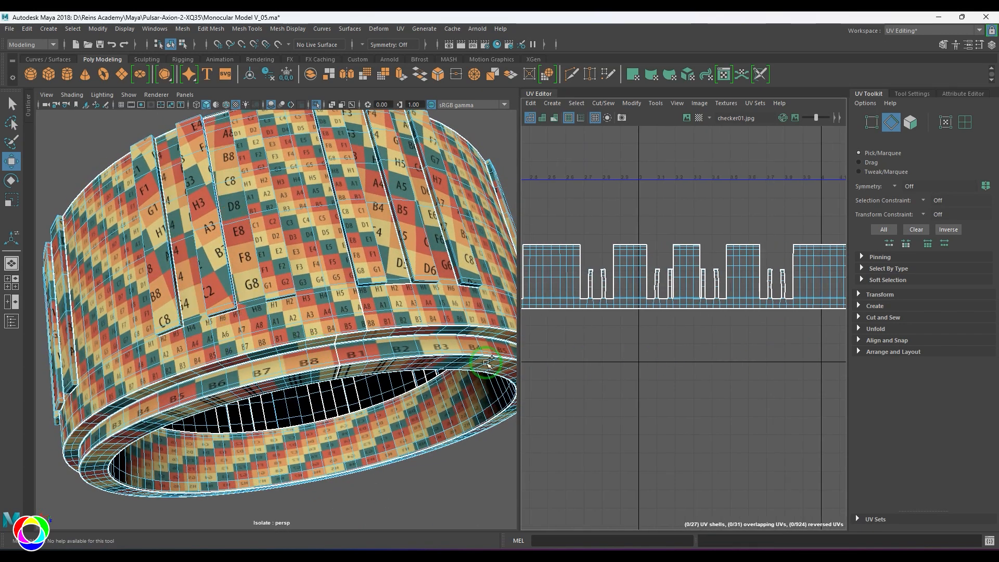
Select all faces of the sewn body strip shell and apply a cylindrical projection to them.
{"action": "right_click_drag", "start_coordinate": [271, 378], "coordinate": [214, 352], "text": "alt"}
{"action": "left_click_drag", "start_coordinate": [214, 353], "coordinate": [337, 270], "text": "alt"}
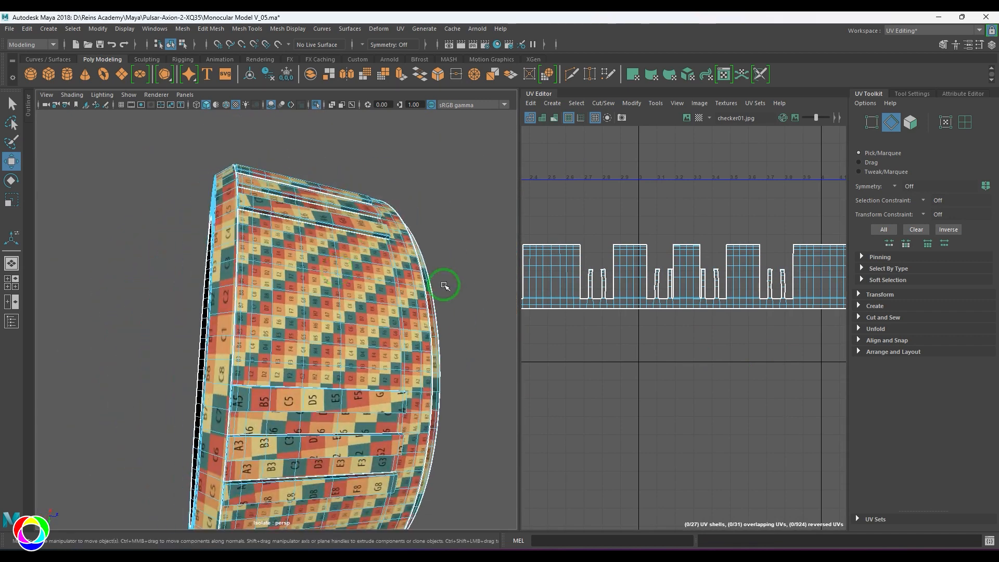
{"action": "scroll", "coordinate": [644, 291], "scroll_direction": "down", "scroll_amount": 4}
{"action": "key", "text": "F11"}
{"action": "scroll", "coordinate": [587, 319], "scroll_direction": "down", "scroll_amount": 3}
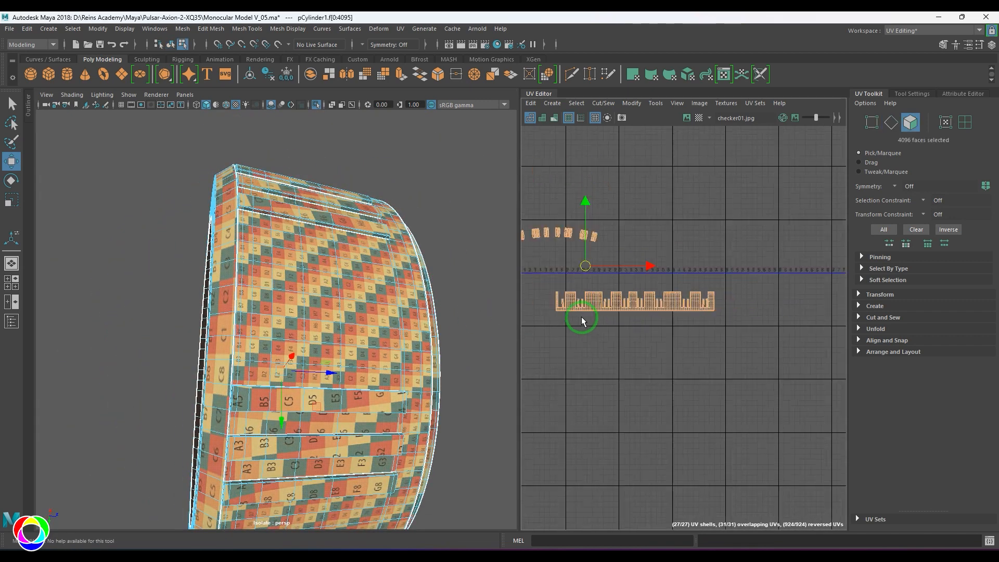
{"action": "left_click_drag", "start_coordinate": [548, 282], "coordinate": [819, 346]}
{"action": "right_click_drag", "start_coordinate": [268, 275], "coordinate": [229, 257], "text": "alt"}
{"action": "left_click_drag", "start_coordinate": [229, 258], "coordinate": [307, 16], "text": "alt"}
{"action": "left_click", "coordinate": [401, 28]}
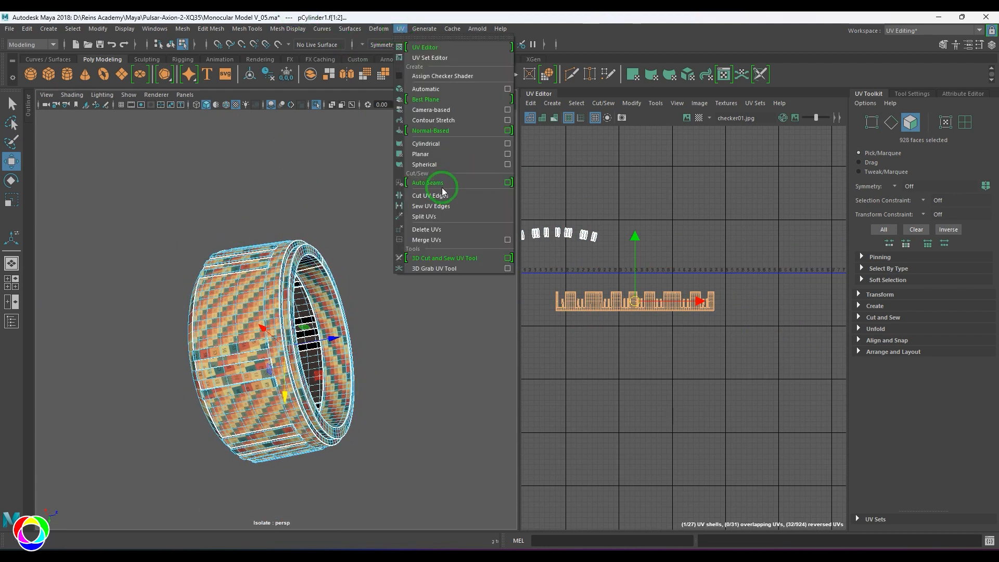
{"action": "left_click", "coordinate": [437, 144]}
Rotate the cylindrical projection to align with the ring's axis and move the projected body shell below the grip shells.
{"action": "left_click_drag", "start_coordinate": [367, 271], "coordinate": [164, 357], "text": "alt"}
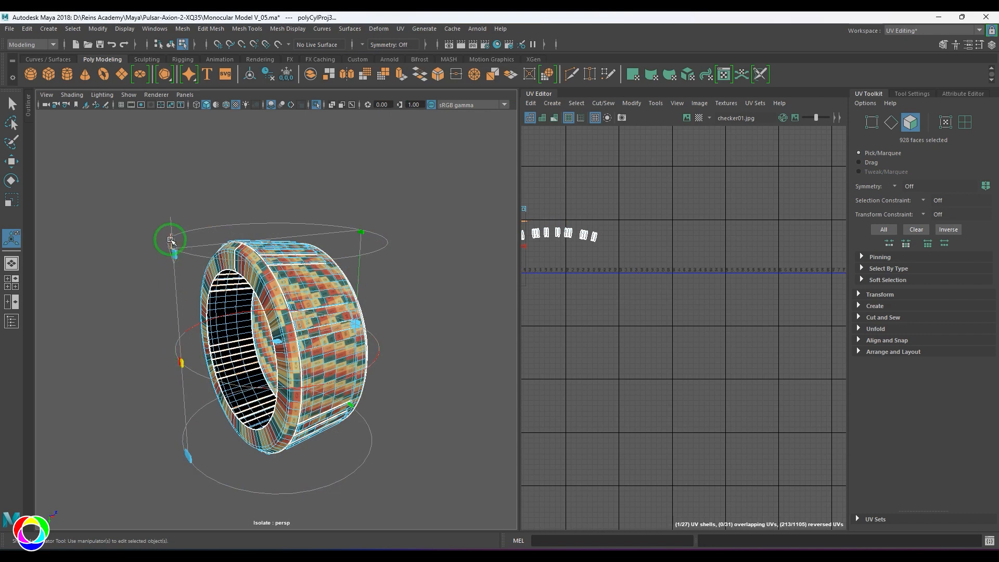
{"action": "left_click_drag", "start_coordinate": [235, 317], "coordinate": [312, 284]}
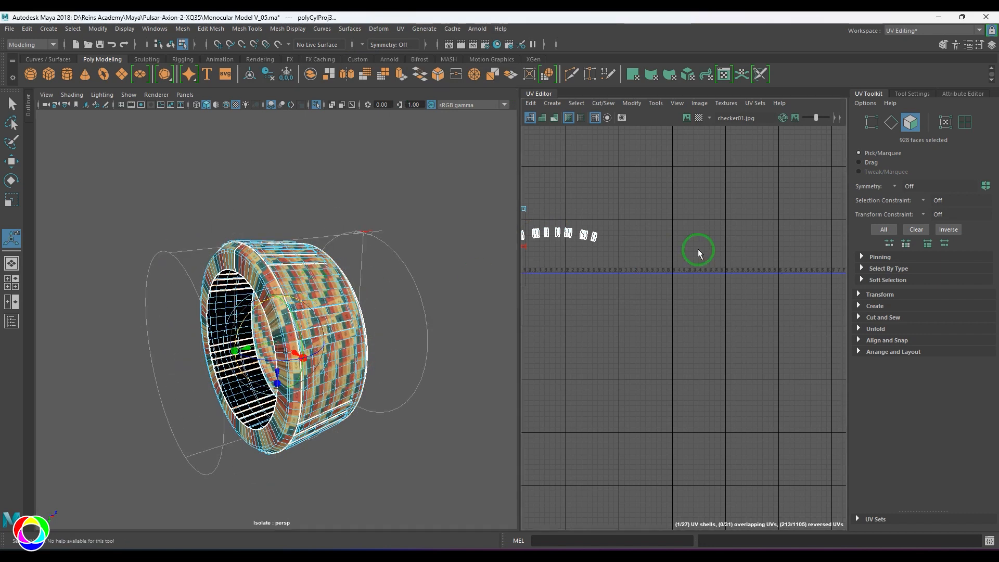
{"action": "scroll", "coordinate": [699, 253], "scroll_direction": "down", "scroll_amount": 3}
{"action": "left_click_drag", "start_coordinate": [575, 249], "coordinate": [662, 296]}
{"action": "scroll", "coordinate": [652, 303], "scroll_direction": "up", "scroll_amount": 5}
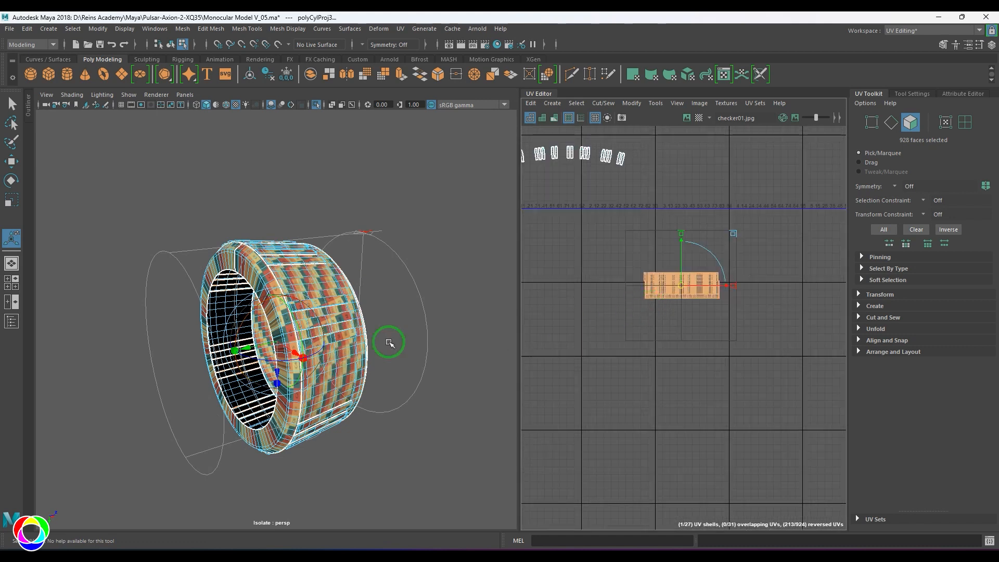
{"action": "scroll", "coordinate": [341, 338], "scroll_direction": "up", "scroll_amount": 5}
{"action": "scroll", "coordinate": [341, 308], "scroll_direction": "down", "scroll_amount": 3}
{"action": "left_click_drag", "start_coordinate": [290, 315], "coordinate": [291, 318]}
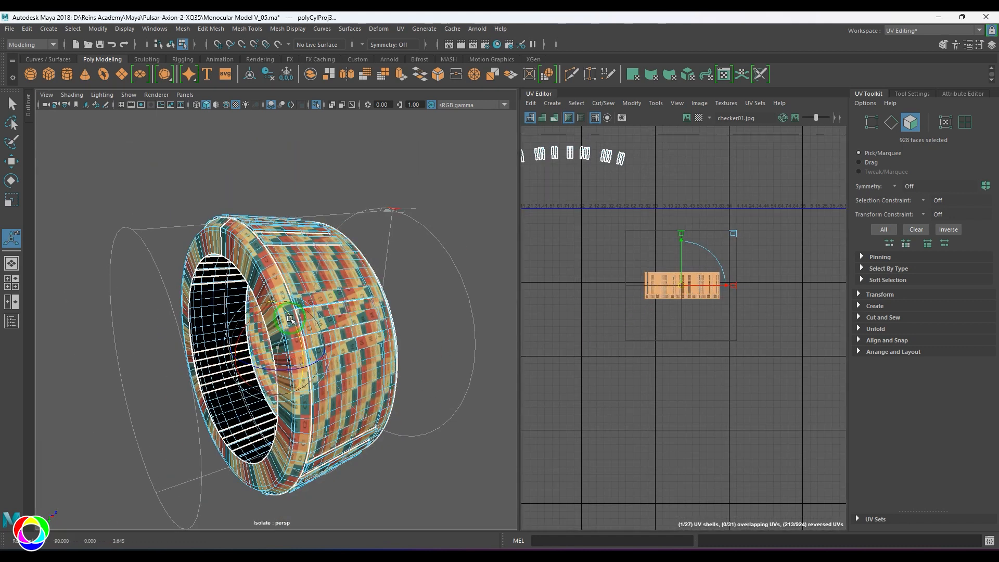
{"action": "scroll", "coordinate": [665, 303], "scroll_direction": "up", "scroll_amount": 5}
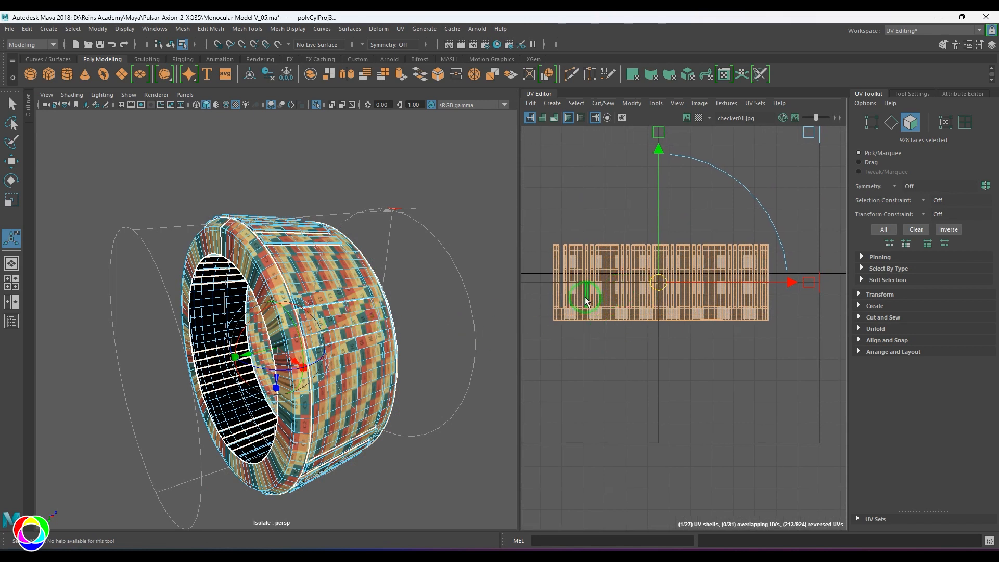
Select all UVs of the body shell and stretch it horizontally until the checkers on the ring's body look square.
{"action": "right_click_drag", "start_coordinate": [585, 298], "coordinate": [592, 301]}
{"action": "left_click_drag", "start_coordinate": [866, 380], "coordinate": [866, 381]}
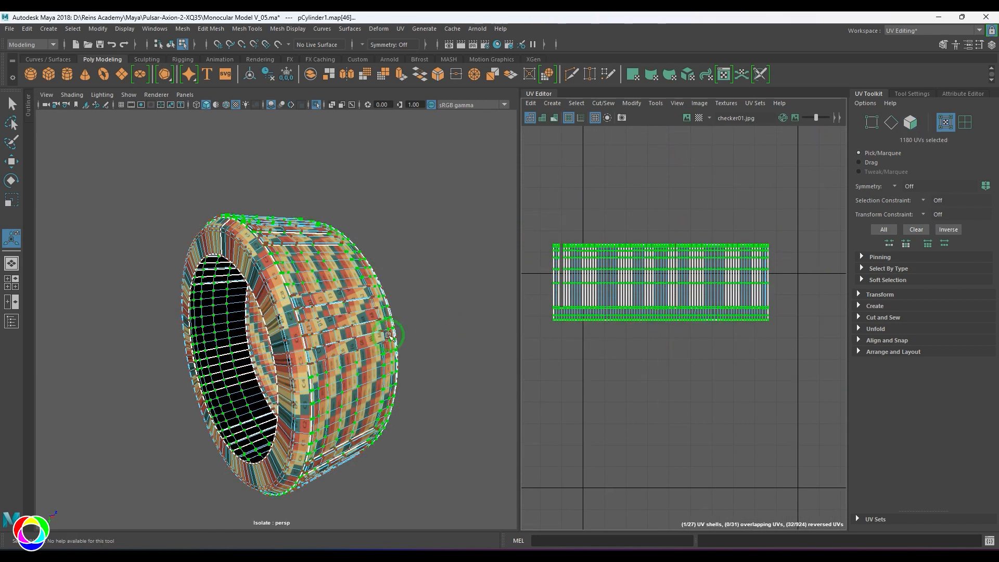
{"action": "left_click_drag", "start_coordinate": [387, 334], "coordinate": [406, 373], "text": "alt"}
{"action": "scroll", "coordinate": [582, 348], "scroll_direction": "down", "scroll_amount": 3}
{"action": "key", "text": "r"}
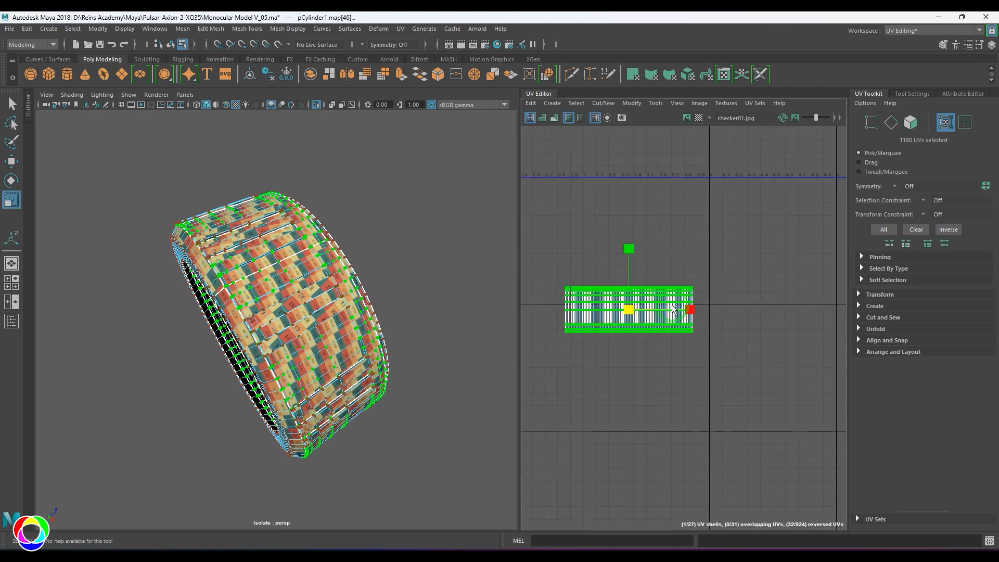
{"action": "left_click_drag", "start_coordinate": [692, 312], "coordinate": [763, 313]}
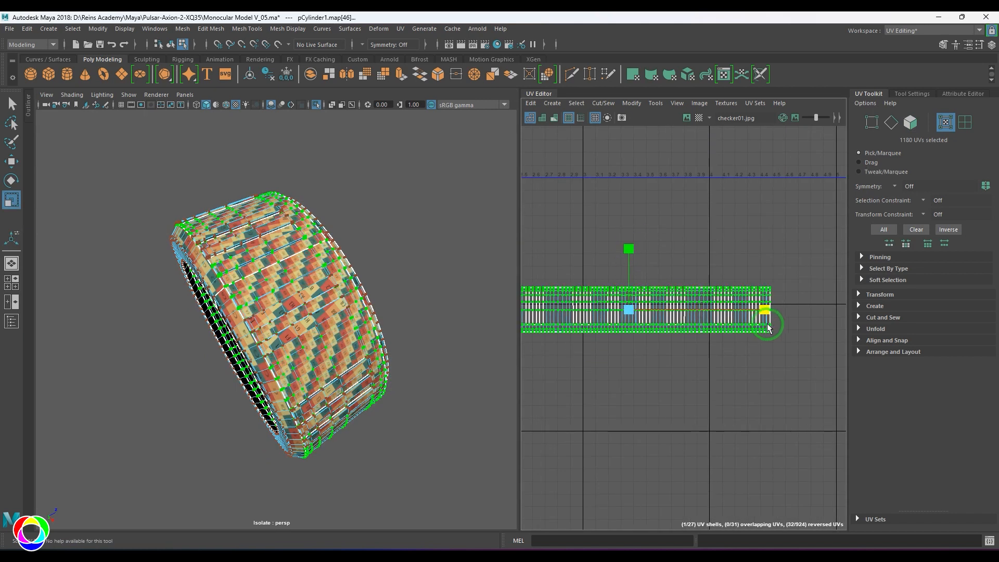
{"action": "left_click_drag", "start_coordinate": [691, 312], "coordinate": [735, 322]}
{"action": "right_click_drag", "start_coordinate": [308, 341], "coordinate": [406, 408], "text": "alt"}
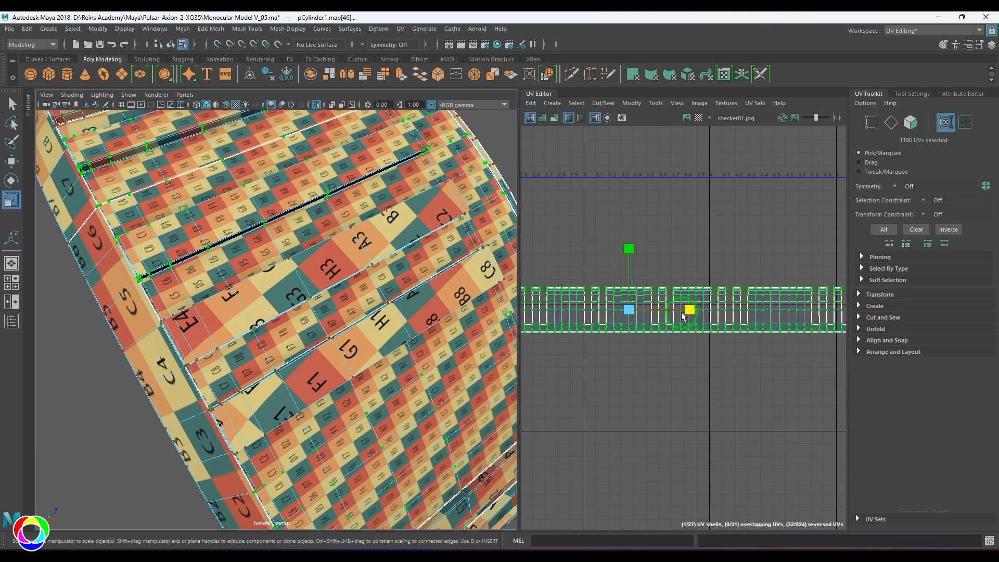
{"action": "left_click_drag", "start_coordinate": [683, 316], "coordinate": [666, 328]}
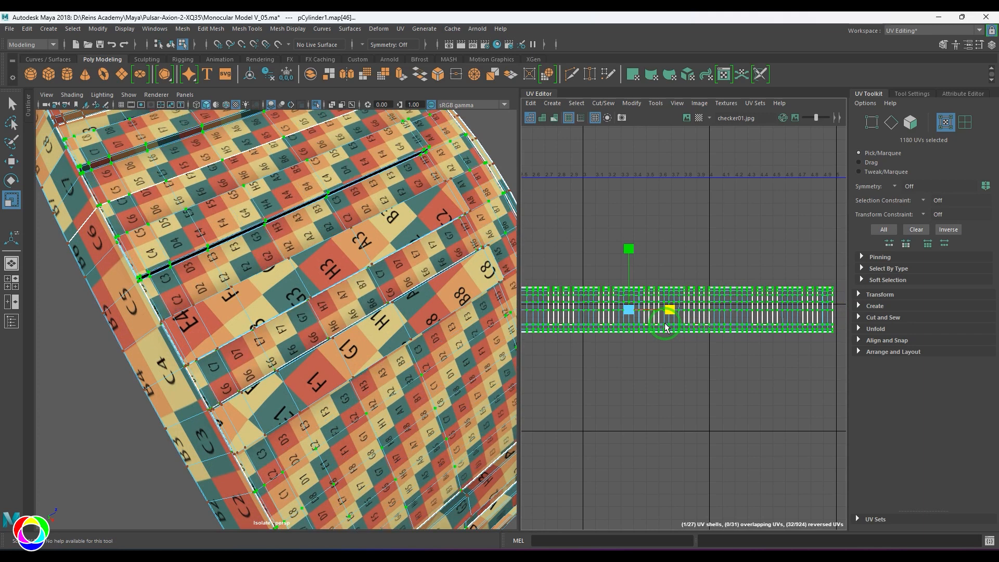
Move the stretched body shell further down, away from the grip shells.
{"action": "right_click_drag", "start_coordinate": [729, 341], "coordinate": [644, 339], "text": "alt"}
{"action": "key", "text": "w"}
{"action": "left_click_drag", "start_coordinate": [683, 331], "coordinate": [674, 394]}
Inspect the grip shells up close, select a face in the extra strip attached to one grip and locate it on the ring.
{"action": "middle_click_drag", "start_coordinate": [664, 300], "coordinate": [702, 372], "text": "alt"}
{"action": "right_click_drag", "start_coordinate": [593, 333], "coordinate": [623, 335], "text": "alt"}
{"action": "middle_click_drag", "start_coordinate": [623, 335], "coordinate": [677, 339], "text": "alt"}
{"action": "right_click_drag", "start_coordinate": [666, 338], "coordinate": [734, 357], "text": "alt"}
{"action": "middle_click_drag", "start_coordinate": [583, 349], "coordinate": [661, 349], "text": "alt"}
{"action": "right_click_drag", "start_coordinate": [617, 349], "coordinate": [642, 348], "text": "alt"}
{"action": "middle_click_drag", "start_coordinate": [609, 346], "coordinate": [662, 352], "text": "alt"}
{"action": "right_click_drag", "start_coordinate": [645, 344], "coordinate": [665, 345], "text": "alt"}
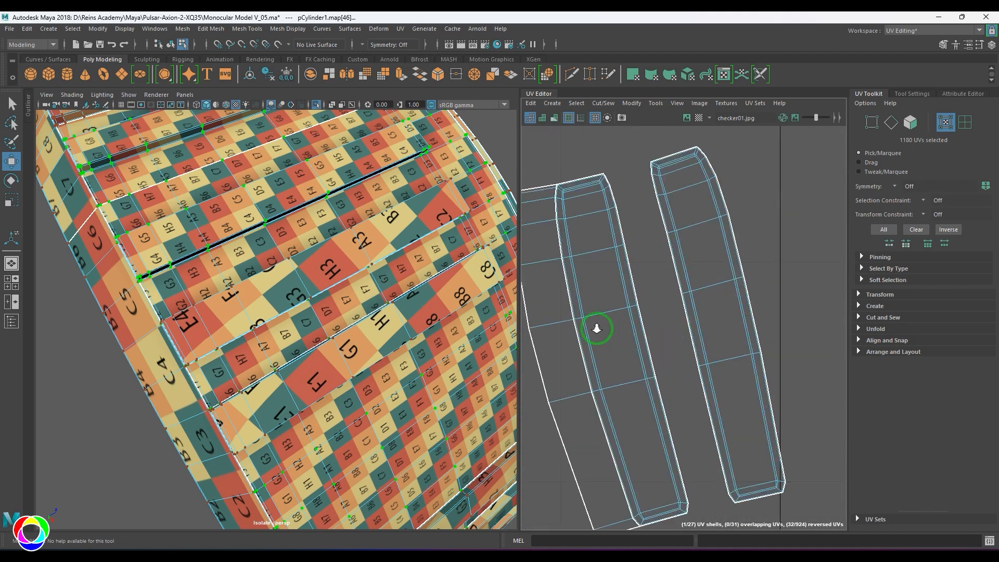
{"action": "right_click_drag", "start_coordinate": [597, 329], "coordinate": [579, 329], "text": "alt"}
{"action": "middle_click_drag", "start_coordinate": [623, 321], "coordinate": [709, 262], "text": "alt"}
{"action": "right_click_drag", "start_coordinate": [673, 387], "coordinate": [670, 432]}
{"action": "left_click", "coordinate": [687, 413]}
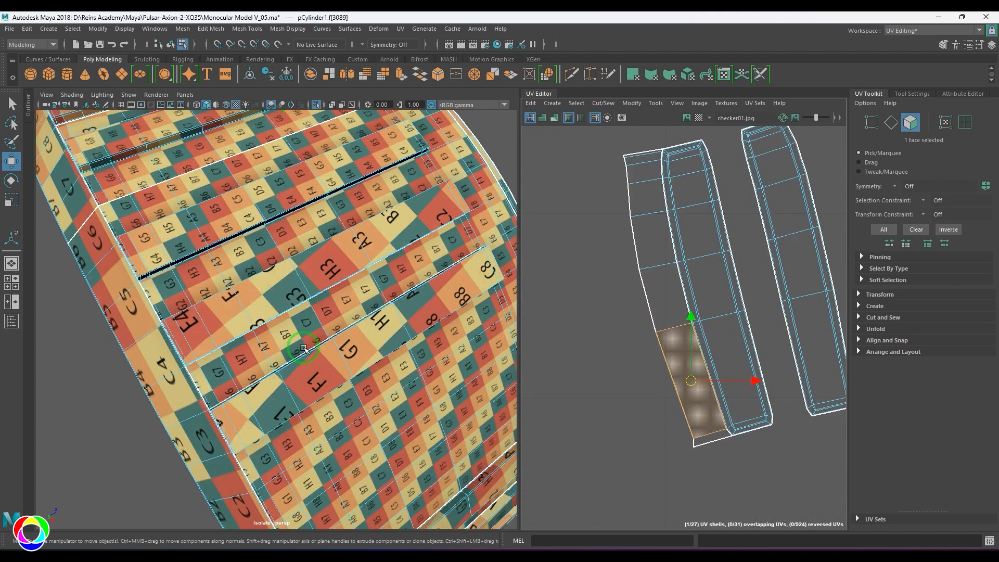
{"action": "key", "text": "f"}
{"action": "scroll", "coordinate": [301, 338], "scroll_direction": "down", "scroll_amount": 10}
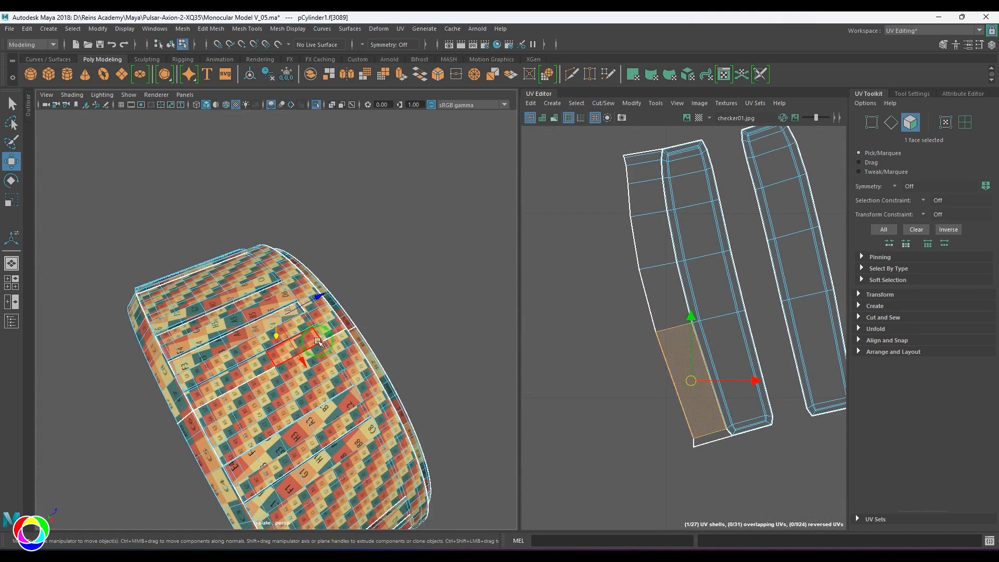
Select the extra strip's end edge on the ring and move and sew it onto the body shell.
{"action": "mouse_move", "coordinate": [302, 343]}
{"action": "left_mouse_down", "text": "alt"}
{"action": "mouse_move", "coordinate": [397, 385]}
{"action": "mouse_move", "coordinate": [234, 389]}
{"action": "mouse_move", "coordinate": [318, 346]}
{"action": "left_mouse_up", "text": "alt"}
{"action": "scroll", "coordinate": [397, 386], "scroll_direction": "up", "scroll_amount": 6}
{"action": "left_click_drag", "start_coordinate": [250, 359], "coordinate": [395, 385], "text": "alt"}
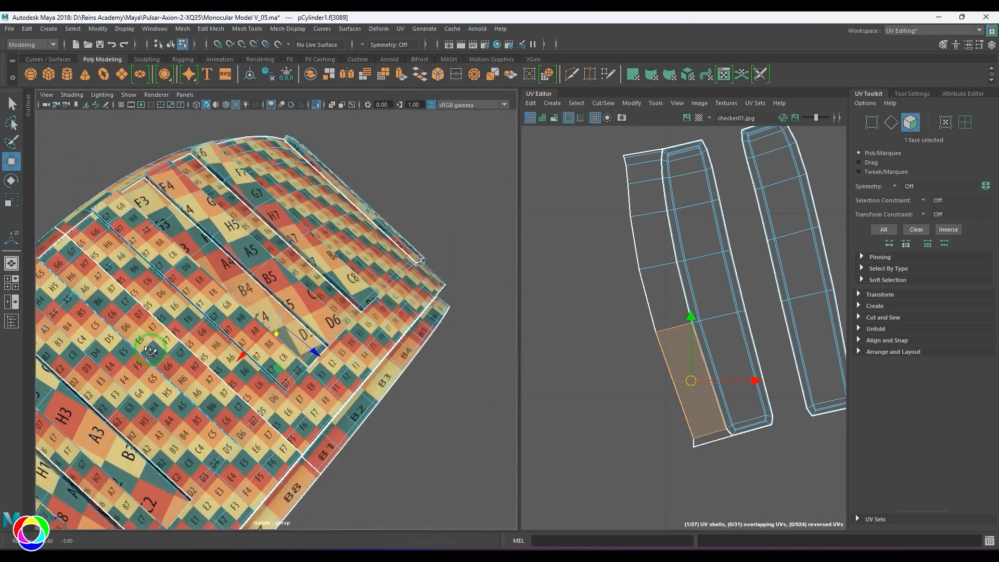
{"action": "scroll", "coordinate": [341, 417], "scroll_direction": "up", "scroll_amount": 5}
{"action": "middle_click_drag", "start_coordinate": [334, 428], "coordinate": [282, 385], "text": "alt"}
{"action": "scroll", "coordinate": [283, 385], "scroll_direction": "up", "scroll_amount": 2}
{"action": "right_click_drag", "start_coordinate": [292, 396], "coordinate": [293, 365]}
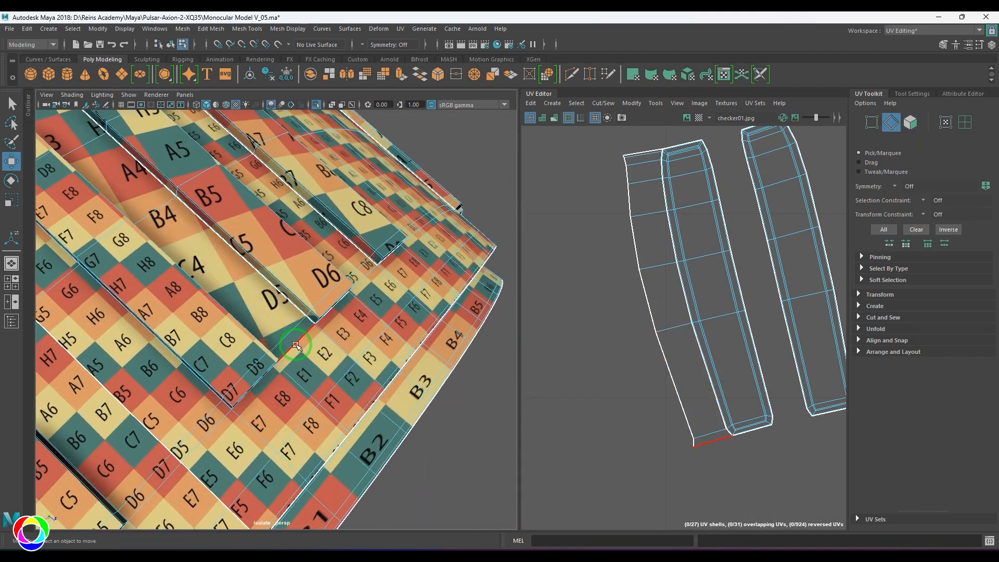
{"action": "left_click", "coordinate": [295, 343]}
{"action": "right_click_drag", "start_coordinate": [645, 407], "coordinate": [655, 376], "text": "shift"}
Select the UVs of the sewn strip inside the gap in the body shell and unfold them to straighten the strip.
{"action": "scroll", "coordinate": [656, 378], "scroll_direction": "down", "scroll_amount": 10}
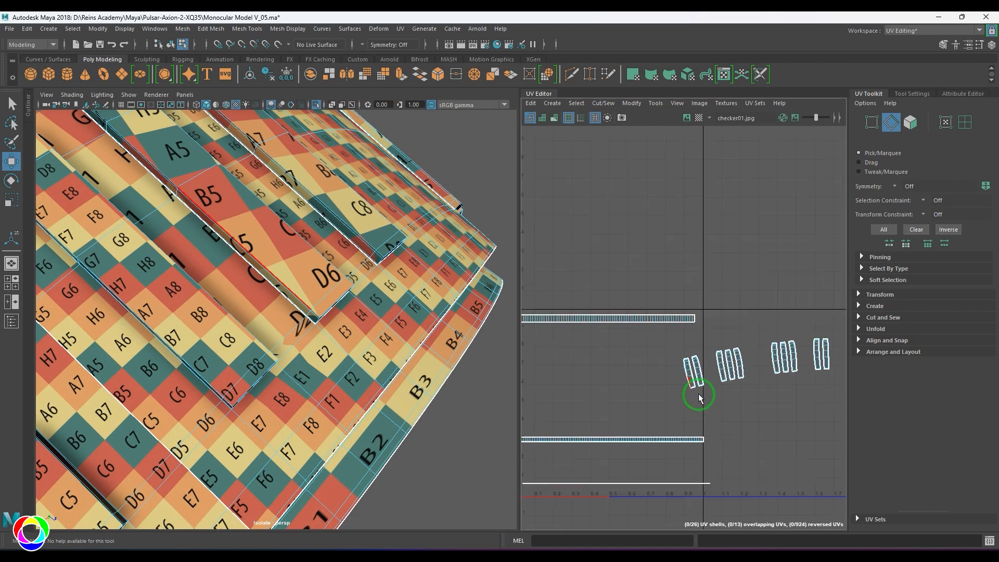
{"action": "middle_click_drag", "start_coordinate": [759, 351], "coordinate": [705, 283], "text": "alt"}
{"action": "scroll", "coordinate": [705, 283], "scroll_direction": "up", "scroll_amount": 4}
{"action": "middle_click_drag", "start_coordinate": [681, 326], "coordinate": [707, 250], "text": "alt"}
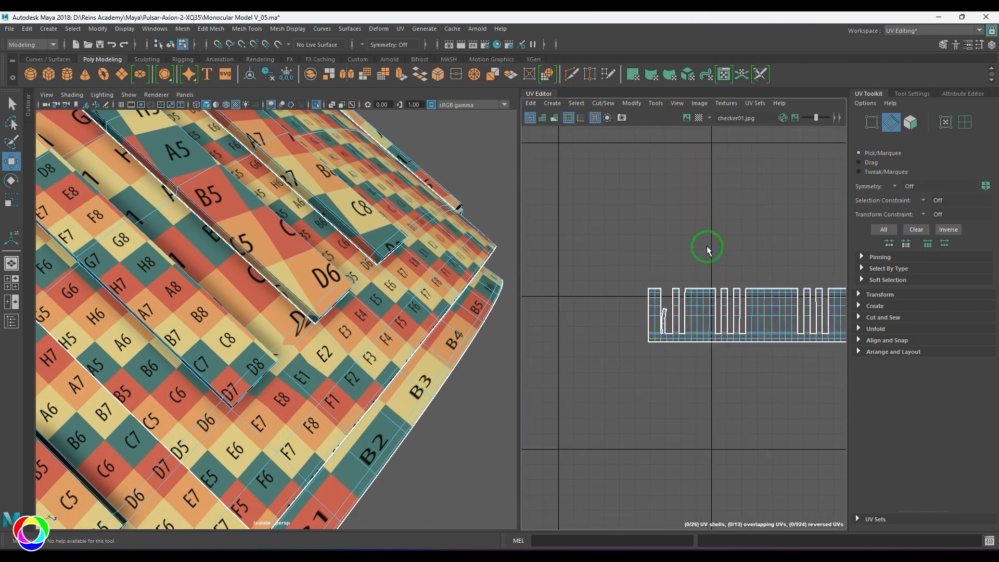
{"action": "scroll", "coordinate": [707, 249], "scroll_direction": "up", "scroll_amount": 5}
{"action": "middle_click_drag", "start_coordinate": [709, 158], "coordinate": [703, 218], "text": "alt"}
{"action": "scroll", "coordinate": [703, 219], "scroll_direction": "up", "scroll_amount": 3}
{"action": "middle_click_drag", "start_coordinate": [572, 317], "coordinate": [602, 268], "text": "alt"}
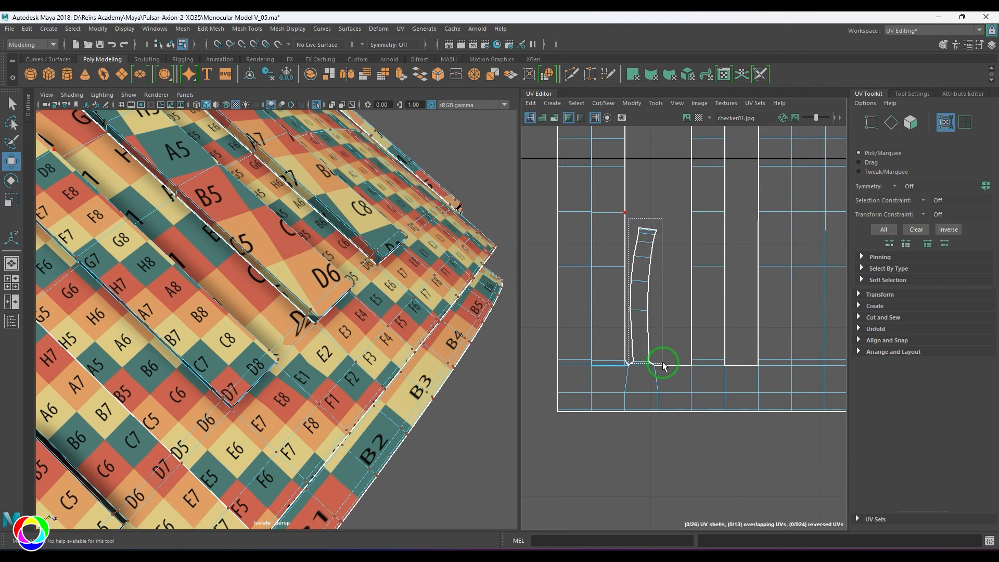
{"action": "left_click_drag", "start_coordinate": [663, 364], "coordinate": [663, 364]}
{"action": "right_click_drag", "start_coordinate": [675, 259], "coordinate": [586, 255], "text": "shift"}
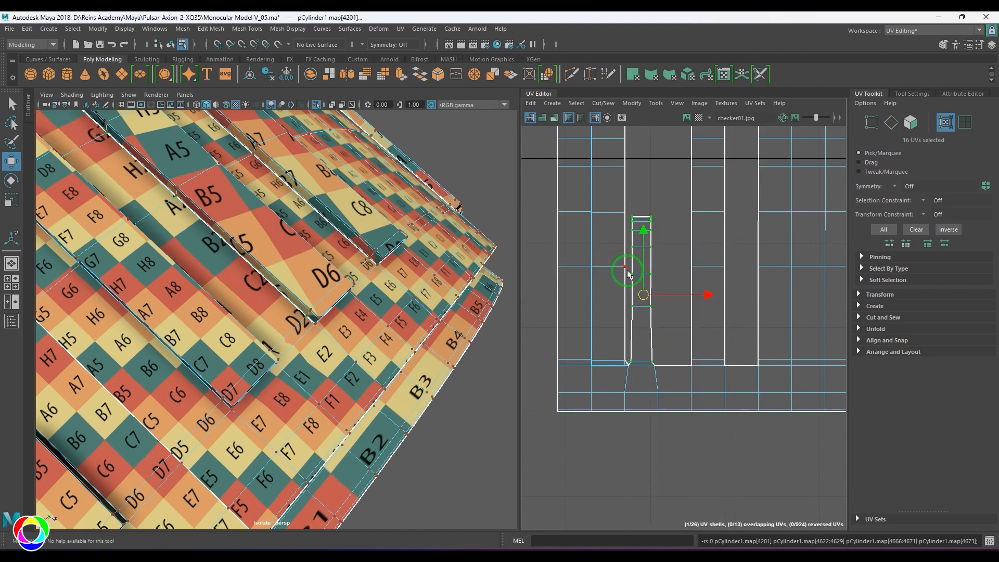
Stretch the straightened strip up to the body shell's upper border and shift its side UVs to line up with the grid columns.
{"action": "middle_click_drag", "start_coordinate": [628, 274], "coordinate": [620, 347], "text": "alt"}
{"action": "left_click_drag", "start_coordinate": [617, 352], "coordinate": [625, 291]}
{"action": "key", "text": "w"}
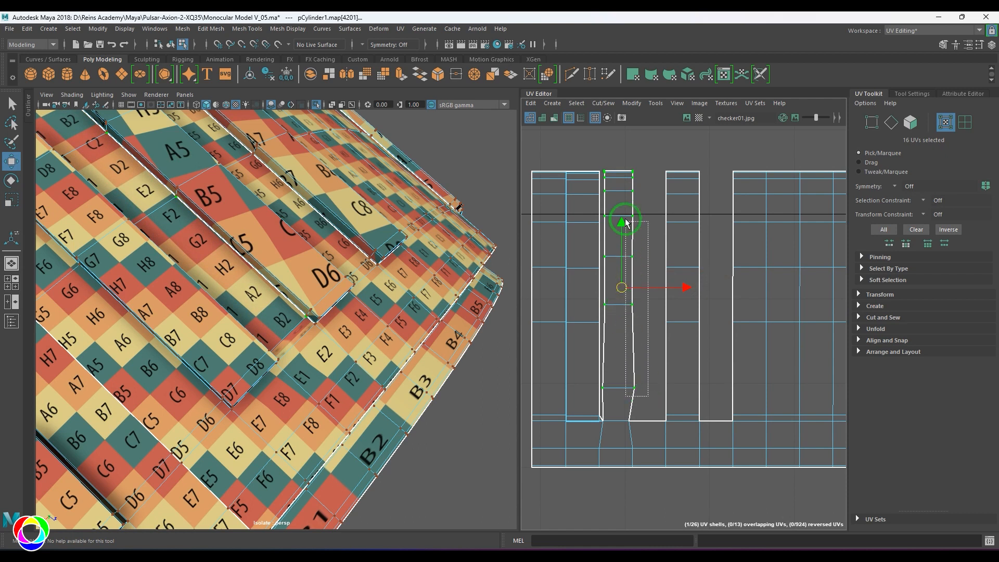
{"action": "left_click_drag", "start_coordinate": [626, 223], "coordinate": [621, 156]}
{"action": "left_click_drag", "start_coordinate": [698, 279], "coordinate": [687, 281]}
Examine the ring's checkers in object mode and compare the body shell with the grip shells up close in the UV layout.
{"action": "key", "text": "F8"}
{"action": "mouse_move", "coordinate": [275, 288]}
{"action": "left_mouse_down", "text": "alt"}
{"action": "mouse_move", "coordinate": [240, 283]}
{"action": "mouse_move", "coordinate": [260, 297]}
{"action": "left_mouse_up", "text": "alt"}
{"action": "scroll", "coordinate": [242, 284], "scroll_direction": "down", "scroll_amount": 4}
{"action": "scroll", "coordinate": [660, 297], "scroll_direction": "down", "scroll_amount": 8}
{"action": "right_click_drag", "start_coordinate": [670, 300], "coordinate": [614, 307], "text": "alt"}
{"action": "middle_click_drag", "start_coordinate": [729, 317], "coordinate": [560, 323], "text": "alt"}
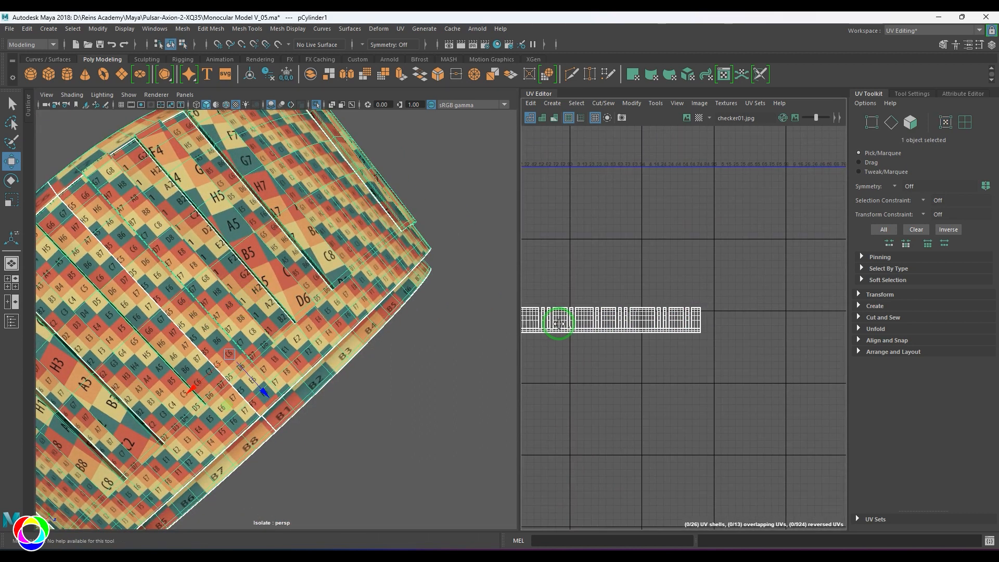
{"action": "middle_click_drag", "start_coordinate": [638, 328], "coordinate": [812, 477], "text": "alt"}
{"action": "right_click_drag", "start_coordinate": [619, 351], "coordinate": [671, 348], "text": "alt"}
{"action": "middle_click_drag", "start_coordinate": [646, 251], "coordinate": [676, 342], "text": "alt"}
{"action": "right_click_drag", "start_coordinate": [626, 325], "coordinate": [674, 371], "text": "alt"}
{"action": "middle_click_drag", "start_coordinate": [673, 371], "coordinate": [669, 314], "text": "alt"}
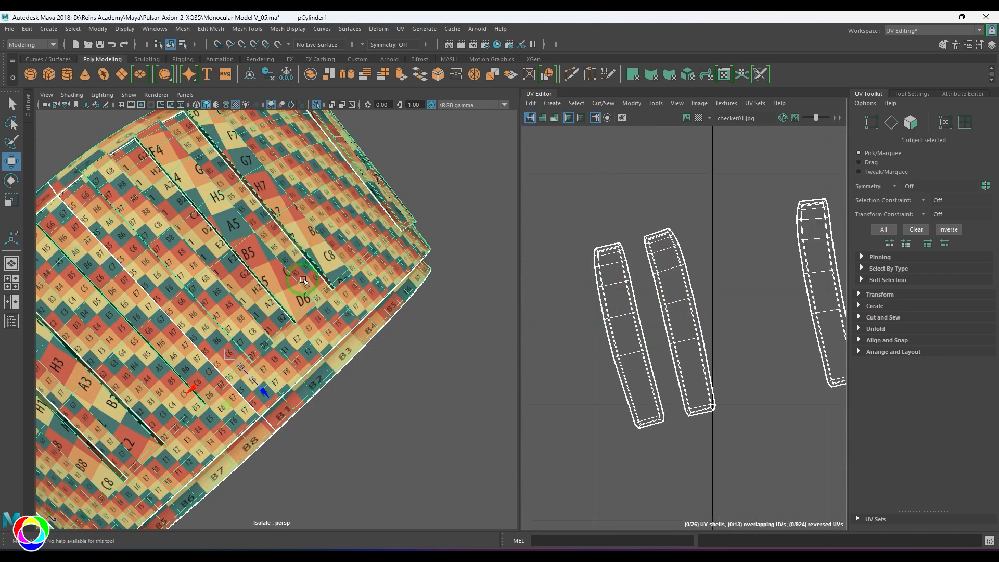
Select the upright corner edges at one end of a grip, extend the selection to similar edges on all grips and cut their UVs.
{"action": "left_click_drag", "start_coordinate": [303, 281], "coordinate": [287, 229], "text": "alt"}
{"action": "right_click_drag", "start_coordinate": [317, 312], "coordinate": [416, 354], "text": "alt"}
{"action": "middle_click_drag", "start_coordinate": [320, 276], "coordinate": [307, 298], "text": "alt"}
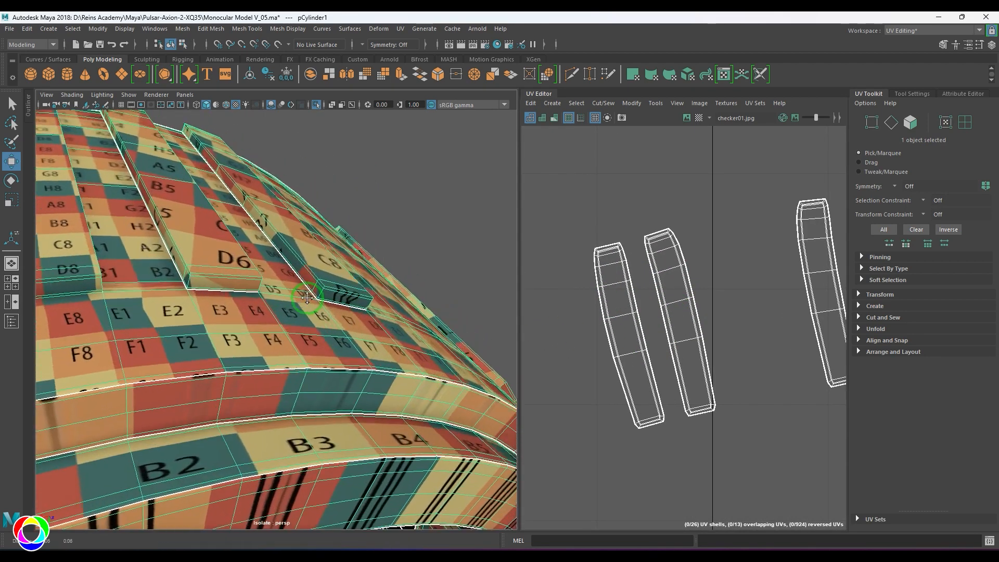
{"action": "right_click_drag", "start_coordinate": [312, 294], "coordinate": [402, 234], "text": "alt"}
{"action": "left_click", "coordinate": [404, 233]}
{"action": "key", "text": "q"}
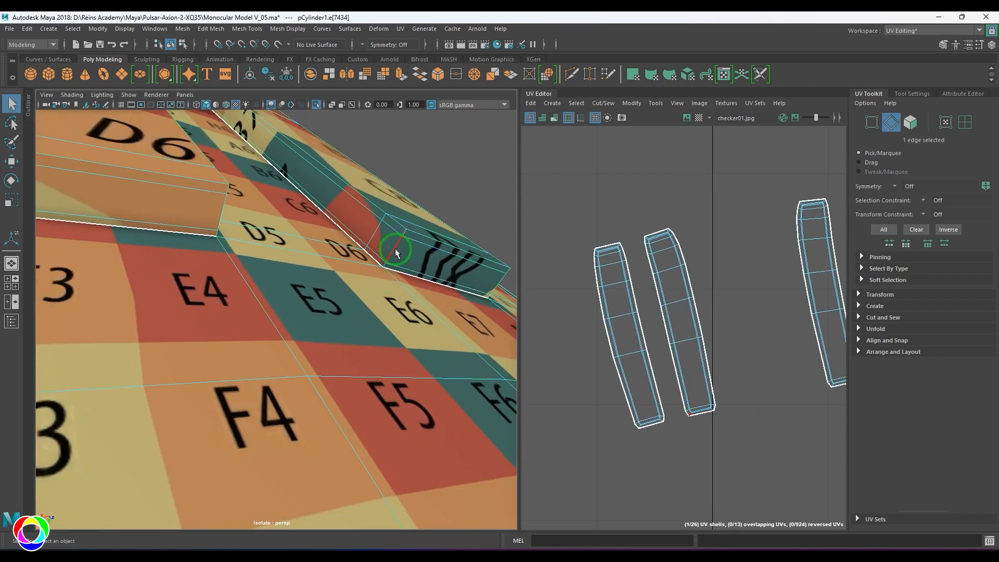
{"action": "left_click", "coordinate": [390, 264], "text": "shift"}
{"action": "left_click", "coordinate": [78, 29]}
{"action": "left_click", "coordinate": [96, 98]}
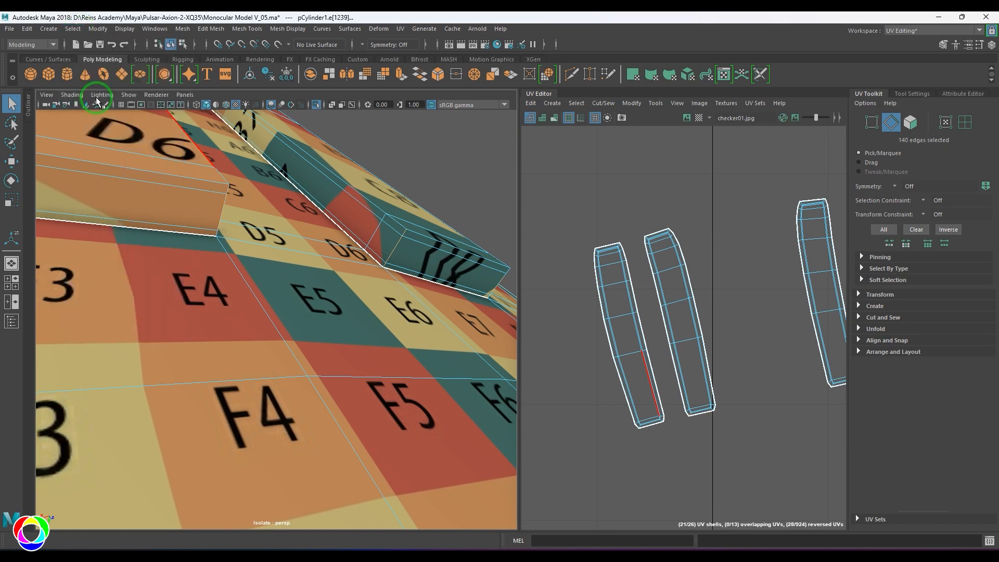
{"action": "right_click_drag", "start_coordinate": [629, 282], "coordinate": [622, 281], "text": "shift"}
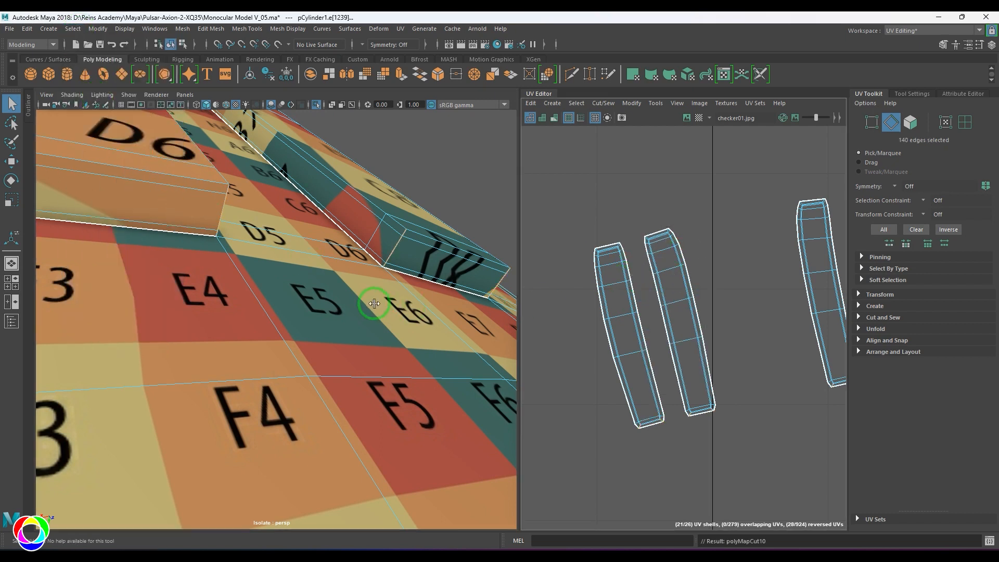
Select the upright corner edges at a grip's opposite end, extend the selection to similar edges on every grip and cut them.
{"action": "right_click_drag", "start_coordinate": [408, 292], "coordinate": [305, 282], "text": "alt"}
{"action": "middle_click_drag", "start_coordinate": [304, 282], "coordinate": [354, 273], "text": "alt"}
{"action": "left_click_drag", "start_coordinate": [355, 273], "coordinate": [458, 257], "text": "alt"}
{"action": "right_click_drag", "start_coordinate": [380, 254], "coordinate": [322, 265], "text": "alt"}
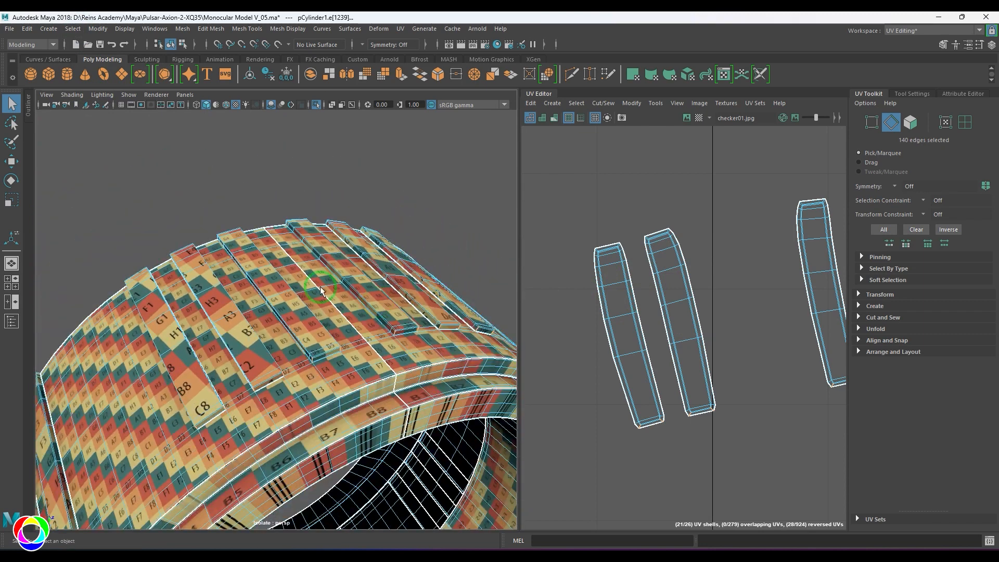
{"action": "left_click_drag", "start_coordinate": [322, 266], "coordinate": [438, 265], "text": "alt"}
{"action": "right_click_drag", "start_coordinate": [296, 272], "coordinate": [294, 292], "text": "alt"}
{"action": "left_click_drag", "start_coordinate": [294, 292], "coordinate": [229, 278], "text": "alt"}
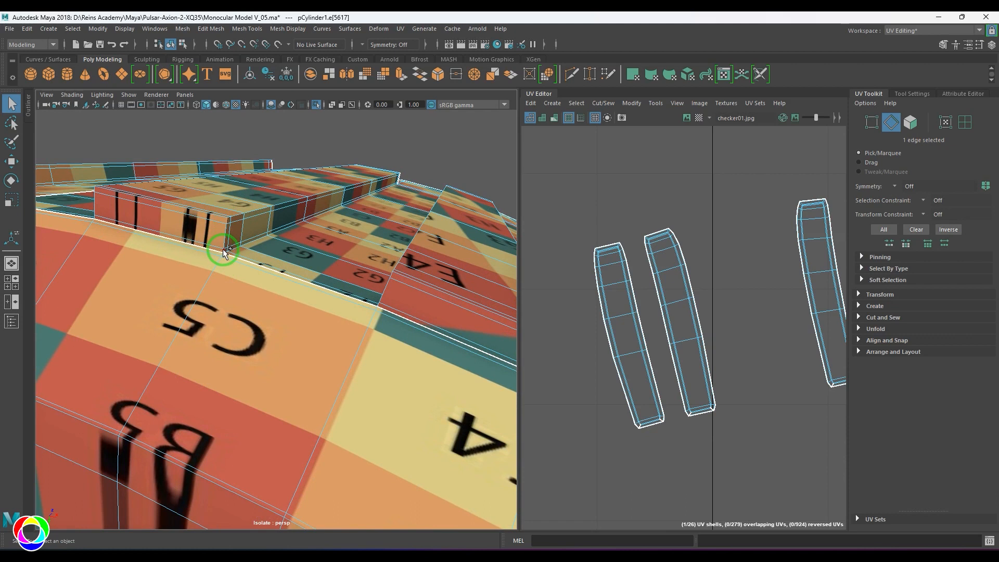
{"action": "left_click", "coordinate": [223, 249], "text": "shift"}
{"action": "left_click", "coordinate": [223, 237], "text": "shift"}
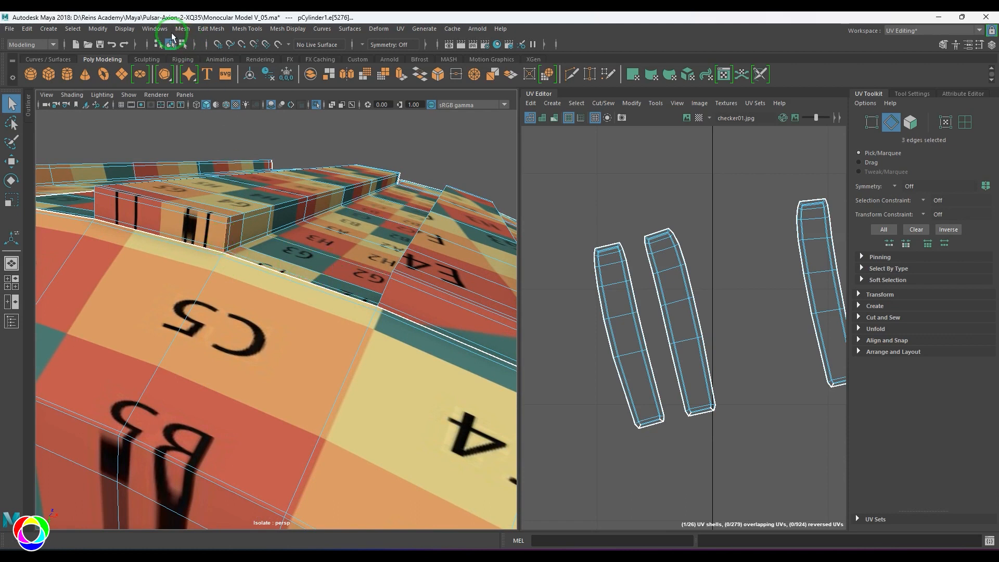
{"action": "left_click", "coordinate": [72, 29]}
{"action": "left_click", "coordinate": [121, 100]}
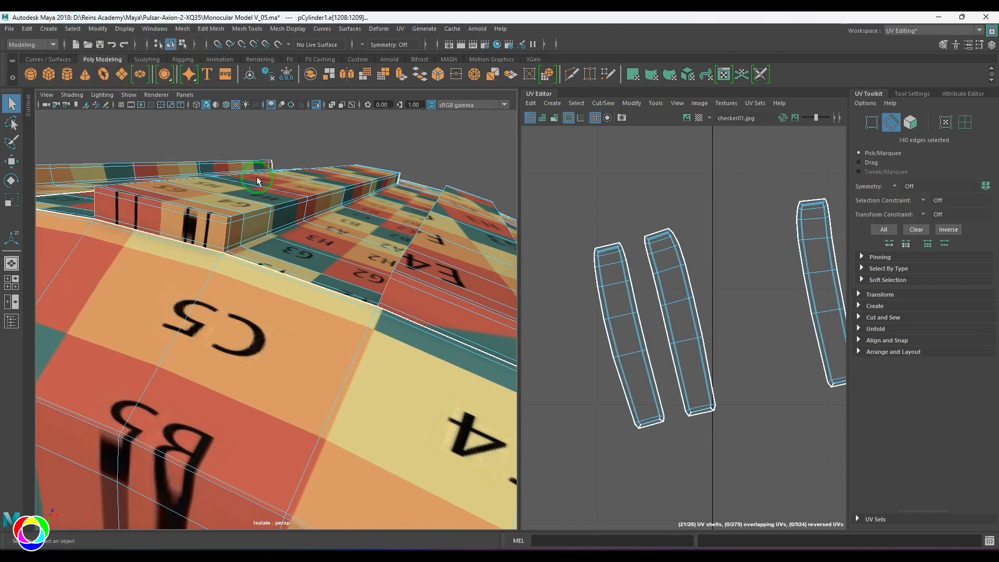
{"action": "right_click_drag", "start_coordinate": [658, 224], "coordinate": [598, 248], "text": "shift"}
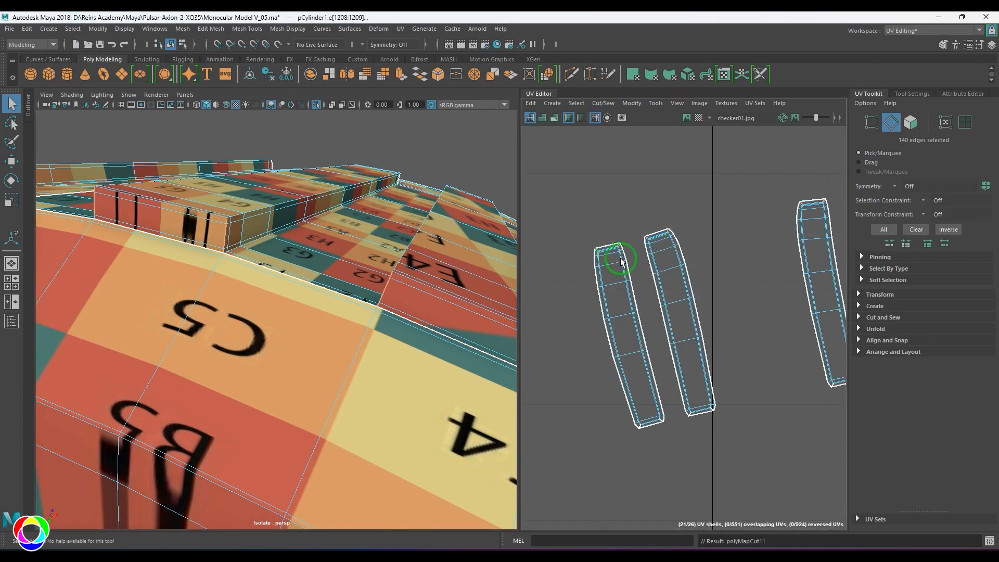
Move the first grip shell away from its neighbour and unfold it, and unfold the second grip shell as well.
{"action": "middle_click_drag", "start_coordinate": [691, 319], "coordinate": [688, 268], "text": "alt"}
{"action": "right_click_drag", "start_coordinate": [644, 254], "coordinate": [671, 255]}
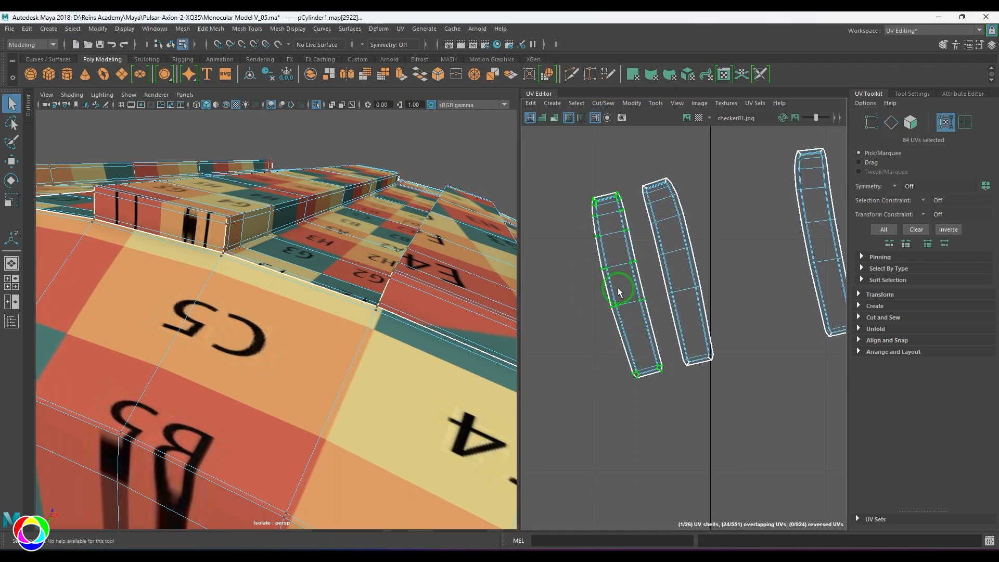
{"action": "left_click_drag", "start_coordinate": [620, 285], "coordinate": [591, 318]}
{"action": "right_click_drag", "start_coordinate": [606, 268], "coordinate": [527, 276], "text": "shift"}
{"action": "left_click_drag", "start_coordinate": [727, 384], "coordinate": [728, 377]}
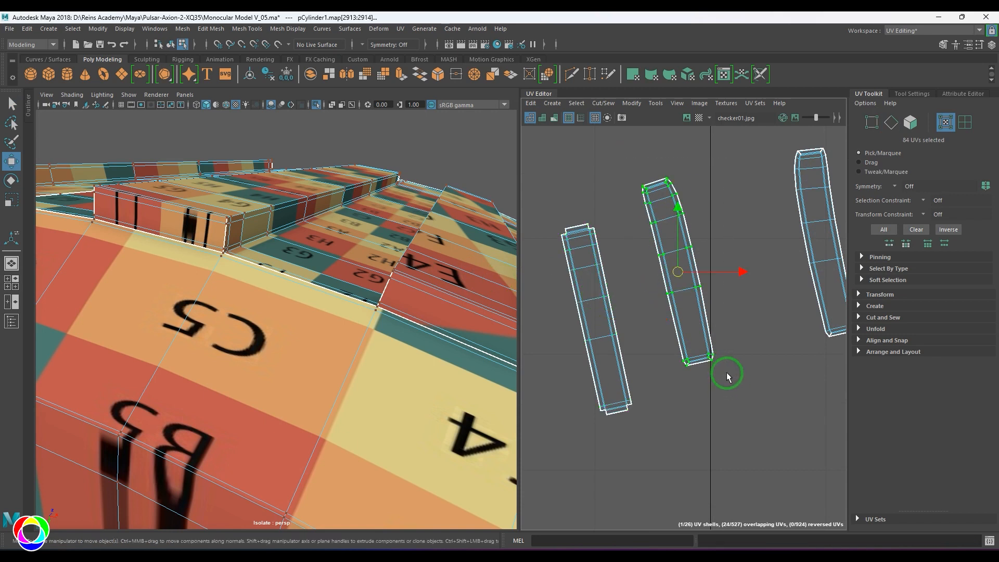
{"action": "scroll", "coordinate": [707, 350], "scroll_direction": "up", "scroll_amount": 10}
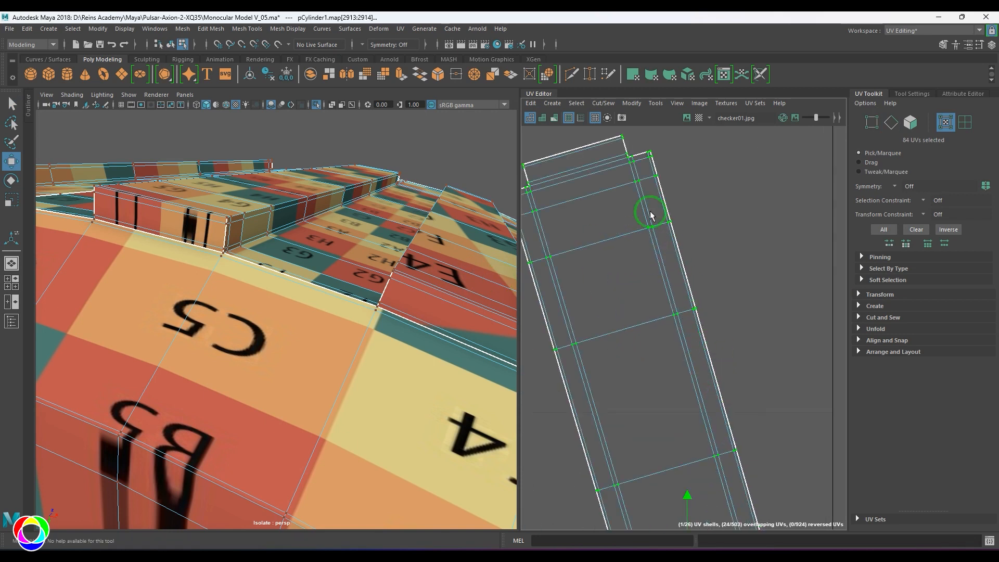
{"action": "scroll", "coordinate": [683, 309], "scroll_direction": "down", "scroll_amount": 10}
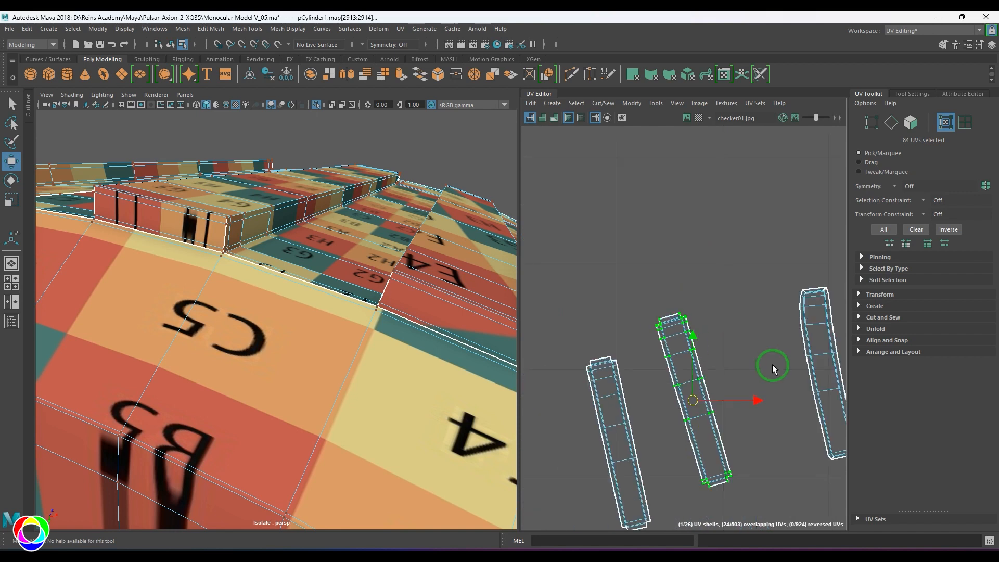
Select all the remaining grip shells, unfold them together and check the straightened results.
{"action": "scroll", "coordinate": [746, 319], "scroll_direction": "down", "scroll_amount": 6}
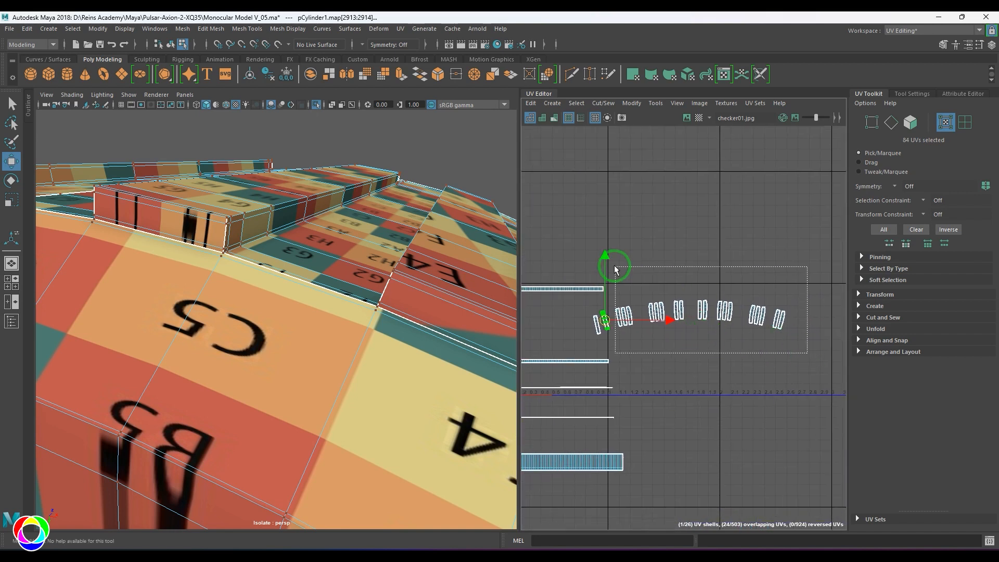
{"action": "left_click_drag", "start_coordinate": [615, 266], "coordinate": [616, 267]}
{"action": "right_click_drag", "start_coordinate": [698, 233], "coordinate": [532, 230], "text": "shift"}
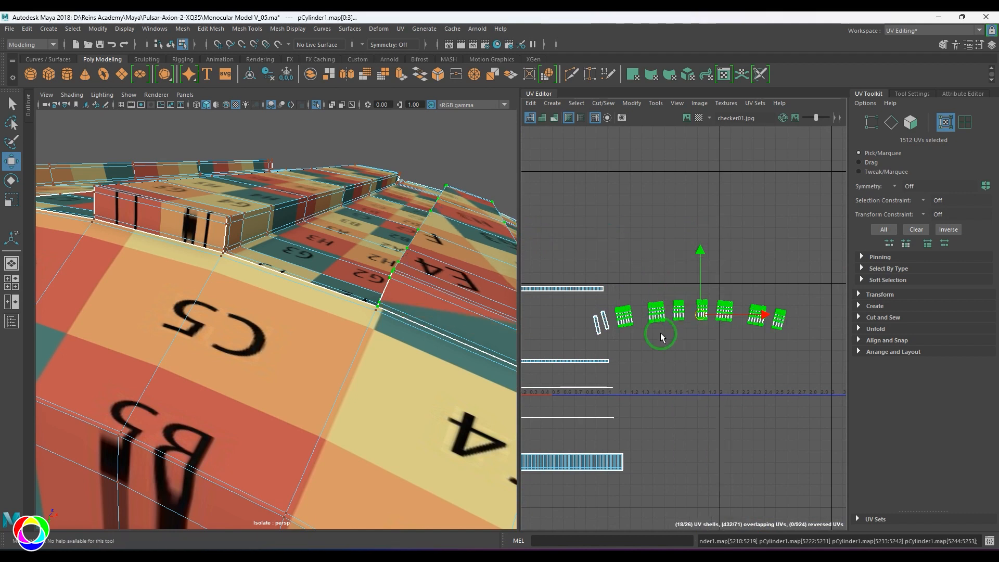
{"action": "left_click", "coordinate": [662, 338]}
{"action": "scroll", "coordinate": [696, 320], "scroll_direction": "up", "scroll_amount": 8}
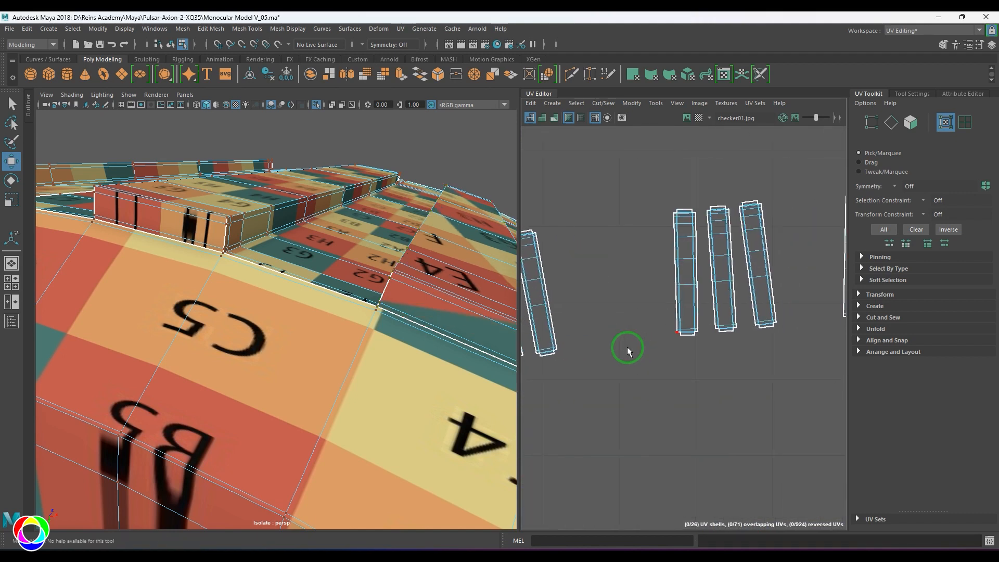
{"action": "middle_click_drag", "start_coordinate": [627, 347], "coordinate": [726, 287], "text": "alt"}
{"action": "scroll", "coordinate": [676, 379], "scroll_direction": "down", "scroll_amount": 9}
{"action": "scroll", "coordinate": [209, 328], "scroll_direction": "down", "scroll_amount": 2}
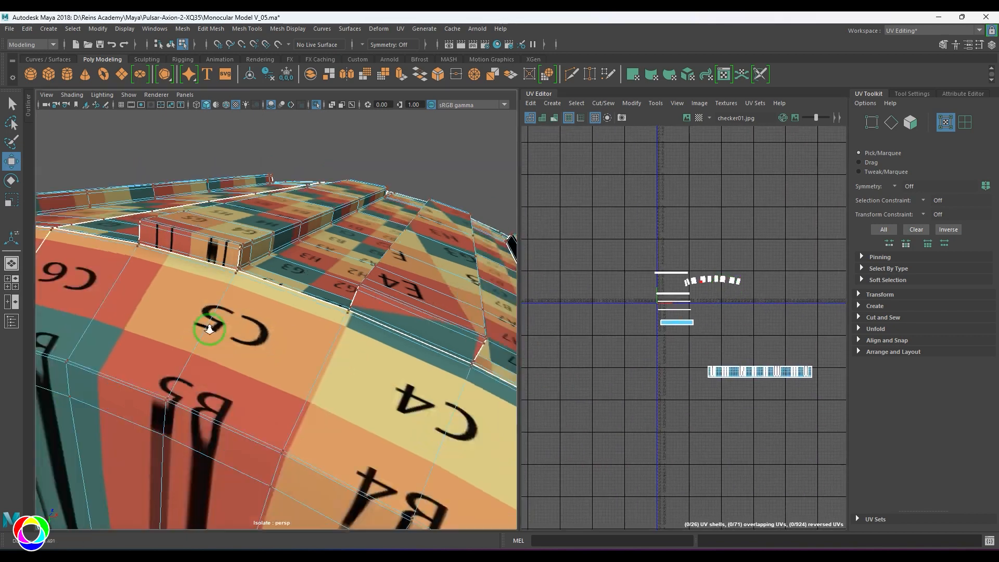
Inspect the checker pattern on the grips and body around the ring in object mode.
{"action": "left_click_drag", "start_coordinate": [210, 329], "coordinate": [137, 350], "text": "alt"}
{"action": "key", "text": "F8"}
{"action": "left_click", "coordinate": [366, 159]}
{"action": "scroll", "coordinate": [354, 292], "scroll_direction": "down", "scroll_amount": 6}
{"action": "left_click_drag", "start_coordinate": [354, 292], "coordinate": [236, 350], "text": "alt"}
{"action": "left_click", "coordinate": [211, 299]}
{"action": "left_click_drag", "start_coordinate": [423, 367], "coordinate": [279, 348], "text": "alt"}
{"action": "middle_click_drag", "start_coordinate": [279, 347], "coordinate": [292, 294], "text": "alt"}
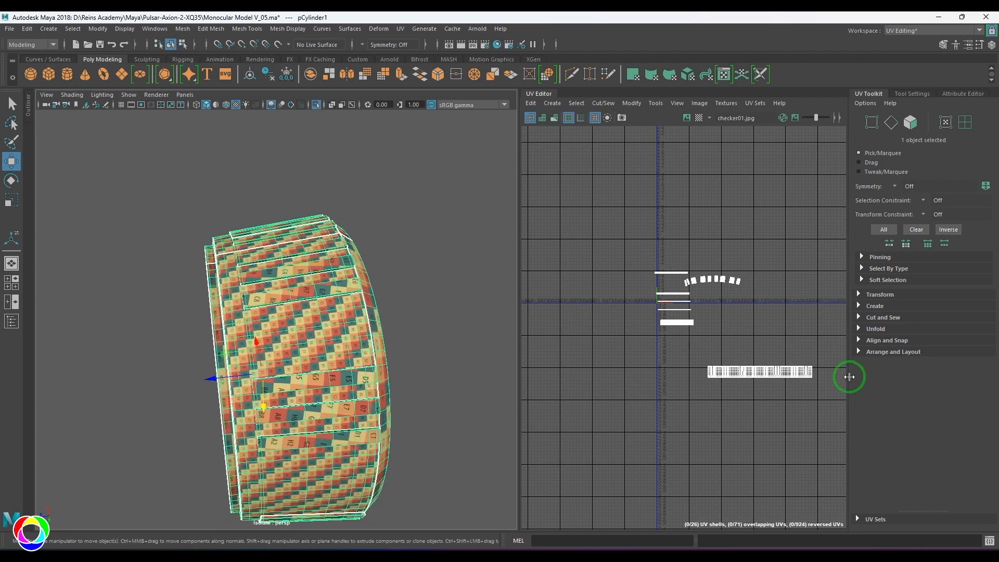
Select all the grip shells and move them together to just above the ring's body shell.
{"action": "middle_click_drag", "start_coordinate": [768, 386], "coordinate": [707, 351], "text": "alt"}
{"action": "scroll", "coordinate": [707, 351], "scroll_direction": "up", "scroll_amount": 2}
{"action": "key", "text": "F11"}
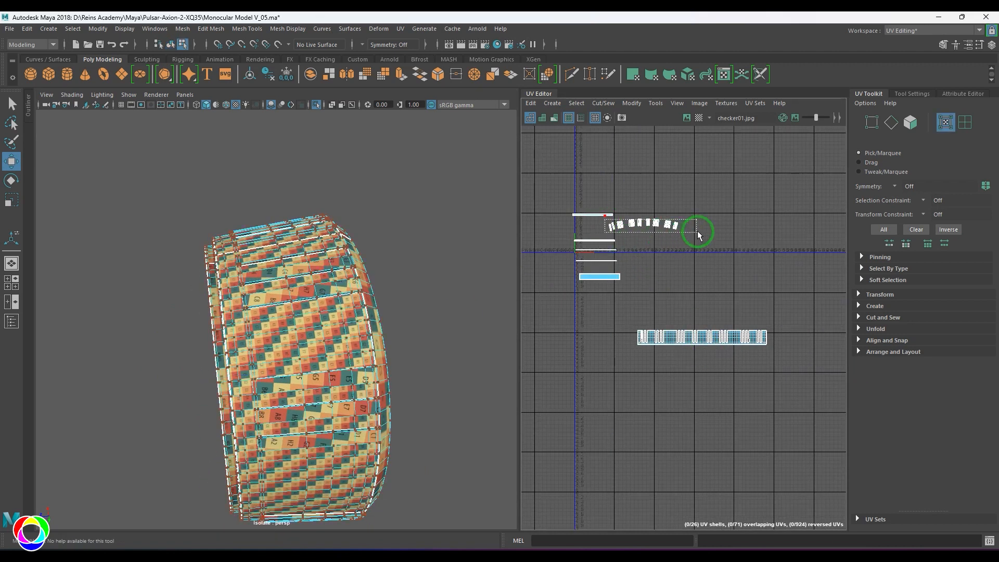
{"action": "left_click_drag", "start_coordinate": [697, 232], "coordinate": [698, 233]}
{"action": "right_click_drag", "start_coordinate": [659, 236], "coordinate": [718, 262], "text": "ctrl"}
{"action": "left_click_drag", "start_coordinate": [640, 224], "coordinate": [704, 312]}
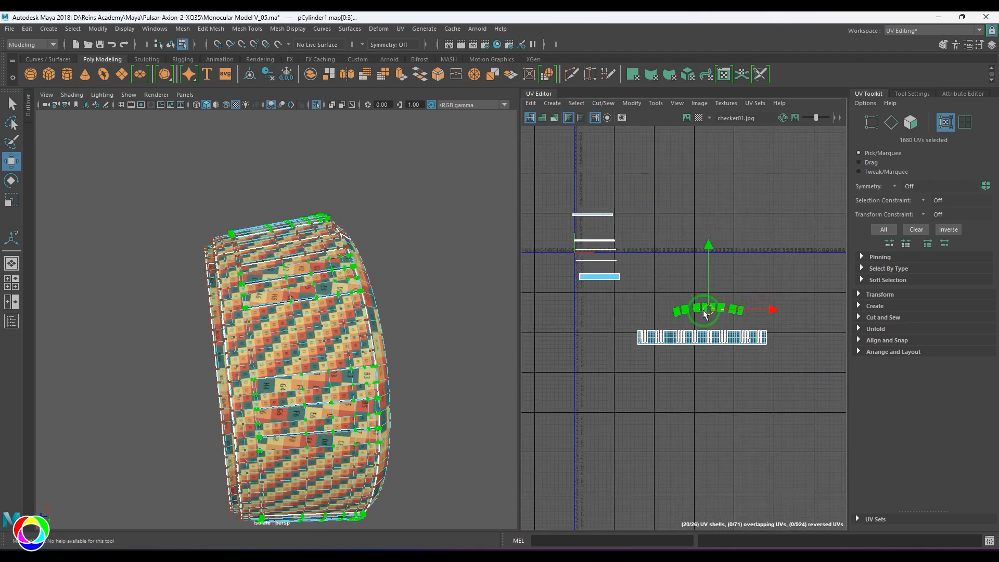
Select the faces of the body and grip shells, hide the checker texture and examine which ring surfaces remain outside the selection.
{"action": "key", "text": "F11"}
{"action": "mouse_move", "coordinate": [602, 306]}
{"action": "left_mouse_down"}
{"action": "mouse_move", "coordinate": [839, 397]}
{"action": "mouse_move", "coordinate": [816, 401]}
{"action": "mouse_move", "coordinate": [615, 307]}
{"action": "mouse_move", "coordinate": [597, 310]}
{"action": "left_mouse_up"}
{"action": "key", "text": "5"}
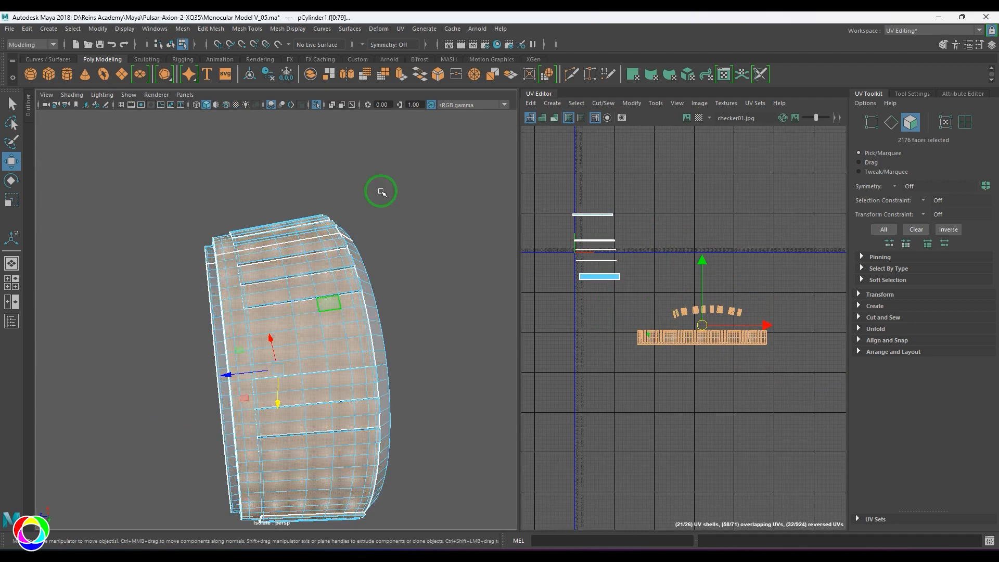
{"action": "left_click", "coordinate": [431, 104]}
{"action": "left_click_drag", "start_coordinate": [387, 260], "coordinate": [290, 368], "text": "alt"}
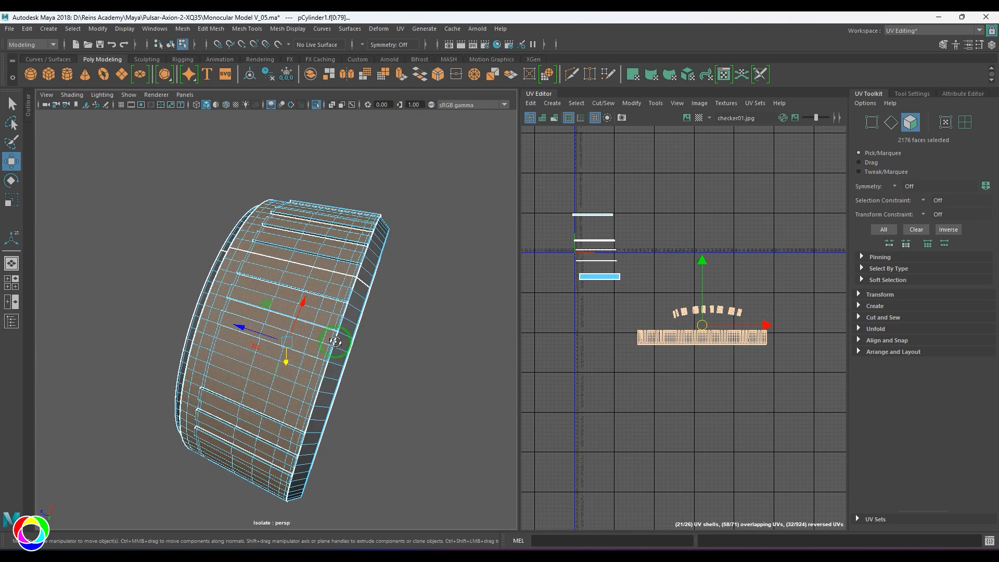
{"action": "left_click_drag", "start_coordinate": [336, 342], "coordinate": [378, 285], "text": "alt"}
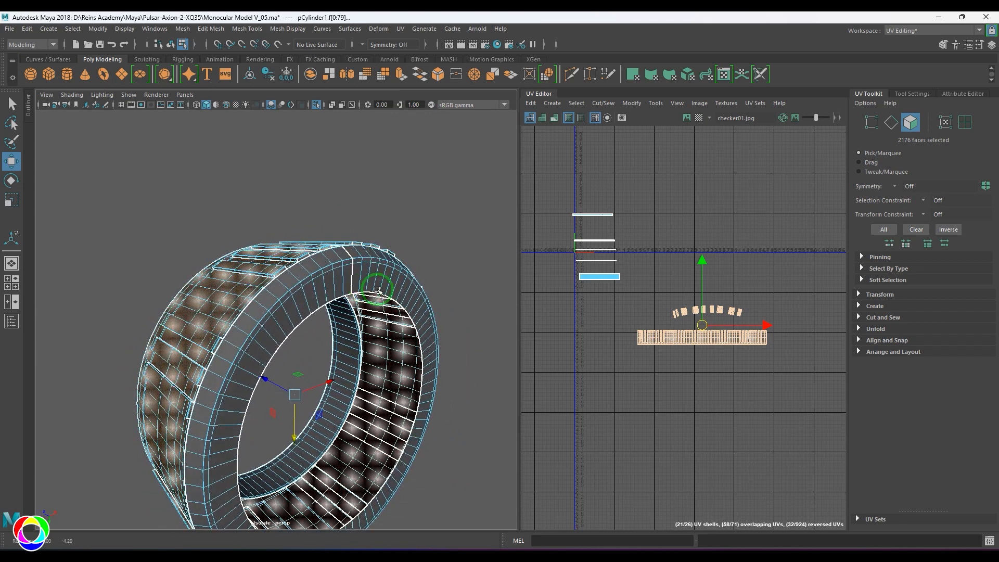
{"action": "scroll", "coordinate": [347, 300], "scroll_direction": "up", "scroll_amount": 5}
{"action": "scroll", "coordinate": [333, 273], "scroll_direction": "down", "scroll_amount": 2}
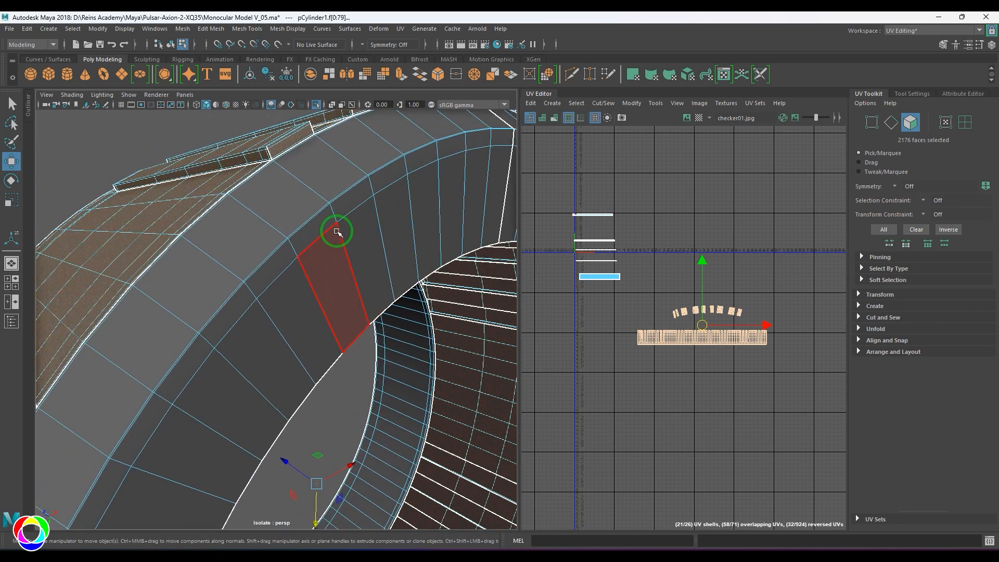
Select the UV shell of the ring's bevelled end rim and unfold it in the UV layout.
{"action": "right_click_drag", "start_coordinate": [337, 224], "coordinate": [412, 219]}
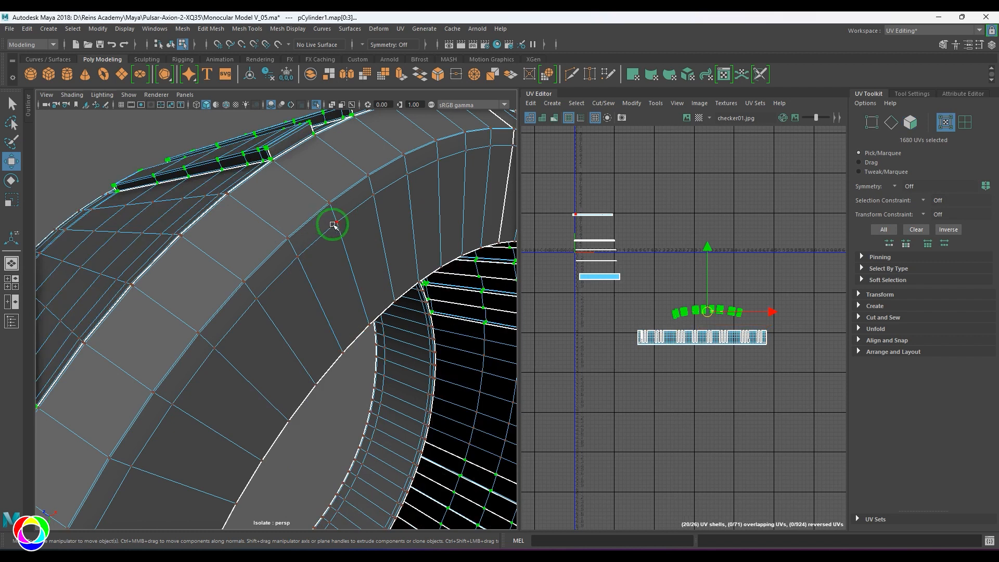
{"action": "left_click", "coordinate": [338, 222]}
{"action": "right_click_drag", "start_coordinate": [566, 222], "coordinate": [567, 224], "text": "ctrl"}
{"action": "right_click_drag", "start_coordinate": [629, 247], "coordinate": [630, 248], "text": "ctrl"}
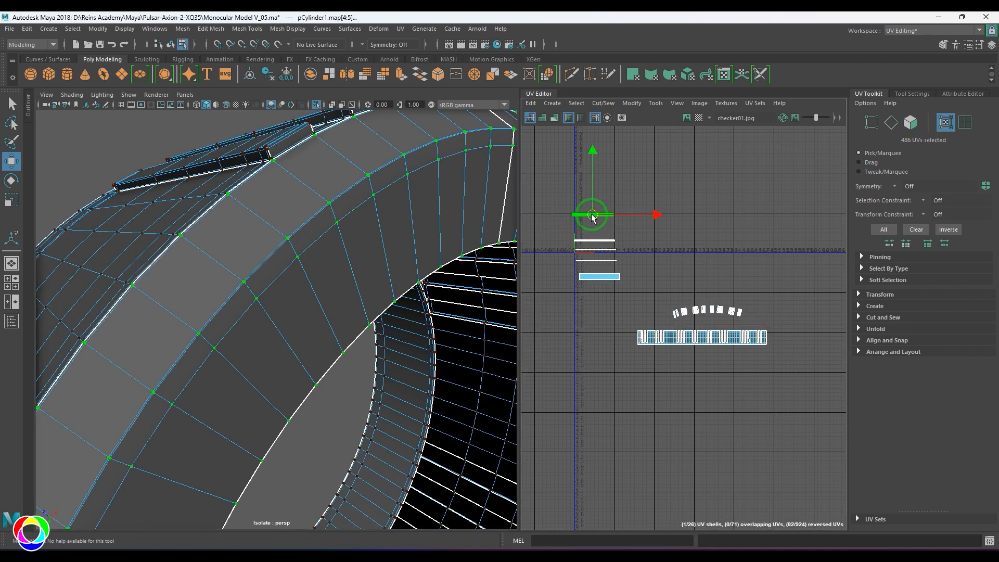
{"action": "key", "text": "f"}
{"action": "scroll", "coordinate": [682, 285], "scroll_direction": "up", "scroll_amount": 3}
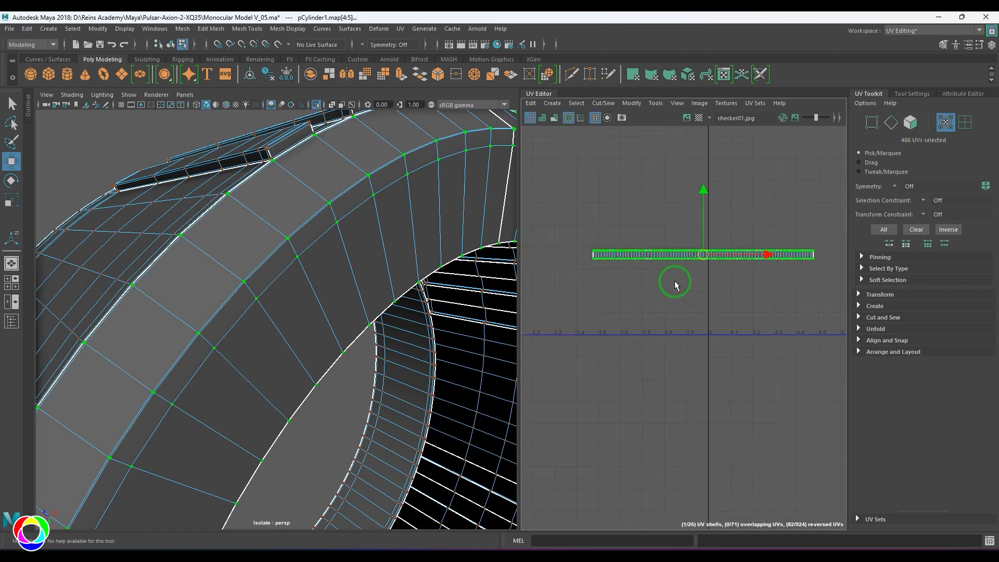
{"action": "right_click", "coordinate": [675, 269]}
{"action": "right_click", "coordinate": [699, 267], "text": "shift"}
{"action": "right_click_drag", "start_coordinate": [699, 266], "coordinate": [483, 266], "text": "shift"}
{"action": "scroll", "coordinate": [687, 267], "scroll_direction": "up", "scroll_amount": 3}
{"action": "middle_click_drag", "start_coordinate": [730, 202], "coordinate": [691, 297], "text": "alt"}
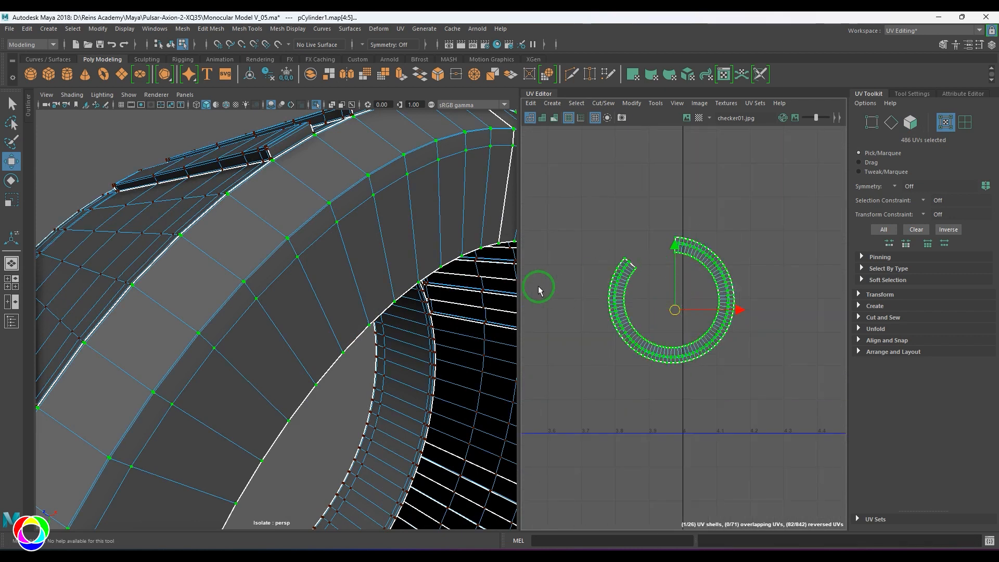
Display the checker texture in object mode and inspect the pattern on the ring's rim, body and inner side.
{"action": "scroll", "coordinate": [397, 285], "scroll_direction": "down", "scroll_amount": 5}
{"action": "left_click_drag", "start_coordinate": [364, 283], "coordinate": [301, 284], "text": "alt"}
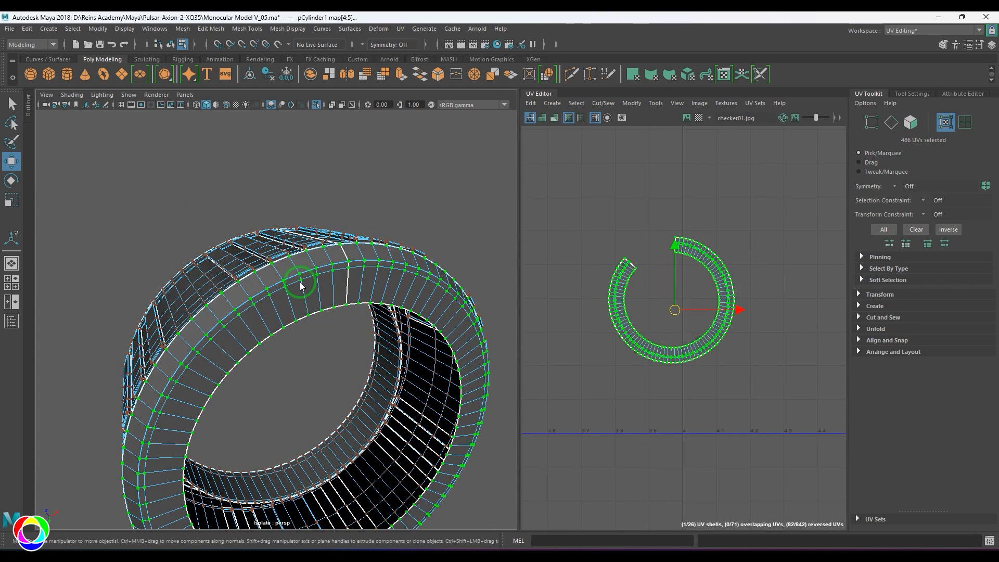
{"action": "right_click_drag", "start_coordinate": [301, 283], "coordinate": [379, 220]}
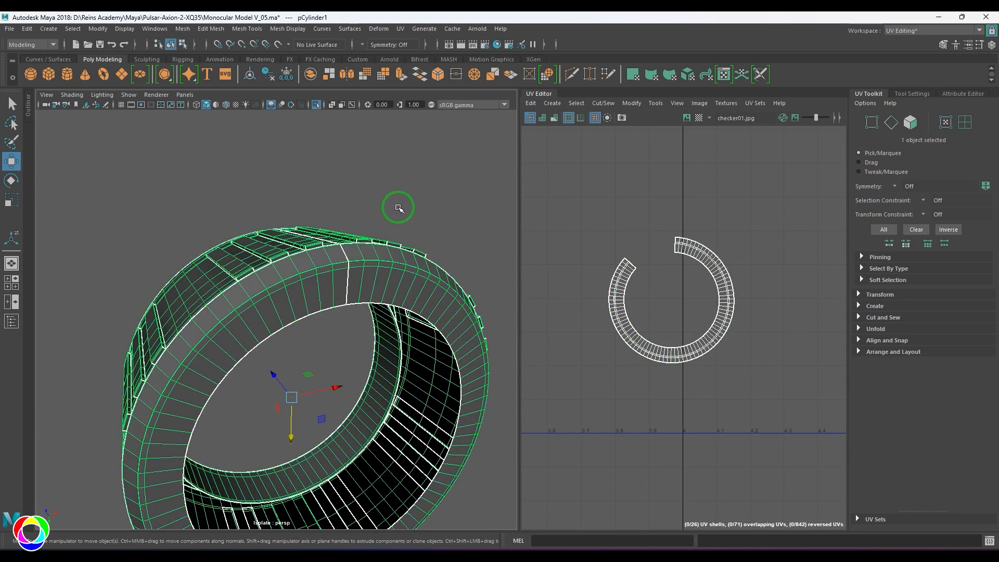
{"action": "left_click", "coordinate": [398, 208]}
{"action": "key", "text": "6"}
{"action": "scroll", "coordinate": [396, 216], "scroll_direction": "up", "scroll_amount": 3}
{"action": "left_click_drag", "start_coordinate": [398, 251], "coordinate": [399, 272], "text": "alt"}
{"action": "middle_click_drag", "start_coordinate": [399, 272], "coordinate": [388, 187], "text": "alt"}
{"action": "scroll", "coordinate": [383, 192], "scroll_direction": "down", "scroll_amount": 4}
{"action": "left_click_drag", "start_coordinate": [281, 228], "coordinate": [470, 226], "text": "alt"}
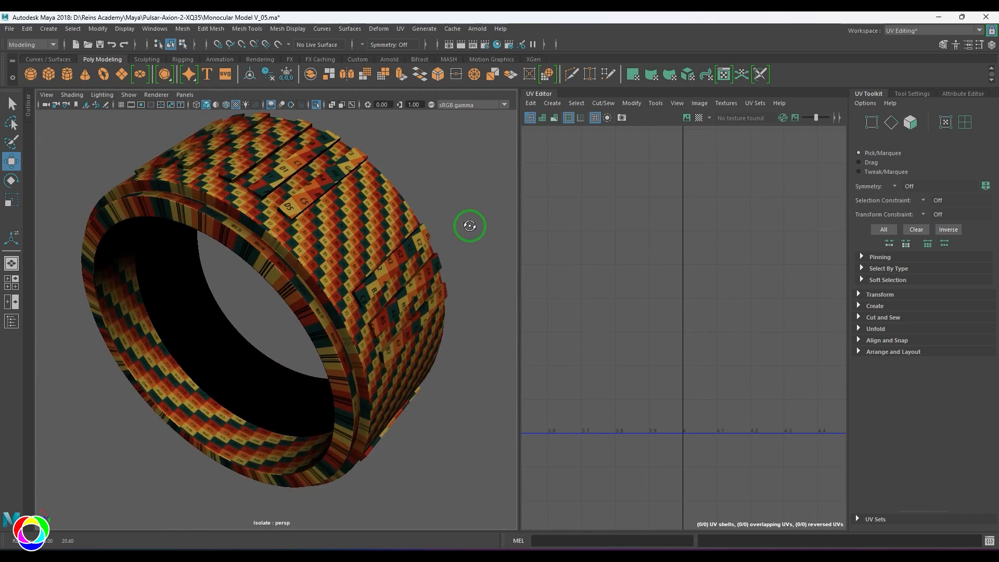
Select the faces of the uppermost strip shell near the UV origin, hide the checker texture and examine which ring surface they cover.
{"action": "left_click", "coordinate": [383, 235]}
{"action": "scroll", "coordinate": [697, 301], "scroll_direction": "down", "scroll_amount": 5}
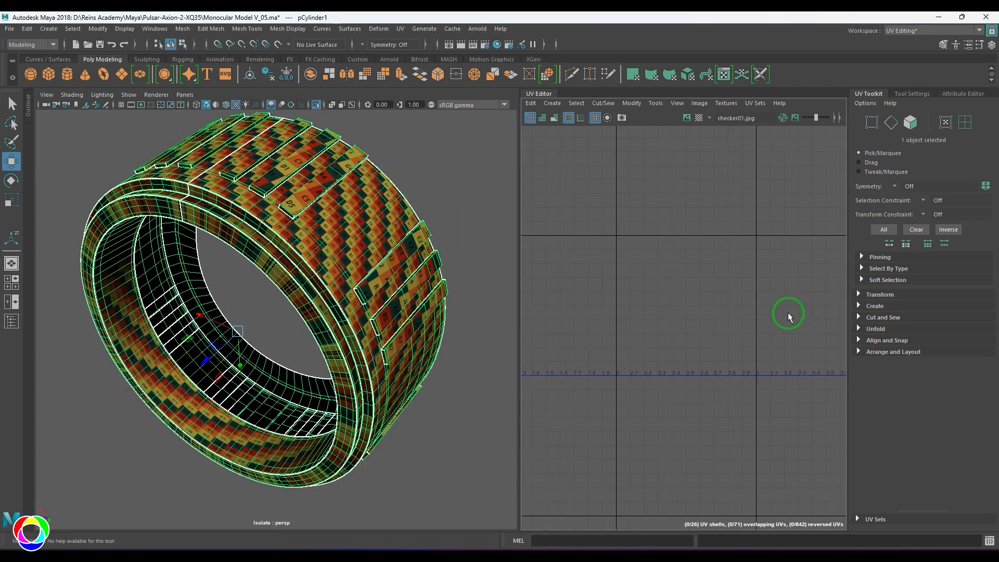
{"action": "scroll", "coordinate": [684, 305], "scroll_direction": "down", "scroll_amount": 3}
{"action": "scroll", "coordinate": [691, 305], "scroll_direction": "up", "scroll_amount": 5}
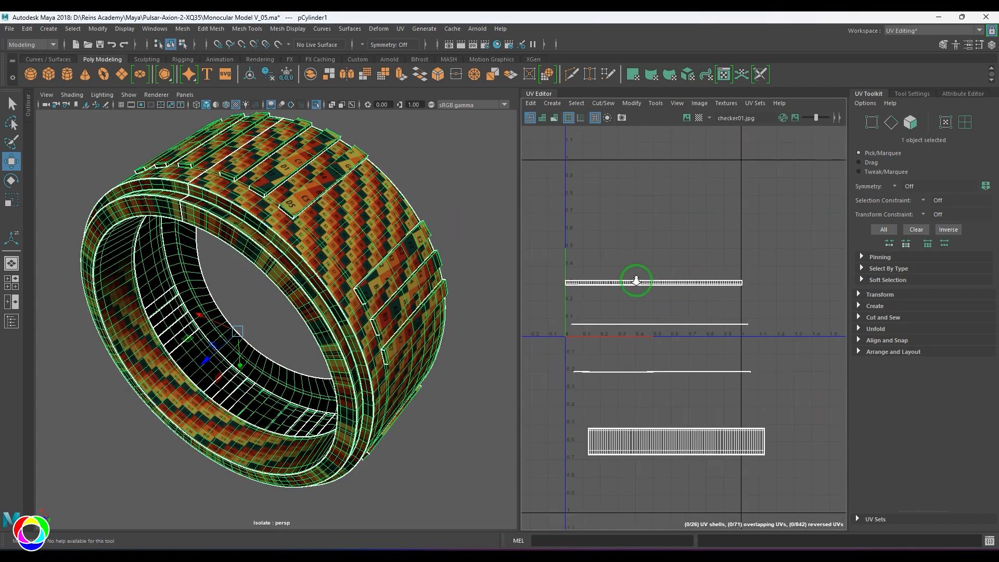
{"action": "right_click_drag", "start_coordinate": [636, 281], "coordinate": [636, 301]}
{"action": "left_click_drag", "start_coordinate": [536, 247], "coordinate": [785, 298]}
{"action": "left_click_drag", "start_coordinate": [256, 356], "coordinate": [262, 323], "text": "alt"}
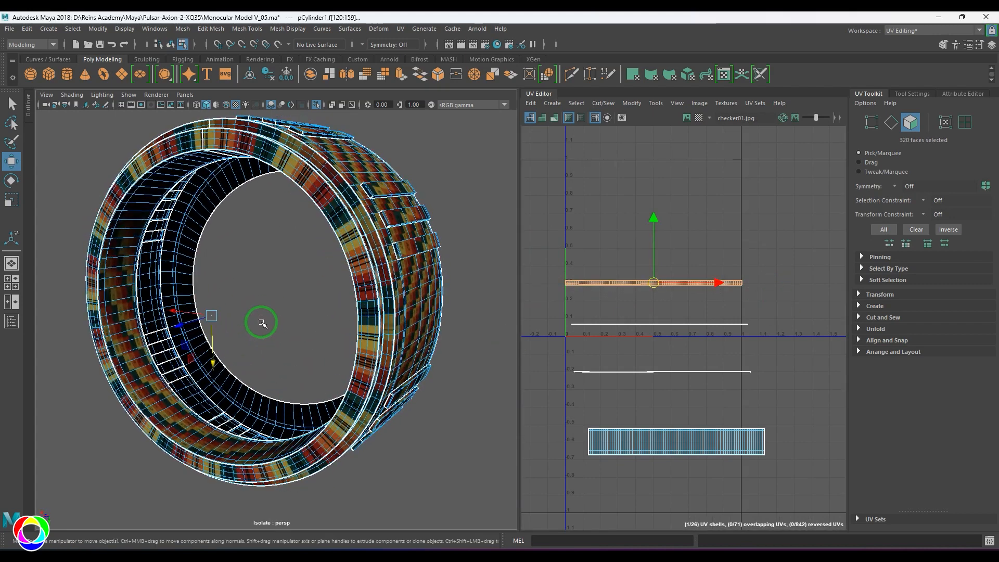
{"action": "key", "text": "5"}
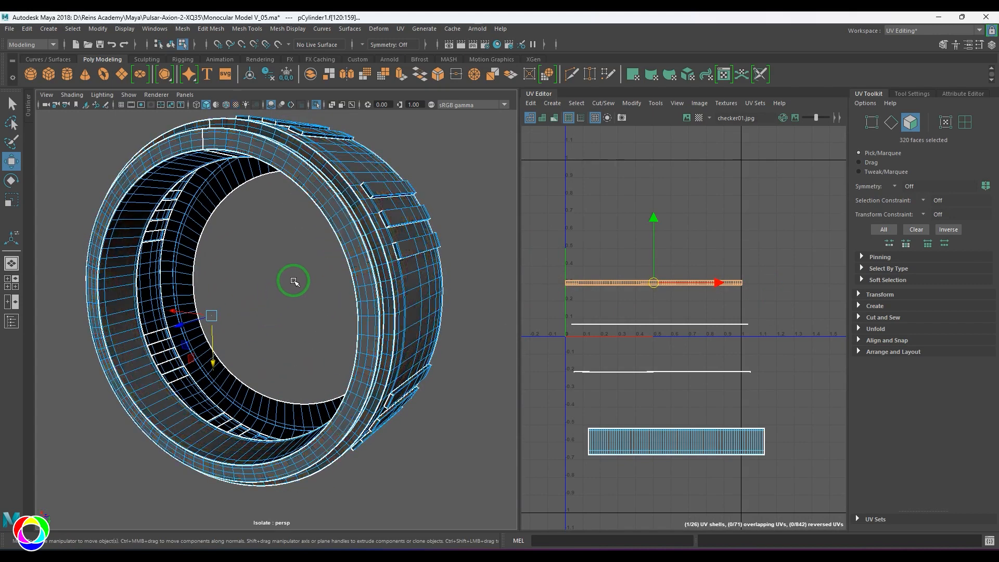
{"action": "mouse_move", "coordinate": [290, 281]}
{"action": "left_mouse_down", "text": "alt"}
{"action": "mouse_move", "coordinate": [339, 251]}
{"action": "mouse_move", "coordinate": [281, 279]}
{"action": "mouse_move", "coordinate": [301, 277]}
{"action": "left_mouse_up", "text": "alt"}
{"action": "scroll", "coordinate": [301, 276], "scroll_direction": "up", "scroll_amount": 3}
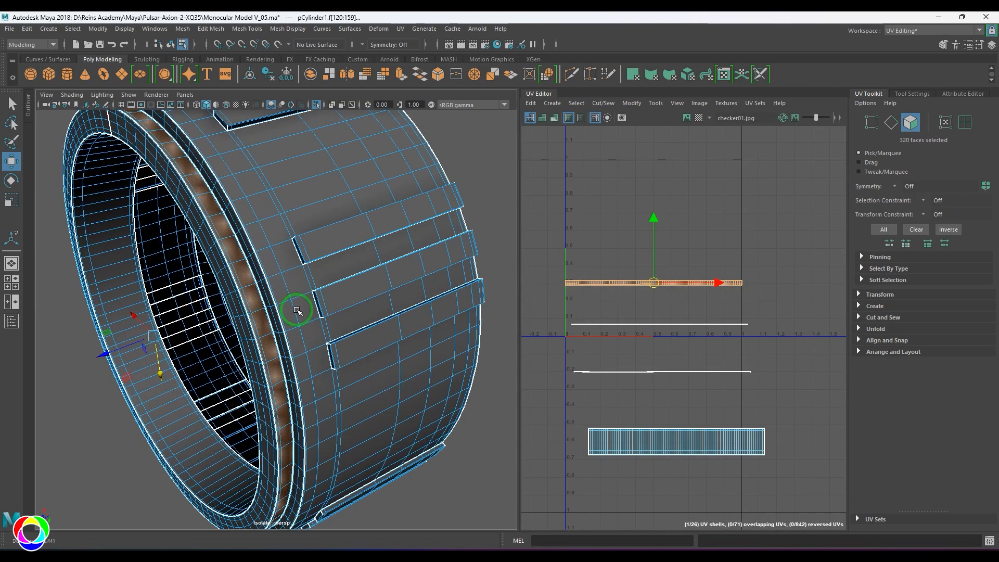
{"action": "scroll", "coordinate": [645, 292], "scroll_direction": "up", "scroll_amount": 3}
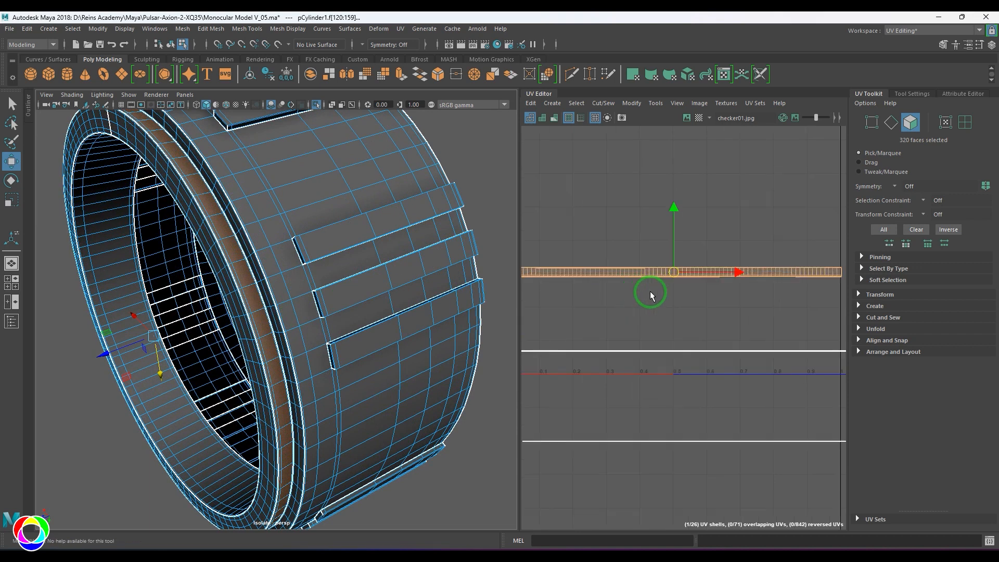
{"action": "scroll", "coordinate": [651, 293], "scroll_direction": "down", "scroll_amount": 3}
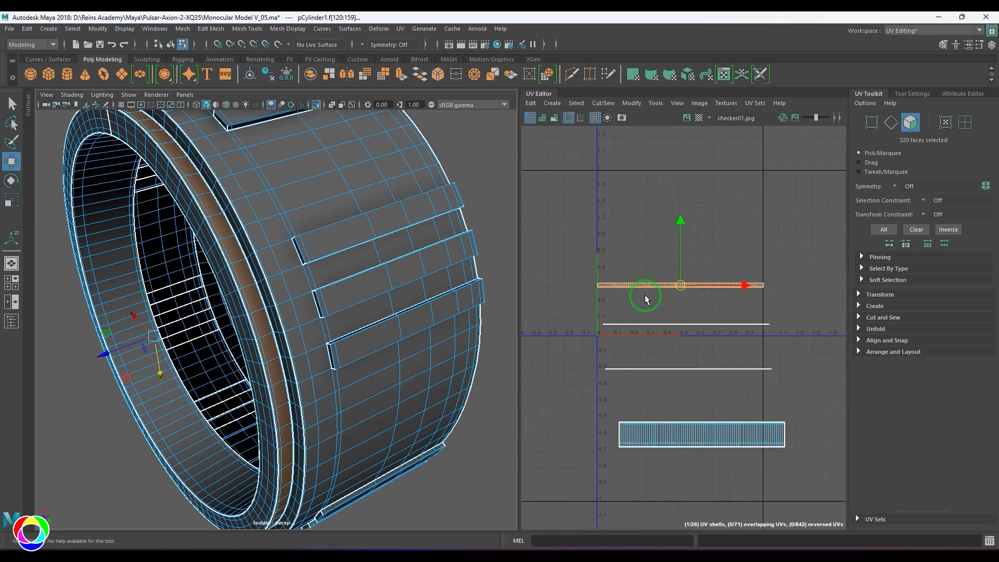
Show the checker texture, select all UVs of the outer band's strip shell and scale them until the checker size suits the ring body.
{"action": "key", "text": "6"}
{"action": "scroll", "coordinate": [353, 305], "scroll_direction": "up", "scroll_amount": 3}
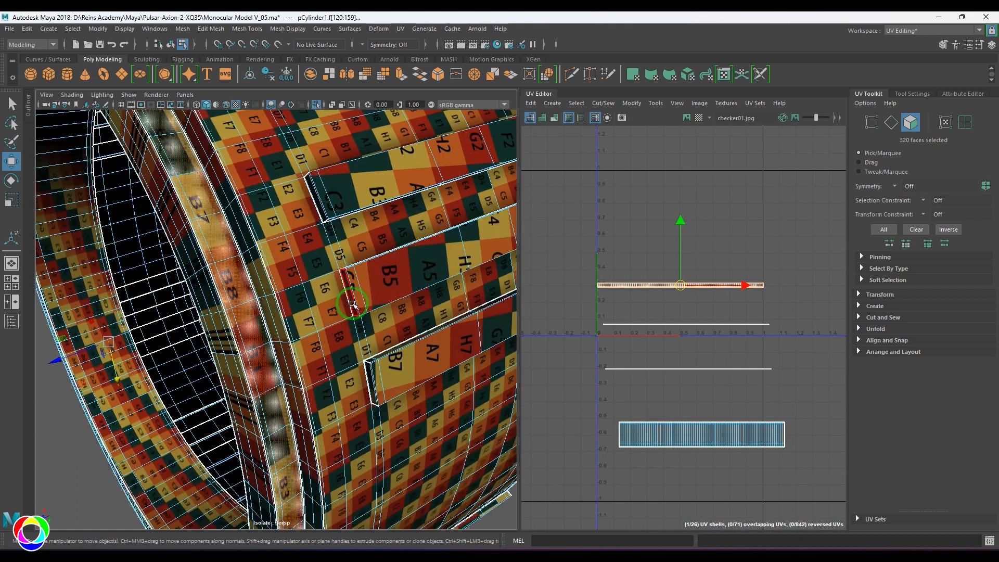
{"action": "right_click_drag", "start_coordinate": [671, 291], "coordinate": [697, 291]}
{"action": "left_click_drag", "start_coordinate": [565, 243], "coordinate": [801, 303]}
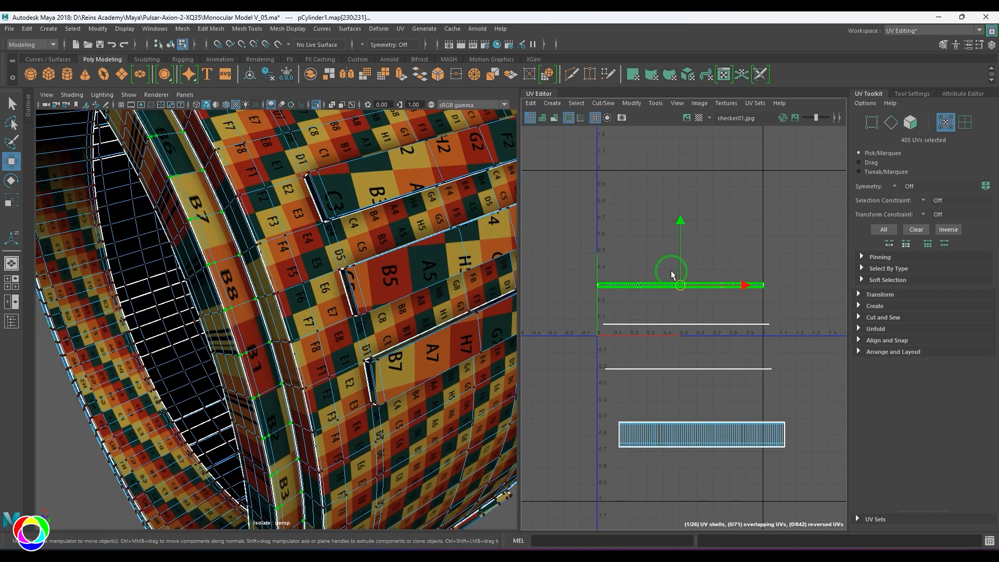
{"action": "scroll", "coordinate": [672, 274], "scroll_direction": "up", "scroll_amount": 3}
{"action": "mouse_move", "coordinate": [686, 240]}
{"action": "left_mouse_down"}
{"action": "mouse_move", "coordinate": [691, 188]}
{"action": "mouse_move", "coordinate": [692, 272]}
{"action": "mouse_move", "coordinate": [692, 255]}
{"action": "left_mouse_up"}
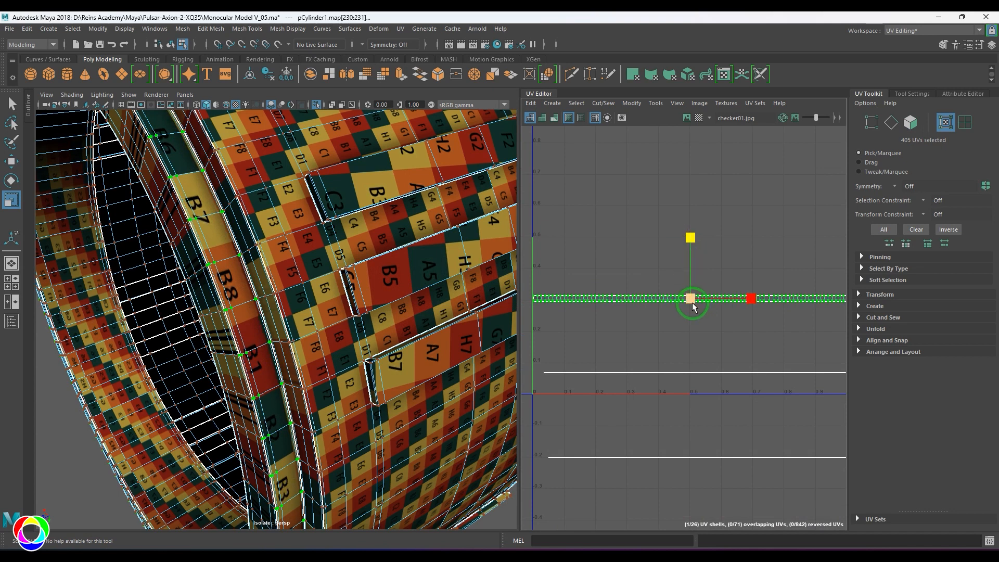
{"action": "left_click_drag", "start_coordinate": [693, 305], "coordinate": [733, 297]}
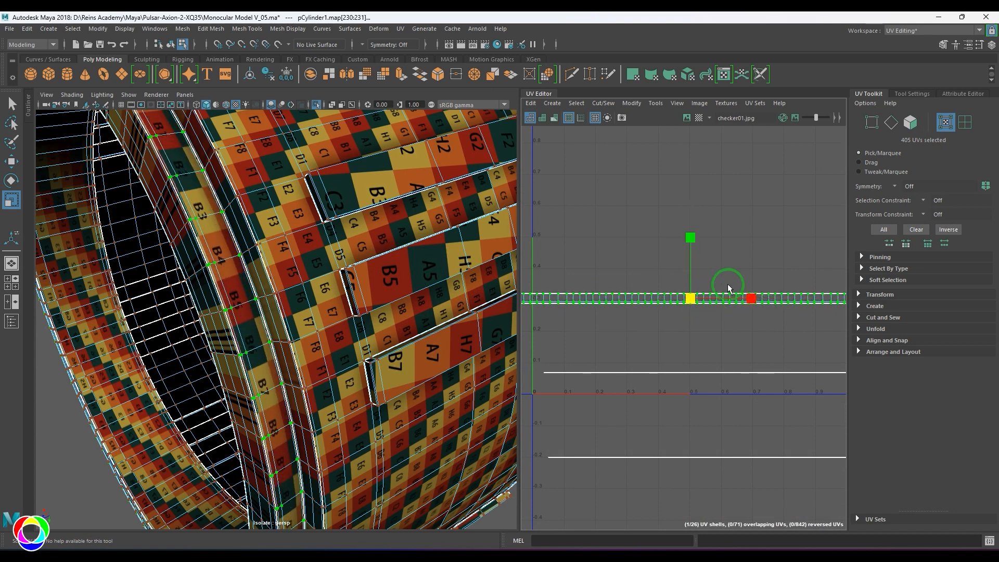
{"action": "left_click_drag", "start_coordinate": [690, 244], "coordinate": [692, 266]}
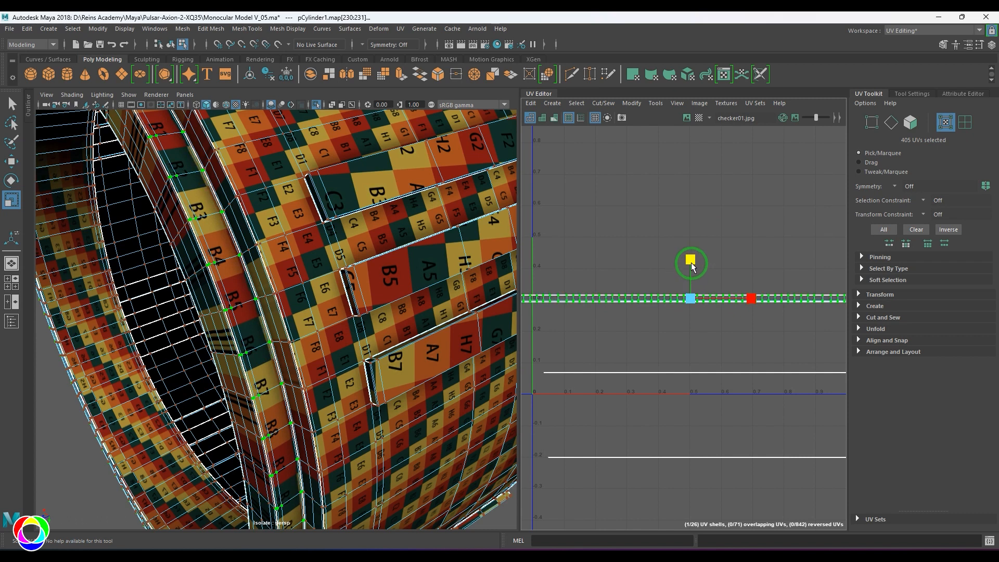
{"action": "scroll", "coordinate": [711, 284], "scroll_direction": "down", "scroll_amount": 5}
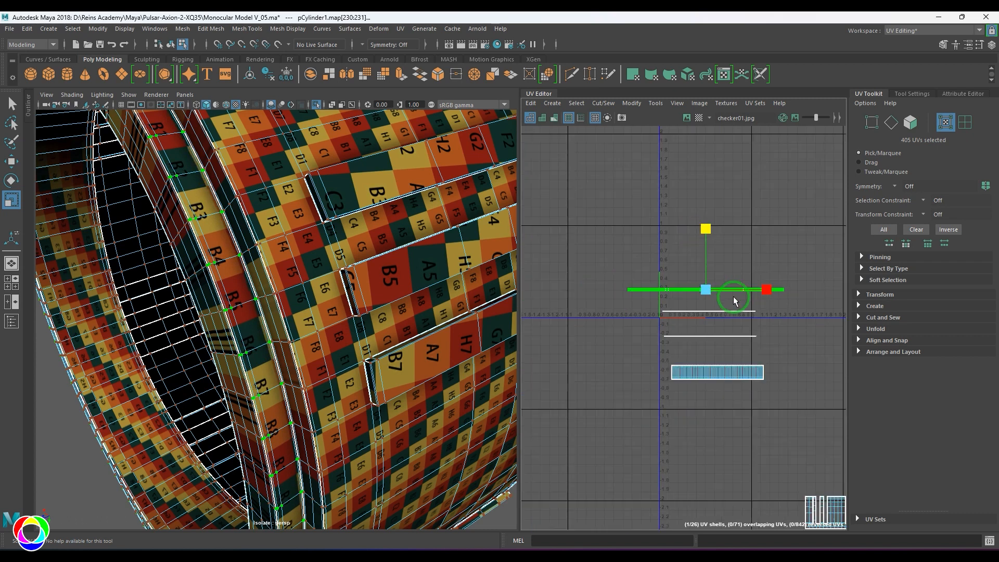
Select the faces of the thin strip shell just below the scaled band and move it above the other shells.
{"action": "key", "text": "ctrl+F11"}
{"action": "left_click_drag", "start_coordinate": [808, 320], "coordinate": [810, 321]}
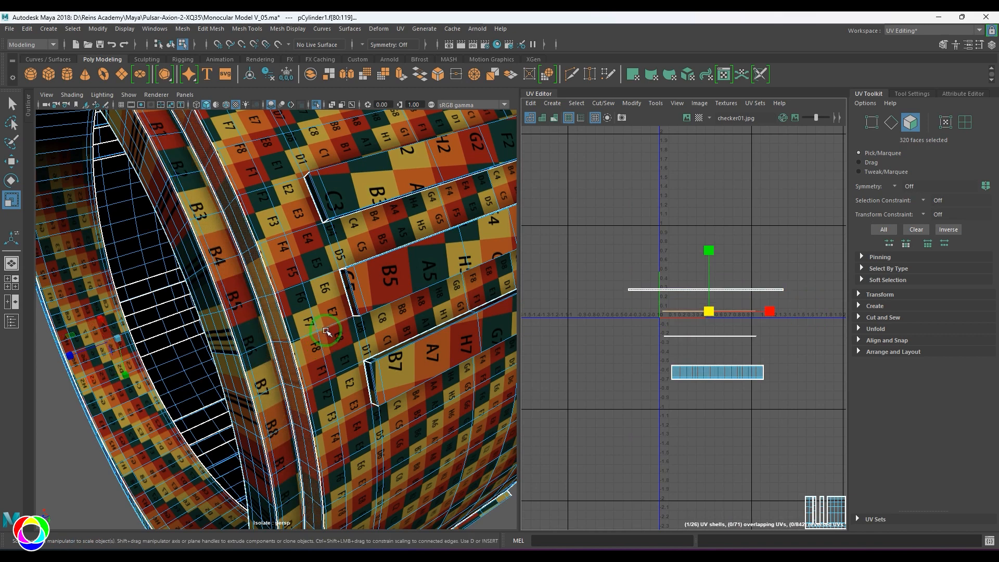
{"action": "scroll", "coordinate": [345, 318], "scroll_direction": "down", "scroll_amount": 5}
{"action": "left_click_drag", "start_coordinate": [302, 322], "coordinate": [333, 290], "text": "alt"}
{"action": "middle_click_drag", "start_coordinate": [665, 318], "coordinate": [642, 342], "text": "alt"}
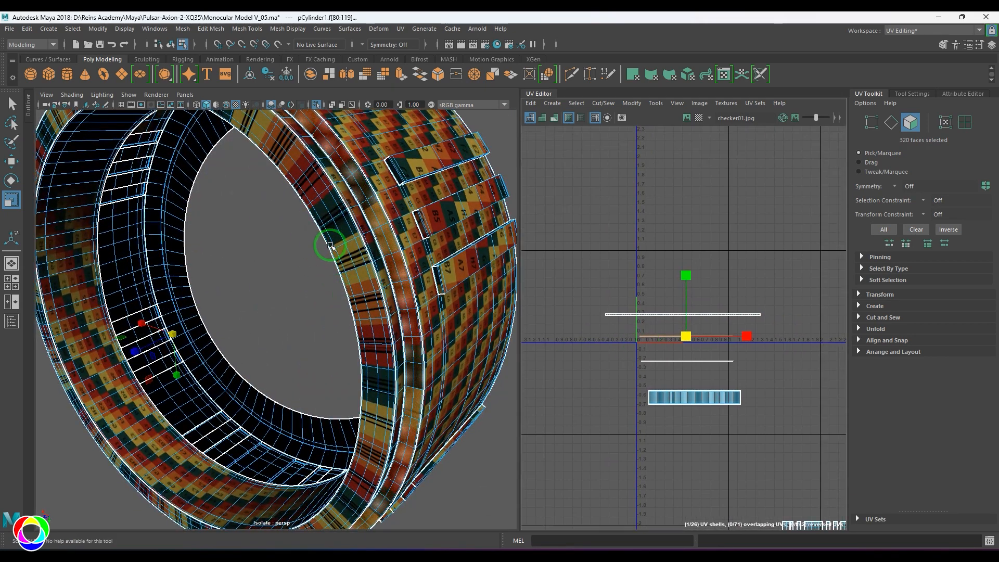
{"action": "left_click_drag", "start_coordinate": [331, 245], "coordinate": [322, 256], "text": "alt"}
{"action": "key", "text": "w"}
{"action": "left_click_drag", "start_coordinate": [686, 332], "coordinate": [694, 219]}
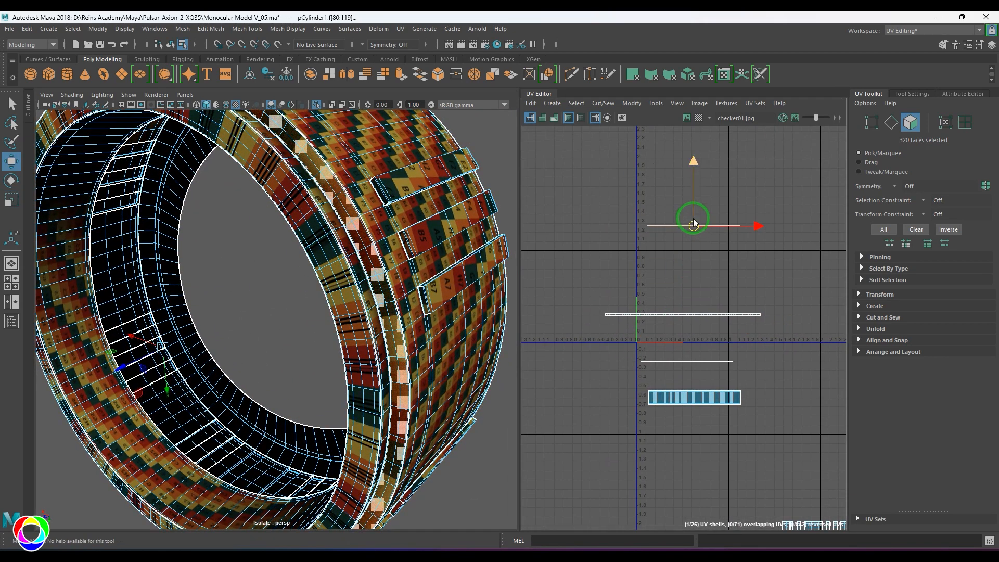
Select all UVs of the moved thin strip shell and unfold it into its true shape.
{"action": "right_click", "coordinate": [693, 219]}
{"action": "right_click_drag", "start_coordinate": [794, 217], "coordinate": [795, 218]}
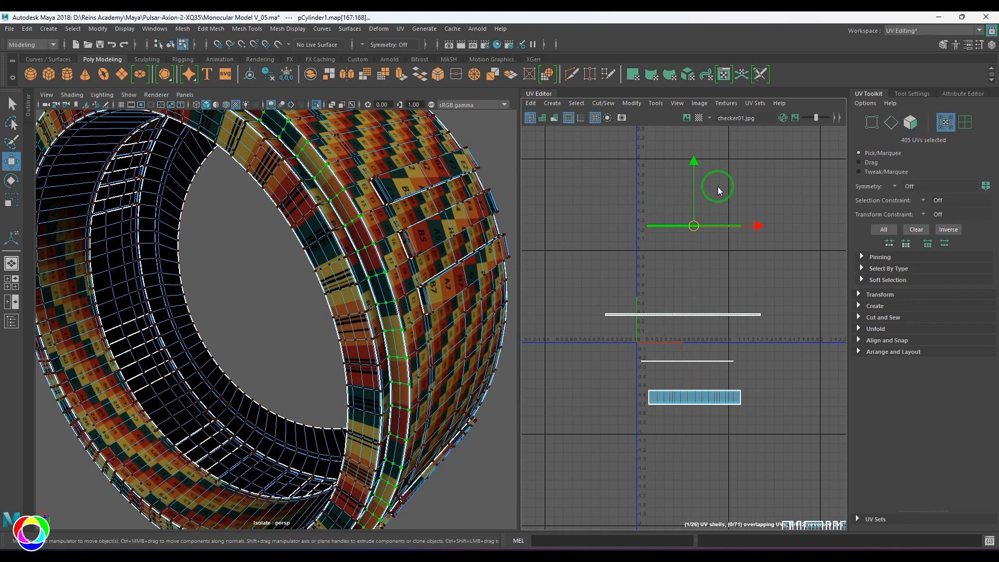
{"action": "right_click_drag", "start_coordinate": [718, 186], "coordinate": [644, 194], "text": "shift"}
{"action": "scroll", "coordinate": [713, 253], "scroll_direction": "up", "scroll_amount": 5}
{"action": "scroll", "coordinate": [716, 247], "scroll_direction": "up", "scroll_amount": 2}
{"action": "middle_click_drag", "start_coordinate": [689, 183], "coordinate": [741, 313], "text": "alt"}
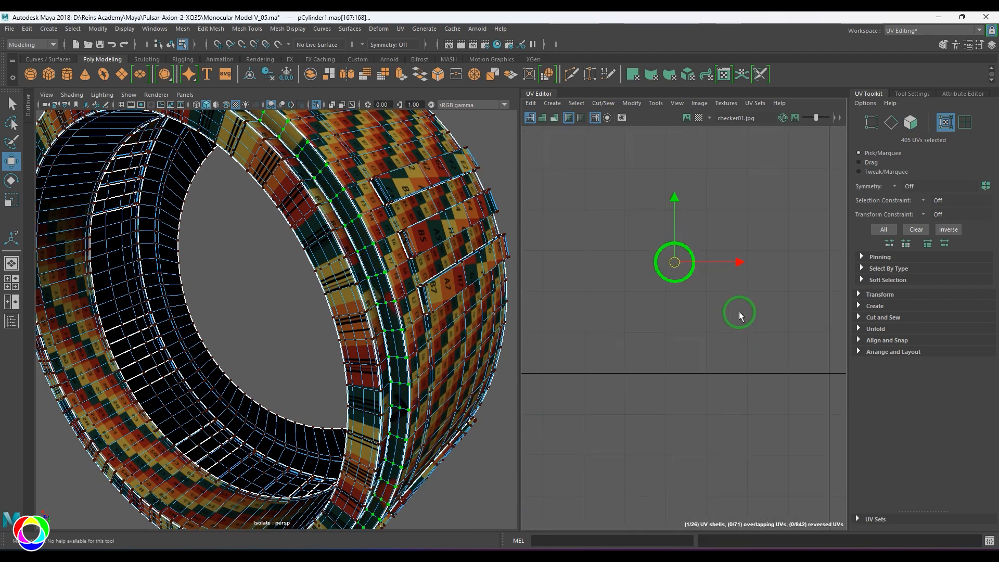
{"action": "scroll", "coordinate": [740, 313], "scroll_direction": "up", "scroll_amount": 4}
{"action": "middle_click_drag", "start_coordinate": [643, 186], "coordinate": [718, 320], "text": "alt"}
{"action": "scroll", "coordinate": [718, 328], "scroll_direction": "up", "scroll_amount": 4}
{"action": "scroll", "coordinate": [729, 382], "scroll_direction": "down", "scroll_amount": 10}
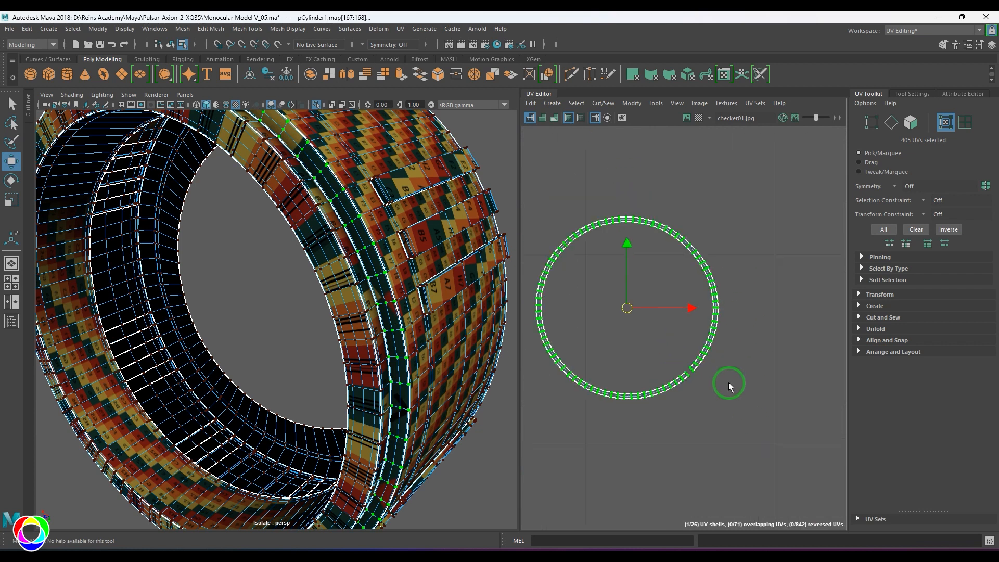
Select the UVs of the remaining thin strip above the wide shell, unfold it and inspect the checker on the ring.
{"action": "middle_click_drag", "start_coordinate": [720, 423], "coordinate": [718, 198], "text": "alt"}
{"action": "scroll", "coordinate": [717, 197], "scroll_direction": "down", "scroll_amount": 4}
{"action": "middle_click_drag", "start_coordinate": [710, 397], "coordinate": [699, 252], "text": "alt"}
{"action": "right_click_drag", "start_coordinate": [691, 249], "coordinate": [786, 251]}
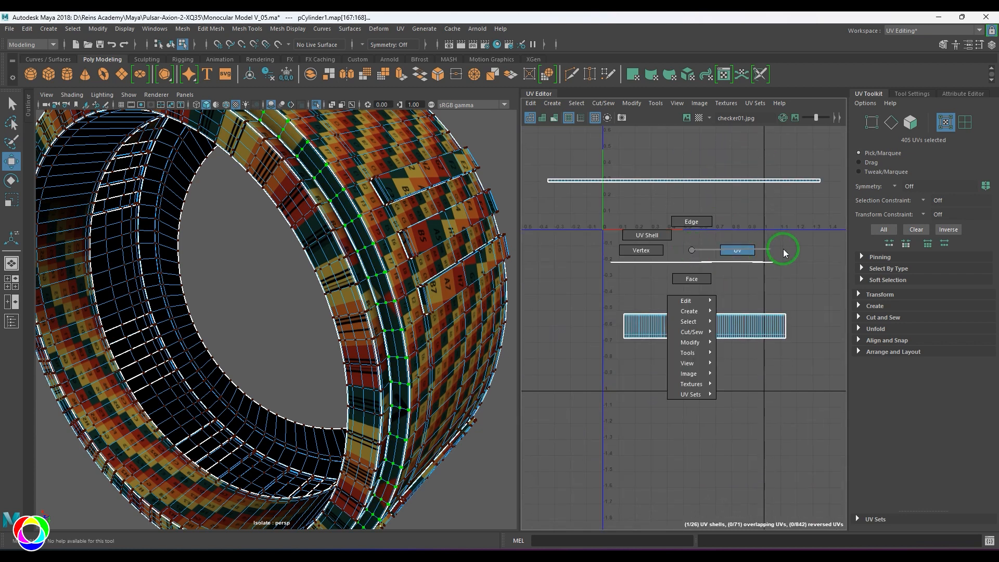
{"action": "left_click_drag", "start_coordinate": [585, 239], "coordinate": [848, 282]}
{"action": "right_click", "coordinate": [745, 199], "text": "shift"}
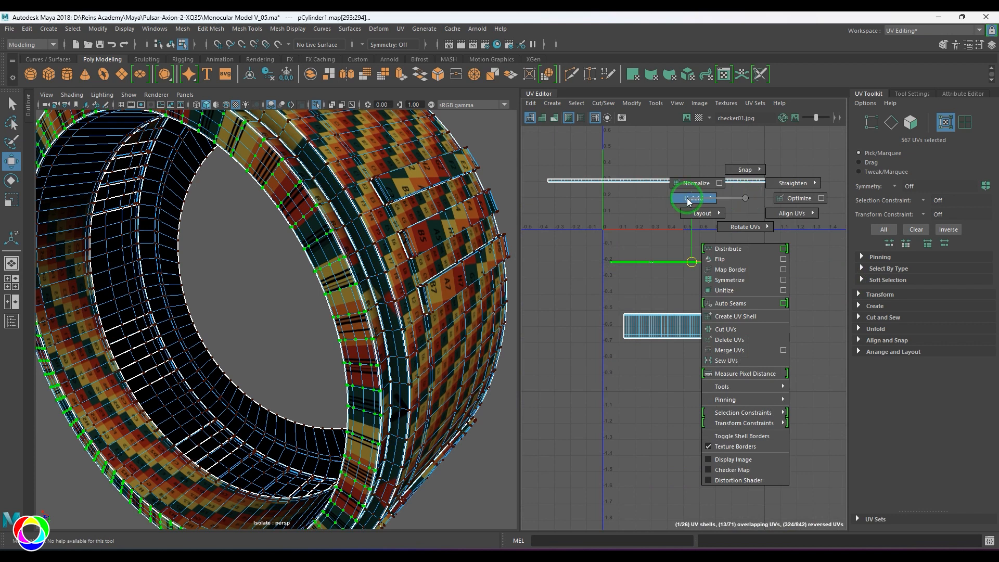
{"action": "right_click_drag", "start_coordinate": [688, 198], "coordinate": [619, 199], "text": "shift"}
{"action": "left_click", "coordinate": [677, 280]}
{"action": "scroll", "coordinate": [705, 259], "scroll_direction": "up", "scroll_amount": 10}
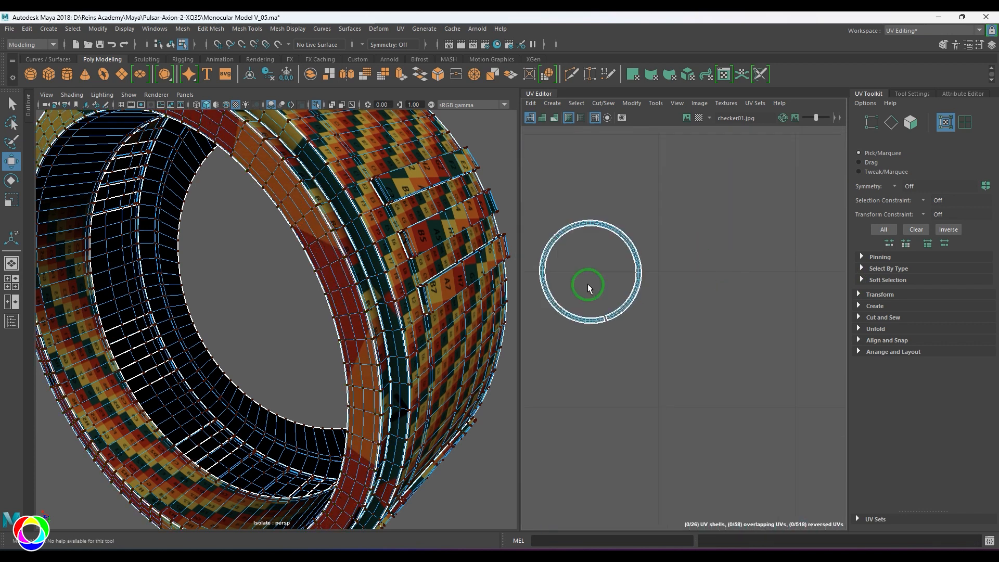
{"action": "left_click_drag", "start_coordinate": [334, 283], "coordinate": [374, 208], "text": "alt"}
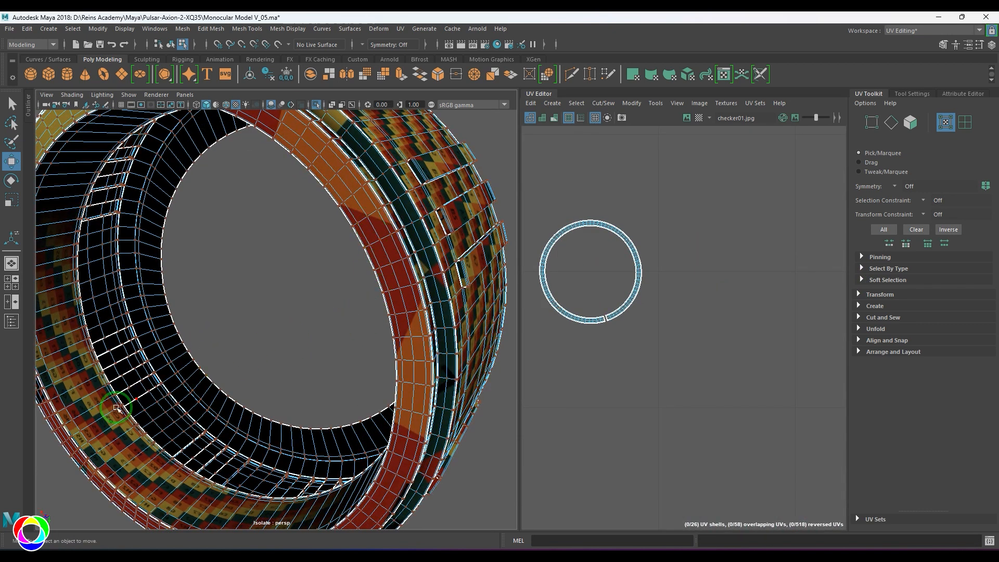
Locate the inner wall's wide UV shell from one of its faces, select its upper rows of UVs and unfold them.
{"action": "right_click_drag", "start_coordinate": [79, 384], "coordinate": [98, 414]}
{"action": "left_click", "coordinate": [89, 402]}
{"action": "scroll", "coordinate": [700, 351], "scroll_direction": "down", "scroll_amount": 10}
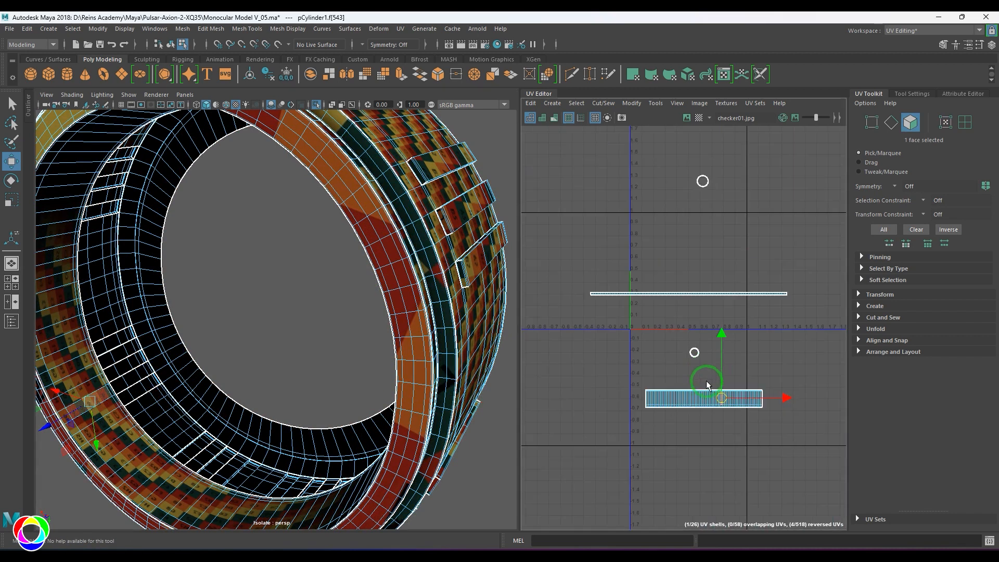
{"action": "scroll", "coordinate": [707, 383], "scroll_direction": "up", "scroll_amount": 10}
{"action": "right_click_drag", "start_coordinate": [645, 300], "coordinate": [625, 304], "text": "alt"}
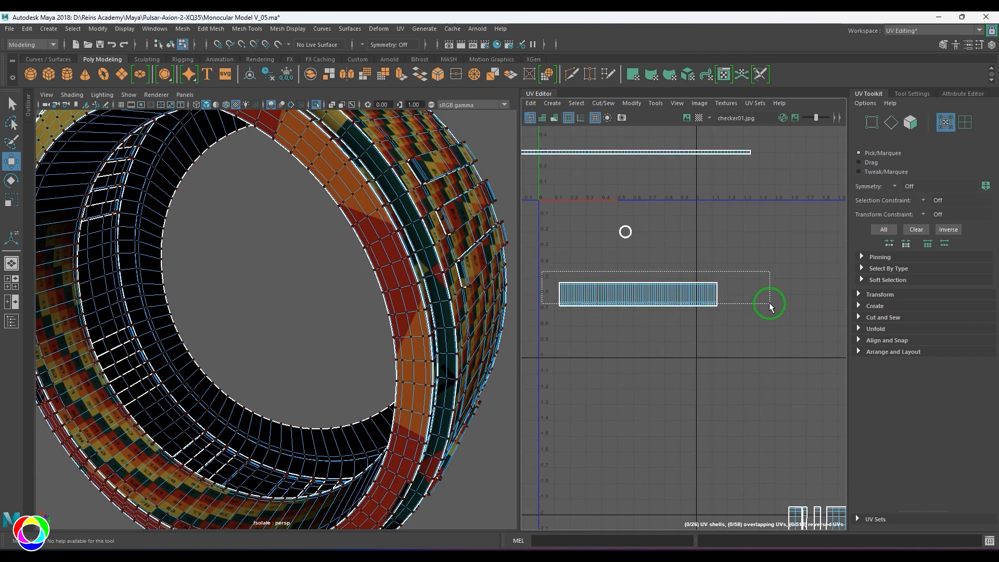
{"action": "left_click_drag", "start_coordinate": [770, 308], "coordinate": [770, 306]}
{"action": "right_click_drag", "start_coordinate": [637, 265], "coordinate": [629, 289], "text": "shift"}
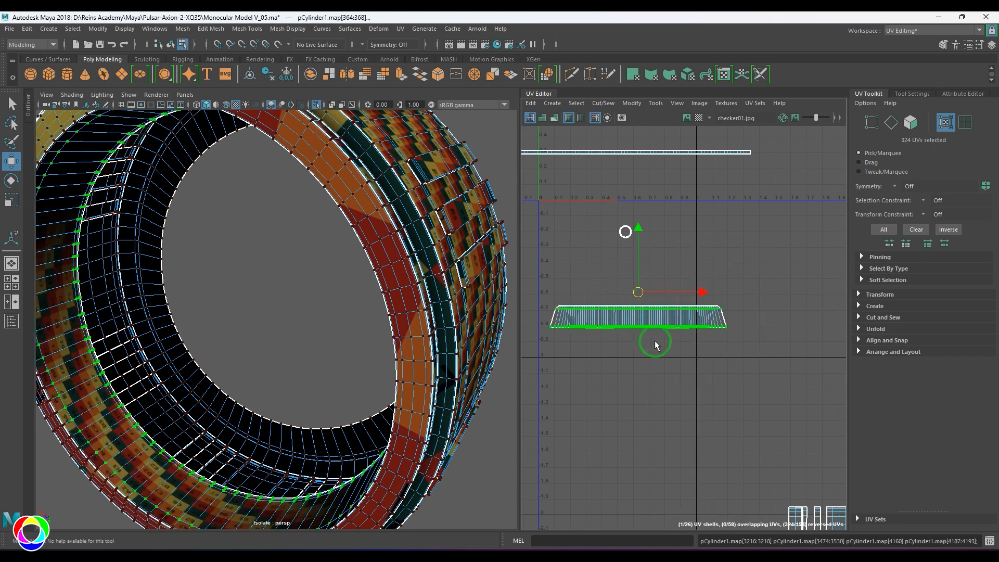
{"action": "scroll", "coordinate": [655, 342], "scroll_direction": "up", "scroll_amount": 4}
{"action": "middle_click_drag", "start_coordinate": [666, 336], "coordinate": [716, 333], "text": "alt"}
{"action": "scroll", "coordinate": [716, 333], "scroll_direction": "down", "scroll_amount": 1}
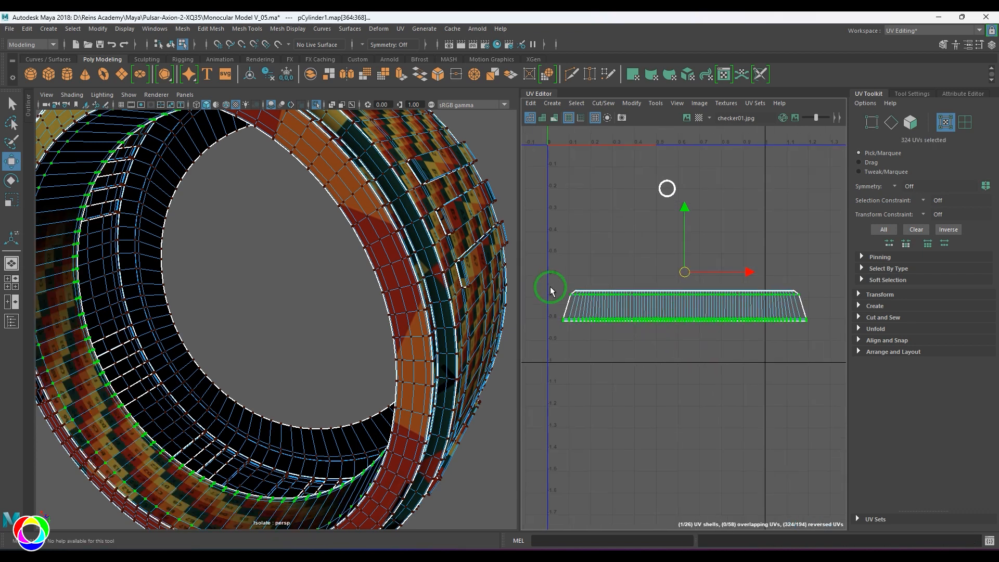
Select all UVs of the inner wall's wide shell, unfold it and rotate the shell to lie roughly horizontal.
{"action": "left_click_drag", "start_coordinate": [847, 304], "coordinate": [846, 300]}
{"action": "left_click_drag", "start_coordinate": [539, 266], "coordinate": [816, 343], "text": "shift"}
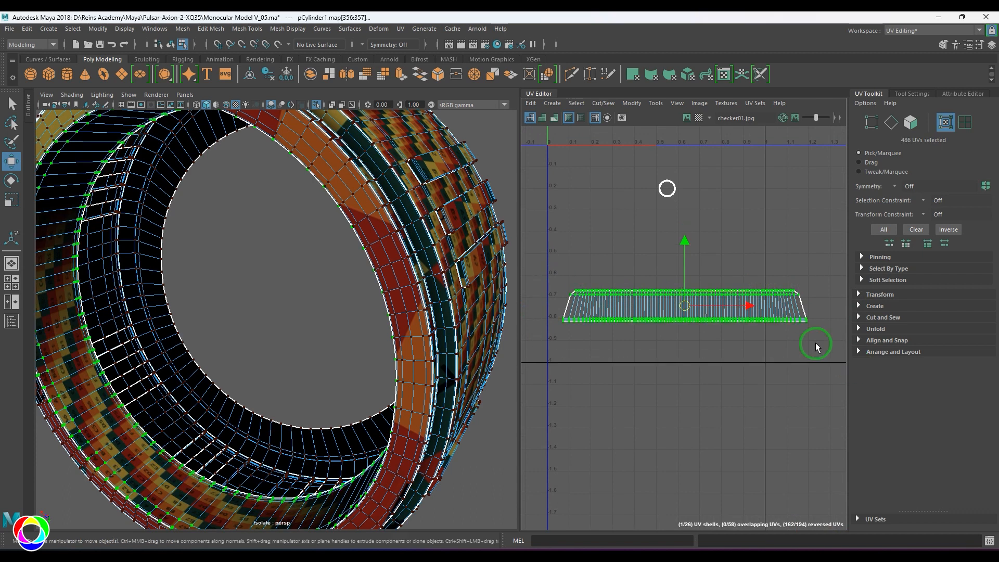
{"action": "right_click_drag", "start_coordinate": [718, 244], "coordinate": [648, 257], "text": "shift"}
{"action": "scroll", "coordinate": [715, 319], "scroll_direction": "down", "scroll_amount": 3}
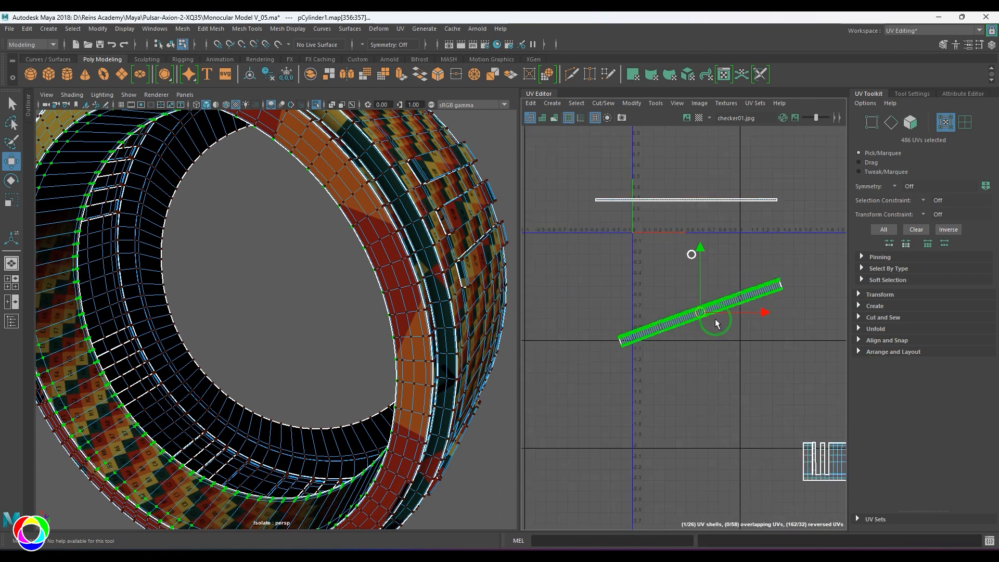
{"action": "key", "text": "e"}
{"action": "left_click_drag", "start_coordinate": [742, 277], "coordinate": [753, 284]}
Return to object mode and examine the checker pattern across the ring's ribs, bands and inner wall.
{"action": "right_click_drag", "start_coordinate": [463, 283], "coordinate": [477, 270]}
{"action": "scroll", "coordinate": [435, 268], "scroll_direction": "down", "scroll_amount": 6}
{"action": "left_click_drag", "start_coordinate": [435, 267], "coordinate": [403, 309], "text": "alt"}
{"action": "left_click", "coordinate": [430, 104]}
{"action": "left_click", "coordinate": [433, 198]}
{"action": "scroll", "coordinate": [375, 325], "scroll_direction": "up", "scroll_amount": 3}
{"action": "scroll", "coordinate": [374, 324], "scroll_direction": "up", "scroll_amount": 2}
{"action": "left_click", "coordinate": [395, 311]}
{"action": "scroll", "coordinate": [726, 328], "scroll_direction": "down", "scroll_amount": 7}
{"action": "middle_click_drag", "start_coordinate": [733, 333], "coordinate": [634, 312], "text": "alt"}
{"action": "scroll", "coordinate": [678, 344], "scroll_direction": "up", "scroll_amount": 3}
{"action": "middle_click_drag", "start_coordinate": [678, 345], "coordinate": [716, 347], "text": "alt"}
{"action": "scroll", "coordinate": [687, 377], "scroll_direction": "up", "scroll_amount": 4}
{"action": "left_click_drag", "start_coordinate": [327, 268], "coordinate": [281, 313], "text": "alt"}
{"action": "scroll", "coordinate": [372, 323], "scroll_direction": "up", "scroll_amount": 6}
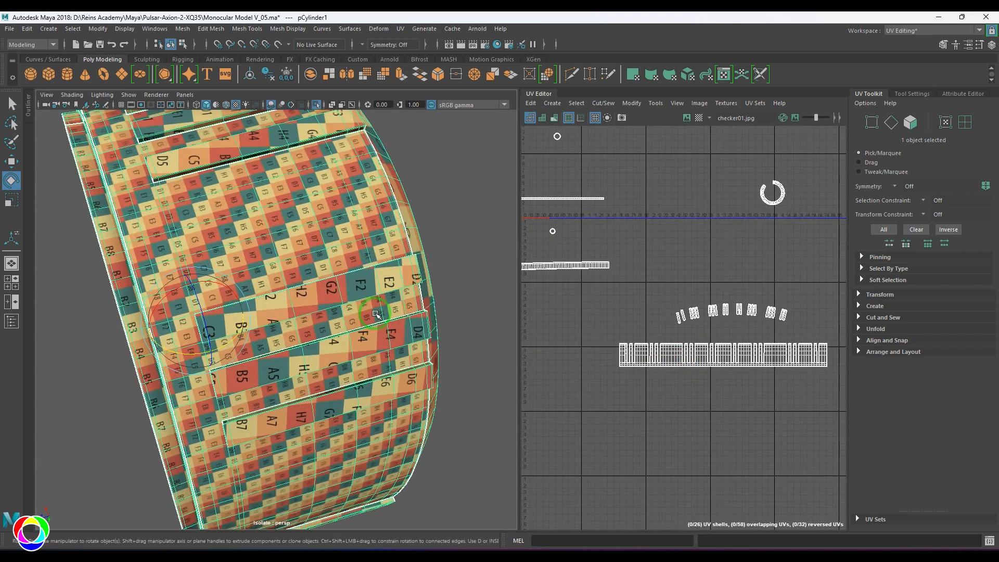
{"action": "left_click_drag", "start_coordinate": [324, 271], "coordinate": [348, 301], "text": "alt"}
{"action": "scroll", "coordinate": [333, 276], "scroll_direction": "up", "scroll_amount": 2}
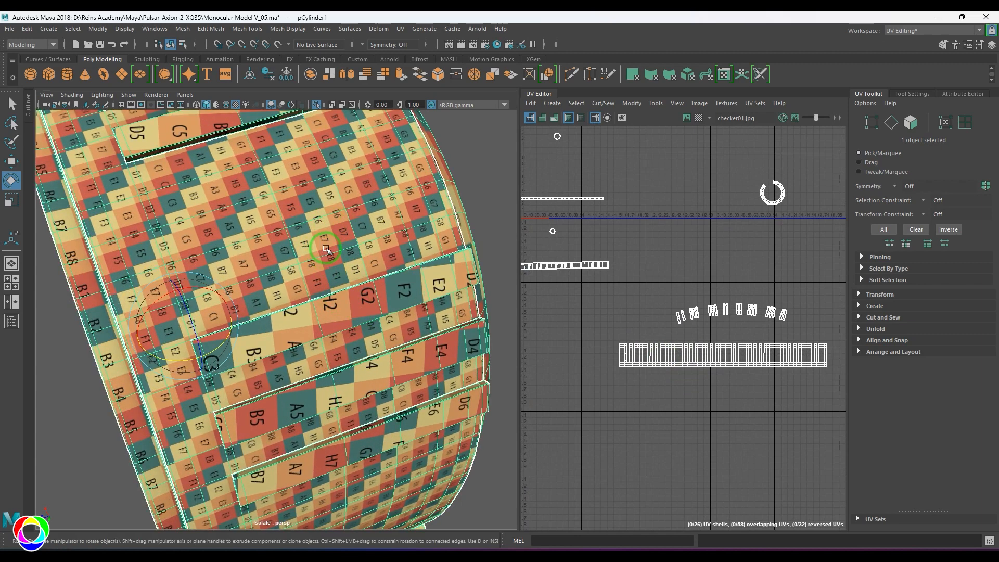
{"action": "scroll", "coordinate": [367, 265], "scroll_direction": "down", "scroll_amount": 5}
{"action": "left_click_drag", "start_coordinate": [323, 268], "coordinate": [242, 239], "text": "alt"}
{"action": "scroll", "coordinate": [598, 237], "scroll_direction": "up", "scroll_amount": 2}
Select the inner wall's UV shell and scale it up uniformly so its checker squares match the outer ring's.
{"action": "middle_click_drag", "start_coordinate": [599, 237], "coordinate": [767, 293], "text": "alt"}
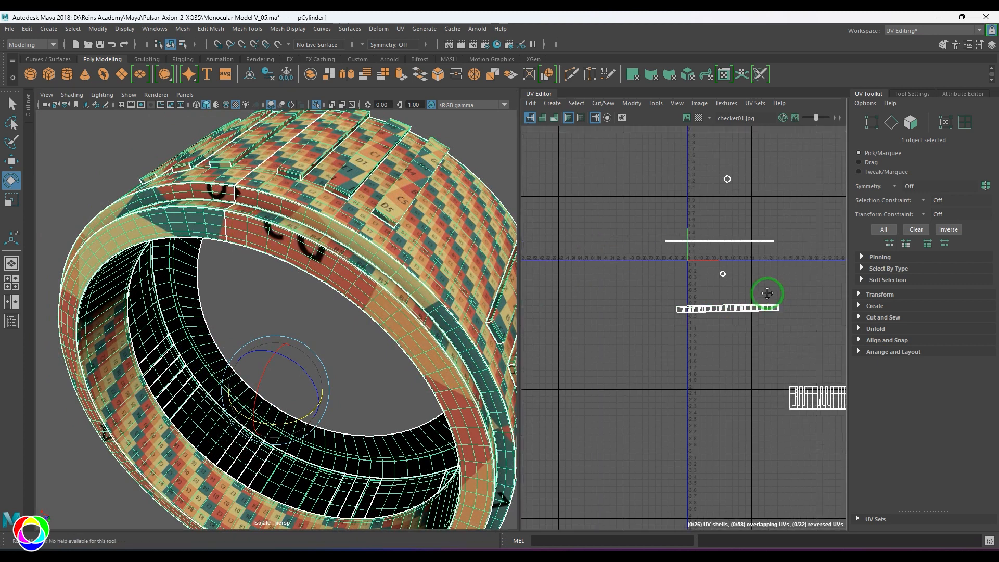
{"action": "double_click", "coordinate": [691, 309]}
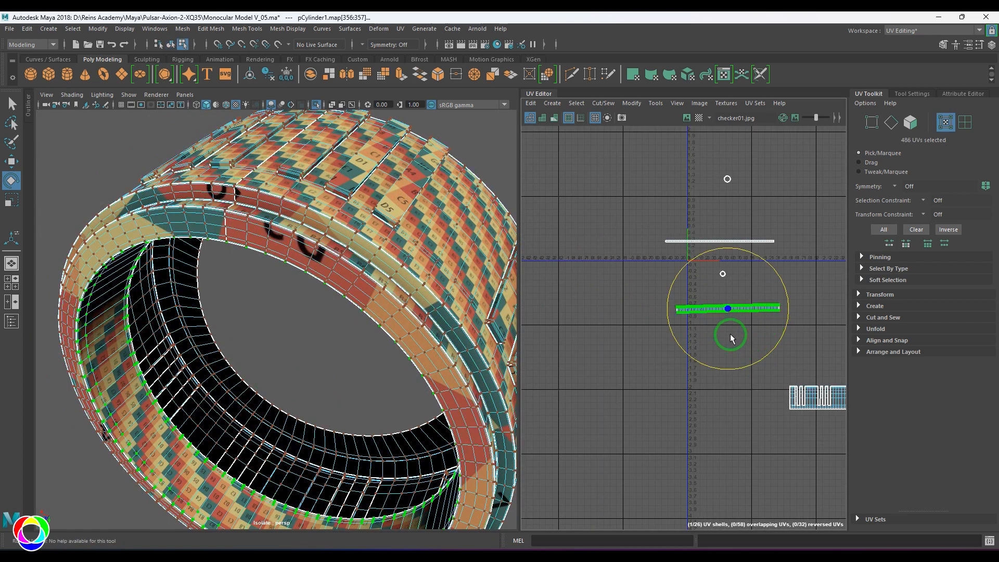
{"action": "key", "text": "r"}
{"action": "left_click_drag", "start_coordinate": [728, 311], "coordinate": [776, 326]}
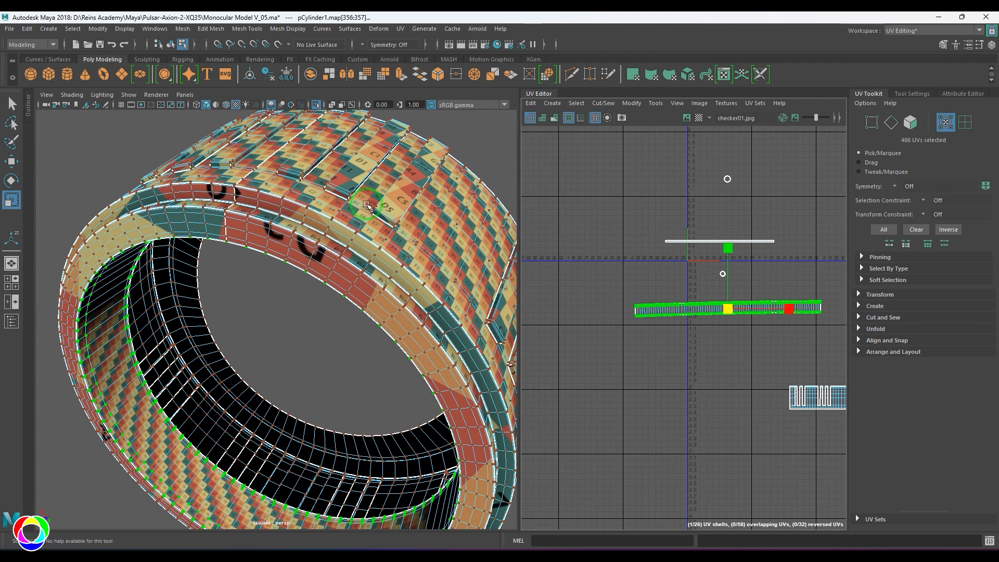
Leave component mode on the ring and end its isolation so the whole monocular model is displayed.
{"action": "scroll", "coordinate": [175, 215], "scroll_direction": "down", "scroll_amount": 5}
{"action": "left_click_drag", "start_coordinate": [333, 291], "coordinate": [312, 284], "text": "alt"}
{"action": "key", "text": "F8"}
{"action": "left_click", "coordinate": [400, 248]}
{"action": "left_click", "coordinate": [318, 318]}
{"action": "key", "text": "ctrl+1"}
{"action": "scroll", "coordinate": [333, 288], "scroll_direction": "down", "scroll_amount": 5}
Open the Outliner and select polySurface2 in the Monocular_Geo group as the next part to map.
{"action": "left_click", "coordinate": [155, 29]}
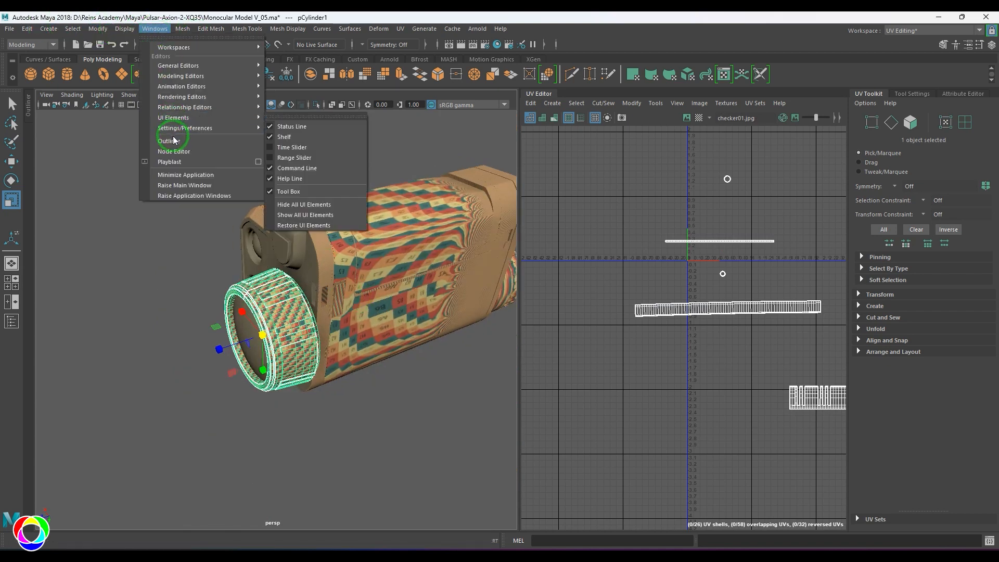
{"action": "left_click", "coordinate": [171, 140]}
{"action": "left_click", "coordinate": [85, 254]}
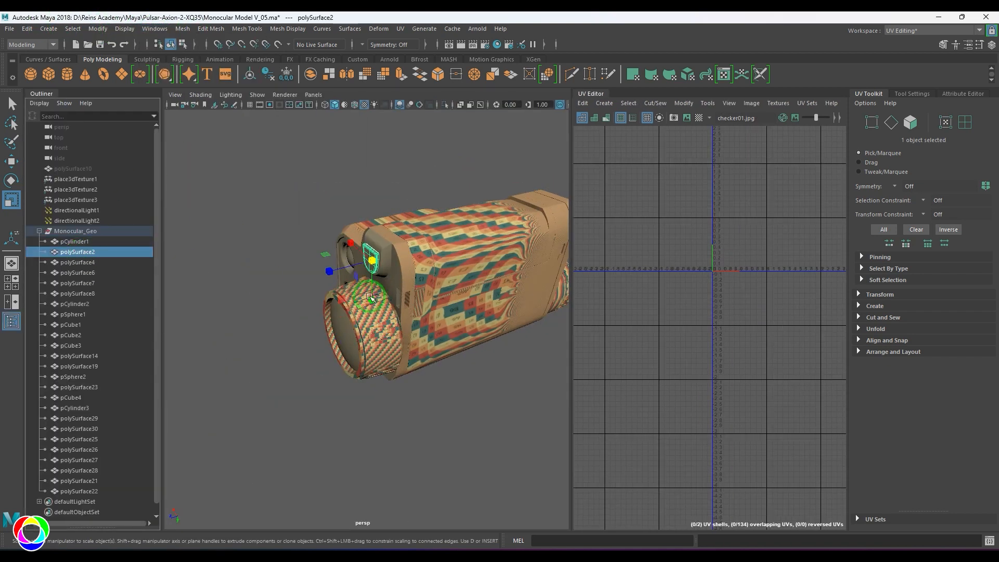
{"action": "mouse_move", "coordinate": [372, 291]}
{"action": "left_mouse_down", "text": "alt"}
{"action": "mouse_move", "coordinate": [419, 318]}
{"action": "mouse_move", "coordinate": [451, 357]}
{"action": "mouse_move", "coordinate": [367, 299]}
{"action": "left_mouse_up", "text": "alt"}
{"action": "scroll", "coordinate": [451, 356], "scroll_direction": "up", "scroll_amount": 5}
{"action": "scroll", "coordinate": [415, 326], "scroll_direction": "up", "scroll_amount": 5}
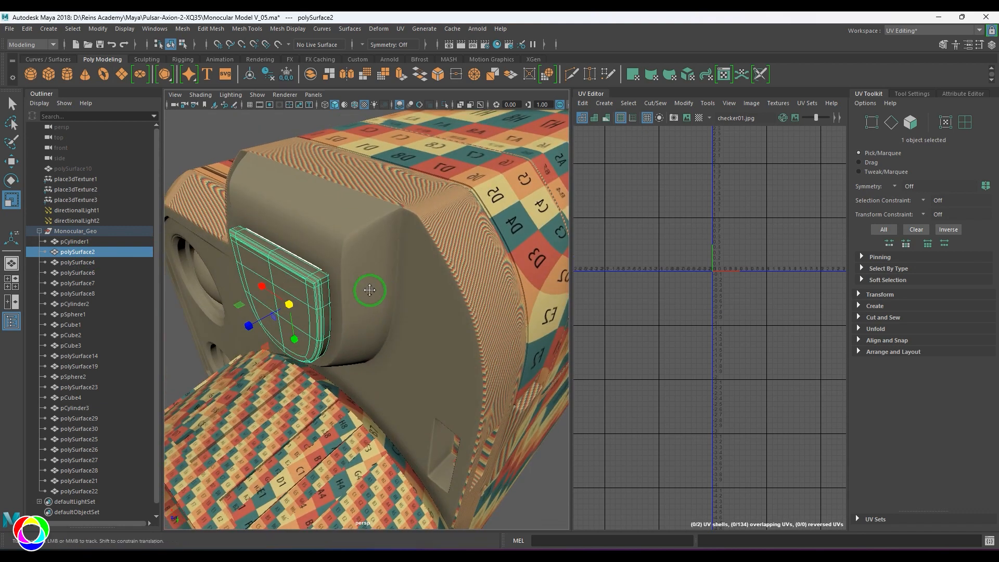
{"action": "scroll", "coordinate": [370, 290], "scroll_direction": "up", "scroll_amount": 3}
{"action": "scroll", "coordinate": [748, 310], "scroll_direction": "down", "scroll_amount": 4}
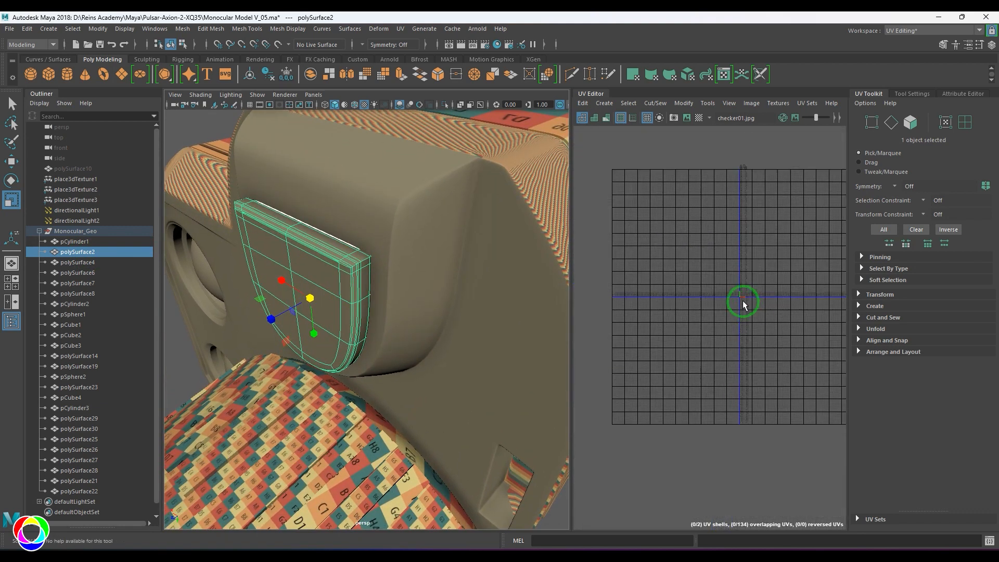
{"action": "scroll", "coordinate": [743, 304], "scroll_direction": "up", "scroll_amount": 5}
{"action": "scroll", "coordinate": [741, 308], "scroll_direction": "up", "scroll_amount": 5}
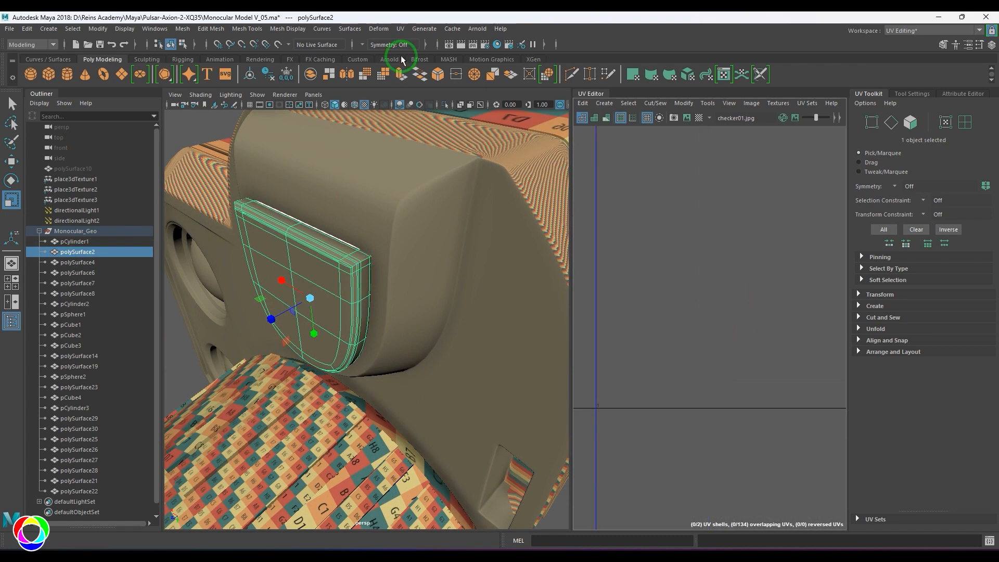
Try to generate UV seams on polySurface2 with Auto Seams and return to object mode.
{"action": "left_click", "coordinate": [400, 29]}
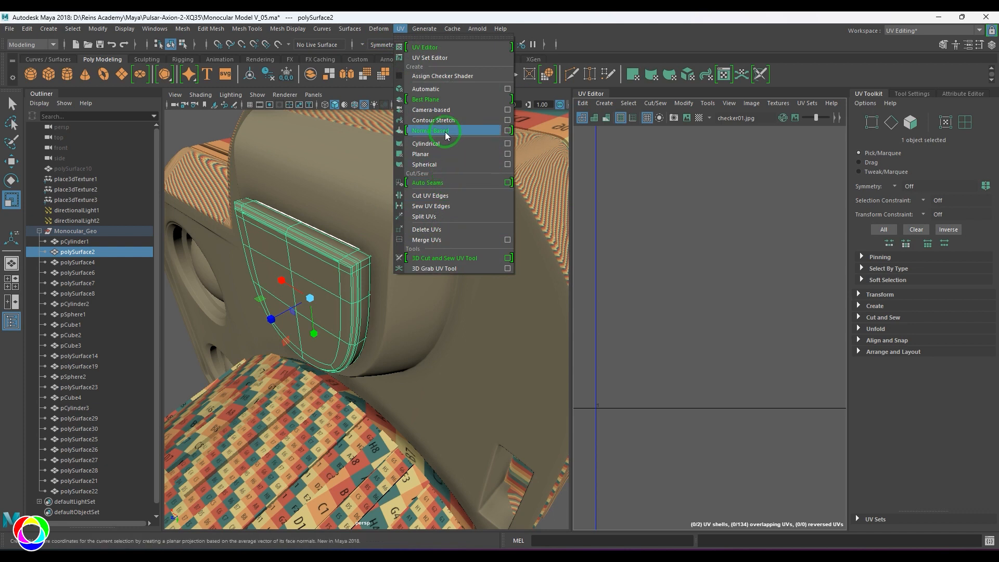
{"action": "left_click", "coordinate": [437, 182]}
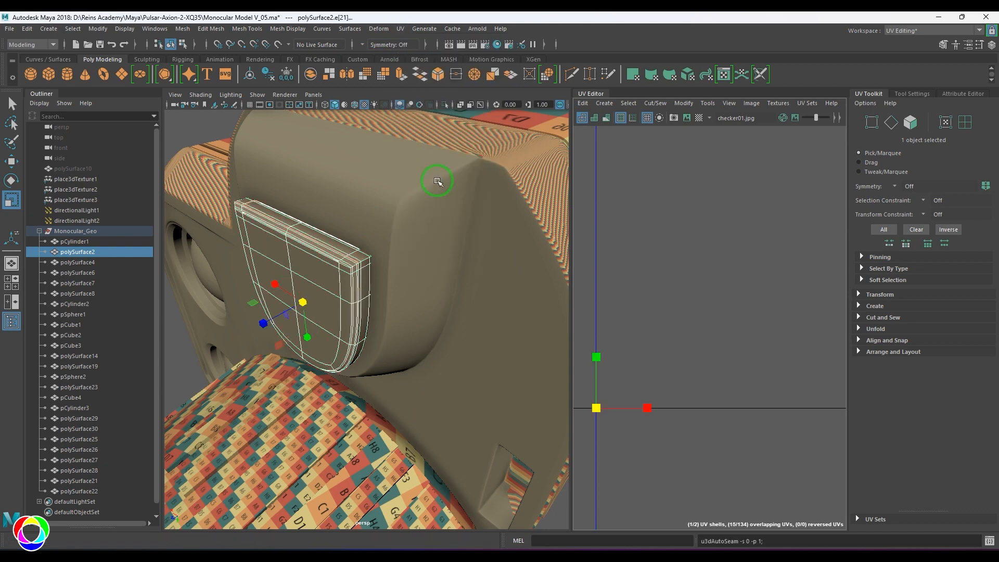
{"action": "middle_click_drag", "start_coordinate": [626, 389], "coordinate": [698, 332], "text": "alt"}
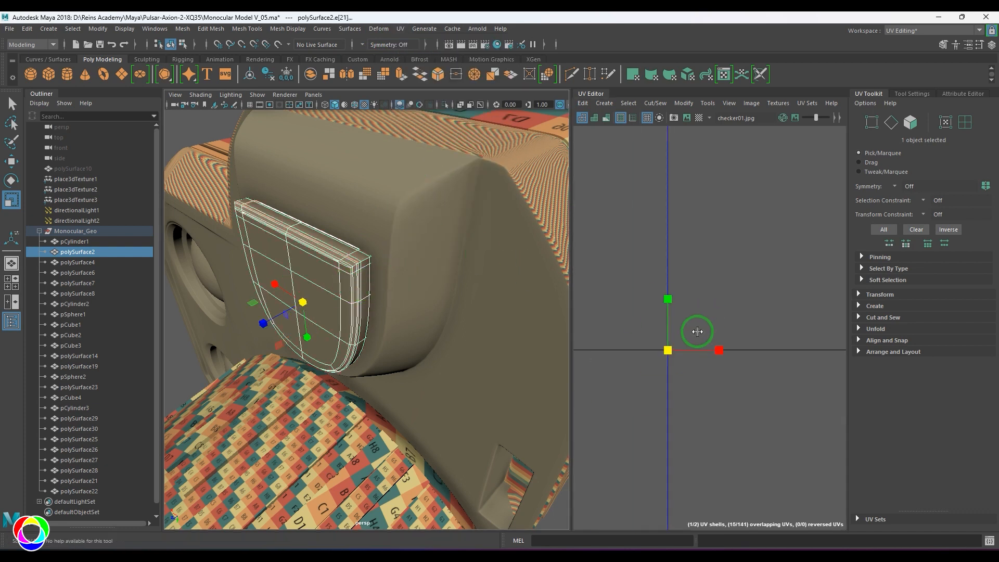
{"action": "key", "text": "F8"}
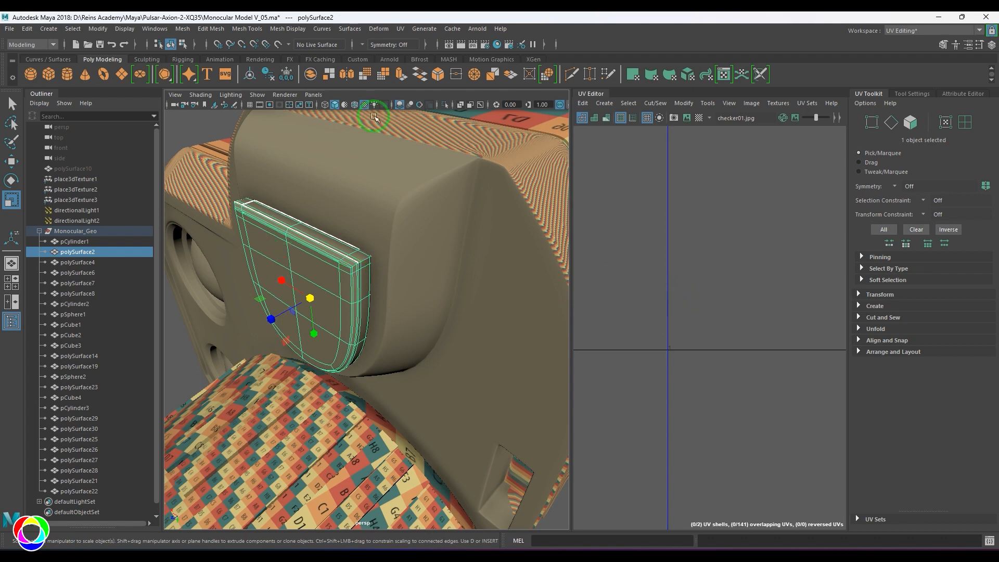
Apply an Automatic UV projection to polySurface2, frame its shells and switch to UV selection.
{"action": "left_click", "coordinate": [401, 28]}
{"action": "left_click", "coordinate": [425, 89]}
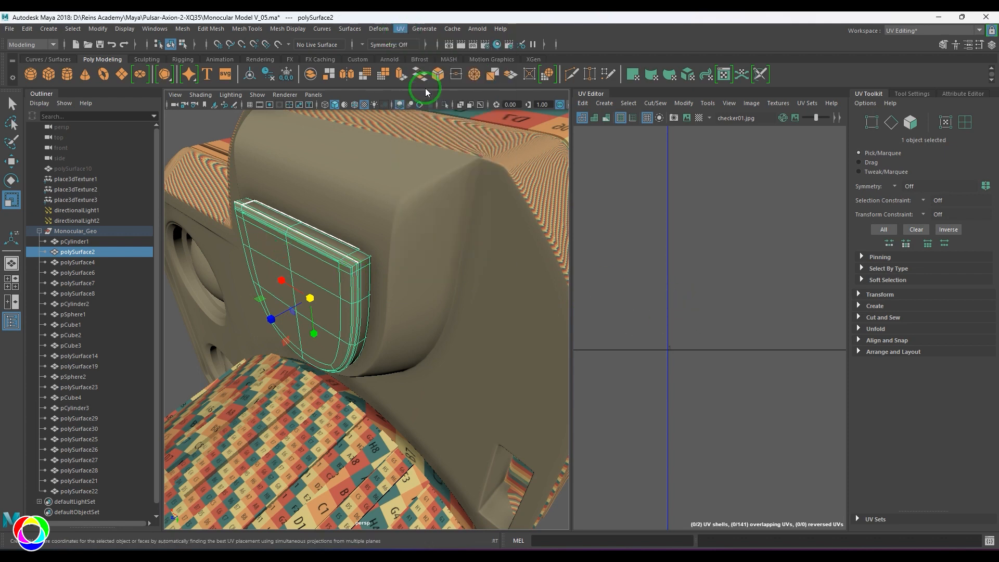
{"action": "left_click", "coordinate": [731, 334]}
{"action": "key", "text": "f"}
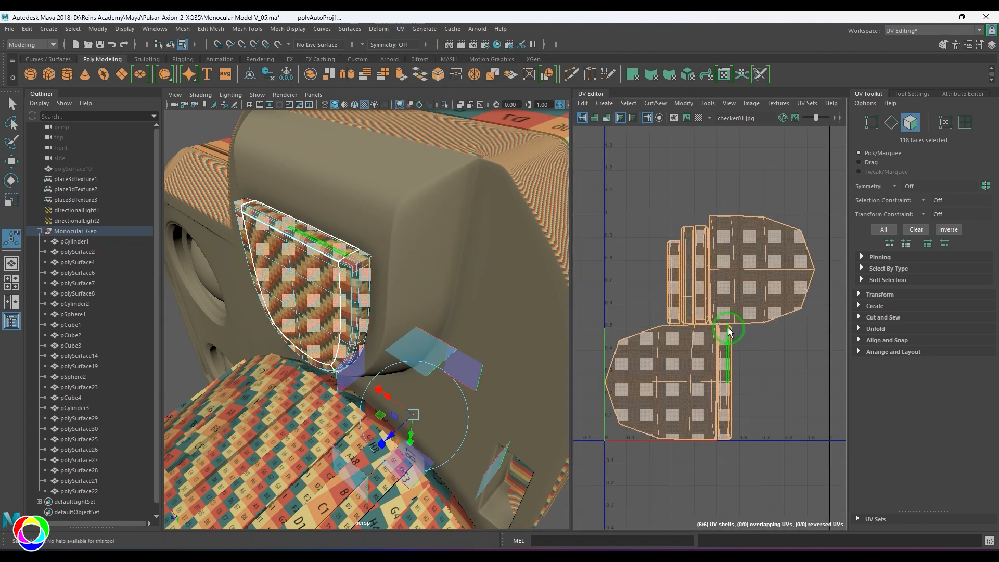
{"action": "right_click_drag", "start_coordinate": [730, 330], "coordinate": [658, 311]}
{"action": "left_click", "coordinate": [659, 326]}
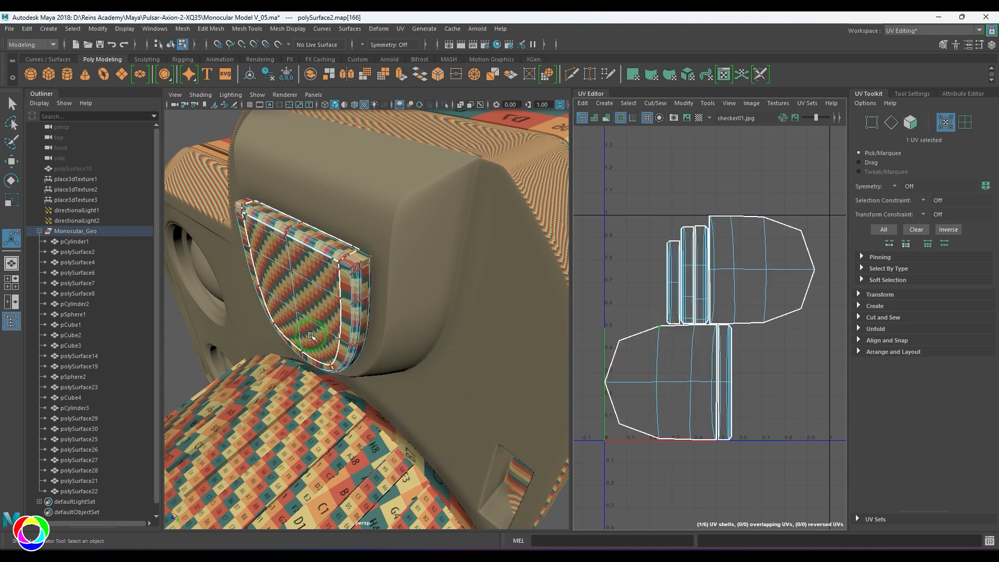
Return polySurface2 to object mode and isolate it in the viewport.
{"action": "left_click_drag", "start_coordinate": [311, 336], "coordinate": [344, 311], "text": "alt"}
{"action": "right_click_drag", "start_coordinate": [344, 311], "coordinate": [375, 279]}
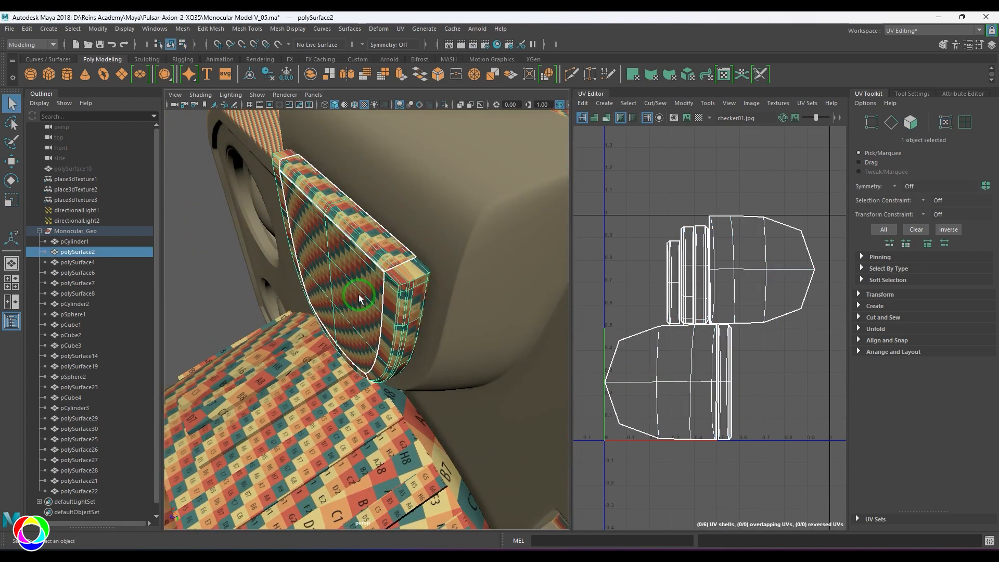
{"action": "key", "text": "ctrl+1"}
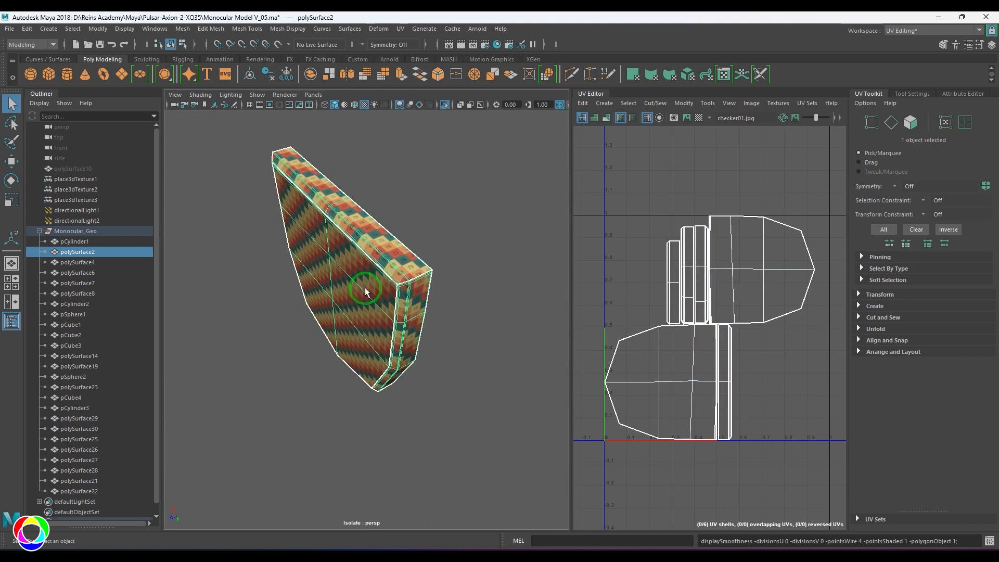
Examine the checker pattern on the isolated plate's front face, corner and thin rim.
{"action": "left_click", "coordinate": [426, 310]}
{"action": "left_click_drag", "start_coordinate": [425, 309], "coordinate": [364, 321], "text": "alt"}
{"action": "left_click", "coordinate": [397, 342]}
{"action": "key", "text": "1"}
{"action": "right_click_drag", "start_coordinate": [364, 320], "coordinate": [421, 335], "text": "alt"}
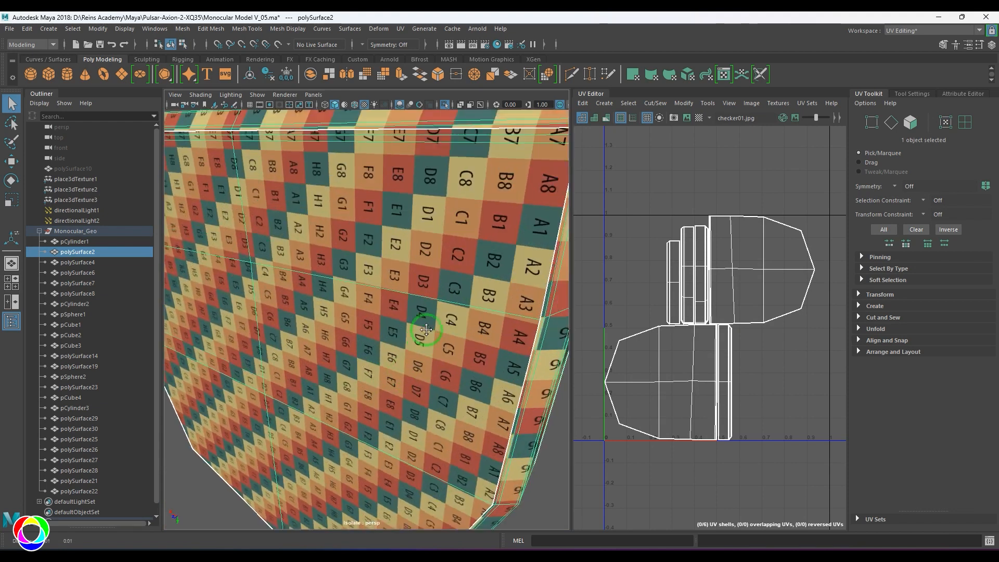
{"action": "middle_click_drag", "start_coordinate": [420, 334], "coordinate": [408, 354], "text": "alt"}
{"action": "right_click_drag", "start_coordinate": [407, 353], "coordinate": [406, 344], "text": "alt"}
{"action": "mouse_move", "coordinate": [406, 344]}
{"action": "left_mouse_down", "text": "alt"}
{"action": "mouse_move", "coordinate": [442, 338]}
{"action": "mouse_move", "coordinate": [427, 292]}
{"action": "mouse_move", "coordinate": [393, 294]}
{"action": "mouse_move", "coordinate": [394, 350]}
{"action": "left_mouse_up", "text": "alt"}
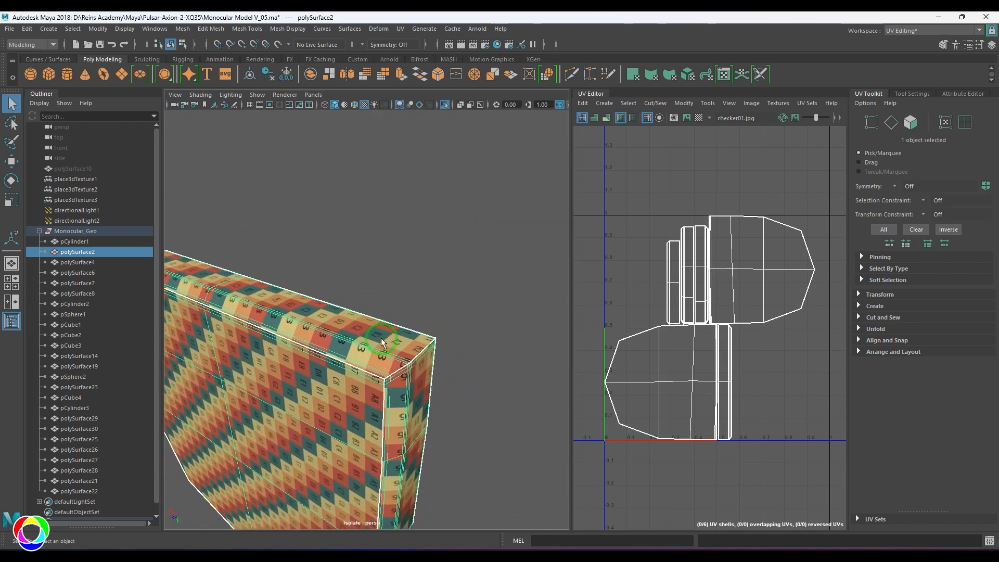
{"action": "middle_click_drag", "start_coordinate": [394, 349], "coordinate": [385, 307], "text": "alt"}
{"action": "right_click_drag", "start_coordinate": [385, 307], "coordinate": [408, 323], "text": "alt"}
Turn off the texture display, select the two upper front border edges and Move and Sew the face to the top strip.
{"action": "left_click", "coordinate": [458, 277]}
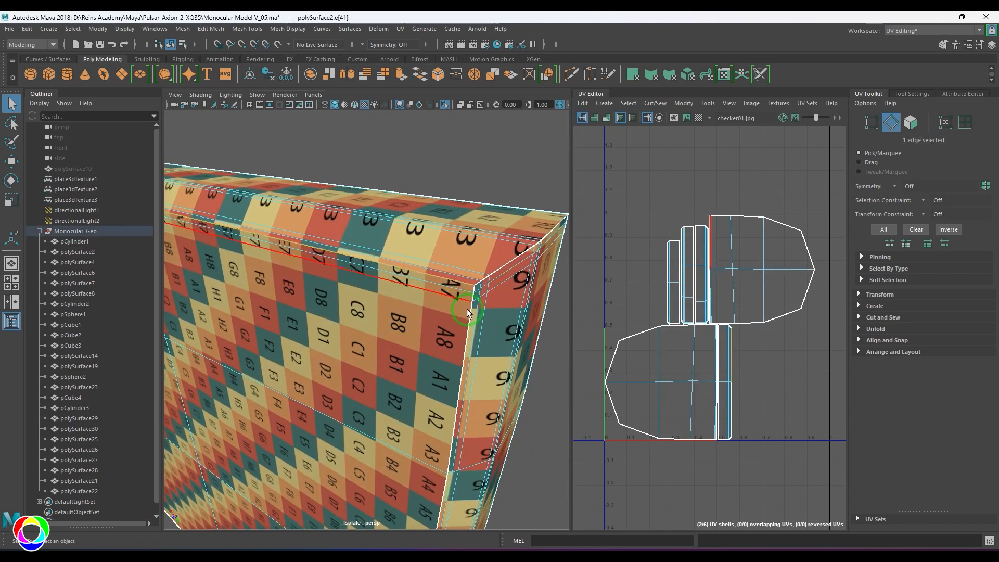
{"action": "right_click_drag", "start_coordinate": [467, 308], "coordinate": [401, 307], "text": "alt"}
{"action": "left_click_drag", "start_coordinate": [401, 307], "coordinate": [432, 310], "text": "alt"}
{"action": "middle_click_drag", "start_coordinate": [432, 309], "coordinate": [338, 323], "text": "alt"}
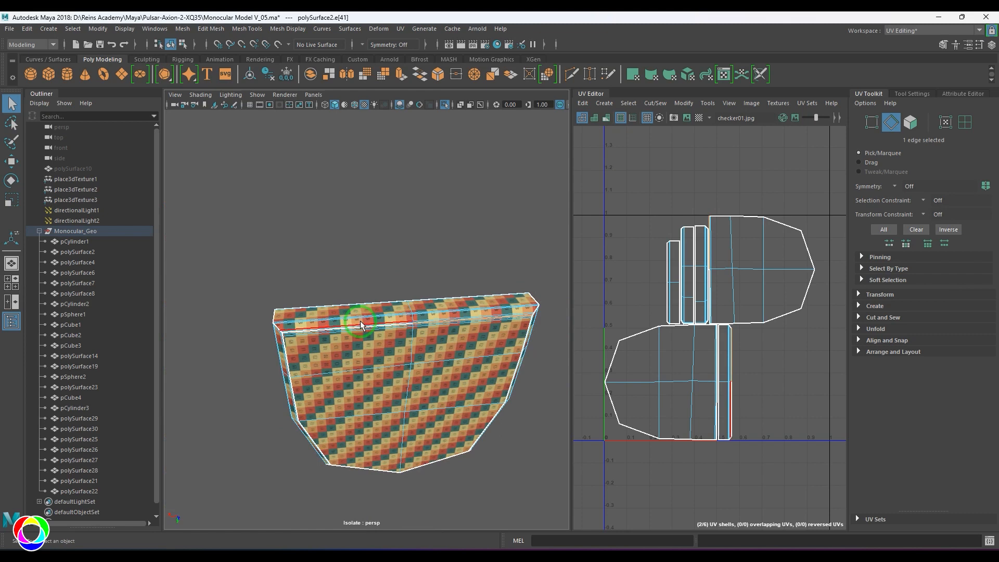
{"action": "key", "text": "5"}
{"action": "left_click", "coordinate": [329, 328]}
{"action": "right_click_drag", "start_coordinate": [328, 328], "coordinate": [351, 361], "text": "alt"}
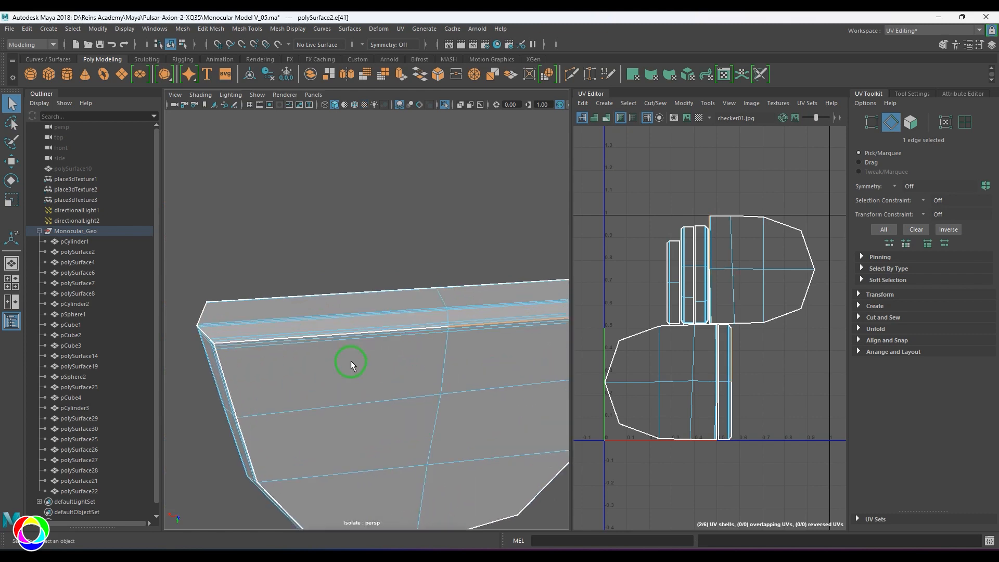
{"action": "left_click", "coordinate": [321, 337], "text": "shift"}
{"action": "right_click", "coordinate": [681, 352], "text": "shift"}
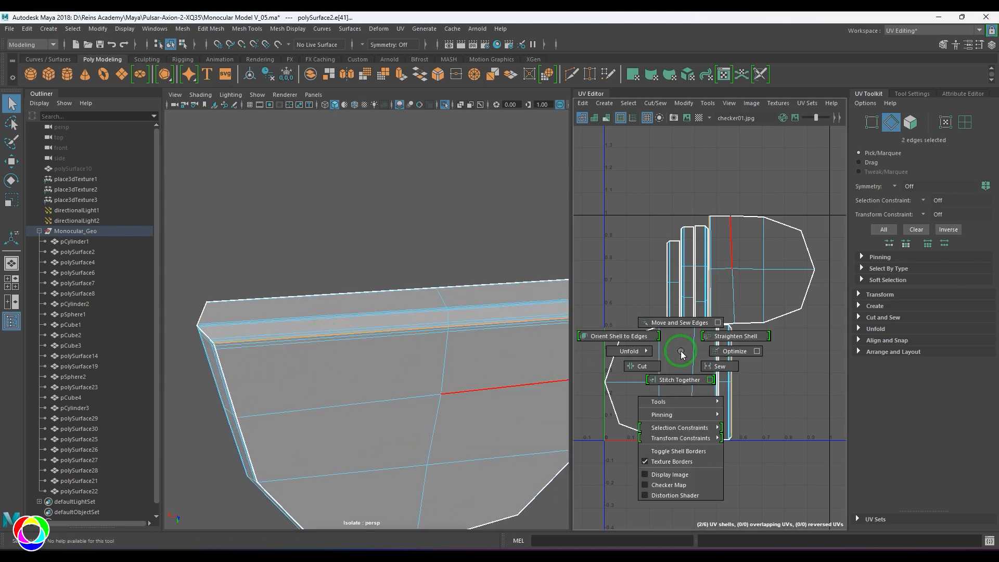
{"action": "right_click_drag", "start_coordinate": [682, 351], "coordinate": [680, 284], "text": "shift"}
Select the two border edges at the plate's bottom tip and Move and Sew the bottom rim strip to the face.
{"action": "right_click_drag", "start_coordinate": [417, 355], "coordinate": [333, 338], "text": "alt"}
{"action": "left_click_drag", "start_coordinate": [333, 338], "coordinate": [377, 316], "text": "alt"}
{"action": "middle_click_drag", "start_coordinate": [702, 373], "coordinate": [717, 323], "text": "alt"}
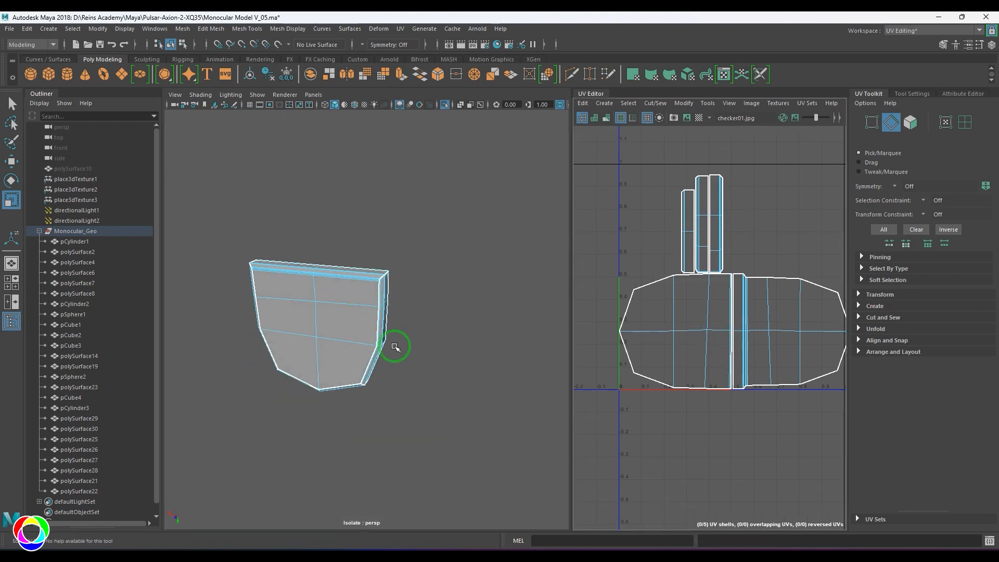
{"action": "left_click_drag", "start_coordinate": [395, 346], "coordinate": [375, 288], "text": "alt"}
{"action": "right_click_drag", "start_coordinate": [362, 274], "coordinate": [408, 293], "text": "alt"}
{"action": "middle_click_drag", "start_coordinate": [408, 293], "coordinate": [406, 394], "text": "alt"}
{"action": "right_click_drag", "start_coordinate": [377, 337], "coordinate": [407, 374], "text": "alt"}
{"action": "left_click", "coordinate": [409, 296]}
{"action": "middle_click_drag", "start_coordinate": [281, 334], "coordinate": [385, 338], "text": "alt"}
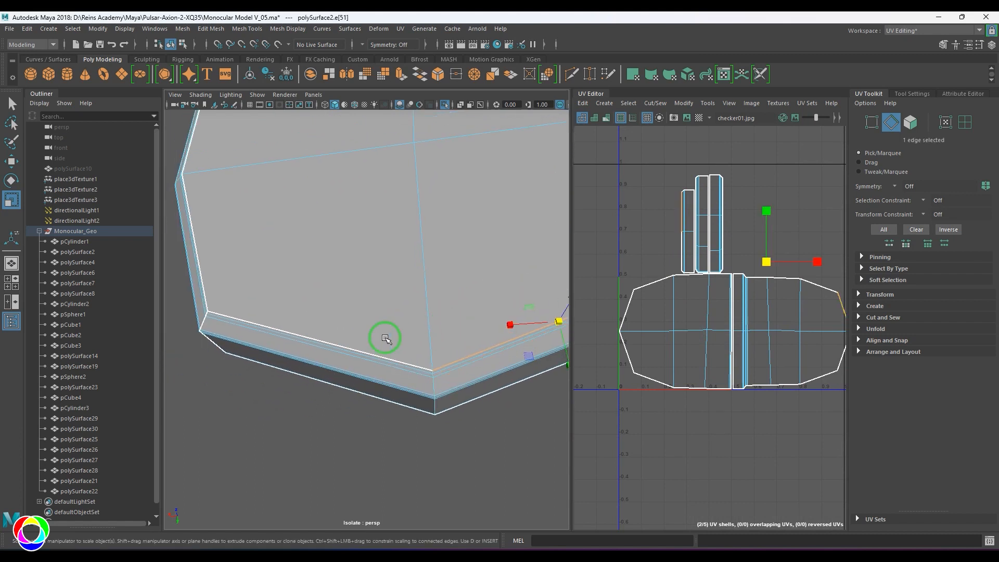
{"action": "left_click", "coordinate": [345, 341], "text": "shift"}
{"action": "right_click_drag", "start_coordinate": [754, 365], "coordinate": [739, 344], "text": "shift"}
Select the border edges along both sides of the face shell and Move and Sew the two side rim strips to it.
{"action": "right_click_drag", "start_coordinate": [354, 319], "coordinate": [292, 265], "text": "alt"}
{"action": "left_click_drag", "start_coordinate": [292, 266], "coordinate": [390, 305], "text": "alt"}
{"action": "middle_click_drag", "start_coordinate": [390, 305], "coordinate": [400, 265], "text": "alt"}
{"action": "middle_click_drag", "start_coordinate": [764, 314], "coordinate": [679, 289], "text": "alt"}
{"action": "scroll", "coordinate": [679, 290], "scroll_direction": "up", "scroll_amount": 3}
{"action": "left_click_drag", "start_coordinate": [680, 215], "coordinate": [759, 260]}
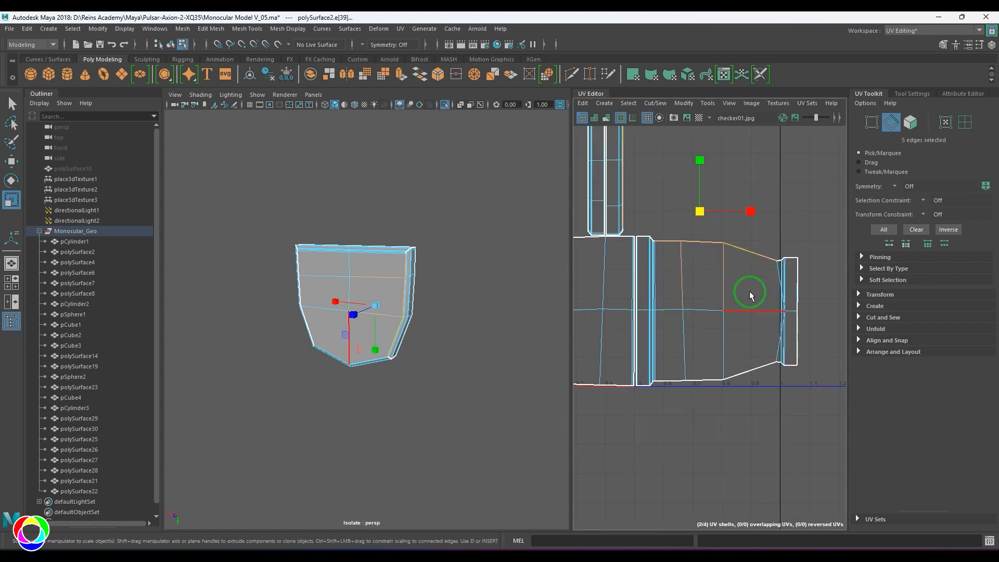
{"action": "right_click_drag", "start_coordinate": [750, 291], "coordinate": [702, 389], "text": "shift"}
{"action": "left_click_drag", "start_coordinate": [687, 373], "coordinate": [750, 394]}
{"action": "right_click_drag", "start_coordinate": [739, 411], "coordinate": [735, 427], "text": "shift"}
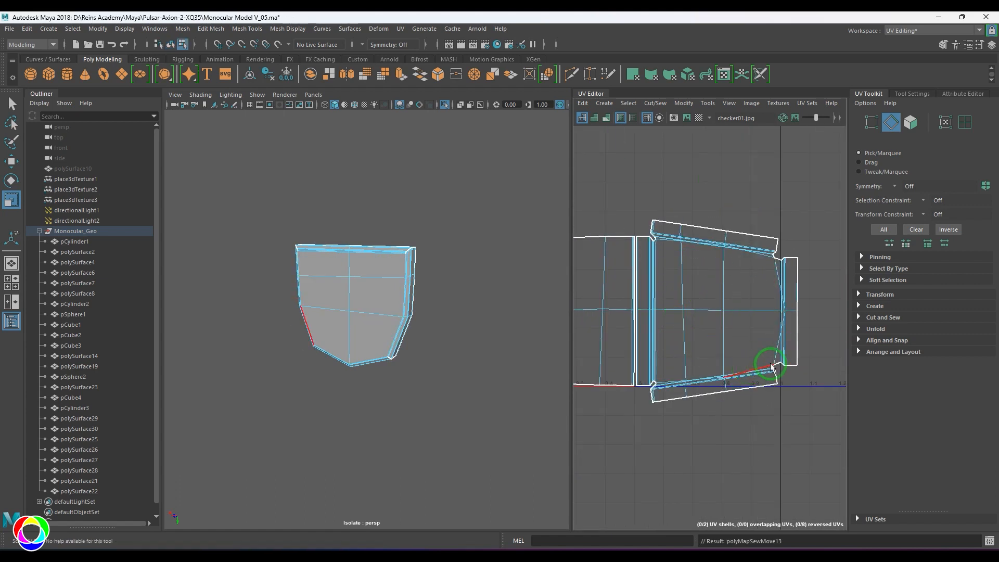
{"action": "scroll", "coordinate": [729, 348], "scroll_direction": "down", "scroll_amount": 3}
Select all UVs of the sewn face-and-rim shell, move it clear of the back face shell and unfold it.
{"action": "right_click_drag", "start_coordinate": [688, 327], "coordinate": [796, 339]}
{"action": "left_click_drag", "start_coordinate": [807, 360], "coordinate": [764, 402]}
{"action": "key", "text": "w"}
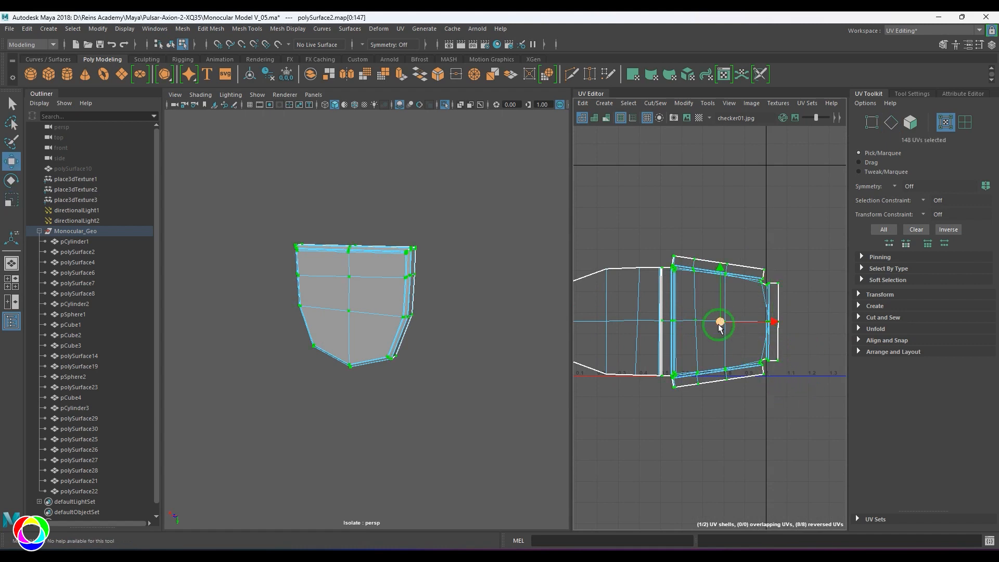
{"action": "left_click_drag", "start_coordinate": [720, 323], "coordinate": [758, 196]}
{"action": "right_click", "coordinate": [671, 192], "text": "shift"}
{"action": "right_click_drag", "start_coordinate": [670, 189], "coordinate": [654, 205], "text": "shift"}
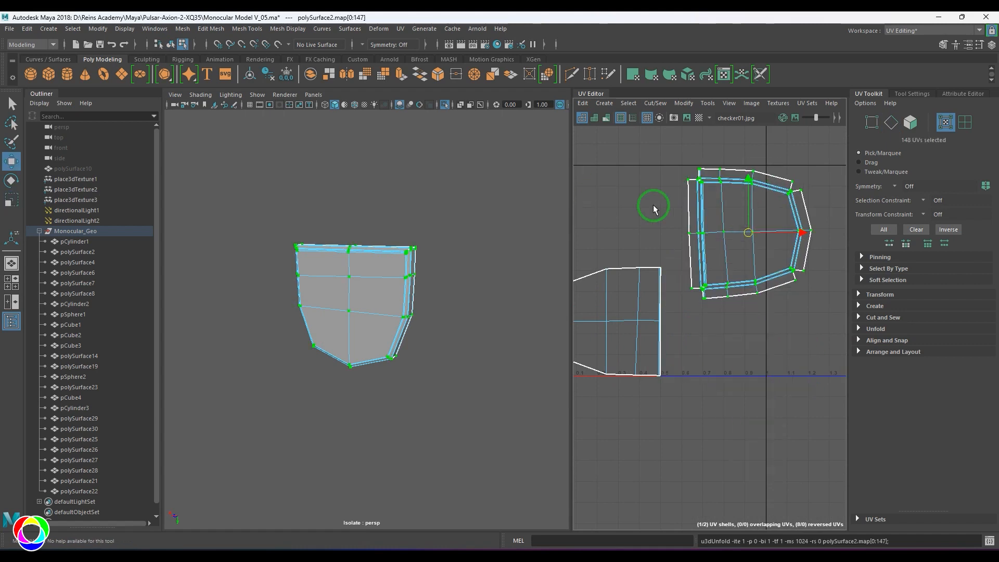
Select the UVs of the plate's remaining back face shell, unfold it and clear the selection.
{"action": "left_click", "coordinate": [783, 338]}
{"action": "scroll", "coordinate": [736, 346], "scroll_direction": "down", "scroll_amount": 3}
{"action": "left_click_drag", "start_coordinate": [615, 291], "coordinate": [697, 370]}
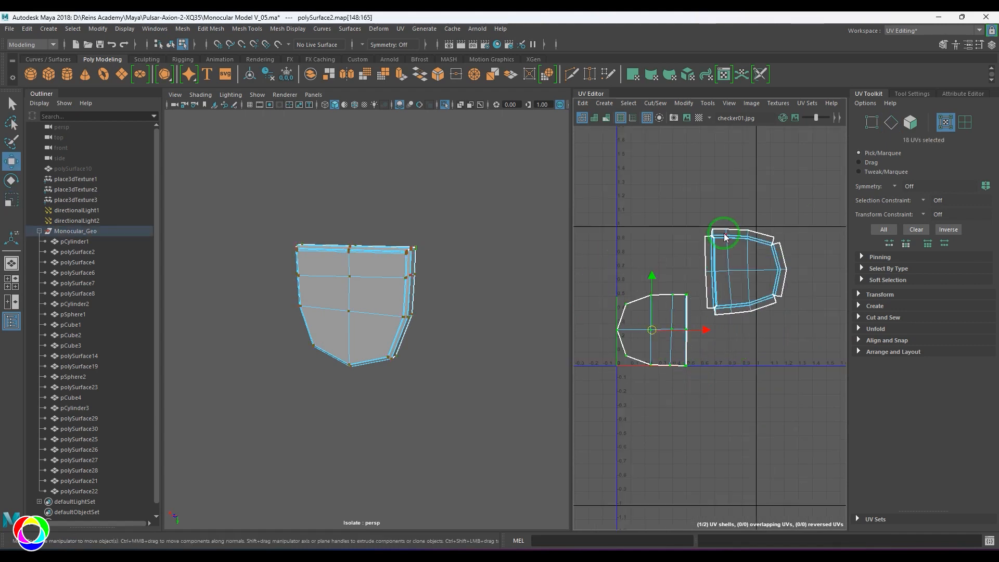
{"action": "right_click_drag", "start_coordinate": [671, 229], "coordinate": [644, 249], "text": "shift"}
{"action": "left_click", "coordinate": [383, 293]}
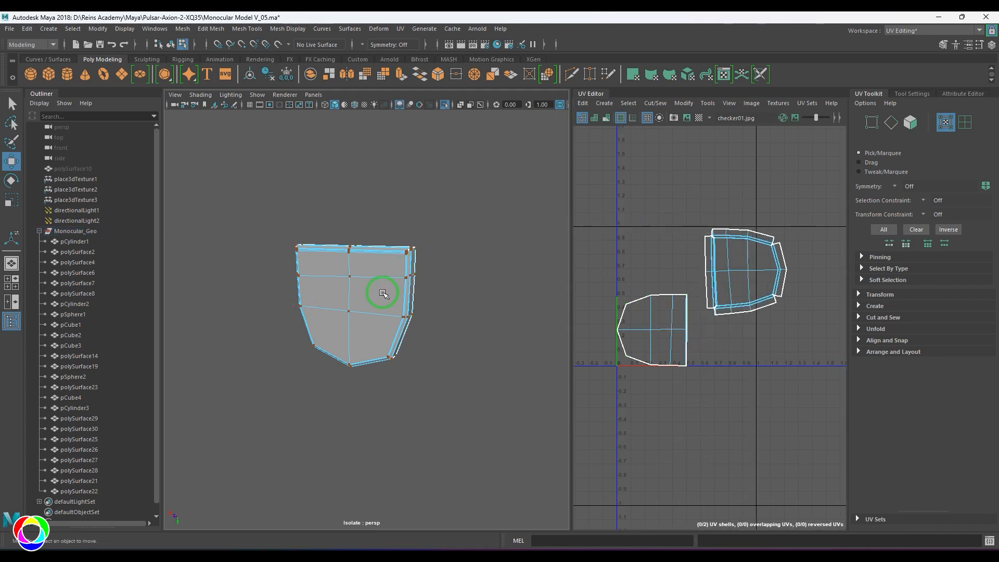
Display the checker texture on the plate, return to object mode and clear the selection.
{"action": "key", "text": "6"}
{"action": "right_click_drag", "start_coordinate": [383, 293], "coordinate": [432, 260]}
{"action": "left_click", "coordinate": [494, 249]}
{"action": "left_click_drag", "start_coordinate": [466, 302], "coordinate": [424, 327], "text": "alt"}
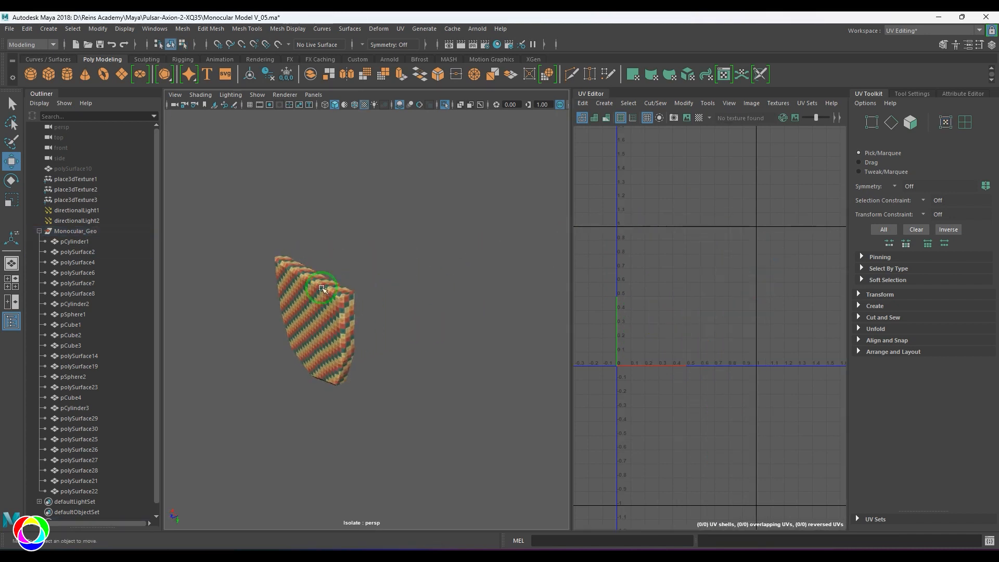
Save the scene as Monocular Model UV_01.ma and exit isolation to show the whole model.
{"action": "left_click", "coordinate": [325, 290]}
{"action": "left_click", "coordinate": [398, 245]}
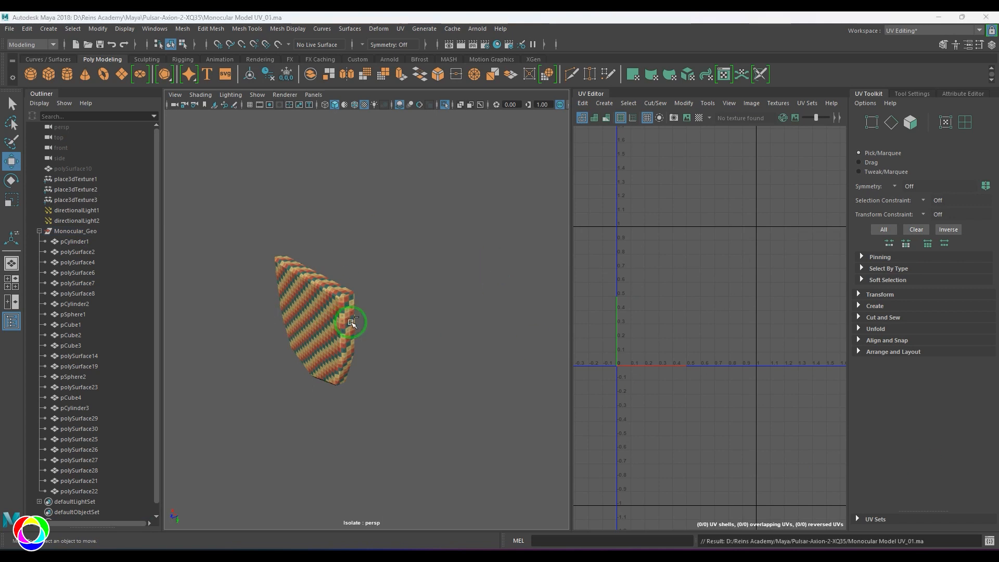
{"action": "key", "text": "ctrl+1"}
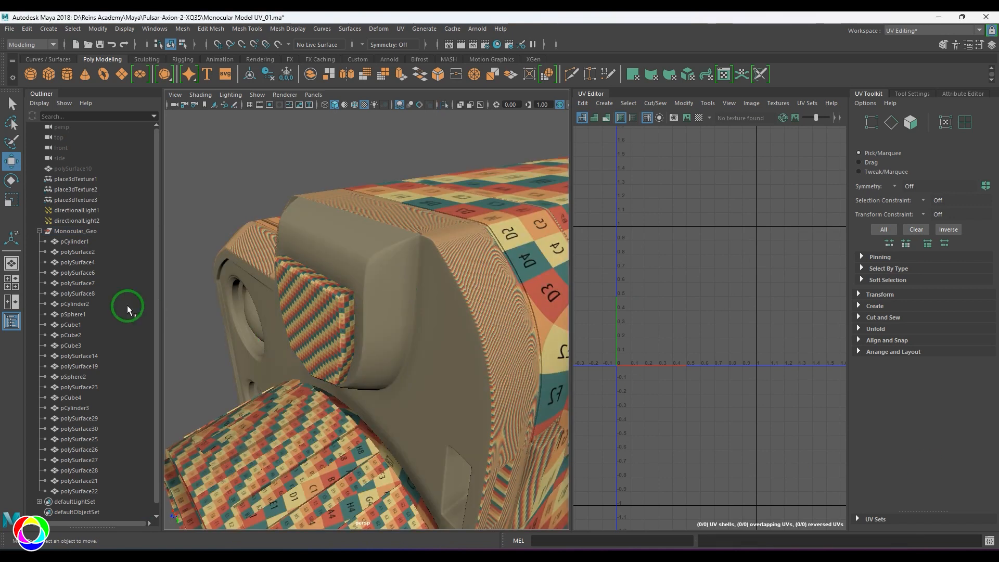
Select polySurface4, isolate it in shaded display and clear the selection.
{"action": "left_click", "coordinate": [82, 262]}
{"action": "scroll", "coordinate": [437, 317], "scroll_direction": "down", "scroll_amount": 8}
{"action": "left_click_drag", "start_coordinate": [455, 339], "coordinate": [433, 334], "text": "alt"}
{"action": "key", "text": "4"}
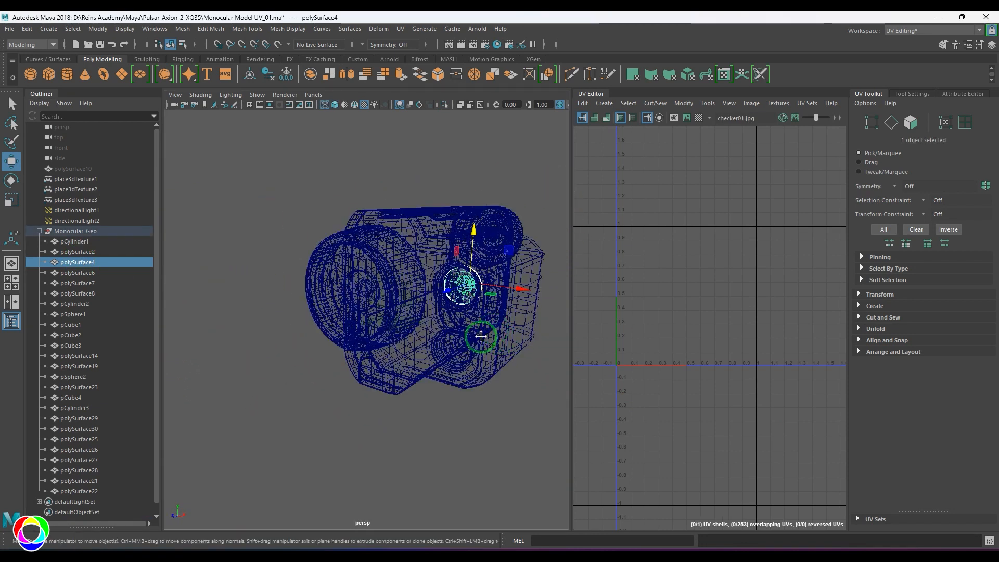
{"action": "scroll", "coordinate": [481, 336], "scroll_direction": "up", "scroll_amount": 8}
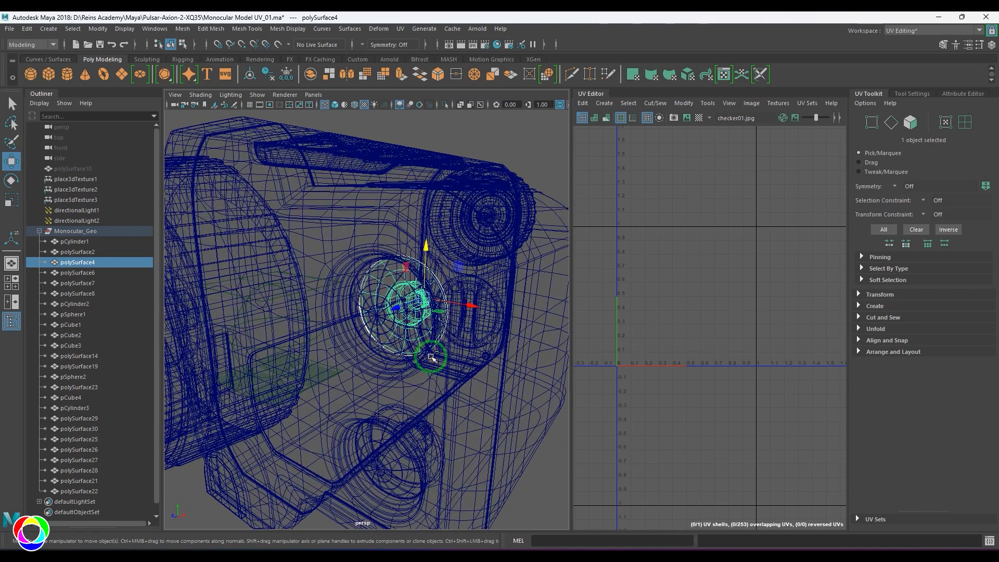
{"action": "key", "text": "ctrl+1"}
{"action": "key", "text": "5"}
{"action": "left_click", "coordinate": [455, 385]}
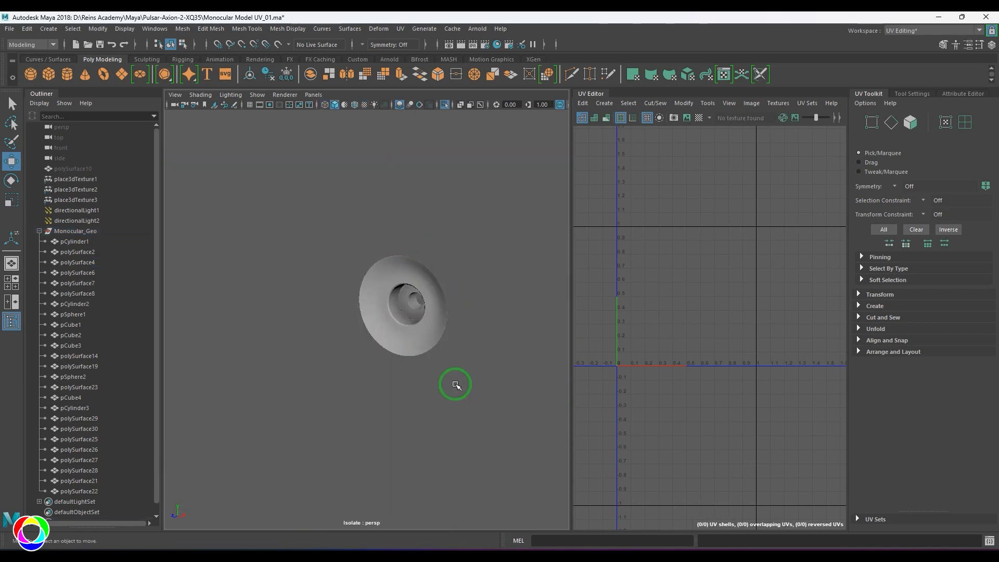
Show textures on the isolated recessed disc and apply an automatic UV projection to it.
{"action": "key", "text": "6"}
{"action": "left_click", "coordinate": [432, 363]}
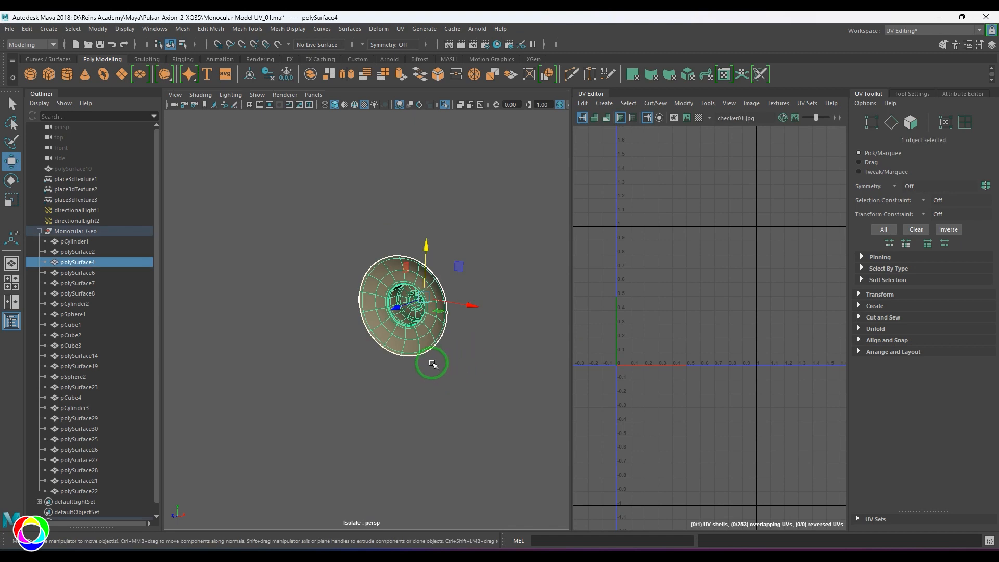
{"action": "left_click", "coordinate": [383, 29]}
{"action": "left_click", "coordinate": [440, 90]}
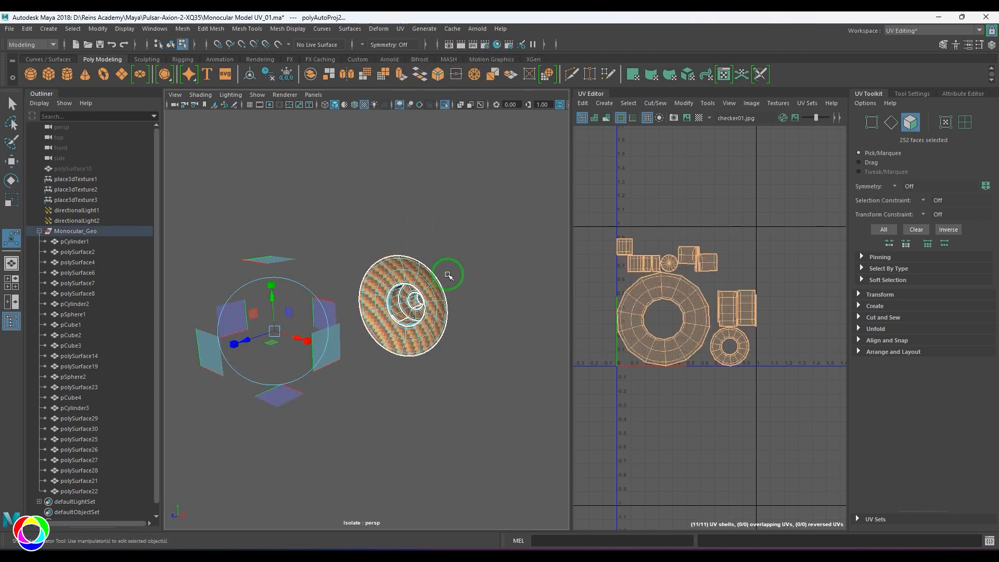
Select all UVs of the large ring shell, move it below the other shells and unfold it.
{"action": "key", "text": "q"}
{"action": "scroll", "coordinate": [663, 348], "scroll_direction": "up", "scroll_amount": 5}
{"action": "right_click_drag", "start_coordinate": [664, 348], "coordinate": [639, 329]}
{"action": "left_click_drag", "start_coordinate": [676, 299], "coordinate": [670, 366]}
{"action": "scroll", "coordinate": [701, 362], "scroll_direction": "down", "scroll_amount": 5}
{"action": "key", "text": "w"}
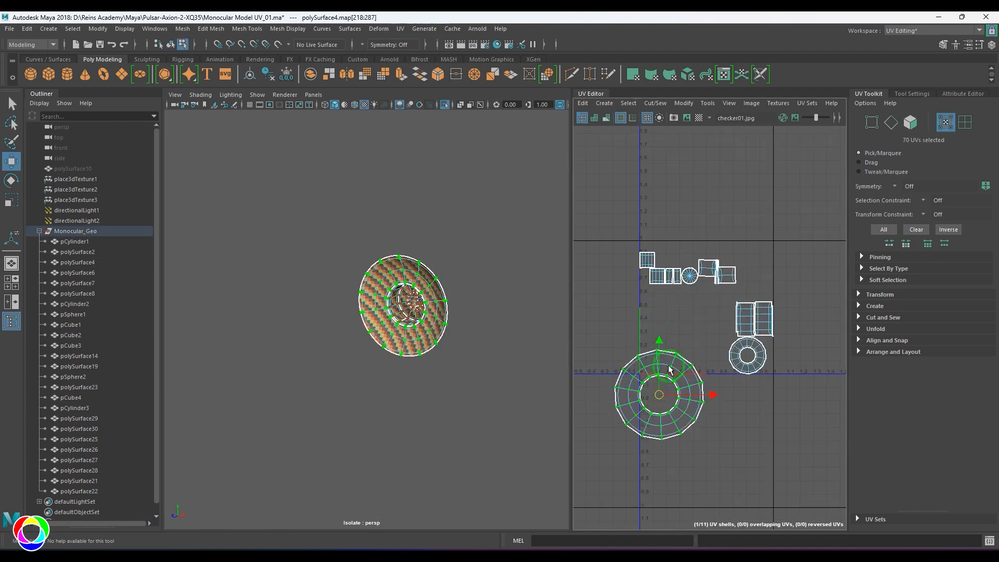
{"action": "right_click_drag", "start_coordinate": [679, 306], "coordinate": [566, 276], "text": "shift"}
Select all UVs of the small ring shell, unfold it and move it down beside the large ring.
{"action": "scroll", "coordinate": [729, 353], "scroll_direction": "up", "scroll_amount": 5}
{"action": "middle_click_drag", "start_coordinate": [754, 357], "coordinate": [728, 352], "text": "alt"}
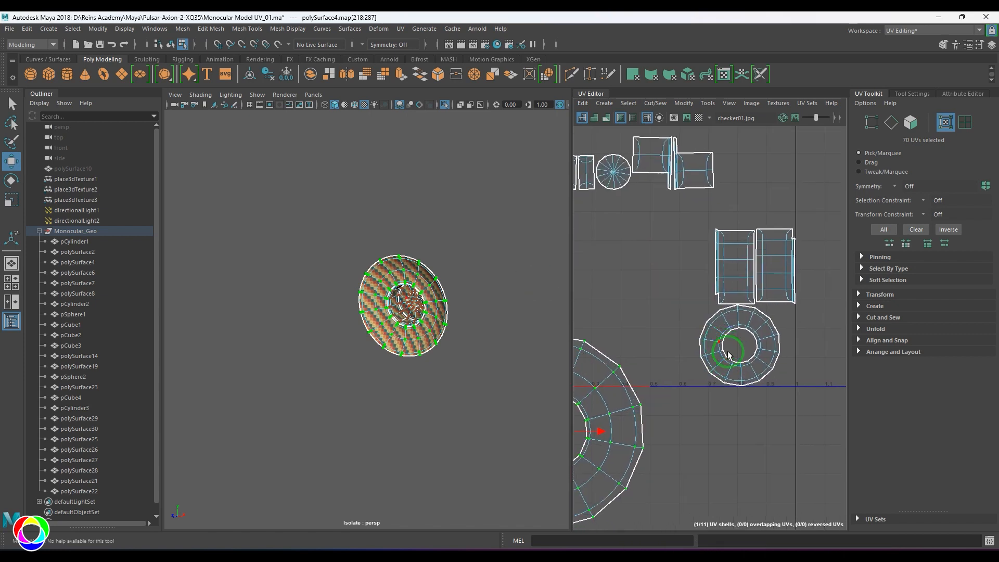
{"action": "double_click", "coordinate": [729, 356]}
{"action": "right_click_drag", "start_coordinate": [804, 298], "coordinate": [720, 290], "text": "shift"}
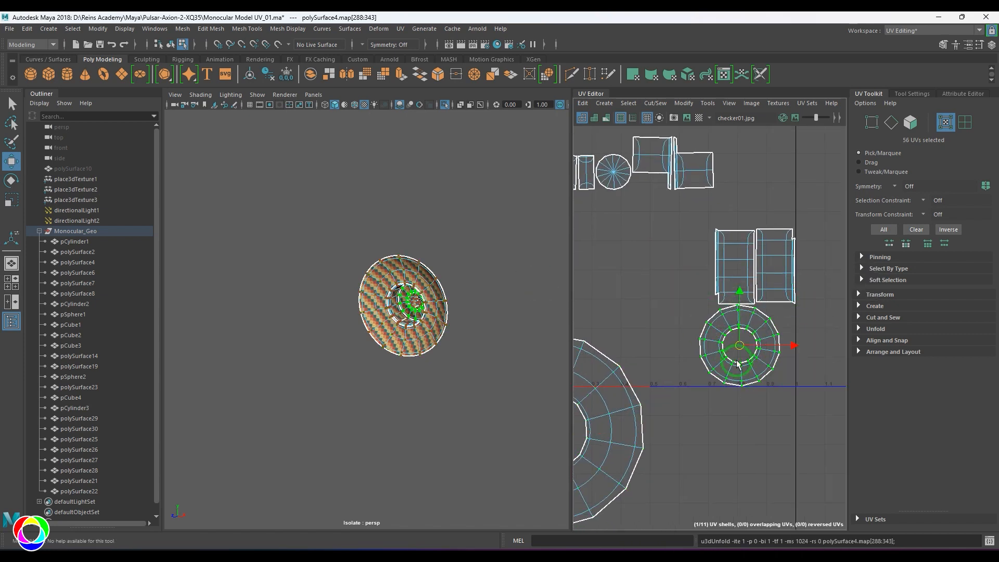
{"action": "left_click_drag", "start_coordinate": [742, 348], "coordinate": [745, 460]}
Select all UVs of the small solid disc shell, unfold it and move it below the two rings.
{"action": "middle_click_drag", "start_coordinate": [662, 244], "coordinate": [697, 286], "text": "alt"}
{"action": "double_click", "coordinate": [655, 225]}
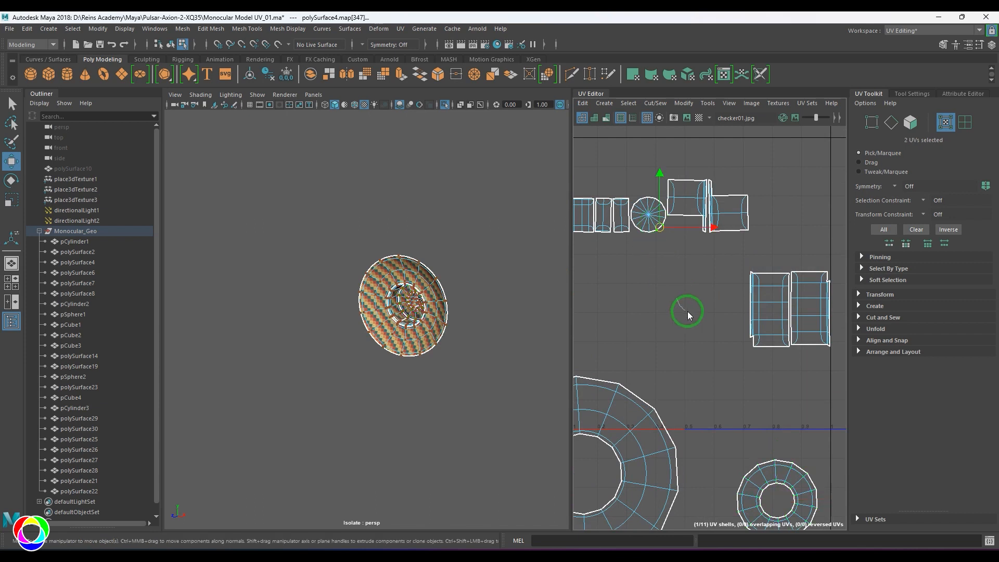
{"action": "left_click_drag", "start_coordinate": [655, 221], "coordinate": [692, 315]}
{"action": "right_click_drag", "start_coordinate": [691, 315], "coordinate": [567, 273], "text": "shift"}
{"action": "scroll", "coordinate": [711, 339], "scroll_direction": "down", "scroll_amount": 5}
{"action": "left_click_drag", "start_coordinate": [695, 323], "coordinate": [692, 501]}
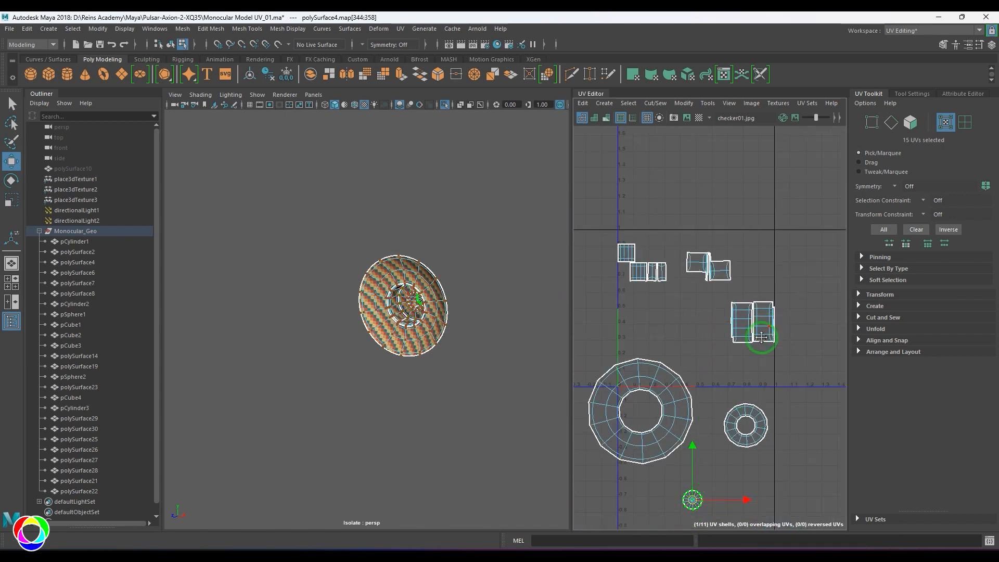
Display the disc shaded without smoothing preview and switch to edge selection at the seam on the recess rim.
{"action": "middle_click_drag", "start_coordinate": [763, 339], "coordinate": [735, 357], "text": "alt"}
{"action": "scroll", "coordinate": [735, 357], "scroll_direction": "up", "scroll_amount": 4}
{"action": "scroll", "coordinate": [420, 335], "scroll_direction": "up", "scroll_amount": 8}
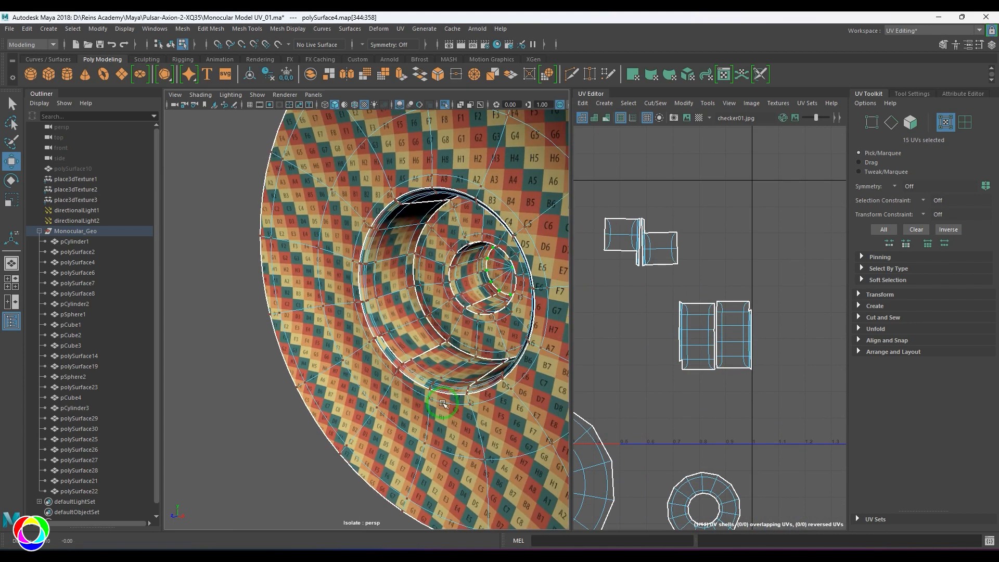
{"action": "scroll", "coordinate": [419, 342], "scroll_direction": "up", "scroll_amount": 4}
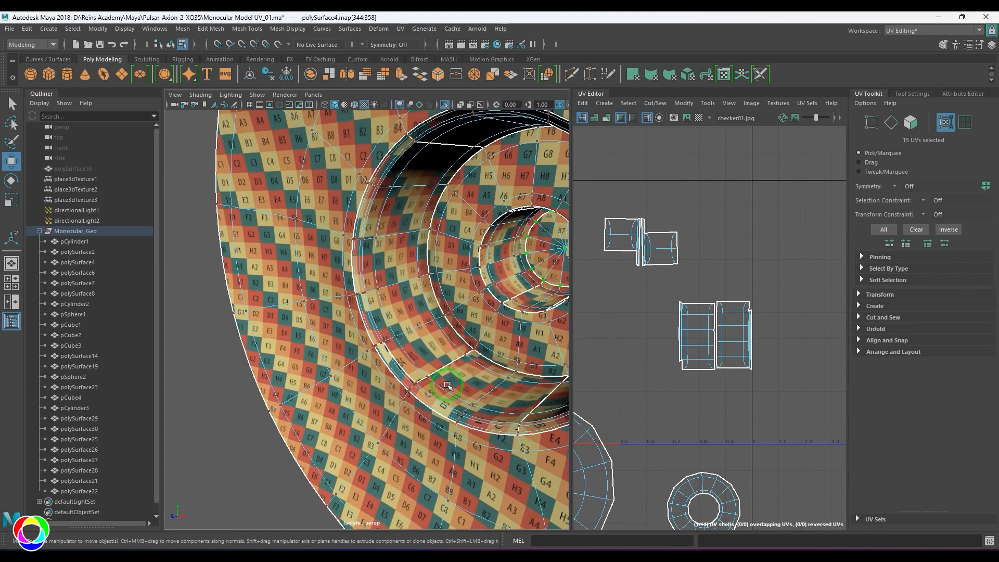
{"action": "key", "text": "5"}
{"action": "scroll", "coordinate": [459, 395], "scroll_direction": "up", "scroll_amount": 4}
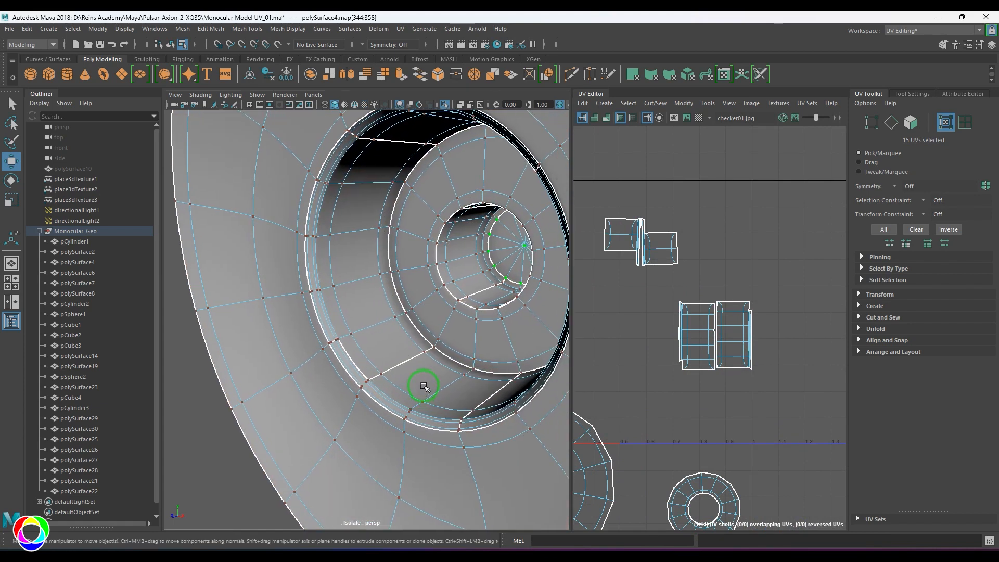
{"action": "key", "text": "1"}
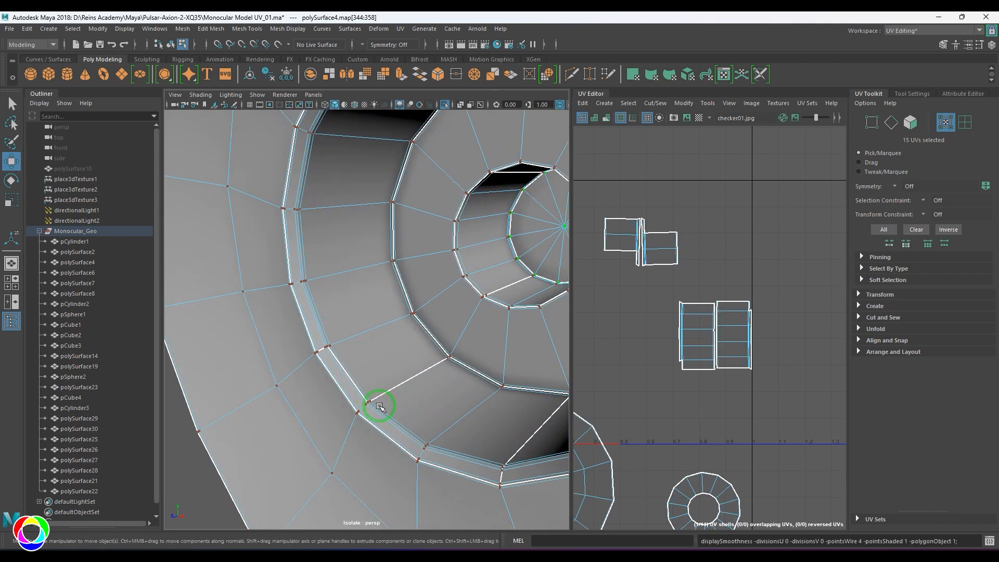
{"action": "key", "text": "F10"}
{"action": "scroll", "coordinate": [367, 396], "scroll_direction": "up", "scroll_amount": 5}
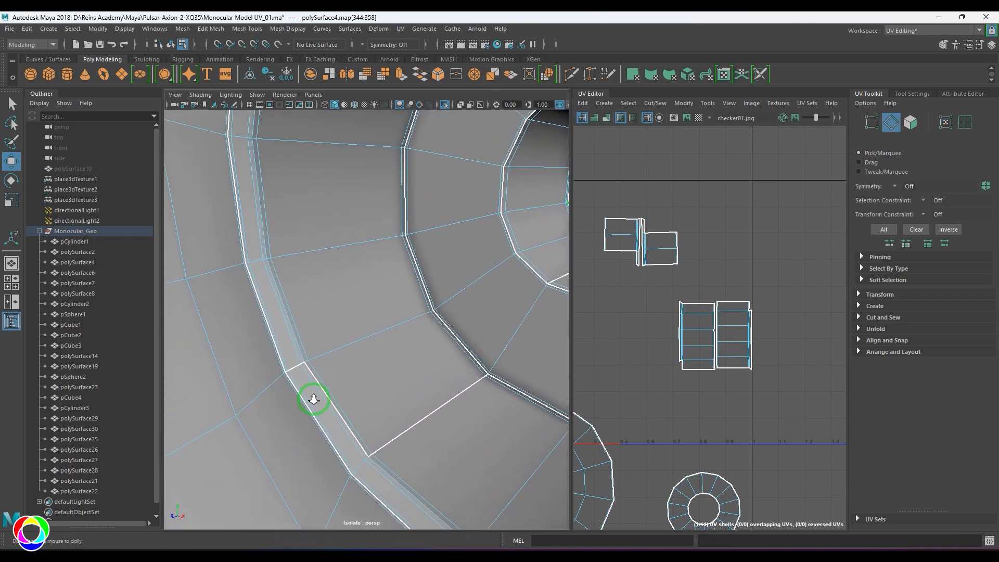
{"action": "key", "text": "q"}
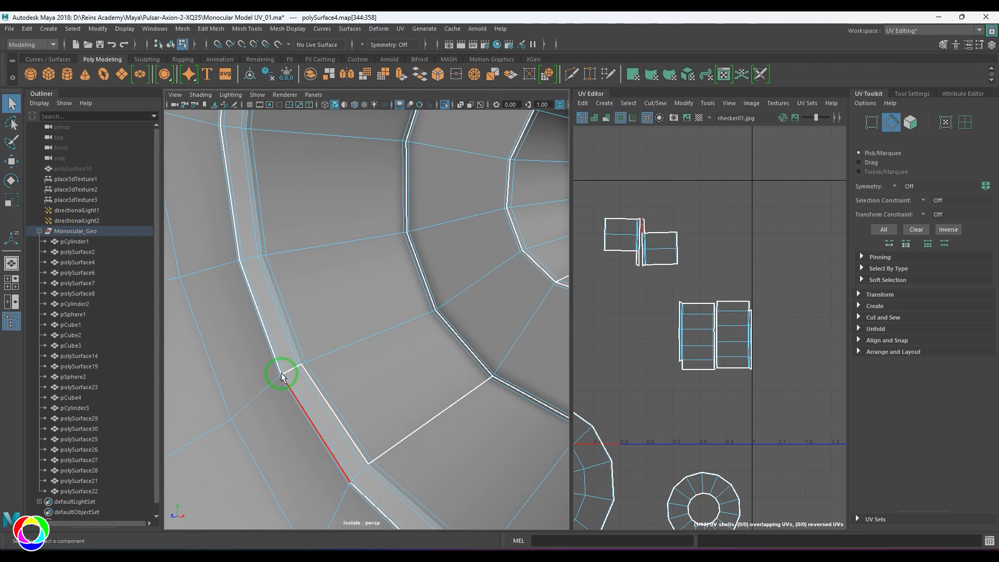
Select the short seam edges across the bevel at the recess rim and Move and Sew them.
{"action": "left_click", "coordinate": [281, 376]}
{"action": "key", "text": "f"}
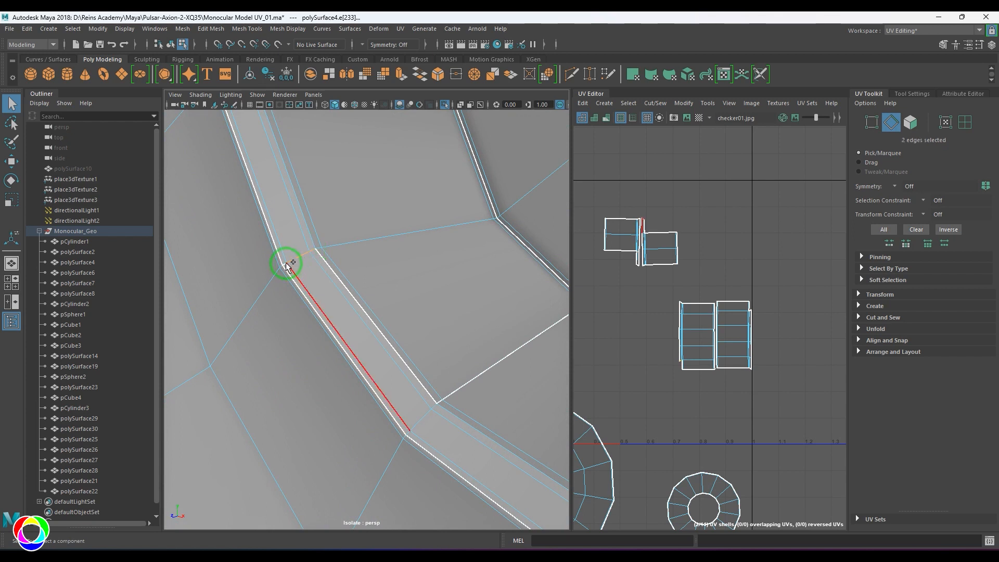
{"action": "left_click", "coordinate": [286, 263], "text": "shift"}
{"action": "right_click", "coordinate": [691, 317], "text": "shift"}
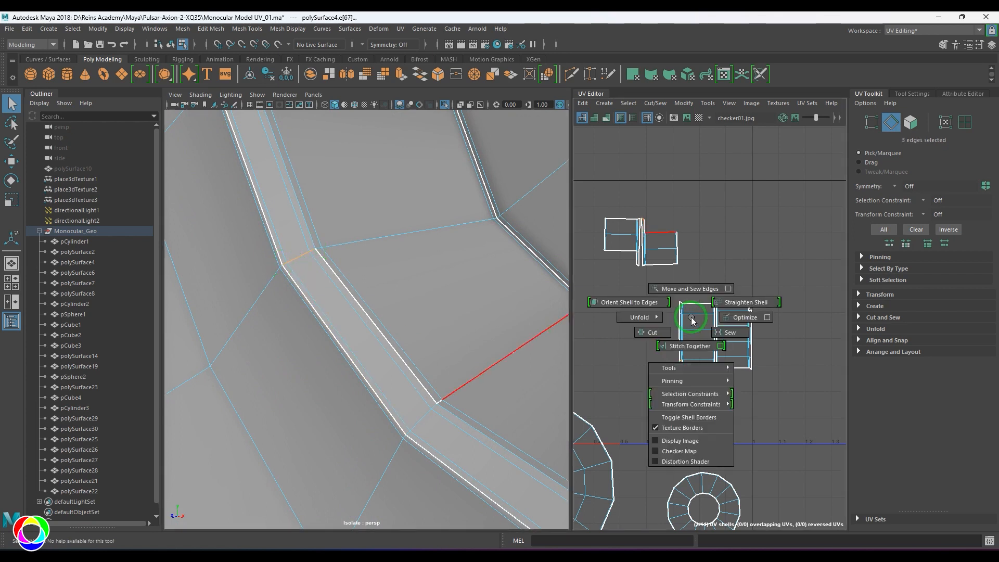
{"action": "right_click_drag", "start_coordinate": [691, 317], "coordinate": [694, 268], "text": "shift"}
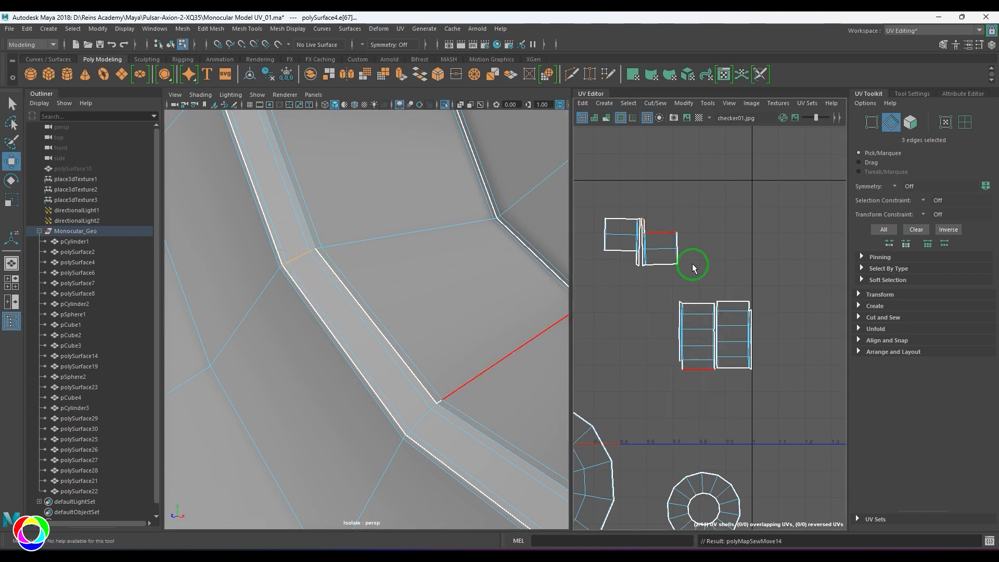
Select the border edge between the bevel segment and the recess wall and Move and Sew it.
{"action": "left_click", "coordinate": [401, 356]}
{"action": "key", "text": "w"}
{"action": "right_click_drag", "start_coordinate": [728, 333], "coordinate": [754, 254], "text": "shift"}
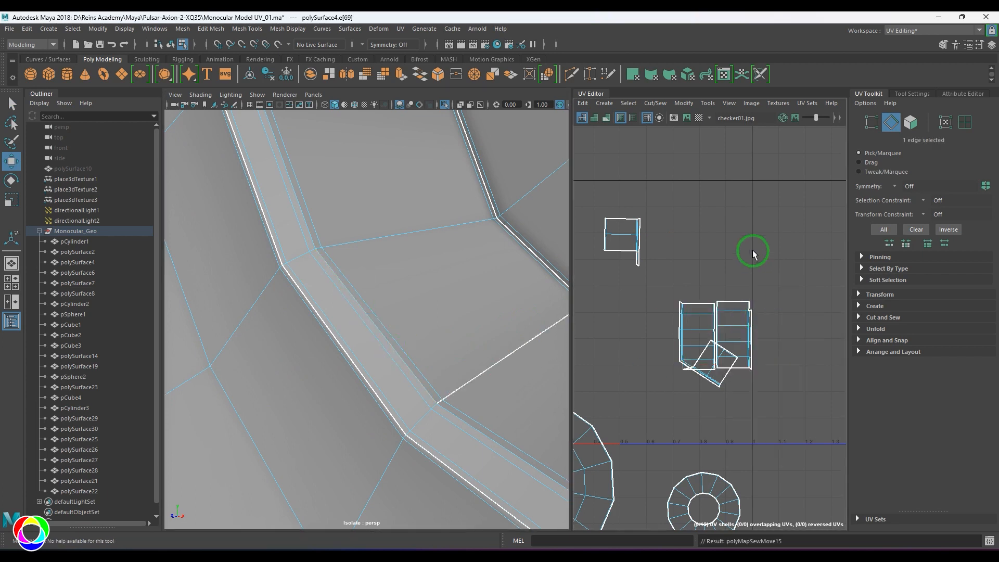
Select the three short edges across the bevel at the end of the wall seam and cut their UVs.
{"action": "left_click", "coordinate": [435, 408]}
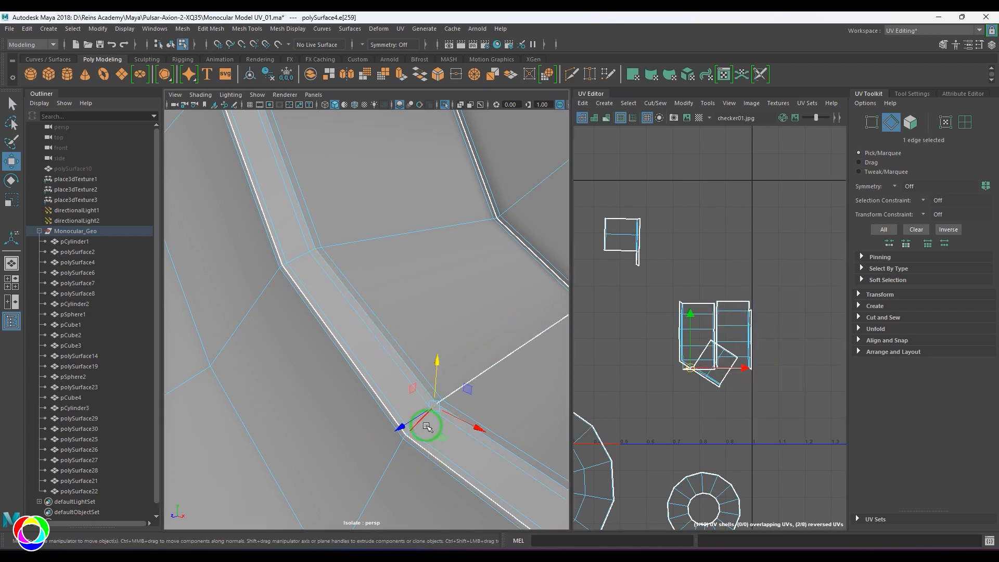
{"action": "key", "text": "q"}
{"action": "left_click", "coordinate": [408, 432]}
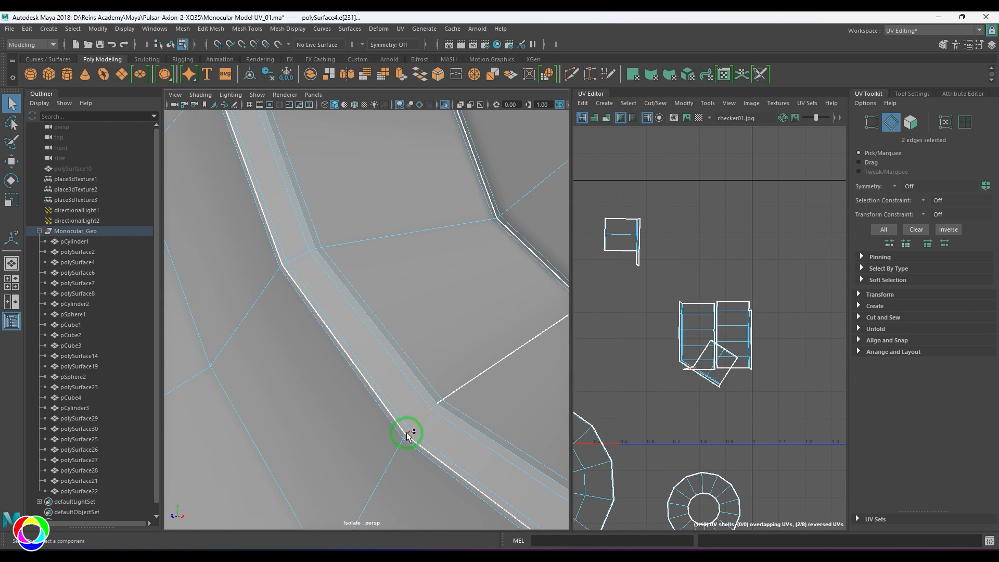
{"action": "right_click", "coordinate": [712, 333], "text": "shift"}
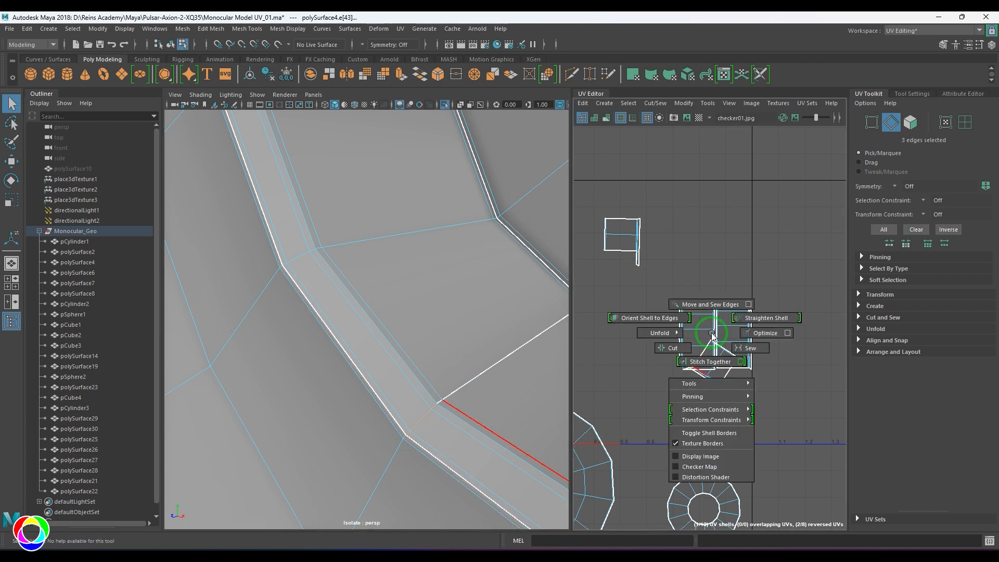
{"action": "right_click_drag", "start_coordinate": [711, 335], "coordinate": [625, 365], "text": "shift"}
Select the seam edges across the wall and bevels on the recess's opposite side and Move and Sew the two wall strips.
{"action": "right_click_drag", "start_coordinate": [426, 409], "coordinate": [451, 382], "text": "alt"}
{"action": "left_click_drag", "start_coordinate": [450, 381], "coordinate": [376, 343], "text": "alt"}
{"action": "mouse_move", "coordinate": [377, 344]}
{"action": "right_mouse_down", "text": "alt"}
{"action": "mouse_move", "coordinate": [377, 352]}
{"action": "mouse_move", "coordinate": [368, 340]}
{"action": "right_mouse_up", "text": "alt"}
{"action": "left_click_drag", "start_coordinate": [368, 339], "coordinate": [354, 333], "text": "alt"}
{"action": "right_click_drag", "start_coordinate": [354, 333], "coordinate": [359, 375], "text": "alt"}
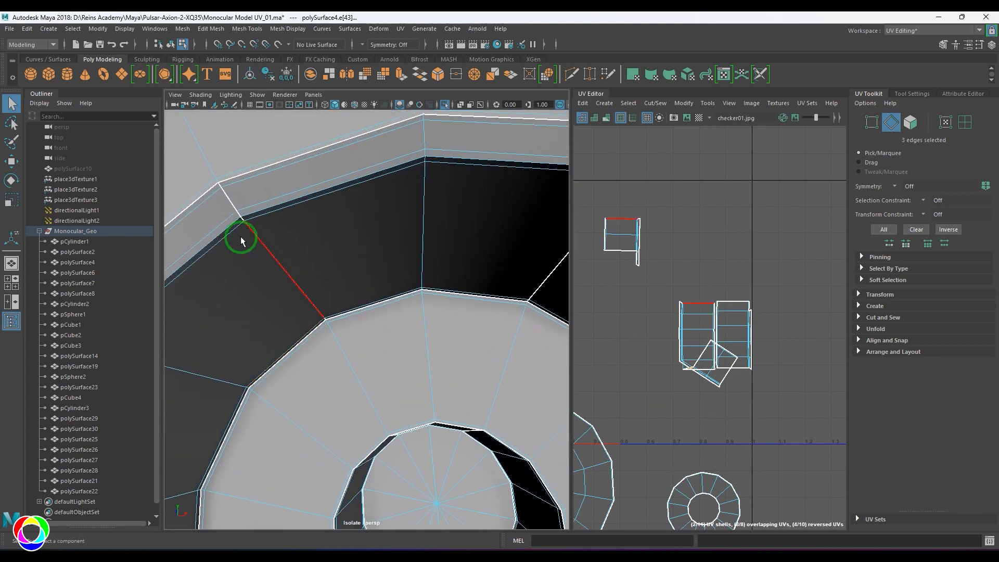
{"action": "left_click", "coordinate": [219, 185]}
{"action": "left_click_drag", "start_coordinate": [219, 186], "coordinate": [235, 256], "text": "alt"}
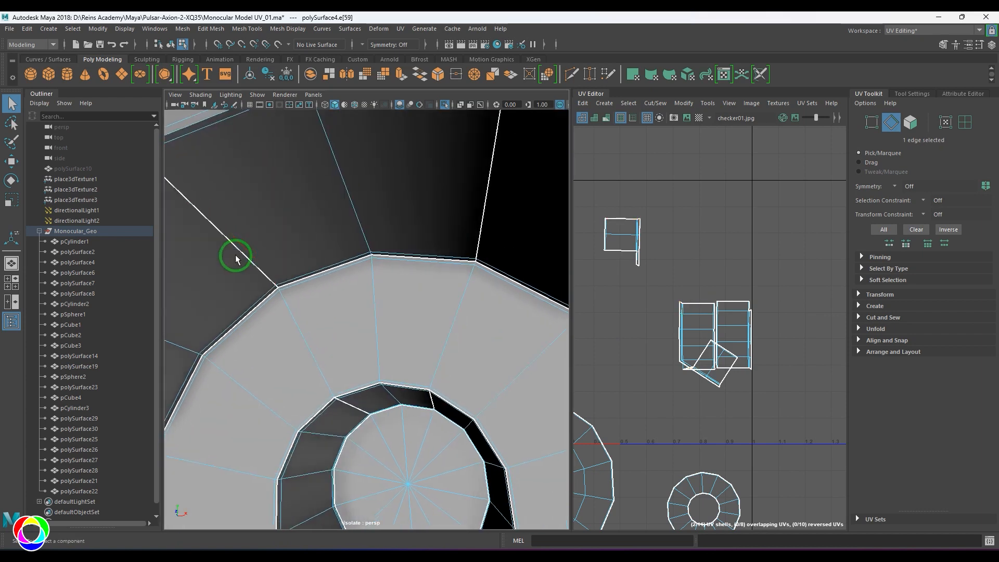
{"action": "double_click", "coordinate": [276, 288], "text": "shift"}
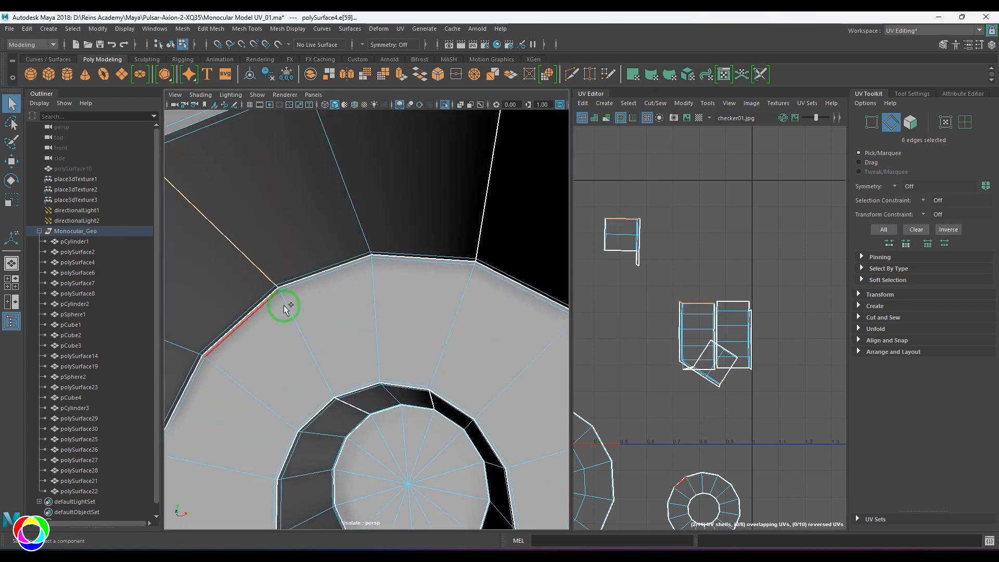
{"action": "key", "text": "g"}
Select two radial edge loops bordering the next recess wall seams and Move and Sew each one to join the remaining strip.
{"action": "left_click_drag", "start_coordinate": [314, 330], "coordinate": [293, 311], "text": "alt"}
{"action": "right_click_drag", "start_coordinate": [293, 310], "coordinate": [257, 312], "text": "alt"}
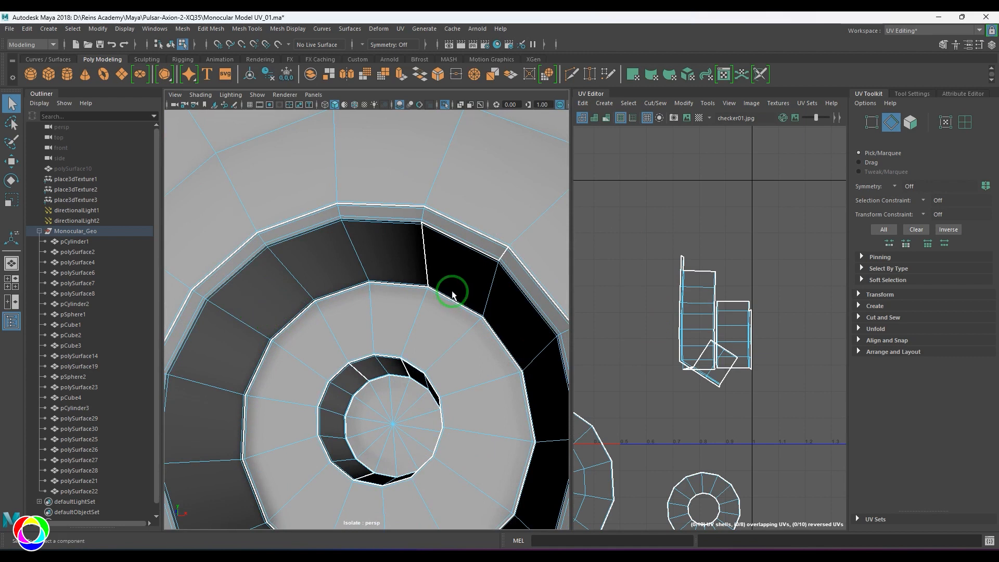
{"action": "left_click_drag", "start_coordinate": [453, 295], "coordinate": [317, 304], "text": "alt"}
{"action": "right_click_drag", "start_coordinate": [317, 305], "coordinate": [384, 319], "text": "alt"}
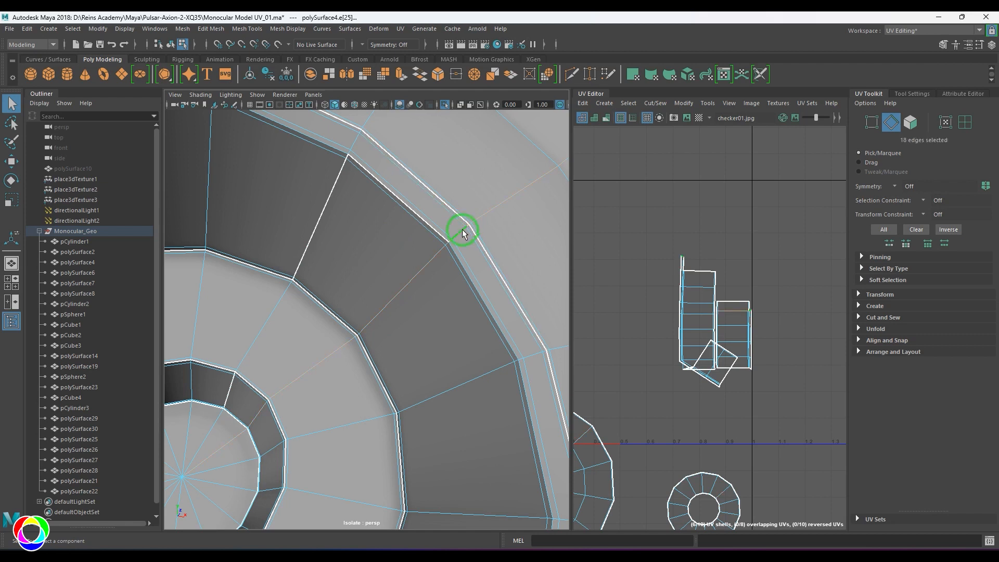
{"action": "scroll", "coordinate": [408, 323], "scroll_direction": "down", "scroll_amount": 5}
{"action": "scroll", "coordinate": [408, 323], "scroll_direction": "up", "scroll_amount": 3}
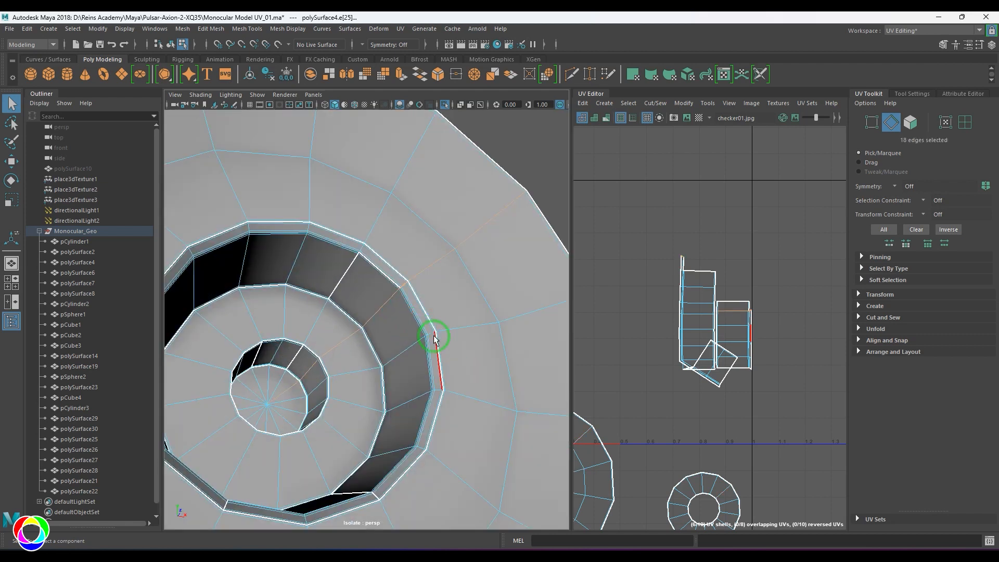
{"action": "key", "text": "shift+s"}
{"action": "double_click", "coordinate": [340, 279]}
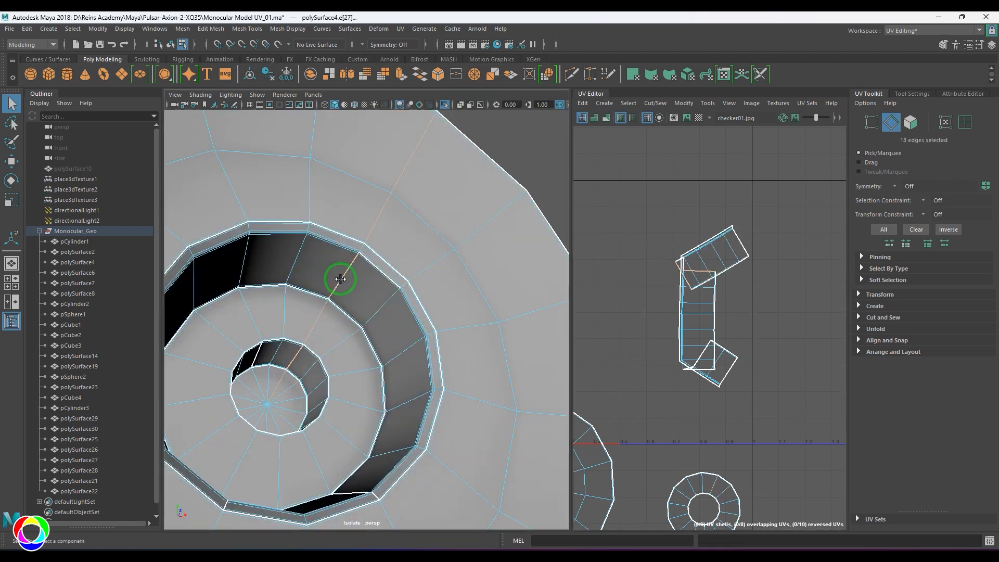
{"action": "key", "text": "shift+s"}
Select the radial edge loop across the remaining wall and bevel seam of the outer recess and Move and Sew it.
{"action": "right_click_drag", "start_coordinate": [392, 325], "coordinate": [317, 330], "text": "alt"}
{"action": "left_click_drag", "start_coordinate": [317, 331], "coordinate": [298, 391], "text": "alt"}
{"action": "middle_click_drag", "start_coordinate": [299, 419], "coordinate": [334, 314], "text": "alt"}
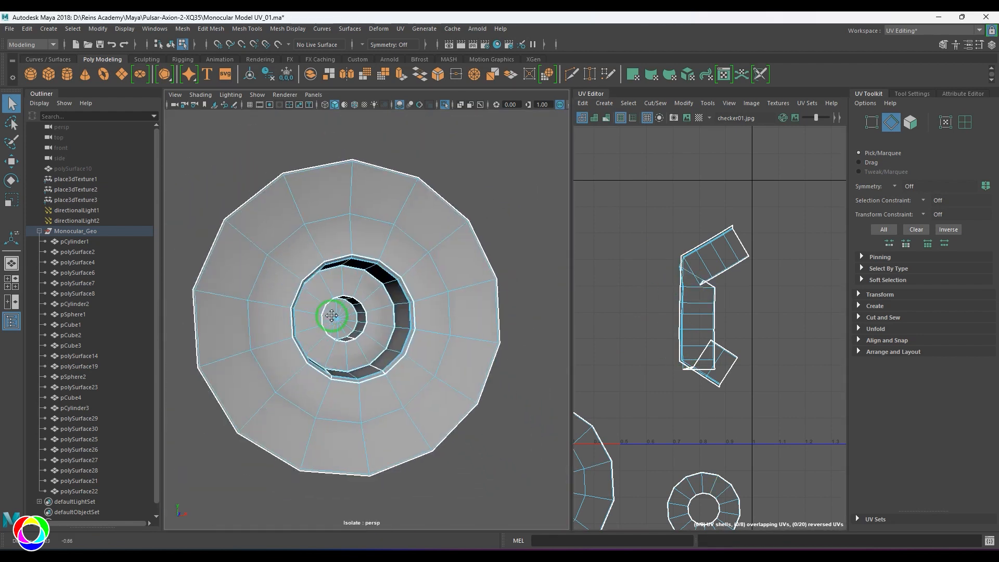
{"action": "right_click_drag", "start_coordinate": [334, 314], "coordinate": [368, 395], "text": "alt"}
{"action": "left_click", "coordinate": [398, 404]}
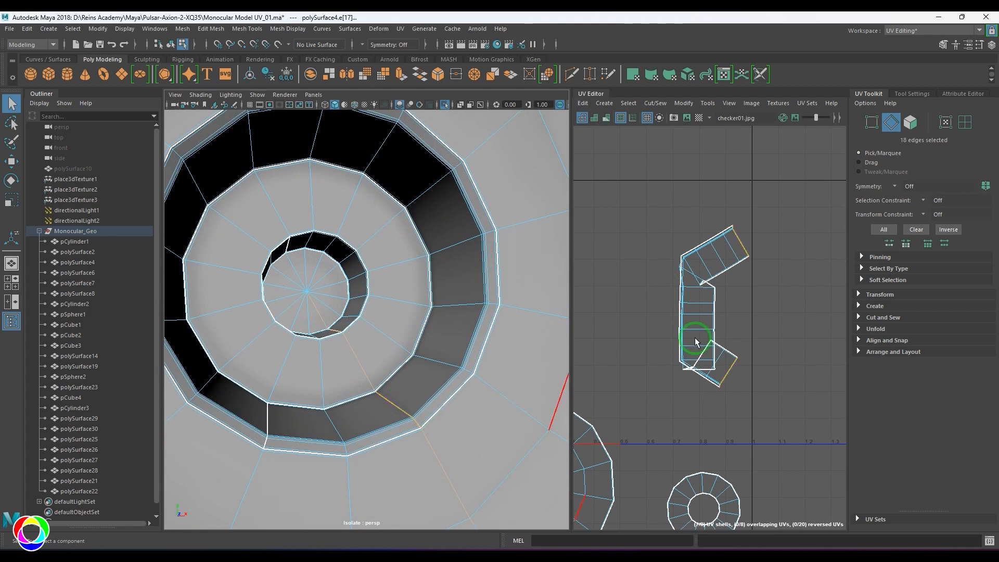
{"action": "key", "text": "shift+s"}
{"action": "scroll", "coordinate": [394, 353], "scroll_direction": "down", "scroll_amount": 3}
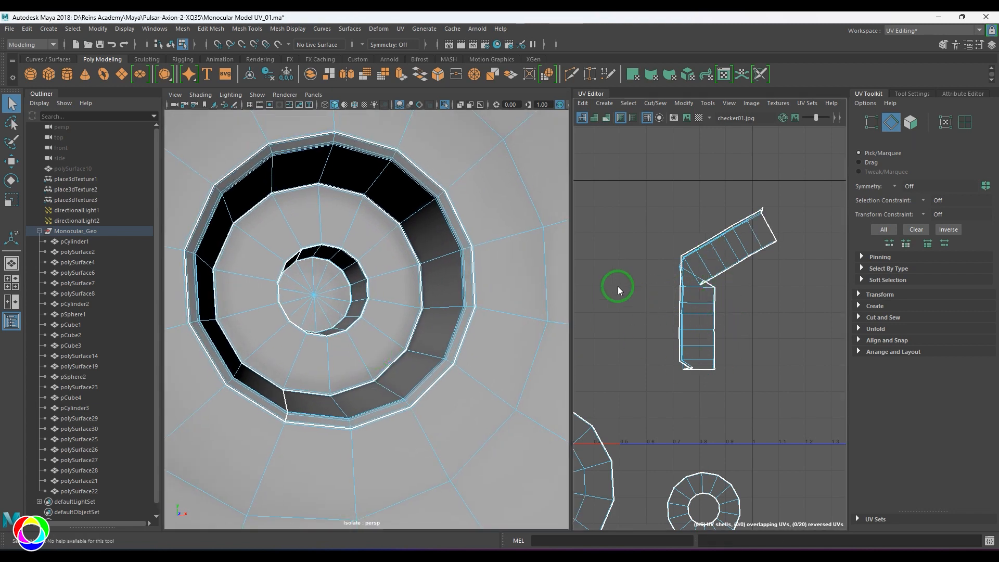
Select all UVs of the sewn outer recess wall shell and unfold it.
{"action": "key", "text": "F12"}
{"action": "left_click_drag", "start_coordinate": [629, 152], "coordinate": [796, 396]}
{"action": "right_click_drag", "start_coordinate": [732, 233], "coordinate": [612, 224], "text": "shift"}
Select a seam edge between the two strips of the small inner recess wall and Move and Sew them together.
{"action": "left_click_drag", "start_coordinate": [283, 310], "coordinate": [366, 294], "text": "alt"}
{"action": "key", "text": "f"}
{"action": "right_click_drag", "start_coordinate": [325, 316], "coordinate": [348, 370], "text": "alt"}
{"action": "left_click", "coordinate": [347, 355]}
{"action": "scroll", "coordinate": [763, 352], "scroll_direction": "down", "scroll_amount": 3}
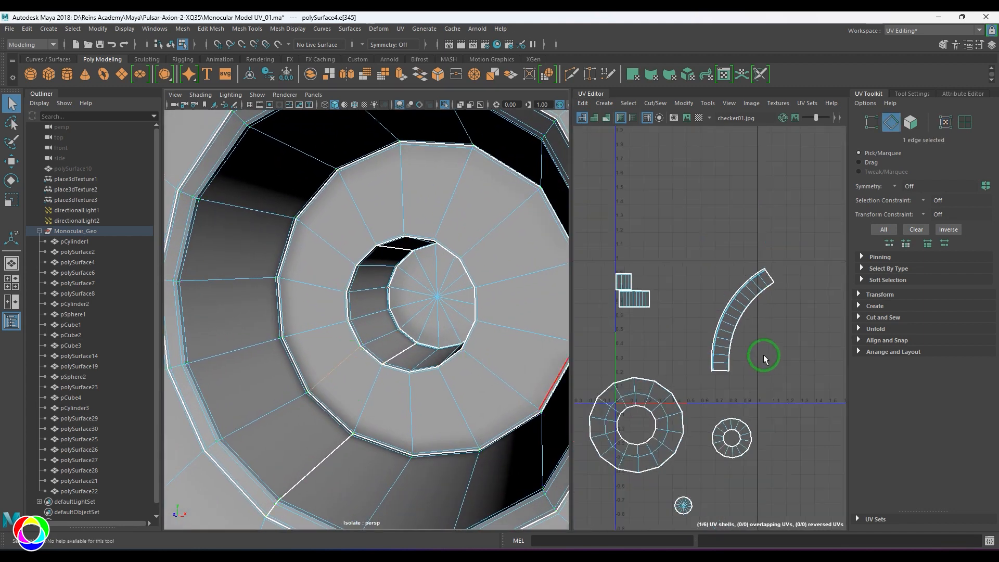
{"action": "scroll", "coordinate": [372, 348], "scroll_direction": "up", "scroll_amount": 4}
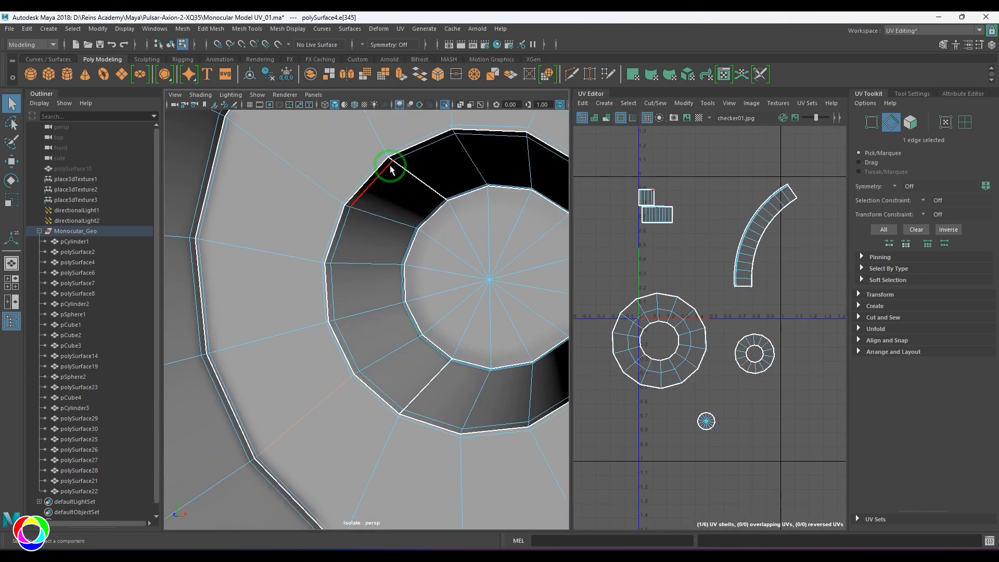
{"action": "right_click_drag", "start_coordinate": [733, 313], "coordinate": [719, 281], "text": "shift"}
Select all UVs of the joined inner recess wall strip and unfold it.
{"action": "key", "text": "F12"}
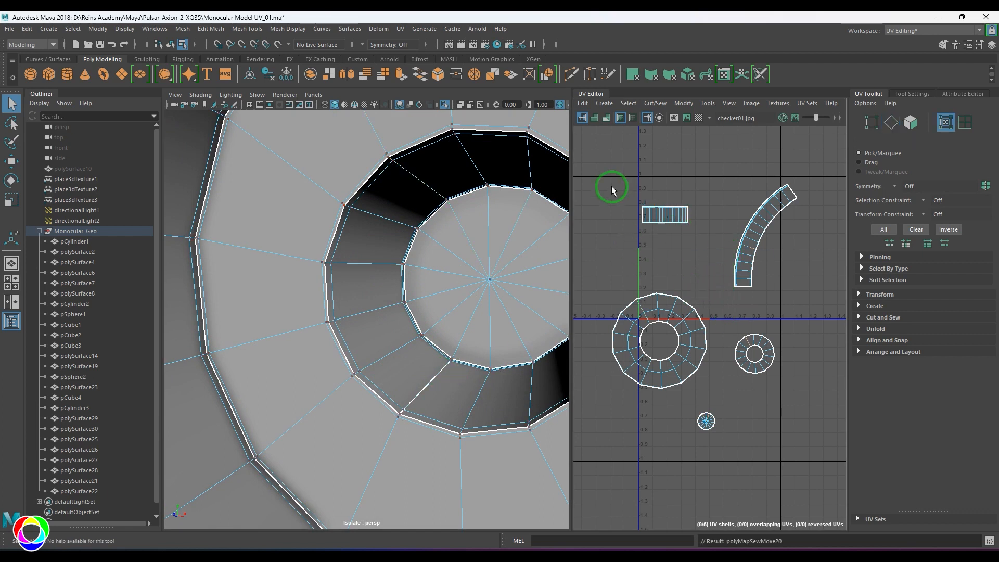
{"action": "left_click_drag", "start_coordinate": [612, 188], "coordinate": [696, 235]}
{"action": "right_click_drag", "start_coordinate": [698, 193], "coordinate": [583, 204], "text": "shift"}
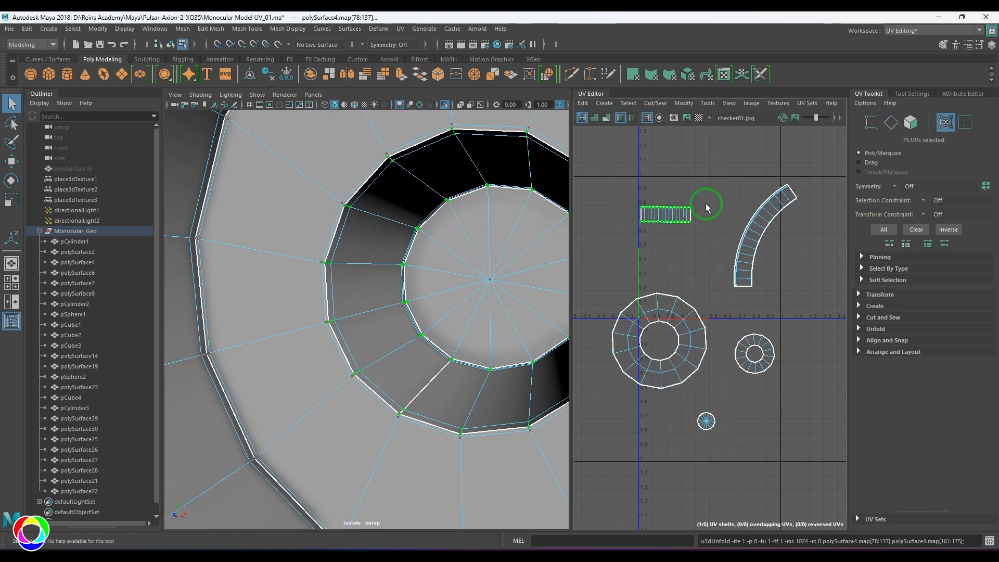
Return to object mode with textured shading and inspect the checker pattern and UV shells of the recessed disc polySurface4.
{"action": "scroll", "coordinate": [413, 283], "scroll_direction": "down", "scroll_amount": 5}
{"action": "left_click_drag", "start_coordinate": [412, 283], "coordinate": [359, 269], "text": "alt"}
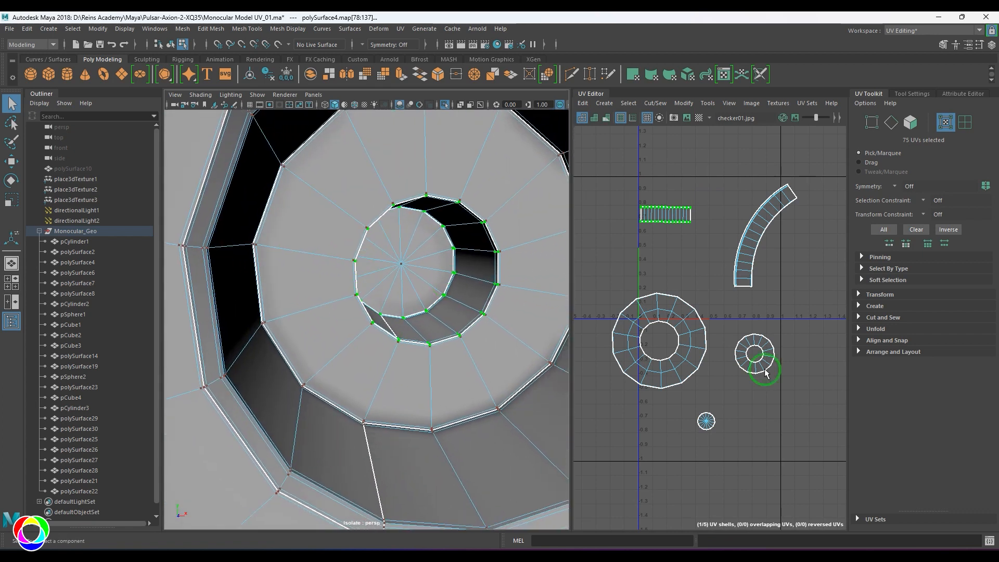
{"action": "scroll", "coordinate": [765, 371], "scroll_direction": "down", "scroll_amount": 3}
{"action": "scroll", "coordinate": [420, 344], "scroll_direction": "down", "scroll_amount": 6}
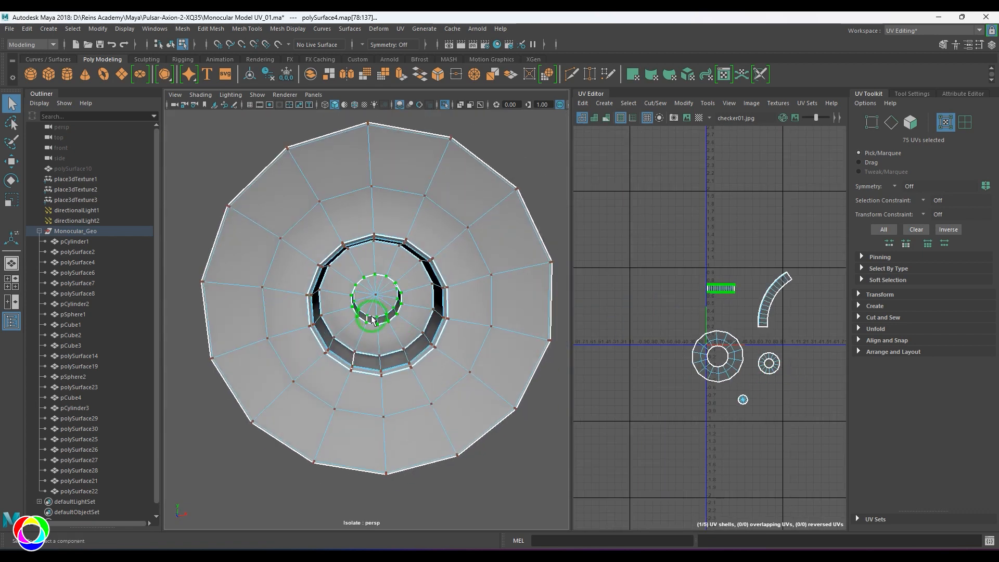
{"action": "key", "text": "6"}
{"action": "key", "text": "F8"}
{"action": "left_click", "coordinate": [515, 131]}
{"action": "scroll", "coordinate": [441, 177], "scroll_direction": "down", "scroll_amount": 6}
{"action": "left_click_drag", "start_coordinate": [381, 246], "coordinate": [390, 292], "text": "alt"}
{"action": "left_click", "coordinate": [462, 297]}
{"action": "key", "text": "f"}
{"action": "left_click", "coordinate": [632, 341]}
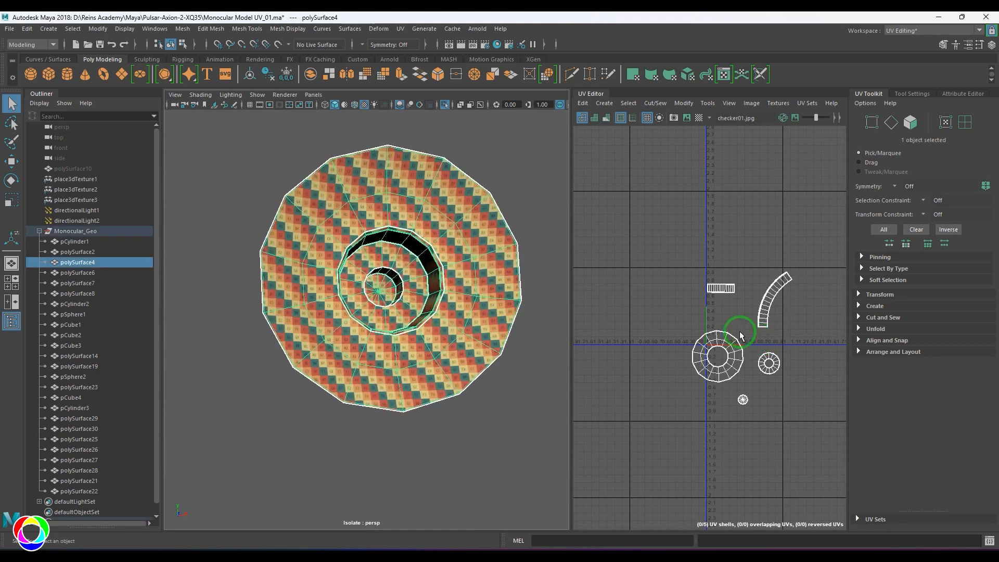
Exit isolation and hide the lens covers polySurface6, polySurface8, pSphere2 and polySurface23 on the monocular's front.
{"action": "key", "text": "ctrl+1"}
{"action": "scroll", "coordinate": [384, 257], "scroll_direction": "down", "scroll_amount": 8}
{"action": "left_click_drag", "start_coordinate": [383, 256], "coordinate": [328, 295], "text": "alt"}
{"action": "middle_click_drag", "start_coordinate": [377, 312], "coordinate": [409, 288], "text": "alt"}
{"action": "left_click_drag", "start_coordinate": [409, 287], "coordinate": [380, 297], "text": "alt"}
{"action": "left_click", "coordinate": [378, 299]}
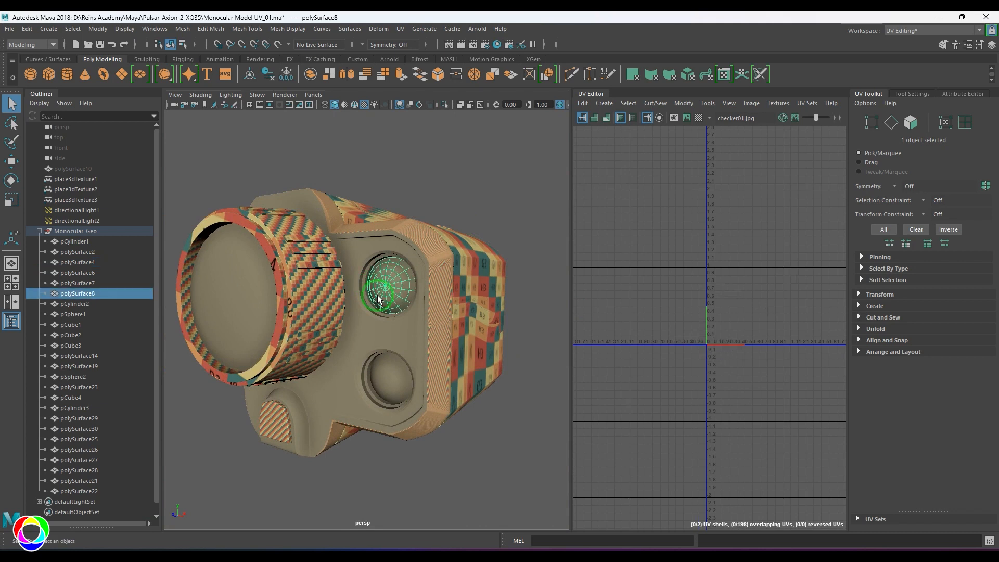
{"action": "left_click", "coordinate": [247, 309], "text": "shift"}
{"action": "left_click", "coordinate": [383, 375], "text": "shift"}
{"action": "scroll", "coordinate": [420, 364], "scroll_direction": "down", "scroll_amount": 5}
{"action": "left_click_drag", "start_coordinate": [420, 364], "coordinate": [495, 307], "text": "alt"}
{"action": "left_click", "coordinate": [379, 280], "text": "shift"}
{"action": "key", "text": "ctrl+h"}
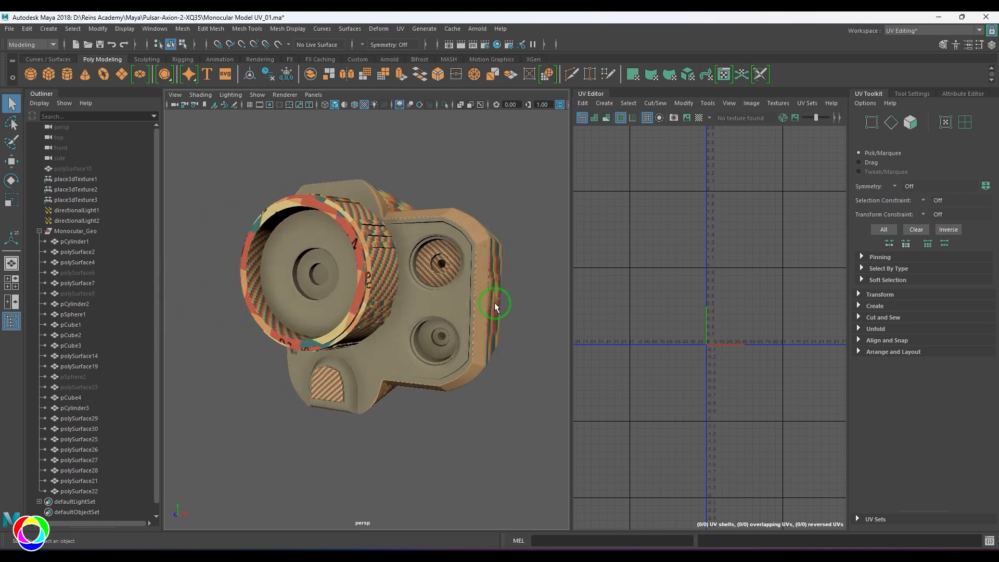
Compare the UVs of the recessed discs polySurface4, polySurface7 and polySurface29 behind the lens covers.
{"action": "left_click", "coordinate": [440, 263]}
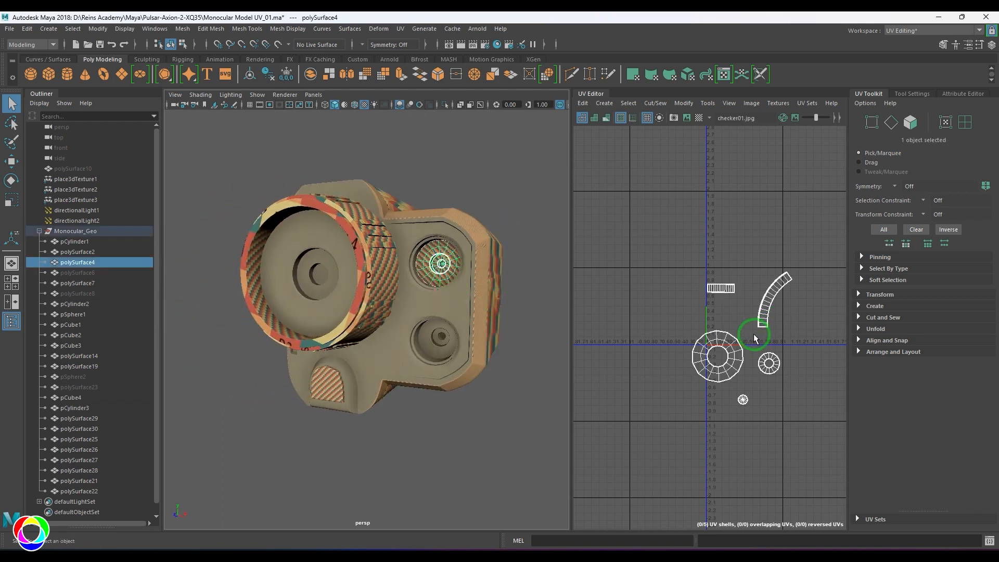
{"action": "left_click", "coordinate": [438, 339]}
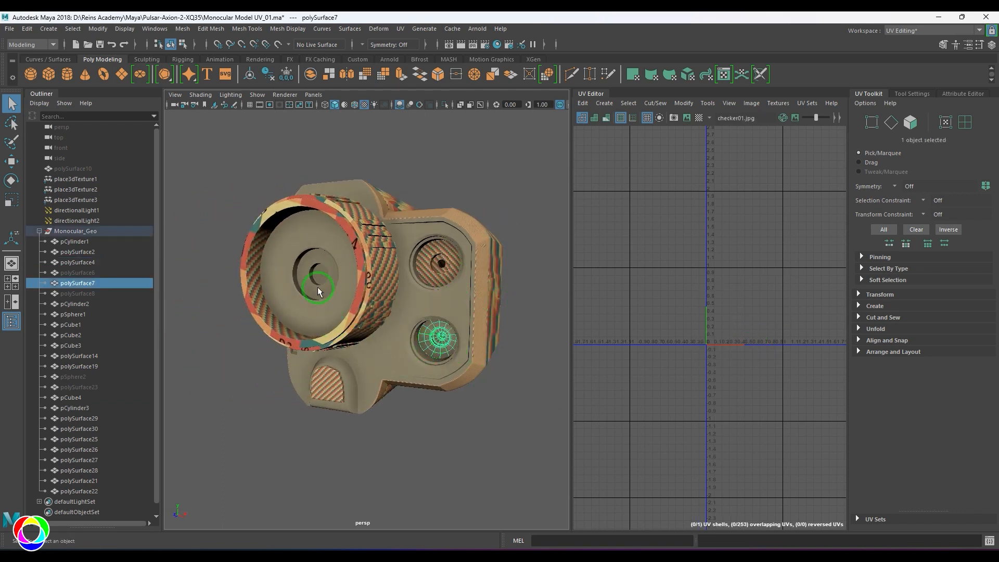
{"action": "left_click", "coordinate": [349, 314]}
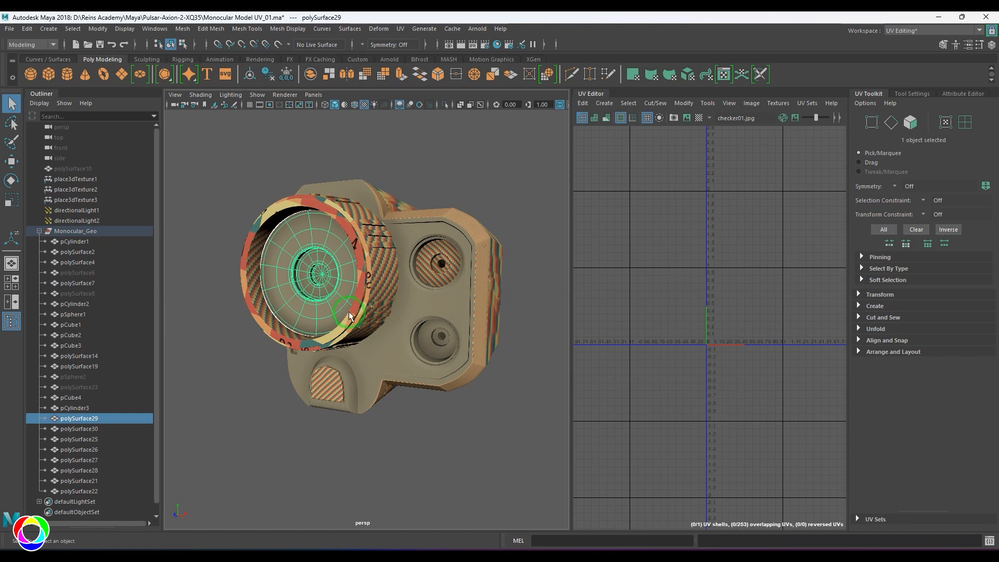
{"action": "left_click", "coordinate": [446, 299]}
{"action": "left_click", "coordinate": [442, 344]}
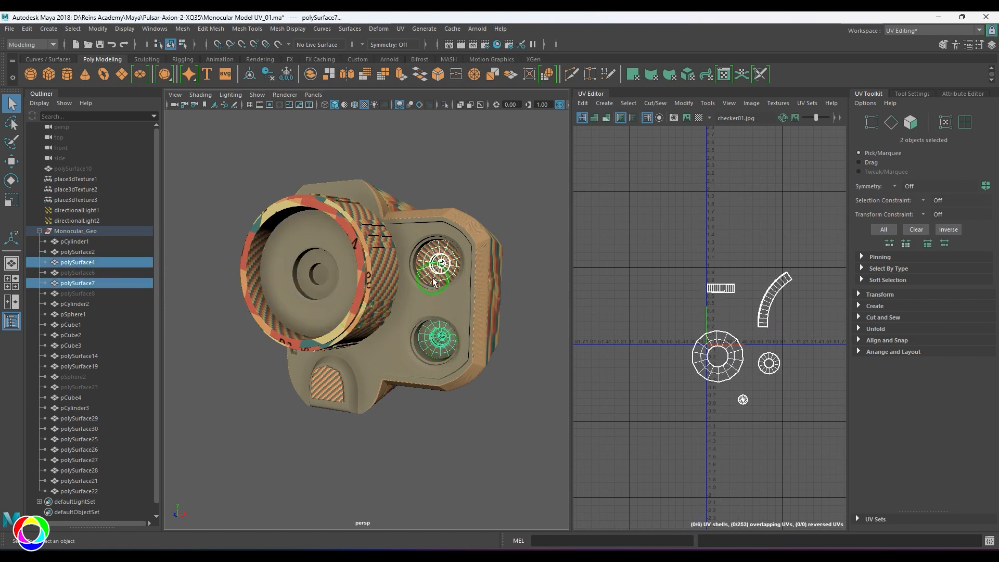
Transfer attributes from polySurface4 to polySurface7 using the reset settings, with all UV sets and World sample space.
{"action": "left_click", "coordinate": [451, 251]}
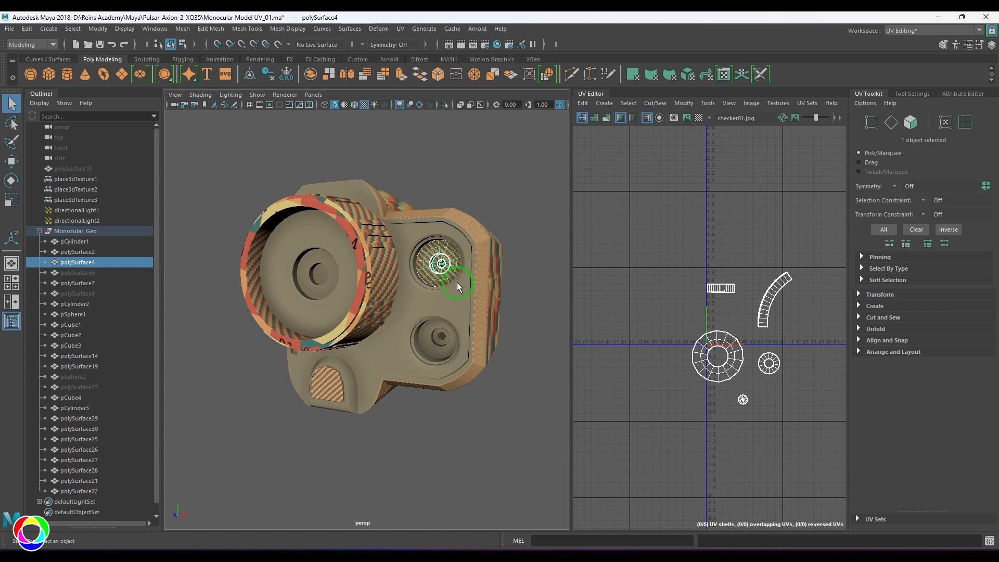
{"action": "left_click", "coordinate": [432, 344], "text": "shift"}
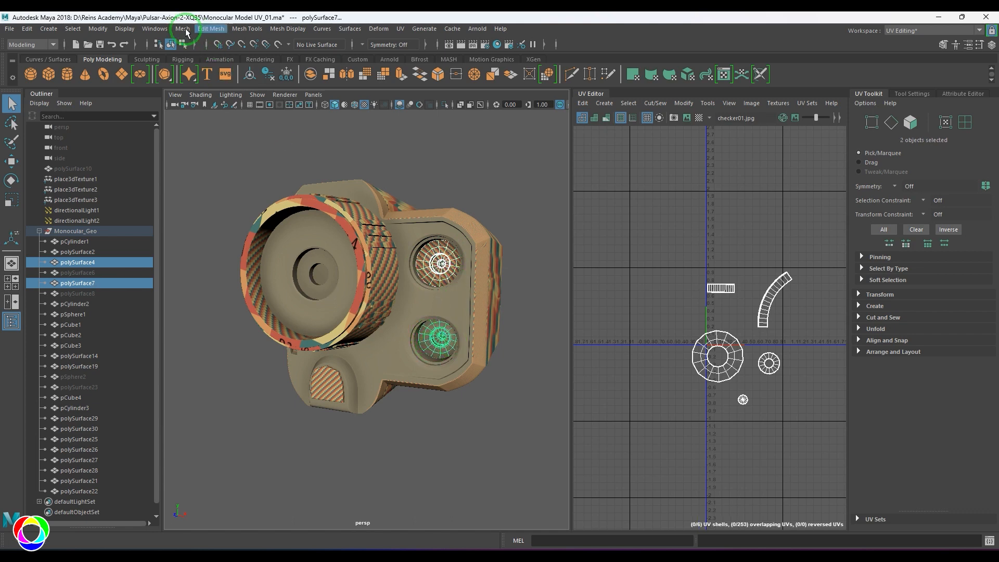
{"action": "left_click", "coordinate": [182, 29]}
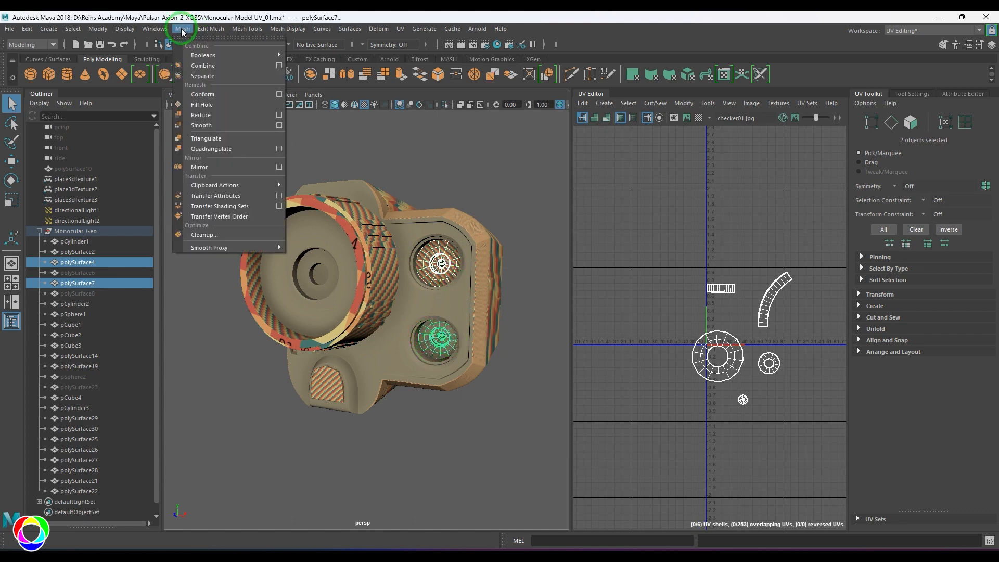
{"action": "left_click", "coordinate": [280, 195]}
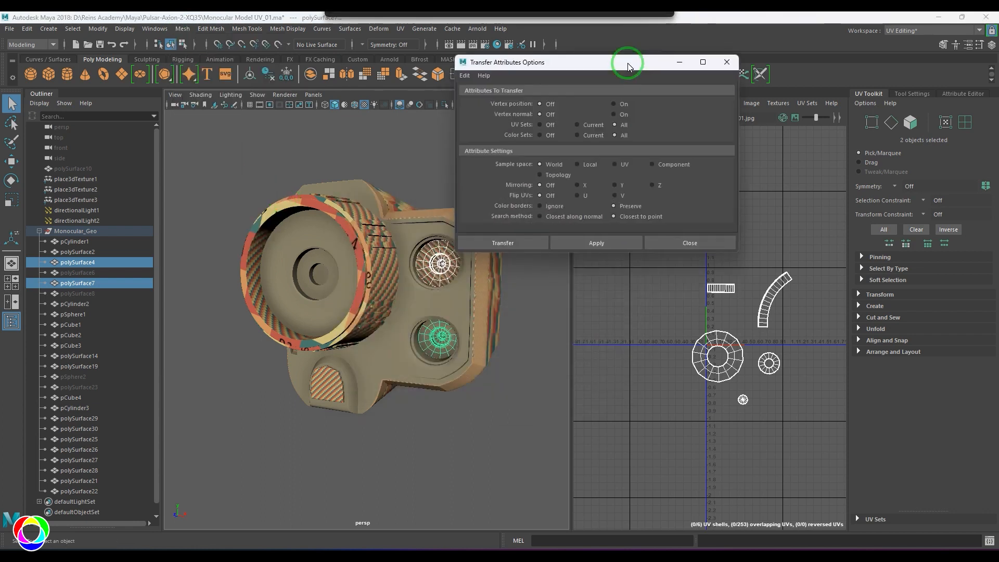
{"action": "left_click", "coordinate": [462, 76]}
{"action": "left_click", "coordinate": [488, 96]}
{"action": "left_click", "coordinate": [575, 253]}
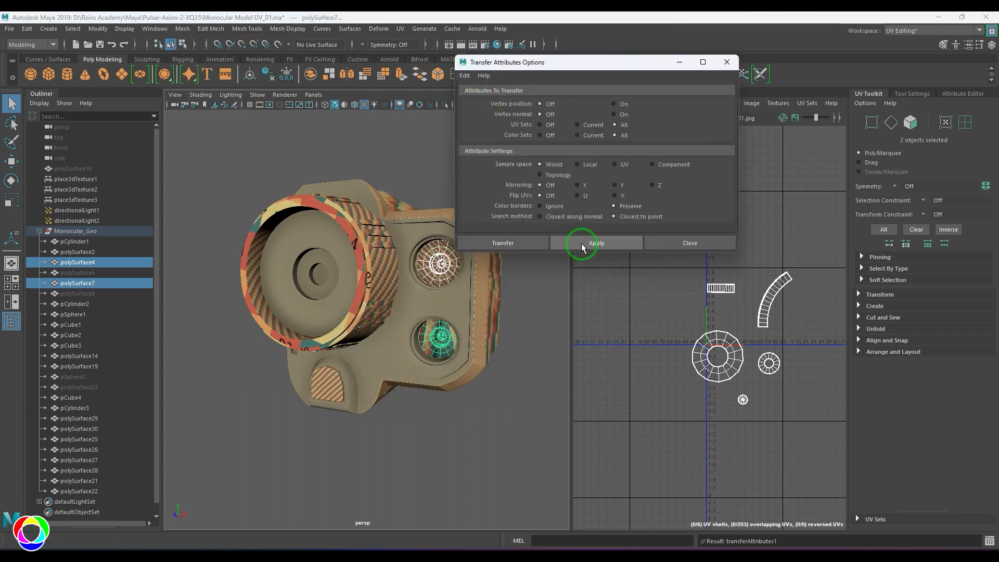
Check the transferred UVs on polySurface7 and reselect polySurface4 followed by polySurface7 as transfer source and target.
{"action": "left_click", "coordinate": [434, 329], "text": "ctrl"}
{"action": "left_click", "coordinate": [438, 336]}
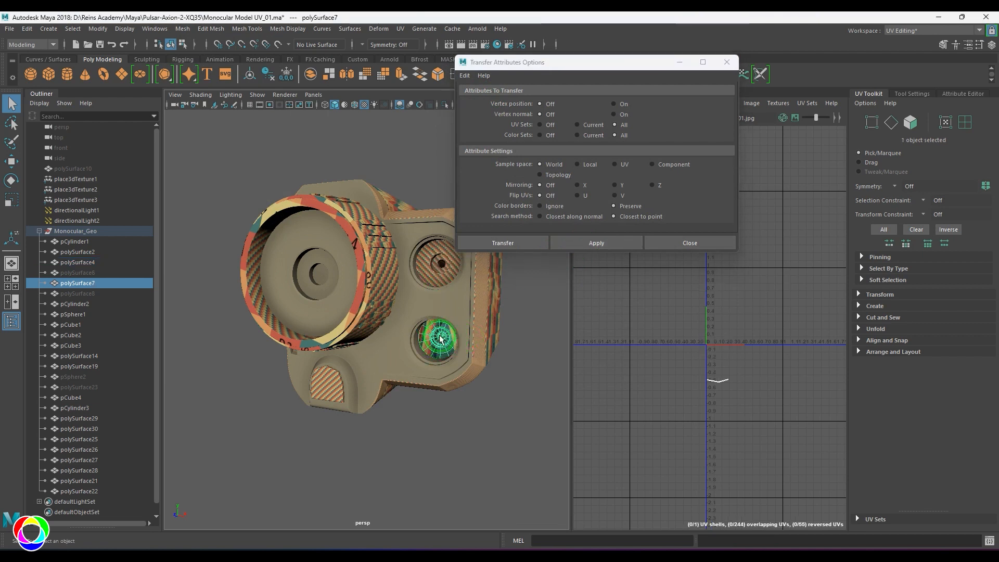
{"action": "left_click", "coordinate": [442, 273]}
{"action": "left_click", "coordinate": [439, 337], "text": "shift"}
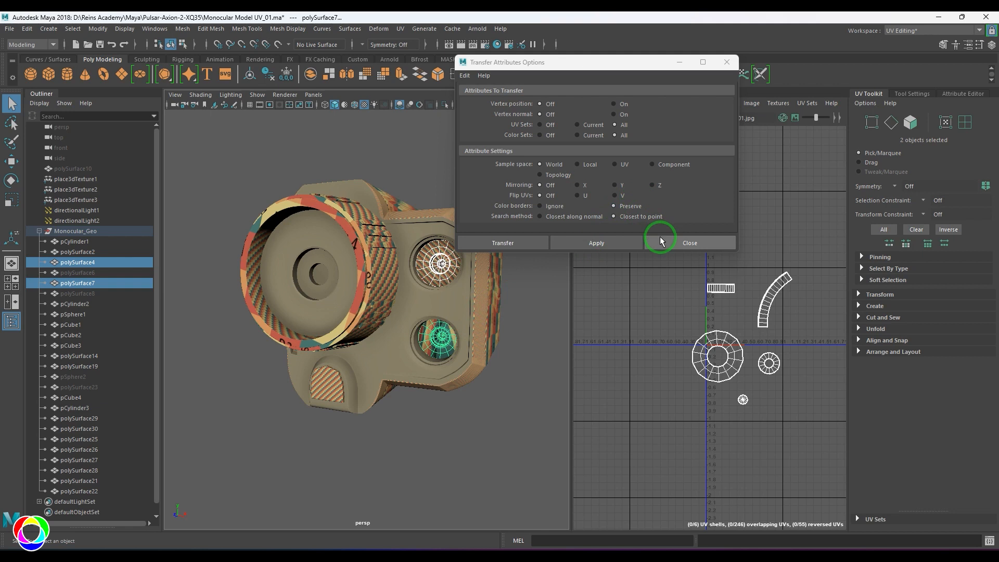
Transfer the current UV set from polySurface4 to polySurface7 using Component sample space.
{"action": "left_click", "coordinate": [619, 166]}
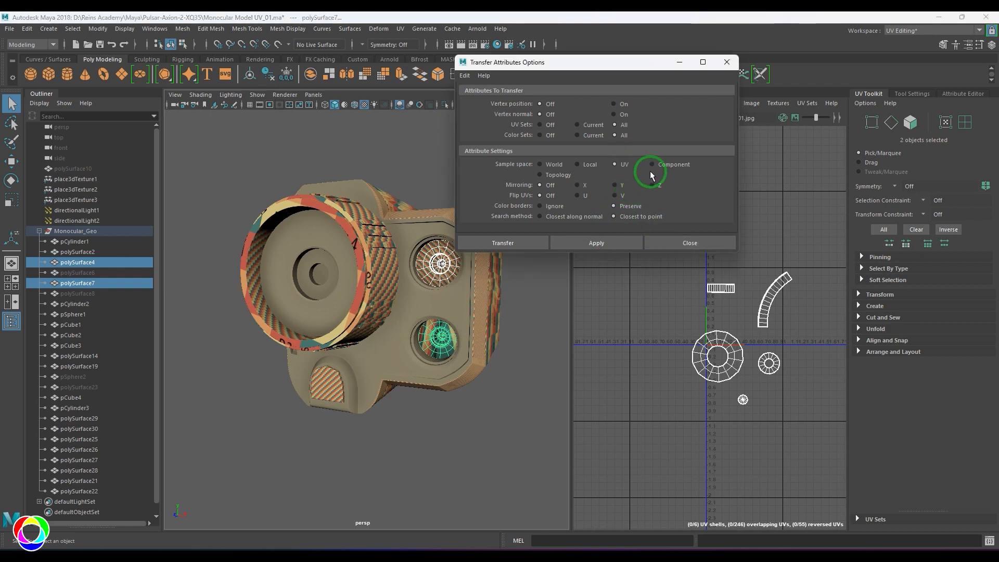
{"action": "left_click", "coordinate": [656, 164]}
{"action": "left_click", "coordinate": [675, 235]}
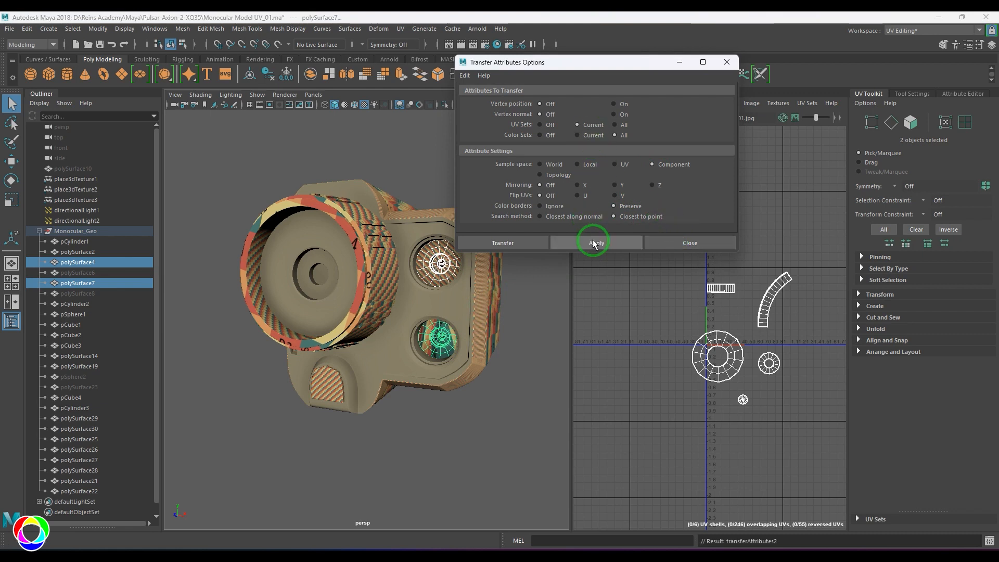
{"action": "left_click", "coordinate": [489, 343], "text": "ctrl"}
{"action": "left_click", "coordinate": [520, 401]}
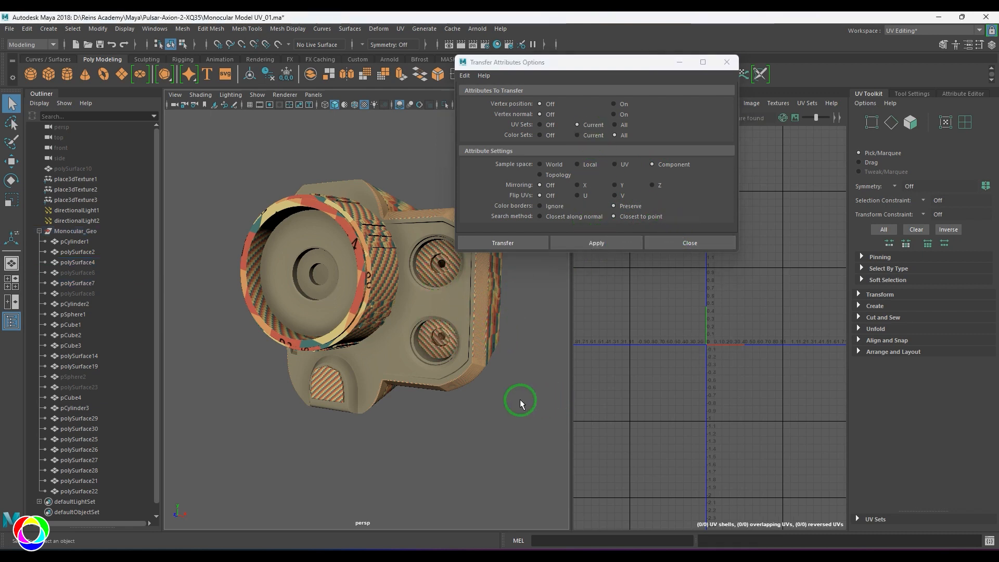
Transfer the current UV set from polySurface4 to polySurface29, the inner disc of the large front lens.
{"action": "left_click", "coordinate": [441, 356]}
{"action": "left_click", "coordinate": [439, 270]}
{"action": "left_click", "coordinate": [437, 339]}
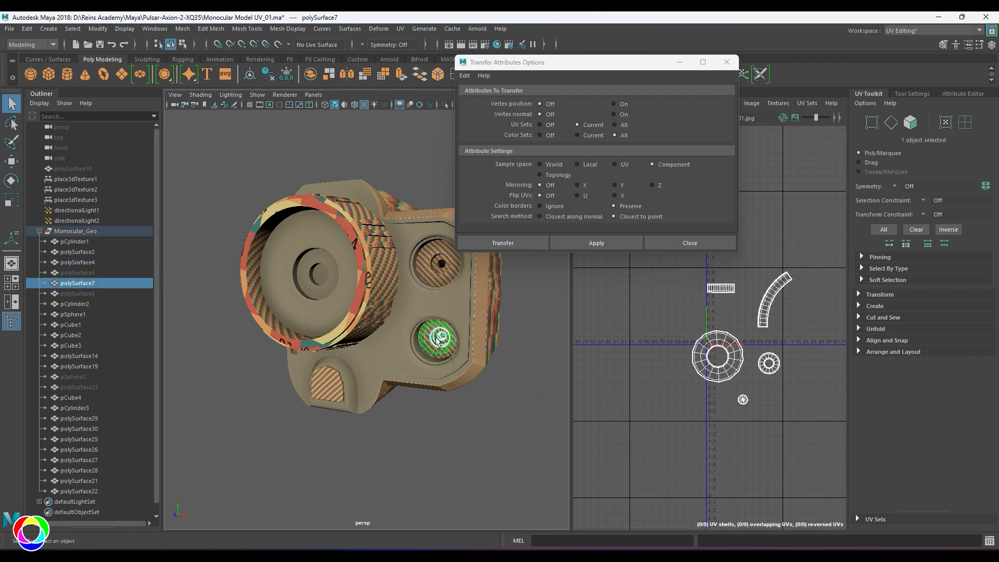
{"action": "left_click", "coordinate": [422, 278]}
{"action": "left_click", "coordinate": [293, 290], "text": "shift"}
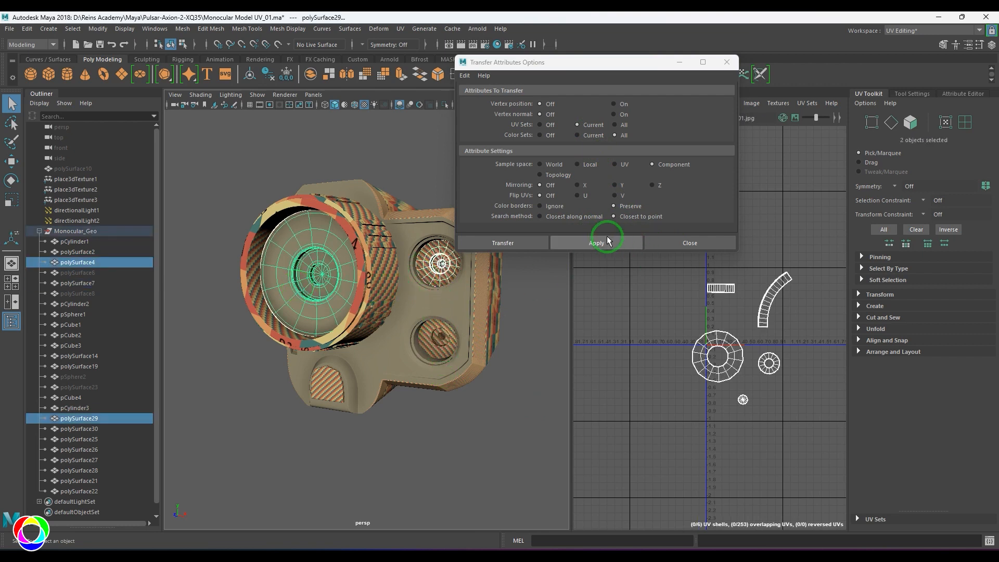
{"action": "left_click", "coordinate": [598, 243]}
{"action": "left_click_drag", "start_coordinate": [476, 406], "coordinate": [455, 383], "text": "alt"}
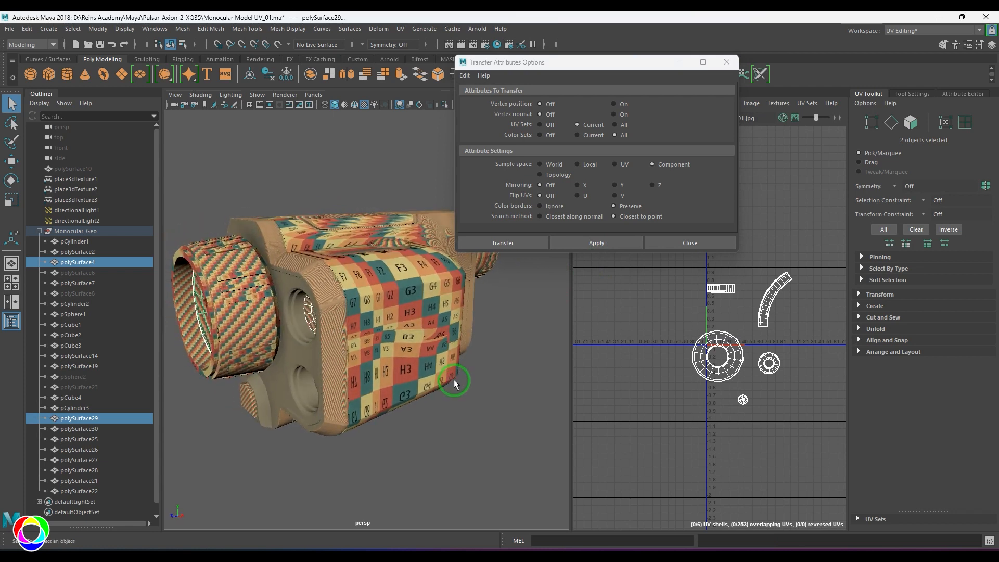
Transfer polySurface4's UVs to polySurface30 inside the eyepiece at the rear, and close the Transfer Attributes options.
{"action": "left_click", "coordinate": [309, 318]}
{"action": "left_click_drag", "start_coordinate": [499, 345], "coordinate": [328, 341], "text": "alt"}
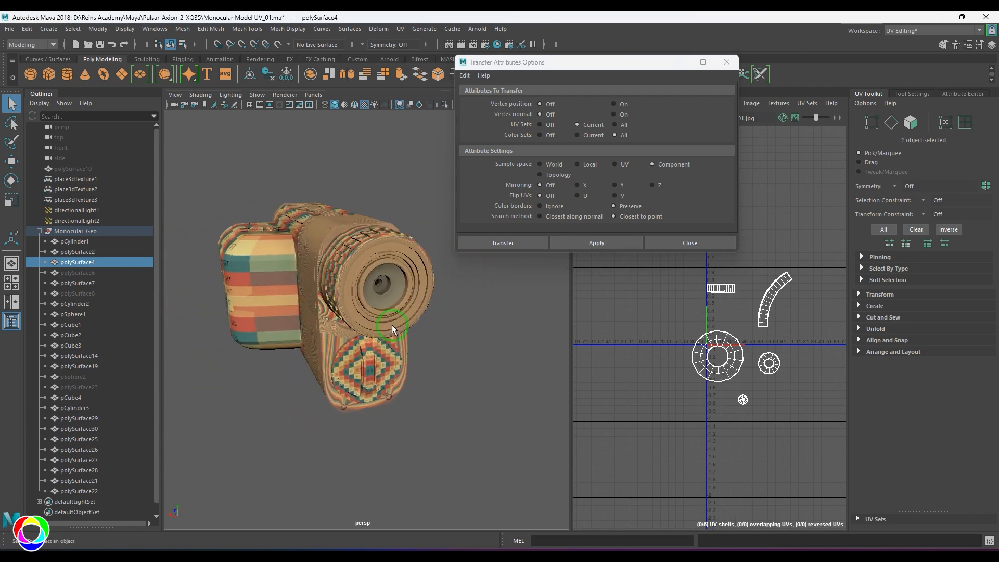
{"action": "left_click", "coordinate": [395, 301], "text": "shift"}
{"action": "left_click", "coordinate": [593, 244]}
{"action": "left_click", "coordinate": [720, 244]}
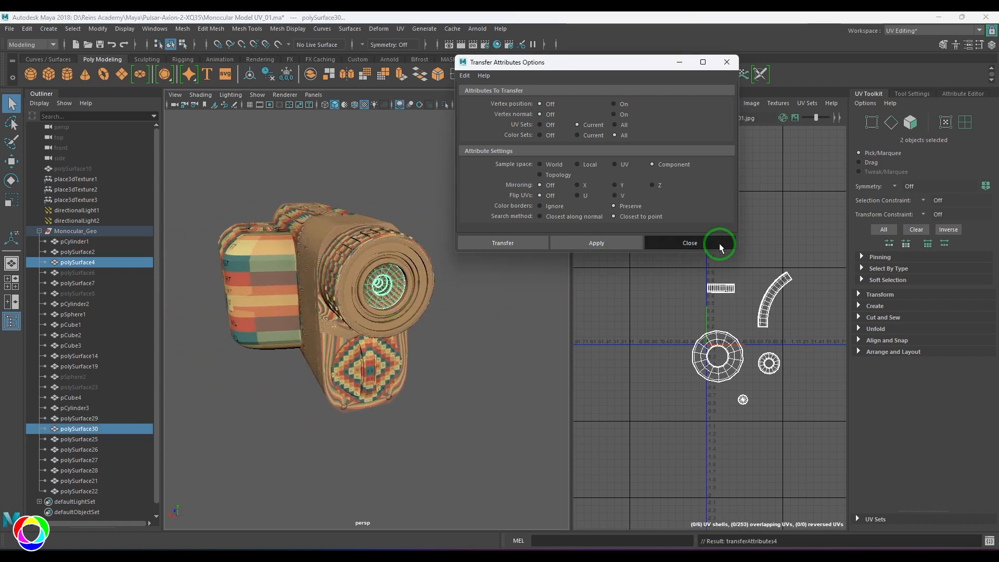
{"action": "left_click", "coordinate": [414, 404]}
{"action": "left_click_drag", "start_coordinate": [413, 403], "coordinate": [582, 376], "text": "alt"}
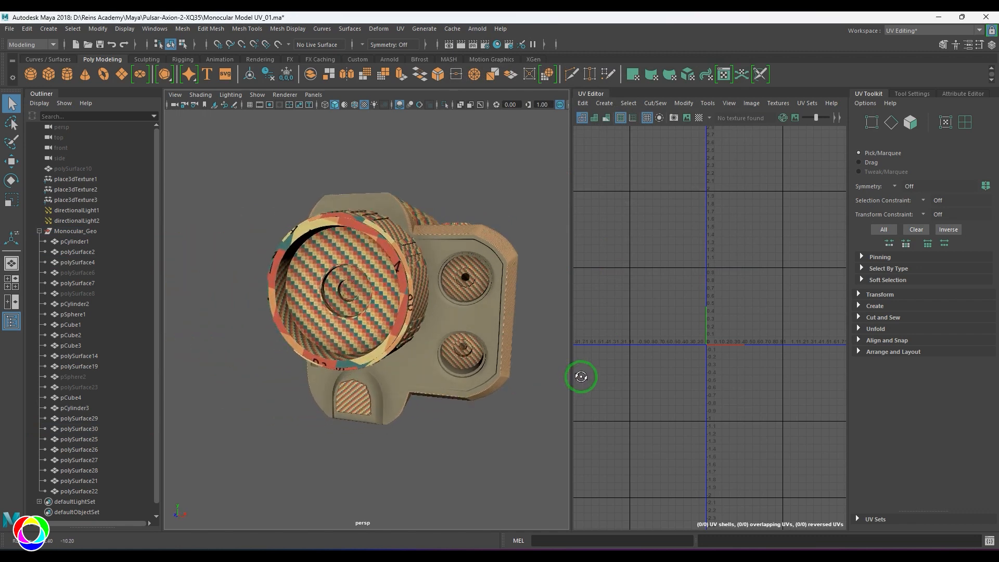
Unhide polySurface6, the glass dome of the lower small lens.
{"action": "left_click", "coordinate": [97, 253]}
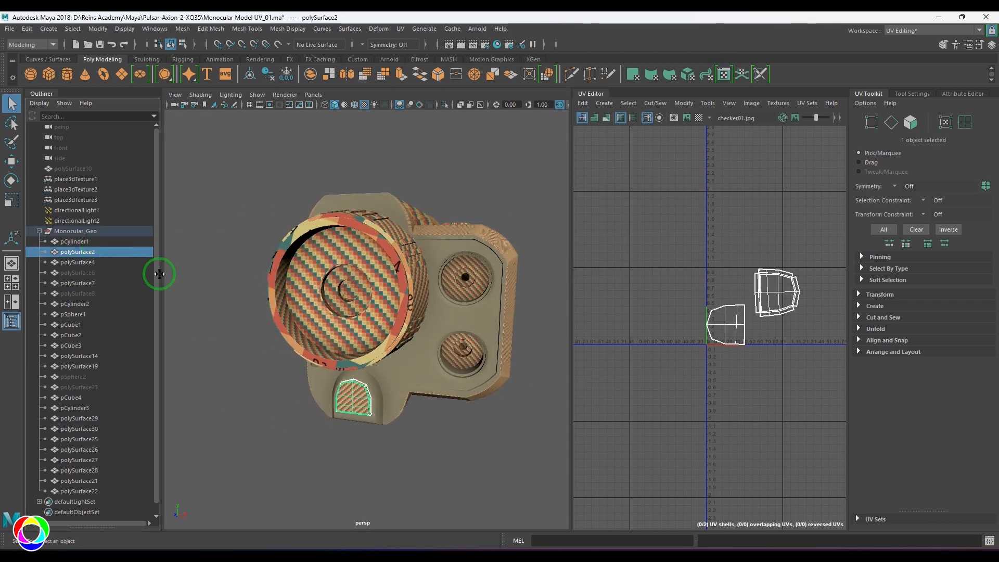
{"action": "left_click", "coordinate": [83, 262]}
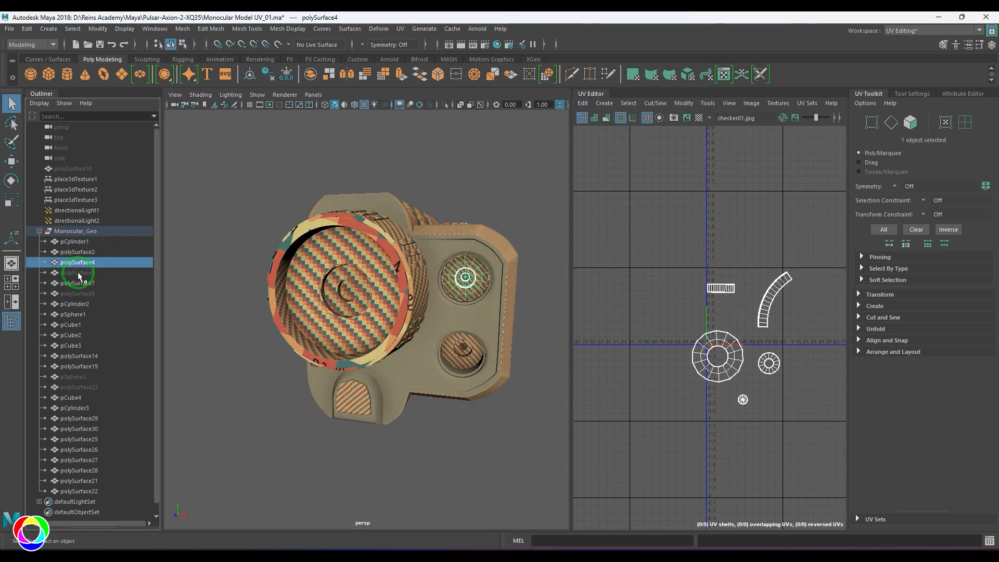
{"action": "left_click", "coordinate": [78, 273]}
{"action": "left_click", "coordinate": [77, 284]}
{"action": "left_click", "coordinate": [79, 272]}
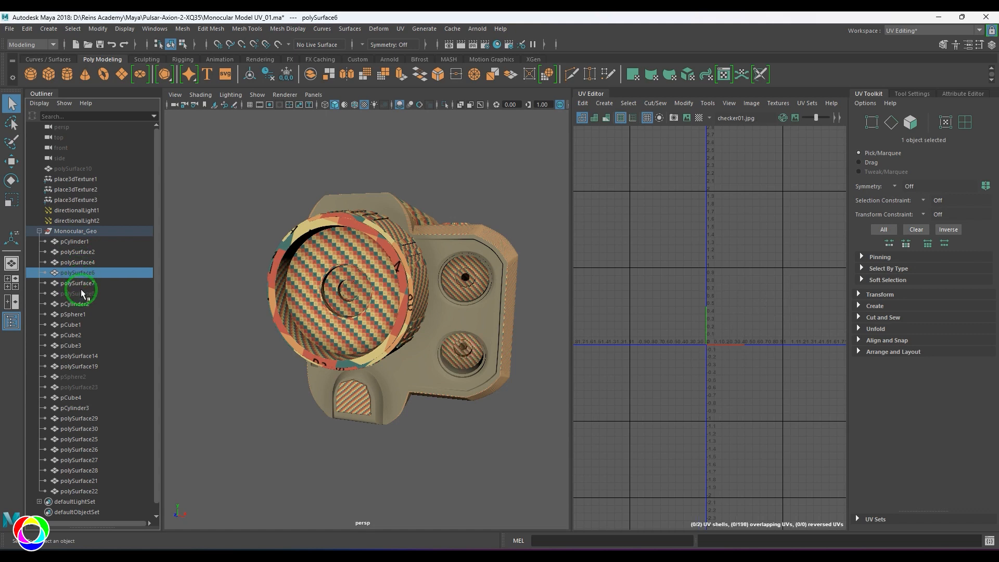
{"action": "key", "text": "shift+h"}
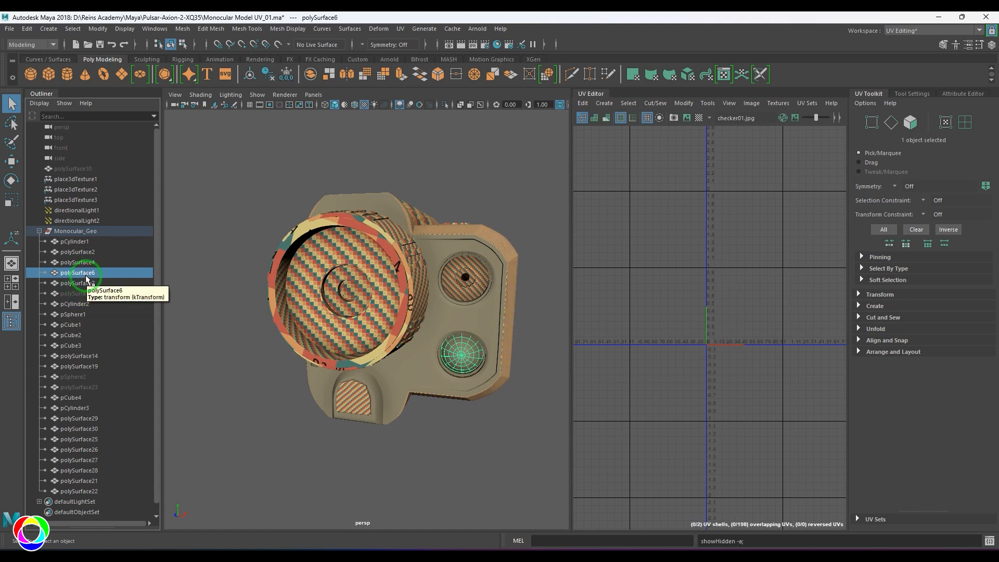
Isolate polySurface6 and frame it in the viewport.
{"action": "left_click", "coordinate": [462, 351]}
{"action": "left_click_drag", "start_coordinate": [466, 359], "coordinate": [441, 345], "text": "alt"}
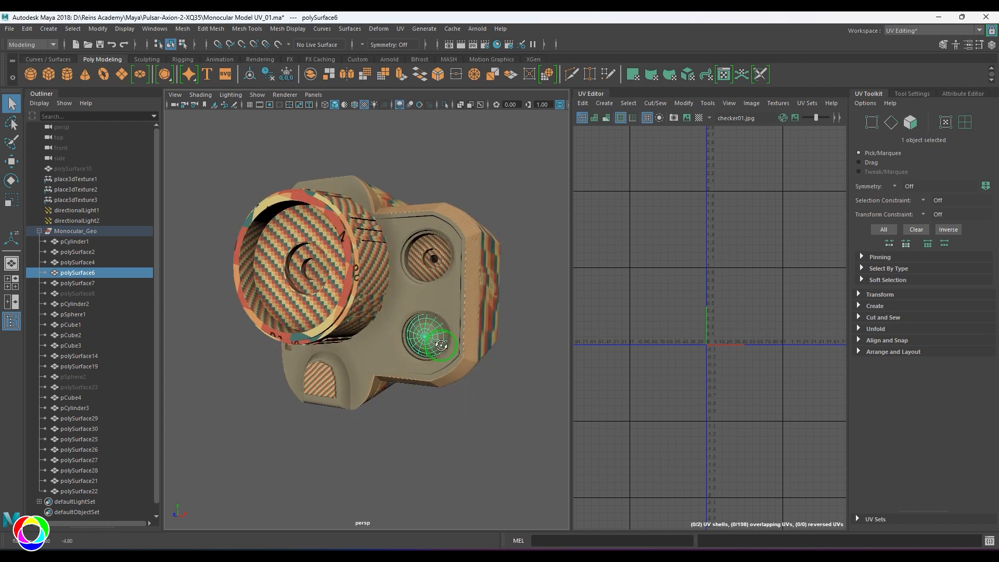
{"action": "key", "text": "ctrl+1"}
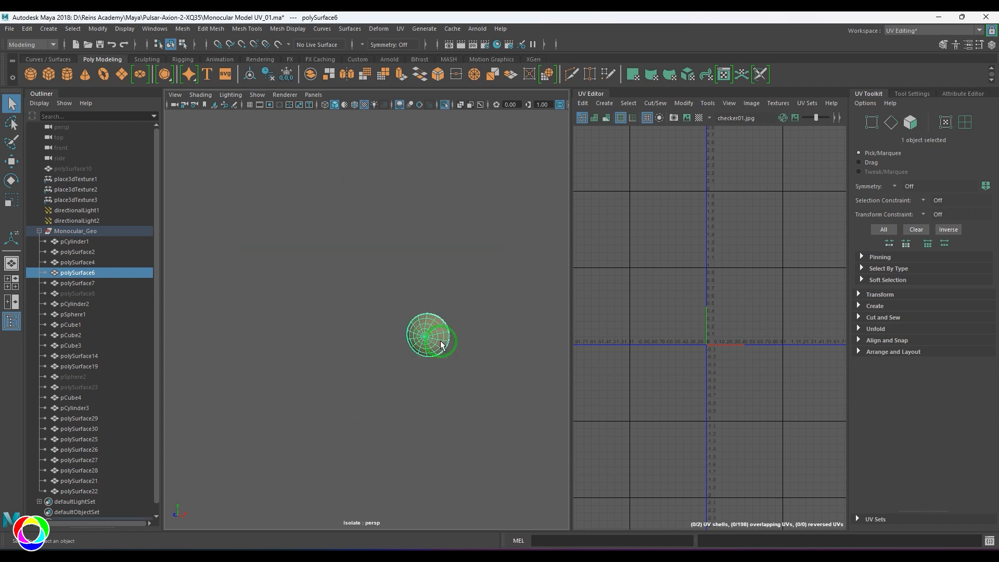
{"action": "key", "text": "f"}
{"action": "left_click_drag", "start_coordinate": [439, 341], "coordinate": [446, 269], "text": "alt"}
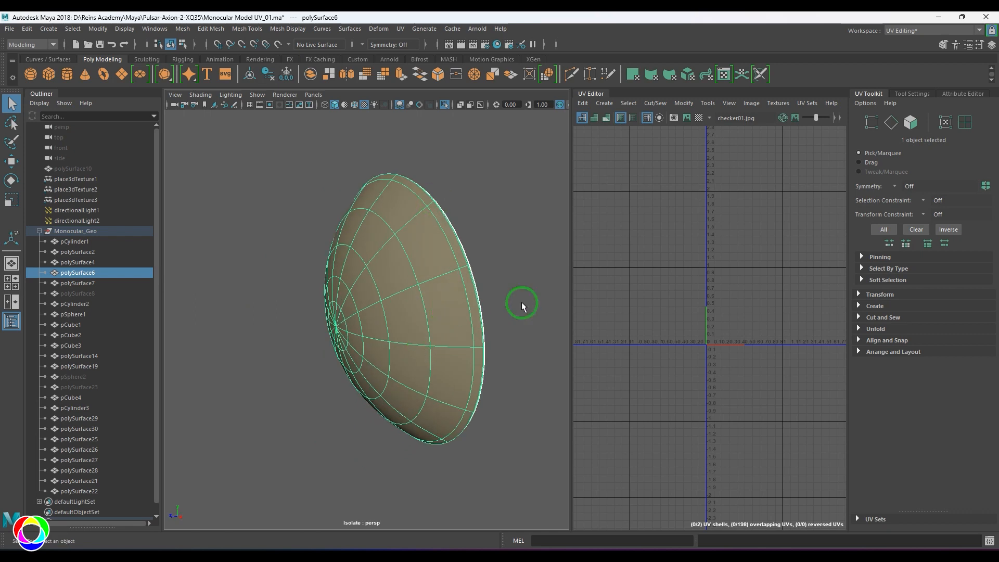
Apply planar mapping to polySurface6, fitted to the bounding box and projected from the Z axis.
{"action": "left_click", "coordinate": [406, 30]}
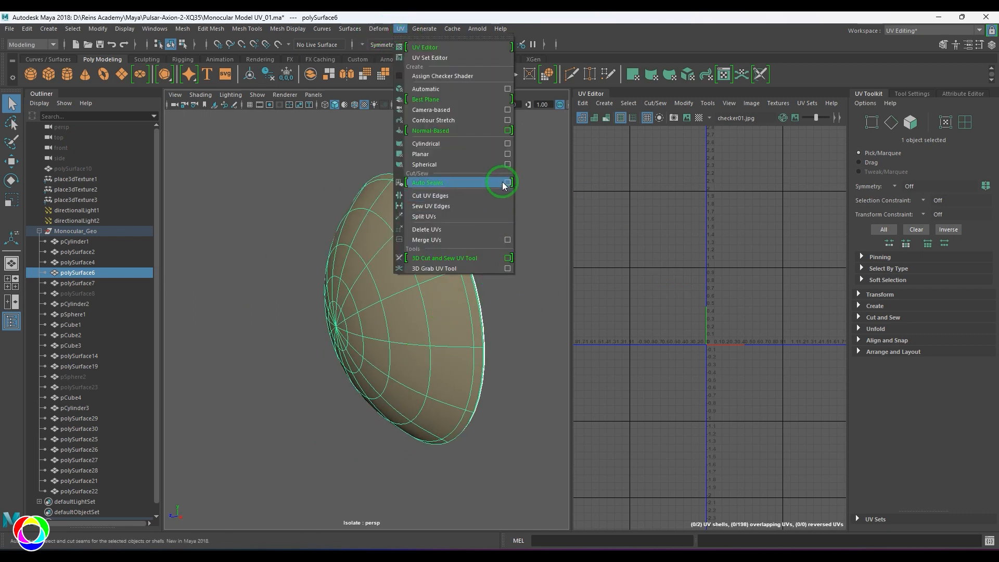
{"action": "left_click", "coordinate": [509, 154]}
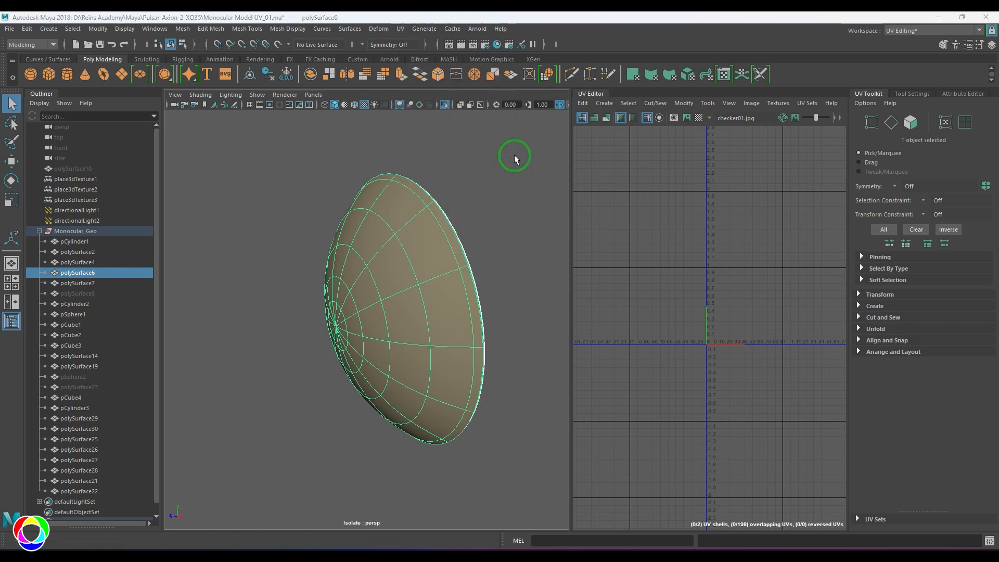
{"action": "left_click", "coordinate": [555, 132]}
{"action": "left_click", "coordinate": [528, 237]}
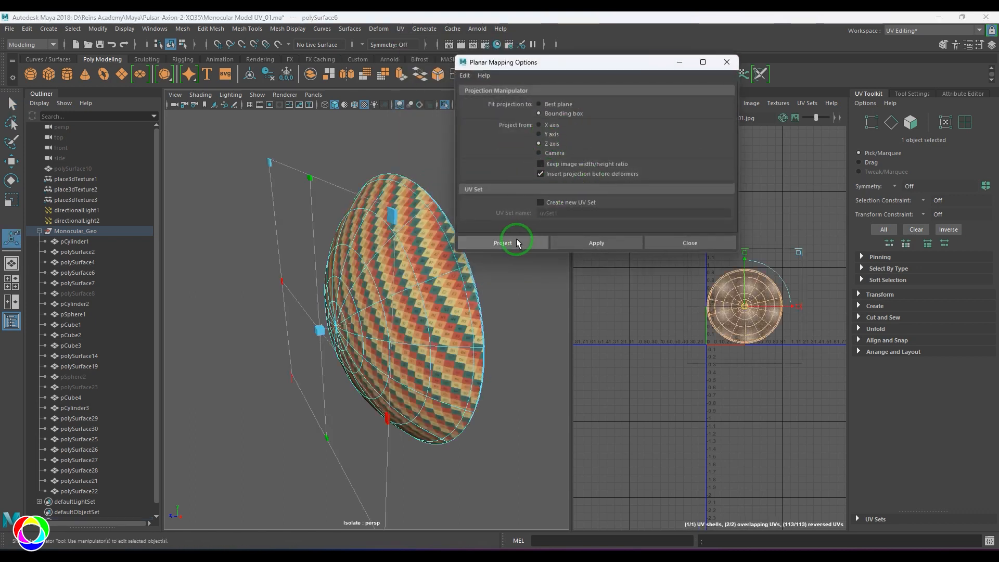
Select the edge loop around polySurface6's thin rim with smooth preview off, and cut the UVs along it.
{"action": "left_click", "coordinate": [432, 274]}
{"action": "left_click_drag", "start_coordinate": [432, 274], "coordinate": [350, 263], "text": "alt"}
{"action": "scroll", "coordinate": [393, 319], "scroll_direction": "up", "scroll_amount": 6}
{"action": "key", "text": "1"}
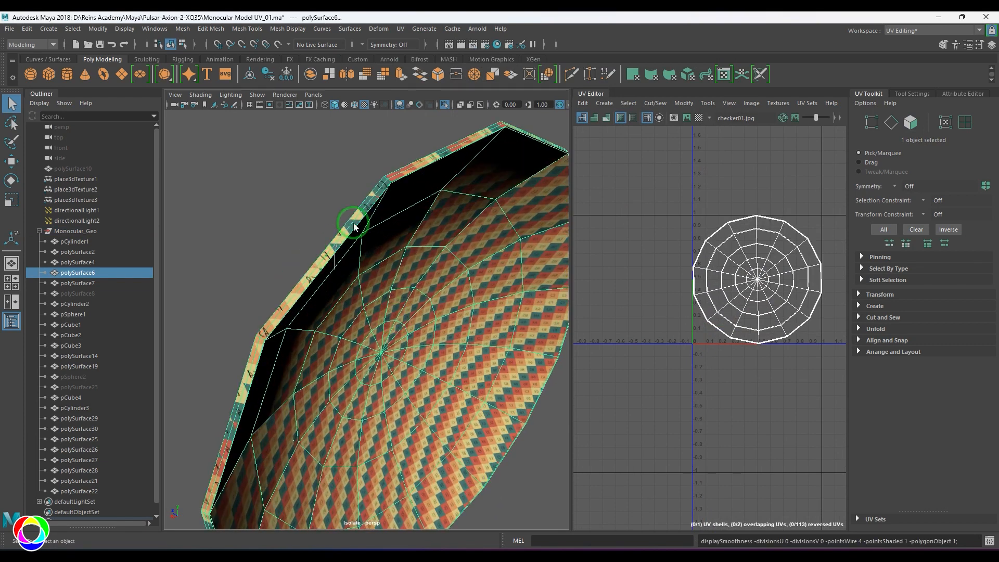
{"action": "left_click", "coordinate": [375, 192]}
{"action": "key", "text": "F10"}
{"action": "double_click", "coordinate": [373, 194]}
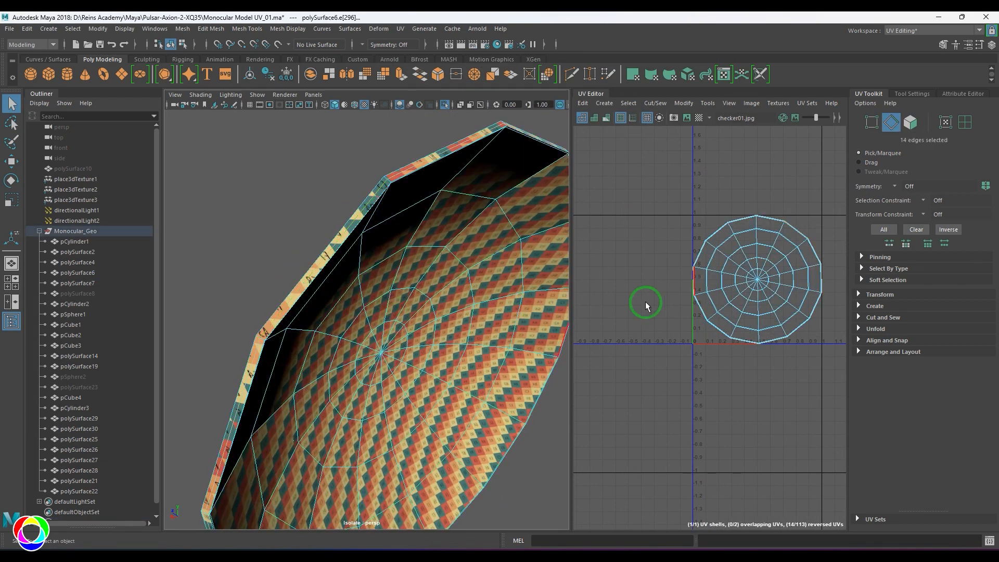
{"action": "right_click", "coordinate": [734, 225], "text": "shift"}
{"action": "right_click_drag", "start_coordinate": [734, 225], "coordinate": [677, 255], "text": "shift"}
Select one of the two overlapping circular UV shells, move it below the other, and shade the shells by orientation.
{"action": "right_click_drag", "start_coordinate": [723, 276], "coordinate": [753, 279]}
{"action": "double_click", "coordinate": [755, 280]}
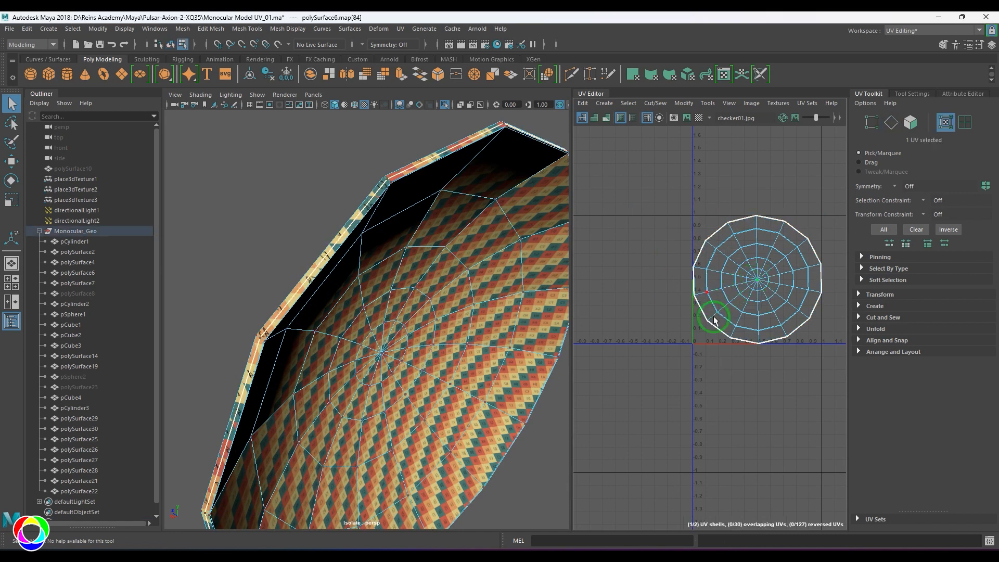
{"action": "middle_click_drag", "start_coordinate": [765, 344], "coordinate": [711, 319], "text": "alt"}
{"action": "key", "text": "w"}
{"action": "left_click_drag", "start_coordinate": [712, 319], "coordinate": [711, 483]}
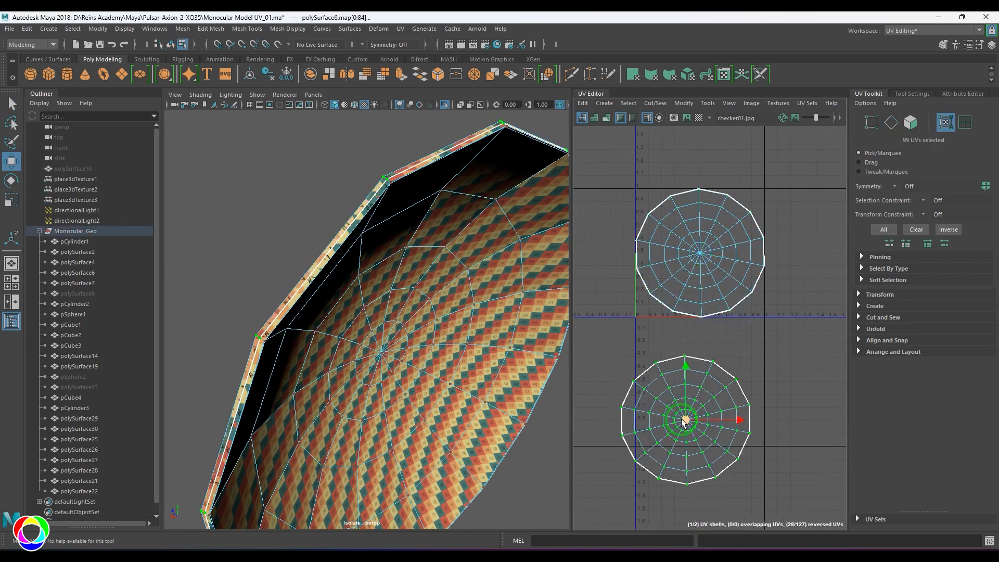
{"action": "middle_click_drag", "start_coordinate": [677, 381], "coordinate": [691, 342], "text": "alt"}
{"action": "key", "text": "5"}
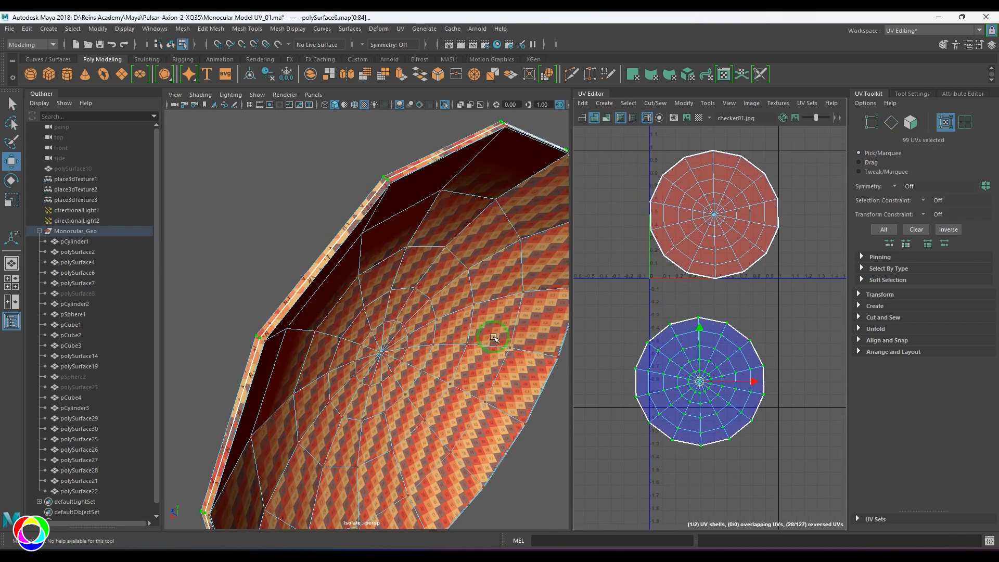
Check the mirrored checker lettering on the dome and flip the upper, reversed UV shell.
{"action": "mouse_move", "coordinate": [469, 327]}
{"action": "left_mouse_down", "text": "alt"}
{"action": "mouse_move", "coordinate": [404, 290]}
{"action": "mouse_move", "coordinate": [403, 271]}
{"action": "left_mouse_up", "text": "alt"}
{"action": "right_click_drag", "start_coordinate": [403, 271], "coordinate": [472, 312], "text": "alt"}
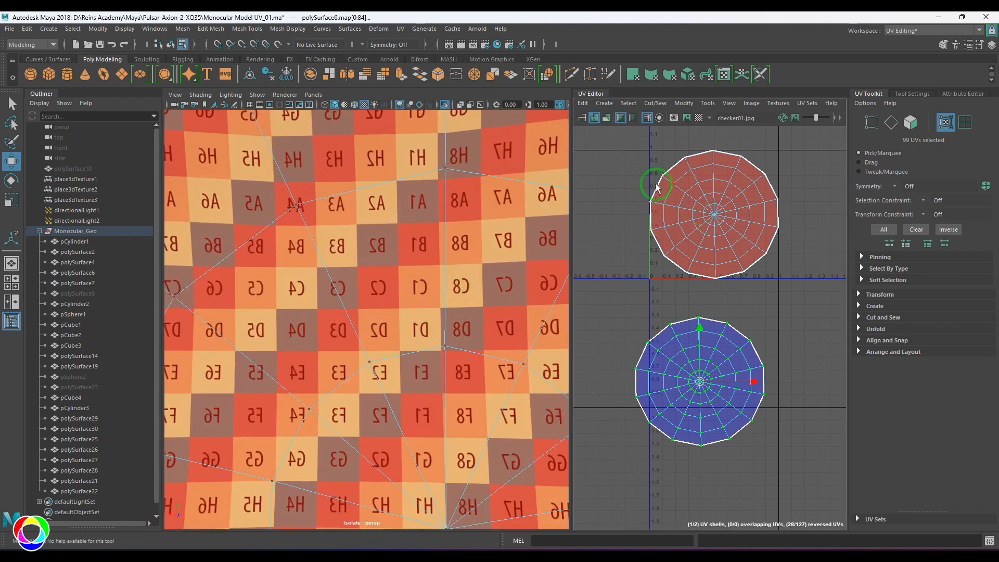
{"action": "left_click_drag", "start_coordinate": [630, 146], "coordinate": [812, 270]}
{"action": "scroll", "coordinate": [751, 275], "scroll_direction": "down", "scroll_amount": 2}
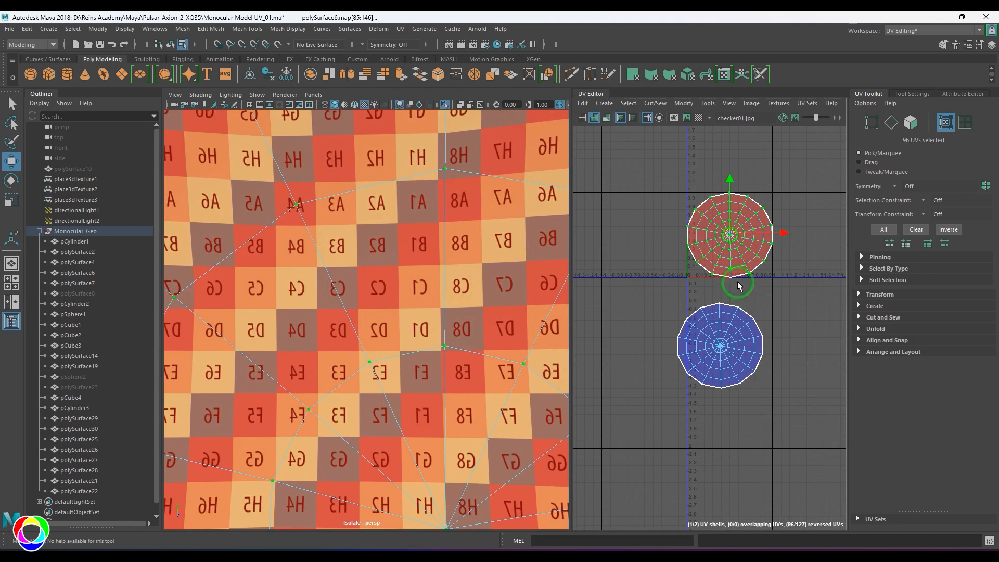
{"action": "middle_click_drag", "start_coordinate": [737, 281], "coordinate": [733, 314], "text": "alt"}
{"action": "left_click_drag", "start_coordinate": [667, 209], "coordinate": [794, 315]}
{"action": "left_click", "coordinate": [683, 106]}
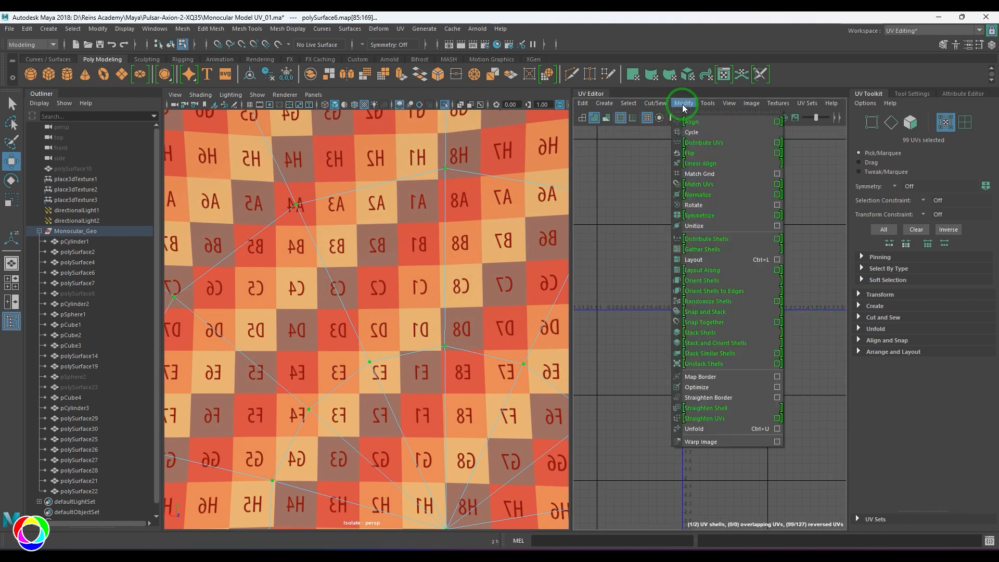
{"action": "left_click", "coordinate": [692, 153]}
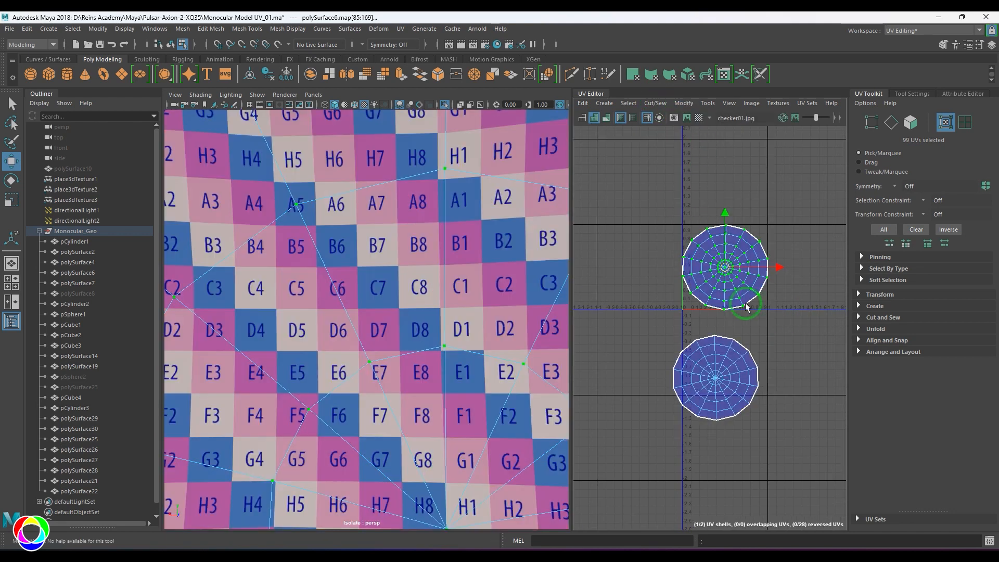
Unfold the lower circular UV shell, followed by the upper one.
{"action": "left_click_drag", "start_coordinate": [653, 330], "coordinate": [821, 459]}
{"action": "right_click_drag", "start_coordinate": [780, 289], "coordinate": [632, 285], "text": "shift"}
{"action": "left_click_drag", "start_coordinate": [647, 207], "coordinate": [807, 313]}
{"action": "right_click_drag", "start_coordinate": [779, 215], "coordinate": [642, 211], "text": "shift"}
Return to object selection on polySurface6 and exit isolation to show the whole monocular.
{"action": "right_click_drag", "start_coordinate": [425, 298], "coordinate": [281, 279], "text": "alt"}
{"action": "left_click_drag", "start_coordinate": [281, 279], "coordinate": [469, 279], "text": "alt"}
{"action": "right_click_drag", "start_coordinate": [391, 333], "coordinate": [416, 309]}
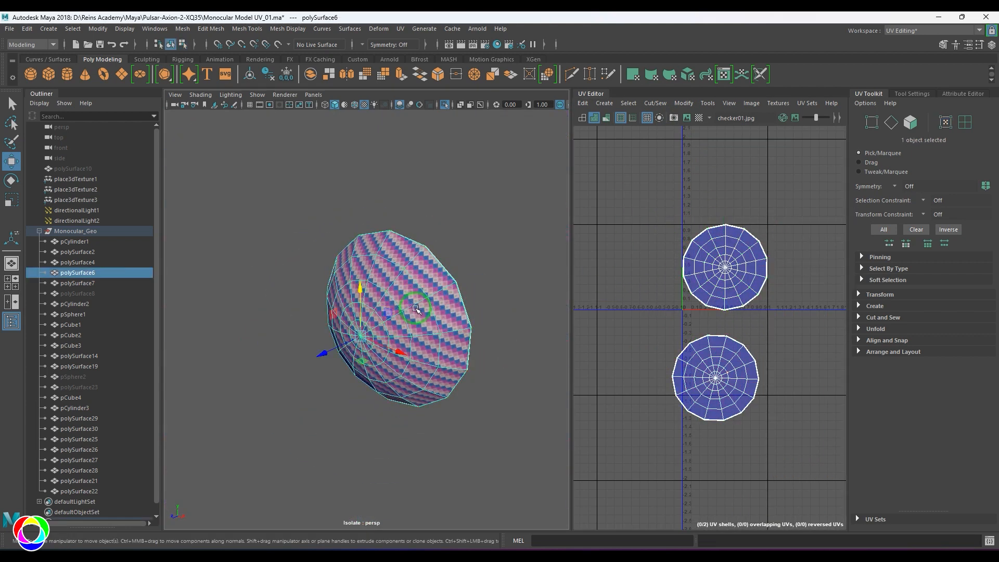
{"action": "key", "text": "ctrl+1"}
{"action": "scroll", "coordinate": [406, 311], "scroll_direction": "down", "scroll_amount": 6}
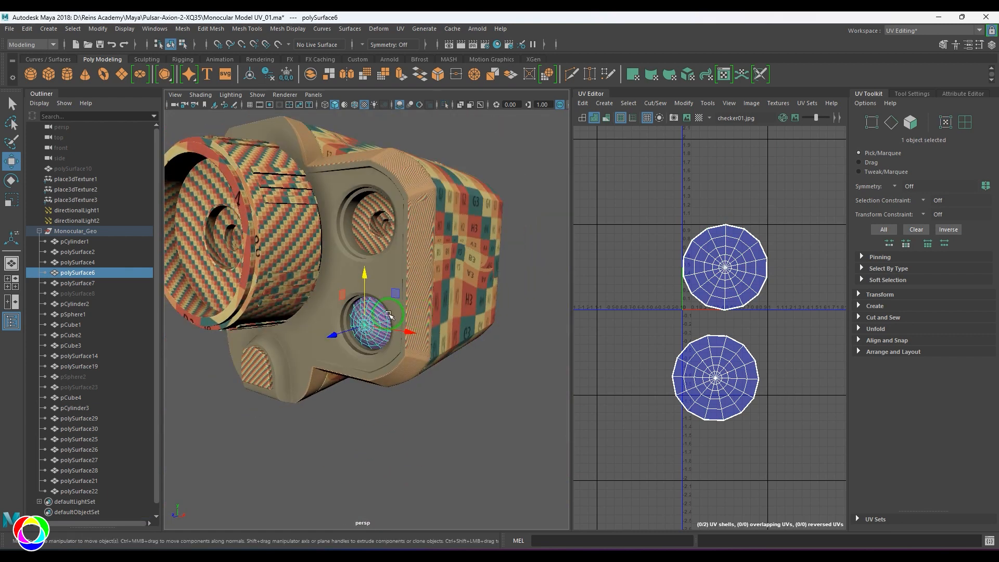
Unhide polySurface8, the upper small lens's glass dome, and transfer polySurface6's UVs to it.
{"action": "left_click", "coordinate": [83, 294]}
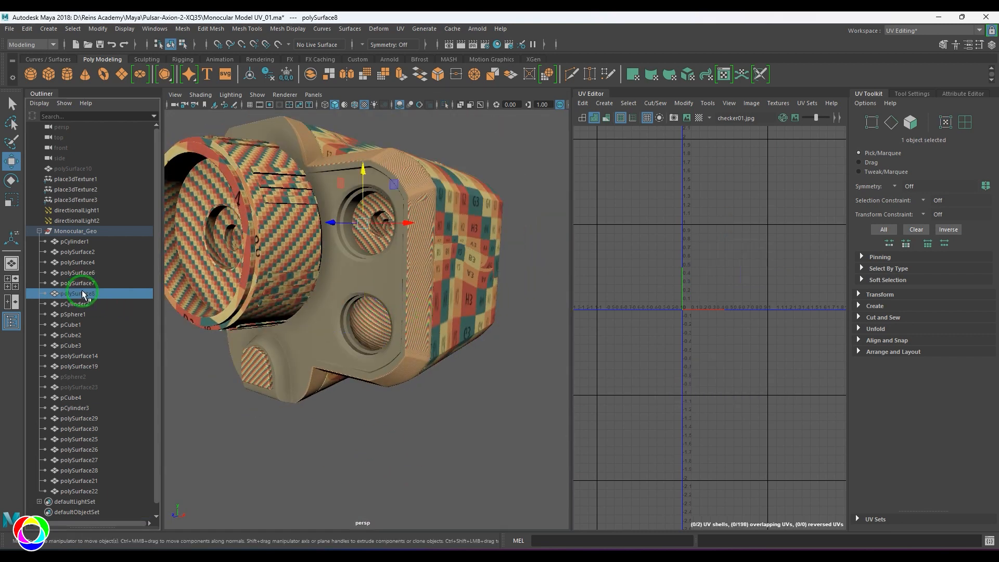
{"action": "key", "text": "shift+h"}
{"action": "left_click", "coordinate": [378, 329], "text": "shift"}
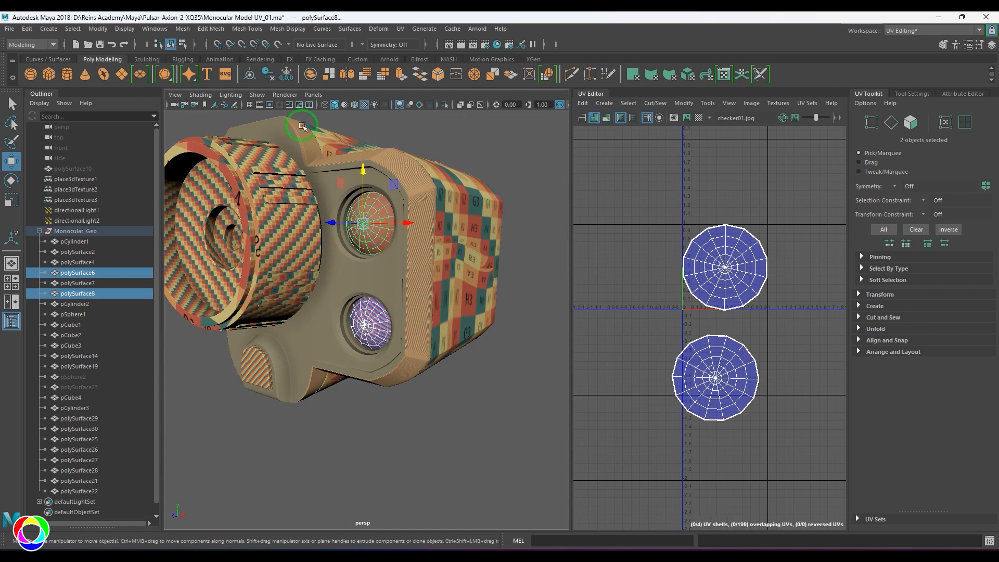
{"action": "left_click", "coordinate": [188, 29]}
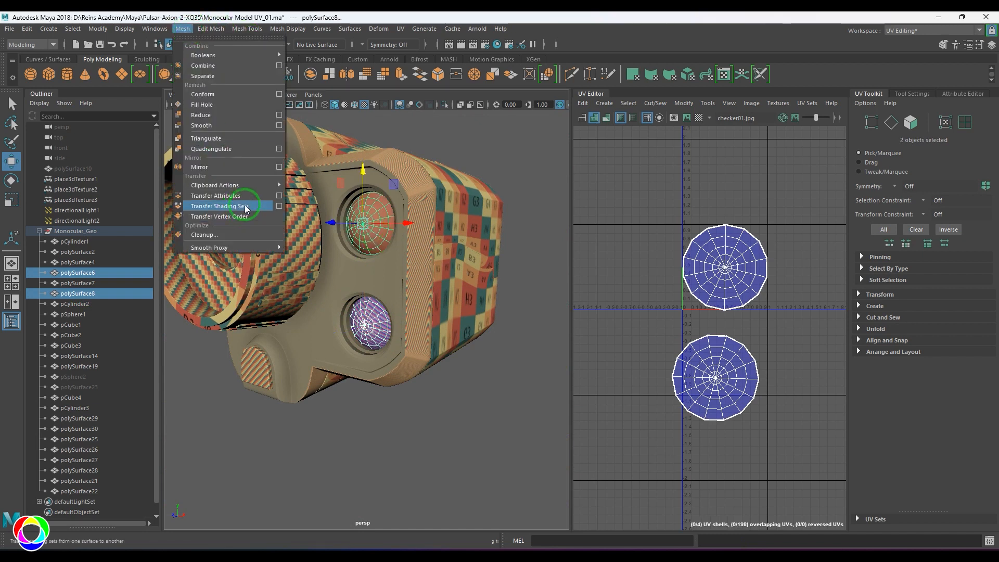
{"action": "left_click", "coordinate": [279, 198]}
{"action": "left_click", "coordinate": [518, 240]}
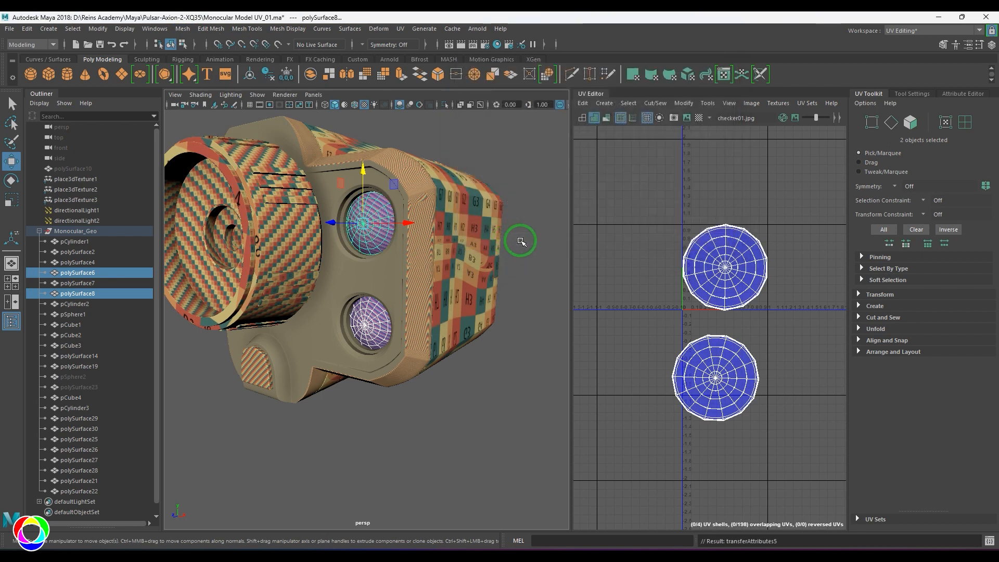
Unhide pSphere2, the eyepiece's glass dome, and try to transfer polySurface8's UVs to it with Transfer Attributes.
{"action": "left_click", "coordinate": [94, 377]}
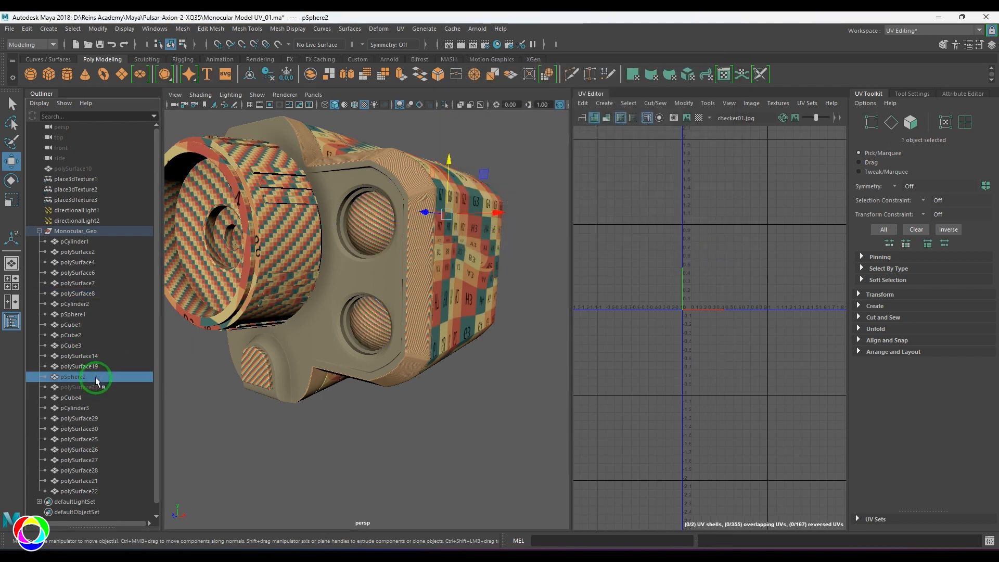
{"action": "key", "text": "shift+h"}
{"action": "left_click_drag", "start_coordinate": [427, 323], "coordinate": [322, 306], "text": "alt"}
{"action": "left_click", "coordinate": [372, 288]}
{"action": "right_click_drag", "start_coordinate": [323, 306], "coordinate": [416, 307], "text": "alt"}
{"action": "middle_click_drag", "start_coordinate": [416, 307], "coordinate": [315, 303], "text": "alt"}
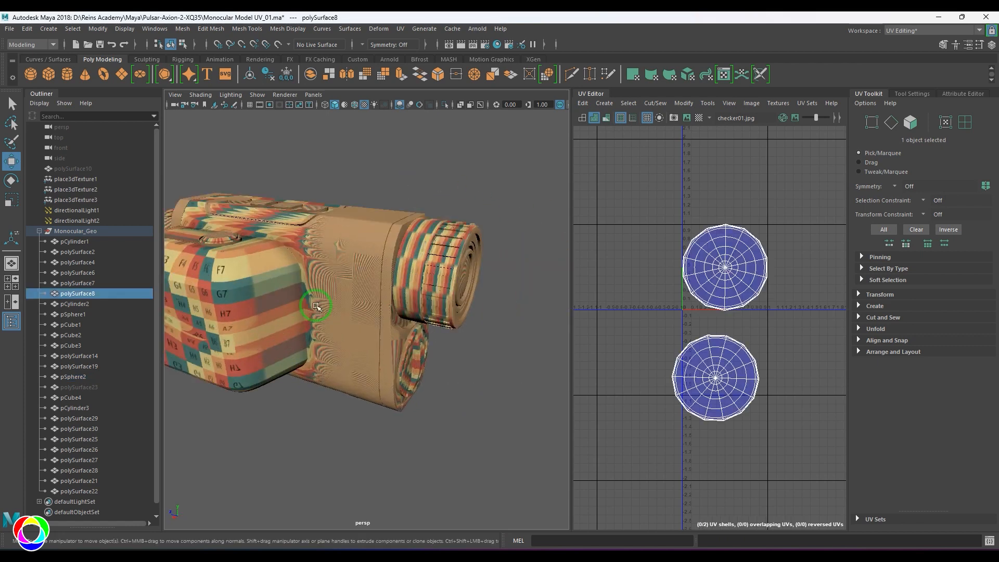
{"action": "left_click_drag", "start_coordinate": [315, 304], "coordinate": [297, 299], "text": "alt"}
{"action": "right_click_drag", "start_coordinate": [325, 319], "coordinate": [387, 264], "text": "alt"}
{"action": "left_click", "coordinate": [387, 262], "text": "shift"}
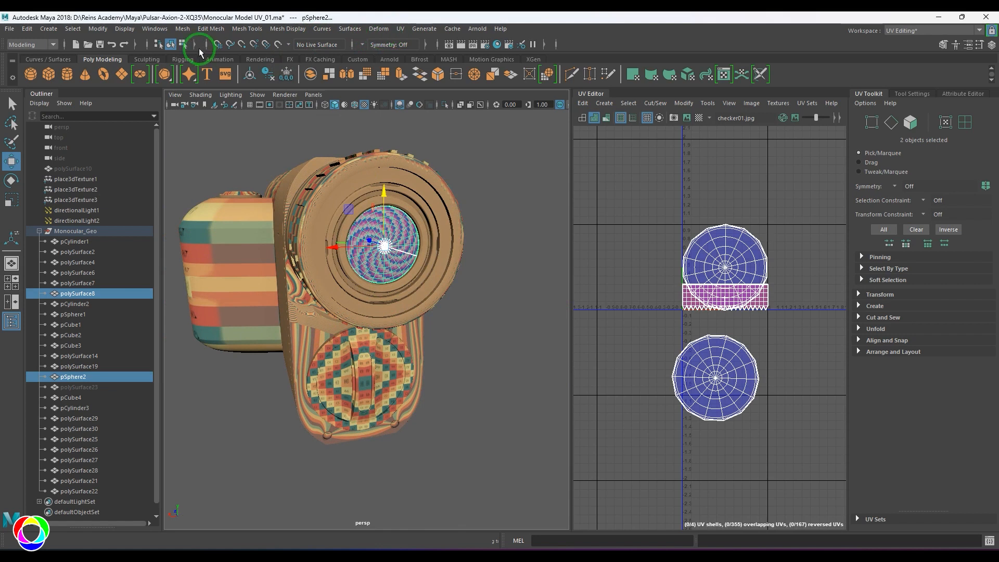
{"action": "left_click", "coordinate": [182, 29]}
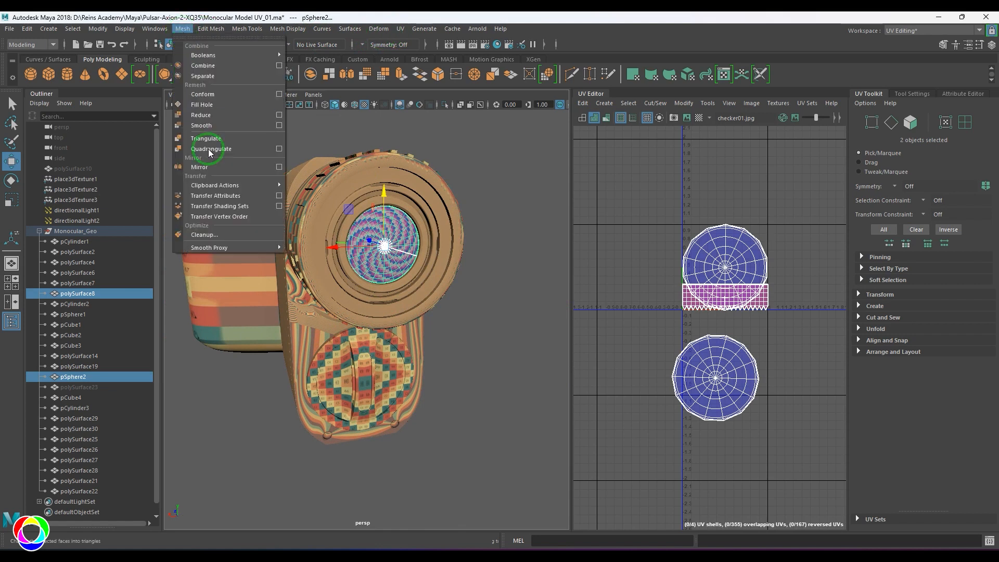
{"action": "left_click", "coordinate": [281, 197]}
{"action": "left_click", "coordinate": [522, 243]}
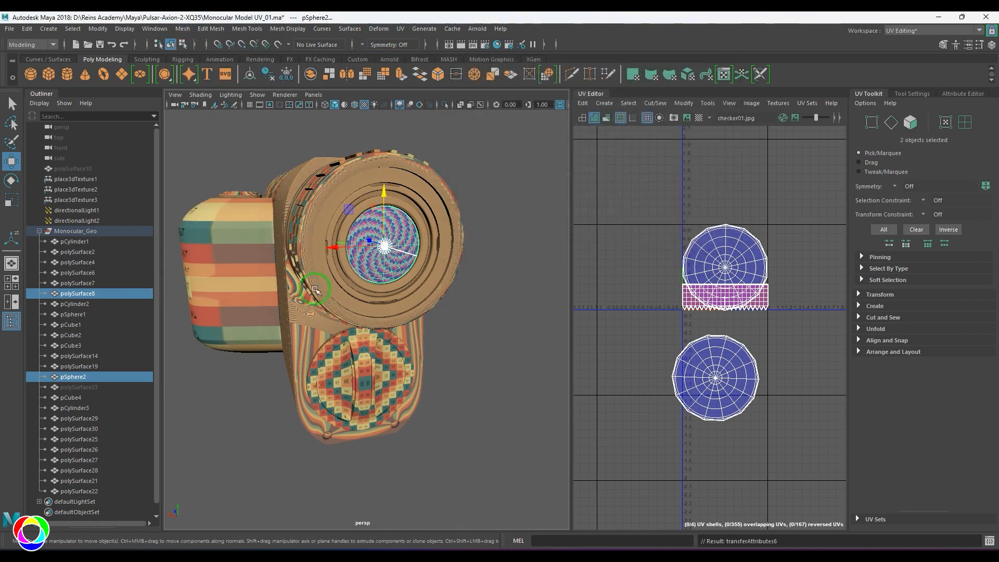
Unhide polySurface23, the large front lens glass, and transfer polySurface8's UVs to it.
{"action": "left_click_drag", "start_coordinate": [308, 287], "coordinate": [498, 296], "text": "alt"}
{"action": "right_click_drag", "start_coordinate": [497, 296], "coordinate": [260, 428], "text": "alt"}
{"action": "middle_click_drag", "start_coordinate": [260, 427], "coordinate": [306, 373], "text": "alt"}
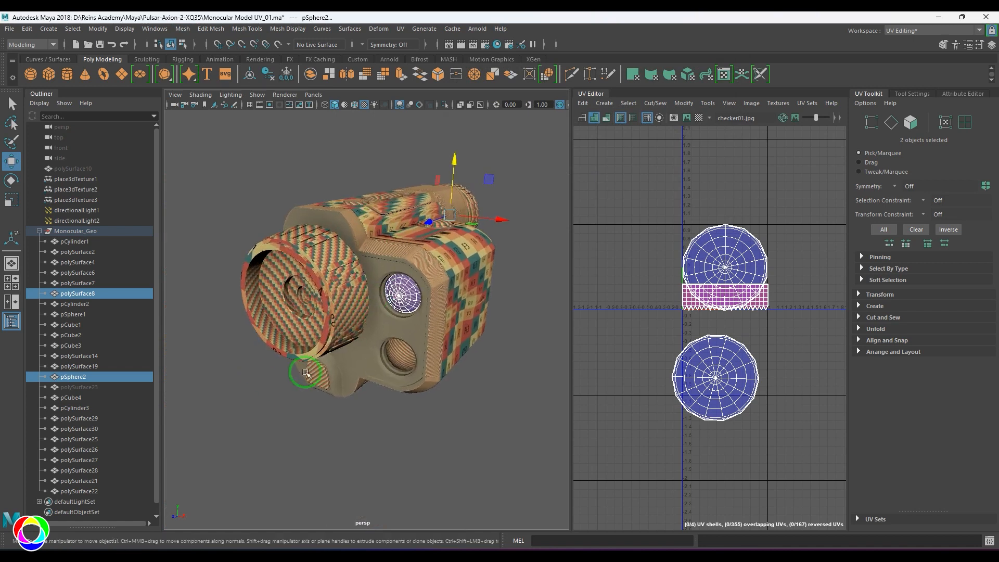
{"action": "left_click", "coordinate": [78, 387]}
{"action": "left_click", "coordinate": [77, 293], "text": "ctrl"}
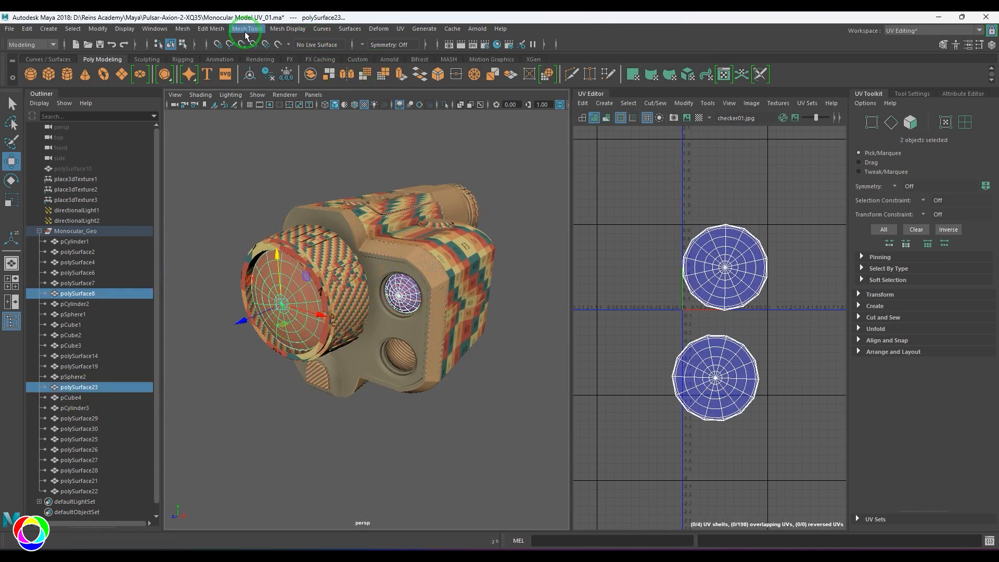
{"action": "left_click", "coordinate": [199, 30]}
{"action": "mouse_move", "coordinate": [187, 30]}
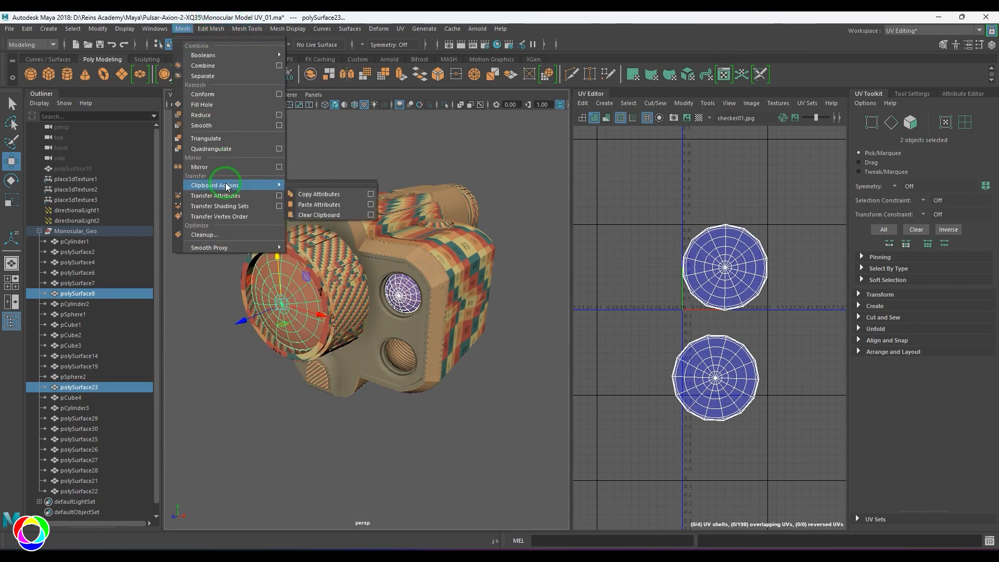
{"action": "left_click", "coordinate": [239, 196]}
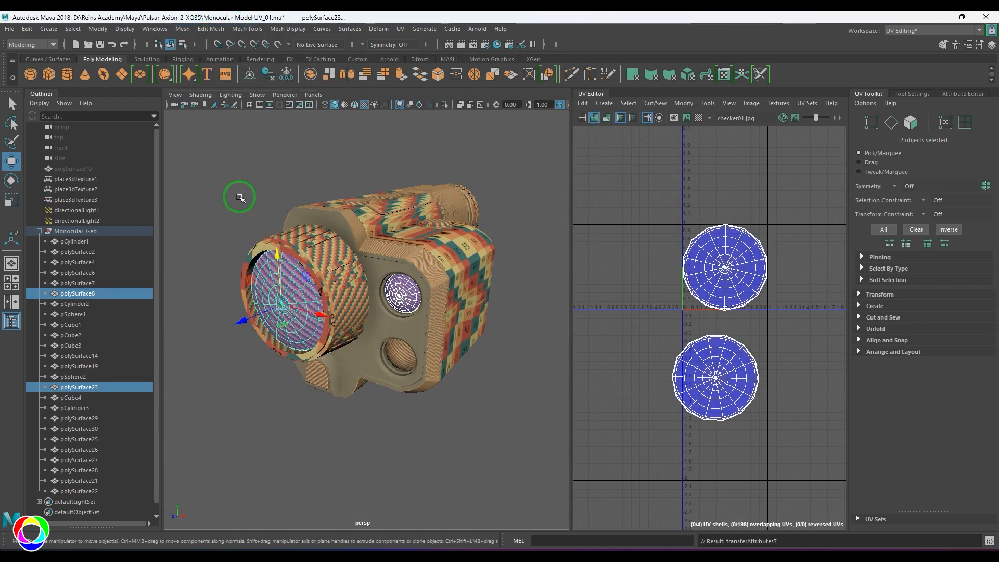
{"action": "left_click", "coordinate": [395, 416]}
In wireframe display, examine the UV layouts of the small lens parts and of the whole monocular for remaining pieces.
{"action": "left_click_drag", "start_coordinate": [395, 416], "coordinate": [400, 390], "text": "alt"}
{"action": "left_click", "coordinate": [78, 273]}
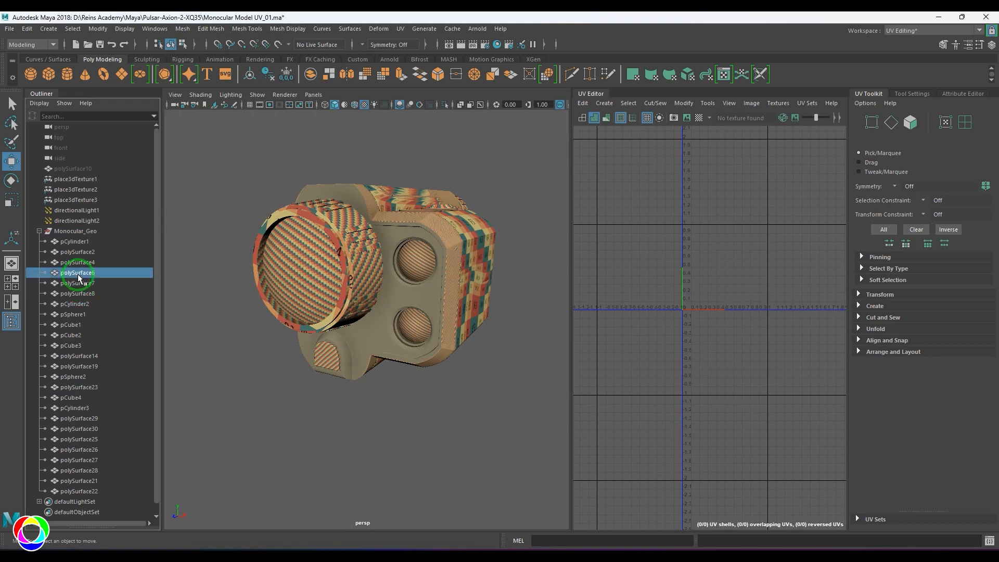
{"action": "left_click", "coordinate": [81, 283]}
{"action": "mouse_move", "coordinate": [398, 281]}
{"action": "left_mouse_down", "text": "alt"}
{"action": "mouse_move", "coordinate": [224, 276]}
{"action": "mouse_move", "coordinate": [426, 287]}
{"action": "mouse_move", "coordinate": [383, 276]}
{"action": "left_mouse_up", "text": "alt"}
{"action": "key", "text": "4"}
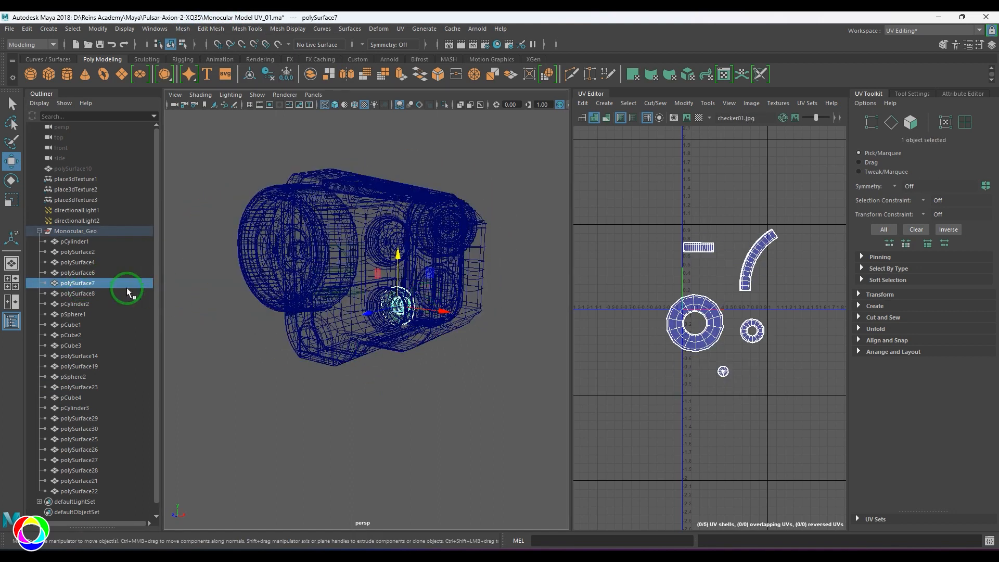
{"action": "left_click", "coordinate": [94, 293]}
{"action": "left_click", "coordinate": [81, 304]}
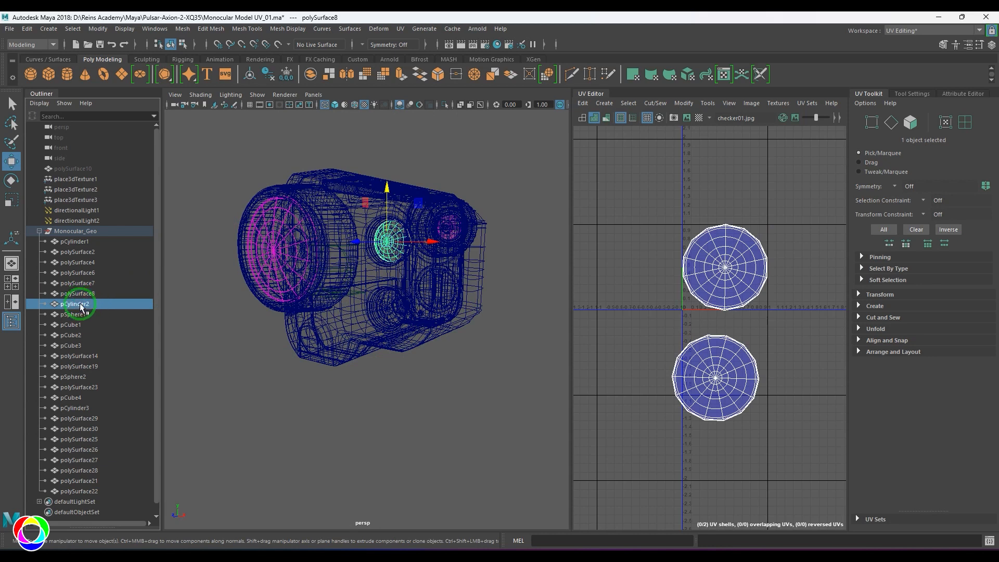
{"action": "left_click_drag", "start_coordinate": [234, 132], "coordinate": [510, 370]}
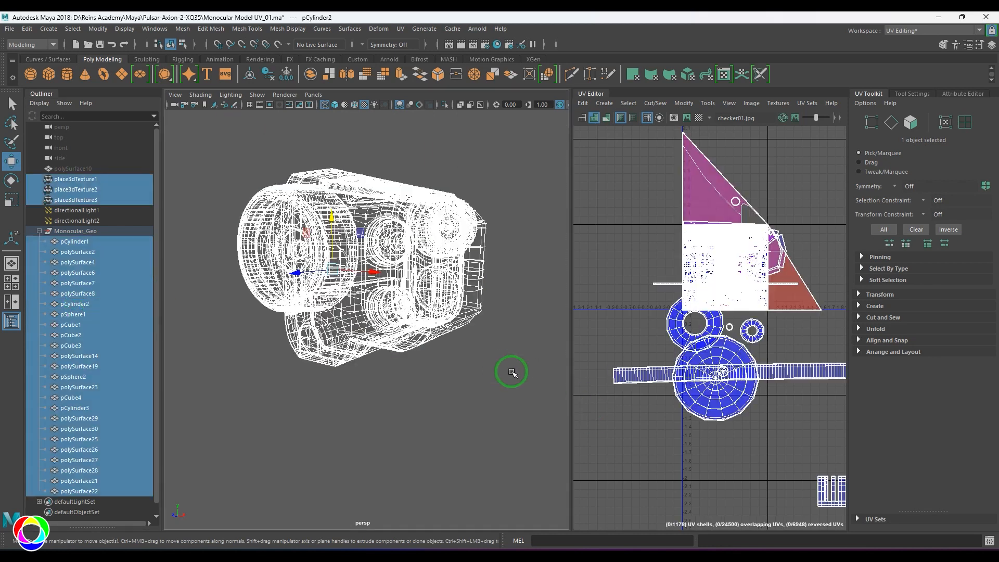
{"action": "left_click", "coordinate": [78, 293]}
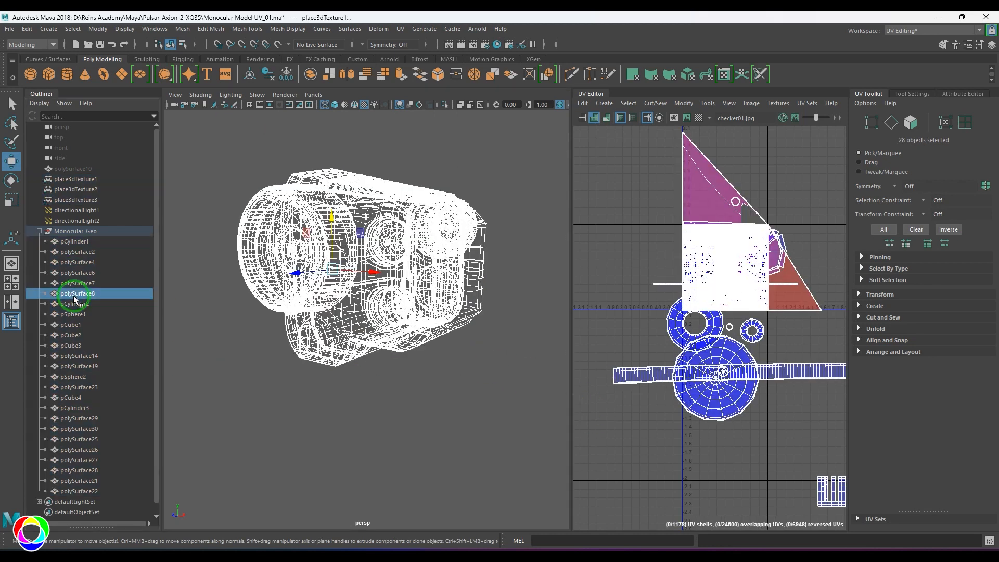
Show the model in untextured shading and apply a bounding-box planar UV projection from the Z axis to pCylinder2.
{"action": "left_click", "coordinate": [91, 304]}
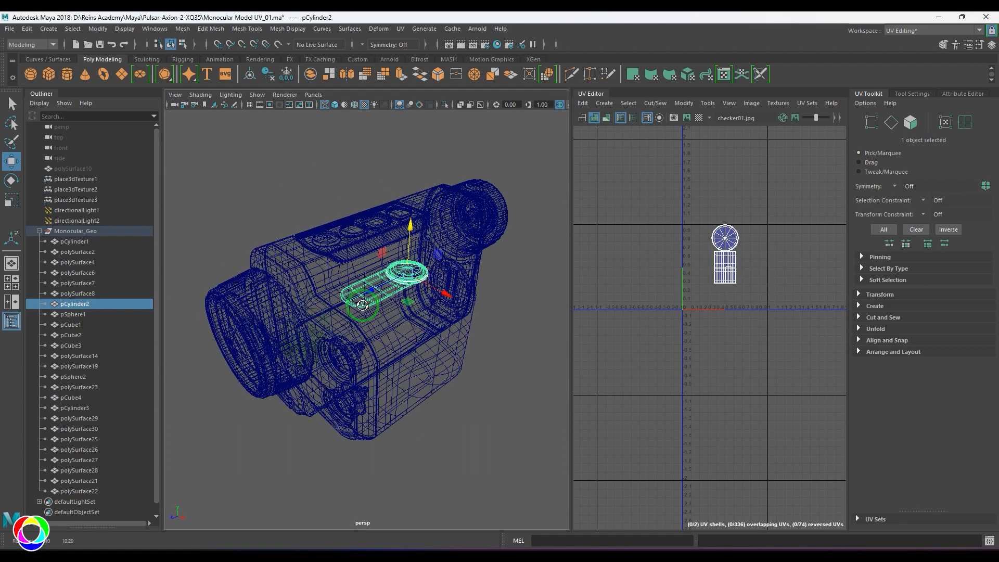
{"action": "key", "text": "5"}
{"action": "left_click_drag", "start_coordinate": [481, 320], "coordinate": [413, 327], "text": "alt"}
{"action": "right_click_drag", "start_coordinate": [411, 327], "coordinate": [414, 365], "text": "alt"}
{"action": "middle_click_drag", "start_coordinate": [414, 365], "coordinate": [439, 285], "text": "alt"}
{"action": "right_click_drag", "start_coordinate": [440, 285], "coordinate": [439, 321], "text": "alt"}
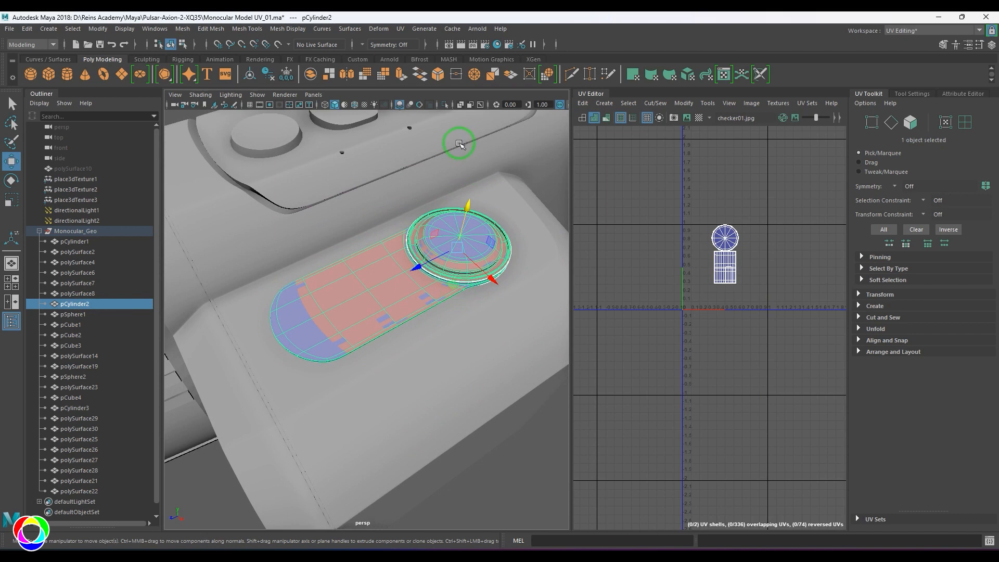
{"action": "left_click", "coordinate": [400, 28]}
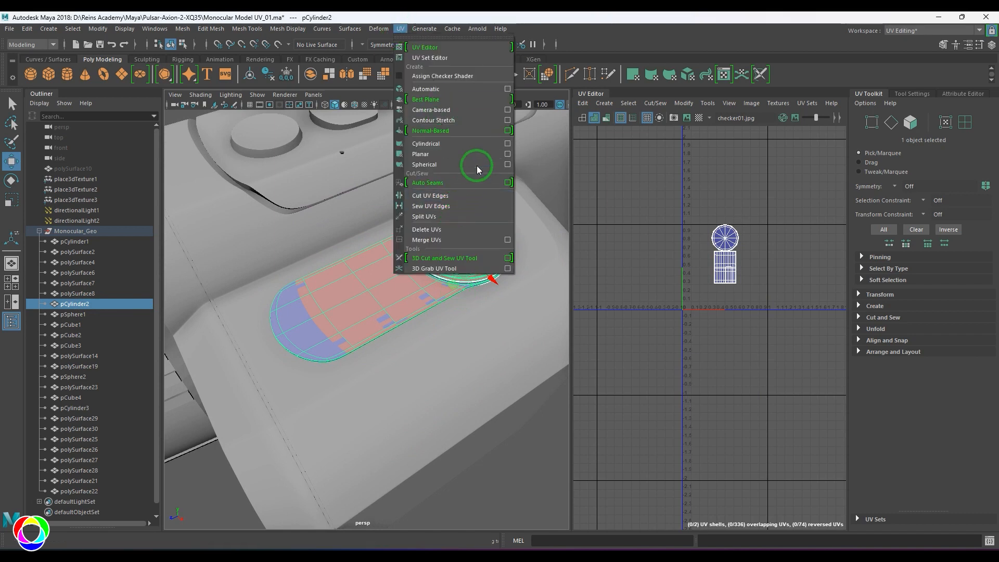
{"action": "left_click", "coordinate": [508, 154]}
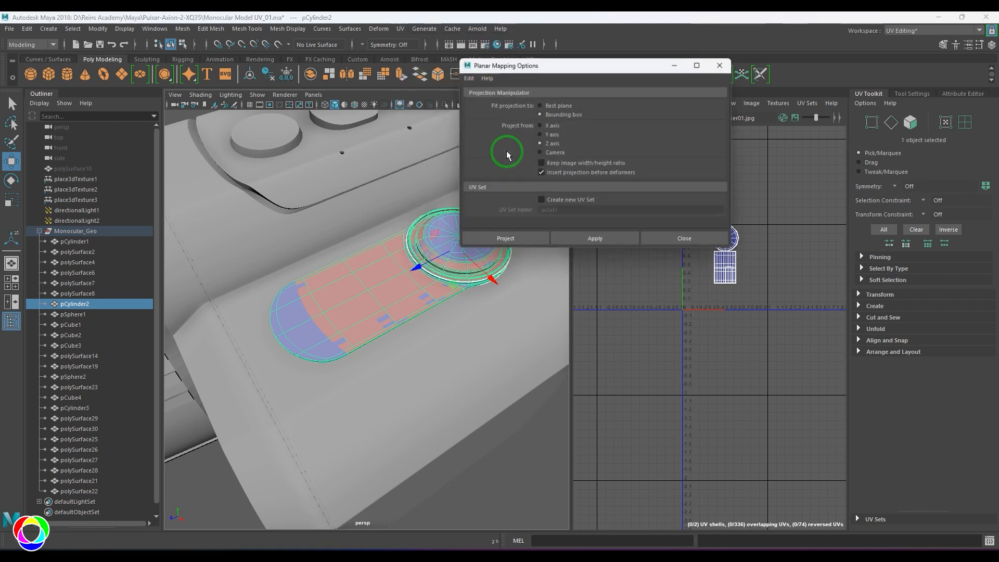
{"action": "left_click", "coordinate": [504, 239]}
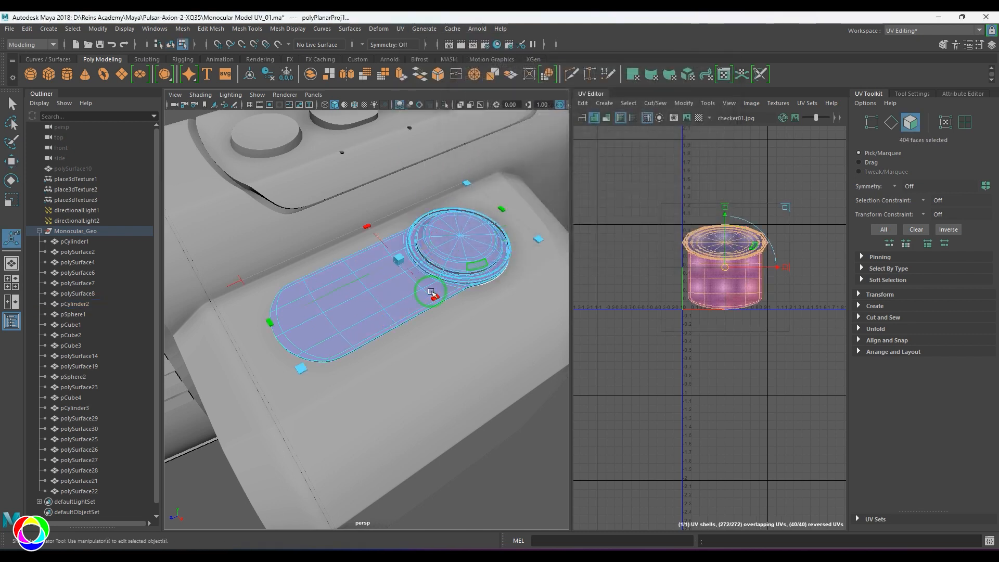
Return pCylinder2 to object selection and isolate it with its underside in view.
{"action": "right_click_drag", "start_coordinate": [433, 291], "coordinate": [526, 298]}
{"action": "scroll", "coordinate": [702, 285], "scroll_direction": "up", "scroll_amount": 3}
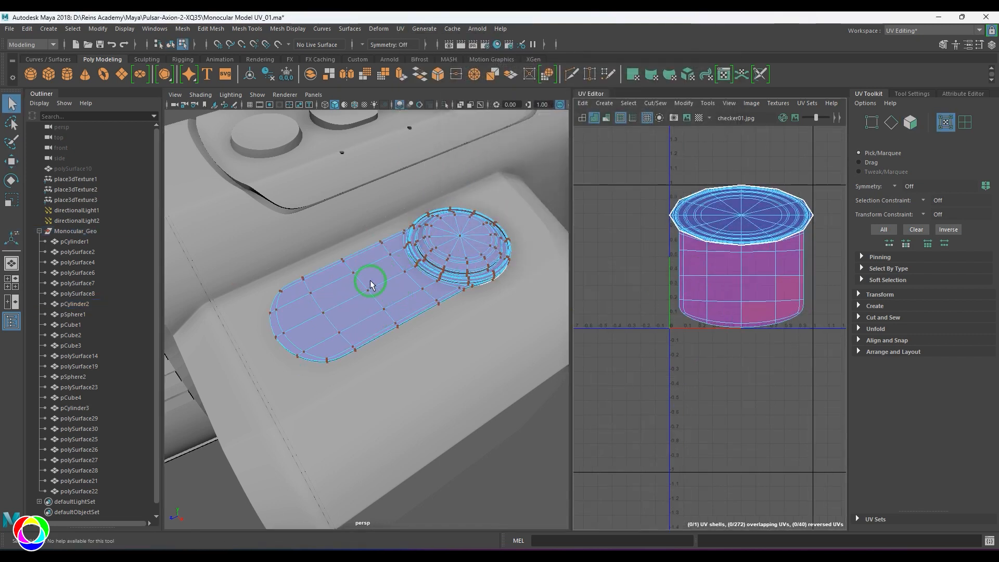
{"action": "right_click_drag", "start_coordinate": [370, 284], "coordinate": [437, 255]}
{"action": "key", "text": "ctrl+1"}
{"action": "left_click_drag", "start_coordinate": [463, 289], "coordinate": [410, 251], "text": "alt"}
{"action": "middle_click_drag", "start_coordinate": [410, 251], "coordinate": [431, 366], "text": "alt"}
{"action": "right_click_drag", "start_coordinate": [385, 311], "coordinate": [484, 315], "text": "alt"}
{"action": "left_click_drag", "start_coordinate": [484, 314], "coordinate": [341, 375], "text": "alt"}
{"action": "right_click_drag", "start_coordinate": [341, 375], "coordinate": [389, 378], "text": "alt"}
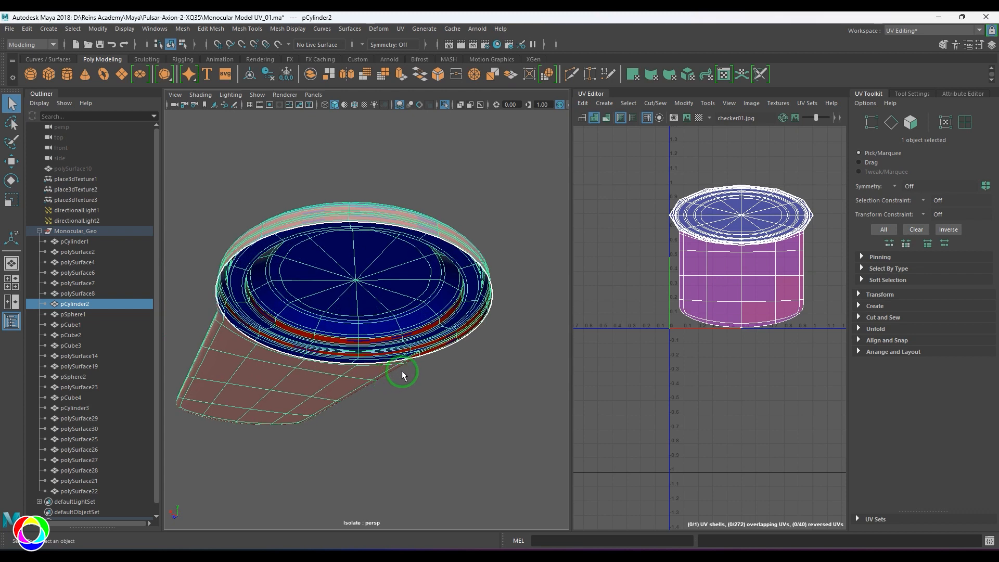
Turn off the viewport's color management and show pCylinder2 without smooth mesh preview.
{"action": "left_click_drag", "start_coordinate": [401, 371], "coordinate": [429, 347], "text": "alt"}
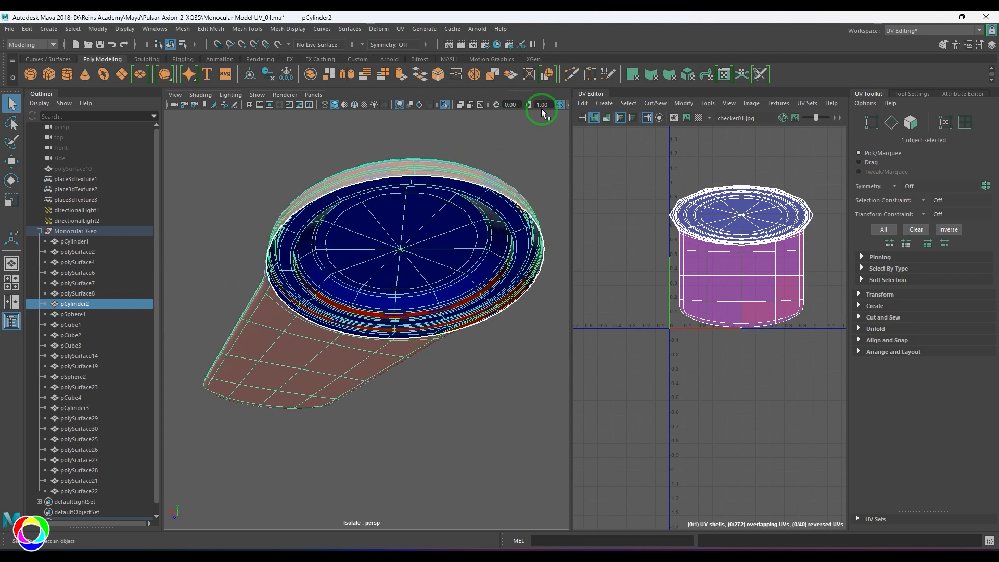
{"action": "left_click", "coordinate": [560, 105]}
{"action": "left_click", "coordinate": [441, 440]}
{"action": "key", "text": "ctrl+z"}
{"action": "scroll", "coordinate": [442, 374], "scroll_direction": "down", "scroll_amount": 4}
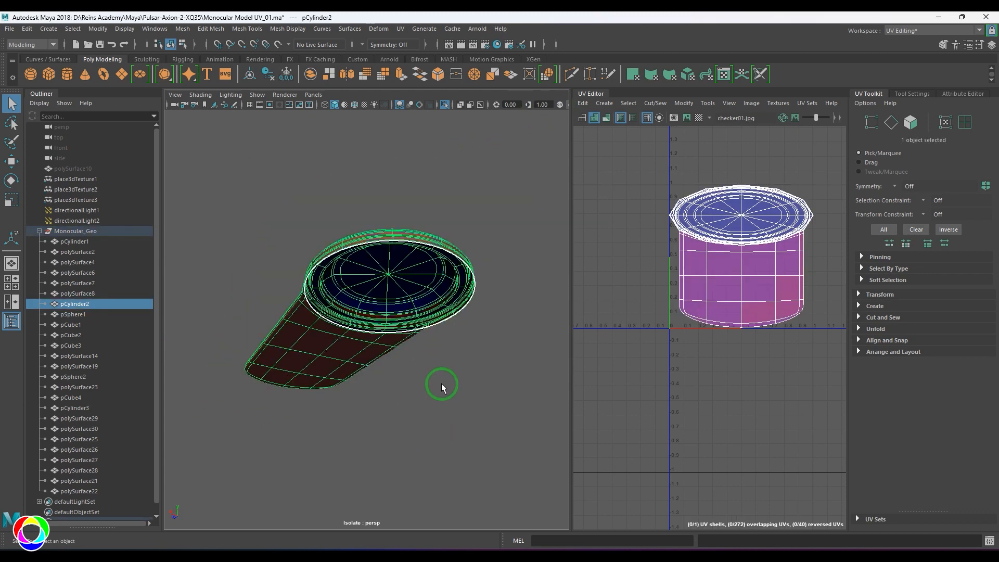
{"action": "left_click", "coordinate": [442, 383]}
{"action": "left_click_drag", "start_coordinate": [442, 383], "coordinate": [427, 352], "text": "alt"}
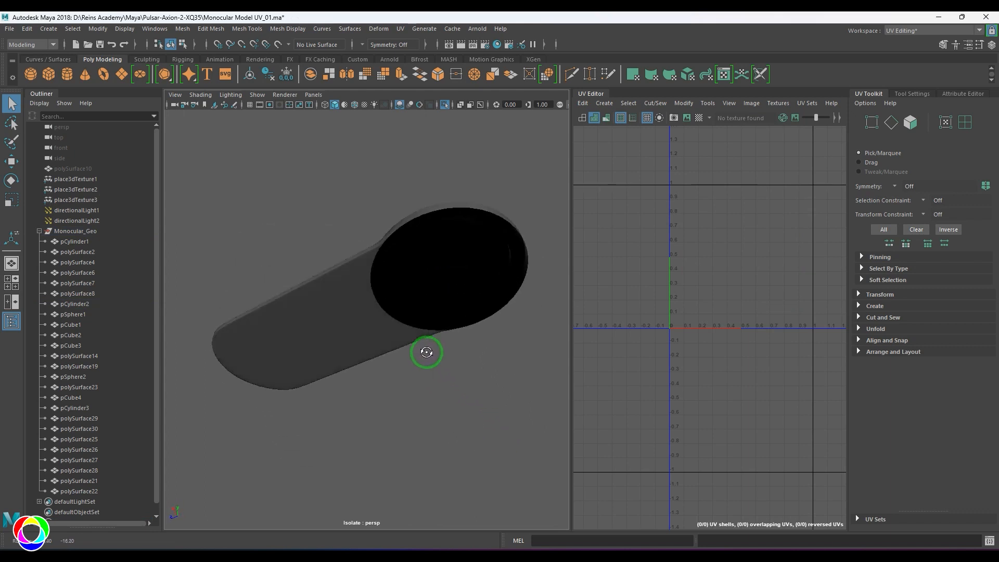
{"action": "left_click", "coordinate": [330, 297]}
{"action": "left_click_drag", "start_coordinate": [330, 297], "coordinate": [380, 273], "text": "alt"}
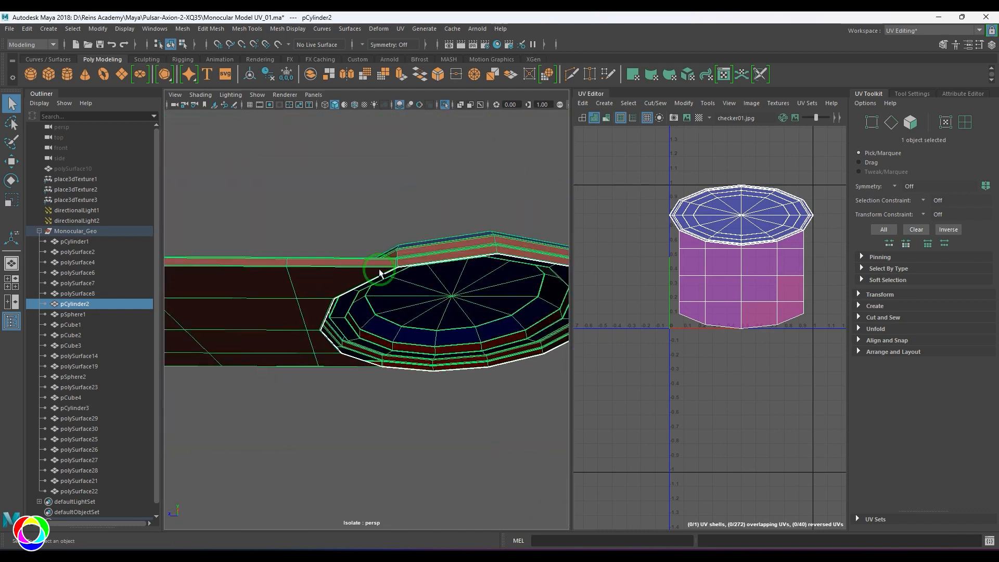
Select the edges bounding the flat face of pCylinder2's elongated strip and cut the UVs along them.
{"action": "right_click_drag", "start_coordinate": [380, 273], "coordinate": [482, 327], "text": "alt"}
{"action": "left_click_drag", "start_coordinate": [482, 327], "coordinate": [378, 207], "text": "alt"}
{"action": "middle_click_drag", "start_coordinate": [378, 207], "coordinate": [370, 254], "text": "alt"}
{"action": "right_click_drag", "start_coordinate": [370, 254], "coordinate": [378, 284], "text": "alt"}
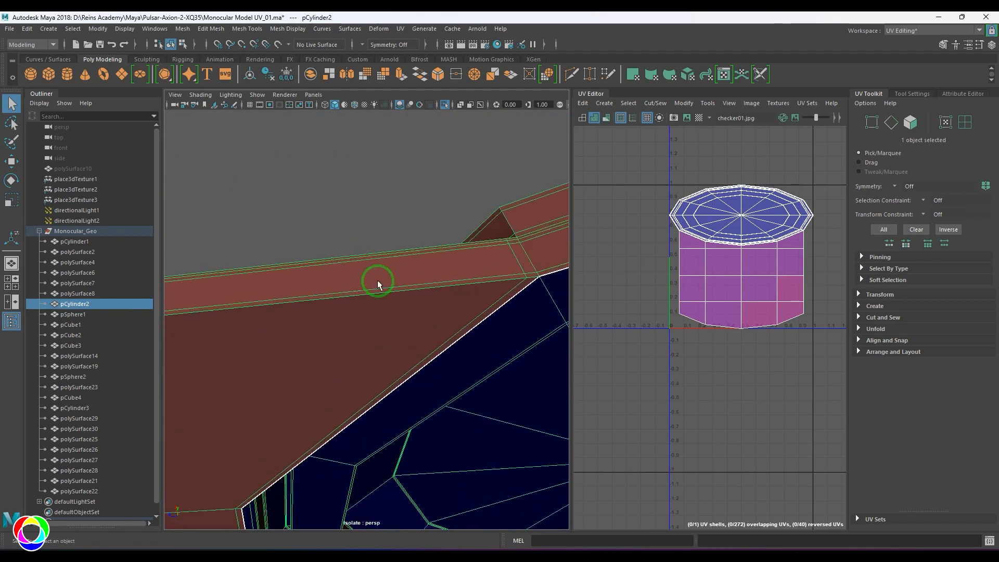
{"action": "key", "text": "F10"}
{"action": "double_click", "coordinate": [416, 288]}
{"action": "scroll", "coordinate": [418, 294], "scroll_direction": "down", "scroll_amount": 6}
{"action": "left_click_drag", "start_coordinate": [418, 299], "coordinate": [458, 382], "text": "alt"}
{"action": "right_click_drag", "start_coordinate": [421, 256], "coordinate": [454, 232], "text": "alt"}
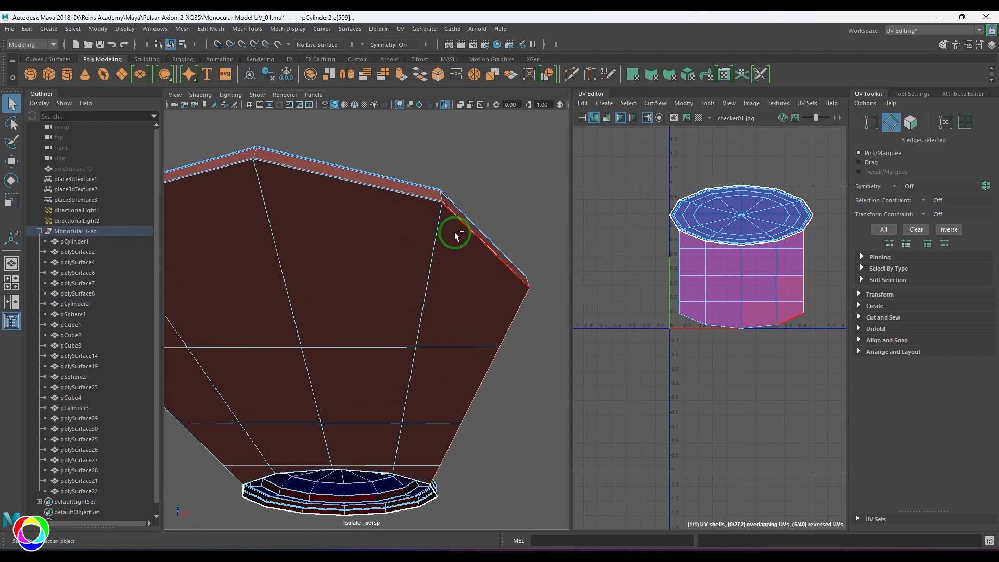
{"action": "double_click", "coordinate": [456, 226], "text": "shift"}
{"action": "left_click_drag", "start_coordinate": [326, 268], "coordinate": [372, 339], "text": "alt"}
{"action": "double_click", "coordinate": [506, 245], "text": "shift"}
{"action": "right_click_drag", "start_coordinate": [723, 218], "coordinate": [679, 242], "text": "shift"}
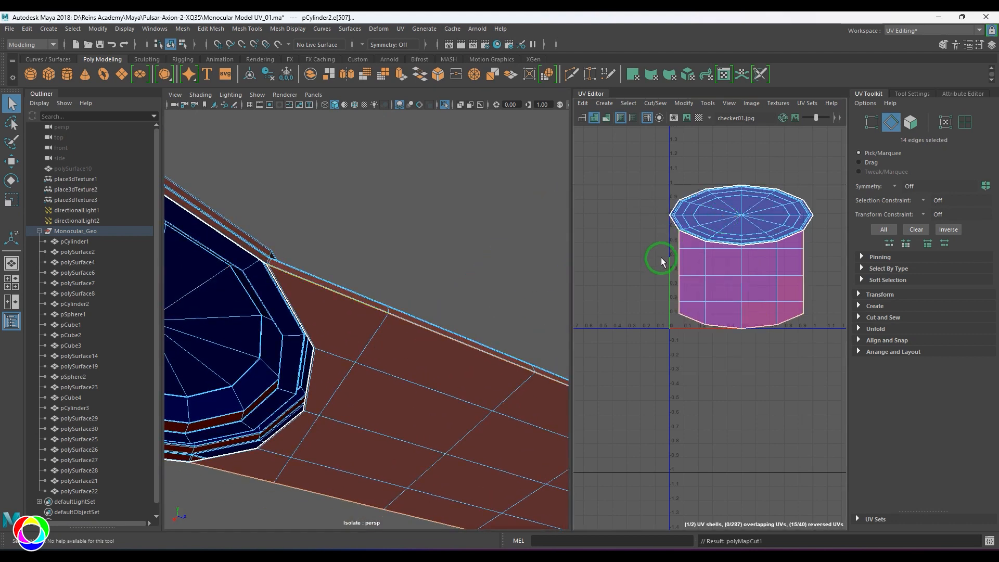
Move the UV shell holding the disc and rim clear of the strip's shell, towards negative U.
{"action": "scroll", "coordinate": [731, 279], "scroll_direction": "down", "scroll_amount": 3}
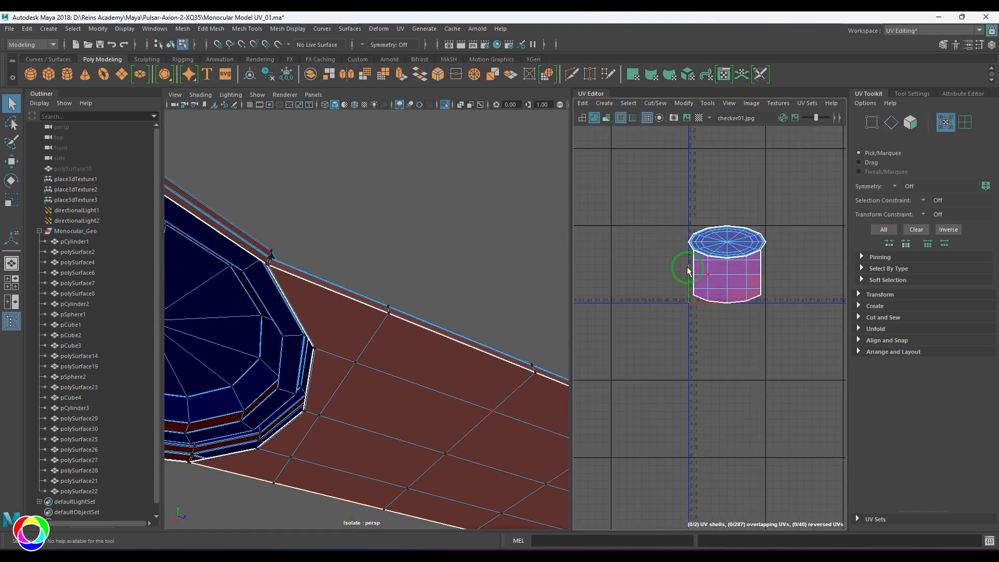
{"action": "left_click", "coordinate": [727, 239]}
{"action": "key", "text": "w"}
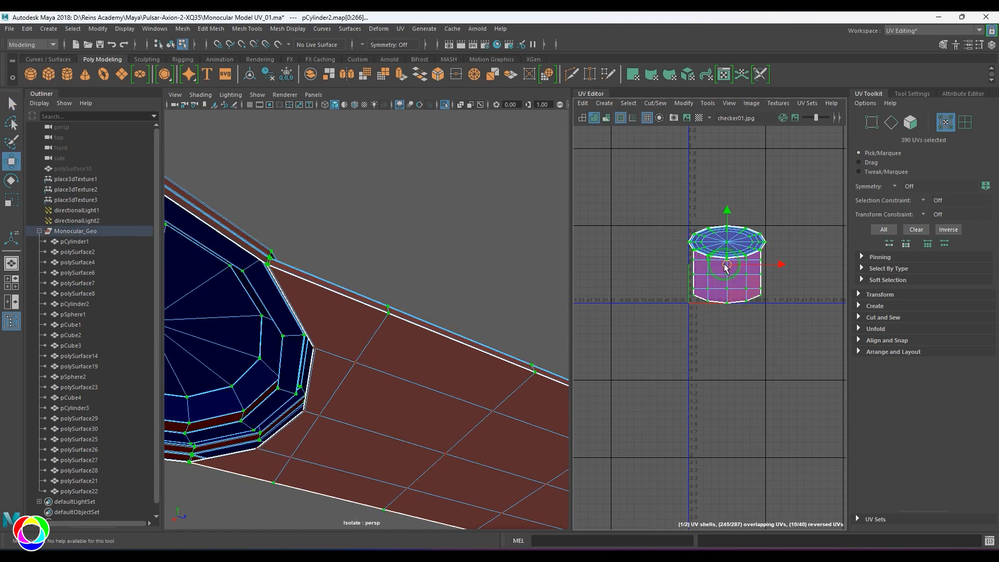
{"action": "left_click_drag", "start_coordinate": [725, 265], "coordinate": [610, 259]}
Select the strip's reversed UV shell and flip it.
{"action": "left_click_drag", "start_coordinate": [680, 223], "coordinate": [825, 367]}
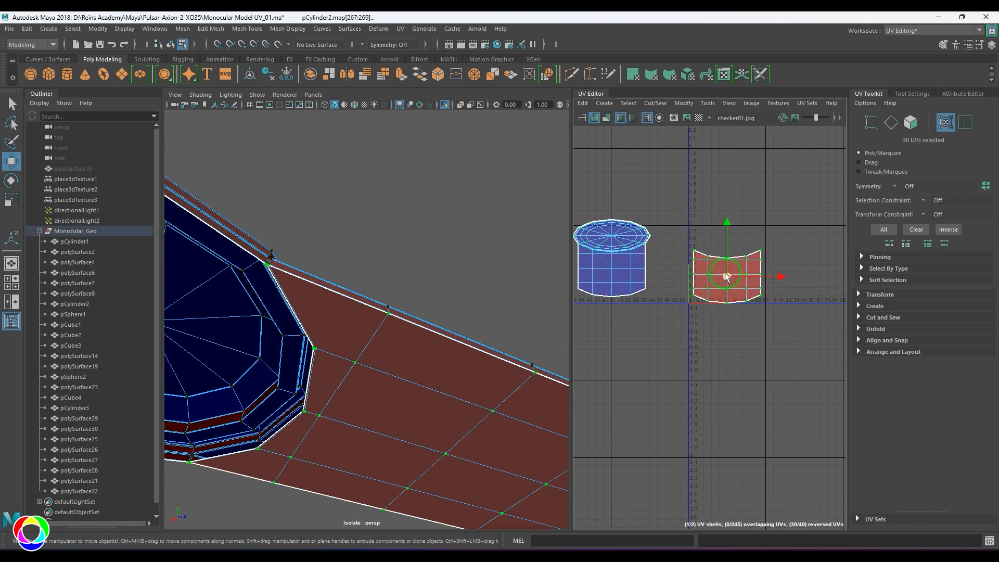
{"action": "left_click", "coordinate": [684, 103]}
{"action": "left_click", "coordinate": [697, 150]}
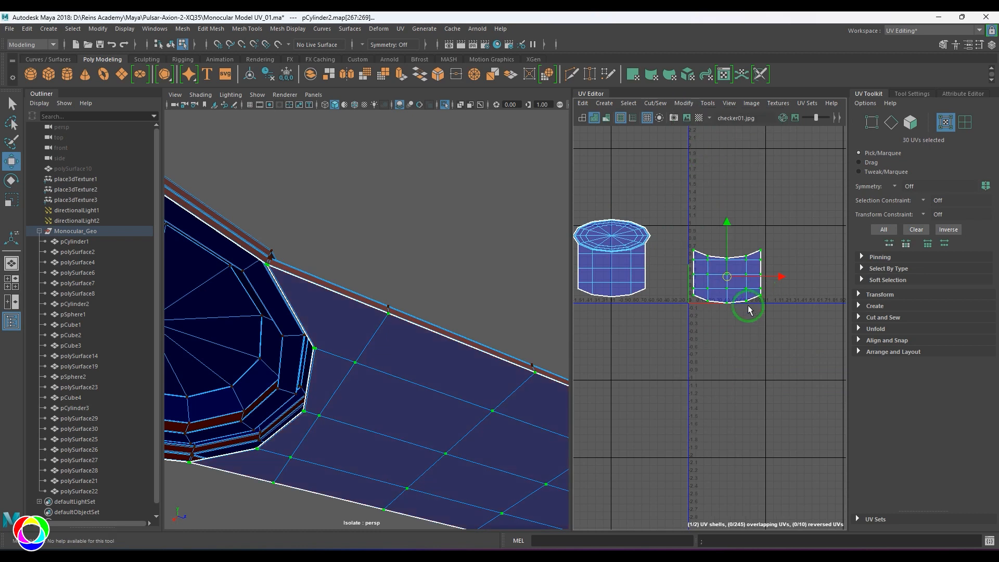
Flip the strip's UV shell along U and flip it back again.
{"action": "left_click", "coordinate": [861, 295]}
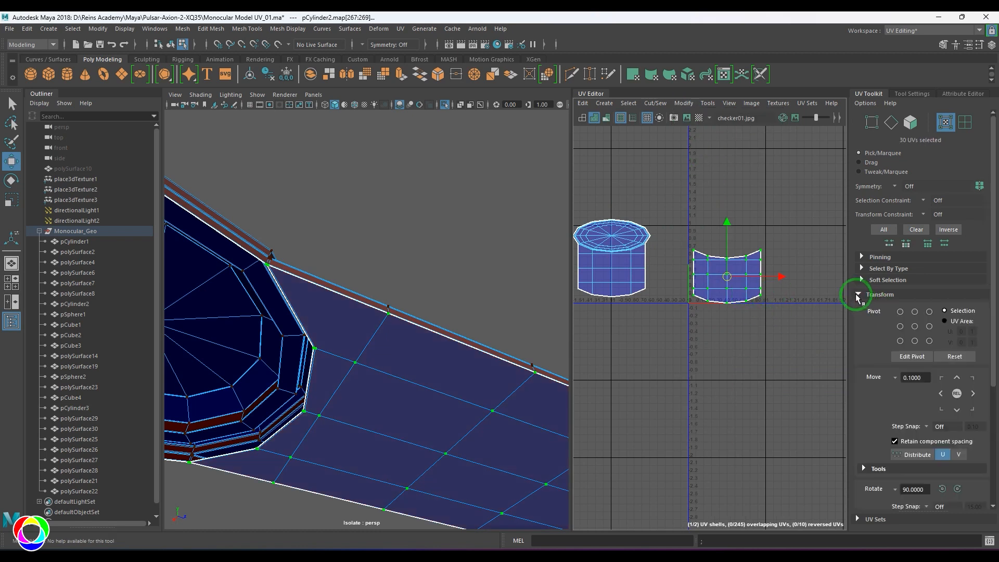
{"action": "scroll", "coordinate": [858, 297], "scroll_direction": "down", "scroll_amount": 3}
{"action": "scroll", "coordinate": [856, 298], "scroll_direction": "down", "scroll_amount": 1}
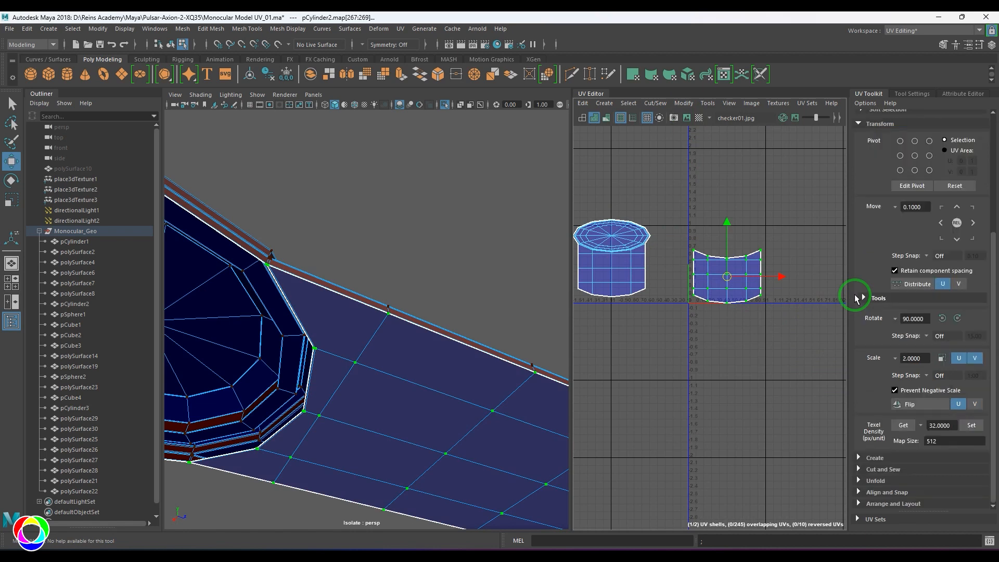
{"action": "scroll", "coordinate": [855, 294], "scroll_direction": "up", "scroll_amount": 3}
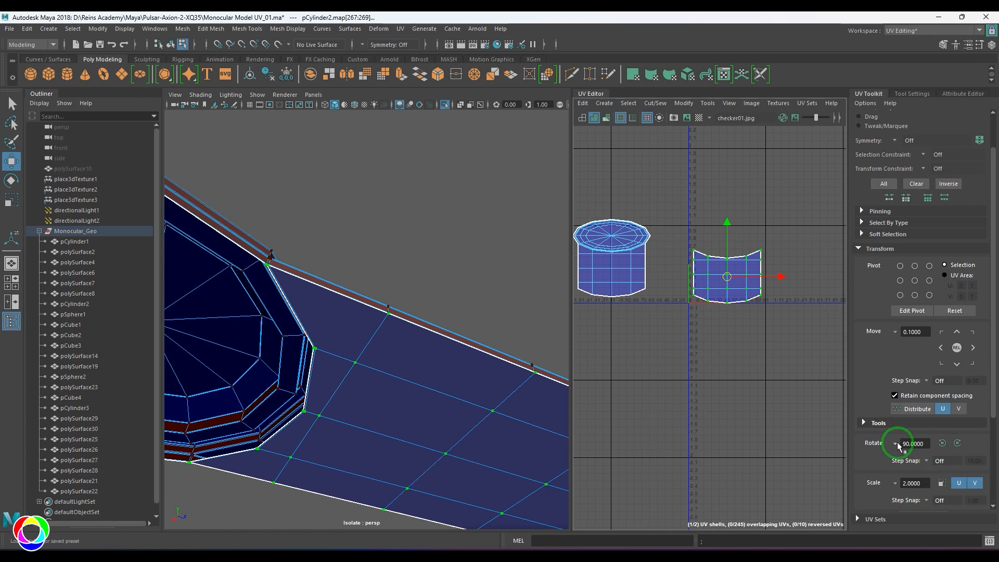
{"action": "scroll", "coordinate": [898, 441], "scroll_direction": "down", "scroll_amount": 1}
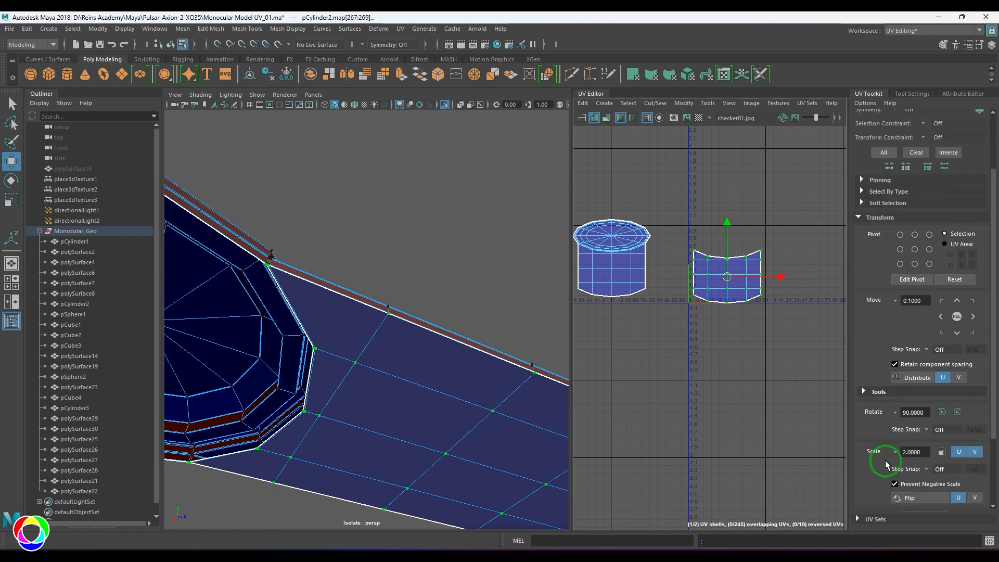
{"action": "scroll", "coordinate": [911, 453], "scroll_direction": "down", "scroll_amount": 2}
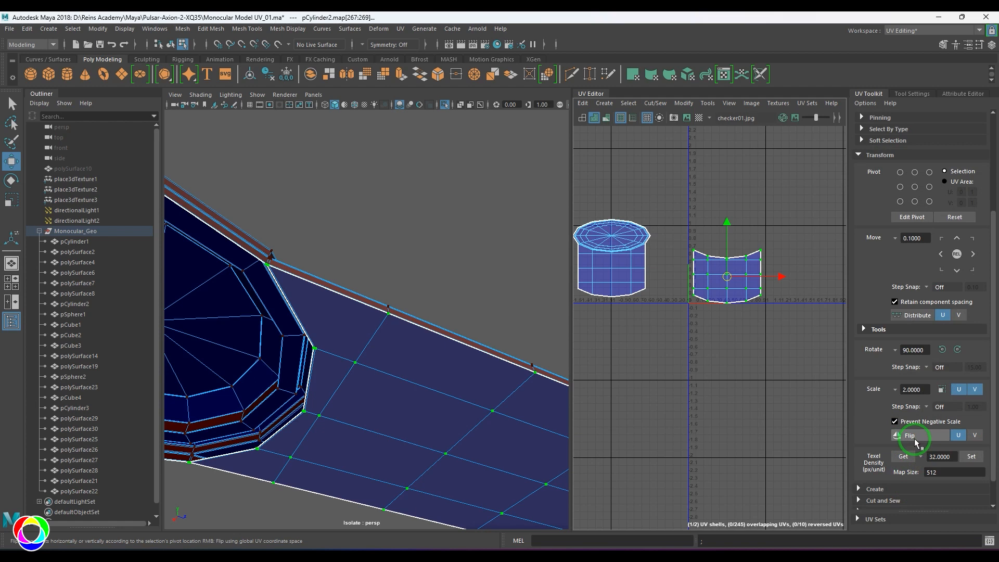
{"action": "left_click", "coordinate": [937, 437]}
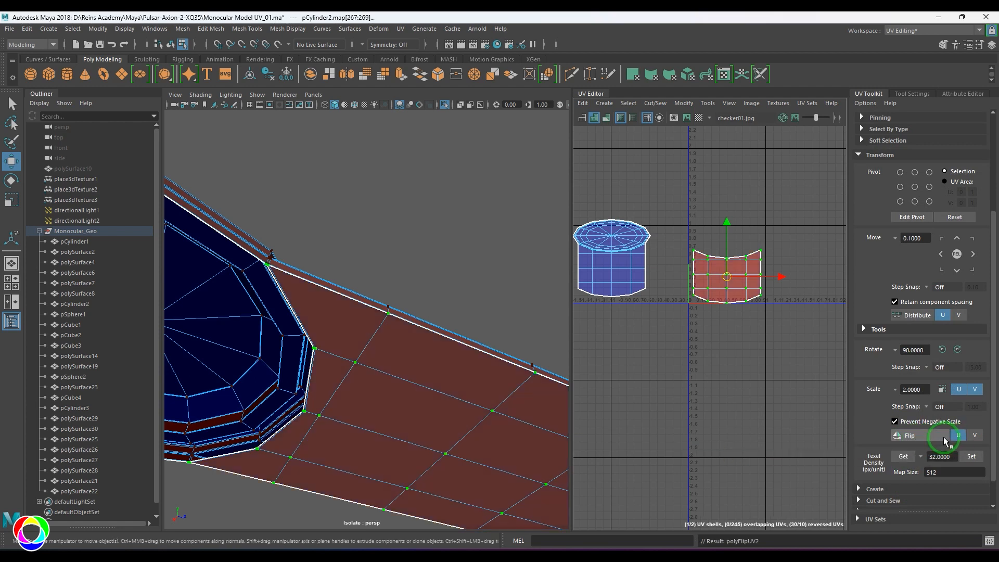
{"action": "left_click", "coordinate": [728, 315]}
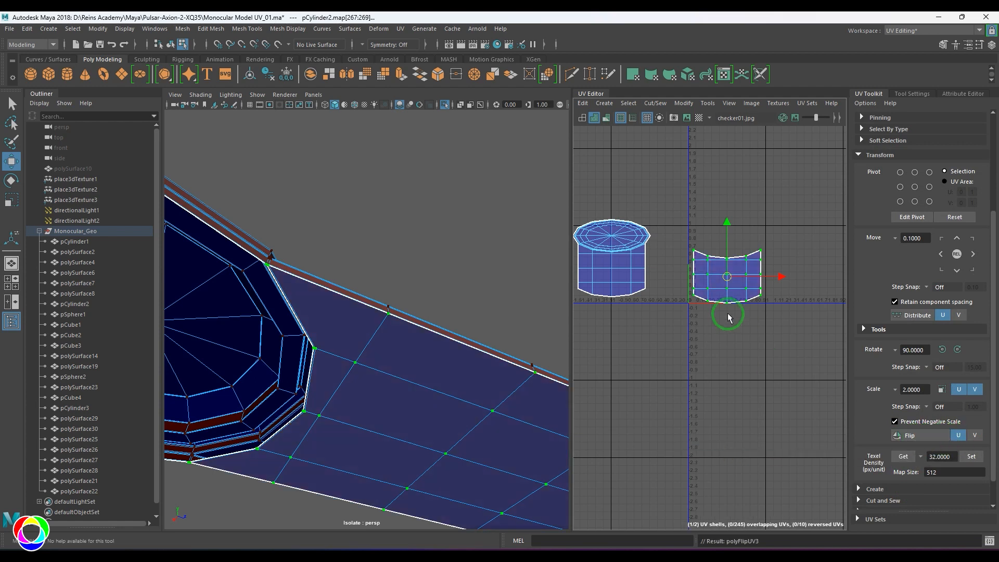
Unfold the strip's flat-face UV shell.
{"action": "scroll", "coordinate": [900, 384], "scroll_direction": "down", "scroll_amount": 3}
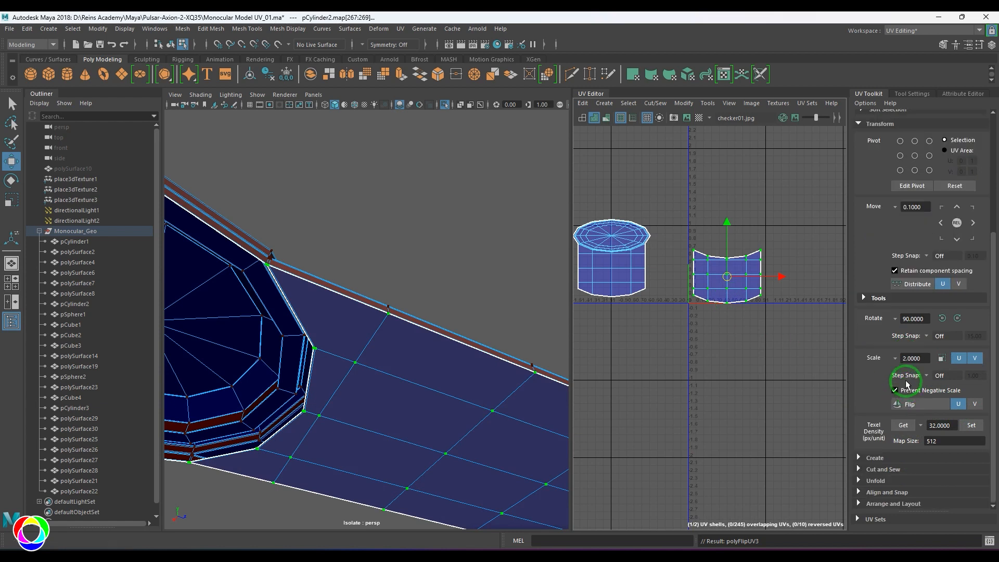
{"action": "left_click", "coordinate": [875, 481]}
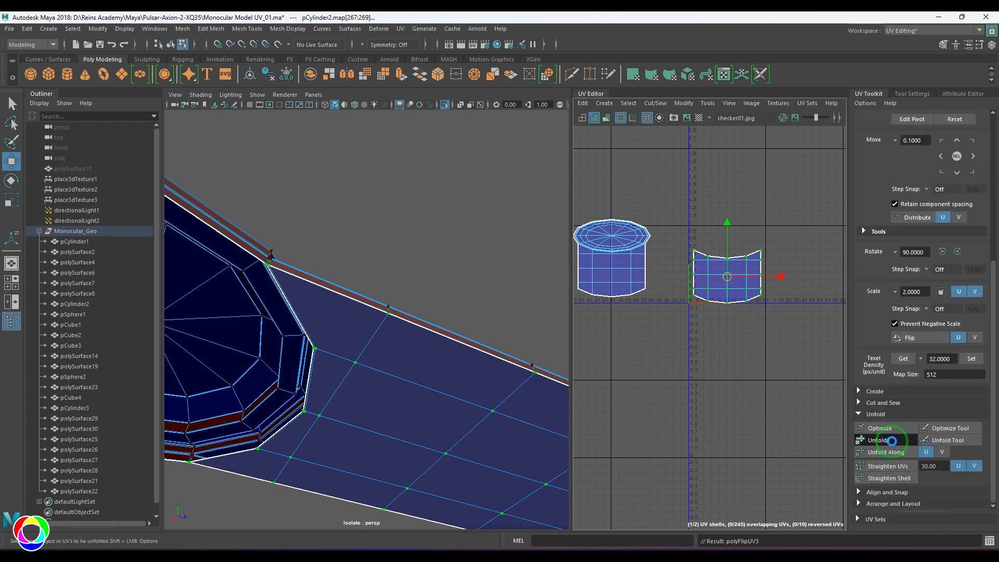
{"action": "left_click", "coordinate": [892, 441]}
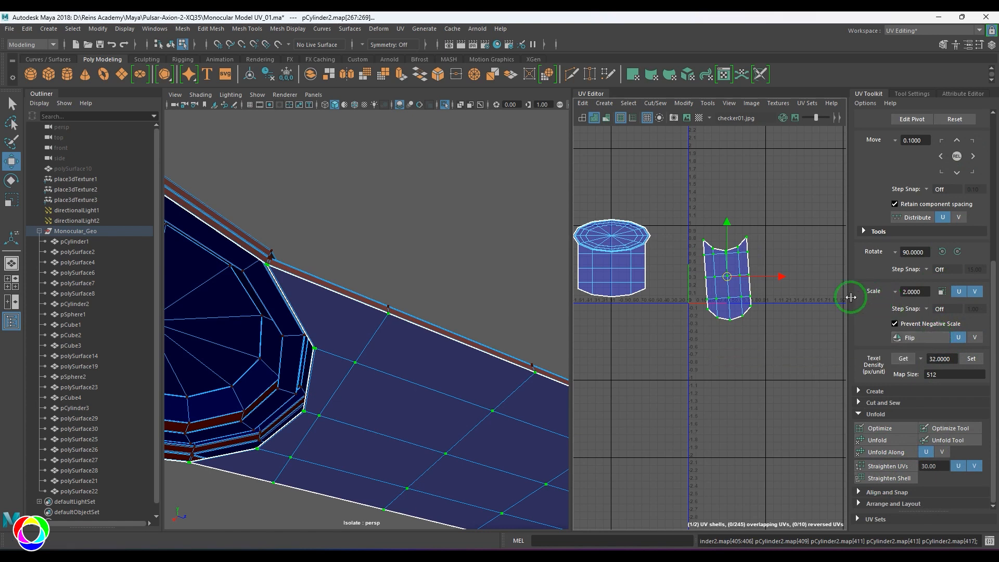
Leave UV component mode, deselect pCylinder2 and turn on wireframe on shaded in the viewport.
{"action": "middle_click_drag", "start_coordinate": [706, 306], "coordinate": [709, 315], "text": "alt"}
{"action": "right_click_drag", "start_coordinate": [392, 329], "coordinate": [319, 344], "text": "alt"}
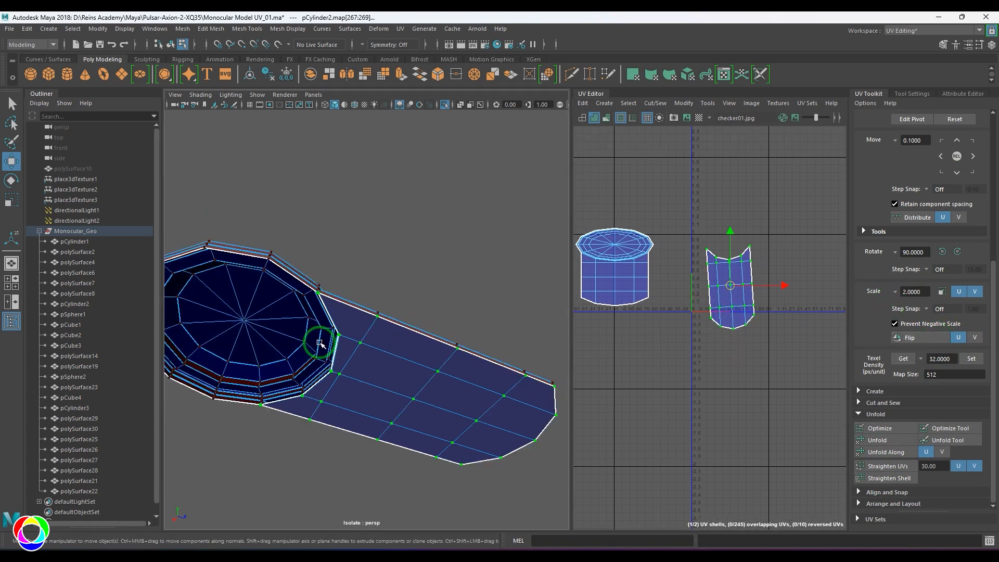
{"action": "left_click_drag", "start_coordinate": [319, 343], "coordinate": [342, 376], "text": "alt"}
{"action": "middle_click_drag", "start_coordinate": [341, 376], "coordinate": [365, 342], "text": "alt"}
{"action": "right_click_drag", "start_coordinate": [365, 342], "coordinate": [435, 413], "text": "alt"}
{"action": "left_click_drag", "start_coordinate": [435, 413], "coordinate": [419, 386], "text": "alt"}
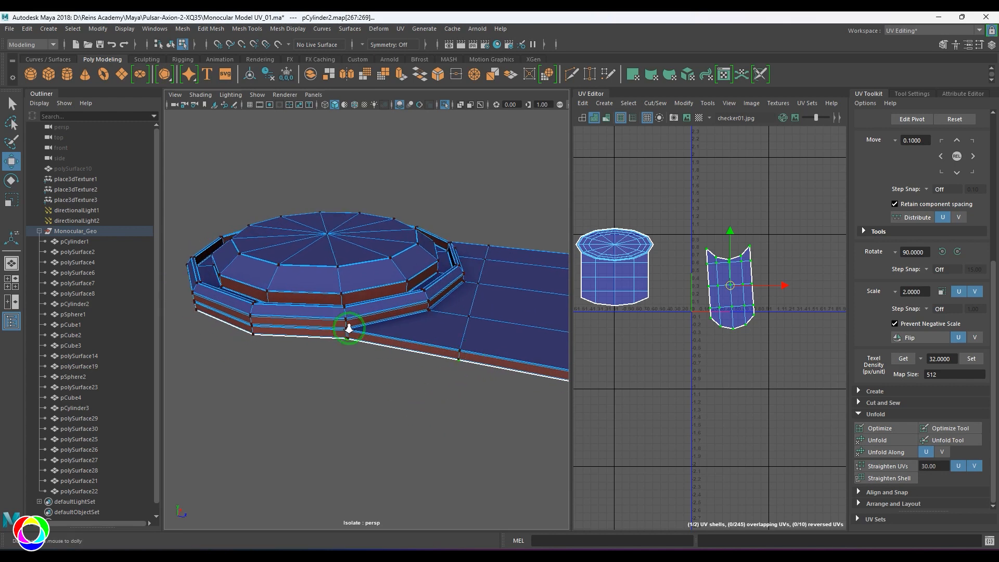
{"action": "right_click_drag", "start_coordinate": [348, 328], "coordinate": [473, 446], "text": "alt"}
{"action": "right_click_drag", "start_coordinate": [296, 333], "coordinate": [359, 394], "text": "alt"}
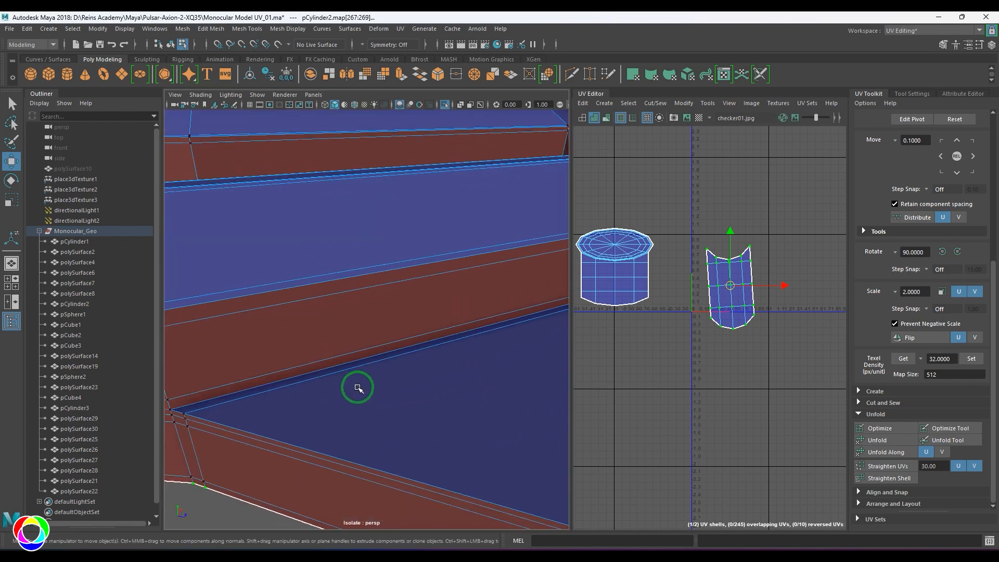
{"action": "key", "text": "4"}
{"action": "key", "text": "5"}
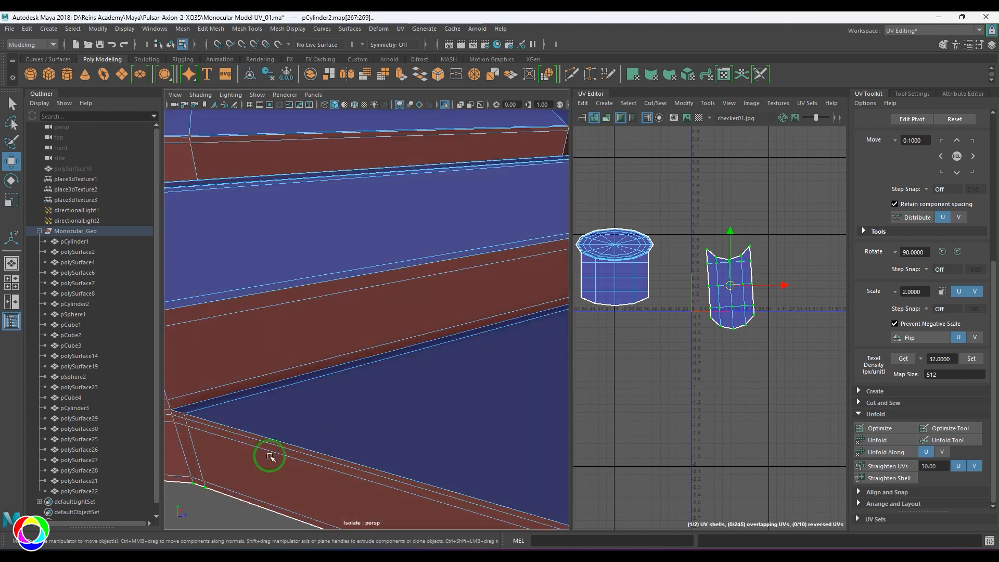
{"action": "left_click", "coordinate": [203, 496]}
{"action": "right_click_drag", "start_coordinate": [229, 461], "coordinate": [279, 385]}
{"action": "scroll", "coordinate": [232, 423], "scroll_direction": "down", "scroll_amount": 8}
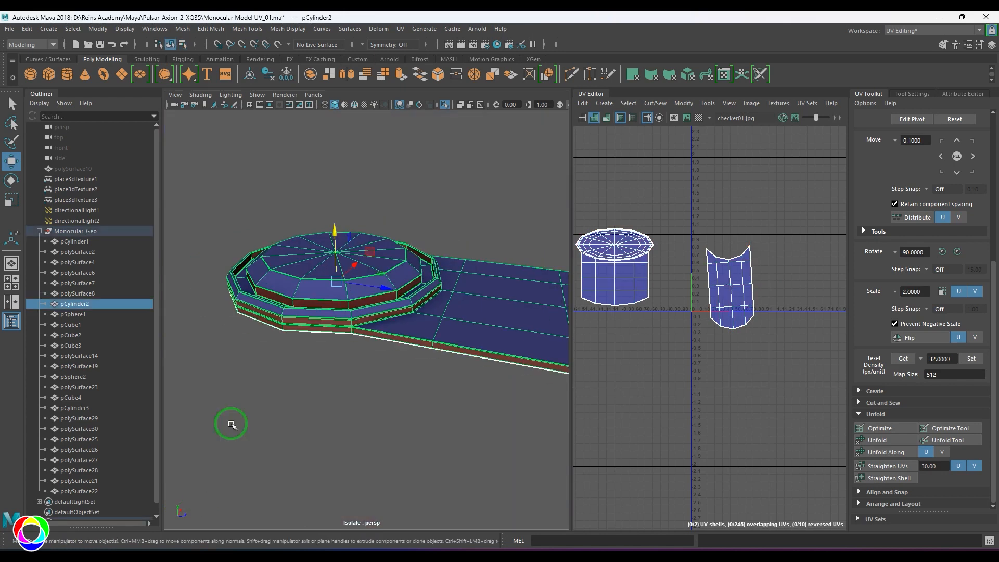
{"action": "left_click", "coordinate": [335, 404]}
{"action": "scroll", "coordinate": [334, 405], "scroll_direction": "up", "scroll_amount": 5}
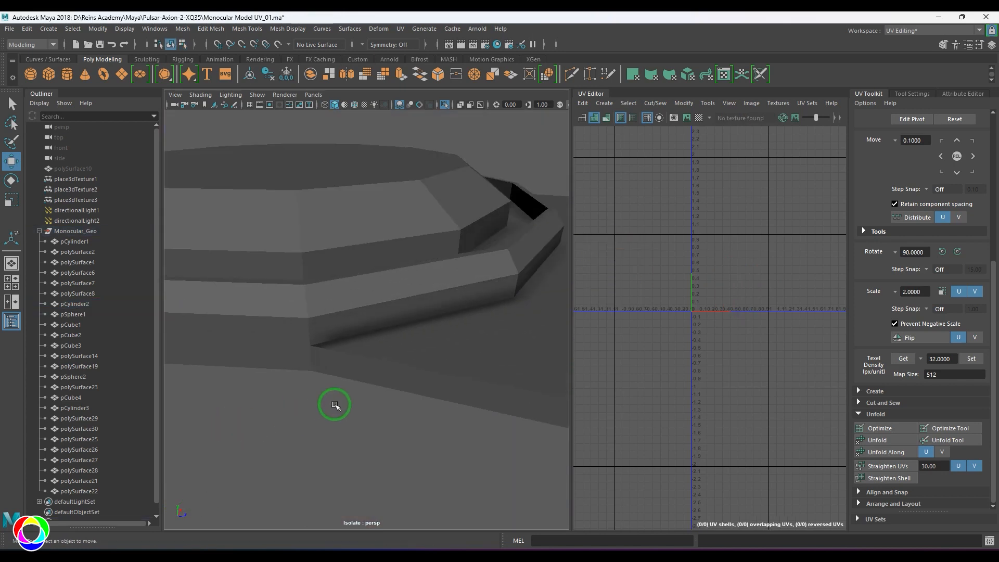
{"action": "left_click", "coordinate": [356, 106]}
{"action": "scroll", "coordinate": [390, 335], "scroll_direction": "up", "scroll_amount": 6}
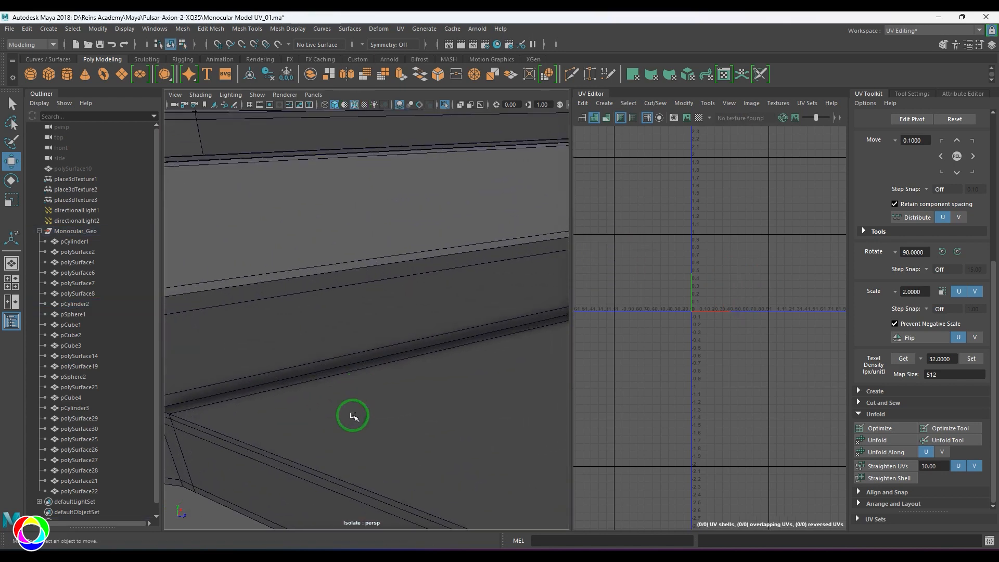
Select the edge loop where pCylinder2's rim meets the elongated strip and cut the UVs along it.
{"action": "right_click_drag", "start_coordinate": [354, 416], "coordinate": [352, 364]}
{"action": "double_click", "coordinate": [353, 364]}
{"action": "scroll", "coordinate": [352, 364], "scroll_direction": "down", "scroll_amount": 7}
{"action": "left_click_drag", "start_coordinate": [435, 366], "coordinate": [395, 369], "text": "alt"}
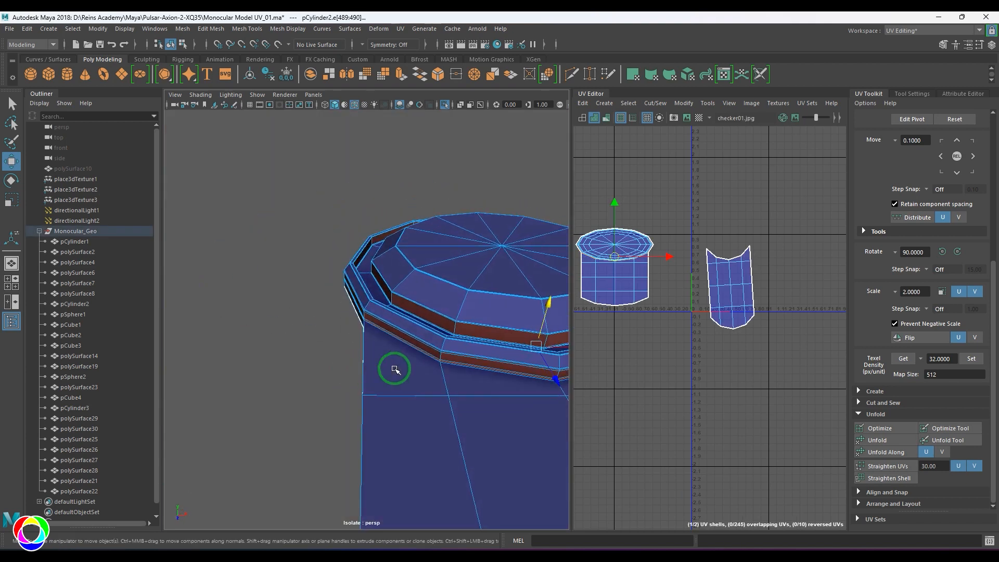
{"action": "left_click", "coordinate": [859, 405]}
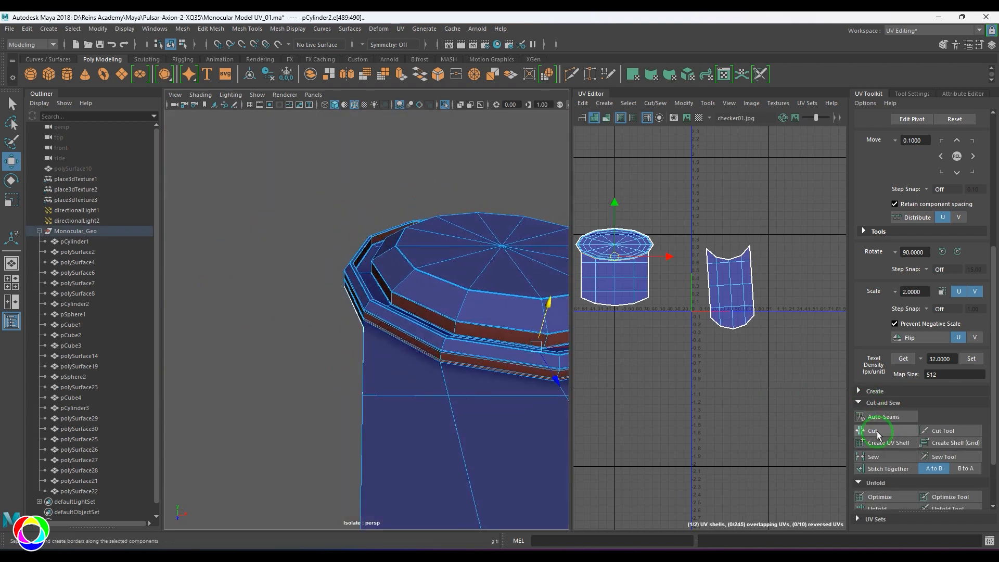
{"action": "scroll", "coordinate": [415, 368], "scroll_direction": "down", "scroll_amount": 3}
{"action": "left_click_drag", "start_coordinate": [415, 368], "coordinate": [504, 359], "text": "alt"}
{"action": "scroll", "coordinate": [371, 368], "scroll_direction": "up", "scroll_amount": 8}
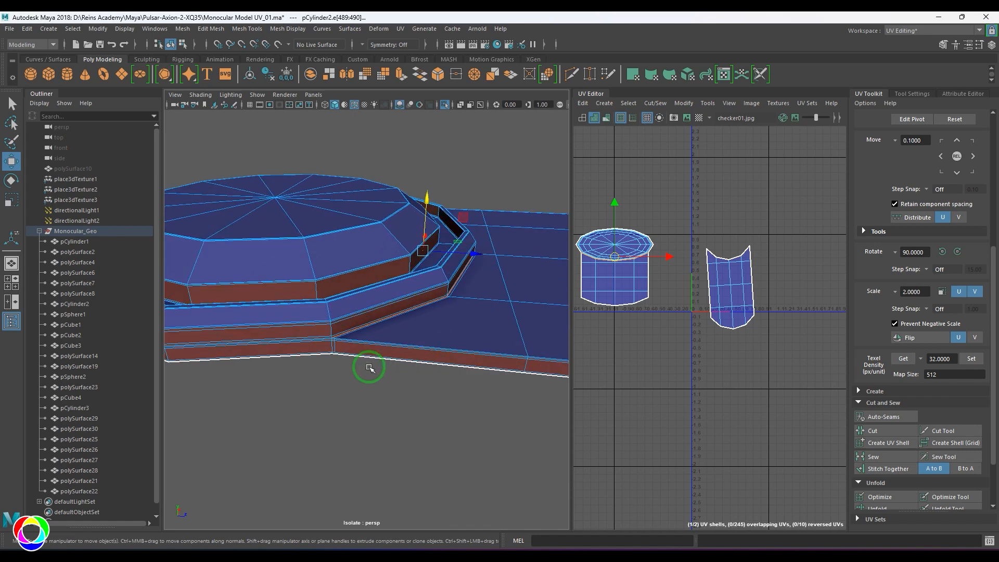
{"action": "scroll", "coordinate": [370, 371], "scroll_direction": "down", "scroll_amount": 4}
{"action": "scroll", "coordinate": [322, 371], "scroll_direction": "up", "scroll_amount": 3}
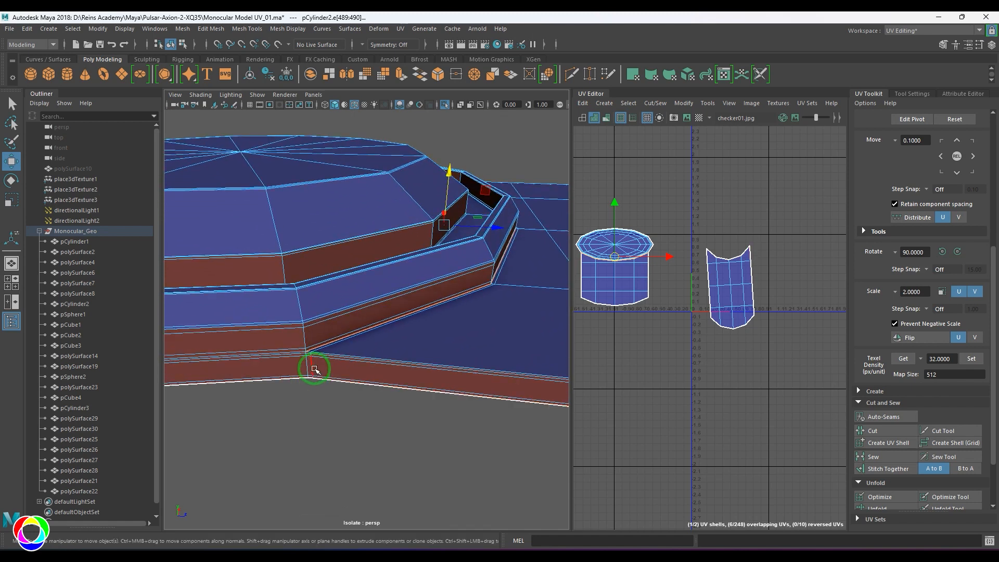
Cut the UVs along the short vertical side edges where the rim joins the strip, on both sides.
{"action": "left_click", "coordinate": [308, 371]}
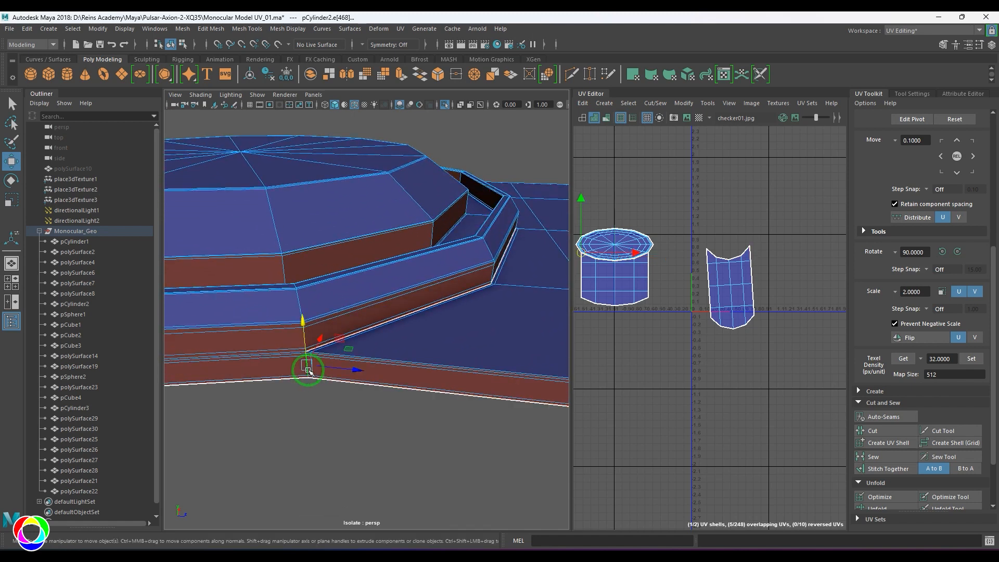
{"action": "left_click", "coordinate": [873, 431]}
{"action": "right_click_drag", "start_coordinate": [461, 312], "coordinate": [416, 297], "text": "alt"}
{"action": "left_click_drag", "start_coordinate": [417, 298], "coordinate": [297, 281], "text": "alt"}
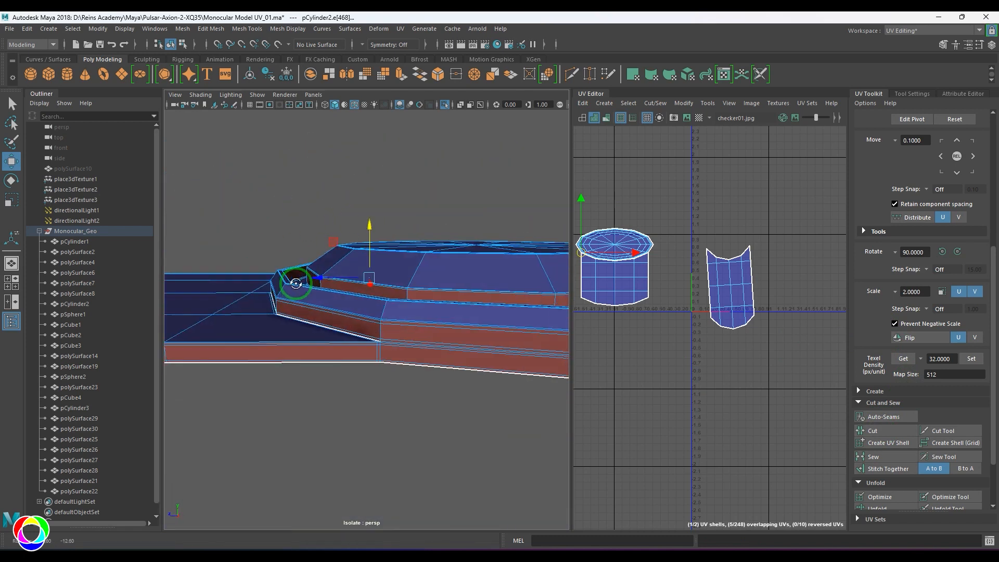
{"action": "right_click_drag", "start_coordinate": [296, 281], "coordinate": [346, 328], "text": "alt"}
{"action": "left_click_drag", "start_coordinate": [346, 328], "coordinate": [374, 391], "text": "alt"}
{"action": "left_click", "coordinate": [375, 389]}
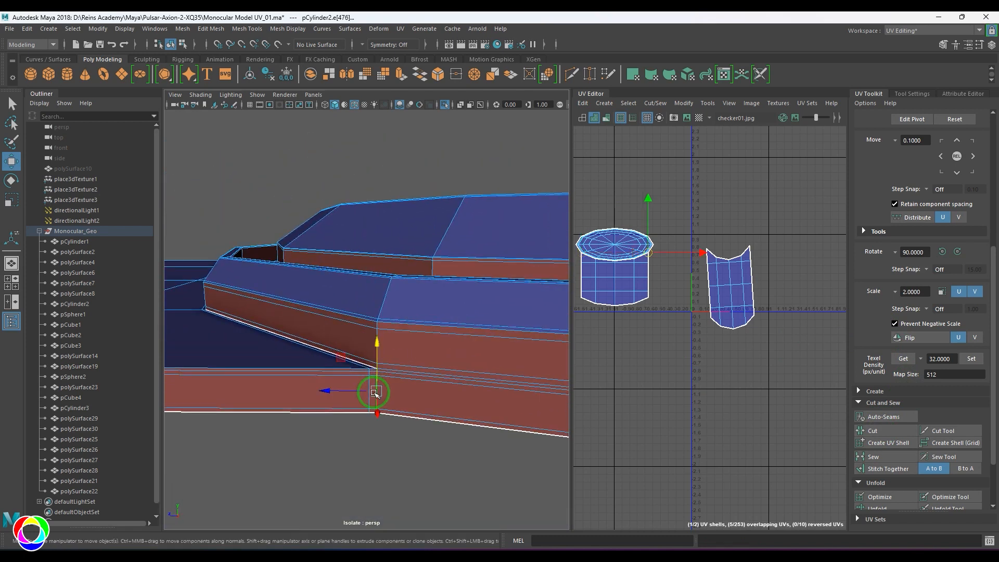
{"action": "left_click", "coordinate": [875, 431]}
Select the disc and rim's UV shell and move it away from the strip's remaining shell, towards negative V.
{"action": "right_click_drag", "start_coordinate": [313, 408], "coordinate": [279, 388], "text": "alt"}
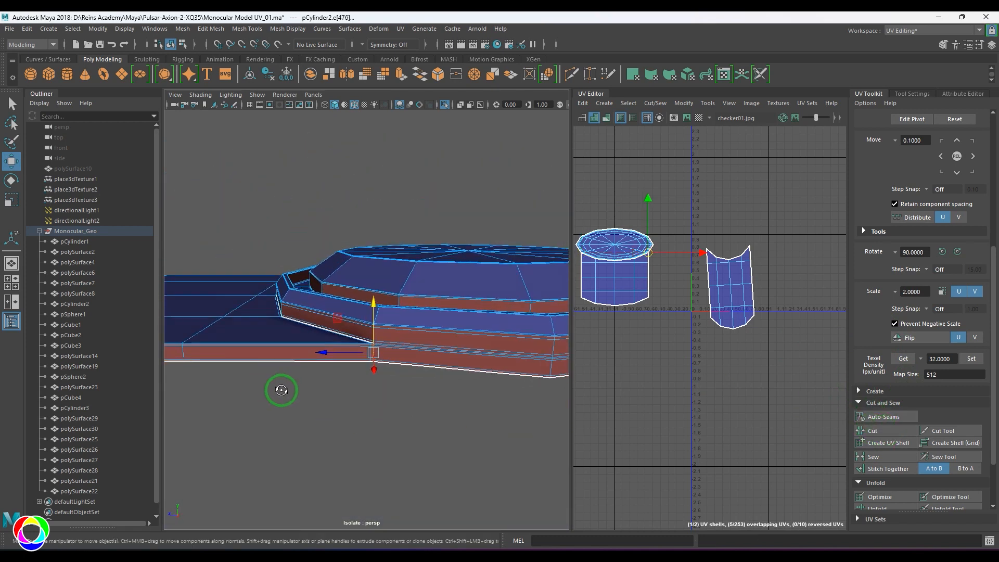
{"action": "left_click_drag", "start_coordinate": [279, 388], "coordinate": [310, 401], "text": "alt"}
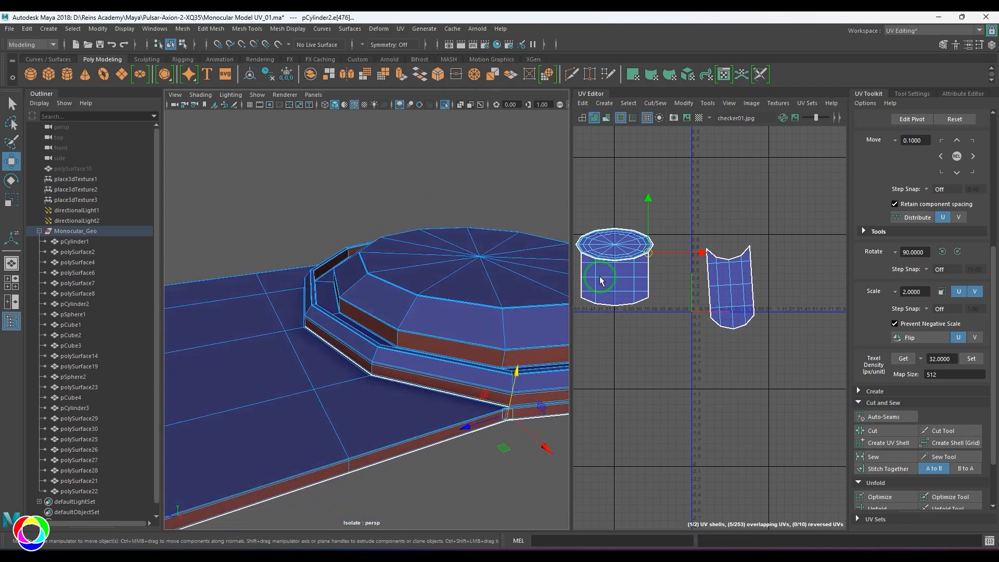
{"action": "right_click_drag", "start_coordinate": [600, 277], "coordinate": [615, 257]}
{"action": "left_click", "coordinate": [615, 241]}
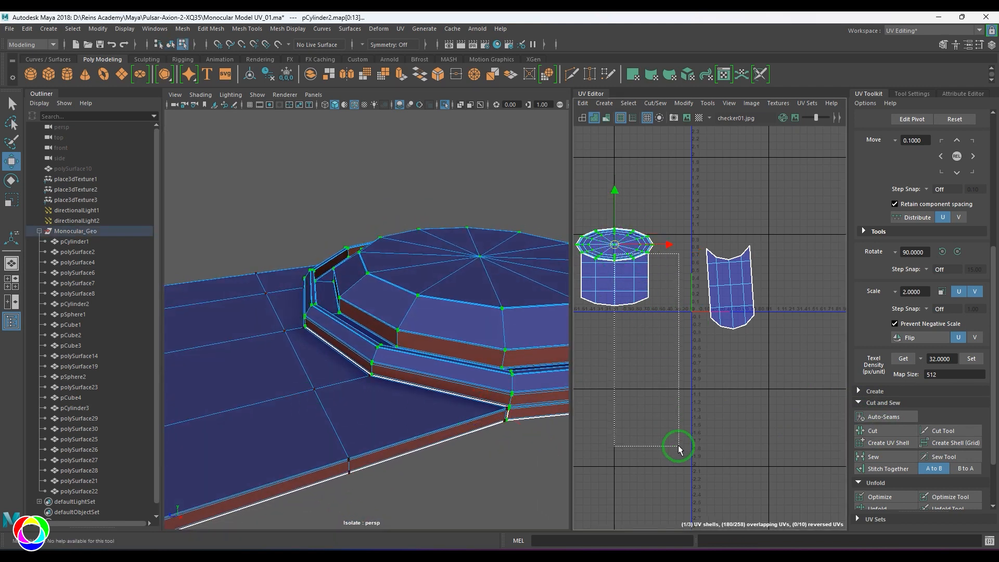
{"action": "left_click_drag", "start_coordinate": [678, 446], "coordinate": [679, 446]}
{"action": "key", "text": "ctrl+z"}
{"action": "left_click_drag", "start_coordinate": [615, 244], "coordinate": [678, 399]}
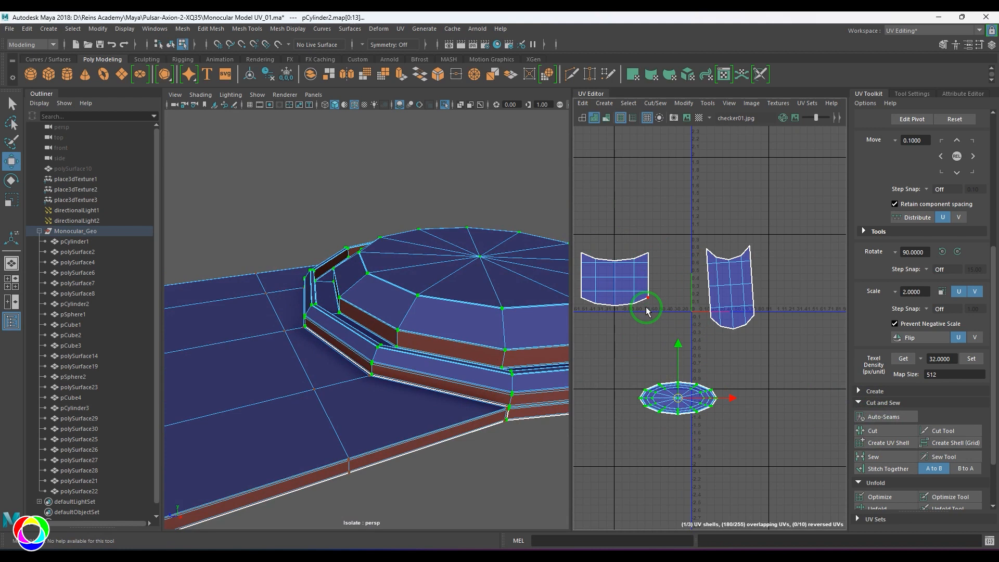
Select the strip's remaining UV shell and move it slightly towards negative U and positive V.
{"action": "left_click", "coordinate": [617, 280]}
{"action": "left_click", "coordinate": [616, 280]}
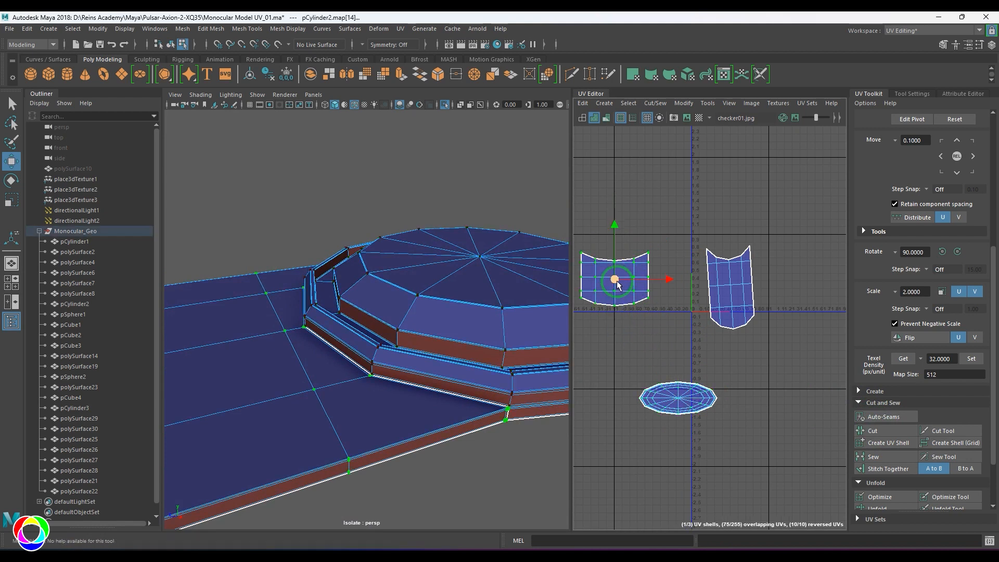
{"action": "mouse_move", "coordinate": [614, 279]}
{"action": "left_mouse_down"}
{"action": "mouse_move", "coordinate": [631, 452]}
{"action": "mouse_move", "coordinate": [609, 268]}
{"action": "left_mouse_up"}
Select the edge loop along the rim's upper outer edge and cut the UVs along it.
{"action": "left_click_drag", "start_coordinate": [630, 358], "coordinate": [765, 456]}
{"action": "left_click_drag", "start_coordinate": [347, 338], "coordinate": [235, 368], "text": "alt"}
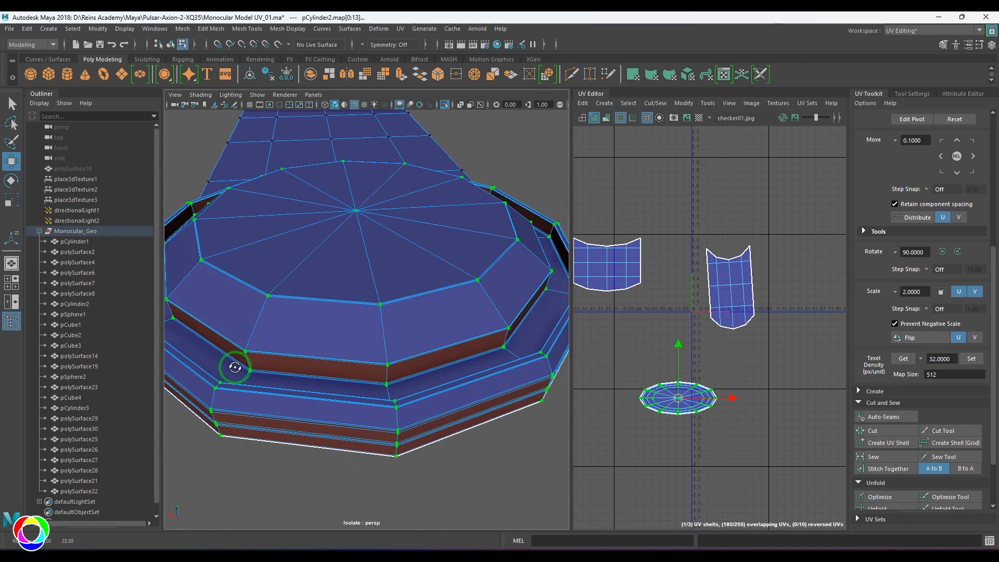
{"action": "middle_click_drag", "start_coordinate": [235, 367], "coordinate": [417, 354], "text": "alt"}
{"action": "left_click_drag", "start_coordinate": [417, 354], "coordinate": [286, 359], "text": "alt"}
{"action": "right_click_drag", "start_coordinate": [286, 359], "coordinate": [333, 388], "text": "alt"}
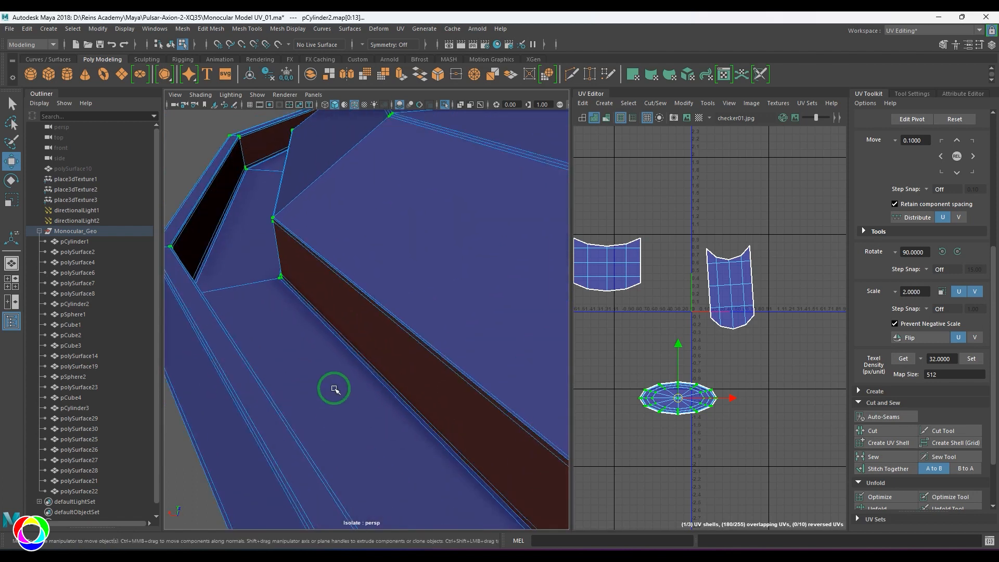
{"action": "left_click_drag", "start_coordinate": [333, 388], "coordinate": [248, 391], "text": "alt"}
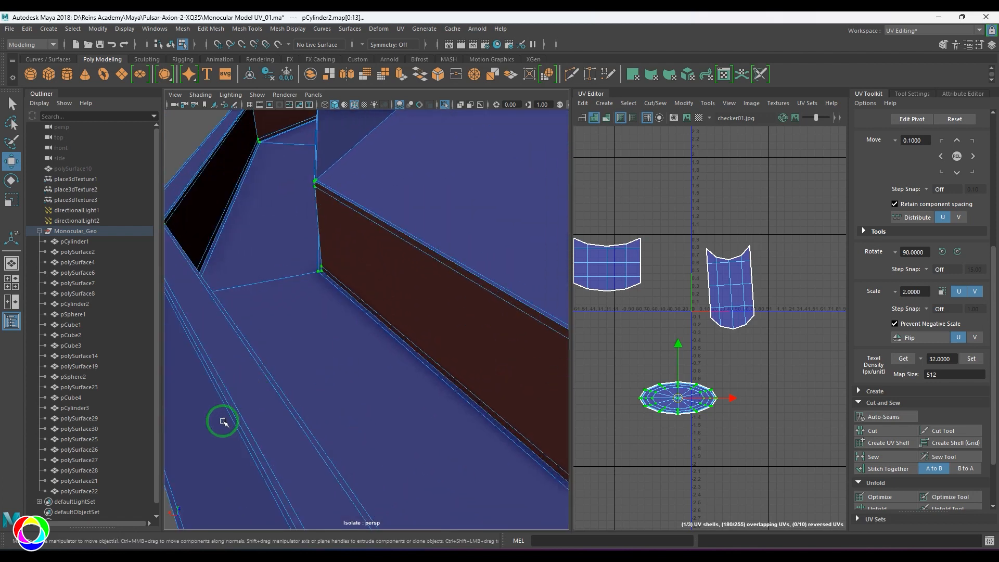
{"action": "right_click_drag", "start_coordinate": [223, 421], "coordinate": [227, 379]}
{"action": "double_click", "coordinate": [221, 395]}
{"action": "right_click_drag", "start_coordinate": [779, 364], "coordinate": [772, 364], "text": "shift"}
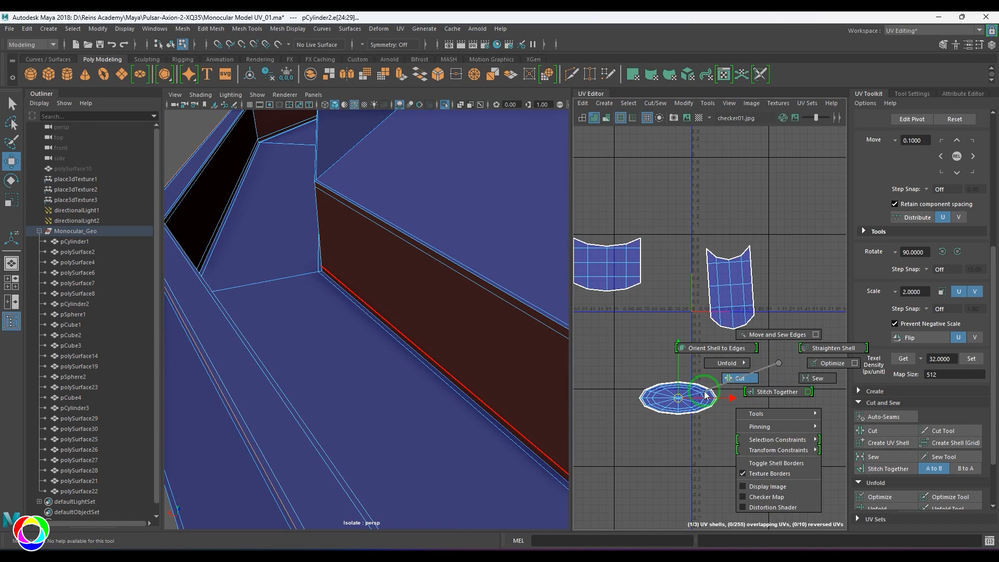
{"action": "right_click_drag", "start_coordinate": [706, 395], "coordinate": [704, 439], "text": "shift"}
Move the disc's inner UV shell out of the rim's outer ring shell, further towards negative V.
{"action": "left_click", "coordinate": [678, 400]}
{"action": "left_click_drag", "start_coordinate": [679, 399], "coordinate": [648, 481]}
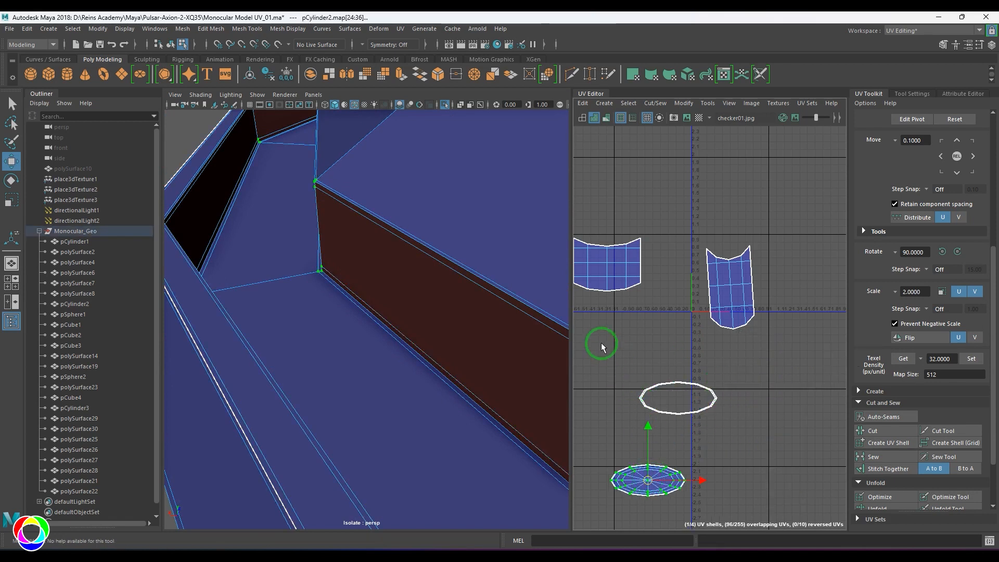
Select the rim's outer ring UV shell and unfold it.
{"action": "left_click_drag", "start_coordinate": [602, 347], "coordinate": [765, 430]}
{"action": "scroll", "coordinate": [887, 444], "scroll_direction": "down", "scroll_amount": 2}
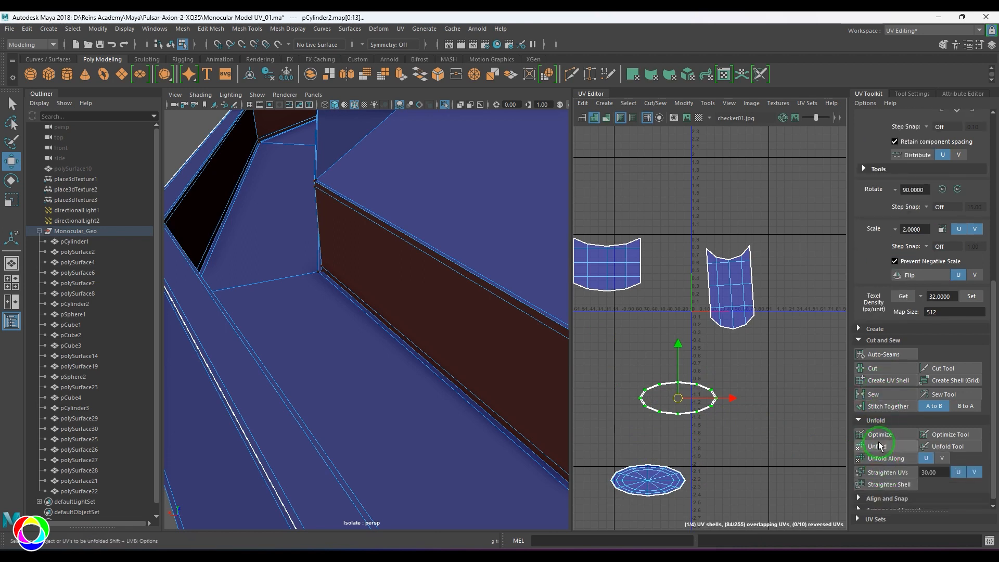
{"action": "left_click", "coordinate": [877, 446]}
{"action": "right_click_drag", "start_coordinate": [277, 295], "coordinate": [316, 292], "text": "alt"}
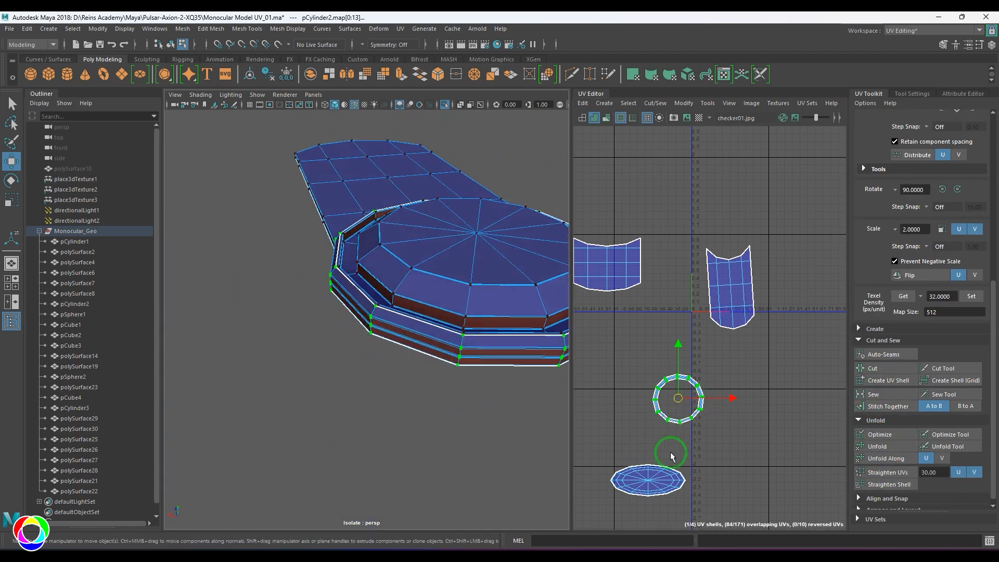
{"action": "scroll", "coordinate": [696, 402], "scroll_direction": "up", "scroll_amount": 5}
{"action": "left_click_drag", "start_coordinate": [361, 319], "coordinate": [346, 308], "text": "alt"}
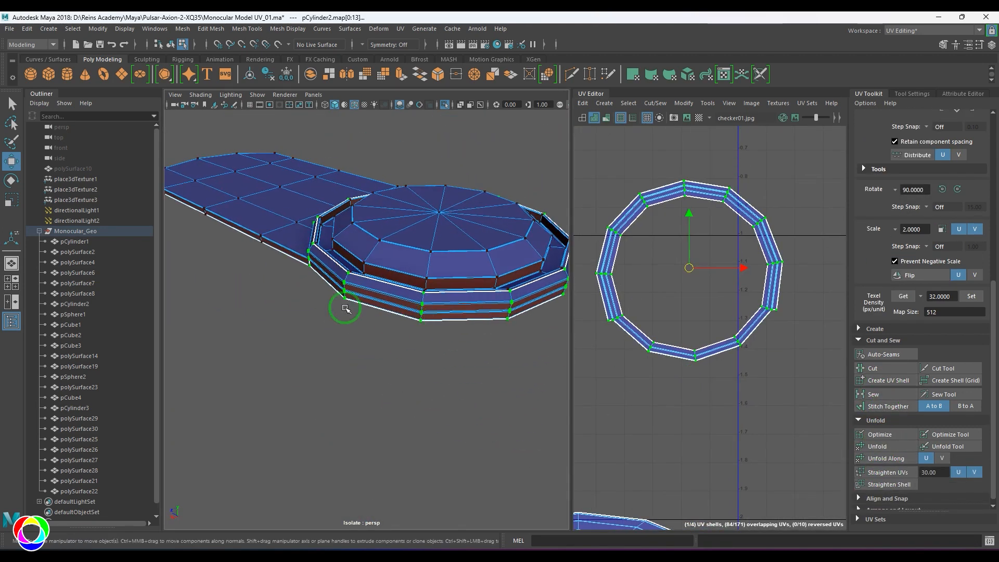
Select the unfolded outer ring shell's faces to identify them on the untextured model, and collapse the Outliner.
{"action": "right_click_drag", "start_coordinate": [598, 166], "coordinate": [598, 195]}
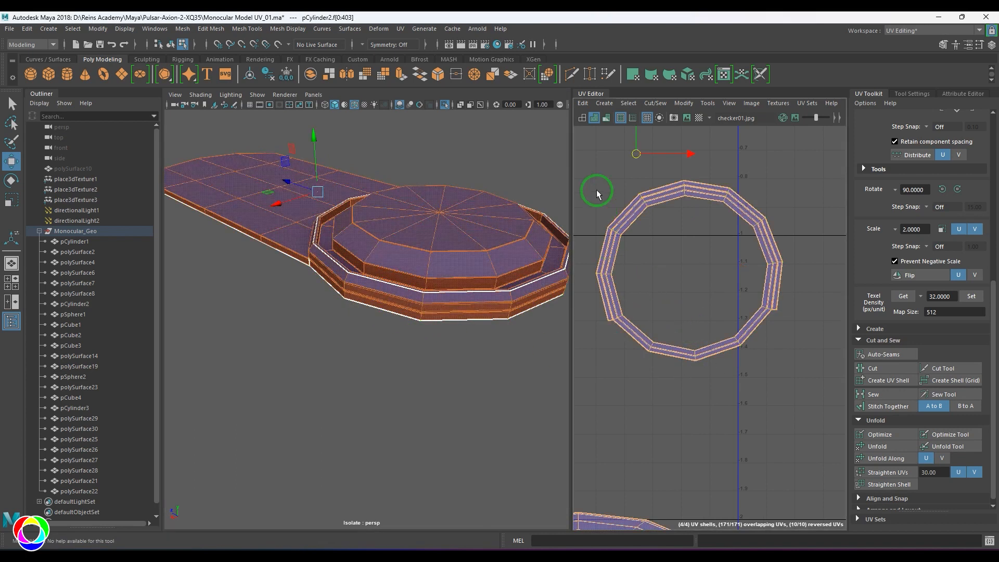
{"action": "left_click_drag", "start_coordinate": [835, 426], "coordinate": [834, 427]}
{"action": "left_click_drag", "start_coordinate": [399, 394], "coordinate": [424, 393], "text": "alt"}
{"action": "key", "text": "4"}
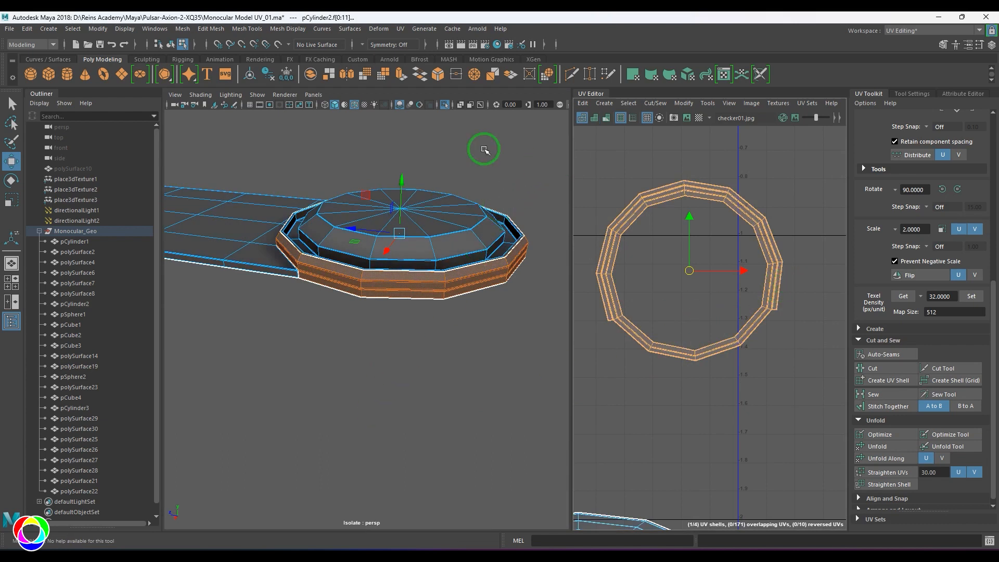
{"action": "left_click", "coordinate": [49, 97]}
{"action": "left_click", "coordinate": [432, 104]}
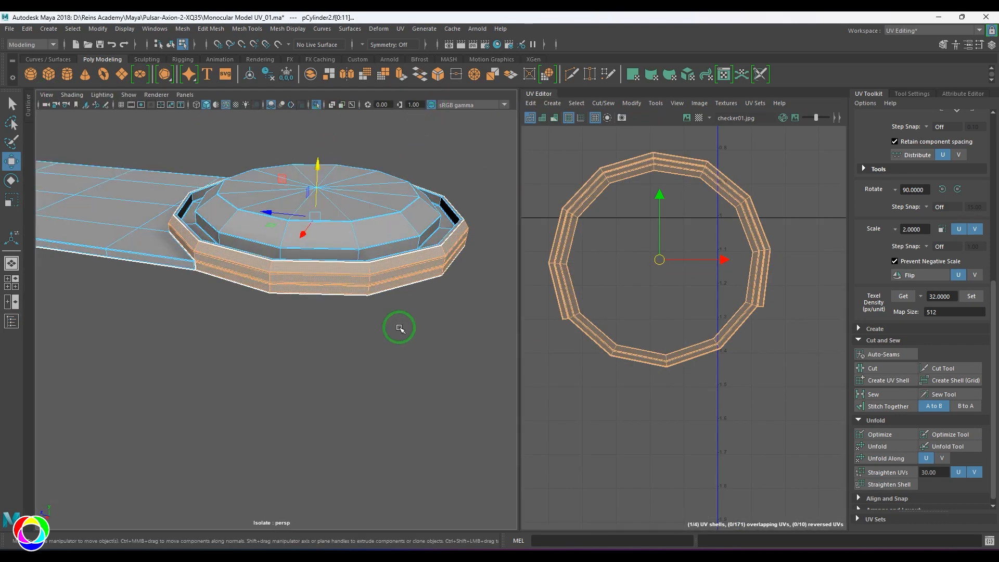
Select the edge loop around the raised disc's upper side edge and cut the UVs along it.
{"action": "left_click_drag", "start_coordinate": [376, 383], "coordinate": [323, 335], "text": "alt"}
{"action": "right_click_drag", "start_coordinate": [323, 335], "coordinate": [401, 411], "text": "alt"}
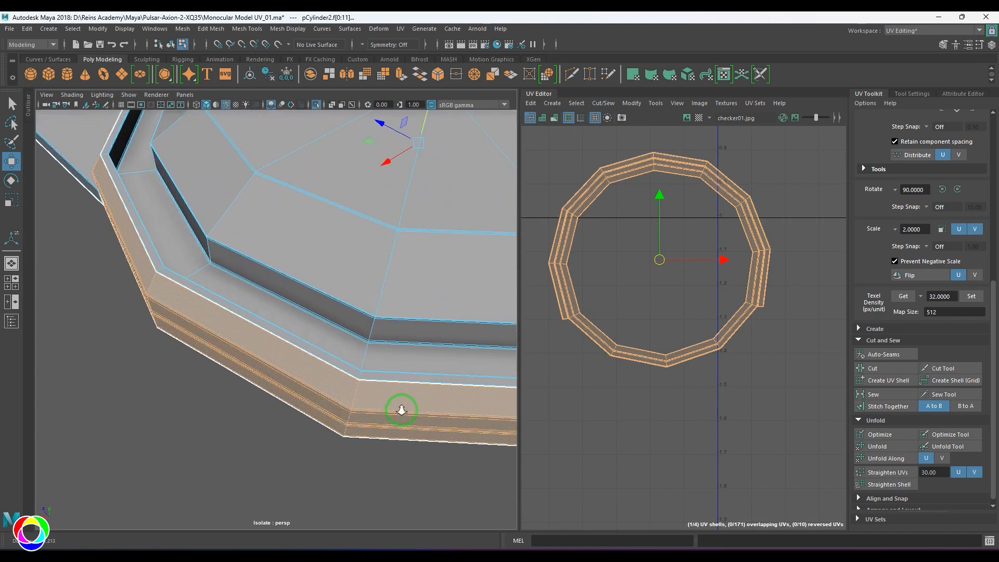
{"action": "middle_click_drag", "start_coordinate": [402, 410], "coordinate": [281, 327], "text": "alt"}
{"action": "right_click_drag", "start_coordinate": [282, 327], "coordinate": [330, 406], "text": "alt"}
{"action": "right_click_drag", "start_coordinate": [327, 385], "coordinate": [312, 308]}
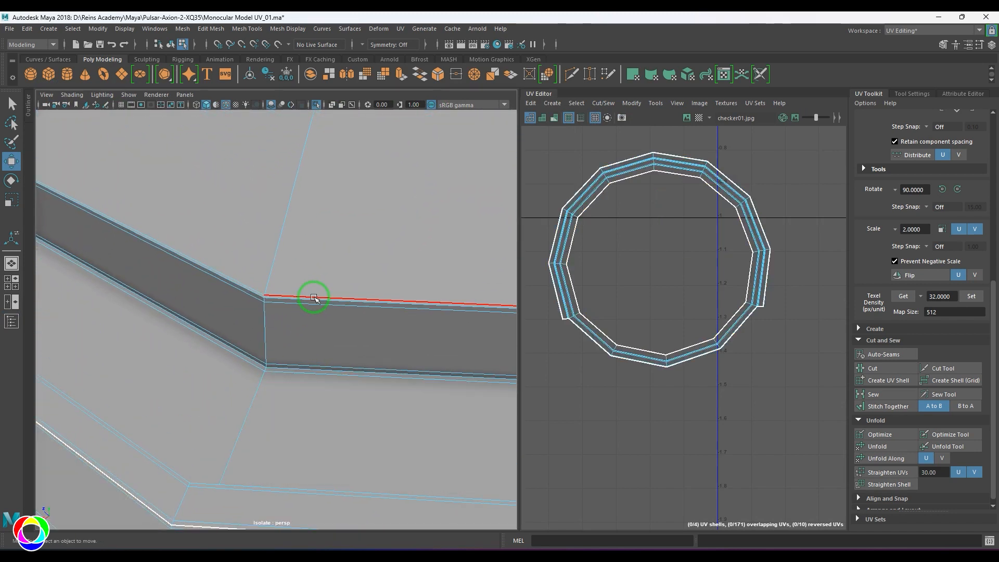
{"action": "left_click", "coordinate": [315, 300]}
{"action": "right_click_drag", "start_coordinate": [410, 338], "coordinate": [200, 307], "text": "alt"}
{"action": "left_click_drag", "start_coordinate": [200, 308], "coordinate": [273, 278], "text": "alt"}
{"action": "right_click_drag", "start_coordinate": [273, 279], "coordinate": [356, 395], "text": "alt"}
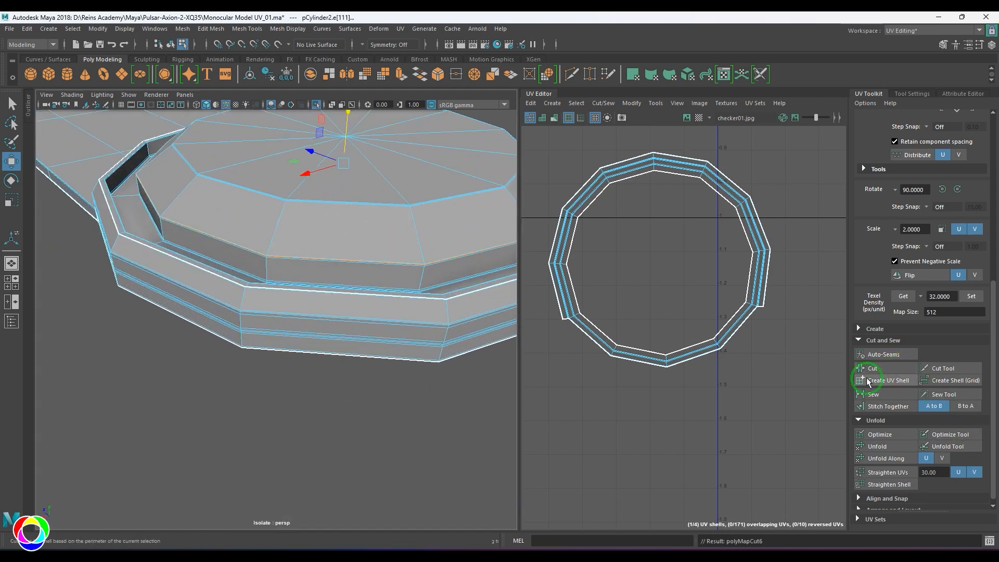
Move the disc's UV shell out of its surrounding ring shell, towards positive U, and unfold it.
{"action": "scroll", "coordinate": [629, 339], "scroll_direction": "down", "scroll_amount": 6}
{"action": "middle_click_drag", "start_coordinate": [649, 303], "coordinate": [676, 226], "text": "alt"}
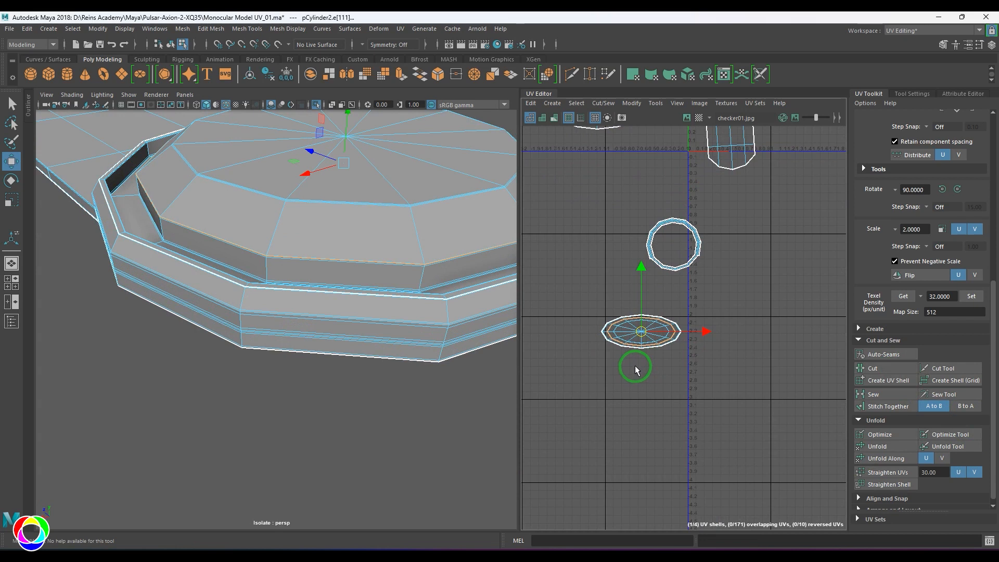
{"action": "key", "text": "shift+x"}
{"action": "right_click_drag", "start_coordinate": [635, 366], "coordinate": [701, 349]}
{"action": "left_click", "coordinate": [641, 333]}
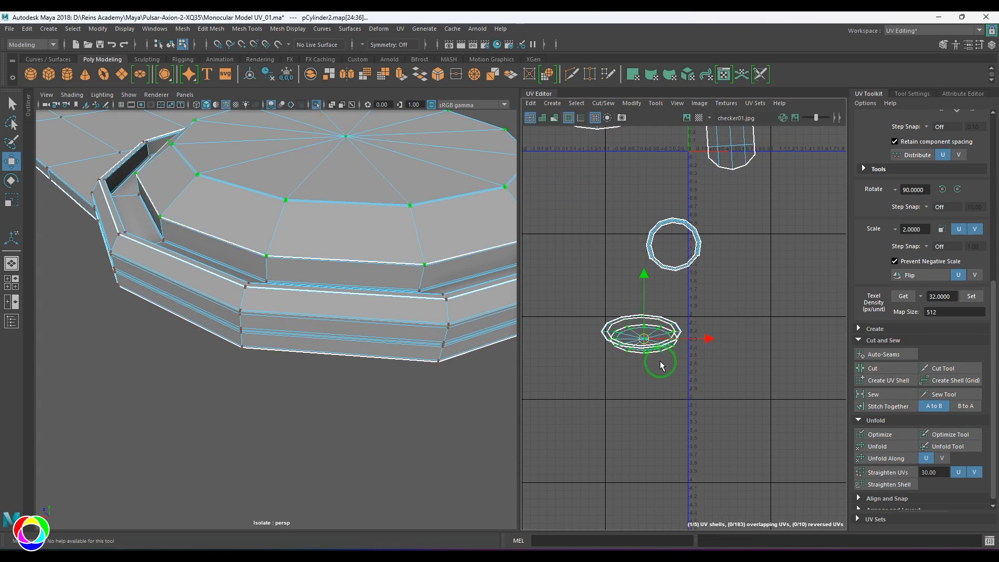
{"action": "left_click_drag", "start_coordinate": [644, 340], "coordinate": [749, 318]}
{"action": "left_click", "coordinate": [879, 448]}
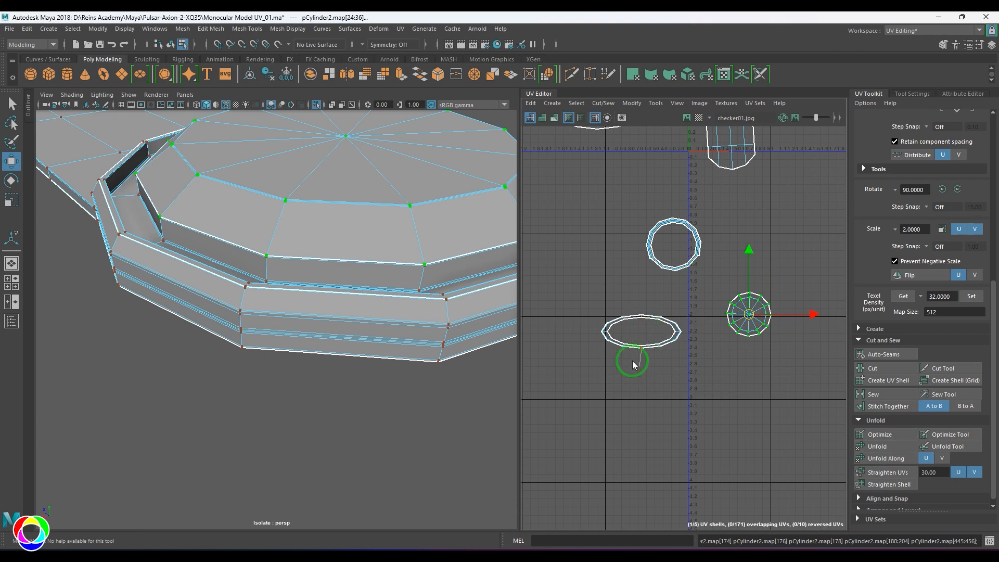
Select the ring UV shell left around the disc, check its faces on the model and unfold it.
{"action": "right_click_drag", "start_coordinate": [641, 348], "coordinate": [634, 365]}
{"action": "left_click_drag", "start_coordinate": [573, 296], "coordinate": [716, 387]}
{"action": "scroll", "coordinate": [545, 352], "scroll_direction": "down", "scroll_amount": 1}
{"action": "scroll", "coordinate": [446, 329], "scroll_direction": "down", "scroll_amount": 2}
{"action": "left_click_drag", "start_coordinate": [406, 323], "coordinate": [250, 308], "text": "alt"}
{"action": "scroll", "coordinate": [624, 354], "scroll_direction": "up", "scroll_amount": 3}
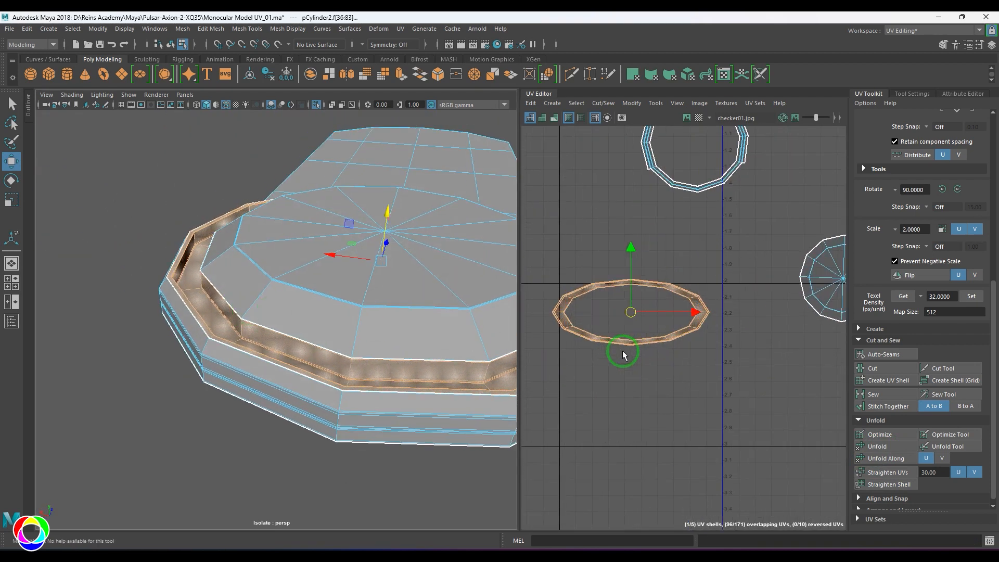
{"action": "right_click_drag", "start_coordinate": [671, 360], "coordinate": [695, 359]}
{"action": "left_click_drag", "start_coordinate": [701, 375], "coordinate": [701, 375]}
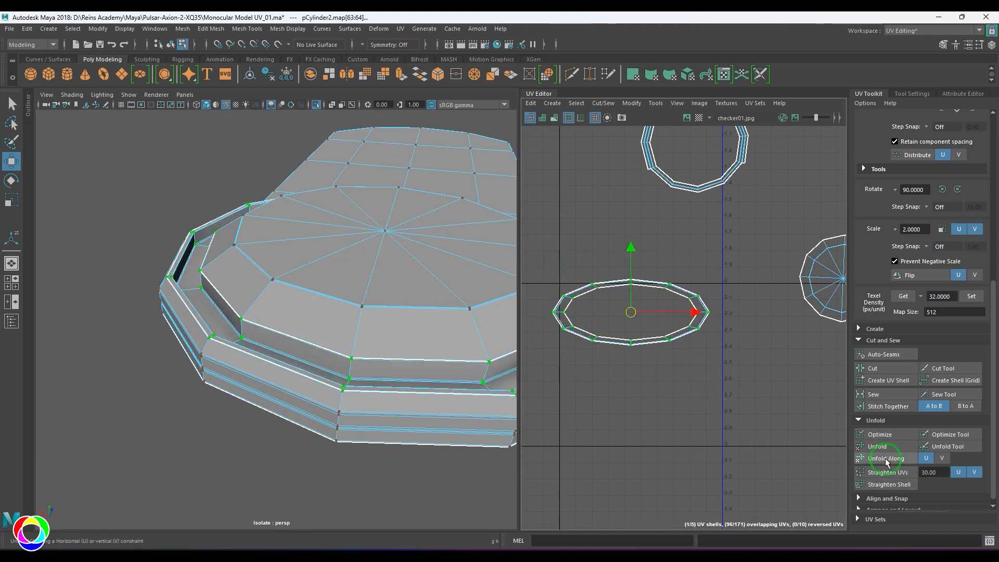
{"action": "left_click", "coordinate": [880, 446]}
Examine the checker texture on the disc and rim for distortion.
{"action": "left_click_drag", "start_coordinate": [312, 338], "coordinate": [325, 368], "text": "alt"}
{"action": "key", "text": "6"}
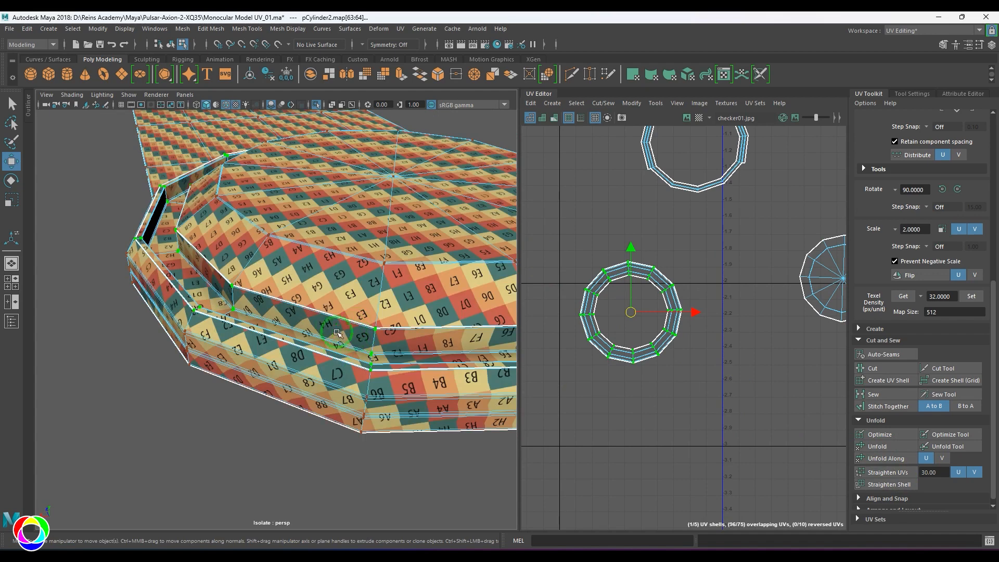
{"action": "left_click_drag", "start_coordinate": [325, 322], "coordinate": [152, 300], "text": "alt"}
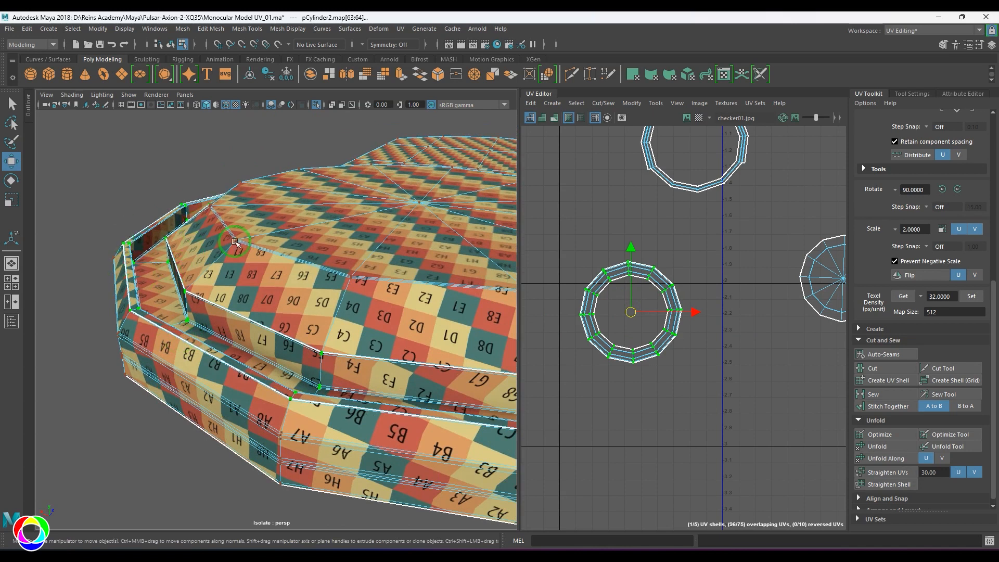
{"action": "scroll", "coordinate": [237, 312], "scroll_direction": "down", "scroll_amount": 5}
{"action": "left_click_drag", "start_coordinate": [237, 312], "coordinate": [436, 303], "text": "alt"}
{"action": "middle_click_drag", "start_coordinate": [384, 329], "coordinate": [418, 331], "text": "alt"}
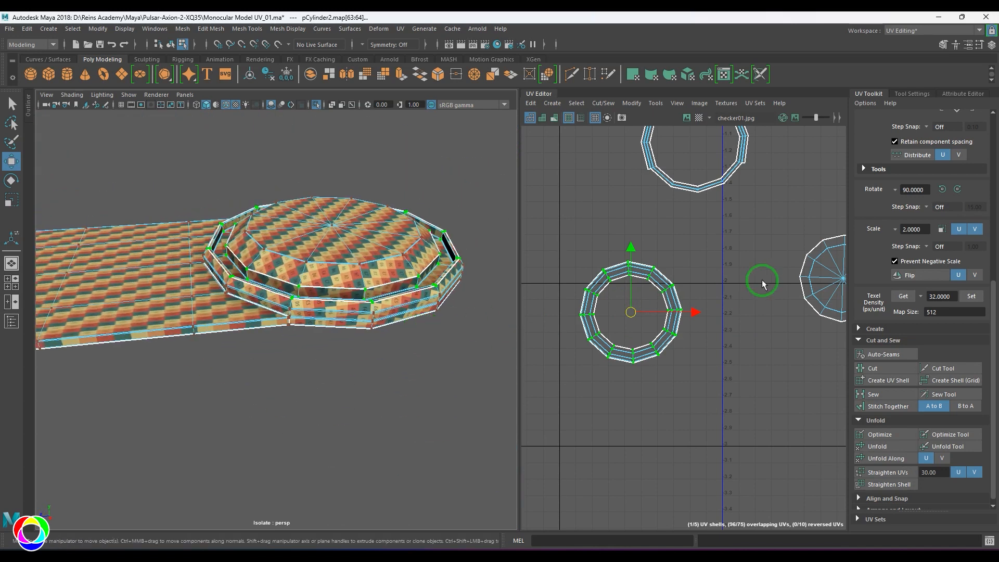
Select the strip's upper UV shell and its faces to identify them on the model.
{"action": "scroll", "coordinate": [744, 287], "scroll_direction": "down", "scroll_amount": 6}
{"action": "middle_click_drag", "start_coordinate": [724, 295], "coordinate": [733, 437], "text": "alt"}
{"action": "scroll", "coordinate": [717, 401], "scroll_direction": "up", "scroll_amount": 4}
{"action": "middle_click_drag", "start_coordinate": [665, 304], "coordinate": [665, 425], "text": "alt"}
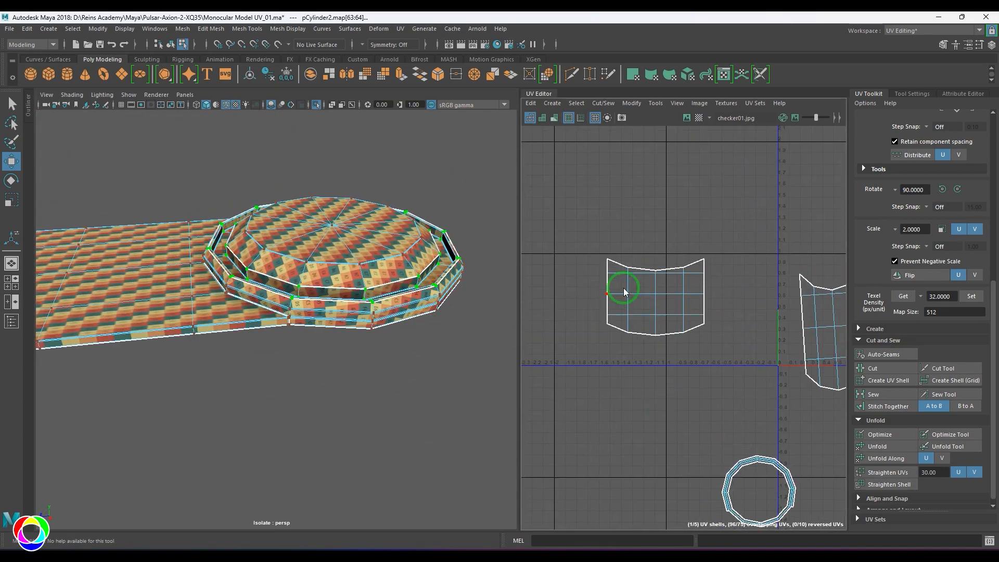
{"action": "left_click", "coordinate": [655, 271]}
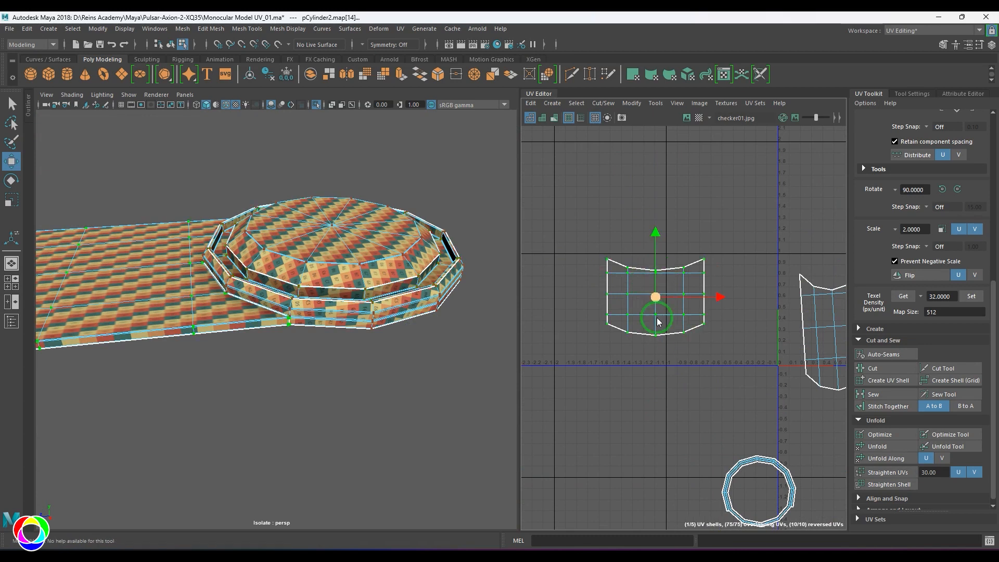
{"action": "key", "text": "F11"}
{"action": "left_click_drag", "start_coordinate": [583, 224], "coordinate": [720, 360]}
{"action": "scroll", "coordinate": [240, 362], "scroll_direction": "down", "scroll_amount": 2}
{"action": "left_click_drag", "start_coordinate": [255, 338], "coordinate": [271, 350], "text": "alt"}
{"action": "middle_click_drag", "start_coordinate": [271, 350], "coordinate": [340, 351], "text": "alt"}
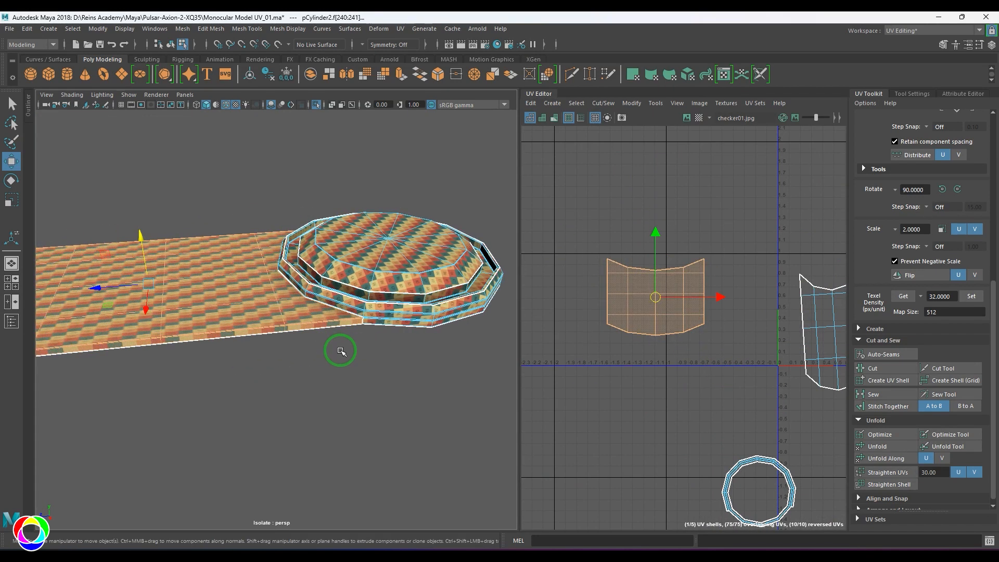
Cut the UVs along the short vertical edges at the corners of the strip's free end.
{"action": "key", "text": "5"}
{"action": "left_click_drag", "start_coordinate": [332, 394], "coordinate": [420, 356], "text": "alt"}
{"action": "right_click_drag", "start_coordinate": [312, 379], "coordinate": [399, 364], "text": "alt"}
{"action": "middle_click_drag", "start_coordinate": [400, 364], "coordinate": [296, 361], "text": "alt"}
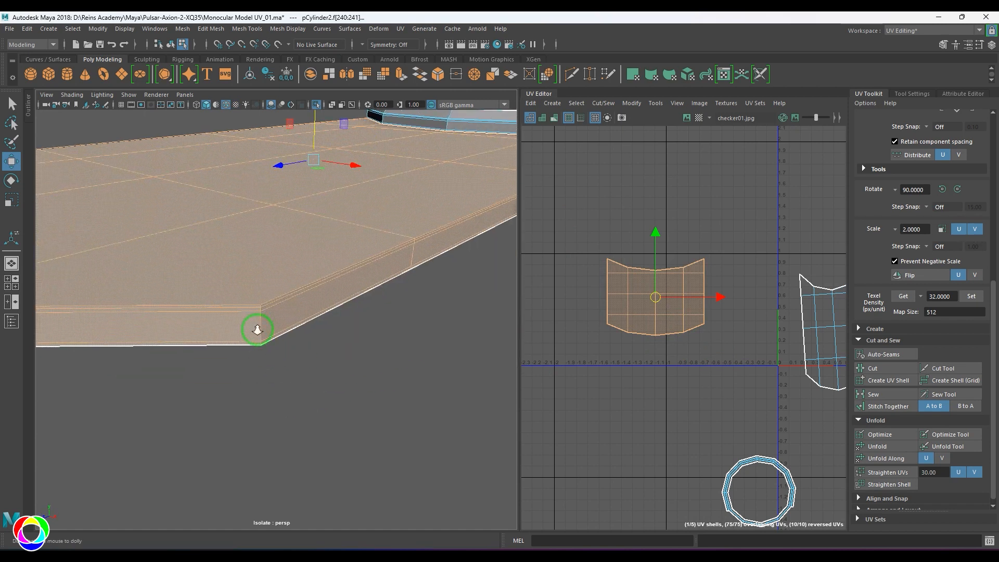
{"action": "right_click_drag", "start_coordinate": [256, 330], "coordinate": [265, 359], "text": "alt"}
{"action": "key", "text": "F10"}
{"action": "left_click", "coordinate": [248, 326]}
{"action": "right_click_drag", "start_coordinate": [676, 273], "coordinate": [596, 314], "text": "shift"}
{"action": "left_click_drag", "start_coordinate": [234, 349], "coordinate": [297, 324], "text": "alt"}
{"action": "right_click_drag", "start_coordinate": [296, 324], "coordinate": [343, 355], "text": "alt"}
{"action": "right_click_drag", "start_coordinate": [645, 255], "coordinate": [597, 324], "text": "shift"}
Select the strip's upper UV shell, move it towards positive V and unfold it.
{"action": "left_click", "coordinate": [671, 293]}
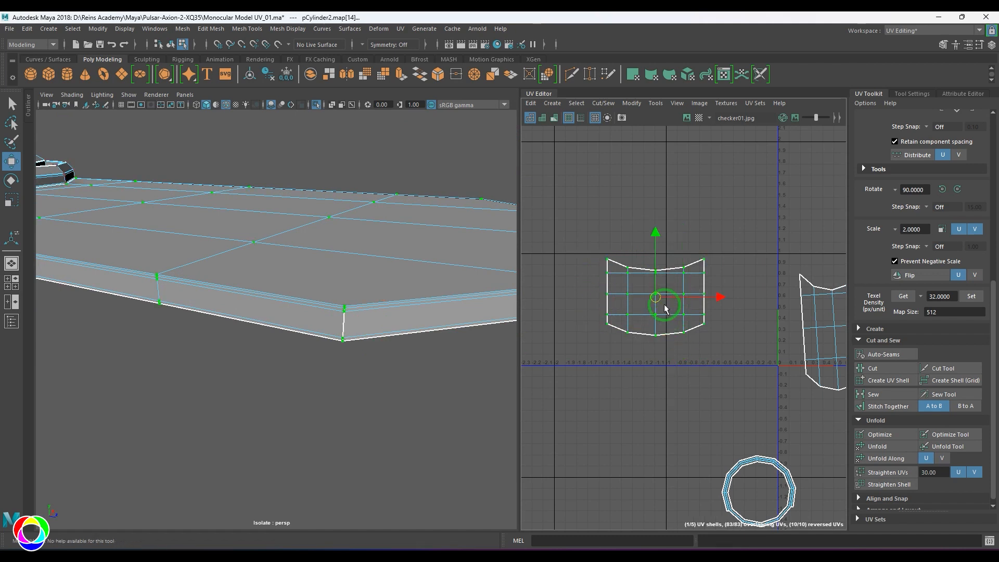
{"action": "left_click_drag", "start_coordinate": [656, 296], "coordinate": [659, 256]}
{"action": "right_click_drag", "start_coordinate": [686, 228], "coordinate": [534, 234], "text": "shift"}
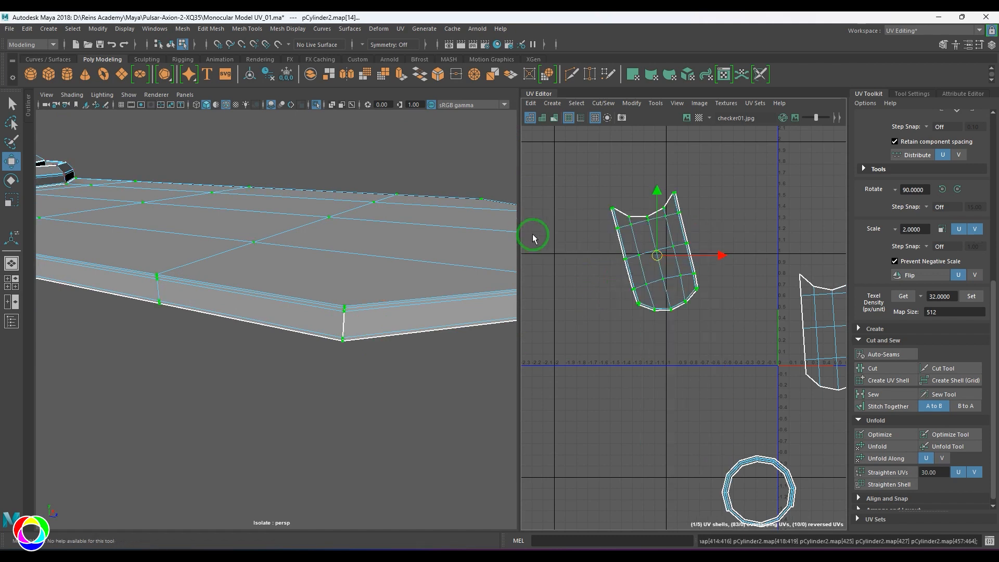
Return pCylinder2 to object mode and examine the checker texture across the strip and disc.
{"action": "left_click", "coordinate": [720, 339]}
{"action": "scroll", "coordinate": [660, 341], "scroll_direction": "down", "scroll_amount": 8}
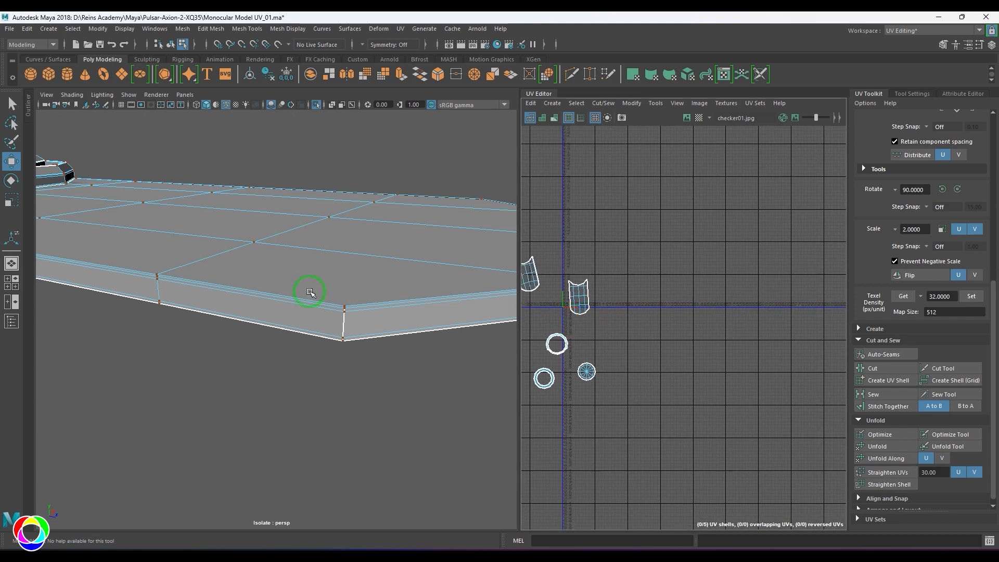
{"action": "right_click_drag", "start_coordinate": [391, 285], "coordinate": [276, 297], "text": "alt"}
{"action": "left_click_drag", "start_coordinate": [276, 297], "coordinate": [222, 314], "text": "alt"}
{"action": "right_click_drag", "start_coordinate": [221, 314], "coordinate": [303, 270]}
{"action": "key", "text": "6"}
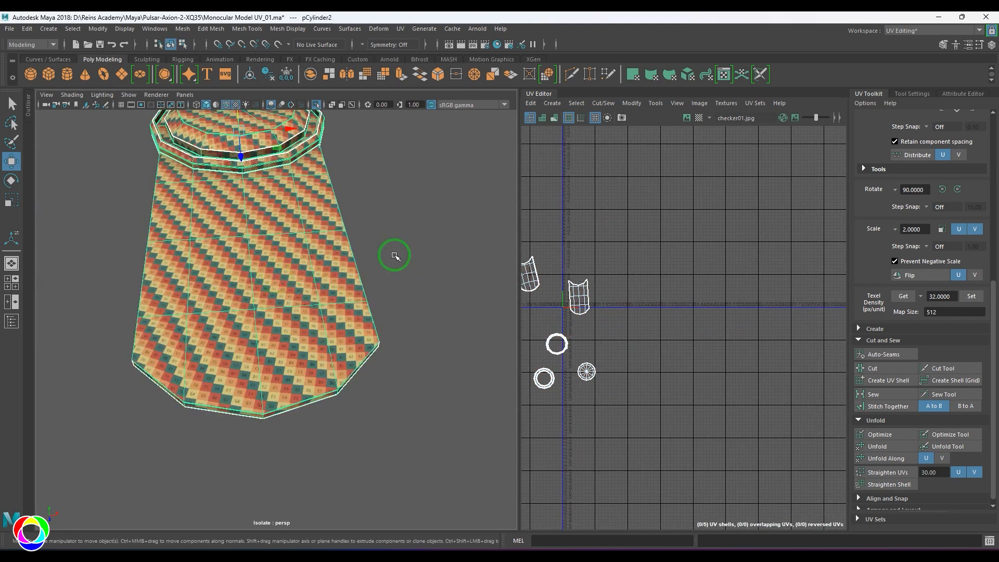
{"action": "right_click_drag", "start_coordinate": [395, 255], "coordinate": [381, 283], "text": "alt"}
{"action": "left_click_drag", "start_coordinate": [381, 283], "coordinate": [234, 221], "text": "alt"}
{"action": "right_click_drag", "start_coordinate": [234, 221], "coordinate": [392, 368], "text": "alt"}
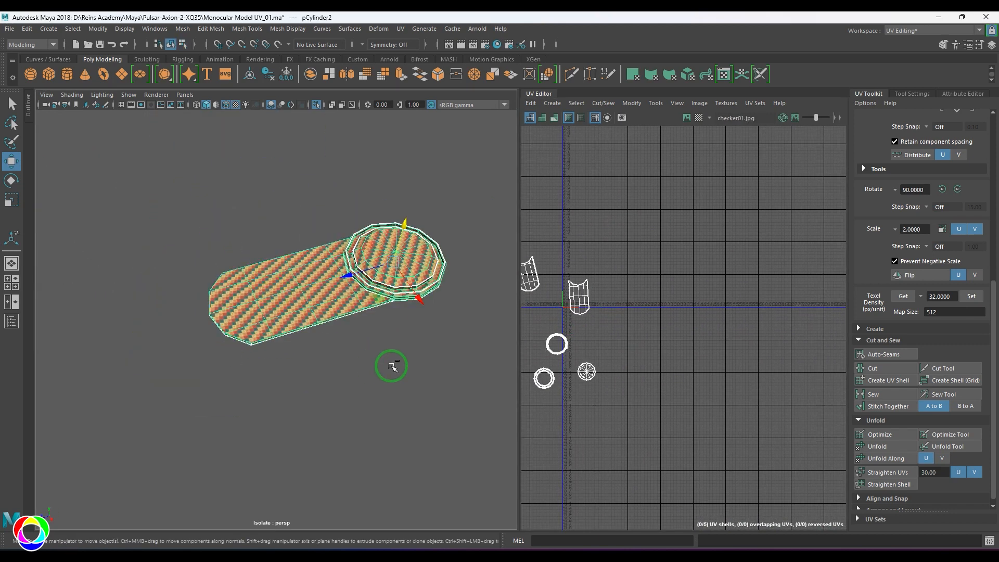
Leave isolation to show the whole monocular model and expand the Outliner again.
{"action": "key", "text": "ctrl+1"}
{"action": "middle_click_drag", "start_coordinate": [596, 365], "coordinate": [670, 350], "text": "alt"}
{"action": "right_click_drag", "start_coordinate": [671, 350], "coordinate": [693, 344], "text": "alt"}
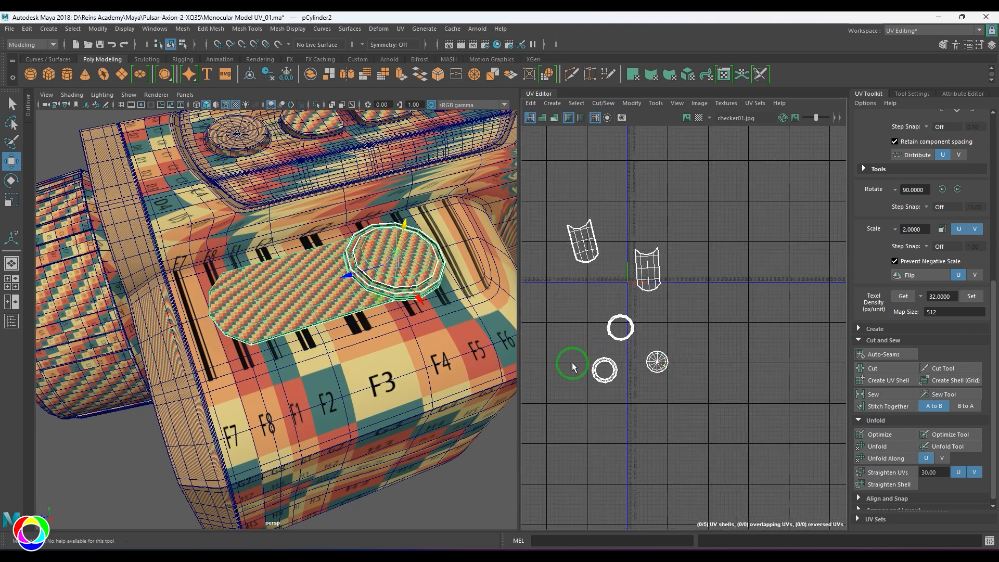
{"action": "right_click_drag", "start_coordinate": [307, 281], "coordinate": [234, 318], "text": "alt"}
{"action": "left_click_drag", "start_coordinate": [235, 317], "coordinate": [284, 281], "text": "alt"}
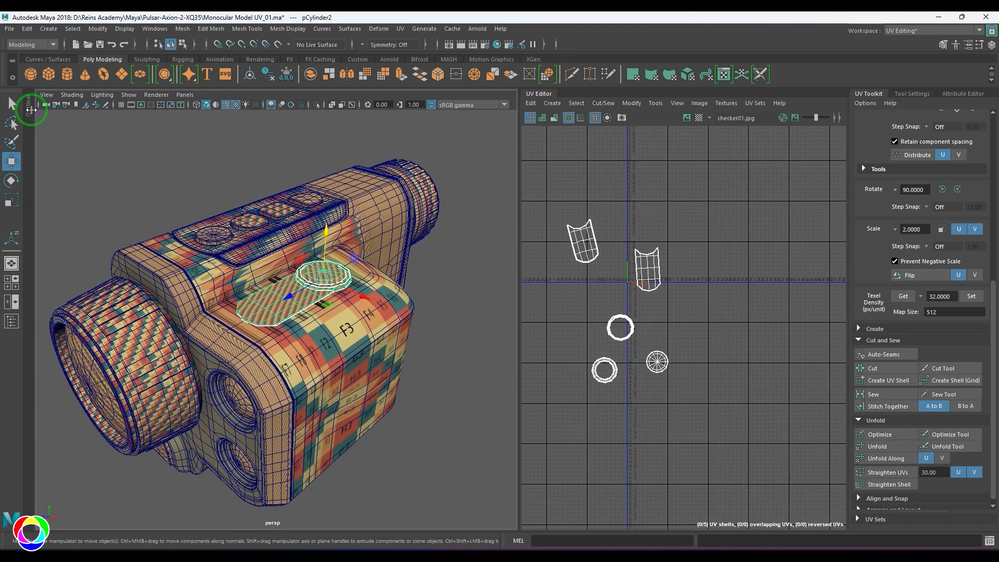
{"action": "left_click", "coordinate": [29, 108]}
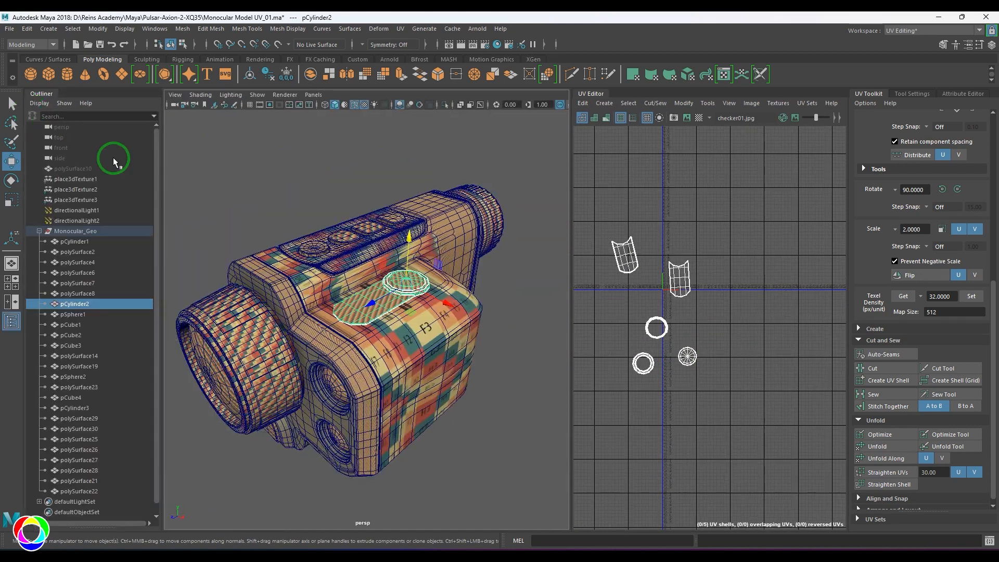
Select pSphere1, the round button on the monocular's upper panel, and show the model without textures.
{"action": "left_click", "coordinate": [97, 314]}
{"action": "left_click_drag", "start_coordinate": [398, 331], "coordinate": [414, 372], "text": "alt"}
{"action": "middle_click_drag", "start_coordinate": [323, 312], "coordinate": [380, 362], "text": "alt"}
{"action": "right_click_drag", "start_coordinate": [334, 359], "coordinate": [406, 362], "text": "alt"}
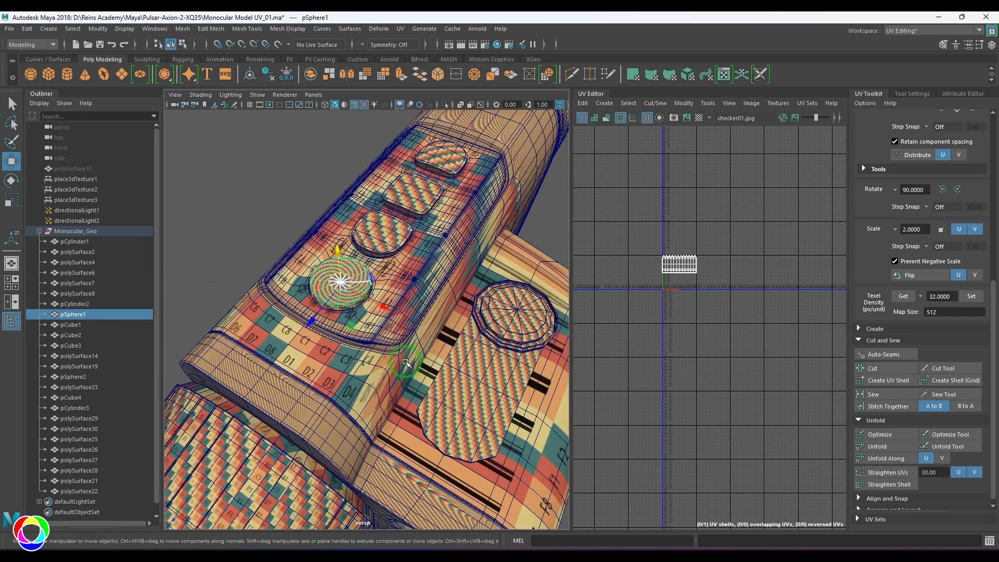
{"action": "mouse_move", "coordinate": [406, 362]}
{"action": "left_mouse_down", "text": "alt"}
{"action": "mouse_move", "coordinate": [360, 333]}
{"action": "mouse_move", "coordinate": [357, 341]}
{"action": "left_mouse_up", "text": "alt"}
{"action": "key", "text": "5"}
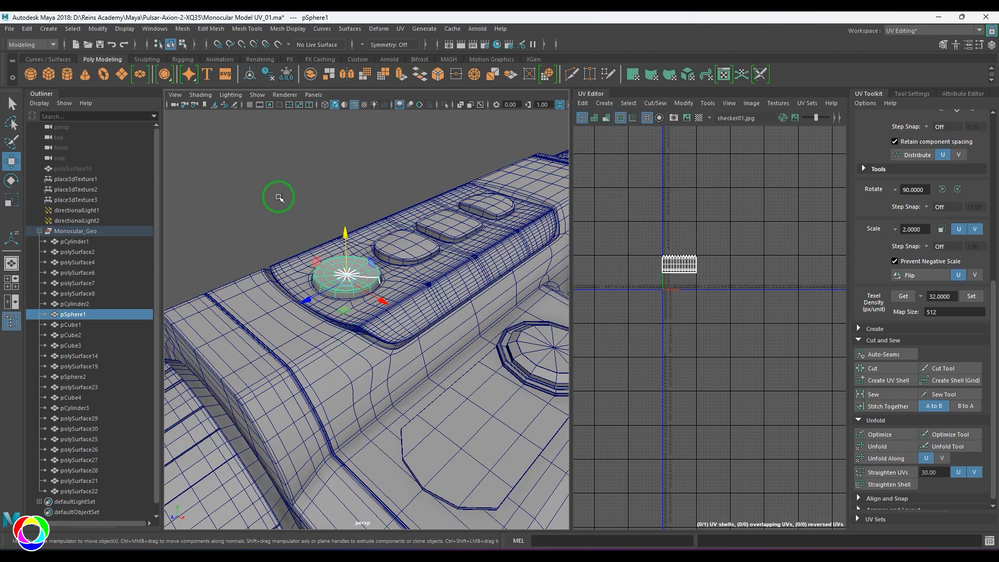
{"action": "left_click", "coordinate": [264, 174]}
{"action": "left_click", "coordinate": [364, 286]}
{"action": "right_click_drag", "start_coordinate": [355, 328], "coordinate": [372, 336], "text": "alt"}
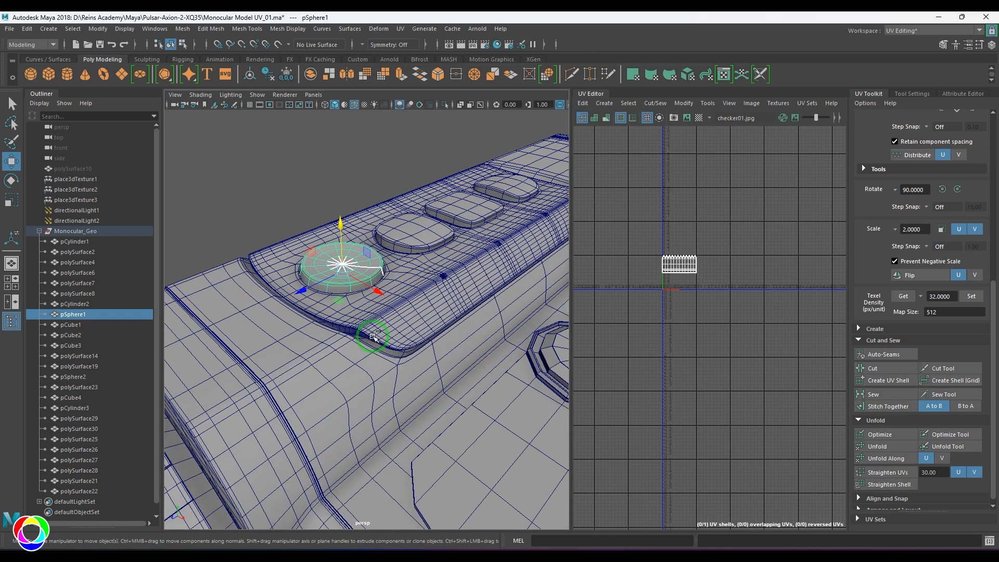
Isolate pSphere1 in the viewport and frame it closely.
{"action": "key", "text": "ctrl+1"}
{"action": "mouse_move", "coordinate": [351, 323]}
{"action": "left_mouse_down", "text": "alt"}
{"action": "mouse_move", "coordinate": [346, 241]}
{"action": "mouse_move", "coordinate": [380, 196]}
{"action": "mouse_move", "coordinate": [343, 330]}
{"action": "left_mouse_up", "text": "alt"}
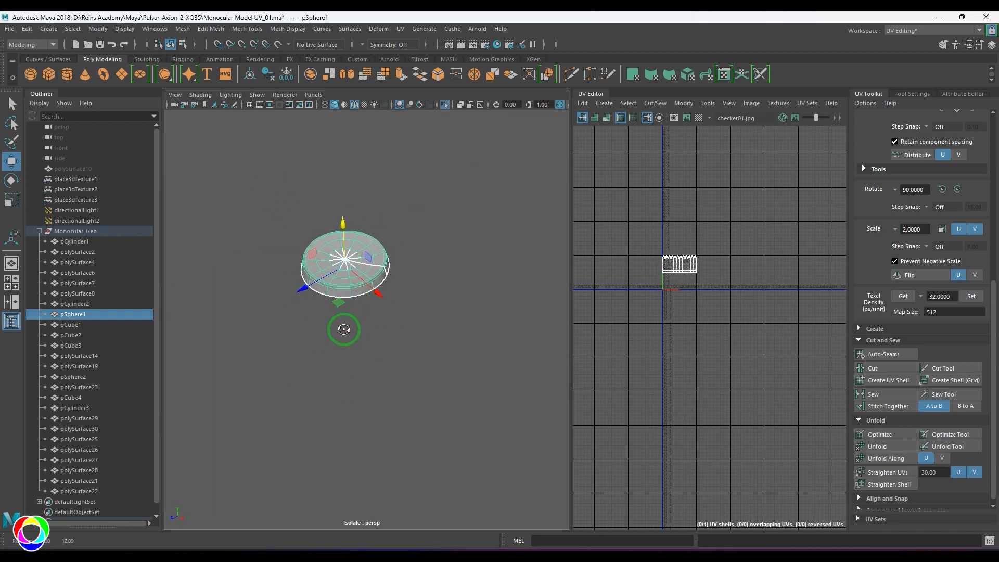
{"action": "middle_click_drag", "start_coordinate": [402, 304], "coordinate": [403, 344], "text": "alt"}
{"action": "right_click_drag", "start_coordinate": [403, 343], "coordinate": [469, 397], "text": "alt"}
{"action": "middle_click_drag", "start_coordinate": [428, 344], "coordinate": [458, 359], "text": "alt"}
{"action": "right_click_drag", "start_coordinate": [416, 354], "coordinate": [440, 370], "text": "alt"}
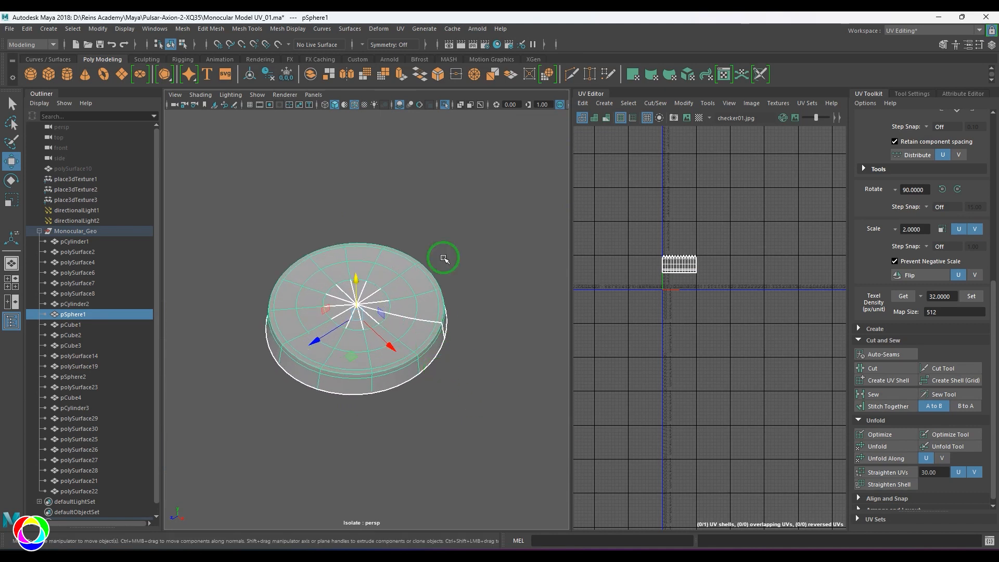
Apply a planar UV projection to pSphere1 from the Y axis, fitted to the bounding box.
{"action": "left_click", "coordinate": [401, 29]}
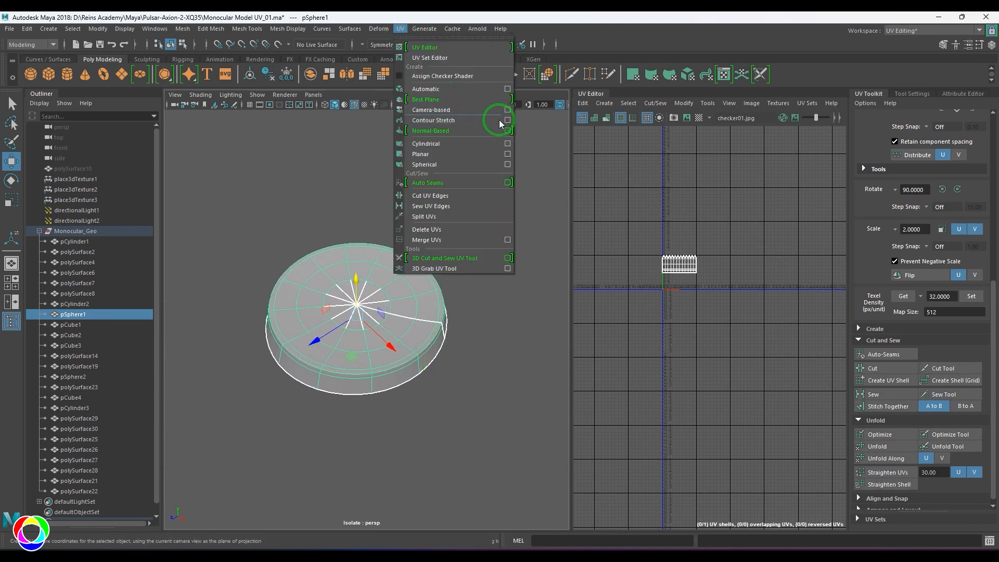
{"action": "left_click", "coordinate": [508, 154]}
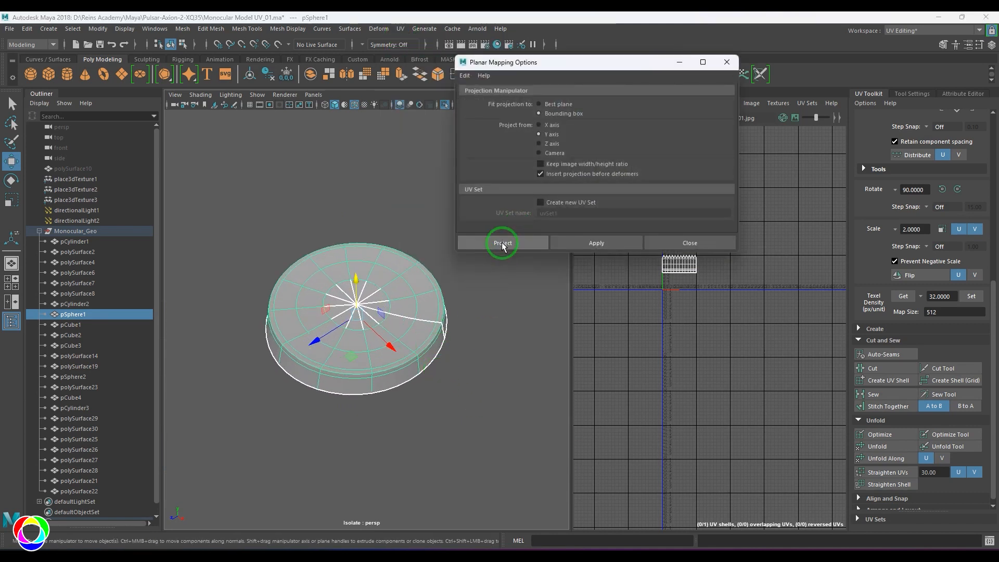
{"action": "left_click", "coordinate": [502, 243]}
{"action": "right_click_drag", "start_coordinate": [328, 340], "coordinate": [428, 329]}
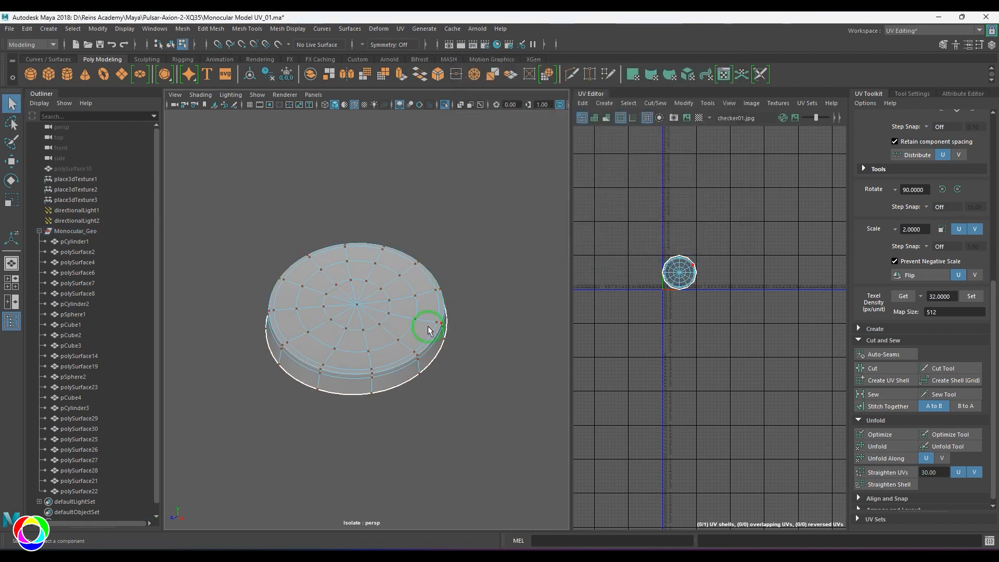
{"action": "left_click_drag", "start_coordinate": [375, 324], "coordinate": [366, 292], "text": "alt"}
{"action": "scroll", "coordinate": [383, 367], "scroll_direction": "up", "scroll_amount": 3}
{"action": "right_click_drag", "start_coordinate": [384, 367], "coordinate": [417, 323]}
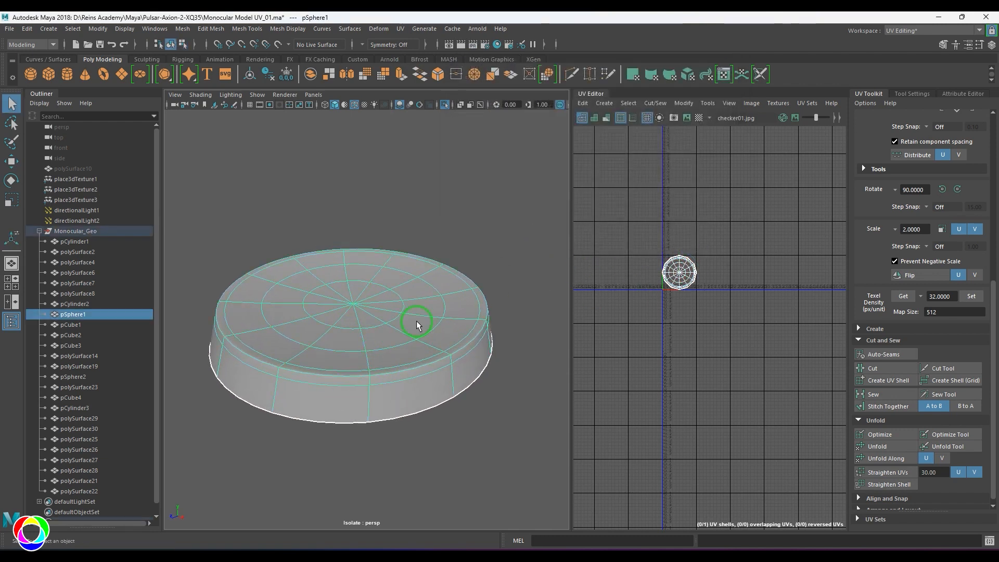
Turn off the smooth preview on pSphere1 and cut its UVs along the edge loop around the top face's rim.
{"action": "left_click_drag", "start_coordinate": [396, 374], "coordinate": [385, 355], "text": "alt"}
{"action": "right_click_drag", "start_coordinate": [433, 386], "coordinate": [451, 355]}
{"action": "key", "text": "1"}
{"action": "left_click", "coordinate": [452, 354]}
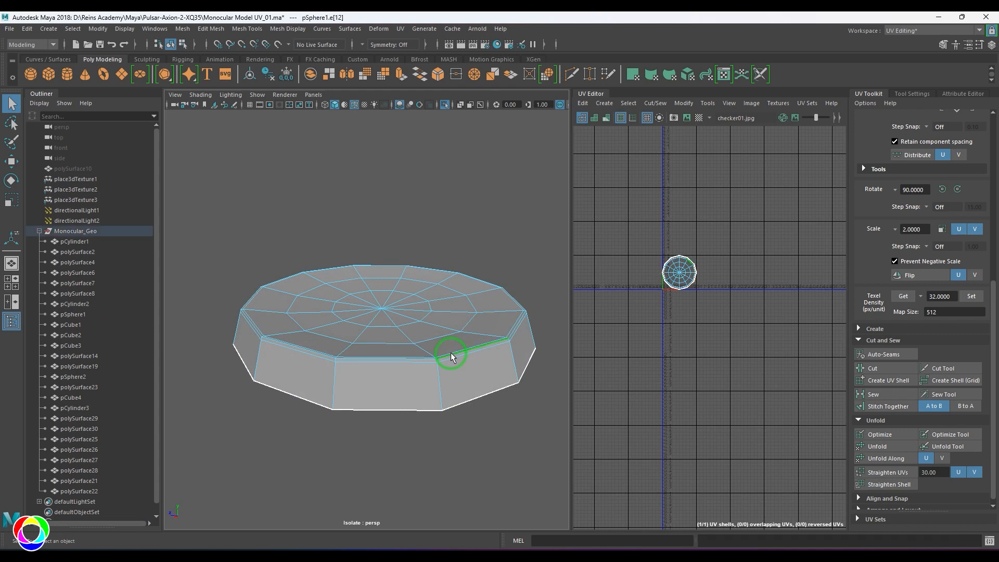
{"action": "right_click_drag", "start_coordinate": [675, 245], "coordinate": [600, 276], "text": "shift"}
Move the top face's disc-shaped UV shell clear of the side ring, placing it below the ring.
{"action": "scroll", "coordinate": [679, 295], "scroll_direction": "up", "scroll_amount": 5}
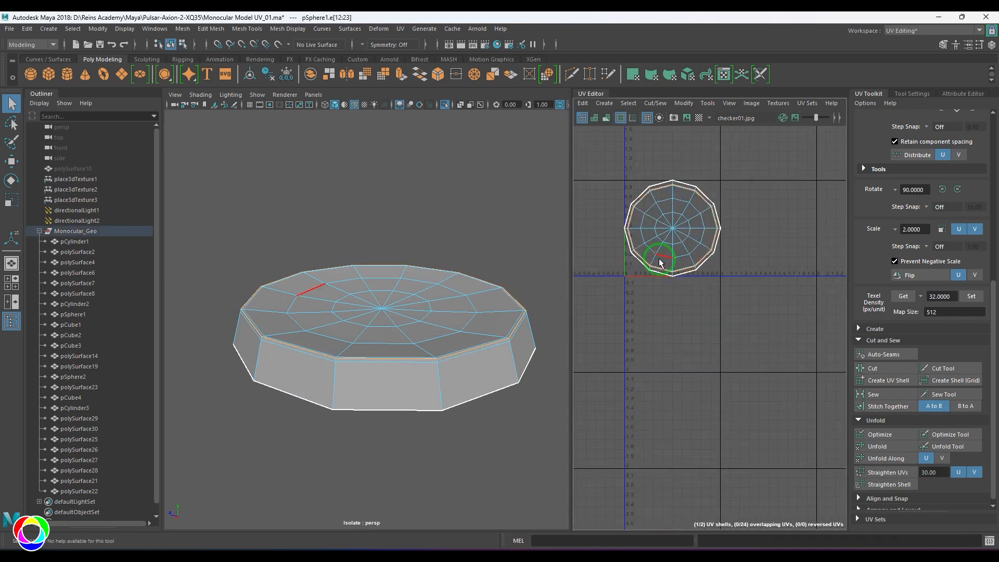
{"action": "right_click_drag", "start_coordinate": [660, 261], "coordinate": [677, 233]}
{"action": "left_click", "coordinate": [672, 229]}
{"action": "left_click_drag", "start_coordinate": [673, 229], "coordinate": [701, 403]}
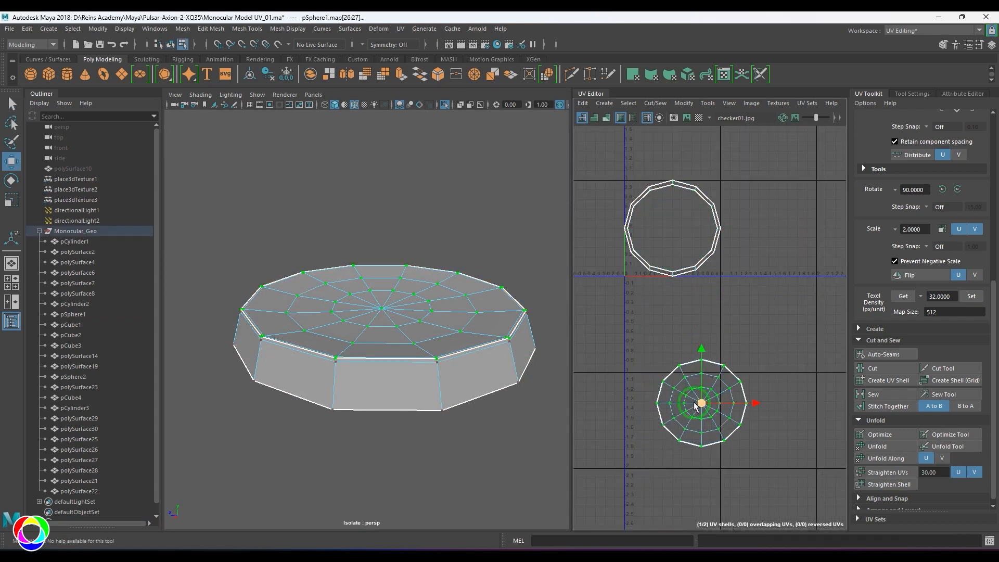
Cut pSphere1's UVs along one vertical edge of the side wall, up to the rim, to open the ring shell.
{"action": "mouse_move", "coordinate": [411, 359]}
{"action": "left_mouse_down", "text": "alt"}
{"action": "mouse_move", "coordinate": [406, 381]}
{"action": "mouse_move", "coordinate": [351, 361]}
{"action": "mouse_move", "coordinate": [250, 363]}
{"action": "left_mouse_up", "text": "alt"}
{"action": "scroll", "coordinate": [403, 379], "scroll_direction": "down", "scroll_amount": 4}
{"action": "scroll", "coordinate": [391, 415], "scroll_direction": "up", "scroll_amount": 5}
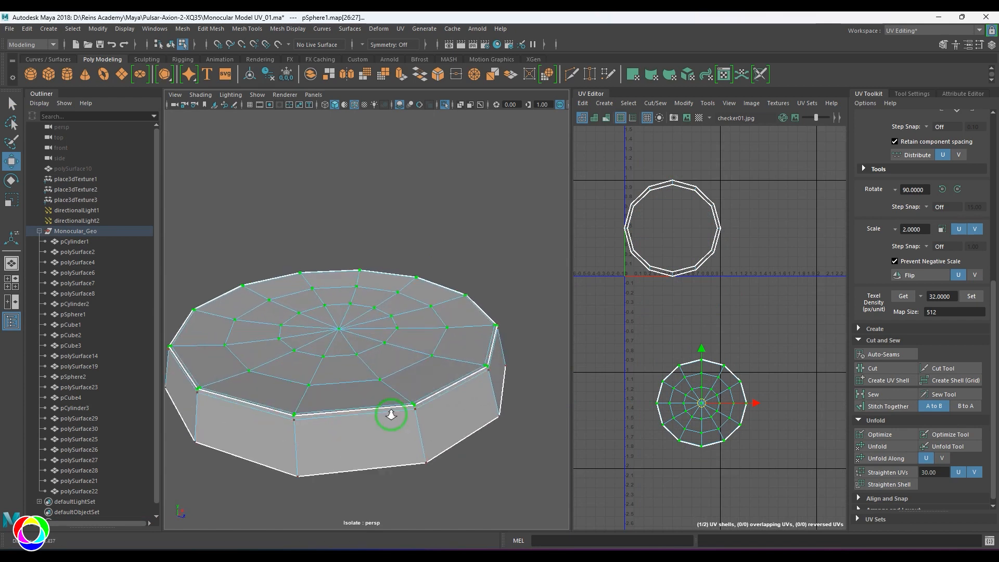
{"action": "left_click_drag", "start_coordinate": [395, 415], "coordinate": [424, 395], "text": "alt"}
{"action": "right_click_drag", "start_coordinate": [424, 411], "coordinate": [419, 371]}
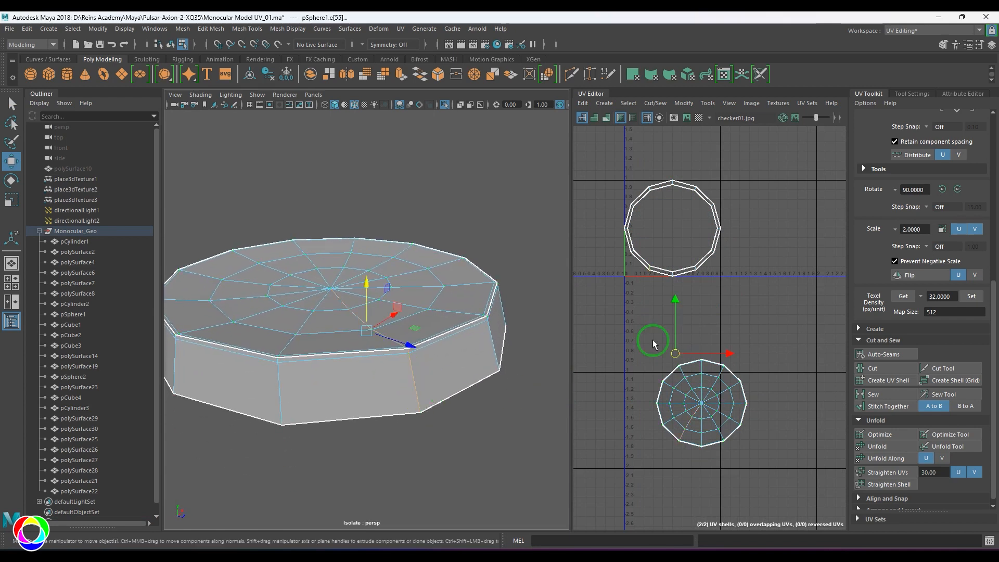
{"action": "right_click_drag", "start_coordinate": [676, 389], "coordinate": [675, 358]}
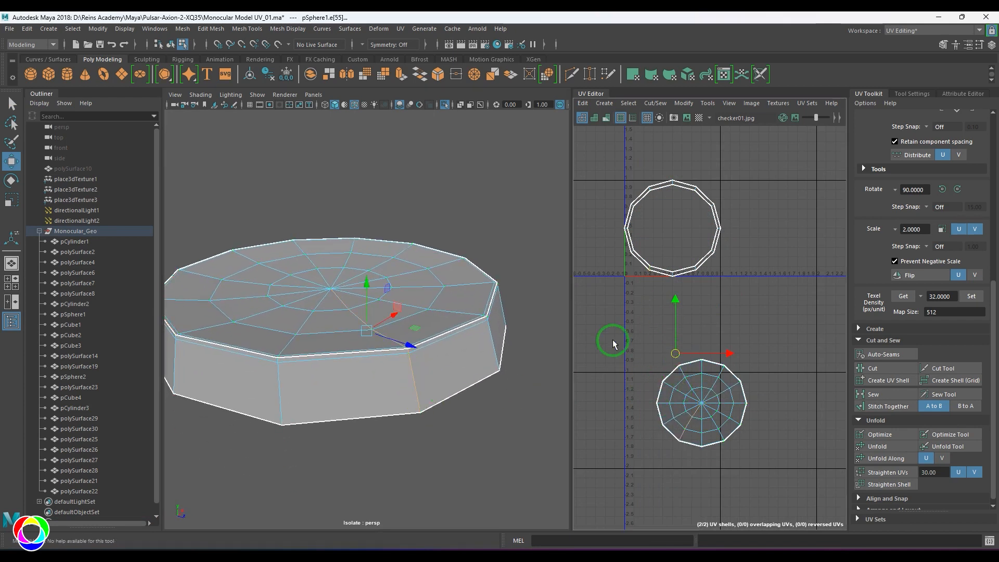
{"action": "left_click", "coordinate": [649, 268]}
{"action": "scroll", "coordinate": [665, 296], "scroll_direction": "up", "scroll_amount": 3}
{"action": "middle_click_drag", "start_coordinate": [664, 293], "coordinate": [675, 314], "text": "alt"}
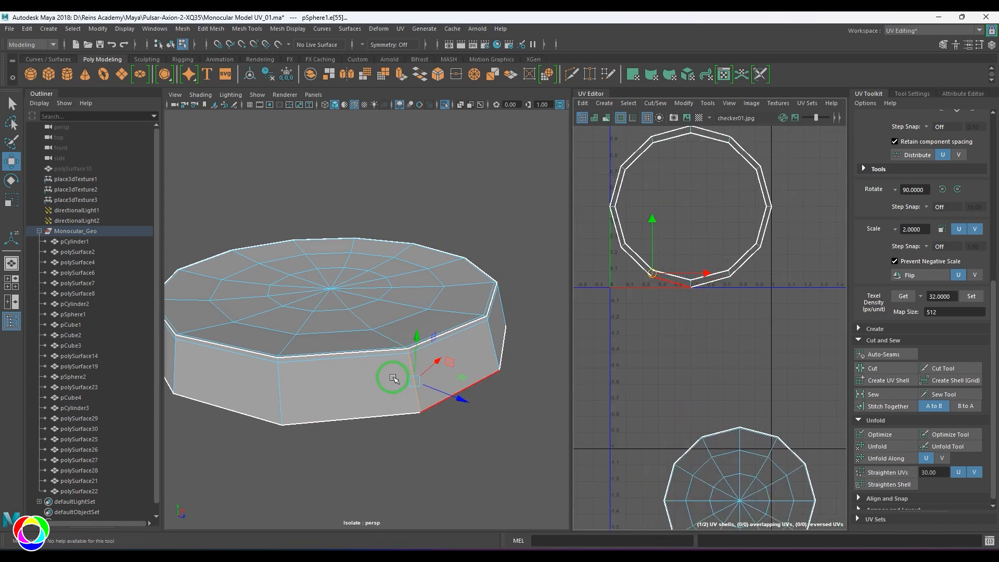
{"action": "scroll", "coordinate": [394, 379], "scroll_direction": "up", "scroll_amount": 3}
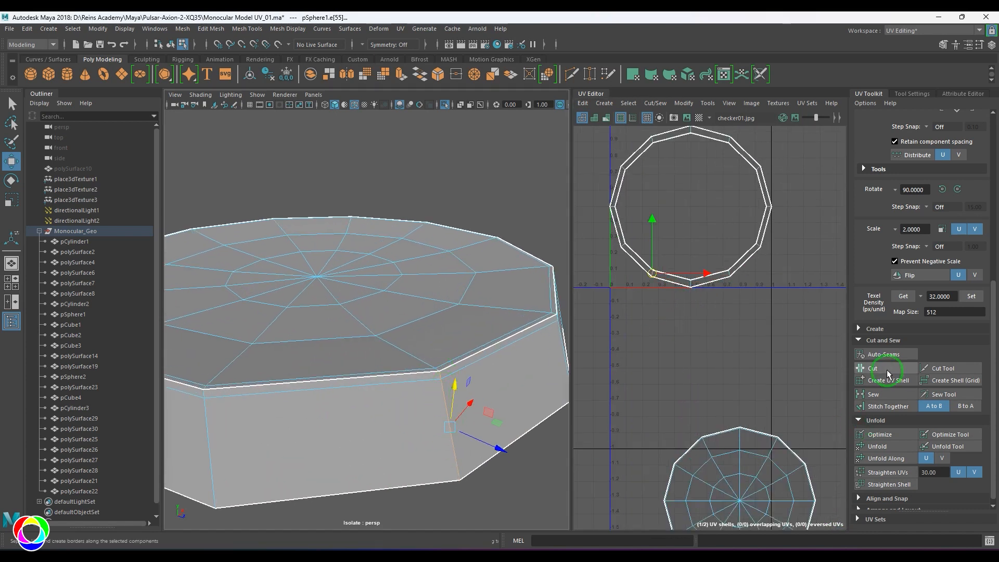
{"action": "scroll", "coordinate": [600, 381], "scroll_direction": "down", "scroll_amount": 5}
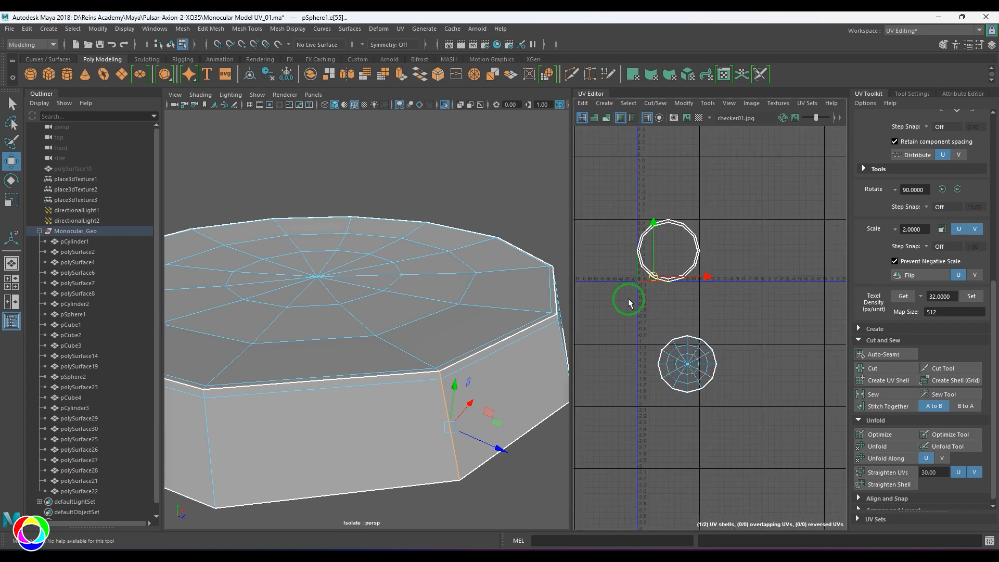
Unfold pSphere1's side ring shell and its top disc shell.
{"action": "left_click_drag", "start_coordinate": [605, 199], "coordinate": [714, 305]}
{"action": "left_click", "coordinate": [878, 446]}
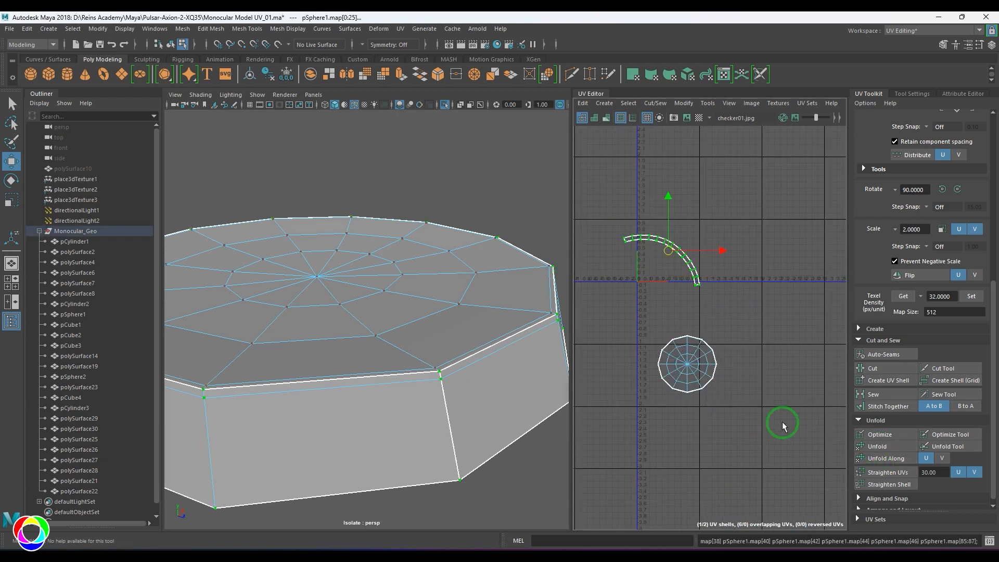
{"action": "left_click_drag", "start_coordinate": [631, 321], "coordinate": [728, 403]}
{"action": "left_click", "coordinate": [904, 448]}
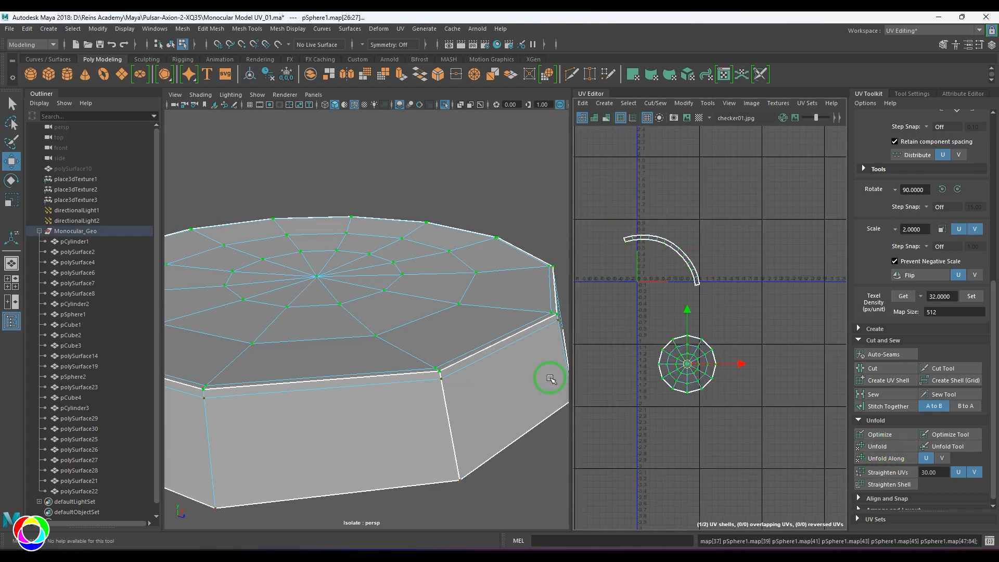
Turn on textured display, leave isolation and examine the checker texture on the round button and its neighbours.
{"action": "scroll", "coordinate": [441, 367], "scroll_direction": "down", "scroll_amount": 5}
{"action": "left_click", "coordinate": [470, 267]}
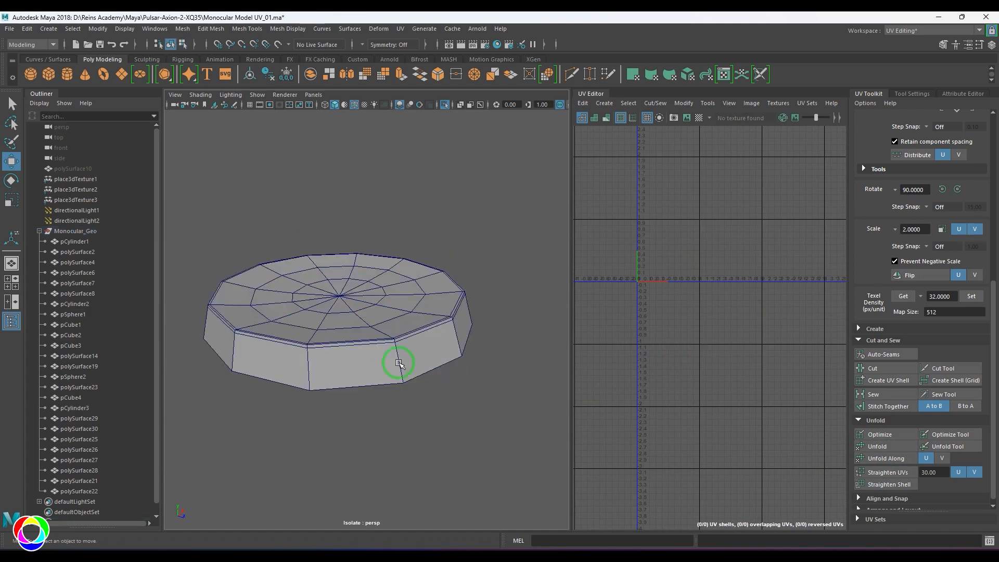
{"action": "key", "text": "6"}
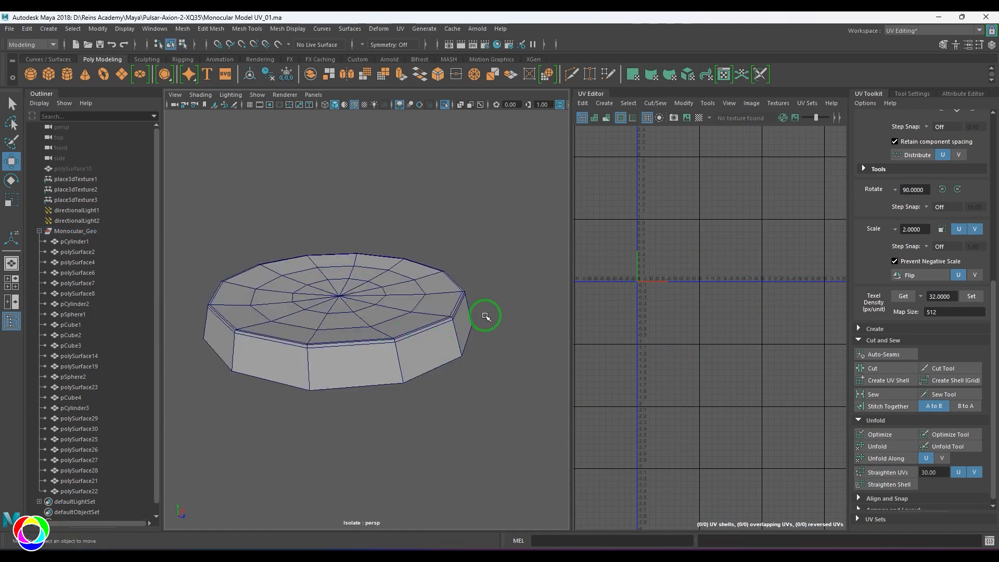
{"action": "key", "text": "ctrl+1"}
{"action": "right_click_drag", "start_coordinate": [448, 321], "coordinate": [350, 353], "text": "alt"}
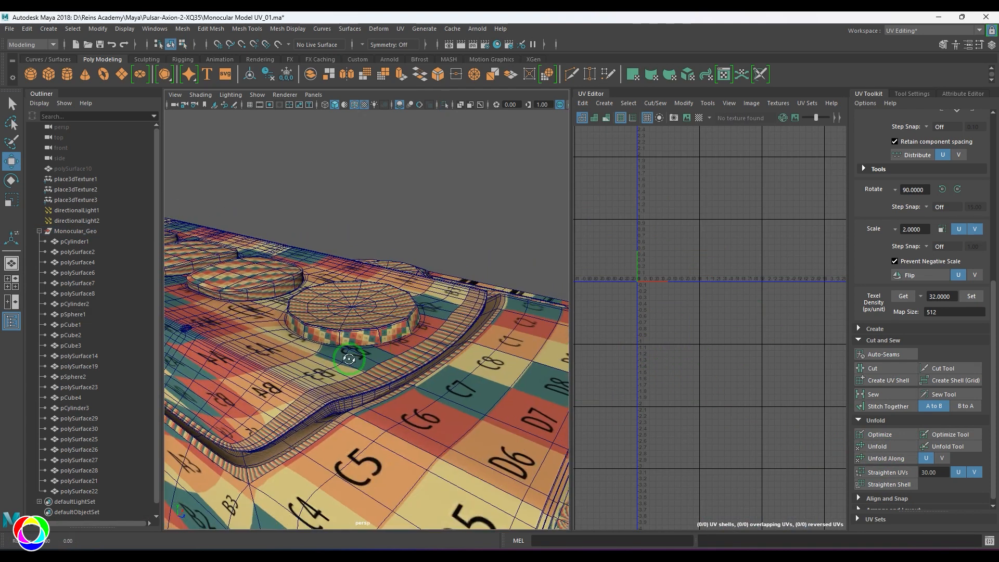
{"action": "left_click_drag", "start_coordinate": [350, 352], "coordinate": [234, 350], "text": "alt"}
{"action": "middle_click_drag", "start_coordinate": [411, 333], "coordinate": [327, 331], "text": "alt"}
{"action": "left_click_drag", "start_coordinate": [327, 331], "coordinate": [351, 334], "text": "alt"}
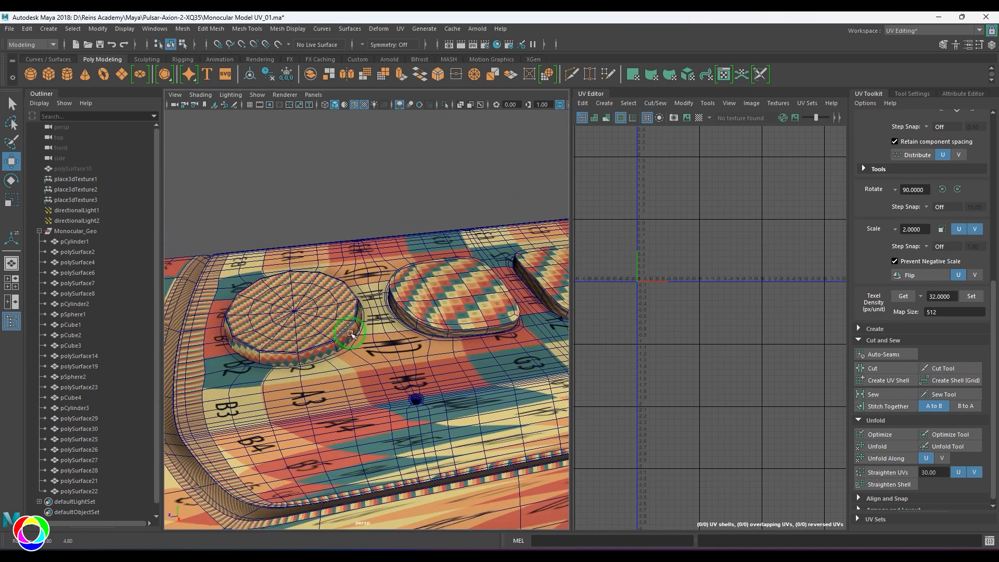
Select pCube1, the rounded button beside pSphere1, and isolate it in the viewport, framed closely.
{"action": "left_click", "coordinate": [305, 313]}
{"action": "left_click", "coordinate": [71, 324]}
{"action": "key", "text": "f"}
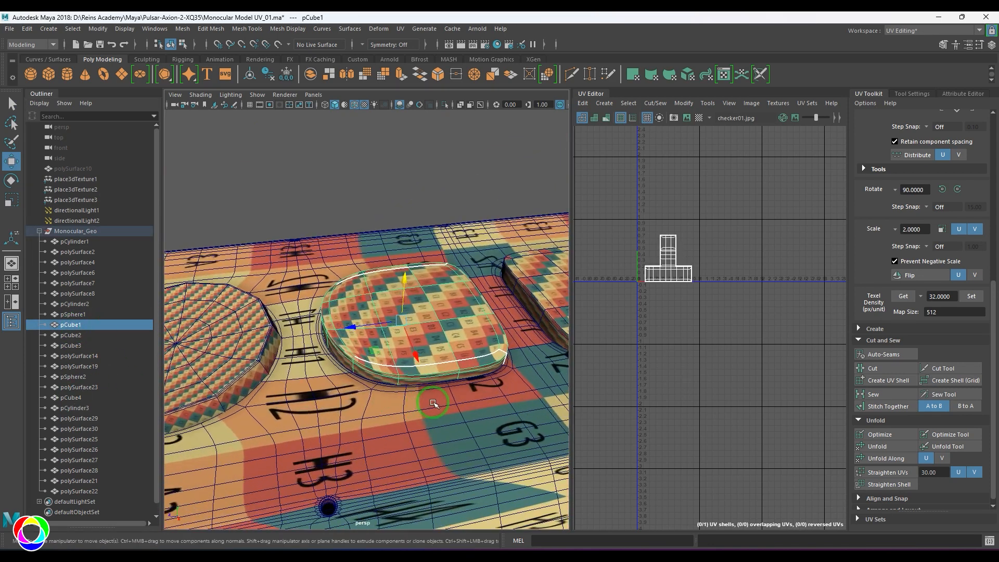
{"action": "key", "text": "ctrl+1"}
{"action": "left_click_drag", "start_coordinate": [394, 365], "coordinate": [415, 354], "text": "alt"}
Apply a planar UV projection to pCube1, return it to object selection and turn off its smooth preview.
{"action": "left_click", "coordinate": [400, 29]}
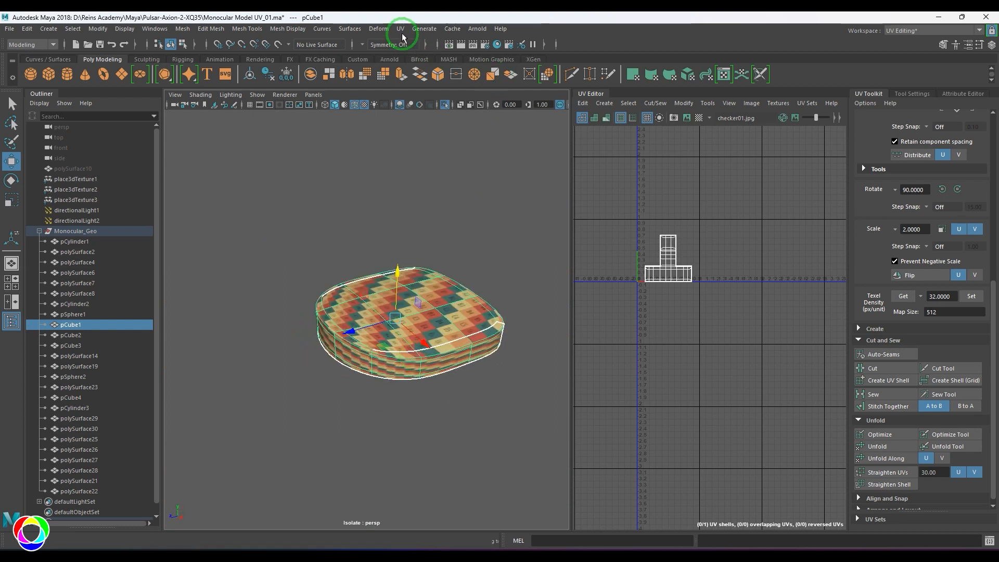
{"action": "left_click", "coordinate": [432, 154]}
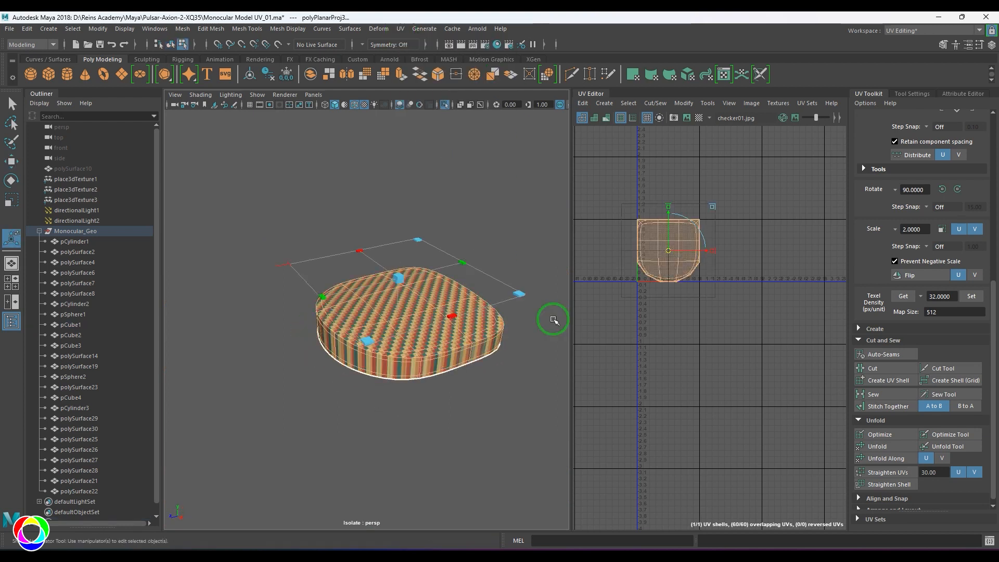
{"action": "right_click_drag", "start_coordinate": [440, 305], "coordinate": [474, 287]}
{"action": "key", "text": "q"}
{"action": "left_click", "coordinate": [475, 281]}
{"action": "right_click_drag", "start_coordinate": [417, 366], "coordinate": [460, 409], "text": "alt"}
{"action": "left_click", "coordinate": [454, 384]}
{"action": "key", "text": "1"}
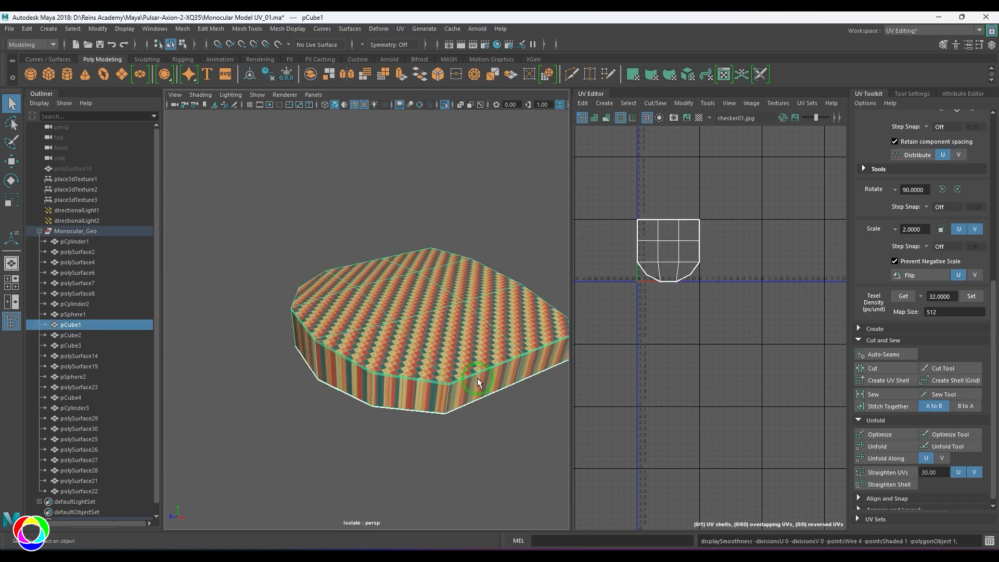
Select the vertical edges at the two corners of pCube1's flat end and cut the UVs along them.
{"action": "left_click_drag", "start_coordinate": [445, 385], "coordinate": [367, 382], "text": "alt"}
{"action": "right_click_drag", "start_coordinate": [361, 405], "coordinate": [360, 356]}
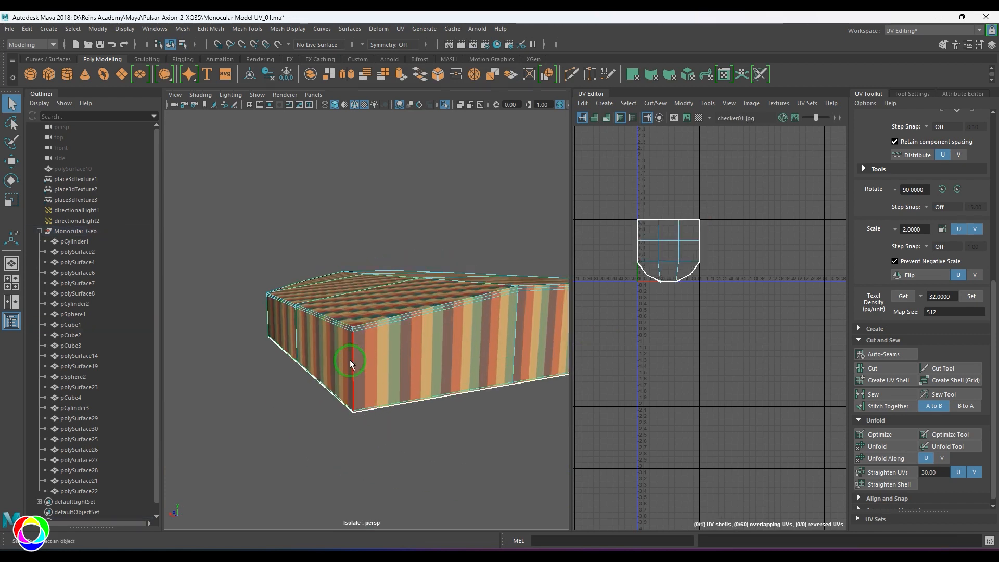
{"action": "double_click", "coordinate": [352, 364]}
{"action": "right_click_drag", "start_coordinate": [442, 394], "coordinate": [405, 374], "text": "alt"}
{"action": "left_click_drag", "start_coordinate": [406, 374], "coordinate": [343, 373], "text": "alt"}
{"action": "double_click", "coordinate": [309, 374], "text": "shift"}
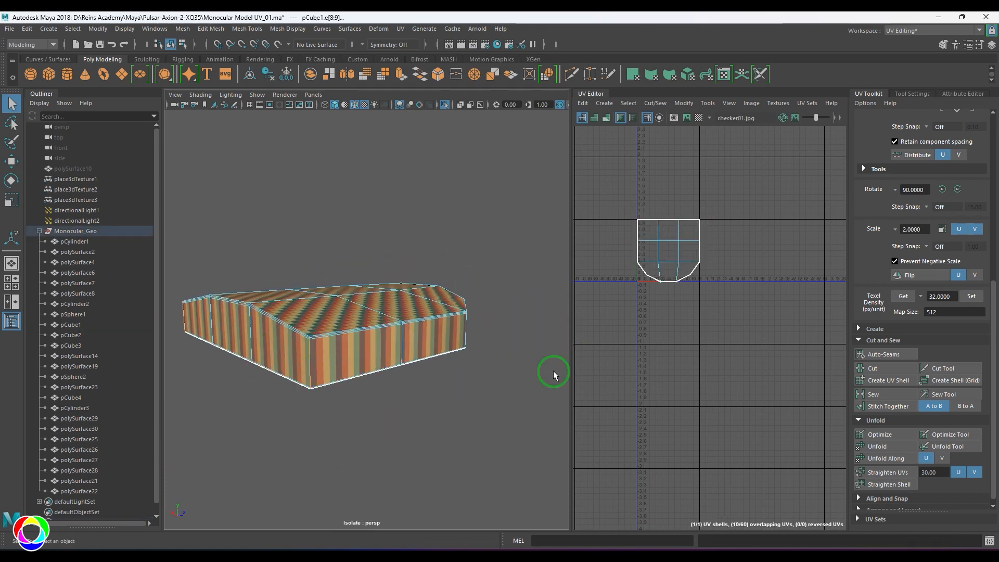
{"action": "right_click_drag", "start_coordinate": [740, 253], "coordinate": [638, 296], "text": "shift"}
Cut pCube1's UVs along the vertical side edges at its rounded end, with the model shown without textures.
{"action": "left_click_drag", "start_coordinate": [461, 326], "coordinate": [318, 395], "text": "alt"}
{"action": "middle_click_drag", "start_coordinate": [319, 396], "coordinate": [381, 368], "text": "alt"}
{"action": "mouse_move", "coordinate": [382, 368]}
{"action": "right_mouse_down", "text": "alt"}
{"action": "mouse_move", "coordinate": [379, 378]}
{"action": "mouse_move", "coordinate": [394, 378]}
{"action": "right_mouse_up", "text": "alt"}
{"action": "mouse_move", "coordinate": [427, 374]}
{"action": "left_mouse_down", "text": "alt"}
{"action": "mouse_move", "coordinate": [338, 364]}
{"action": "mouse_move", "coordinate": [290, 417]}
{"action": "mouse_move", "coordinate": [428, 385]}
{"action": "left_mouse_up", "text": "alt"}
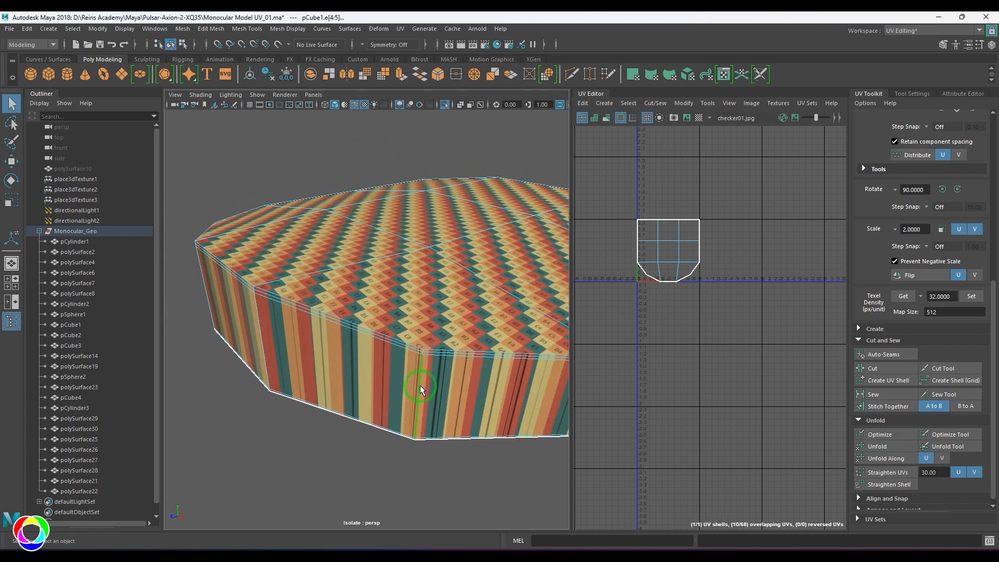
{"action": "key", "text": "5"}
{"action": "right_click_drag", "start_coordinate": [726, 251], "coordinate": [605, 204], "text": "shift"}
Unfold pCube1's entire UV shell and frame it in the UV view.
{"action": "scroll", "coordinate": [467, 343], "scroll_direction": "down", "scroll_amount": 3}
{"action": "left_click_drag", "start_coordinate": [605, 204], "coordinate": [771, 356]}
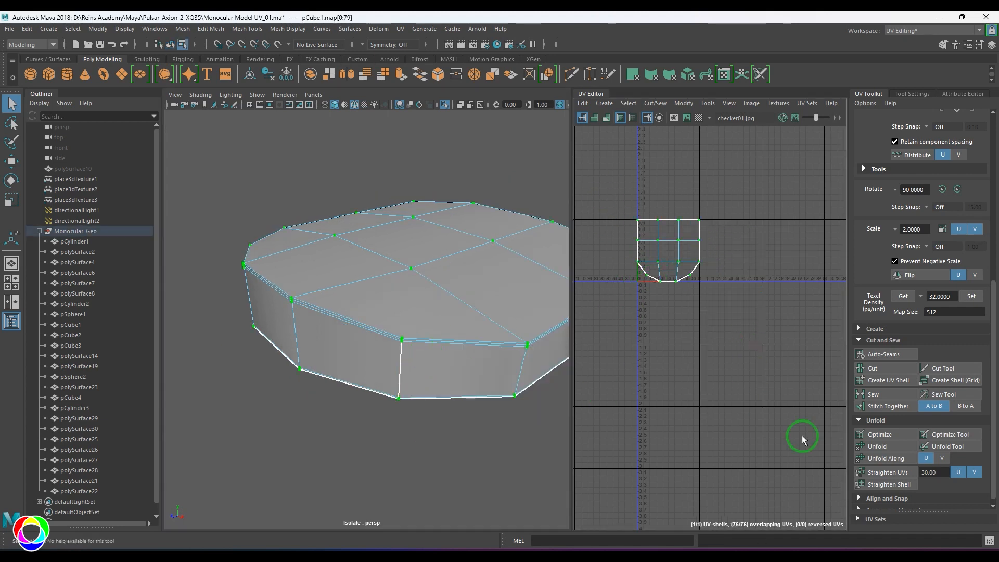
{"action": "left_click", "coordinate": [877, 447]}
{"action": "key", "text": "f"}
{"action": "scroll", "coordinate": [344, 361], "scroll_direction": "down", "scroll_amount": 4}
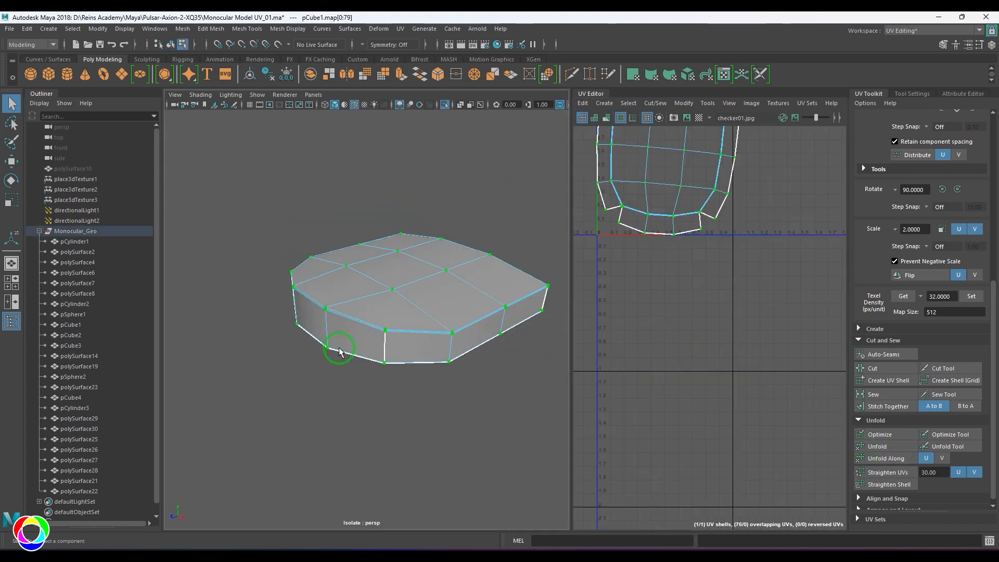
Return pCube1 to object mode, restore textures and smooth preview, and examine the checker pattern on its top and sides.
{"action": "left_click_drag", "start_coordinate": [339, 351], "coordinate": [468, 351], "text": "alt"}
{"action": "right_click_drag", "start_coordinate": [371, 273], "coordinate": [377, 270]}
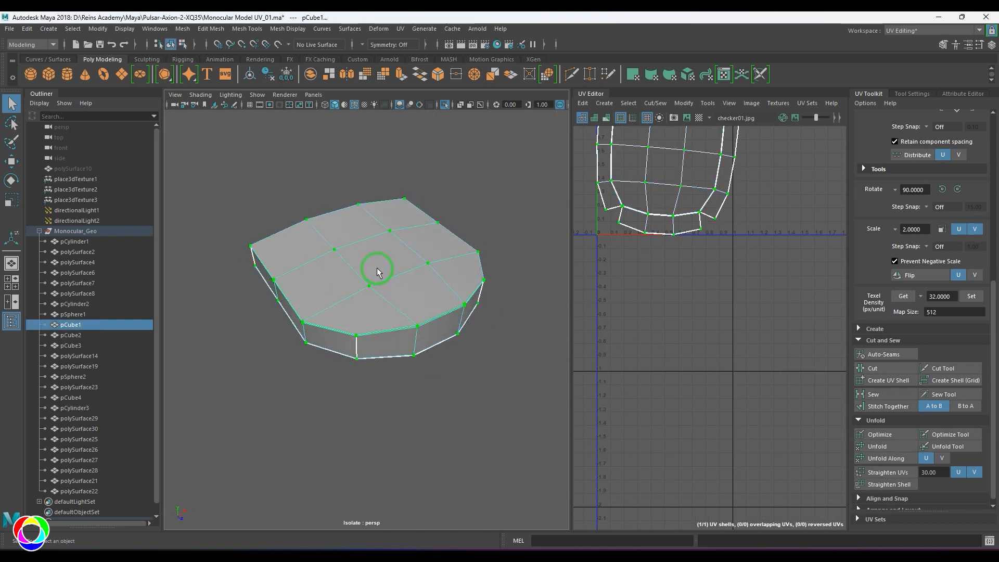
{"action": "key", "text": "6"}
{"action": "left_click", "coordinate": [466, 369]}
{"action": "left_click_drag", "start_coordinate": [466, 369], "coordinate": [421, 325], "text": "alt"}
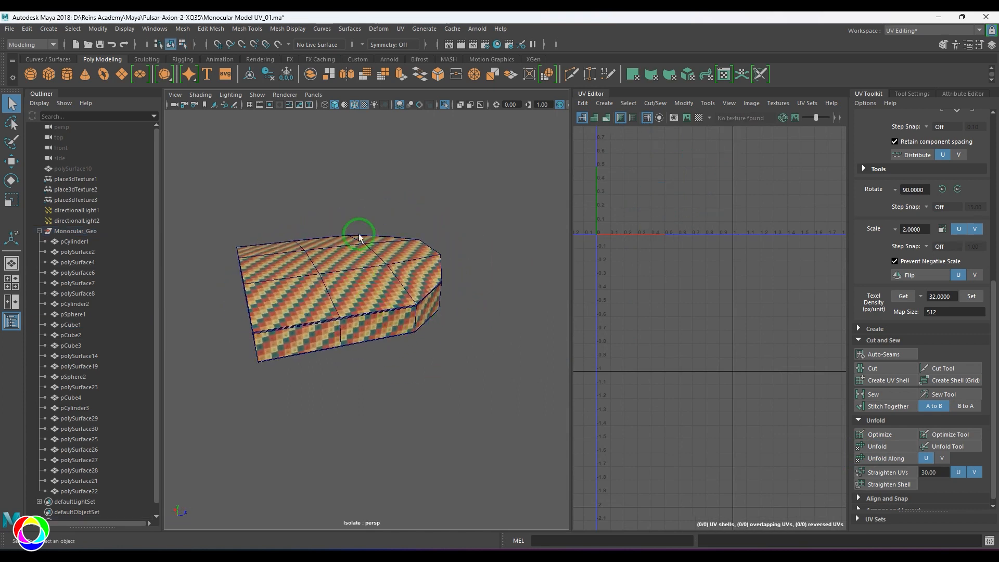
{"action": "left_click", "coordinate": [408, 332]}
{"action": "key", "text": "3"}
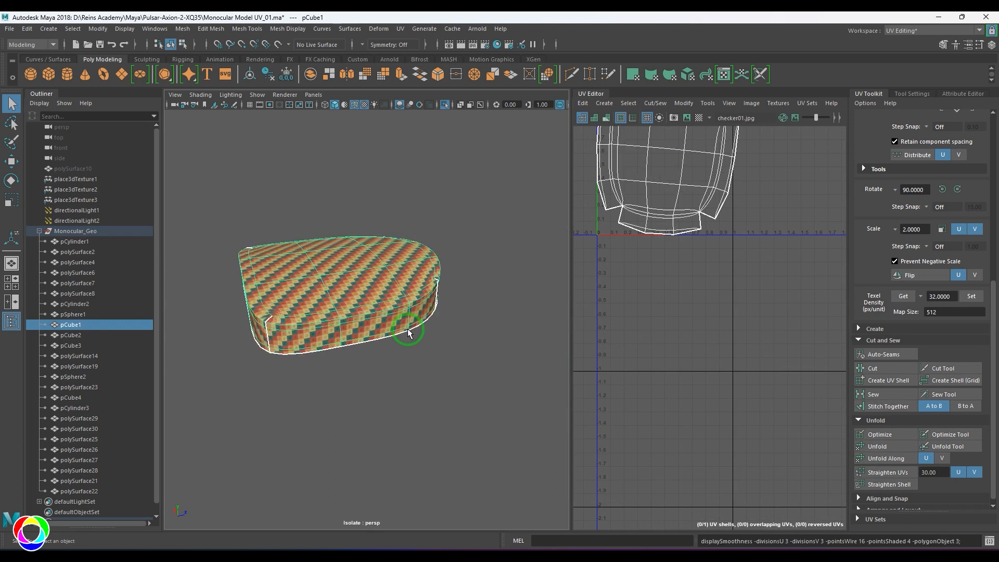
{"action": "left_click", "coordinate": [403, 359]}
{"action": "left_click_drag", "start_coordinate": [403, 359], "coordinate": [386, 376], "text": "alt"}
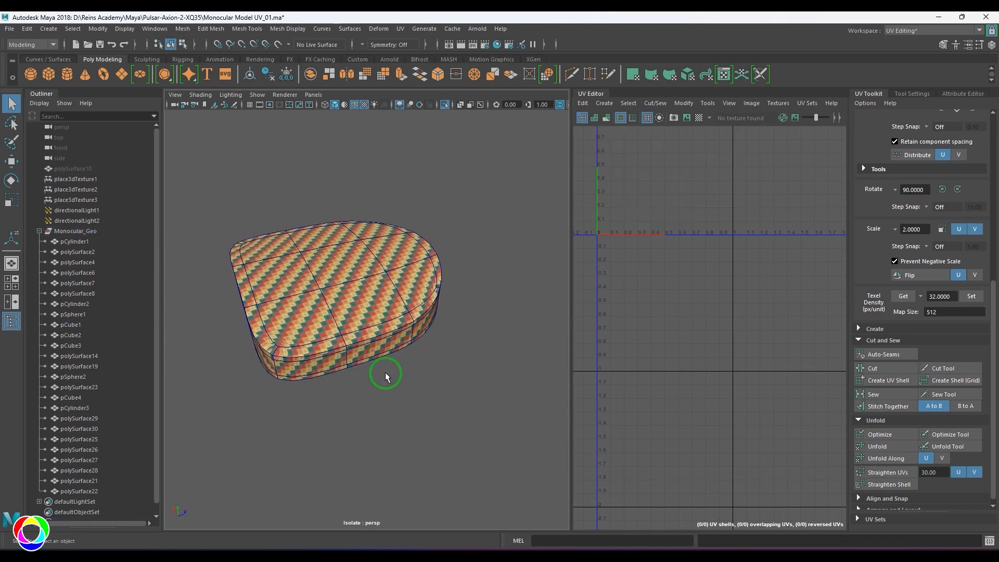
Leave isolation and select pCube2, the next button on the monocular's upper panel.
{"action": "key", "text": "ctrl+1"}
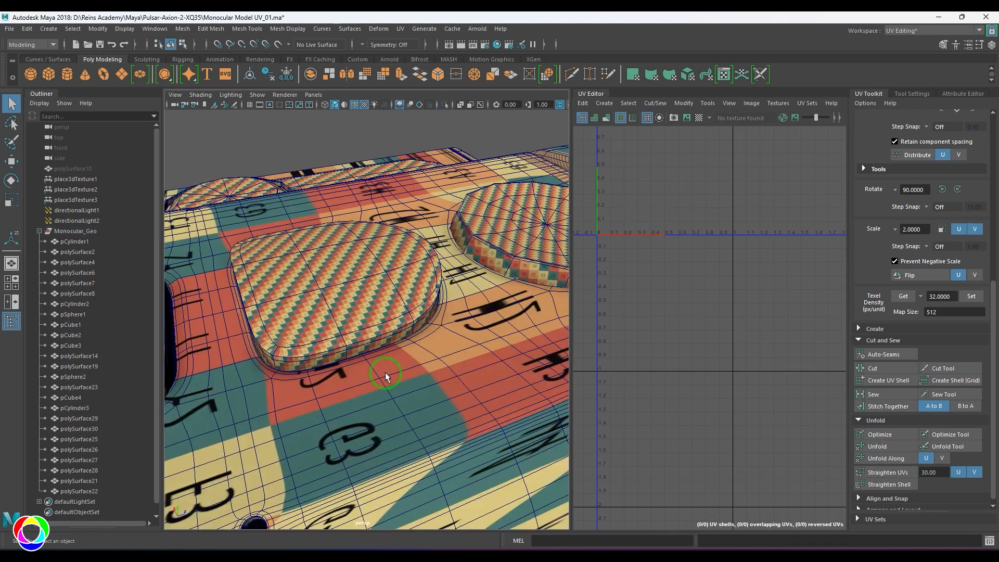
{"action": "left_click", "coordinate": [356, 312]}
{"action": "left_click", "coordinate": [77, 339]}
{"action": "scroll", "coordinate": [419, 338], "scroll_direction": "down", "scroll_amount": 5}
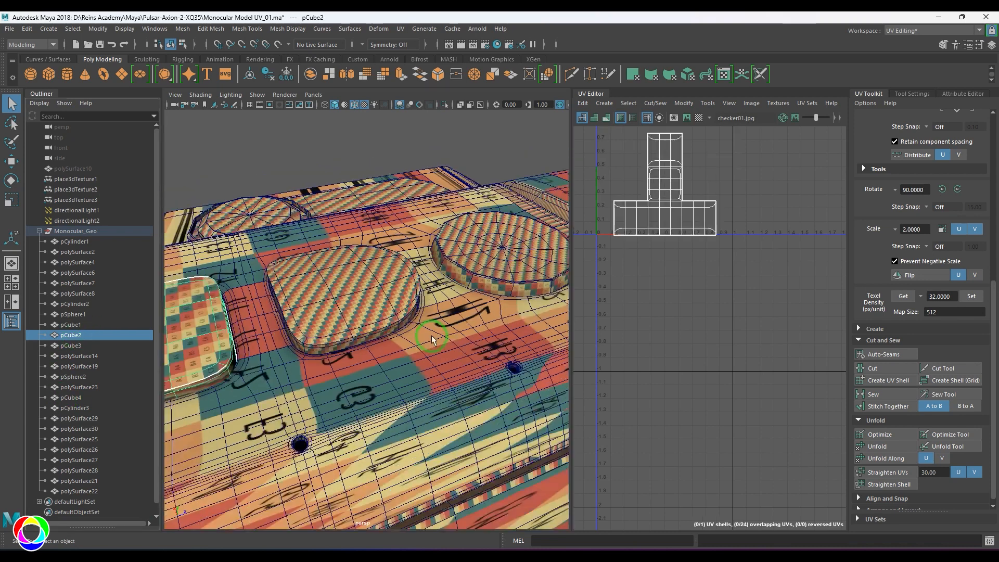
{"action": "left_click_drag", "start_coordinate": [294, 350], "coordinate": [424, 315], "text": "alt"}
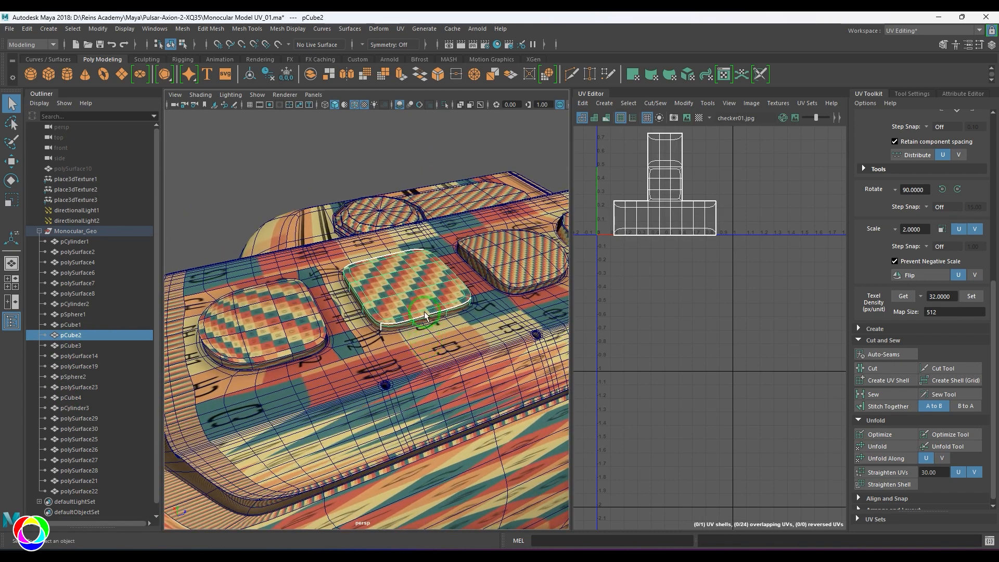
Apply a planar UV projection to pCube2, return it to object mode and isolate it in the viewport.
{"action": "left_click", "coordinate": [400, 29]}
{"action": "left_click", "coordinate": [444, 155]}
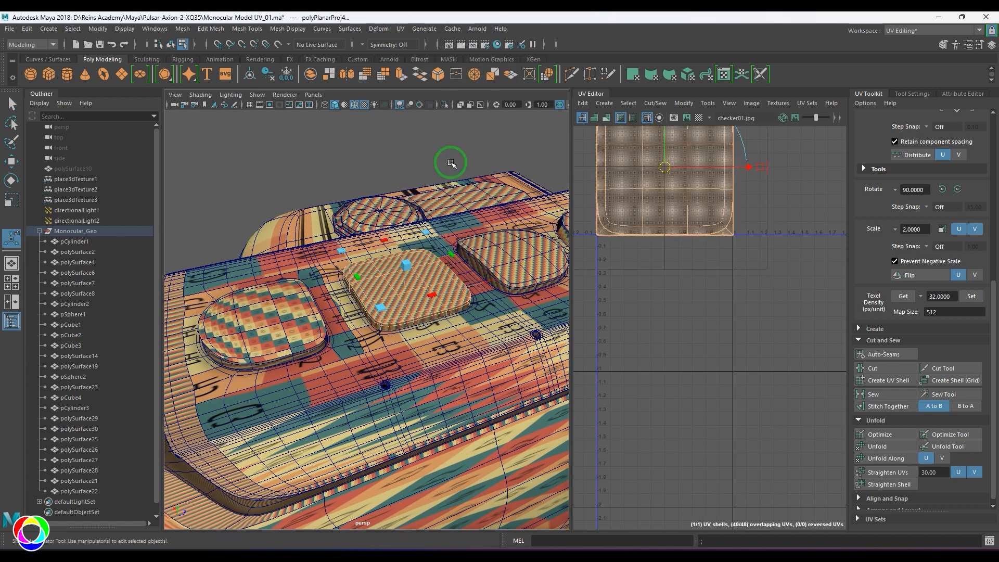
{"action": "left_click", "coordinate": [767, 283]}
{"action": "left_click_drag", "start_coordinate": [401, 319], "coordinate": [423, 324], "text": "alt"}
{"action": "scroll", "coordinate": [423, 297], "scroll_direction": "up", "scroll_amount": 3}
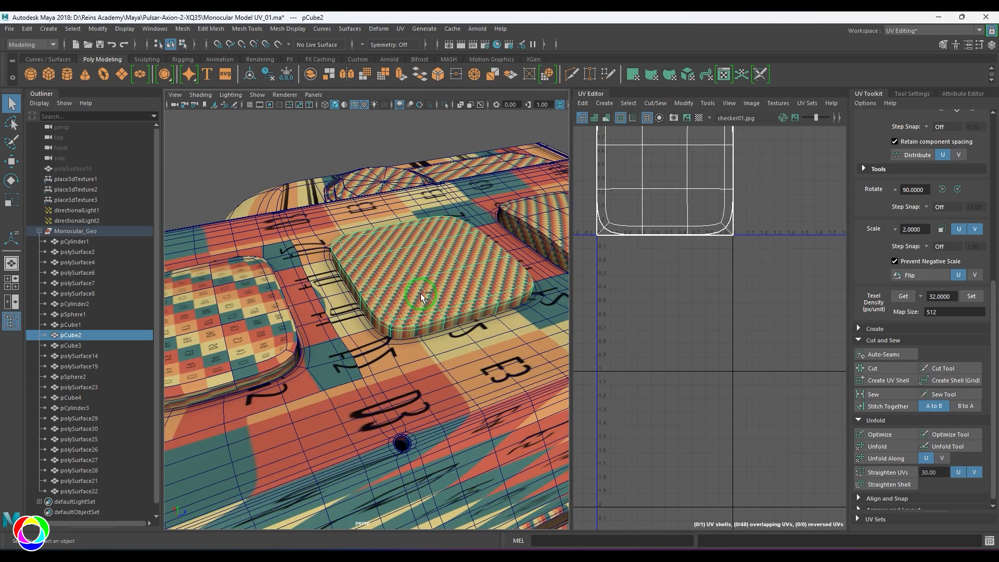
{"action": "key", "text": "ctrl+1"}
{"action": "scroll", "coordinate": [411, 357], "scroll_direction": "up", "scroll_amount": 5}
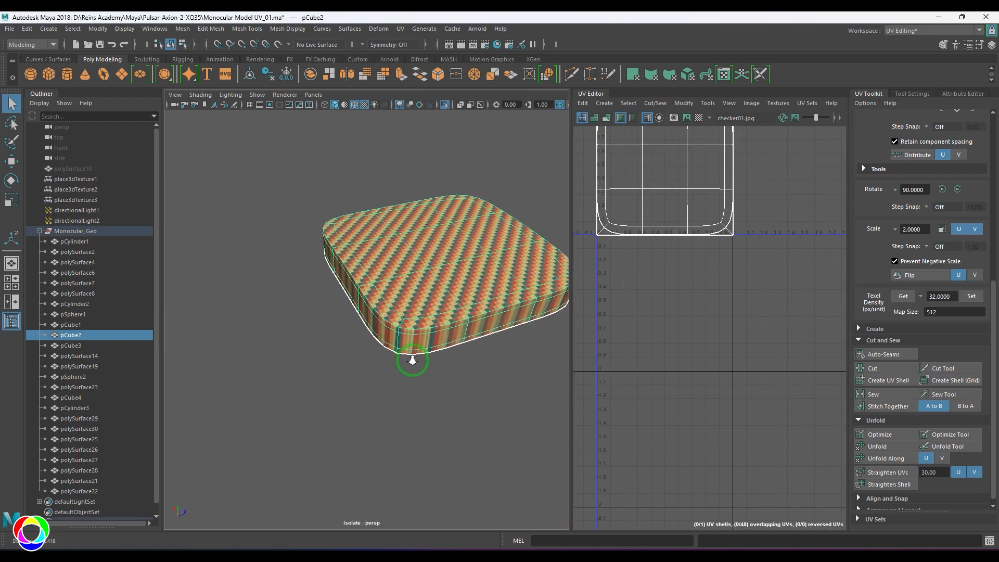
Cut pCube2's UVs along the vertical edges at its rounded corners, with the model shown without textures.
{"action": "key", "text": "F10"}
{"action": "left_click", "coordinate": [359, 327]}
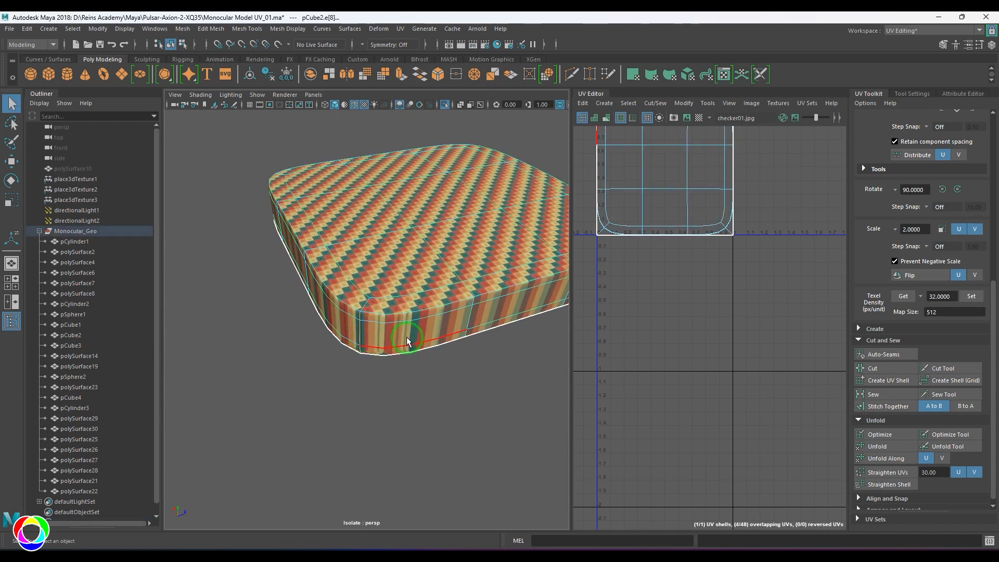
{"action": "key", "text": "5"}
{"action": "scroll", "coordinate": [272, 335], "scroll_direction": "down", "scroll_amount": 3}
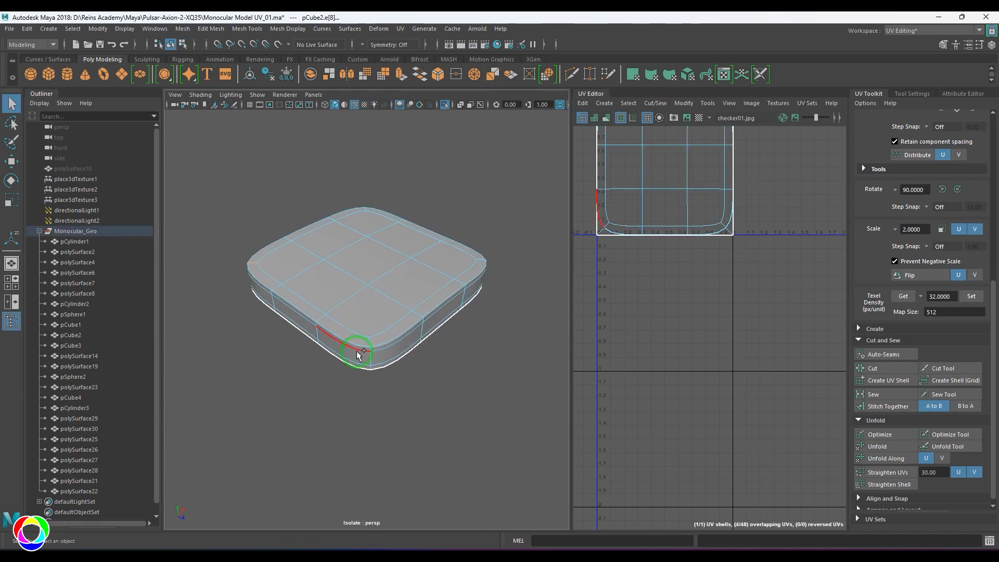
{"action": "left_click_drag", "start_coordinate": [461, 366], "coordinate": [342, 370], "text": "alt"}
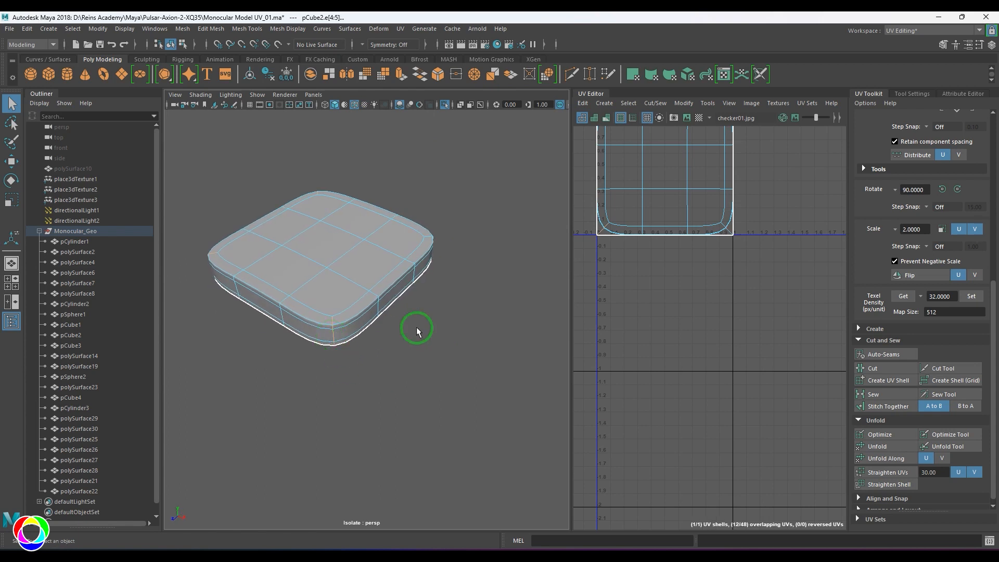
{"action": "left_click_drag", "start_coordinate": [417, 330], "coordinate": [303, 335], "text": "alt"}
{"action": "right_click_drag", "start_coordinate": [708, 190], "coordinate": [626, 229], "text": "shift"}
Unfold all of pCube2's UVs into a flat shell.
{"action": "scroll", "coordinate": [666, 312], "scroll_direction": "down", "scroll_amount": 3}
{"action": "right_click_drag", "start_coordinate": [669, 274], "coordinate": [703, 274]}
{"action": "left_click_drag", "start_coordinate": [619, 194], "coordinate": [810, 344]}
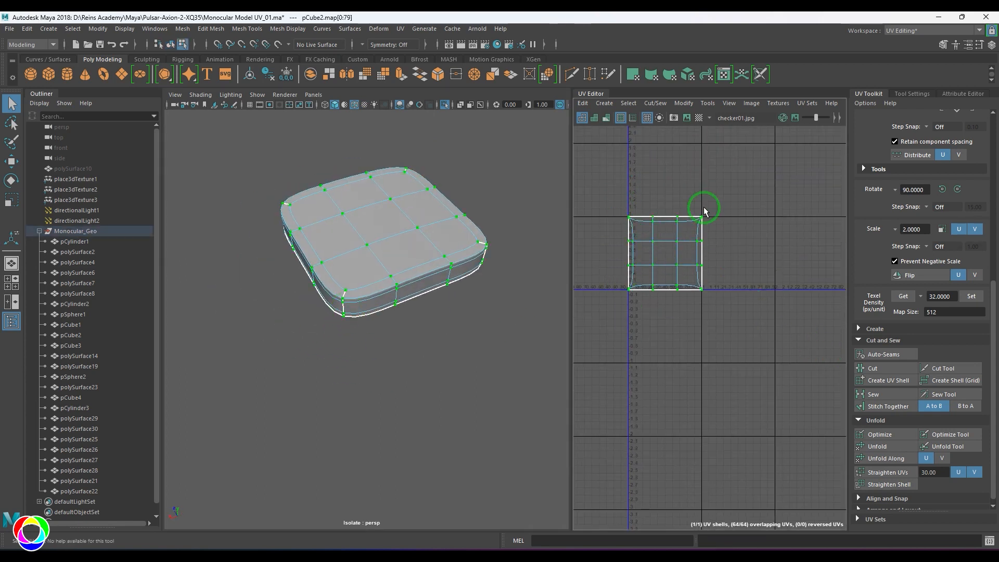
{"action": "right_click_drag", "start_coordinate": [704, 208], "coordinate": [544, 208], "text": "shift"}
Return pCube2 to object mode, restore its textures and examine the checker pattern around one rounded corner.
{"action": "right_click_drag", "start_coordinate": [458, 239], "coordinate": [468, 242]}
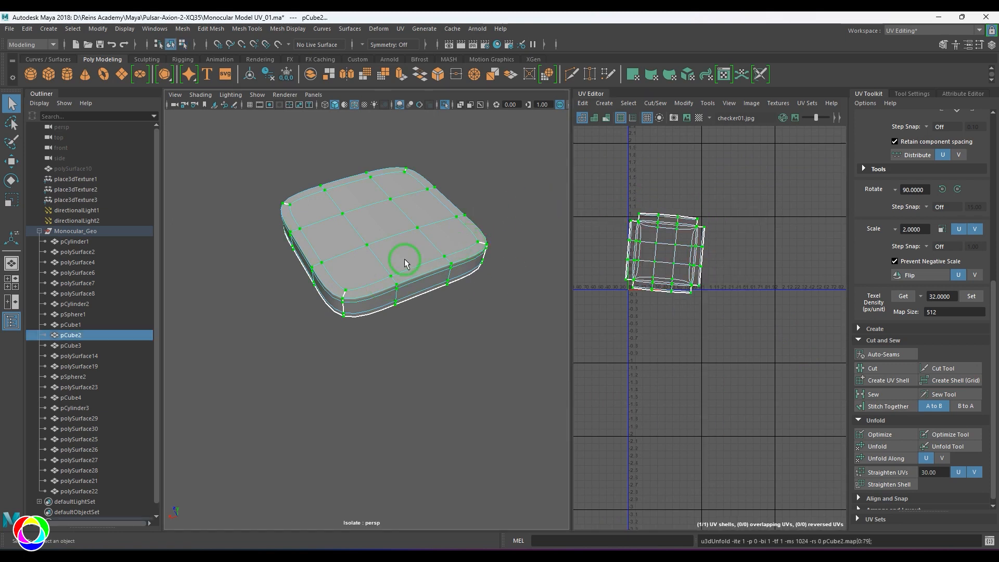
{"action": "key", "text": "6"}
{"action": "left_click", "coordinate": [477, 324]}
{"action": "left_click_drag", "start_coordinate": [478, 324], "coordinate": [437, 303], "text": "alt"}
{"action": "right_click_drag", "start_coordinate": [437, 304], "coordinate": [465, 327], "text": "alt"}
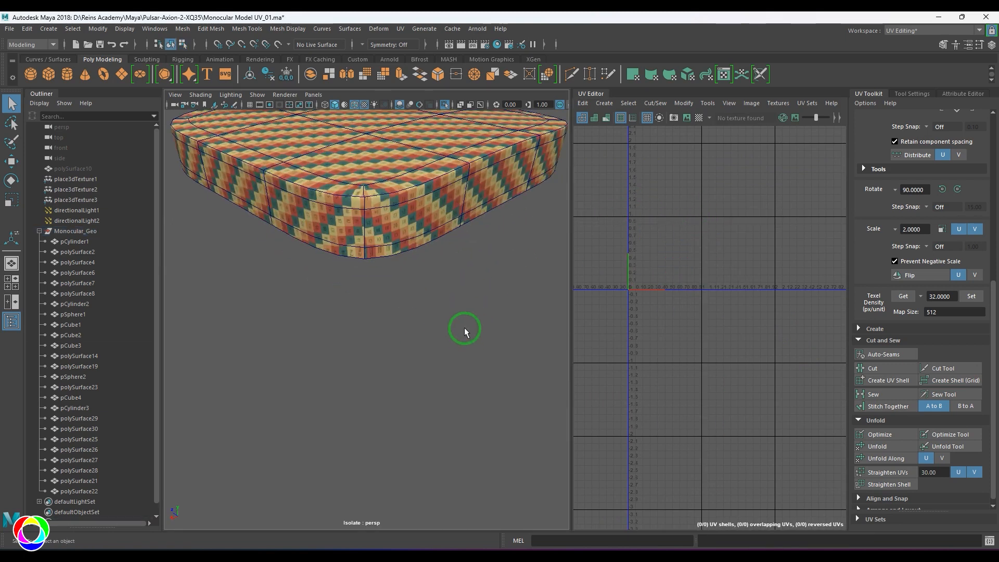
{"action": "left_click_drag", "start_coordinate": [464, 328], "coordinate": [385, 331], "text": "alt"}
{"action": "right_click_drag", "start_coordinate": [385, 330], "coordinate": [400, 330], "text": "alt"}
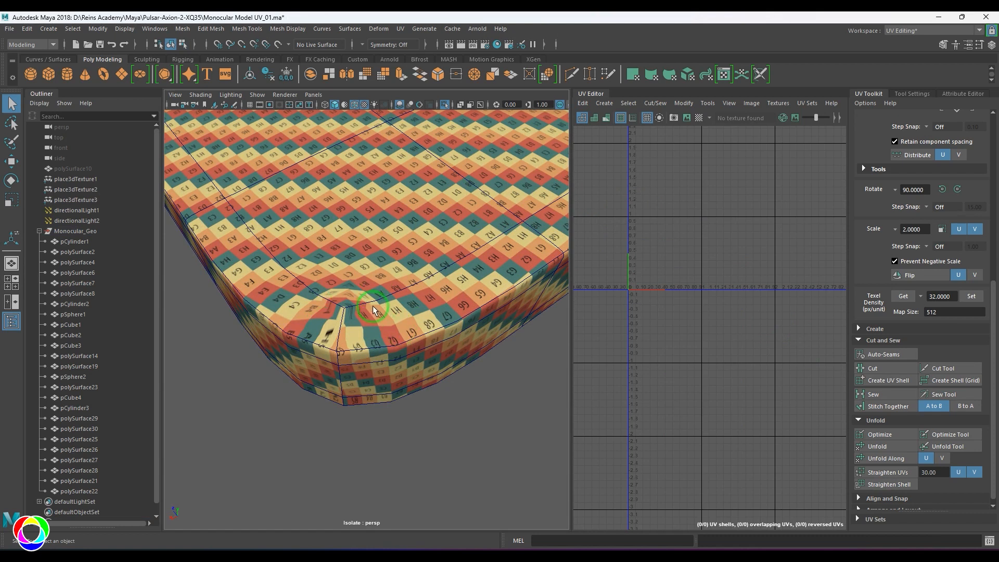
Set UV Boundary Smoothing to Preserve Edges and Corners in pCube2's OpenSubdiv smooth mesh attributes.
{"action": "left_click", "coordinate": [428, 389]}
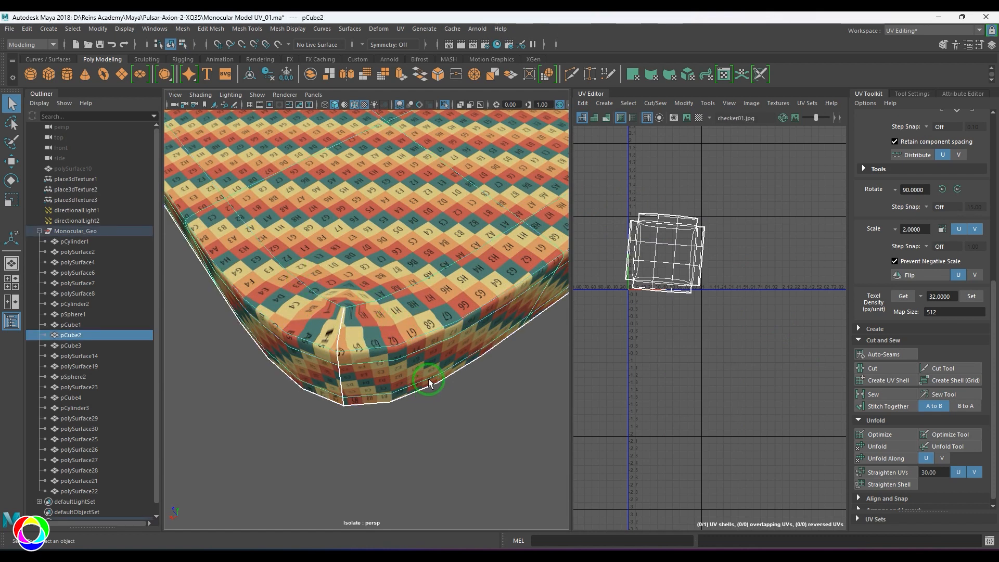
{"action": "left_click", "coordinate": [952, 93]}
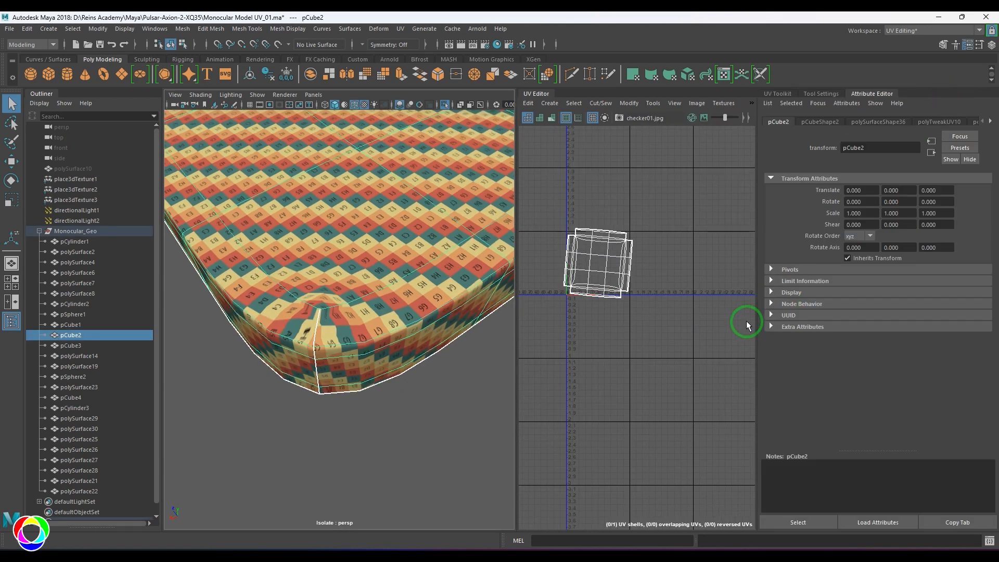
{"action": "left_click", "coordinate": [817, 123]}
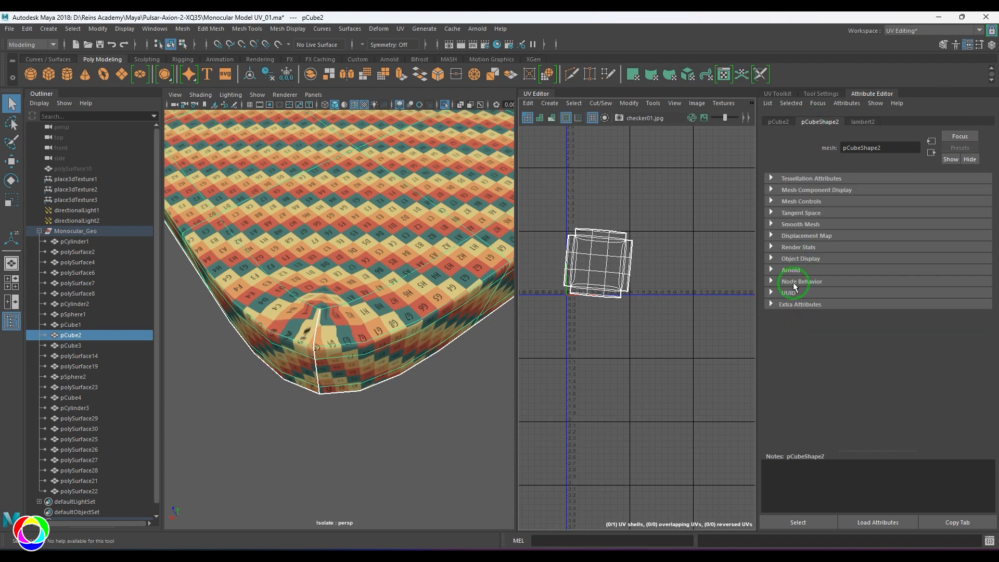
{"action": "left_click", "coordinate": [813, 225]}
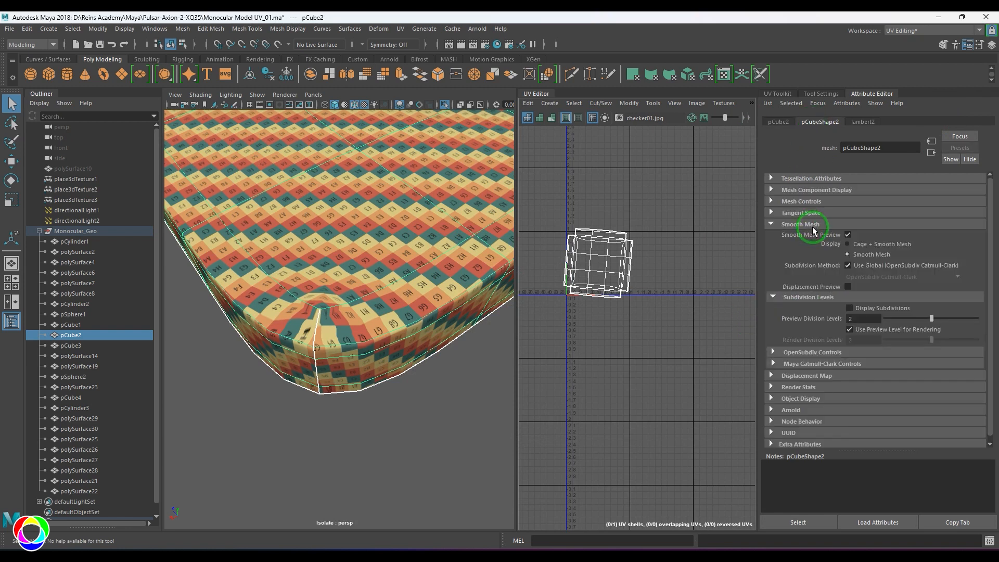
{"action": "left_click", "coordinate": [792, 352]}
{"action": "left_click", "coordinate": [803, 365]}
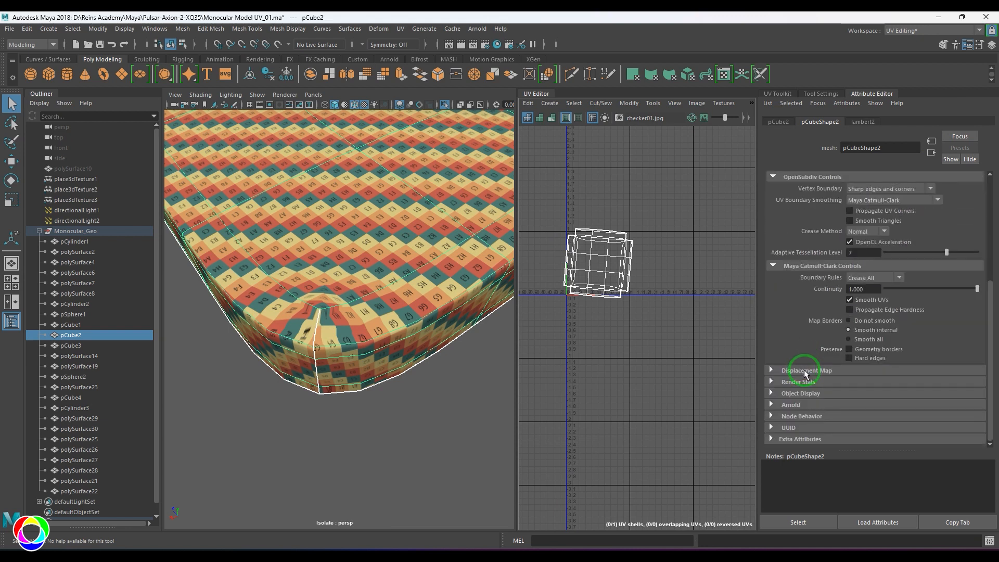
{"action": "left_click", "coordinate": [934, 200]}
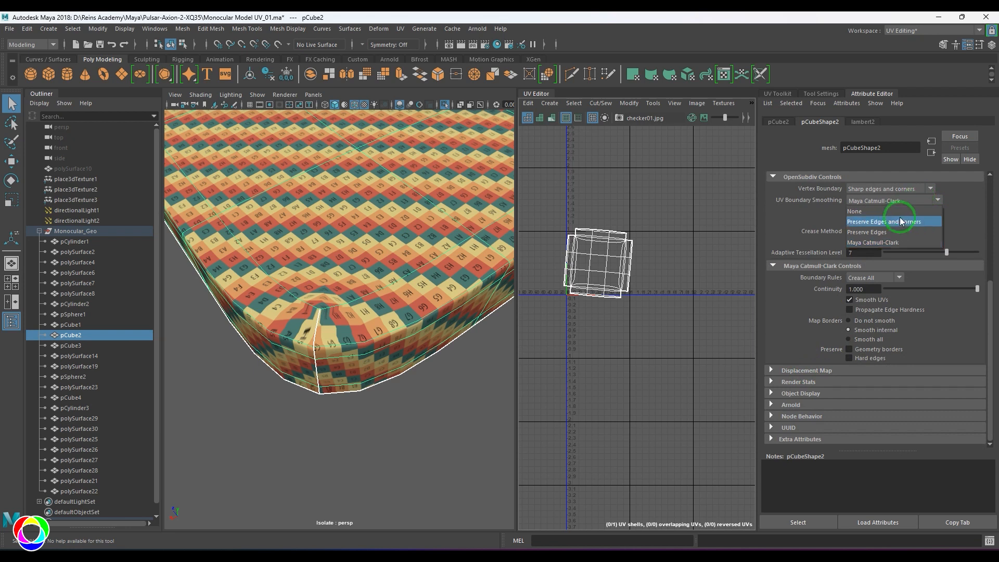
{"action": "left_click", "coordinate": [900, 223]}
{"action": "left_click", "coordinate": [903, 200]}
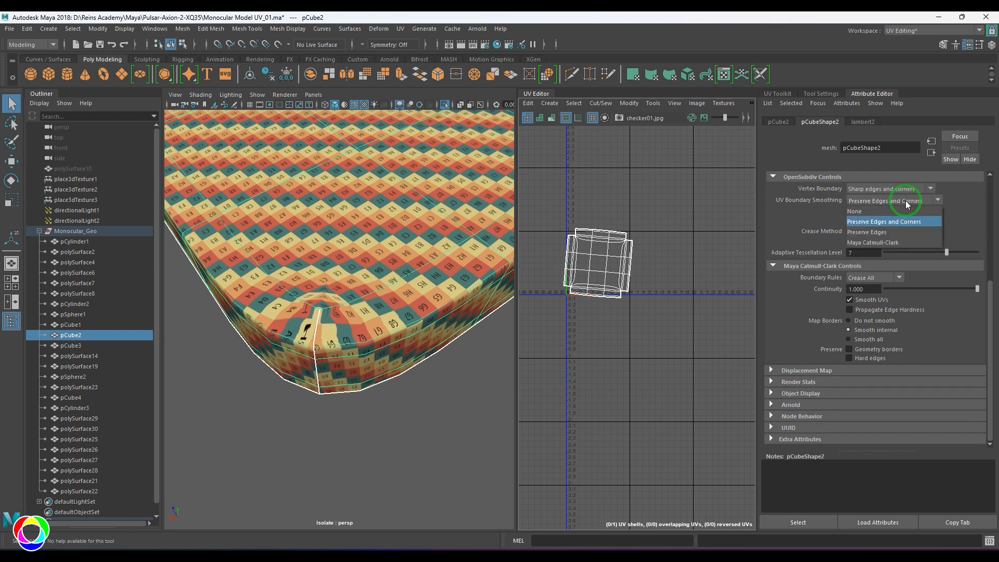
{"action": "left_click", "coordinate": [866, 221]}
Compare pCube2's checker pattern and UV shell with the smooth preview off and on.
{"action": "left_click", "coordinate": [377, 405]}
{"action": "scroll", "coordinate": [378, 389], "scroll_direction": "down", "scroll_amount": 8}
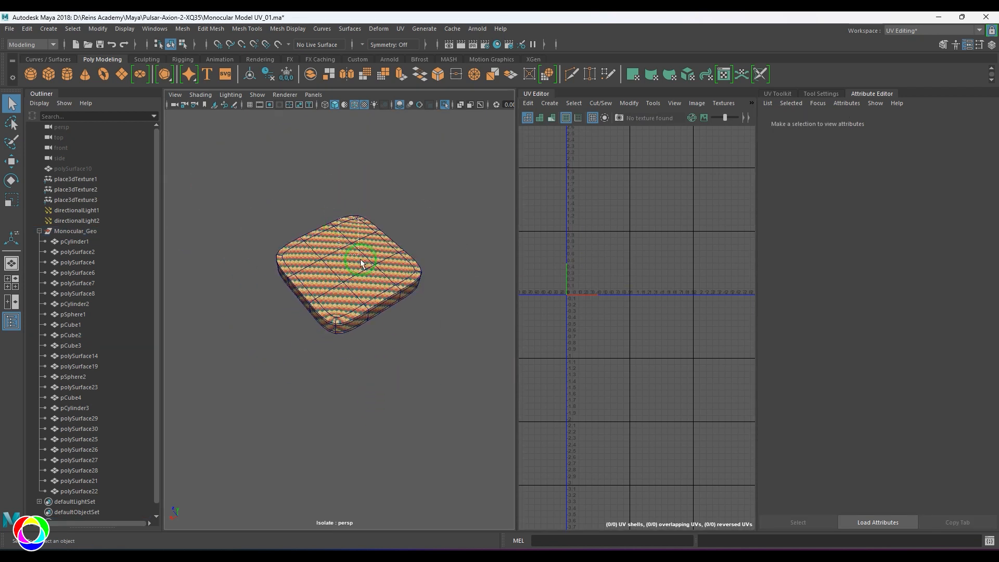
{"action": "left_click", "coordinate": [363, 261]}
{"action": "scroll", "coordinate": [415, 302], "scroll_direction": "up", "scroll_amount": 1}
{"action": "scroll", "coordinate": [415, 302], "scroll_direction": "up", "scroll_amount": 5}
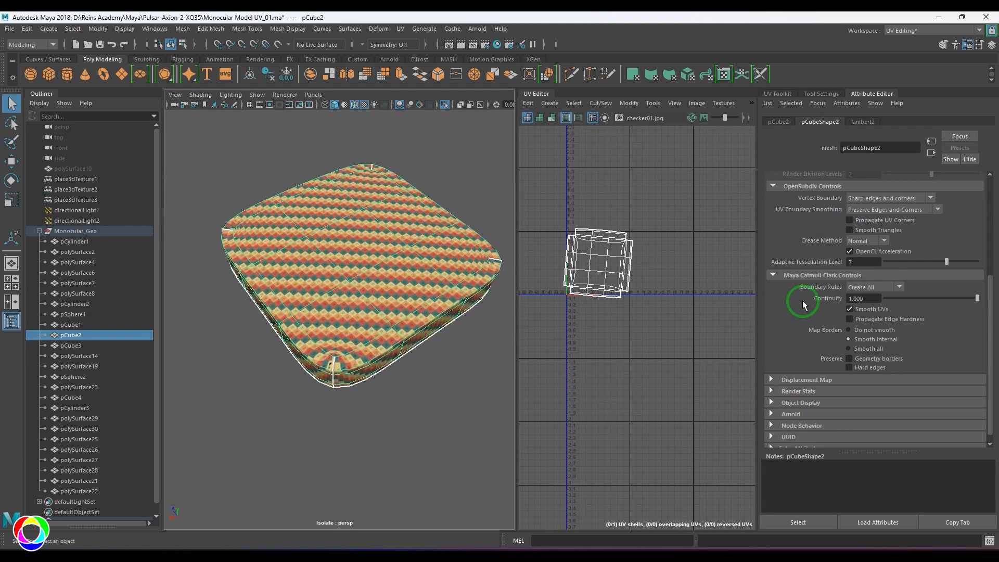
{"action": "left_click", "coordinate": [880, 225]}
{"action": "left_click", "coordinate": [371, 448]}
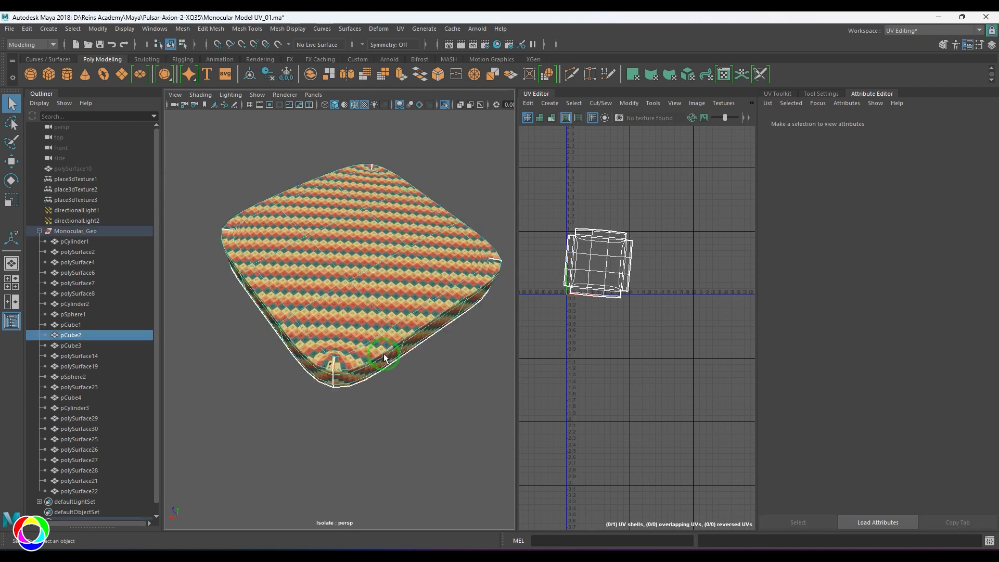
{"action": "left_click", "coordinate": [385, 354]}
{"action": "key", "text": "1"}
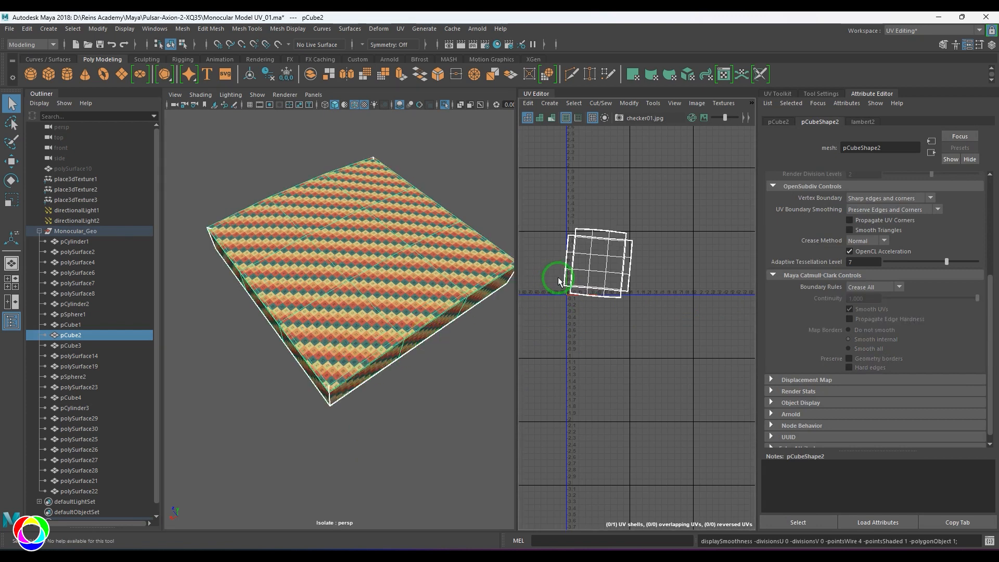
{"action": "key", "text": "3"}
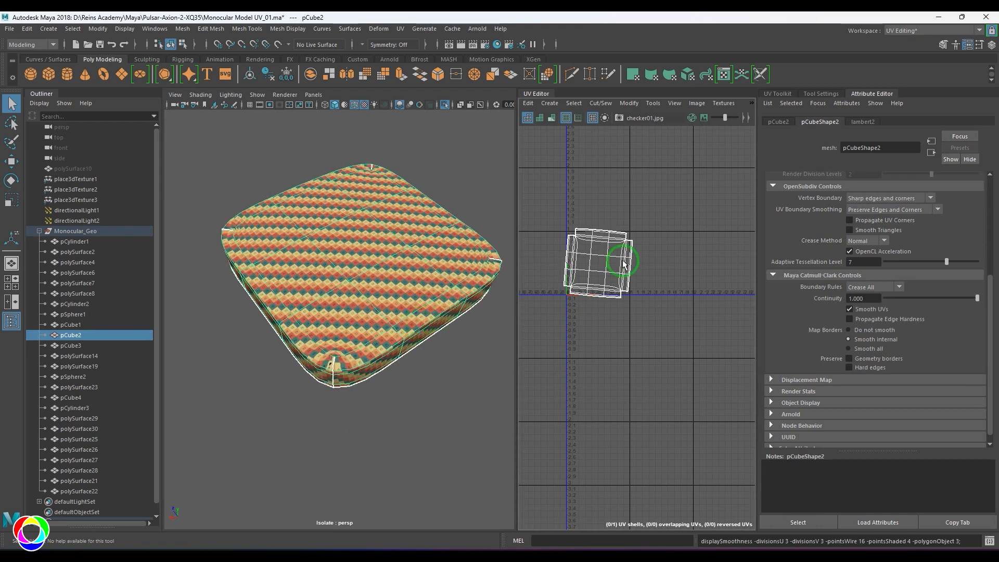
{"action": "scroll", "coordinate": [624, 264], "scroll_direction": "up", "scroll_amount": 6}
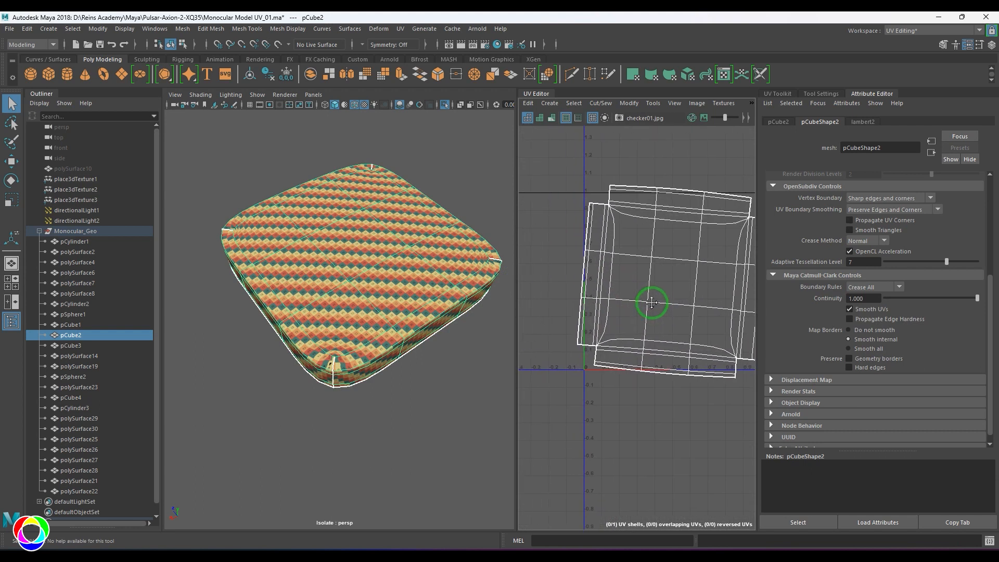
Try the Maya Catmull-Clark and OpenSubdiv Catmull-Clark Adaptive subdivision methods on pCube2 in place of the global one.
{"action": "scroll", "coordinate": [849, 297], "scroll_direction": "up", "scroll_amount": 5}
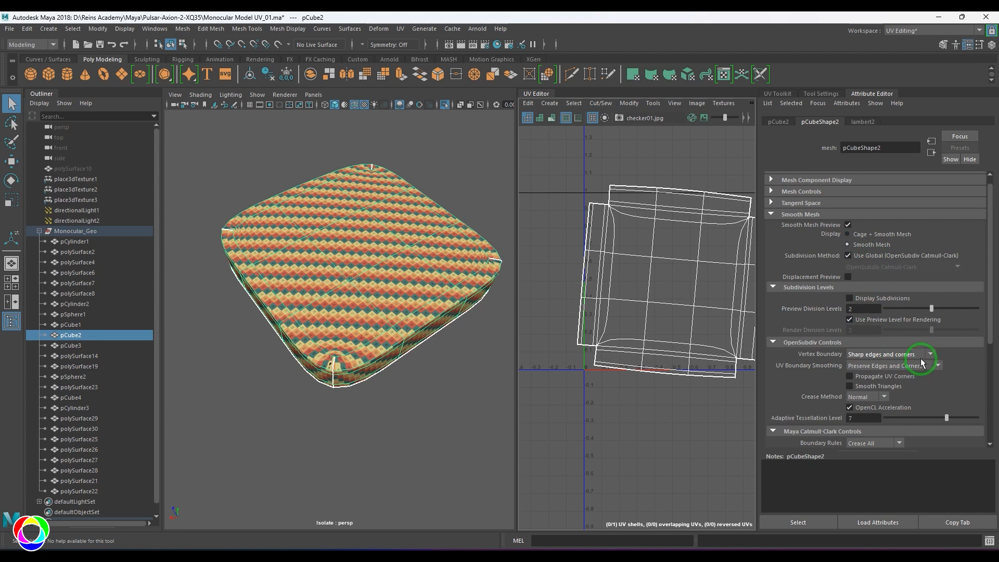
{"action": "left_click", "coordinate": [888, 256]}
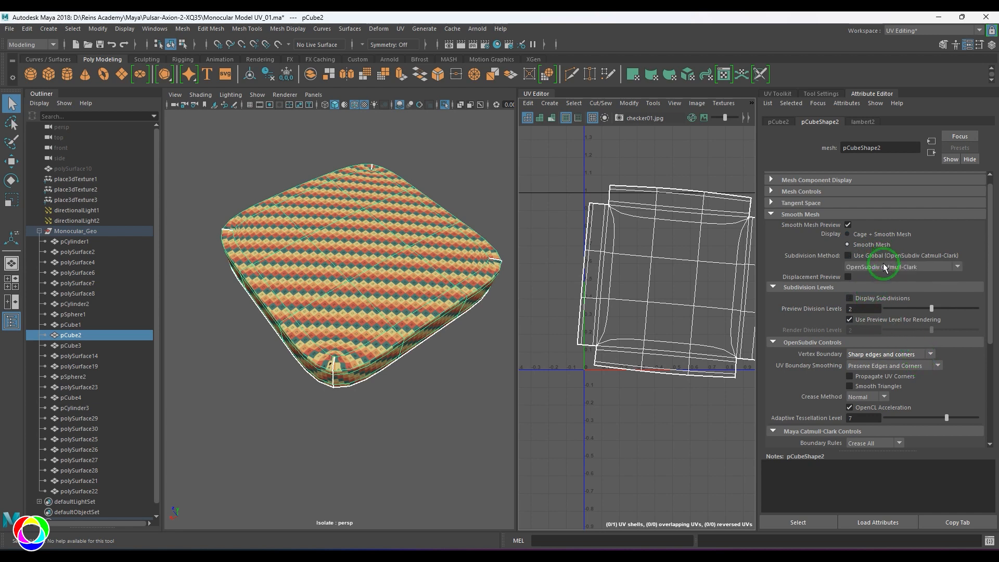
{"action": "left_click", "coordinate": [885, 267]}
{"action": "left_click", "coordinate": [880, 279]}
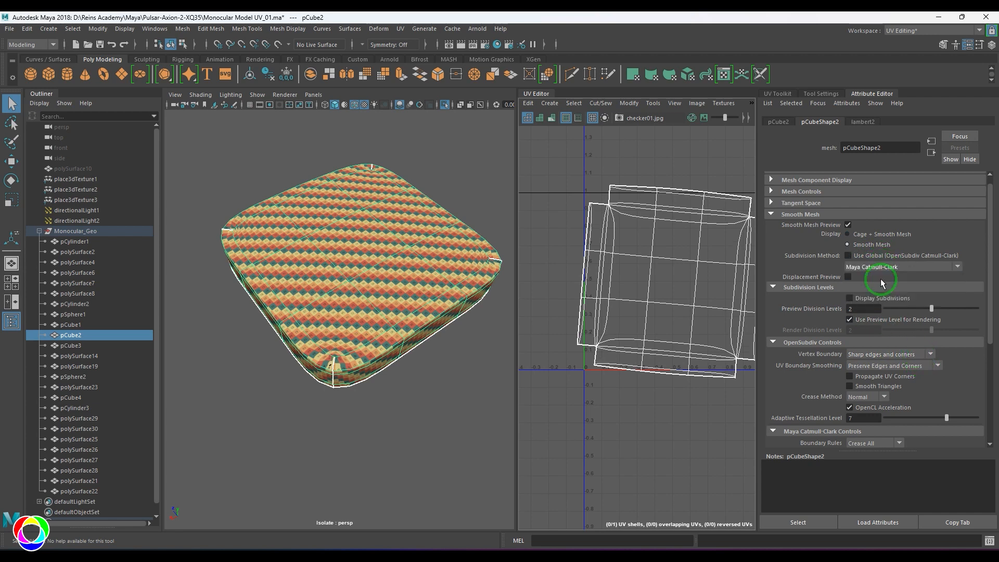
{"action": "left_click", "coordinate": [881, 268]}
{"action": "left_click", "coordinate": [878, 298]}
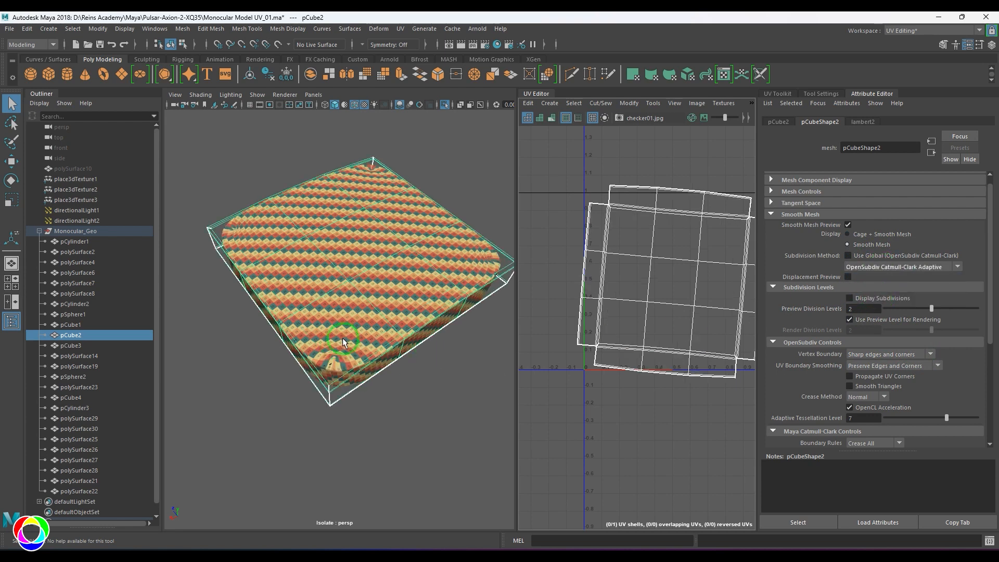
{"action": "right_click_drag", "start_coordinate": [343, 342], "coordinate": [354, 358], "text": "alt"}
{"action": "key", "text": "1"}
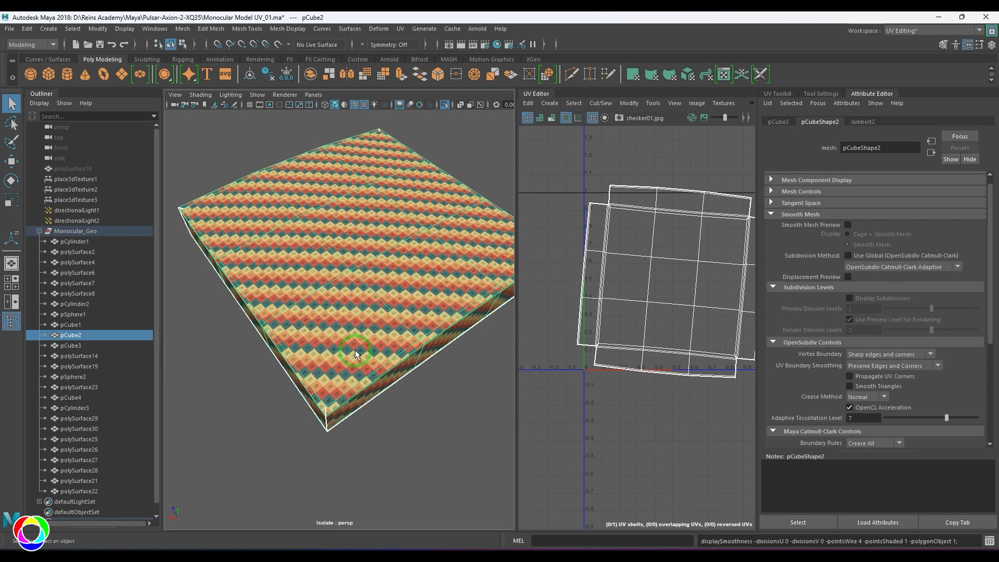
{"action": "key", "text": "3"}
Set pCube2's own subdivision method to Maya Catmull-Clark and re-enable the global subdivision method.
{"action": "left_click", "coordinate": [873, 268]}
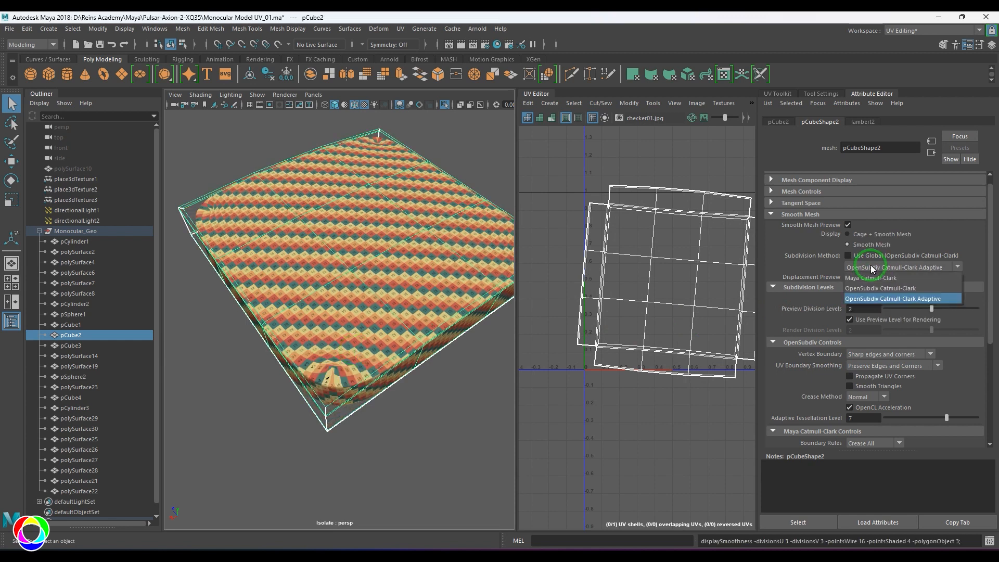
{"action": "left_click", "coordinate": [873, 277]}
{"action": "left_click", "coordinate": [885, 257]}
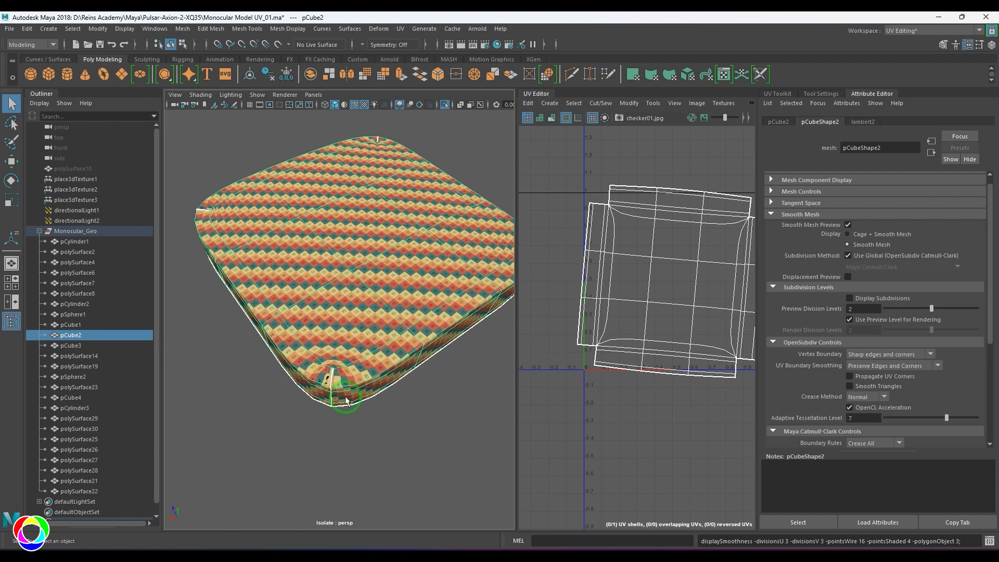
Toggle pCube2's smooth preview off and on and inspect the checker distortion up close at its front corner.
{"action": "left_click", "coordinate": [614, 335]}
{"action": "key", "text": "1"}
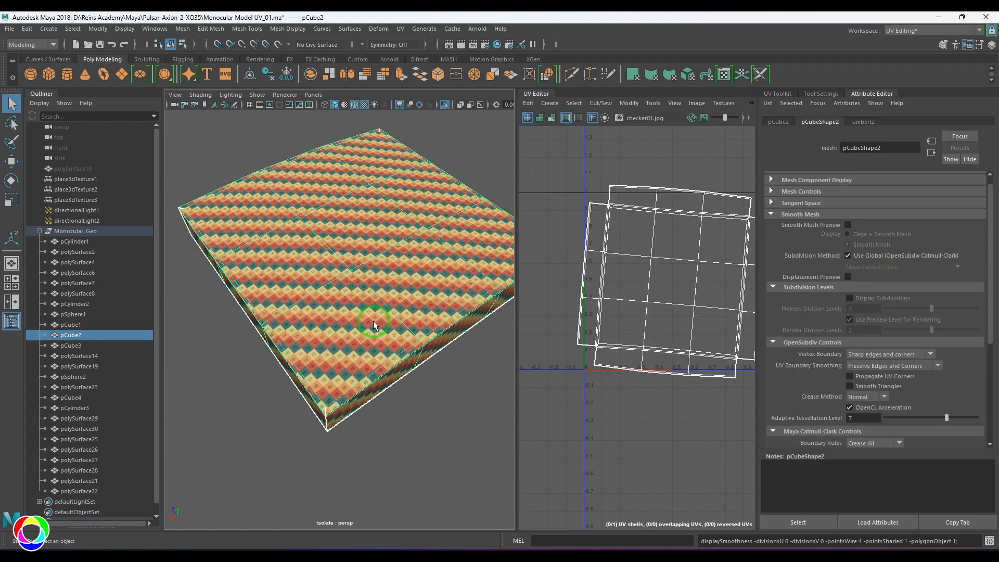
{"action": "key", "text": "3"}
{"action": "left_click", "coordinate": [377, 404]}
{"action": "mouse_move", "coordinate": [377, 404]}
{"action": "left_mouse_down", "text": "alt"}
{"action": "mouse_move", "coordinate": [410, 391]}
{"action": "mouse_move", "coordinate": [387, 397]}
{"action": "left_mouse_up", "text": "alt"}
{"action": "right_click_drag", "start_coordinate": [387, 396], "coordinate": [406, 421], "text": "alt"}
{"action": "left_click_drag", "start_coordinate": [407, 421], "coordinate": [401, 407], "text": "alt"}
Try the Sharp edges vertex boundary on pCube2, then restore Sharp edges and corners.
{"action": "left_click", "coordinate": [400, 406]}
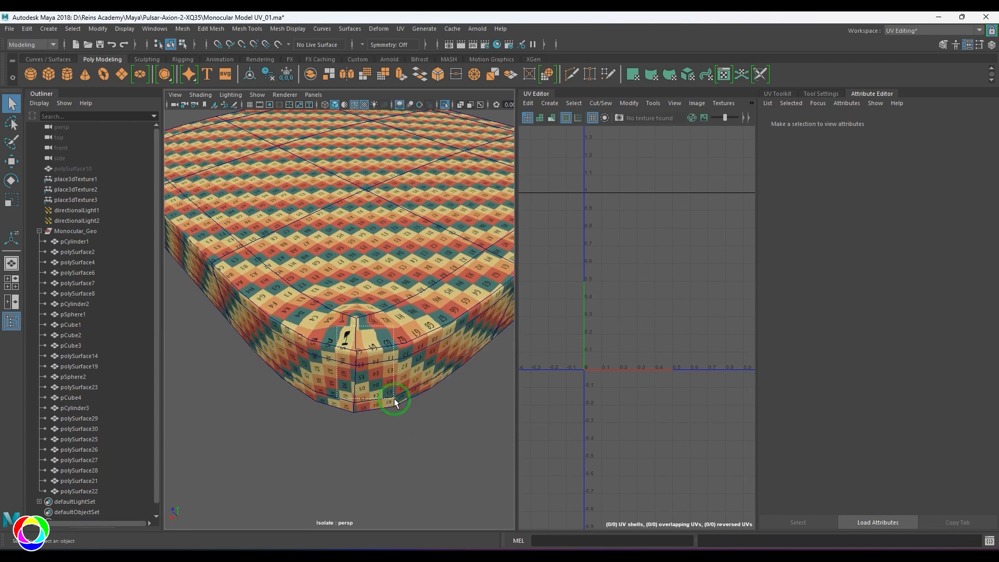
{"action": "scroll", "coordinate": [952, 388], "scroll_direction": "down", "scroll_amount": 2}
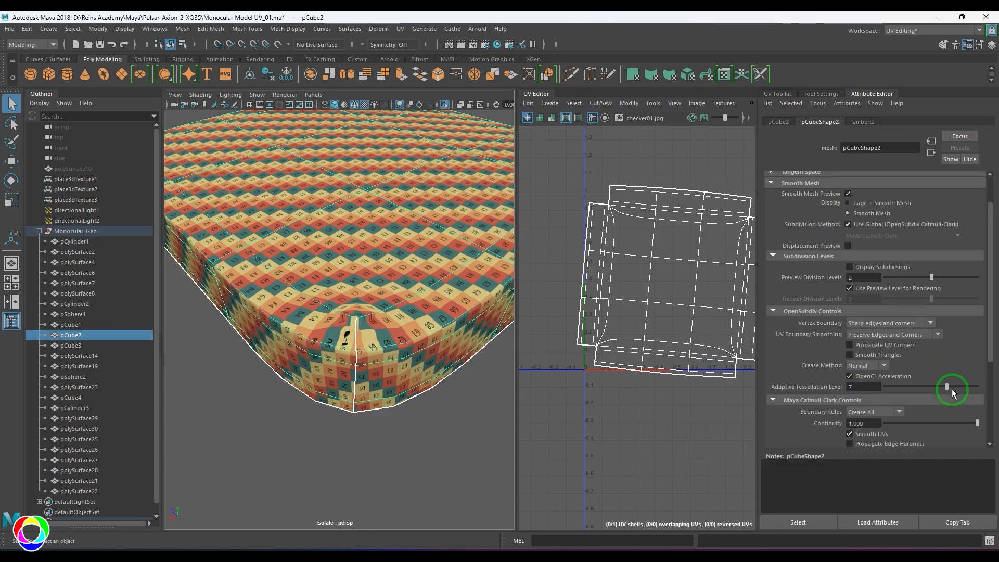
{"action": "left_click", "coordinate": [934, 334]}
{"action": "left_click", "coordinate": [903, 346]}
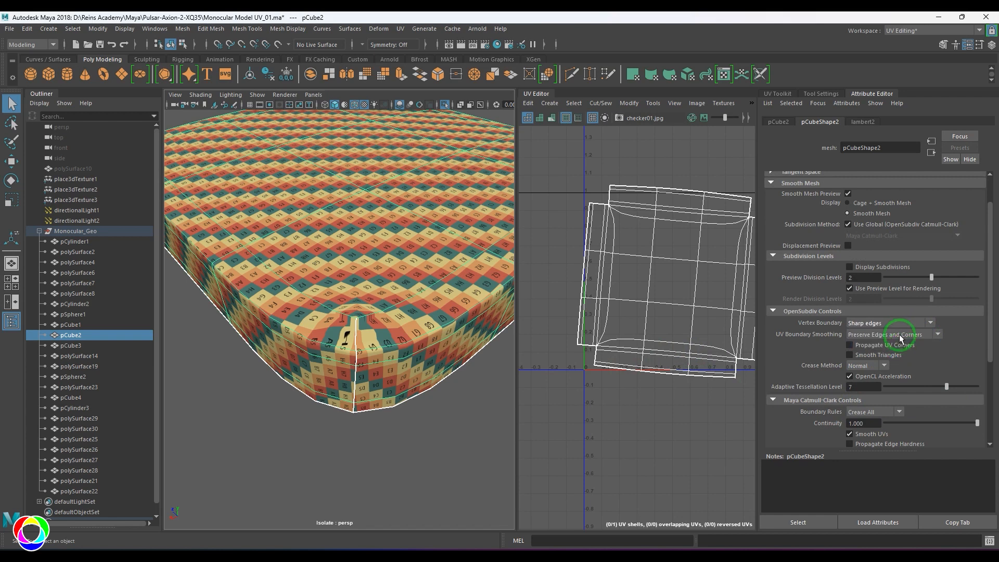
{"action": "left_click", "coordinate": [905, 324]}
{"action": "left_click", "coordinate": [905, 336]}
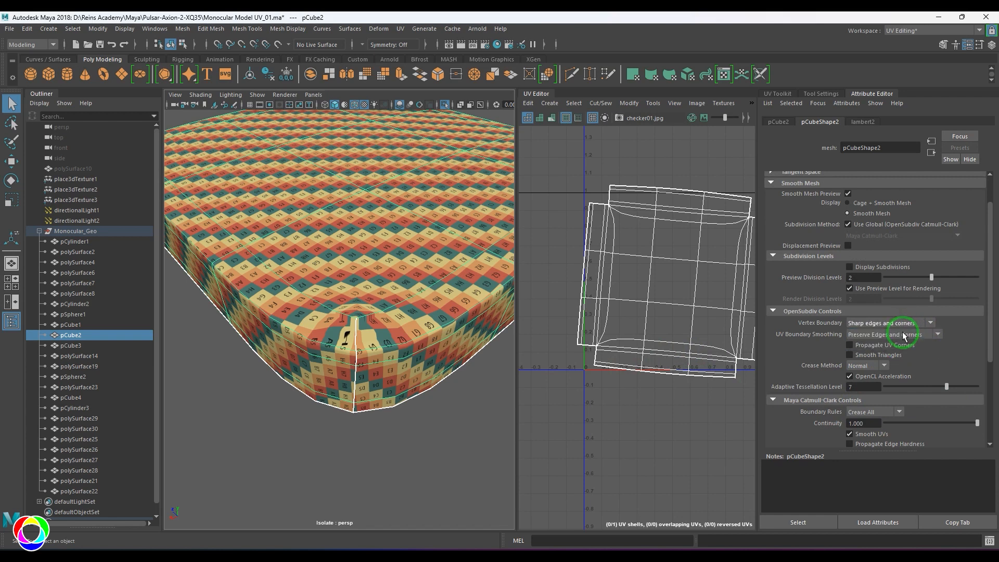
Try None, Maya Catmull-Clark and Preserve Edges as pCube2's UV boundary smoothing, then restore Preserve Edges and Corners.
{"action": "left_click", "coordinate": [899, 360]}
{"action": "left_click", "coordinate": [886, 336]}
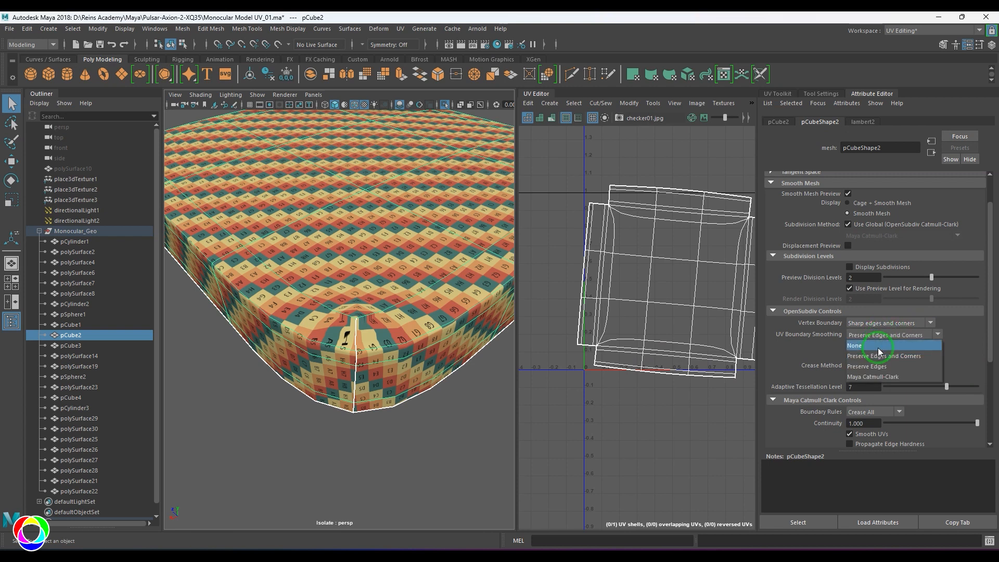
{"action": "left_click", "coordinate": [878, 351]}
{"action": "left_click", "coordinate": [878, 337]}
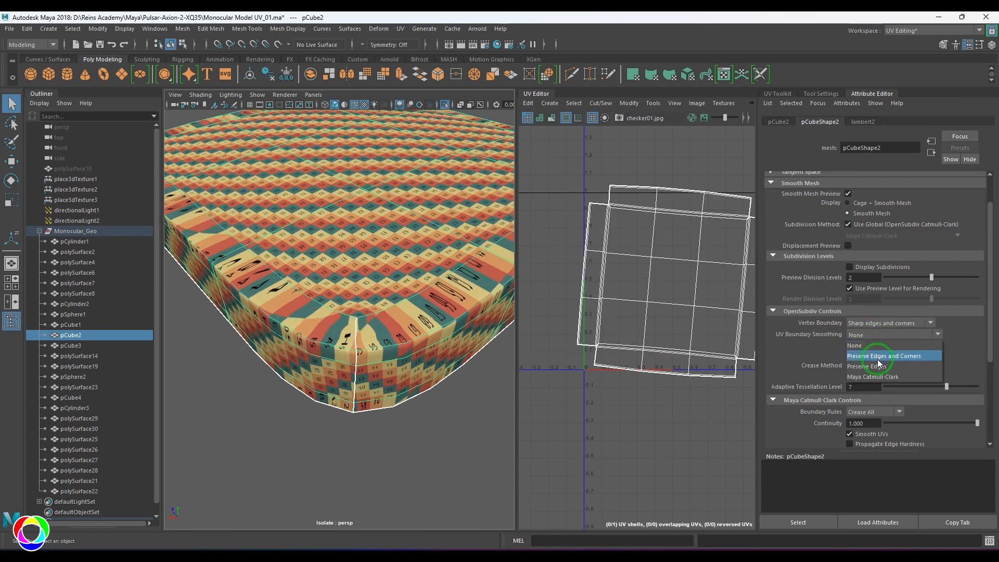
{"action": "left_click", "coordinate": [881, 378]}
{"action": "left_click", "coordinate": [885, 334]}
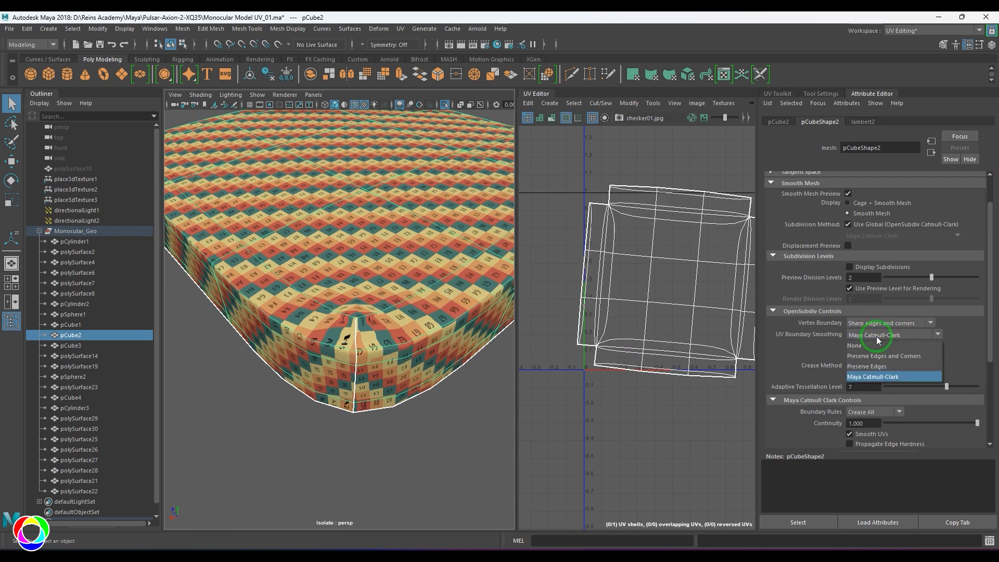
{"action": "left_click", "coordinate": [878, 369]}
{"action": "left_click", "coordinate": [879, 335]}
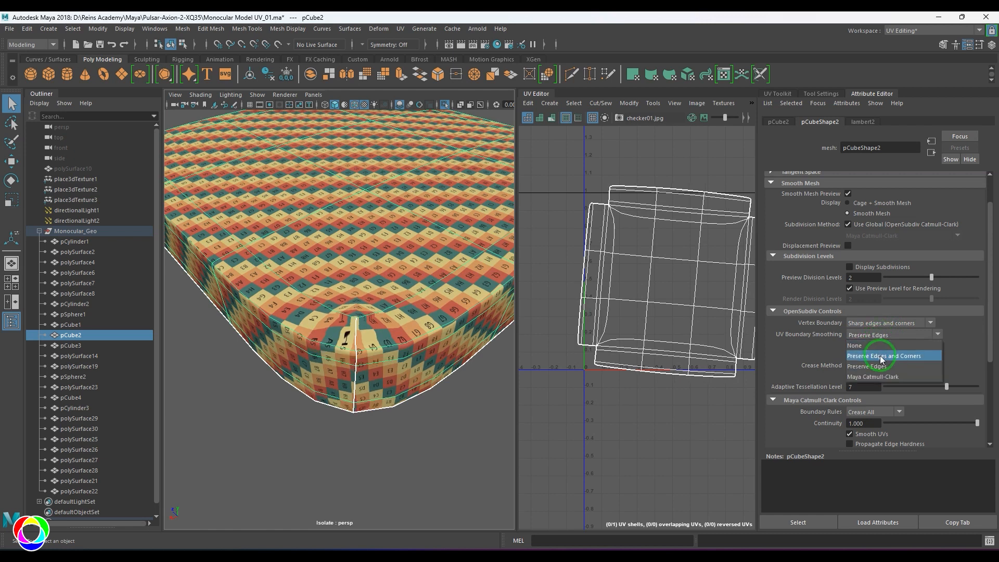
{"action": "left_click", "coordinate": [880, 359]}
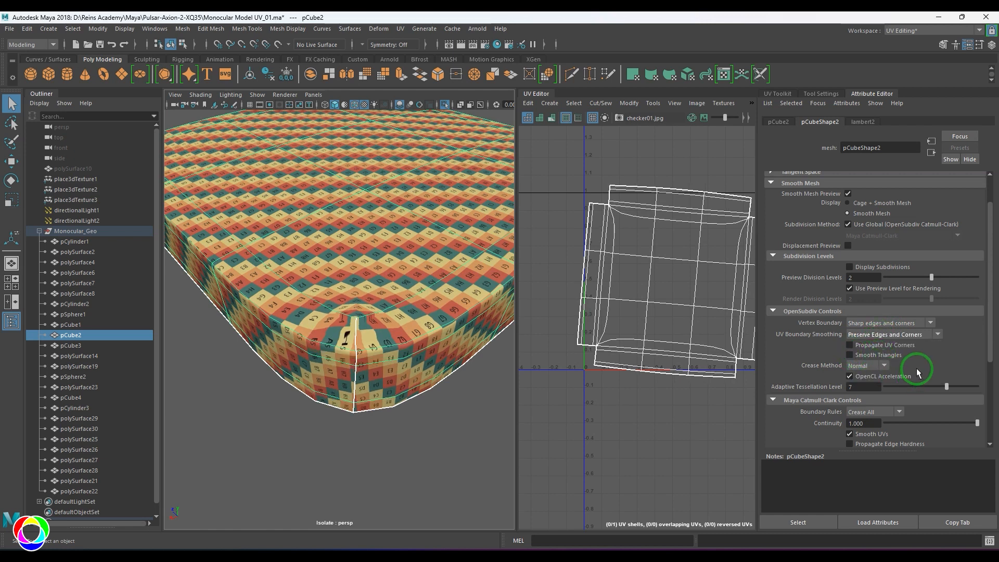
{"action": "scroll", "coordinate": [917, 371], "scroll_direction": "down", "scroll_amount": 3}
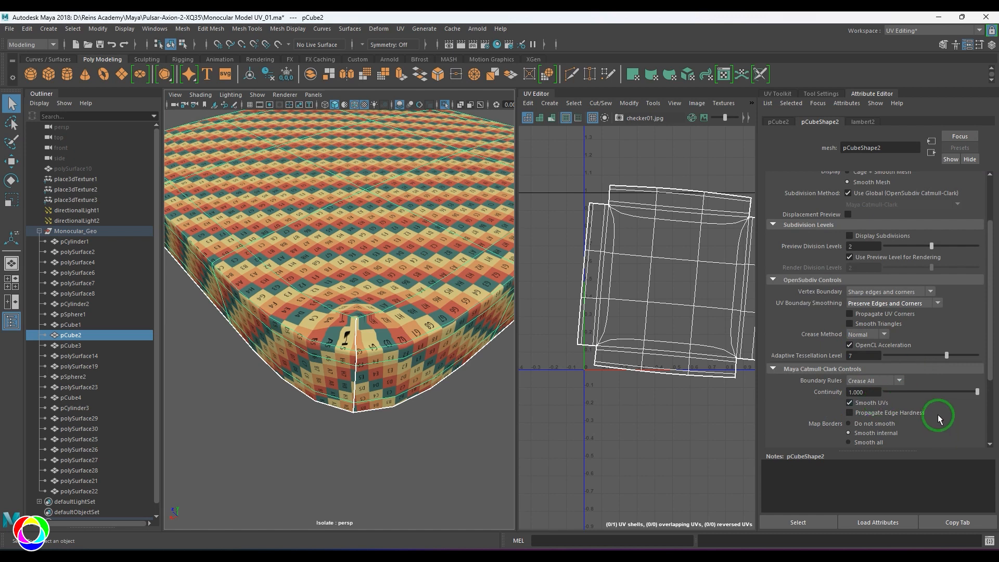
{"action": "scroll", "coordinate": [862, 353], "scroll_direction": "up", "scroll_amount": 5}
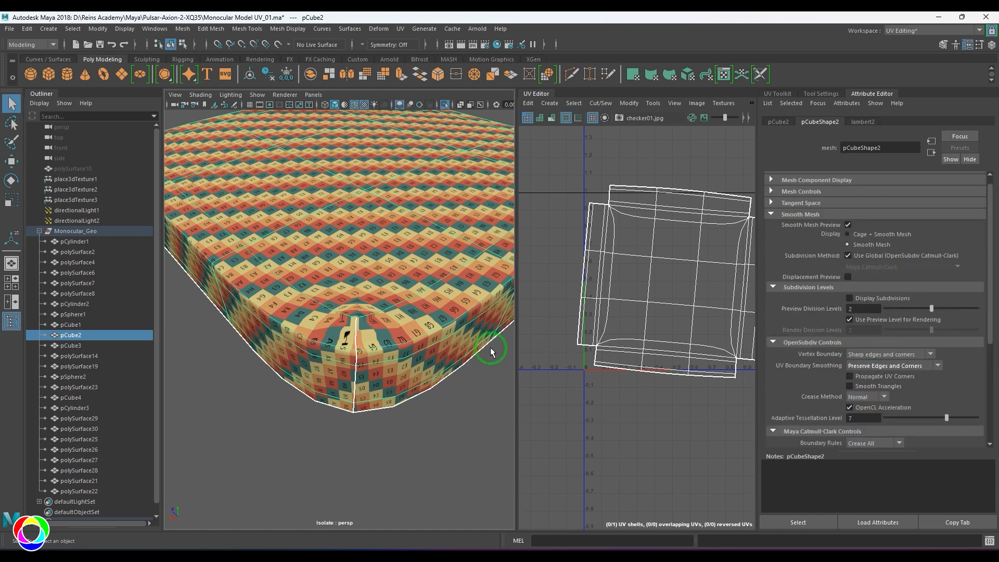
Leave pCube2's isolation, then isolate the round button pSphere1 and show it in smooth preview.
{"action": "key", "text": "ctrl+1"}
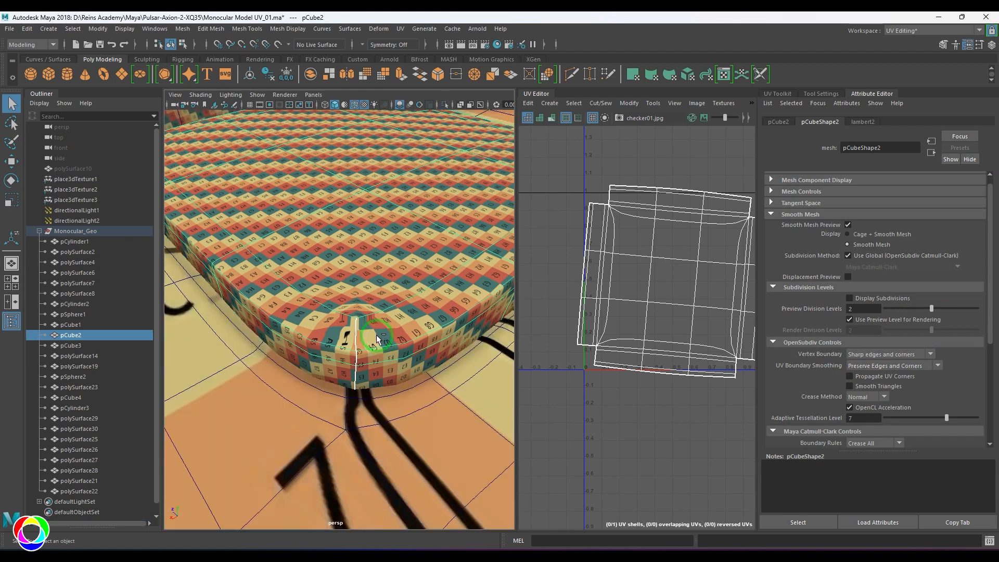
{"action": "left_click_drag", "start_coordinate": [384, 326], "coordinate": [397, 369], "text": "alt"}
{"action": "left_click", "coordinate": [396, 364]}
{"action": "key", "text": "ctrl+1"}
{"action": "key", "text": "ctrl+1"}
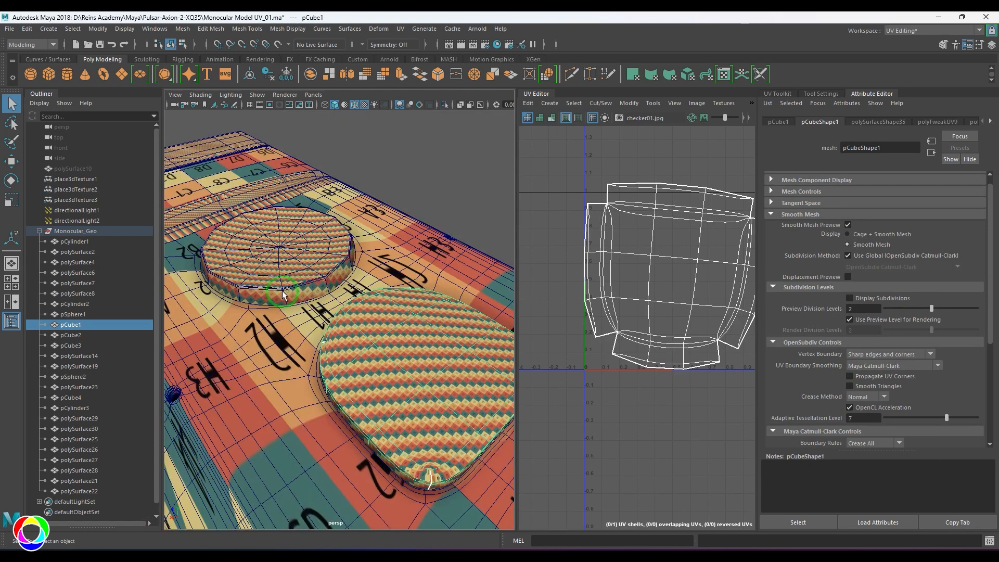
{"action": "left_click", "coordinate": [286, 296]}
{"action": "key", "text": "ctrl+1"}
{"action": "key", "text": "3"}
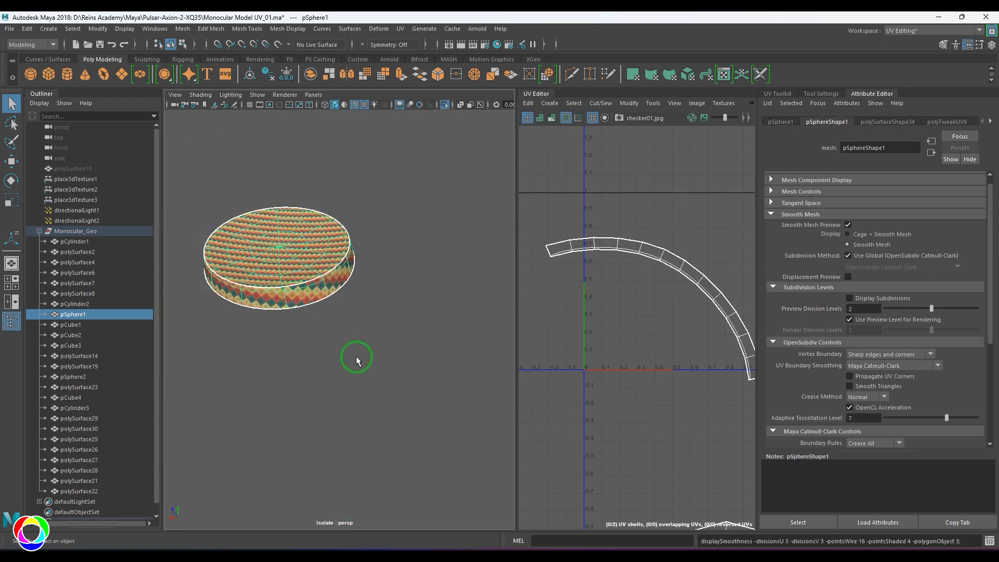
Set the UV boundary smoothing of pSphere1 to Preserve Edges and Corners while viewing the checker on its side wall.
{"action": "left_click", "coordinate": [357, 359]}
{"action": "left_click_drag", "start_coordinate": [357, 360], "coordinate": [334, 367], "text": "alt"}
{"action": "right_click_drag", "start_coordinate": [335, 366], "coordinate": [462, 386], "text": "alt"}
{"action": "middle_click_drag", "start_coordinate": [343, 344], "coordinate": [437, 388], "text": "alt"}
{"action": "right_click_drag", "start_coordinate": [375, 372], "coordinate": [446, 380], "text": "alt"}
{"action": "middle_click_drag", "start_coordinate": [445, 380], "coordinate": [365, 348], "text": "alt"}
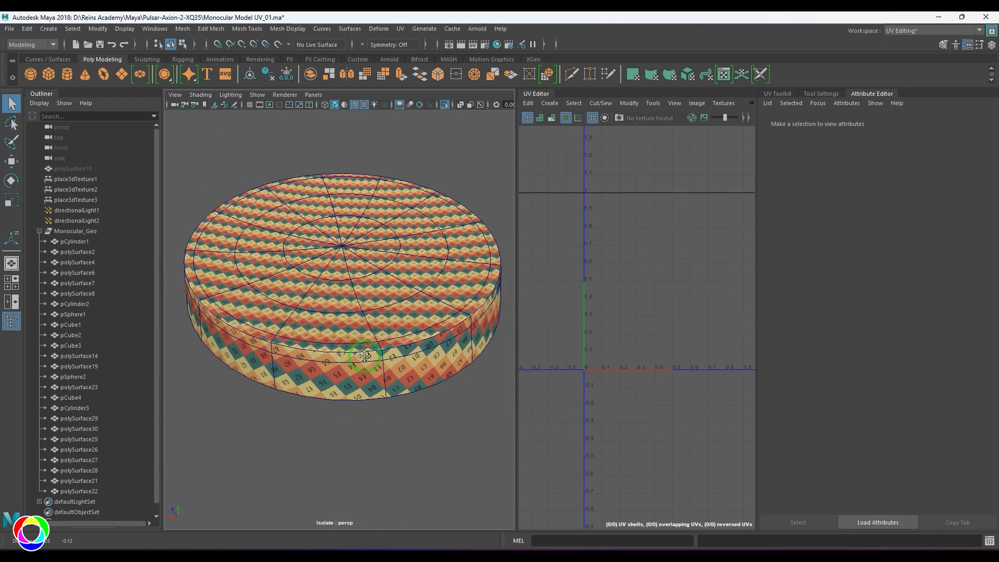
{"action": "right_click_drag", "start_coordinate": [365, 347], "coordinate": [391, 388], "text": "alt"}
{"action": "middle_click_drag", "start_coordinate": [390, 388], "coordinate": [397, 358], "text": "alt"}
{"action": "left_click", "coordinate": [400, 359]}
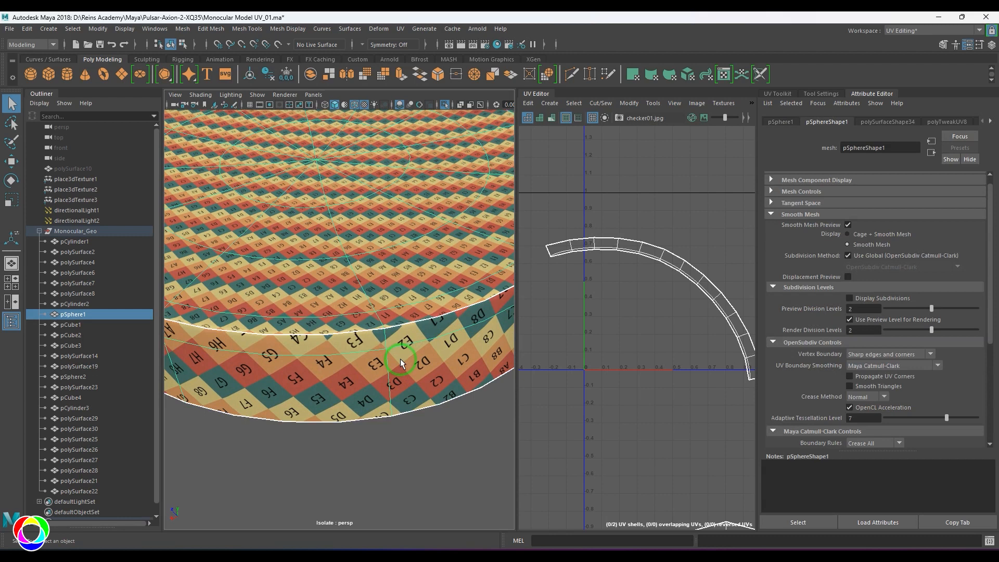
{"action": "left_click", "coordinate": [890, 366]}
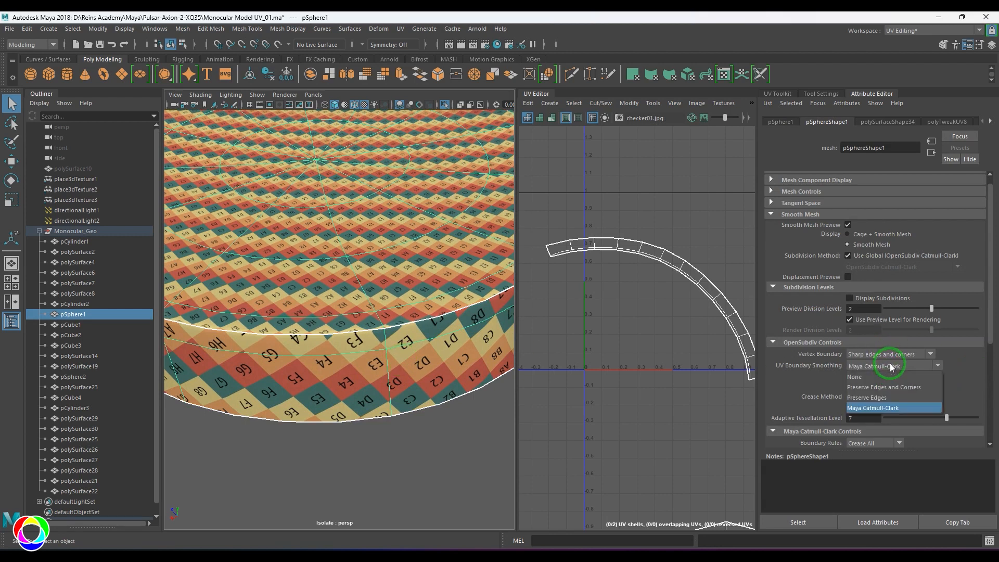
{"action": "left_click", "coordinate": [883, 390]}
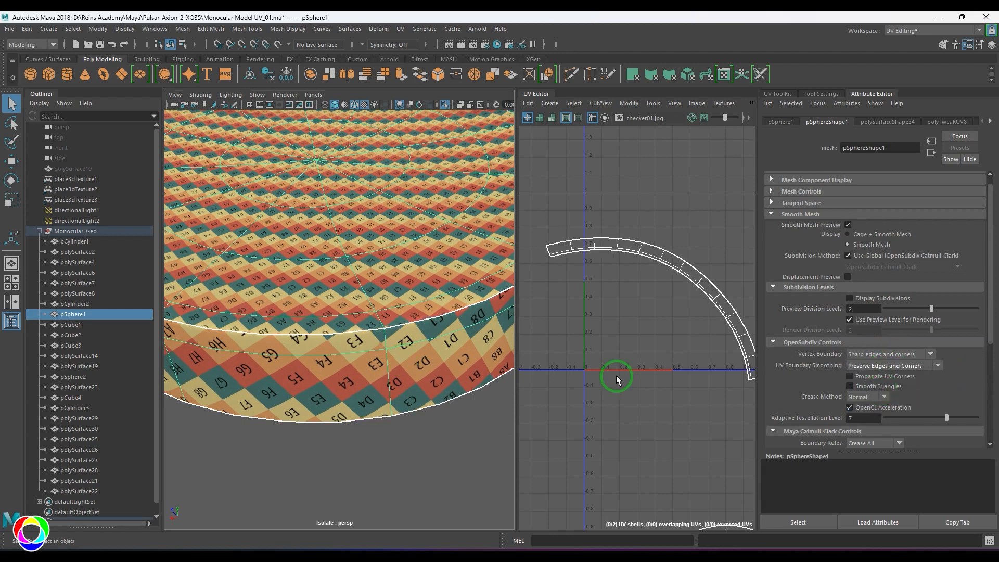
Try Maya Catmull-Clark UV boundary smoothing at pSphere1's side seam, then restore Preserve Edges and Corners.
{"action": "right_click_drag", "start_coordinate": [442, 333], "coordinate": [339, 303], "text": "alt"}
{"action": "left_click_drag", "start_coordinate": [339, 304], "coordinate": [359, 314], "text": "alt"}
{"action": "right_click_drag", "start_coordinate": [366, 315], "coordinate": [368, 343], "text": "alt"}
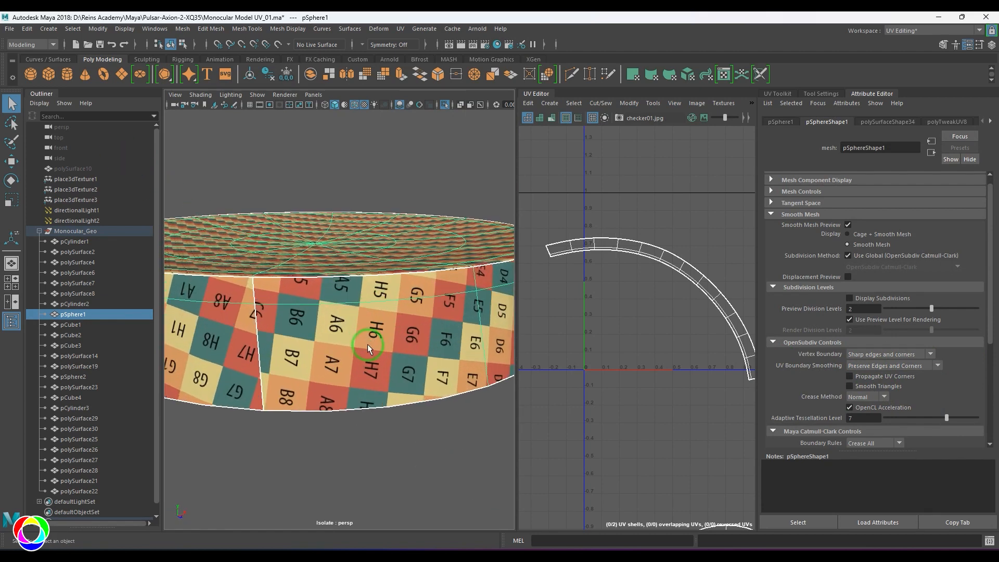
{"action": "left_click_drag", "start_coordinate": [368, 343], "coordinate": [390, 344], "text": "alt"}
{"action": "left_click", "coordinate": [892, 366]}
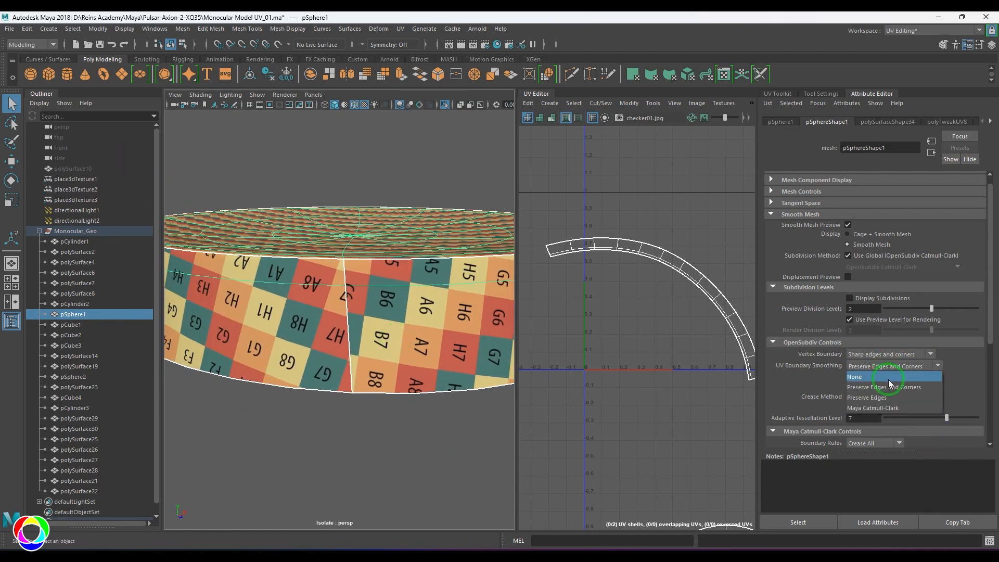
{"action": "left_click", "coordinate": [886, 407]}
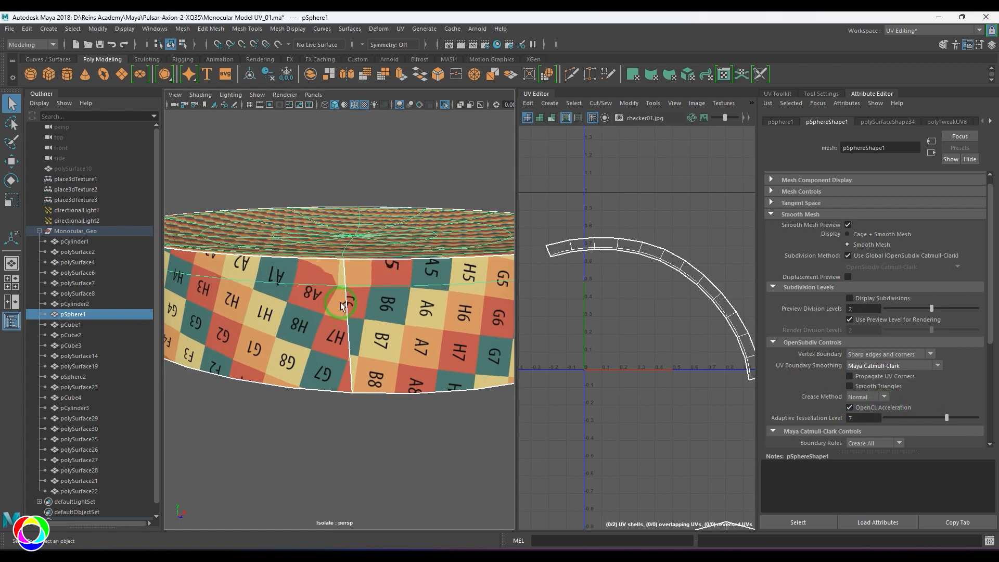
{"action": "left_click", "coordinate": [892, 366]}
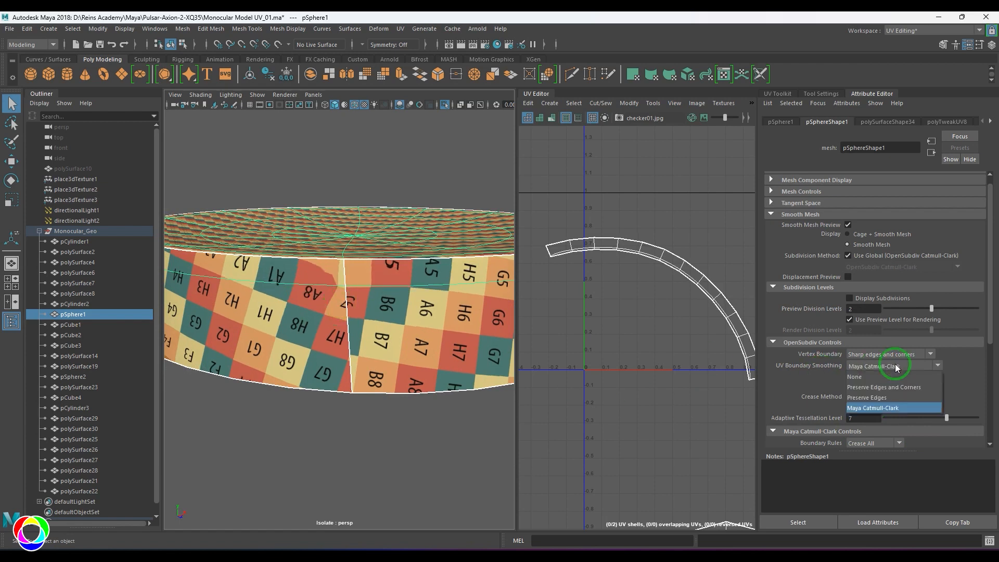
{"action": "left_click", "coordinate": [901, 389]}
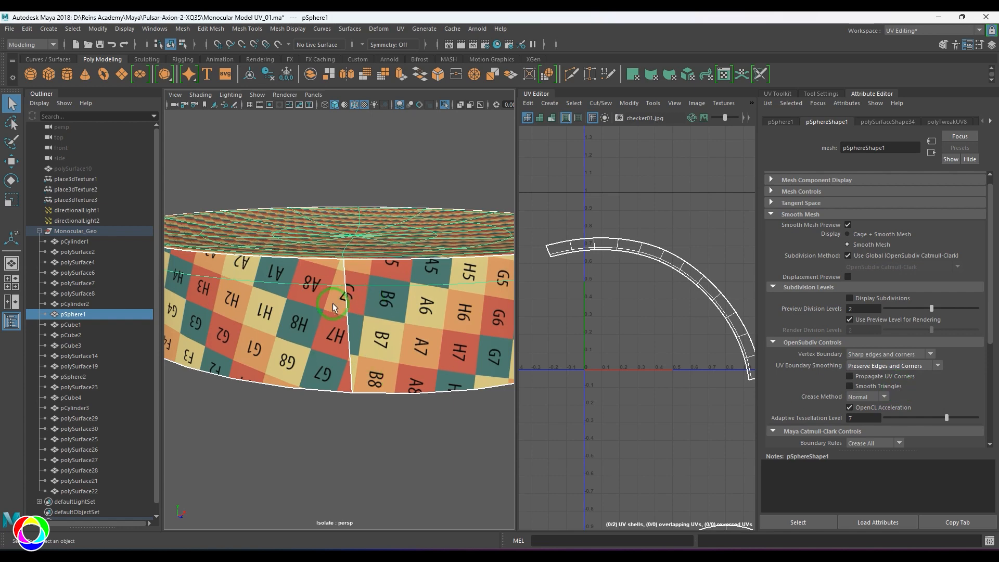
Bring back the full model, then isolate pCube2 and display it shaded without textures.
{"action": "scroll", "coordinate": [372, 316], "scroll_direction": "down", "scroll_amount": 5}
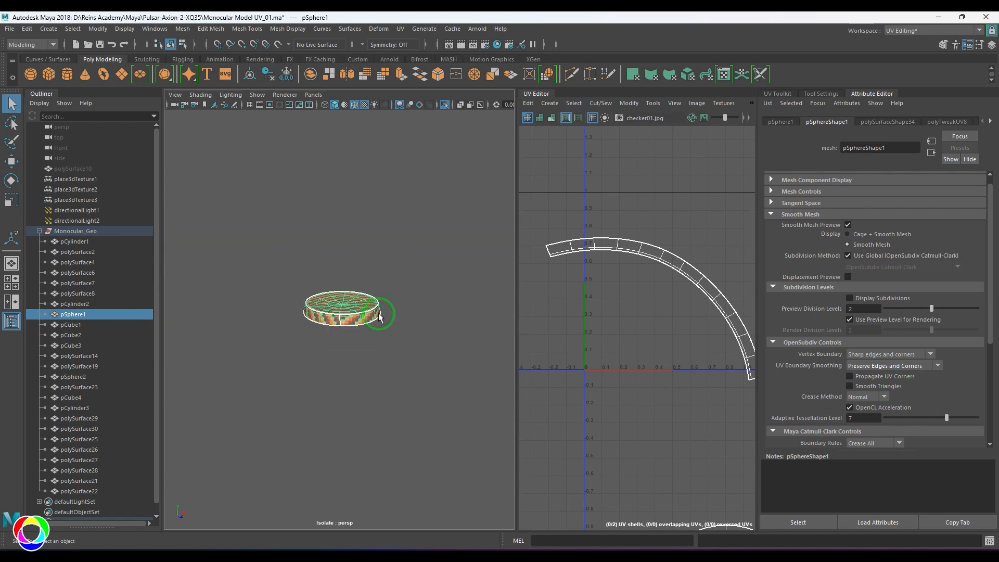
{"action": "key", "text": "ctrl+1"}
{"action": "left_click_drag", "start_coordinate": [378, 339], "coordinate": [307, 362], "text": "alt"}
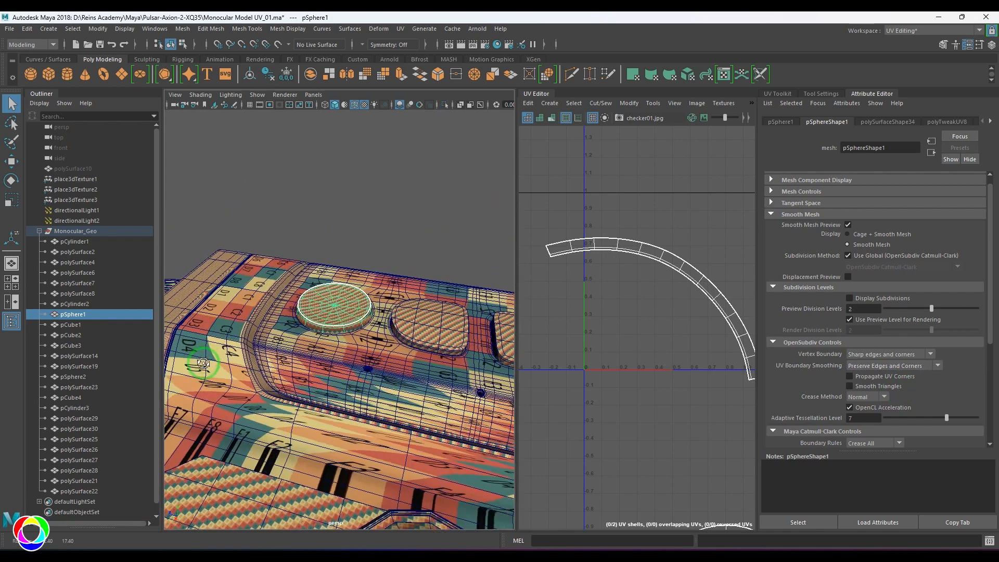
{"action": "middle_click_drag", "start_coordinate": [385, 333], "coordinate": [291, 333], "text": "alt"}
{"action": "right_click_drag", "start_coordinate": [323, 317], "coordinate": [387, 378], "text": "alt"}
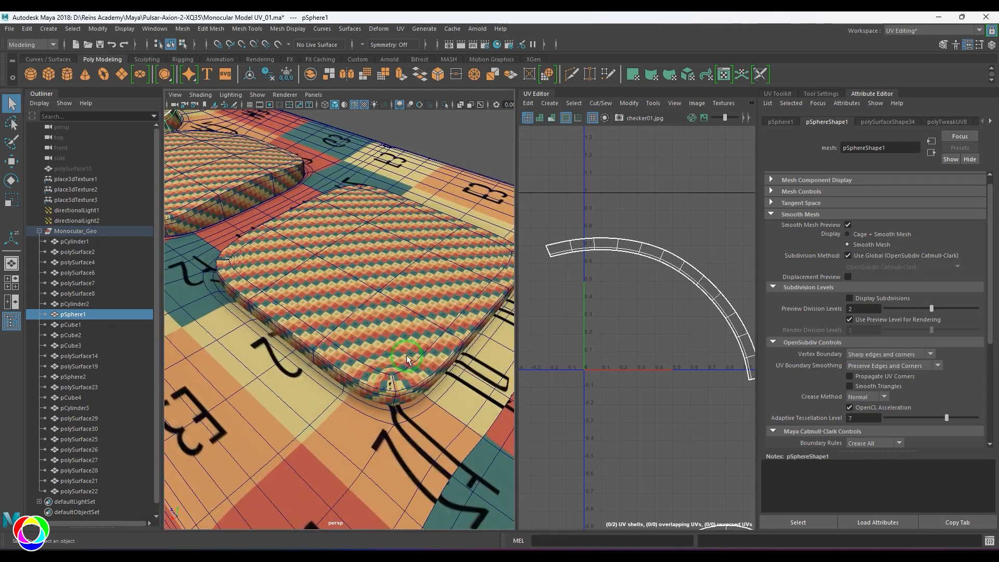
{"action": "left_click", "coordinate": [387, 379]}
{"action": "key", "text": "ctrl+1"}
{"action": "mouse_move", "coordinate": [337, 384]}
{"action": "left_mouse_down", "text": "alt"}
{"action": "mouse_move", "coordinate": [308, 382]}
{"action": "mouse_move", "coordinate": [313, 373]}
{"action": "left_mouse_up", "text": "alt"}
{"action": "key", "text": "5"}
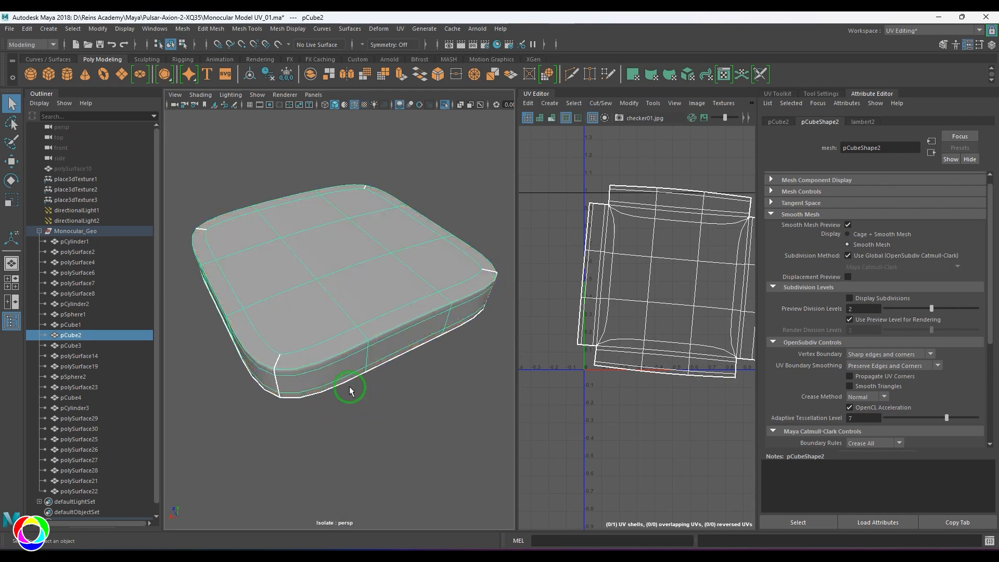
Toggle pCube2's smooth preview off and on repeatedly to compare its mesh and UV layout, then deselect it.
{"action": "key", "text": "1"}
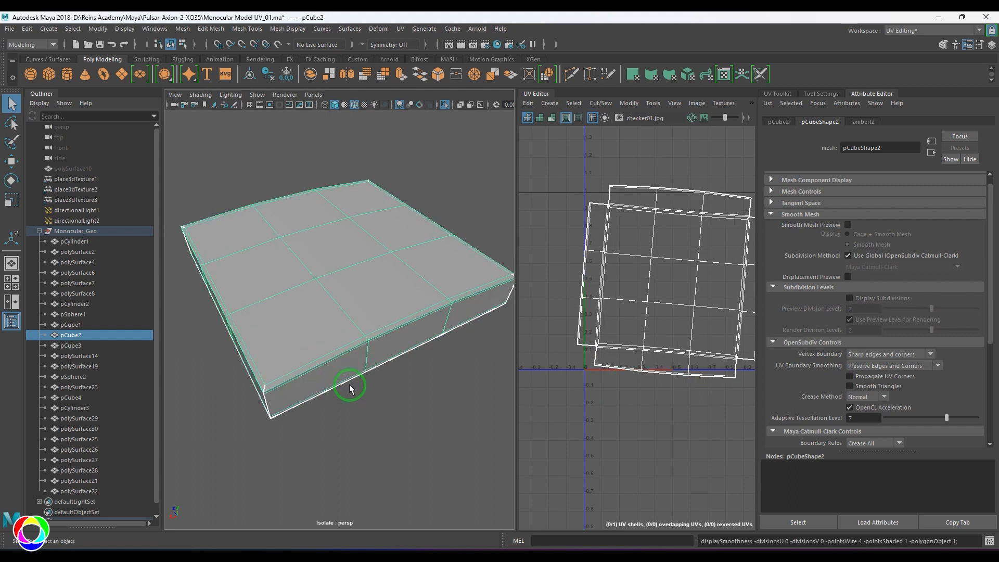
{"action": "key", "text": "3"}
{"action": "key", "text": "1"}
{"action": "key", "text": "3"}
{"action": "key", "text": "1"}
{"action": "key", "text": "3"}
{"action": "key", "text": "1"}
{"action": "key", "text": "3"}
{"action": "key", "text": "1"}
{"action": "key", "text": "3"}
{"action": "key", "text": "3"}
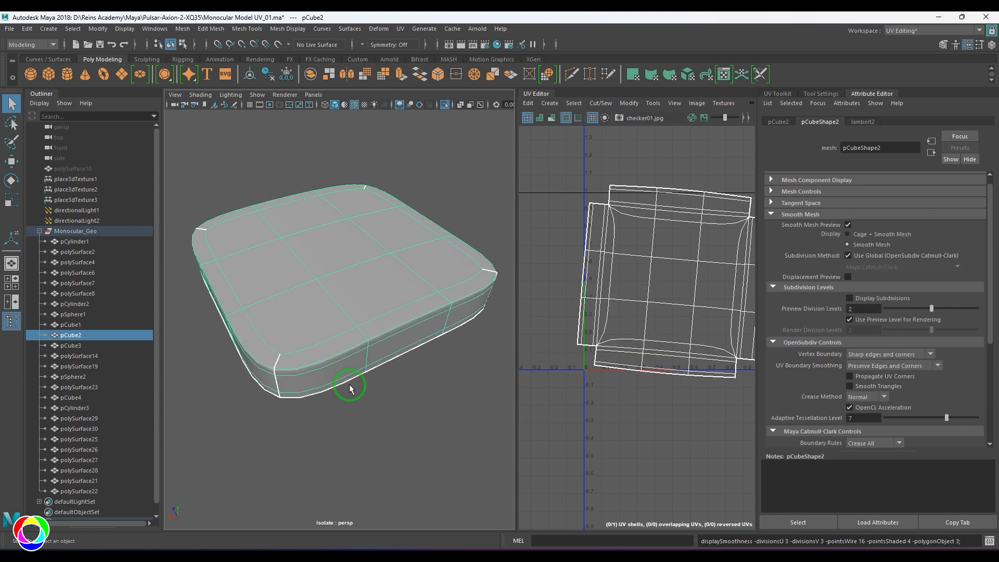
{"action": "left_click", "coordinate": [420, 419]}
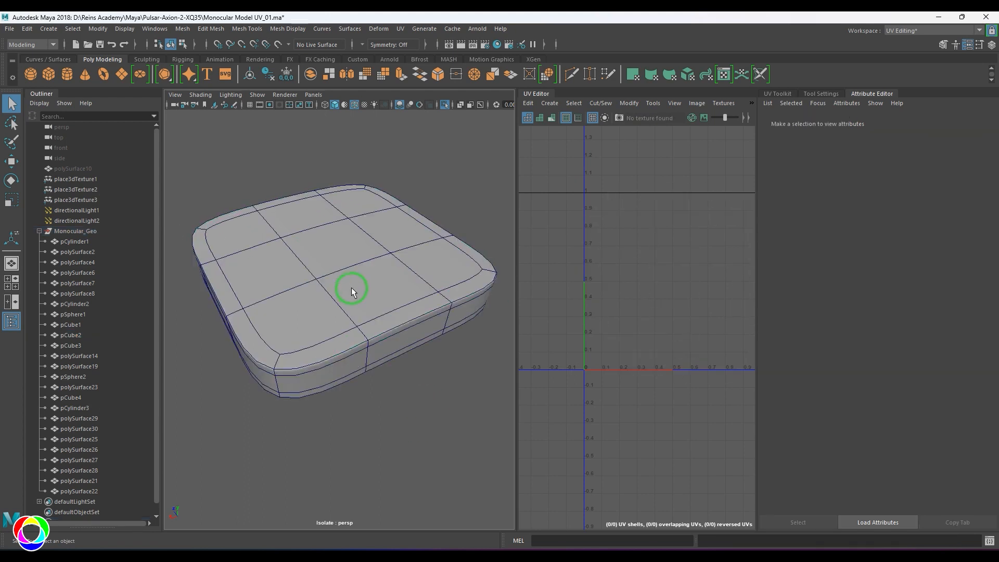
Turn off pCube2's smooth preview and apply Smooth to its mesh with reset options and one division level.
{"action": "left_click", "coordinate": [352, 287]}
{"action": "key", "text": "1"}
{"action": "left_click", "coordinate": [187, 31]}
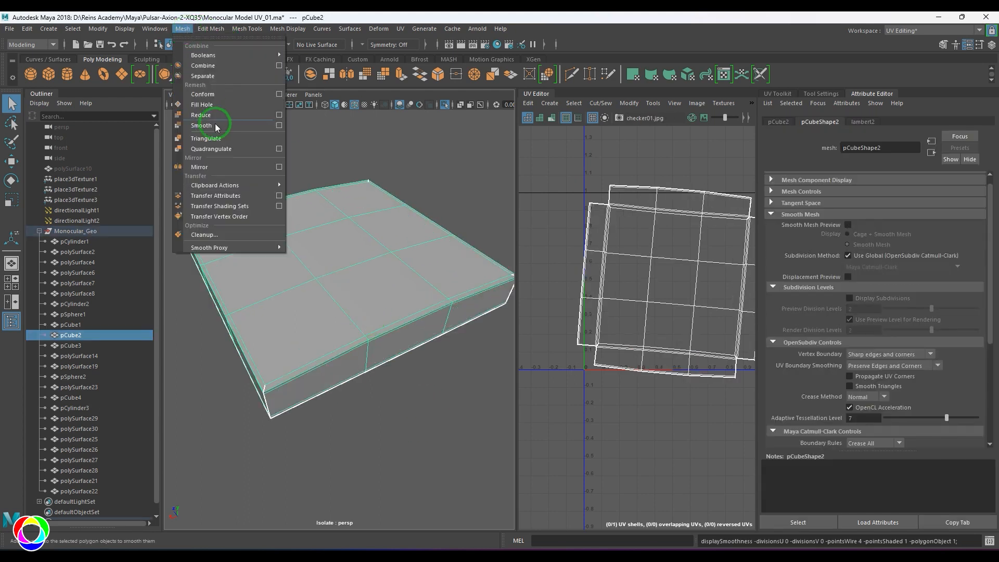
{"action": "left_click", "coordinate": [281, 126]}
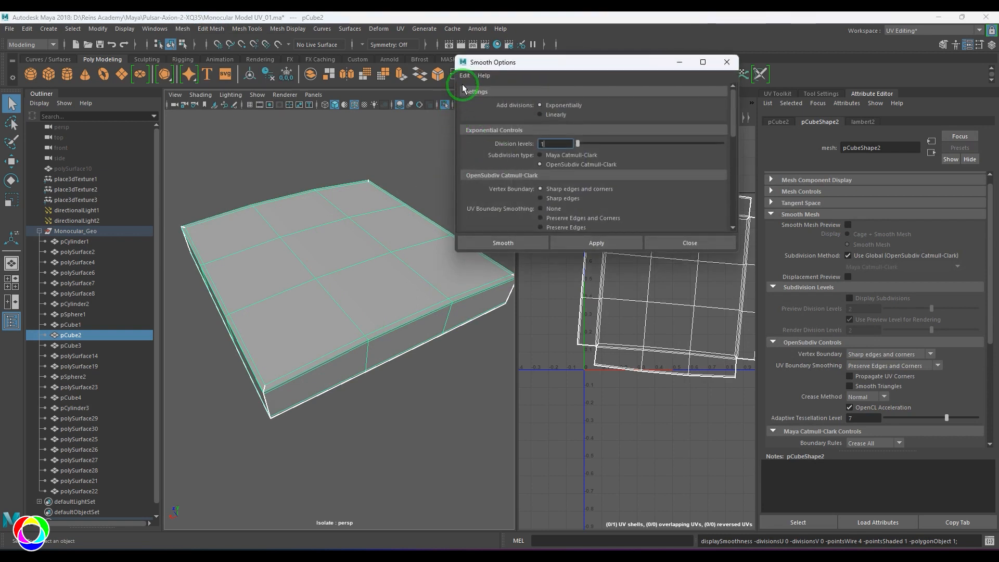
{"action": "left_click", "coordinate": [465, 77]}
{"action": "left_click", "coordinate": [475, 97]}
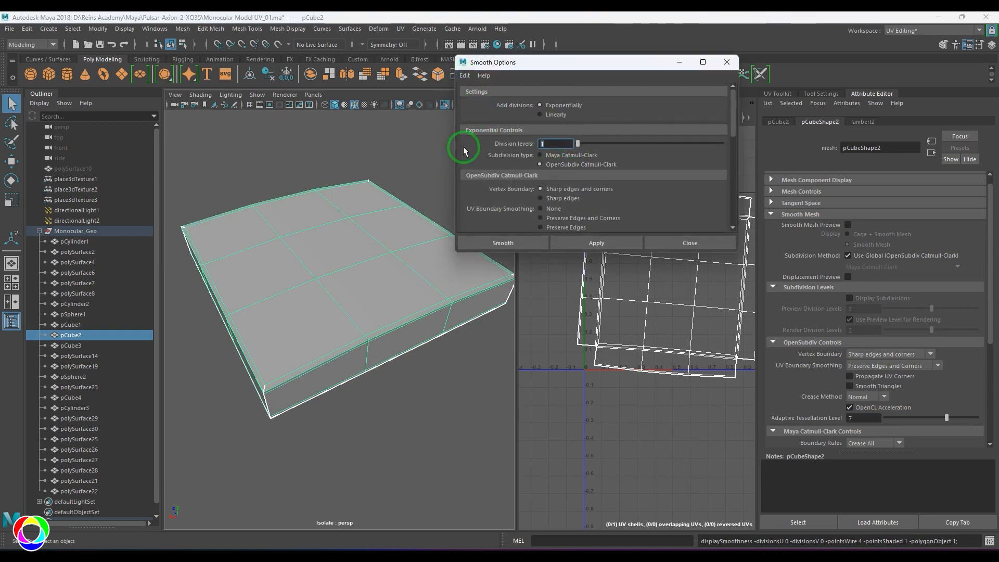
{"action": "left_click", "coordinate": [503, 245]}
{"action": "left_click", "coordinate": [429, 391]}
Unfold all UVs of the smoothed pCube2 and turn its smooth preview back on.
{"action": "left_click", "coordinate": [342, 350]}
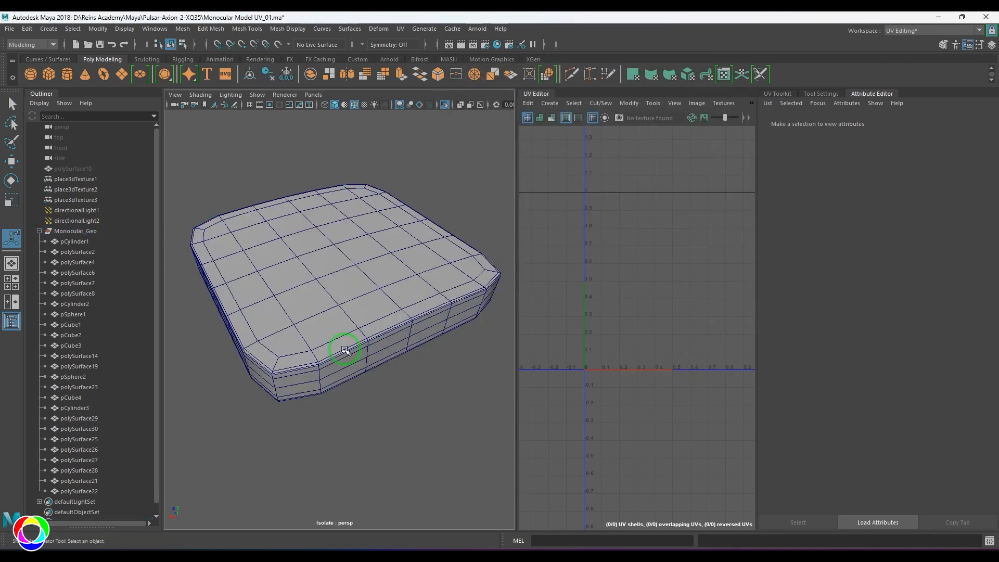
{"action": "scroll", "coordinate": [680, 296], "scroll_direction": "down", "scroll_amount": 4}
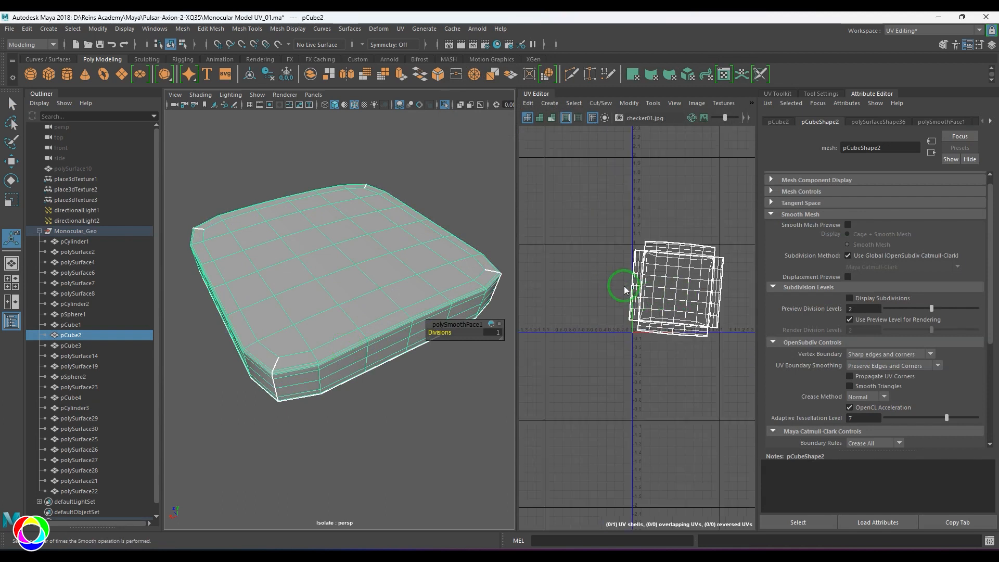
{"action": "key", "text": "F12"}
{"action": "left_click_drag", "start_coordinate": [610, 219], "coordinate": [765, 376]}
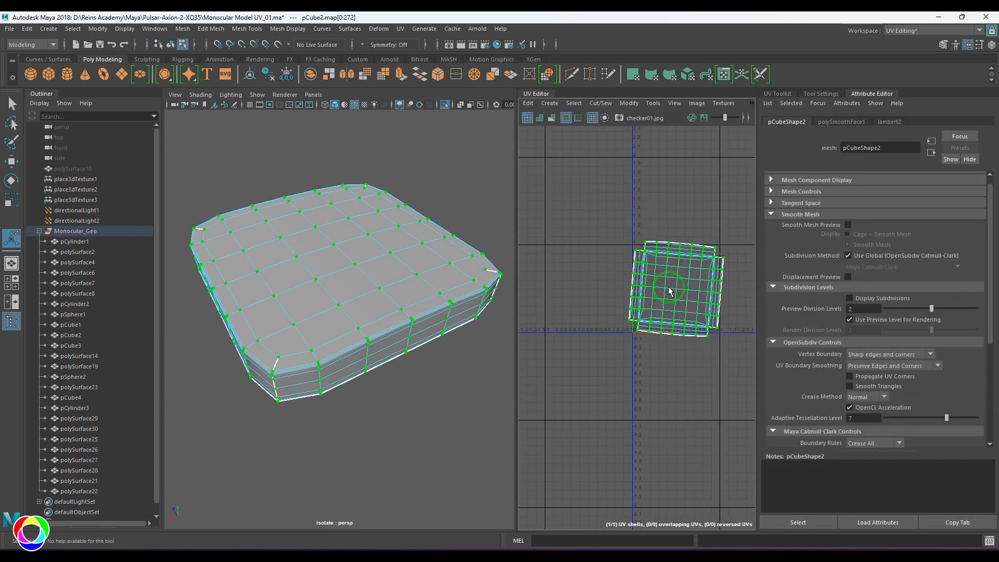
{"action": "right_click_drag", "start_coordinate": [670, 290], "coordinate": [617, 258], "text": "shift"}
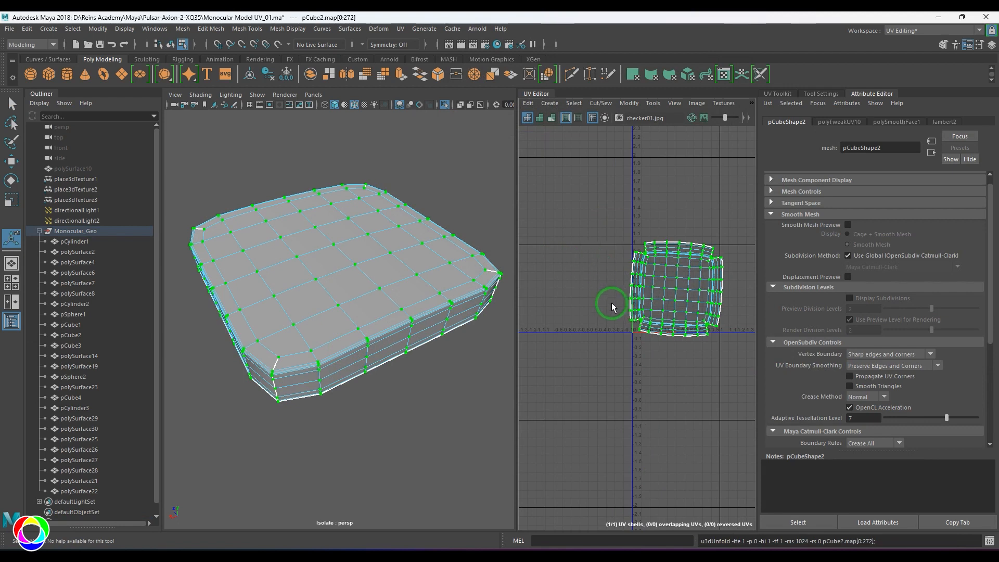
{"action": "left_click", "coordinate": [361, 317]}
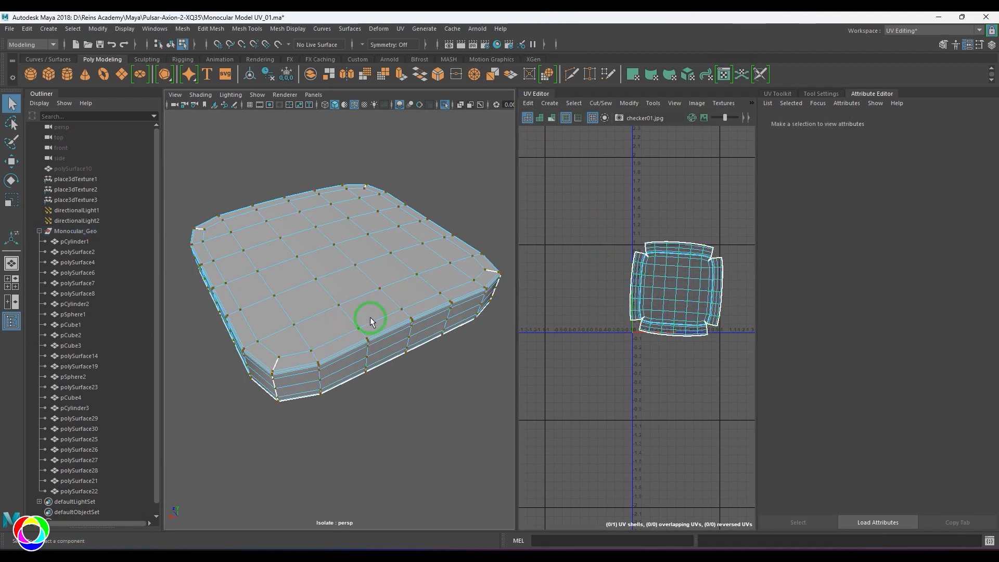
{"action": "key", "text": "3"}
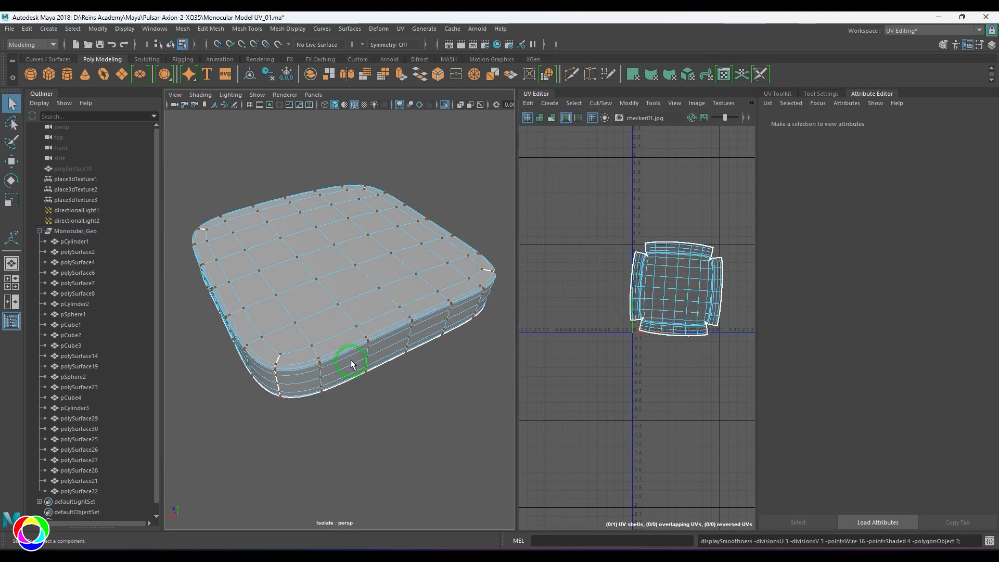
Display pCube2 with its checker texture in object mode and hide the wireframe overlay to examine a corner.
{"action": "key", "text": "6"}
{"action": "right_click_drag", "start_coordinate": [350, 361], "coordinate": [389, 329]}
{"action": "left_click", "coordinate": [383, 401]}
{"action": "left_click_drag", "start_coordinate": [333, 400], "coordinate": [372, 379], "text": "alt"}
{"action": "scroll", "coordinate": [371, 384], "scroll_direction": "up", "scroll_amount": 1}
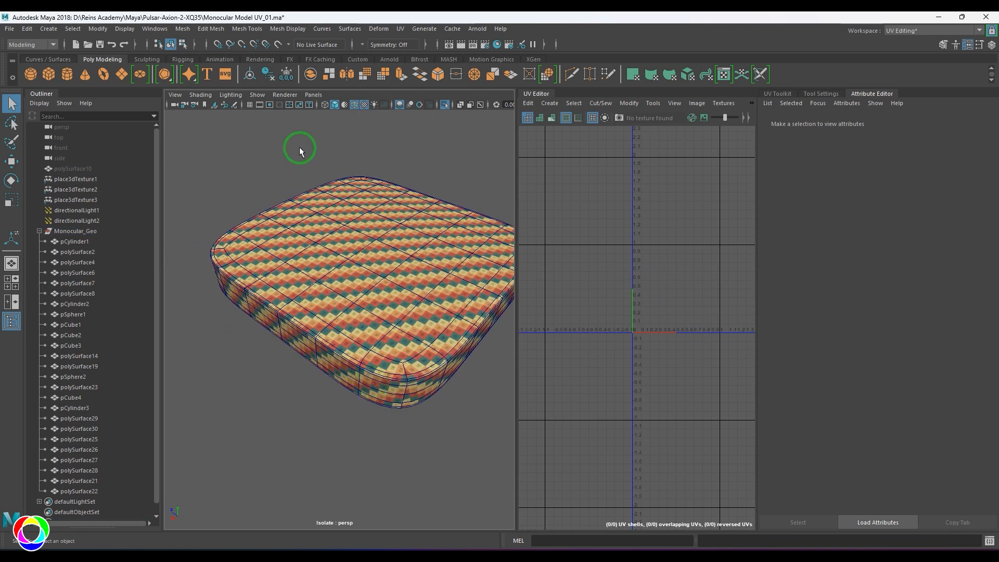
{"action": "left_click", "coordinate": [354, 104]}
{"action": "scroll", "coordinate": [440, 341], "scroll_direction": "up", "scroll_amount": 5}
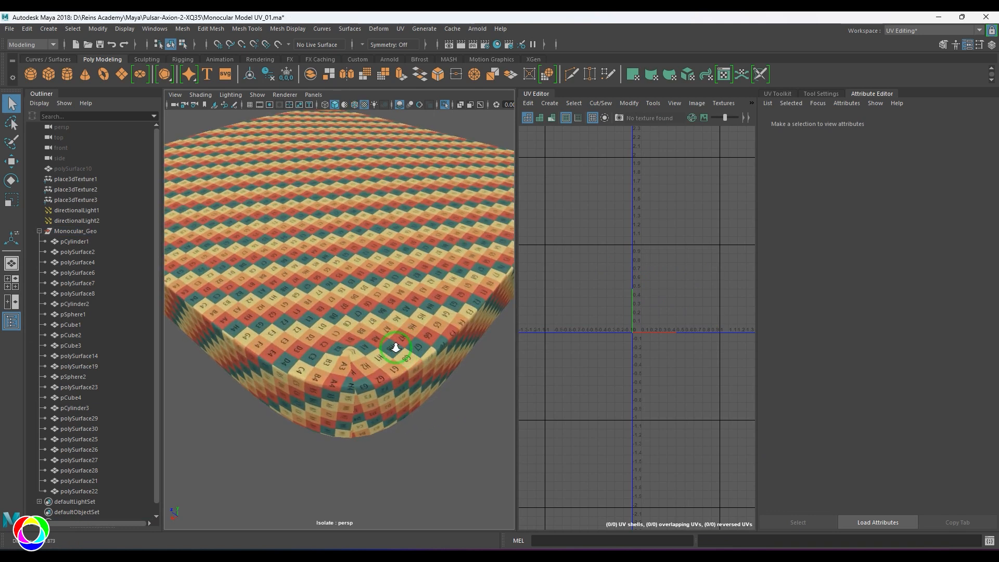
Set pCube2's UV Boundary Smoothing to Maya Catmull-Clark, then leave isolation to show the full model.
{"action": "left_click", "coordinate": [396, 346]}
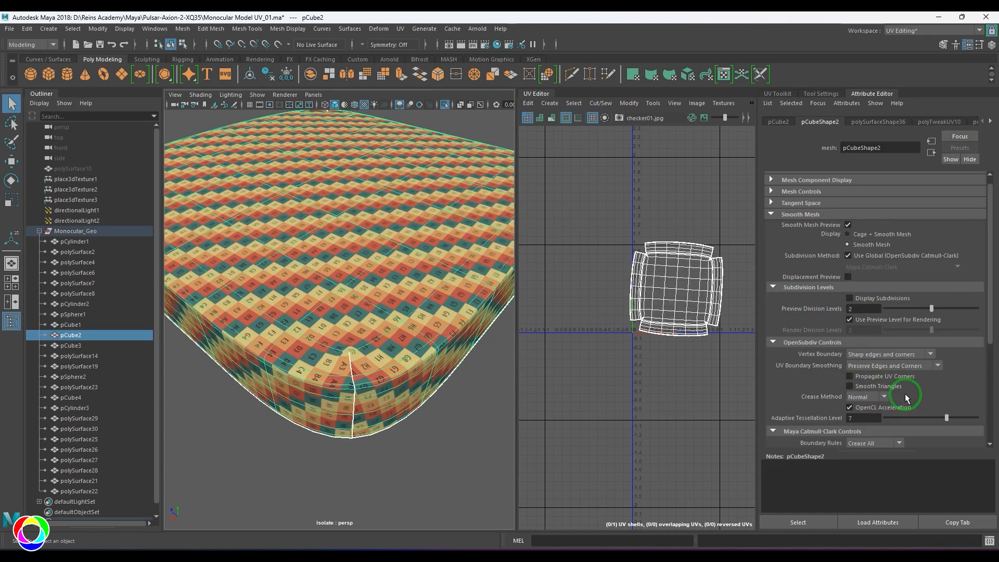
{"action": "left_click", "coordinate": [899, 366]}
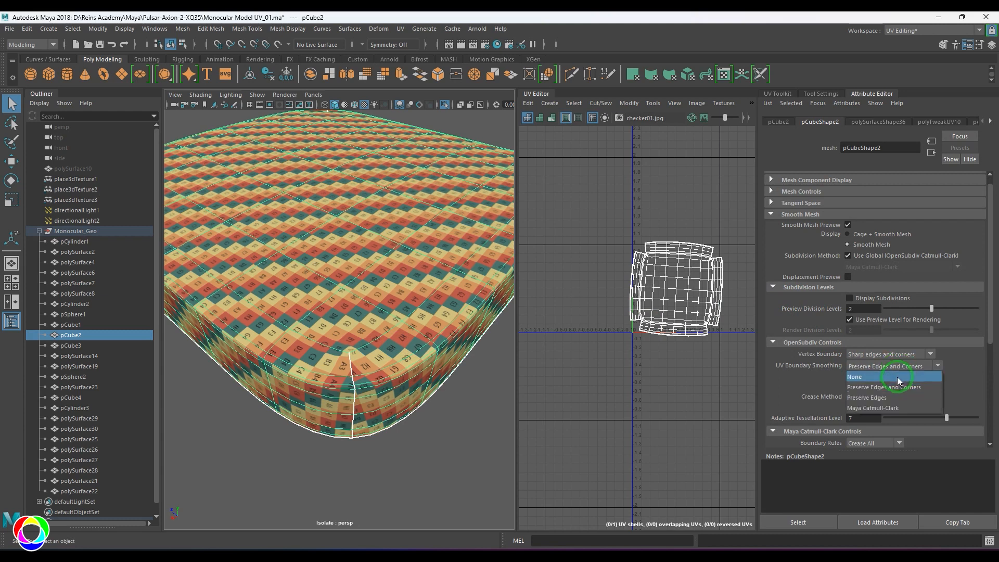
{"action": "left_click", "coordinate": [895, 407]}
{"action": "middle_click_drag", "start_coordinate": [393, 435], "coordinate": [388, 403], "text": "alt"}
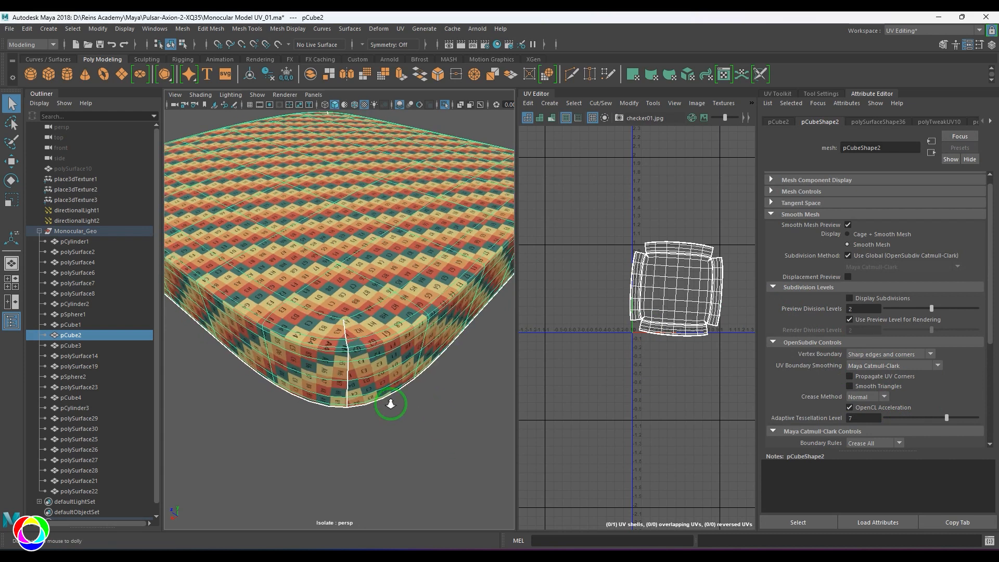
{"action": "scroll", "coordinate": [388, 396], "scroll_direction": "down", "scroll_amount": 5}
{"action": "left_click", "coordinate": [388, 393]}
{"action": "scroll", "coordinate": [388, 392], "scroll_direction": "up", "scroll_amount": 2}
{"action": "left_click", "coordinate": [354, 280]}
{"action": "key", "text": "ctrl+1"}
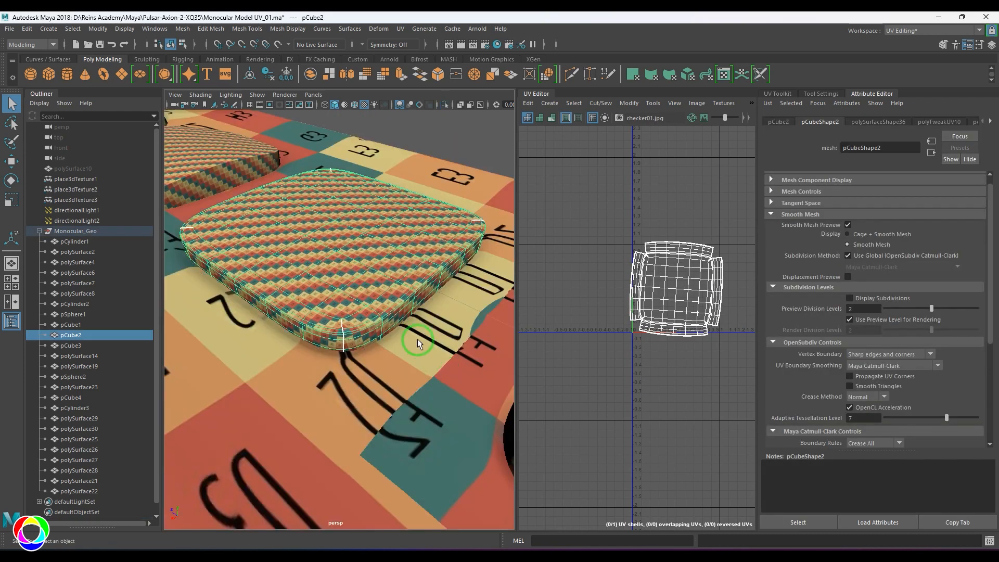
Turn off pCube1's smooth preview and apply Smooth to its mesh with one division level.
{"action": "scroll", "coordinate": [411, 343], "scroll_direction": "down", "scroll_amount": 5}
{"action": "middle_click_drag", "start_coordinate": [397, 367], "coordinate": [353, 344], "text": "alt"}
{"action": "scroll", "coordinate": [352, 344], "scroll_direction": "up", "scroll_amount": 3}
{"action": "scroll", "coordinate": [387, 322], "scroll_direction": "down", "scroll_amount": 3}
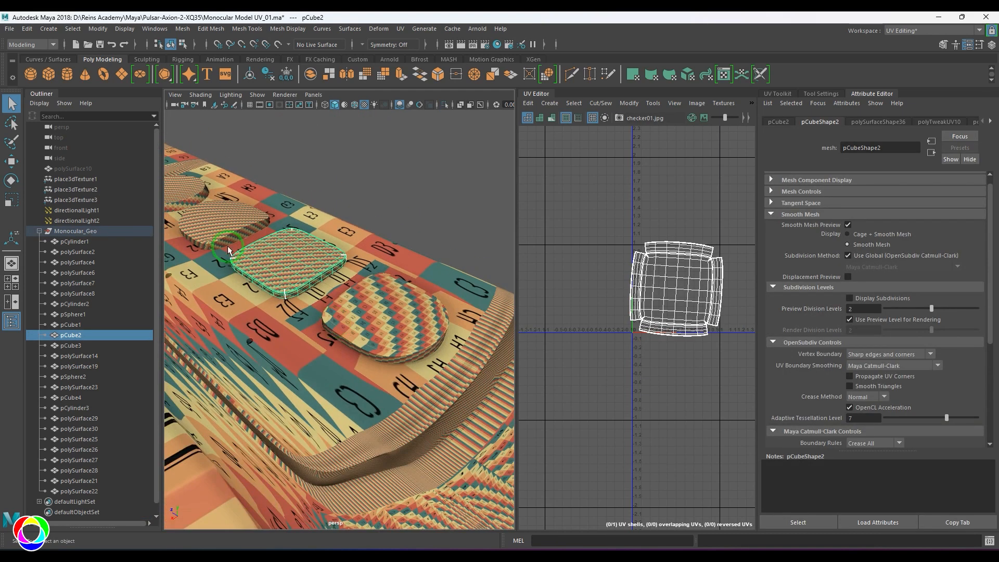
{"action": "left_click", "coordinate": [227, 237]}
{"action": "scroll", "coordinate": [324, 365], "scroll_direction": "up", "scroll_amount": 4}
{"action": "middle_click_drag", "start_coordinate": [273, 305], "coordinate": [397, 398], "text": "alt"}
{"action": "scroll", "coordinate": [319, 346], "scroll_direction": "down", "scroll_amount": 2}
{"action": "scroll", "coordinate": [396, 398], "scroll_direction": "up", "scroll_amount": 4}
{"action": "key", "text": "1"}
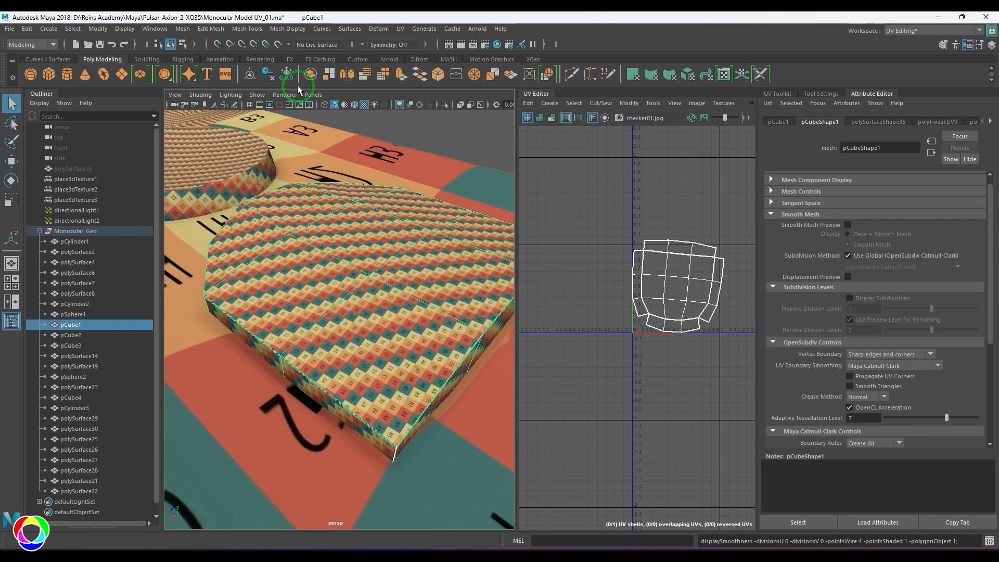
{"action": "left_click", "coordinate": [182, 29]}
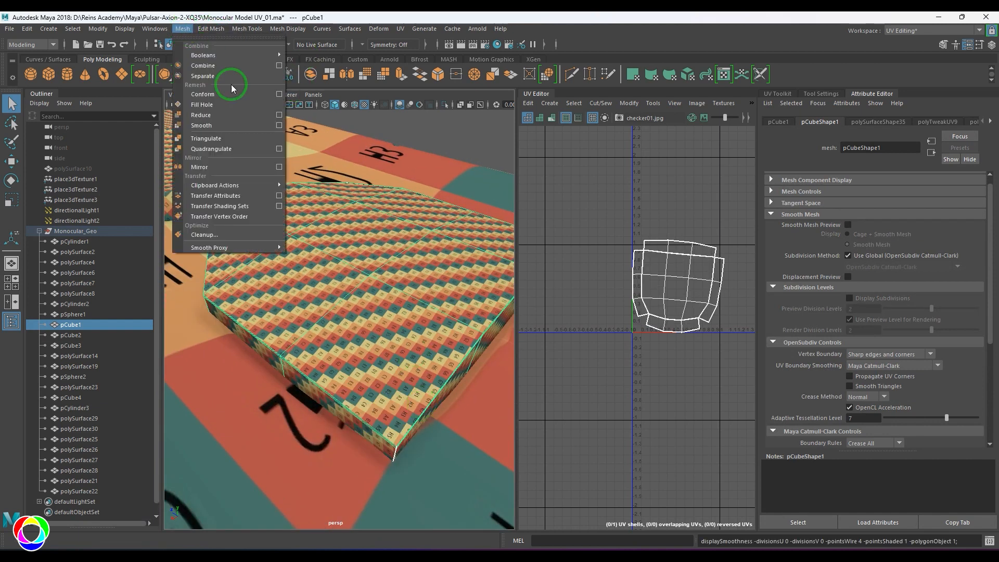
{"action": "left_click", "coordinate": [279, 126]}
{"action": "left_click", "coordinate": [502, 243]}
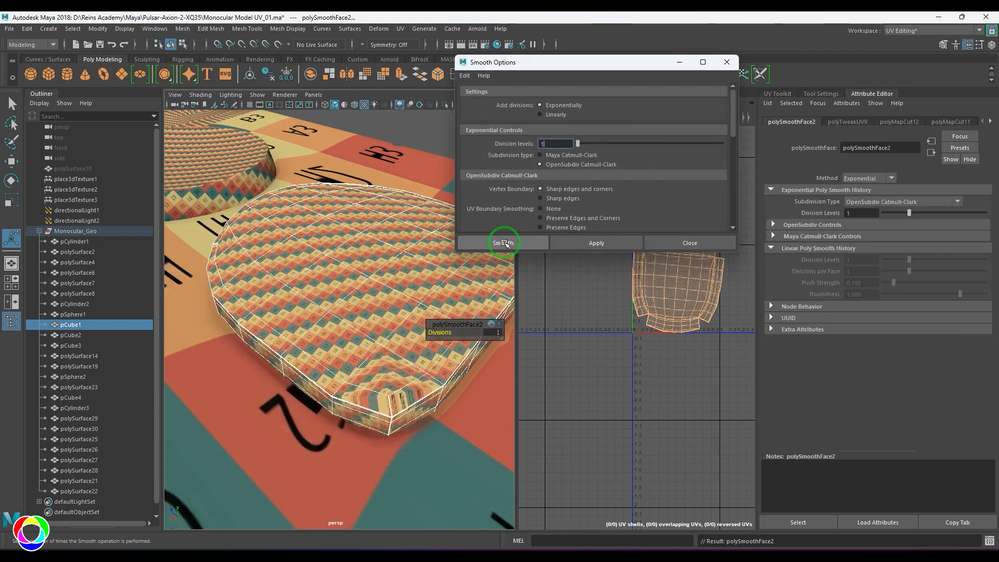
Unfold all UVs of the smoothed pCube1 and turn its smooth preview back on.
{"action": "right_click_drag", "start_coordinate": [612, 283], "coordinate": [645, 283]}
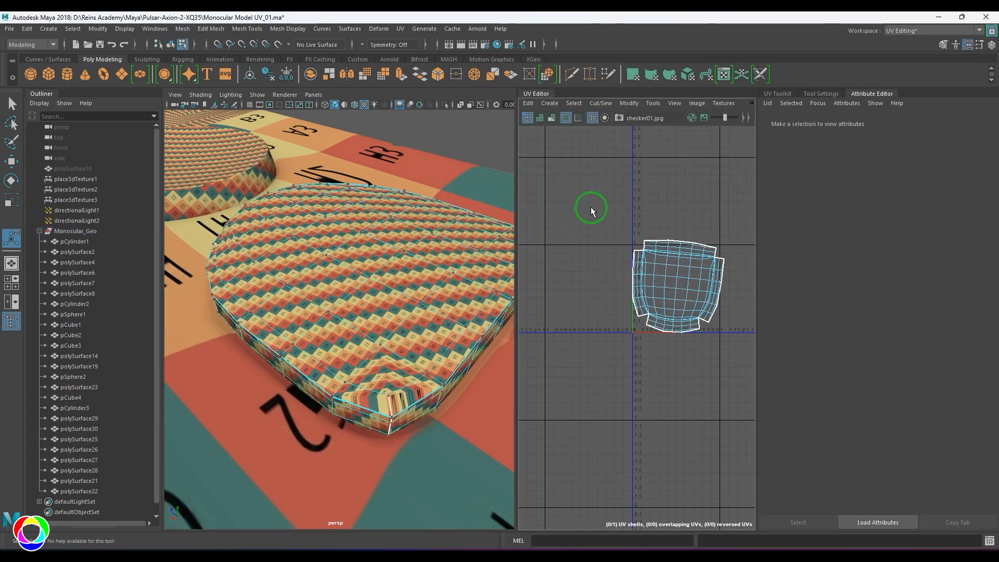
{"action": "left_click_drag", "start_coordinate": [591, 211], "coordinate": [756, 378]}
{"action": "right_click_drag", "start_coordinate": [701, 252], "coordinate": [574, 251], "text": "shift"}
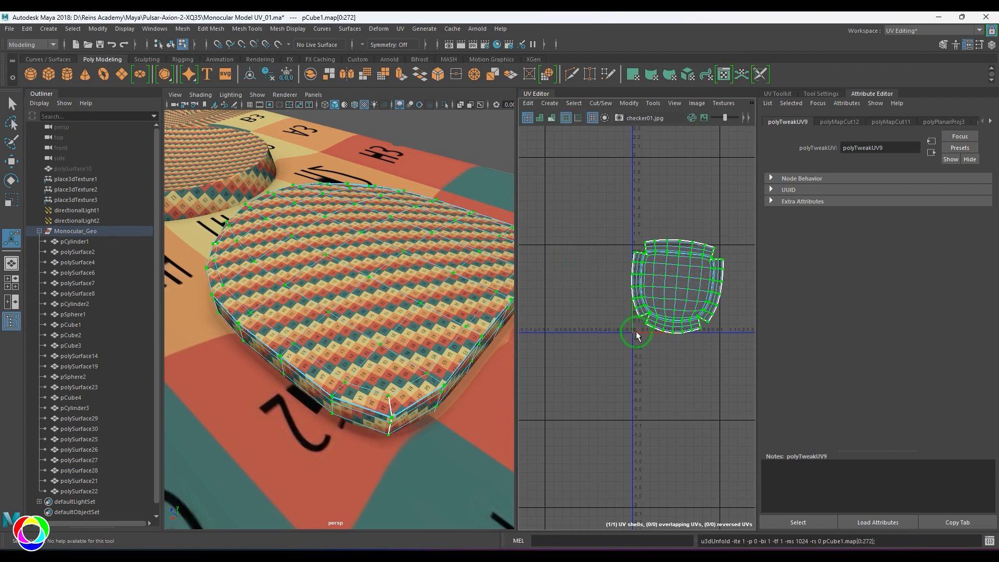
{"action": "right_click_drag", "start_coordinate": [379, 358], "coordinate": [448, 298]}
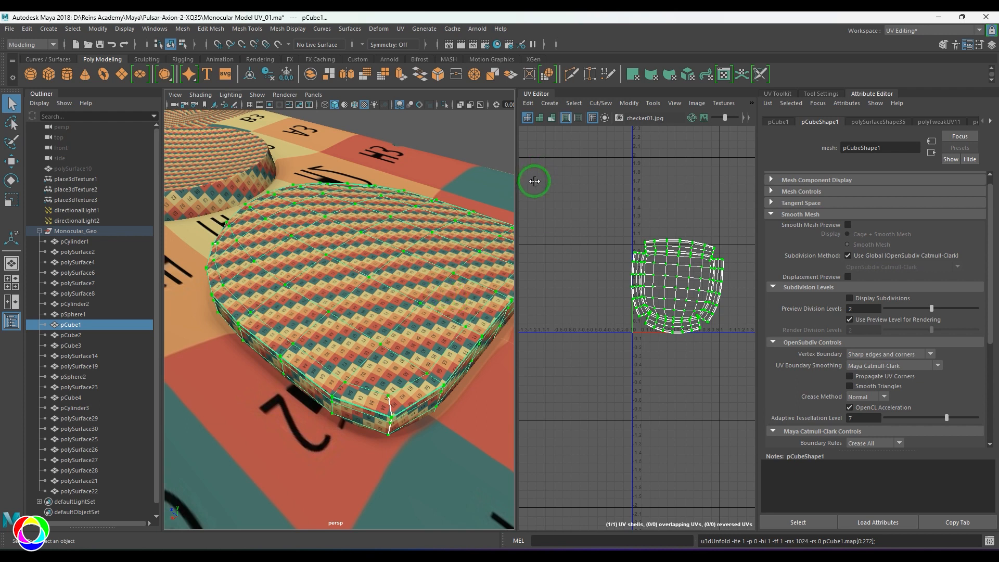
{"action": "key", "text": "3"}
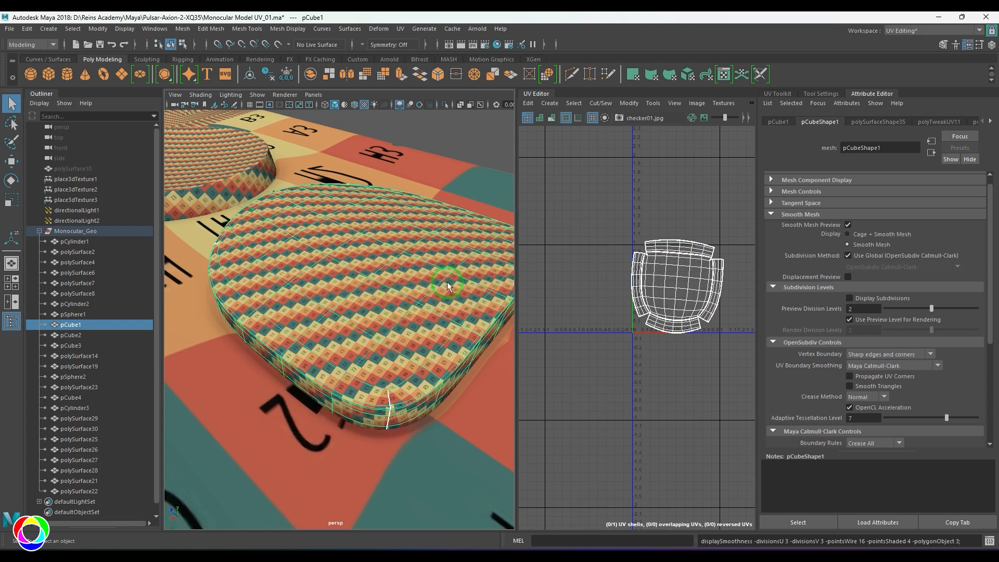
Select pCube3, the button beyond pCube2, and apply Smooth to its mesh.
{"action": "left_click", "coordinate": [446, 420]}
{"action": "scroll", "coordinate": [438, 374], "scroll_direction": "down", "scroll_amount": 5}
{"action": "left_click_drag", "start_coordinate": [438, 374], "coordinate": [307, 333], "text": "alt"}
{"action": "left_click", "coordinate": [420, 356]}
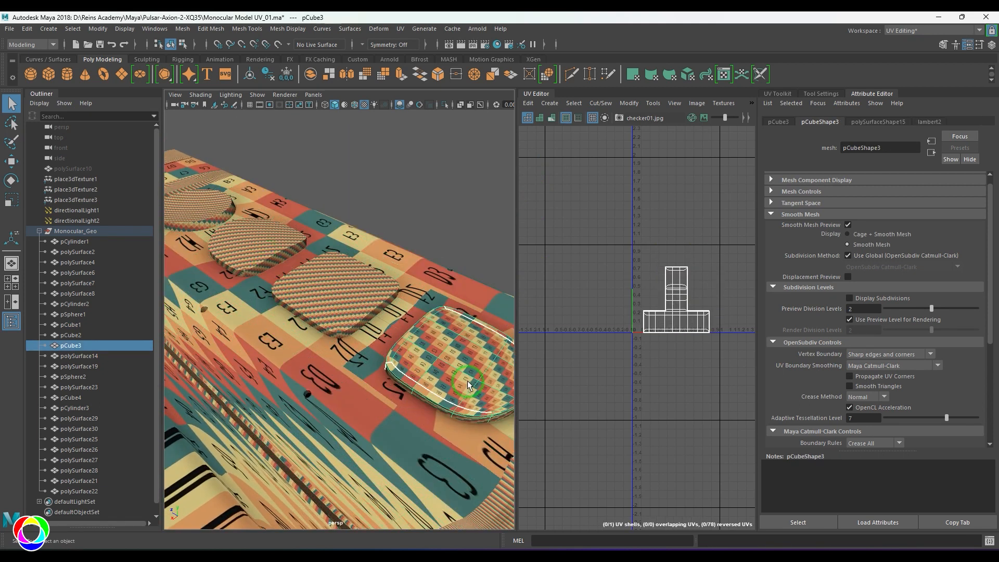
{"action": "left_click", "coordinate": [182, 29]}
{"action": "left_click", "coordinate": [229, 127]}
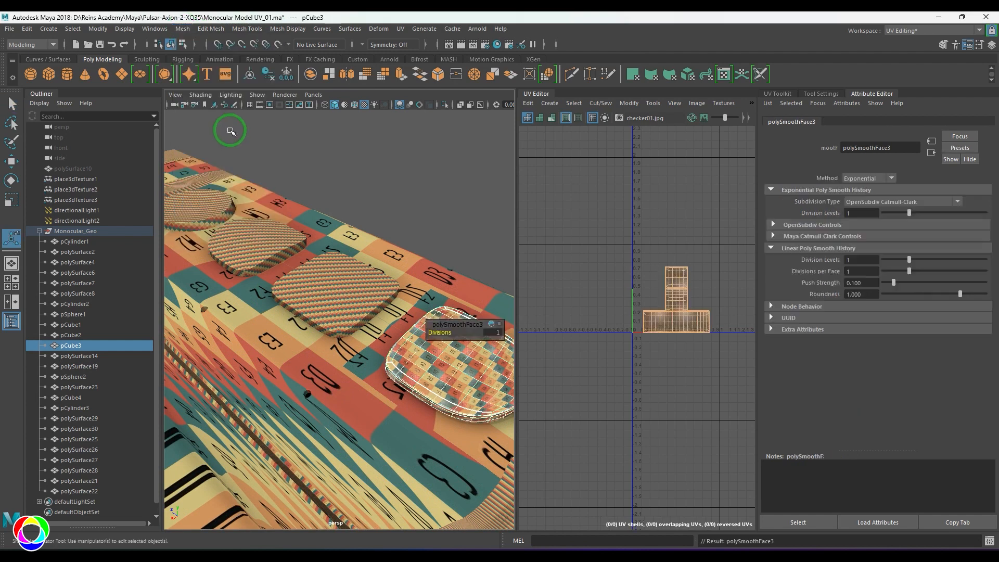
Undo the Smooth operation on pCube3.
{"action": "left_click", "coordinate": [461, 394]}
{"action": "right_click_drag", "start_coordinate": [627, 322], "coordinate": [712, 316]}
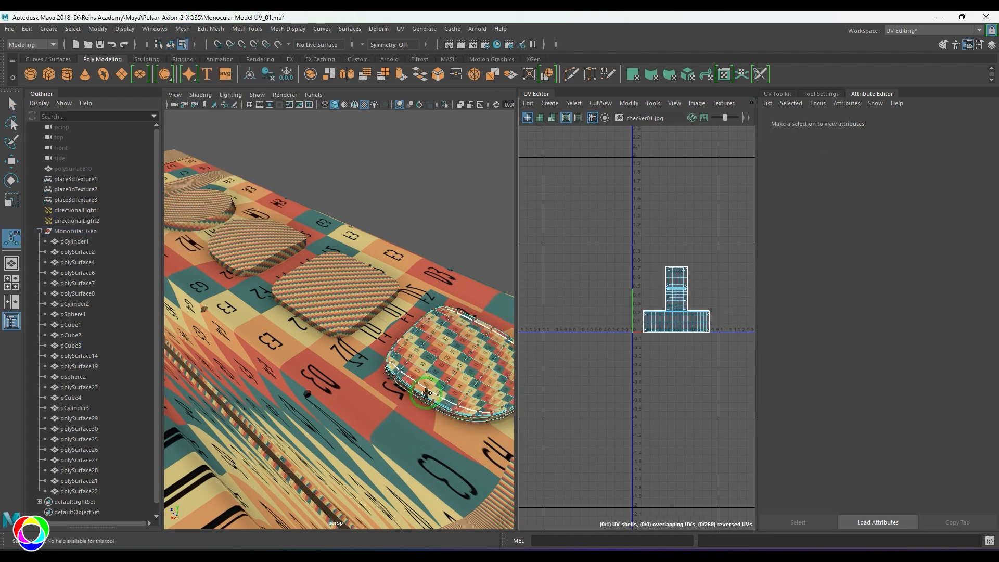
{"action": "middle_click_drag", "start_coordinate": [423, 380], "coordinate": [381, 347], "text": "alt"}
{"action": "scroll", "coordinate": [381, 347], "scroll_direction": "up", "scroll_amount": 2}
{"action": "right_click_drag", "start_coordinate": [379, 348], "coordinate": [411, 342]}
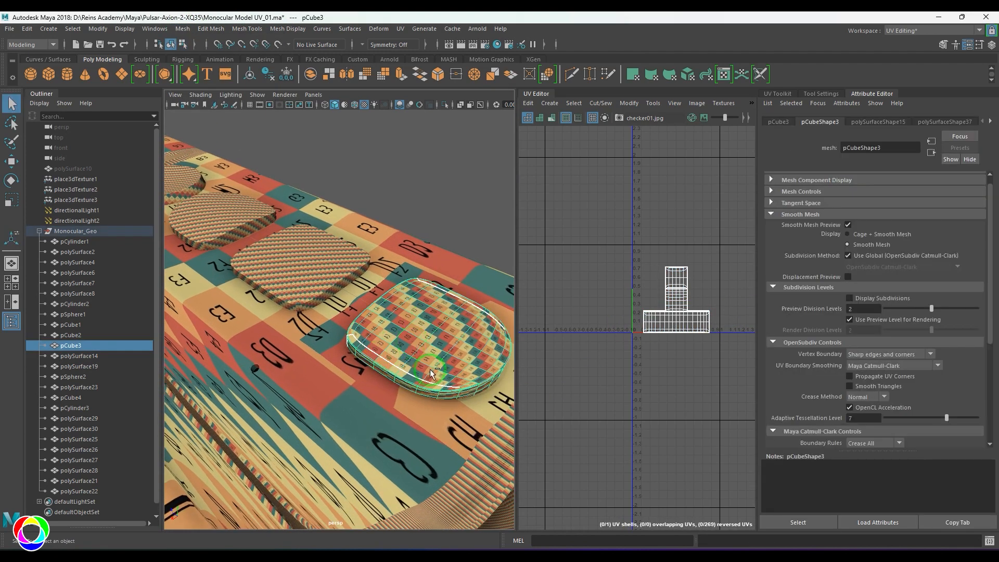
{"action": "key", "text": "ctrl+z"}
{"action": "key", "text": "ctrl+z"}
{"action": "key", "text": "ctrl+z"}
{"action": "key", "text": "ctrl+z"}
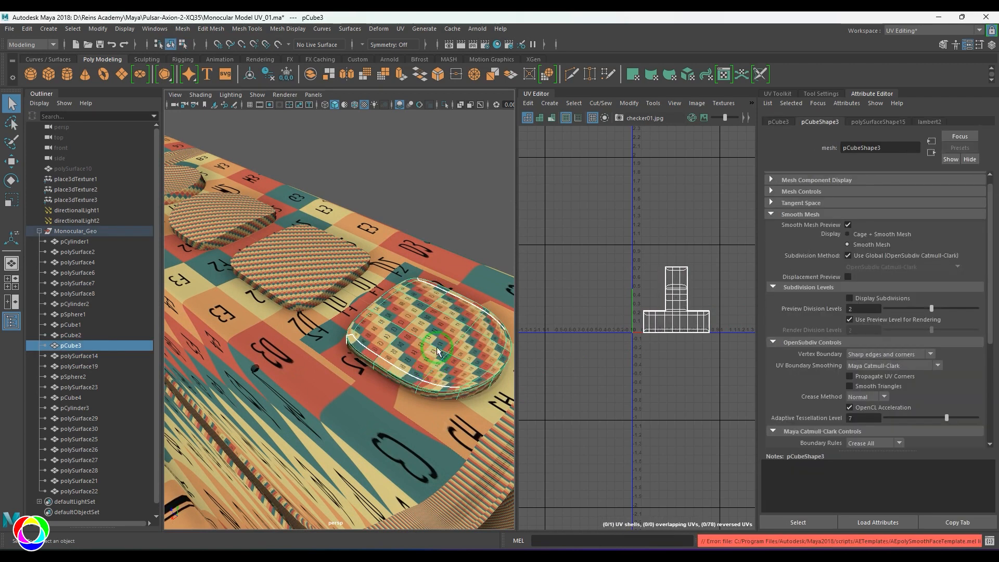
Apply Smooth to pCube3 again with one division level.
{"action": "left_click", "coordinate": [182, 29]}
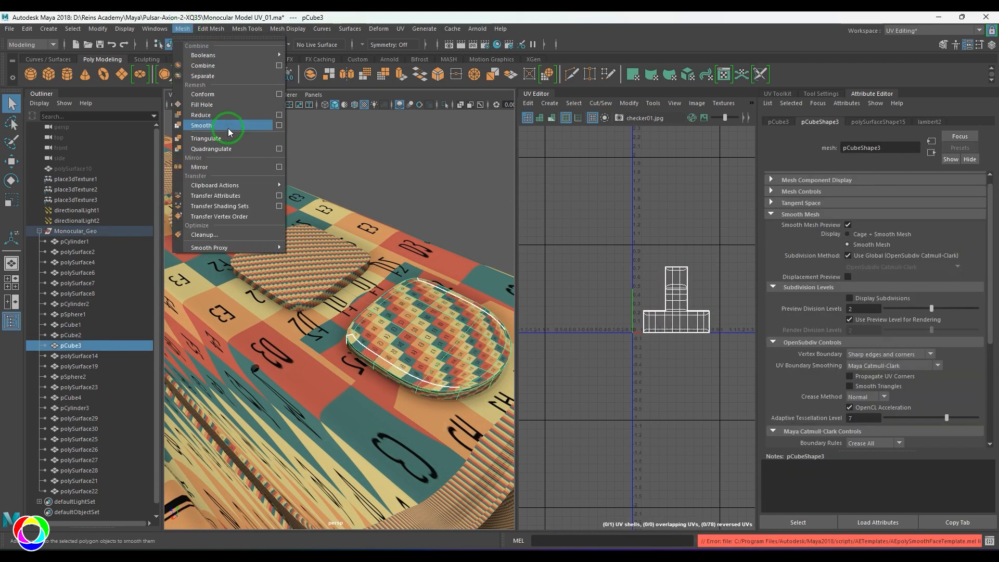
{"action": "left_click", "coordinate": [203, 130]}
{"action": "left_click", "coordinate": [454, 191]}
{"action": "key", "text": "ctrl+z"}
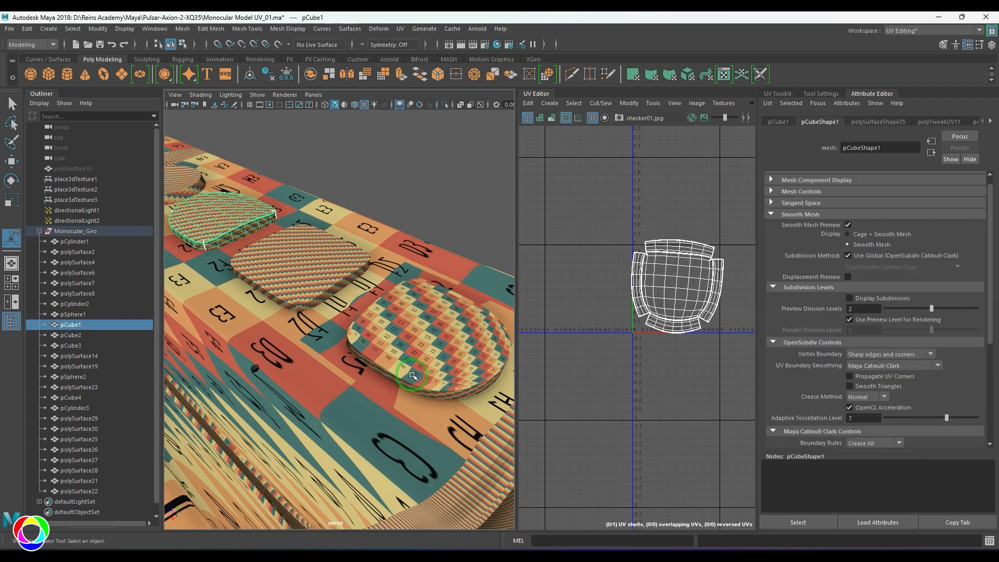
Transfer the UV attributes from pCube1 to pCube3 and check pCube3's UV layout.
{"action": "left_click", "coordinate": [183, 29]}
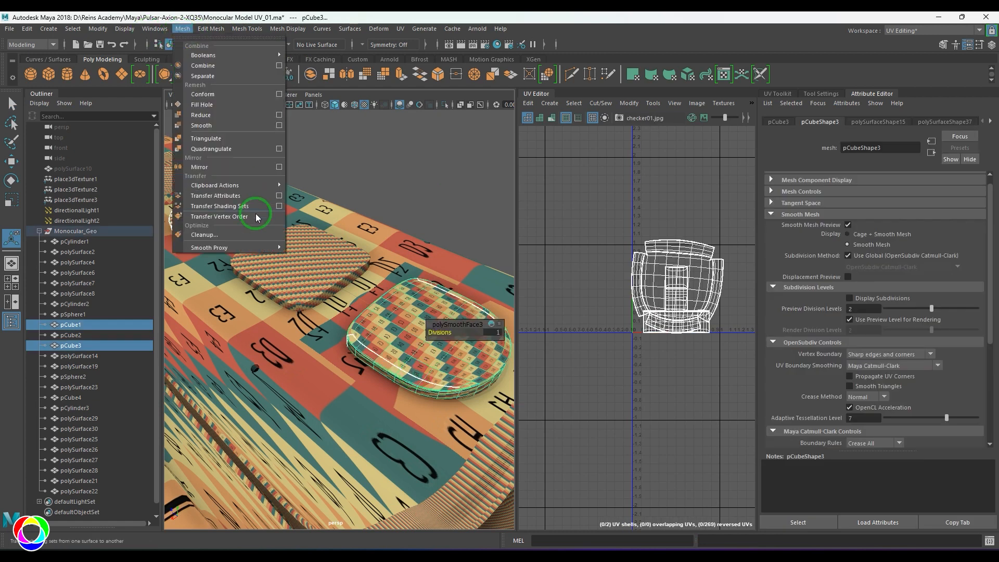
{"action": "left_click", "coordinate": [279, 196]}
{"action": "left_click", "coordinate": [480, 241]}
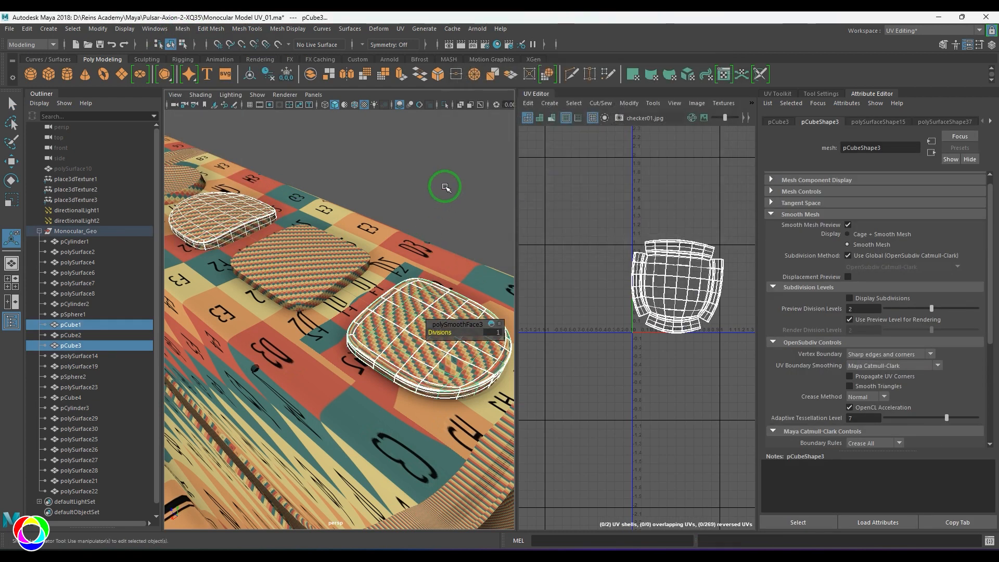
{"action": "left_click", "coordinate": [446, 187]}
{"action": "left_click", "coordinate": [406, 324]}
{"action": "scroll", "coordinate": [644, 295], "scroll_direction": "up", "scroll_amount": 5}
{"action": "middle_click_drag", "start_coordinate": [645, 295], "coordinate": [565, 297], "text": "alt"}
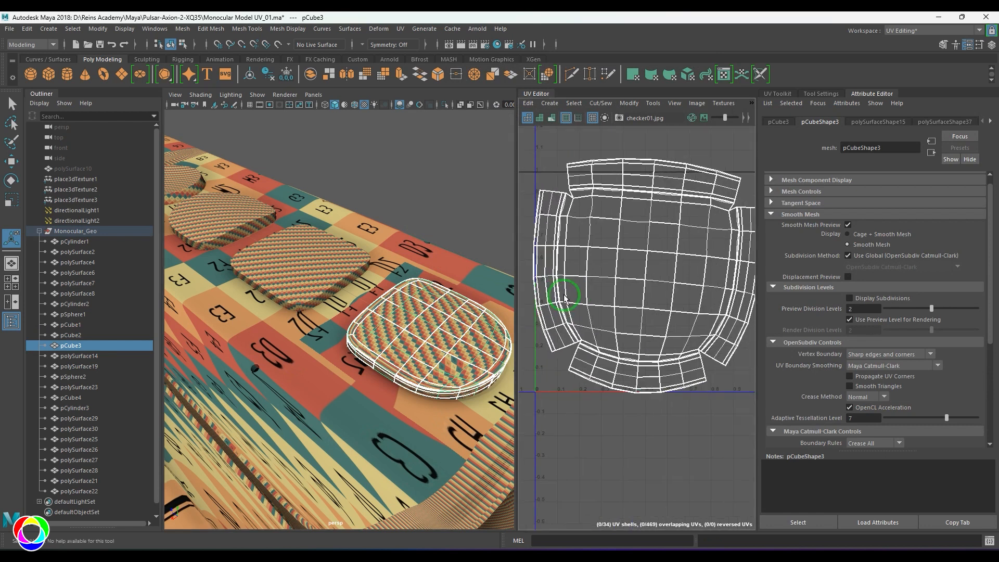
Run Transfer Attributes from pCube1 to pCube3 once more.
{"action": "left_click", "coordinate": [200, 207]}
{"action": "left_click", "coordinate": [456, 331], "text": "shift"}
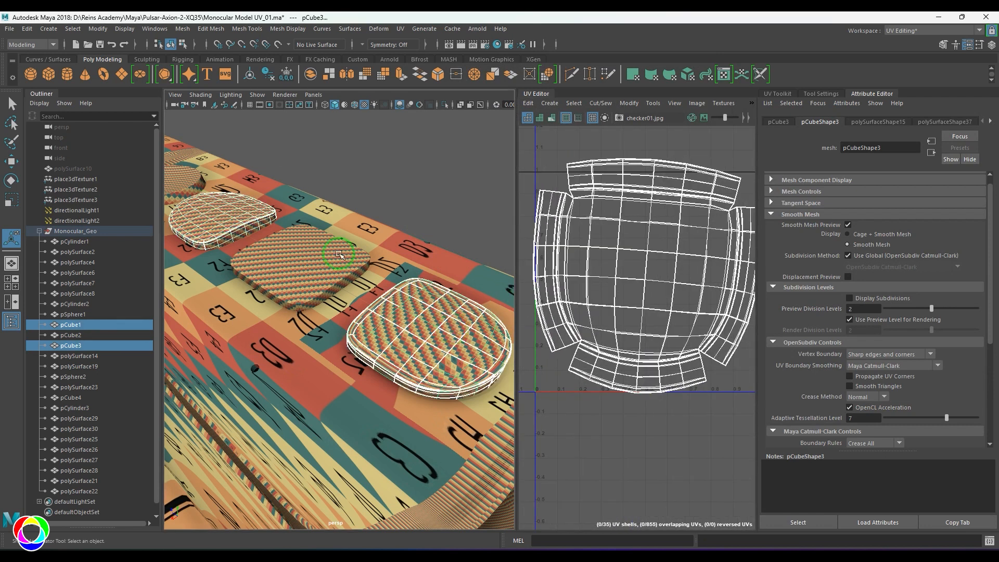
{"action": "left_click", "coordinate": [183, 29]}
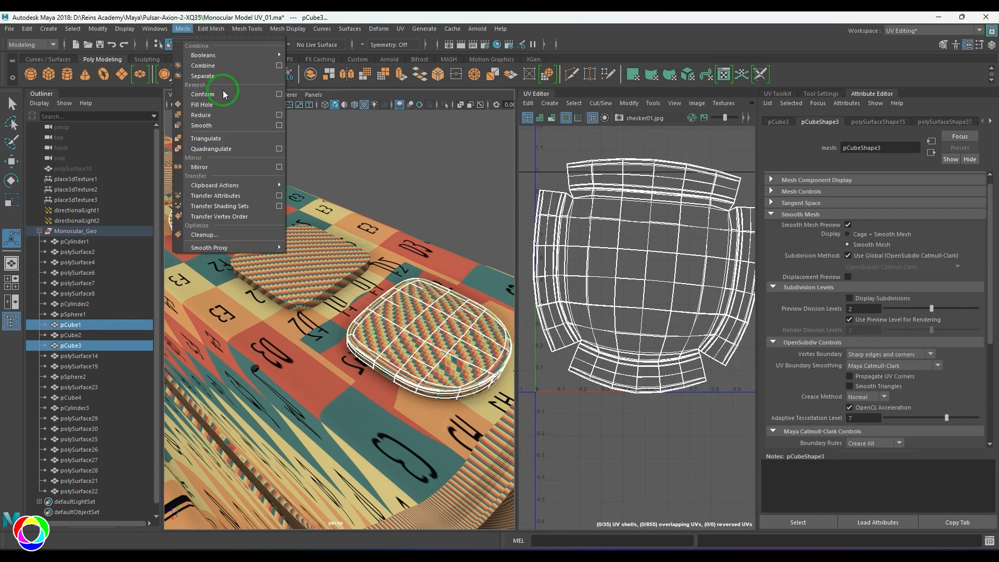
{"action": "left_click", "coordinate": [270, 197]}
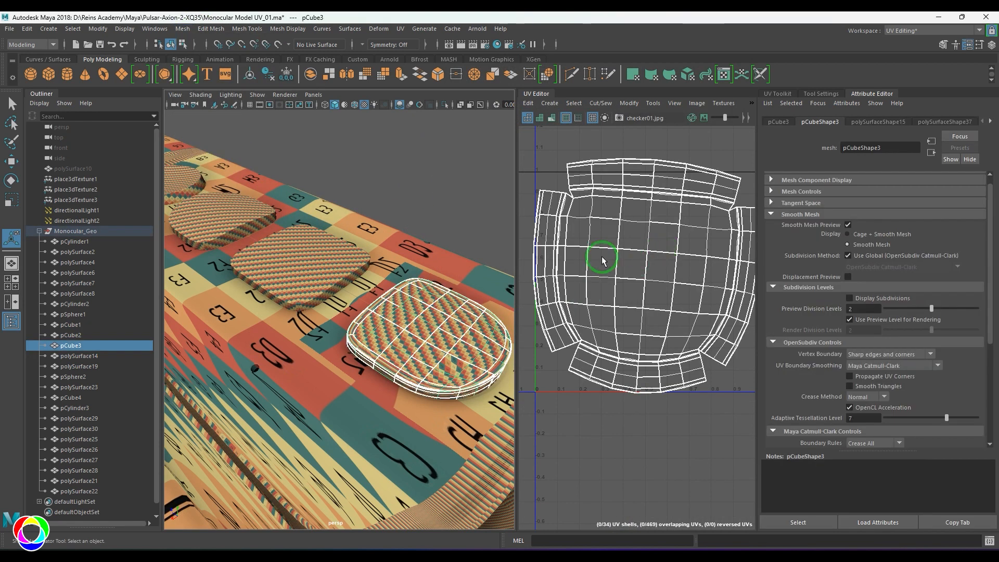
Try to apply a planar UV projection to pCube3 alone.
{"action": "left_click_drag", "start_coordinate": [567, 199], "coordinate": [689, 334]}
{"action": "right_click_drag", "start_coordinate": [418, 336], "coordinate": [433, 317]}
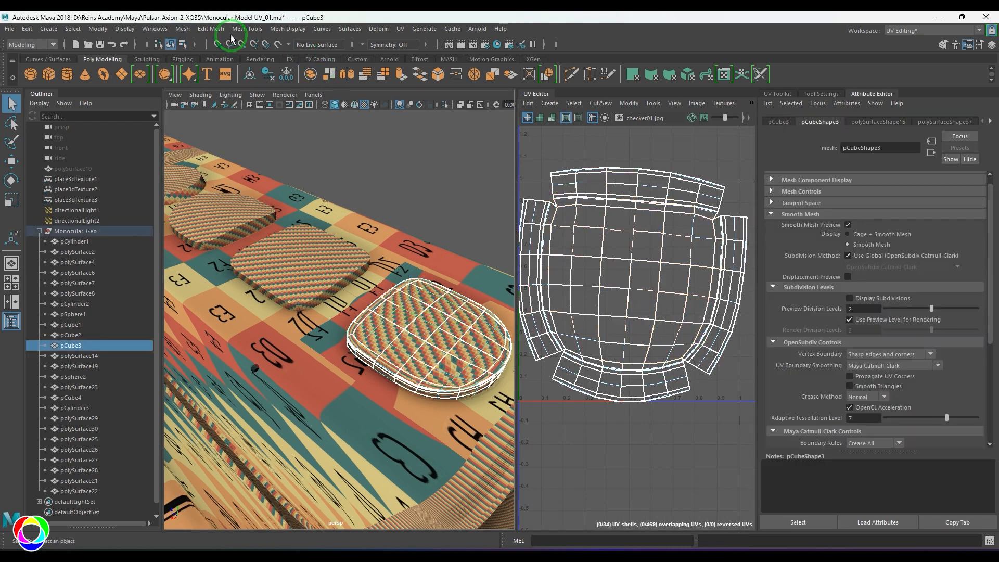
{"action": "left_click", "coordinate": [400, 29]}
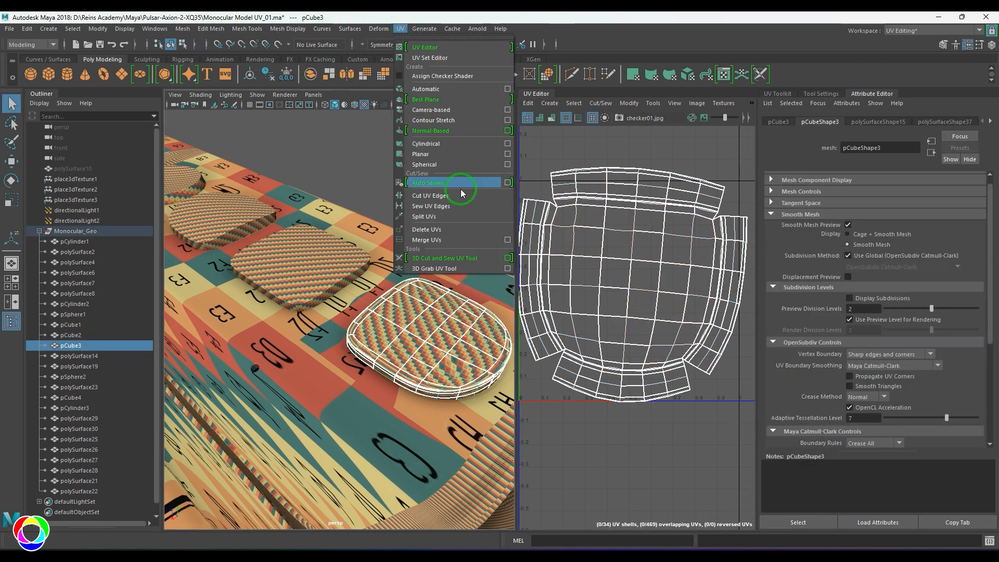
{"action": "left_click", "coordinate": [470, 151]}
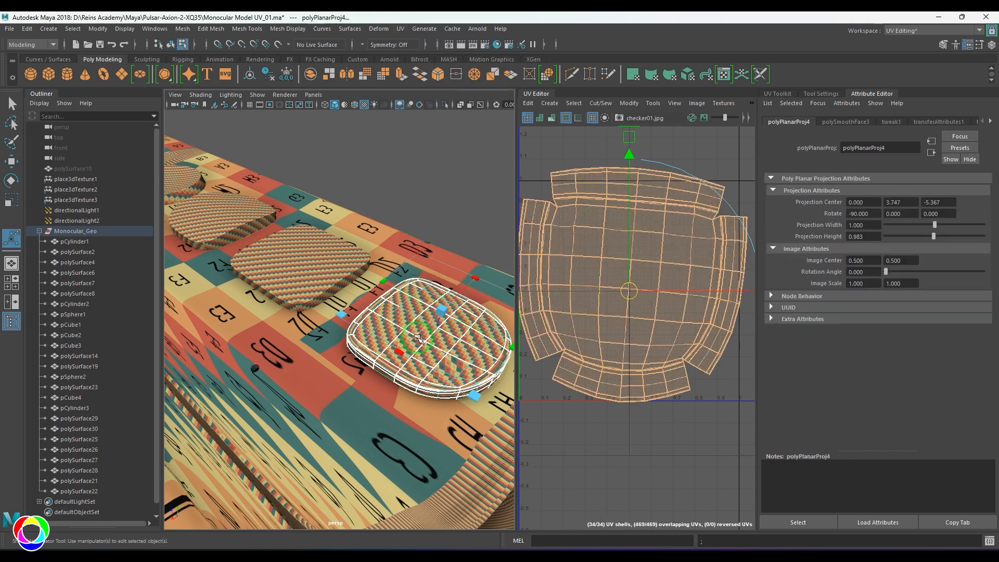
Return pCube3 to object mode and delete its construction history.
{"action": "right_click_drag", "start_coordinate": [418, 338], "coordinate": [442, 306]}
{"action": "left_click", "coordinate": [482, 236]}
{"action": "left_click", "coordinate": [405, 341]}
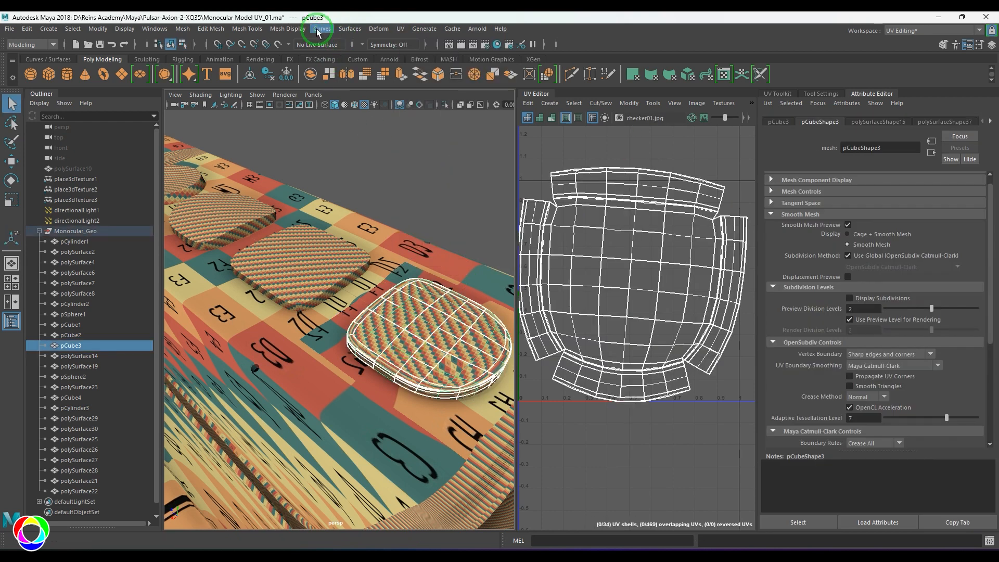
{"action": "left_click", "coordinate": [477, 349]}
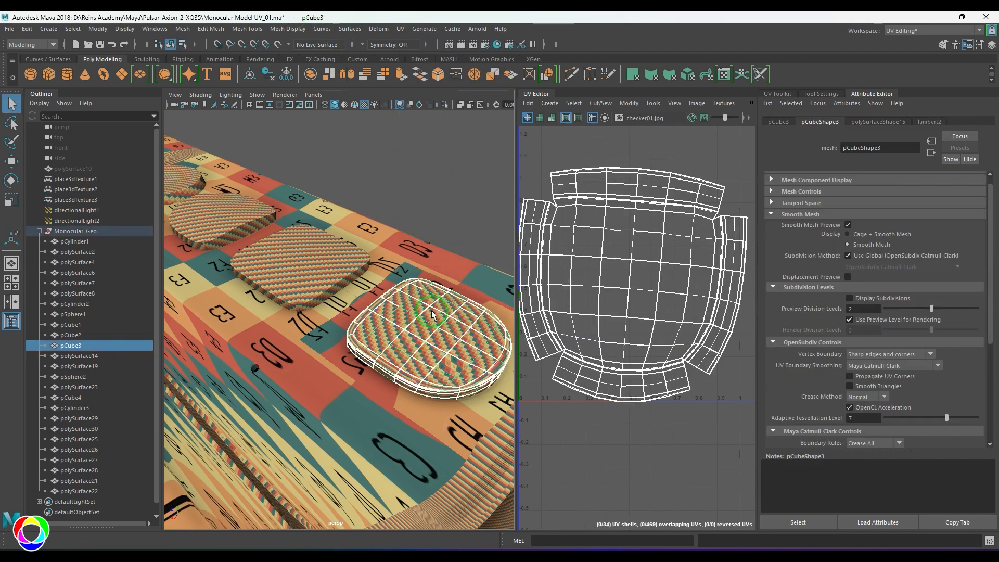
Apply one planar UV projection to pCube1 and pCube3 together.
{"action": "left_click", "coordinate": [245, 214]}
{"action": "left_click", "coordinate": [422, 327], "text": "shift"}
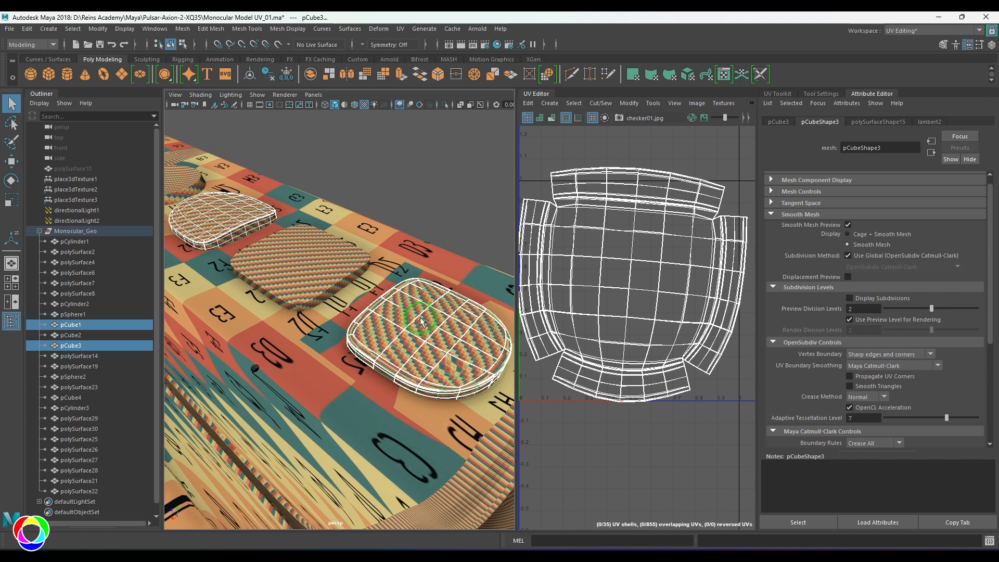
{"action": "left_click", "coordinate": [401, 29]}
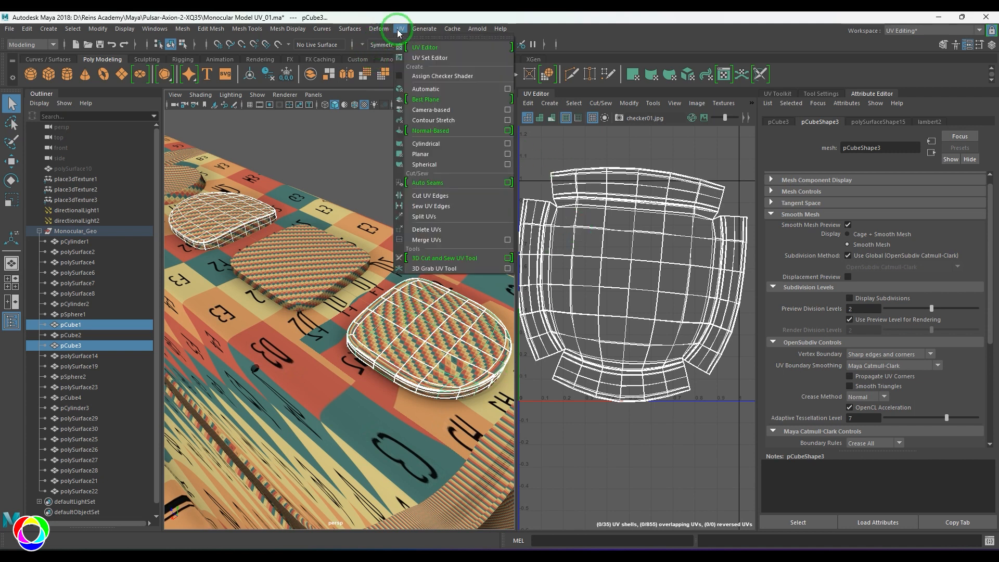
{"action": "left_click", "coordinate": [422, 154]}
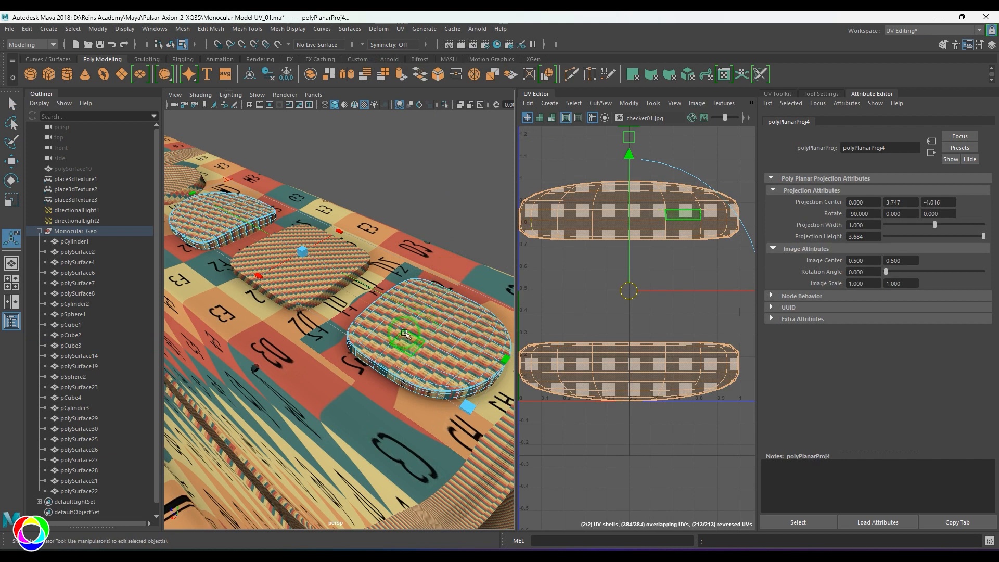
Turn off smooth mesh preview on pCube3 alone and switch the button to edge selection.
{"action": "right_click_drag", "start_coordinate": [405, 333], "coordinate": [461, 201]}
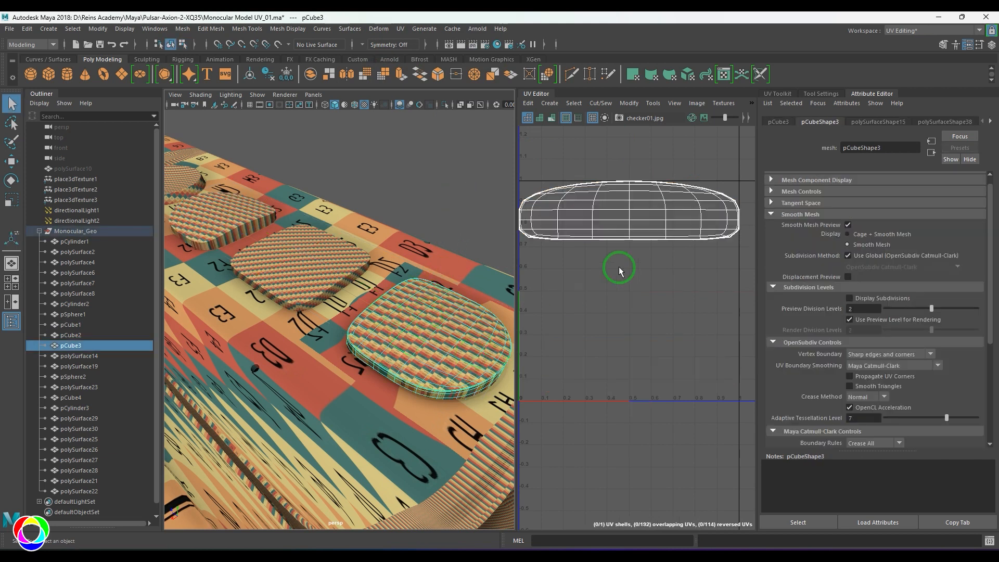
{"action": "scroll", "coordinate": [625, 276], "scroll_direction": "down", "scroll_amount": 5}
{"action": "key", "text": "1"}
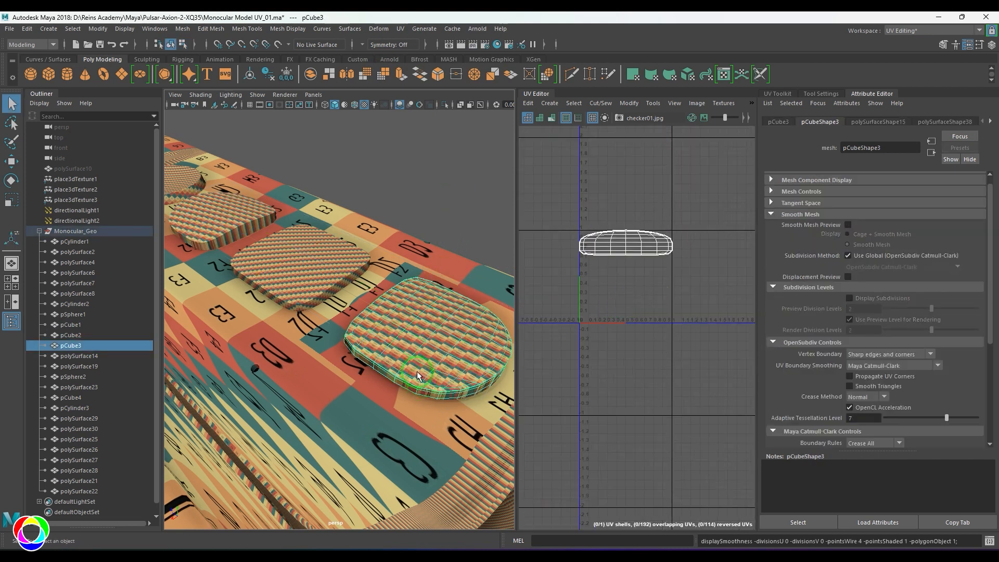
{"action": "left_click_drag", "start_coordinate": [417, 372], "coordinate": [382, 399], "text": "alt"}
{"action": "scroll", "coordinate": [364, 352], "scroll_direction": "up", "scroll_amount": 5}
{"action": "right_click_drag", "start_coordinate": [381, 399], "coordinate": [380, 374]}
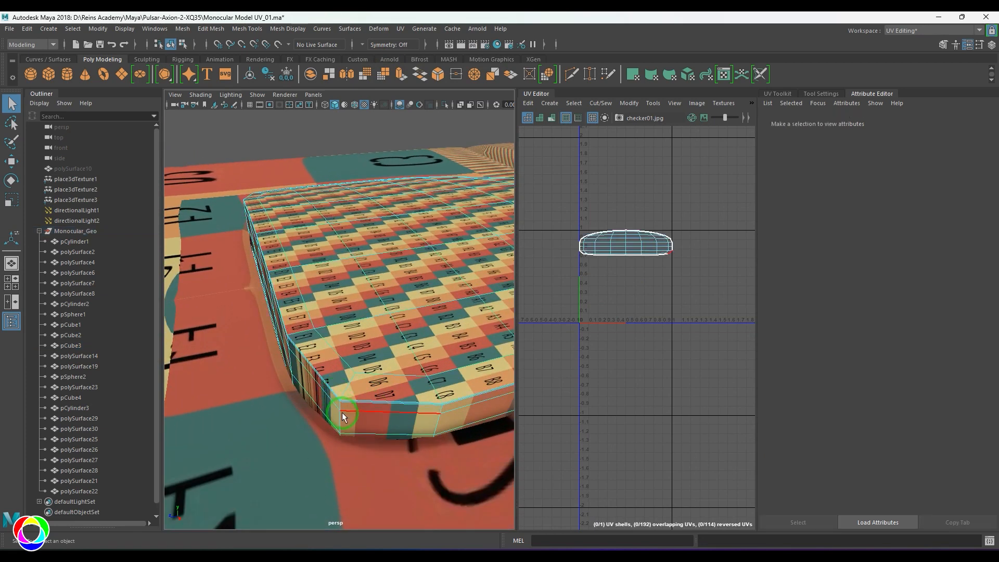
Select the short vertical edges at the corners of pCube3's side wall and cut the UVs along them.
{"action": "left_click", "coordinate": [341, 414]}
{"action": "left_click_drag", "start_coordinate": [389, 372], "coordinate": [247, 328], "text": "alt"}
{"action": "double_click", "coordinate": [308, 308], "text": "shift"}
{"action": "scroll", "coordinate": [312, 311], "scroll_direction": "down", "scroll_amount": 5}
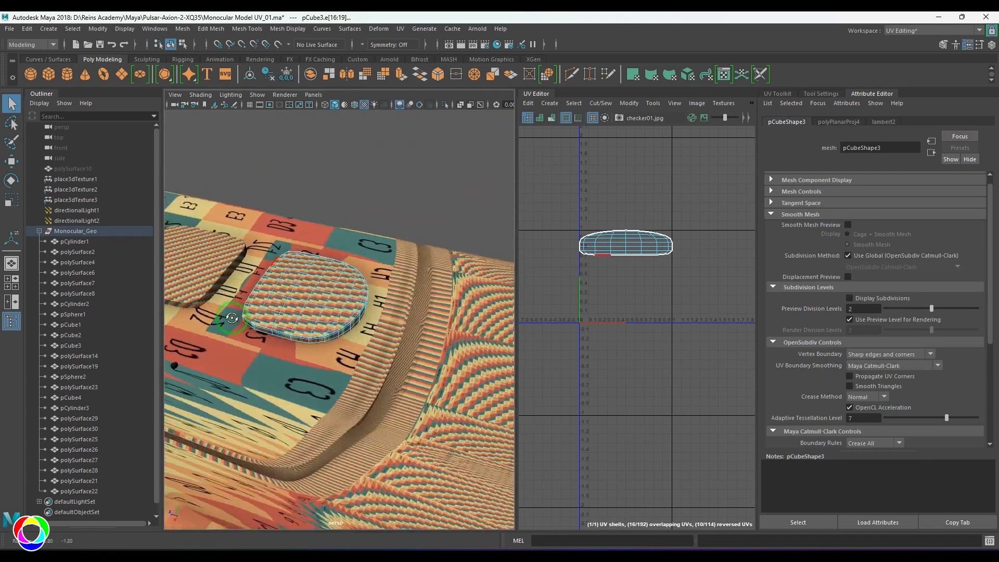
{"action": "scroll", "coordinate": [260, 333], "scroll_direction": "up", "scroll_amount": 4}
{"action": "left_click_drag", "start_coordinate": [312, 364], "coordinate": [281, 341], "text": "alt"}
{"action": "double_click", "coordinate": [233, 317], "text": "shift"}
{"action": "left_click_drag", "start_coordinate": [233, 317], "coordinate": [304, 333], "text": "alt"}
{"action": "scroll", "coordinate": [329, 348], "scroll_direction": "up", "scroll_amount": 4}
{"action": "double_click", "coordinate": [312, 315], "text": "shift"}
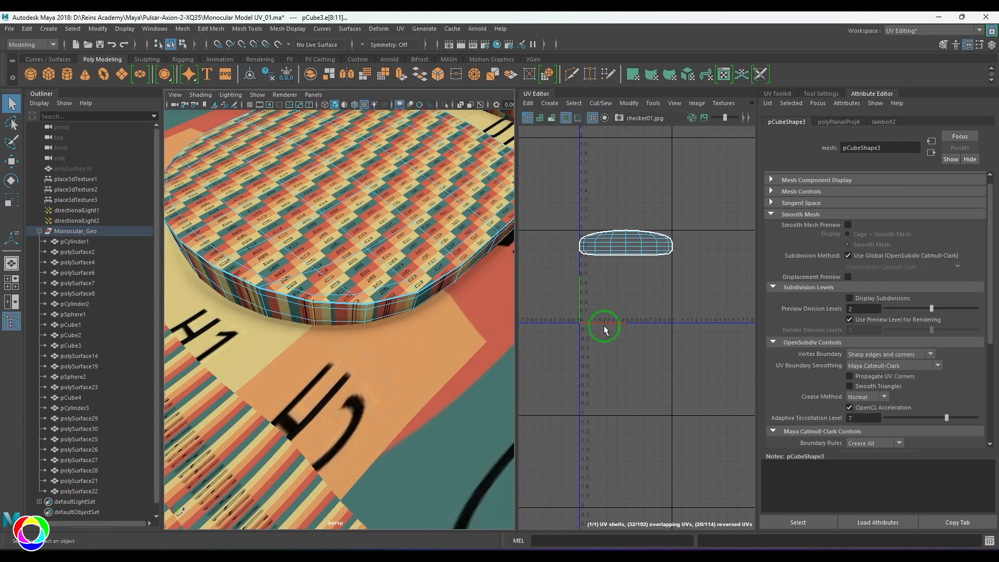
{"action": "right_click_drag", "start_coordinate": [639, 262], "coordinate": [570, 293], "text": "shift"}
Unfold all of pCube3's UVs and return the button to object mode.
{"action": "key", "text": "F12"}
{"action": "left_click_drag", "start_coordinate": [575, 199], "coordinate": [638, 290]}
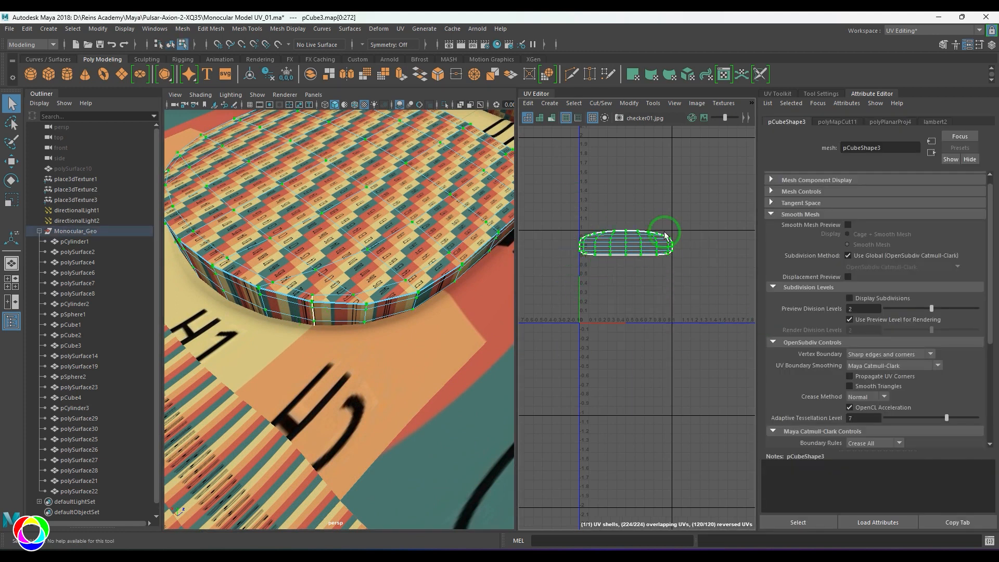
{"action": "right_click_drag", "start_coordinate": [662, 230], "coordinate": [542, 232], "text": "shift"}
{"action": "key", "text": "F8"}
{"action": "scroll", "coordinate": [411, 193], "scroll_direction": "down", "scroll_amount": 6}
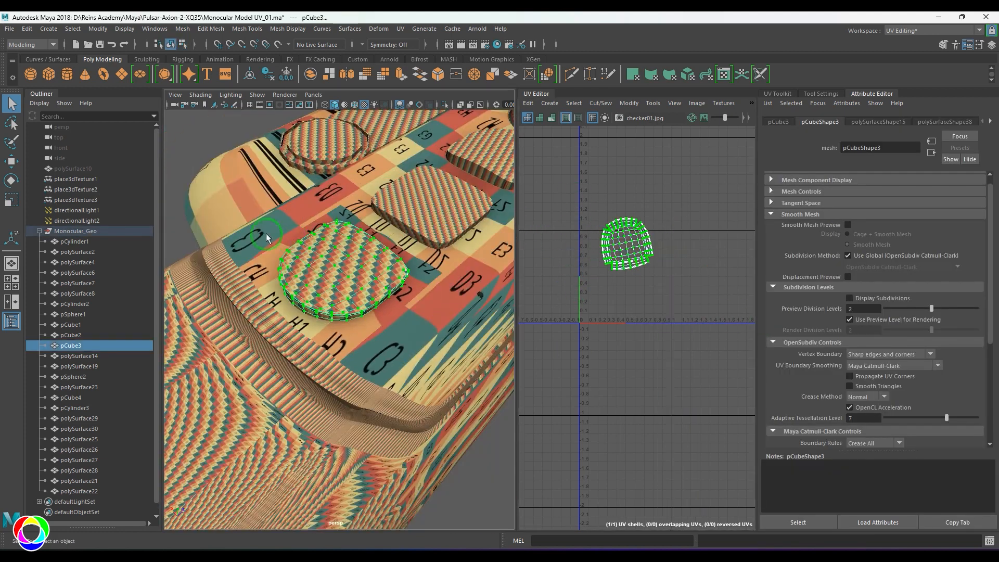
Check the UV layouts of pSphere1, pCube1, pCube2, pCube3 and polySurface14 one after another.
{"action": "left_click_drag", "start_coordinate": [323, 240], "coordinate": [417, 272], "text": "alt"}
{"action": "scroll", "coordinate": [329, 261], "scroll_direction": "down", "scroll_amount": 7}
{"action": "left_click", "coordinate": [71, 327]}
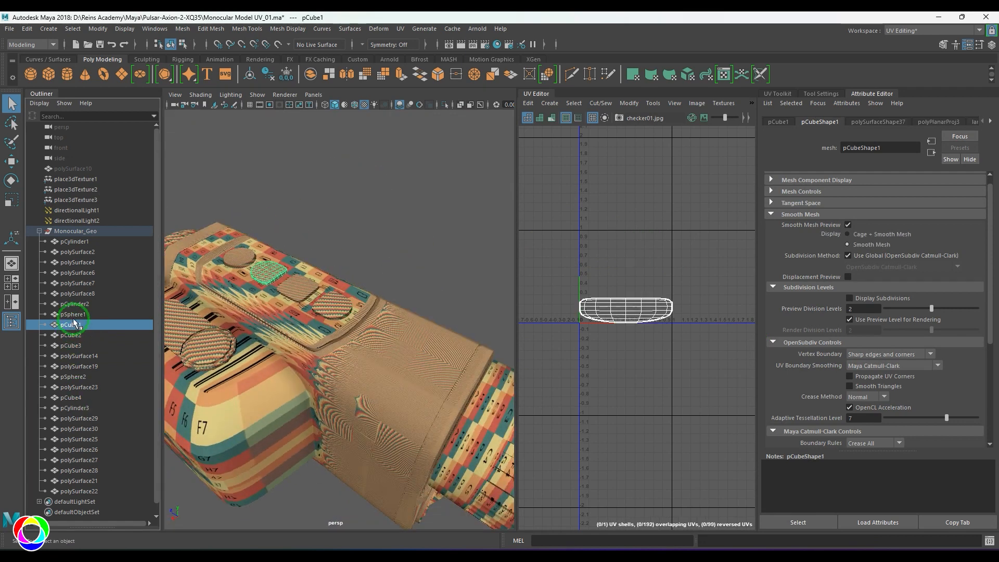
{"action": "left_click", "coordinate": [74, 315]}
{"action": "left_click", "coordinate": [76, 325]}
{"action": "left_click", "coordinate": [78, 336]}
{"action": "left_click", "coordinate": [77, 346]}
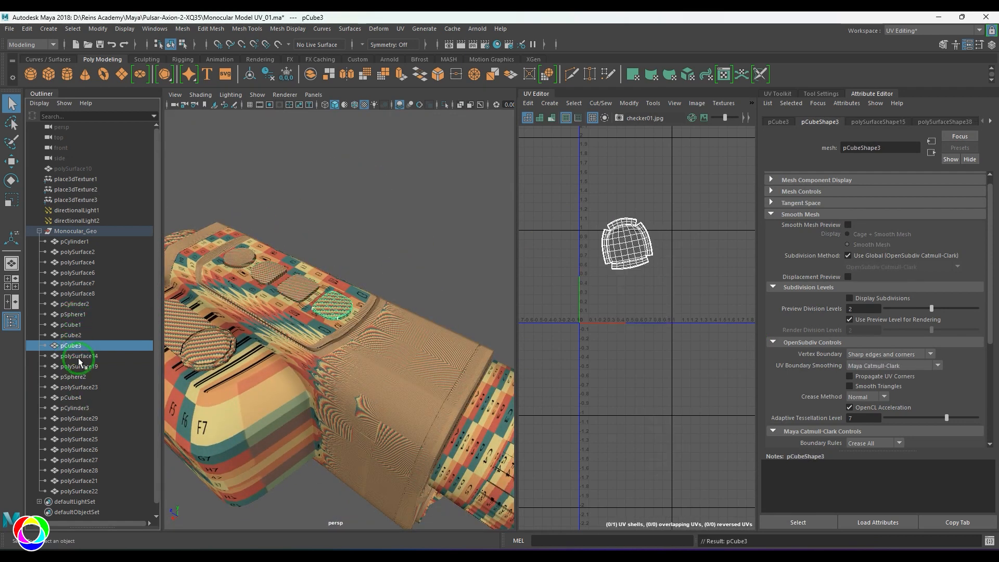
{"action": "left_click", "coordinate": [81, 356]}
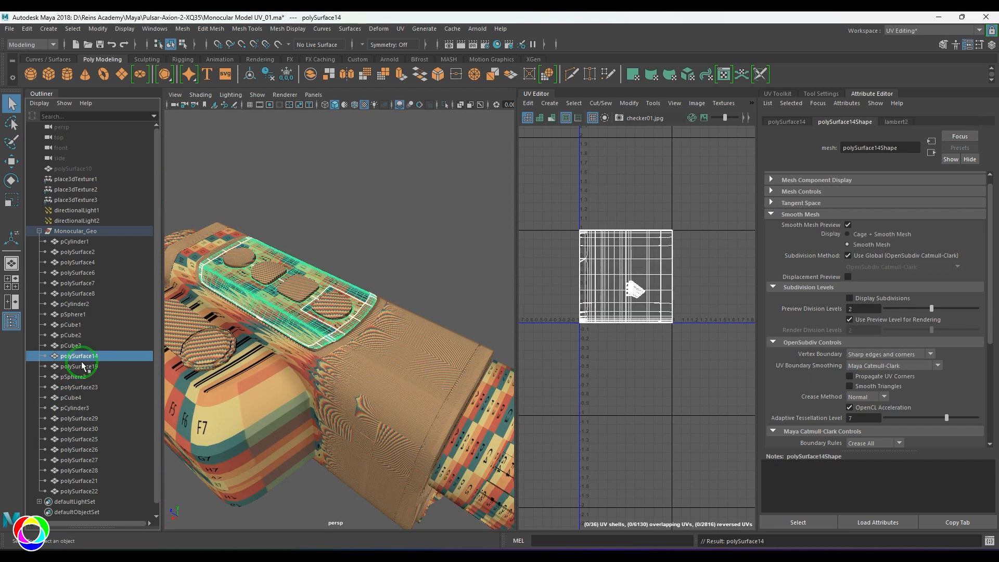
Select pSphere1, pCube1, pCube2 and pCube3 together to compare the UV layouts of the four top buttons.
{"action": "left_click", "coordinate": [242, 263]}
{"action": "left_click", "coordinate": [271, 276], "text": "shift"}
{"action": "left_click", "coordinate": [296, 290], "text": "shift"}
{"action": "left_click", "coordinate": [330, 304], "text": "shift"}
{"action": "left_click", "coordinate": [340, 276]}
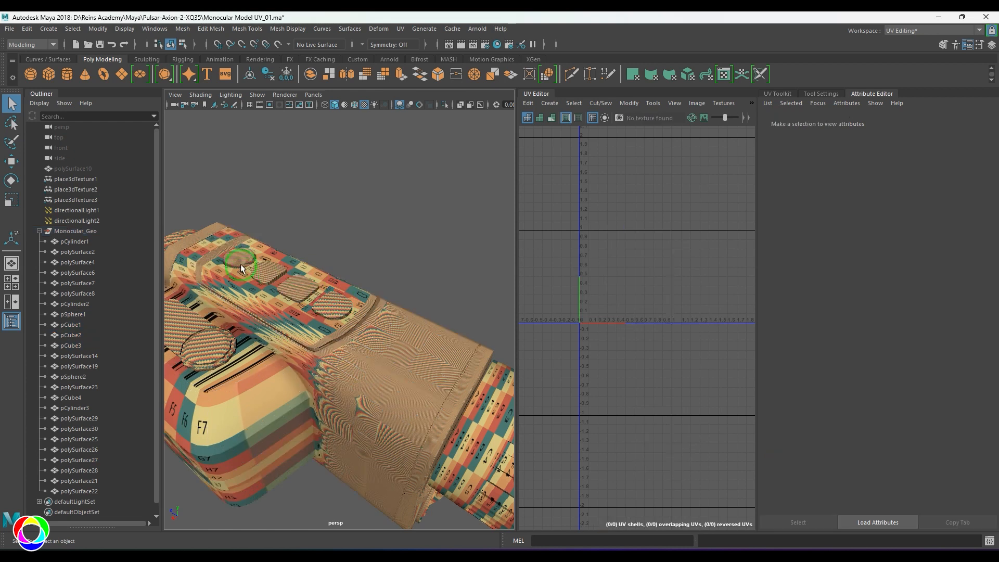
{"action": "left_click", "coordinate": [243, 268]}
{"action": "left_click", "coordinate": [270, 274], "text": "shift"}
{"action": "left_click", "coordinate": [297, 288], "text": "shift"}
{"action": "left_click", "coordinate": [328, 307], "text": "shift"}
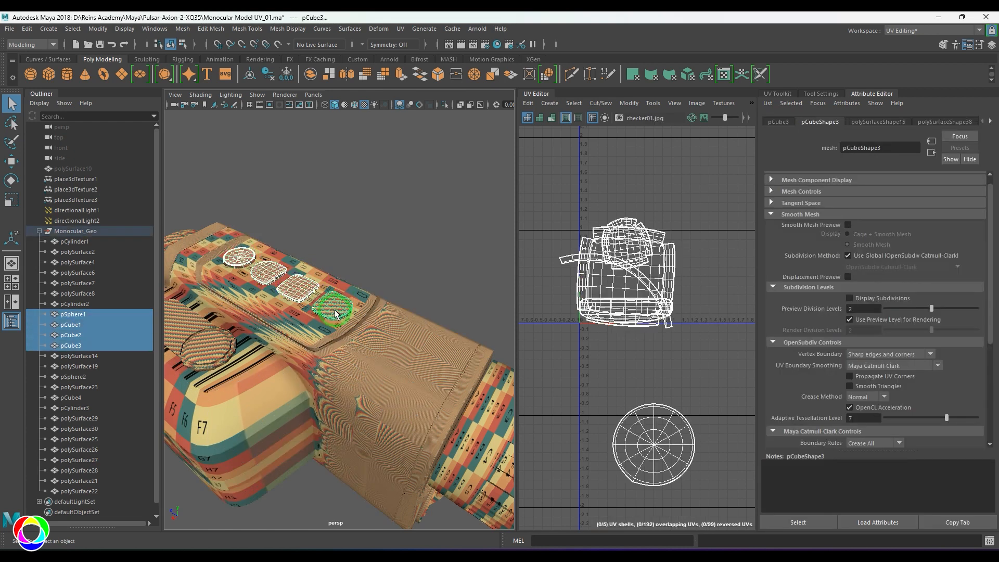
Isolate the button panel polySurface14 in the perspective view.
{"action": "left_click", "coordinate": [310, 330]}
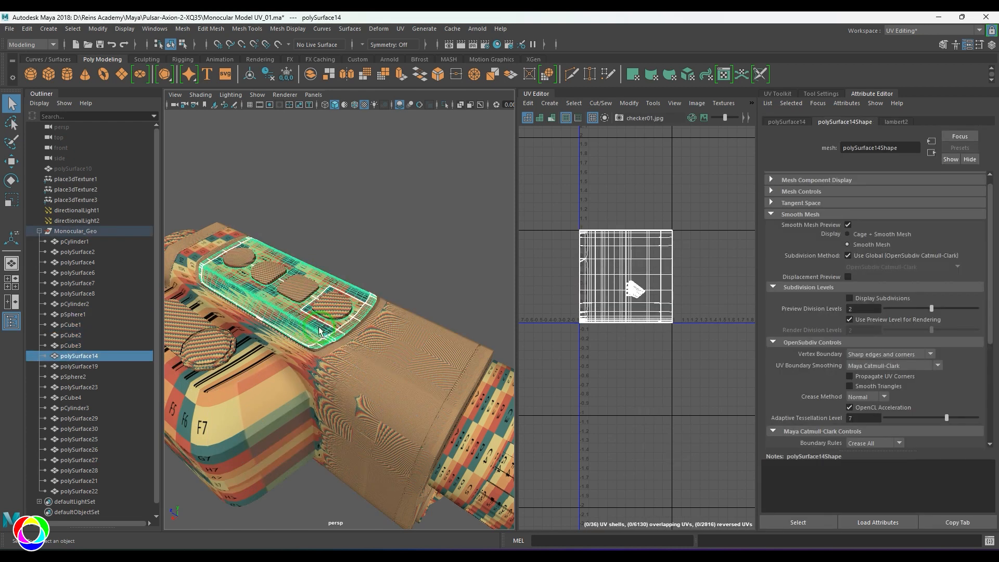
{"action": "key", "text": "ctrl+1"}
{"action": "key", "text": "ctrl+1"}
{"action": "left_click", "coordinate": [431, 264]}
{"action": "scroll", "coordinate": [326, 331], "scroll_direction": "up", "scroll_amount": 5}
{"action": "left_click", "coordinate": [329, 359]}
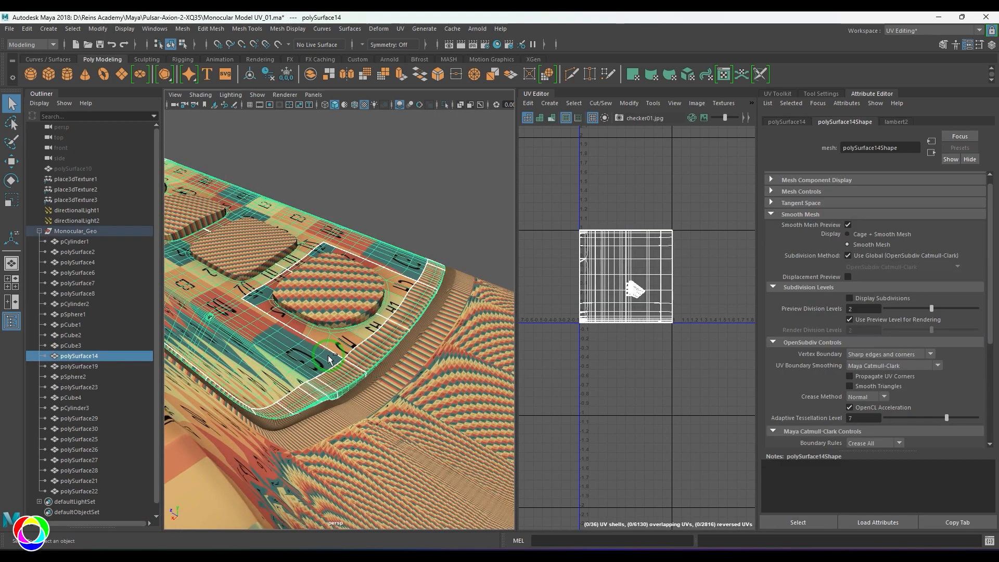
{"action": "key", "text": "ctrl+1"}
{"action": "left_click", "coordinate": [403, 223]}
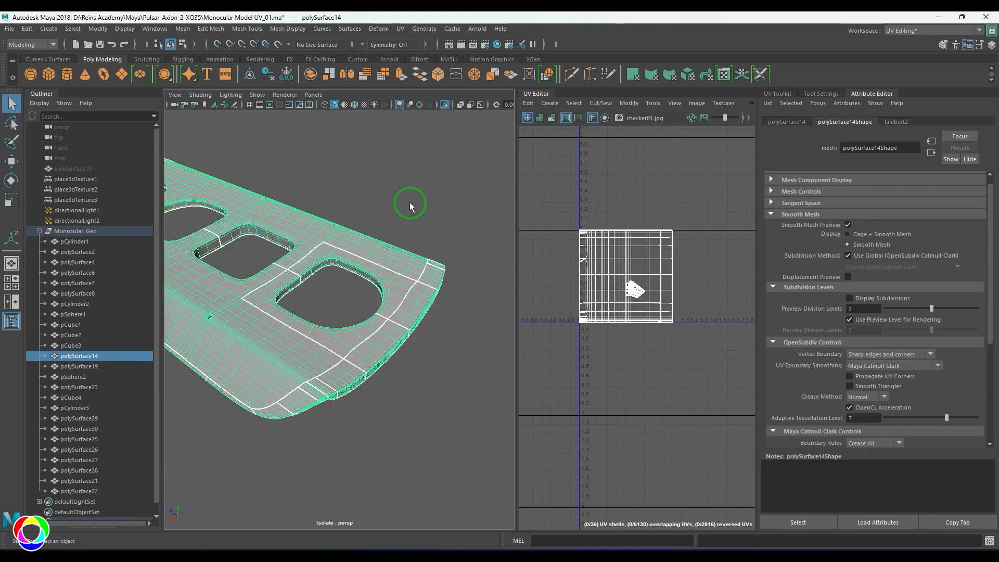
{"action": "mouse_move", "coordinate": [410, 202]}
{"action": "left_mouse_down", "text": "alt"}
{"action": "mouse_move", "coordinate": [346, 308]}
{"action": "mouse_move", "coordinate": [312, 302]}
{"action": "mouse_move", "coordinate": [438, 295]}
{"action": "mouse_move", "coordinate": [457, 221]}
{"action": "mouse_move", "coordinate": [495, 257]}
{"action": "mouse_move", "coordinate": [368, 307]}
{"action": "mouse_move", "coordinate": [339, 295]}
{"action": "mouse_move", "coordinate": [338, 157]}
{"action": "left_mouse_up", "text": "alt"}
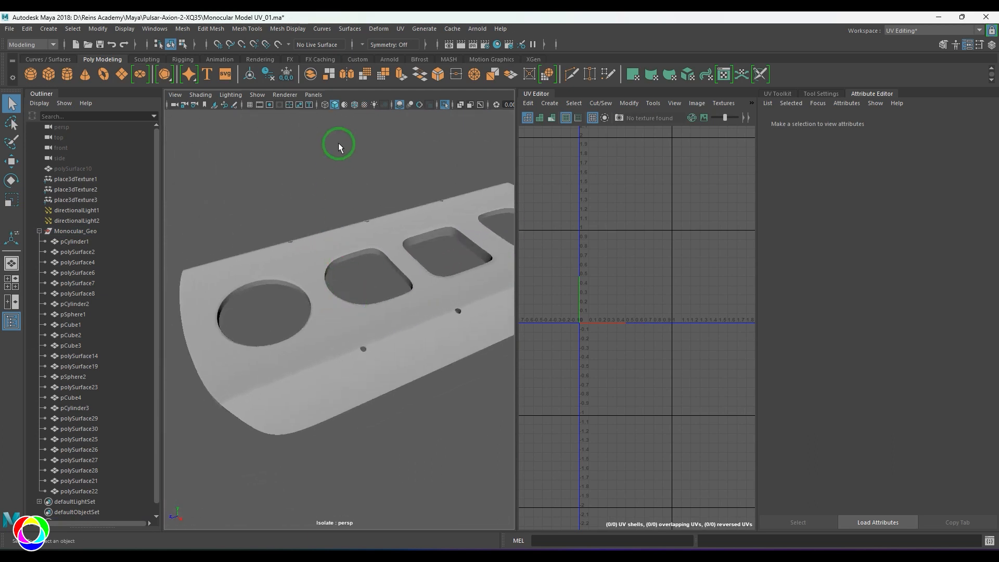
Turn on wireframe-on-shaded and textured display for the isolated polySurface14.
{"action": "left_click", "coordinate": [354, 104]}
{"action": "left_click", "coordinate": [354, 106]}
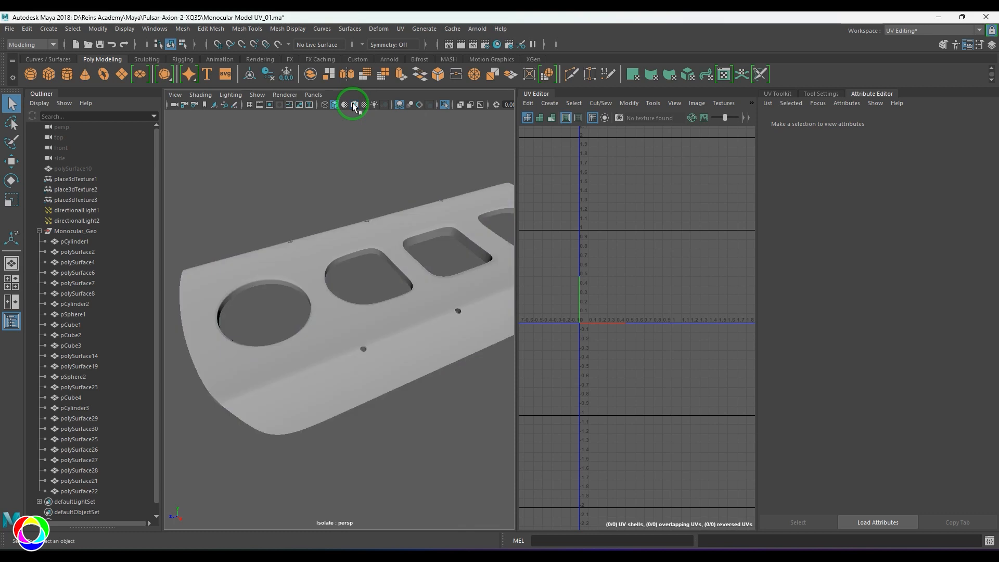
{"action": "left_click", "coordinate": [354, 106]}
{"action": "scroll", "coordinate": [362, 316], "scroll_direction": "down", "scroll_amount": 3}
{"action": "middle_click_drag", "start_coordinate": [361, 316], "coordinate": [332, 312], "text": "alt"}
{"action": "left_click", "coordinate": [363, 307]}
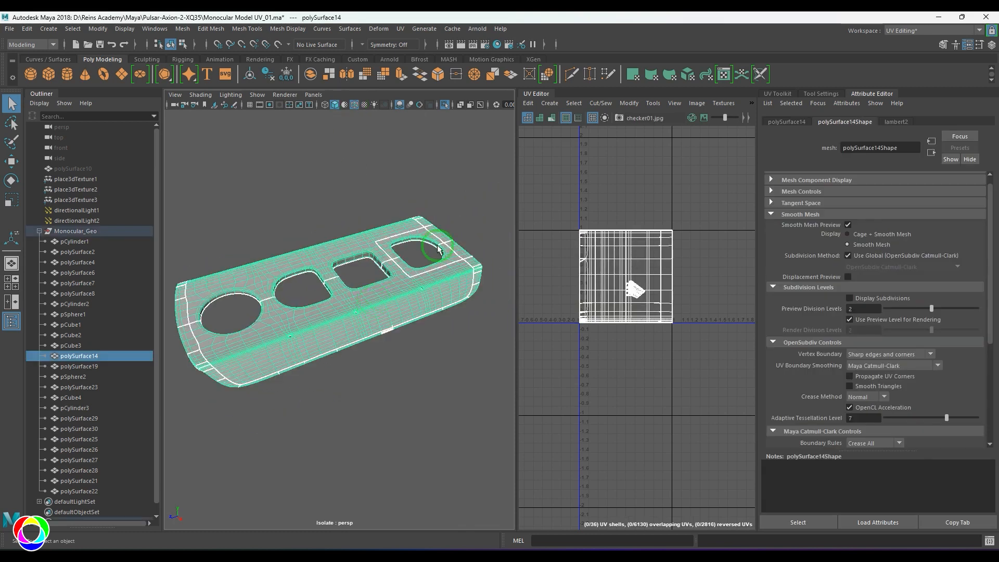
{"action": "key", "text": "6"}
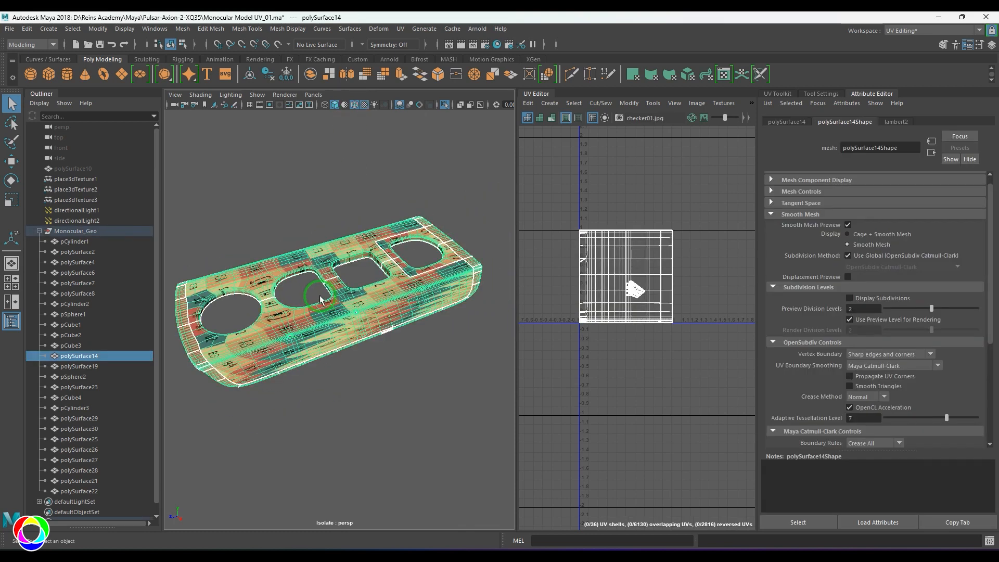
Apply a planar UV projection to polySurface14.
{"action": "left_click", "coordinate": [400, 29]}
{"action": "left_click", "coordinate": [421, 154]}
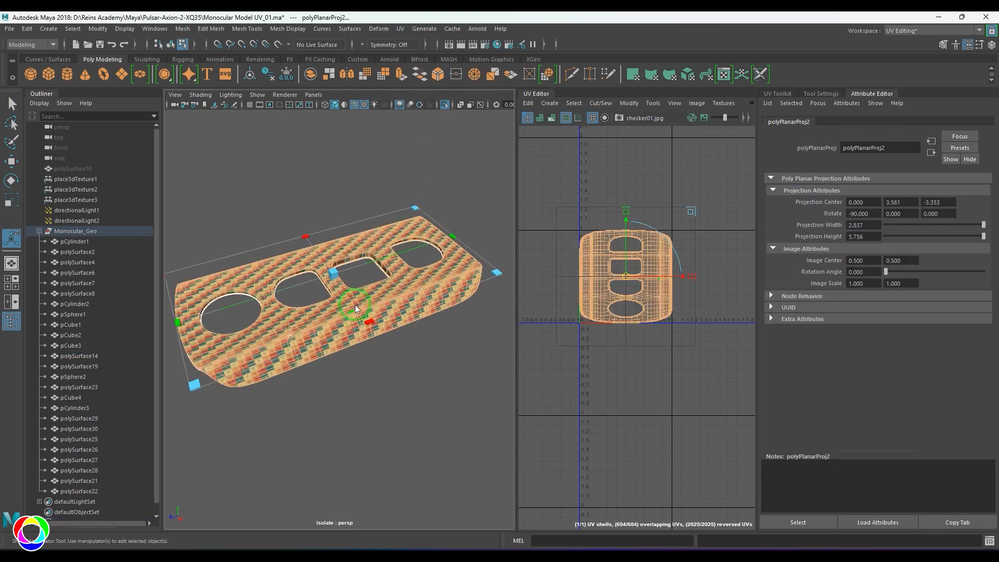
{"action": "left_click", "coordinate": [445, 308]}
{"action": "left_click", "coordinate": [420, 311]}
Scale all of polySurface14's UVs narrower horizontally so the checker pattern looks evenly proportioned on the panel's top.
{"action": "right_click_drag", "start_coordinate": [564, 248], "coordinate": [599, 249]}
{"action": "left_click_drag", "start_coordinate": [541, 181], "coordinate": [693, 363]}
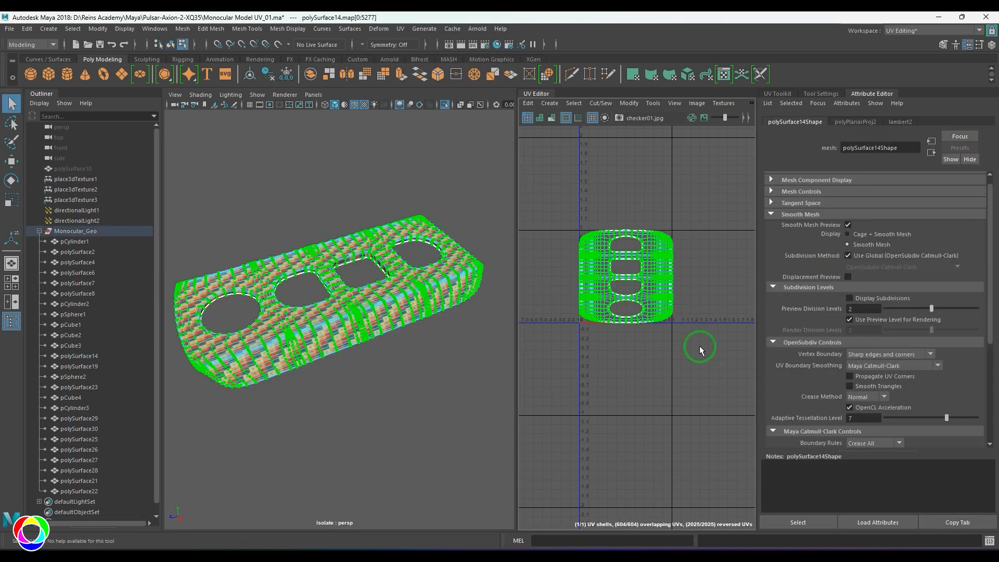
{"action": "key", "text": "r"}
{"action": "left_click_drag", "start_coordinate": [679, 277], "coordinate": [647, 295]}
{"action": "left_click_drag", "start_coordinate": [369, 376], "coordinate": [454, 370], "text": "alt"}
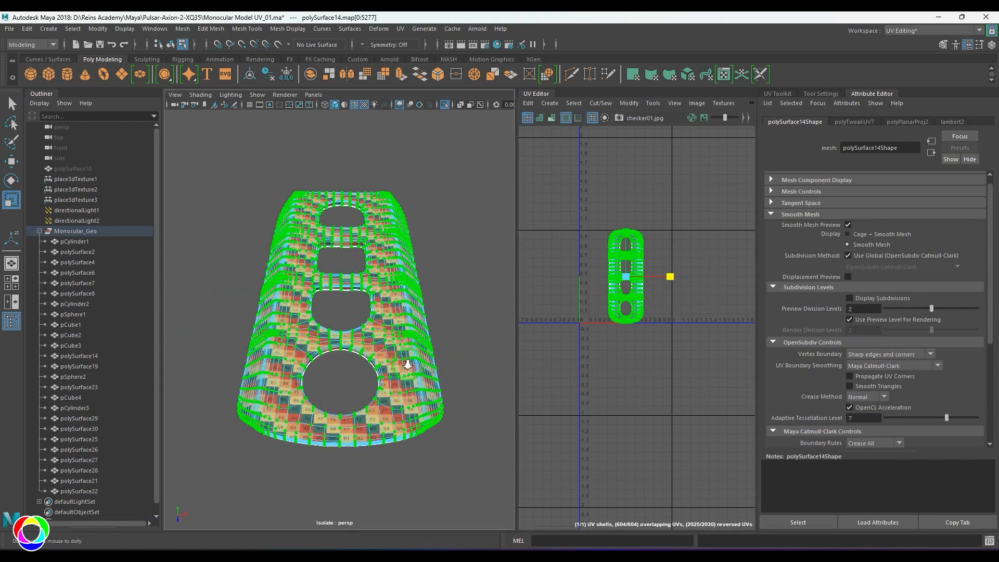
{"action": "right_click_drag", "start_coordinate": [372, 384], "coordinate": [450, 382], "text": "alt"}
{"action": "left_click_drag", "start_coordinate": [450, 383], "coordinate": [424, 380], "text": "alt"}
{"action": "right_click_drag", "start_coordinate": [424, 380], "coordinate": [461, 376], "text": "alt"}
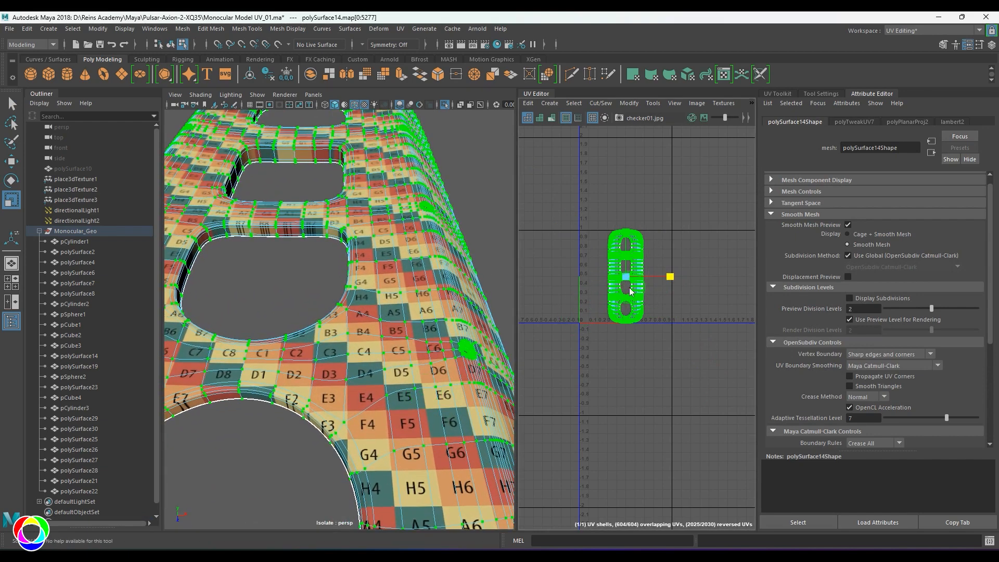
Return polySurface14 to object mode and switch off textured display to examine the panel's rim and hole walls.
{"action": "left_click", "coordinate": [484, 278]}
{"action": "right_click_drag", "start_coordinate": [449, 274], "coordinate": [337, 304]}
{"action": "left_click_drag", "start_coordinate": [337, 303], "coordinate": [203, 366], "text": "alt"}
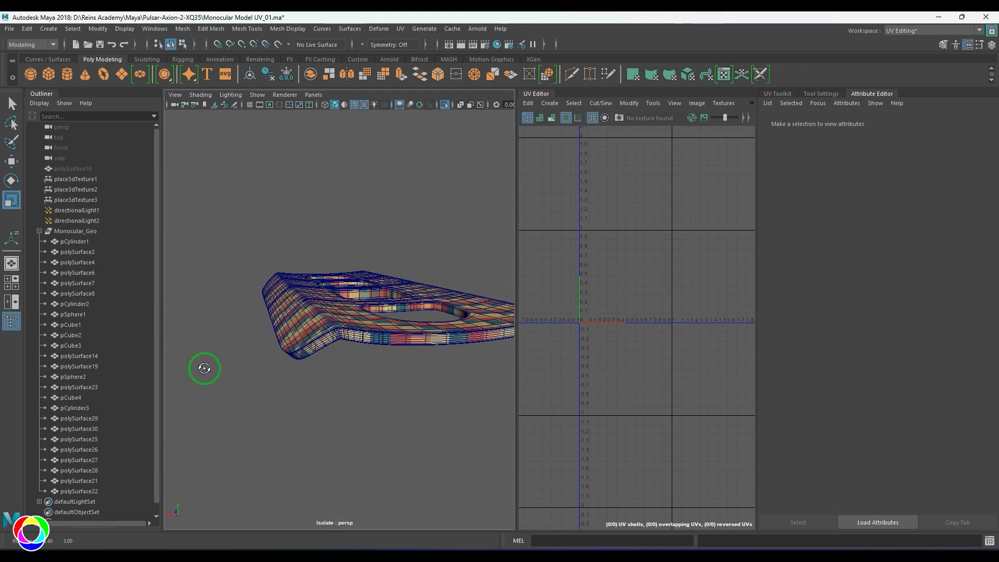
{"action": "right_click_drag", "start_coordinate": [203, 365], "coordinate": [298, 402], "text": "alt"}
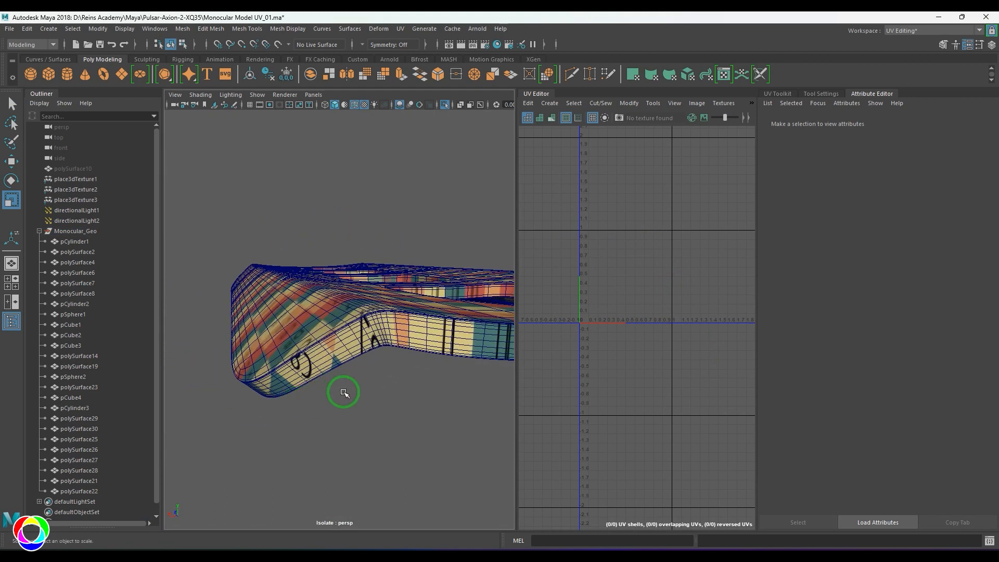
{"action": "key", "text": "5"}
{"action": "left_click_drag", "start_coordinate": [350, 375], "coordinate": [328, 365], "text": "alt"}
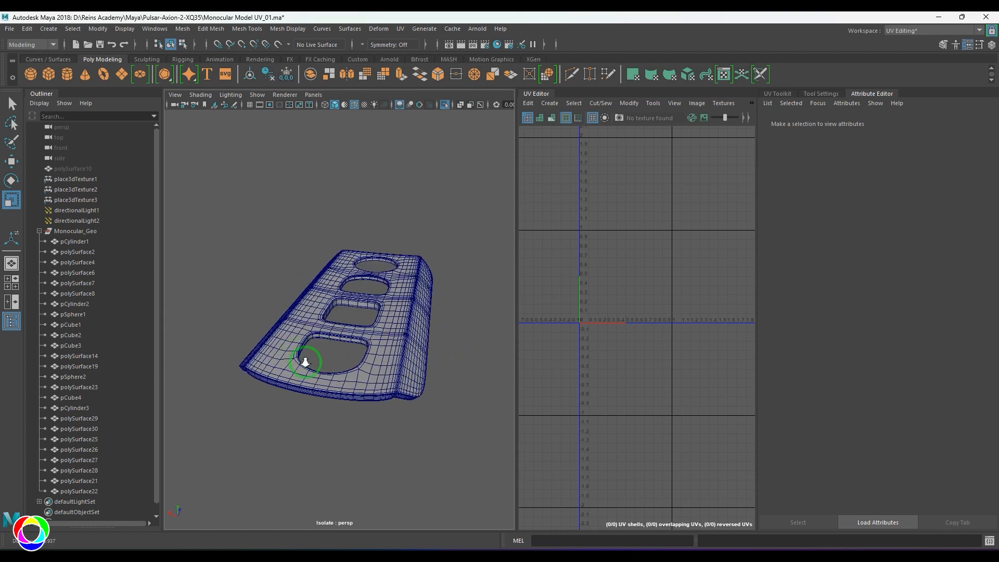
{"action": "right_click_drag", "start_coordinate": [328, 365], "coordinate": [353, 388], "text": "alt"}
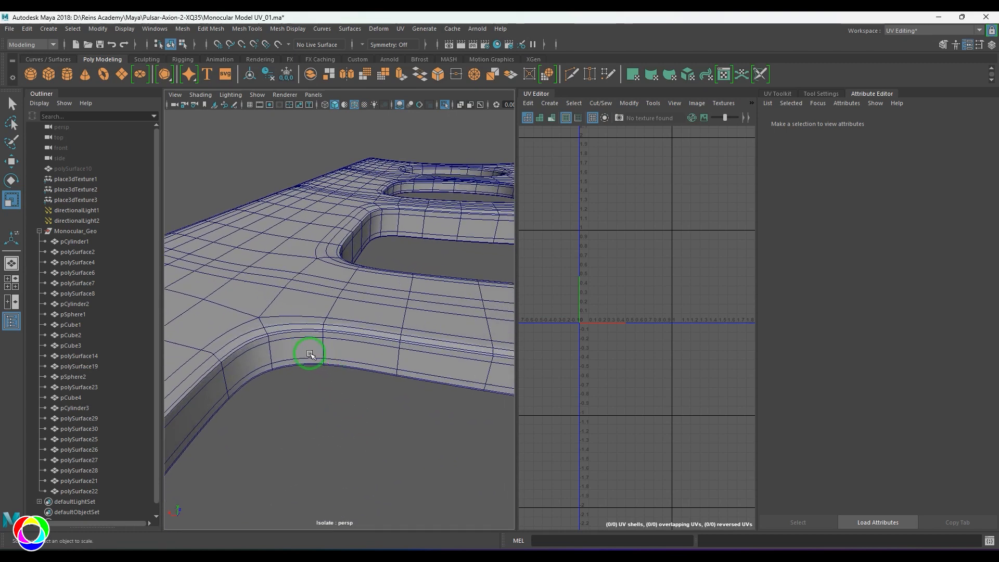
Turn off smooth preview on polySurface14 and cut its UVs along the edge loop around the first end button hole.
{"action": "left_click", "coordinate": [290, 345]}
{"action": "key", "text": "1"}
{"action": "scroll", "coordinate": [292, 363], "scroll_direction": "up", "scroll_amount": 5}
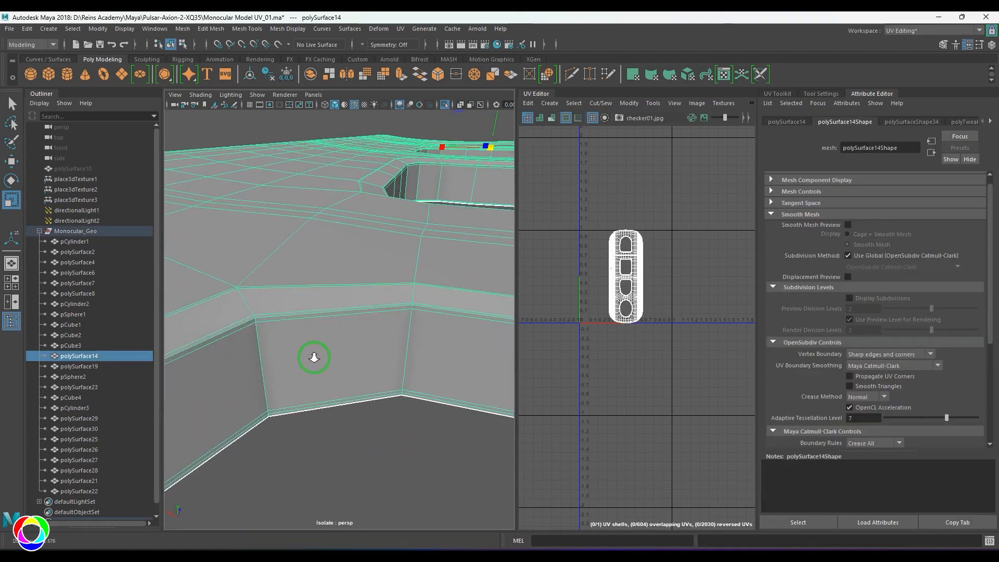
{"action": "right_click_drag", "start_coordinate": [328, 360], "coordinate": [314, 292]}
{"action": "left_click", "coordinate": [314, 290]}
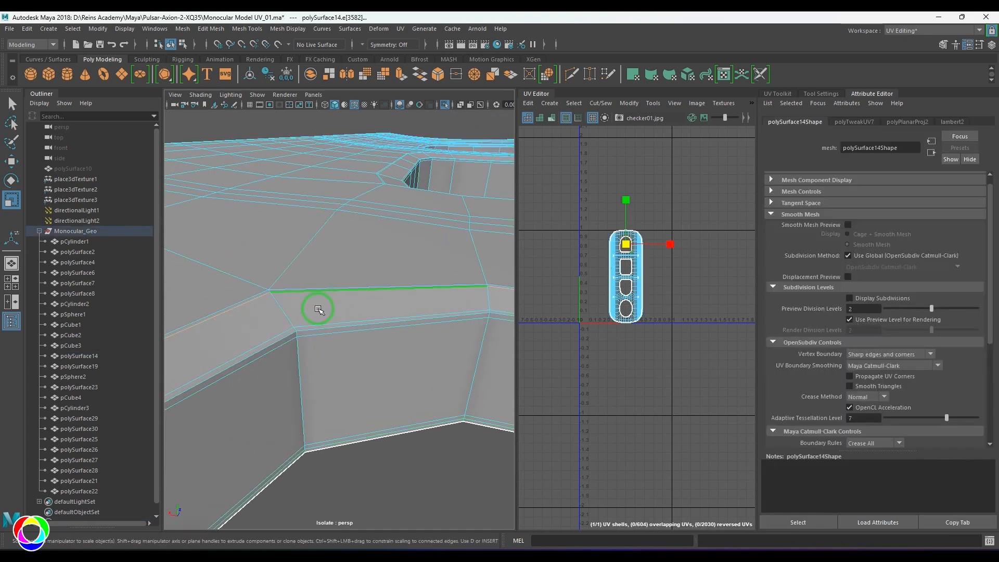
{"action": "right_click_drag", "start_coordinate": [669, 254], "coordinate": [535, 287], "text": "shift"}
{"action": "scroll", "coordinate": [312, 301], "scroll_direction": "down", "scroll_amount": 5}
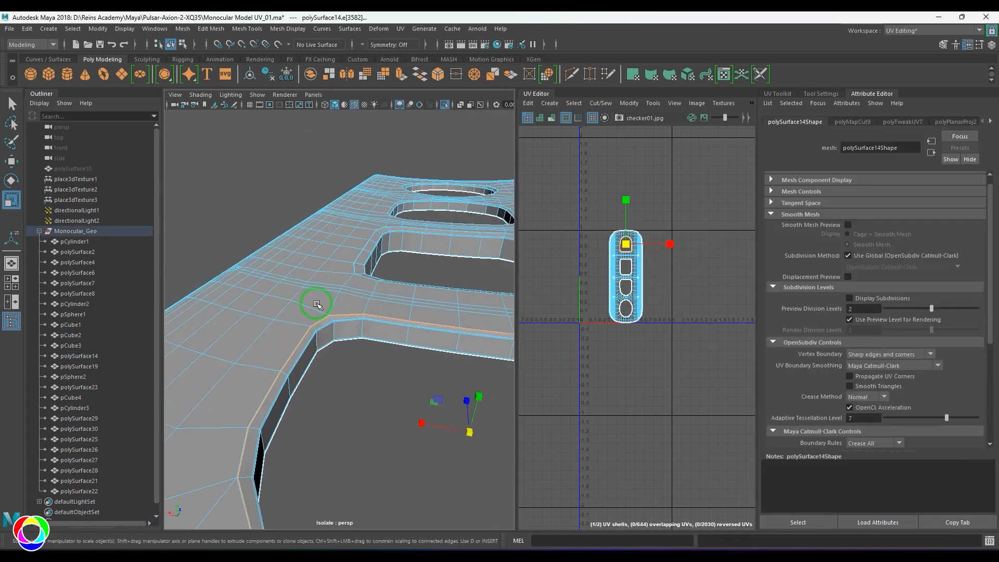
Cut polySurface14's UVs along the edge loops around the remaining three button holes.
{"action": "right_click_drag", "start_coordinate": [310, 344], "coordinate": [393, 427], "text": "alt"}
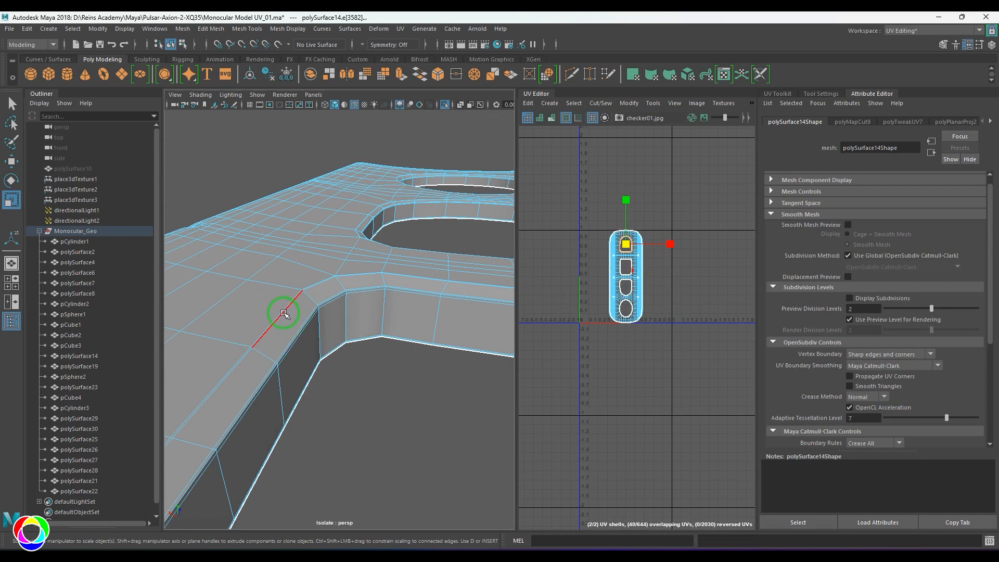
{"action": "right_click_drag", "start_coordinate": [643, 268], "coordinate": [551, 303], "text": "shift"}
{"action": "left_click_drag", "start_coordinate": [330, 283], "coordinate": [311, 398], "text": "alt"}
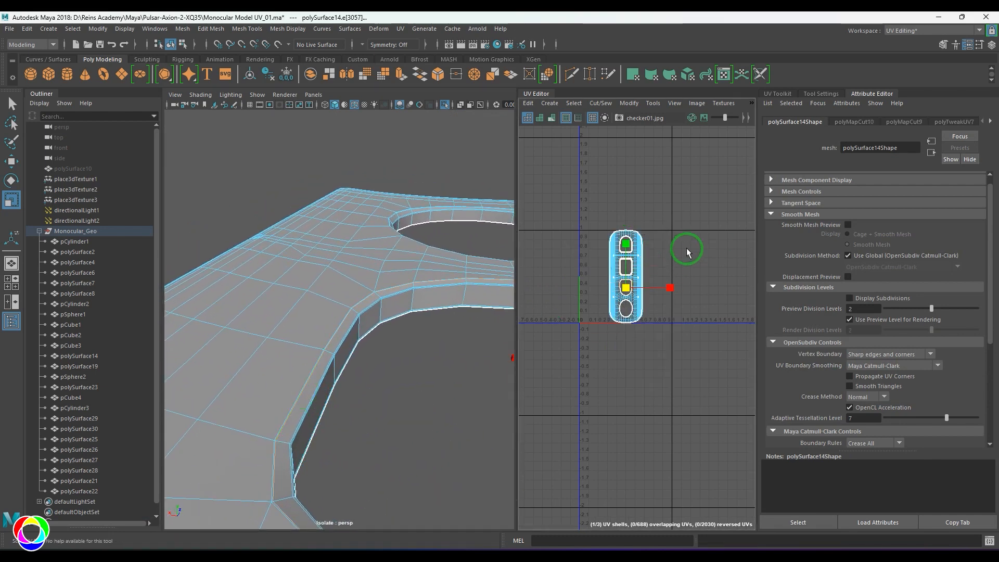
{"action": "right_click_drag", "start_coordinate": [686, 248], "coordinate": [597, 294], "text": "shift"}
{"action": "left_click_drag", "start_coordinate": [384, 279], "coordinate": [317, 402], "text": "alt"}
{"action": "right_click_drag", "start_coordinate": [317, 401], "coordinate": [382, 433], "text": "alt"}
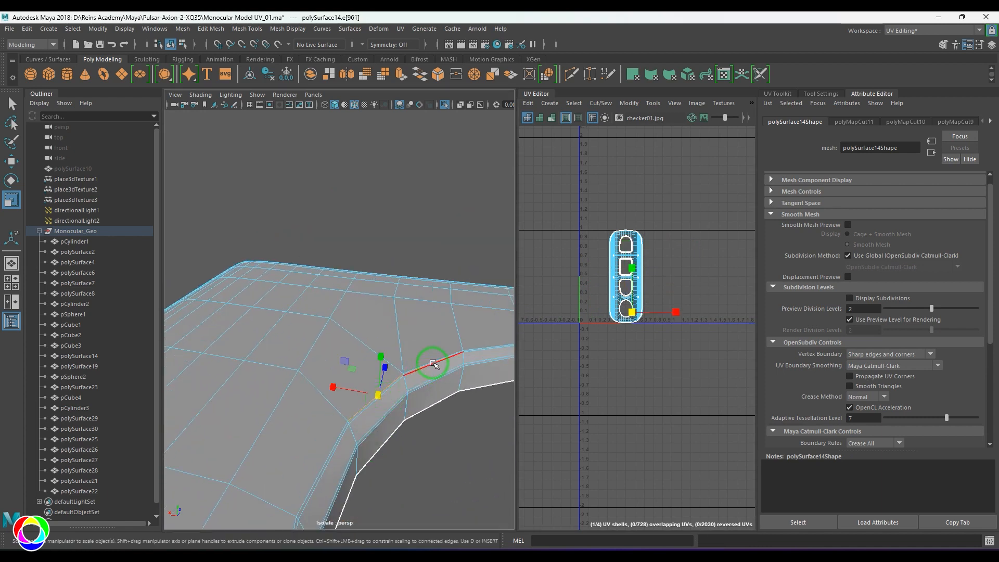
{"action": "right_click_drag", "start_coordinate": [632, 218], "coordinate": [539, 270], "text": "shift"}
Select polySurface14's main panel UV shell and move it away from the four hole-wall shells.
{"action": "right_click_drag", "start_coordinate": [617, 316], "coordinate": [677, 351]}
{"action": "left_click", "coordinate": [637, 268]}
{"action": "middle_click_drag", "start_coordinate": [641, 332], "coordinate": [597, 305], "text": "alt"}
{"action": "scroll", "coordinate": [597, 305], "scroll_direction": "up", "scroll_amount": 2}
{"action": "key", "text": "w"}
{"action": "left_click_drag", "start_coordinate": [574, 231], "coordinate": [675, 375]}
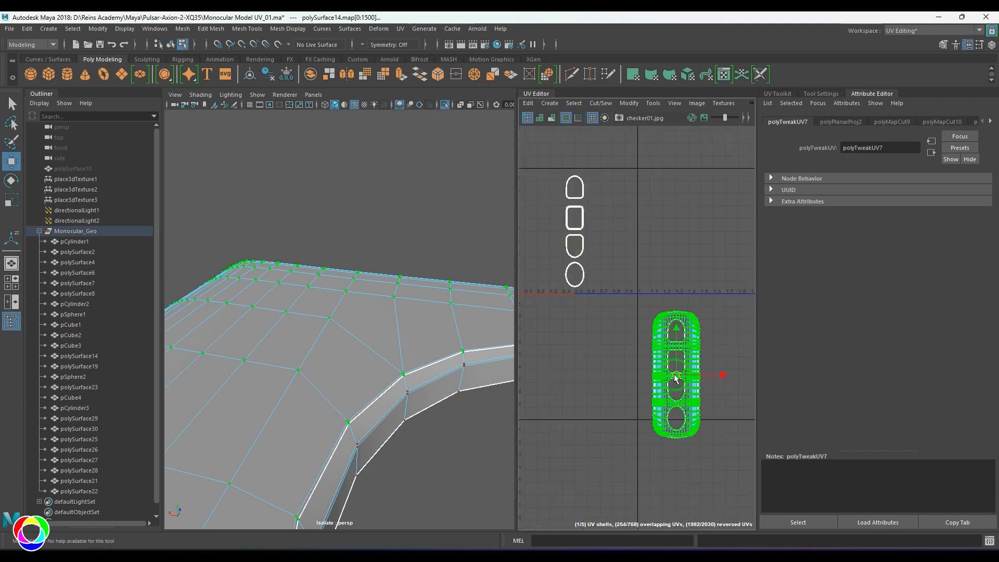
{"action": "right_click_drag", "start_coordinate": [375, 394], "coordinate": [183, 242], "text": "alt"}
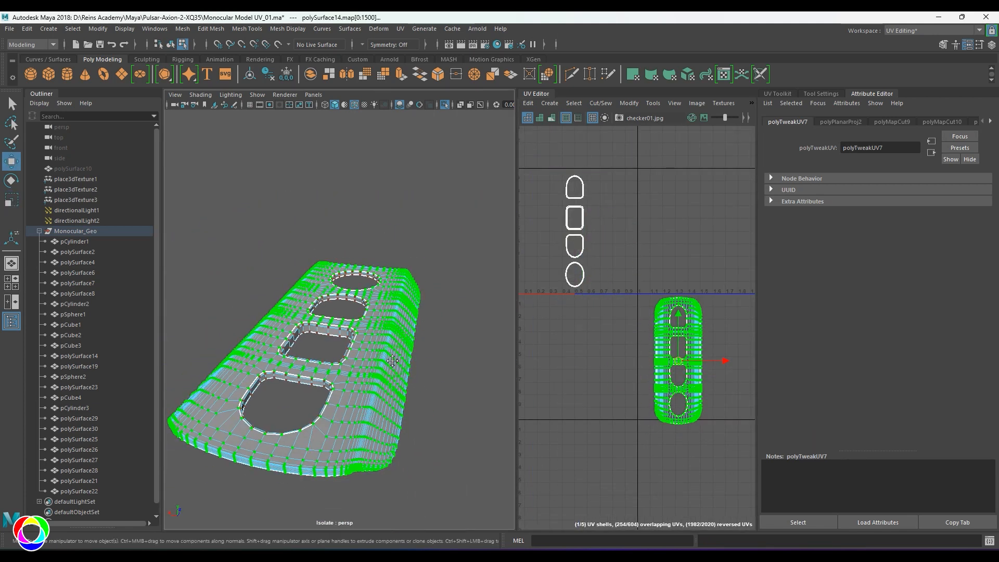
Cut polySurface14's UVs along the short edge across the outer rim wall at the panel's first corner.
{"action": "left_click_drag", "start_coordinate": [384, 388], "coordinate": [321, 350], "text": "alt"}
{"action": "scroll", "coordinate": [374, 372], "scroll_direction": "down", "scroll_amount": 5}
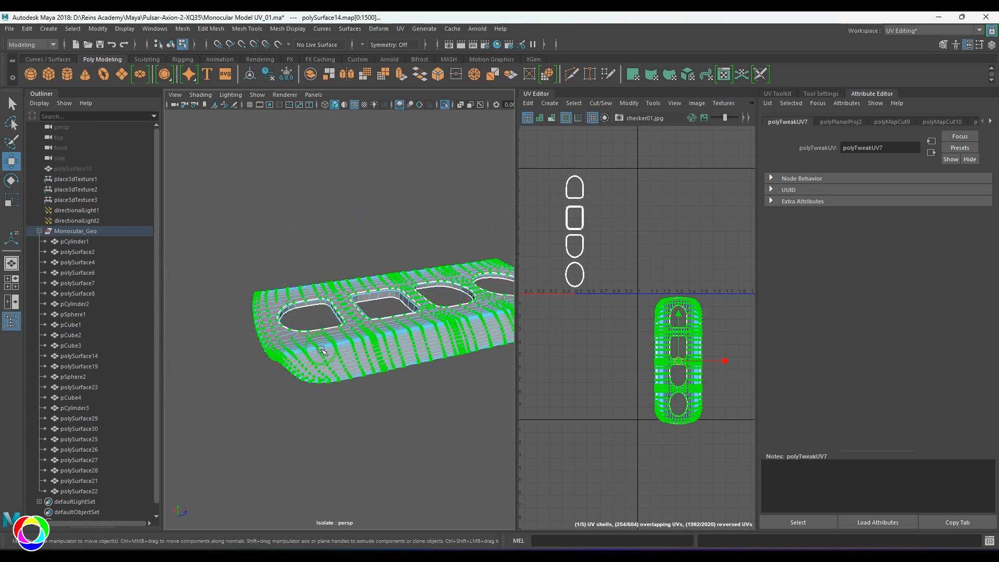
{"action": "key", "text": "F8"}
{"action": "mouse_move", "coordinate": [352, 397]}
{"action": "left_mouse_down", "text": "alt"}
{"action": "mouse_move", "coordinate": [385, 331]}
{"action": "mouse_move", "coordinate": [328, 361]}
{"action": "mouse_move", "coordinate": [361, 359]}
{"action": "mouse_move", "coordinate": [369, 383]}
{"action": "mouse_move", "coordinate": [362, 368]}
{"action": "mouse_move", "coordinate": [364, 397]}
{"action": "mouse_move", "coordinate": [344, 416]}
{"action": "mouse_move", "coordinate": [346, 402]}
{"action": "left_mouse_up", "text": "alt"}
{"action": "scroll", "coordinate": [342, 328], "scroll_direction": "up", "scroll_amount": 5}
{"action": "left_click", "coordinate": [372, 267]}
{"action": "right_click_drag", "start_coordinate": [346, 401], "coordinate": [342, 350]}
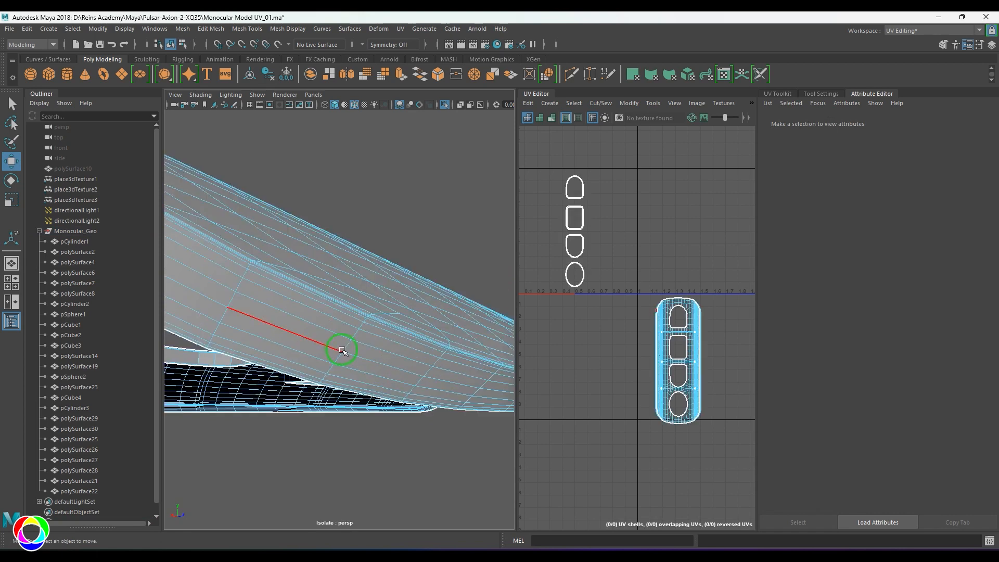
{"action": "left_click", "coordinate": [340, 359]}
{"action": "right_click", "coordinate": [667, 319], "text": "shift"}
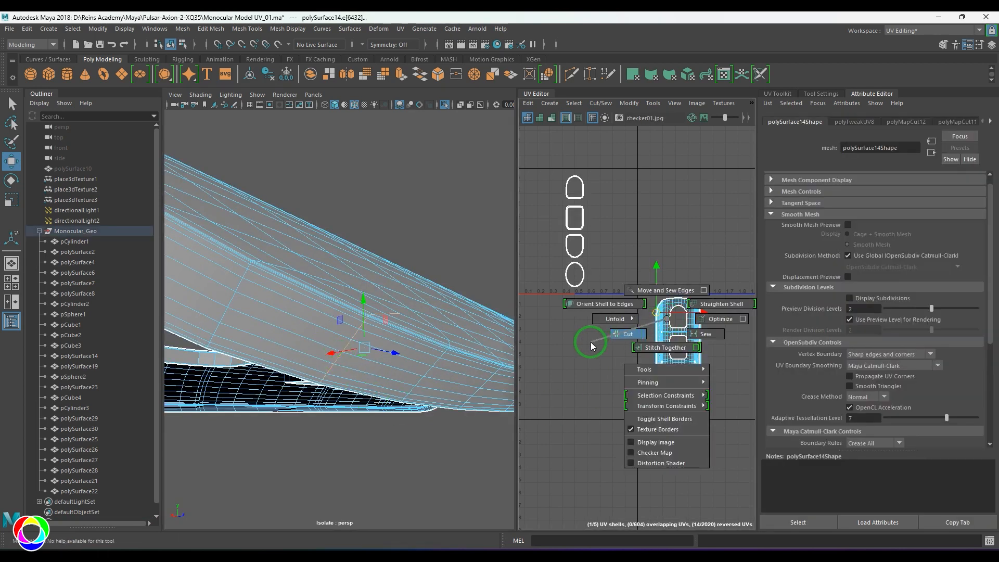
{"action": "right_click_drag", "start_coordinate": [591, 346], "coordinate": [592, 346], "text": "shift"}
{"action": "left_click_drag", "start_coordinate": [345, 357], "coordinate": [319, 374], "text": "alt"}
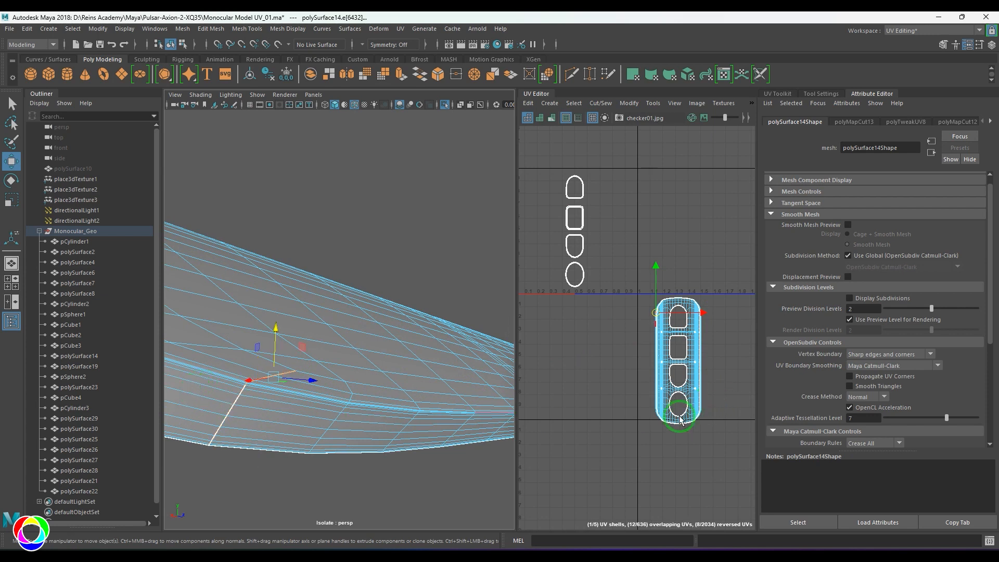
{"action": "left_click", "coordinate": [622, 440]}
Cut the UVs across the outer rim wall at the second corner of polySurface14.
{"action": "left_click_drag", "start_coordinate": [301, 412], "coordinate": [383, 383], "text": "alt"}
{"action": "scroll", "coordinate": [271, 411], "scroll_direction": "down", "scroll_amount": 5}
{"action": "right_click_drag", "start_coordinate": [382, 383], "coordinate": [375, 446], "text": "alt"}
{"action": "middle_click_drag", "start_coordinate": [376, 446], "coordinate": [364, 417], "text": "alt"}
{"action": "right_click_drag", "start_coordinate": [364, 418], "coordinate": [359, 451], "text": "alt"}
{"action": "right_click_drag", "start_coordinate": [381, 455], "coordinate": [381, 439]}
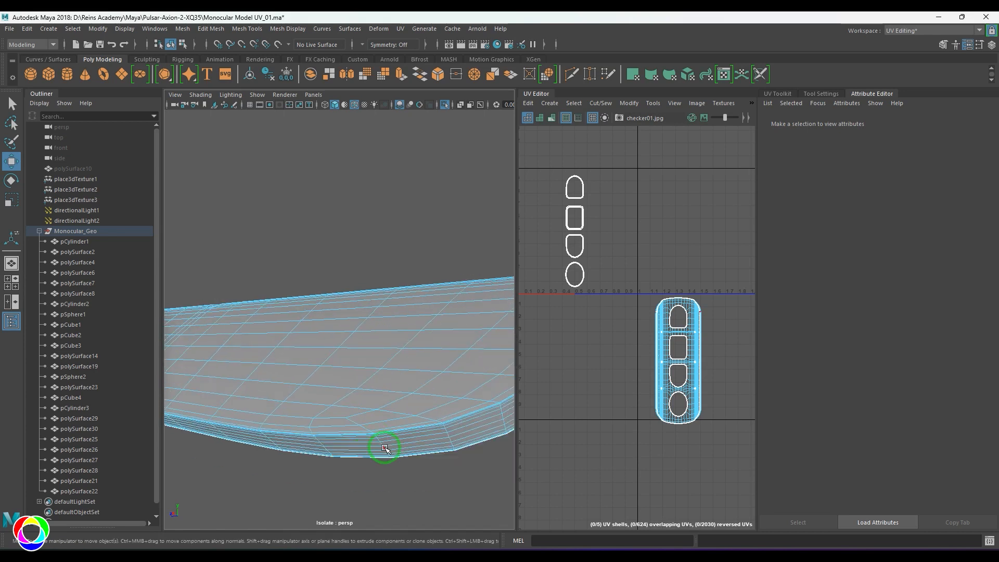
{"action": "double_click", "coordinate": [385, 449]}
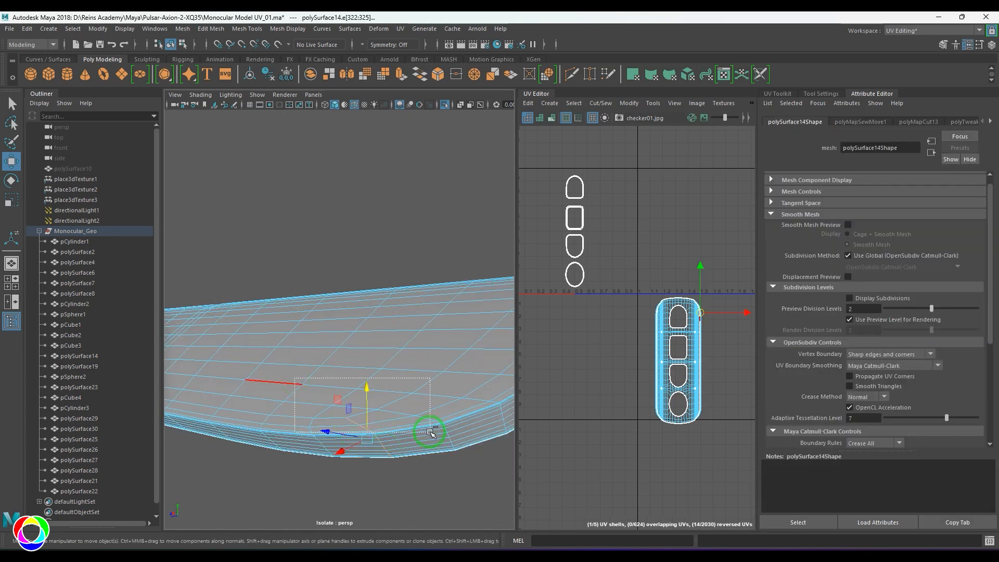
{"action": "right_click_drag", "start_coordinate": [692, 301], "coordinate": [634, 322], "text": "shift"}
Cut the UVs across the outer rim wall at the two remaining corners of polySurface14.
{"action": "left_click_drag", "start_coordinate": [401, 384], "coordinate": [236, 391], "text": "alt"}
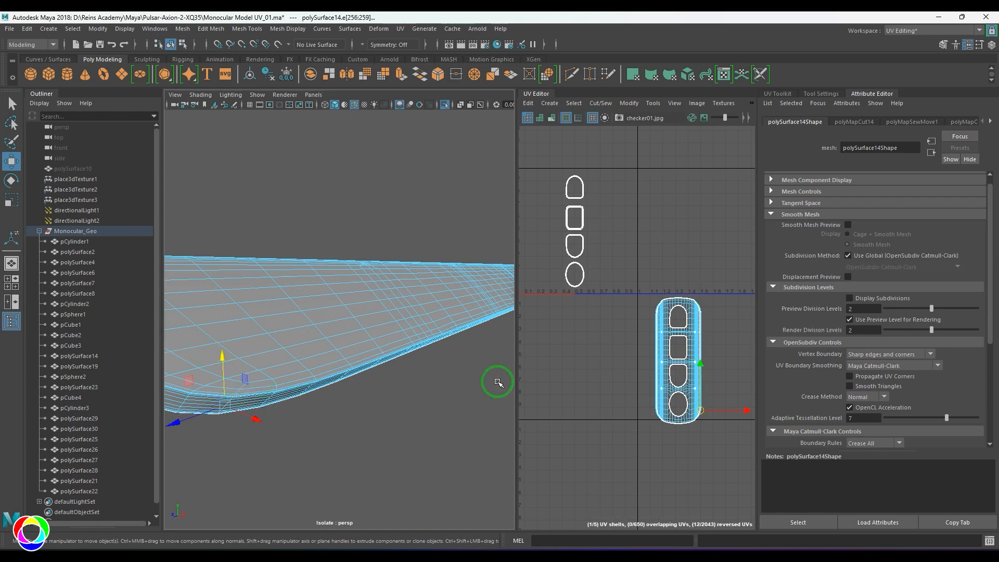
{"action": "right_click_drag", "start_coordinate": [666, 301], "coordinate": [567, 345], "text": "shift"}
{"action": "left_click_drag", "start_coordinate": [364, 380], "coordinate": [398, 370], "text": "alt"}
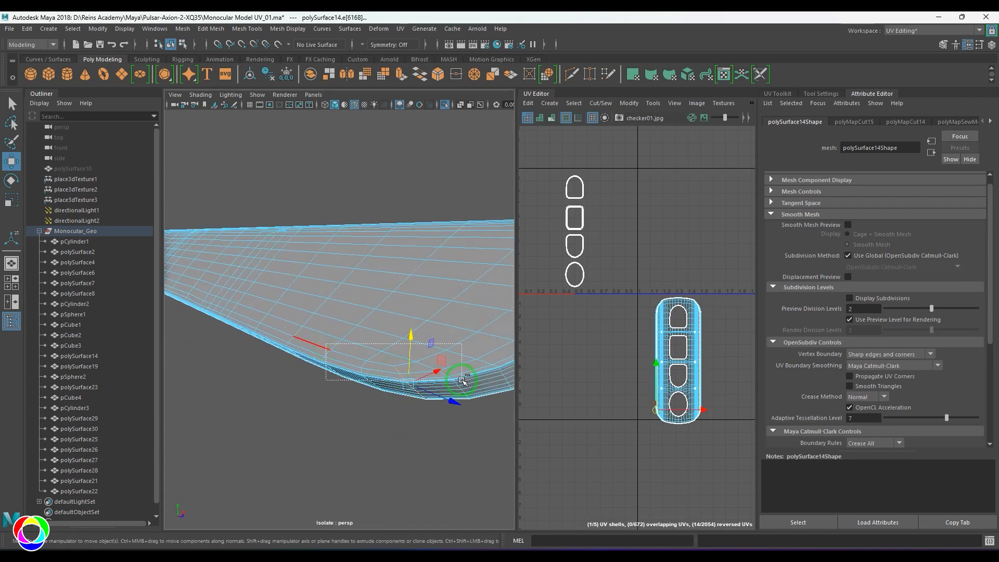
{"action": "right_click_drag", "start_coordinate": [679, 289], "coordinate": [606, 317], "text": "shift"}
Unfold polySurface14's main panel UV shell and inspect its corners and outline for a clean layout.
{"action": "scroll", "coordinate": [345, 353], "scroll_direction": "down", "scroll_amount": 5}
{"action": "left_click_drag", "start_coordinate": [345, 353], "coordinate": [368, 344], "text": "alt"}
{"action": "right_click_drag", "start_coordinate": [604, 343], "coordinate": [645, 341]}
{"action": "left_click_drag", "start_coordinate": [631, 272], "coordinate": [760, 454]}
{"action": "right_click_drag", "start_coordinate": [686, 264], "coordinate": [525, 265], "text": "shift"}
{"action": "left_click", "coordinate": [596, 370]}
{"action": "scroll", "coordinate": [640, 372], "scroll_direction": "up", "scroll_amount": 6}
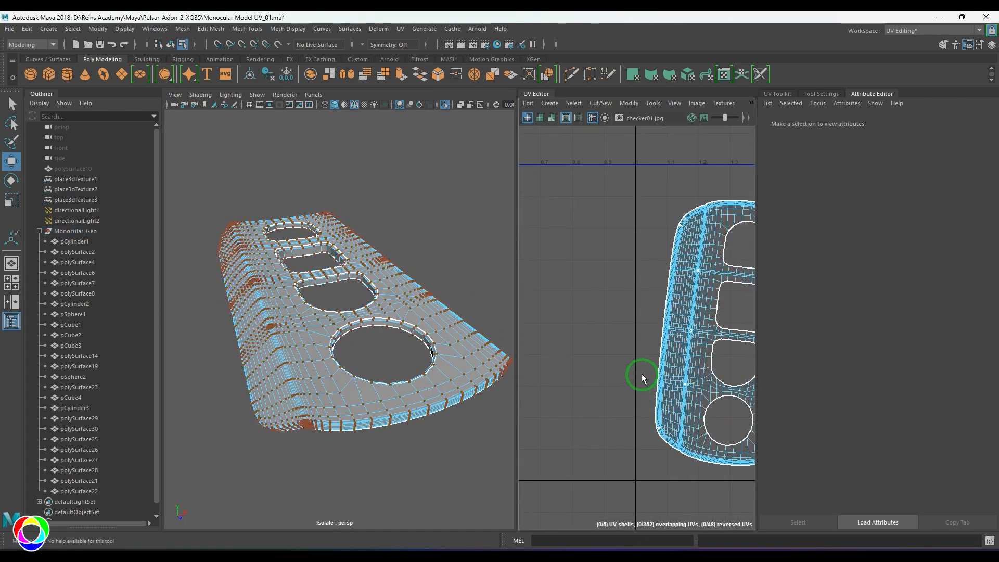
{"action": "scroll", "coordinate": [623, 431], "scroll_direction": "up", "scroll_amount": 4}
{"action": "middle_click_drag", "start_coordinate": [633, 270], "coordinate": [640, 441], "text": "alt"}
{"action": "scroll", "coordinate": [604, 323], "scroll_direction": "down", "scroll_amount": 5}
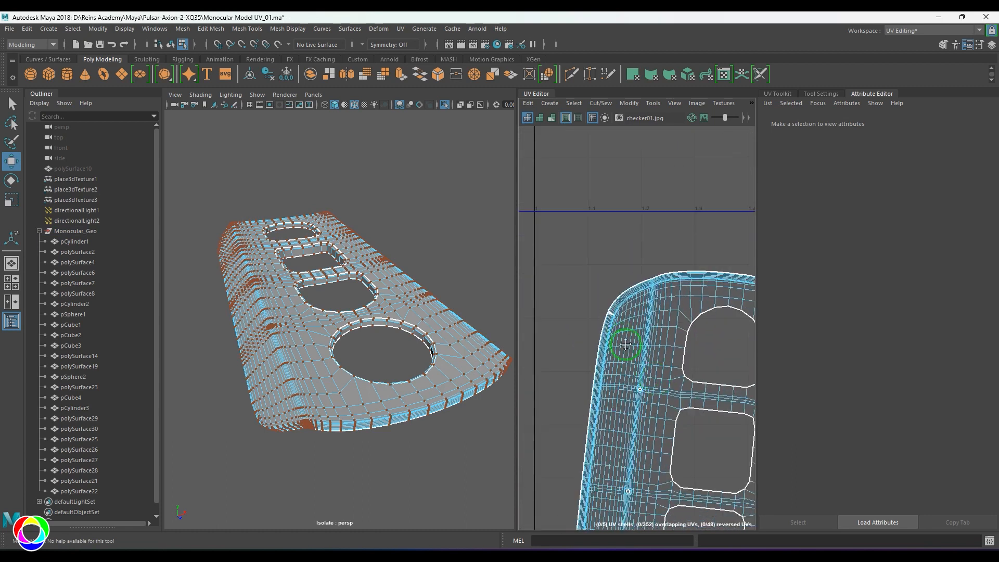
{"action": "middle_click_drag", "start_coordinate": [722, 491], "coordinate": [665, 160], "text": "alt"}
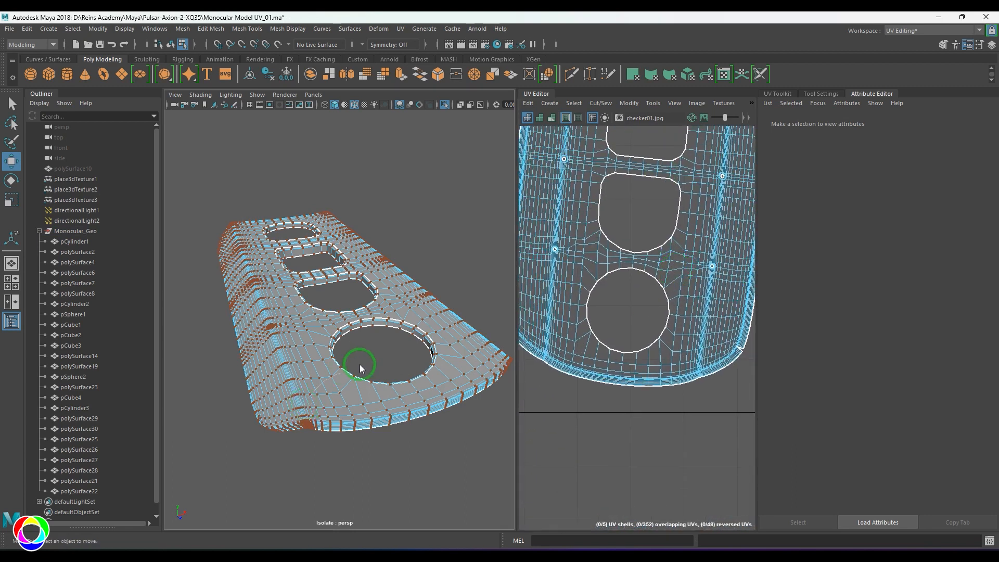
Turn on textured display, turn off wireframe on shaded and select polySurface14 to examine its checker pattern.
{"action": "right_click_drag", "start_coordinate": [309, 406], "coordinate": [360, 366]}
{"action": "key", "text": "6"}
{"action": "left_click", "coordinate": [381, 460]}
{"action": "mouse_move", "coordinate": [369, 437]}
{"action": "left_mouse_down", "text": "alt"}
{"action": "mouse_move", "coordinate": [374, 452]}
{"action": "mouse_move", "coordinate": [370, 444]}
{"action": "left_mouse_up", "text": "alt"}
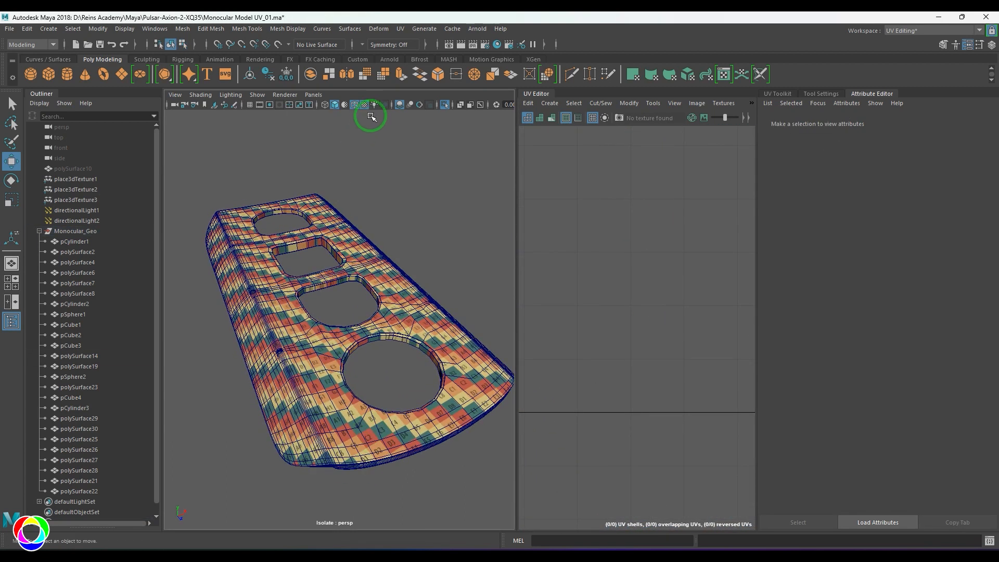
{"action": "left_click", "coordinate": [356, 105]}
{"action": "mouse_move", "coordinate": [370, 329]}
{"action": "left_mouse_down", "text": "alt"}
{"action": "mouse_move", "coordinate": [368, 370]}
{"action": "mouse_move", "coordinate": [337, 396]}
{"action": "mouse_move", "coordinate": [232, 346]}
{"action": "mouse_move", "coordinate": [309, 365]}
{"action": "mouse_move", "coordinate": [468, 364]}
{"action": "mouse_move", "coordinate": [359, 370]}
{"action": "mouse_move", "coordinate": [448, 364]}
{"action": "mouse_move", "coordinate": [374, 385]}
{"action": "mouse_move", "coordinate": [469, 357]}
{"action": "mouse_move", "coordinate": [495, 373]}
{"action": "mouse_move", "coordinate": [375, 402]}
{"action": "mouse_move", "coordinate": [431, 331]}
{"action": "left_mouse_up", "text": "alt"}
{"action": "left_click", "coordinate": [431, 331]}
{"action": "scroll", "coordinate": [594, 313], "scroll_direction": "down", "scroll_amount": 5}
Cut the UVs along one vertical corner edge on the inner wall of the first end button hole.
{"action": "scroll", "coordinate": [604, 307], "scroll_direction": "down", "scroll_amount": 3}
{"action": "middle_click_drag", "start_coordinate": [614, 333], "coordinate": [665, 459], "text": "alt"}
{"action": "scroll", "coordinate": [607, 341], "scroll_direction": "down", "scroll_amount": 3}
{"action": "middle_click_drag", "start_coordinate": [559, 318], "coordinate": [608, 408], "text": "alt"}
{"action": "scroll", "coordinate": [575, 358], "scroll_direction": "up", "scroll_amount": 6}
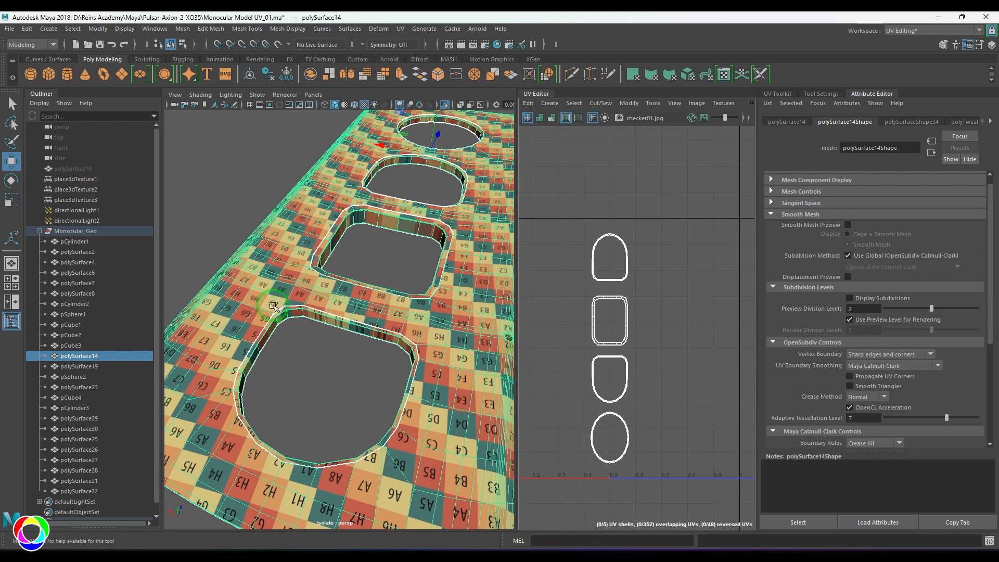
{"action": "scroll", "coordinate": [273, 306], "scroll_direction": "up", "scroll_amount": 10}
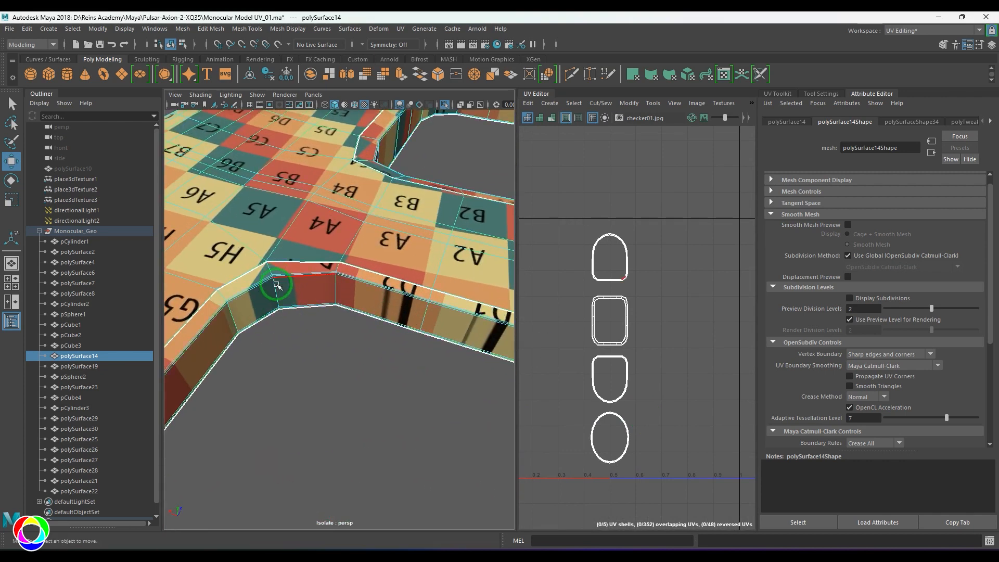
{"action": "left_click", "coordinate": [278, 296]}
{"action": "right_click_drag", "start_coordinate": [672, 274], "coordinate": [631, 288], "text": "shift"}
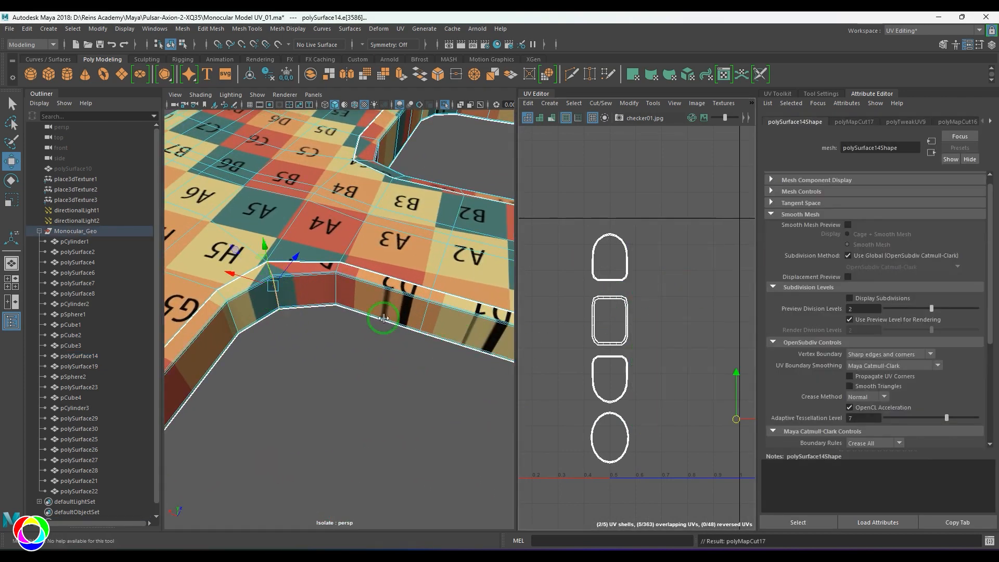
Cut the UVs along one vertical edge on the inner wall of each of the three remaining button holes.
{"action": "scroll", "coordinate": [385, 314], "scroll_direction": "down", "scroll_amount": 4}
{"action": "middle_click_drag", "start_coordinate": [388, 244], "coordinate": [316, 374], "text": "alt"}
{"action": "left_click_drag", "start_coordinate": [316, 374], "coordinate": [322, 339], "text": "alt"}
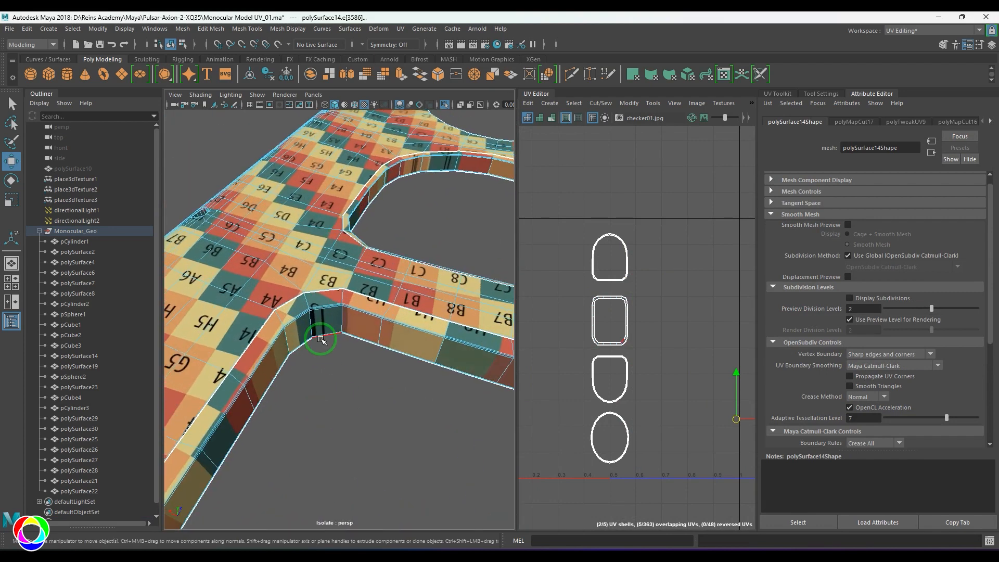
{"action": "right_click_drag", "start_coordinate": [626, 261], "coordinate": [565, 295], "text": "shift"}
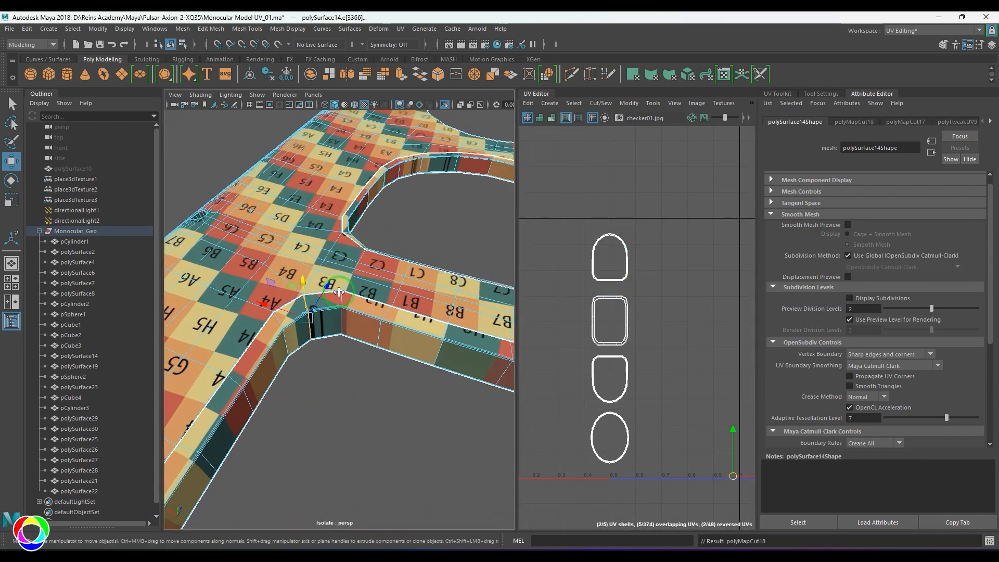
{"action": "middle_click_drag", "start_coordinate": [427, 209], "coordinate": [367, 347], "text": "alt"}
{"action": "scroll", "coordinate": [333, 342], "scroll_direction": "up", "scroll_amount": 4}
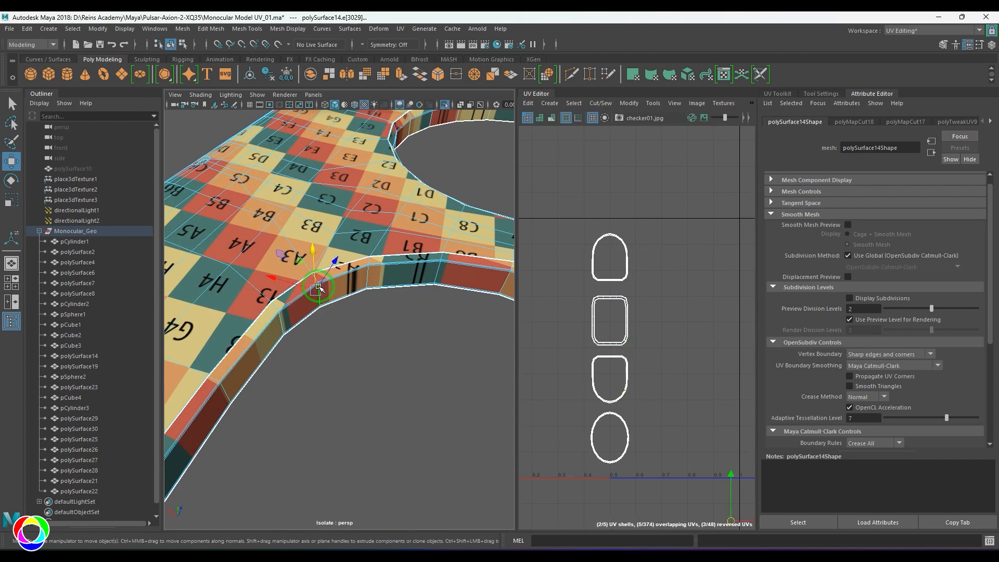
{"action": "right_click_drag", "start_coordinate": [642, 238], "coordinate": [557, 274], "text": "shift"}
{"action": "middle_click_drag", "start_coordinate": [352, 194], "coordinate": [279, 296], "text": "alt"}
{"action": "scroll", "coordinate": [312, 297], "scroll_direction": "up", "scroll_amount": 4}
{"action": "middle_click_drag", "start_coordinate": [395, 234], "coordinate": [413, 315], "text": "alt"}
{"action": "right_click_drag", "start_coordinate": [622, 242], "coordinate": [555, 303], "text": "shift"}
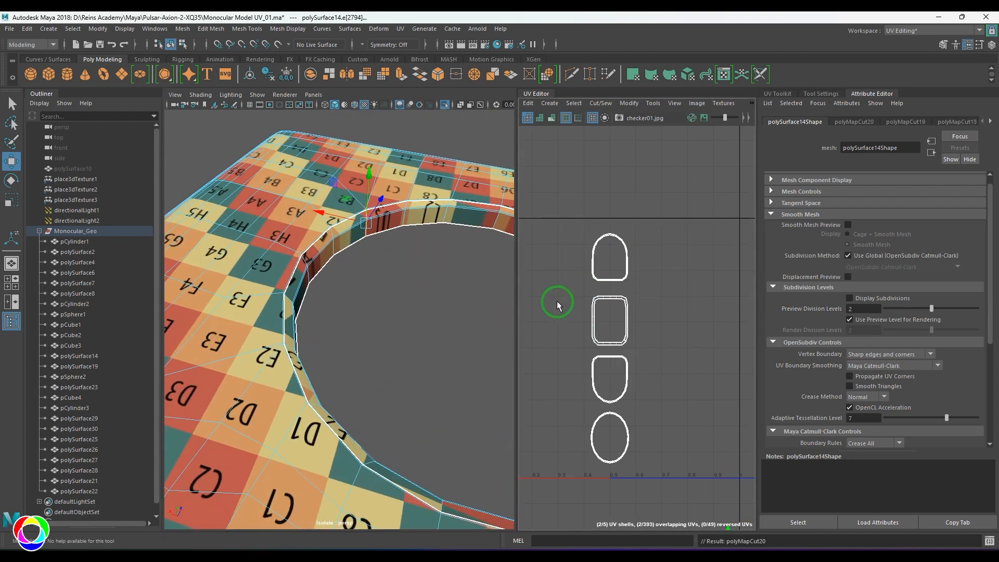
Unfold the four hole-wall UV shells, return polySurface14 to object mode and check the checker pattern on the whole panel.
{"action": "left_click_drag", "start_coordinate": [675, 473], "coordinate": [675, 472]}
{"action": "right_click_drag", "start_coordinate": [693, 264], "coordinate": [539, 267], "text": "shift"}
{"action": "left_click", "coordinate": [696, 295]}
{"action": "scroll", "coordinate": [312, 302], "scroll_direction": "down", "scroll_amount": 5}
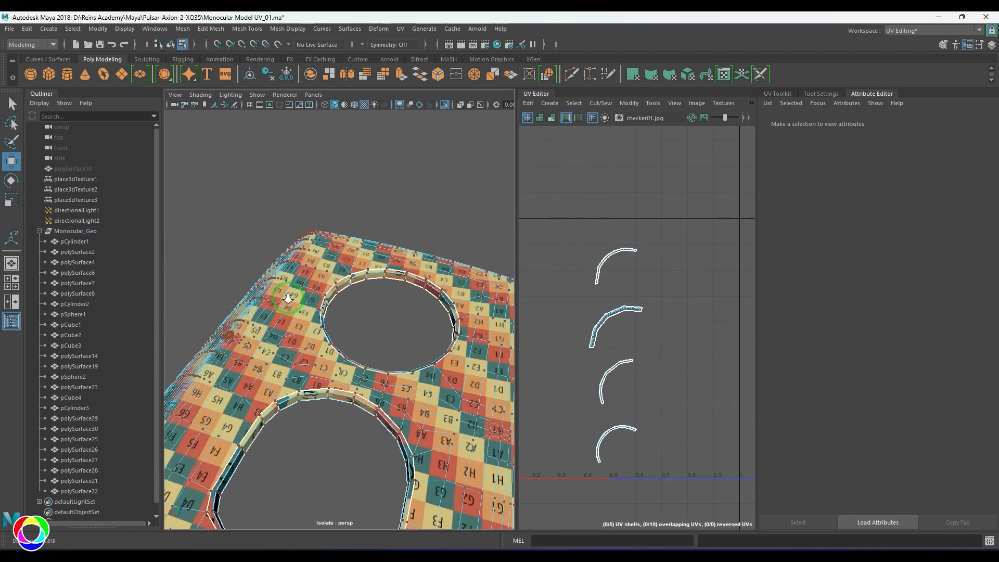
{"action": "left_click_drag", "start_coordinate": [285, 297], "coordinate": [290, 314], "text": "alt"}
{"action": "middle_click_drag", "start_coordinate": [290, 315], "coordinate": [345, 285], "text": "alt"}
{"action": "left_click", "coordinate": [318, 310]}
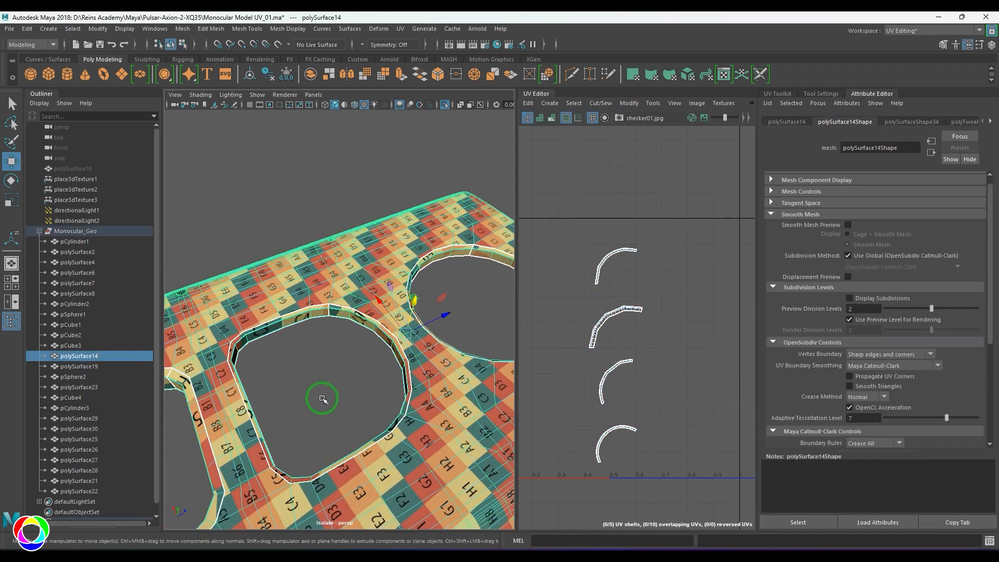
{"action": "key", "text": "f"}
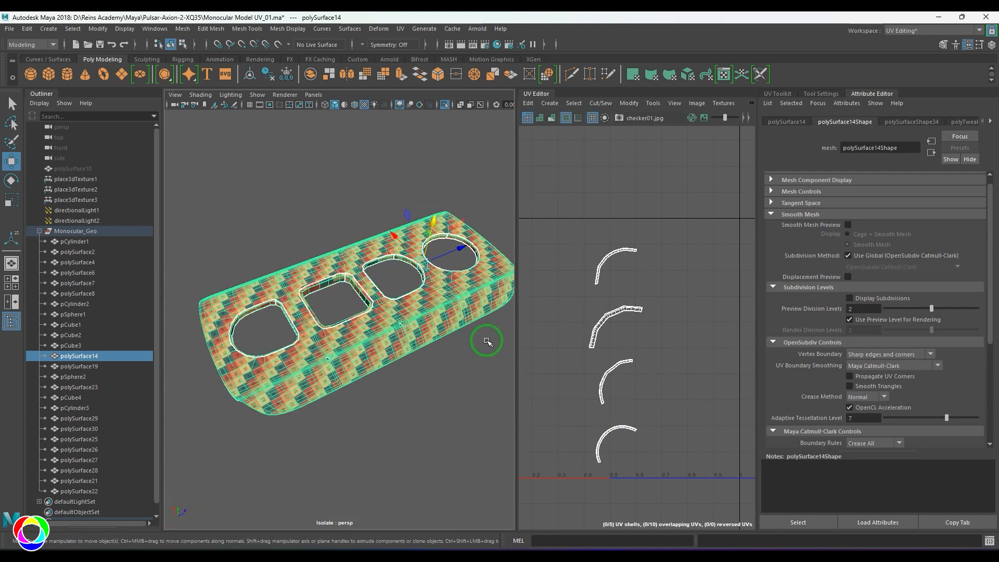
Exit isolation of the button panel and isolate the ribbed ring at the monocular's end (polySurface19).
{"action": "key", "text": "ctrl+1"}
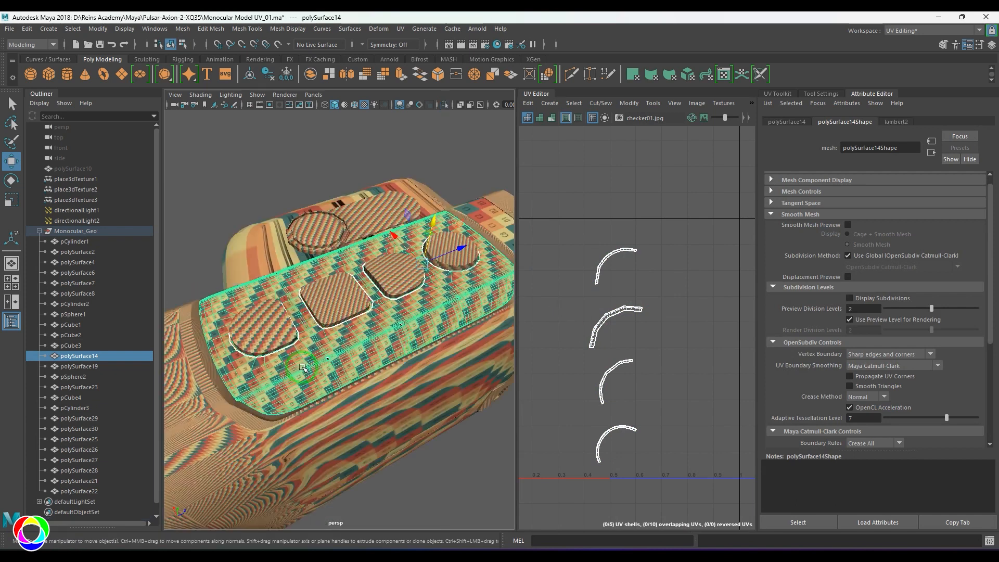
{"action": "scroll", "coordinate": [307, 357], "scroll_direction": "down", "scroll_amount": 5}
{"action": "left_click_drag", "start_coordinate": [308, 357], "coordinate": [405, 333], "text": "alt"}
{"action": "left_click", "coordinate": [452, 400]}
{"action": "left_click_drag", "start_coordinate": [452, 400], "coordinate": [292, 408], "text": "alt"}
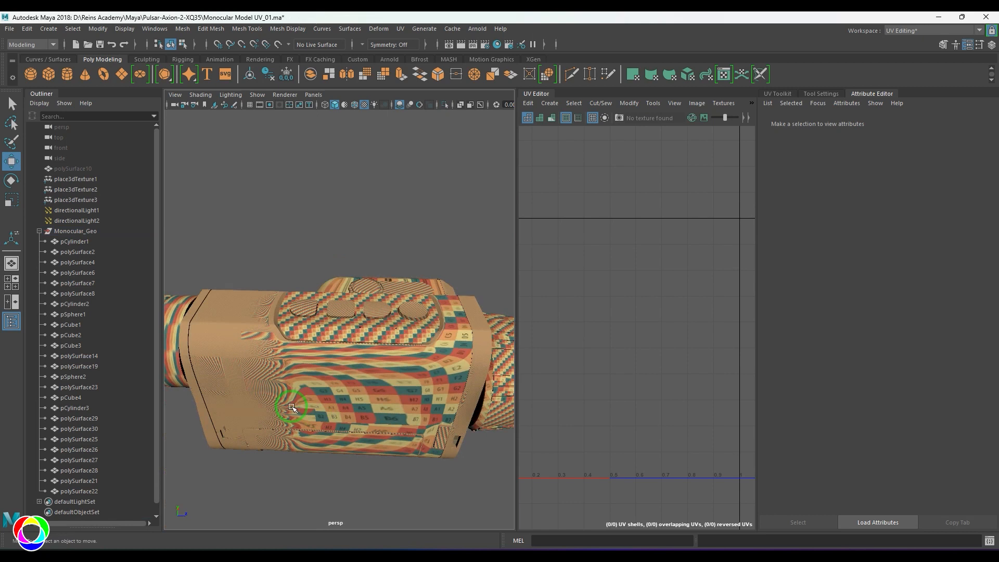
{"action": "left_click", "coordinate": [335, 324]}
{"action": "left_click", "coordinate": [98, 367]}
{"action": "key", "text": "f"}
{"action": "left_click_drag", "start_coordinate": [333, 304], "coordinate": [444, 254], "text": "alt"}
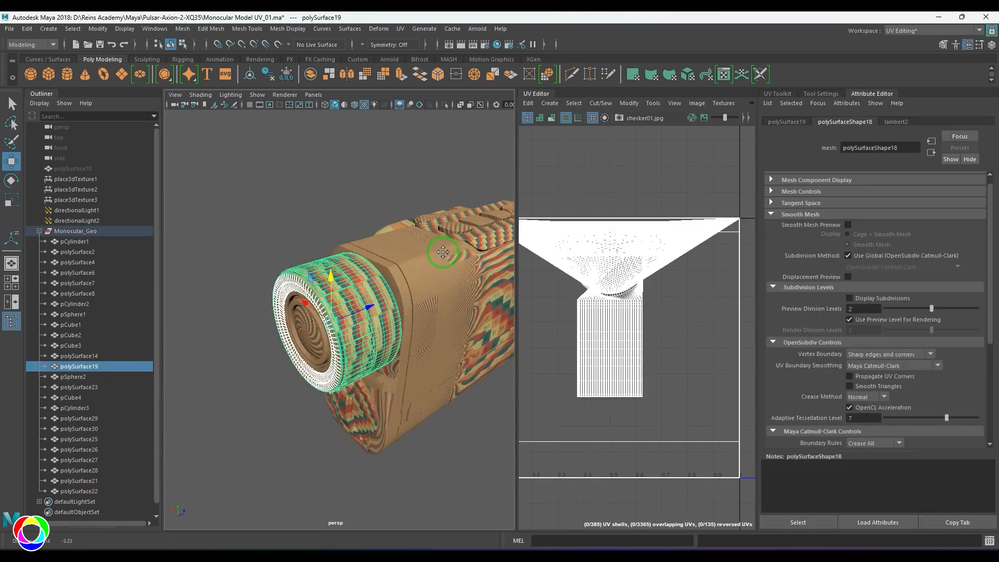
{"action": "right_click_drag", "start_coordinate": [444, 254], "coordinate": [429, 308], "text": "alt"}
{"action": "left_click_drag", "start_coordinate": [429, 307], "coordinate": [424, 339], "text": "alt"}
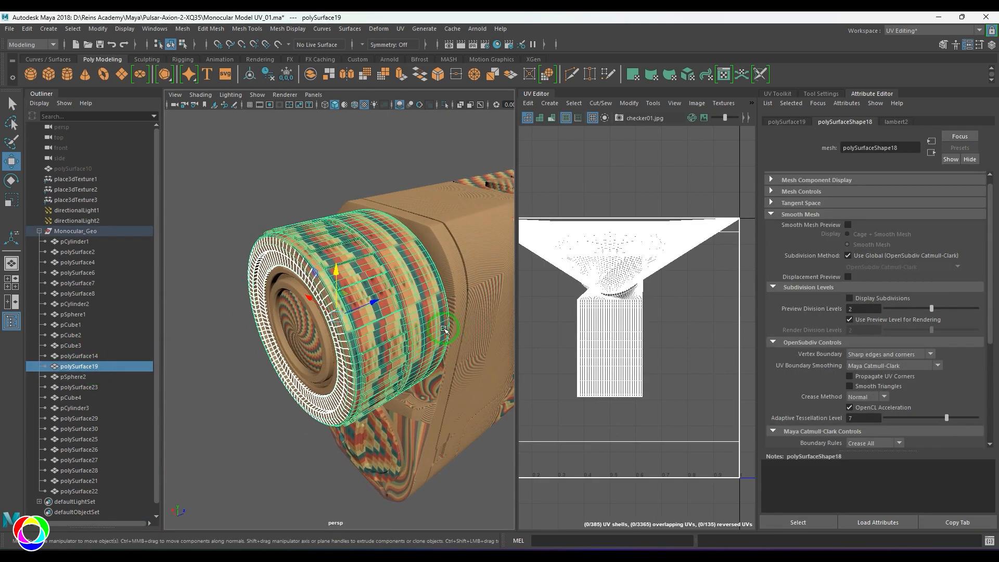
{"action": "key", "text": "ctrl+1"}
Apply a cylindrical UV projection to the isolated ribbed ring.
{"action": "left_click", "coordinate": [446, 384]}
{"action": "left_click_drag", "start_coordinate": [446, 384], "coordinate": [372, 382], "text": "alt"}
{"action": "left_click", "coordinate": [288, 328]}
{"action": "left_click_drag", "start_coordinate": [288, 328], "coordinate": [363, 367], "text": "alt"}
{"action": "right_click_drag", "start_coordinate": [364, 367], "coordinate": [396, 383], "text": "alt"}
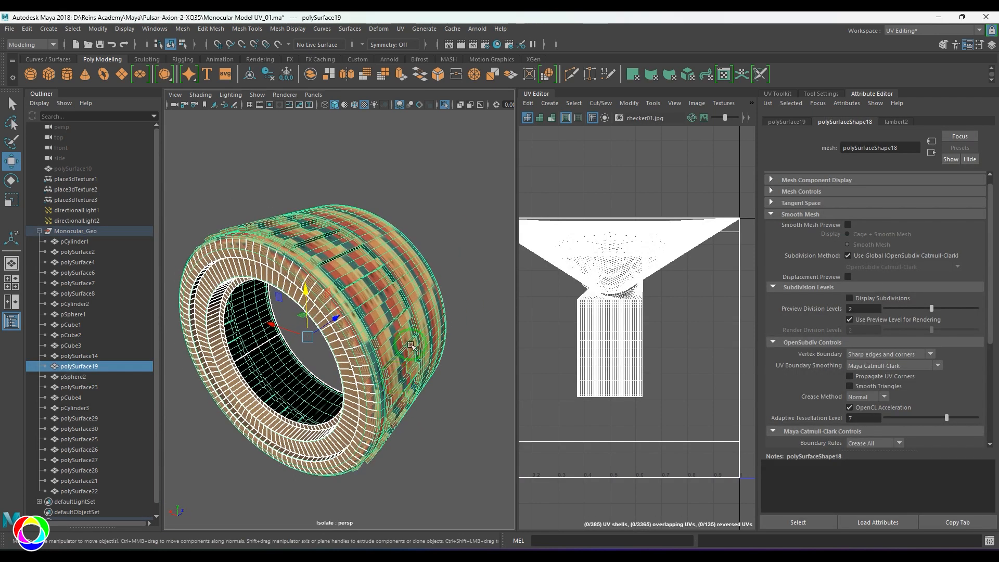
{"action": "left_click", "coordinate": [401, 30]}
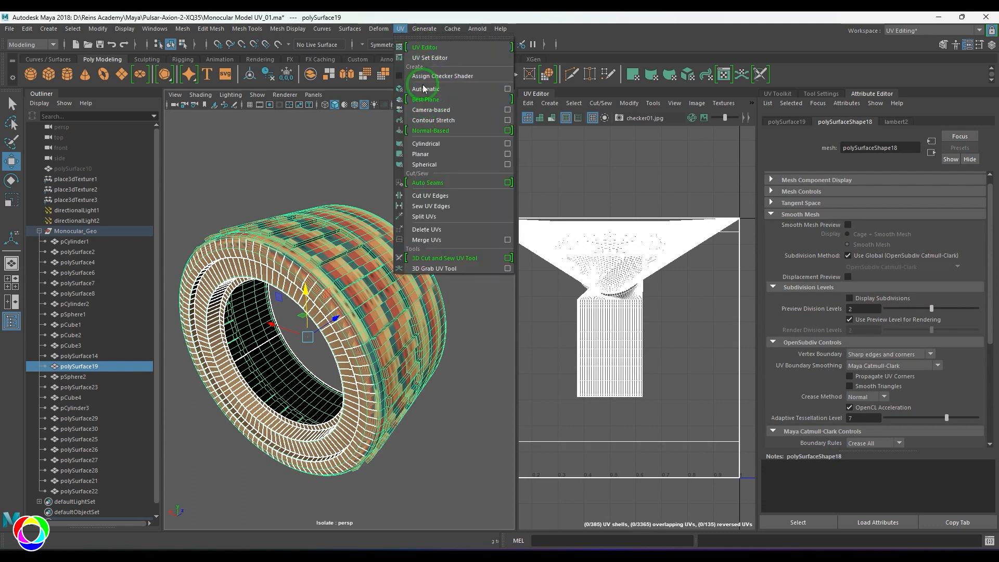
{"action": "left_click", "coordinate": [422, 145]}
Rotate the cylindrical projection about X to align it with the ring's axis so the UVs unroll into a straight strip.
{"action": "right_click_drag", "start_coordinate": [429, 296], "coordinate": [381, 323], "text": "alt"}
{"action": "left_click_drag", "start_coordinate": [381, 333], "coordinate": [182, 339], "text": "alt"}
{"action": "right_click_drag", "start_coordinate": [312, 407], "coordinate": [384, 349], "text": "alt"}
{"action": "left_click_drag", "start_coordinate": [384, 348], "coordinate": [311, 312], "text": "alt"}
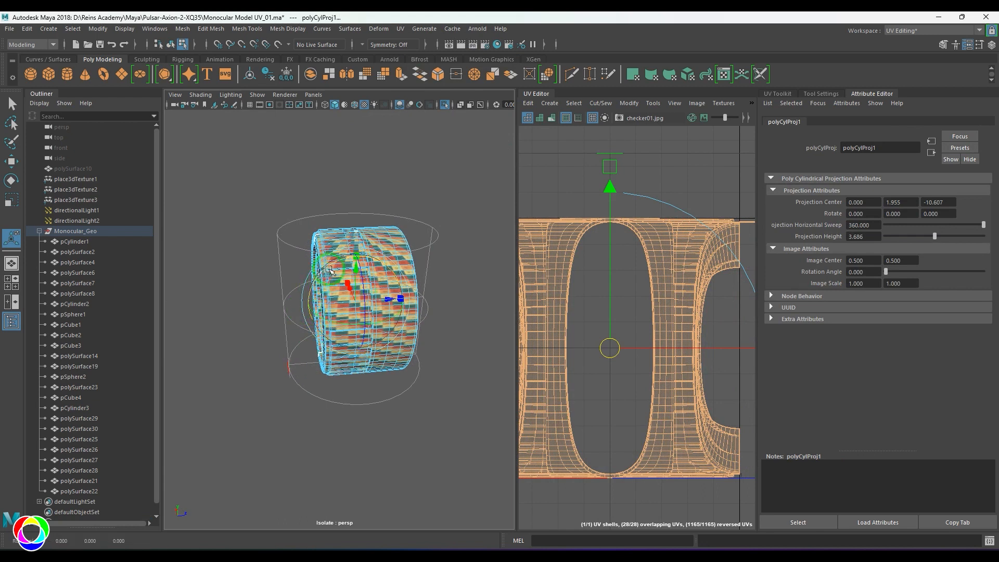
{"action": "left_click_drag", "start_coordinate": [329, 270], "coordinate": [287, 302]}
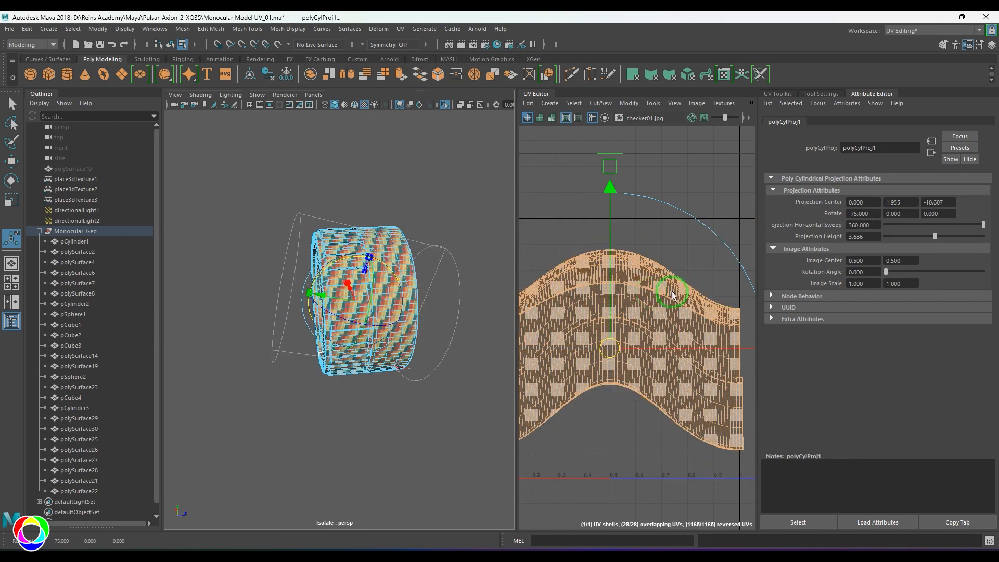
{"action": "key", "text": "f"}
{"action": "scroll", "coordinate": [397, 278], "scroll_direction": "up", "scroll_amount": 2}
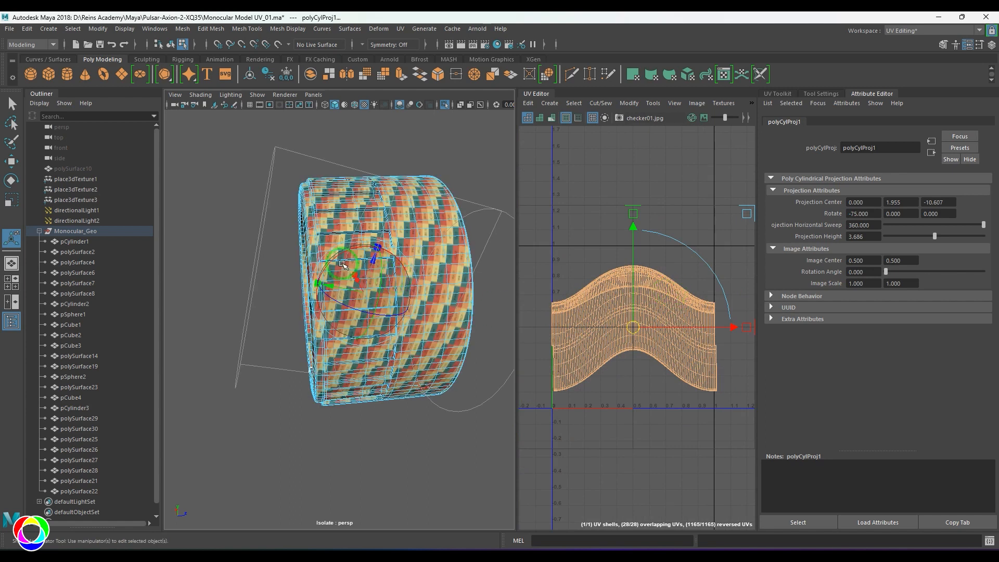
{"action": "mouse_move", "coordinate": [337, 256]}
{"action": "left_mouse_down"}
{"action": "mouse_move", "coordinate": [331, 264]}
{"action": "mouse_move", "coordinate": [437, 314]}
{"action": "mouse_move", "coordinate": [430, 285]}
{"action": "mouse_move", "coordinate": [417, 280]}
{"action": "mouse_move", "coordinate": [469, 307]}
{"action": "mouse_move", "coordinate": [377, 307]}
{"action": "left_mouse_up"}
Leave the projection manipulator and display the ring in plain shading without the checker texture.
{"action": "key", "text": "q"}
{"action": "left_click", "coordinate": [404, 156]}
{"action": "key", "text": "5"}
{"action": "left_click", "coordinate": [420, 280]}
{"action": "left_click", "coordinate": [456, 334]}
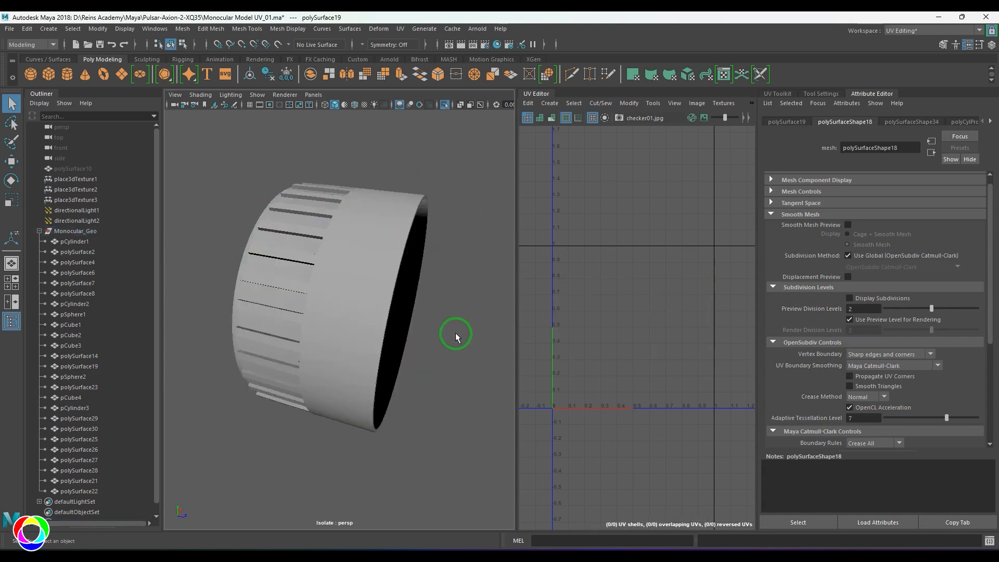
{"action": "left_click_drag", "start_coordinate": [455, 333], "coordinate": [418, 338], "text": "alt"}
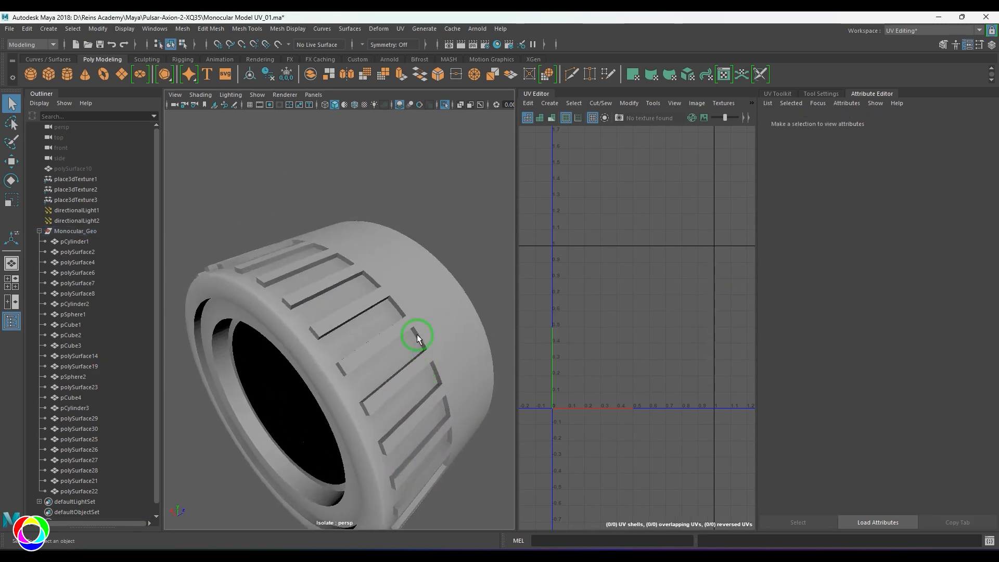
{"action": "right_click_drag", "start_coordinate": [417, 339], "coordinate": [448, 368], "text": "alt"}
Select the upper outline edges of one raised rib and extend the selection to the similar edges around the ring.
{"action": "left_click", "coordinate": [474, 276]}
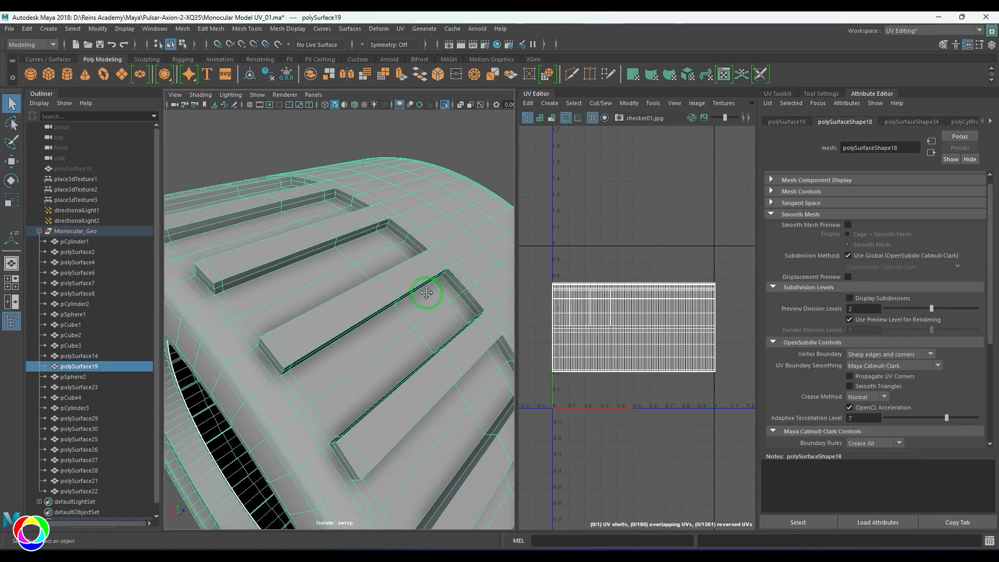
{"action": "left_click_drag", "start_coordinate": [427, 293], "coordinate": [336, 352], "text": "alt"}
{"action": "right_click_drag", "start_coordinate": [335, 351], "coordinate": [331, 326]}
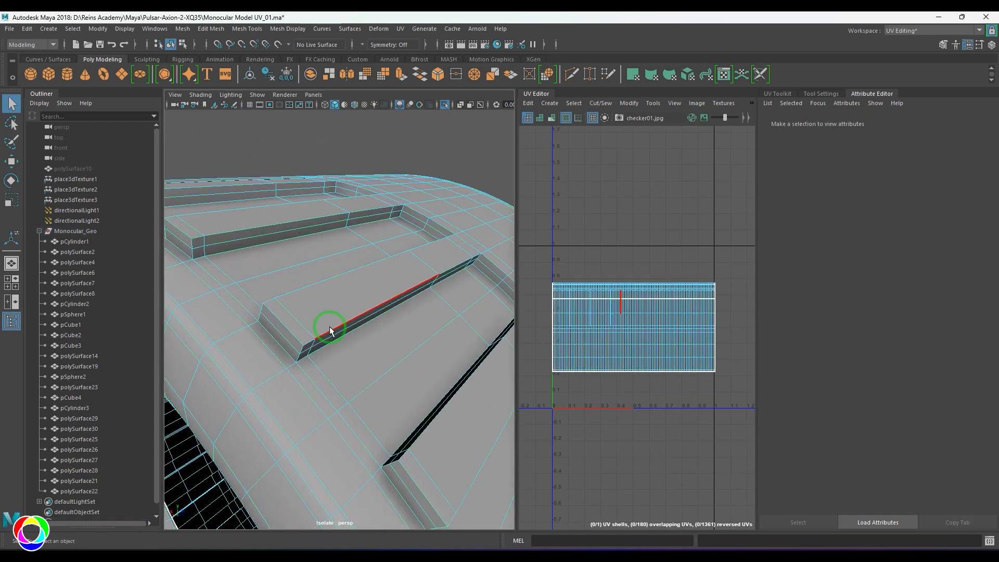
{"action": "left_click", "coordinate": [330, 331]}
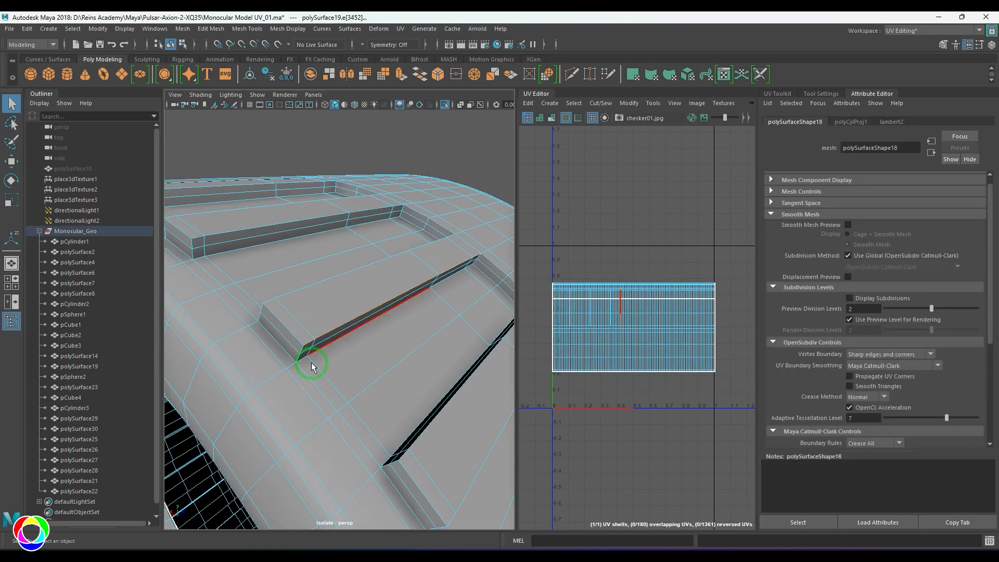
{"action": "left_click", "coordinate": [305, 285]}
{"action": "left_click_drag", "start_coordinate": [444, 300], "coordinate": [422, 281], "text": "alt"}
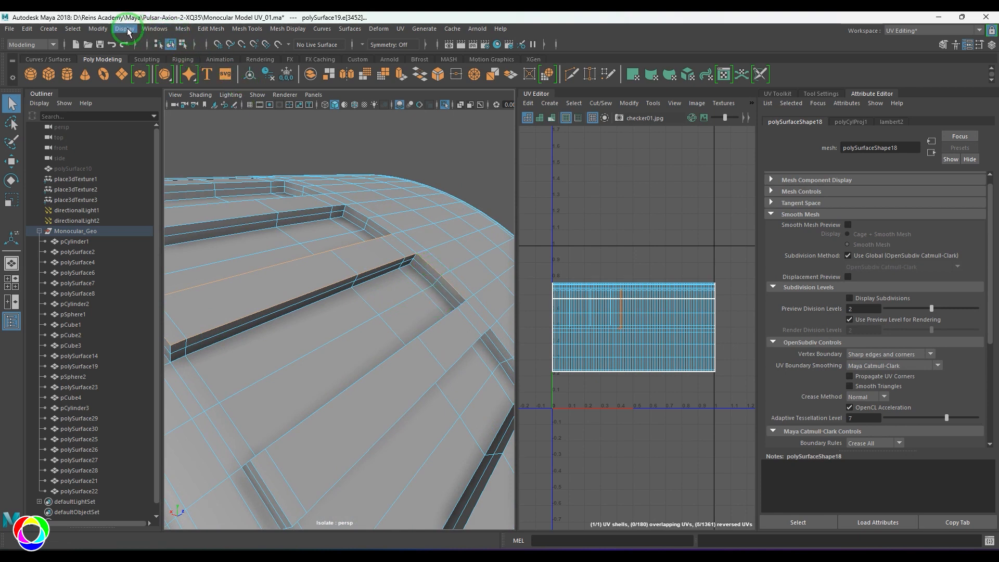
{"action": "left_click", "coordinate": [88, 30]}
{"action": "mouse_move", "coordinate": [79, 29]}
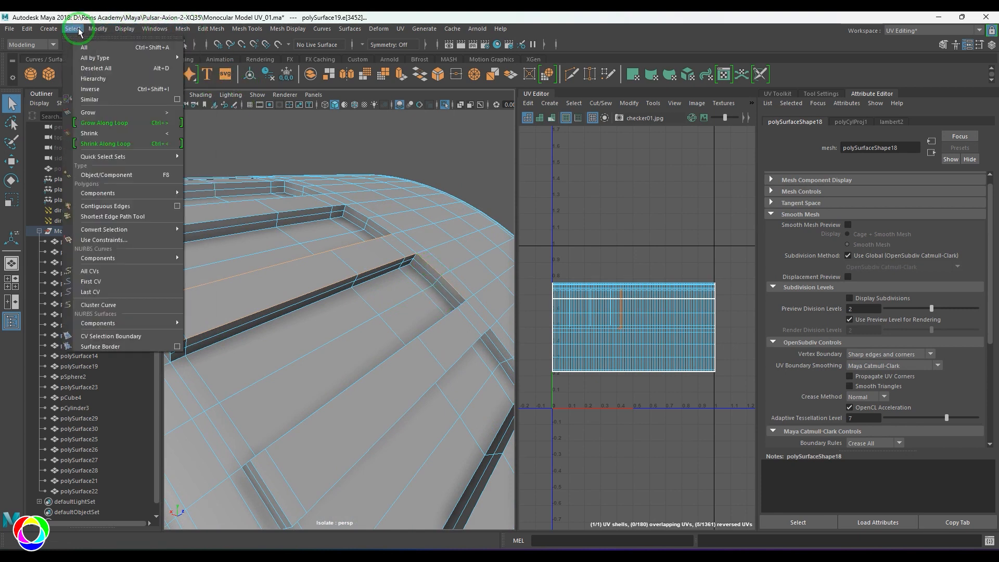
{"action": "left_click", "coordinate": [85, 101]}
Cut the UVs along the selected rib edges and move the lower UV shell down, clear of the upper one.
{"action": "right_click_drag", "start_coordinate": [341, 224], "coordinate": [282, 224], "text": "alt"}
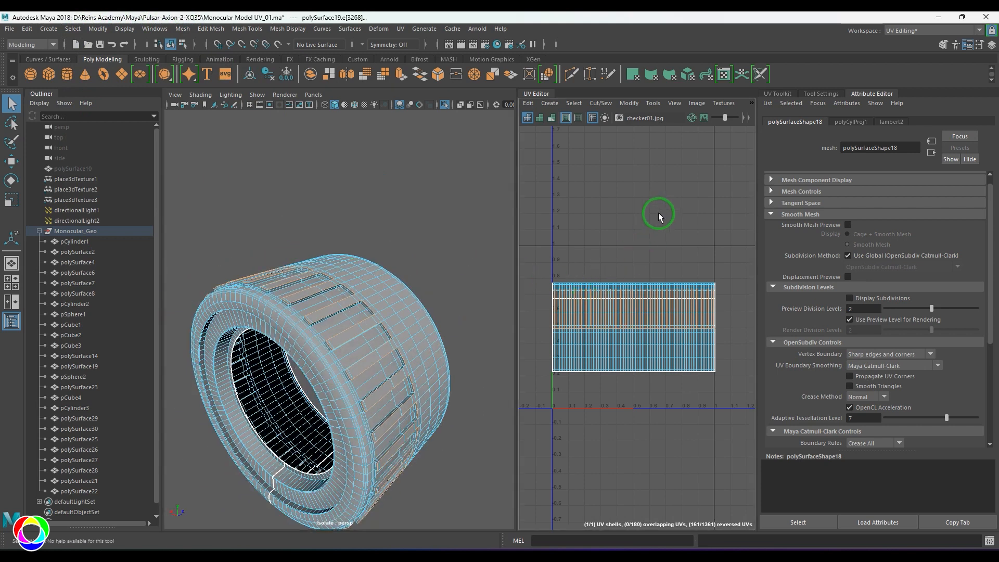
{"action": "right_click_drag", "start_coordinate": [655, 211], "coordinate": [576, 344], "text": "shift"}
{"action": "left_click_drag", "start_coordinate": [575, 345], "coordinate": [644, 420]}
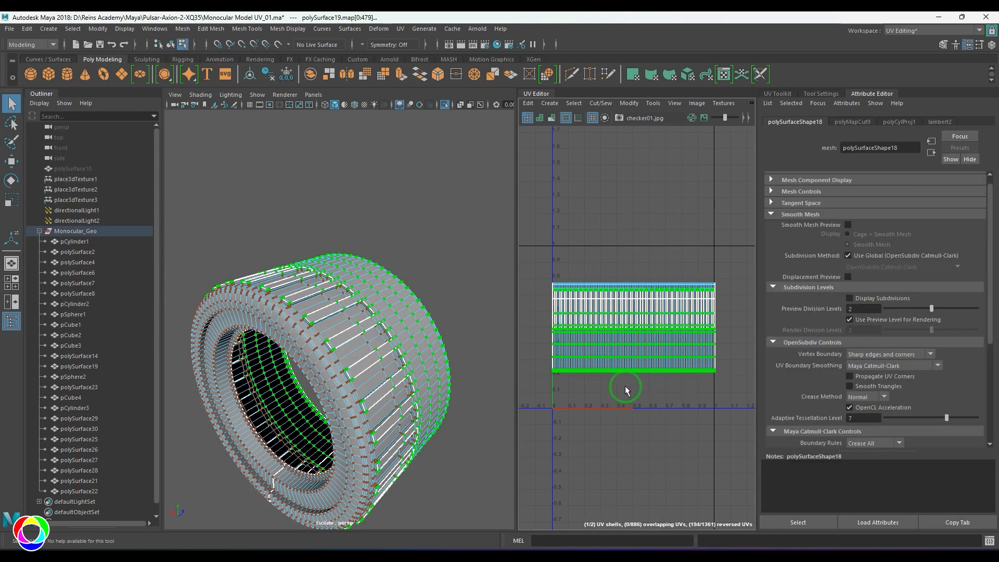
{"action": "left_click_drag", "start_coordinate": [634, 322], "coordinate": [634, 411]}
{"action": "left_click", "coordinate": [643, 330]}
{"action": "middle_click_drag", "start_coordinate": [592, 372], "coordinate": [613, 296], "text": "alt"}
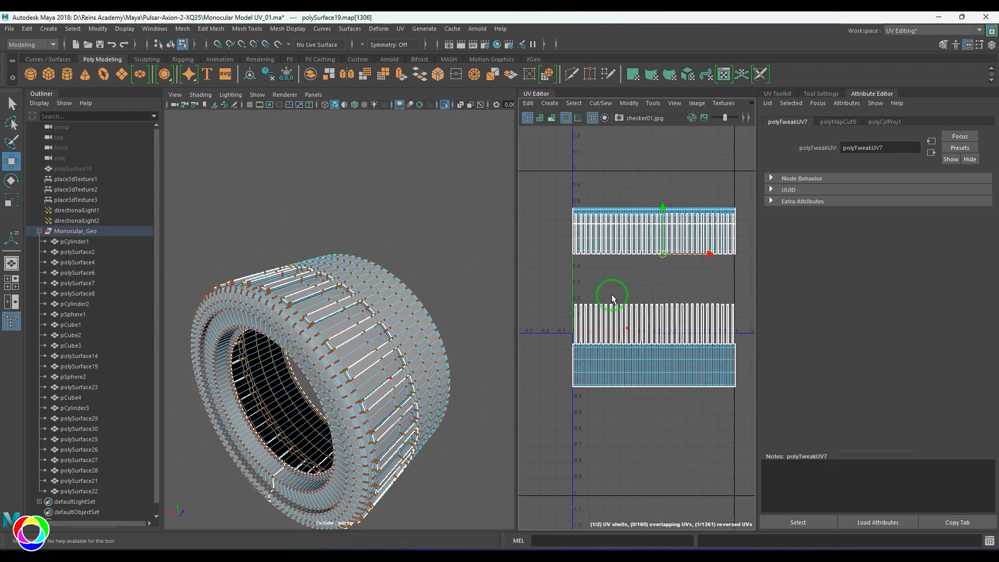
Examine which faces of the ring belong to each of the separated UV shells.
{"action": "right_click_drag", "start_coordinate": [613, 296], "coordinate": [622, 388], "text": "alt"}
{"action": "scroll", "coordinate": [625, 370], "scroll_direction": "down", "scroll_amount": 2}
{"action": "double_click", "coordinate": [621, 375]}
{"action": "scroll", "coordinate": [545, 308], "scroll_direction": "down", "scroll_amount": 4}
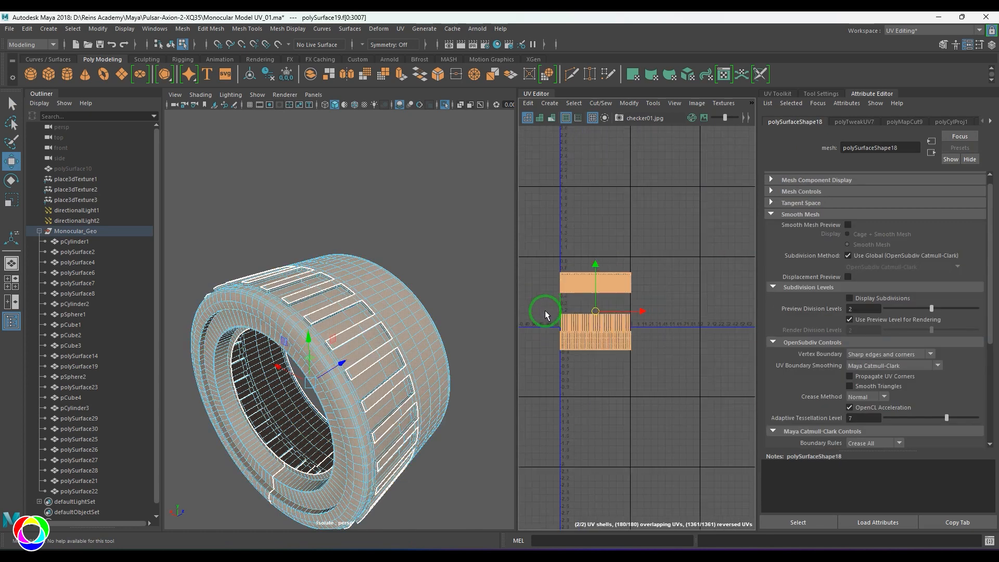
{"action": "left_click_drag", "start_coordinate": [737, 403], "coordinate": [736, 404]}
{"action": "left_click_drag", "start_coordinate": [397, 350], "coordinate": [286, 338], "text": "alt"}
{"action": "scroll", "coordinate": [623, 351], "scroll_direction": "up", "scroll_amount": 4}
{"action": "mouse_move", "coordinate": [622, 351]}
{"action": "middle_mouse_down", "text": "alt"}
{"action": "mouse_move", "coordinate": [611, 349]}
{"action": "mouse_move", "coordinate": [630, 366]}
{"action": "middle_mouse_up", "text": "alt"}
{"action": "left_click_drag", "start_coordinate": [337, 317], "coordinate": [363, 326], "text": "alt"}
{"action": "scroll", "coordinate": [362, 327], "scroll_direction": "up", "scroll_amount": 5}
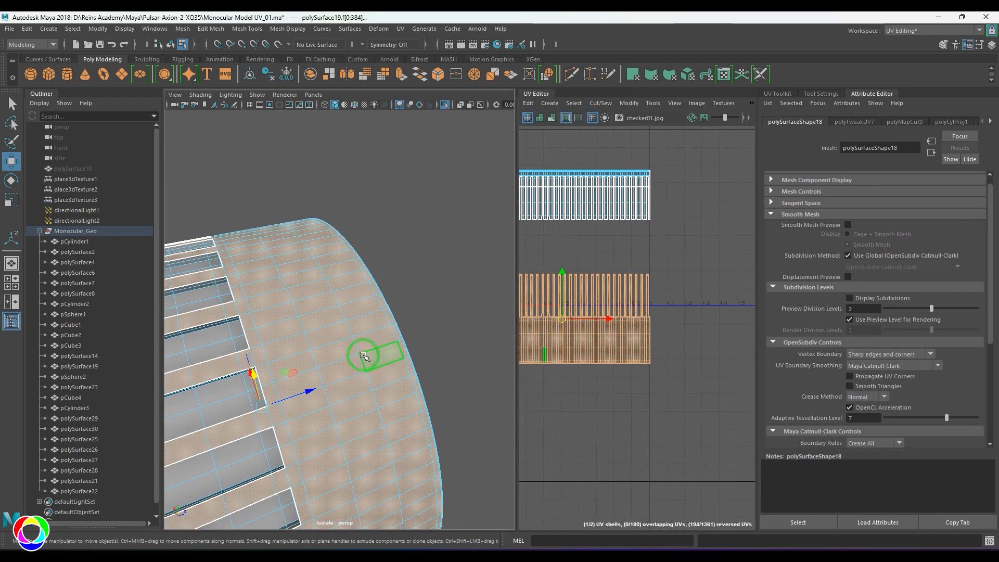
Show the checker texture and stretch the lower UV shell horizontally until its checkers on the ring are less distorted.
{"action": "key", "text": "6"}
{"action": "middle_click_drag", "start_coordinate": [625, 345], "coordinate": [682, 337], "text": "alt"}
{"action": "scroll", "coordinate": [682, 336], "scroll_direction": "down", "scroll_amount": 2}
{"action": "key", "text": "F12"}
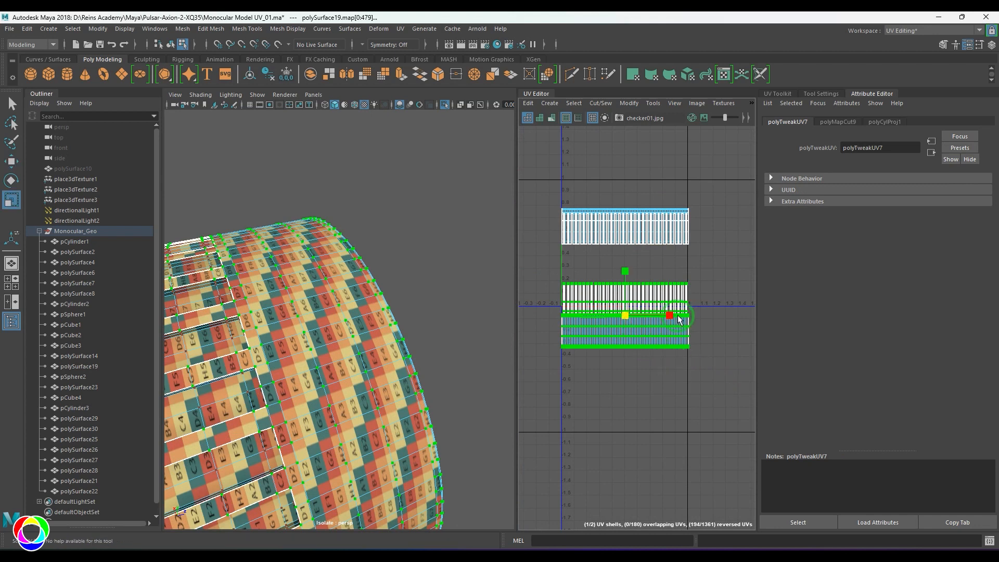
{"action": "left_click_drag", "start_coordinate": [671, 316], "coordinate": [728, 320]}
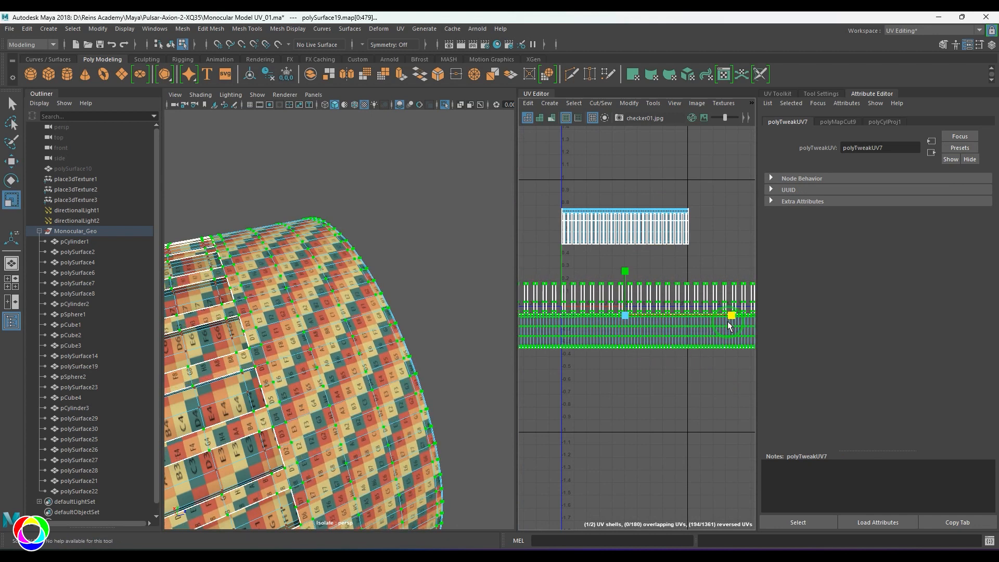
Move the stretched lower UV shell farther down, below the 0–1 tile.
{"action": "scroll", "coordinate": [532, 323], "scroll_direction": "down", "scroll_amount": 3}
{"action": "key", "text": "w"}
{"action": "left_click_drag", "start_coordinate": [641, 320], "coordinate": [656, 414]}
{"action": "scroll", "coordinate": [214, 306], "scroll_direction": "down", "scroll_amount": 5}
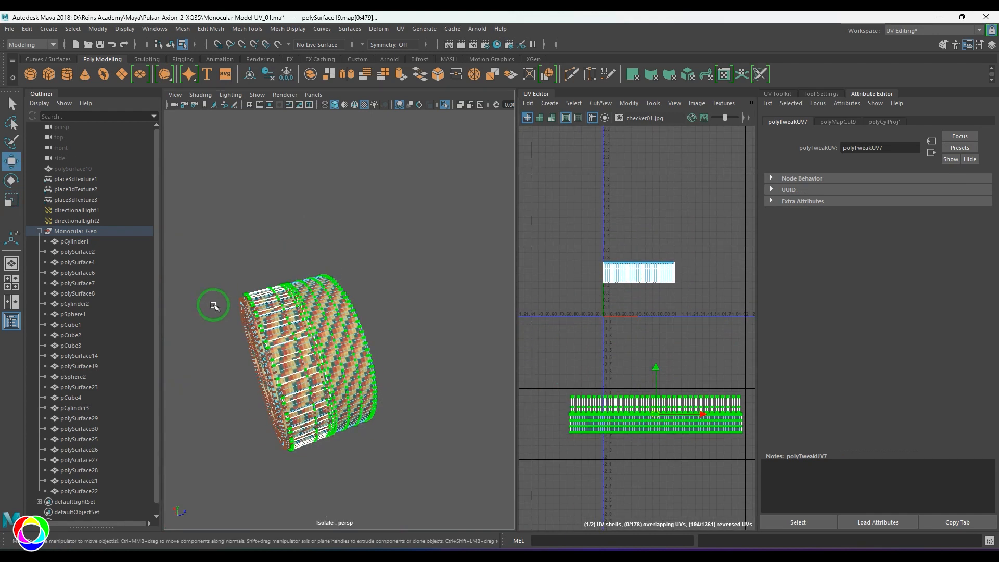
Select the edge loop around the ring's rounded rim in front of the ribs and cut the UVs along it.
{"action": "key", "text": "F8"}
{"action": "scroll", "coordinate": [365, 302], "scroll_direction": "up", "scroll_amount": 5}
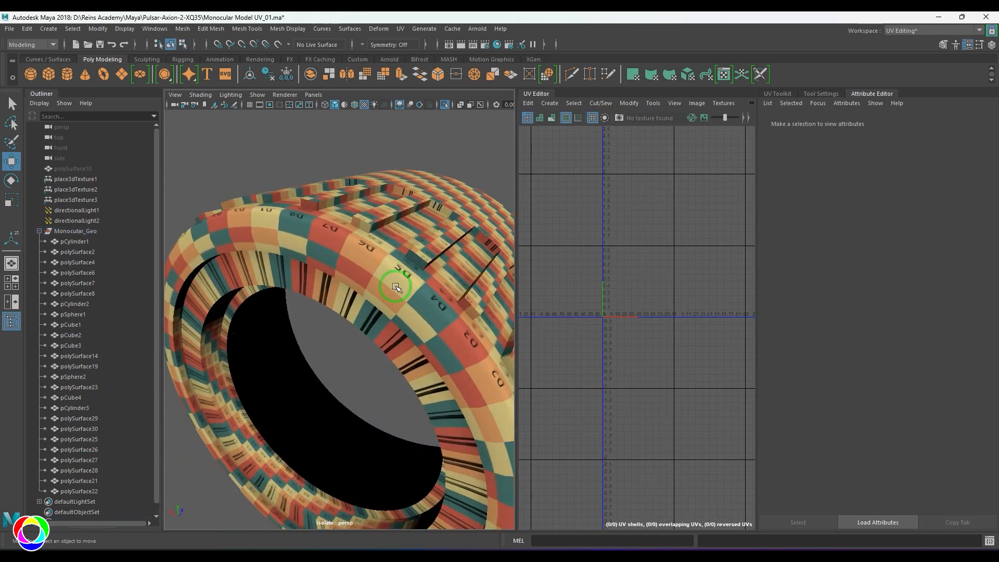
{"action": "scroll", "coordinate": [365, 302], "scroll_direction": "up", "scroll_amount": 5}
{"action": "key", "text": "F8"}
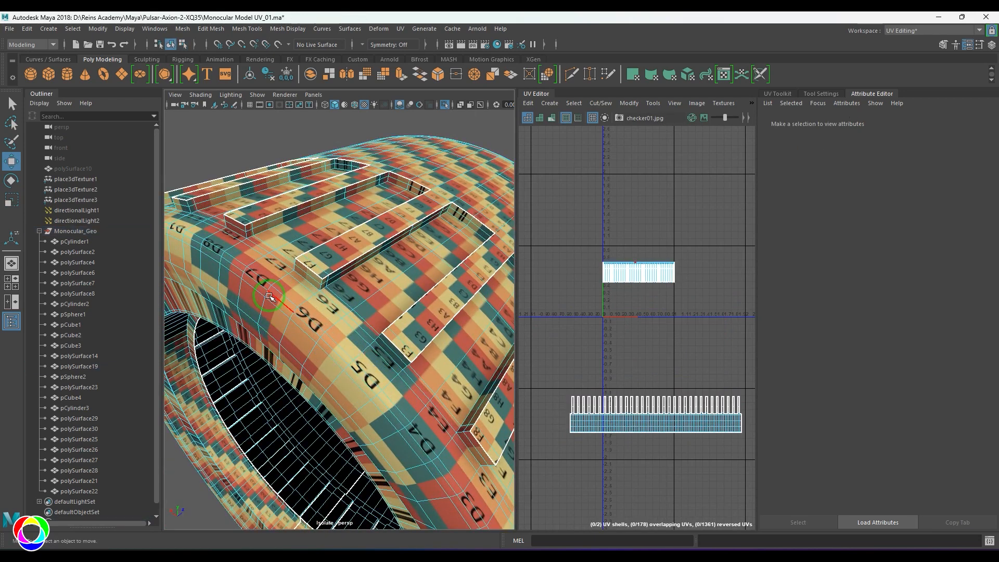
{"action": "left_click", "coordinate": [281, 308]}
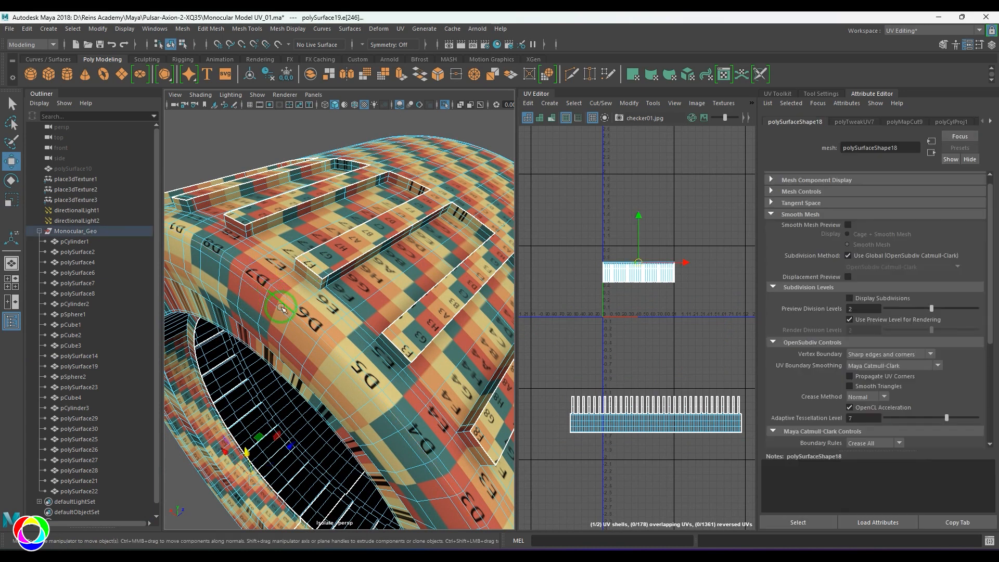
{"action": "right_click_drag", "start_coordinate": [641, 249], "coordinate": [636, 305], "text": "shift"}
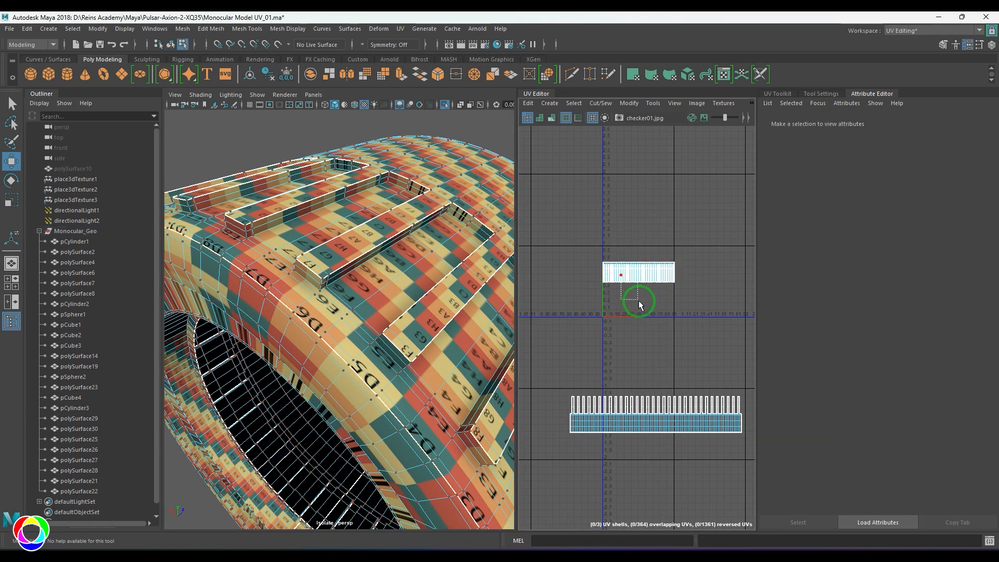
Move the newly cut rib-groove UV shell down between the narrow rim strip and the comb-shaped shell.
{"action": "left_click", "coordinate": [635, 280]}
{"action": "left_click_drag", "start_coordinate": [639, 273], "coordinate": [649, 321]}
{"action": "left_click_drag", "start_coordinate": [312, 276], "coordinate": [359, 295], "text": "alt"}
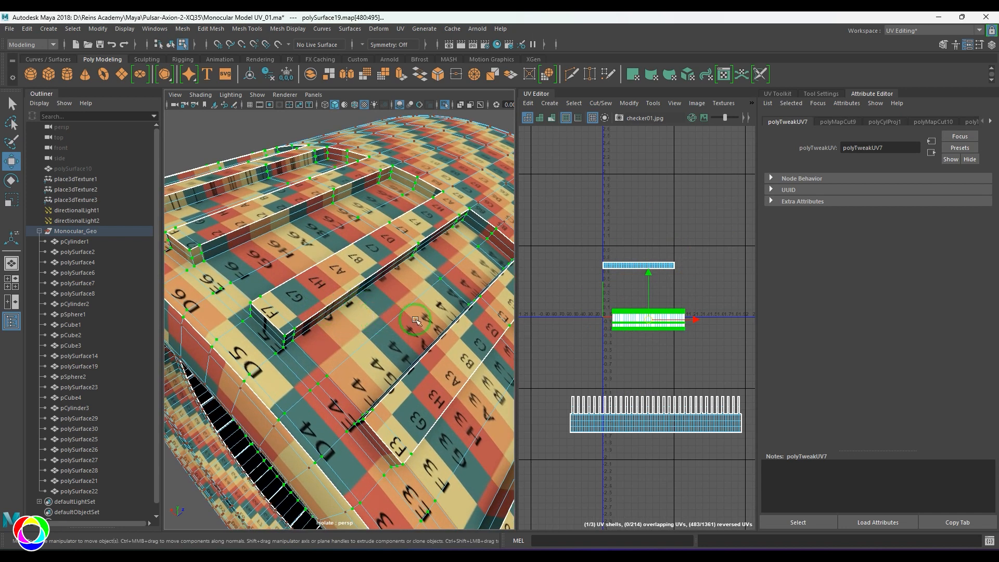
Stretch the middle UV shell horizontally until the checkers between the ribs look square.
{"action": "scroll", "coordinate": [643, 337], "scroll_direction": "up", "scroll_amount": 3}
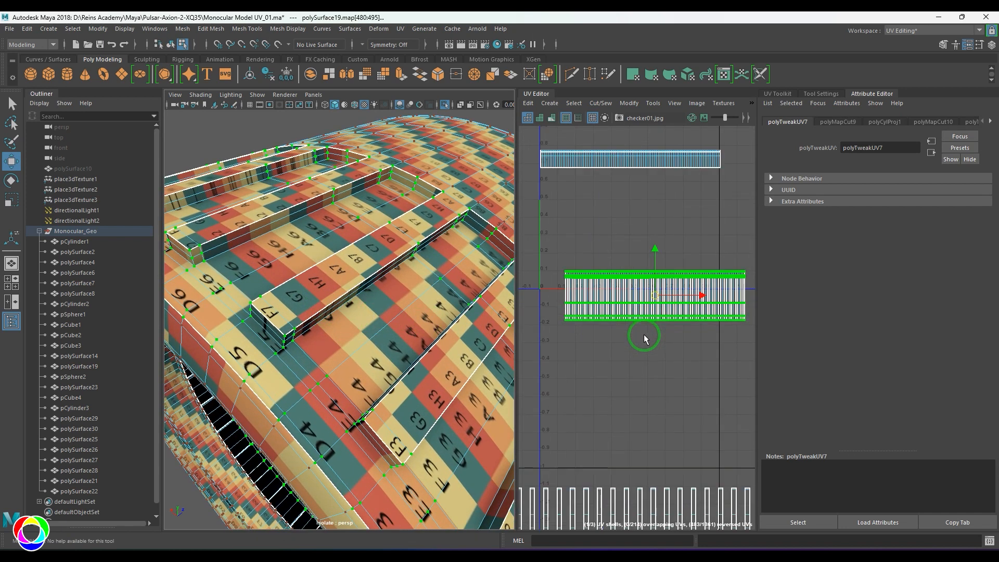
{"action": "scroll", "coordinate": [650, 333], "scroll_direction": "down", "scroll_amount": 4}
{"action": "key", "text": "r"}
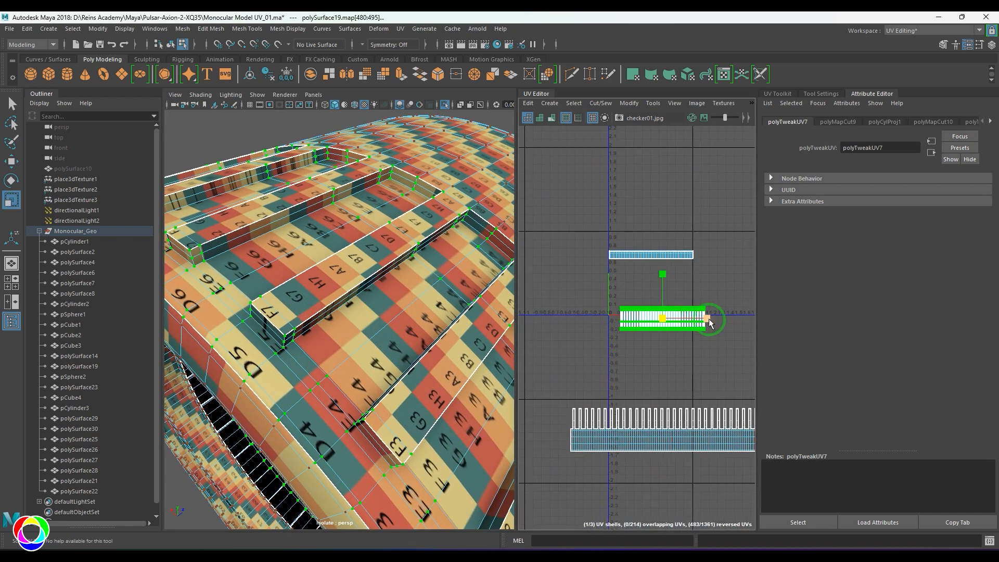
{"action": "left_click_drag", "start_coordinate": [709, 322], "coordinate": [759, 329]}
{"action": "scroll", "coordinate": [673, 346], "scroll_direction": "down", "scroll_amount": 3}
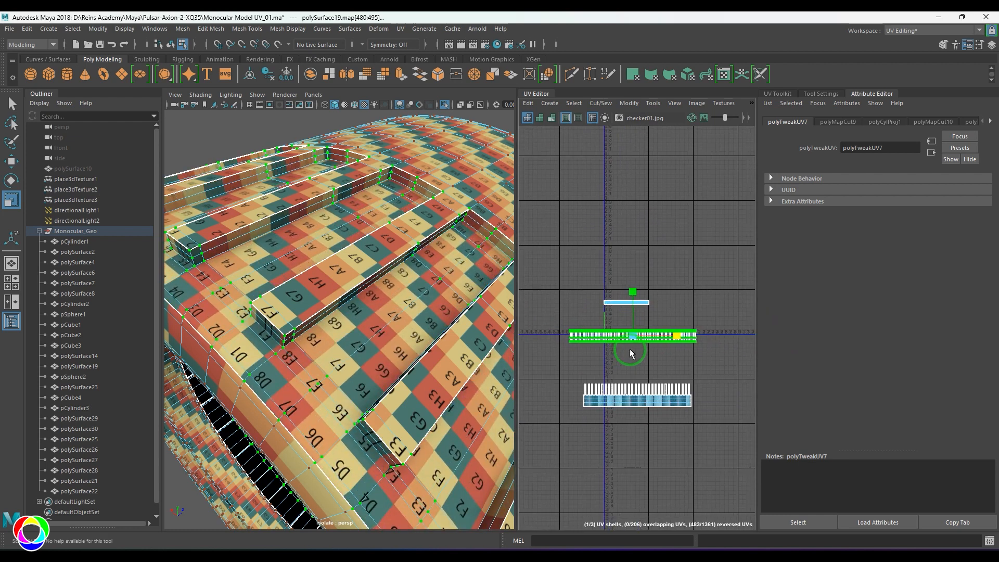
{"action": "scroll", "coordinate": [631, 354], "scroll_direction": "up", "scroll_amount": 2}
{"action": "left_click_drag", "start_coordinate": [670, 334], "coordinate": [679, 335]}
Examine the checker pattern along the ribs and on the recessed groove walls from several angles.
{"action": "left_click_drag", "start_coordinate": [420, 312], "coordinate": [380, 313], "text": "alt"}
{"action": "right_click_drag", "start_coordinate": [380, 313], "coordinate": [396, 340], "text": "alt"}
{"action": "left_click_drag", "start_coordinate": [416, 243], "coordinate": [386, 272], "text": "alt"}
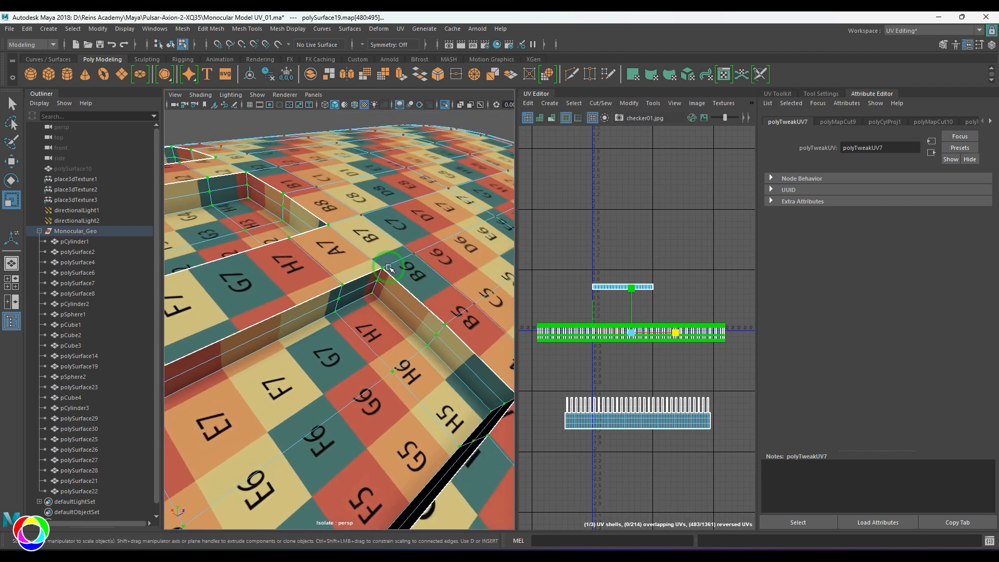
{"action": "right_click_drag", "start_coordinate": [386, 272], "coordinate": [337, 297], "text": "alt"}
{"action": "left_click_drag", "start_coordinate": [336, 296], "coordinate": [398, 276], "text": "alt"}
{"action": "middle_click_drag", "start_coordinate": [398, 276], "coordinate": [418, 255], "text": "alt"}
{"action": "left_click_drag", "start_coordinate": [417, 255], "coordinate": [406, 294], "text": "alt"}
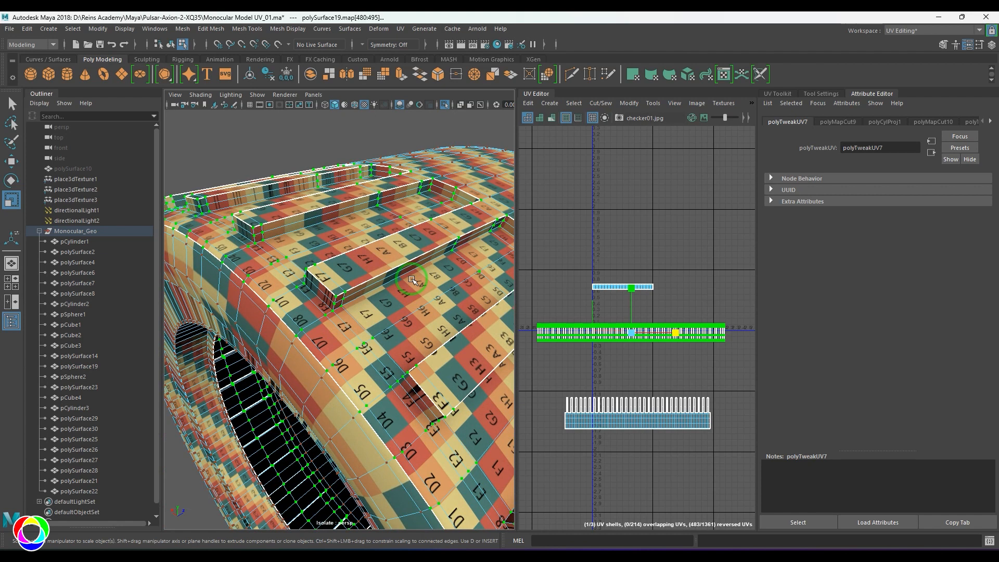
{"action": "scroll", "coordinate": [412, 281], "scroll_direction": "up", "scroll_amount": 6}
Select the corner edges at the far end of one groove, extend the selection to all similar edges, and cut the UVs along them.
{"action": "right_click_drag", "start_coordinate": [371, 280], "coordinate": [387, 200]}
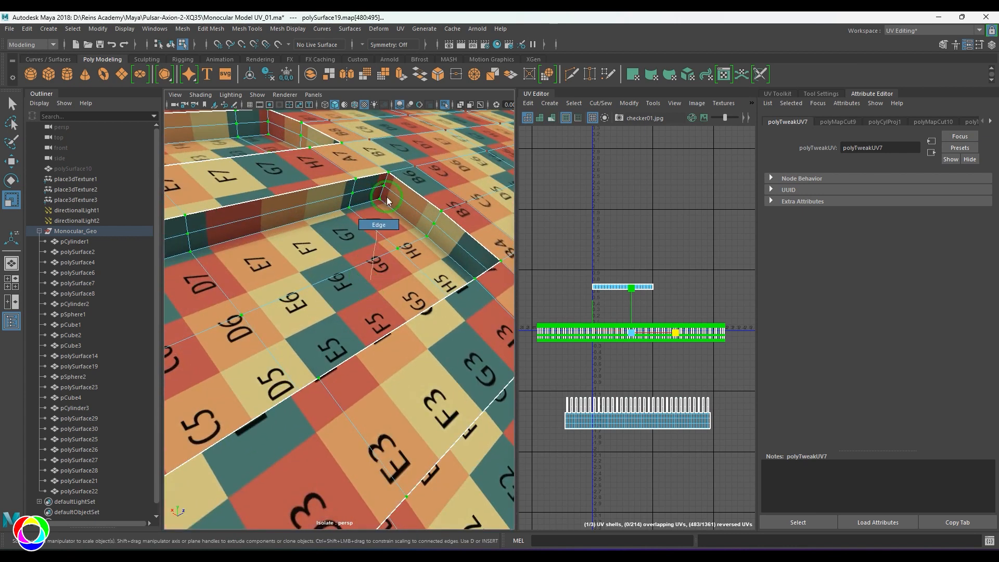
{"action": "left_click", "coordinate": [387, 180]}
{"action": "left_click_drag", "start_coordinate": [365, 276], "coordinate": [333, 281], "text": "alt"}
{"action": "middle_click_drag", "start_coordinate": [333, 281], "coordinate": [311, 326], "text": "alt"}
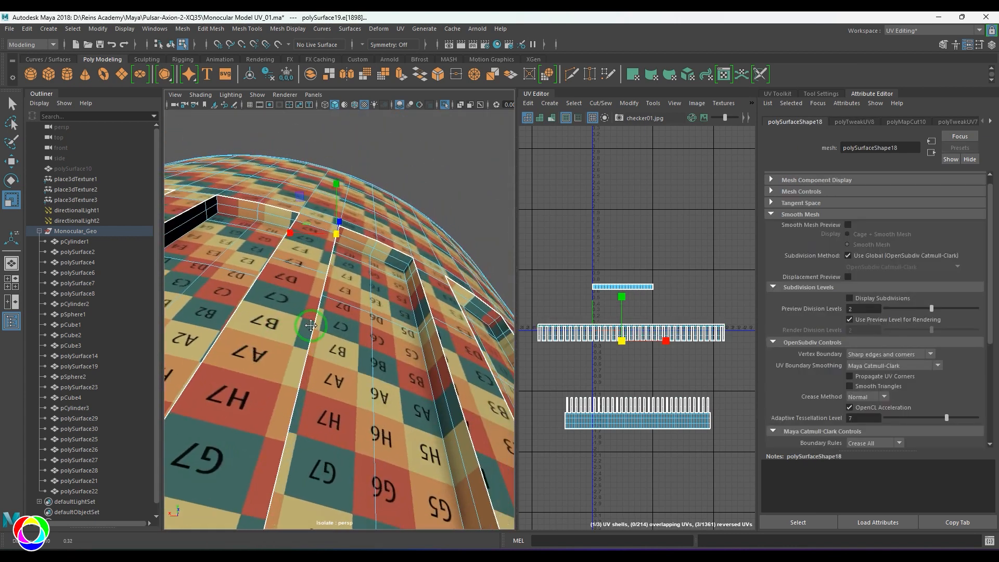
{"action": "left_click_drag", "start_coordinate": [311, 325], "coordinate": [416, 260], "text": "alt"}
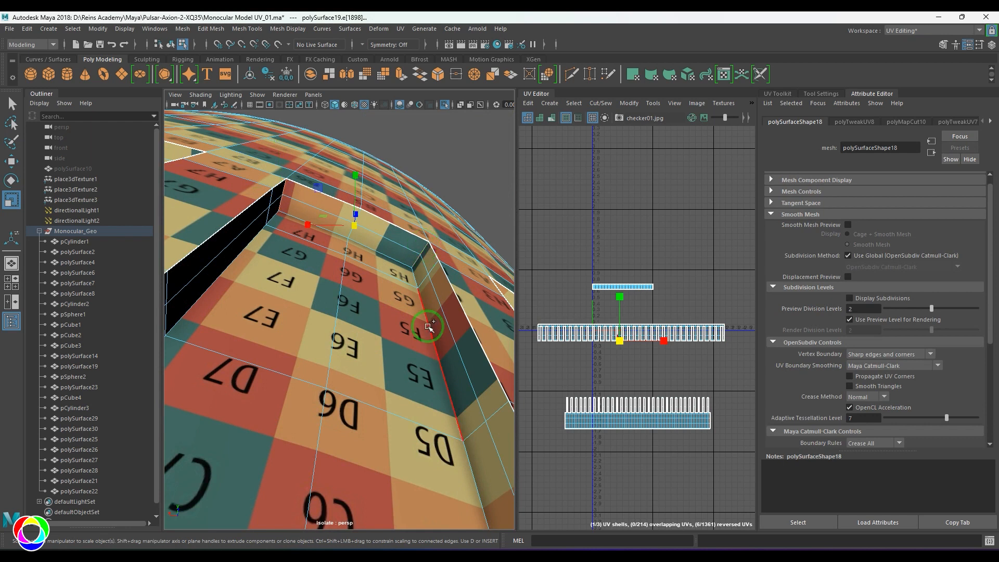
{"action": "left_click", "coordinate": [72, 29]}
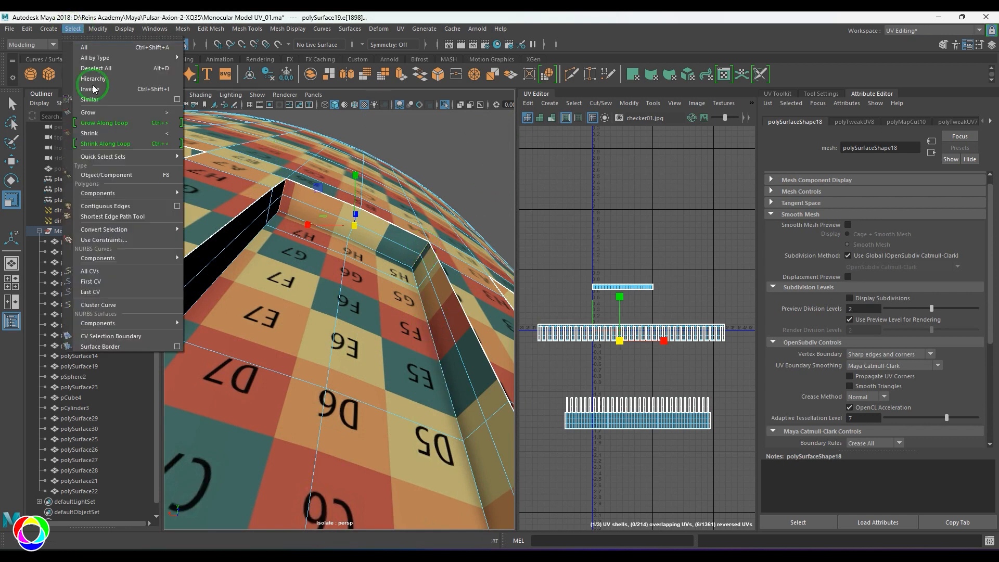
{"action": "left_click", "coordinate": [116, 100]}
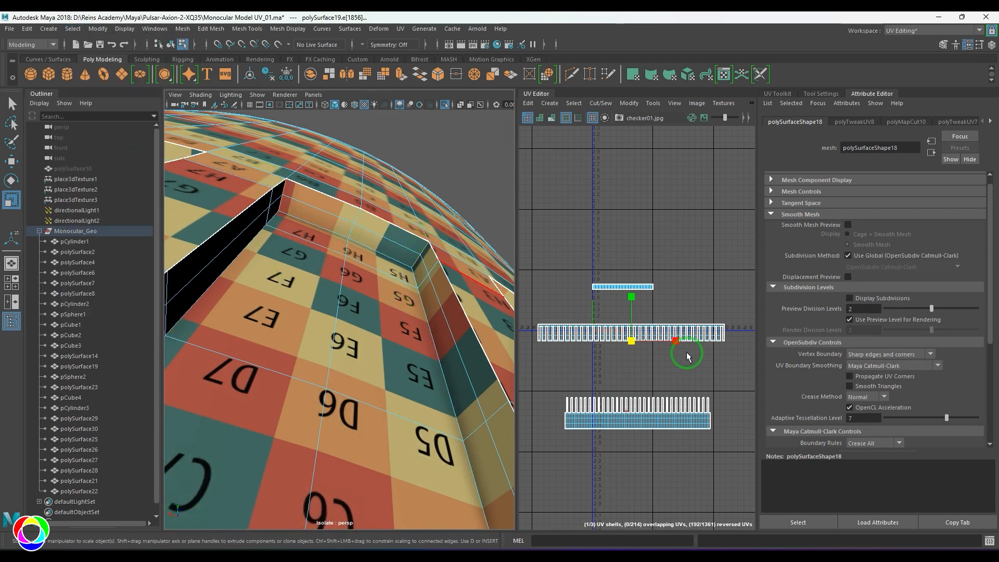
{"action": "right_click_drag", "start_coordinate": [673, 245], "coordinate": [600, 280], "text": "shift"}
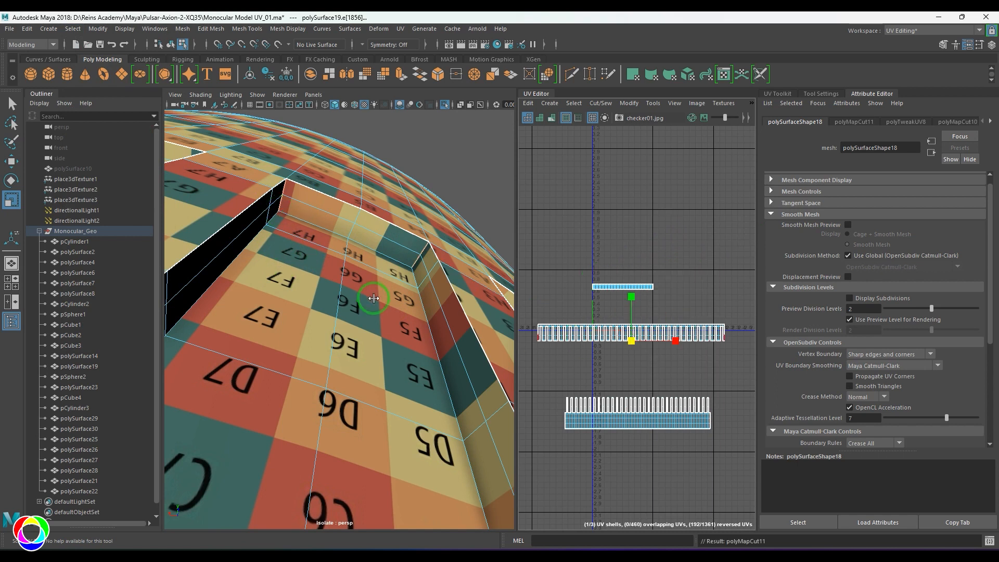
Examine the checkers on the groove side walls and on the ribs' front faces for stretching.
{"action": "right_click_drag", "start_coordinate": [374, 298], "coordinate": [291, 296], "text": "alt"}
{"action": "left_click_drag", "start_coordinate": [291, 296], "coordinate": [331, 289], "text": "alt"}
{"action": "right_click_drag", "start_coordinate": [331, 289], "coordinate": [393, 333], "text": "alt"}
{"action": "right_click_drag", "start_coordinate": [355, 247], "coordinate": [312, 255], "text": "alt"}
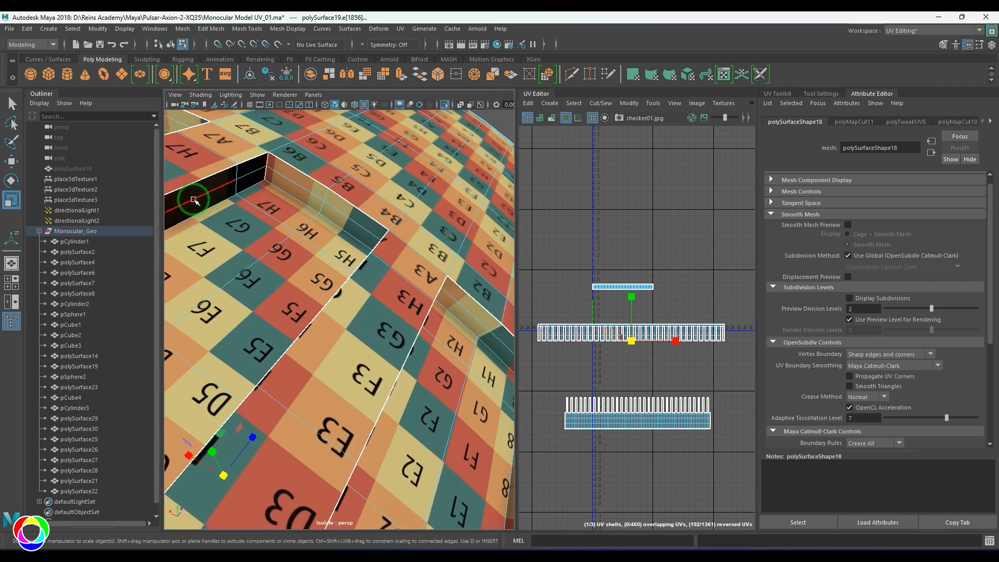
{"action": "right_click_drag", "start_coordinate": [221, 201], "coordinate": [179, 204], "text": "alt"}
{"action": "left_click_drag", "start_coordinate": [218, 208], "coordinate": [281, 222], "text": "alt"}
{"action": "right_click_drag", "start_coordinate": [281, 221], "coordinate": [323, 245], "text": "alt"}
{"action": "left_click_drag", "start_coordinate": [323, 244], "coordinate": [310, 255], "text": "alt"}
{"action": "right_click_drag", "start_coordinate": [292, 273], "coordinate": [298, 279], "text": "alt"}
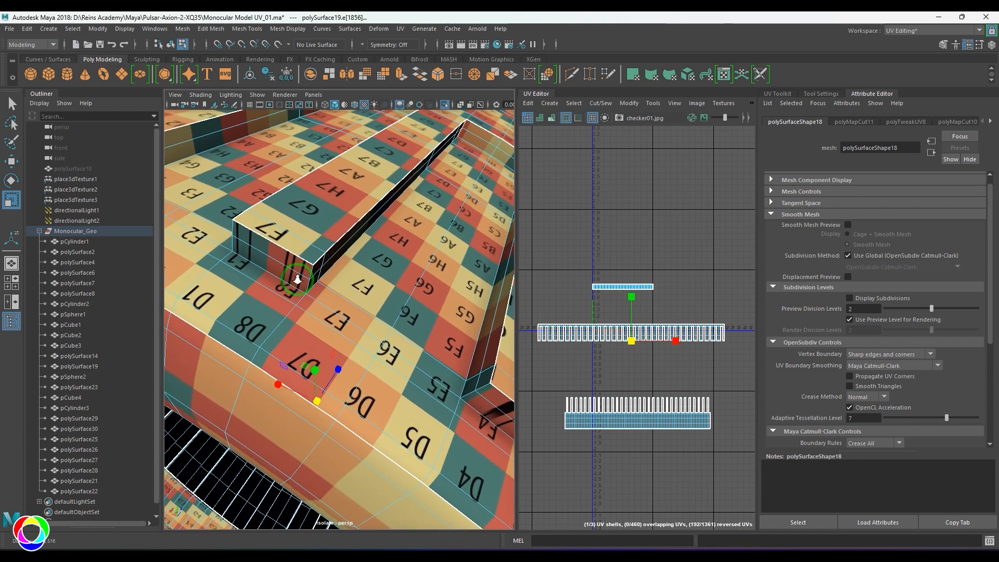
Select the base and corner edges of one rib's front face, extend to all similar edges, turn off texture display, and cut the UVs.
{"action": "left_click_drag", "start_coordinate": [297, 279], "coordinate": [311, 232], "text": "alt"}
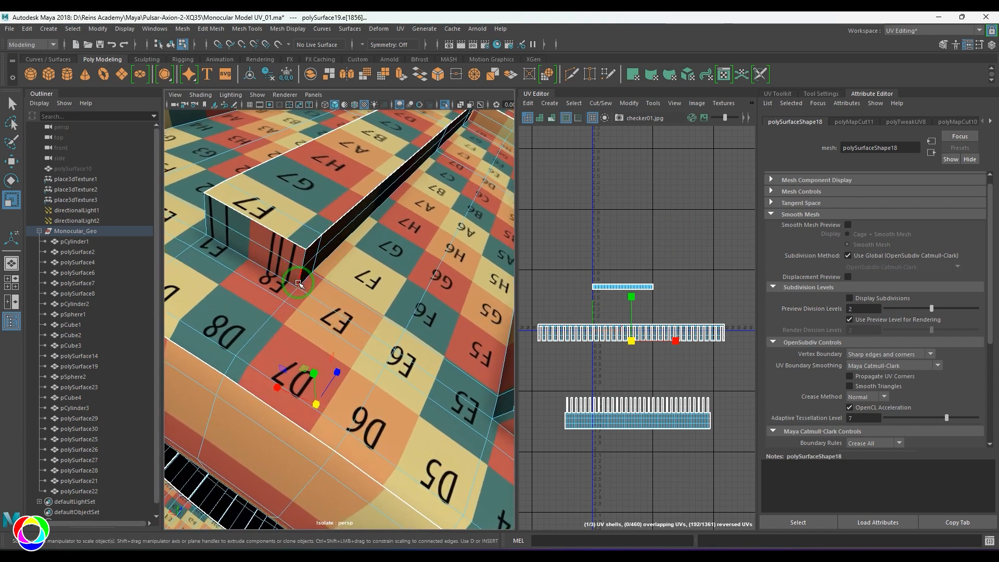
{"action": "left_click", "coordinate": [282, 276]}
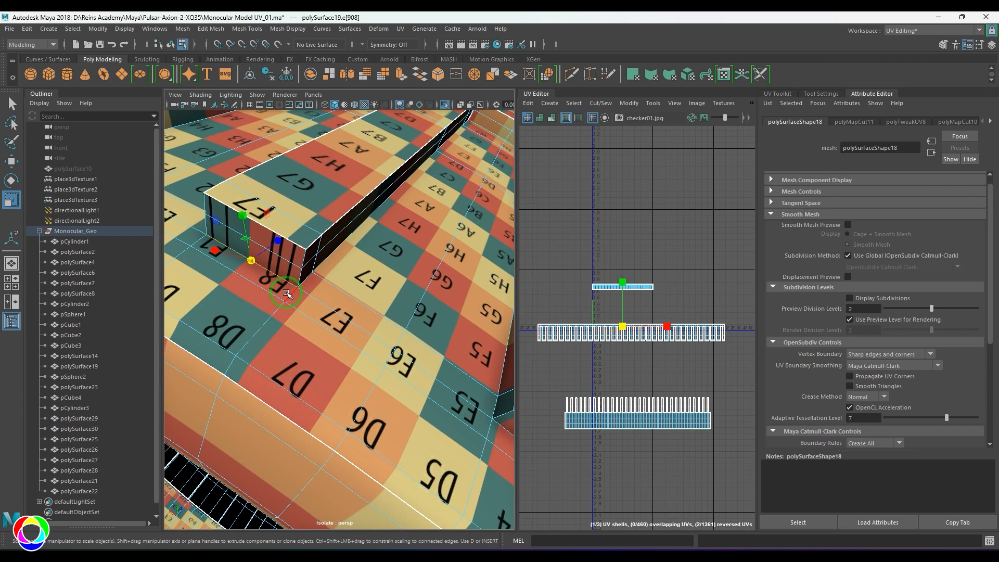
{"action": "left_click", "coordinate": [304, 259], "text": "shift"}
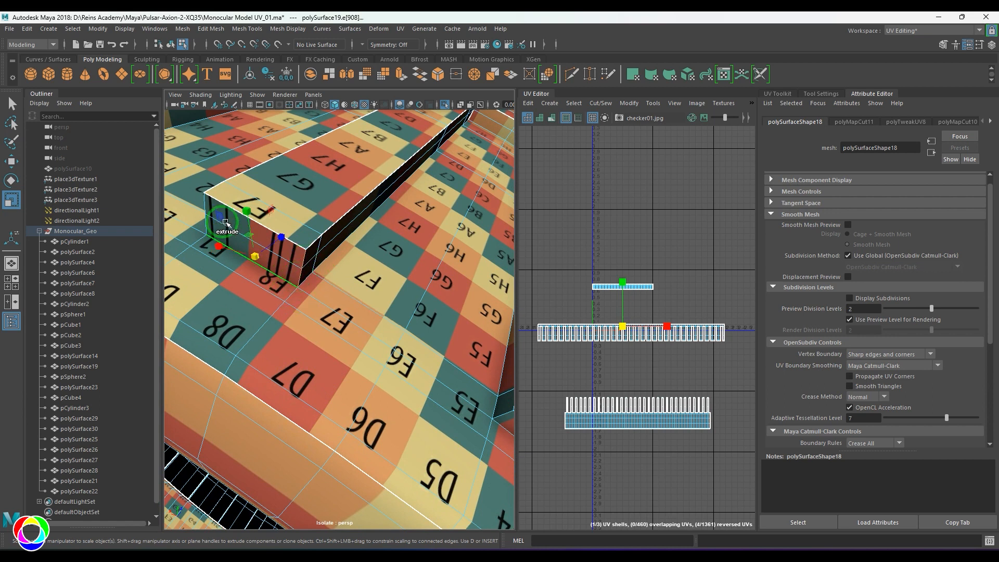
{"action": "left_click", "coordinate": [206, 207], "text": "shift"}
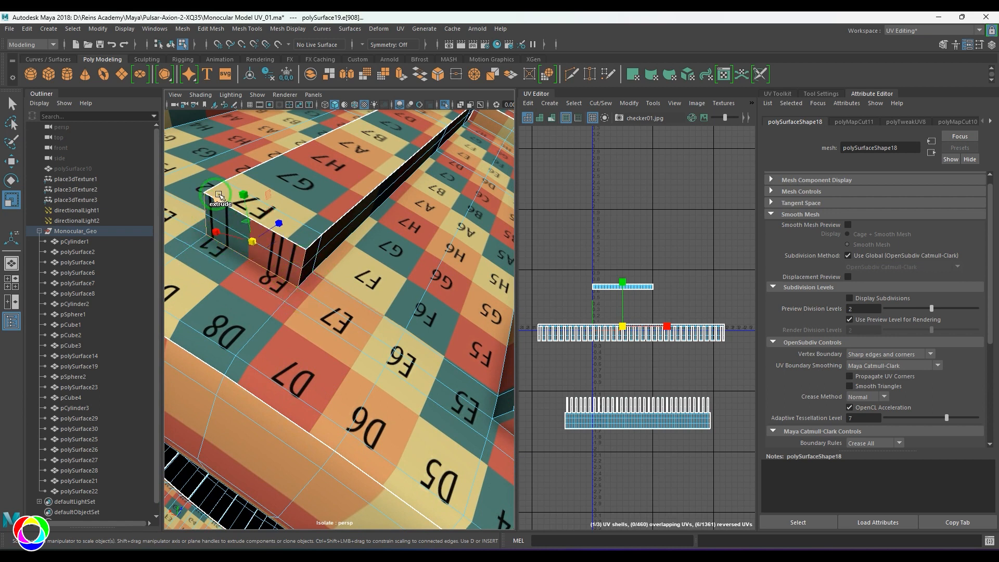
{"action": "left_click", "coordinate": [73, 28]}
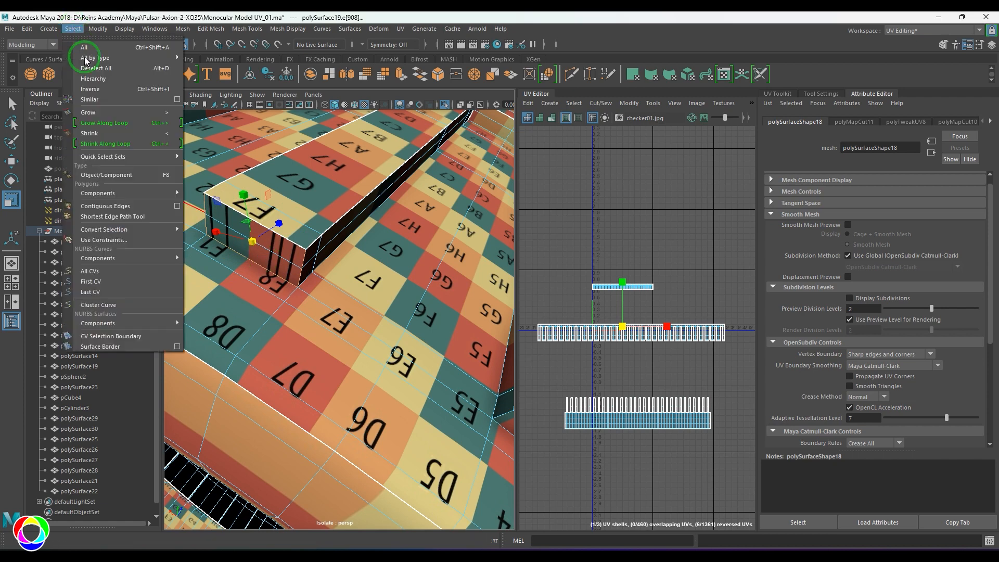
{"action": "left_click", "coordinate": [102, 102]}
{"action": "key", "text": "f"}
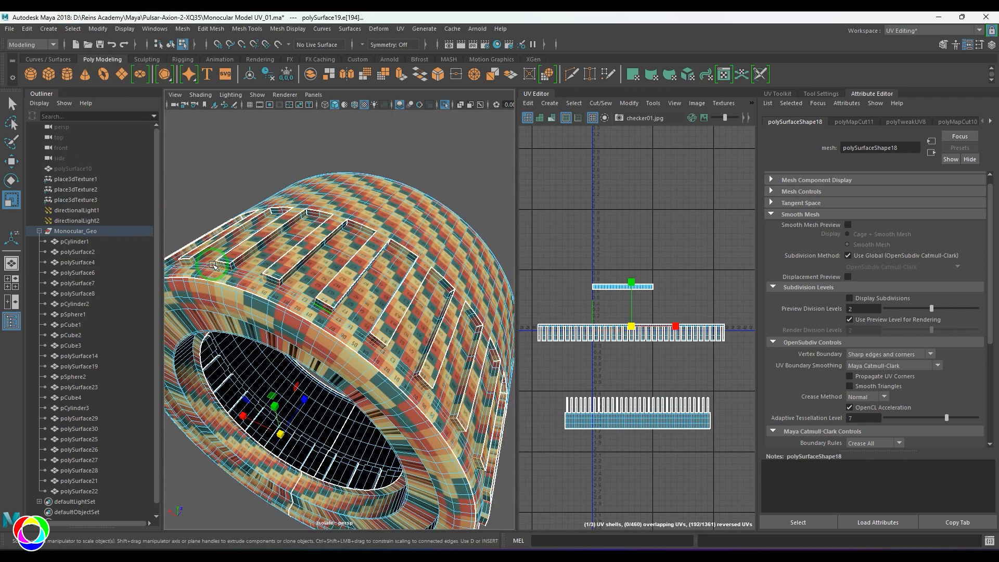
{"action": "key", "text": "5"}
{"action": "mouse_move", "coordinate": [213, 266]}
{"action": "left_mouse_down", "text": "alt"}
{"action": "mouse_move", "coordinate": [335, 307]}
{"action": "mouse_move", "coordinate": [335, 334]}
{"action": "mouse_move", "coordinate": [319, 308]}
{"action": "mouse_move", "coordinate": [323, 292]}
{"action": "mouse_move", "coordinate": [339, 335]}
{"action": "left_mouse_up", "text": "alt"}
{"action": "scroll", "coordinate": [345, 312], "scroll_direction": "up", "scroll_amount": 5}
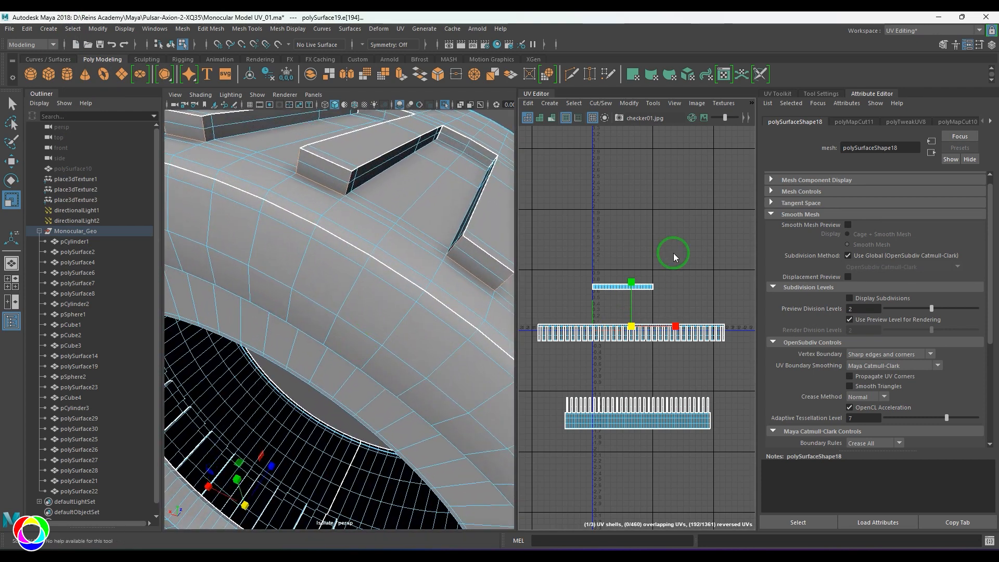
{"action": "right_click_drag", "start_coordinate": [673, 253], "coordinate": [634, 276], "text": "shift"}
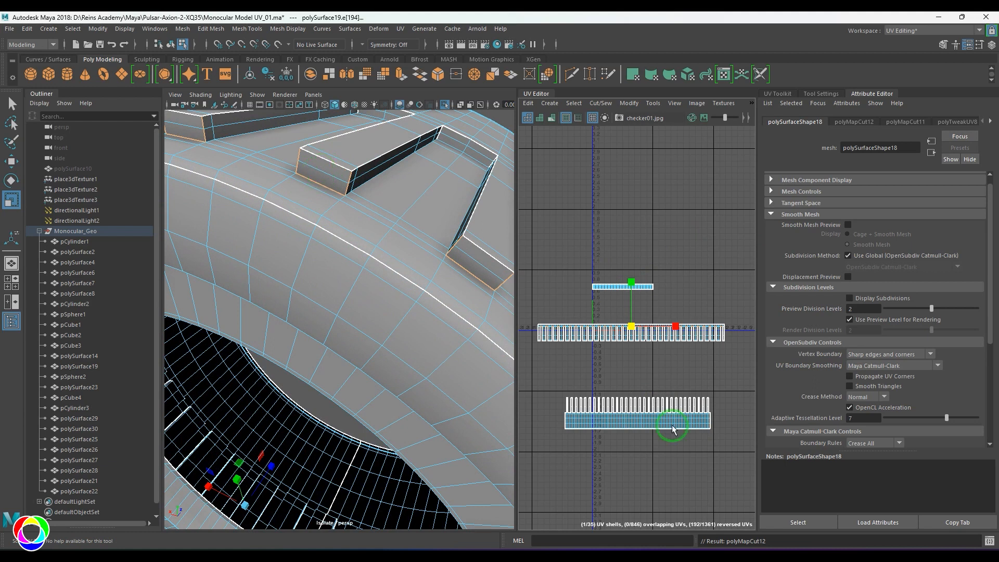
Move the rib-groove UV shell up above the narrow rim strip, leaving the small front-face pieces in place.
{"action": "right_click_drag", "start_coordinate": [571, 334], "coordinate": [613, 367]}
{"action": "left_click", "coordinate": [584, 334]}
{"action": "key", "text": "w"}
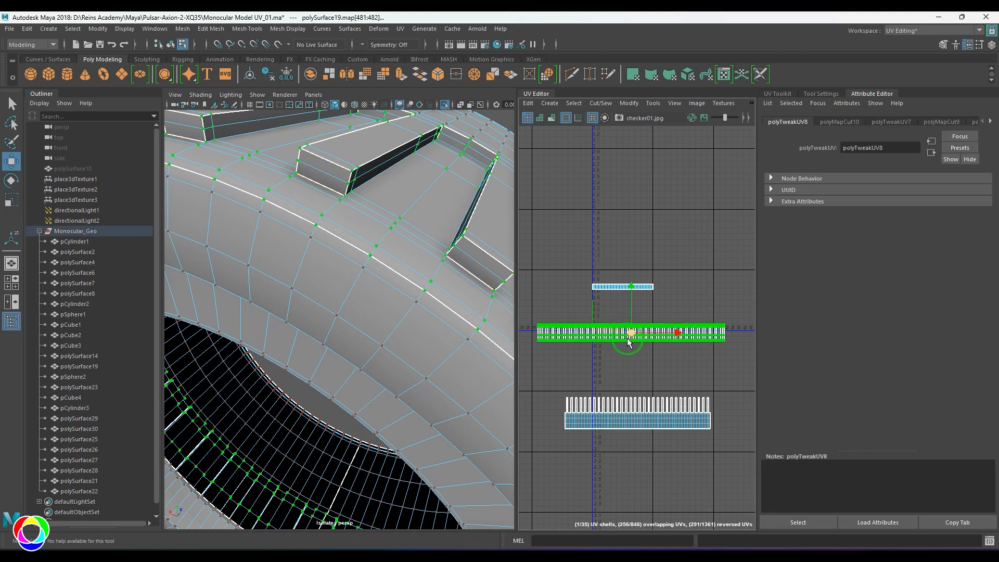
{"action": "left_click_drag", "start_coordinate": [629, 339], "coordinate": [638, 241]}
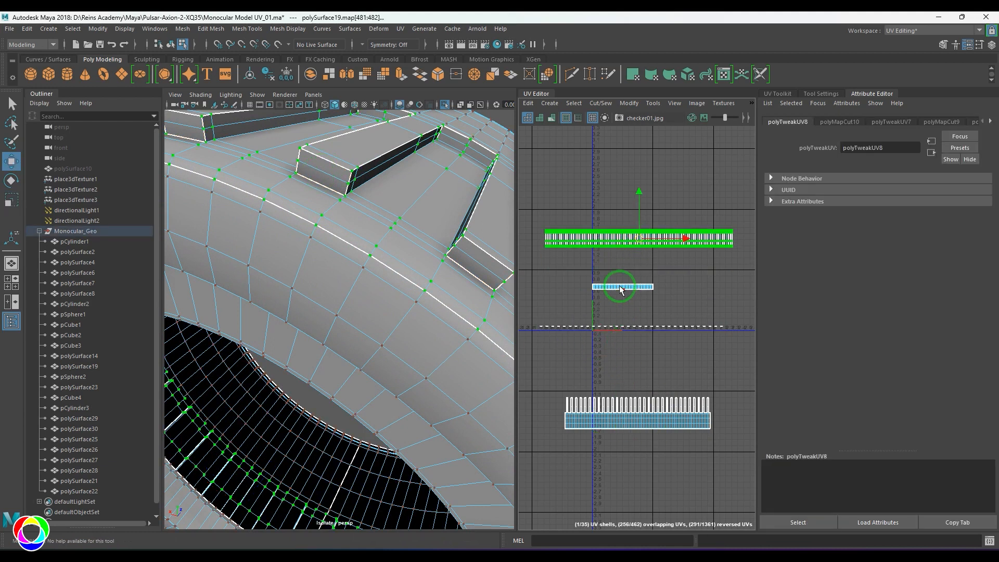
{"action": "scroll", "coordinate": [645, 323], "scroll_direction": "up", "scroll_amount": 4}
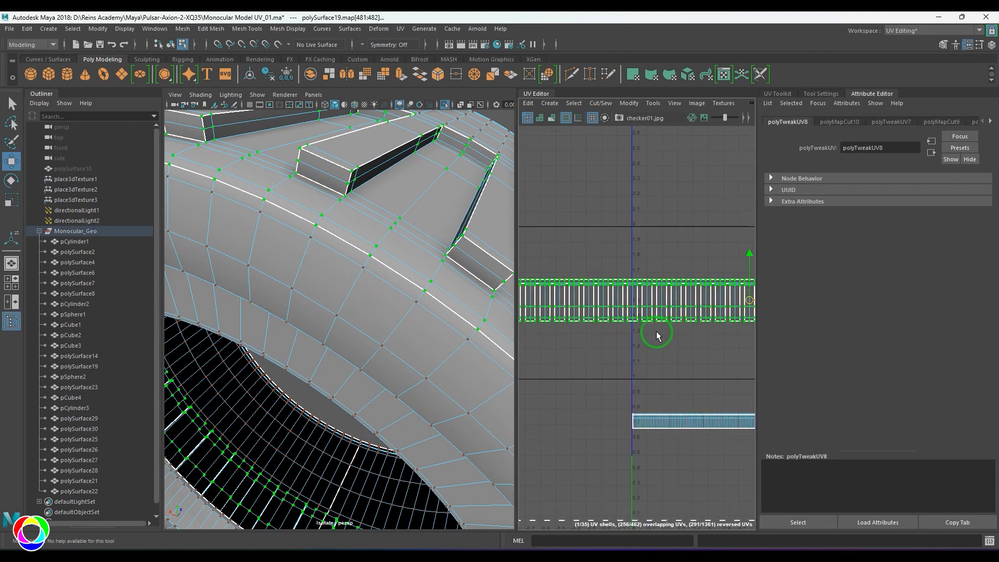
Show the UV Toolkit, collapse the Outliner to widen the UV Editor, and unfold the rib-groove shell.
{"action": "left_click", "coordinate": [863, 94]}
{"action": "left_click_drag", "start_coordinate": [753, 197], "coordinate": [476, 197]}
{"action": "left_click", "coordinate": [994, 110]}
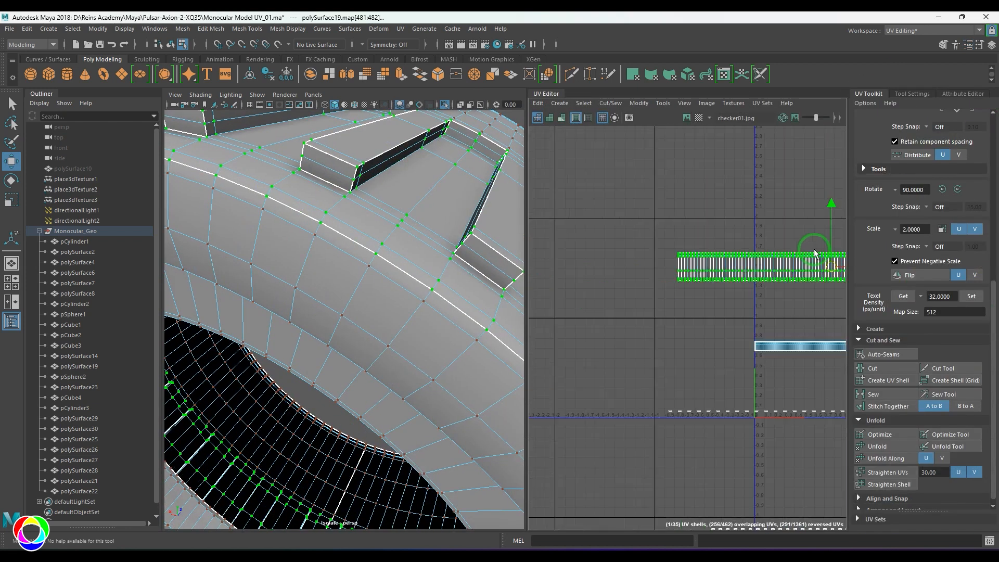
{"action": "left_click_drag", "start_coordinate": [527, 295], "coordinate": [491, 292]}
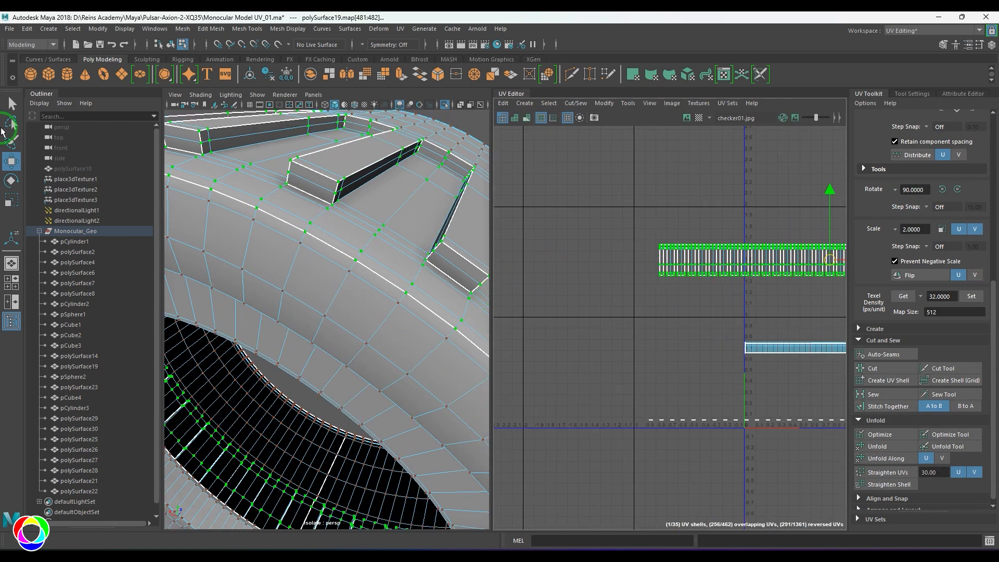
{"action": "left_click", "coordinate": [31, 94]}
{"action": "key", "text": "f"}
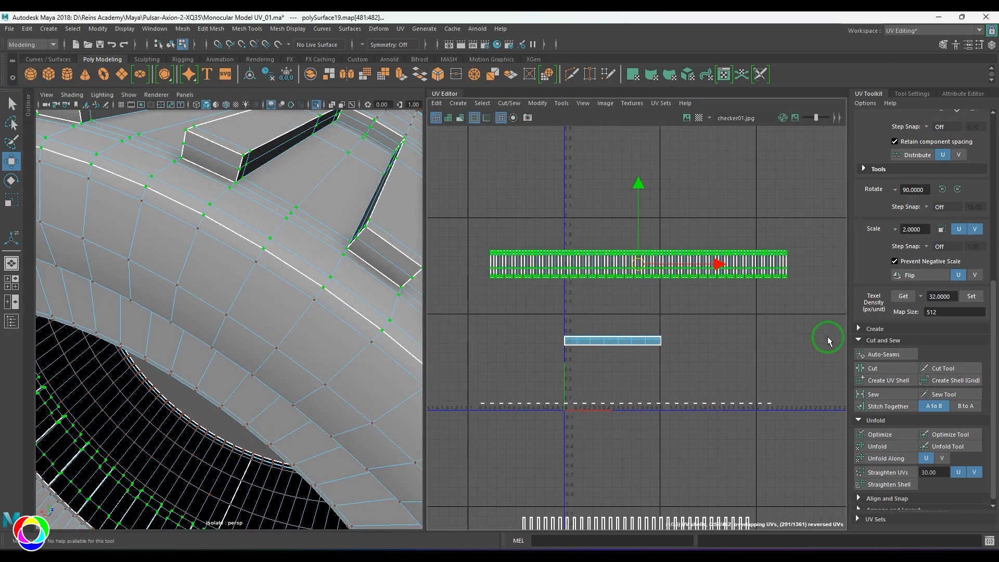
{"action": "left_click", "coordinate": [878, 446]}
{"action": "scroll", "coordinate": [641, 293], "scroll_direction": "up", "scroll_amount": 2}
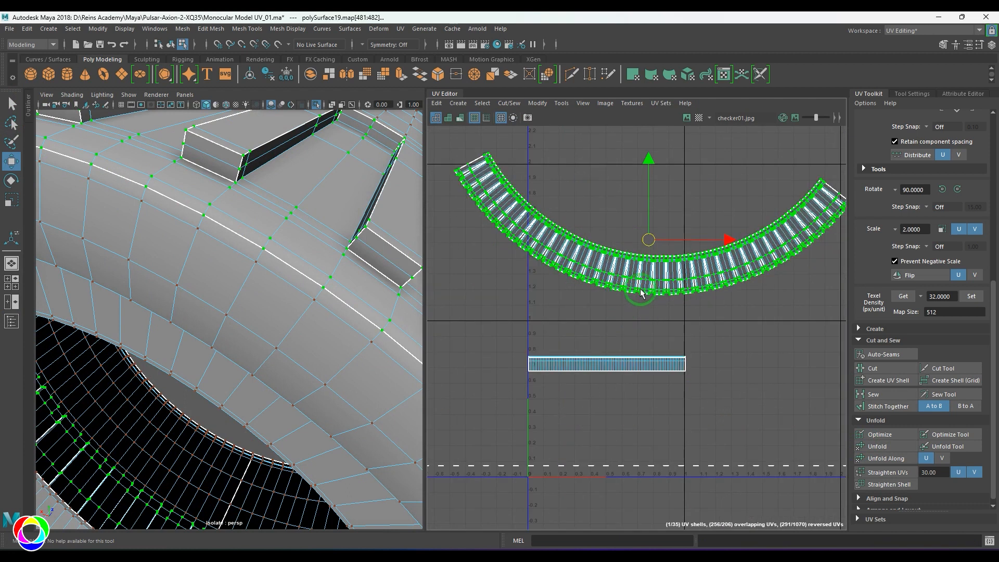
Examine the unfolded shell's notched ends and slots against the ribs on the model, and the comb-shaped shell below.
{"action": "scroll", "coordinate": [641, 293], "scroll_direction": "up", "scroll_amount": 6}
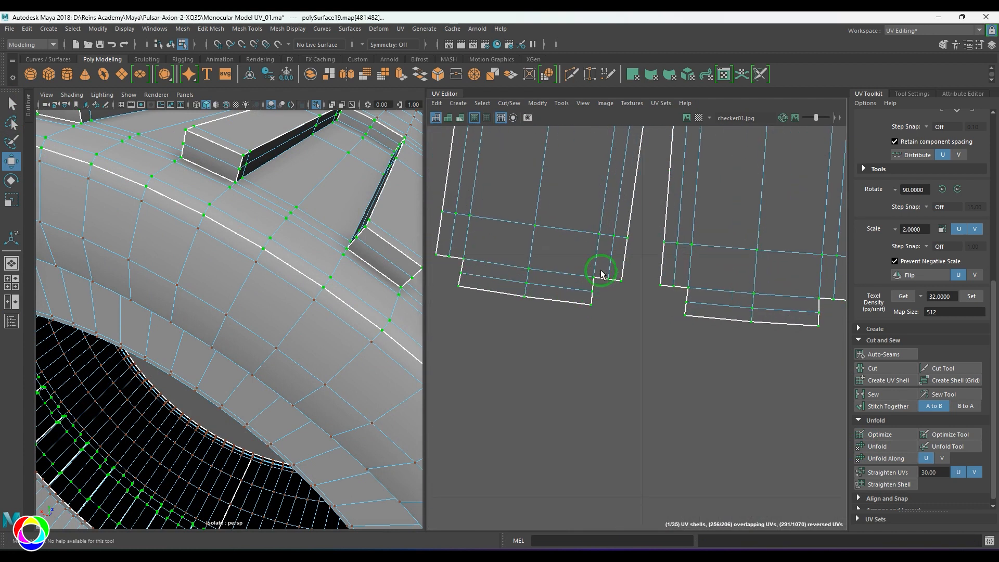
{"action": "left_click_drag", "start_coordinate": [351, 306], "coordinate": [256, 228], "text": "alt"}
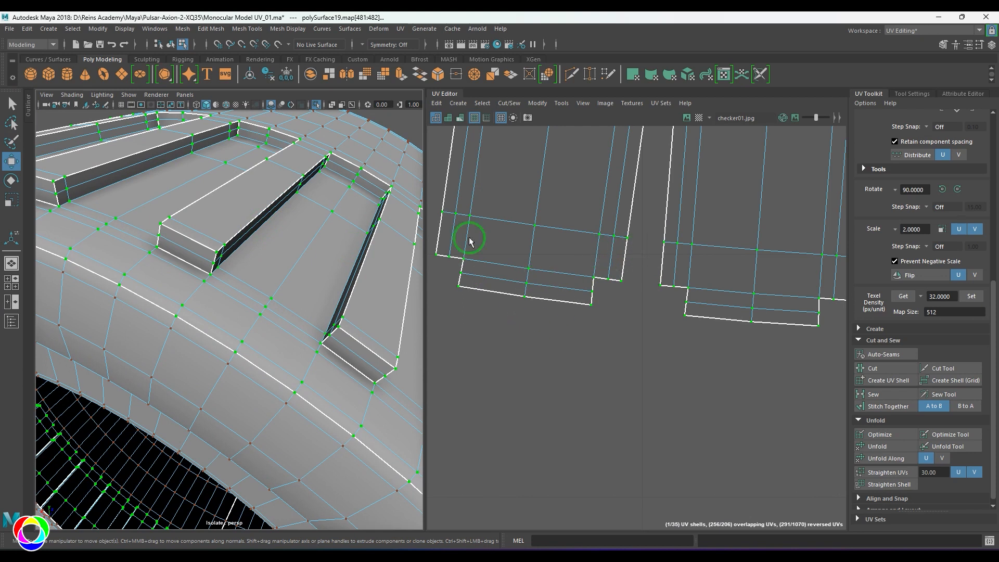
{"action": "scroll", "coordinate": [590, 290], "scroll_direction": "down", "scroll_amount": 4}
{"action": "scroll", "coordinate": [630, 416], "scroll_direction": "up", "scroll_amount": 3}
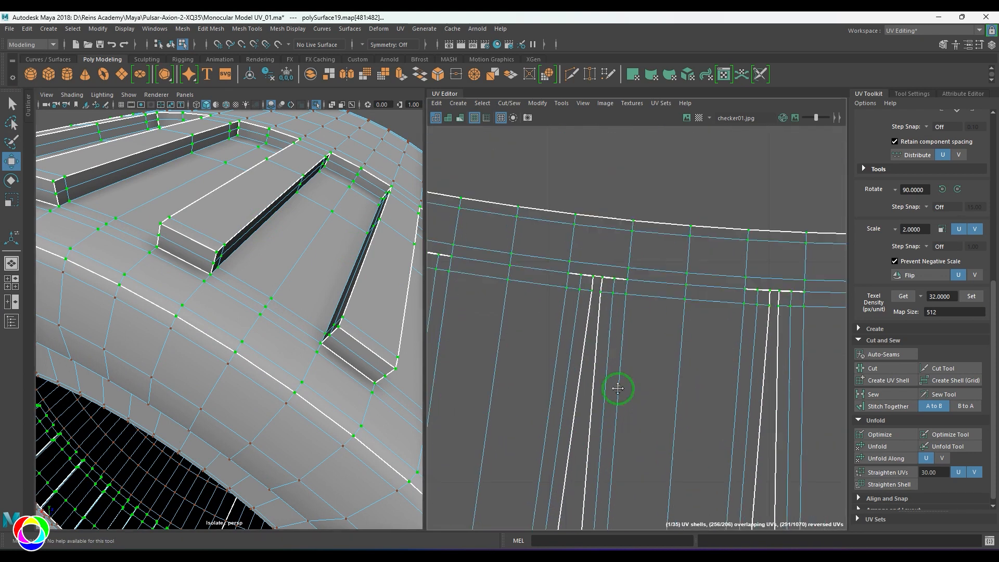
{"action": "middle_click_drag", "start_coordinate": [618, 388], "coordinate": [626, 444], "text": "alt"}
{"action": "scroll", "coordinate": [578, 322], "scroll_direction": "down", "scroll_amount": 8}
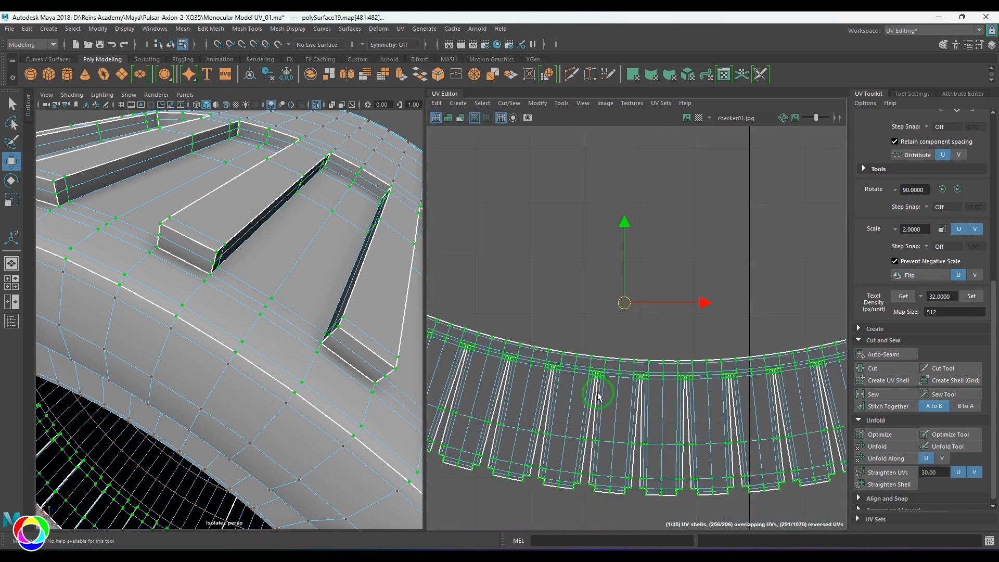
{"action": "middle_click_drag", "start_coordinate": [595, 395], "coordinate": [614, 206], "text": "alt"}
{"action": "middle_click_drag", "start_coordinate": [621, 371], "coordinate": [645, 262], "text": "alt"}
{"action": "scroll", "coordinate": [645, 262], "scroll_direction": "up", "scroll_amount": 1}
{"action": "scroll", "coordinate": [648, 384], "scroll_direction": "down", "scroll_amount": 4}
{"action": "middle_click_drag", "start_coordinate": [674, 349], "coordinate": [730, 191], "text": "alt"}
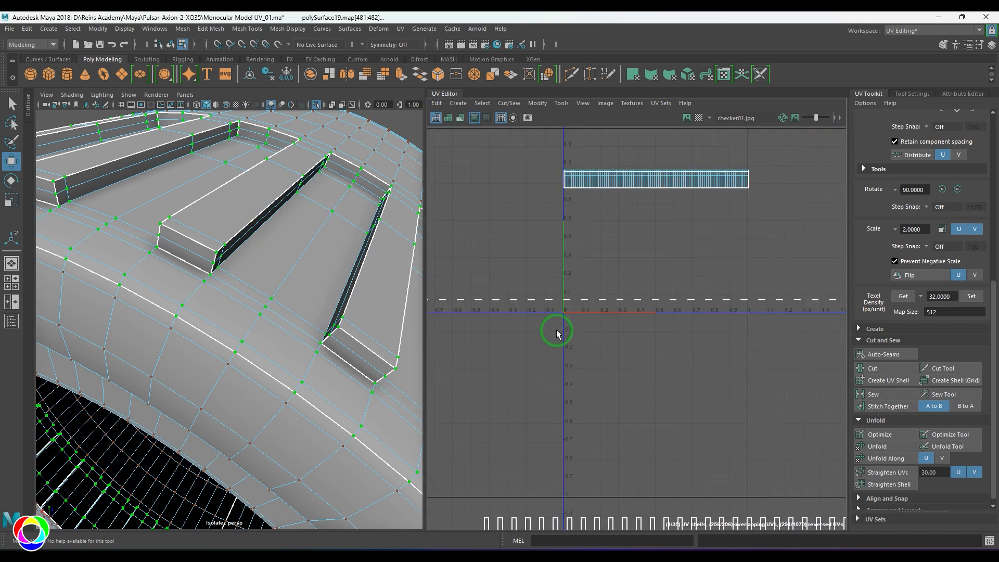
{"action": "middle_click_drag", "start_coordinate": [574, 373], "coordinate": [605, 314], "text": "alt"}
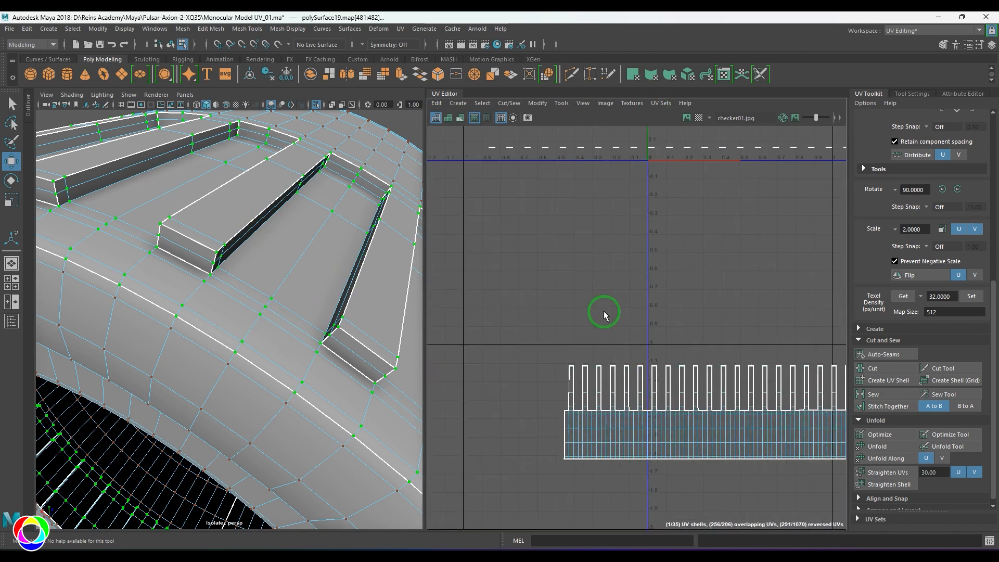
Try to move and sew one rib's front-face piece along its base edge, and undo the sew.
{"action": "left_click_drag", "start_coordinate": [356, 273], "coordinate": [375, 232], "text": "alt"}
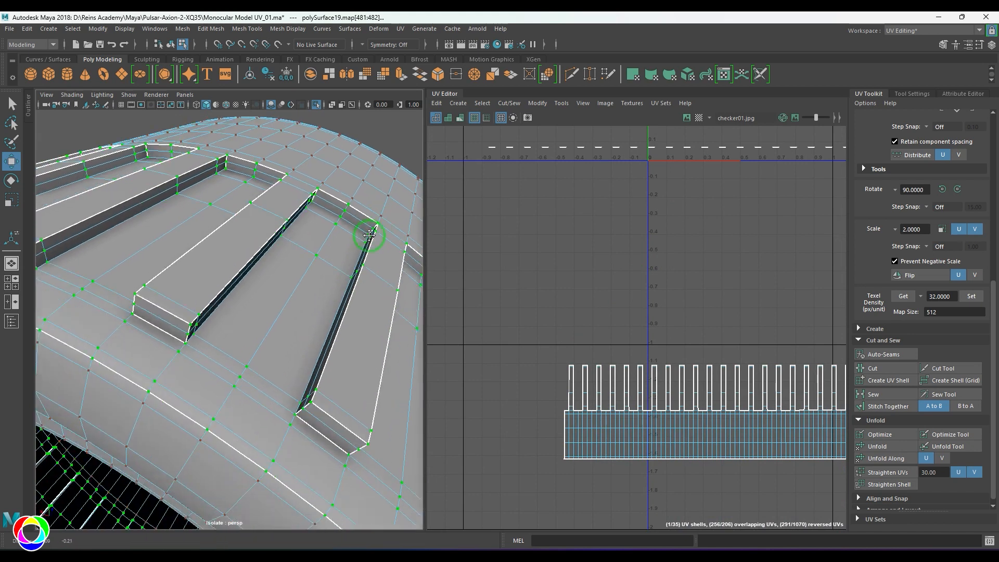
{"action": "middle_click_drag", "start_coordinate": [368, 248], "coordinate": [389, 216], "text": "alt"}
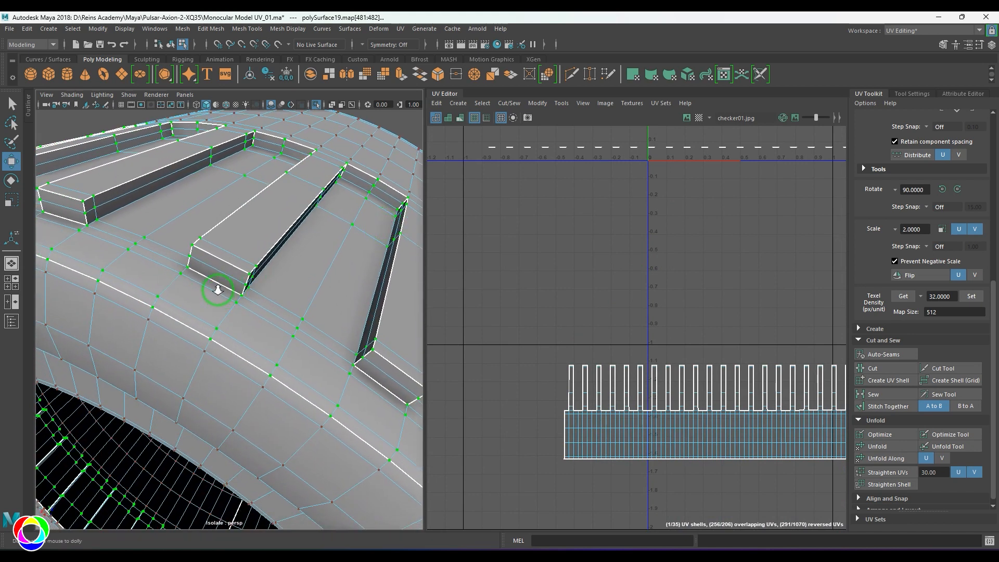
{"action": "scroll", "coordinate": [198, 283], "scroll_direction": "up", "scroll_amount": 3}
{"action": "left_click", "coordinate": [198, 260]}
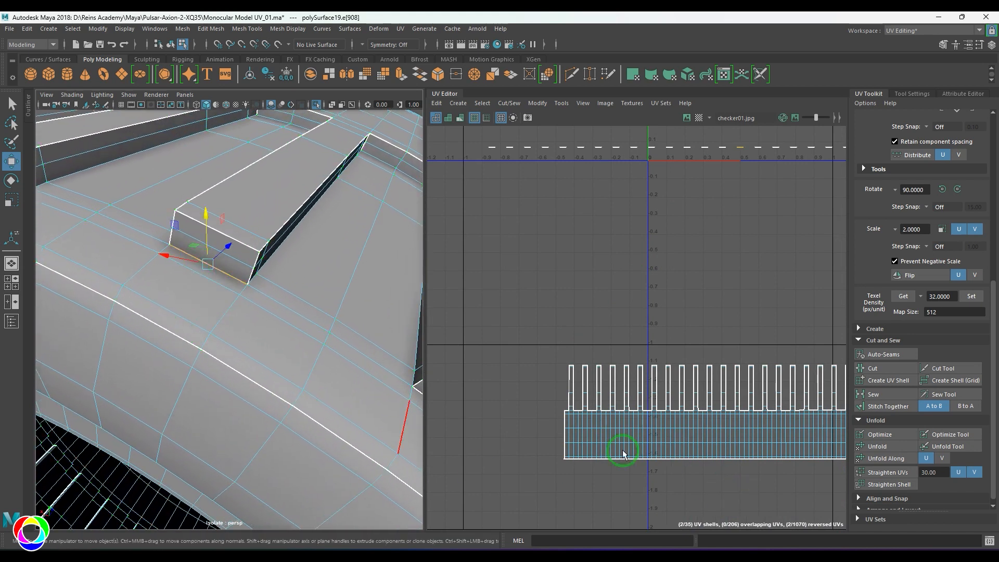
{"action": "scroll", "coordinate": [619, 412], "scroll_direction": "up", "scroll_amount": 4}
{"action": "scroll", "coordinate": [619, 387], "scroll_direction": "down", "scroll_amount": 10}
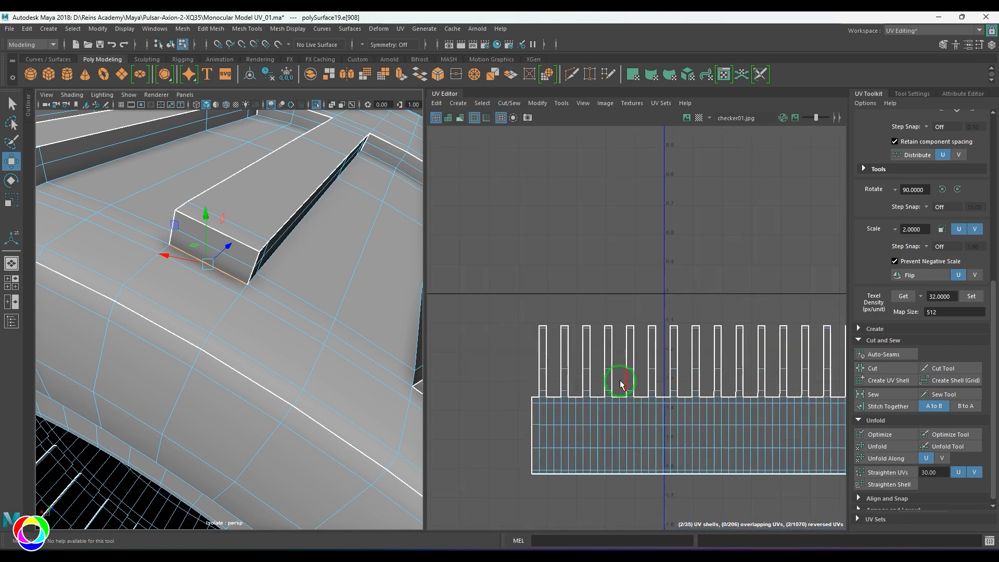
{"action": "right_click_drag", "start_coordinate": [704, 430], "coordinate": [709, 439], "text": "shift"}
{"action": "key", "text": "ctrl+z"}
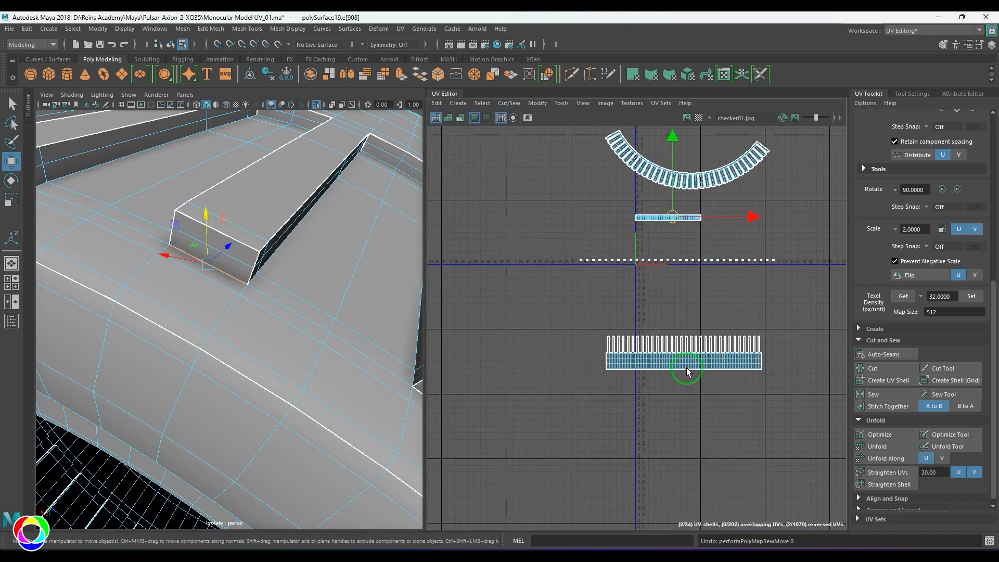
Repeat the move-and-sew on that single front-face piece to observe its movement in the row of pieces, and undo it.
{"action": "scroll", "coordinate": [674, 332], "scroll_direction": "up", "scroll_amount": 4}
{"action": "scroll", "coordinate": [680, 230], "scroll_direction": "up", "scroll_amount": 3}
{"action": "middle_click_drag", "start_coordinate": [681, 230], "coordinate": [685, 388], "text": "alt"}
{"action": "scroll", "coordinate": [685, 347], "scroll_direction": "up", "scroll_amount": 2}
{"action": "middle_click_drag", "start_coordinate": [685, 347], "coordinate": [684, 455], "text": "alt"}
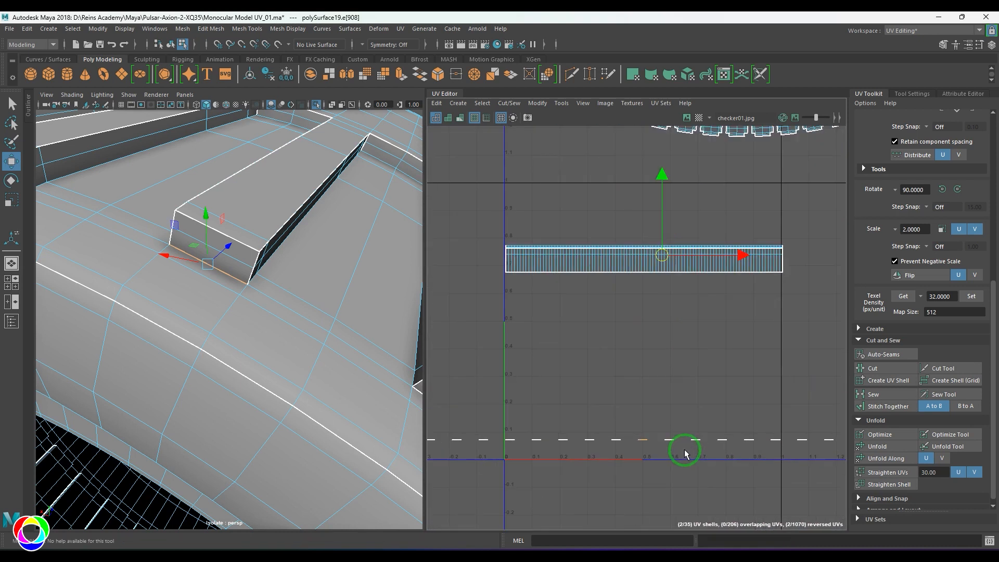
{"action": "scroll", "coordinate": [686, 436], "scroll_direction": "up", "scroll_amount": 1}
{"action": "right_click_drag", "start_coordinate": [685, 390], "coordinate": [685, 343], "text": "shift"}
{"action": "key", "text": "ctrl+z"}
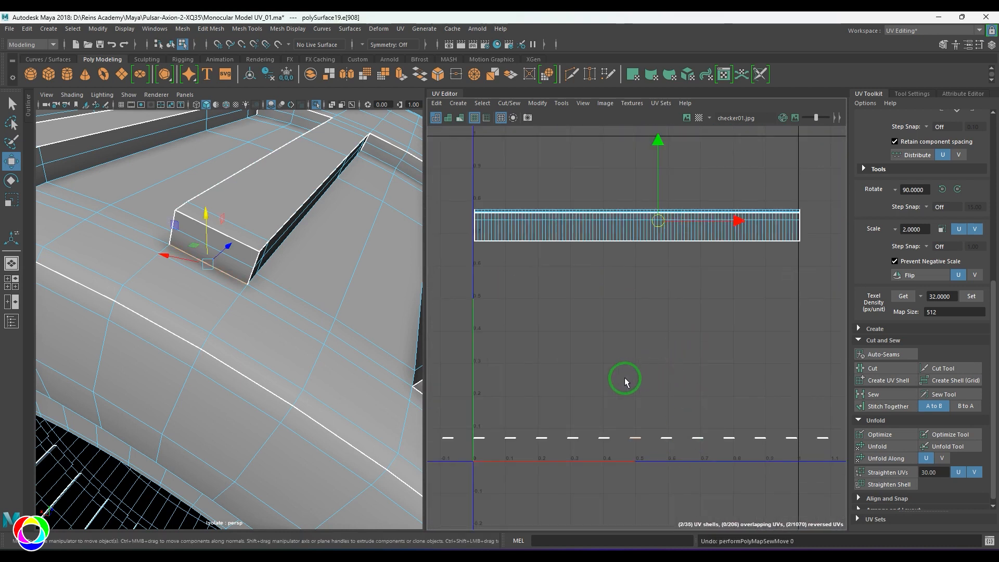
Extend the selection to all similar base edges and try to move and sew the front-face pieces.
{"action": "left_click", "coordinate": [77, 31]}
{"action": "left_click", "coordinate": [101, 99]}
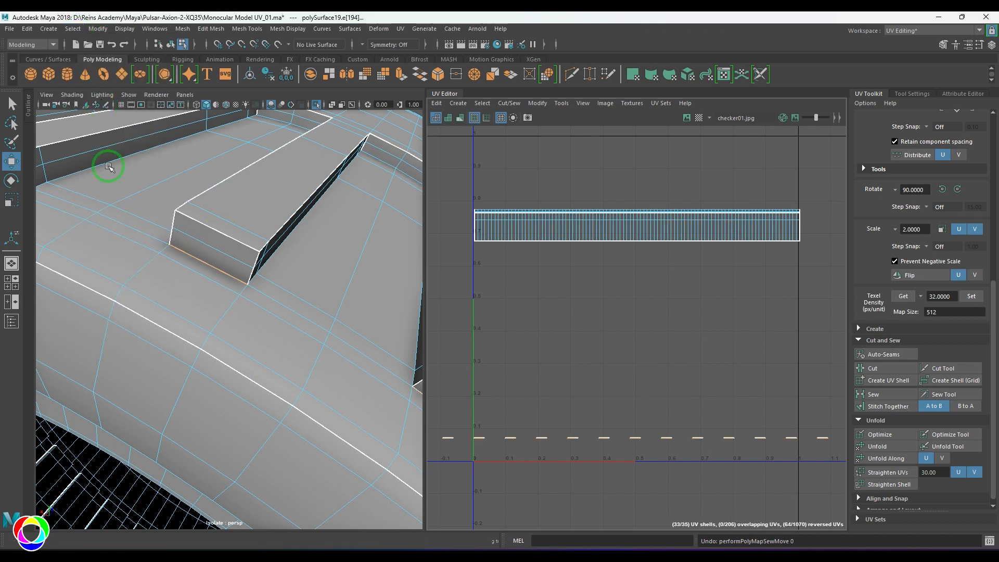
{"action": "scroll", "coordinate": [557, 322], "scroll_direction": "down", "scroll_amount": 5}
{"action": "middle_click_drag", "start_coordinate": [616, 370], "coordinate": [613, 140], "text": "alt"}
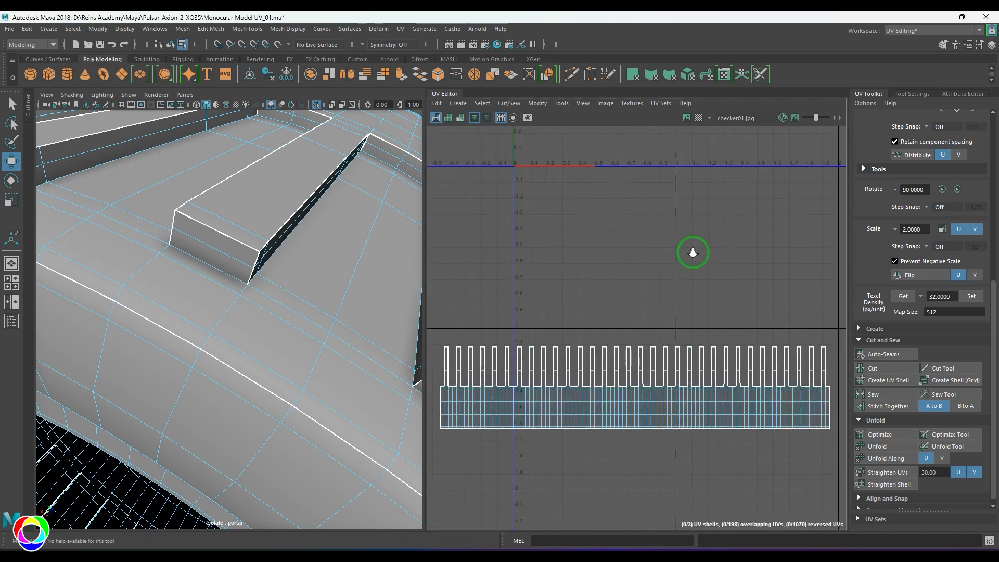
{"action": "scroll", "coordinate": [687, 252], "scroll_direction": "down", "scroll_amount": 1}
{"action": "scroll", "coordinate": [632, 229], "scroll_direction": "down", "scroll_amount": 4}
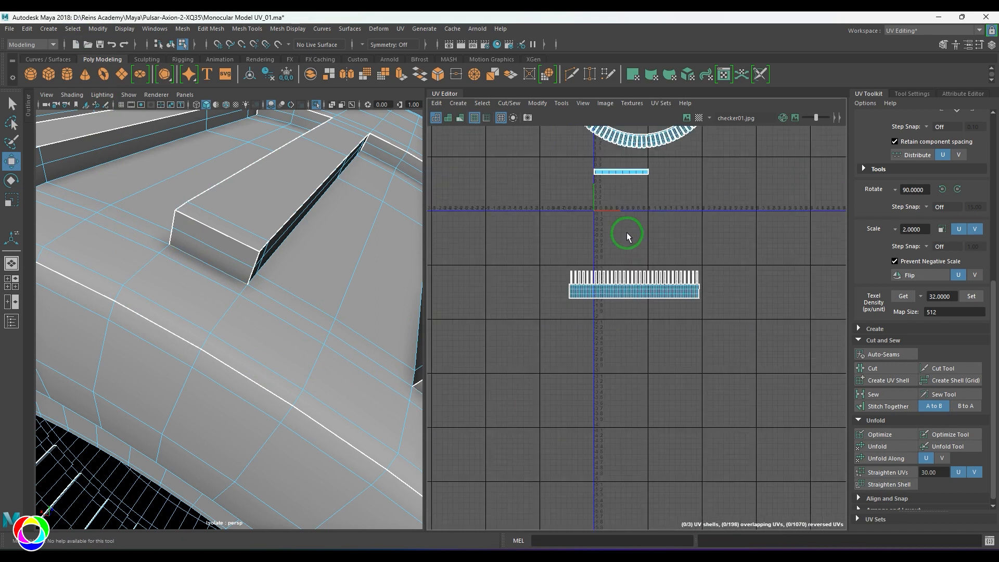
{"action": "middle_click_drag", "start_coordinate": [614, 212], "coordinate": [602, 330], "text": "alt"}
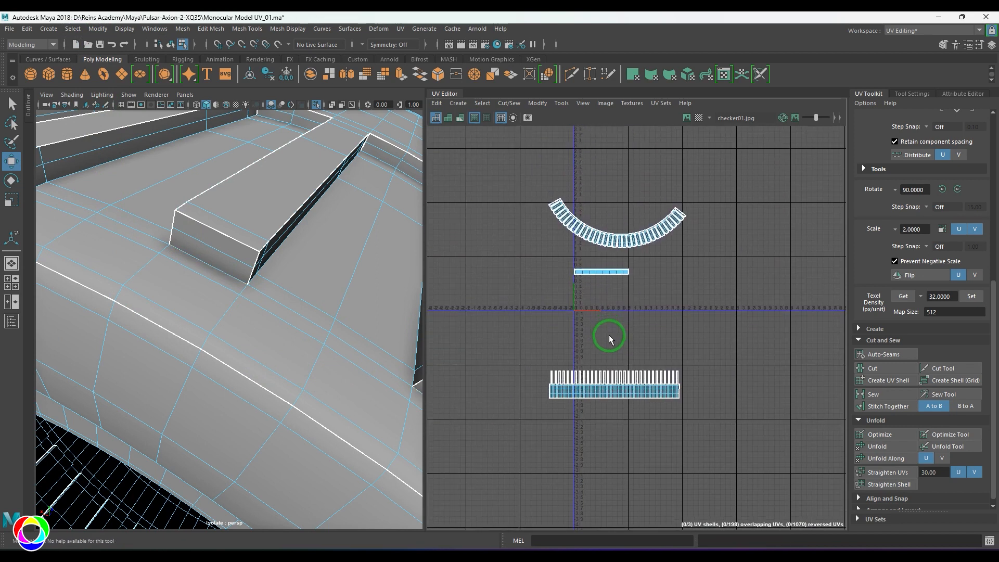
{"action": "scroll", "coordinate": [613, 327], "scroll_direction": "up", "scroll_amount": 8}
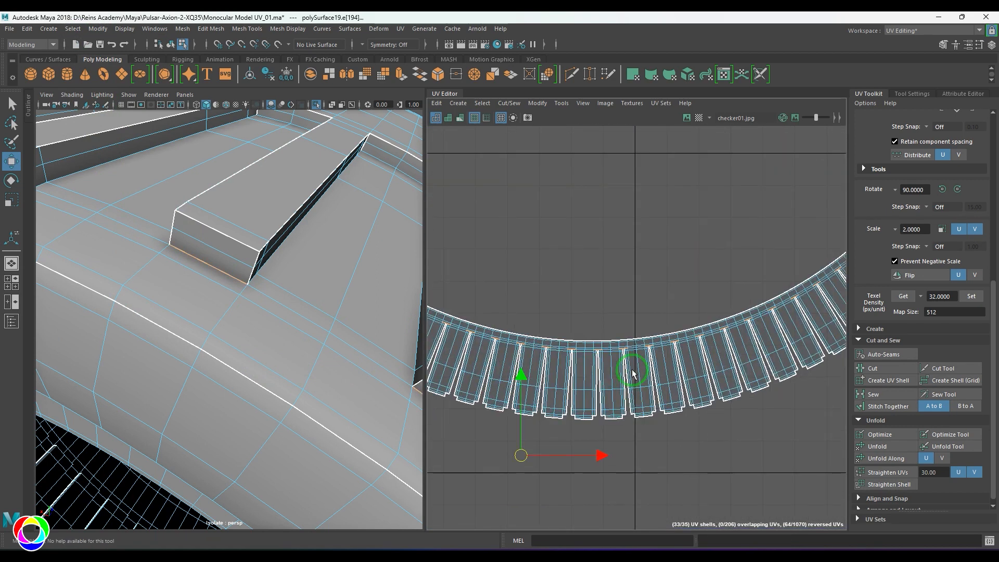
{"action": "scroll", "coordinate": [633, 362], "scroll_direction": "up", "scroll_amount": 1}
Select the floor face between two ribs to locate it in the arc-shaped rib-groove shell.
{"action": "right_click_drag", "start_coordinate": [323, 304], "coordinate": [323, 335]}
{"action": "scroll", "coordinate": [290, 301], "scroll_direction": "down", "scroll_amount": 4}
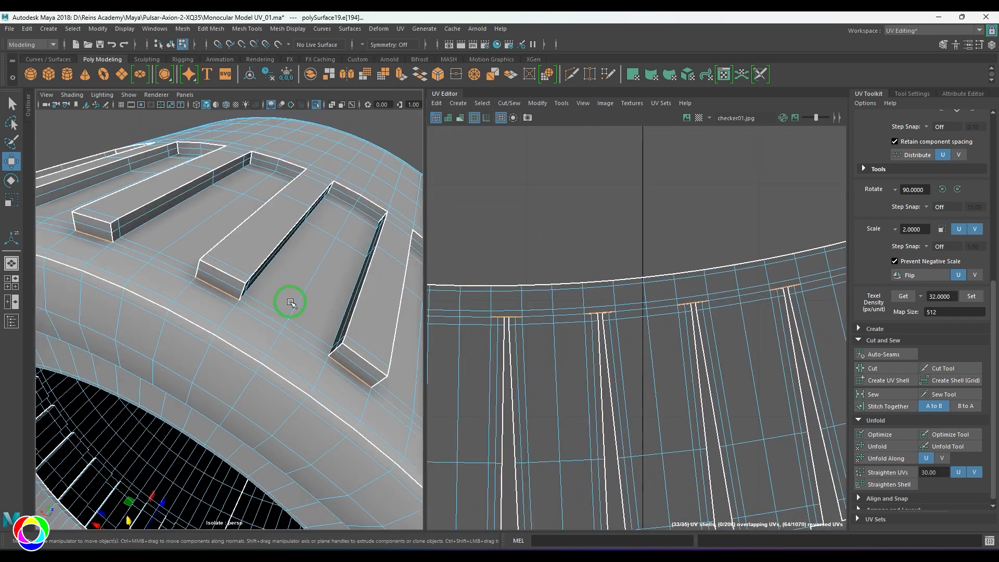
{"action": "double_click", "coordinate": [291, 300]}
{"action": "left_click", "coordinate": [292, 300]}
{"action": "scroll", "coordinate": [709, 342], "scroll_direction": "down", "scroll_amount": 4}
{"action": "scroll", "coordinate": [709, 343], "scroll_direction": "down", "scroll_amount": 3}
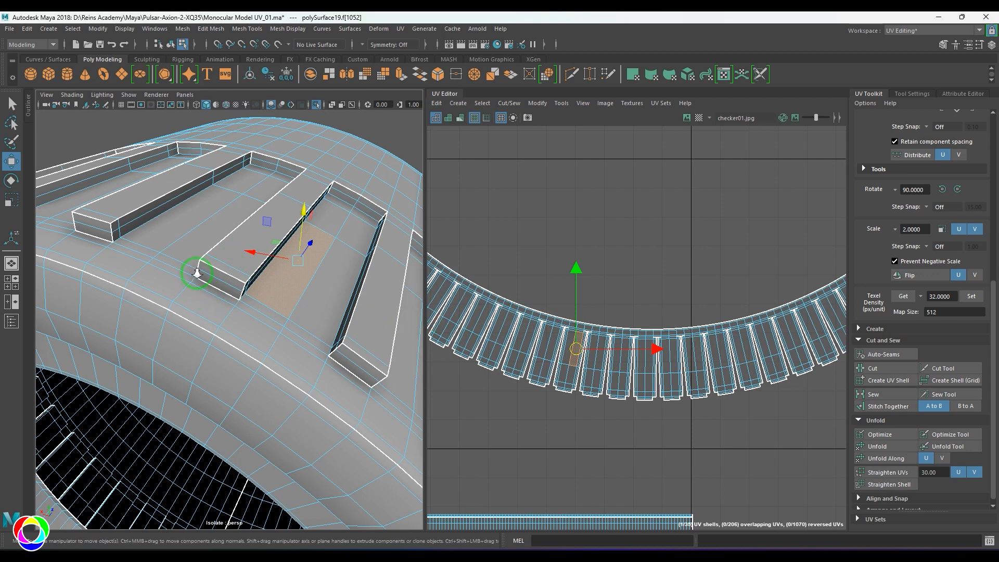
Select the upper edge of one rib's front face, extend to all similar edges, and move and sew the pieces.
{"action": "scroll", "coordinate": [196, 272], "scroll_direction": "up", "scroll_amount": 4}
{"action": "right_click_drag", "start_coordinate": [210, 268], "coordinate": [212, 241]}
{"action": "left_click", "coordinate": [216, 223]}
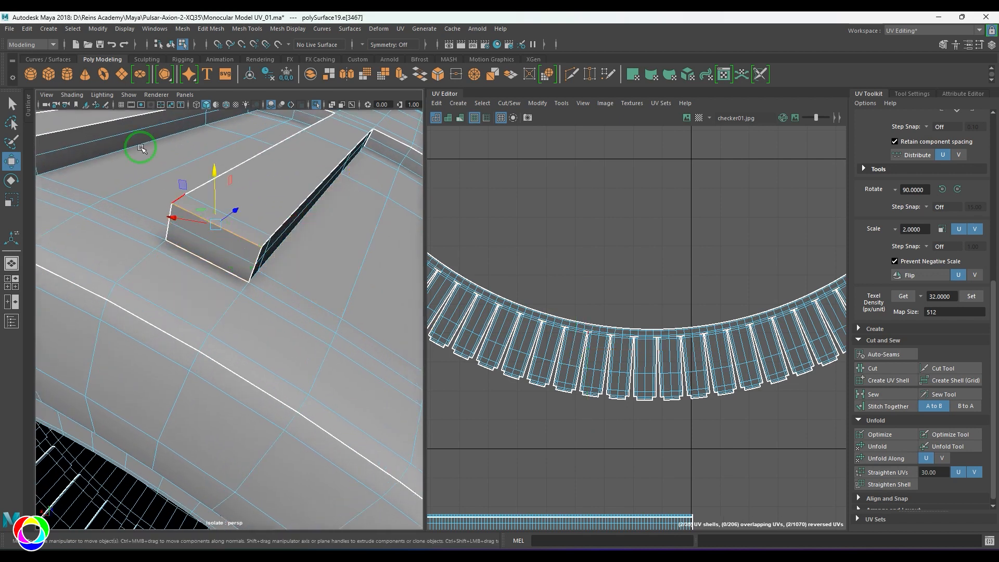
{"action": "left_click", "coordinate": [73, 29]}
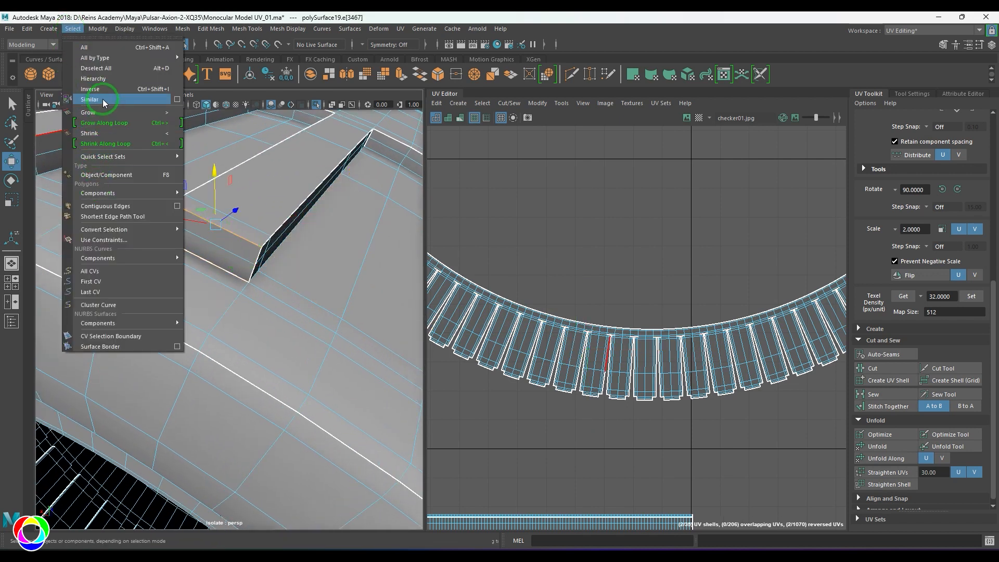
{"action": "left_click", "coordinate": [102, 100]}
{"action": "scroll", "coordinate": [202, 246], "scroll_direction": "down", "scroll_amount": 5}
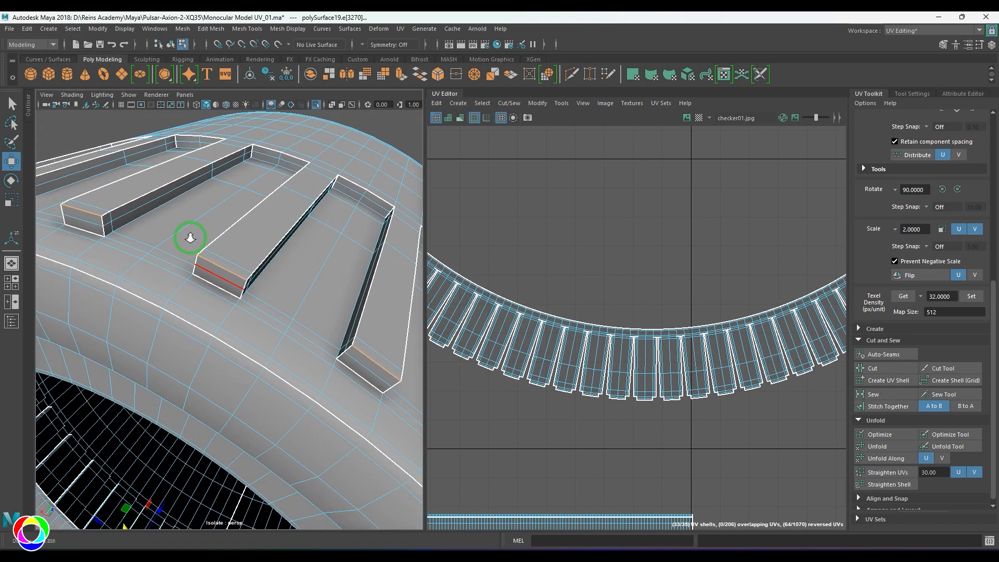
{"action": "left_click", "coordinate": [614, 287]}
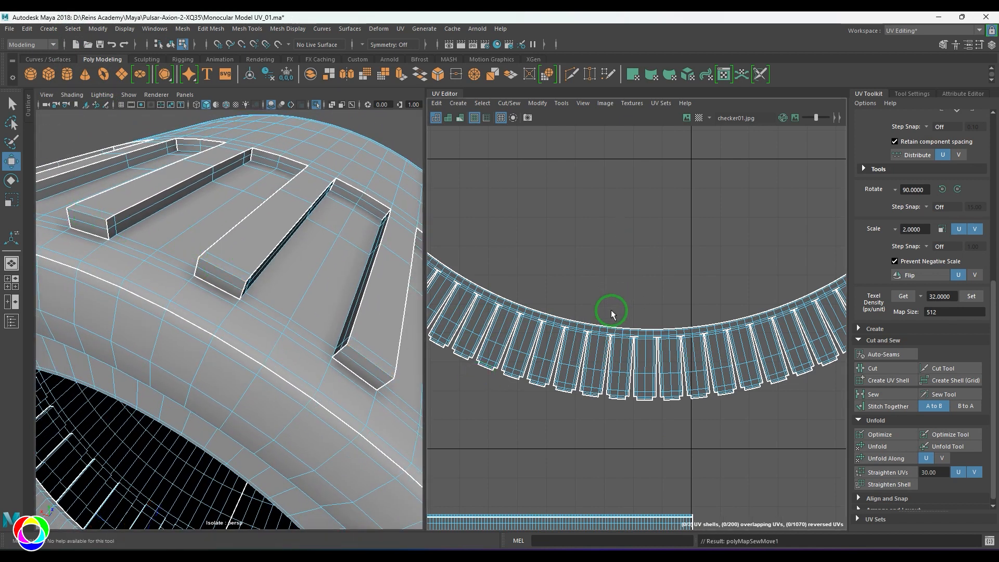
Examine the comb-shaped shell's teeth and the shape of the front-face pieces sewn to their tips.
{"action": "scroll", "coordinate": [612, 311], "scroll_direction": "down", "scroll_amount": 4}
{"action": "middle_click_drag", "start_coordinate": [667, 406], "coordinate": [726, 56], "text": "alt"}
{"action": "scroll", "coordinate": [679, 277], "scroll_direction": "up", "scroll_amount": 1}
{"action": "middle_click_drag", "start_coordinate": [685, 312], "coordinate": [733, 153], "text": "alt"}
{"action": "scroll", "coordinate": [602, 184], "scroll_direction": "up", "scroll_amount": 3}
{"action": "middle_click_drag", "start_coordinate": [614, 182], "coordinate": [727, 218], "text": "alt"}
{"action": "scroll", "coordinate": [724, 219], "scroll_direction": "up", "scroll_amount": 3}
{"action": "middle_click_drag", "start_coordinate": [547, 240], "coordinate": [676, 194], "text": "alt"}
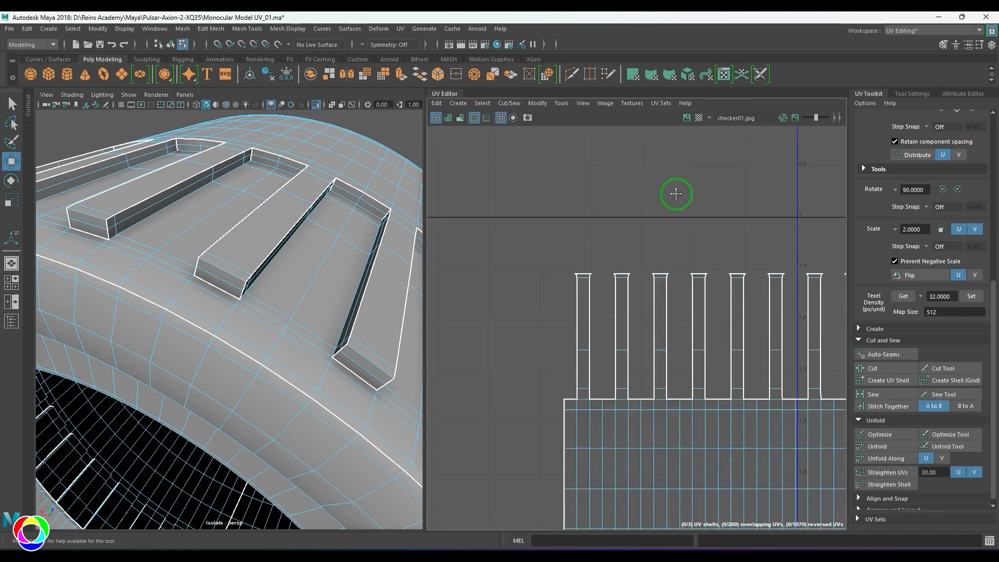
{"action": "scroll", "coordinate": [624, 234], "scroll_direction": "up", "scroll_amount": 5}
{"action": "middle_click_drag", "start_coordinate": [573, 229], "coordinate": [591, 357], "text": "alt"}
{"action": "key", "text": "ctrl+z"}
{"action": "key", "text": "ctrl+z"}
{"action": "left_click", "coordinate": [603, 298]}
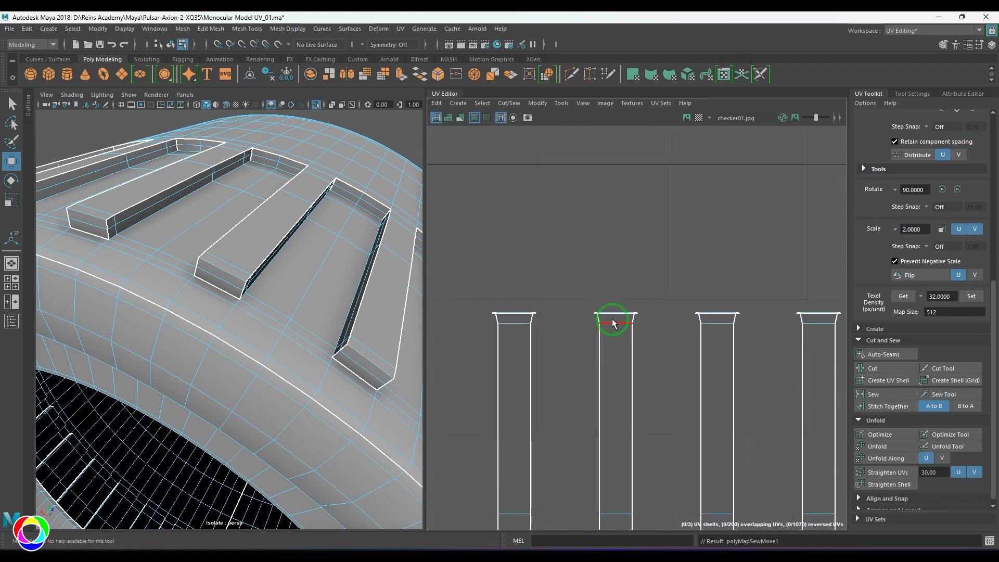
Select the UVs at all the tooth tips of the comb-shaped shell and unfold them.
{"action": "scroll", "coordinate": [607, 328], "scroll_direction": "down", "scroll_amount": 8}
{"action": "scroll", "coordinate": [576, 295], "scroll_direction": "down", "scroll_amount": 1}
{"action": "middle_click_drag", "start_coordinate": [682, 315], "coordinate": [571, 322], "text": "alt"}
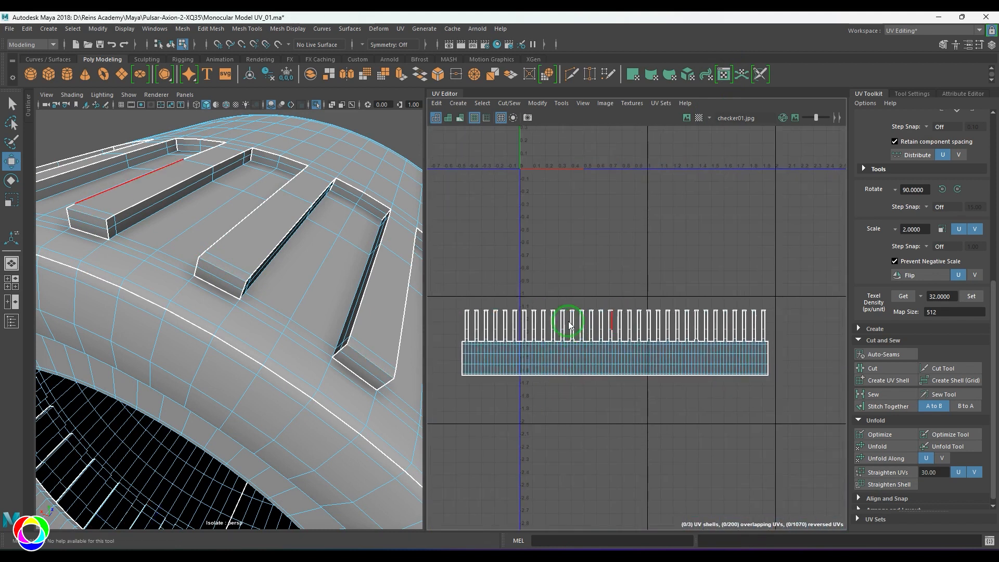
{"action": "left_click_drag", "start_coordinate": [452, 282], "coordinate": [836, 326]}
{"action": "scroll", "coordinate": [626, 319], "scroll_direction": "up", "scroll_amount": 6}
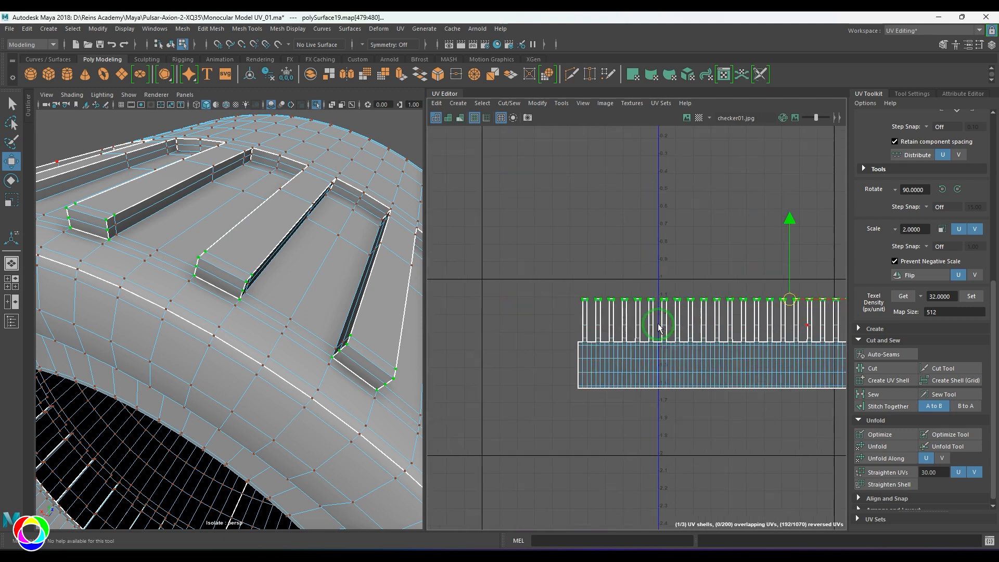
{"action": "left_click", "coordinate": [876, 445]}
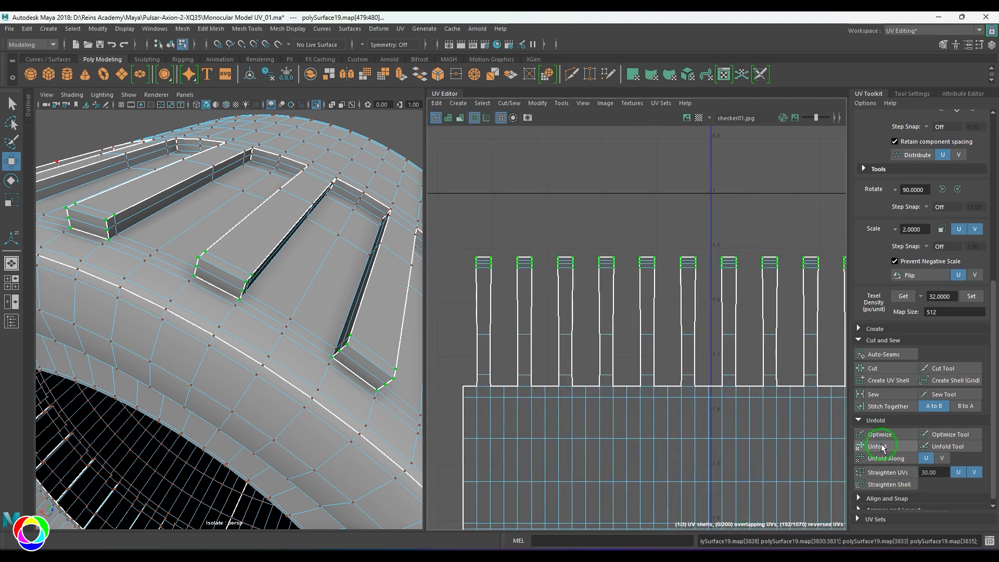
{"action": "scroll", "coordinate": [527, 279], "scroll_direction": "up", "scroll_amount": 1}
{"action": "middle_click_drag", "start_coordinate": [527, 279], "coordinate": [548, 302], "text": "alt"}
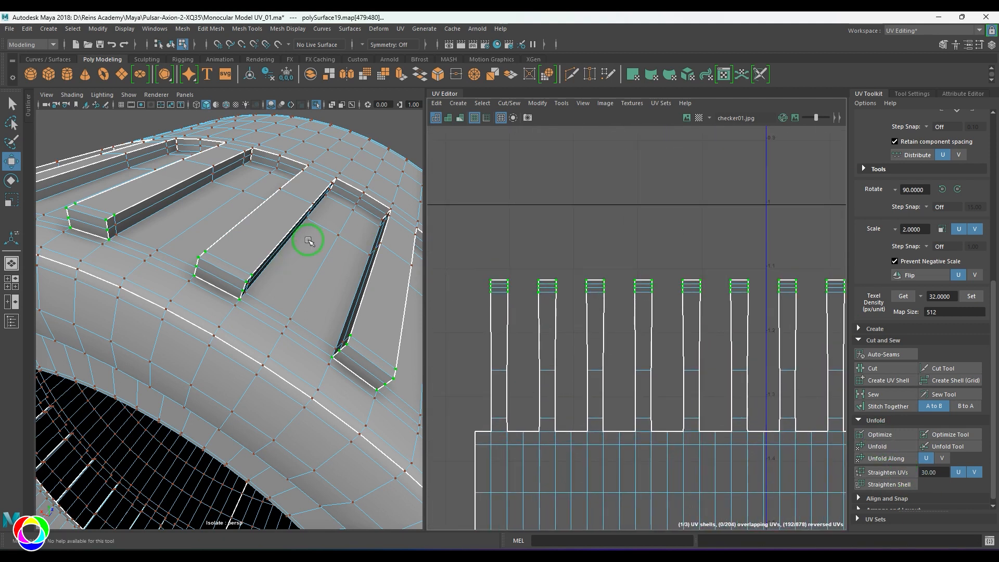
Check the checker texture on the rib front faces with and without scene lighting, and return to plain shaded display.
{"action": "key", "text": "6"}
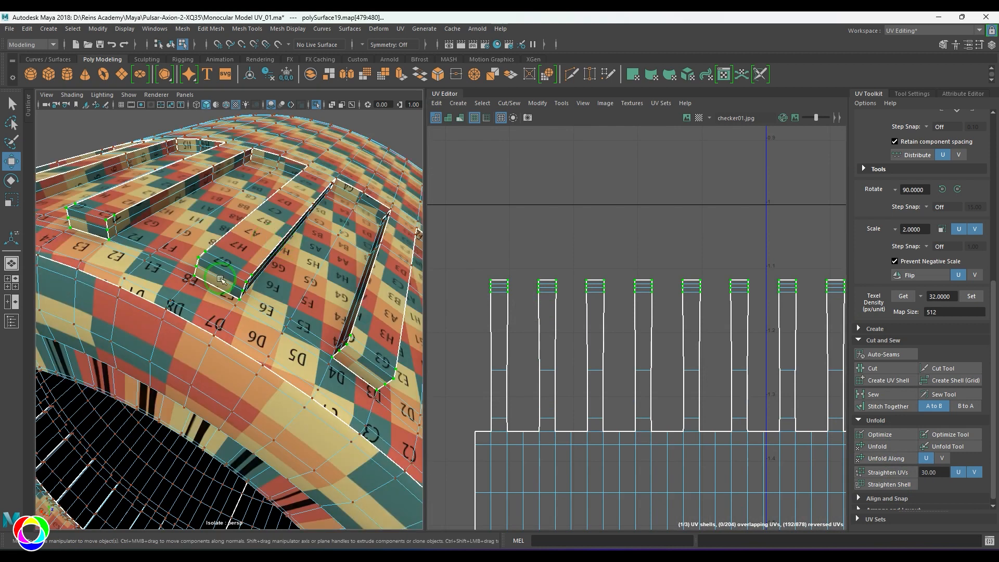
{"action": "key", "text": "7"}
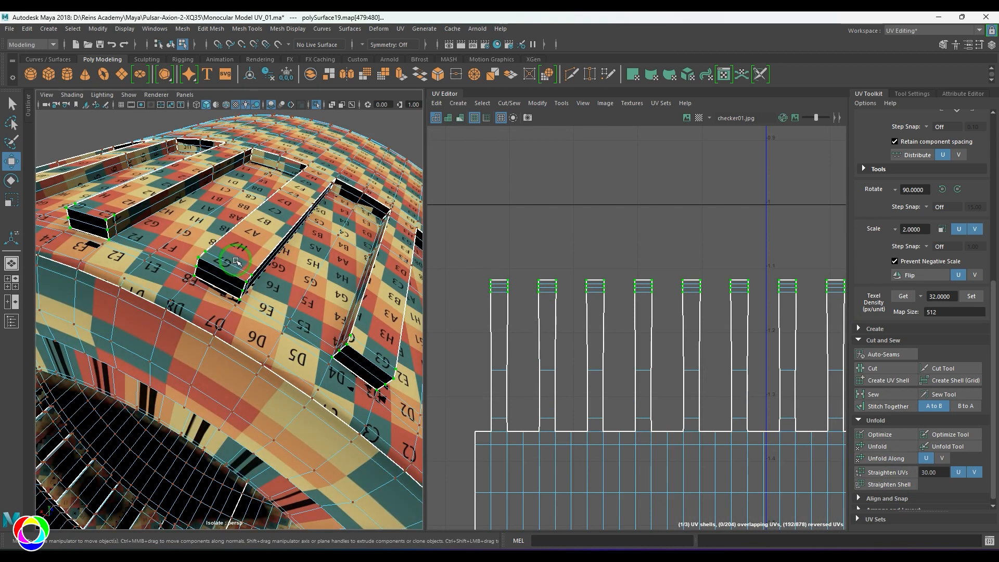
{"action": "key", "text": "6"}
{"action": "key", "text": "5"}
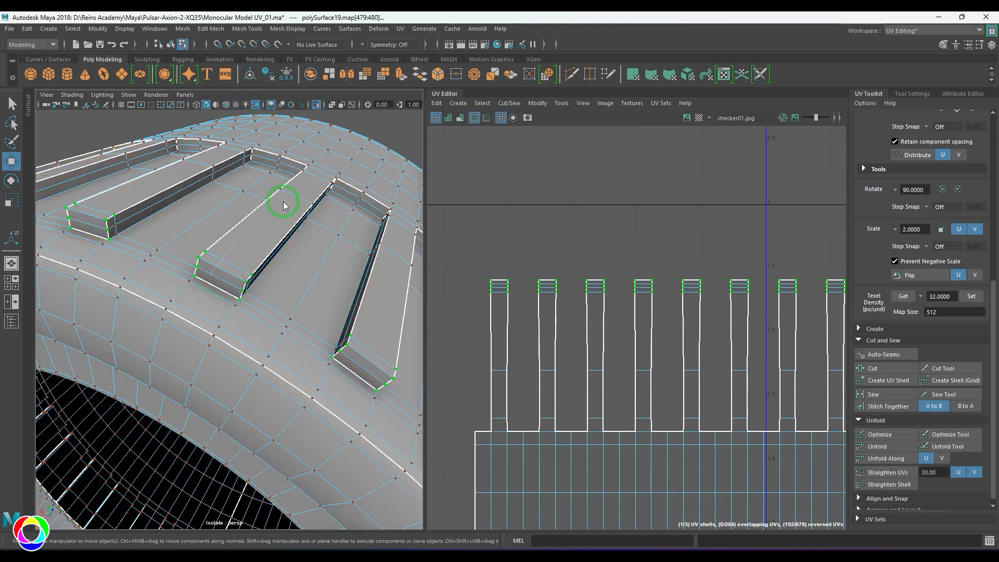
Return to object mode and select the whole ring to show all its UV shells.
{"action": "key", "text": "F8"}
{"action": "scroll", "coordinate": [291, 194], "scroll_direction": "down", "scroll_amount": 9}
{"action": "left_click", "coordinate": [293, 193]}
{"action": "scroll", "coordinate": [292, 312], "scroll_direction": "up", "scroll_amount": 3}
{"action": "left_click", "coordinate": [360, 303]}
{"action": "scroll", "coordinate": [705, 295], "scroll_direction": "down", "scroll_amount": 6}
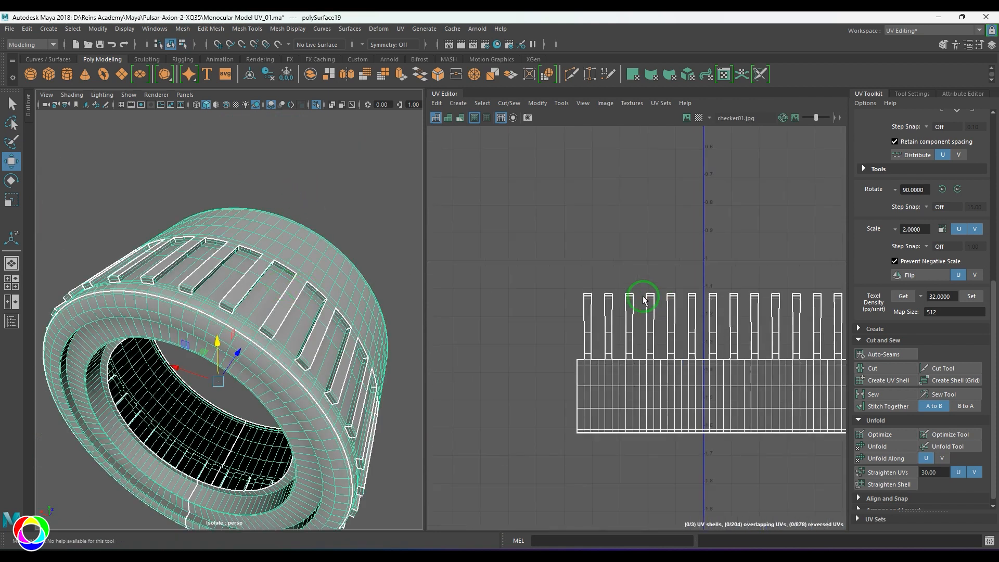
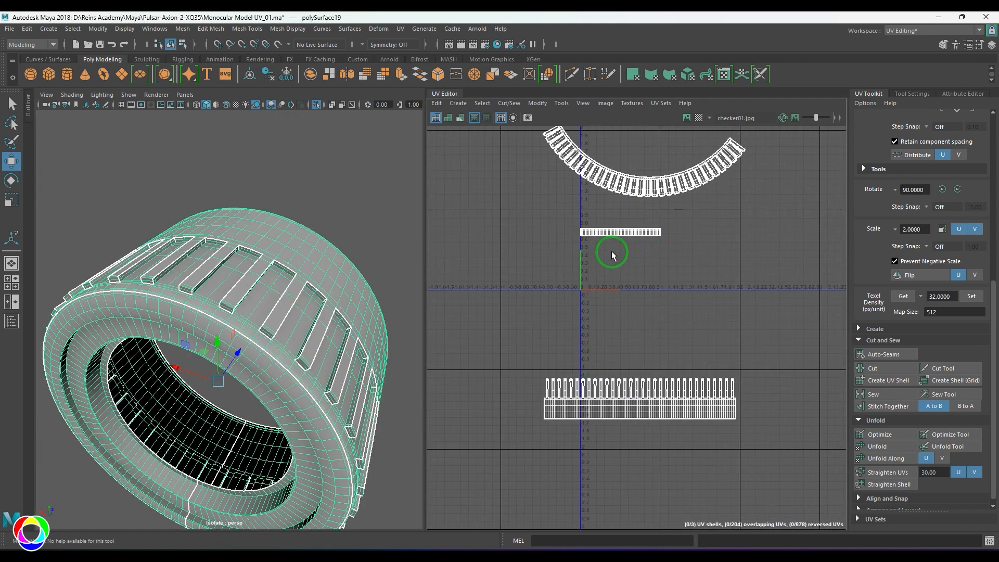
{"action": "mouse_move", "coordinate": [249, 320]}
{"action": "left_mouse_down", "text": "alt"}
{"action": "mouse_move", "coordinate": [174, 327]}
{"action": "mouse_move", "coordinate": [62, 301]}
{"action": "mouse_move", "coordinate": [205, 319]}
{"action": "mouse_move", "coordinate": [244, 313]}
{"action": "left_mouse_up", "text": "alt"}
Select the narrow strip shell's faces and inspect the area they cover on the ring's front rim.
{"action": "right_click_drag", "start_coordinate": [683, 251], "coordinate": [640, 274]}
{"action": "left_click_drag", "start_coordinate": [556, 219], "coordinate": [760, 278]}
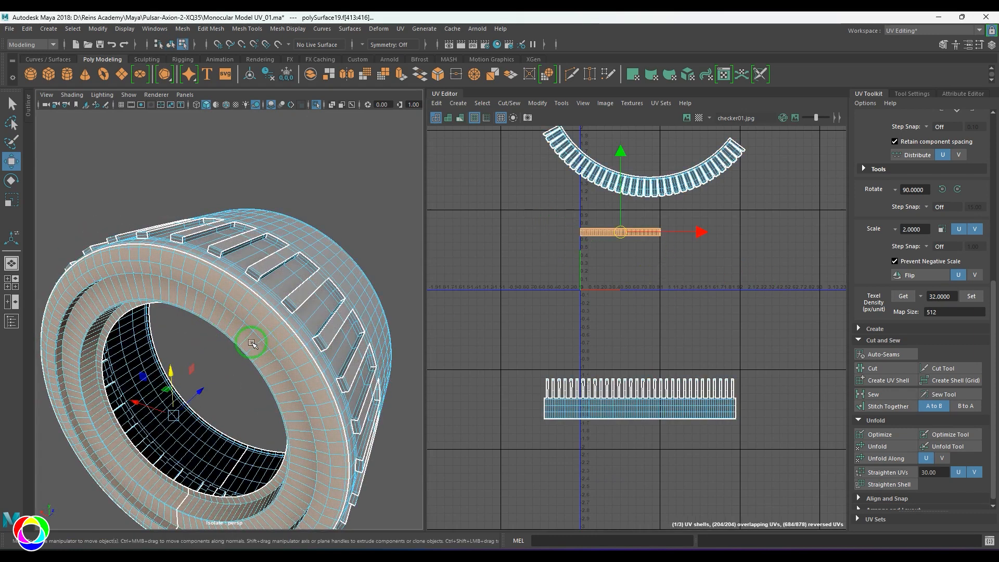
{"action": "left_click_drag", "start_coordinate": [252, 342], "coordinate": [200, 293], "text": "alt"}
{"action": "middle_click_drag", "start_coordinate": [200, 292], "coordinate": [234, 348], "text": "alt"}
{"action": "left_click_drag", "start_coordinate": [208, 343], "coordinate": [223, 328], "text": "alt"}
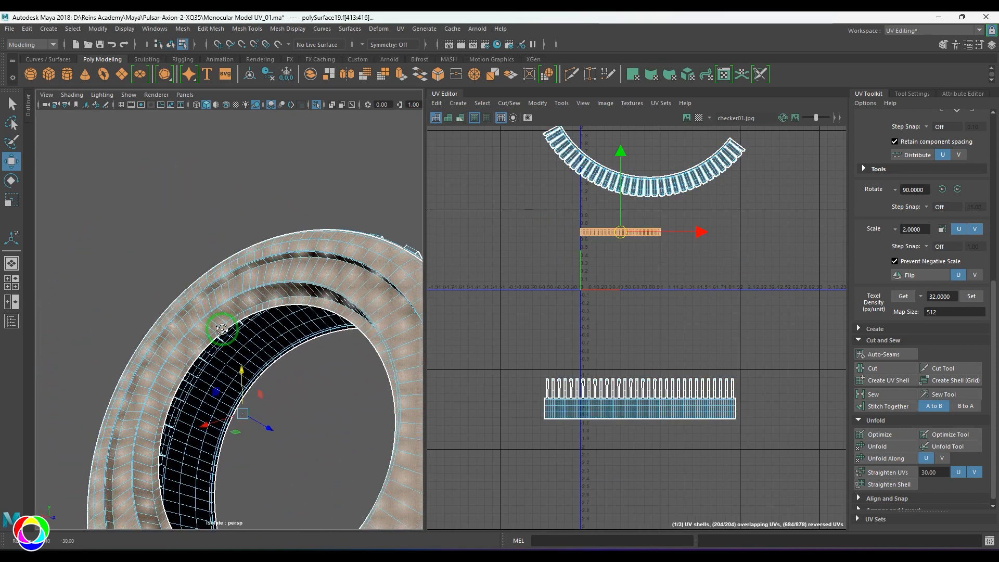
Cut the UVs along the two edge loops bounding the outer recessed step of the ring's front rim.
{"action": "middle_click_drag", "start_coordinate": [223, 285], "coordinate": [224, 324], "text": "alt"}
{"action": "right_click_drag", "start_coordinate": [224, 324], "coordinate": [368, 333], "text": "alt"}
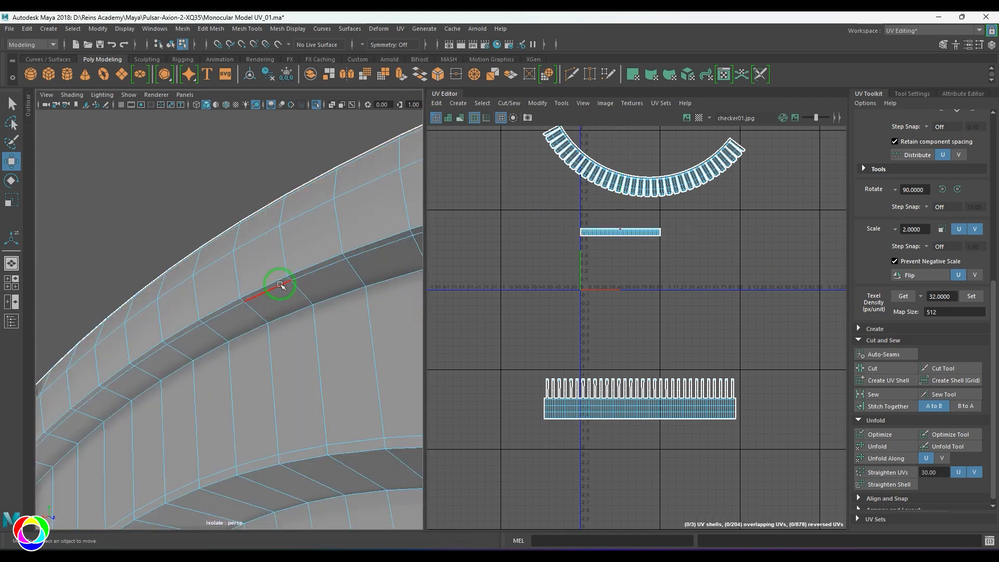
{"action": "left_click", "coordinate": [279, 279]}
{"action": "double_click", "coordinate": [280, 280]}
{"action": "right_click_drag", "start_coordinate": [654, 266], "coordinate": [610, 284], "text": "shift"}
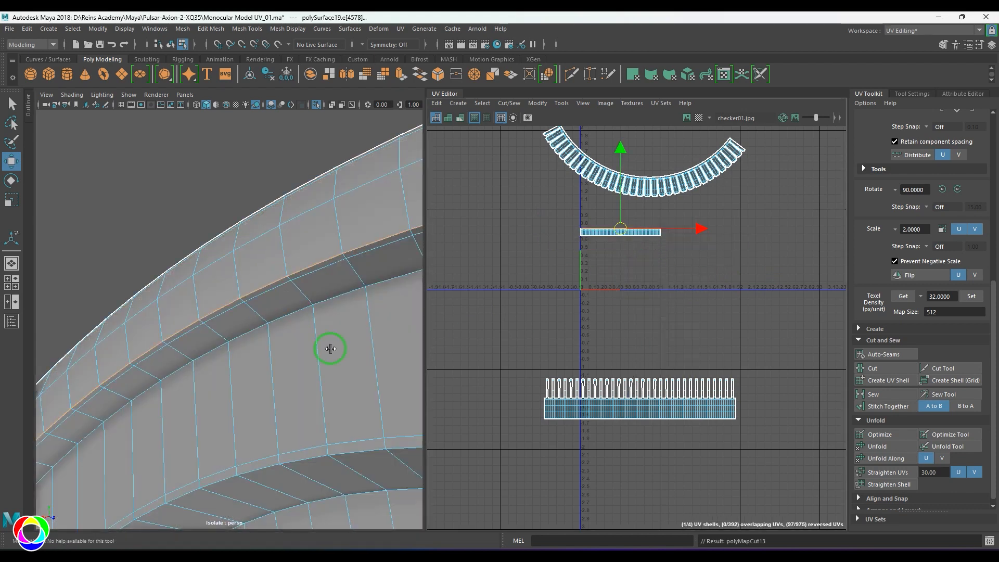
{"action": "double_click", "coordinate": [291, 313]}
{"action": "right_click_drag", "start_coordinate": [651, 252], "coordinate": [588, 282], "text": "shift"}
Cut the UVs along the remaining two edge loops between the ring's inner front steps and its innermost lip.
{"action": "right_click_drag", "start_coordinate": [312, 341], "coordinate": [246, 336], "text": "alt"}
{"action": "double_click", "coordinate": [260, 339]}
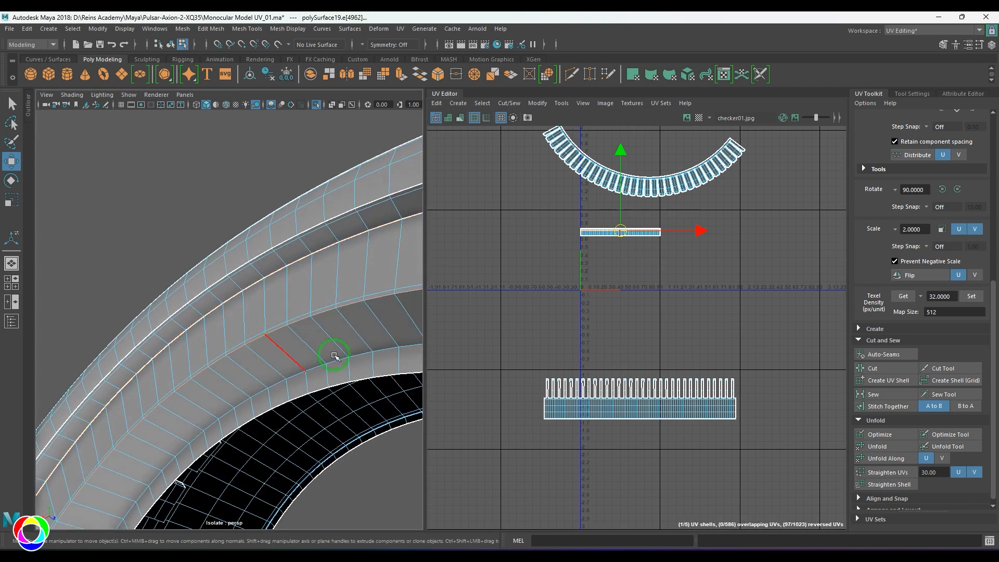
{"action": "right_click_drag", "start_coordinate": [685, 261], "coordinate": [592, 306], "text": "shift"}
{"action": "double_click", "coordinate": [336, 359]}
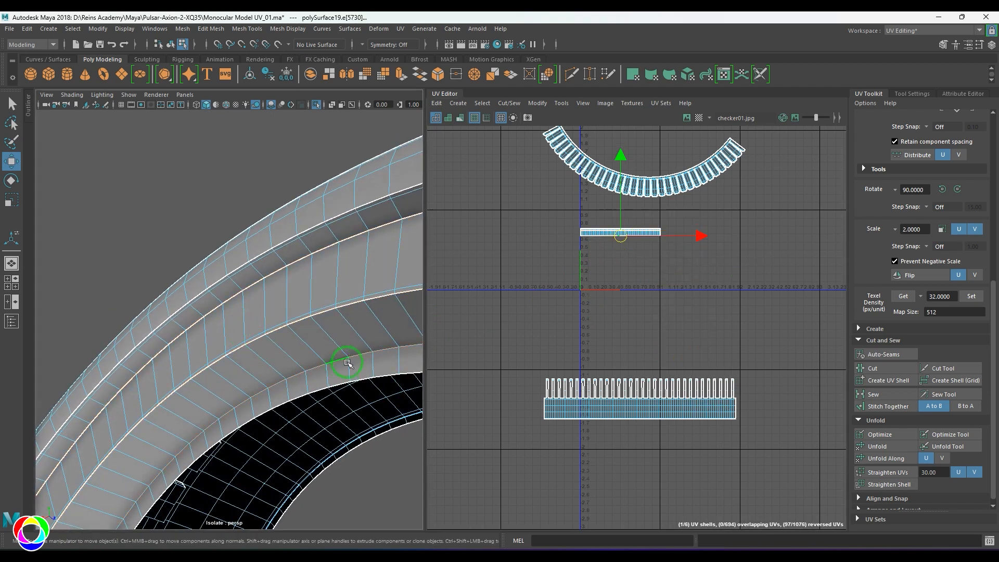
{"action": "right_click_drag", "start_coordinate": [636, 263], "coordinate": [598, 308], "text": "shift"}
{"action": "left_click_drag", "start_coordinate": [312, 308], "coordinate": [334, 296], "text": "alt"}
{"action": "right_click_drag", "start_coordinate": [578, 270], "coordinate": [695, 241], "text": "alt"}
{"action": "middle_click_drag", "start_coordinate": [695, 240], "coordinate": [592, 283], "text": "alt"}
{"action": "left_click", "coordinate": [546, 252]}
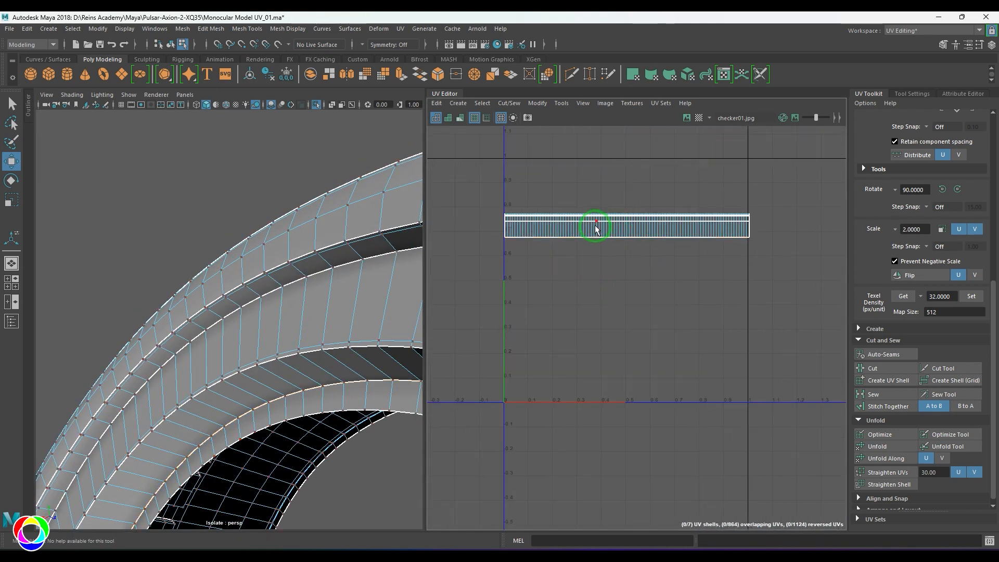
{"action": "double_click", "coordinate": [596, 221]}
{"action": "left_click_drag", "start_coordinate": [627, 220], "coordinate": [613, 311]}
{"action": "key", "text": "ctrl+z"}
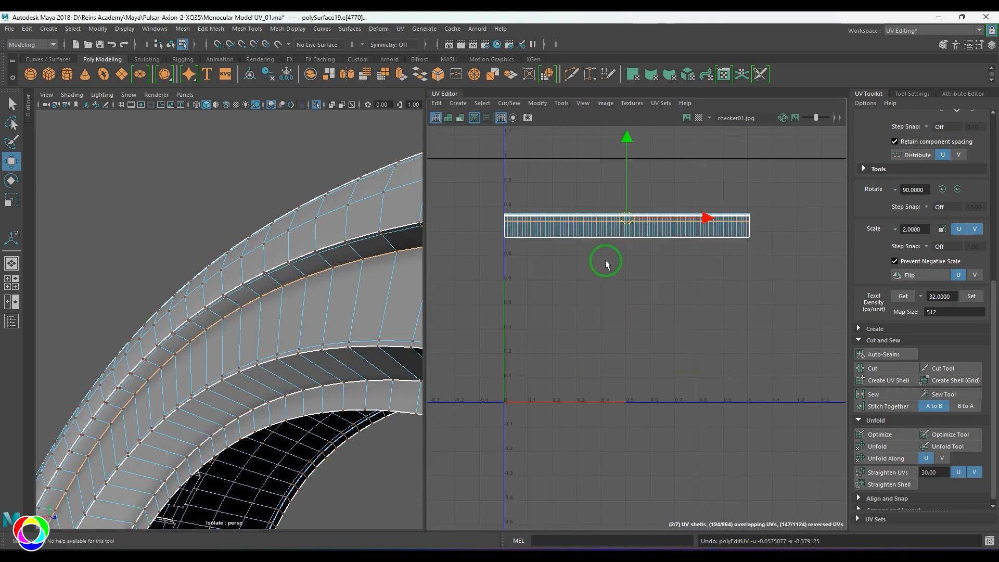
{"action": "left_click_drag", "start_coordinate": [627, 218], "coordinate": [639, 334]}
{"action": "key", "text": "ctrl+z"}
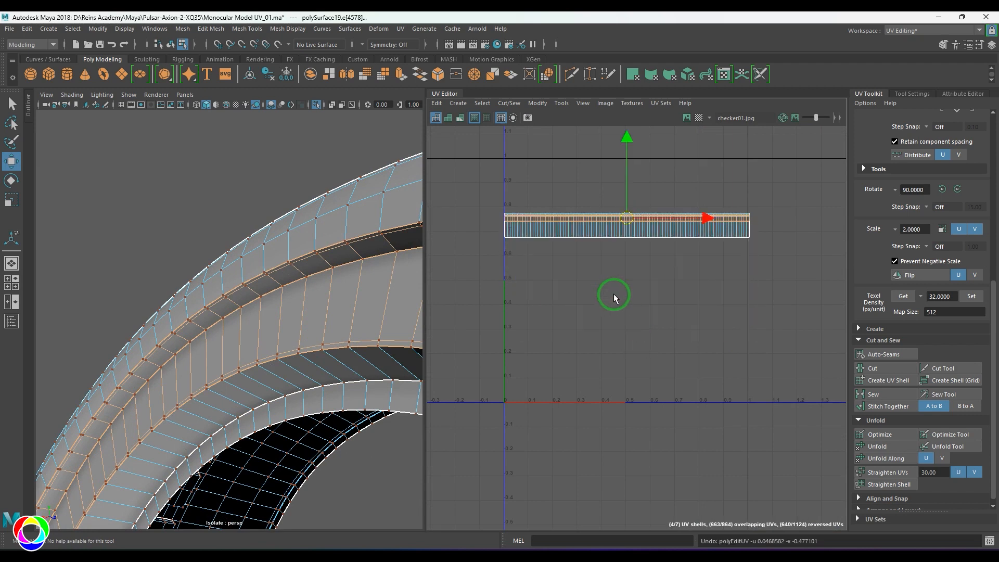
Select the innermost lip's whole UV shell, move it below the stacked strips and unfold it.
{"action": "left_click", "coordinate": [653, 238]}
{"action": "double_click", "coordinate": [627, 238]}
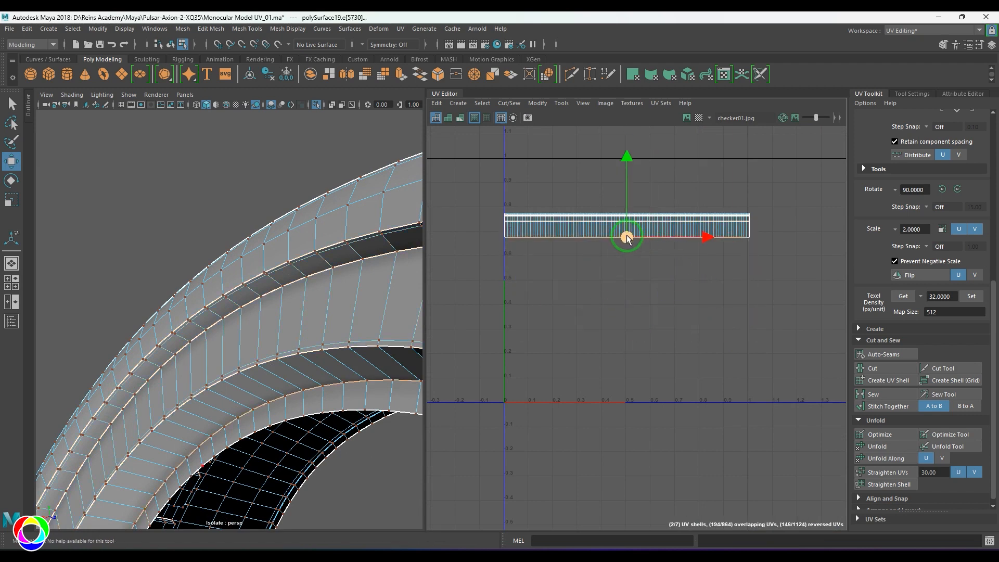
{"action": "right_click_drag", "start_coordinate": [631, 246], "coordinate": [684, 247], "text": "ctrl"}
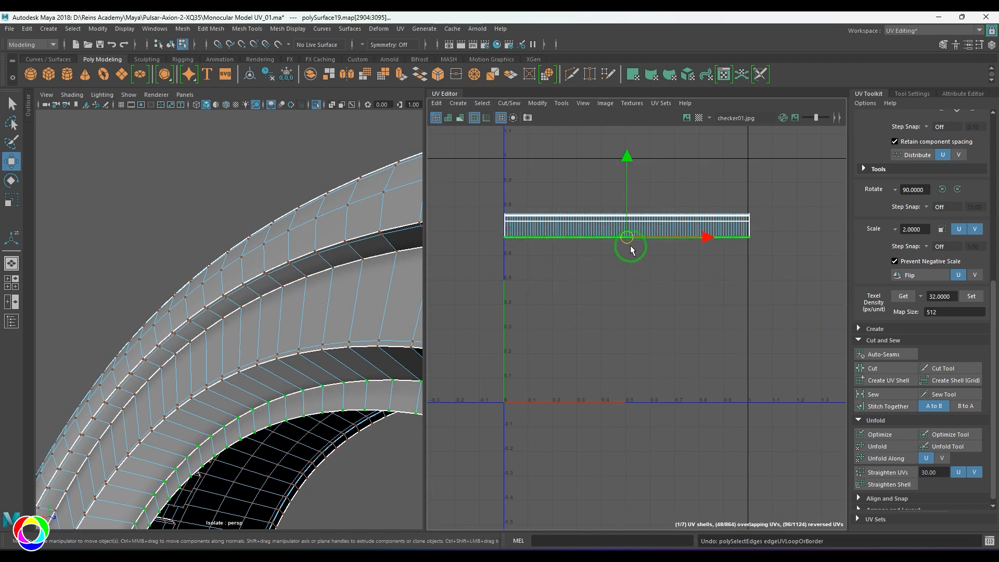
{"action": "left_click_drag", "start_coordinate": [630, 249], "coordinate": [628, 341]}
{"action": "left_click", "coordinate": [884, 446]}
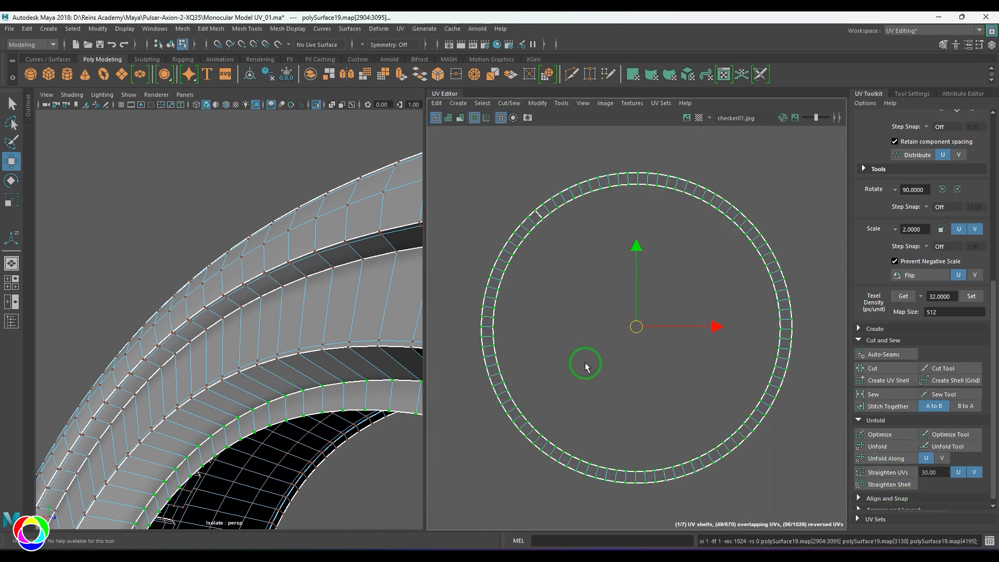
Scale the unfolded circular lip shell up to the other shells' proportions and move it outside the UV tile.
{"action": "scroll", "coordinate": [627, 341], "scroll_direction": "down", "scroll_amount": 12}
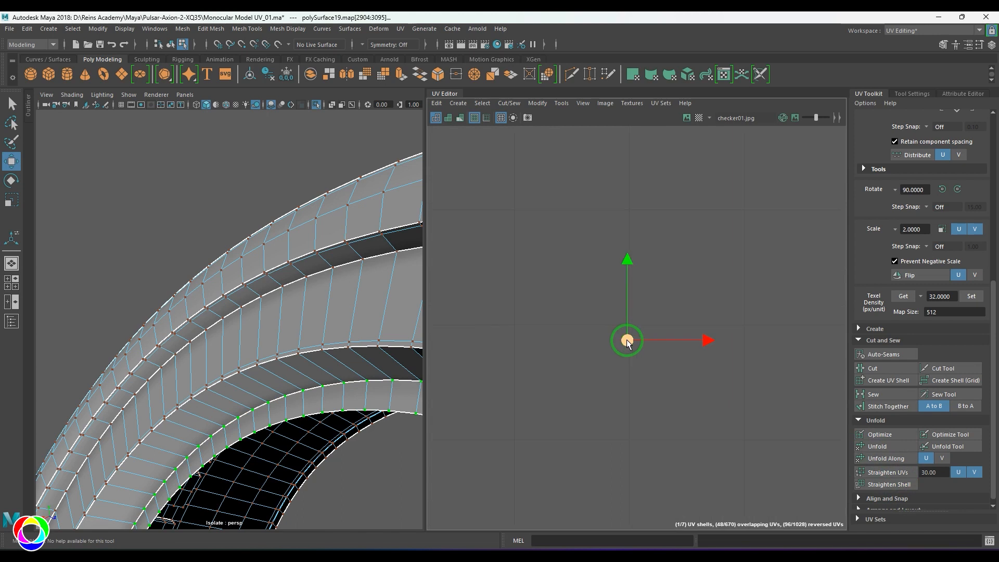
{"action": "key", "text": "r"}
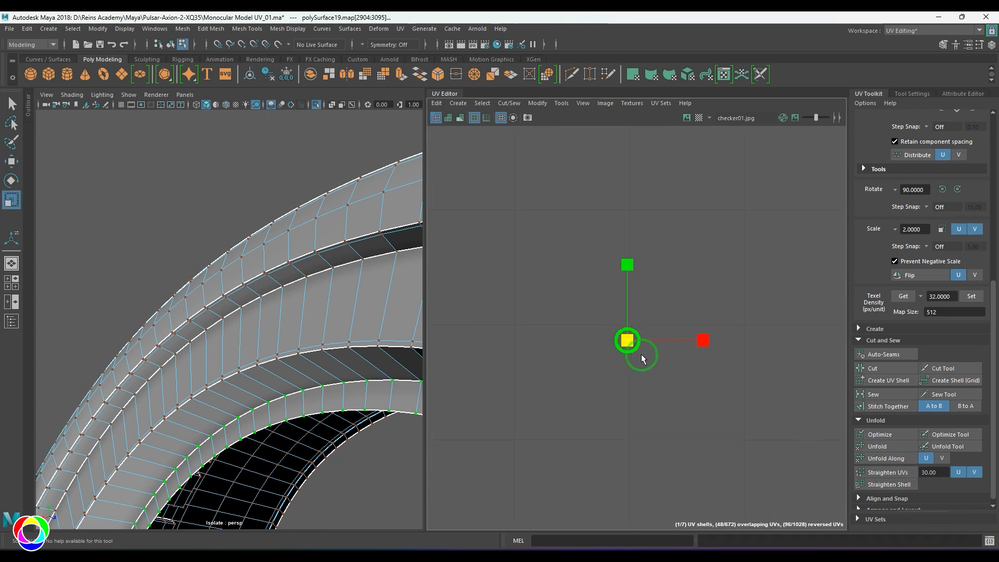
{"action": "left_click_drag", "start_coordinate": [629, 343], "coordinate": [810, 463]}
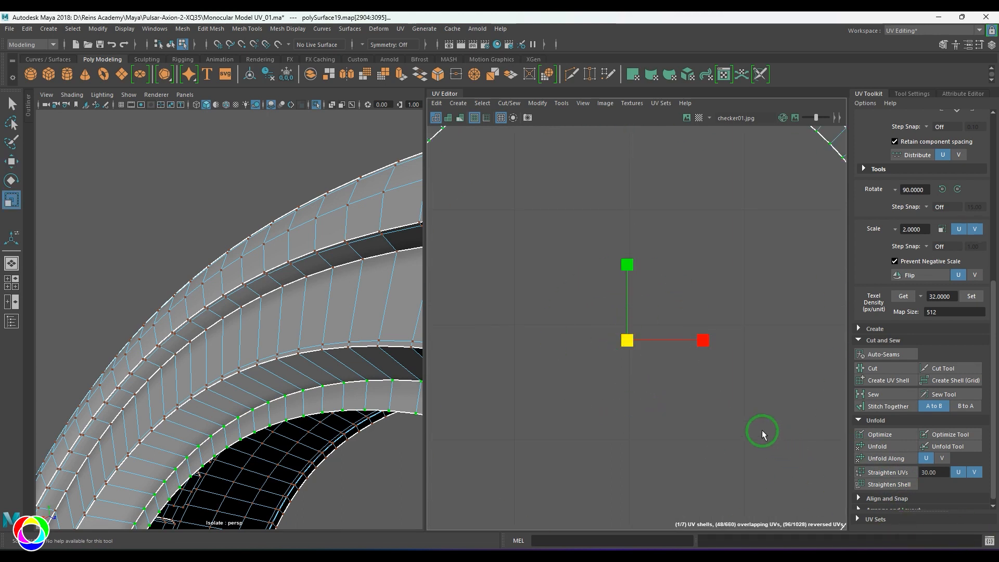
{"action": "scroll", "coordinate": [763, 434], "scroll_direction": "down", "scroll_amount": 10}
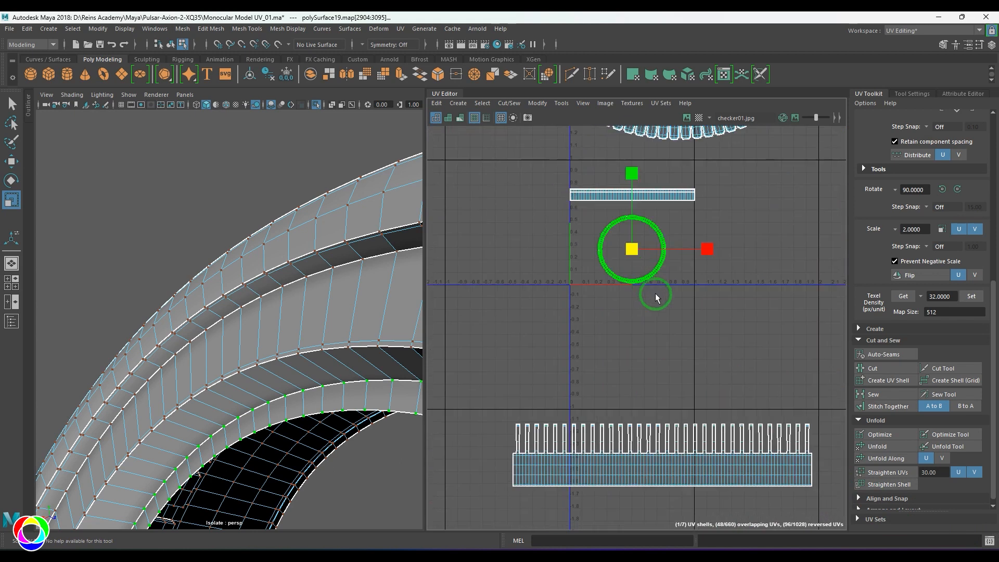
{"action": "key", "text": "w"}
{"action": "left_click_drag", "start_coordinate": [631, 250], "coordinate": [454, 312]}
Move the sloped inner step's strip shell below the stack, unfold it and rotate it to lie horizontal.
{"action": "left_click", "coordinate": [622, 207]}
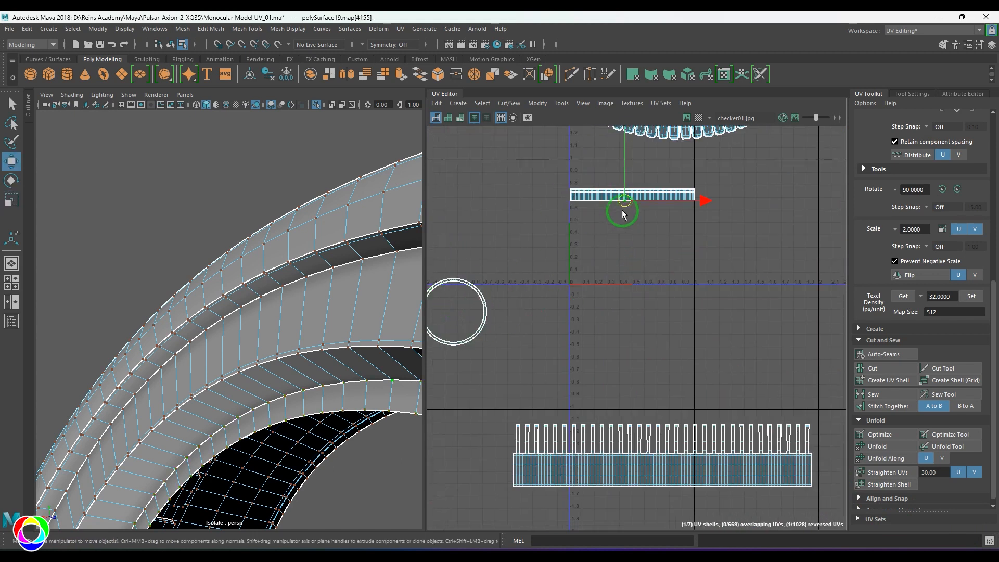
{"action": "right_click_drag", "start_coordinate": [622, 209], "coordinate": [641, 227]}
{"action": "left_click_drag", "start_coordinate": [635, 205], "coordinate": [651, 353]}
{"action": "left_click", "coordinate": [884, 458]}
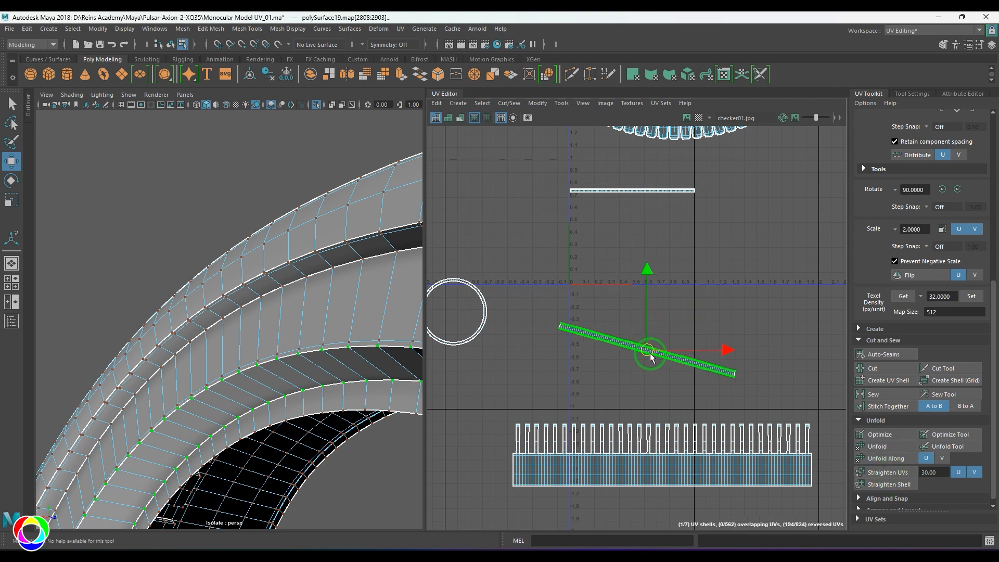
{"action": "key", "text": "e"}
{"action": "left_click_drag", "start_coordinate": [703, 290], "coordinate": [674, 302]}
{"action": "left_click", "coordinate": [756, 233]}
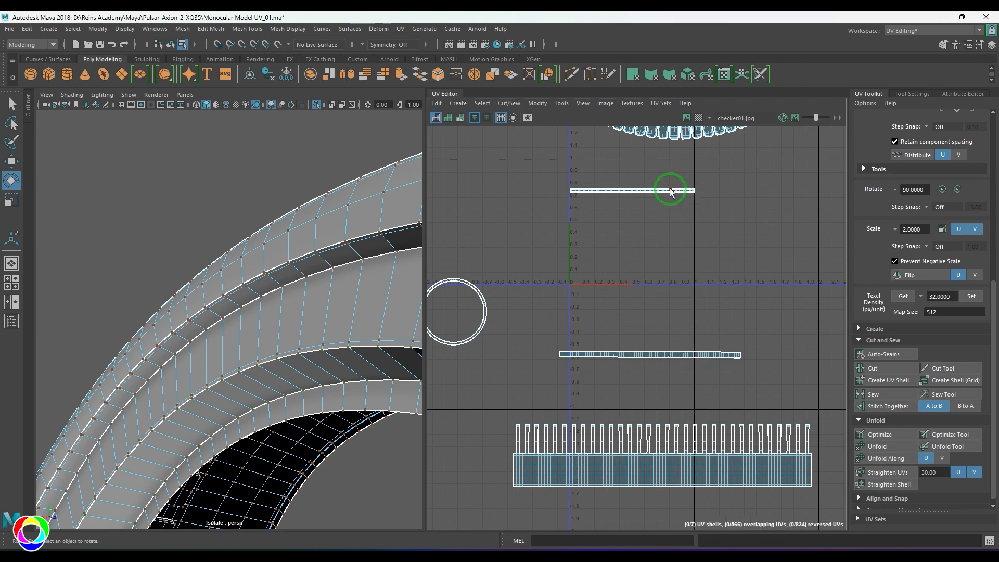
Unfold the recessed step's narrow strip shell, rotate it nearly horizontal and place it just above the other unfolded strip.
{"action": "left_click", "coordinate": [669, 190]}
{"action": "key", "text": "w"}
{"action": "left_click_drag", "start_coordinate": [635, 194], "coordinate": [657, 278]}
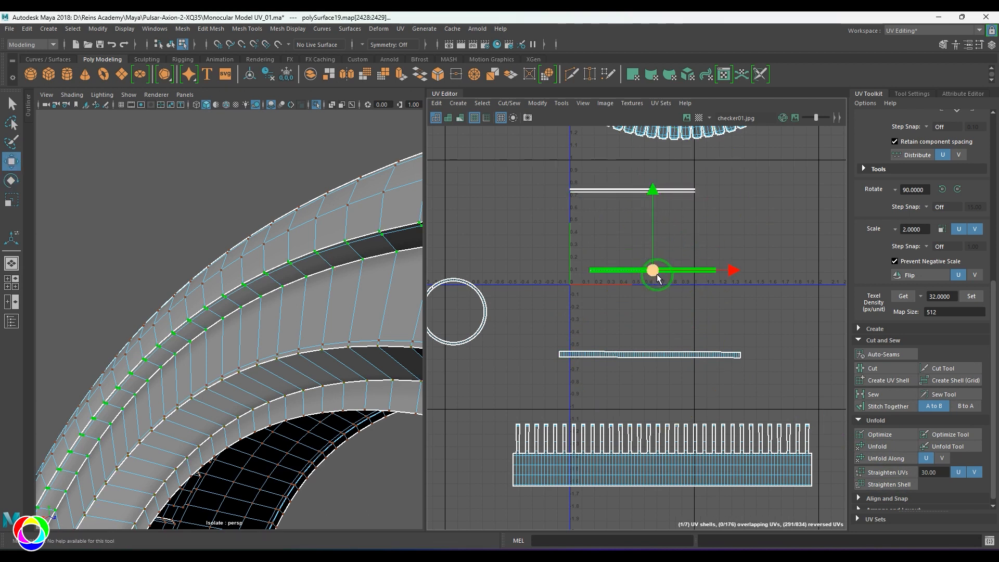
{"action": "left_click", "coordinate": [866, 446]}
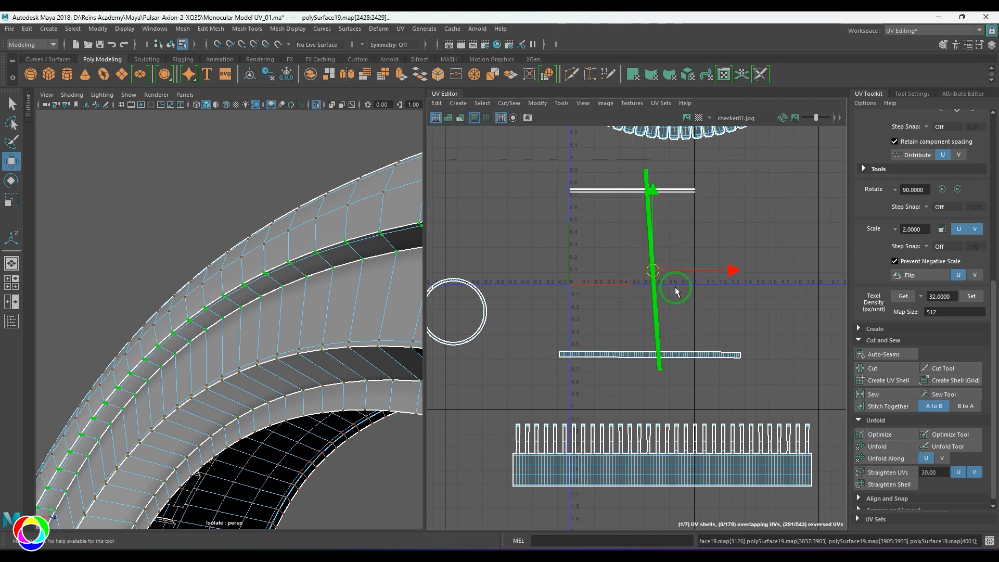
{"action": "key", "text": "e"}
{"action": "left_click_drag", "start_coordinate": [614, 207], "coordinate": [573, 307]}
{"action": "key", "text": "w"}
{"action": "left_click_drag", "start_coordinate": [653, 272], "coordinate": [651, 341]}
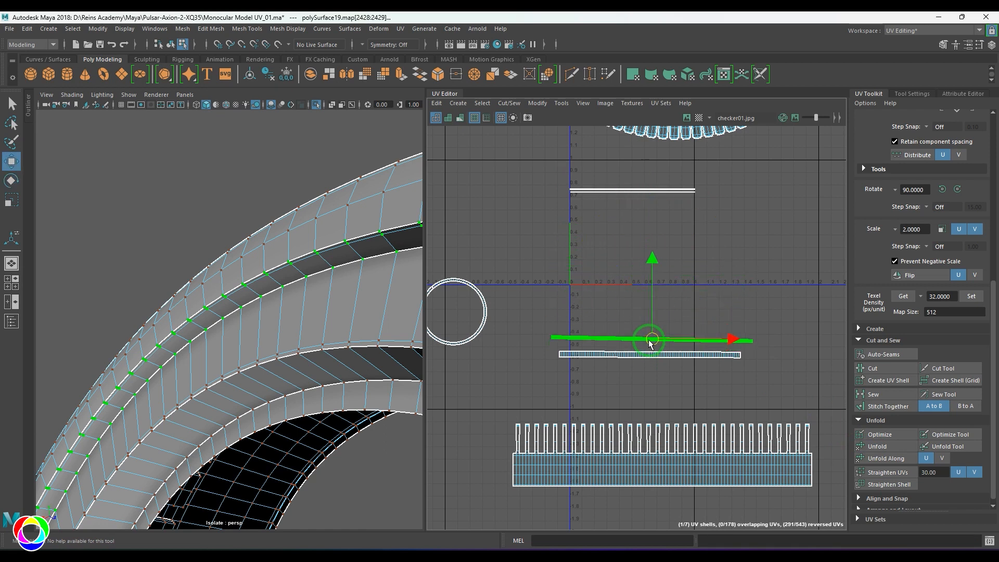
Unfold the flat front face's strip shell, scale up the resulting ring and place it above the circular lip shell.
{"action": "left_click", "coordinate": [654, 191]}
{"action": "right_click_drag", "start_coordinate": [627, 214], "coordinate": [675, 245], "text": "ctrl"}
{"action": "left_click_drag", "start_coordinate": [632, 191], "coordinate": [653, 282]}
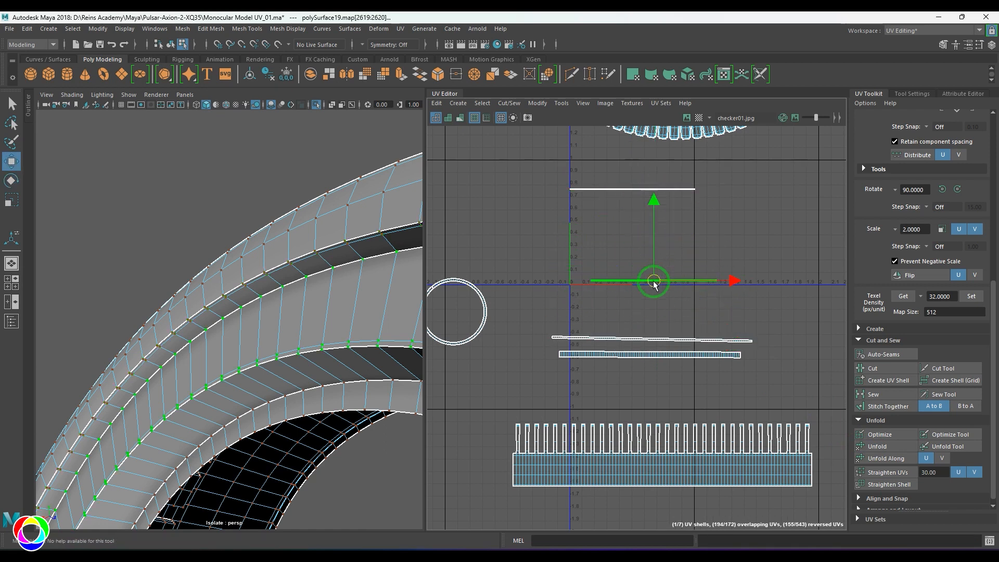
{"action": "left_click", "coordinate": [881, 446]}
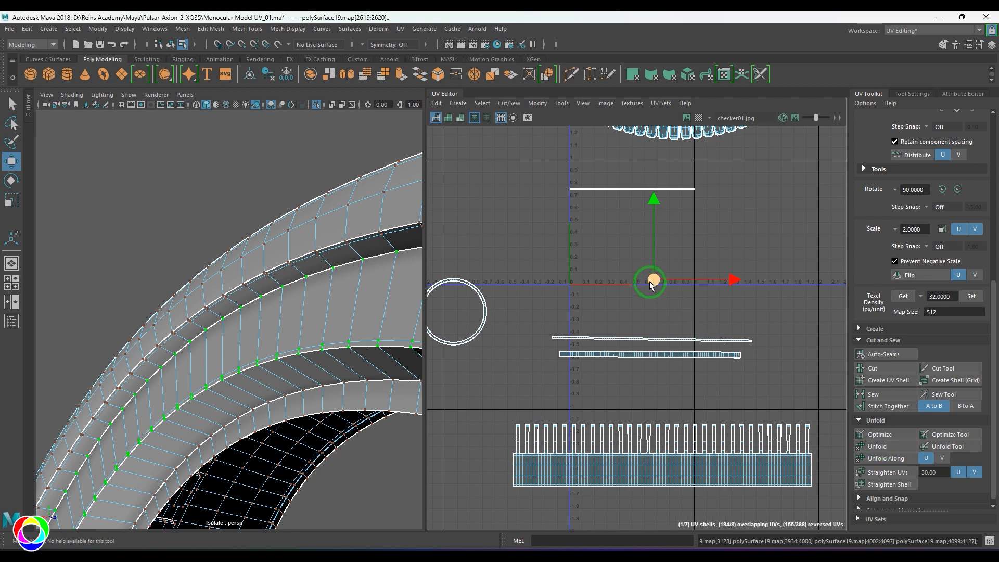
{"action": "key", "text": "r"}
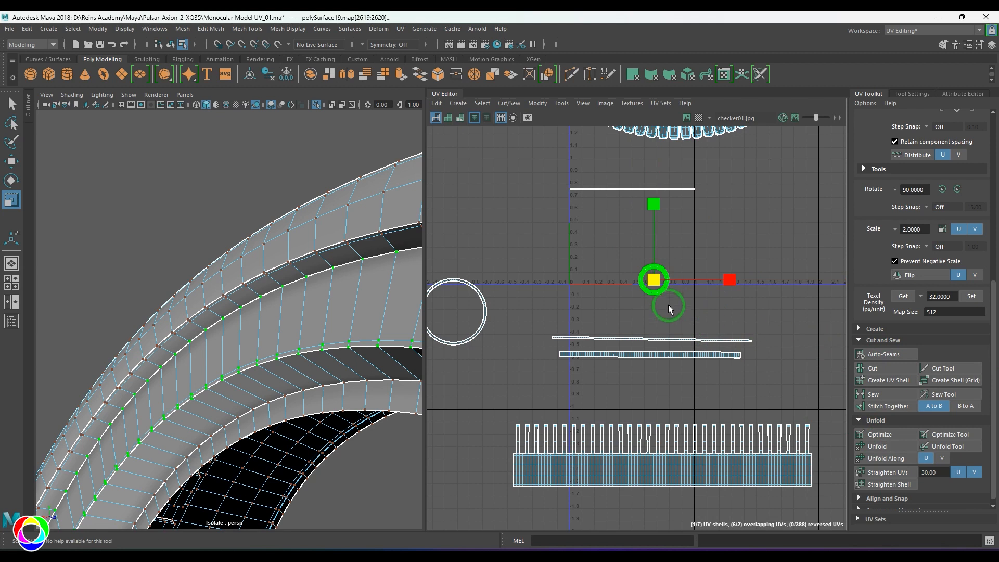
{"action": "left_click_drag", "start_coordinate": [655, 283], "coordinate": [772, 317]}
{"action": "key", "text": "w"}
{"action": "left_click_drag", "start_coordinate": [655, 283], "coordinate": [477, 207]}
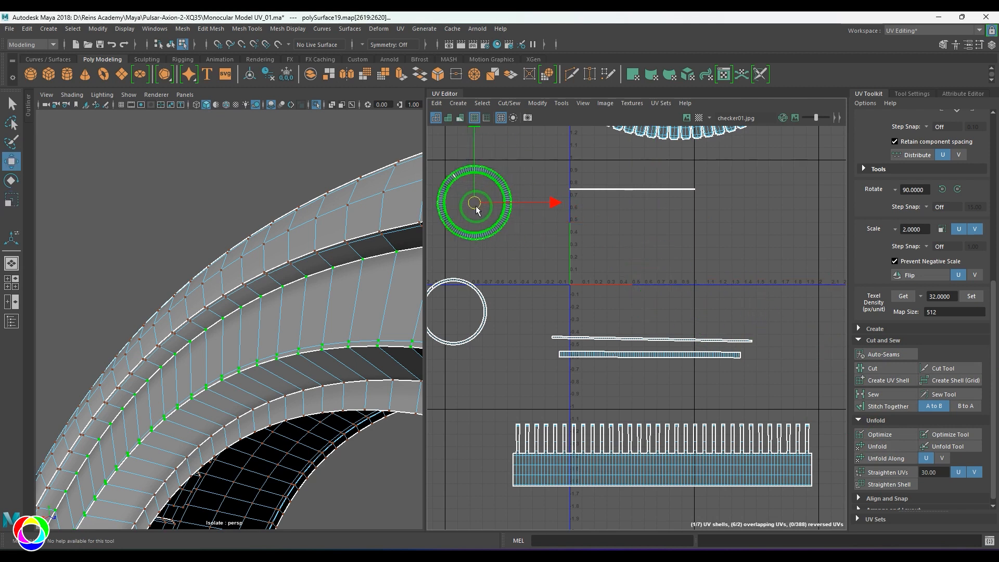
Unfold the remaining outer rim strip shell and scale it up uniformly.
{"action": "left_click_drag", "start_coordinate": [553, 167], "coordinate": [731, 225]}
{"action": "left_click", "coordinate": [902, 447]}
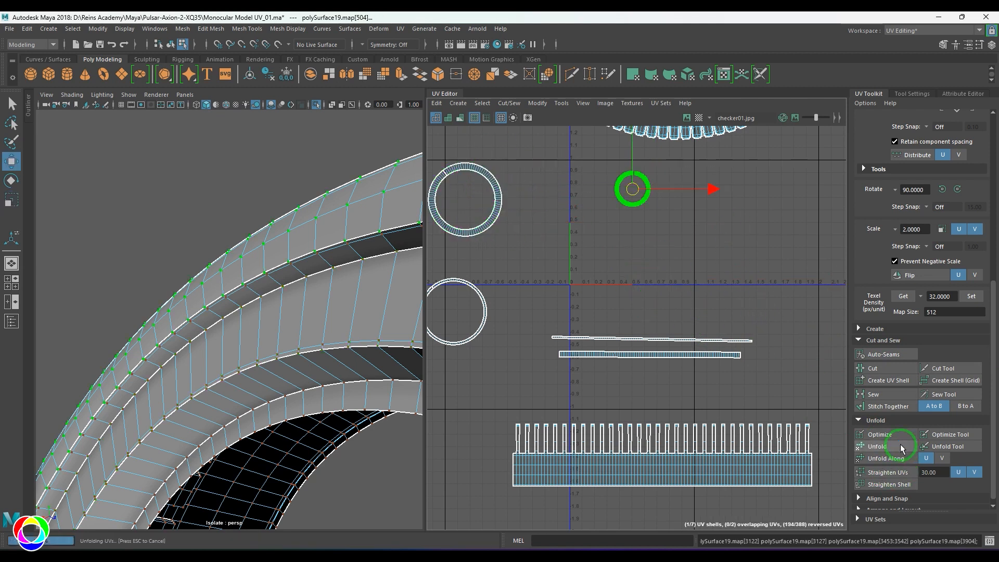
{"action": "left_click_drag", "start_coordinate": [630, 191], "coordinate": [821, 295]}
Return to object mode and examine the checker texture over the whole ring with textured display.
{"action": "right_click_drag", "start_coordinate": [301, 301], "coordinate": [319, 264]}
{"action": "scroll", "coordinate": [320, 268], "scroll_direction": "down", "scroll_amount": 8}
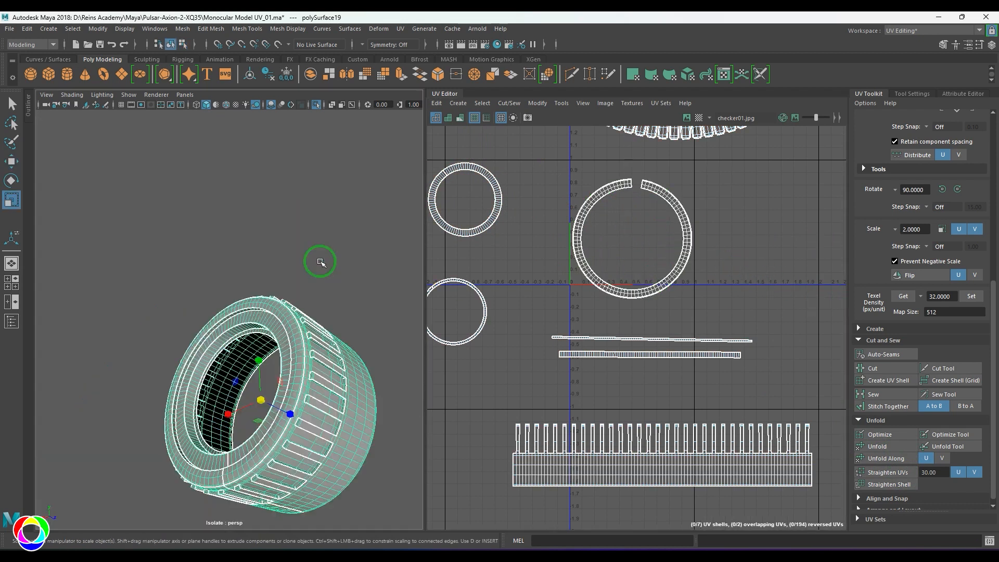
{"action": "left_click_drag", "start_coordinate": [321, 269], "coordinate": [333, 343], "text": "alt"}
{"action": "scroll", "coordinate": [341, 341], "scroll_direction": "up", "scroll_amount": 6}
{"action": "middle_click_drag", "start_coordinate": [342, 341], "coordinate": [330, 279], "text": "alt"}
{"action": "key", "text": "6"}
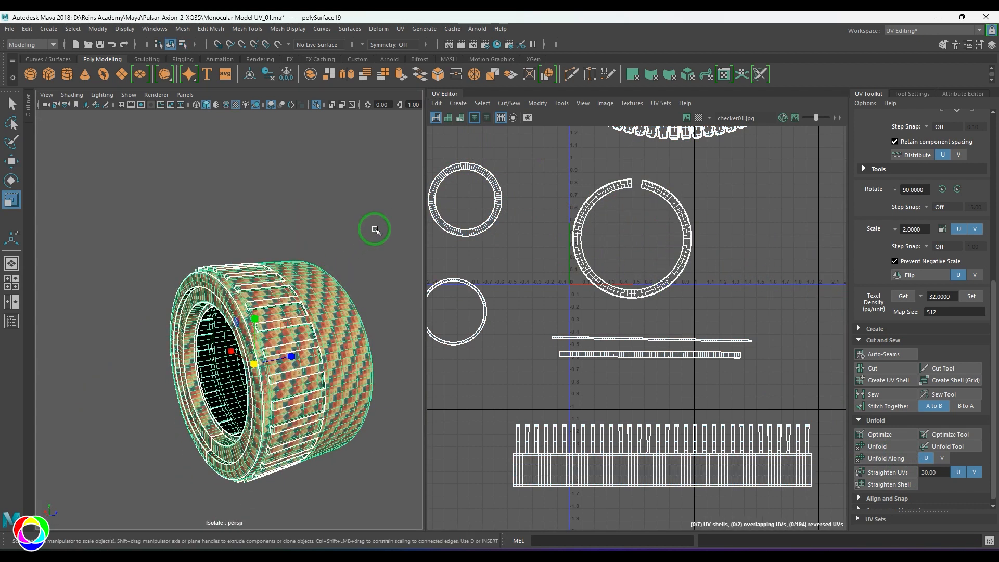
{"action": "left_click", "coordinate": [375, 230]}
{"action": "left_click_drag", "start_coordinate": [334, 318], "coordinate": [255, 312], "text": "alt"}
Take the ring out of isolation and select the lens object pSphere2 in the Monocular_Geo group.
{"action": "left_click", "coordinate": [296, 327]}
{"action": "key", "text": "ctrl+1"}
{"action": "scroll", "coordinate": [312, 323], "scroll_direction": "down", "scroll_amount": 5}
{"action": "left_click", "coordinate": [27, 109]}
{"action": "left_click", "coordinate": [75, 377]}
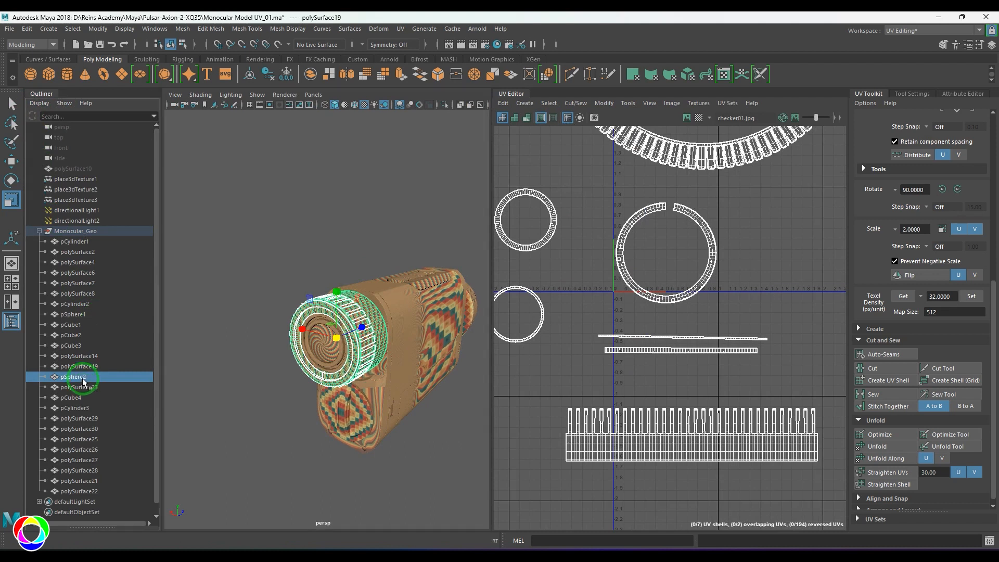
{"action": "middle_click_drag", "start_coordinate": [370, 378], "coordinate": [352, 324], "text": "alt"}
{"action": "scroll", "coordinate": [352, 324], "scroll_direction": "up", "scroll_amount": 6}
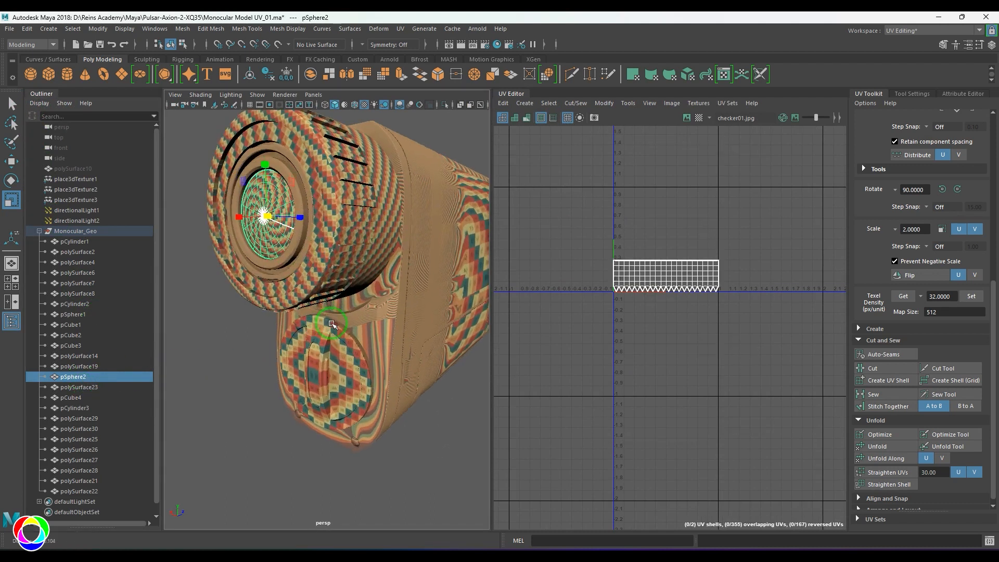
{"action": "left_click_drag", "start_coordinate": [350, 323], "coordinate": [313, 319], "text": "alt"}
{"action": "left_click_drag", "start_coordinate": [252, 253], "coordinate": [268, 296], "text": "alt"}
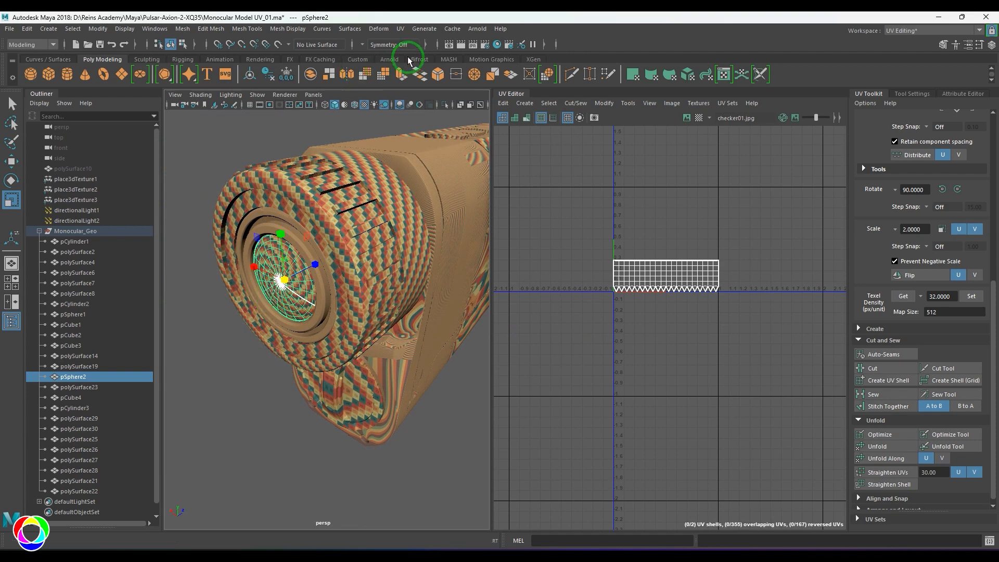
Apply planar UV mapping to the lens, projected from the Z axis and fitted to its bounding box.
{"action": "left_click", "coordinate": [400, 28]}
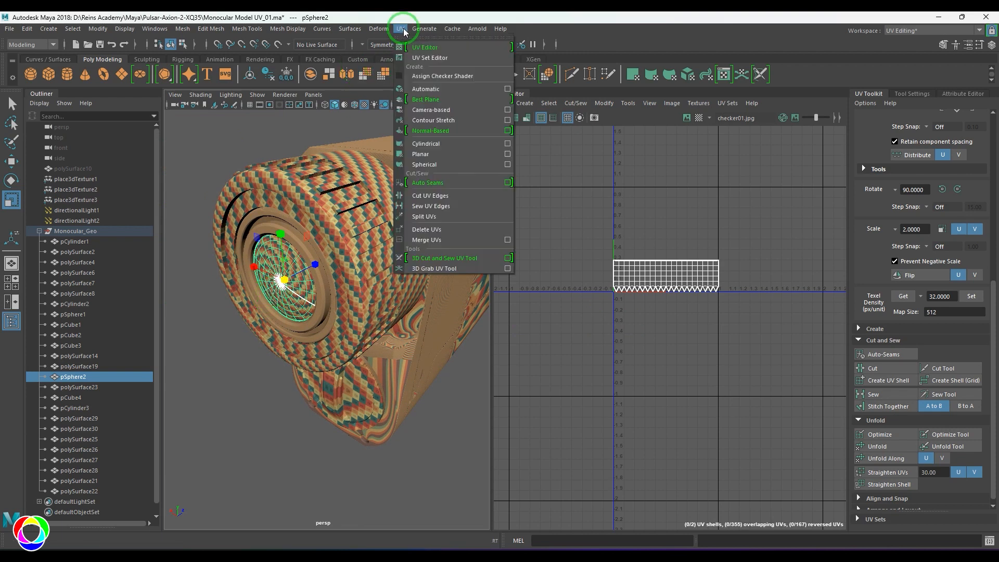
{"action": "left_click", "coordinate": [509, 155]}
{"action": "left_click", "coordinate": [550, 145]}
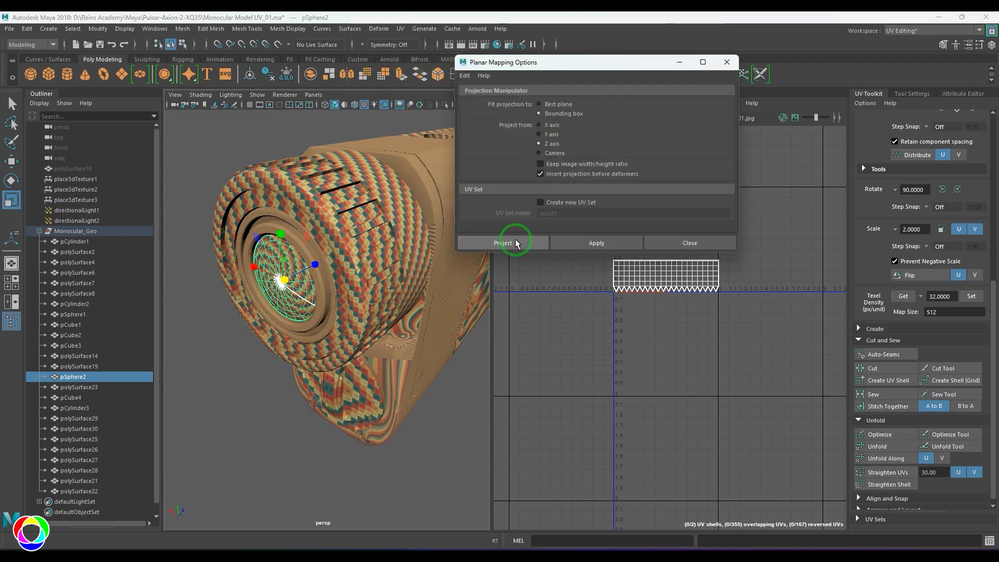
{"action": "left_click", "coordinate": [515, 242]}
{"action": "scroll", "coordinate": [621, 253], "scroll_direction": "up", "scroll_amount": 4}
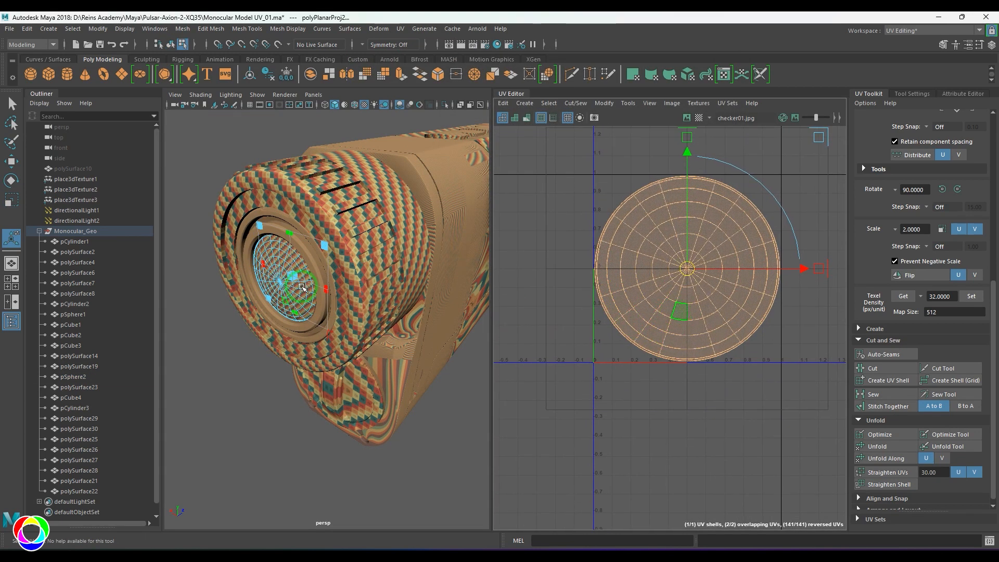
{"action": "key", "text": "q"}
{"action": "left_click", "coordinate": [280, 269]}
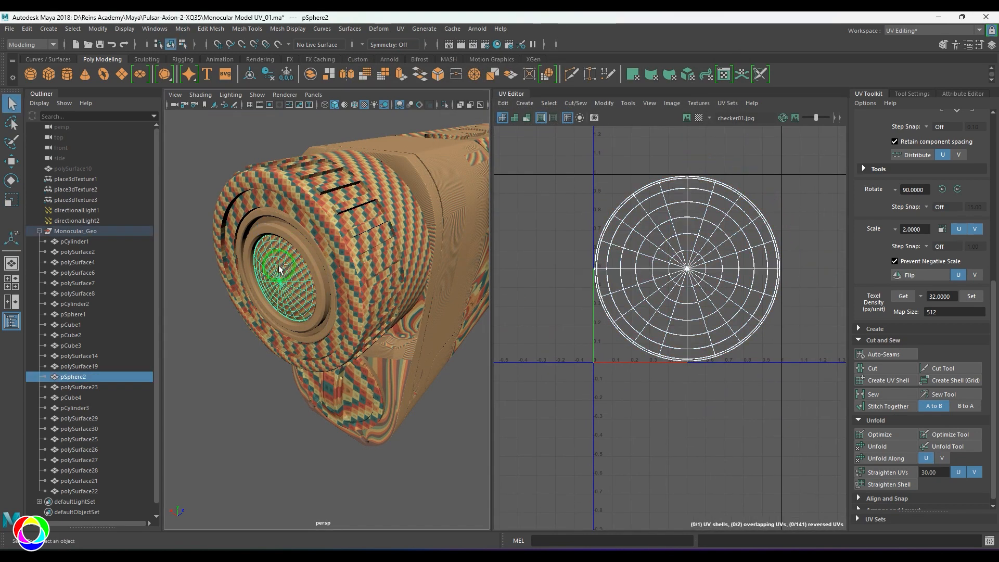
Isolate the lens and cut its UVs along the edge loop around its rim.
{"action": "key", "text": "ctrl+1"}
{"action": "key", "text": "f"}
{"action": "left_click_drag", "start_coordinate": [280, 268], "coordinate": [320, 313], "text": "alt"}
{"action": "mouse_move", "coordinate": [320, 314]}
{"action": "right_mouse_down", "text": "alt"}
{"action": "mouse_move", "coordinate": [346, 350]}
{"action": "mouse_move", "coordinate": [329, 329]}
{"action": "right_mouse_up", "text": "alt"}
{"action": "key", "text": "F10"}
{"action": "left_click", "coordinate": [361, 289]}
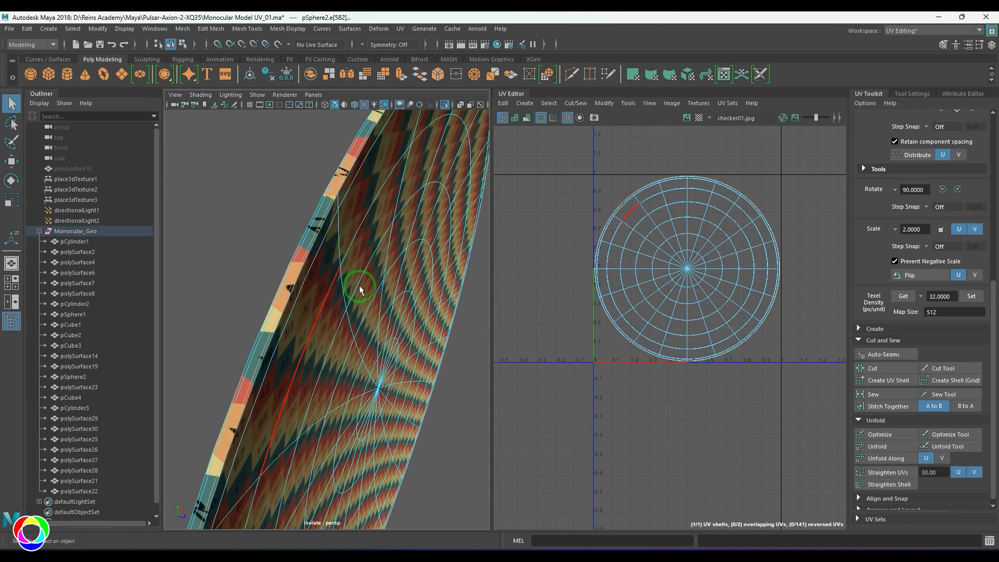
{"action": "right_click_drag", "start_coordinate": [688, 193], "coordinate": [643, 219], "text": "shift"}
Move one circular lens UV shell clear of the overlapping one and display the shells shaded.
{"action": "key", "text": "F12"}
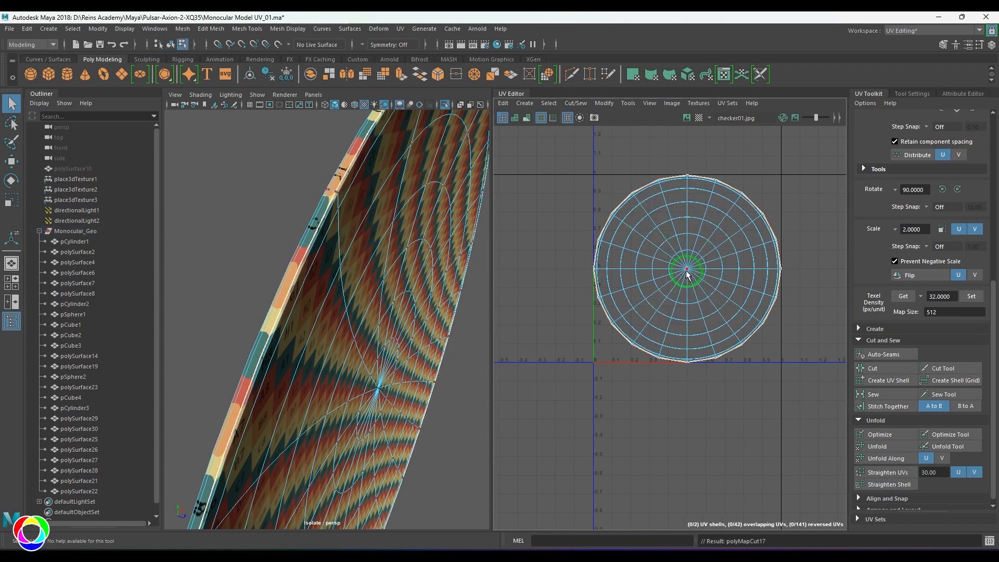
{"action": "double_click", "coordinate": [686, 271]}
{"action": "right_click_drag", "start_coordinate": [687, 325], "coordinate": [676, 320], "text": "alt"}
{"action": "middle_click_drag", "start_coordinate": [675, 320], "coordinate": [626, 261], "text": "alt"}
{"action": "key", "text": "w"}
{"action": "left_click_drag", "start_coordinate": [628, 238], "coordinate": [756, 335]}
{"action": "key", "text": "5"}
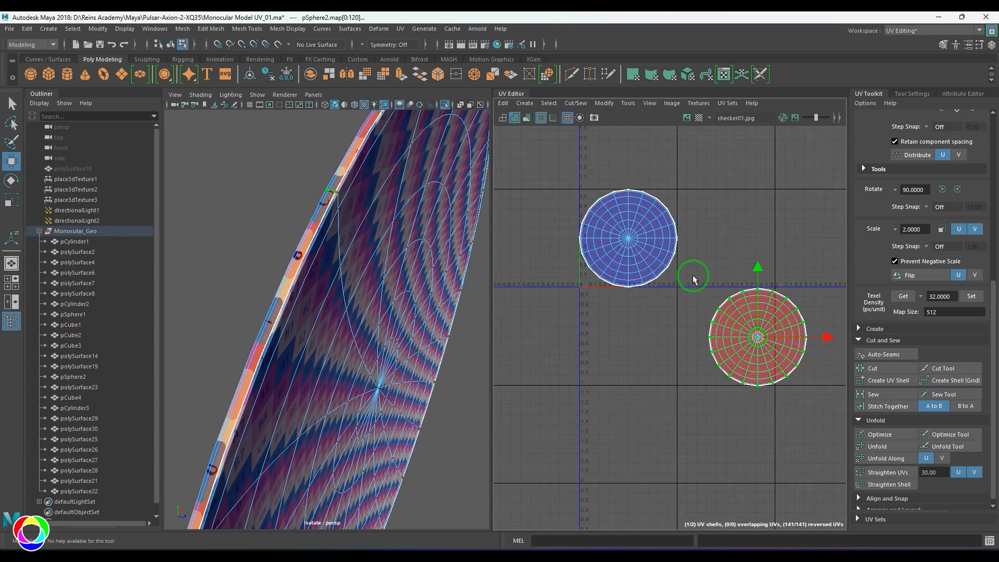
Flip the reversed circular lens shell in U and unfold both lens shells.
{"action": "left_click_drag", "start_coordinate": [693, 280], "coordinate": [837, 426]}
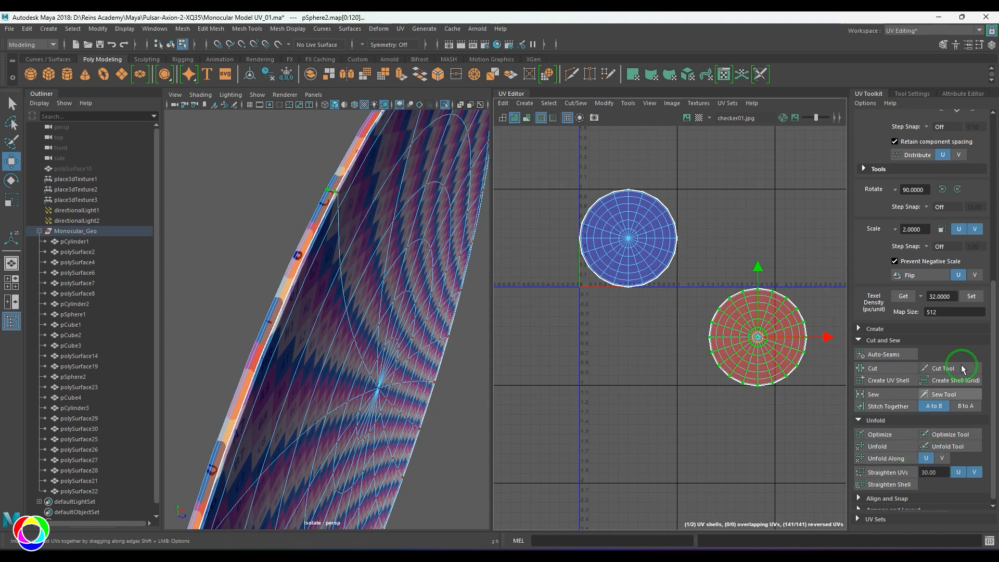
{"action": "left_click", "coordinate": [910, 275]}
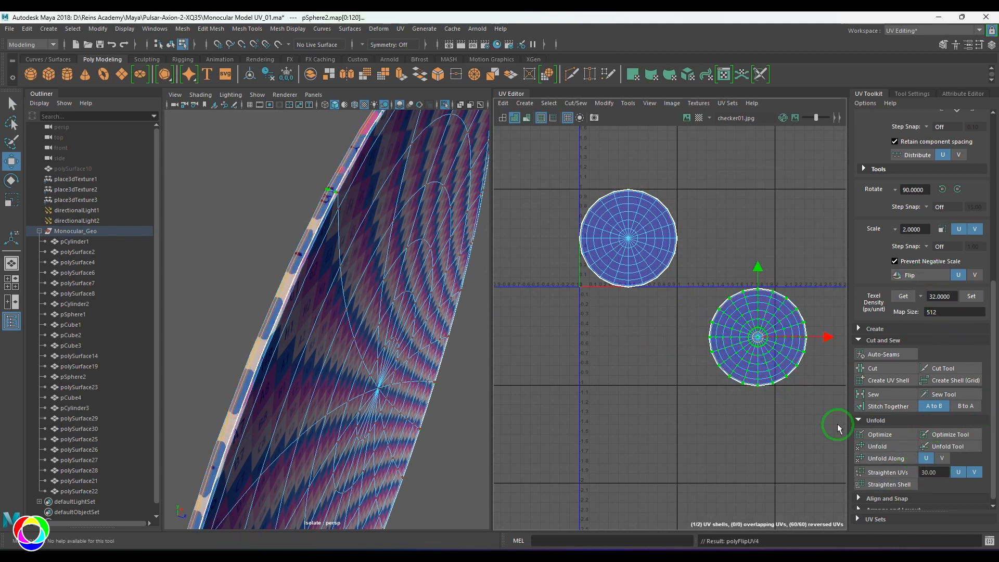
{"action": "left_click", "coordinate": [877, 445]}
{"action": "left_click_drag", "start_coordinate": [560, 183], "coordinate": [697, 299]}
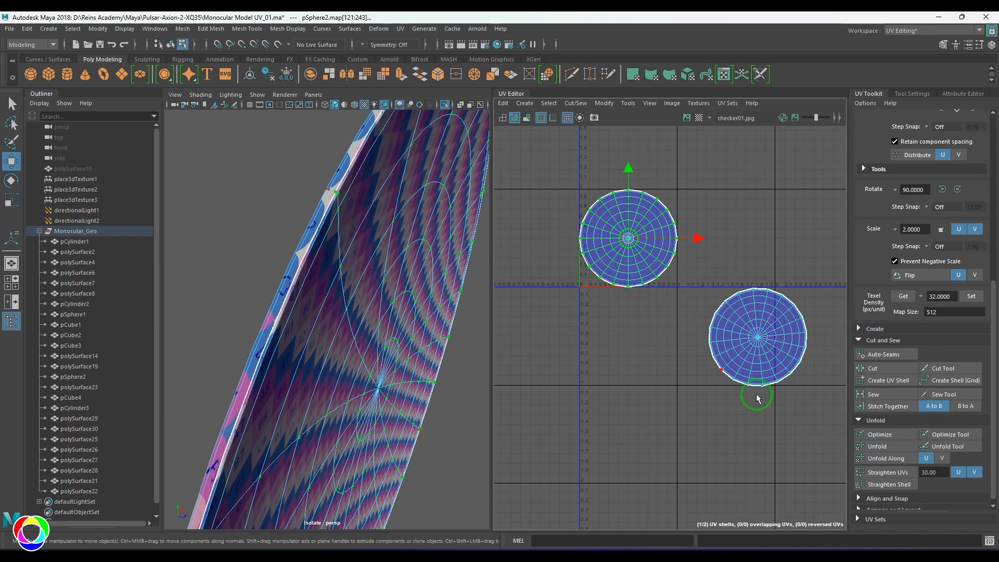
{"action": "left_click", "coordinate": [874, 447]}
Return the lens to object mode, take it out of isolation and check polySurface23's UV shells.
{"action": "right_click_drag", "start_coordinate": [322, 293], "coordinate": [409, 233]}
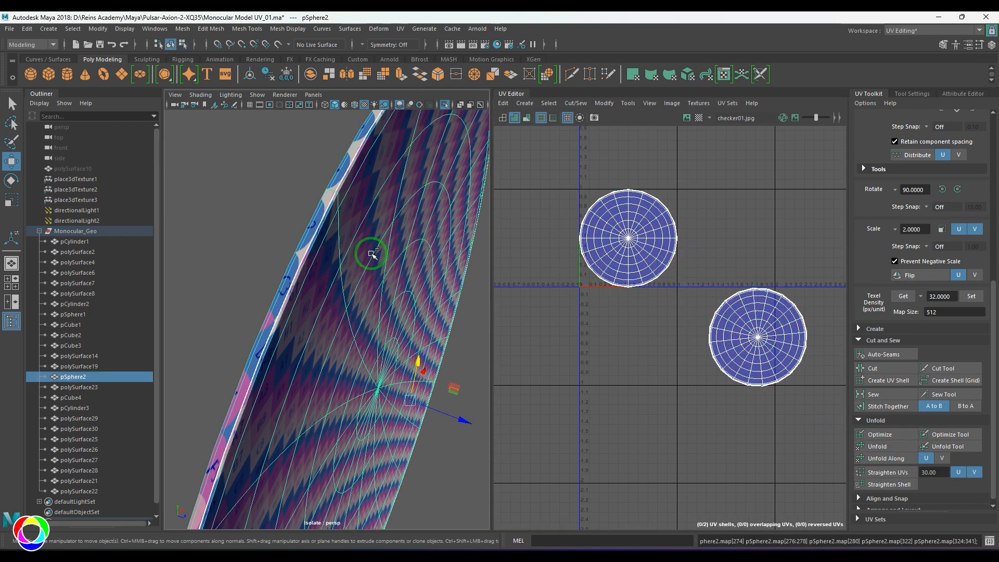
{"action": "key", "text": "ctrl+1"}
{"action": "key", "text": "f"}
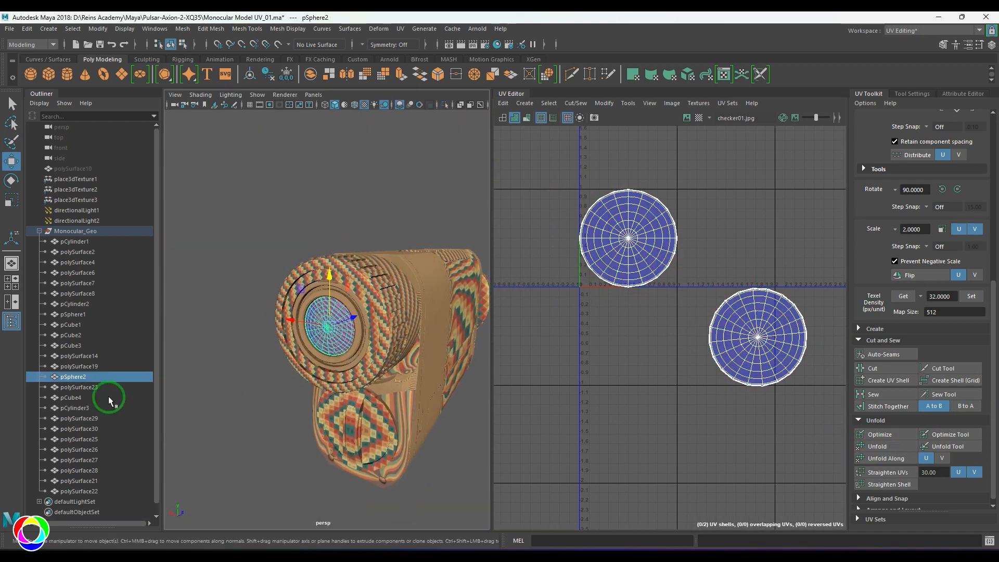
{"action": "left_click", "coordinate": [89, 387]}
{"action": "left_click_drag", "start_coordinate": [277, 364], "coordinate": [183, 323], "text": "alt"}
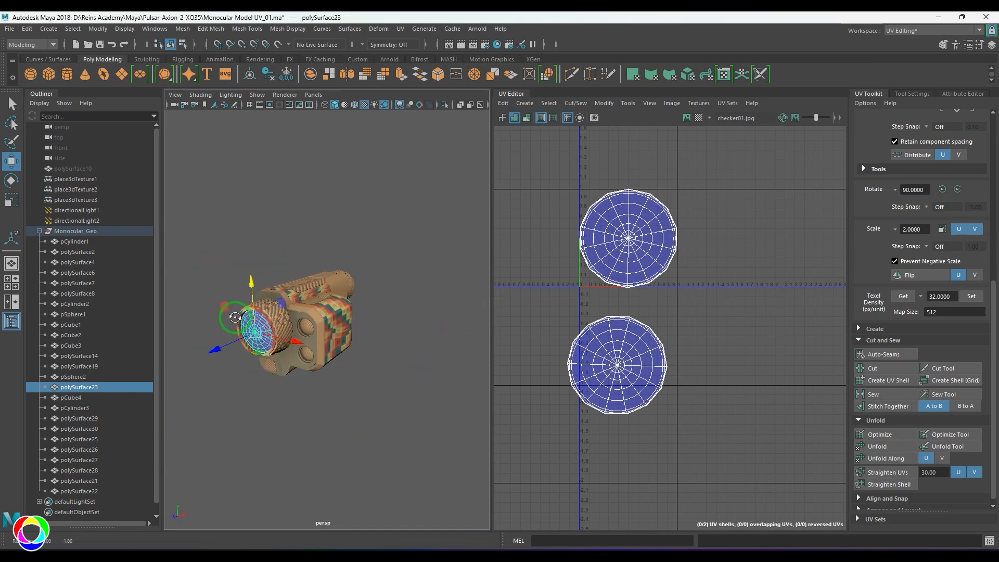
Select pCube4 in the Monocular_Geo group and isolate it, framed at an angle.
{"action": "left_click", "coordinate": [72, 397]}
{"action": "left_click_drag", "start_coordinate": [339, 375], "coordinate": [492, 339], "text": "alt"}
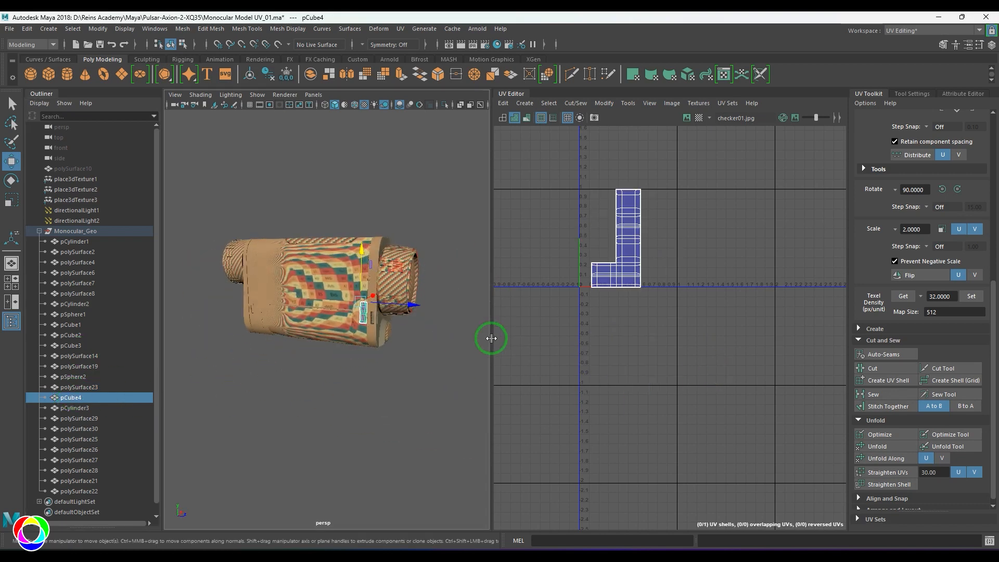
{"action": "scroll", "coordinate": [432, 341], "scroll_direction": "up", "scroll_amount": 8}
{"action": "middle_click_drag", "start_coordinate": [429, 342], "coordinate": [336, 352], "text": "alt"}
{"action": "key", "text": "ctrl+1"}
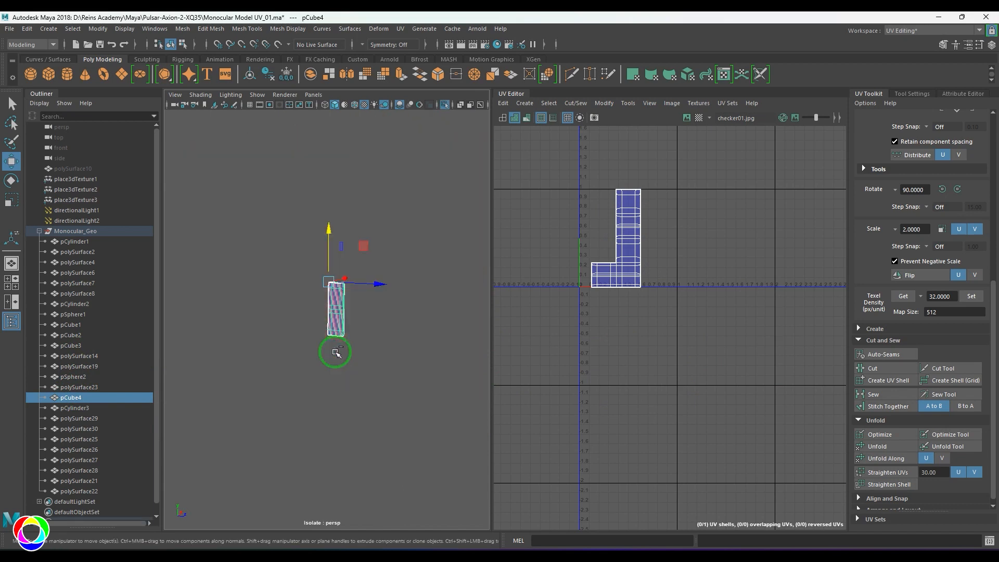
{"action": "key", "text": "f"}
{"action": "left_click_drag", "start_coordinate": [384, 339], "coordinate": [356, 325], "text": "alt"}
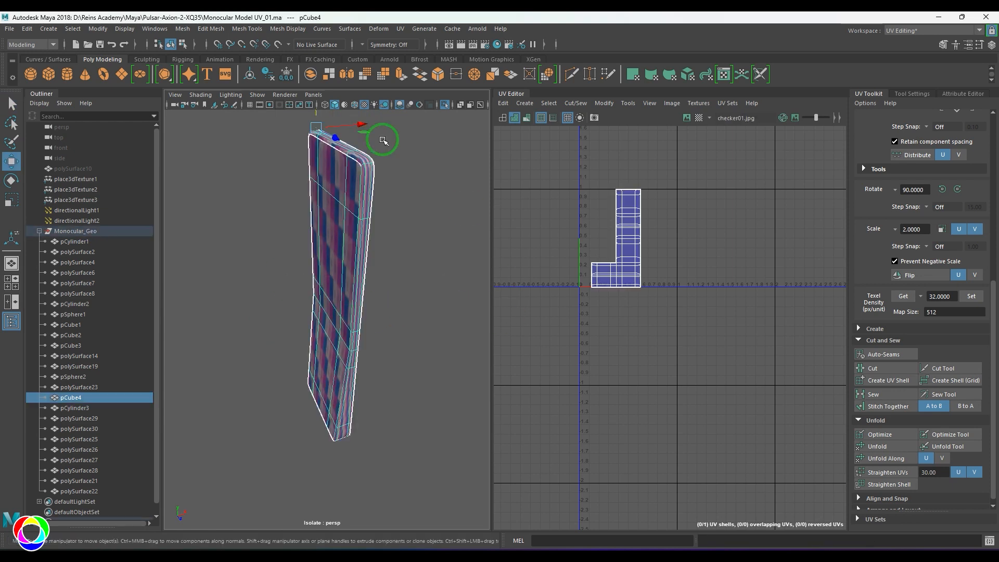
Apply automatic UV mapping to pCube4 and move its large rectangular face shell below the other shells.
{"action": "left_click", "coordinate": [400, 29]}
{"action": "left_click", "coordinate": [445, 91]}
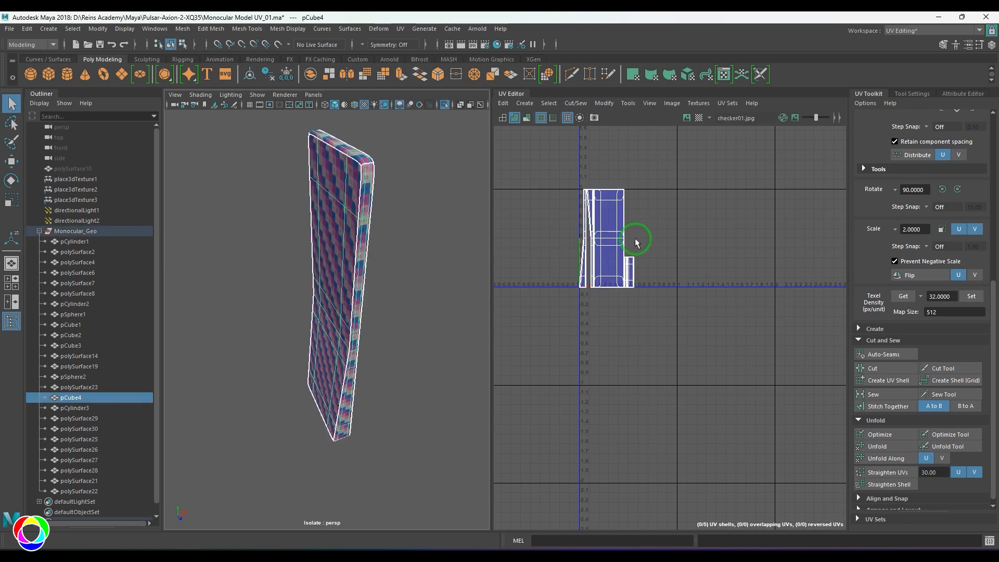
{"action": "right_click_drag", "start_coordinate": [635, 239], "coordinate": [622, 211]}
{"action": "left_click_drag", "start_coordinate": [609, 239], "coordinate": [602, 376]}
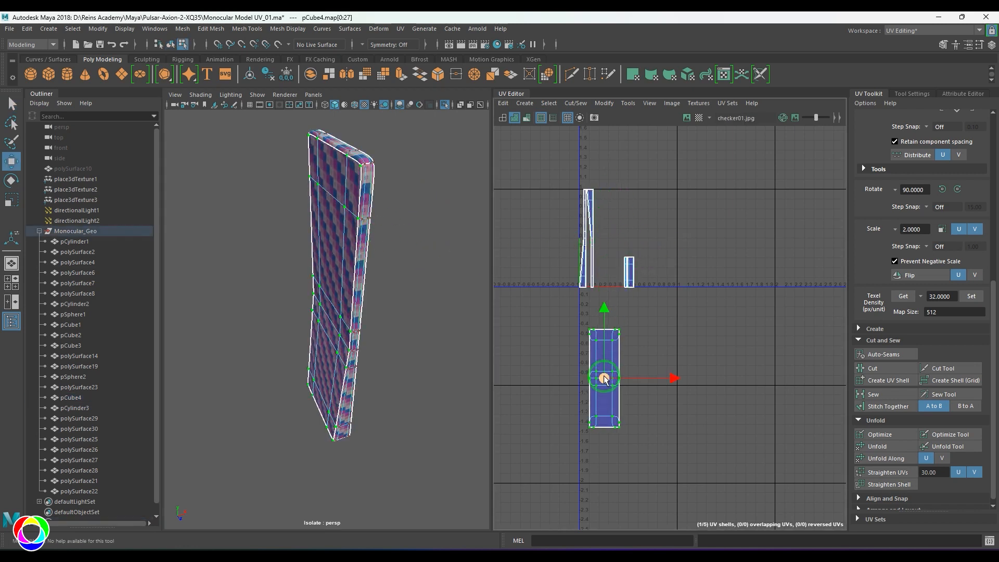
Move and sew the plate's two long side strips onto the large face shell, with smooth preview off.
{"action": "scroll", "coordinate": [604, 364], "scroll_direction": "up", "scroll_amount": 3}
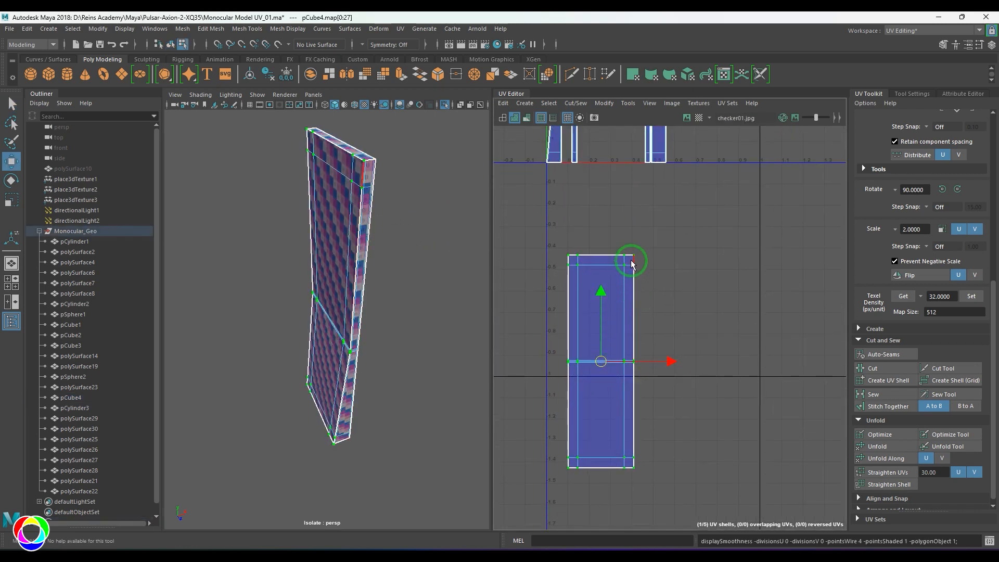
{"action": "left_click", "coordinate": [685, 458]}
{"action": "scroll", "coordinate": [586, 290], "scroll_direction": "down", "scroll_amount": 3}
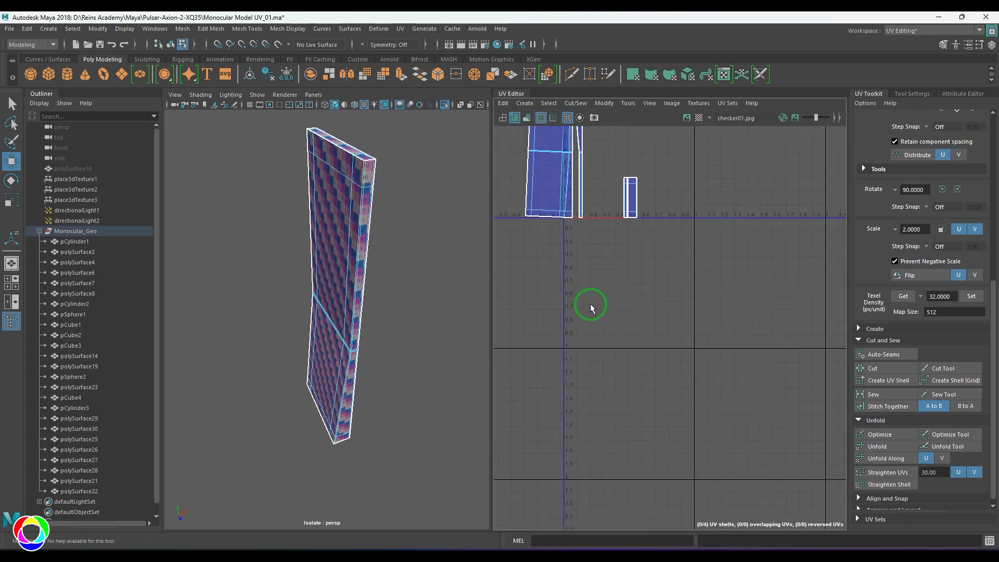
{"action": "middle_click_drag", "start_coordinate": [591, 307], "coordinate": [649, 427], "text": "alt"}
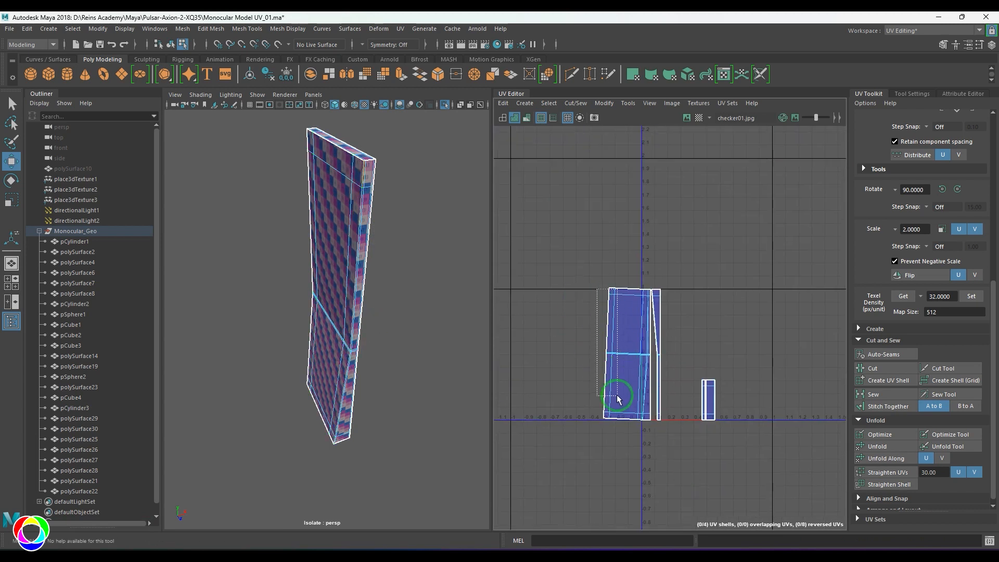
{"action": "left_click_drag", "start_coordinate": [615, 414], "coordinate": [616, 415]}
{"action": "right_click_drag", "start_coordinate": [622, 380], "coordinate": [621, 440], "text": "shift"}
Move and sew the bottom and top end strips onto the plate's large shell.
{"action": "scroll", "coordinate": [617, 444], "scroll_direction": "up", "scroll_amount": 5}
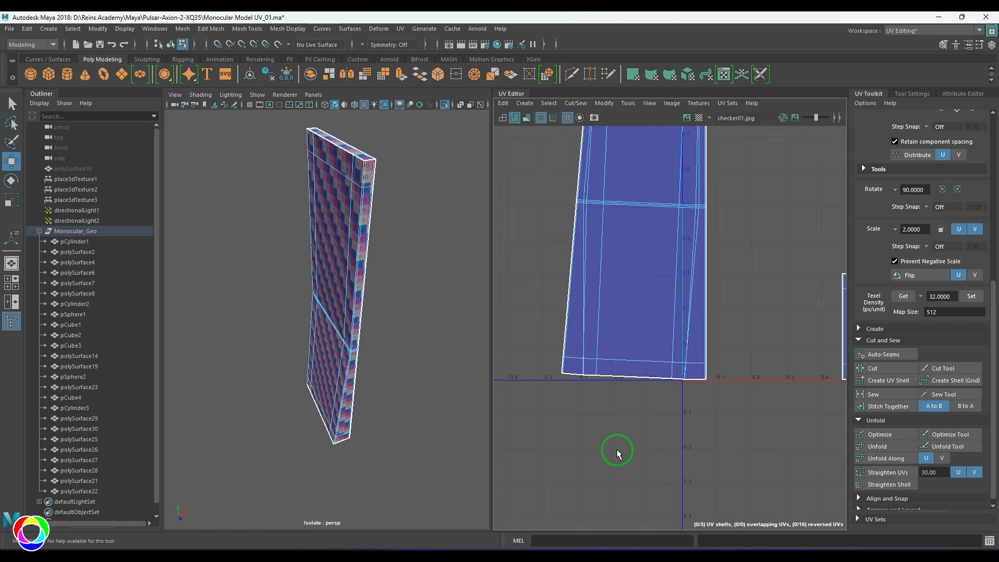
{"action": "left_click_drag", "start_coordinate": [598, 367], "coordinate": [639, 402]}
{"action": "right_click_drag", "start_coordinate": [636, 395], "coordinate": [648, 422], "text": "shift"}
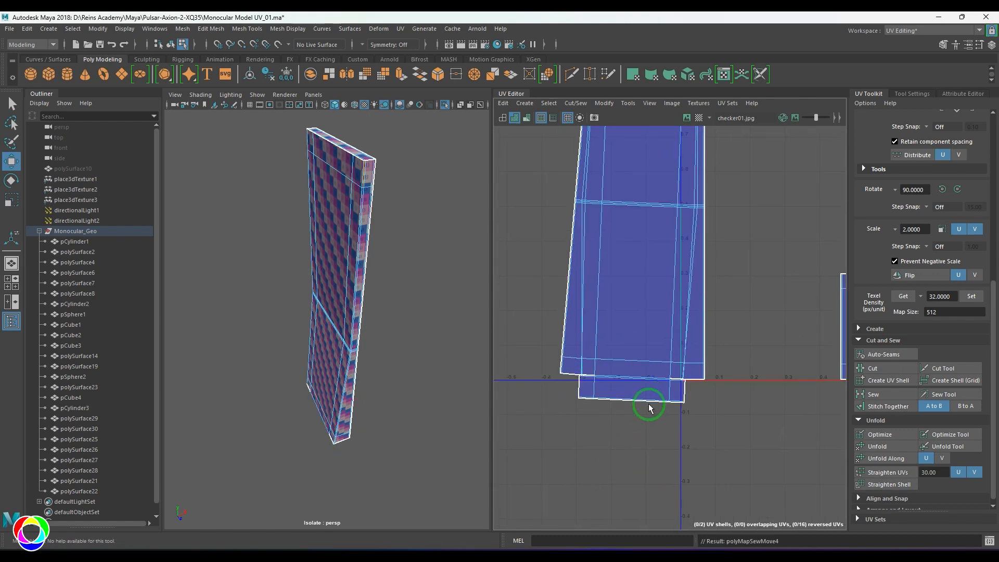
{"action": "middle_click_drag", "start_coordinate": [617, 172], "coordinate": [593, 323], "text": "alt"}
{"action": "left_click_drag", "start_coordinate": [598, 251], "coordinate": [629, 339]}
{"action": "right_click_drag", "start_coordinate": [629, 339], "coordinate": [636, 388], "text": "shift"}
{"action": "middle_click_drag", "start_coordinate": [669, 439], "coordinate": [637, 219], "text": "alt"}
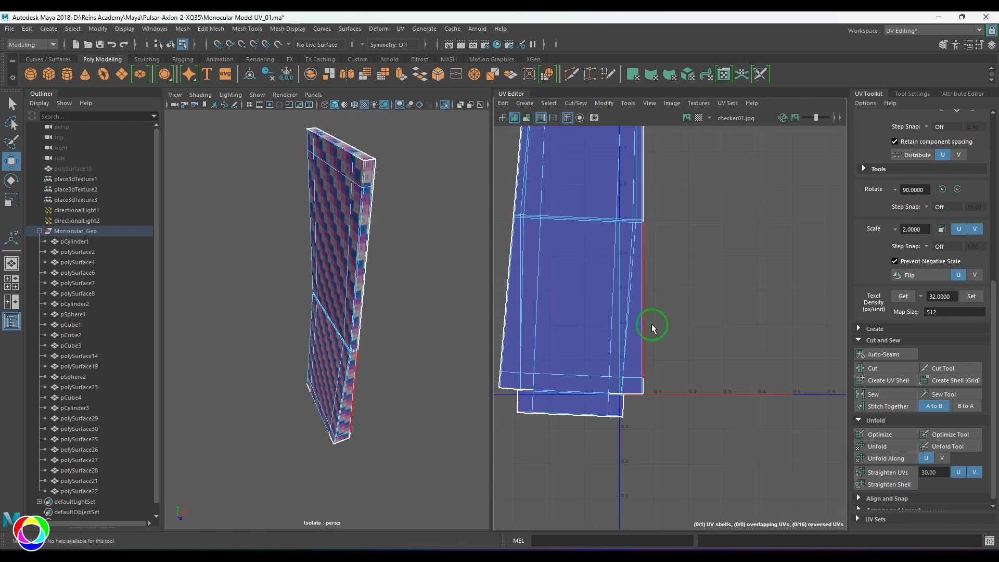
Move and sew the short split edge at the plate shell's lower right corner, undoing the extra corner sew.
{"action": "middle_click_drag", "start_coordinate": [652, 325], "coordinate": [703, 258], "text": "alt"}
{"action": "scroll", "coordinate": [718, 248], "scroll_direction": "up", "scroll_amount": 8}
{"action": "middle_click_drag", "start_coordinate": [696, 342], "coordinate": [636, 414], "text": "alt"}
{"action": "left_click", "coordinate": [602, 398]}
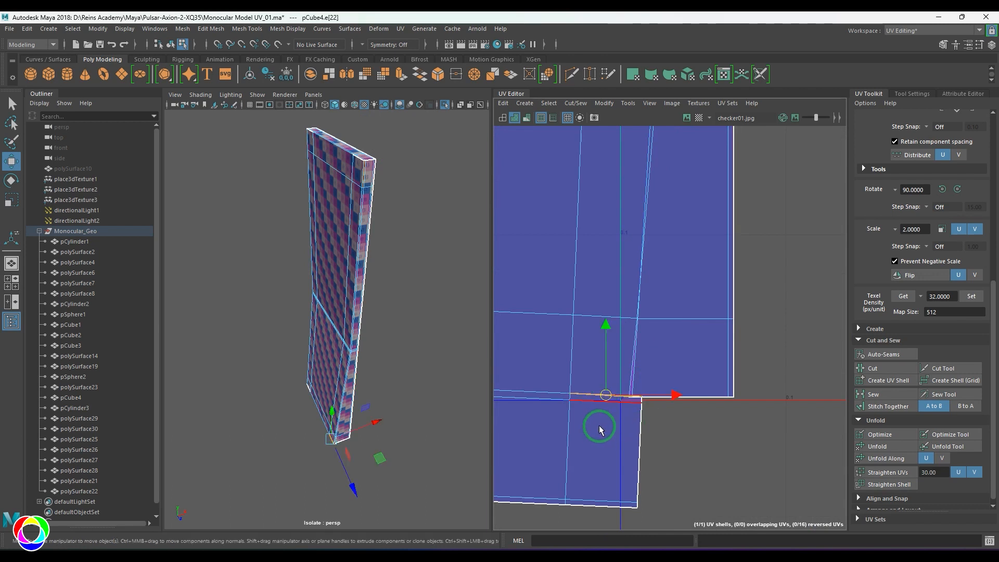
{"action": "right_click_drag", "start_coordinate": [607, 351], "coordinate": [623, 368], "text": "shift"}
{"action": "scroll", "coordinate": [624, 367], "scroll_direction": "down", "scroll_amount": 4}
{"action": "scroll", "coordinate": [615, 398], "scroll_direction": "up", "scroll_amount": 7}
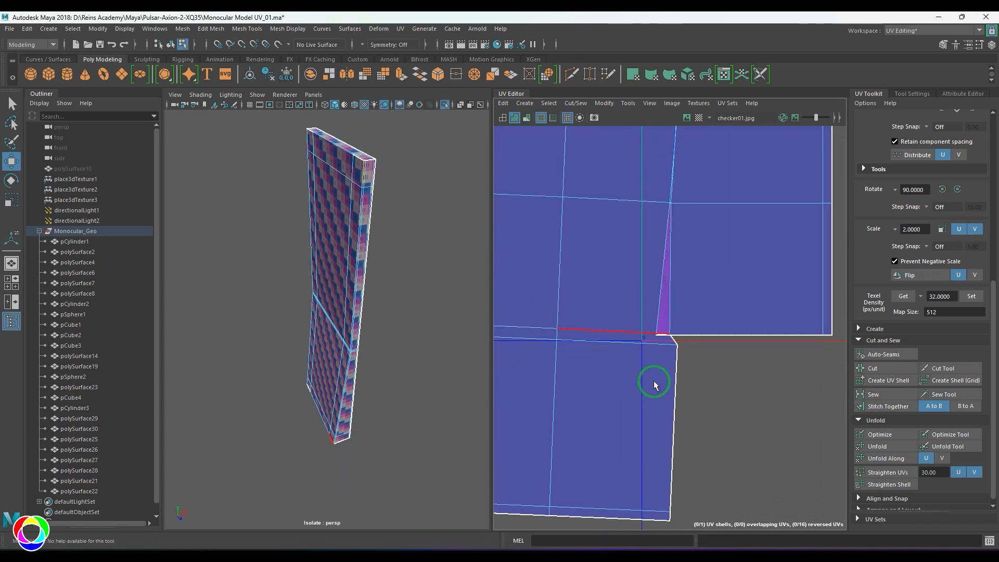
{"action": "scroll", "coordinate": [654, 364], "scroll_direction": "down", "scroll_amount": 4}
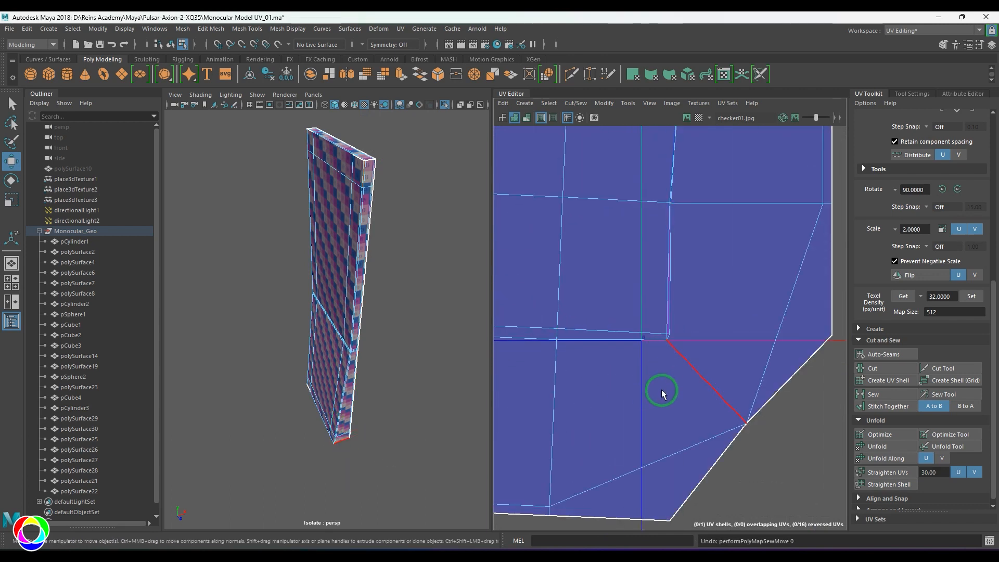
Move and sew the short split edge at the plate shell's lower left corner.
{"action": "left_click", "coordinate": [658, 374]}
{"action": "scroll", "coordinate": [658, 373], "scroll_direction": "down", "scroll_amount": 3}
{"action": "scroll", "coordinate": [602, 383], "scroll_direction": "up", "scroll_amount": 7}
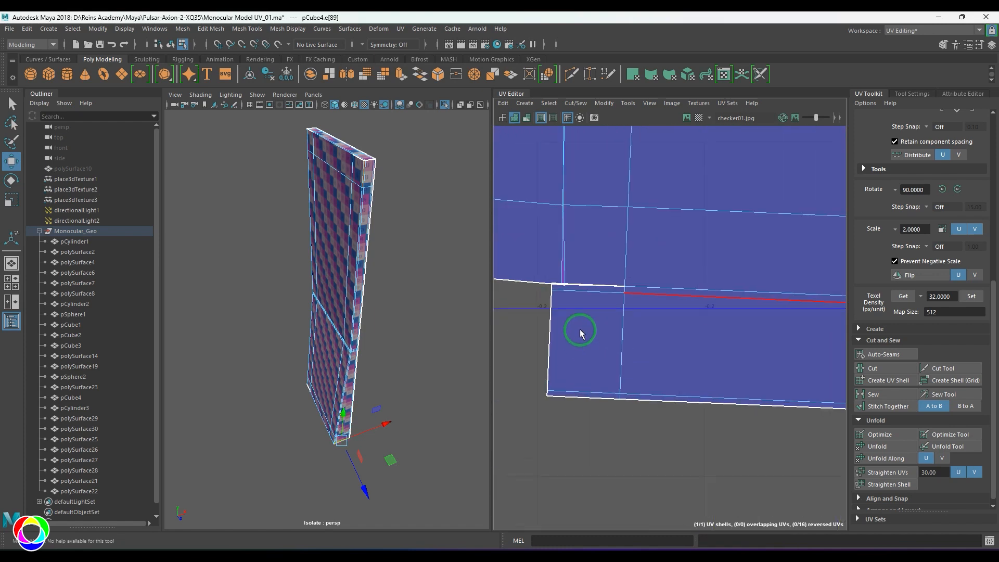
{"action": "left_click", "coordinate": [590, 284]}
{"action": "right_click_drag", "start_coordinate": [593, 244], "coordinate": [617, 307], "text": "shift"}
{"action": "scroll", "coordinate": [618, 297], "scroll_direction": "down", "scroll_amount": 7}
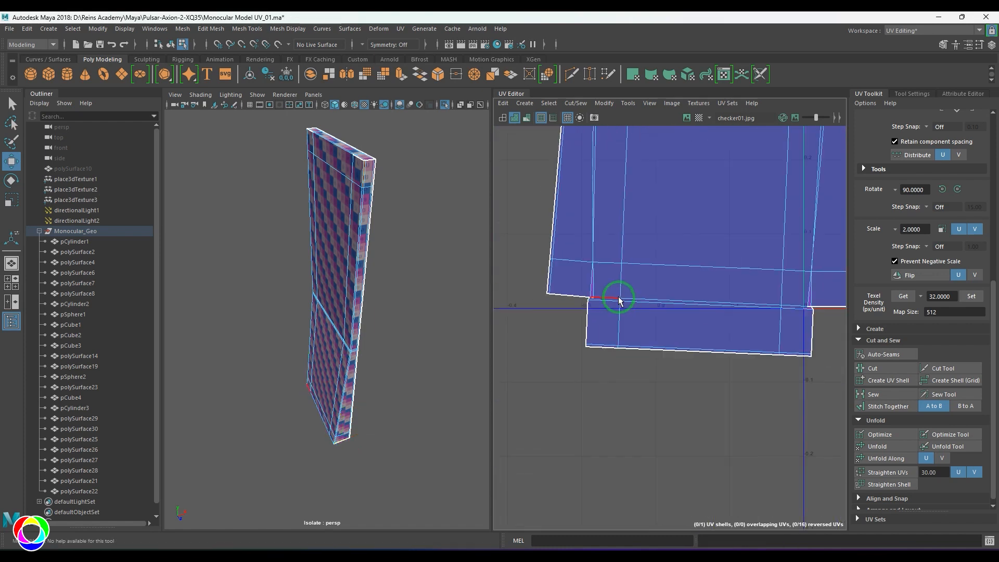
Move and sew the short split edge at the plate shell's upper left corner, undoing the extra sew.
{"action": "middle_click_drag", "start_coordinate": [649, 197], "coordinate": [663, 345], "text": "alt"}
{"action": "scroll", "coordinate": [664, 345], "scroll_direction": "up", "scroll_amount": 7}
{"action": "middle_click_drag", "start_coordinate": [591, 357], "coordinate": [645, 338], "text": "alt"}
{"action": "scroll", "coordinate": [645, 338], "scroll_direction": "up", "scroll_amount": 4}
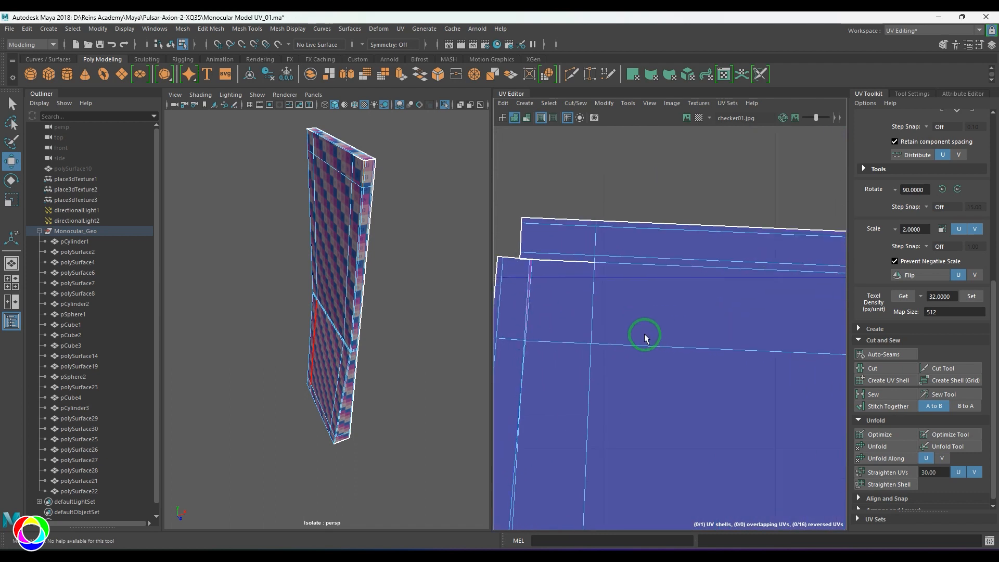
{"action": "left_click", "coordinate": [531, 268]}
{"action": "right_click_drag", "start_coordinate": [547, 260], "coordinate": [592, 312], "text": "shift"}
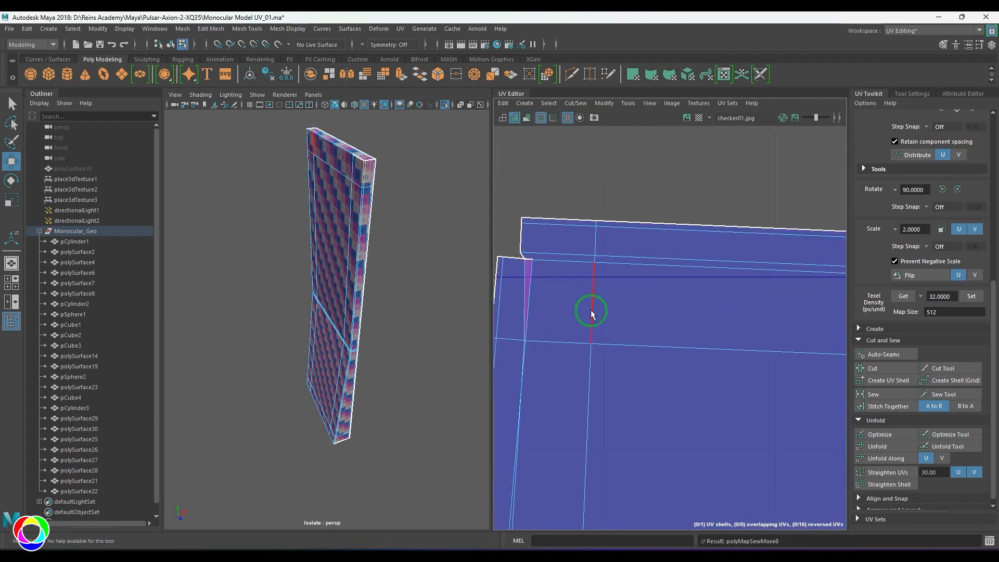
{"action": "left_click", "coordinate": [528, 258]}
{"action": "right_click_drag", "start_coordinate": [534, 271], "coordinate": [575, 345], "text": "shift"}
{"action": "key", "text": "ctrl+z"}
Move and sew the short split edge at the plate shell's upper right corner.
{"action": "scroll", "coordinate": [602, 330], "scroll_direction": "down", "scroll_amount": 8}
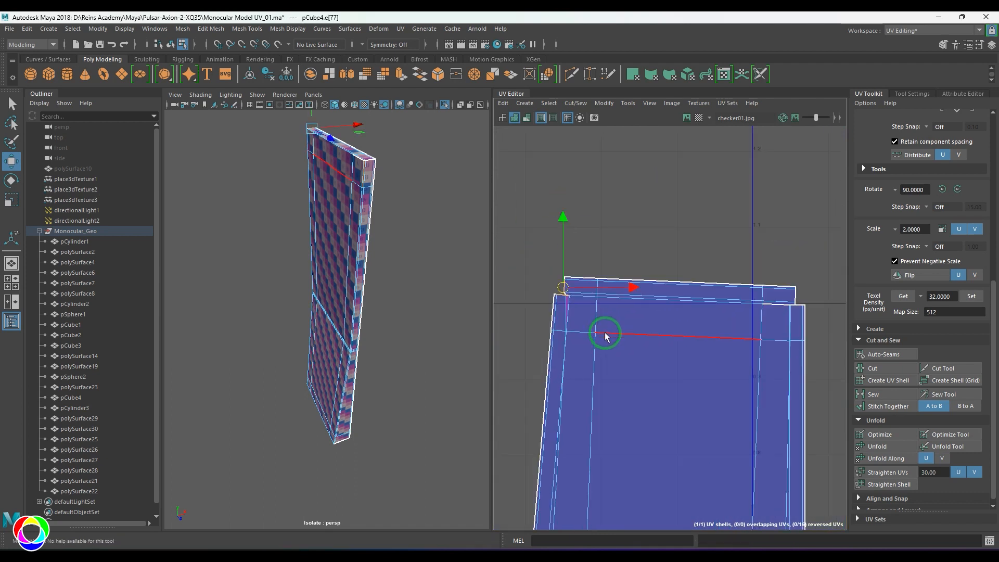
{"action": "scroll", "coordinate": [677, 342], "scroll_direction": "up", "scroll_amount": 2}
{"action": "scroll", "coordinate": [677, 342], "scroll_direction": "up", "scroll_amount": 4}
{"action": "left_click", "coordinate": [691, 299]}
{"action": "right_click_drag", "start_coordinate": [671, 328], "coordinate": [676, 344], "text": "shift"}
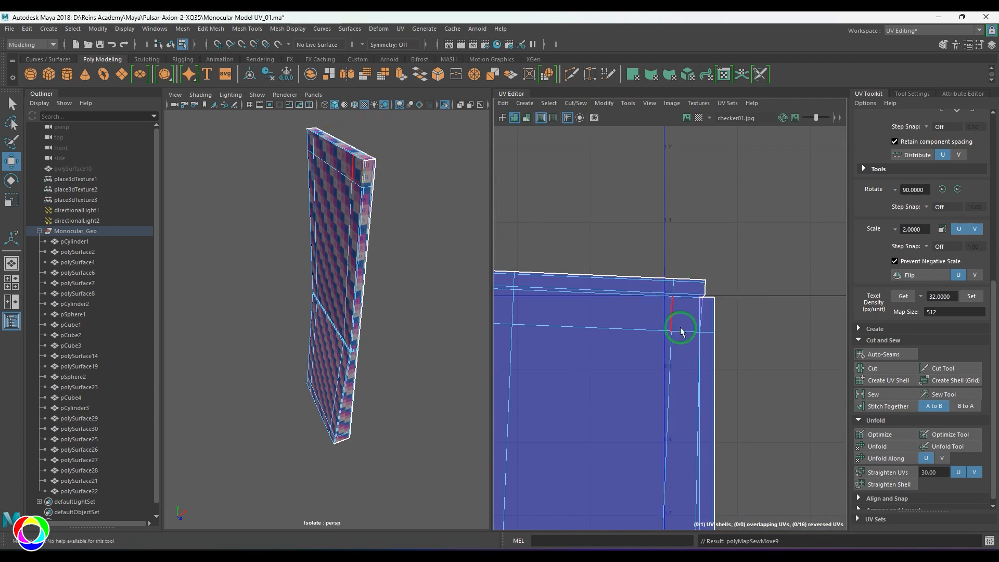
Select all of the plate's UVs and unfold the combined shell.
{"action": "scroll", "coordinate": [678, 343], "scroll_direction": "down", "scroll_amount": 7}
{"action": "scroll", "coordinate": [677, 375], "scroll_direction": "down", "scroll_amount": 6}
{"action": "left_click_drag", "start_coordinate": [569, 163], "coordinate": [759, 364]}
{"action": "right_click", "coordinate": [670, 162], "text": "shift"}
{"action": "left_click", "coordinate": [619, 161]}
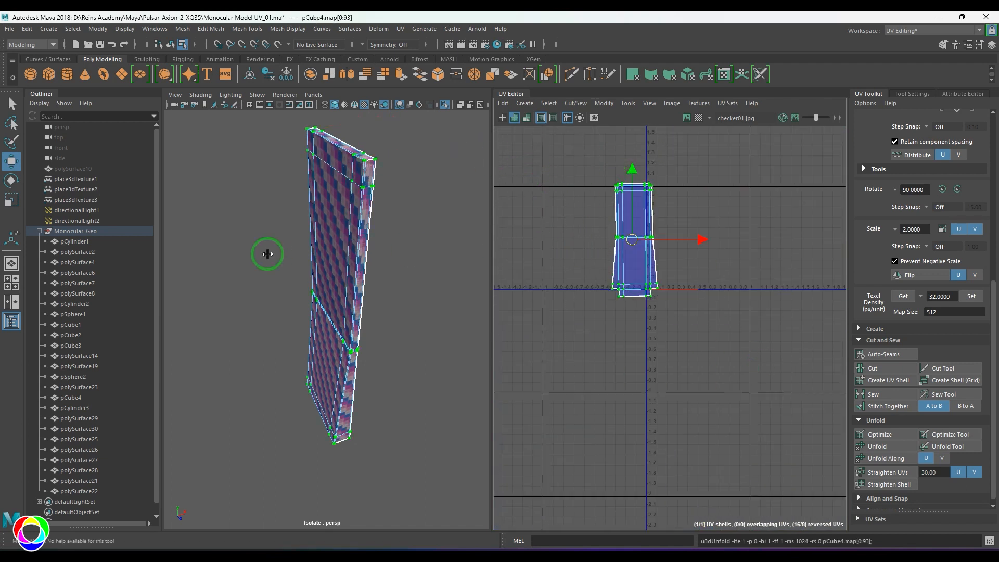
Return pCube4 to object mode, check its checker pattern and take it out of isolation.
{"action": "left_click", "coordinate": [407, 193]}
{"action": "left_click_drag", "start_coordinate": [407, 193], "coordinate": [440, 185], "text": "alt"}
{"action": "left_click", "coordinate": [352, 239]}
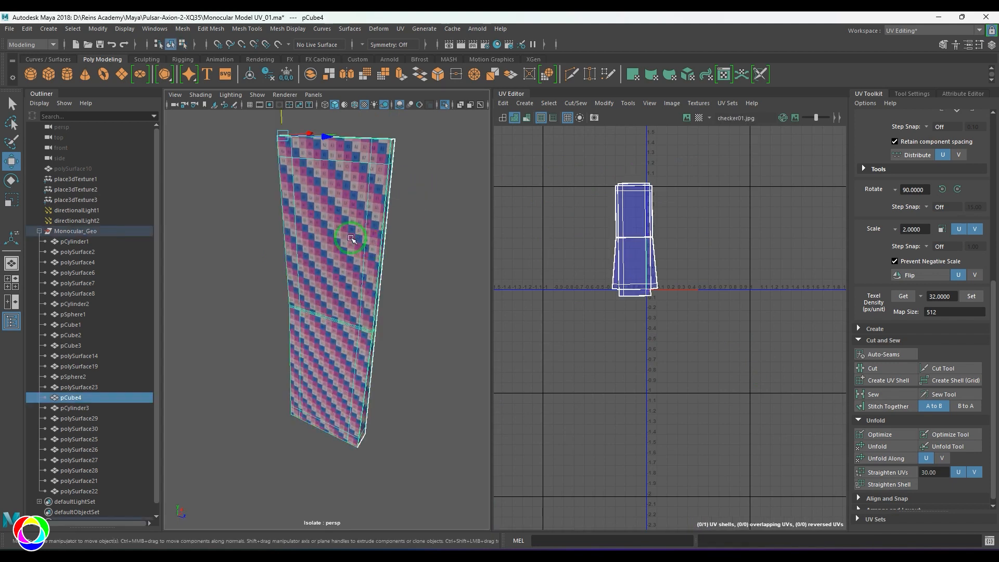
{"action": "left_click", "coordinate": [417, 230]}
{"action": "mouse_move", "coordinate": [417, 229]}
{"action": "left_mouse_down", "text": "alt"}
{"action": "mouse_move", "coordinate": [421, 258]}
{"action": "mouse_move", "coordinate": [433, 219]}
{"action": "mouse_move", "coordinate": [466, 174]}
{"action": "mouse_move", "coordinate": [573, 198]}
{"action": "mouse_move", "coordinate": [526, 259]}
{"action": "mouse_move", "coordinate": [388, 231]}
{"action": "mouse_move", "coordinate": [419, 232]}
{"action": "left_mouse_up", "text": "alt"}
{"action": "left_click", "coordinate": [364, 265]}
{"action": "key", "text": "ctrl+1"}
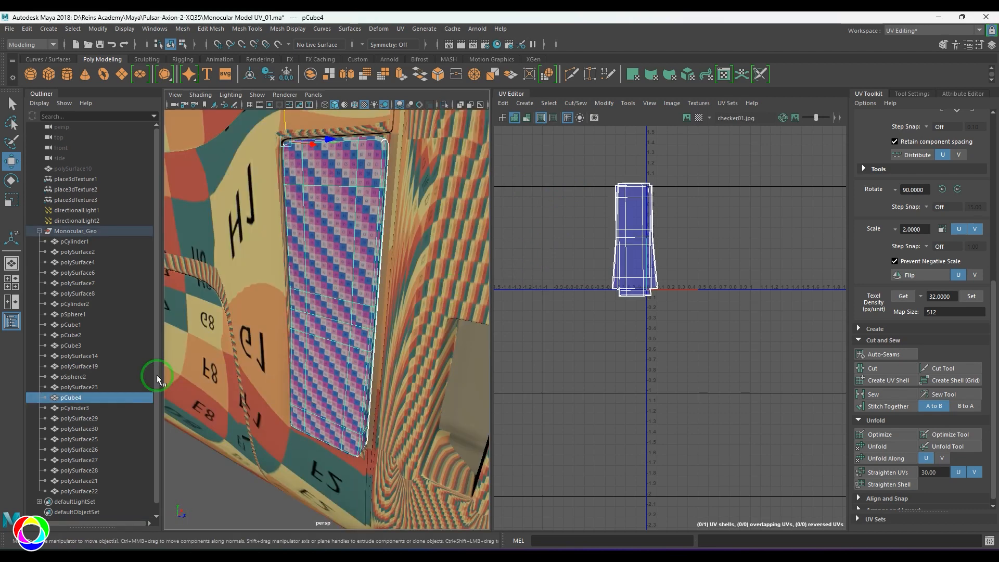
Select pCylinder3 in the Monocular_Geo group and view the round cap close up in wireframe.
{"action": "left_click", "coordinate": [93, 409]}
{"action": "key", "text": "f"}
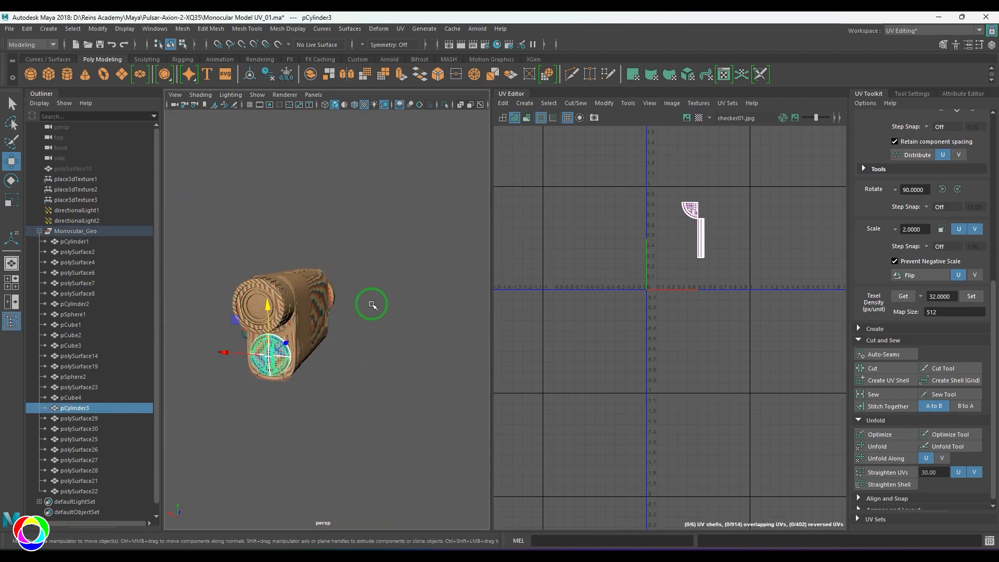
{"action": "left_click_drag", "start_coordinate": [372, 305], "coordinate": [352, 306], "text": "alt"}
{"action": "right_click_drag", "start_coordinate": [352, 305], "coordinate": [402, 376], "text": "alt"}
{"action": "left_click_drag", "start_coordinate": [401, 376], "coordinate": [359, 357], "text": "alt"}
{"action": "key", "text": "4"}
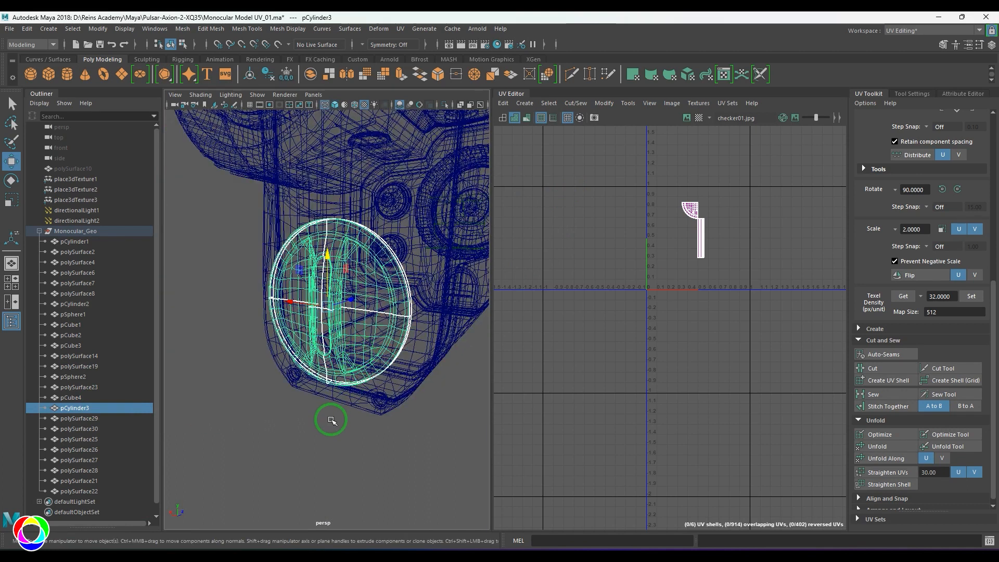
Switch the view to untextured shading and isolate the round cap pCylinder3.
{"action": "key", "text": "5"}
{"action": "left_click", "coordinate": [329, 417]}
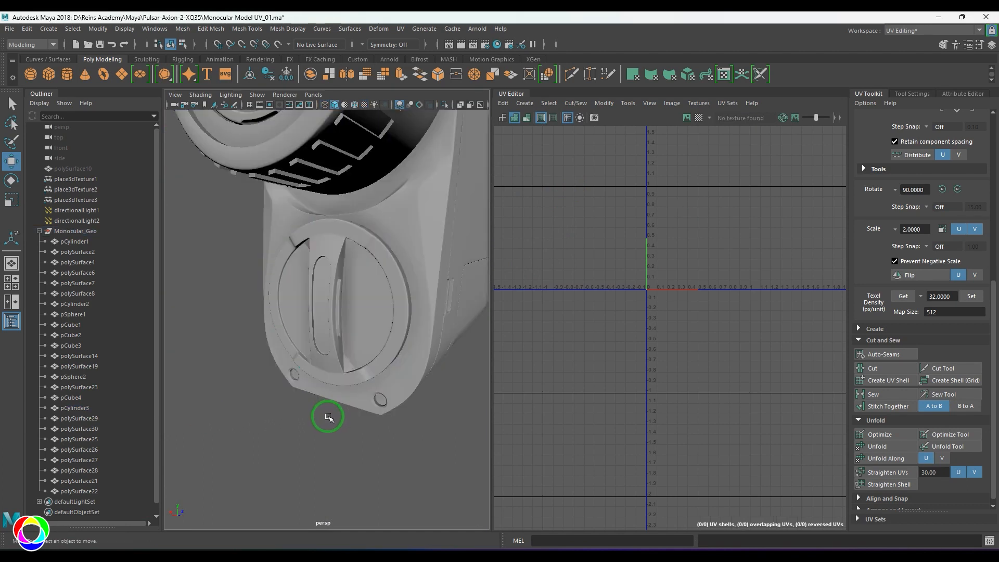
{"action": "left_click_drag", "start_coordinate": [365, 329], "coordinate": [384, 347], "text": "alt"}
{"action": "left_click", "coordinate": [378, 354]}
{"action": "key", "text": "ctrl+1"}
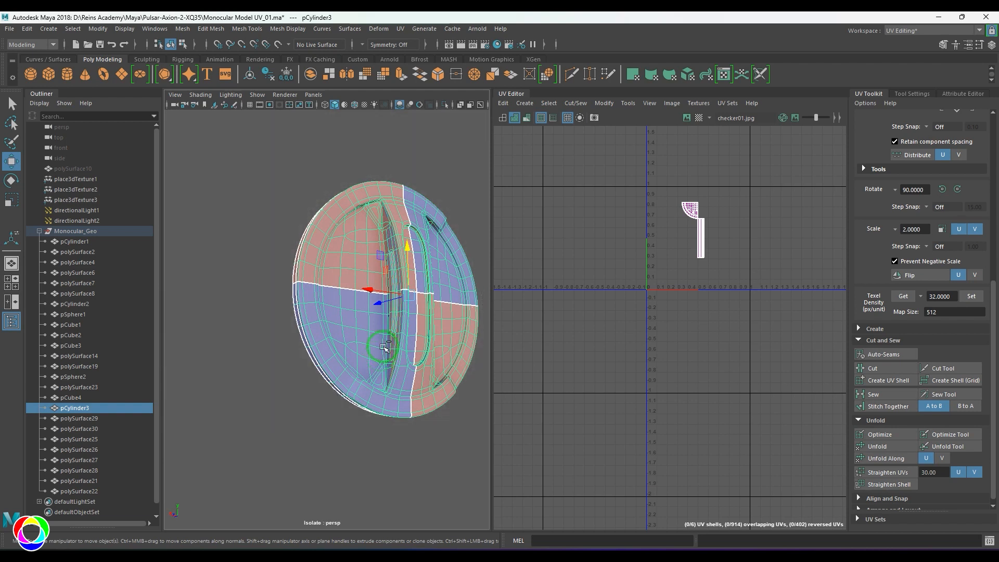
Apply a planar UV projection to the round cap pCylinder3, fitted to its bounding box and projected from the Z axis.
{"action": "left_click_drag", "start_coordinate": [462, 334], "coordinate": [350, 312], "text": "alt"}
{"action": "right_click_drag", "start_coordinate": [349, 312], "coordinate": [370, 316], "text": "alt"}
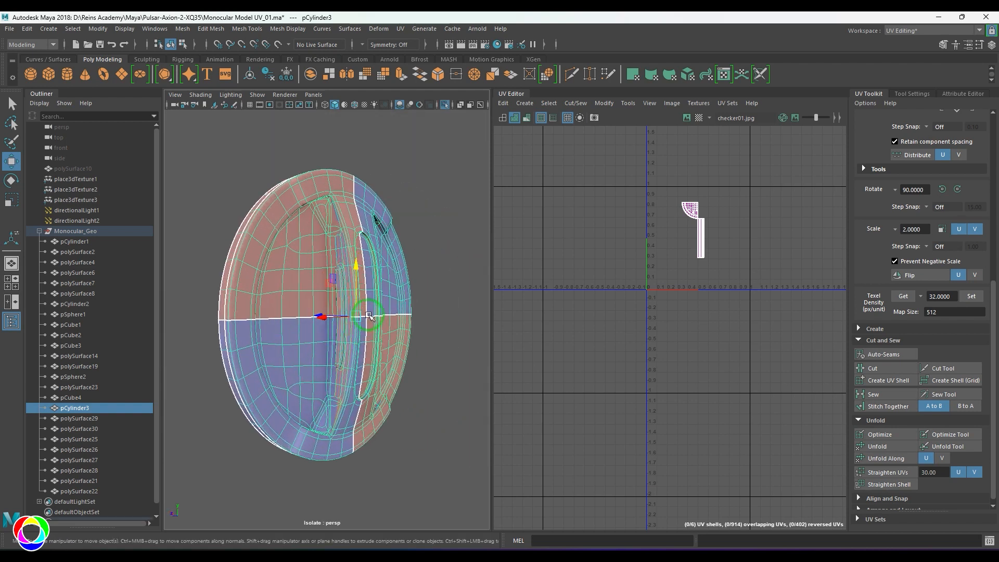
{"action": "left_click", "coordinate": [401, 30]}
{"action": "left_click", "coordinate": [504, 151]}
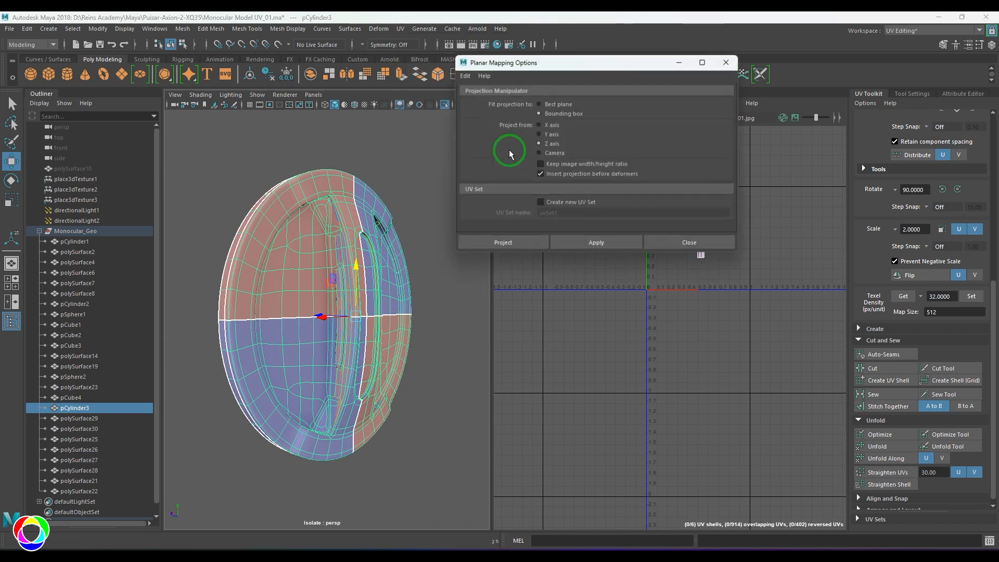
{"action": "left_click", "coordinate": [513, 241]}
{"action": "left_click", "coordinate": [686, 274]}
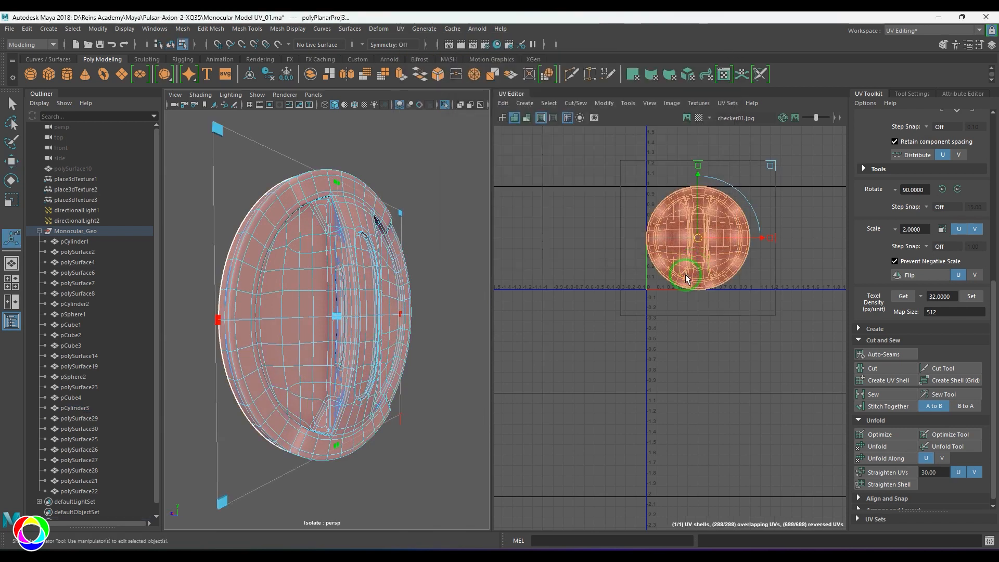
{"action": "left_click", "coordinate": [683, 323]}
Select all of the cap's UVs and flip the shell along U.
{"action": "right_click_drag", "start_coordinate": [326, 294], "coordinate": [364, 293]}
{"action": "left_click_drag", "start_coordinate": [606, 165], "coordinate": [789, 328]}
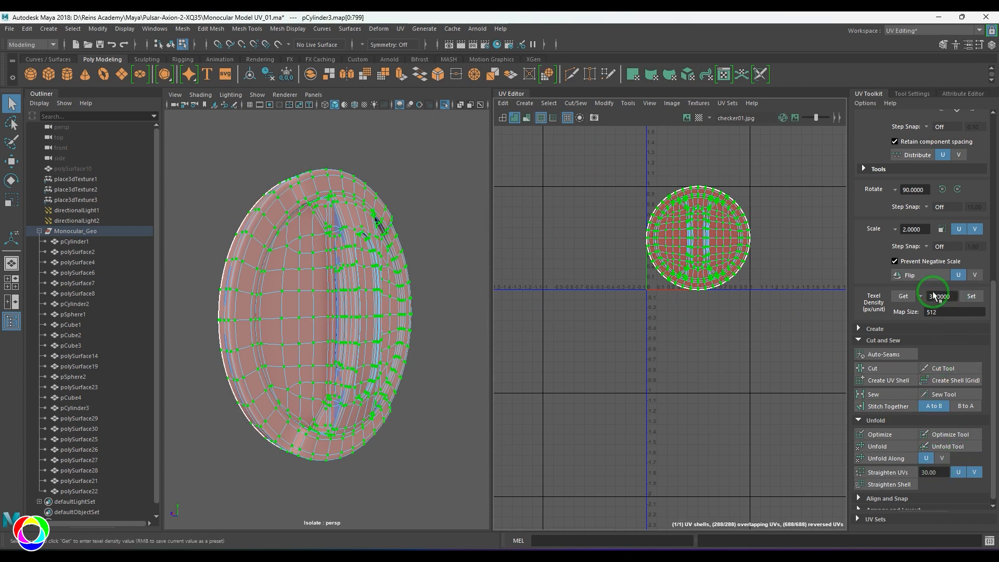
{"action": "left_click", "coordinate": [929, 276]}
Select the cap's front outer rim edges, including the short edges around the upper notches.
{"action": "right_click_drag", "start_coordinate": [311, 346], "coordinate": [359, 308]}
{"action": "left_click", "coordinate": [440, 248]}
{"action": "left_click_drag", "start_coordinate": [440, 247], "coordinate": [364, 314], "text": "alt"}
{"action": "right_click_drag", "start_coordinate": [364, 314], "coordinate": [380, 326], "text": "alt"}
{"action": "left_click_drag", "start_coordinate": [379, 318], "coordinate": [338, 354], "text": "alt"}
{"action": "right_click_drag", "start_coordinate": [338, 354], "coordinate": [292, 333], "text": "alt"}
{"action": "left_click", "coordinate": [322, 344]}
{"action": "key", "text": "1"}
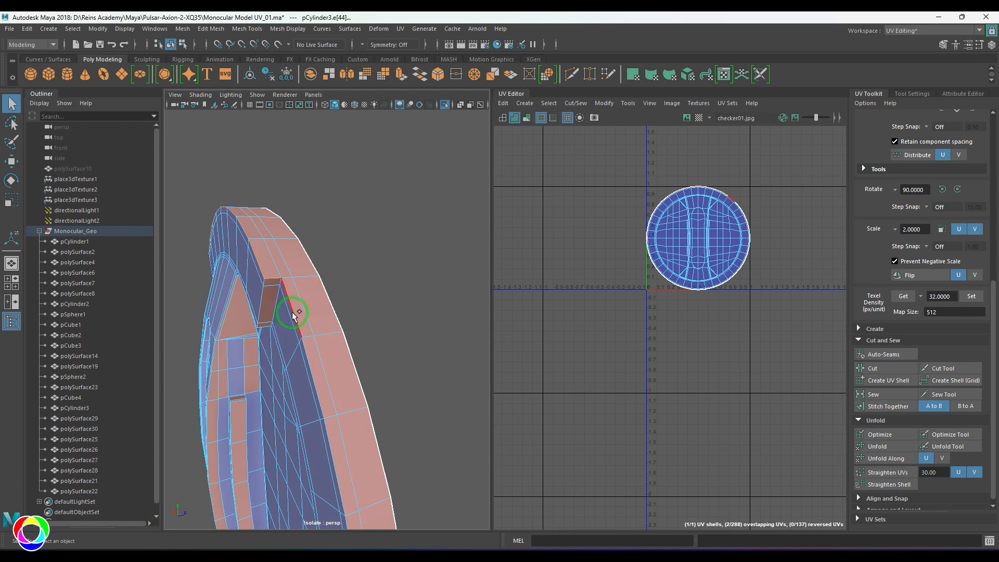
{"action": "left_click_drag", "start_coordinate": [293, 315], "coordinate": [425, 295], "text": "alt"}
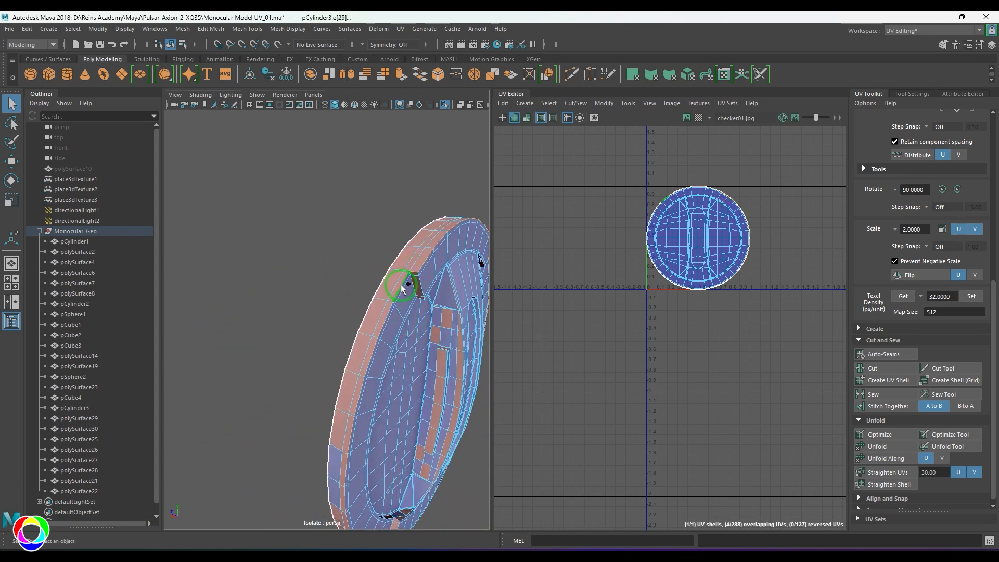
Add the rim edges at the lower notch to the selection and cut the UVs along the outer rim.
{"action": "scroll", "coordinate": [404, 316], "scroll_direction": "down", "scroll_amount": 5}
{"action": "left_click_drag", "start_coordinate": [408, 342], "coordinate": [359, 283], "text": "alt"}
{"action": "right_click_drag", "start_coordinate": [359, 283], "coordinate": [397, 386], "text": "alt"}
{"action": "left_click_drag", "start_coordinate": [397, 386], "coordinate": [323, 333], "text": "alt"}
{"action": "right_click_drag", "start_coordinate": [323, 333], "coordinate": [347, 364], "text": "alt"}
{"action": "scroll", "coordinate": [271, 260], "scroll_direction": "down", "scroll_amount": 6}
{"action": "left_click_drag", "start_coordinate": [276, 265], "coordinate": [211, 298], "text": "alt"}
{"action": "right_click_drag", "start_coordinate": [211, 297], "coordinate": [285, 329], "text": "alt"}
{"action": "left_click_drag", "start_coordinate": [285, 329], "coordinate": [269, 352], "text": "alt"}
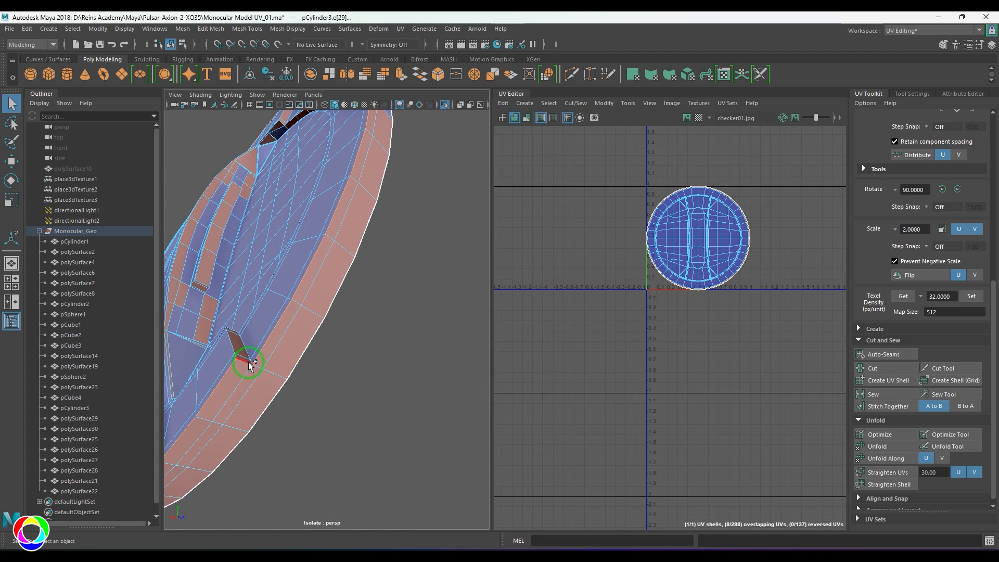
{"action": "left_click", "coordinate": [248, 361], "text": "shift"}
{"action": "right_click_drag", "start_coordinate": [738, 257], "coordinate": [706, 246], "text": "shift"}
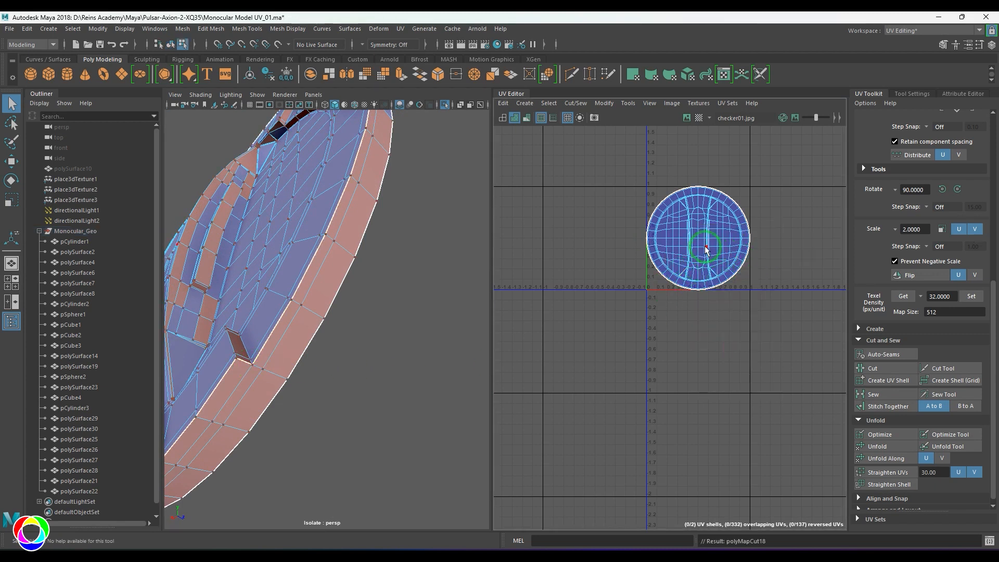
Select the cap's front face shell and move it below the 0–1 UV square.
{"action": "double_click", "coordinate": [705, 248]}
{"action": "left_click_drag", "start_coordinate": [699, 245], "coordinate": [692, 418]}
{"action": "right_click_drag", "start_coordinate": [323, 276], "coordinate": [227, 245], "text": "alt"}
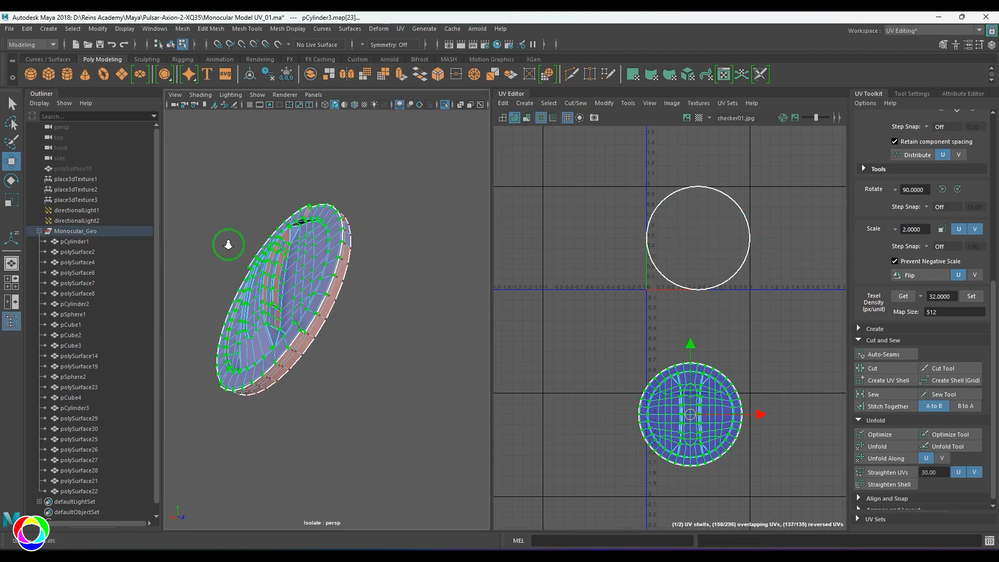
{"action": "left_click_drag", "start_coordinate": [228, 245], "coordinate": [226, 293], "text": "alt"}
{"action": "middle_click_drag", "start_coordinate": [632, 255], "coordinate": [605, 303], "text": "alt"}
{"action": "right_click_drag", "start_coordinate": [587, 284], "coordinate": [599, 292], "text": "alt"}
Cut a seam across the cap's outer side band at the upper notch and unfold the band.
{"action": "right_click_drag", "start_coordinate": [265, 333], "coordinate": [328, 365], "text": "alt"}
{"action": "middle_click_drag", "start_coordinate": [277, 275], "coordinate": [363, 382], "text": "alt"}
{"action": "right_click_drag", "start_coordinate": [315, 340], "coordinate": [339, 352], "text": "alt"}
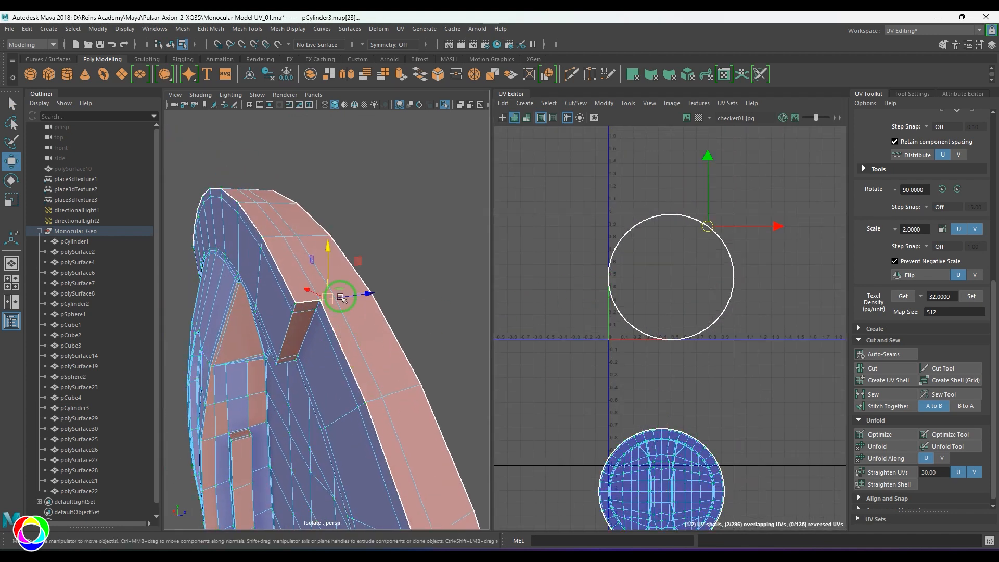
{"action": "left_click", "coordinate": [354, 299]}
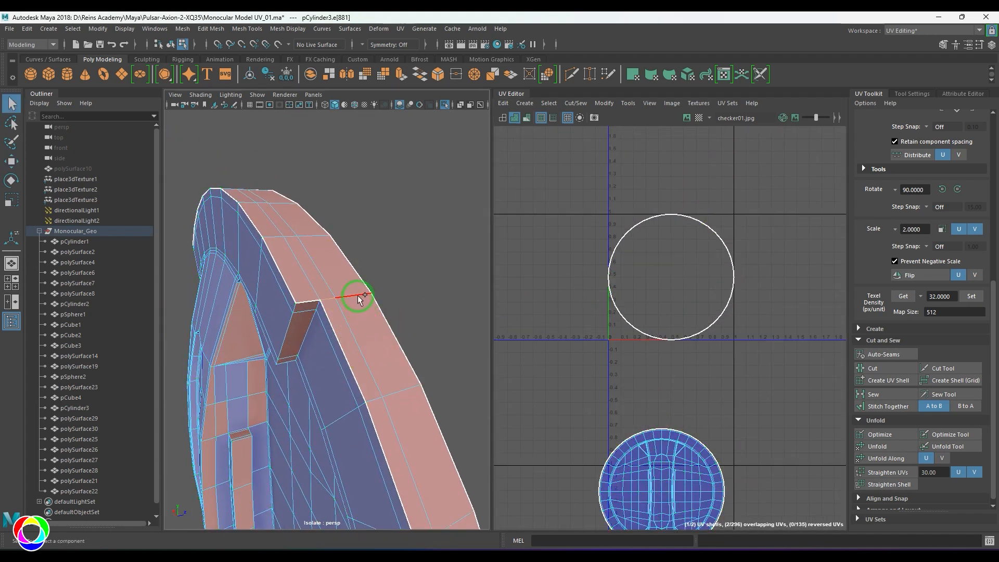
{"action": "right_click", "coordinate": [676, 243], "text": "shift"}
{"action": "left_click", "coordinate": [637, 258]}
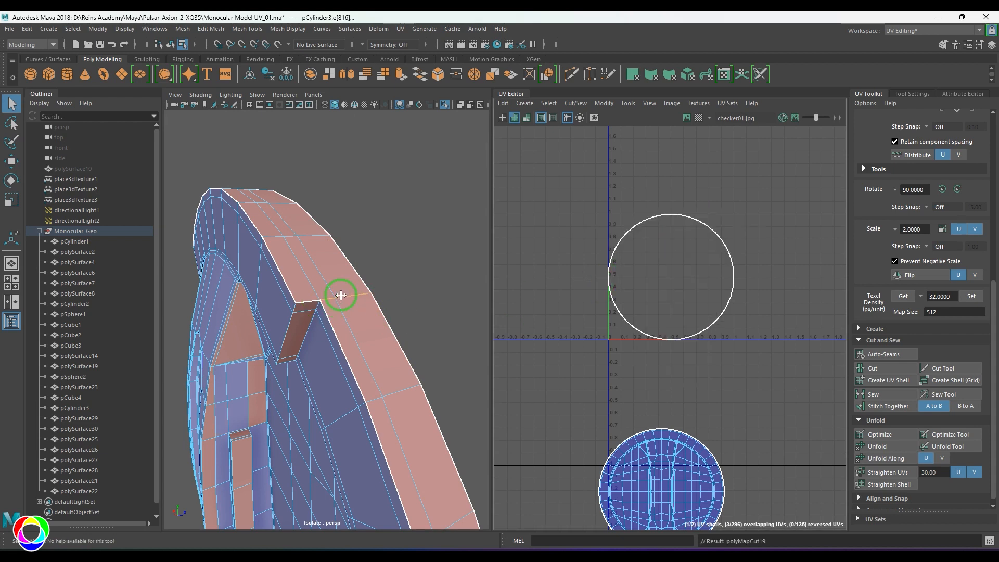
{"action": "left_click", "coordinate": [876, 446]}
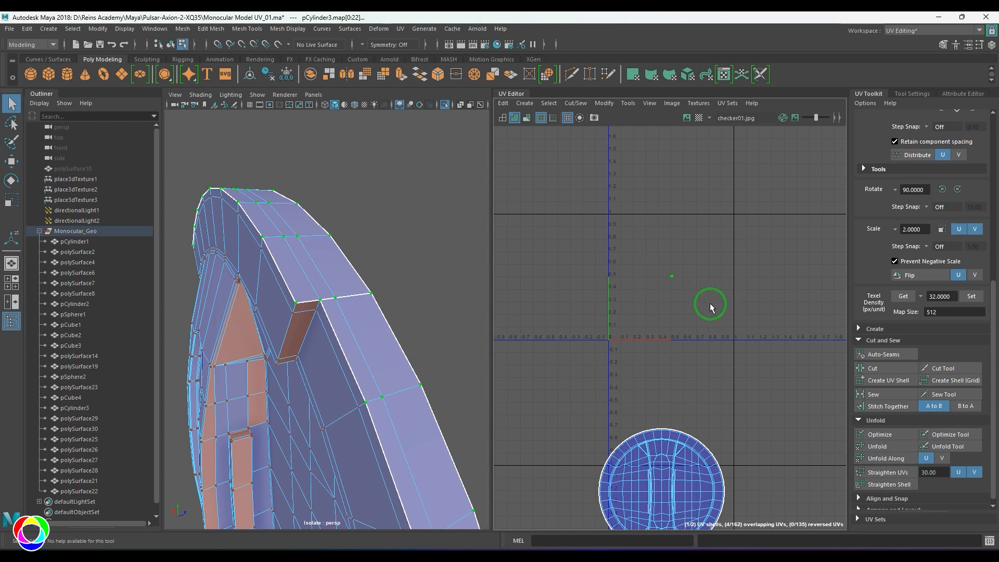
Rotate the unfolded rim strip to horizontal and place it just above the U axis.
{"action": "key", "text": "r"}
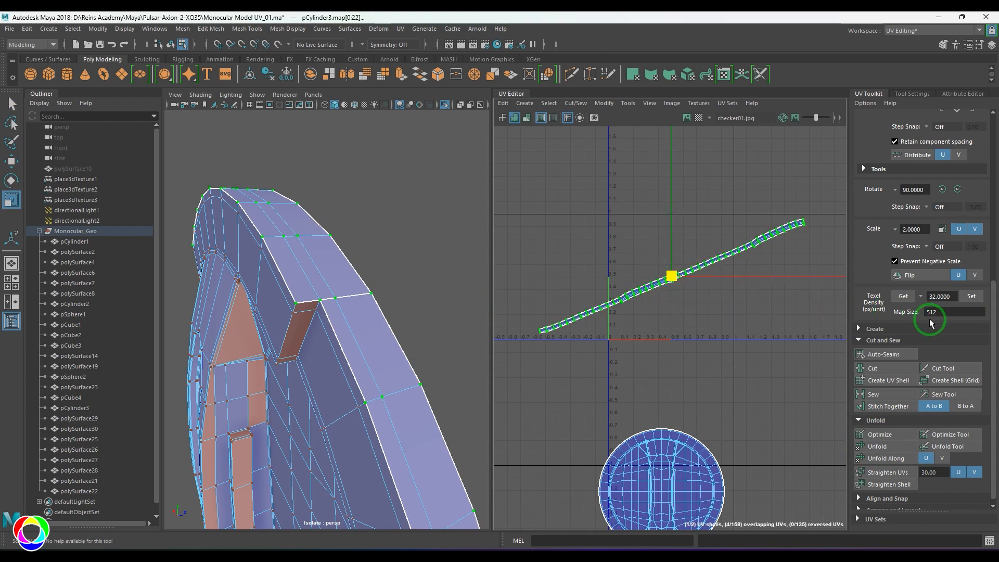
{"action": "key", "text": "e"}
{"action": "left_click_drag", "start_coordinate": [710, 224], "coordinate": [731, 255]}
{"action": "key", "text": "w"}
{"action": "left_click_drag", "start_coordinate": [677, 277], "coordinate": [672, 329]}
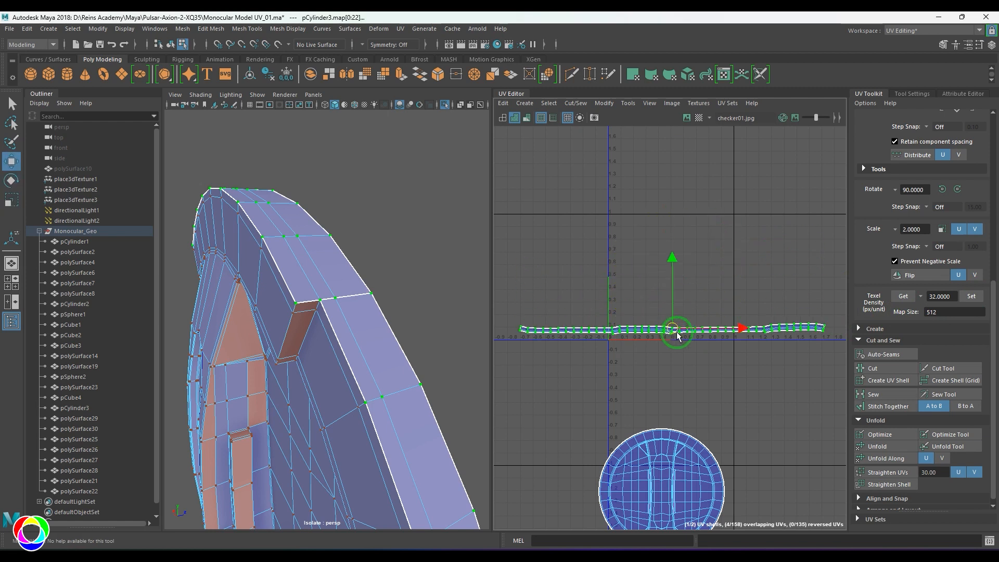
Select the upper border edges around one recessed half of the cap's front face.
{"action": "right_click_drag", "start_coordinate": [668, 377], "coordinate": [599, 425], "text": "alt"}
{"action": "middle_click_drag", "start_coordinate": [599, 424], "coordinate": [609, 313], "text": "alt"}
{"action": "right_click_drag", "start_coordinate": [406, 333], "coordinate": [325, 299], "text": "alt"}
{"action": "left_click_drag", "start_coordinate": [325, 299], "coordinate": [400, 257], "text": "alt"}
{"action": "middle_click_drag", "start_coordinate": [399, 257], "coordinate": [345, 307], "text": "alt"}
{"action": "right_click_drag", "start_coordinate": [345, 308], "coordinate": [416, 365], "text": "alt"}
{"action": "mouse_move", "coordinate": [416, 365]}
{"action": "left_mouse_down", "text": "alt"}
{"action": "mouse_move", "coordinate": [442, 326]}
{"action": "mouse_move", "coordinate": [410, 346]}
{"action": "left_mouse_up", "text": "alt"}
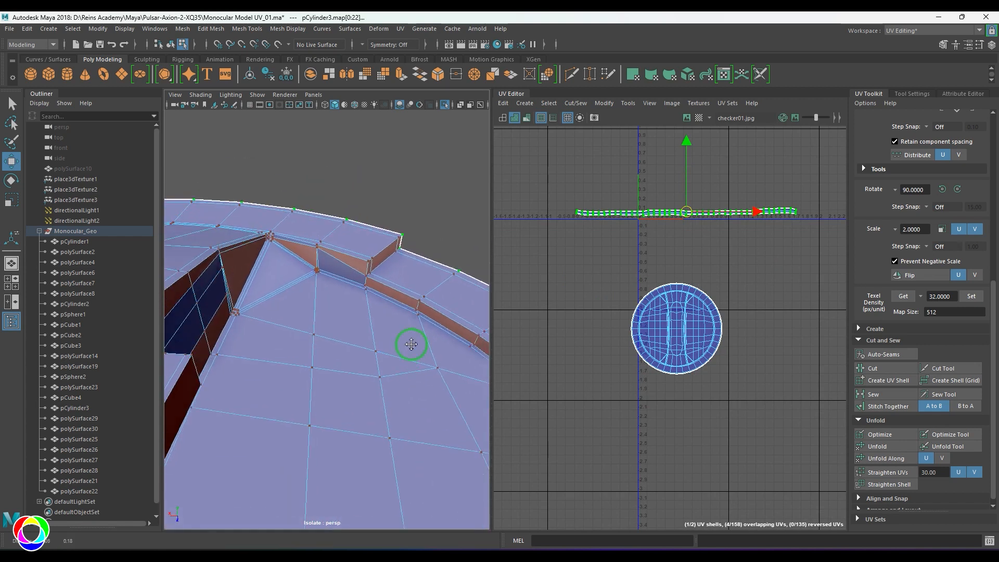
{"action": "right_click_drag", "start_coordinate": [325, 300], "coordinate": [372, 327], "text": "alt"}
{"action": "right_click_drag", "start_coordinate": [373, 317], "coordinate": [375, 256]}
{"action": "left_click_drag", "start_coordinate": [374, 249], "coordinate": [319, 267], "text": "alt"}
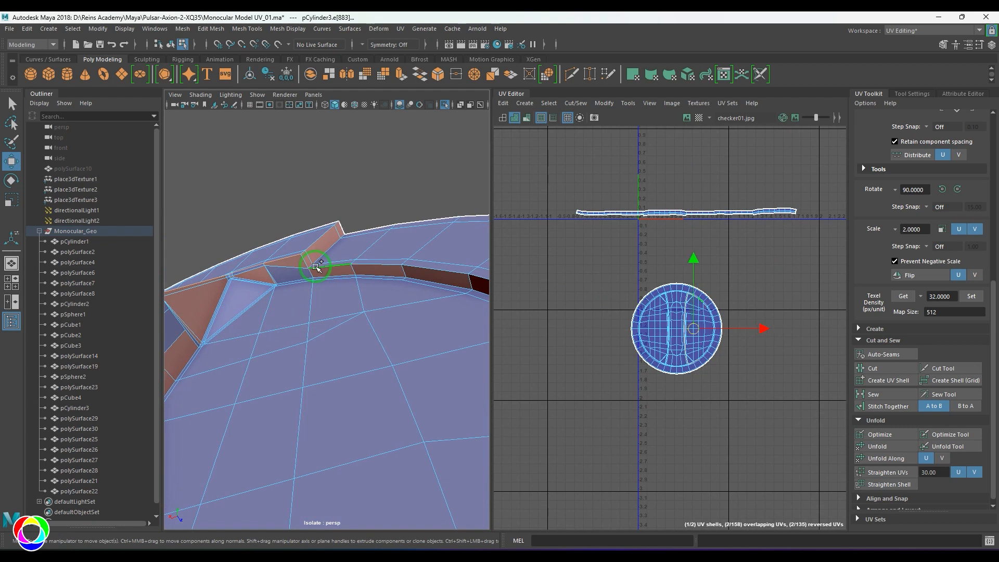
{"action": "right_click_drag", "start_coordinate": [338, 279], "coordinate": [311, 316], "text": "alt"}
{"action": "left_click_drag", "start_coordinate": [311, 316], "coordinate": [341, 322], "text": "alt"}
{"action": "right_click_drag", "start_coordinate": [341, 323], "coordinate": [377, 319], "text": "alt"}
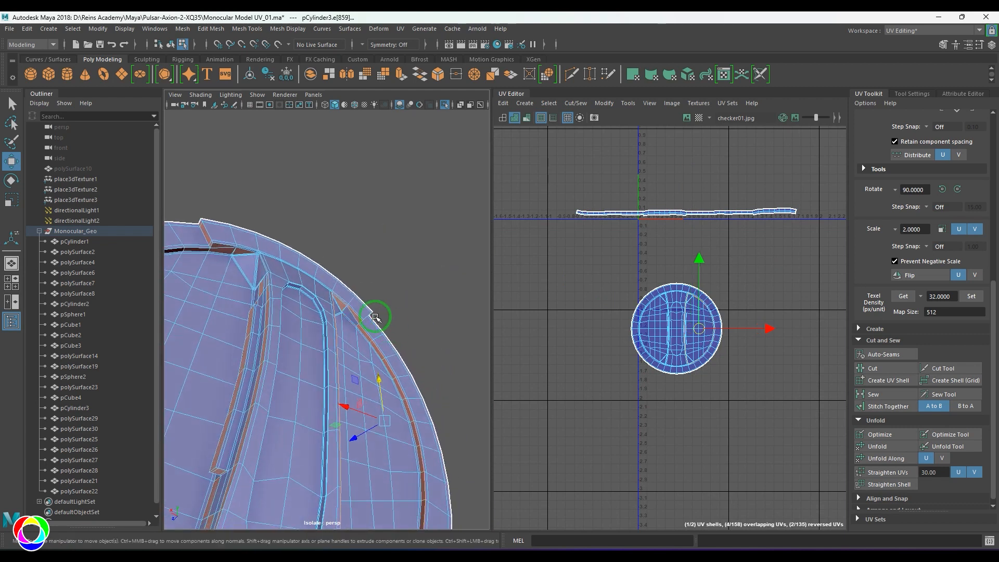
Add the border edges around the other recessed half of the cap to the selection.
{"action": "middle_click_drag", "start_coordinate": [377, 319], "coordinate": [399, 344], "text": "alt"}
{"action": "left_click_drag", "start_coordinate": [399, 344], "coordinate": [359, 359], "text": "alt"}
{"action": "right_click_drag", "start_coordinate": [359, 359], "coordinate": [335, 347], "text": "alt"}
{"action": "left_click_drag", "start_coordinate": [335, 347], "coordinate": [398, 331], "text": "alt"}
{"action": "left_click_drag", "start_coordinate": [309, 330], "coordinate": [296, 359], "text": "alt"}
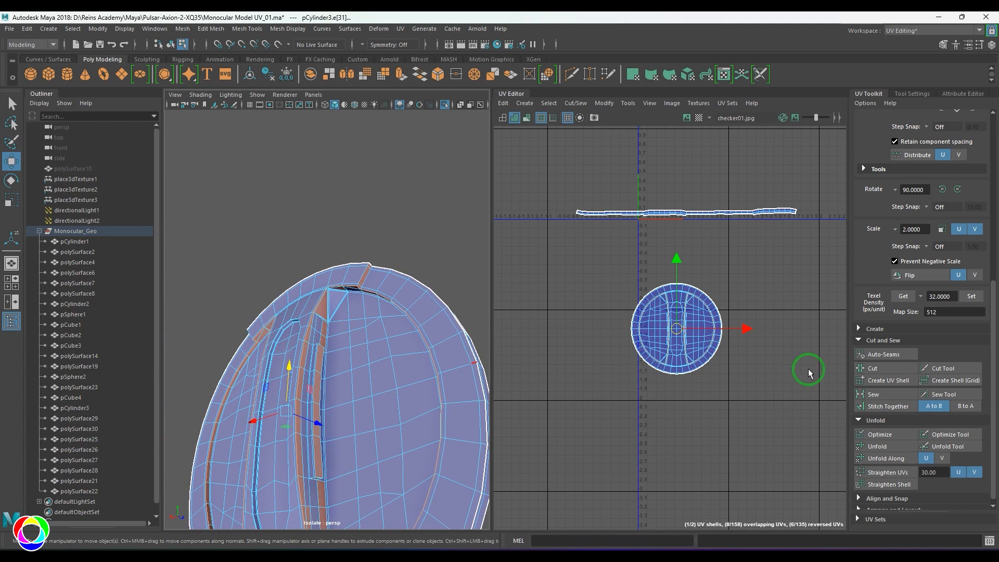
Turn off the UV shell shading, cut along both recess borders and shift the face shell to test its separation.
{"action": "key", "text": "4"}
{"action": "left_click_drag", "start_coordinate": [414, 377], "coordinate": [370, 367], "text": "alt"}
{"action": "mouse_move", "coordinate": [371, 366]}
{"action": "right_mouse_down", "text": "alt"}
{"action": "mouse_move", "coordinate": [390, 385]}
{"action": "mouse_move", "coordinate": [364, 366]}
{"action": "right_mouse_up", "text": "alt"}
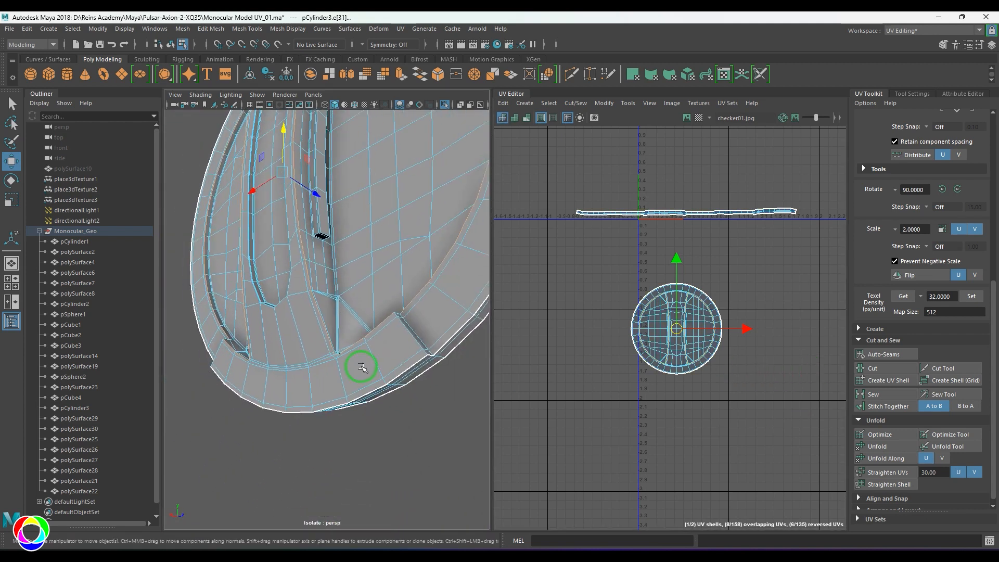
{"action": "left_click_drag", "start_coordinate": [364, 366], "coordinate": [372, 307], "text": "alt"}
{"action": "middle_click_drag", "start_coordinate": [373, 307], "coordinate": [371, 416], "text": "alt"}
{"action": "left_click_drag", "start_coordinate": [371, 415], "coordinate": [453, 335], "text": "alt"}
{"action": "right_click", "coordinate": [623, 333], "text": "shift"}
{"action": "left_click", "coordinate": [623, 337]}
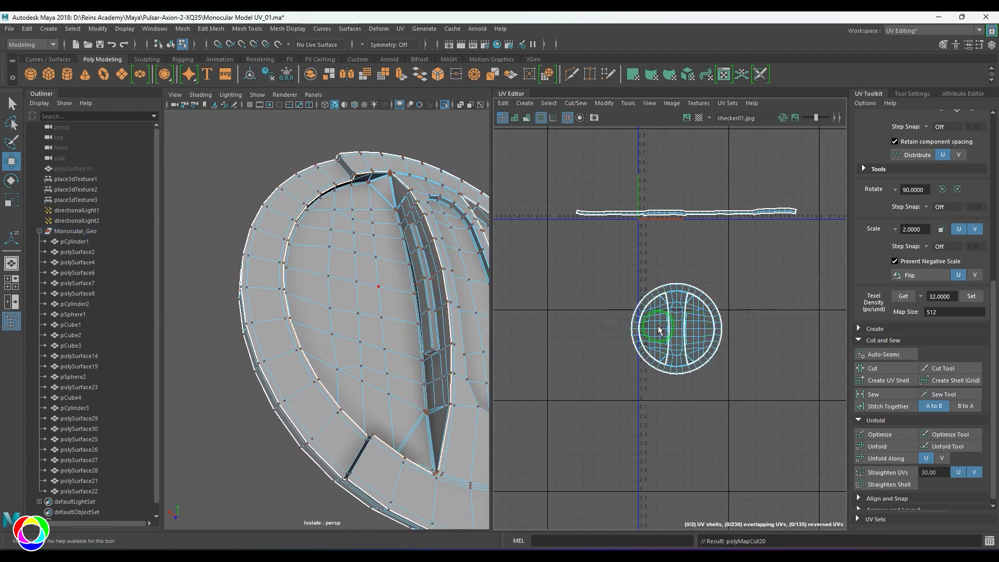
{"action": "left_click_drag", "start_coordinate": [670, 331], "coordinate": [700, 319]}
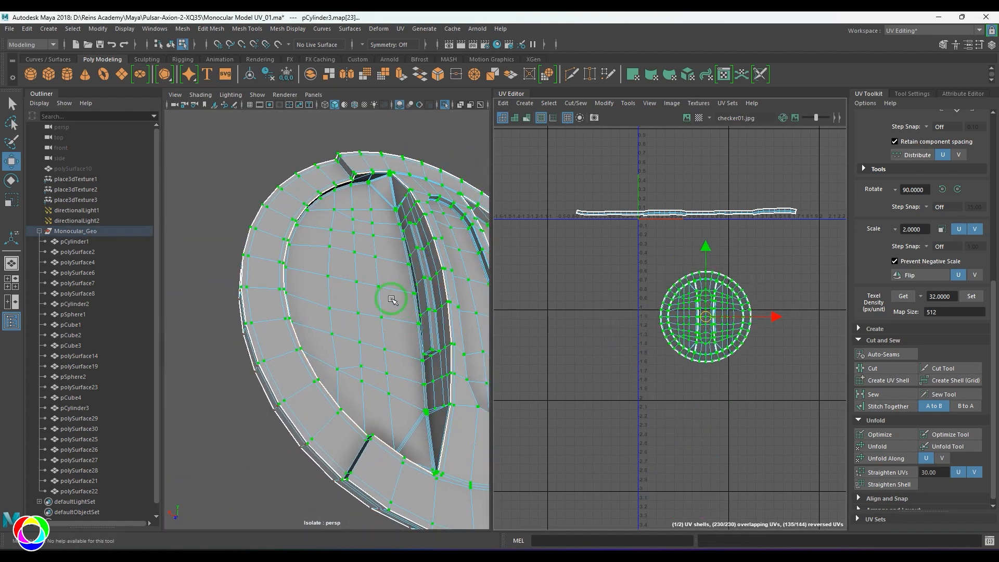
Cut the missed border edges at the lower corner of the first recess beside the notch.
{"action": "left_click_drag", "start_coordinate": [391, 299], "coordinate": [352, 283], "text": "alt"}
{"action": "middle_click_drag", "start_coordinate": [352, 284], "coordinate": [356, 367], "text": "alt"}
{"action": "right_click_drag", "start_coordinate": [356, 367], "coordinate": [326, 365], "text": "alt"}
{"action": "middle_click_drag", "start_coordinate": [326, 365], "coordinate": [314, 219], "text": "alt"}
{"action": "left_click_drag", "start_coordinate": [314, 219], "coordinate": [375, 307], "text": "alt"}
{"action": "middle_click_drag", "start_coordinate": [375, 308], "coordinate": [366, 360], "text": "alt"}
{"action": "right_click_drag", "start_coordinate": [367, 360], "coordinate": [411, 391], "text": "alt"}
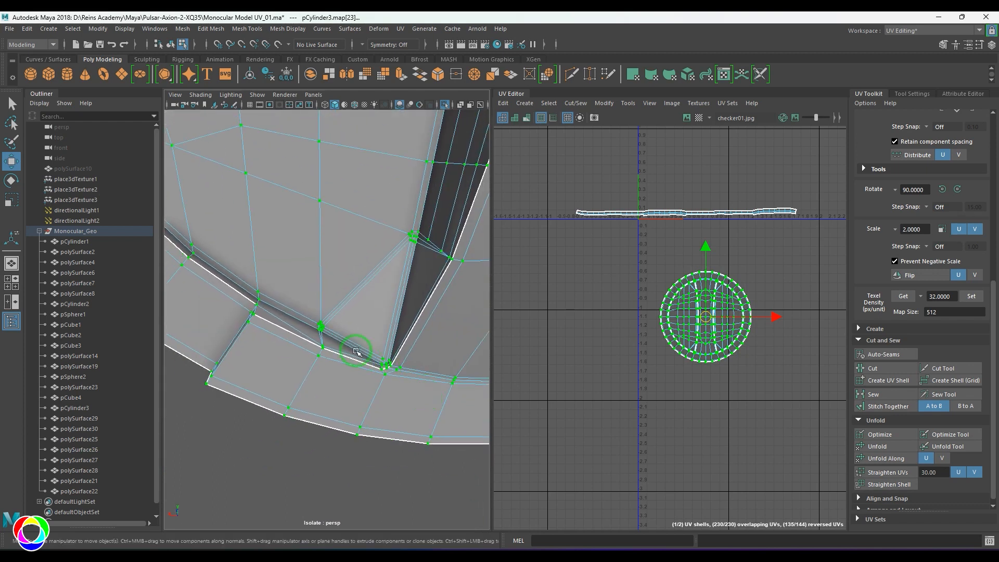
{"action": "right_click_drag", "start_coordinate": [292, 339], "coordinate": [286, 348], "text": "alt"}
{"action": "left_click_drag", "start_coordinate": [286, 348], "coordinate": [273, 346], "text": "alt"}
{"action": "middle_click_drag", "start_coordinate": [273, 346], "coordinate": [341, 363], "text": "alt"}
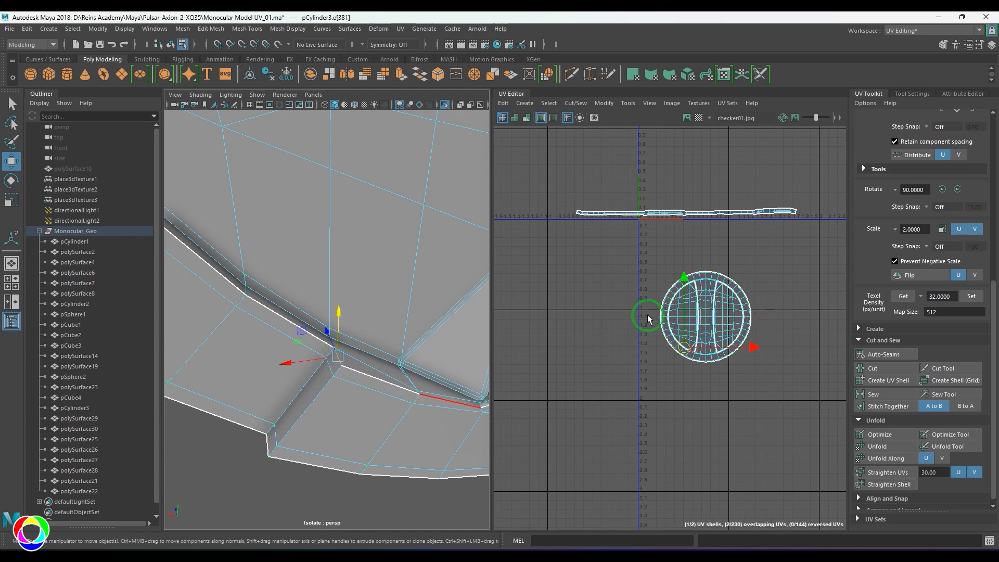
{"action": "right_click_drag", "start_coordinate": [707, 273], "coordinate": [561, 351], "text": "shift"}
Cut the missed border edge at the lower corner of the opposite recess.
{"action": "right_click_drag", "start_coordinate": [383, 385], "coordinate": [330, 361], "text": "alt"}
{"action": "left_click_drag", "start_coordinate": [330, 361], "coordinate": [268, 361], "text": "alt"}
{"action": "right_click_drag", "start_coordinate": [268, 361], "coordinate": [318, 384], "text": "alt"}
{"action": "left_click", "coordinate": [359, 396]}
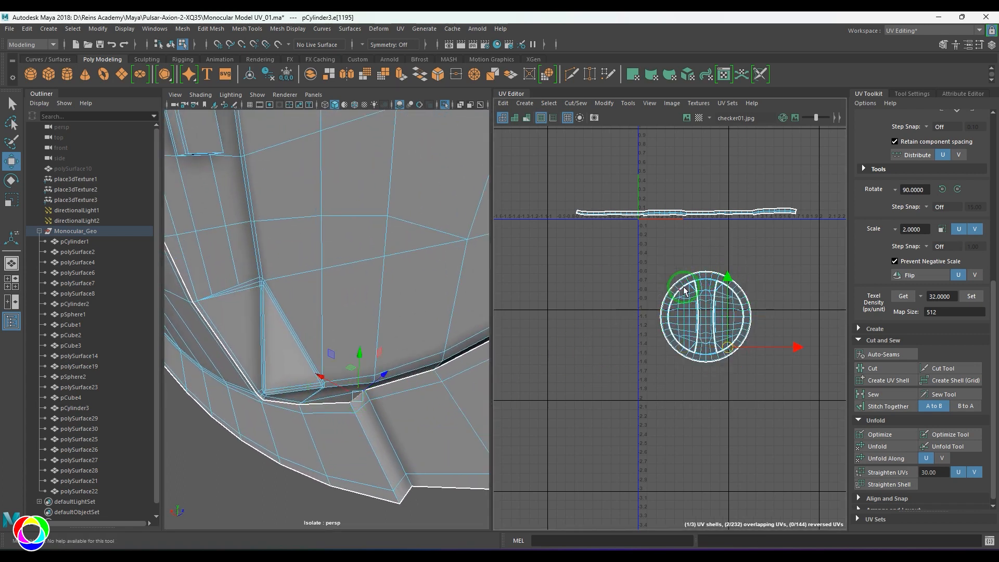
{"action": "right_click_drag", "start_coordinate": [684, 287], "coordinate": [623, 331], "text": "shift"}
Move the two half-round recess shells out of the ring and place them apart below it.
{"action": "right_click_drag", "start_coordinate": [642, 359], "coordinate": [719, 325]}
{"action": "left_click", "coordinate": [679, 315]}
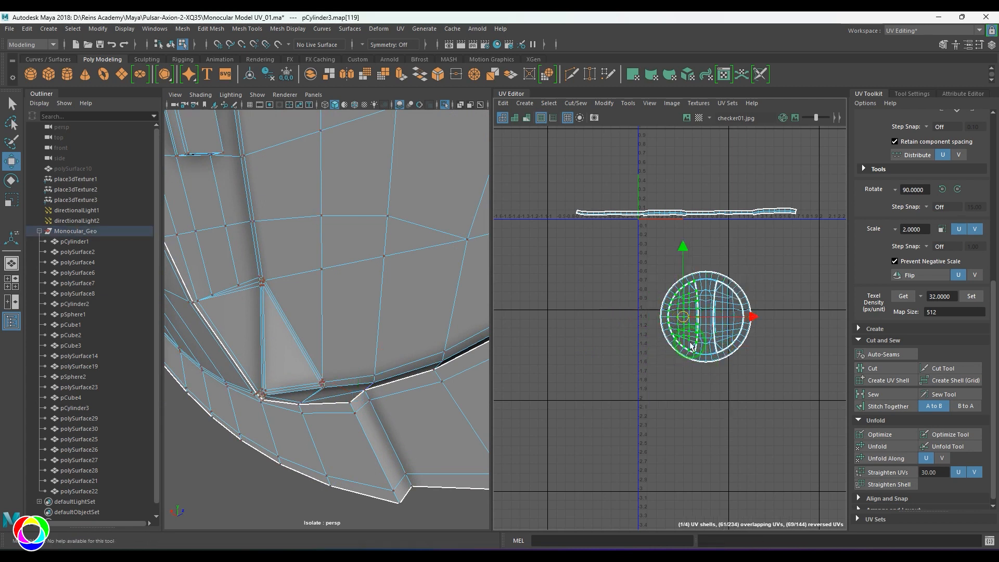
{"action": "left_click_drag", "start_coordinate": [626, 394], "coordinate": [732, 359]}
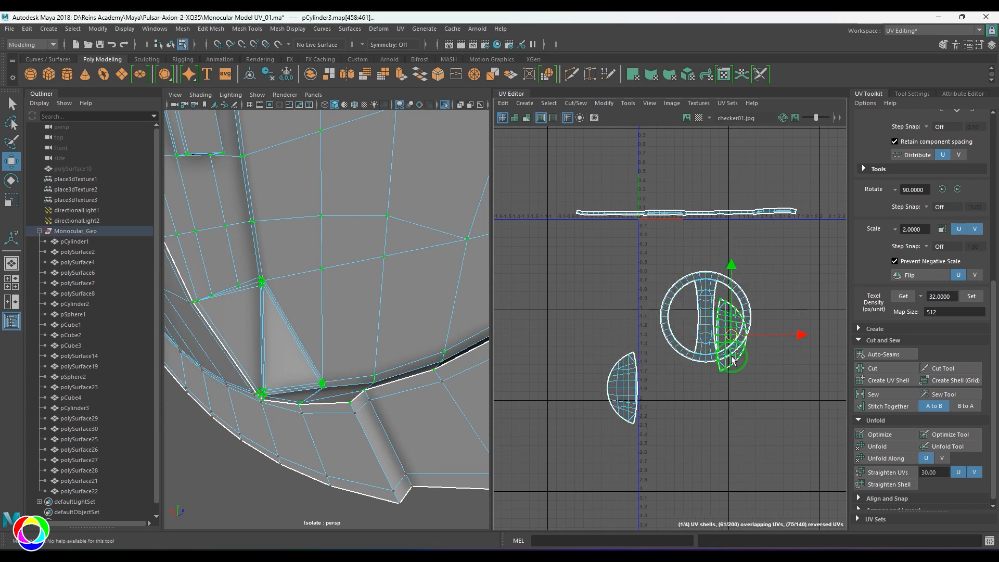
Unfold the ring and handle shell, then show the whole cap textured in object mode.
{"action": "left_click_drag", "start_coordinate": [648, 262], "coordinate": [777, 370]}
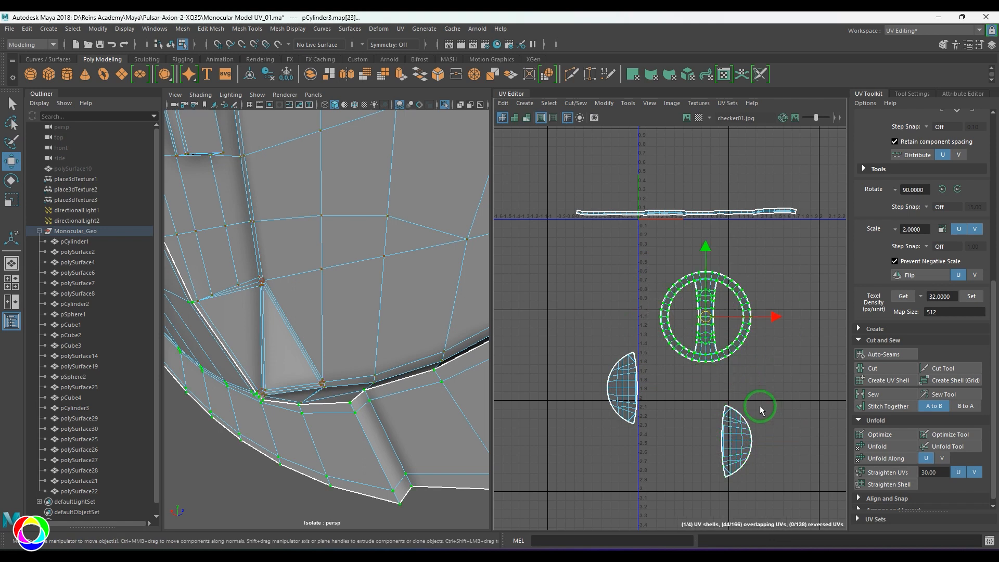
{"action": "left_click", "coordinate": [883, 448]}
{"action": "key", "text": "f"}
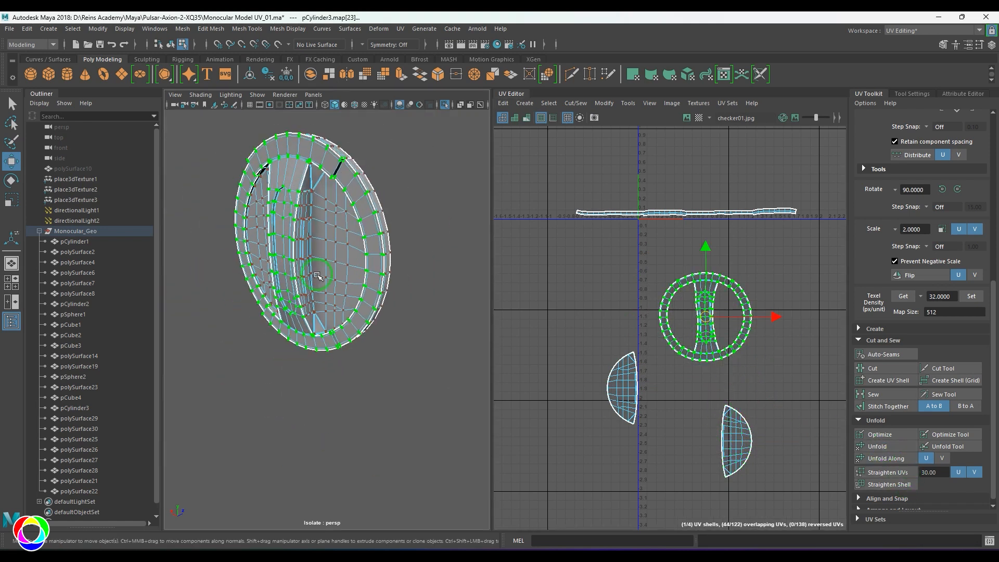
{"action": "key", "text": "6"}
{"action": "key", "text": "F8"}
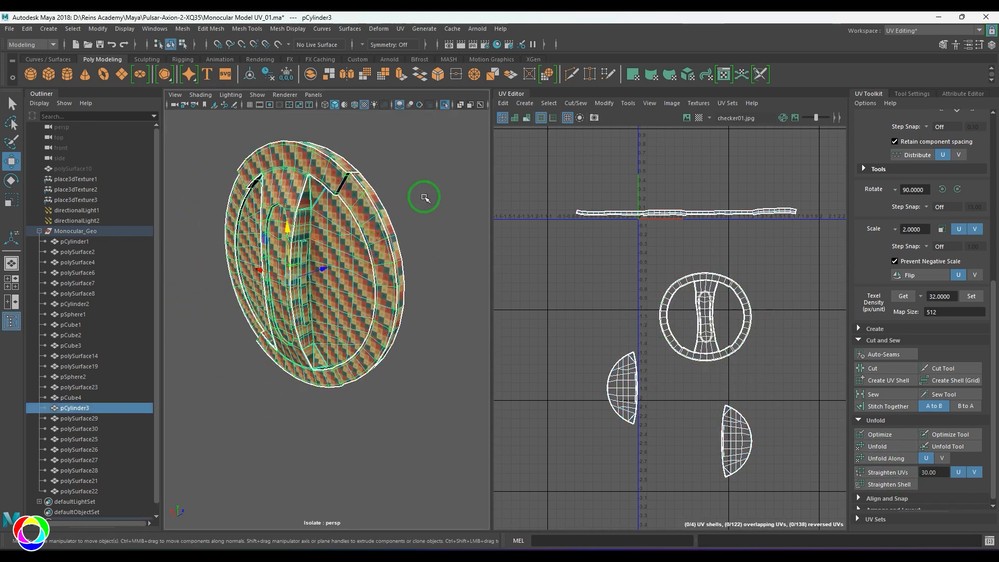
Examine the checker pattern on the cap's recesses, their side walls and the matching UV shells.
{"action": "left_click", "coordinate": [424, 199]}
{"action": "left_click_drag", "start_coordinate": [372, 215], "coordinate": [423, 225], "text": "alt"}
{"action": "middle_click_drag", "start_coordinate": [423, 226], "coordinate": [375, 361], "text": "alt"}
{"action": "right_click_drag", "start_coordinate": [375, 362], "coordinate": [417, 331], "text": "alt"}
{"action": "left_click_drag", "start_coordinate": [417, 331], "coordinate": [318, 330], "text": "alt"}
{"action": "left_click", "coordinate": [319, 331]}
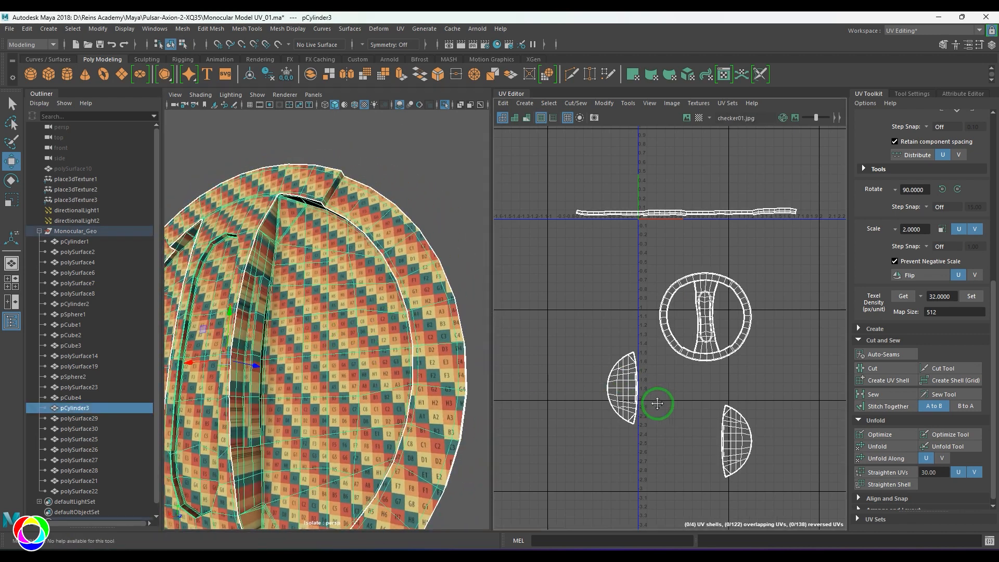
{"action": "scroll", "coordinate": [677, 375], "scroll_direction": "up", "scroll_amount": 5}
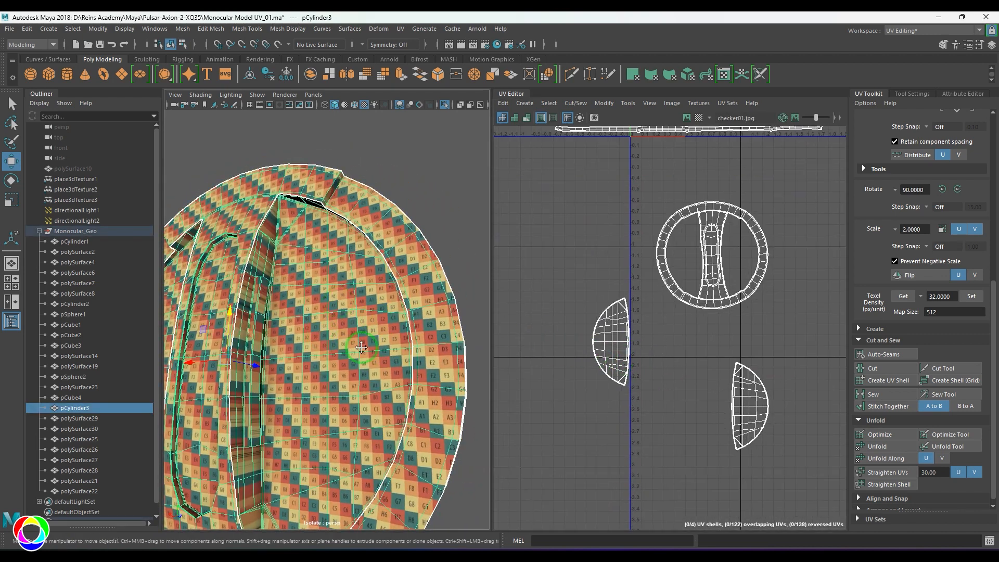
{"action": "left_click_drag", "start_coordinate": [318, 312], "coordinate": [351, 286], "text": "alt"}
{"action": "middle_click_drag", "start_coordinate": [351, 287], "coordinate": [354, 308], "text": "alt"}
{"action": "mouse_move", "coordinate": [354, 307]}
{"action": "left_mouse_down", "text": "alt"}
{"action": "mouse_move", "coordinate": [376, 292]}
{"action": "mouse_move", "coordinate": [398, 307]}
{"action": "mouse_move", "coordinate": [338, 313]}
{"action": "mouse_move", "coordinate": [359, 317]}
{"action": "left_mouse_up", "text": "alt"}
{"action": "right_click_drag", "start_coordinate": [359, 317], "coordinate": [371, 314], "text": "alt"}
Select the edges where one recess's floor meets its side walls and cut the UVs along them.
{"action": "middle_click_drag", "start_coordinate": [372, 313], "coordinate": [385, 317], "text": "alt"}
{"action": "left_click_drag", "start_coordinate": [385, 317], "coordinate": [403, 354], "text": "alt"}
{"action": "middle_click_drag", "start_coordinate": [403, 354], "coordinate": [375, 374], "text": "alt"}
{"action": "right_click_drag", "start_coordinate": [375, 375], "coordinate": [399, 386], "text": "alt"}
{"action": "left_click_drag", "start_coordinate": [399, 385], "coordinate": [454, 369], "text": "alt"}
{"action": "right_click_drag", "start_coordinate": [455, 369], "coordinate": [404, 364], "text": "alt"}
{"action": "left_click_drag", "start_coordinate": [403, 364], "coordinate": [388, 333], "text": "alt"}
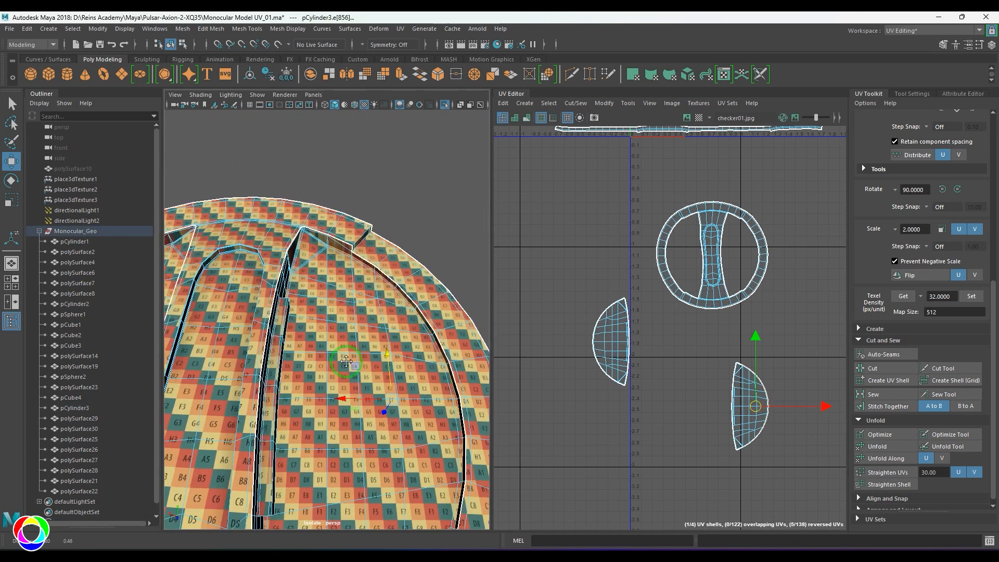
{"action": "right_click_drag", "start_coordinate": [388, 333], "coordinate": [415, 353], "text": "alt"}
{"action": "left_click_drag", "start_coordinate": [414, 352], "coordinate": [418, 354], "text": "alt"}
{"action": "left_click_drag", "start_coordinate": [327, 328], "coordinate": [286, 328], "text": "alt"}
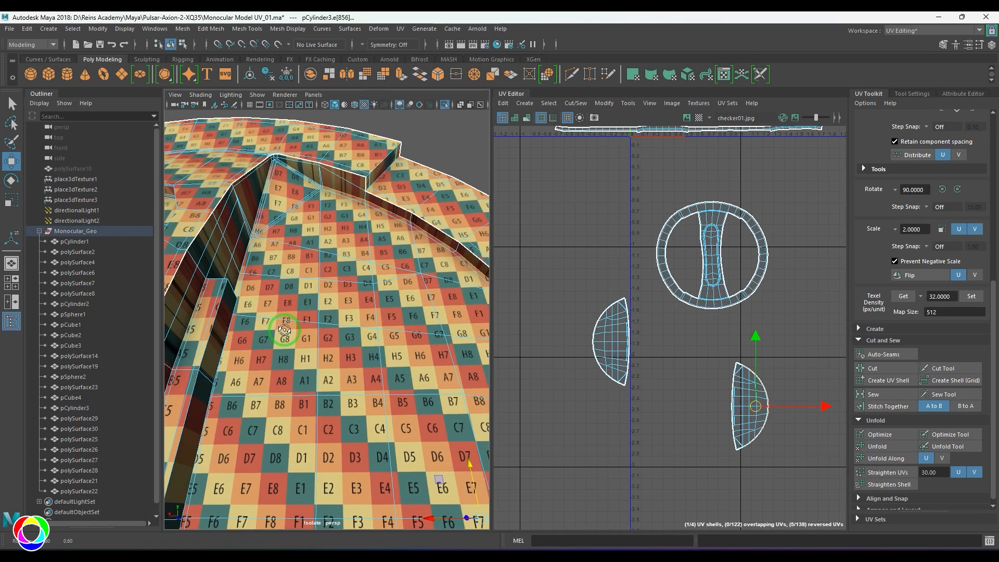
{"action": "right_click_drag", "start_coordinate": [673, 321], "coordinate": [625, 336], "text": "shift"}
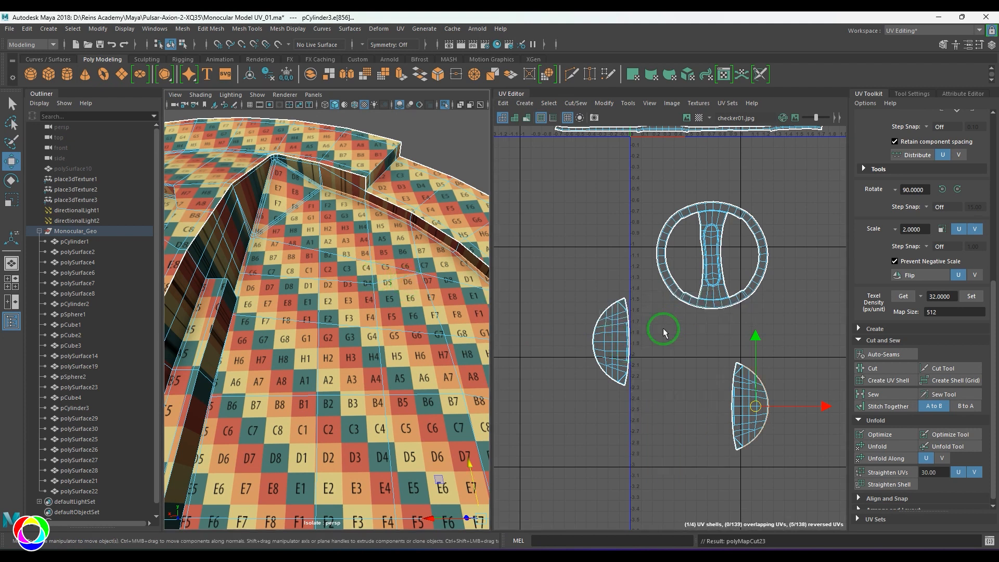
Cut the other recess's UVs along the loop where its floor meets the curved side wall, then return to object mode.
{"action": "right_click_drag", "start_coordinate": [313, 285], "coordinate": [250, 302], "text": "alt"}
{"action": "left_click_drag", "start_coordinate": [250, 302], "coordinate": [265, 344], "text": "alt"}
{"action": "right_click_drag", "start_coordinate": [265, 343], "coordinate": [306, 357], "text": "alt"}
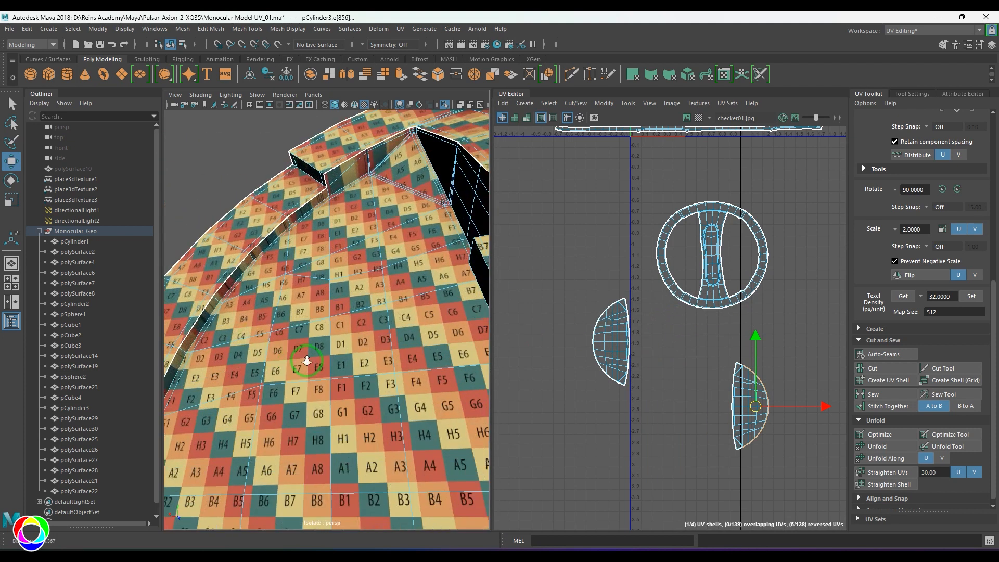
{"action": "left_click_drag", "start_coordinate": [305, 357], "coordinate": [335, 336], "text": "alt"}
{"action": "middle_click_drag", "start_coordinate": [336, 336], "coordinate": [339, 335], "text": "alt"}
{"action": "left_click_drag", "start_coordinate": [339, 335], "coordinate": [286, 339], "text": "alt"}
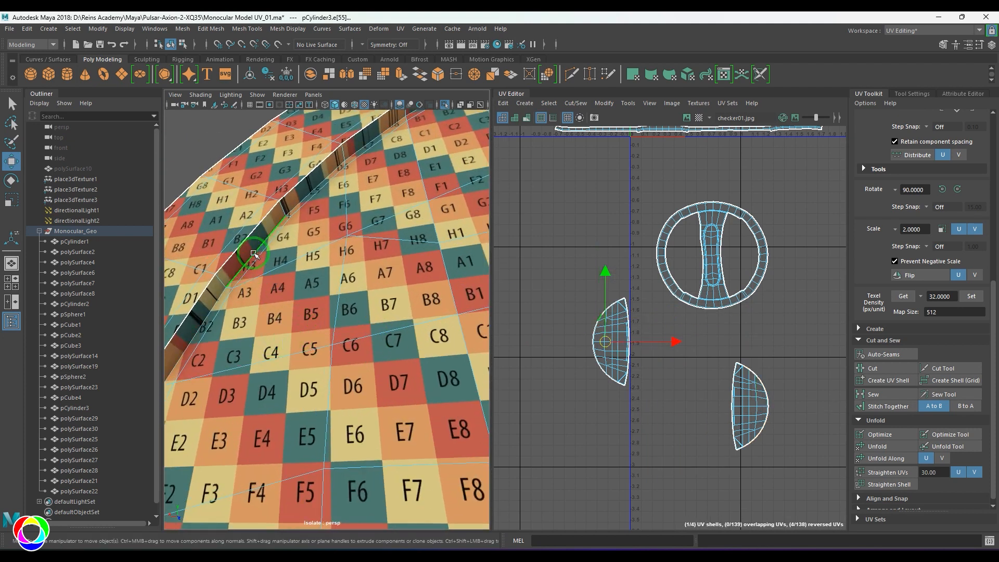
{"action": "right_click", "coordinate": [756, 313]}
{"action": "right_click_drag", "start_coordinate": [379, 345], "coordinate": [325, 344], "text": "alt"}
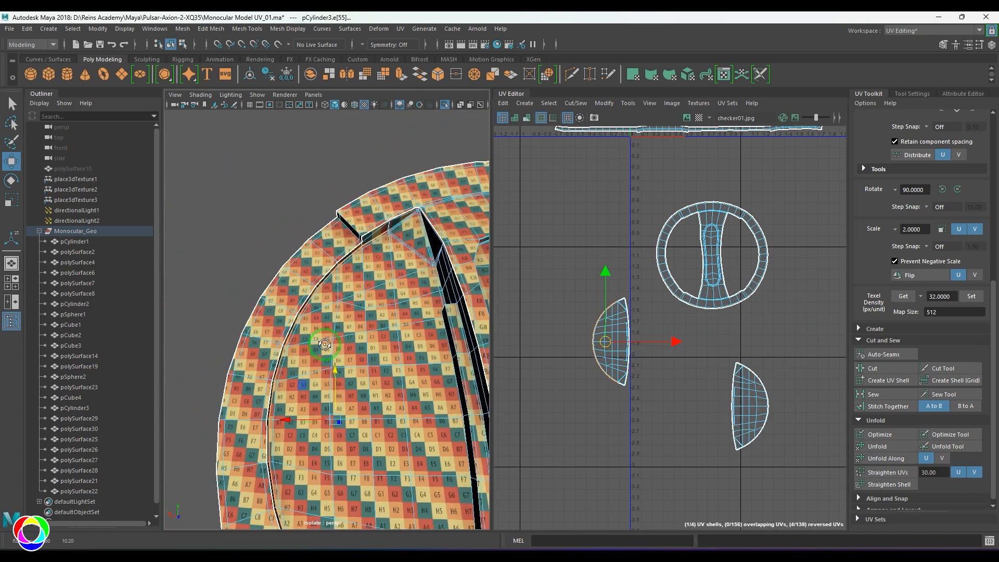
{"action": "left_click_drag", "start_coordinate": [325, 344], "coordinate": [377, 388], "text": "alt"}
{"action": "middle_click_drag", "start_coordinate": [377, 397], "coordinate": [336, 354], "text": "alt"}
{"action": "right_click_drag", "start_coordinate": [336, 354], "coordinate": [408, 303]}
Try to unfold the half-round recess shell beneath the ring.
{"action": "middle_click_drag", "start_coordinate": [679, 412], "coordinate": [608, 346], "text": "alt"}
{"action": "scroll", "coordinate": [606, 346], "scroll_direction": "up", "scroll_amount": 1}
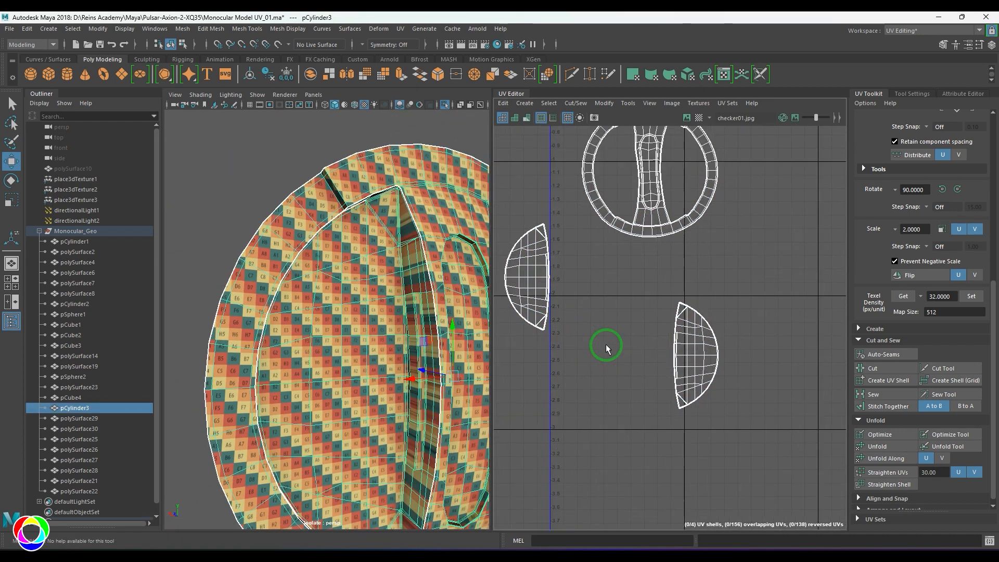
{"action": "left_click", "coordinate": [294, 281]}
{"action": "right_click_drag", "start_coordinate": [555, 341], "coordinate": [628, 334]}
{"action": "left_click_drag", "start_coordinate": [633, 331], "coordinate": [781, 451]}
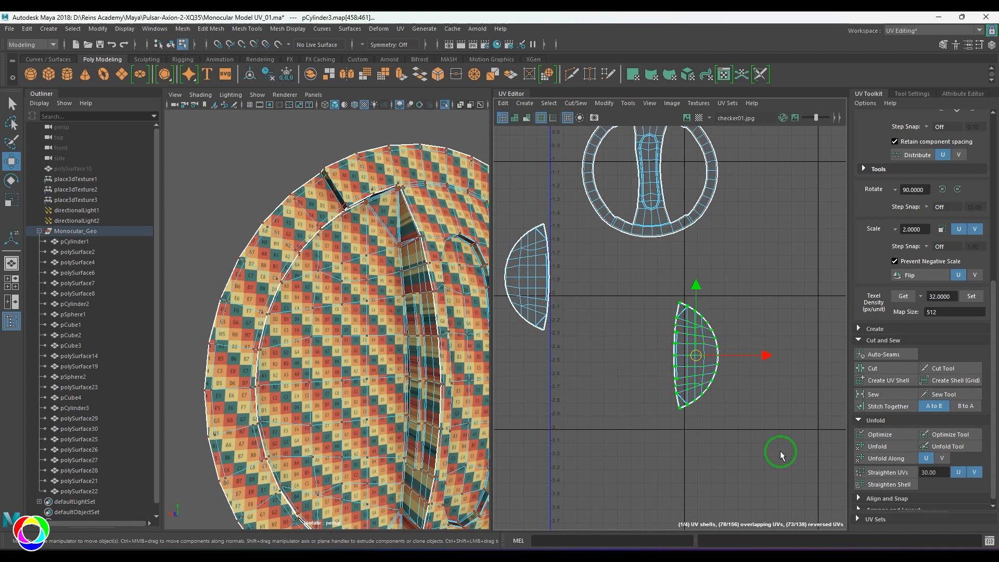
{"action": "left_click", "coordinate": [878, 446]}
{"action": "key", "text": "ctrl+z"}
Show the cap untextured and cut the UVs along the edges outlining the narrow slot in one recess's straight wall.
{"action": "left_click_drag", "start_coordinate": [359, 291], "coordinate": [160, 306], "text": "alt"}
{"action": "middle_click_drag", "start_coordinate": [291, 271], "coordinate": [276, 275], "text": "alt"}
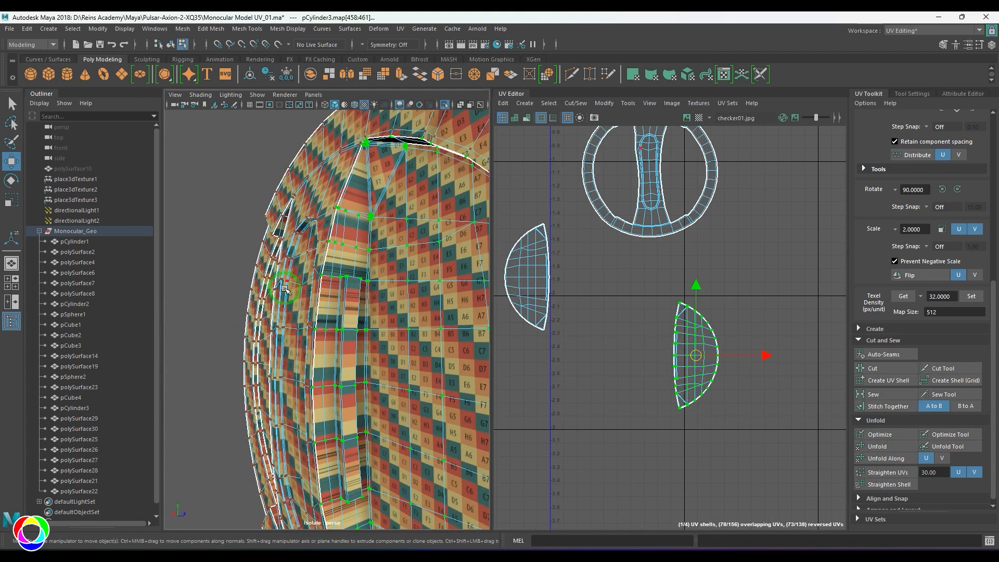
{"action": "key", "text": "5"}
{"action": "left_click_drag", "start_coordinate": [395, 300], "coordinate": [283, 370], "text": "alt"}
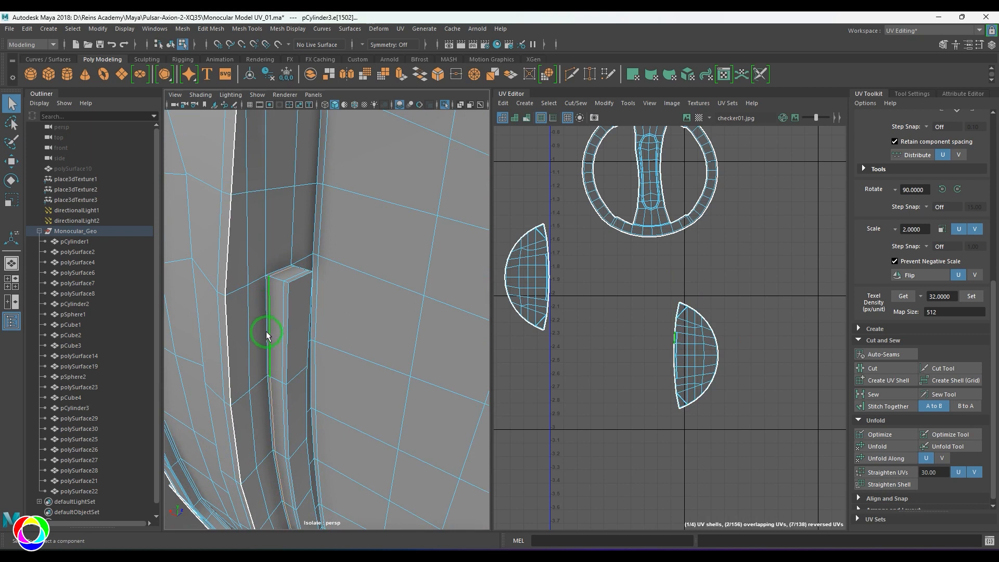
{"action": "left_click_drag", "start_coordinate": [266, 332], "coordinate": [317, 254], "text": "alt"}
{"action": "left_click", "coordinate": [324, 255]}
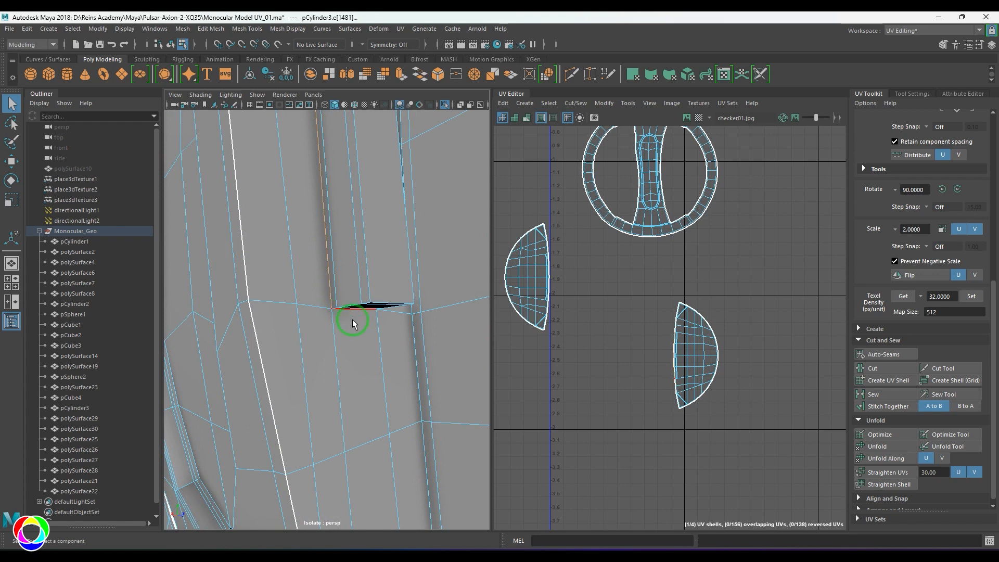
{"action": "left_click_drag", "start_coordinate": [352, 320], "coordinate": [520, 306], "text": "alt"}
{"action": "left_click", "coordinate": [291, 371]}
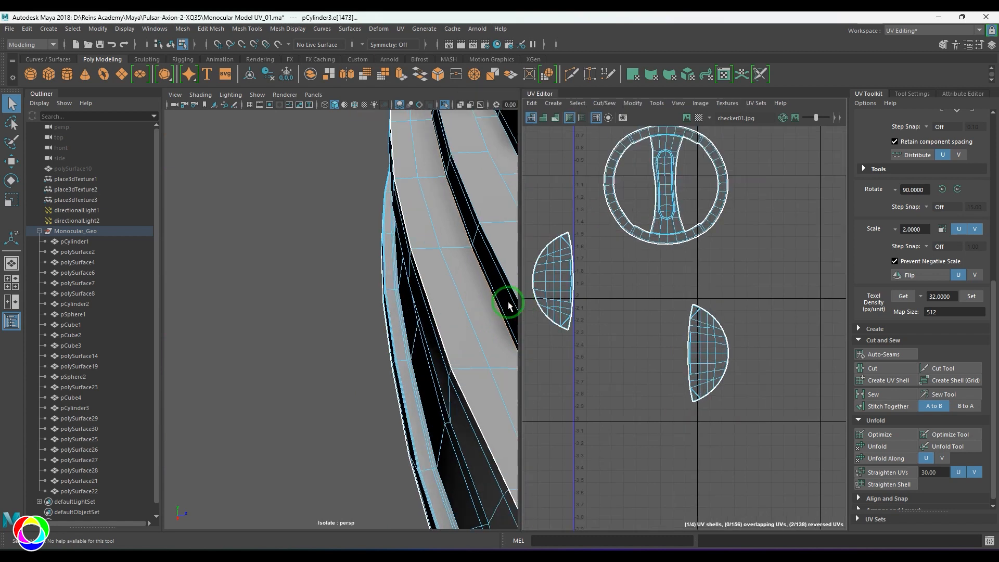
{"action": "mouse_move", "coordinate": [339, 300]}
{"action": "left_mouse_down", "text": "alt"}
{"action": "mouse_move", "coordinate": [379, 319]}
{"action": "mouse_move", "coordinate": [372, 356]}
{"action": "left_mouse_up", "text": "alt"}
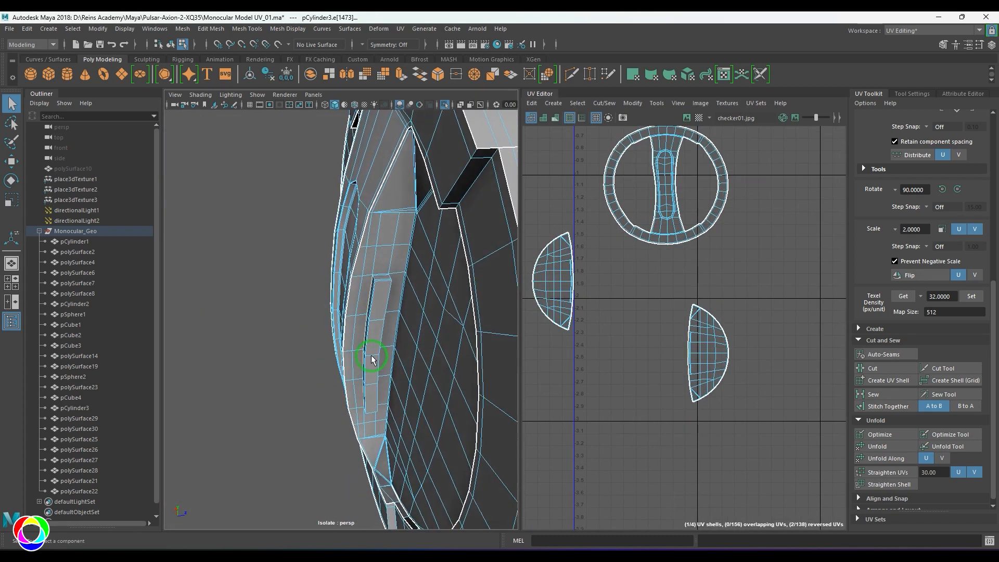
{"action": "right_click_drag", "start_coordinate": [371, 355], "coordinate": [434, 333], "text": "alt"}
{"action": "left_click_drag", "start_coordinate": [434, 333], "coordinate": [387, 312], "text": "alt"}
{"action": "right_click_drag", "start_coordinate": [386, 313], "coordinate": [425, 343], "text": "alt"}
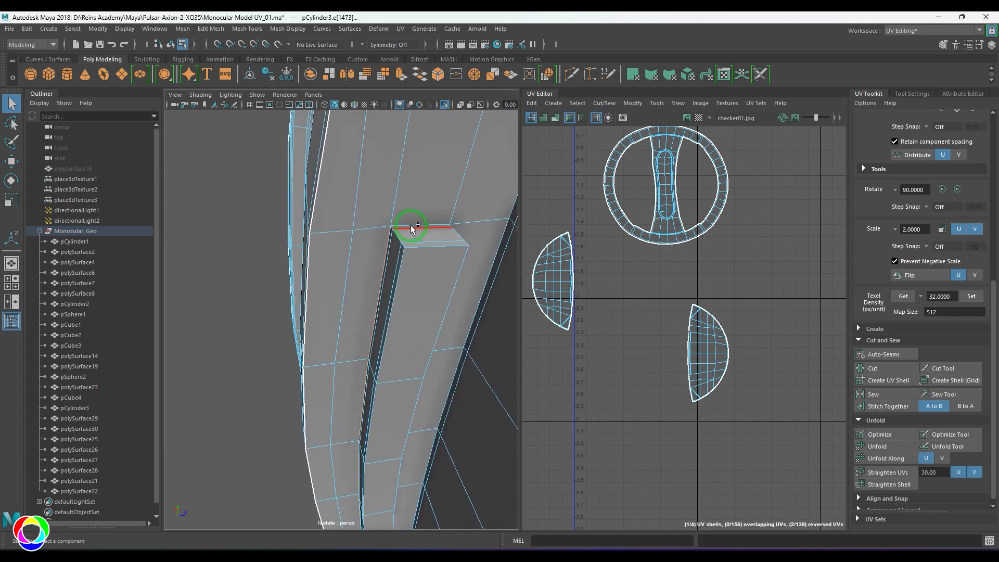
{"action": "right_click_drag", "start_coordinate": [412, 223], "coordinate": [422, 274], "text": "alt"}
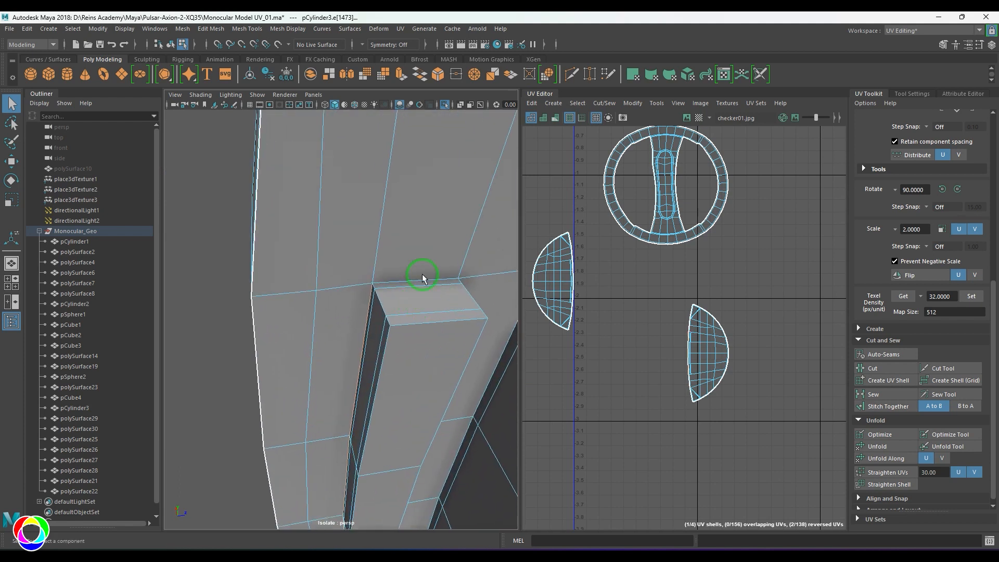
{"action": "left_click", "coordinate": [422, 282]}
{"action": "left_click_drag", "start_coordinate": [439, 306], "coordinate": [303, 266], "text": "alt"}
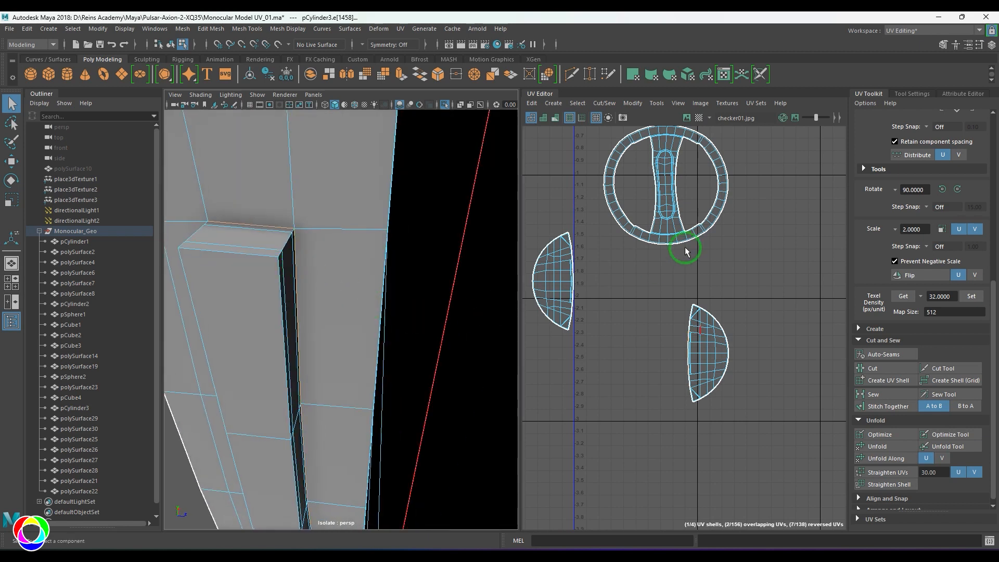
{"action": "right_click_drag", "start_coordinate": [685, 250], "coordinate": [712, 344], "text": "shift"}
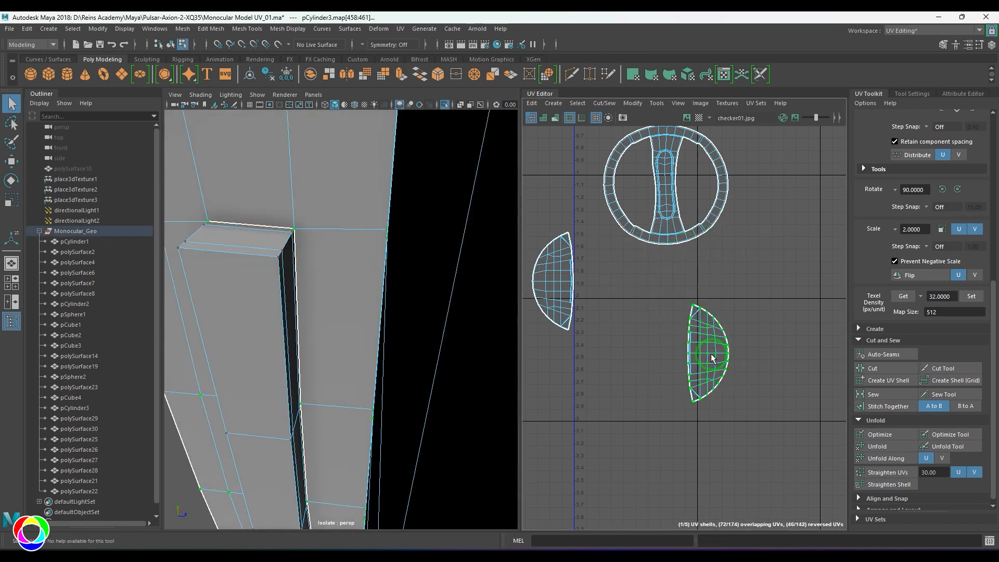
Move the half-round recess shell clear of the narrow slot shell and isolate the slot shell for editing.
{"action": "key", "text": "w"}
{"action": "left_click_drag", "start_coordinate": [712, 358], "coordinate": [784, 333]}
{"action": "scroll", "coordinate": [702, 352], "scroll_direction": "up", "scroll_amount": 5}
{"action": "right_click_drag", "start_coordinate": [651, 314], "coordinate": [634, 336]}
{"action": "left_click_drag", "start_coordinate": [636, 267], "coordinate": [726, 443]}
Cut the UVs along the short corner edges at both ends of the narrow slot.
{"action": "left_click_drag", "start_coordinate": [312, 323], "coordinate": [350, 319], "text": "alt"}
{"action": "right_click_drag", "start_coordinate": [359, 320], "coordinate": [422, 305], "text": "alt"}
{"action": "double_click", "coordinate": [422, 307]}
{"action": "right_click_drag", "start_coordinate": [700, 328], "coordinate": [663, 344], "text": "shift"}
{"action": "left_click_drag", "start_coordinate": [435, 340], "coordinate": [393, 341], "text": "alt"}
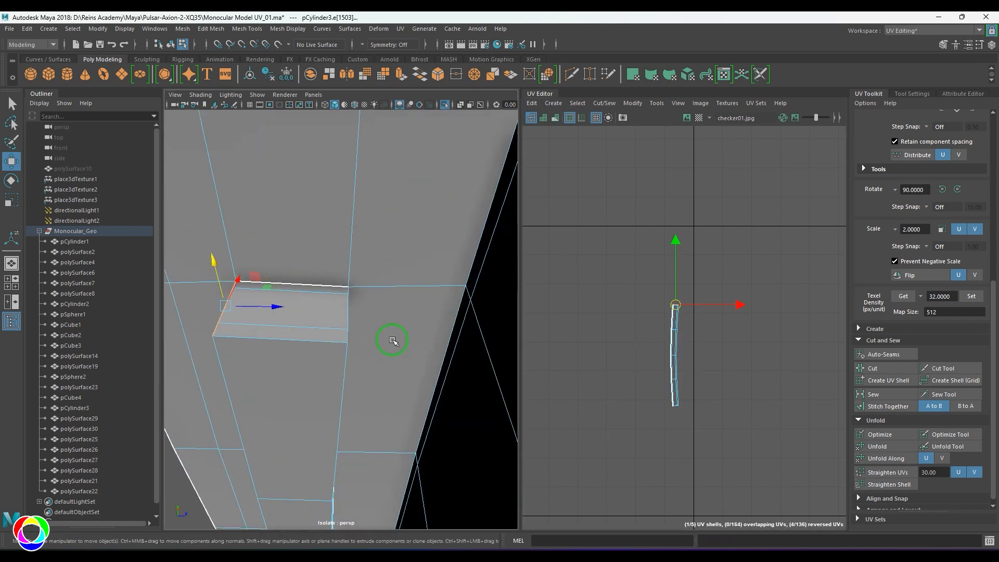
{"action": "left_click", "coordinate": [346, 316]}
{"action": "right_click_drag", "start_coordinate": [675, 297], "coordinate": [624, 320], "text": "shift"}
{"action": "left_click_drag", "start_coordinate": [335, 345], "coordinate": [366, 329], "text": "alt"}
{"action": "left_click", "coordinate": [396, 279]}
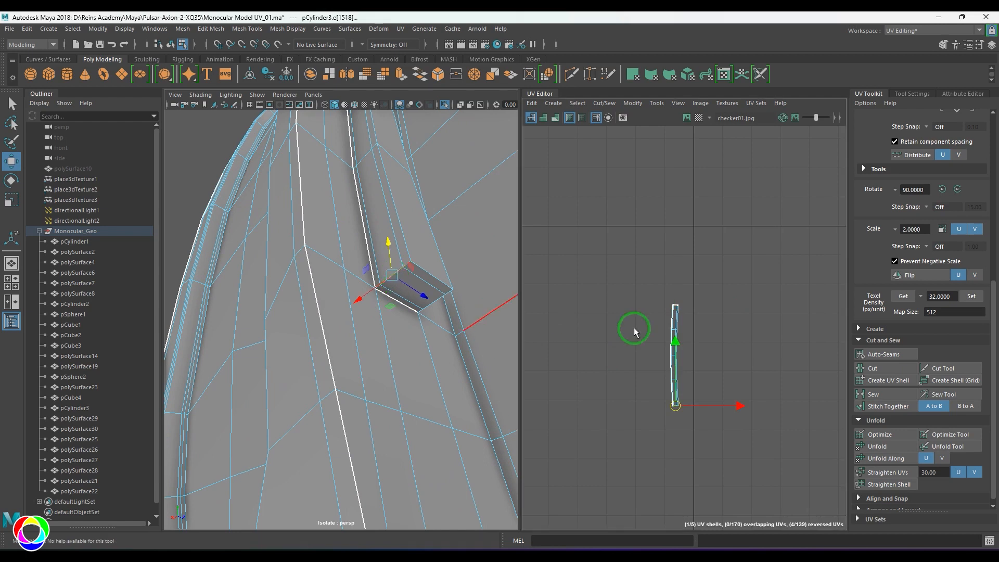
{"action": "right_click_drag", "start_coordinate": [634, 327], "coordinate": [622, 312], "text": "shift"}
{"action": "left_click_drag", "start_coordinate": [364, 296], "coordinate": [365, 302], "text": "alt"}
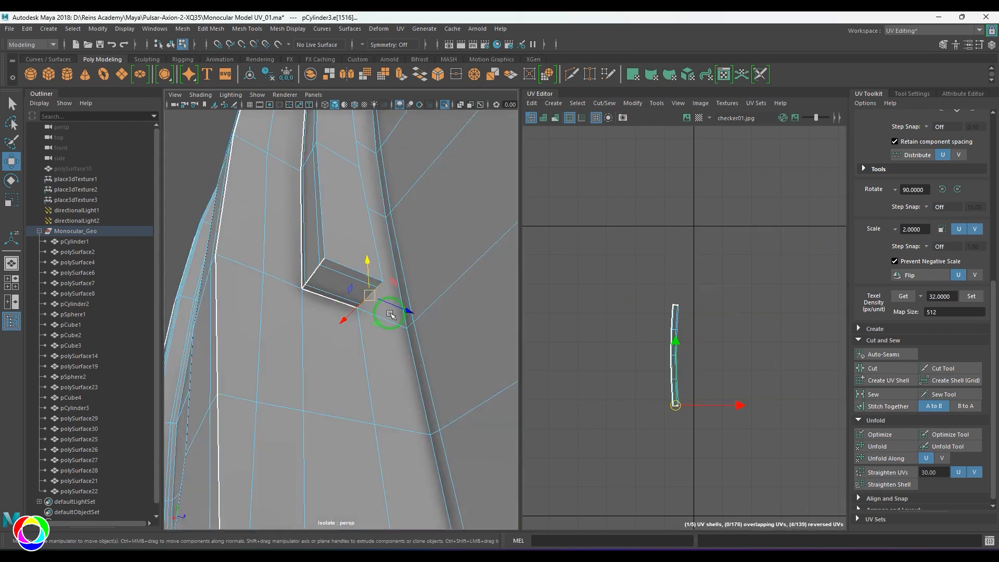
{"action": "right_click_drag", "start_coordinate": [709, 272], "coordinate": [589, 357], "text": "shift"}
Select the cut slot shell's UVs and unfold them.
{"action": "left_click_drag", "start_coordinate": [731, 470], "coordinate": [732, 470]}
{"action": "right_click_drag", "start_coordinate": [736, 271], "coordinate": [577, 274], "text": "shift"}
{"action": "scroll", "coordinate": [671, 382], "scroll_direction": "down", "scroll_amount": 3}
{"action": "scroll", "coordinate": [671, 383], "scroll_direction": "down", "scroll_amount": 2}
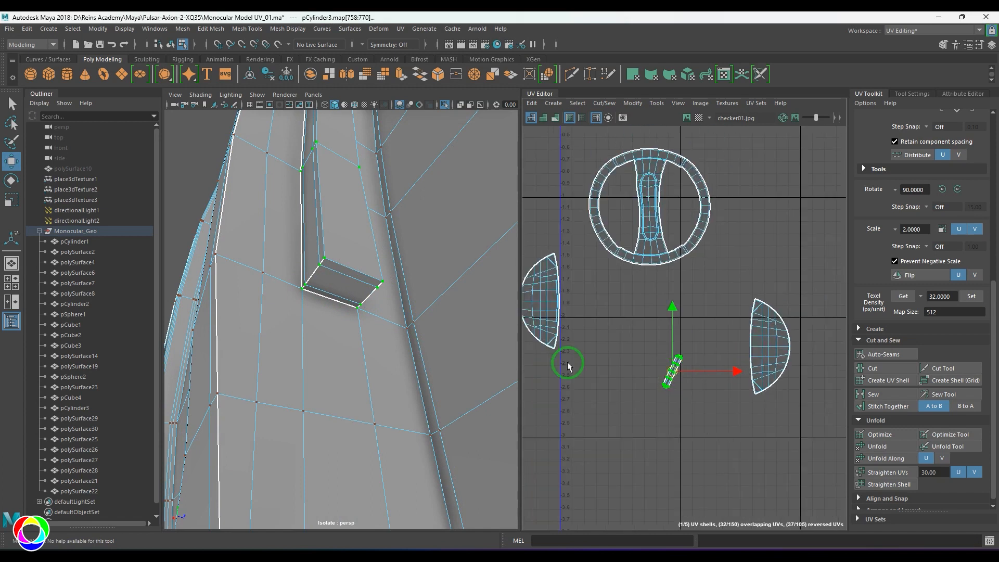
Cut the UVs of the opposite recess's narrow slot at one end corner and along one long outline edge.
{"action": "left_click_drag", "start_coordinate": [315, 294], "coordinate": [438, 283], "text": "alt"}
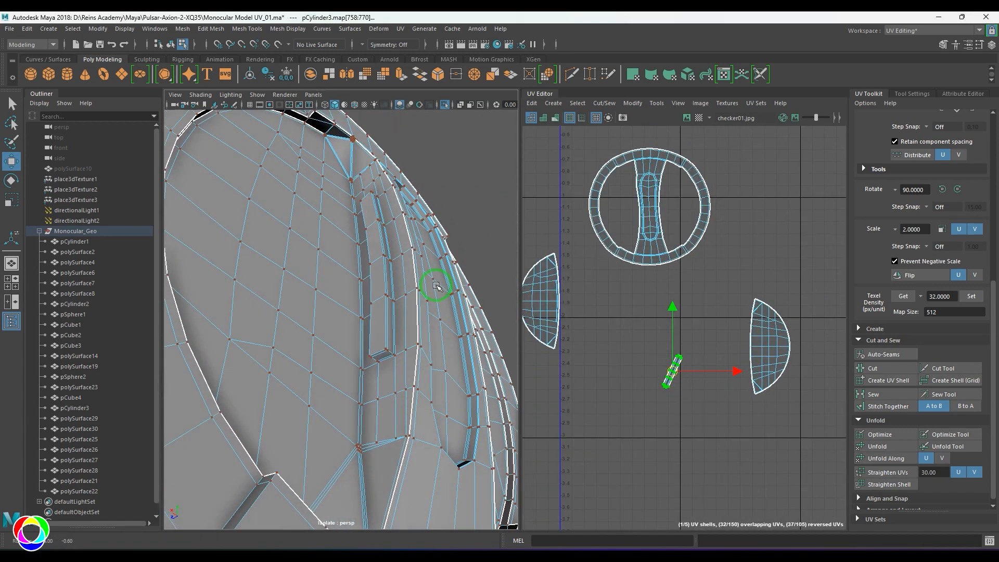
{"action": "right_click_drag", "start_coordinate": [437, 283], "coordinate": [437, 377], "text": "alt"}
{"action": "left_click_drag", "start_coordinate": [437, 377], "coordinate": [373, 322], "text": "alt"}
{"action": "right_click_drag", "start_coordinate": [373, 323], "coordinate": [373, 324], "text": "alt"}
{"action": "left_click_drag", "start_coordinate": [373, 323], "coordinate": [390, 357], "text": "alt"}
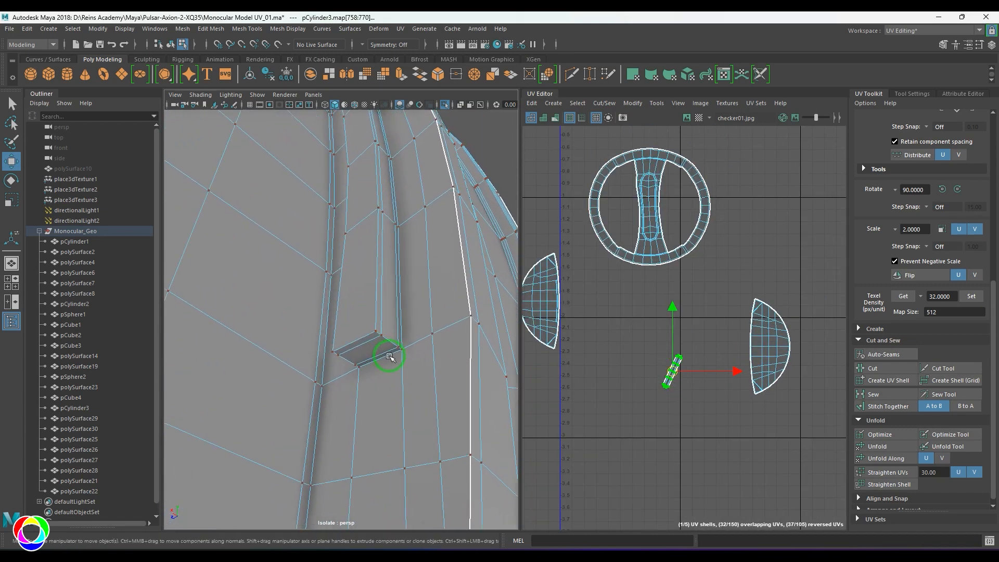
{"action": "right_click_drag", "start_coordinate": [633, 297], "coordinate": [575, 307], "text": "shift"}
{"action": "double_click", "coordinate": [402, 315]}
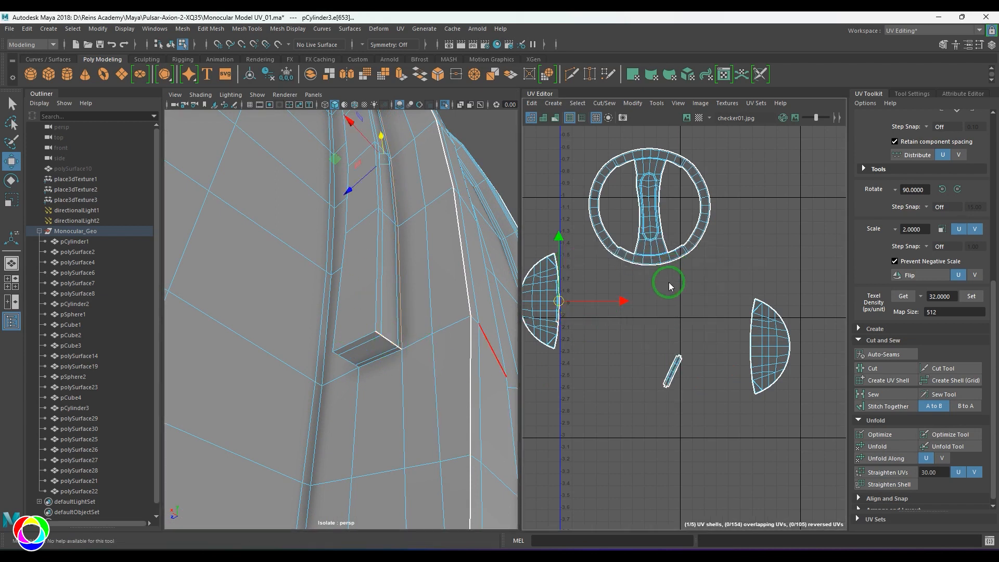
{"action": "right_click_drag", "start_coordinate": [667, 286], "coordinate": [554, 334], "text": "shift"}
Cut the UVs along the rest of the second slot's outline so it separates from the recess wall.
{"action": "left_click", "coordinate": [391, 357]}
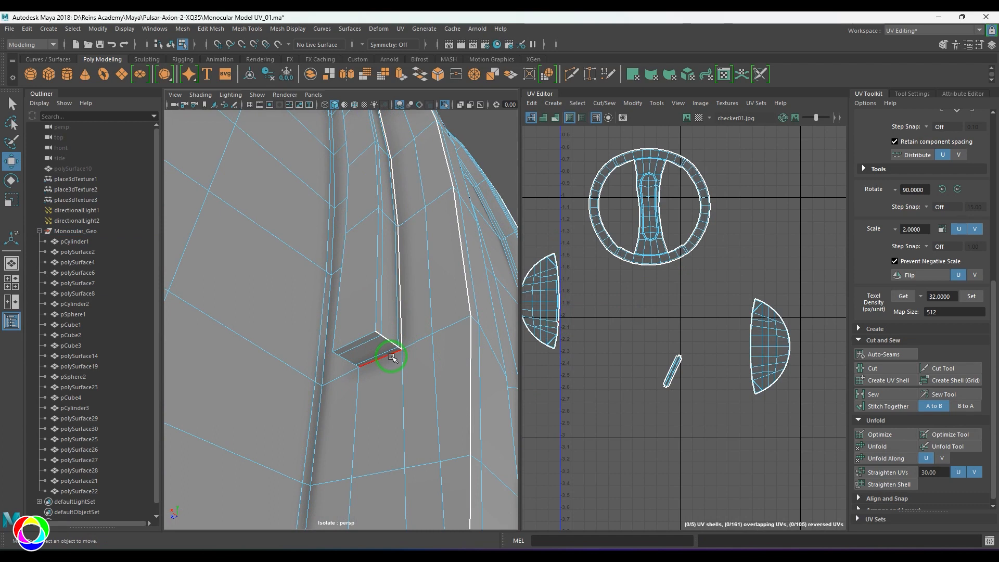
{"action": "left_click", "coordinate": [391, 357]}
{"action": "left_click_drag", "start_coordinate": [446, 345], "coordinate": [371, 319], "text": "alt"}
{"action": "left_click", "coordinate": [442, 357]}
{"action": "left_click", "coordinate": [369, 275]}
{"action": "right_click_drag", "start_coordinate": [653, 278], "coordinate": [546, 328], "text": "shift"}
{"action": "double_click", "coordinate": [365, 290]}
{"action": "right_click_drag", "start_coordinate": [654, 282], "coordinate": [597, 325], "text": "shift"}
Cut the UVs along the remaining short corner edges at both ends of the second slot.
{"action": "left_click_drag", "start_coordinate": [432, 330], "coordinate": [479, 328], "text": "alt"}
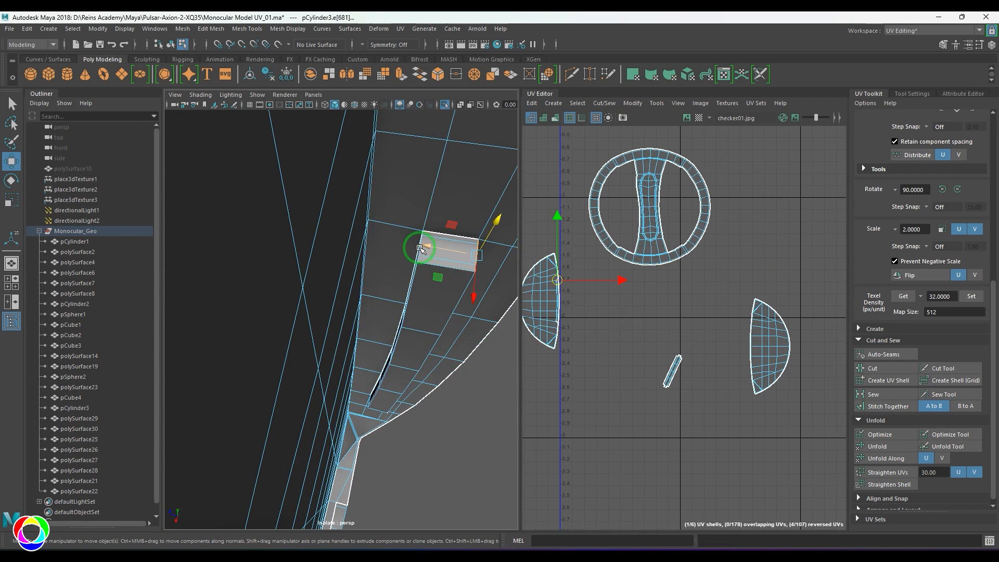
{"action": "left_click_drag", "start_coordinate": [416, 253], "coordinate": [356, 312], "text": "alt"}
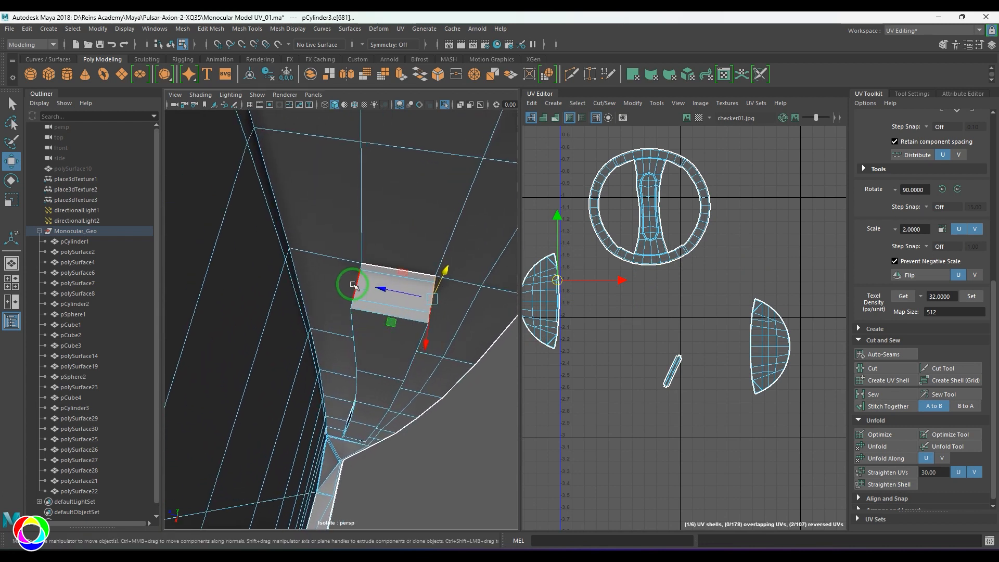
{"action": "double_click", "coordinate": [354, 285]}
{"action": "right_click_drag", "start_coordinate": [704, 264], "coordinate": [643, 312], "text": "shift"}
{"action": "right_click_drag", "start_coordinate": [408, 370], "coordinate": [366, 348], "text": "alt"}
{"action": "left_click_drag", "start_coordinate": [365, 348], "coordinate": [365, 317], "text": "alt"}
{"action": "middle_click_drag", "start_coordinate": [365, 317], "coordinate": [361, 287], "text": "alt"}
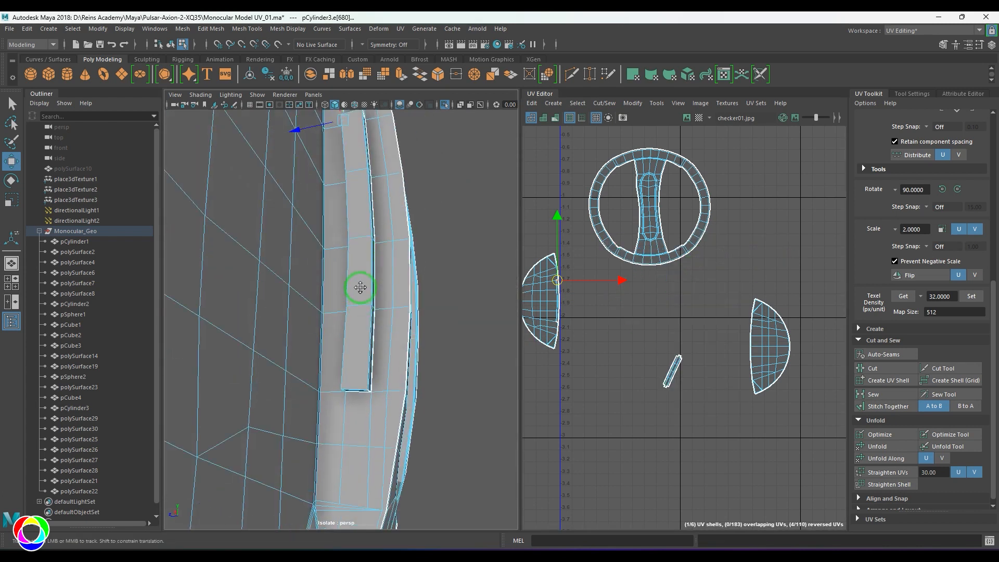
{"action": "left_click_drag", "start_coordinate": [360, 287], "coordinate": [414, 295], "text": "alt"}
{"action": "double_click", "coordinate": [360, 221]}
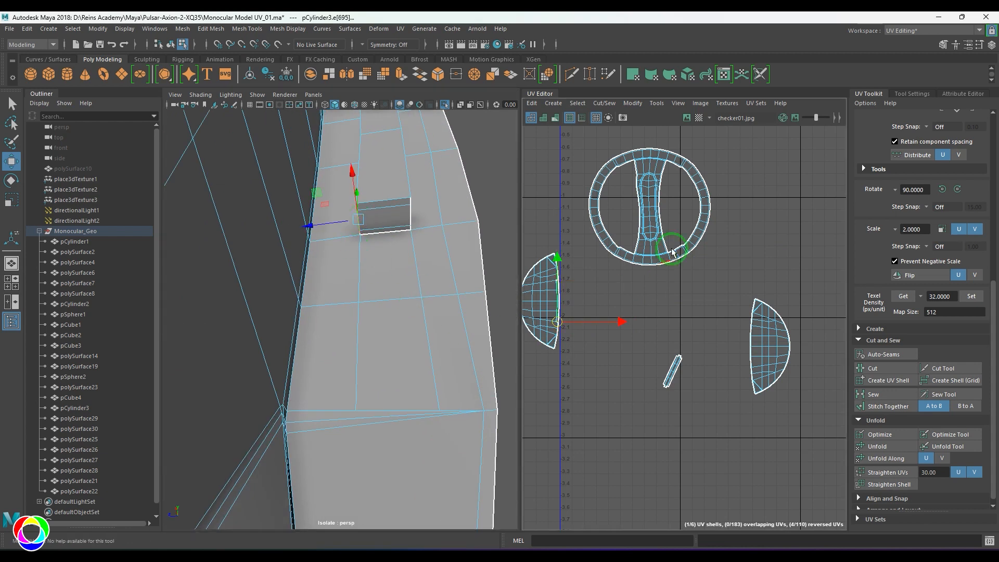
{"action": "right_click_drag", "start_coordinate": [672, 248], "coordinate": [589, 292], "text": "shift"}
Move the second half-round recess shell down away from its slot shell and select the slot shell.
{"action": "right_click_drag", "start_coordinate": [555, 355], "coordinate": [573, 348]}
{"action": "left_click", "coordinate": [548, 344]}
{"action": "double_click", "coordinate": [553, 314]}
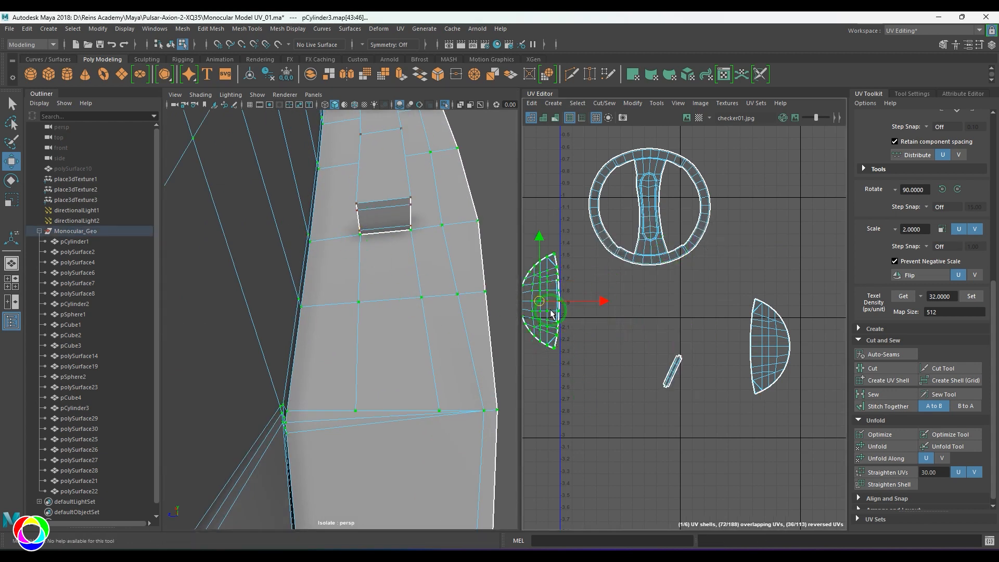
{"action": "left_click_drag", "start_coordinate": [537, 259], "coordinate": [568, 359]}
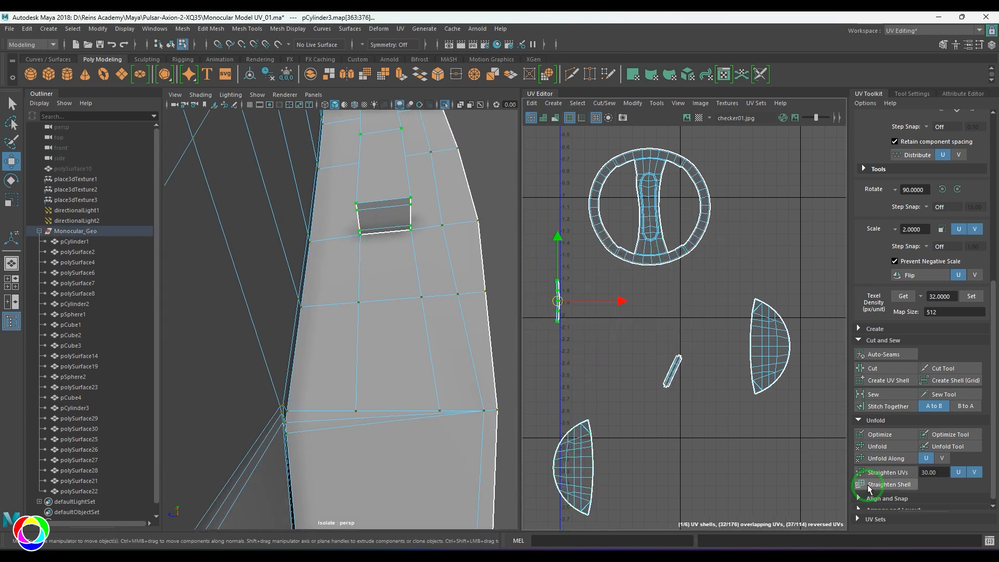
Unfold the second slot shell, set both slot shells upright side by side and scale them up slightly.
{"action": "left_click", "coordinate": [887, 446]}
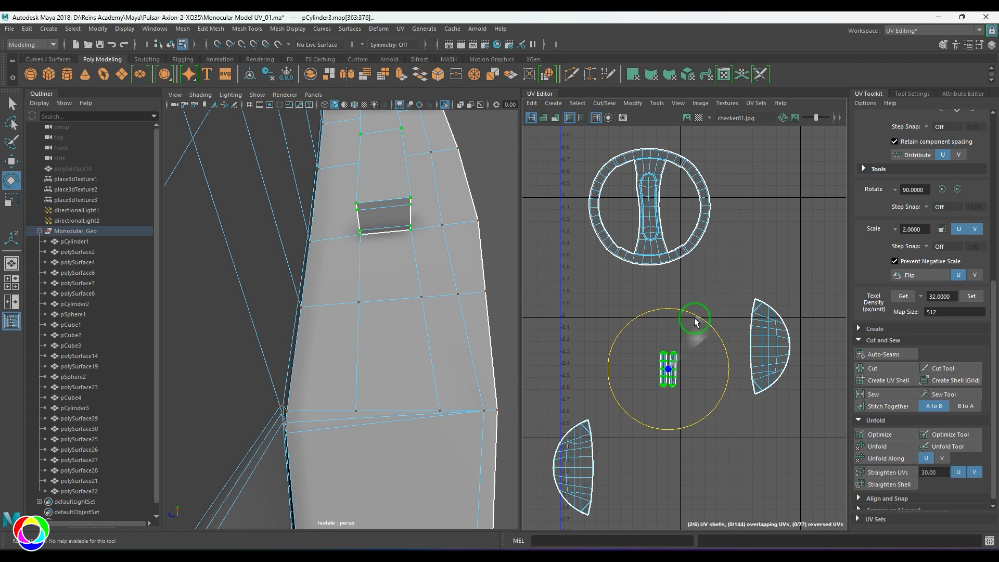
{"action": "key", "text": "r"}
{"action": "left_click_drag", "start_coordinate": [680, 378], "coordinate": [682, 378]}
Cut the UVs along the long edges between the second half-round recess floor and its slotted side wall.
{"action": "left_click_drag", "start_coordinate": [427, 331], "coordinate": [383, 359], "text": "alt"}
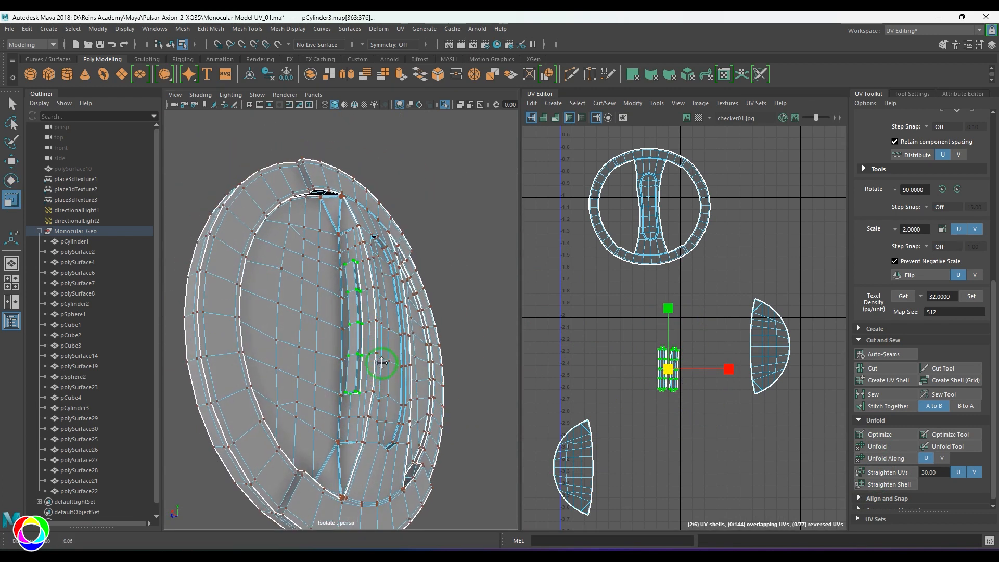
{"action": "right_click_drag", "start_coordinate": [384, 359], "coordinate": [453, 435], "text": "alt"}
{"action": "middle_click_drag", "start_coordinate": [373, 308], "coordinate": [377, 379], "text": "alt"}
{"action": "right_click_drag", "start_coordinate": [349, 367], "coordinate": [384, 380], "text": "alt"}
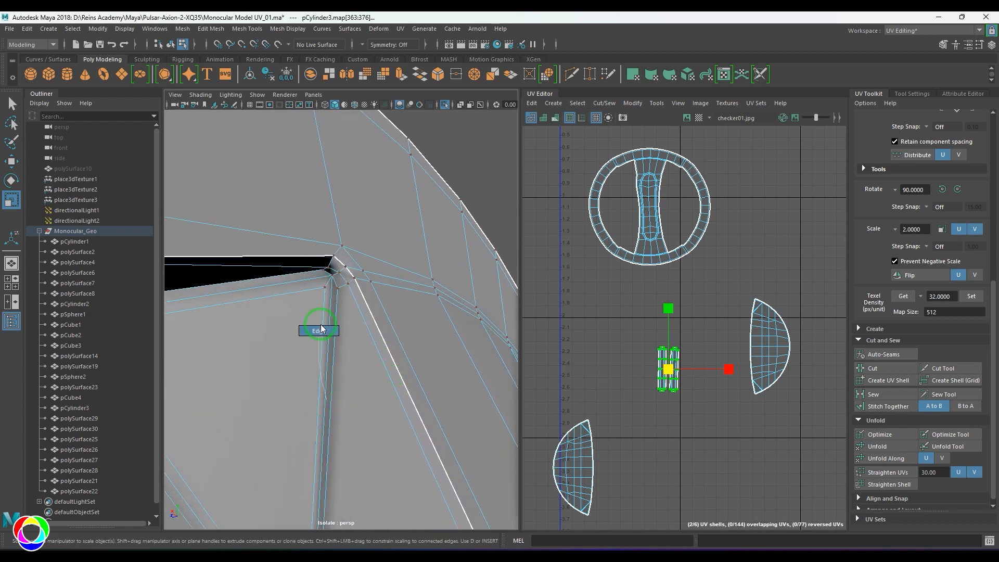
{"action": "left_click", "coordinate": [331, 288]}
{"action": "right_click_drag", "start_coordinate": [342, 368], "coordinate": [315, 344], "text": "alt"}
{"action": "middle_click_drag", "start_coordinate": [315, 345], "coordinate": [310, 251], "text": "alt"}
{"action": "right_click_drag", "start_coordinate": [311, 252], "coordinate": [345, 410], "text": "alt"}
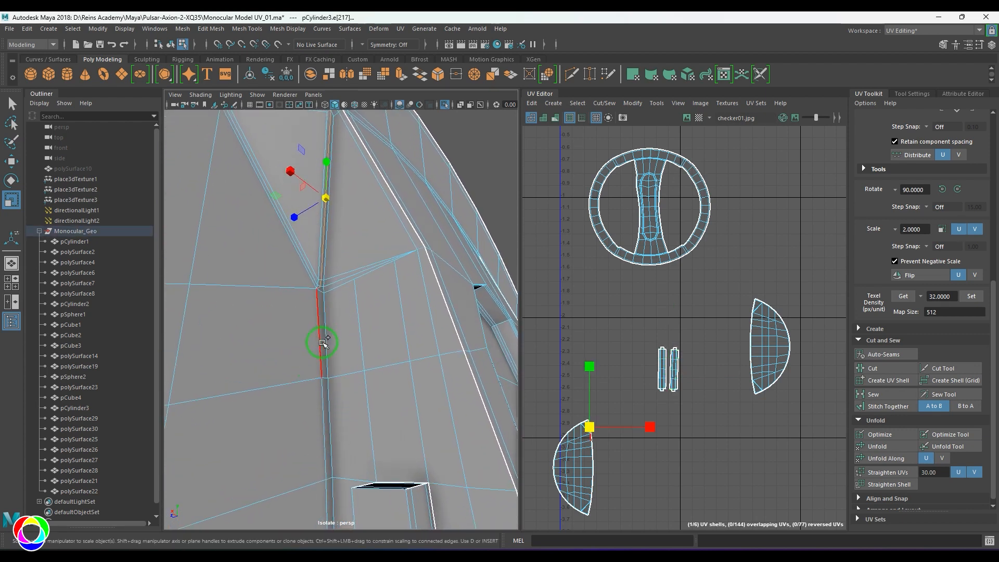
{"action": "right_click_drag", "start_coordinate": [320, 345], "coordinate": [292, 307], "text": "alt"}
{"action": "left_click_drag", "start_coordinate": [339, 379], "coordinate": [328, 343], "text": "alt"}
{"action": "middle_click_drag", "start_coordinate": [327, 344], "coordinate": [312, 291], "text": "alt"}
{"action": "right_click_drag", "start_coordinate": [313, 292], "coordinate": [363, 388], "text": "alt"}
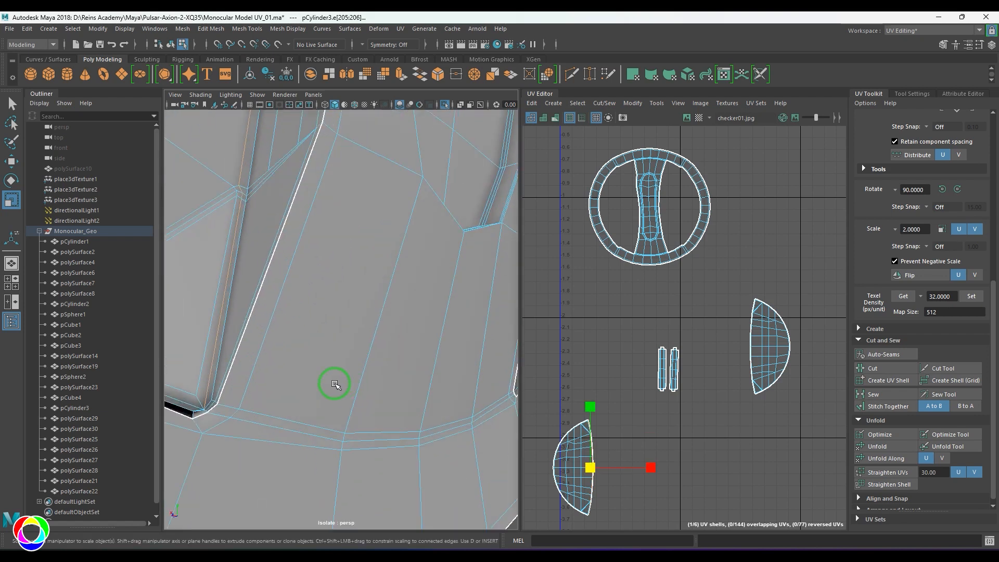
{"action": "left_click_drag", "start_coordinate": [334, 386], "coordinate": [304, 314], "text": "alt"}
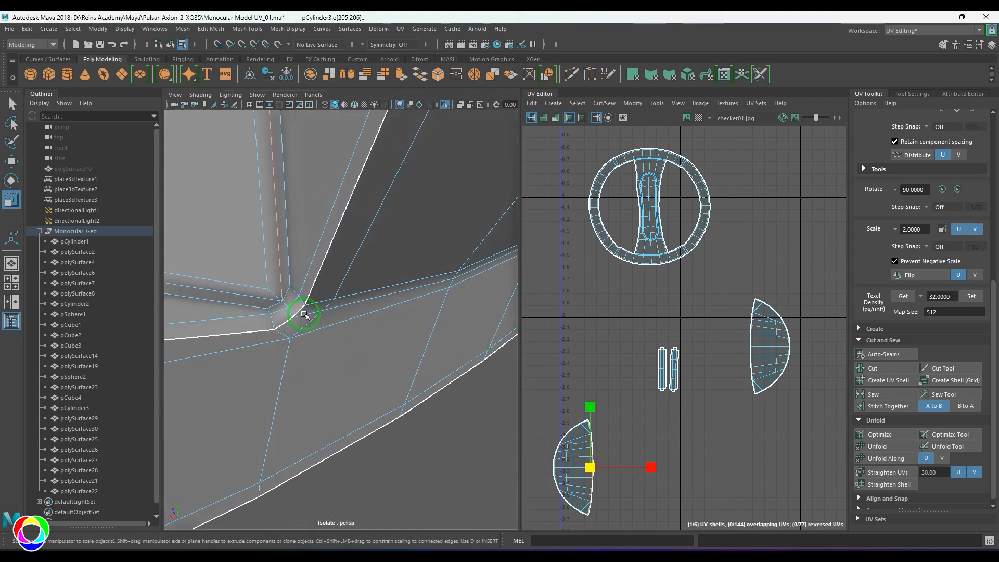
{"action": "key", "text": "q"}
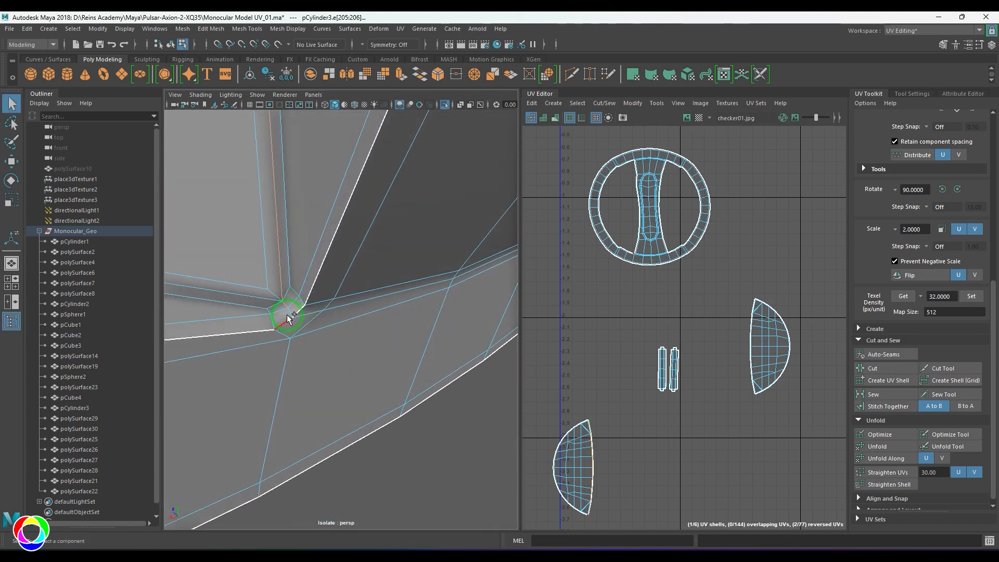
{"action": "left_click", "coordinate": [289, 314]}
{"action": "right_click_drag", "start_coordinate": [618, 290], "coordinate": [554, 319], "text": "shift"}
Cut the UVs along the short corner edge at the lower end of that floor-to-wall seam.
{"action": "mouse_move", "coordinate": [290, 315]}
{"action": "right_mouse_down", "text": "alt"}
{"action": "mouse_move", "coordinate": [294, 322]}
{"action": "mouse_move", "coordinate": [262, 328]}
{"action": "right_mouse_up", "text": "alt"}
{"action": "left_click", "coordinate": [270, 313]}
{"action": "key", "text": "5"}
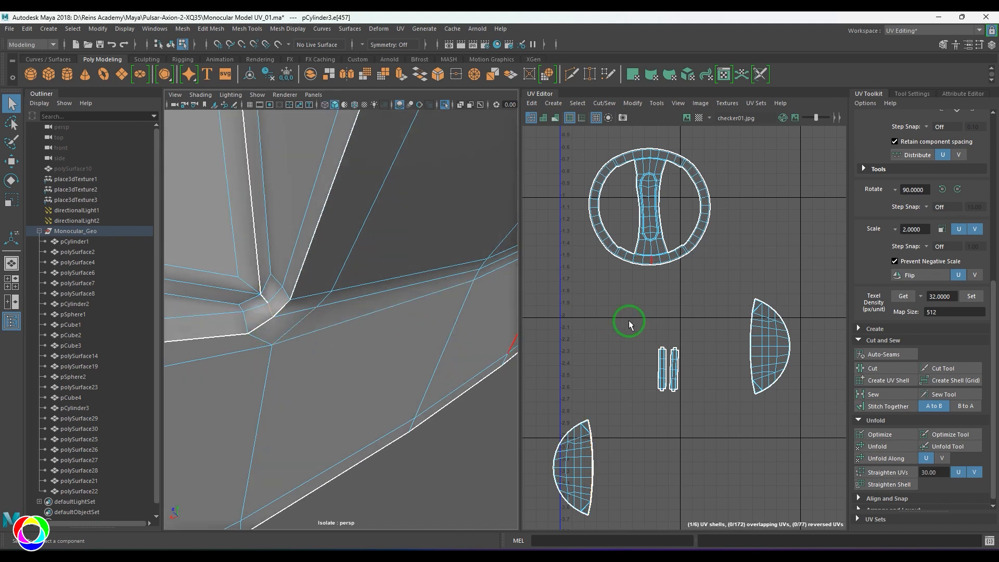
{"action": "mouse_move", "coordinate": [691, 295]}
{"action": "right_mouse_down", "text": "shift"}
{"action": "mouse_move", "coordinate": [645, 323]}
{"action": "mouse_move", "coordinate": [627, 319]}
{"action": "right_mouse_up", "text": "shift"}
Cut the UVs along the short corner edges at the seam's upper end so the slotted wall separates from the recess floor.
{"action": "right_click_drag", "start_coordinate": [257, 343], "coordinate": [288, 259], "text": "alt"}
{"action": "left_click_drag", "start_coordinate": [288, 259], "coordinate": [406, 352], "text": "alt"}
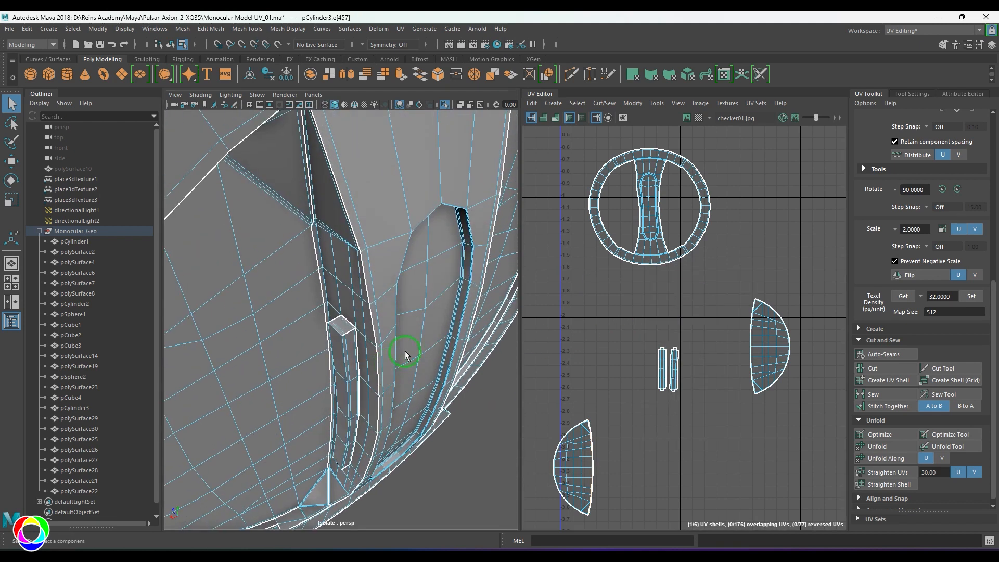
{"action": "right_click_drag", "start_coordinate": [406, 352], "coordinate": [324, 217], "text": "alt"}
{"action": "left_click_drag", "start_coordinate": [323, 216], "coordinate": [321, 246], "text": "alt"}
{"action": "middle_click_drag", "start_coordinate": [320, 245], "coordinate": [318, 325], "text": "alt"}
{"action": "right_click_drag", "start_coordinate": [318, 327], "coordinate": [401, 351], "text": "alt"}
{"action": "middle_click_drag", "start_coordinate": [281, 260], "coordinate": [305, 299], "text": "alt"}
{"action": "right_click_drag", "start_coordinate": [305, 299], "coordinate": [362, 256], "text": "alt"}
{"action": "middle_click_drag", "start_coordinate": [361, 255], "coordinate": [342, 275], "text": "alt"}
{"action": "left_click", "coordinate": [319, 233]}
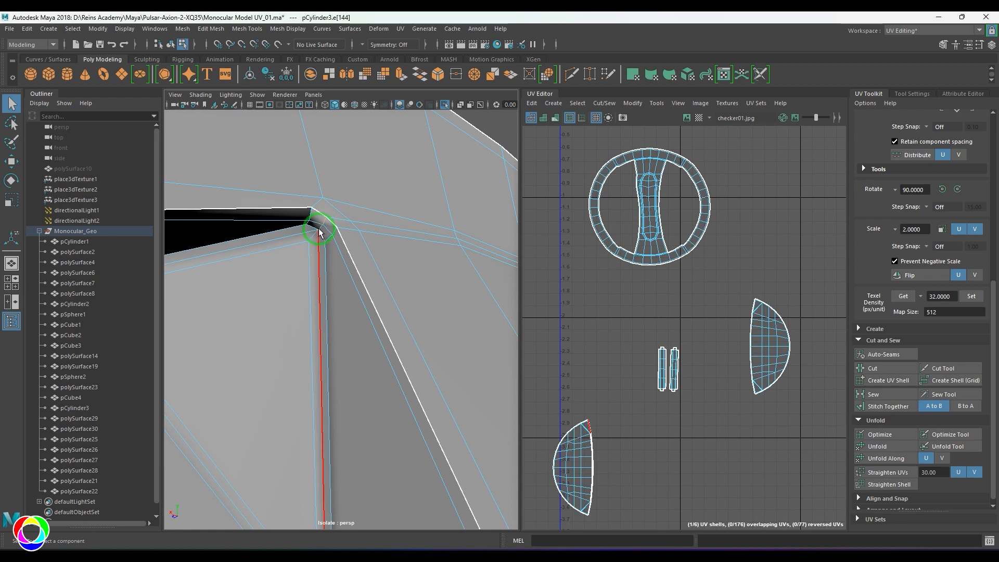
{"action": "key", "text": "4"}
{"action": "left_click", "coordinate": [318, 232]}
{"action": "left_click", "coordinate": [321, 228], "text": "shift"}
{"action": "right_click_drag", "start_coordinate": [669, 263], "coordinate": [598, 302], "text": "shift"}
{"action": "key", "text": "5"}
{"action": "scroll", "coordinate": [365, 320], "scroll_direction": "down", "scroll_amount": 5}
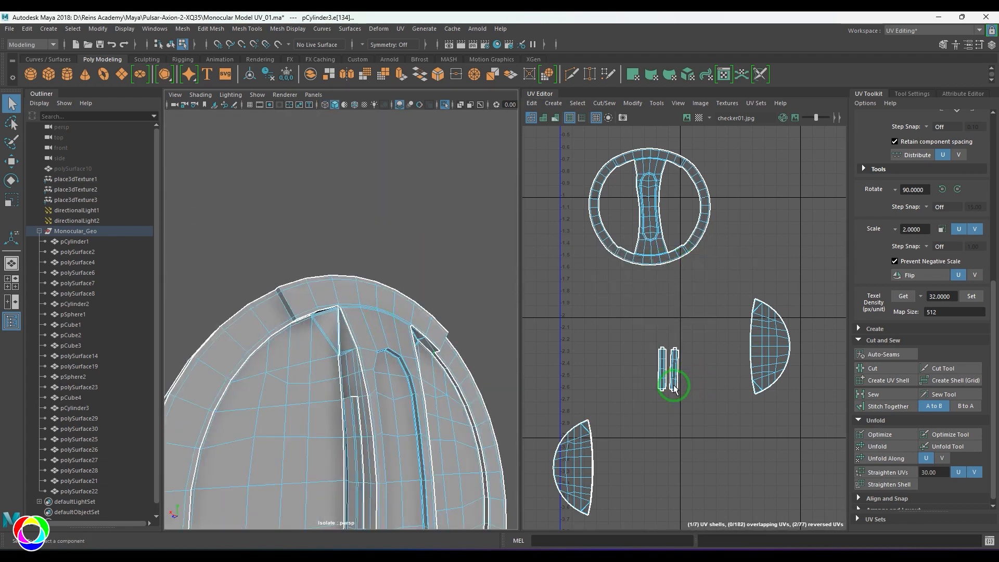
Move the half-round recess floor shell aside, away from the thin wall shell it overlaps.
{"action": "middle_click_drag", "start_coordinate": [674, 386], "coordinate": [681, 275], "text": "alt"}
{"action": "key", "text": "F12"}
{"action": "left_click_drag", "start_coordinate": [553, 337], "coordinate": [568, 360]}
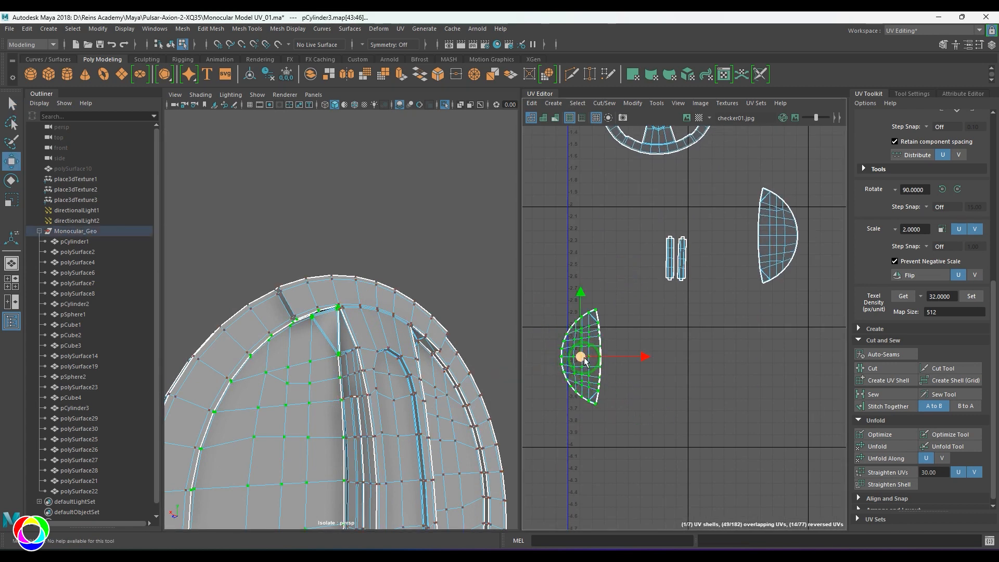
Check the remaining thin wall shell's faces on the model, then select its UVs and unfold it.
{"action": "key", "text": "F11"}
{"action": "left_click_drag", "start_coordinate": [575, 316], "coordinate": [651, 453]}
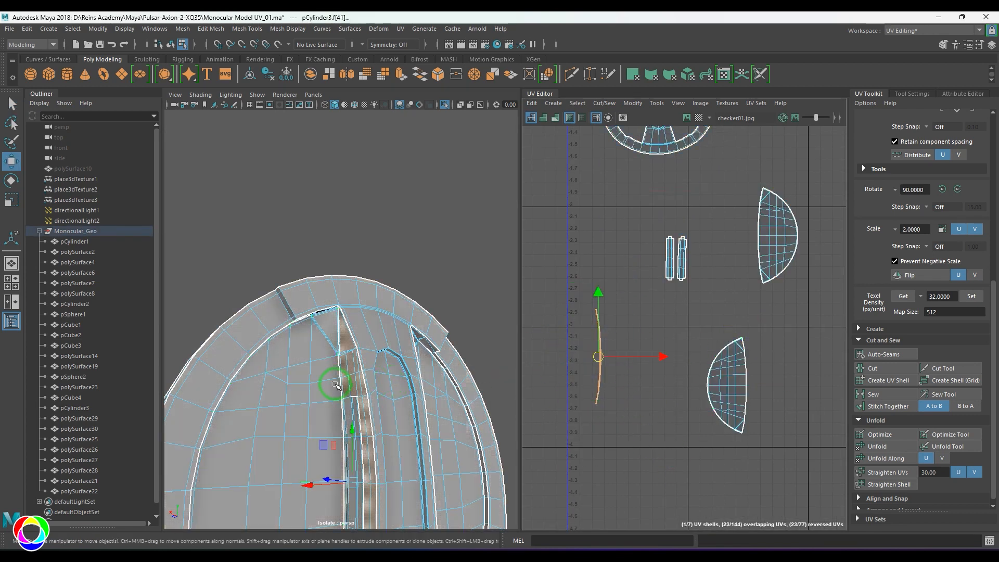
{"action": "scroll", "coordinate": [394, 359], "scroll_direction": "down", "scroll_amount": 5}
{"action": "left_click_drag", "start_coordinate": [393, 359], "coordinate": [420, 367], "text": "alt"}
{"action": "middle_click_drag", "start_coordinate": [420, 368], "coordinate": [362, 287], "text": "alt"}
{"action": "scroll", "coordinate": [347, 344], "scroll_direction": "up", "scroll_amount": 4}
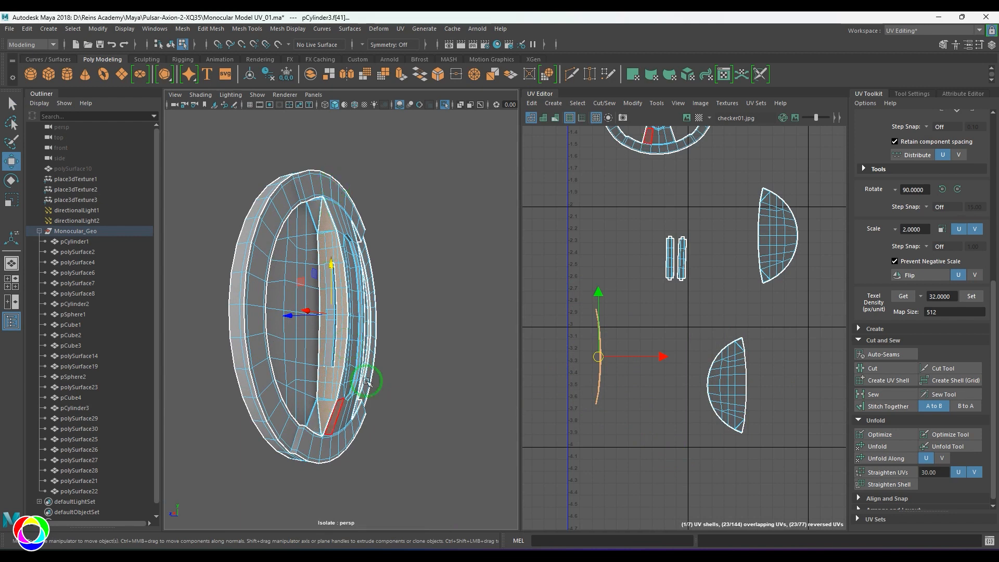
{"action": "scroll", "coordinate": [636, 381], "scroll_direction": "up", "scroll_amount": 3}
{"action": "key", "text": "F12"}
{"action": "left_click_drag", "start_coordinate": [553, 201], "coordinate": [685, 457]}
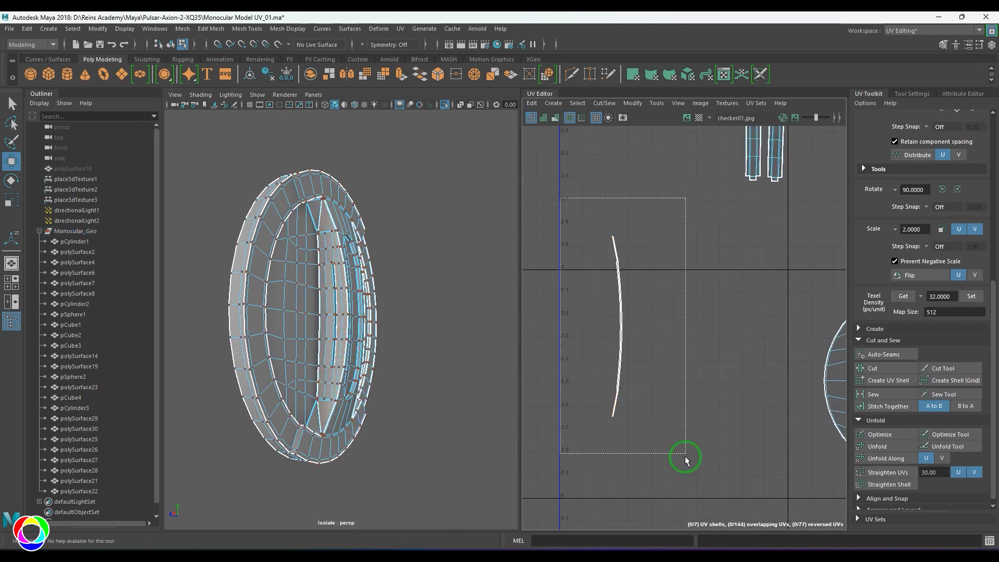
{"action": "left_click", "coordinate": [866, 446]}
{"action": "scroll", "coordinate": [648, 390], "scroll_direction": "up", "scroll_amount": 2}
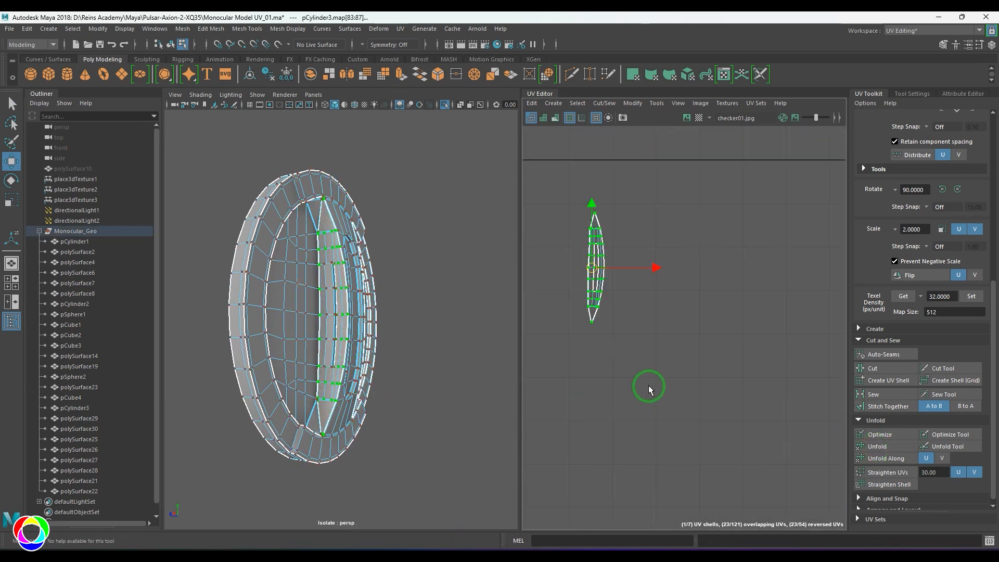
{"action": "left_click", "coordinate": [655, 385]}
Cut the UVs along the opposite recess's floor-to-wall edges, including the short corner edge at the upper end.
{"action": "left_click_drag", "start_coordinate": [352, 351], "coordinate": [160, 321], "text": "alt"}
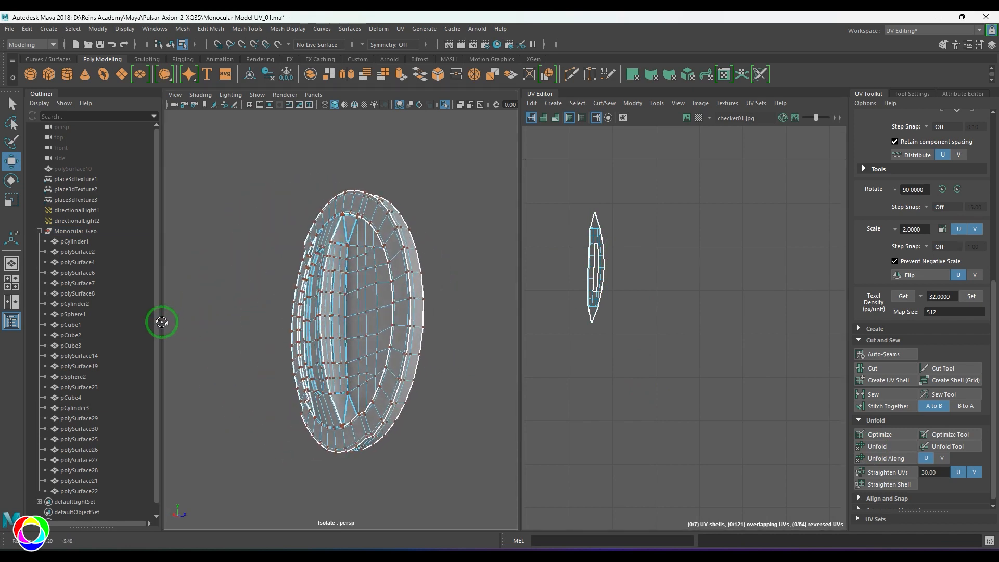
{"action": "middle_click_drag", "start_coordinate": [369, 308], "coordinate": [374, 353], "text": "alt"}
{"action": "scroll", "coordinate": [401, 339], "scroll_direction": "up", "scroll_amount": 5}
{"action": "left_click_drag", "start_coordinate": [375, 352], "coordinate": [364, 286], "text": "alt"}
{"action": "middle_click_drag", "start_coordinate": [365, 286], "coordinate": [386, 321], "text": "alt"}
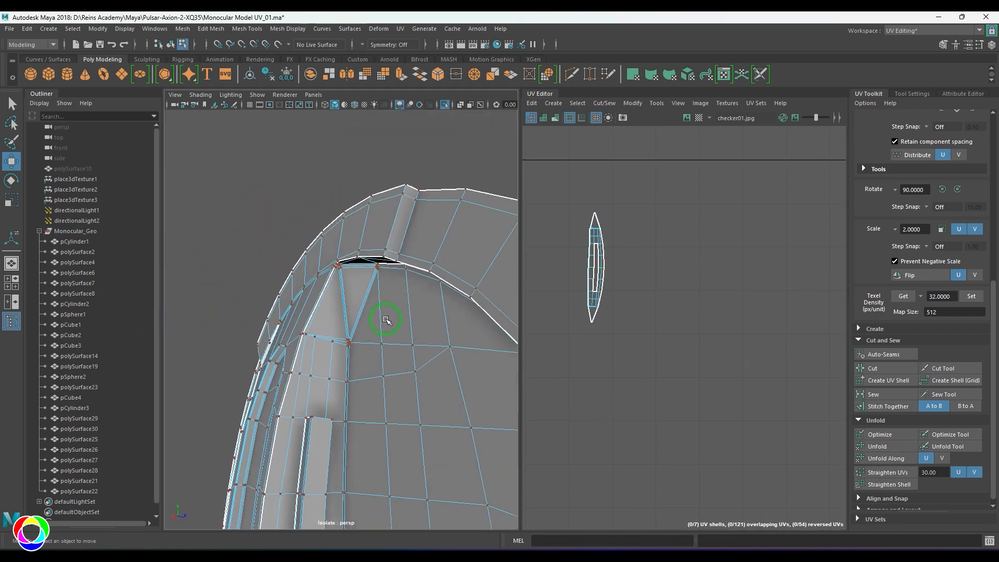
{"action": "scroll", "coordinate": [383, 319], "scroll_direction": "up", "scroll_amount": 5}
{"action": "scroll", "coordinate": [344, 314], "scroll_direction": "down", "scroll_amount": 5}
{"action": "left_click_drag", "start_coordinate": [365, 299], "coordinate": [392, 339], "text": "alt"}
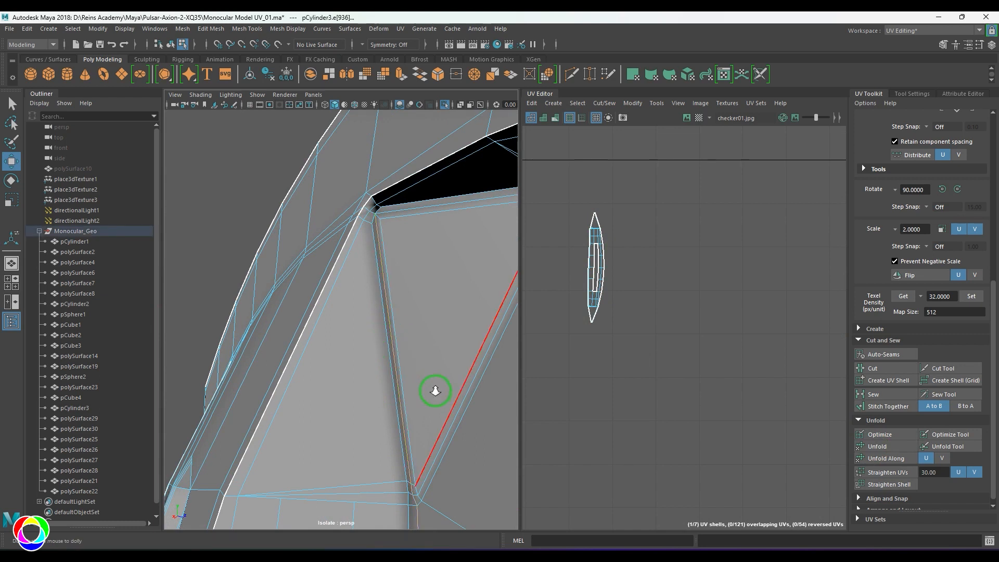
{"action": "right_click_drag", "start_coordinate": [435, 390], "coordinate": [401, 395], "text": "alt"}
{"action": "right_click_drag", "start_coordinate": [585, 279], "coordinate": [514, 286], "text": "shift"}
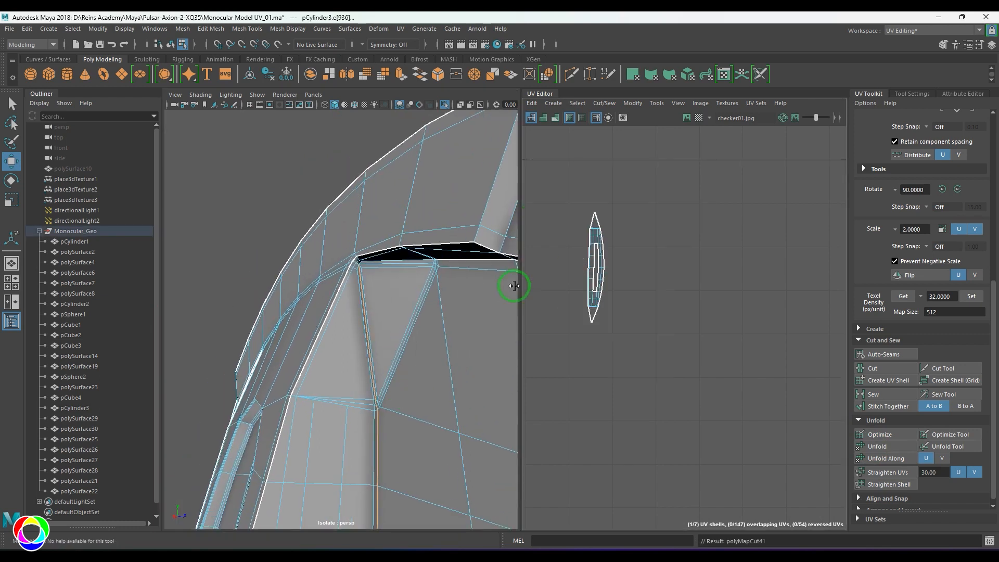
{"action": "scroll", "coordinate": [384, 281], "scroll_direction": "up", "scroll_amount": 5}
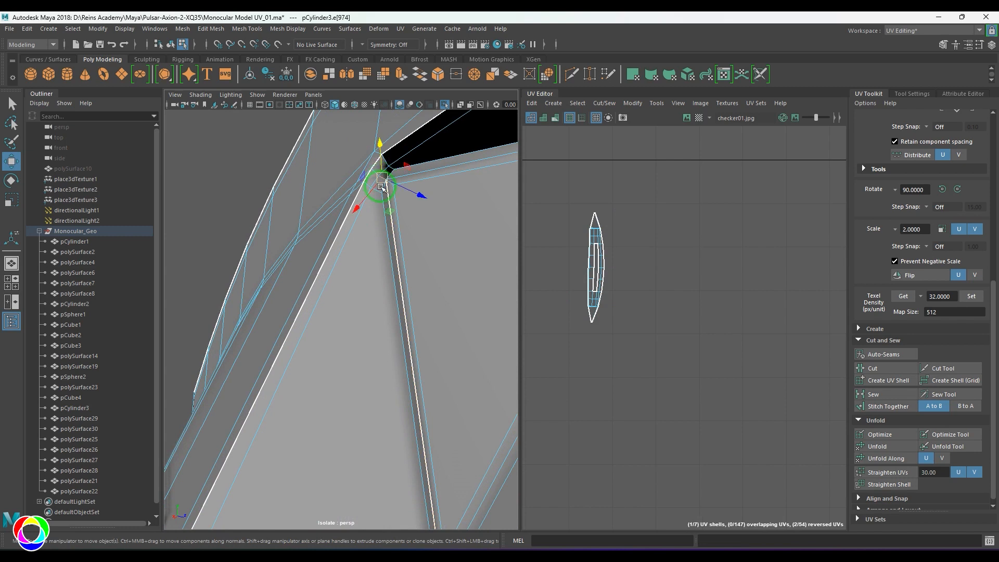
{"action": "right_click_drag", "start_coordinate": [675, 213], "coordinate": [616, 206], "text": "shift"}
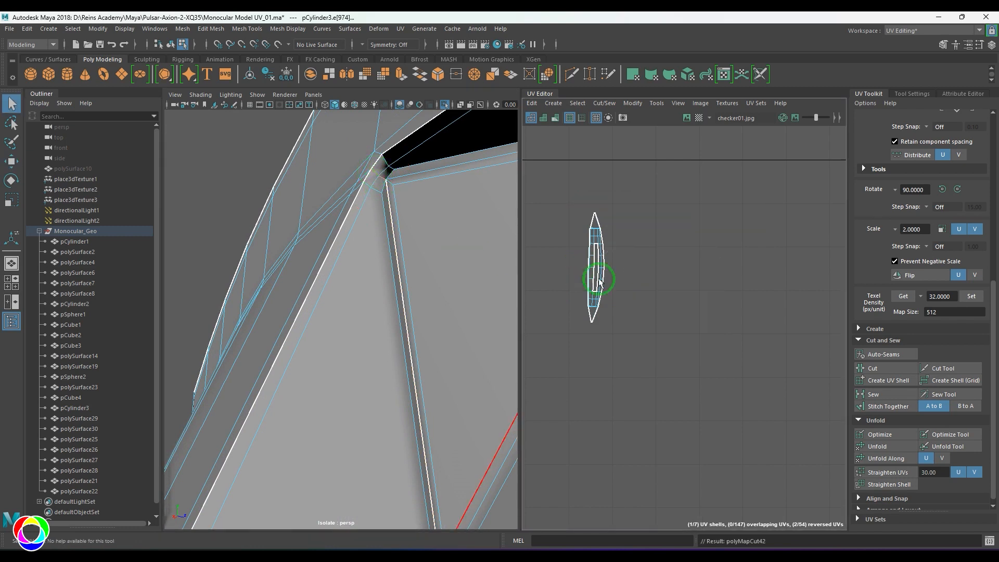
Cut the short corner edge at the seam's lower end so the opposite recess's slotted wall becomes its own shell.
{"action": "scroll", "coordinate": [677, 311], "scroll_direction": "down", "scroll_amount": 8}
{"action": "right_click_drag", "start_coordinate": [350, 364], "coordinate": [299, 365], "text": "alt"}
{"action": "middle_click_drag", "start_coordinate": [299, 364], "coordinate": [359, 168], "text": "alt"}
{"action": "left_click_drag", "start_coordinate": [389, 326], "coordinate": [384, 291], "text": "alt"}
{"action": "middle_click_drag", "start_coordinate": [384, 291], "coordinate": [362, 99], "text": "alt"}
{"action": "right_click_drag", "start_coordinate": [341, 197], "coordinate": [431, 415], "text": "alt"}
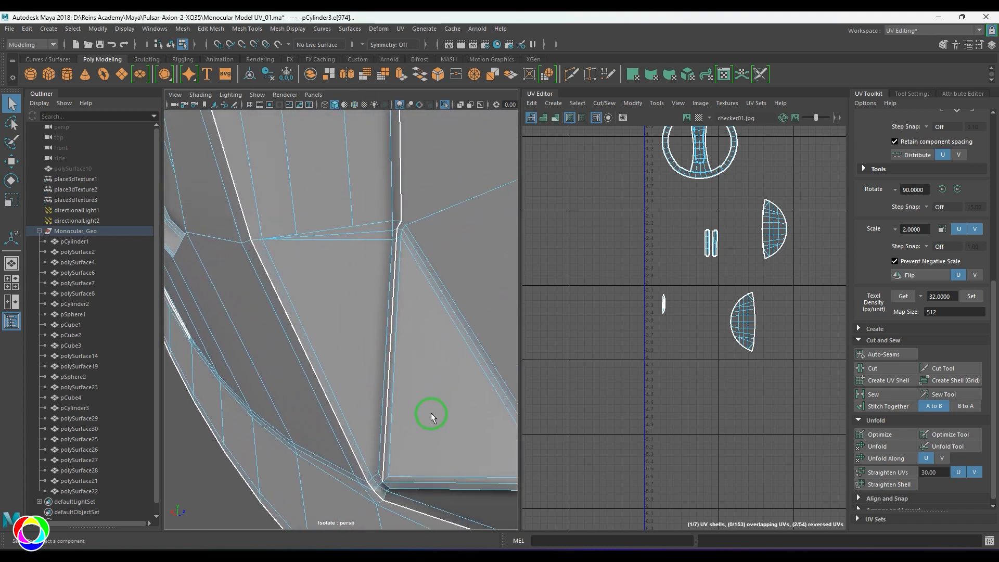
{"action": "middle_click_drag", "start_coordinate": [430, 415], "coordinate": [391, 344], "text": "alt"}
{"action": "left_click_drag", "start_coordinate": [391, 344], "coordinate": [335, 398], "text": "alt"}
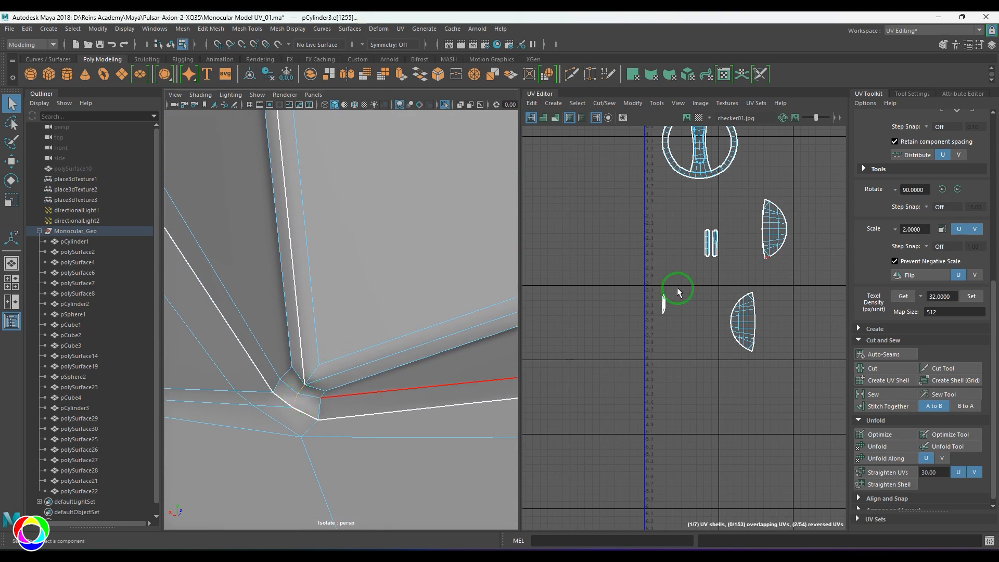
{"action": "right_click_drag", "start_coordinate": [708, 252], "coordinate": [640, 302], "text": "shift"}
{"action": "right_click_drag", "start_coordinate": [425, 393], "coordinate": [339, 292], "text": "alt"}
{"action": "middle_click_drag", "start_coordinate": [339, 292], "coordinate": [365, 356], "text": "alt"}
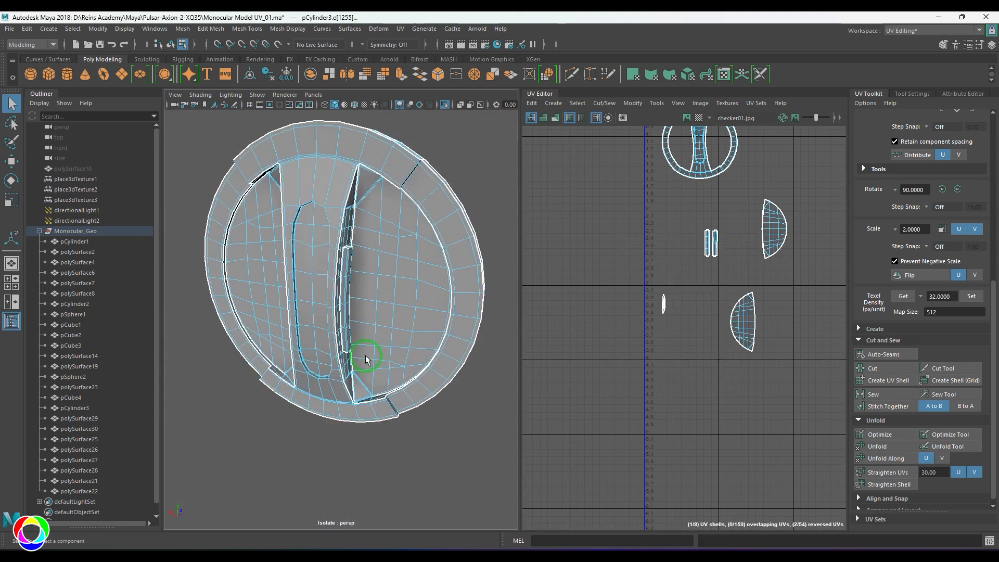
Move the opposite half-round floor shell away from its thin wall shell and unfold that wall shell.
{"action": "left_click_drag", "start_coordinate": [365, 356], "coordinate": [303, 314], "text": "alt"}
{"action": "right_click_drag", "start_coordinate": [654, 298], "coordinate": [705, 302]}
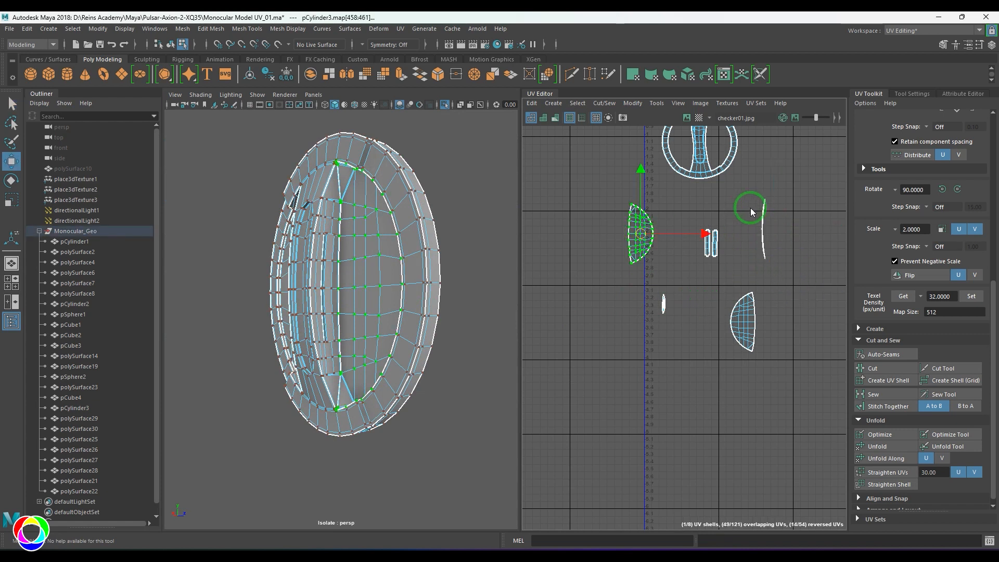
{"action": "left_click_drag", "start_coordinate": [751, 212], "coordinate": [786, 260]}
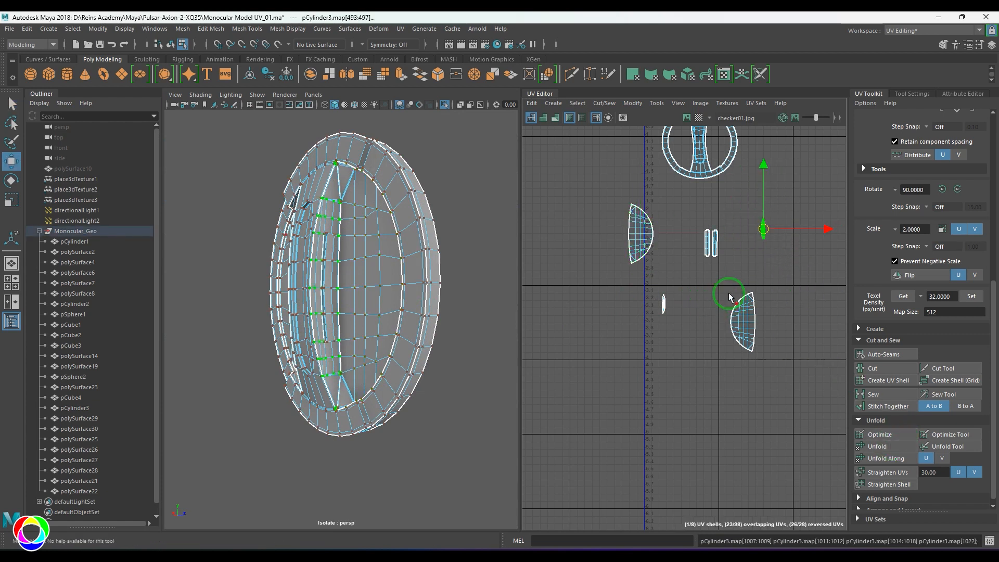
{"action": "scroll", "coordinate": [781, 251], "scroll_direction": "up", "scroll_amount": 3}
{"action": "middle_click_drag", "start_coordinate": [778, 240], "coordinate": [766, 345], "text": "alt"}
{"action": "scroll", "coordinate": [766, 339], "scroll_direction": "up", "scroll_amount": 5}
{"action": "scroll", "coordinate": [713, 345], "scroll_direction": "down", "scroll_amount": 3}
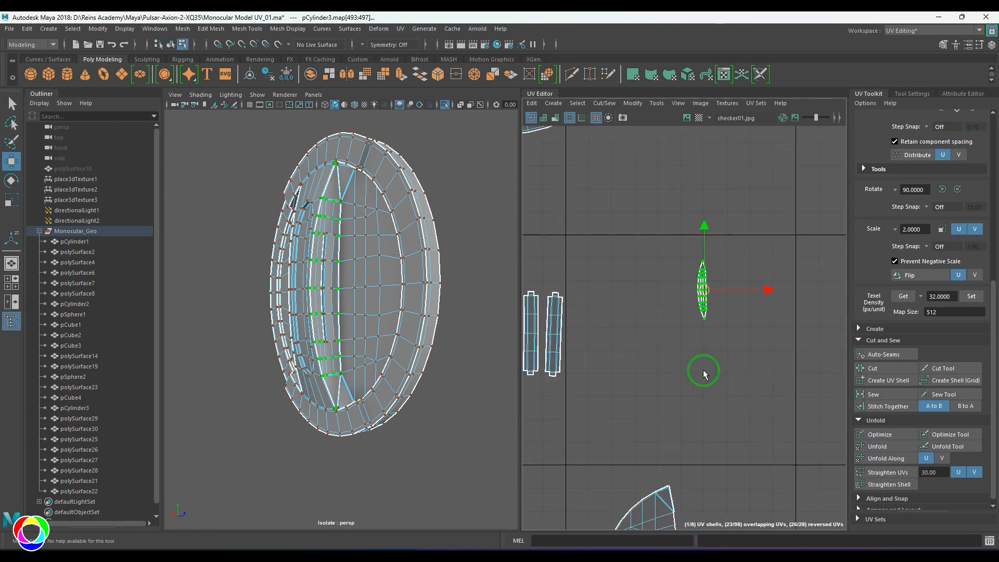
{"action": "scroll", "coordinate": [703, 371], "scroll_direction": "down", "scroll_amount": 3}
{"action": "middle_click_drag", "start_coordinate": [709, 359], "coordinate": [755, 242], "text": "alt"}
{"action": "scroll", "coordinate": [751, 255], "scroll_direction": "down", "scroll_amount": 2}
Unfold each of the two half-round recess floor shells.
{"action": "left_click_drag", "start_coordinate": [316, 291], "coordinate": [364, 302], "text": "alt"}
{"action": "left_click_drag", "start_coordinate": [546, 183], "coordinate": [604, 287]}
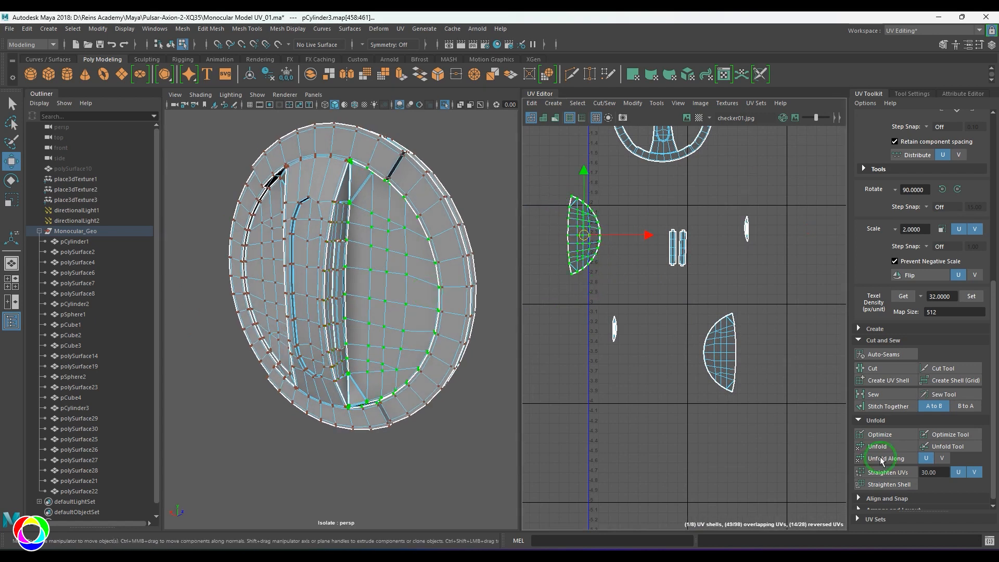
{"action": "left_click", "coordinate": [883, 460]}
{"action": "left_click_drag", "start_coordinate": [666, 294], "coordinate": [775, 414]}
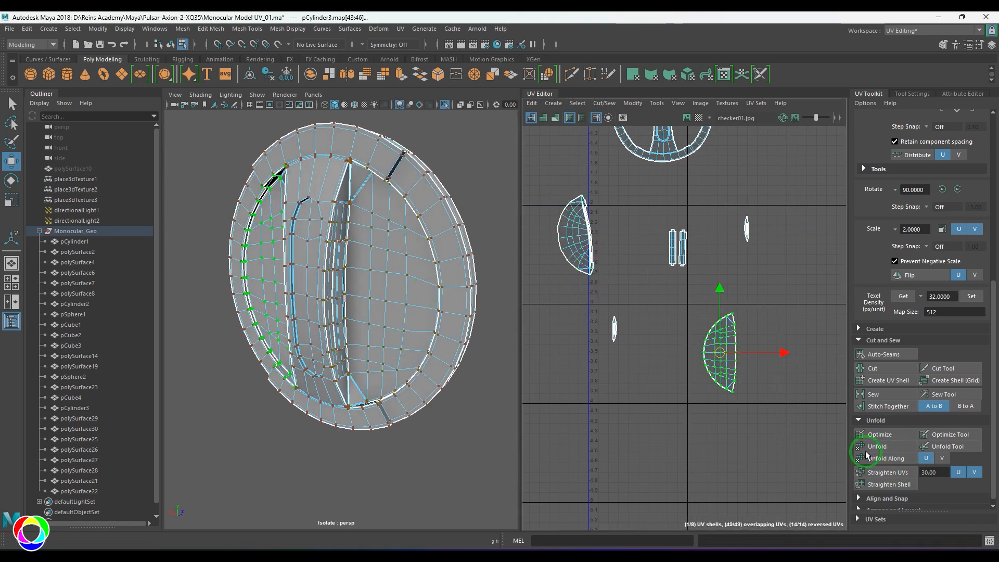
{"action": "left_click", "coordinate": [874, 448]}
{"action": "middle_click_drag", "start_coordinate": [691, 370], "coordinate": [727, 466], "text": "alt"}
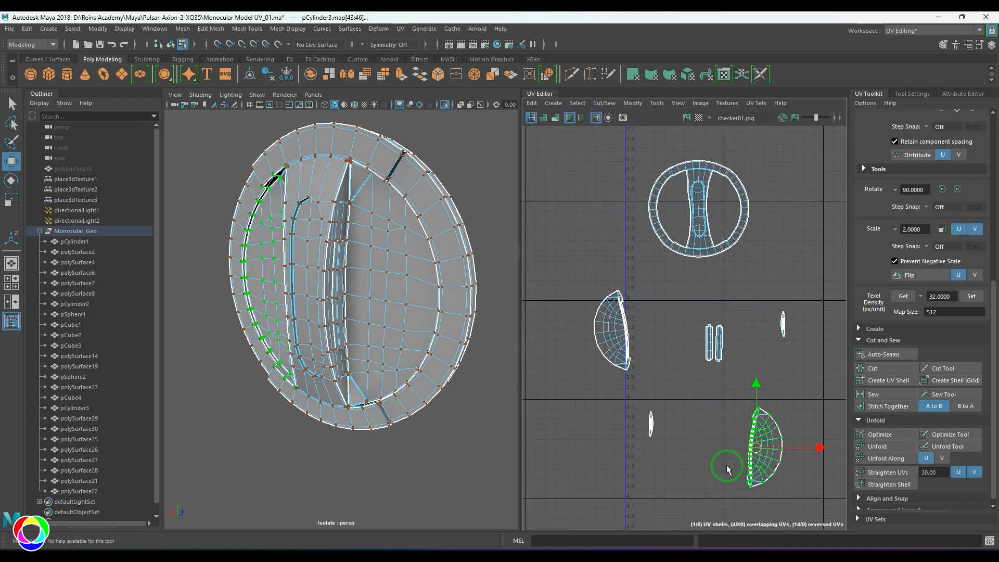
Examine the narrow strip attached to the unfolded half-round floor shell and compare it with the recess on the model.
{"action": "scroll", "coordinate": [727, 466], "scroll_direction": "up", "scroll_amount": 3}
{"action": "middle_click_drag", "start_coordinate": [600, 323], "coordinate": [680, 432], "text": "alt"}
{"action": "scroll", "coordinate": [680, 432], "scroll_direction": "up", "scroll_amount": 4}
{"action": "middle_click_drag", "start_coordinate": [650, 352], "coordinate": [691, 401], "text": "alt"}
{"action": "scroll", "coordinate": [676, 406], "scroll_direction": "up", "scroll_amount": 3}
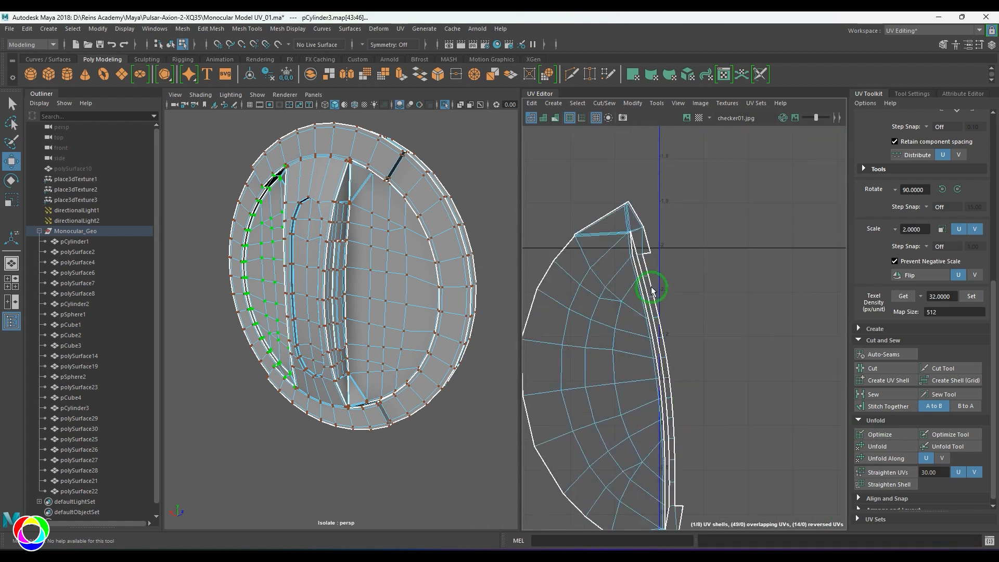
{"action": "middle_click_drag", "start_coordinate": [652, 290], "coordinate": [675, 295], "text": "alt"}
{"action": "left_click_drag", "start_coordinate": [381, 278], "coordinate": [423, 297], "text": "alt"}
{"action": "scroll", "coordinate": [423, 296], "scroll_direction": "up", "scroll_amount": 5}
{"action": "middle_click_drag", "start_coordinate": [424, 297], "coordinate": [461, 328], "text": "alt"}
{"action": "left_click_drag", "start_coordinate": [461, 328], "coordinate": [435, 307], "text": "alt"}
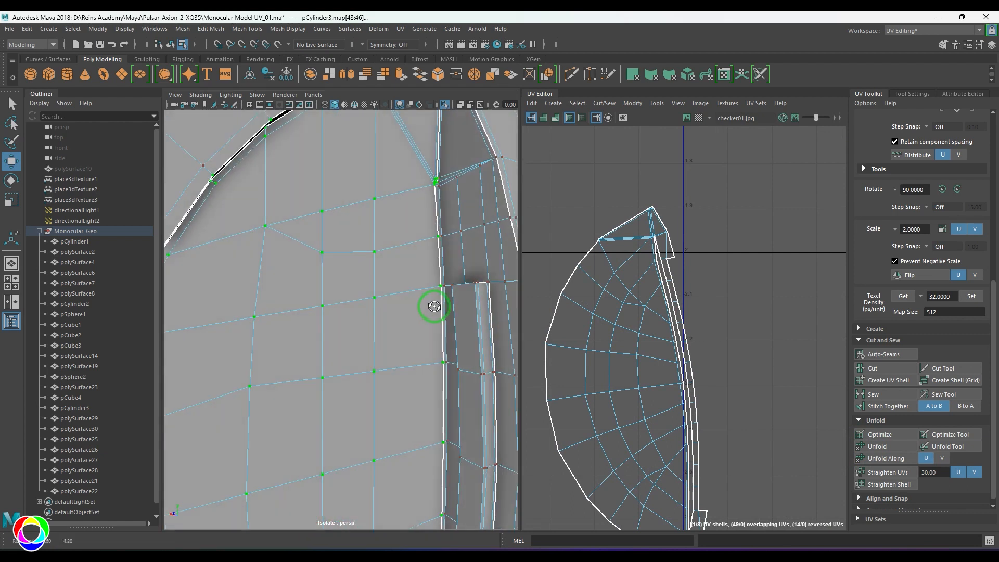
{"action": "scroll", "coordinate": [702, 317], "scroll_direction": "up", "scroll_amount": 2}
Select some of the narrow strip's faces and examine where they run along the recess edge on the model.
{"action": "right_click_drag", "start_coordinate": [659, 293], "coordinate": [662, 337]}
{"action": "left_click_drag", "start_coordinate": [668, 322], "coordinate": [707, 378]}
{"action": "left_click_drag", "start_coordinate": [468, 330], "coordinate": [324, 313], "text": "alt"}
{"action": "middle_click_drag", "start_coordinate": [324, 313], "coordinate": [263, 323], "text": "alt"}
{"action": "scroll", "coordinate": [325, 289], "scroll_direction": "down", "scroll_amount": 5}
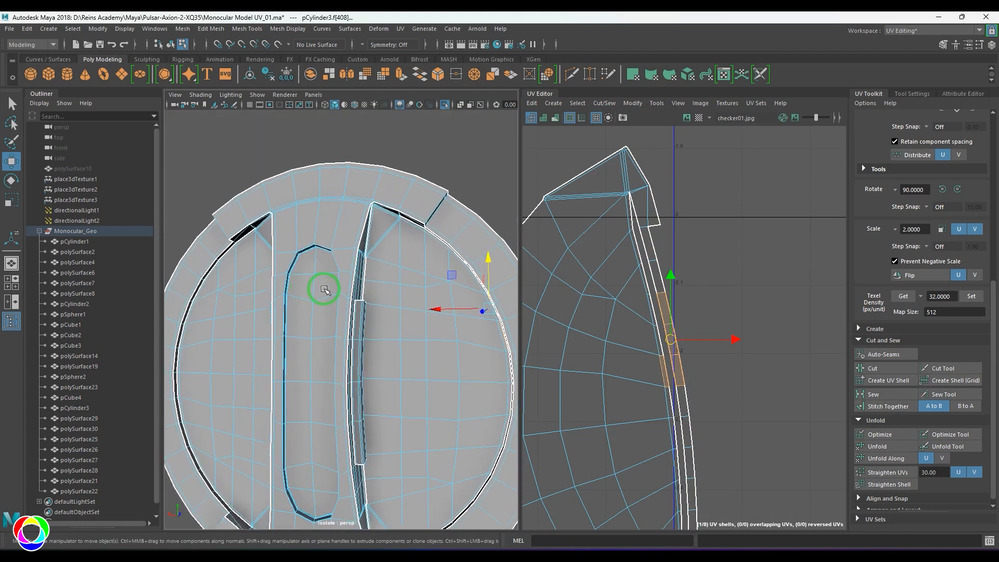
{"action": "left_click_drag", "start_coordinate": [324, 289], "coordinate": [407, 317], "text": "alt"}
{"action": "scroll", "coordinate": [449, 359], "scroll_direction": "up", "scroll_amount": 5}
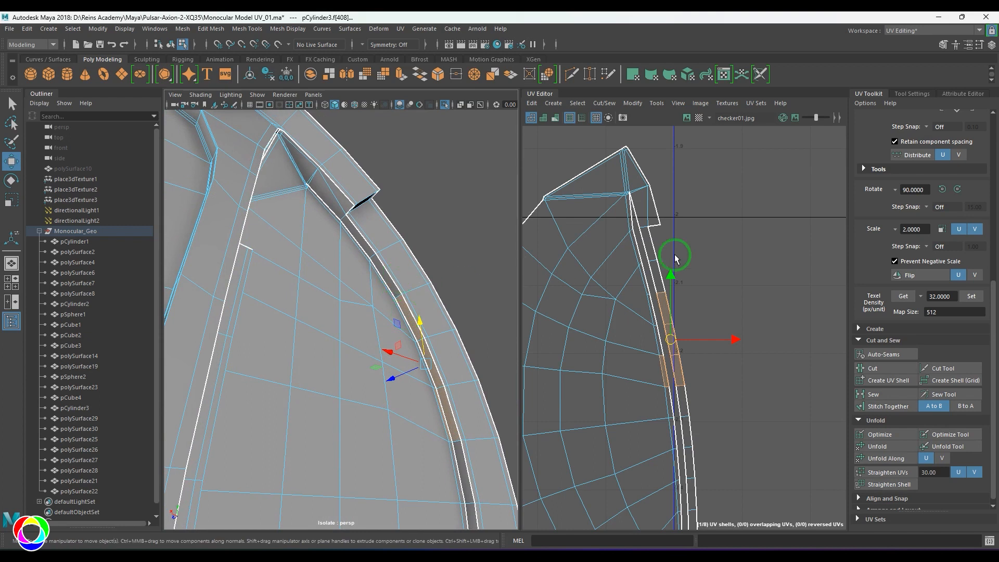
Cut the corner edges joining the narrow side strip to the half-round floor shell at the shell's upper end.
{"action": "middle_click_drag", "start_coordinate": [662, 196], "coordinate": [653, 343], "text": "alt"}
{"action": "right_click_drag", "start_coordinate": [632, 341], "coordinate": [723, 340], "text": "alt"}
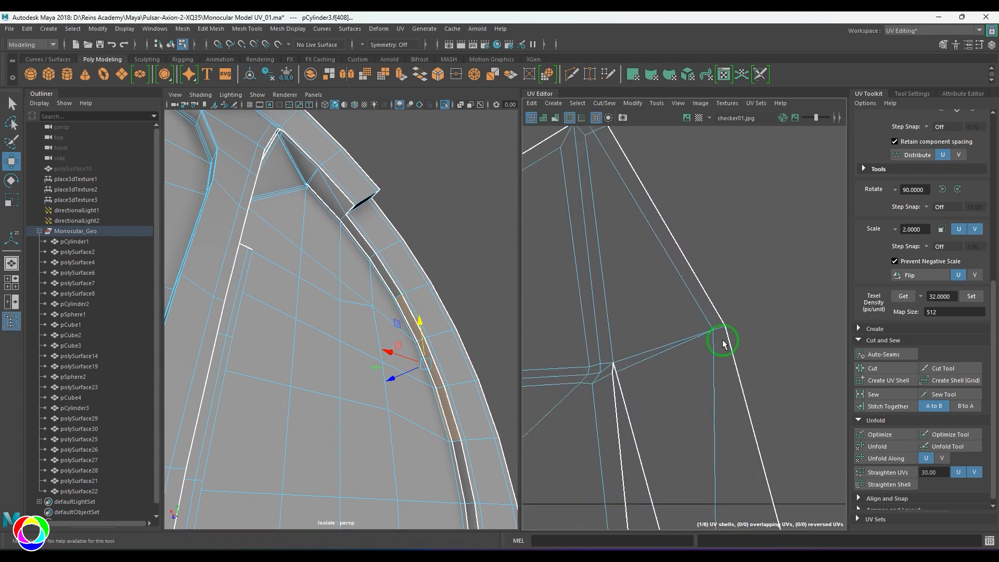
{"action": "right_click_drag", "start_coordinate": [636, 382], "coordinate": [631, 333]}
{"action": "left_click", "coordinate": [601, 276]}
{"action": "middle_click_drag", "start_coordinate": [643, 276], "coordinate": [673, 392], "text": "alt"}
{"action": "scroll", "coordinate": [672, 383], "scroll_direction": "up", "scroll_amount": 3}
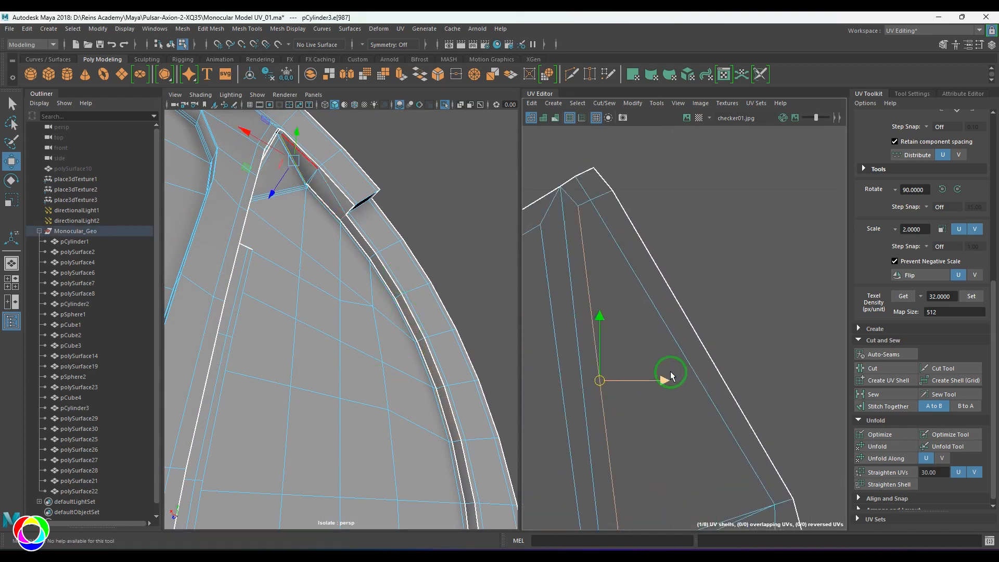
{"action": "left_click", "coordinate": [571, 197], "text": "shift"}
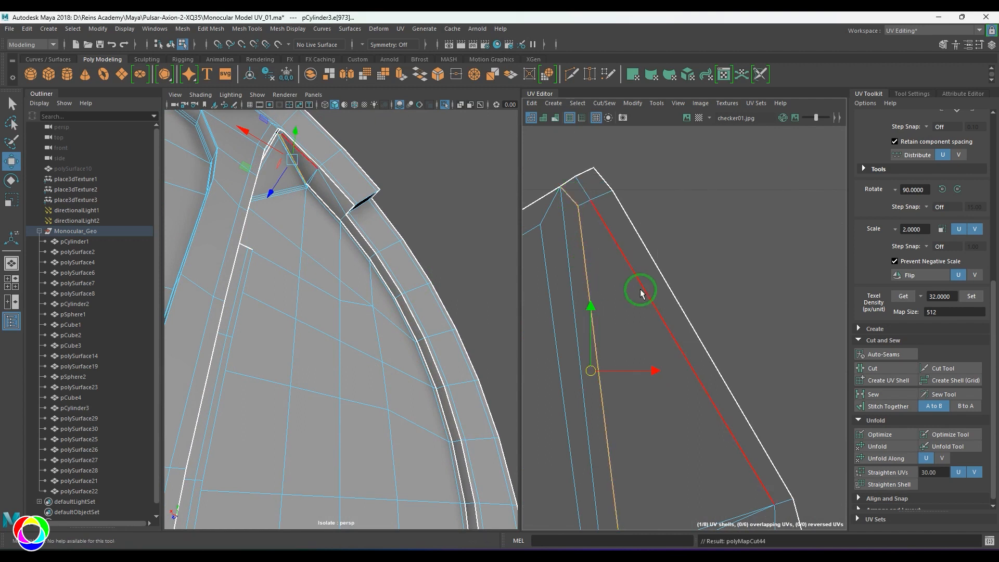
Cut the matching corner edges at the floor shell's lower end so the side strip becomes its own shell.
{"action": "scroll", "coordinate": [647, 308], "scroll_direction": "down", "scroll_amount": 5}
{"action": "scroll", "coordinate": [678, 341], "scroll_direction": "down", "scroll_amount": 6}
{"action": "middle_click_drag", "start_coordinate": [725, 439], "coordinate": [685, 102], "text": "alt"}
{"action": "scroll", "coordinate": [724, 265], "scroll_direction": "up", "scroll_amount": 8}
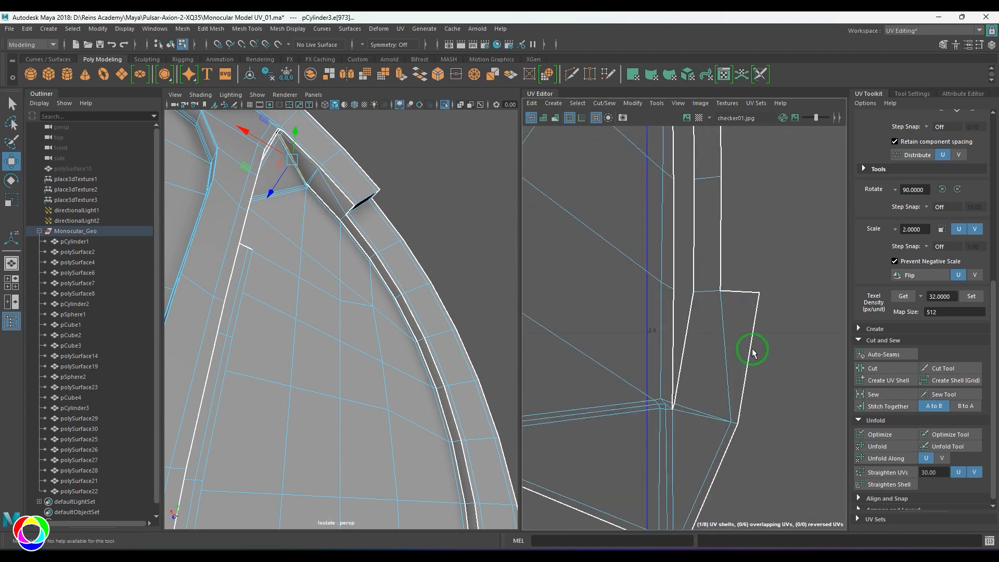
{"action": "middle_click_drag", "start_coordinate": [713, 401], "coordinate": [712, 255], "text": "alt"}
{"action": "scroll", "coordinate": [656, 470], "scroll_direction": "up", "scroll_amount": 3}
{"action": "middle_click_drag", "start_coordinate": [655, 471], "coordinate": [685, 354], "text": "alt"}
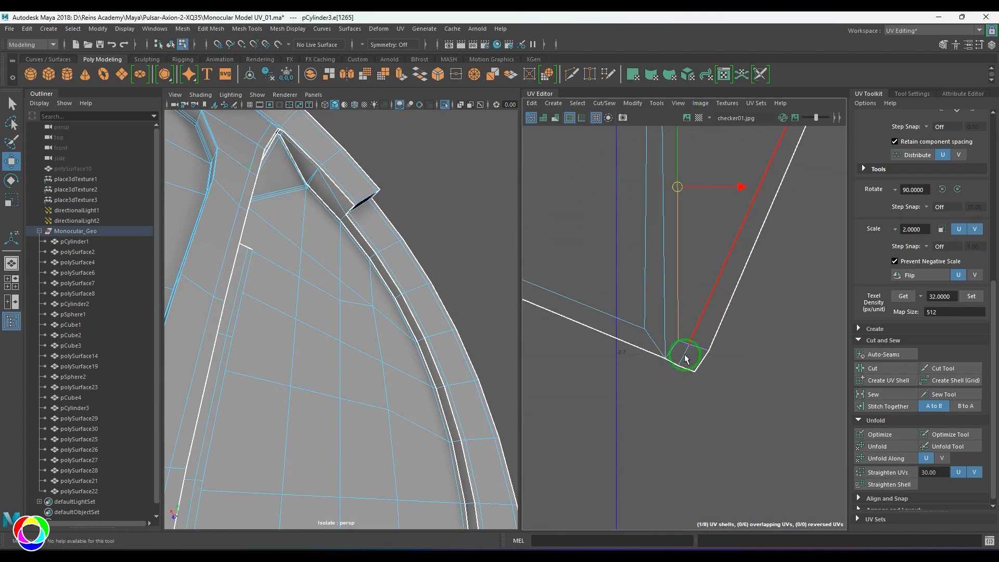
{"action": "right_click_drag", "start_coordinate": [674, 352], "coordinate": [772, 315], "text": "shift"}
{"action": "scroll", "coordinate": [710, 337], "scroll_direction": "down", "scroll_amount": 5}
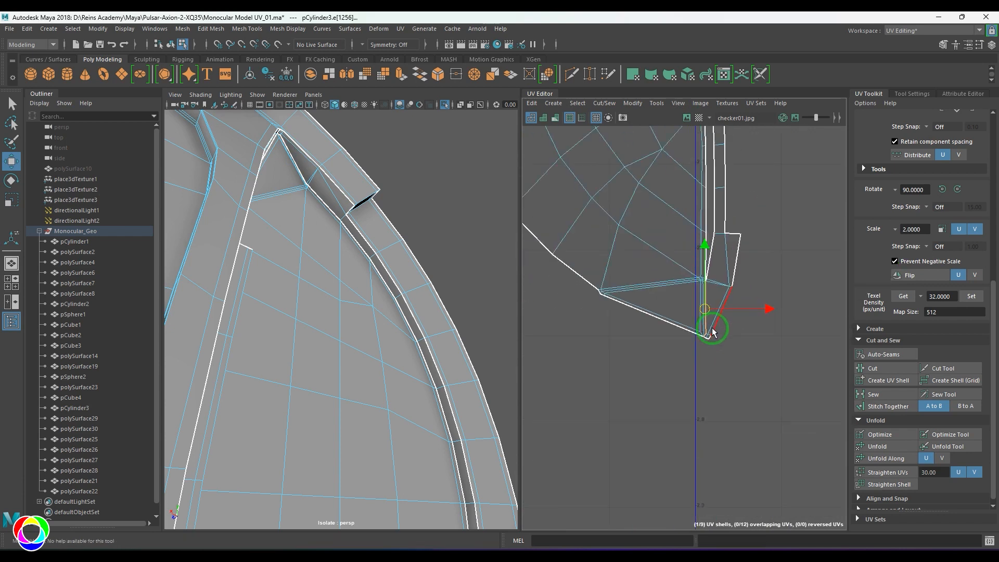
Cut the corner edges between the side strip and floor at the upper end of the opposite half-round shell.
{"action": "scroll", "coordinate": [713, 327], "scroll_direction": "down", "scroll_amount": 3}
{"action": "middle_click_drag", "start_coordinate": [713, 407], "coordinate": [686, 382], "text": "alt"}
{"action": "scroll", "coordinate": [685, 382], "scroll_direction": "down", "scroll_amount": 5}
{"action": "scroll", "coordinate": [710, 326], "scroll_direction": "up", "scroll_amount": 5}
{"action": "middle_click_drag", "start_coordinate": [710, 325], "coordinate": [681, 263], "text": "alt"}
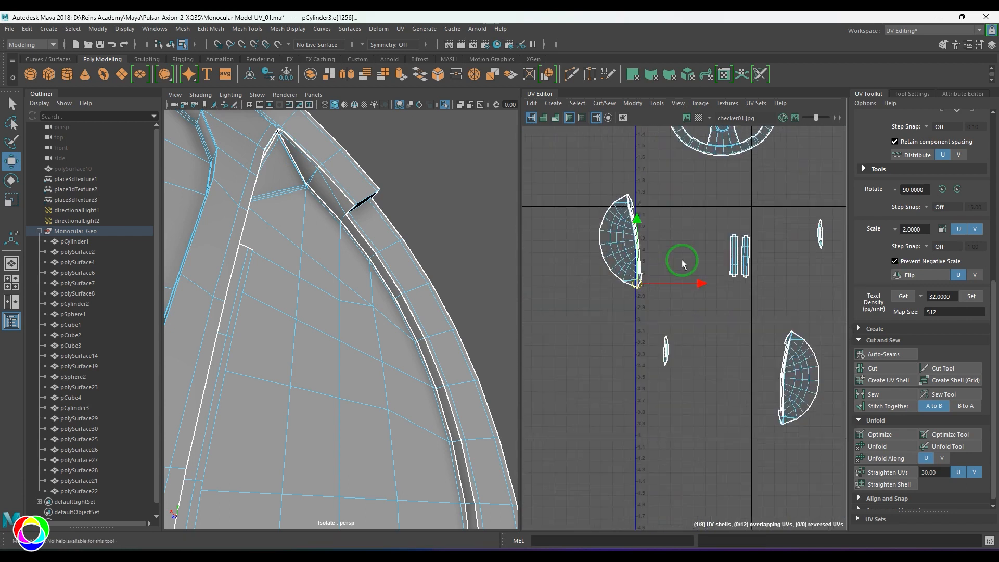
{"action": "scroll", "coordinate": [751, 282], "scroll_direction": "up", "scroll_amount": 3}
{"action": "middle_click_drag", "start_coordinate": [751, 282], "coordinate": [641, 252], "text": "alt"}
{"action": "scroll", "coordinate": [676, 268], "scroll_direction": "up", "scroll_amount": 6}
{"action": "scroll", "coordinate": [748, 269], "scroll_direction": "up", "scroll_amount": 7}
{"action": "middle_click_drag", "start_coordinate": [758, 299], "coordinate": [630, 373], "text": "alt"}
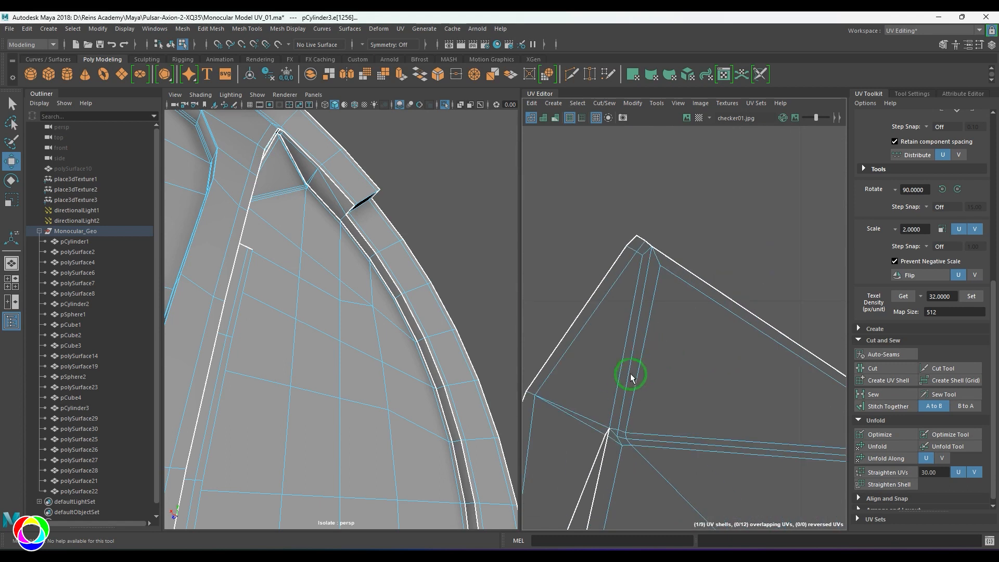
{"action": "left_click", "coordinate": [646, 252], "text": "shift"}
{"action": "right_click_drag", "start_coordinate": [706, 215], "coordinate": [622, 250], "text": "shift"}
Cut the corner edges at the opposite half-round shell's lower end to separate its side strip.
{"action": "scroll", "coordinate": [689, 289], "scroll_direction": "down", "scroll_amount": 10}
{"action": "middle_click_drag", "start_coordinate": [712, 373], "coordinate": [712, 199], "text": "alt"}
{"action": "scroll", "coordinate": [685, 256], "scroll_direction": "up", "scroll_amount": 6}
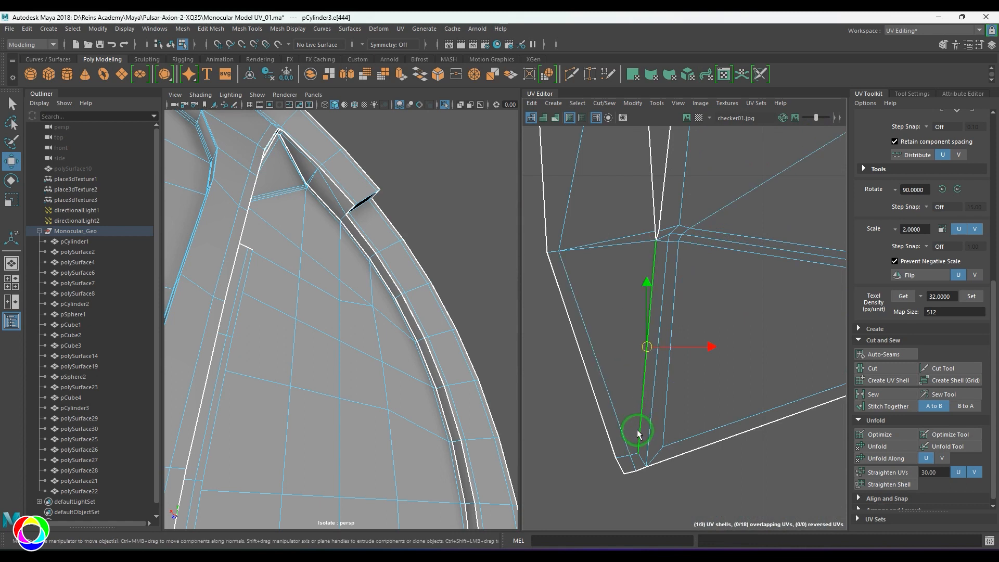
{"action": "right_click_drag", "start_coordinate": [703, 291], "coordinate": [669, 284], "text": "shift"}
{"action": "scroll", "coordinate": [692, 306], "scroll_direction": "down", "scroll_amount": 10}
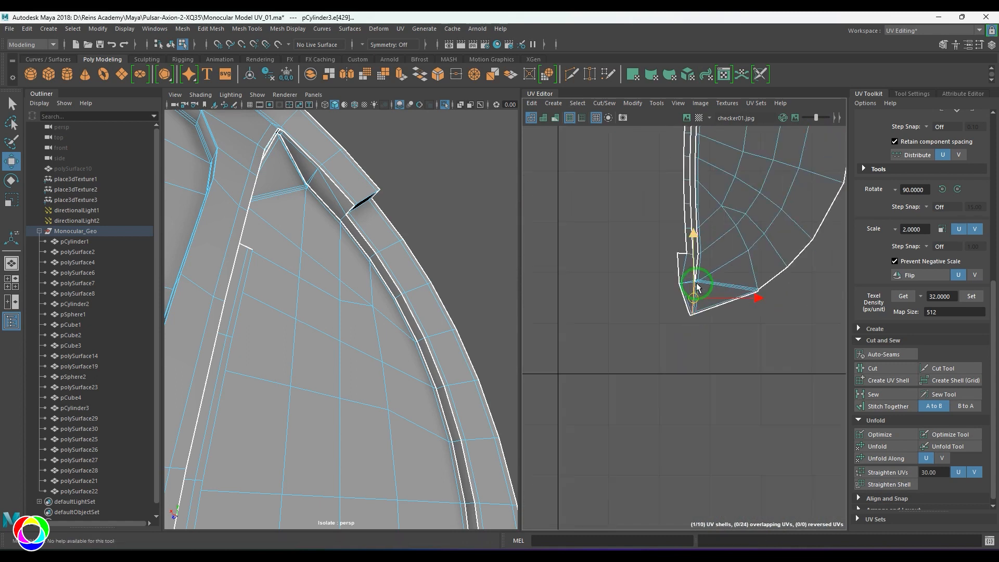
Move the opposite half-round floor shell away from its side strip and unfold both shells.
{"action": "middle_click_drag", "start_coordinate": [721, 273], "coordinate": [642, 363], "text": "alt"}
{"action": "right_click_drag", "start_coordinate": [632, 296], "coordinate": [672, 265]}
{"action": "left_click_drag", "start_coordinate": [678, 242], "coordinate": [746, 347]}
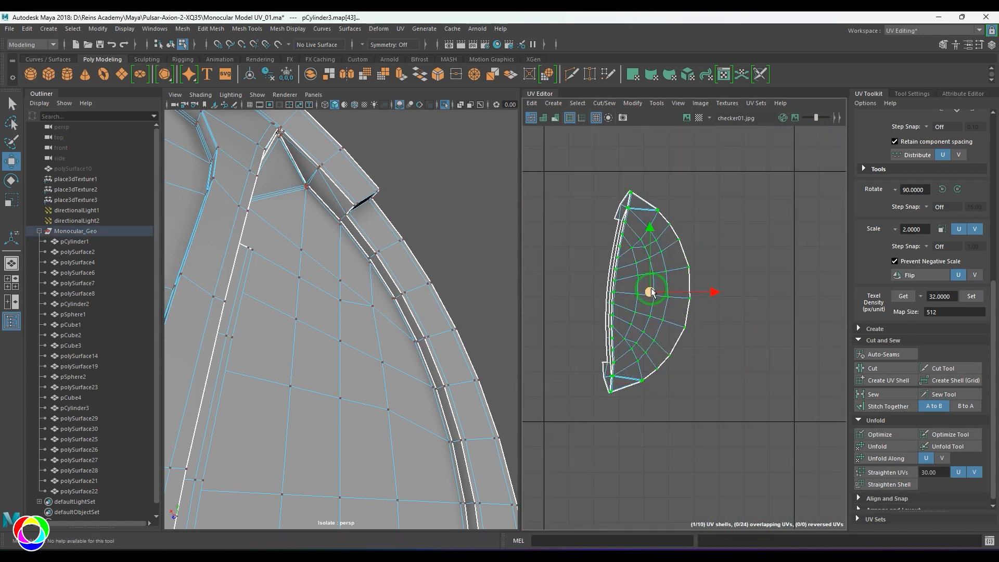
{"action": "left_click_drag", "start_coordinate": [652, 292], "coordinate": [731, 293]}
{"action": "left_click", "coordinate": [870, 446]}
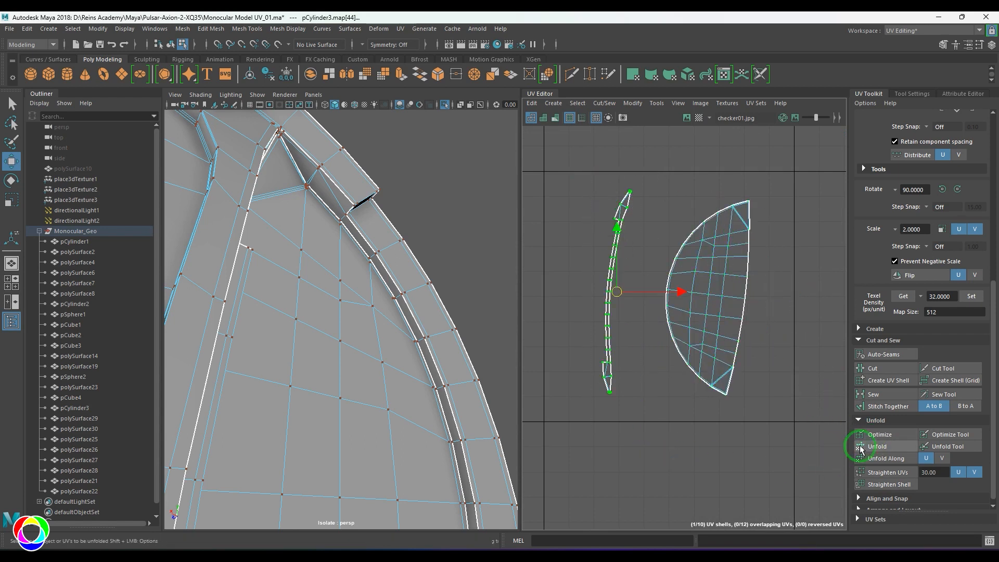
{"action": "left_click", "coordinate": [859, 447]}
Move the first half-round floor shell clear of its side strip and unfold both shells.
{"action": "scroll", "coordinate": [671, 290], "scroll_direction": "down", "scroll_amount": 7}
{"action": "middle_click_drag", "start_coordinate": [598, 242], "coordinate": [633, 296], "text": "alt"}
{"action": "scroll", "coordinate": [633, 296], "scroll_direction": "up", "scroll_amount": 2}
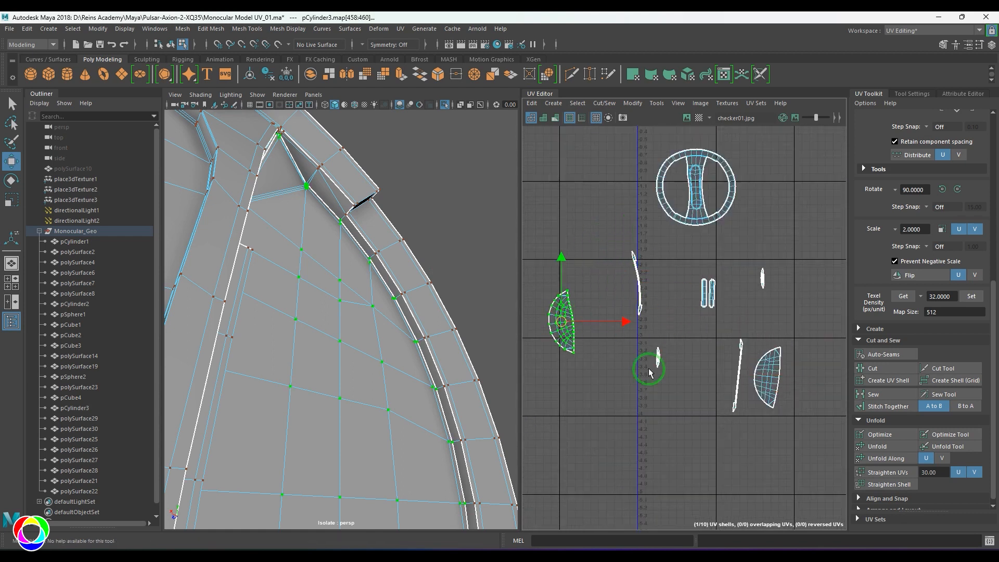
{"action": "left_click", "coordinate": [870, 448]}
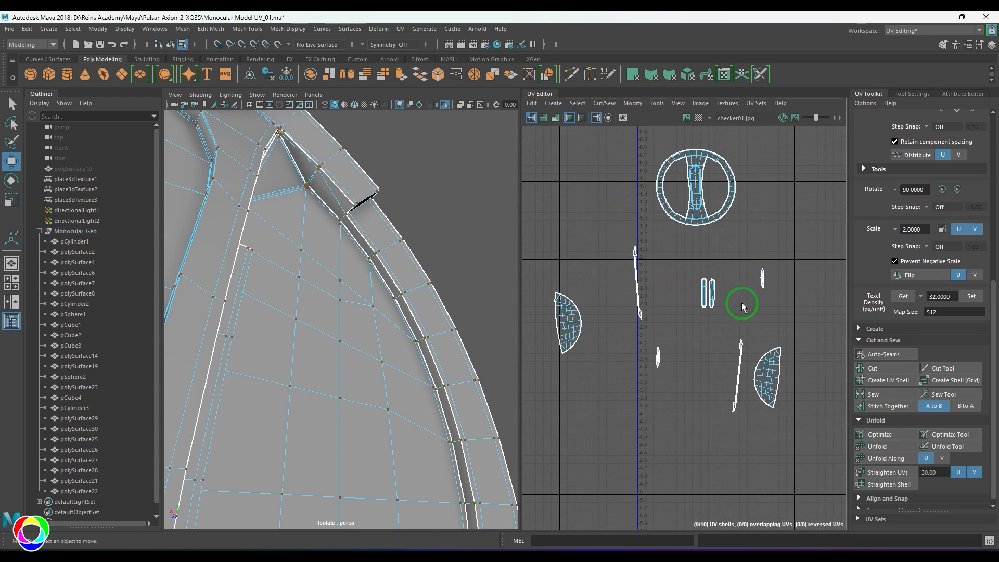
Inspect the checker texture on the whole round cap in object mode and review its UV shells.
{"action": "key", "text": "5"}
{"action": "key", "text": "F8"}
{"action": "scroll", "coordinate": [388, 331], "scroll_direction": "down", "scroll_amount": 5}
{"action": "scroll", "coordinate": [364, 348], "scroll_direction": "down", "scroll_amount": 2}
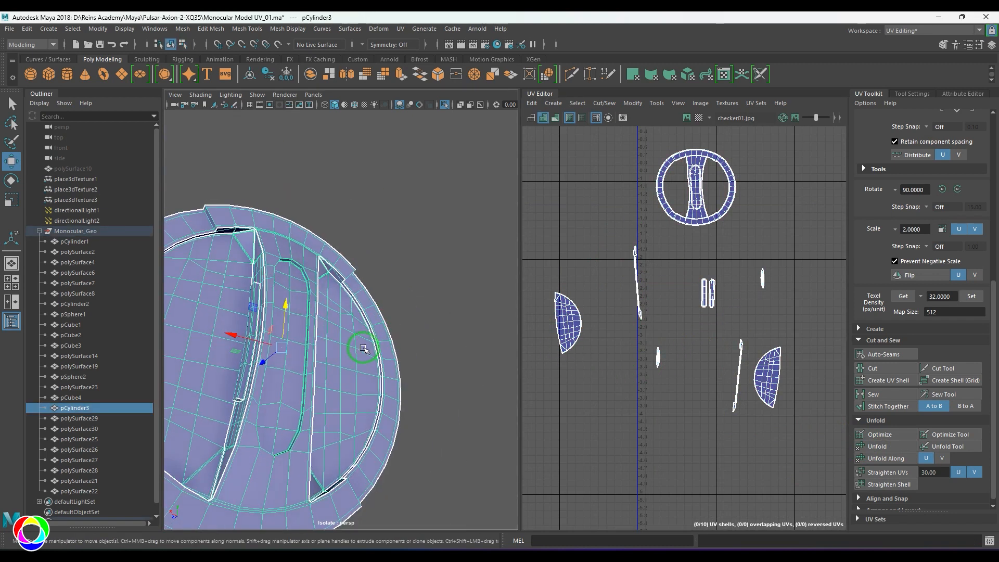
{"action": "key", "text": "6"}
{"action": "left_click", "coordinate": [431, 337]}
{"action": "left_click_drag", "start_coordinate": [430, 340], "coordinate": [448, 326], "text": "alt"}
{"action": "left_click", "coordinate": [370, 344]}
{"action": "left_click_drag", "start_coordinate": [439, 362], "coordinate": [365, 356], "text": "alt"}
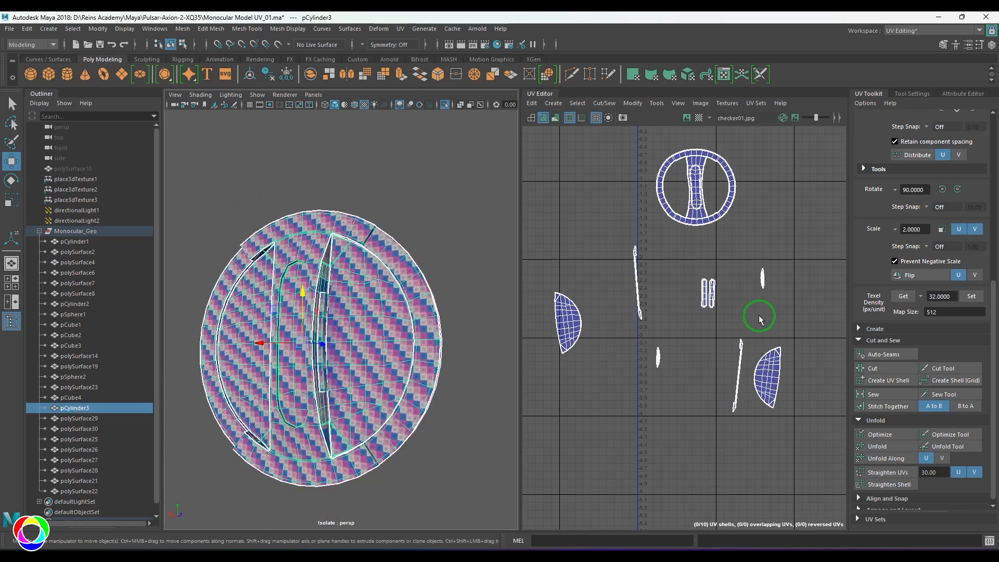
{"action": "scroll", "coordinate": [760, 316], "scroll_direction": "down", "scroll_amount": 5}
{"action": "scroll", "coordinate": [741, 361], "scroll_direction": "up", "scroll_amount": 5}
{"action": "middle_click_drag", "start_coordinate": [758, 313], "coordinate": [734, 384], "text": "alt"}
{"action": "scroll", "coordinate": [734, 384], "scroll_direction": "up", "scroll_amount": 1}
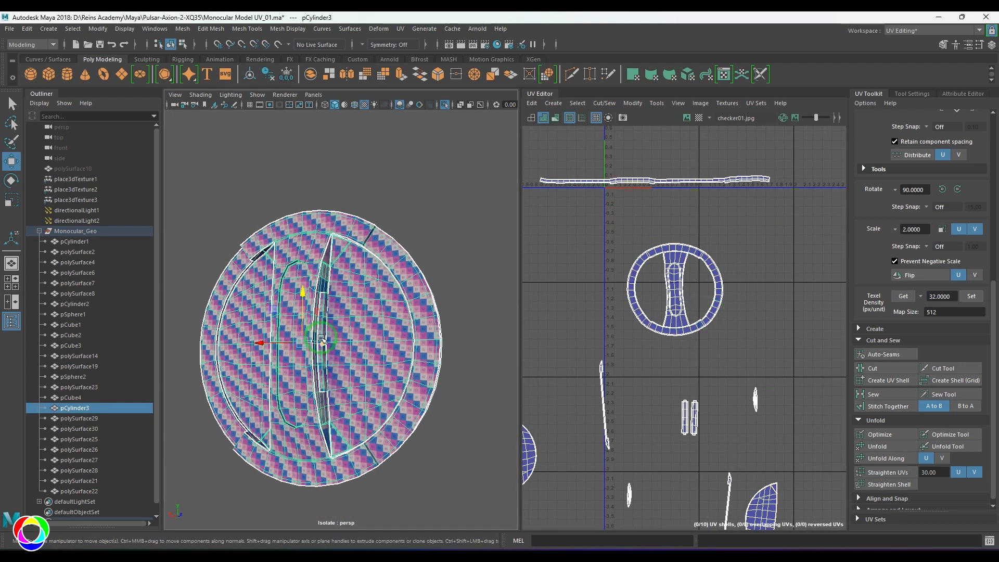
End the cap's isolation and select the monocular's lower panel polySurface25 in untextured shaded display.
{"action": "key", "text": "ctrl+1"}
{"action": "left_click_drag", "start_coordinate": [365, 316], "coordinate": [308, 310], "text": "alt"}
{"action": "right_click_drag", "start_coordinate": [308, 311], "coordinate": [140, 414], "text": "alt"}
{"action": "left_click", "coordinate": [99, 418]}
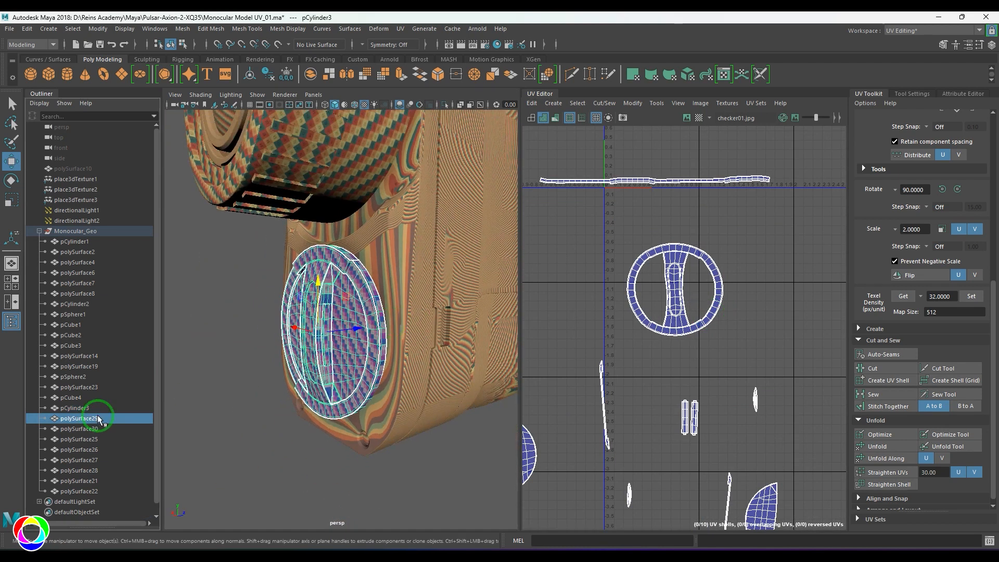
{"action": "scroll", "coordinate": [370, 342], "scroll_direction": "down", "scroll_amount": 5}
{"action": "left_click_drag", "start_coordinate": [370, 341], "coordinate": [297, 346], "text": "alt"}
{"action": "scroll", "coordinate": [437, 308], "scroll_direction": "down", "scroll_amount": 2}
{"action": "mouse_move", "coordinate": [461, 307]}
{"action": "left_mouse_down", "text": "alt"}
{"action": "mouse_move", "coordinate": [367, 291]}
{"action": "mouse_move", "coordinate": [372, 338]}
{"action": "mouse_move", "coordinate": [333, 357]}
{"action": "mouse_move", "coordinate": [190, 346]}
{"action": "left_mouse_up", "text": "alt"}
{"action": "key", "text": "4"}
{"action": "left_click", "coordinate": [98, 429]}
{"action": "left_click", "coordinate": [83, 439]}
{"action": "mouse_move", "coordinate": [275, 408]}
{"action": "left_mouse_down", "text": "alt"}
{"action": "mouse_move", "coordinate": [240, 381]}
{"action": "mouse_move", "coordinate": [419, 428]}
{"action": "mouse_move", "coordinate": [411, 283]}
{"action": "mouse_move", "coordinate": [312, 297]}
{"action": "mouse_move", "coordinate": [330, 297]}
{"action": "left_mouse_up", "text": "alt"}
{"action": "key", "text": "5"}
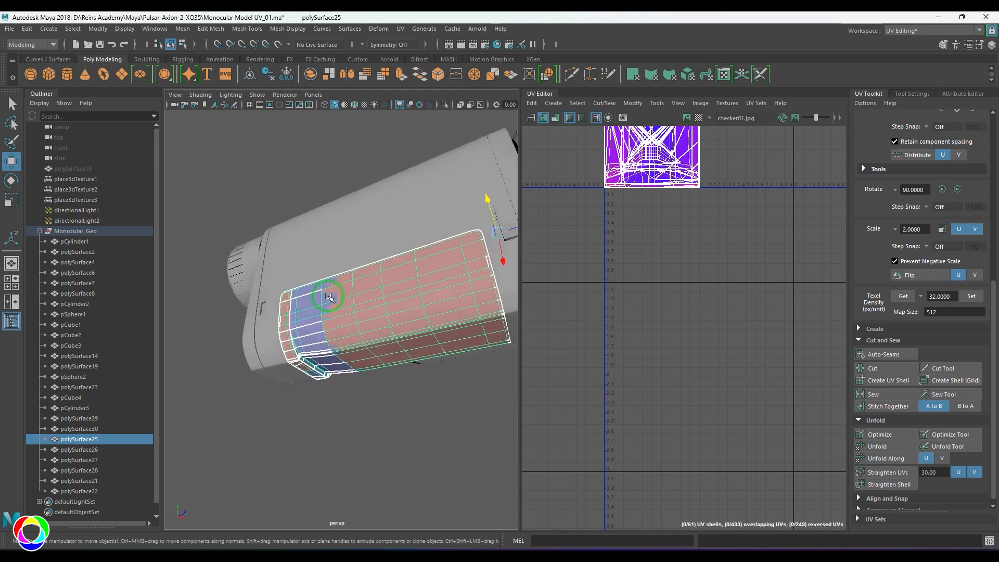
Apply automatic UV mapping to polySurface25.
{"action": "left_click", "coordinate": [401, 29]}
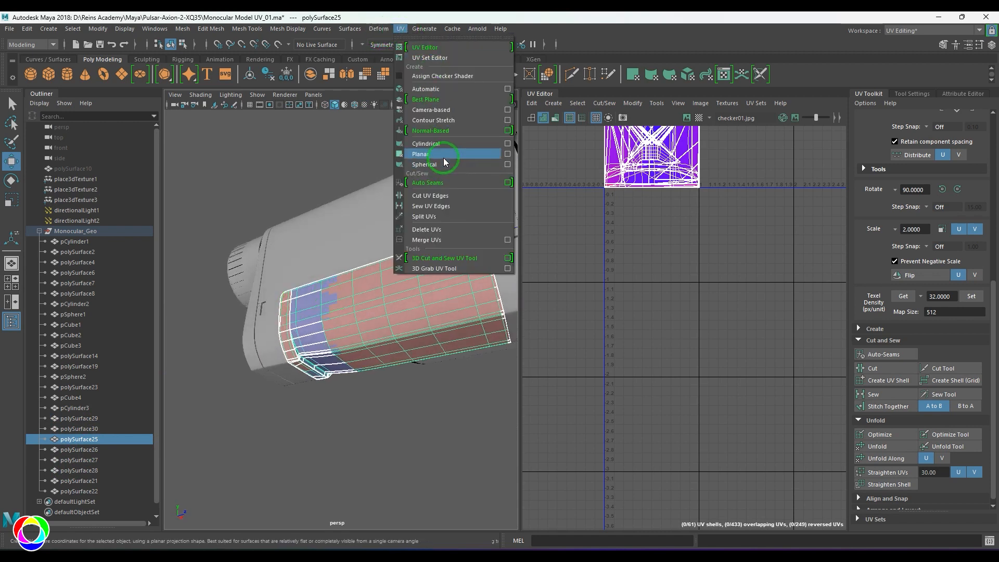
{"action": "left_click", "coordinate": [457, 91]}
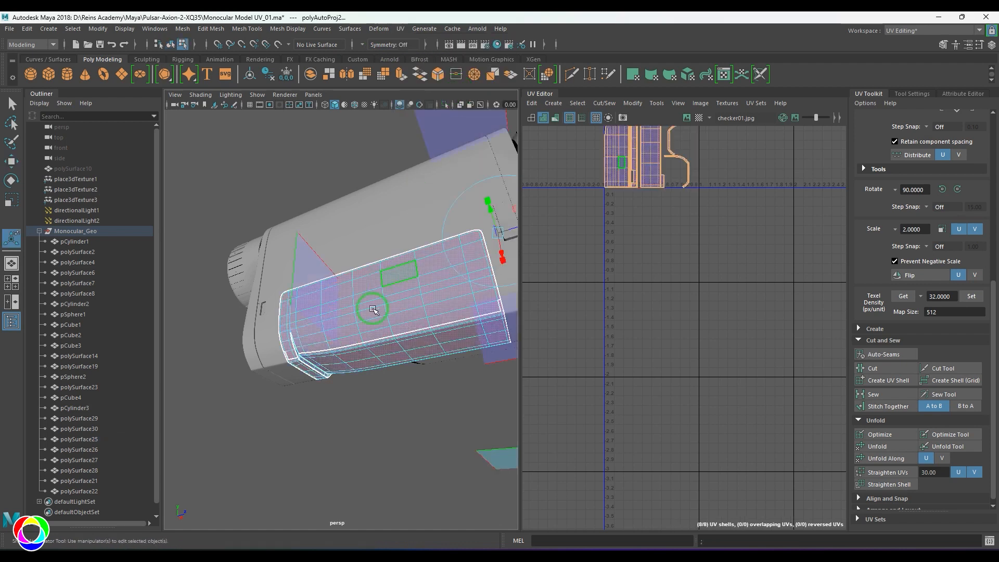
{"action": "scroll", "coordinate": [706, 366], "scroll_direction": "up", "scroll_amount": 3}
{"action": "middle_click_drag", "start_coordinate": [625, 313], "coordinate": [683, 390], "text": "alt"}
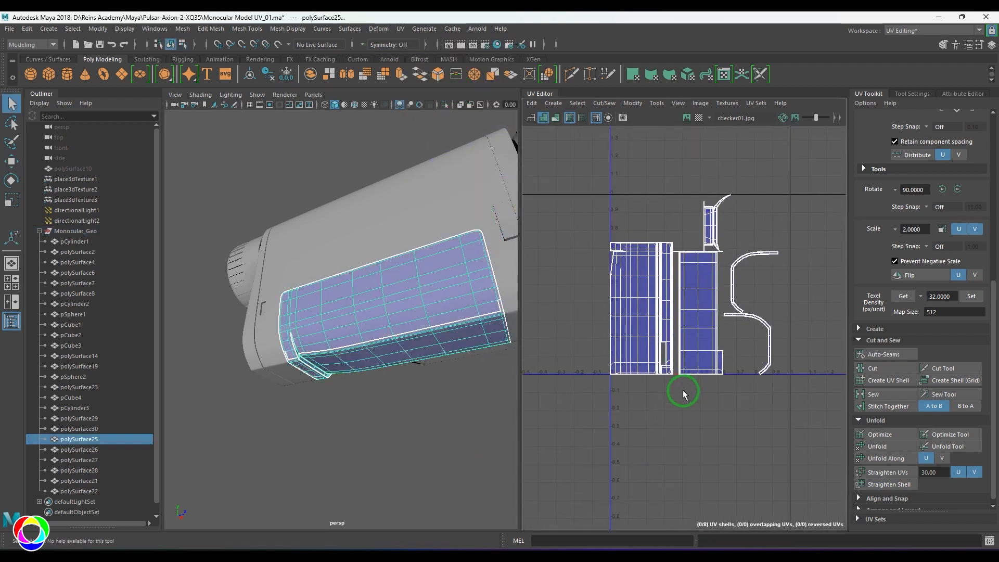
Move the panel's two large rectangular UV shells apart from the smaller strip shells.
{"action": "key", "text": "F12"}
{"action": "key", "text": "w"}
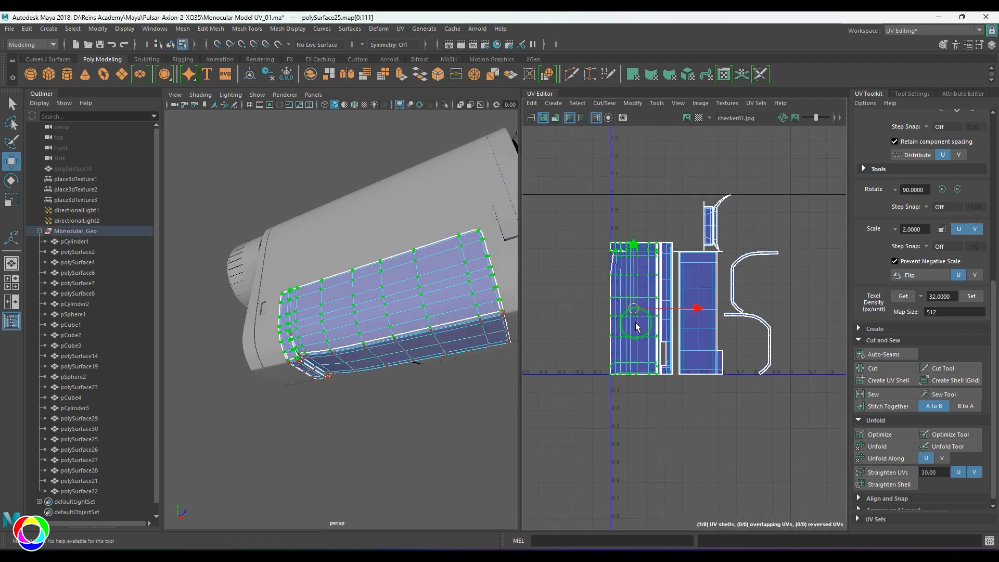
{"action": "left_click_drag", "start_coordinate": [633, 309], "coordinate": [566, 399]}
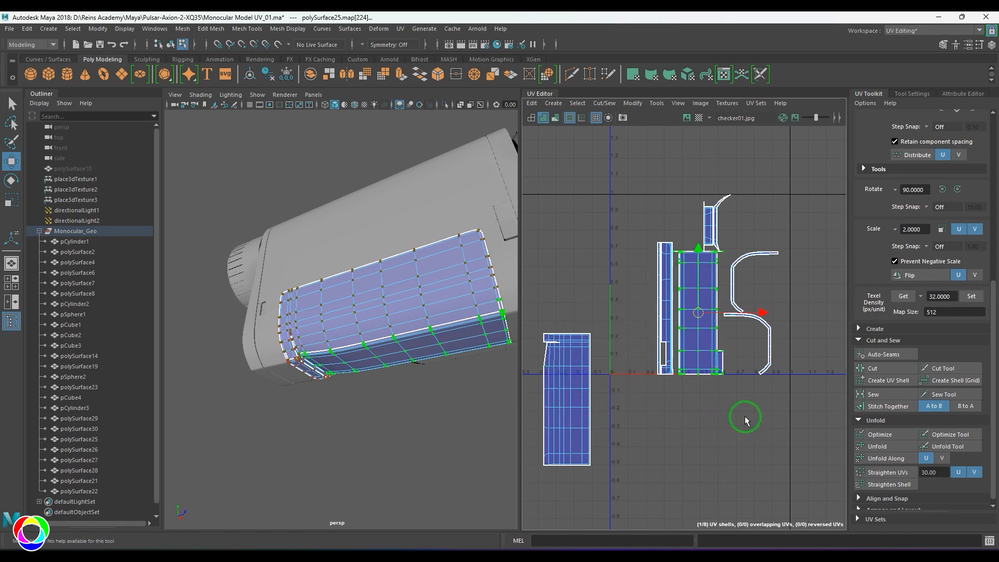
{"action": "middle_click_drag", "start_coordinate": [712, 361], "coordinate": [703, 264], "text": "alt"}
{"action": "left_click_drag", "start_coordinate": [690, 215], "coordinate": [752, 458]}
{"action": "middle_click_drag", "start_coordinate": [603, 368], "coordinate": [726, 342], "text": "alt"}
Select the seam edges along the lip at the panel's end and move and sew them to join its shells.
{"action": "key", "text": "F11"}
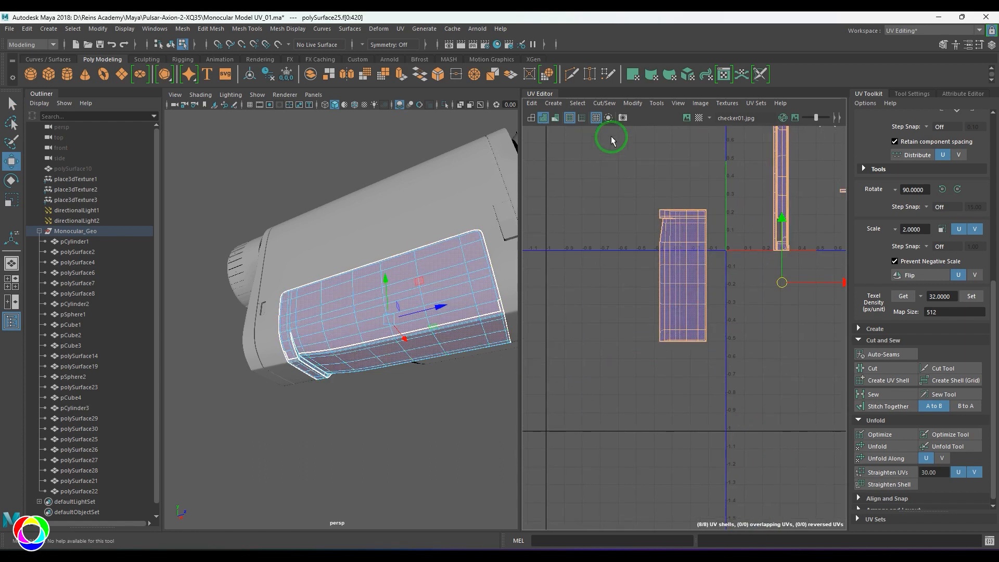
{"action": "left_click_drag", "start_coordinate": [725, 380], "coordinate": [725, 380]}
{"action": "left_click_drag", "start_coordinate": [460, 311], "coordinate": [385, 362], "text": "alt"}
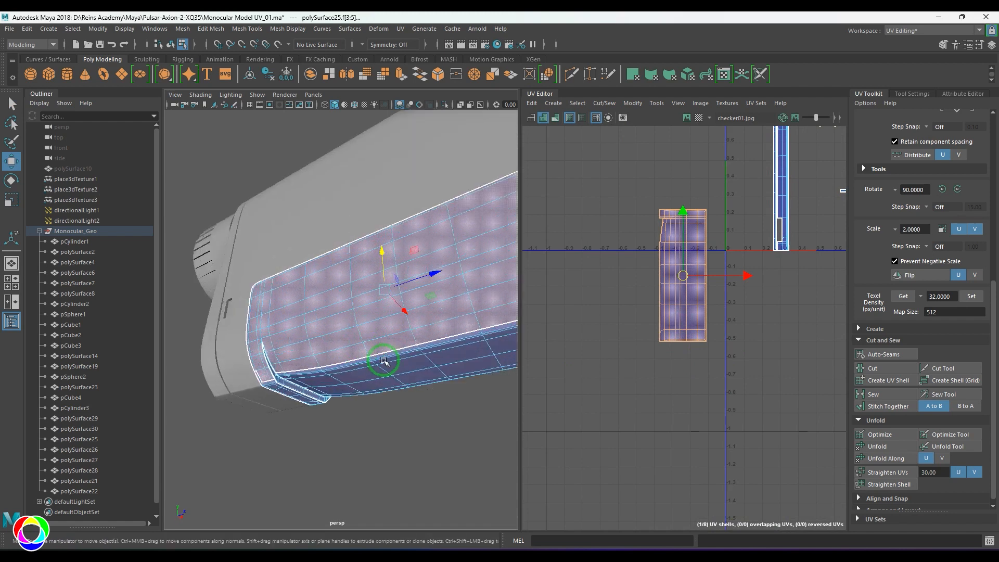
{"action": "scroll", "coordinate": [386, 361], "scroll_direction": "up", "scroll_amount": 4}
{"action": "middle_click_drag", "start_coordinate": [372, 344], "coordinate": [393, 331], "text": "alt"}
{"action": "left_click_drag", "start_coordinate": [392, 331], "coordinate": [332, 351], "text": "alt"}
{"action": "double_click", "coordinate": [330, 346]}
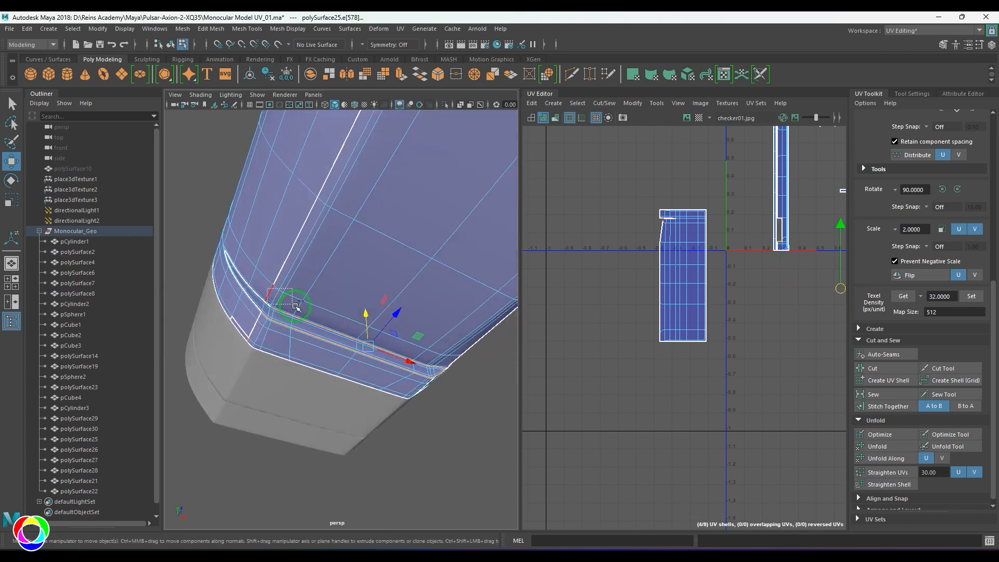
{"action": "left_click_drag", "start_coordinate": [295, 307], "coordinate": [255, 295], "text": "alt"}
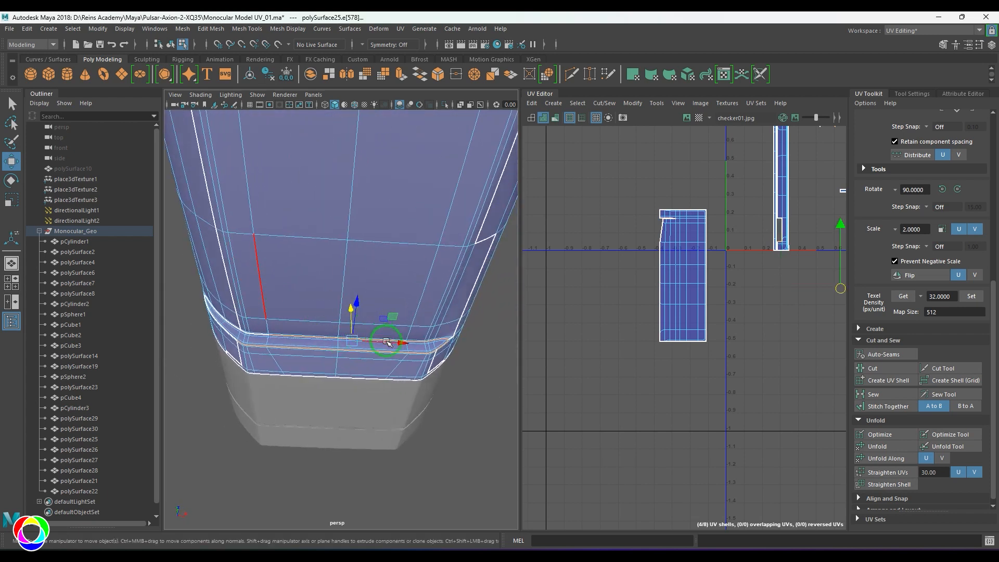
{"action": "left_click_drag", "start_coordinate": [386, 342], "coordinate": [401, 360], "text": "alt"}
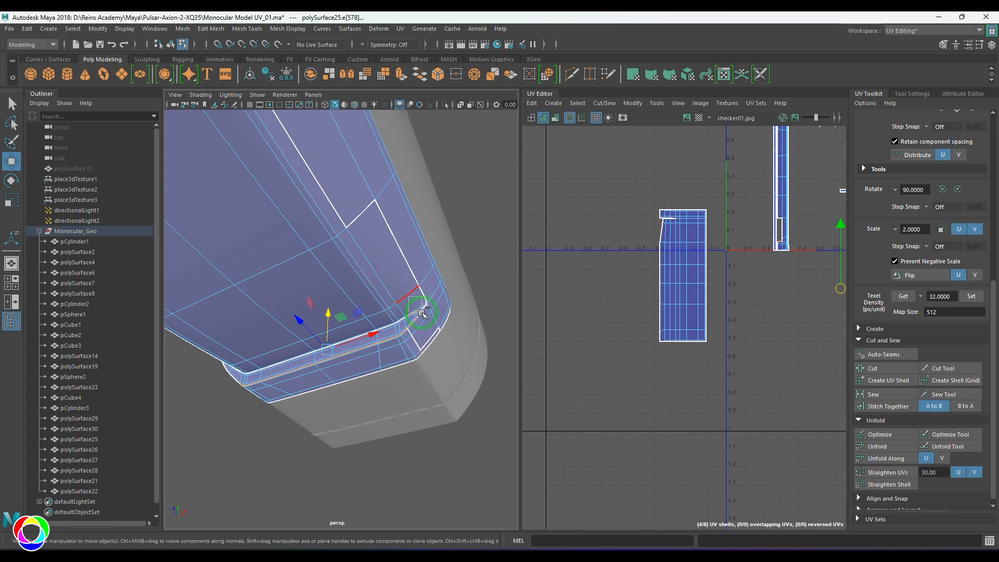
{"action": "scroll", "coordinate": [695, 344], "scroll_direction": "down", "scroll_amount": 3}
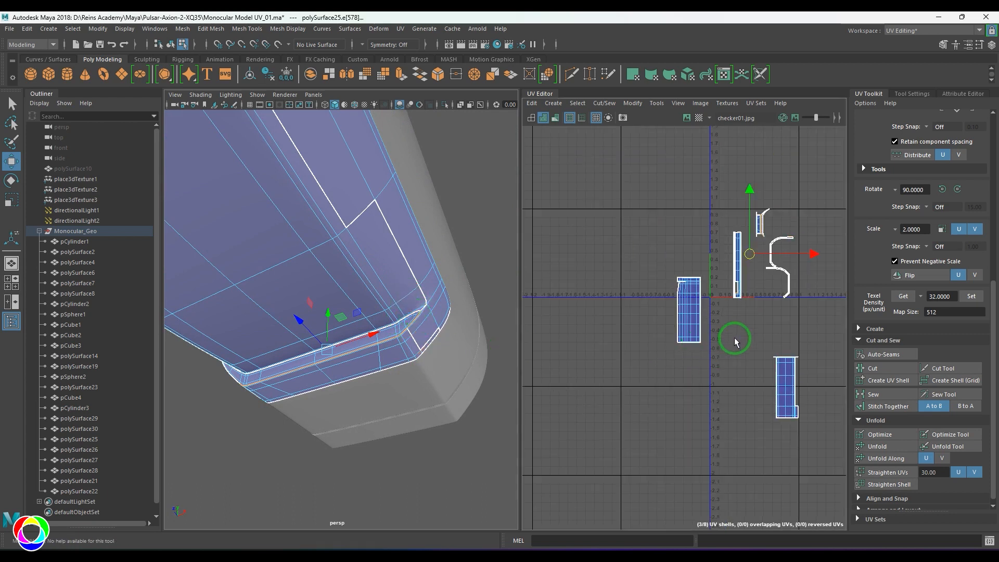
{"action": "right_click_drag", "start_coordinate": [735, 339], "coordinate": [742, 281], "text": "shift"}
{"action": "scroll", "coordinate": [744, 319], "scroll_direction": "up", "scroll_amount": 3}
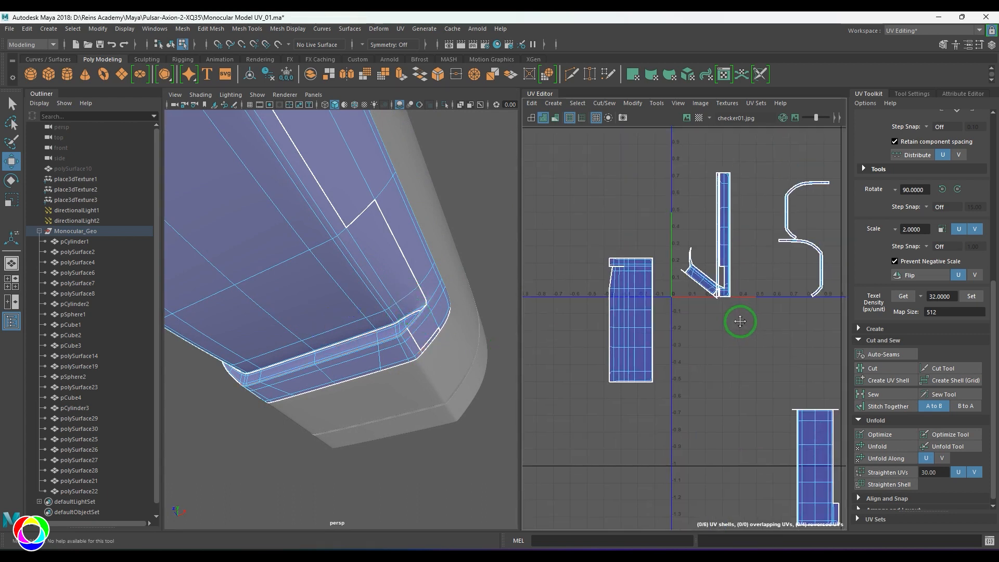
Select the UV shells' faces, ending on the large rectangular shell, to identify the area it covers on the panel.
{"action": "scroll", "coordinate": [401, 335], "scroll_direction": "down", "scroll_amount": 2}
{"action": "middle_click_drag", "start_coordinate": [723, 383], "coordinate": [682, 324], "text": "alt"}
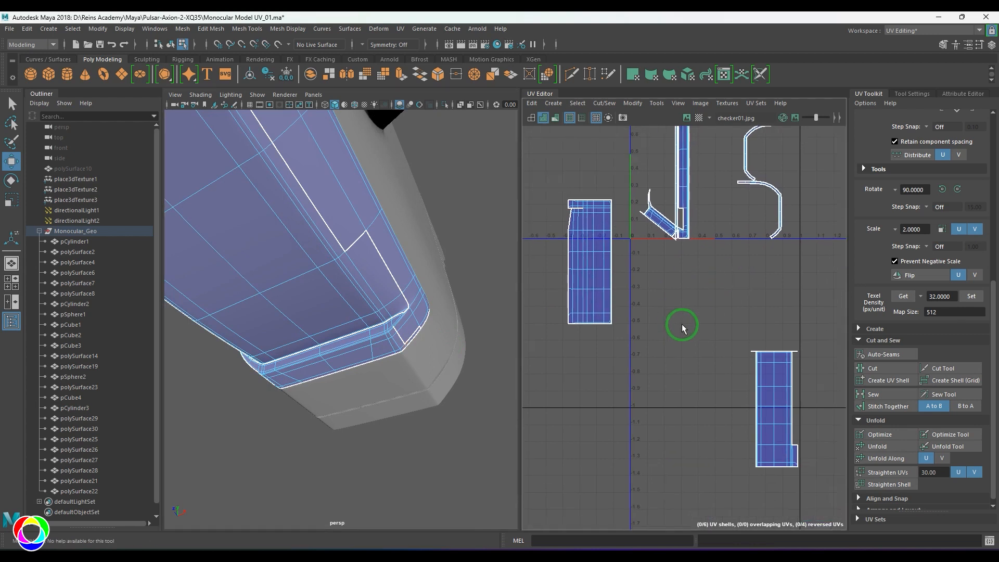
{"action": "right_click_drag", "start_coordinate": [682, 325], "coordinate": [560, 302], "text": "alt"}
{"action": "left_click_drag", "start_coordinate": [627, 327], "coordinate": [630, 337]}
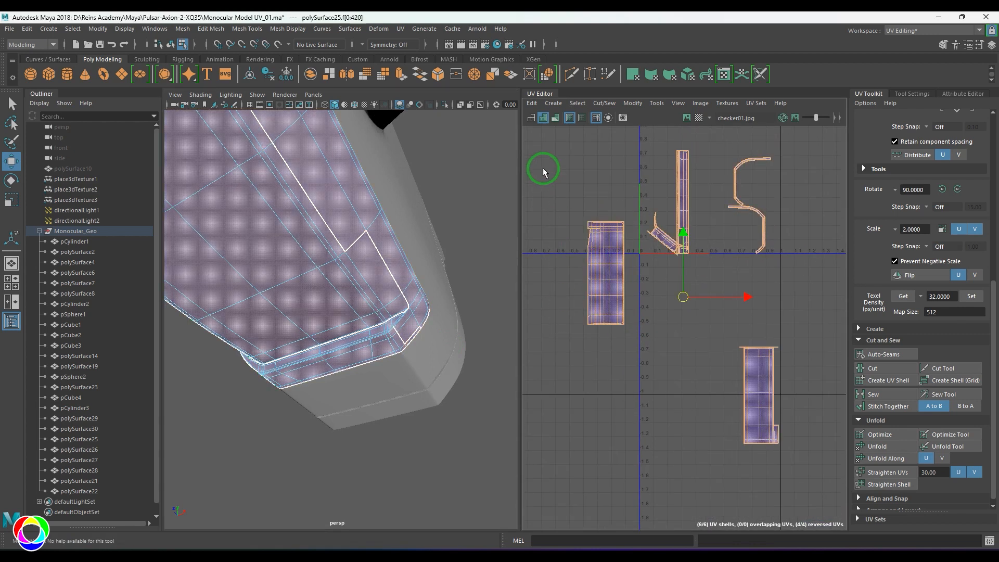
{"action": "left_click_drag", "start_coordinate": [624, 357], "coordinate": [624, 358]}
{"action": "scroll", "coordinate": [623, 358], "scroll_direction": "down", "scroll_amount": 3}
{"action": "left_click_drag", "start_coordinate": [292, 327], "coordinate": [379, 325], "text": "alt"}
{"action": "scroll", "coordinate": [388, 326], "scroll_direction": "down", "scroll_amount": 4}
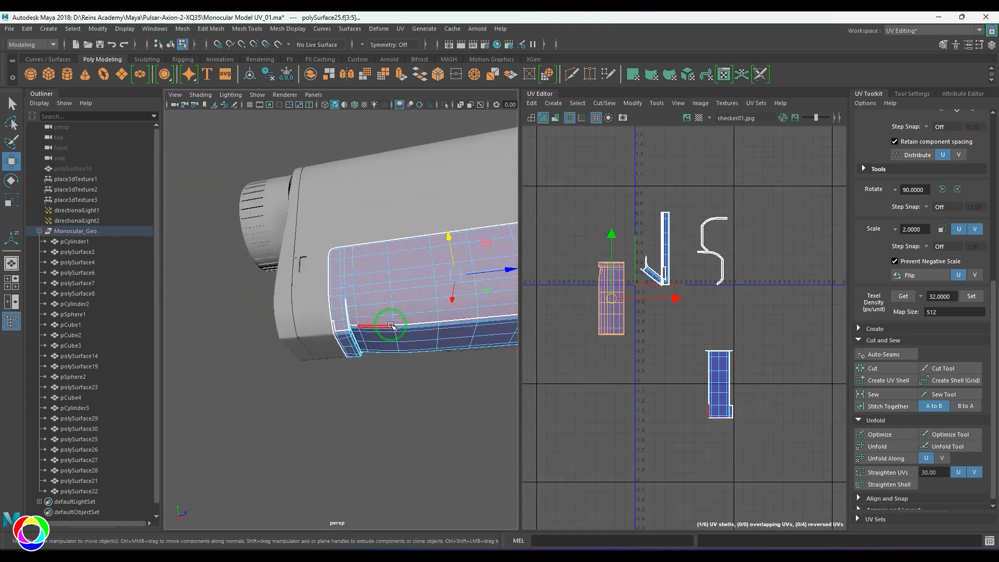
Select the long seam edges shared by the panel's two large rectangular shells and move and sew them together.
{"action": "middle_click_drag", "start_coordinate": [392, 326], "coordinate": [342, 333], "text": "alt"}
{"action": "left_click_drag", "start_coordinate": [342, 333], "coordinate": [417, 328], "text": "alt"}
{"action": "key", "text": "F10"}
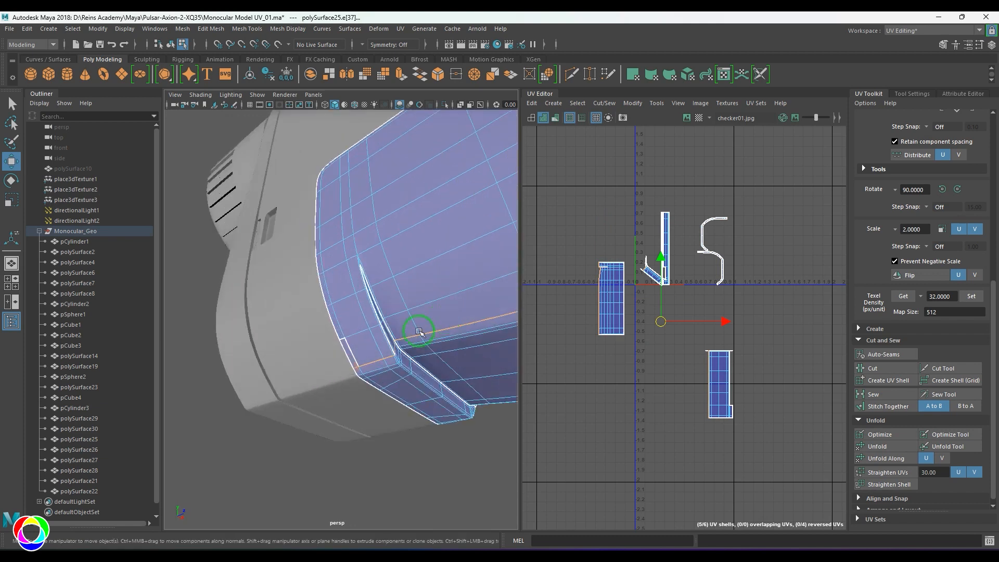
{"action": "right_click_drag", "start_coordinate": [367, 350], "coordinate": [418, 364], "text": "alt"}
{"action": "left_click_drag", "start_coordinate": [418, 364], "coordinate": [382, 353], "text": "alt"}
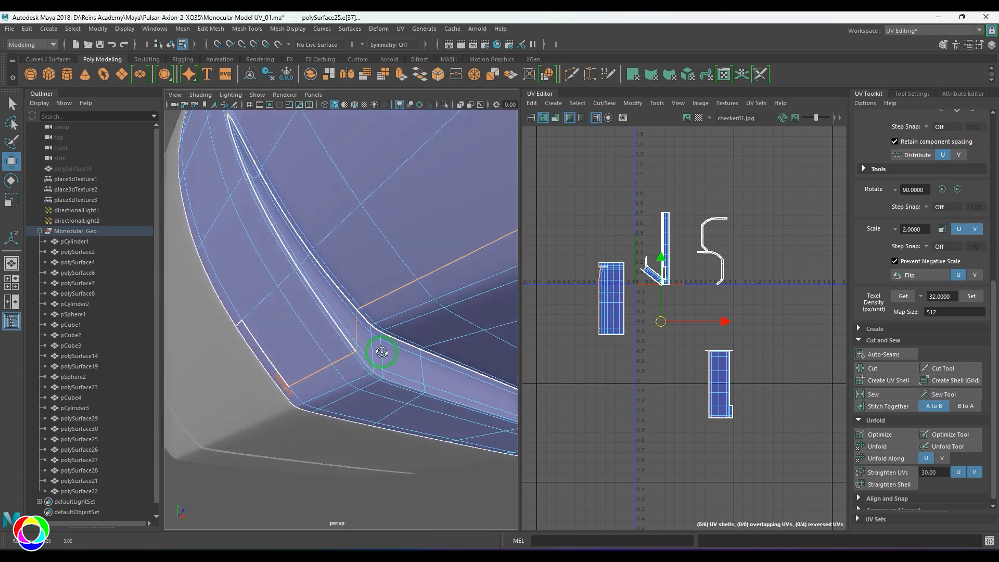
{"action": "scroll", "coordinate": [379, 339], "scroll_direction": "up", "scroll_amount": 4}
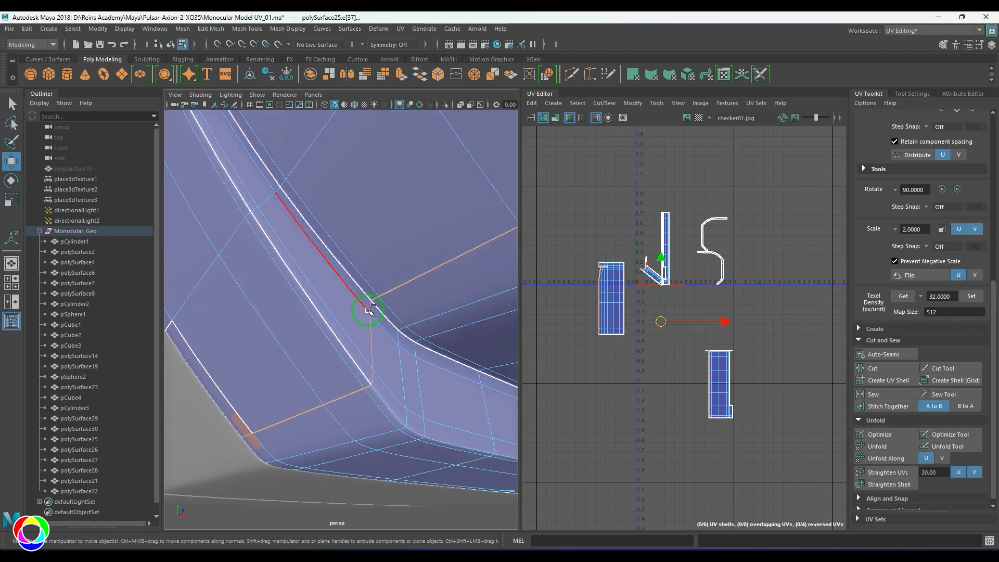
{"action": "scroll", "coordinate": [400, 377], "scroll_direction": "down", "scroll_amount": 5}
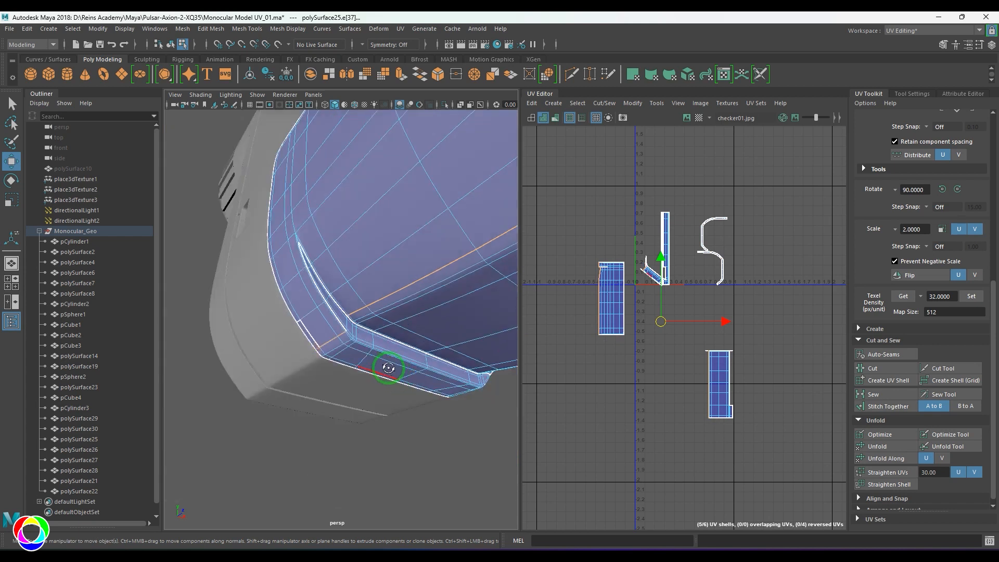
{"action": "left_click_drag", "start_coordinate": [389, 366], "coordinate": [496, 361], "text": "alt"}
{"action": "right_click_drag", "start_coordinate": [661, 377], "coordinate": [668, 366], "text": "shift"}
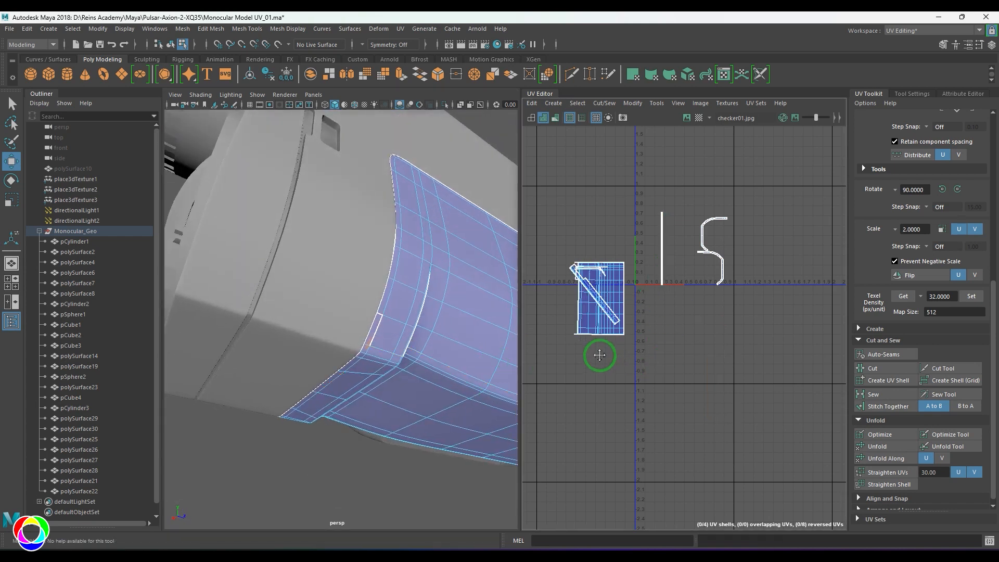
Select the remaining seam edges along the panel's long side and end corner and move and sew them.
{"action": "left_click_drag", "start_coordinate": [484, 349], "coordinate": [337, 321], "text": "alt"}
{"action": "double_click", "coordinate": [352, 301]}
{"action": "scroll", "coordinate": [337, 326], "scroll_direction": "down", "scroll_amount": 5}
{"action": "middle_click_drag", "start_coordinate": [337, 322], "coordinate": [442, 339], "text": "alt"}
{"action": "left_click_drag", "start_coordinate": [286, 309], "coordinate": [341, 335], "text": "alt"}
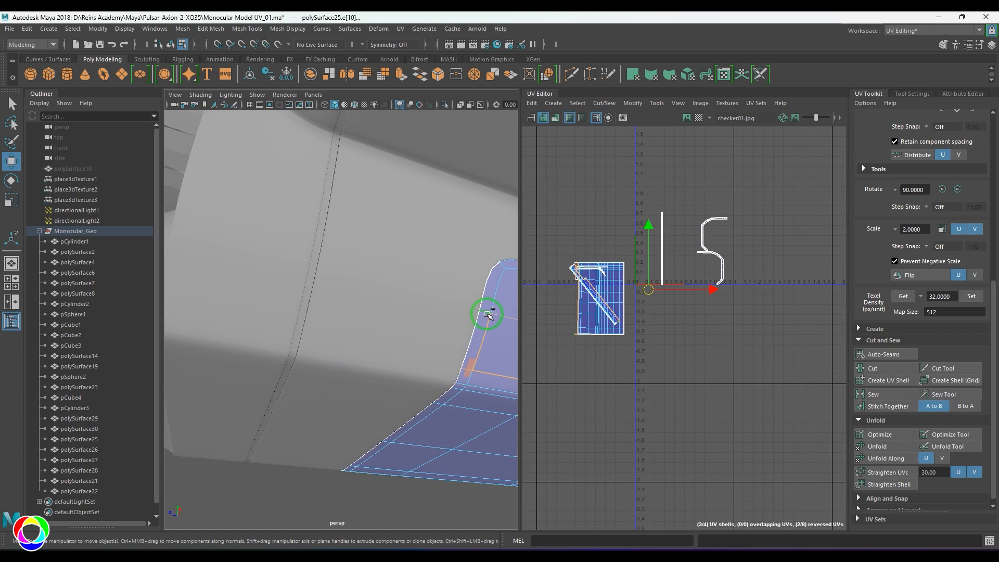
{"action": "scroll", "coordinate": [461, 348], "scroll_direction": "down", "scroll_amount": 6}
{"action": "left_click_drag", "start_coordinate": [448, 341], "coordinate": [297, 317], "text": "alt"}
{"action": "middle_click_drag", "start_coordinate": [453, 341], "coordinate": [405, 343], "text": "alt"}
{"action": "scroll", "coordinate": [405, 343], "scroll_direction": "up", "scroll_amount": 5}
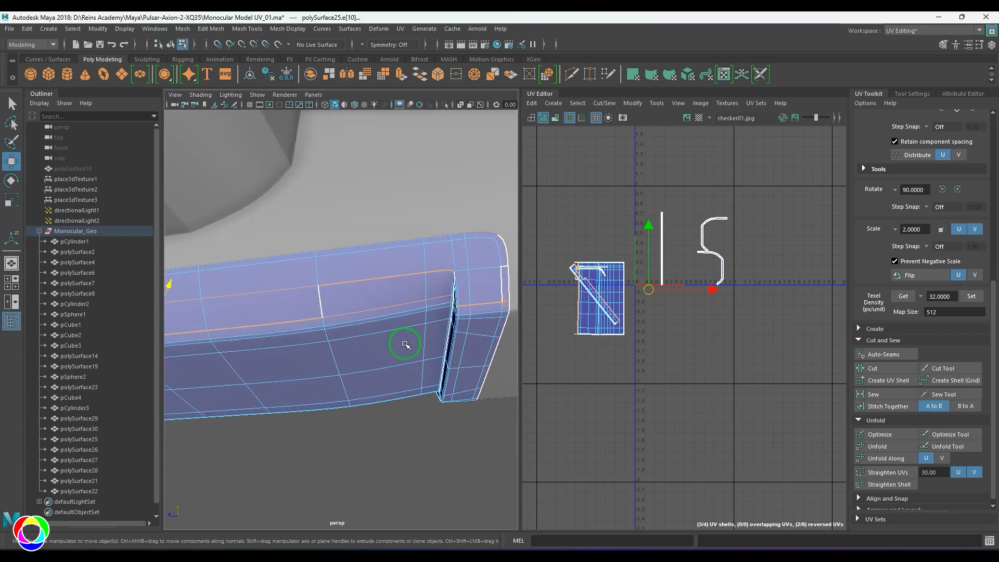
{"action": "left_click_drag", "start_coordinate": [383, 318], "coordinate": [428, 327], "text": "alt"}
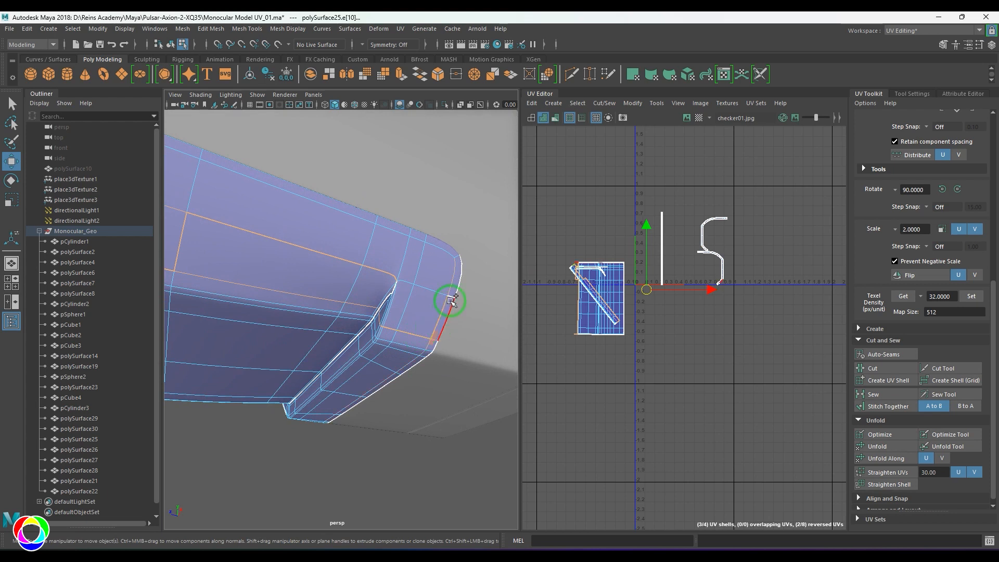
{"action": "left_click_drag", "start_coordinate": [459, 354], "coordinate": [392, 339], "text": "alt"}
{"action": "scroll", "coordinate": [411, 311], "scroll_direction": "up", "scroll_amount": 4}
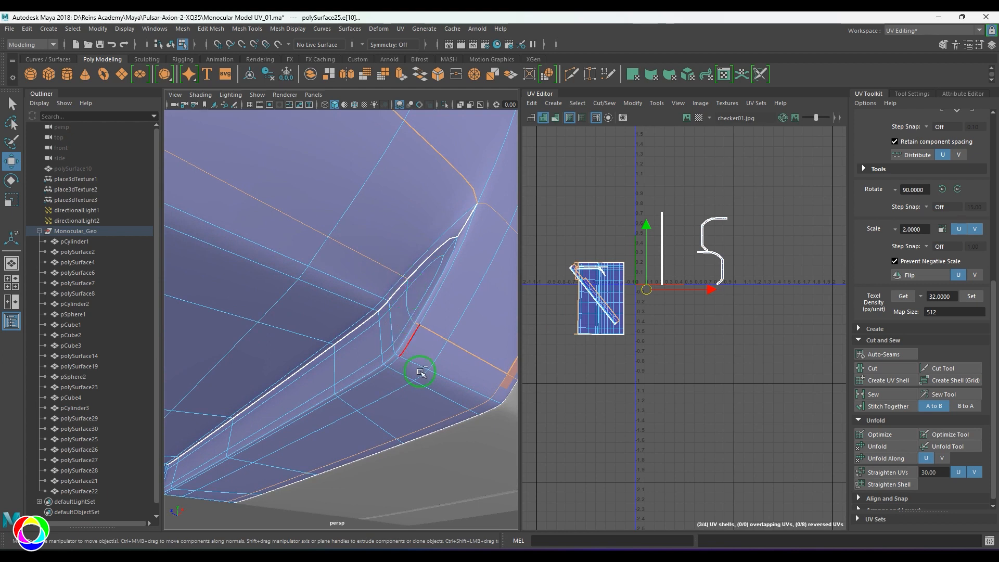
{"action": "right_click_drag", "start_coordinate": [682, 359], "coordinate": [676, 307], "text": "shift"}
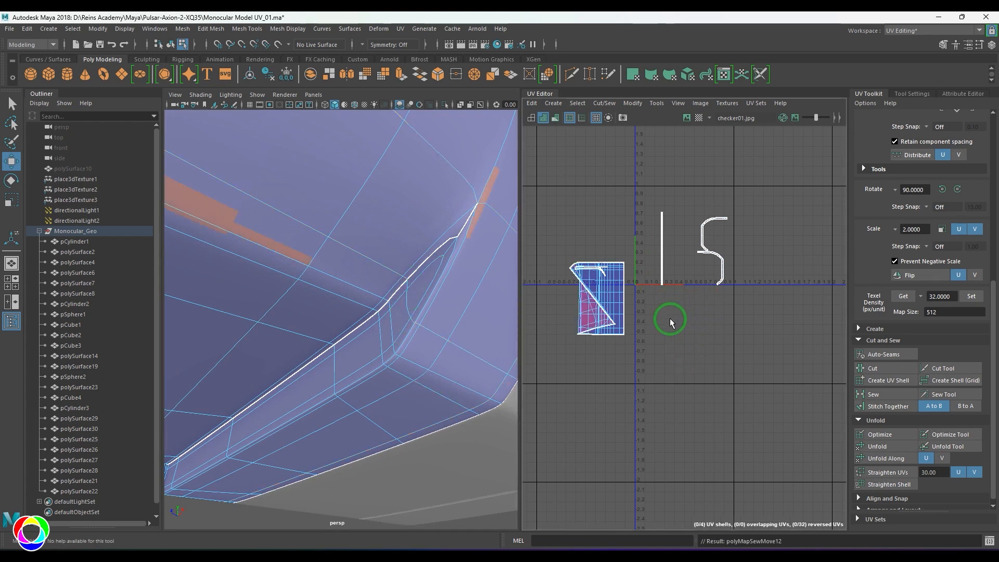
Select the edges bordering the narrow inner lip at the panel's end and cut the UVs along them.
{"action": "right_click_drag", "start_coordinate": [464, 336], "coordinate": [349, 316], "text": "alt"}
{"action": "left_click_drag", "start_coordinate": [360, 312], "coordinate": [456, 323], "text": "alt"}
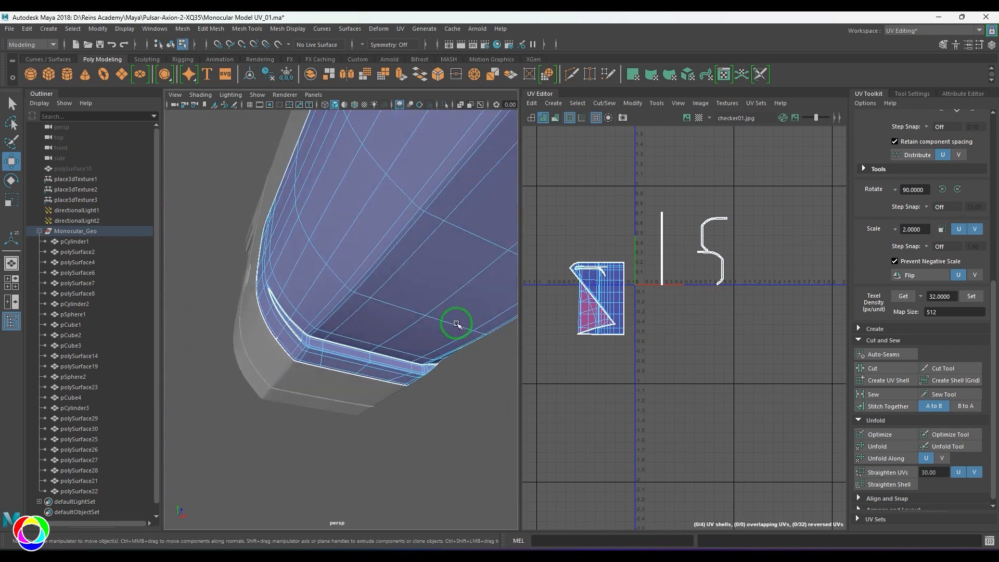
{"action": "scroll", "coordinate": [373, 414], "scroll_direction": "up", "scroll_amount": 5}
{"action": "right_click_drag", "start_coordinate": [270, 428], "coordinate": [266, 397]}
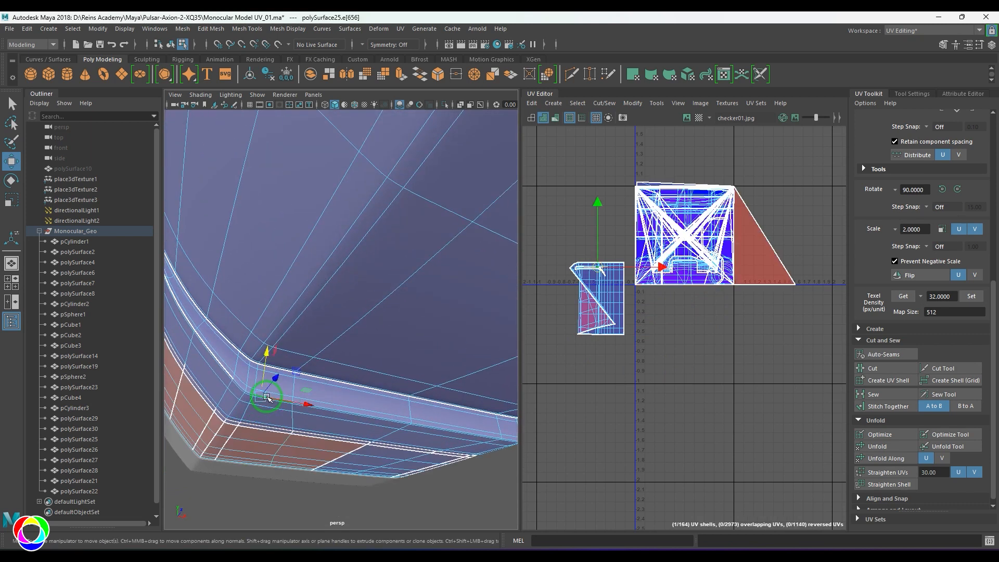
{"action": "scroll", "coordinate": [283, 401], "scroll_direction": "down", "scroll_amount": 5}
{"action": "left_click_drag", "start_coordinate": [282, 401], "coordinate": [190, 398], "text": "alt"}
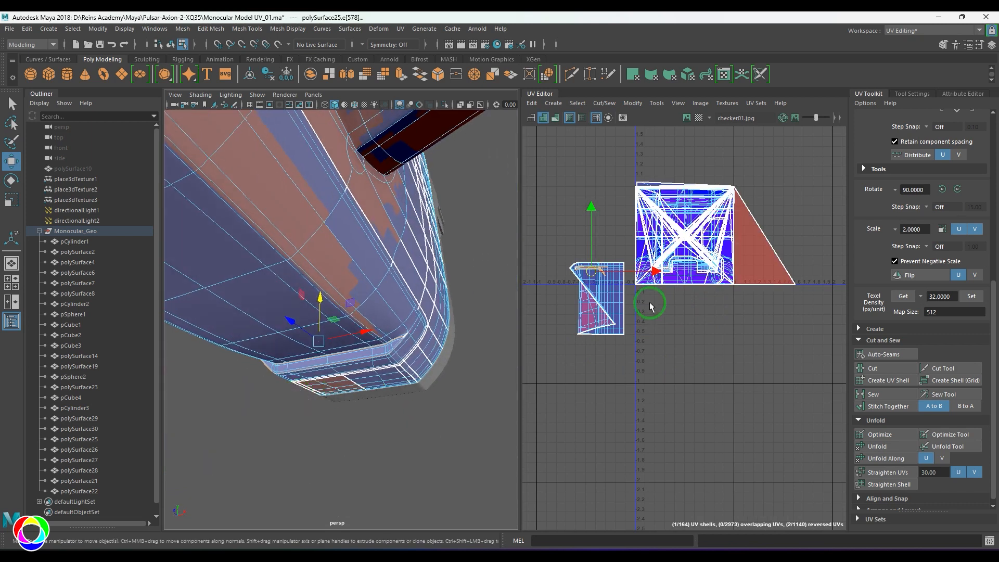
{"action": "right_click_drag", "start_coordinate": [681, 272], "coordinate": [614, 307], "text": "shift"}
{"action": "left_click", "coordinate": [614, 305]}
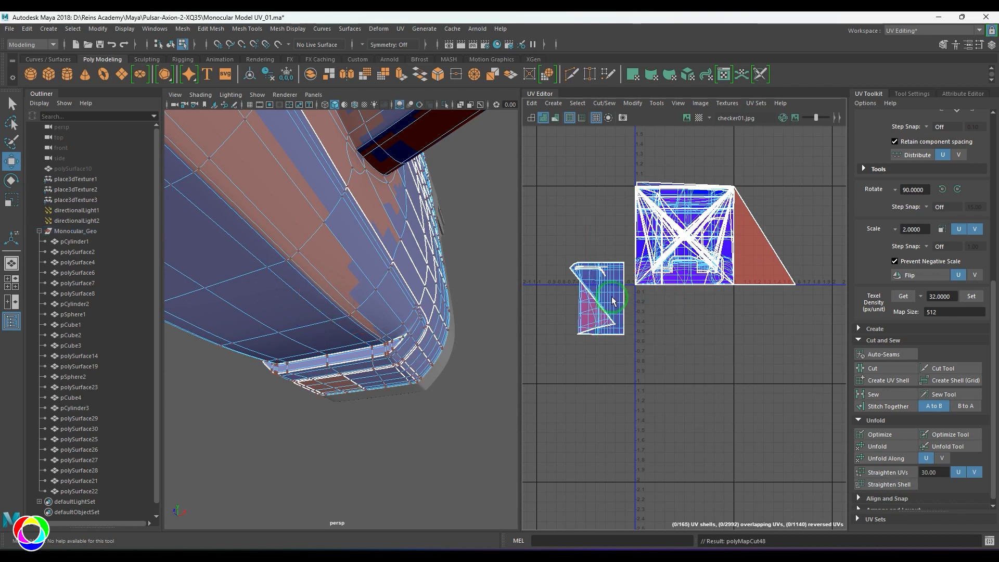
Reselect only polySurface25, move its large UV shell clear of the small lip strip, and unfold the large shell.
{"action": "right_click_drag", "start_coordinate": [355, 261], "coordinate": [387, 232]}
{"action": "left_click", "coordinate": [350, 257]}
{"action": "right_click_drag", "start_coordinate": [609, 306], "coordinate": [641, 307]}
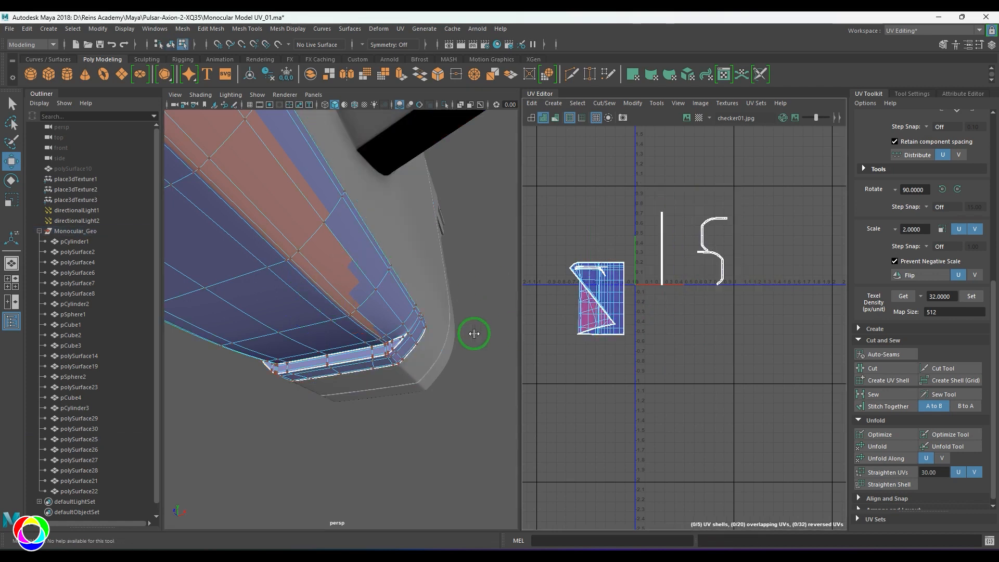
{"action": "right_click_drag", "start_coordinate": [340, 299], "coordinate": [409, 271]}
{"action": "left_click", "coordinate": [376, 290]}
{"action": "right_click_drag", "start_coordinate": [671, 234], "coordinate": [590, 307], "text": "ctrl"}
{"action": "left_click_drag", "start_coordinate": [600, 299], "coordinate": [649, 367]}
{"action": "key", "text": "ctrl+F11"}
{"action": "left_click_drag", "start_coordinate": [588, 315], "coordinate": [731, 425]}
{"action": "key", "text": "ctrl+F12"}
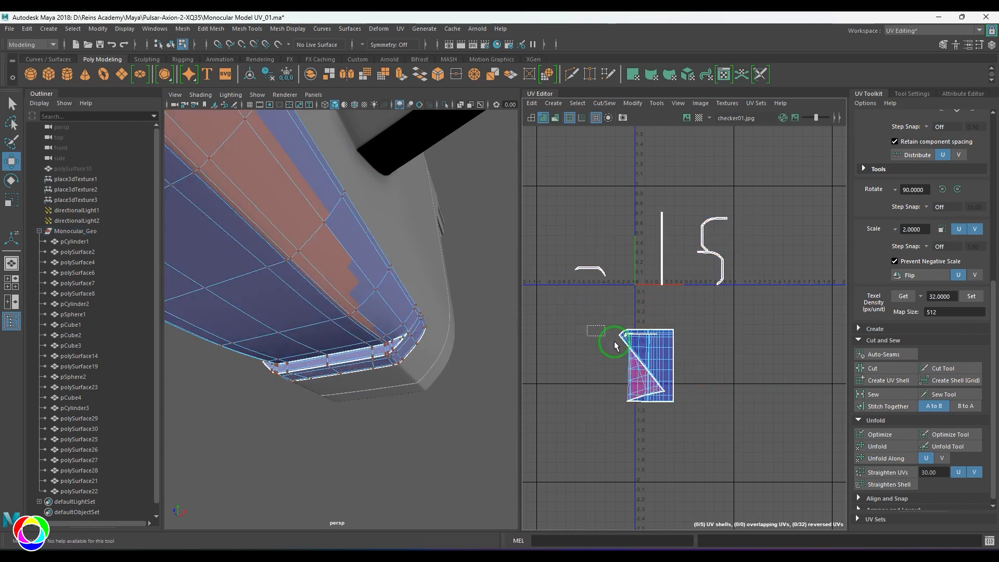
{"action": "left_click", "coordinate": [879, 435]}
{"action": "left_click", "coordinate": [716, 419]}
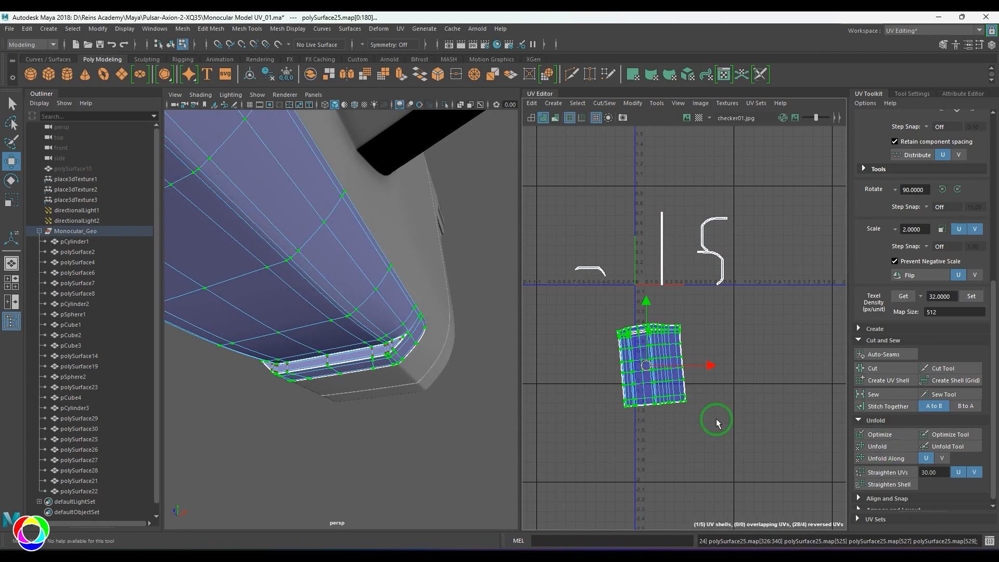
Display polySurface25 with the checker texture and examine the checkers across the panel and its end lip.
{"action": "scroll", "coordinate": [619, 378], "scroll_direction": "up", "scroll_amount": 4}
{"action": "right_click_drag", "start_coordinate": [319, 336], "coordinate": [182, 310], "text": "alt"}
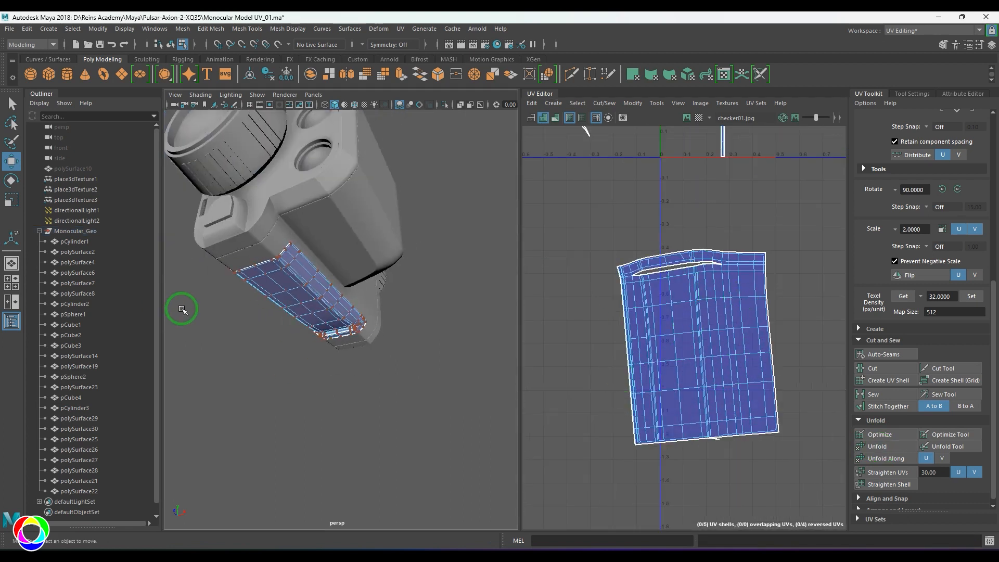
{"action": "left_click_drag", "start_coordinate": [215, 303], "coordinate": [241, 296], "text": "alt"}
{"action": "right_click_drag", "start_coordinate": [241, 296], "coordinate": [342, 299], "text": "alt"}
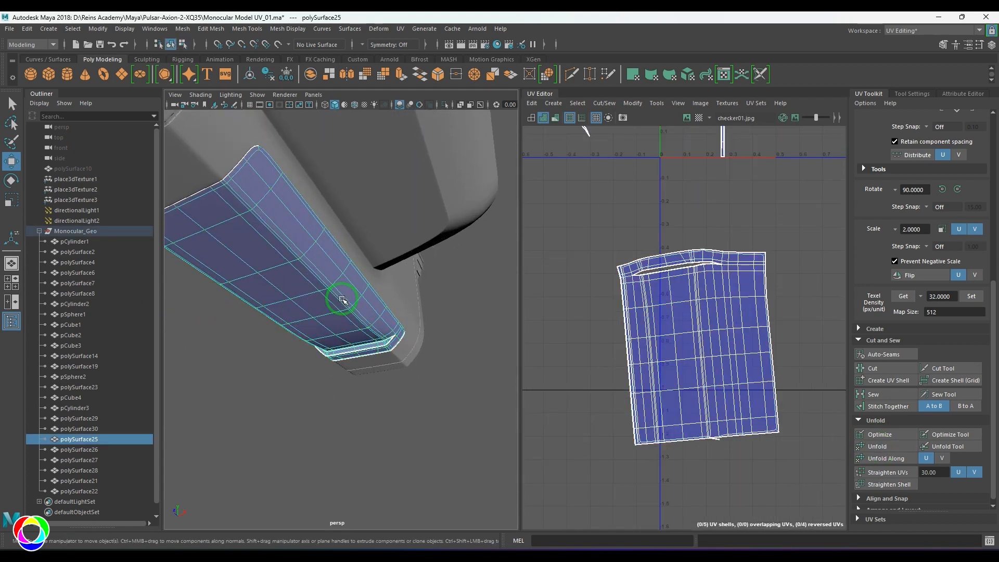
{"action": "key", "text": "6"}
{"action": "left_click", "coordinate": [308, 368]}
{"action": "left_click_drag", "start_coordinate": [332, 339], "coordinate": [375, 312], "text": "alt"}
{"action": "left_click", "coordinate": [375, 312]}
{"action": "scroll", "coordinate": [676, 296], "scroll_direction": "up", "scroll_amount": 2}
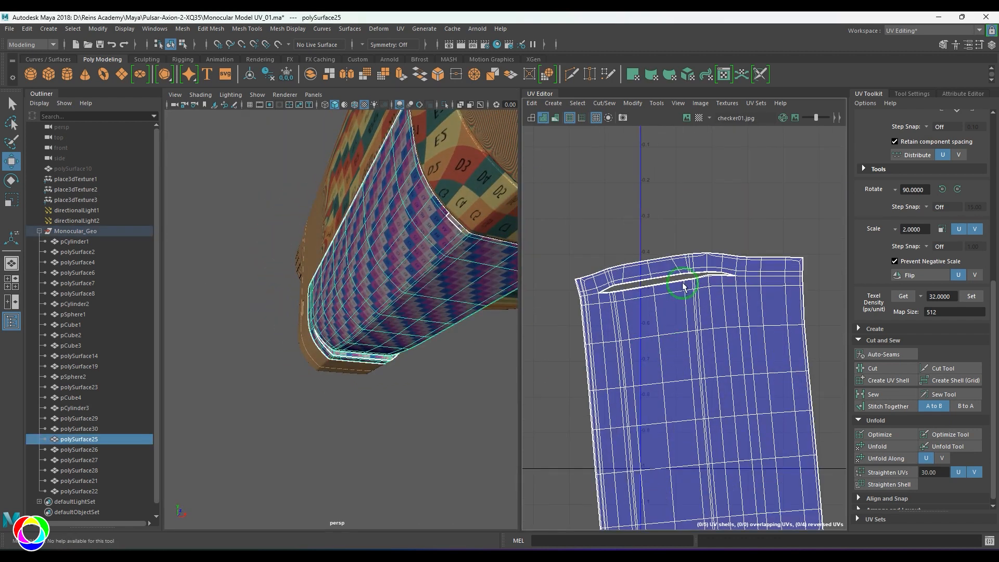
{"action": "scroll", "coordinate": [682, 286], "scroll_direction": "up", "scroll_amount": 2}
{"action": "left_click_drag", "start_coordinate": [468, 374], "coordinate": [345, 361], "text": "alt"}
{"action": "right_click_drag", "start_coordinate": [345, 362], "coordinate": [395, 436], "text": "alt"}
{"action": "left_click_drag", "start_coordinate": [395, 421], "coordinate": [297, 399], "text": "alt"}
{"action": "scroll", "coordinate": [718, 323], "scroll_direction": "down", "scroll_amount": 4}
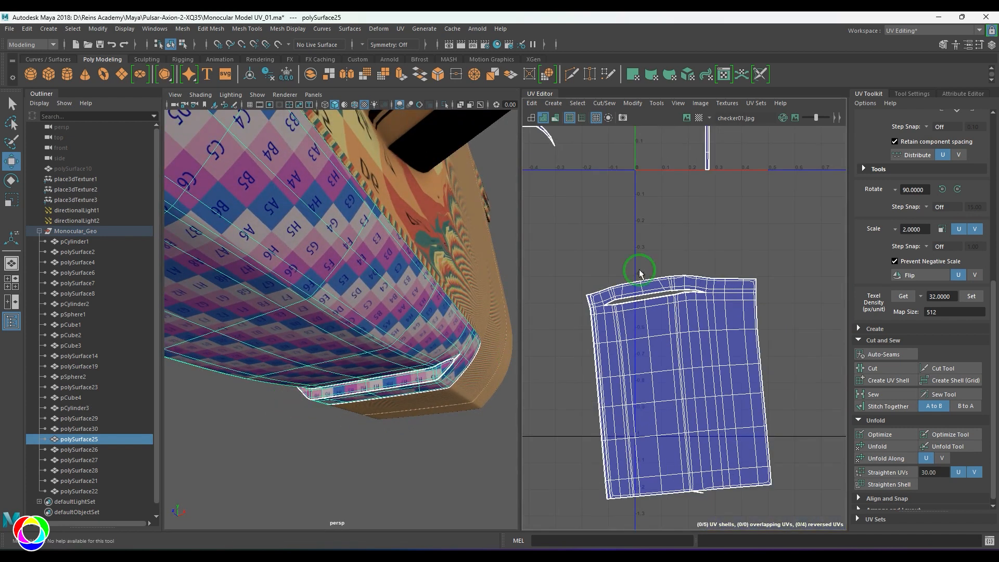
Select the small lip strip's UV shell to locate it on the panel.
{"action": "middle_click_drag", "start_coordinate": [640, 267], "coordinate": [626, 425], "text": "alt"}
{"action": "scroll", "coordinate": [711, 394], "scroll_direction": "down", "scroll_amount": 2}
{"action": "middle_click_drag", "start_coordinate": [591, 345], "coordinate": [679, 341], "text": "alt"}
{"action": "scroll", "coordinate": [679, 341], "scroll_direction": "up", "scroll_amount": 2}
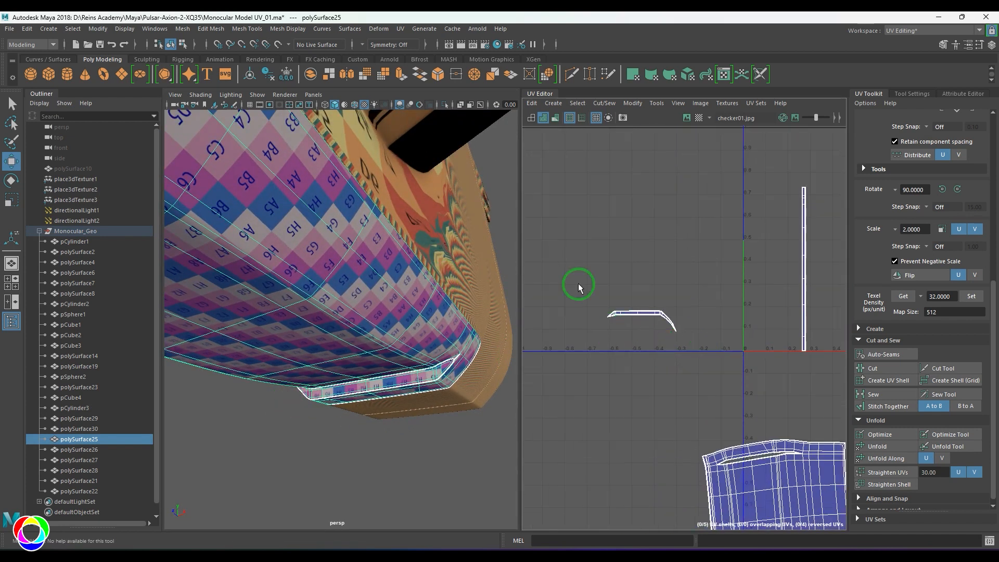
{"action": "key", "text": "F12"}
{"action": "left_click_drag", "start_coordinate": [579, 284], "coordinate": [726, 376]}
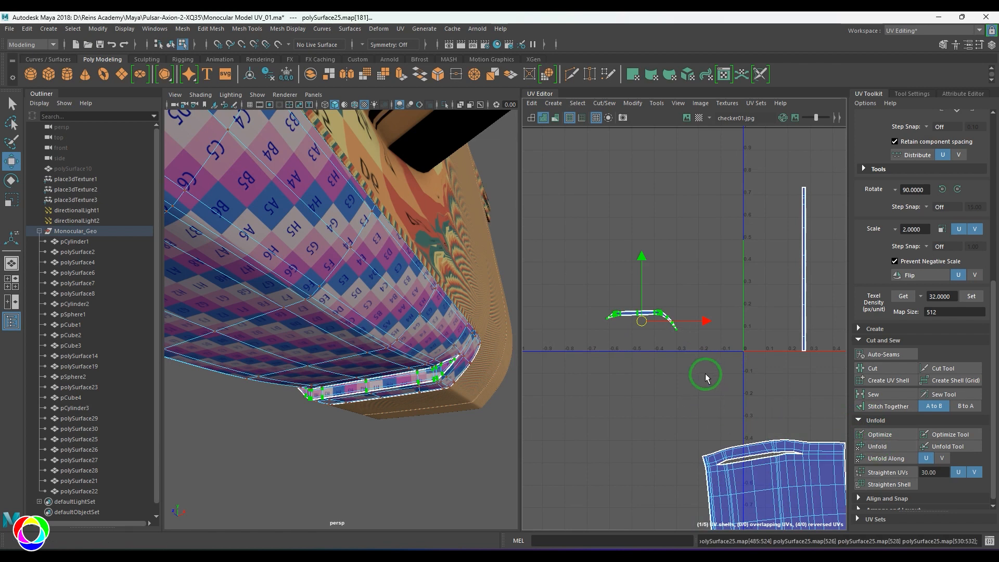
Select the faces of the tall straight strip shell and locate them on the panel in wireframe display.
{"action": "middle_click_drag", "start_coordinate": [839, 335], "coordinate": [723, 358], "text": "alt"}
{"action": "scroll", "coordinate": [723, 358], "scroll_direction": "down", "scroll_amount": 1}
{"action": "right_click_drag", "start_coordinate": [662, 270], "coordinate": [651, 339]}
{"action": "left_click_drag", "start_coordinate": [634, 192], "coordinate": [713, 381]}
{"action": "scroll", "coordinate": [373, 315], "scroll_direction": "down", "scroll_amount": 5}
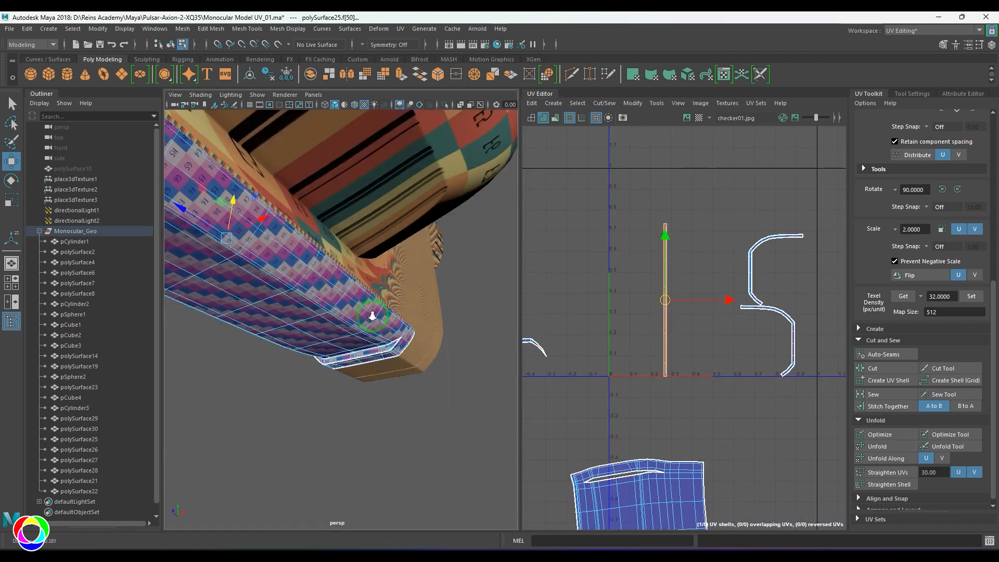
{"action": "mouse_move", "coordinate": [372, 316]}
{"action": "left_mouse_down", "text": "alt"}
{"action": "mouse_move", "coordinate": [388, 340]}
{"action": "mouse_move", "coordinate": [442, 314]}
{"action": "mouse_move", "coordinate": [415, 327]}
{"action": "mouse_move", "coordinate": [425, 336]}
{"action": "left_mouse_up", "text": "alt"}
{"action": "key", "text": "4"}
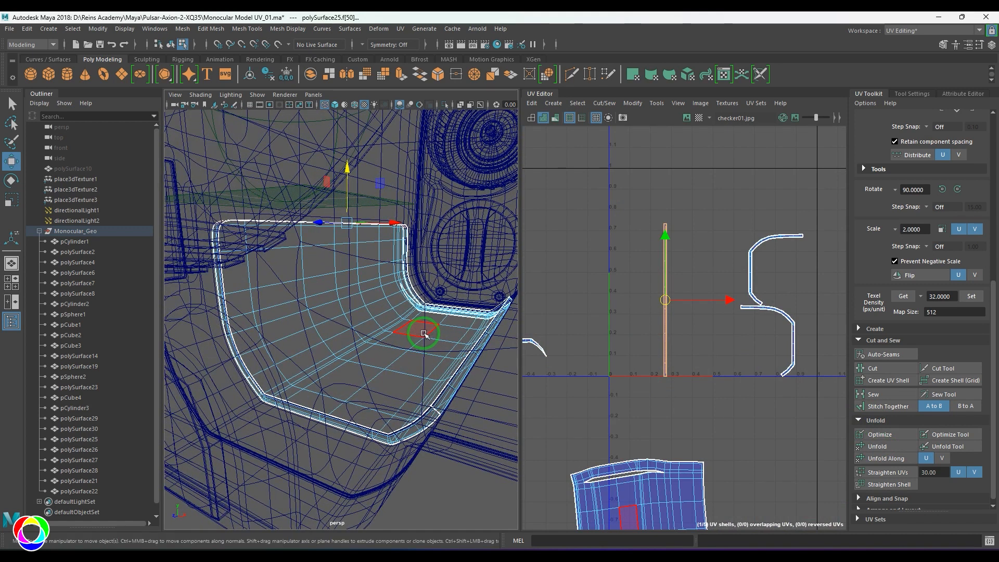
{"action": "key", "text": "5"}
Select the large shell's long border edges and move and sew them to attach the tall straight strip.
{"action": "middle_click_drag", "start_coordinate": [671, 381], "coordinate": [669, 188], "text": "alt"}
{"action": "middle_click_drag", "start_coordinate": [675, 286], "coordinate": [667, 362], "text": "alt"}
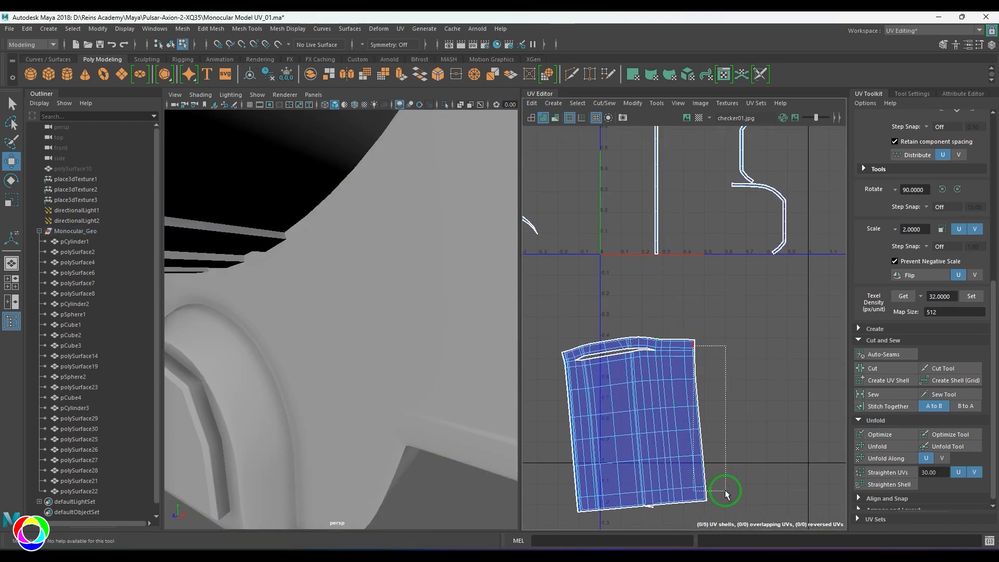
{"action": "left_click_drag", "start_coordinate": [725, 491], "coordinate": [726, 491]}
{"action": "mouse_move", "coordinate": [732, 437]}
{"action": "right_mouse_down", "text": "shift"}
{"action": "mouse_move", "coordinate": [733, 366]}
{"action": "mouse_move", "coordinate": [729, 424]}
{"action": "right_mouse_up", "text": "shift"}
{"action": "key", "text": "ctrl+z"}
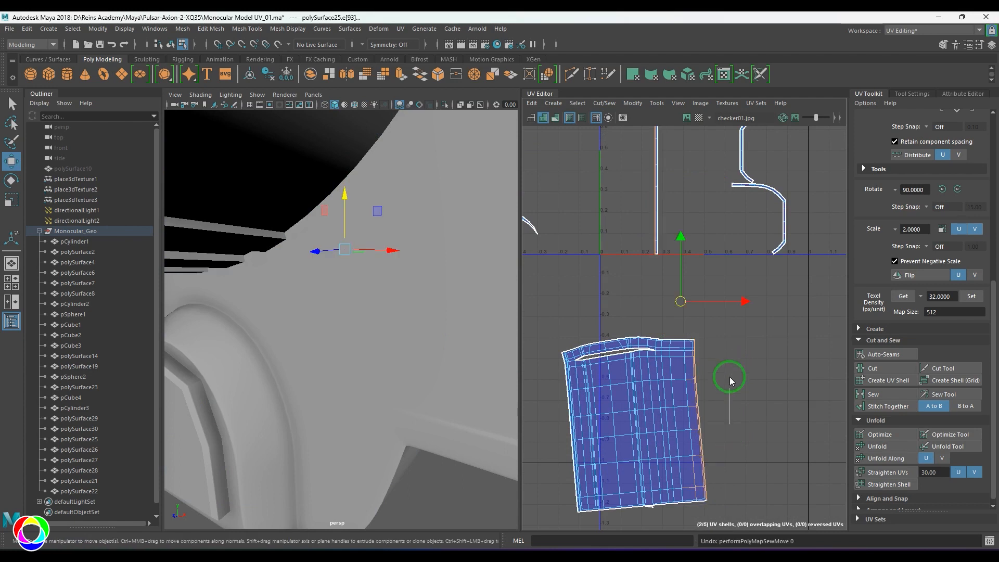
{"action": "right_click_drag", "start_coordinate": [730, 376], "coordinate": [729, 371], "text": "shift"}
{"action": "scroll", "coordinate": [727, 369], "scroll_direction": "down", "scroll_amount": 3}
{"action": "scroll", "coordinate": [742, 326], "scroll_direction": "up", "scroll_amount": 5}
{"action": "middle_click_drag", "start_coordinate": [743, 325], "coordinate": [686, 411], "text": "alt"}
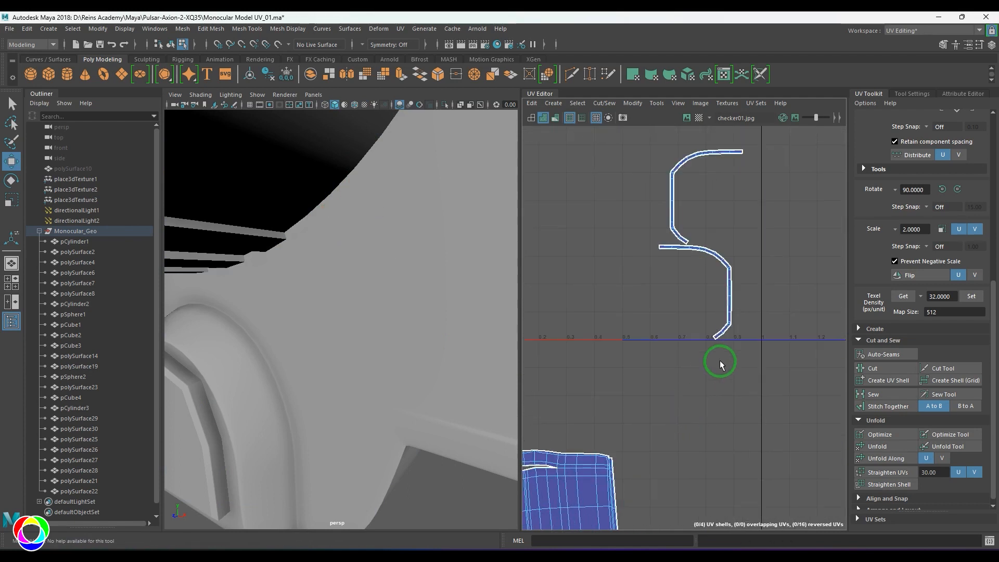
{"action": "middle_click_drag", "start_coordinate": [721, 364], "coordinate": [725, 279], "text": "alt"}
{"action": "scroll", "coordinate": [576, 366], "scroll_direction": "down", "scroll_amount": 1}
{"action": "middle_click_drag", "start_coordinate": [603, 387], "coordinate": [631, 364], "text": "alt"}
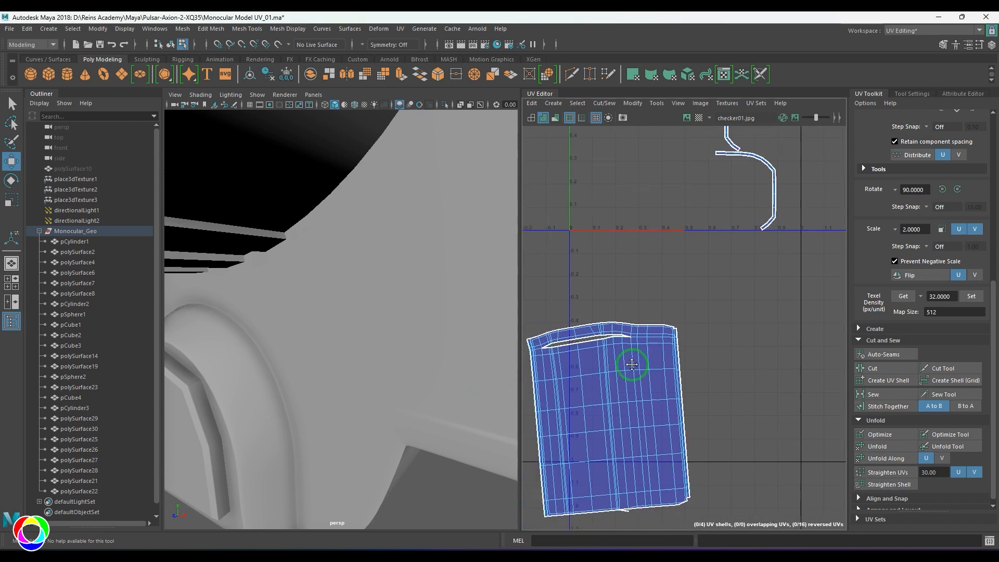
Reselect polySurface25 and move the lower curved strip shell away from the other curved strip.
{"action": "right_click_drag", "start_coordinate": [364, 366], "coordinate": [169, 366], "text": "alt"}
{"action": "left_click_drag", "start_coordinate": [333, 379], "coordinate": [363, 316], "text": "alt"}
{"action": "right_click_drag", "start_coordinate": [334, 294], "coordinate": [349, 269]}
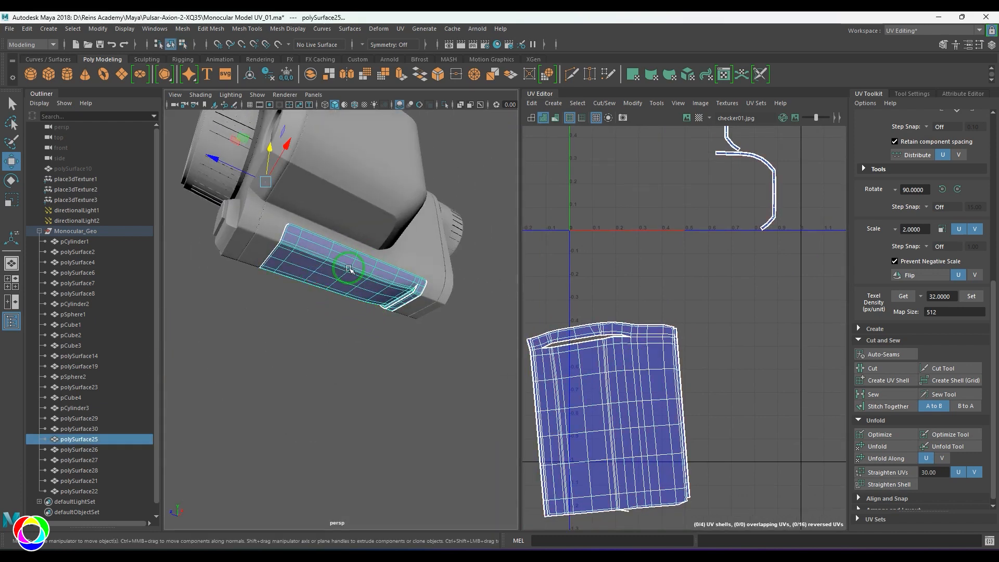
{"action": "middle_click_drag", "start_coordinate": [750, 271], "coordinate": [682, 398], "text": "alt"}
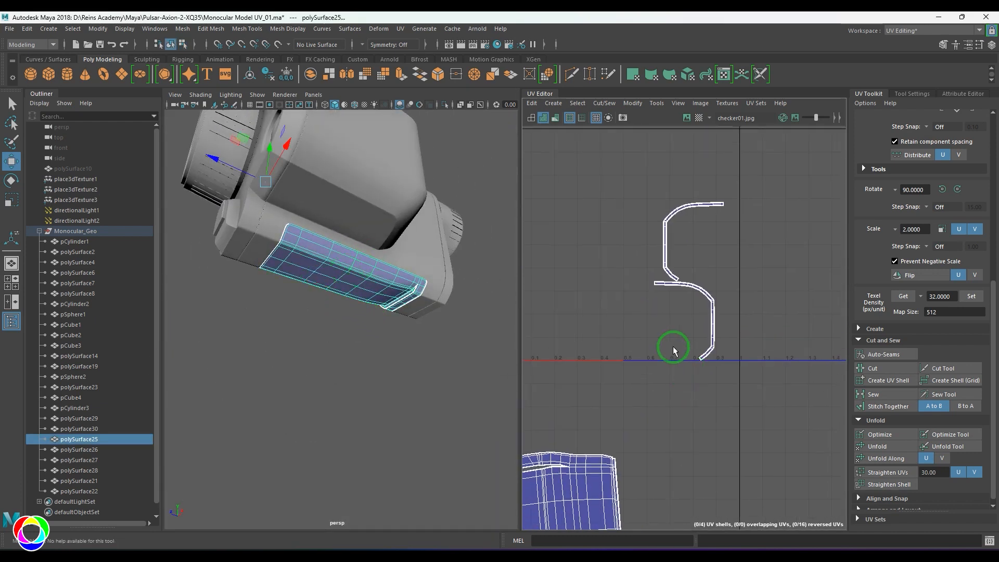
{"action": "right_click_drag", "start_coordinate": [673, 348], "coordinate": [700, 346]}
{"action": "left_click_drag", "start_coordinate": [699, 305], "coordinate": [691, 382]}
{"action": "key", "text": "F11"}
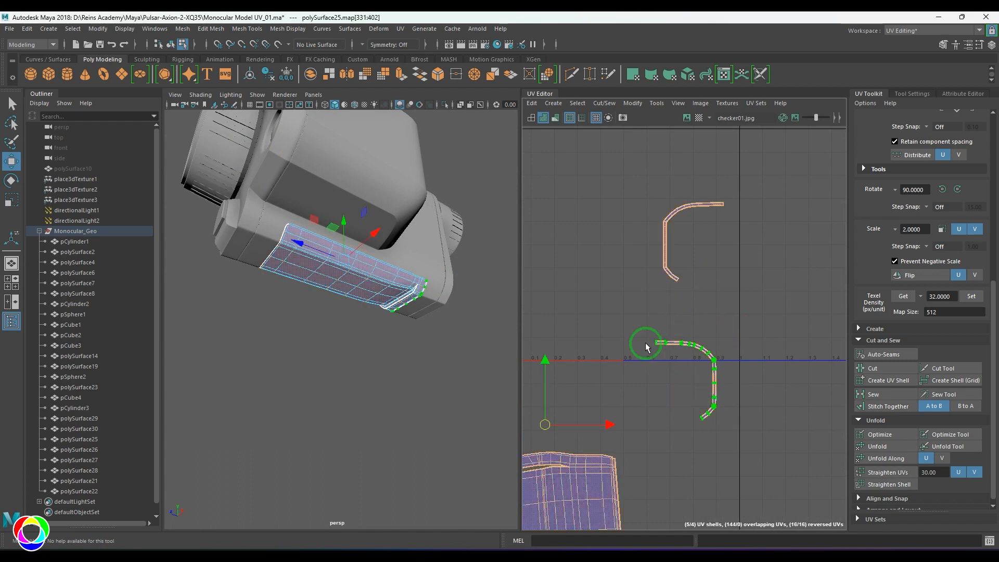
Select the lower curved strip shell's faces and locate them on the panel in wireframe display.
{"action": "left_click_drag", "start_coordinate": [646, 341], "coordinate": [750, 437]}
{"action": "left_click_drag", "start_coordinate": [335, 304], "coordinate": [294, 322], "text": "alt"}
{"action": "right_click_drag", "start_coordinate": [295, 323], "coordinate": [320, 330], "text": "alt"}
{"action": "mouse_move", "coordinate": [321, 330]}
{"action": "left_mouse_down", "text": "alt"}
{"action": "mouse_move", "coordinate": [319, 341]}
{"action": "mouse_move", "coordinate": [414, 339]}
{"action": "left_mouse_up", "text": "alt"}
{"action": "key", "text": "4"}
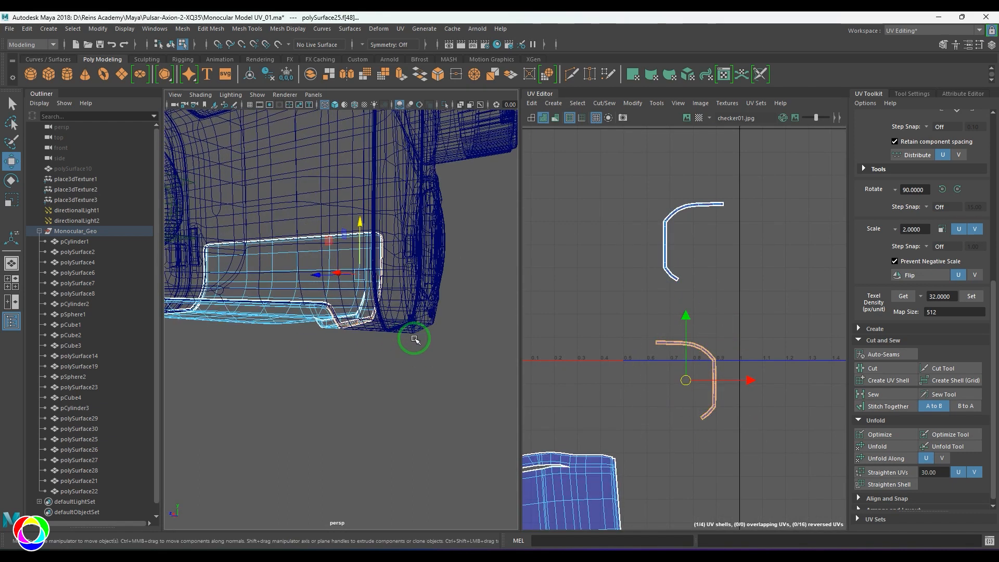
{"action": "middle_click_drag", "start_coordinate": [765, 405], "coordinate": [785, 231], "text": "alt"}
{"action": "middle_click_drag", "start_coordinate": [692, 320], "coordinate": [698, 417], "text": "alt"}
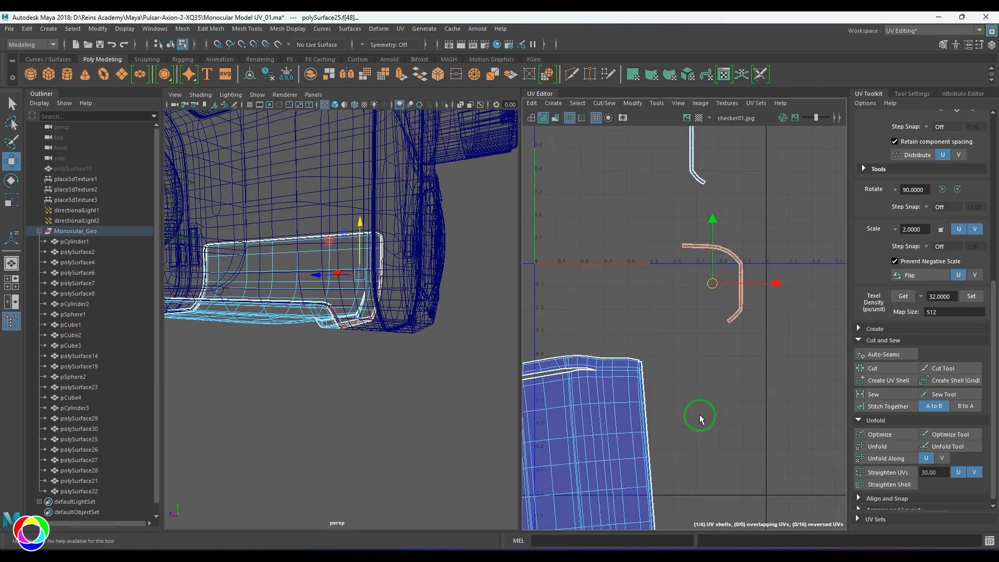
{"action": "middle_click_drag", "start_coordinate": [633, 438], "coordinate": [670, 378], "text": "alt"}
Return to object selection, select polySurface25 and isolate it in the viewport.
{"action": "right_click_drag", "start_coordinate": [316, 350], "coordinate": [366, 390], "text": "alt"}
{"action": "key", "text": "F8"}
{"action": "left_click", "coordinate": [301, 317]}
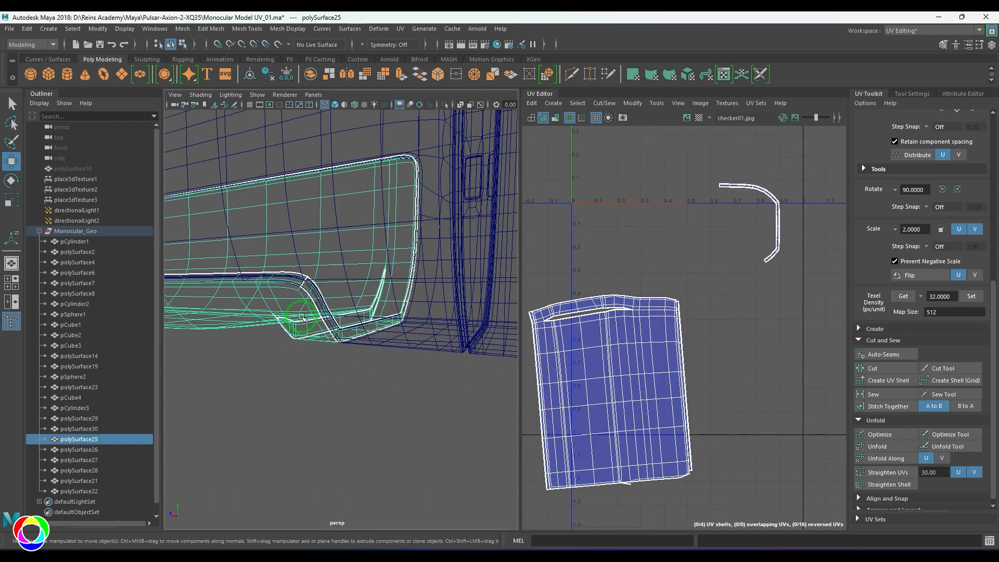
{"action": "key", "text": "ctrl+1"}
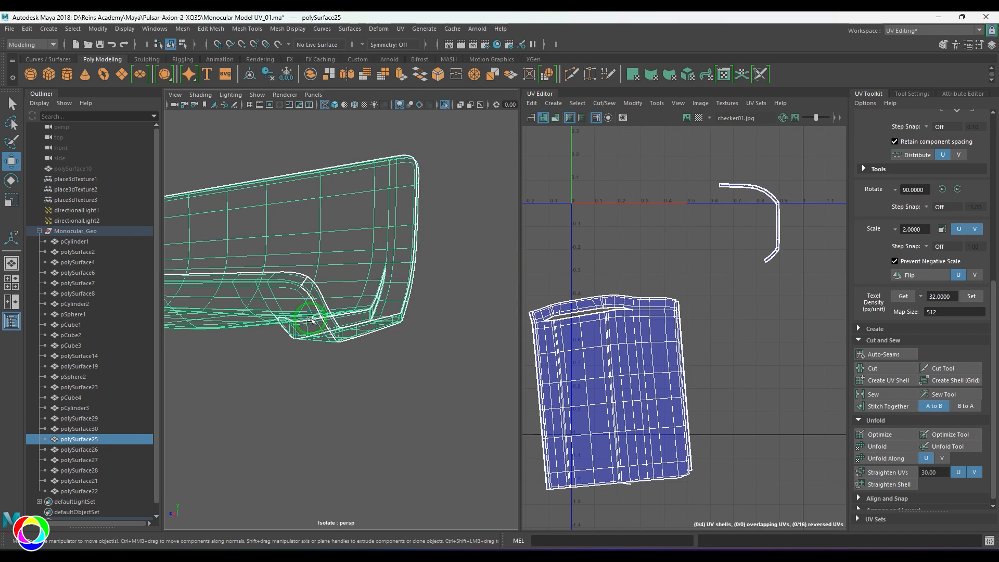
Cut polySurface25's UVs along the corner edges that continue the lower seam of the band beneath the rim.
{"action": "key", "text": "5"}
{"action": "mouse_move", "coordinate": [368, 339]}
{"action": "left_mouse_down", "text": "alt"}
{"action": "mouse_move", "coordinate": [319, 304]}
{"action": "mouse_move", "coordinate": [352, 335]}
{"action": "mouse_move", "coordinate": [290, 327]}
{"action": "mouse_move", "coordinate": [323, 319]}
{"action": "mouse_move", "coordinate": [328, 285]}
{"action": "mouse_move", "coordinate": [389, 294]}
{"action": "left_mouse_up", "text": "alt"}
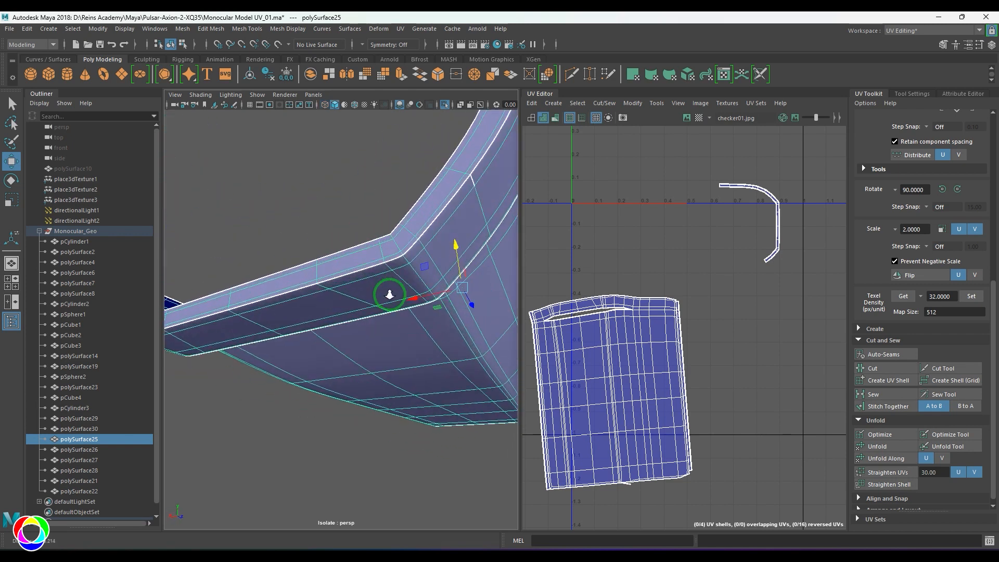
{"action": "right_click_drag", "start_coordinate": [389, 294], "coordinate": [326, 286], "text": "alt"}
{"action": "left_click_drag", "start_coordinate": [325, 286], "coordinate": [428, 310], "text": "alt"}
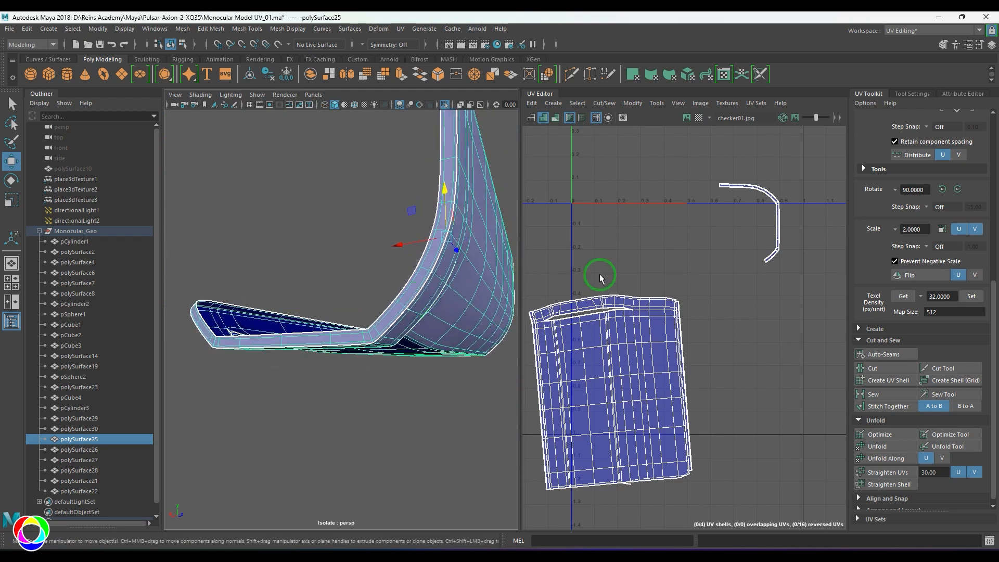
{"action": "scroll", "coordinate": [651, 286], "scroll_direction": "down", "scroll_amount": 3}
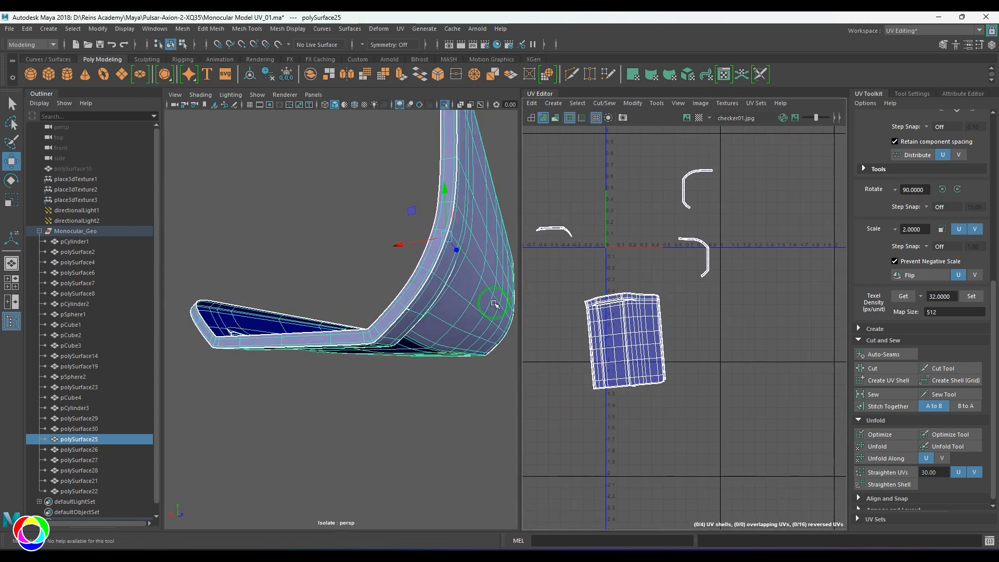
{"action": "left_click_drag", "start_coordinate": [494, 304], "coordinate": [408, 292], "text": "alt"}
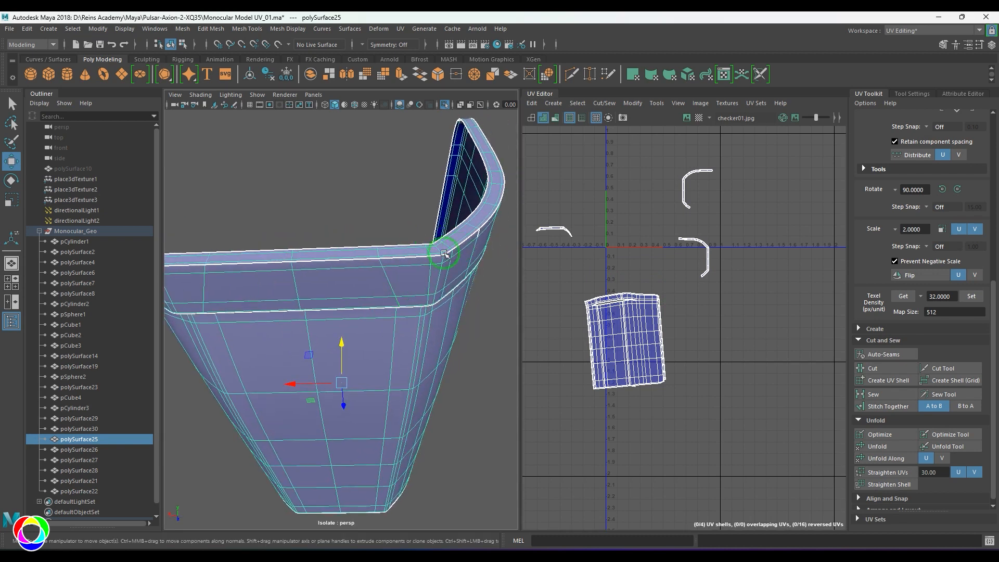
{"action": "left_click_drag", "start_coordinate": [439, 249], "coordinate": [412, 319], "text": "alt"}
{"action": "right_click_drag", "start_coordinate": [413, 319], "coordinate": [442, 314], "text": "alt"}
{"action": "left_click", "coordinate": [467, 315]}
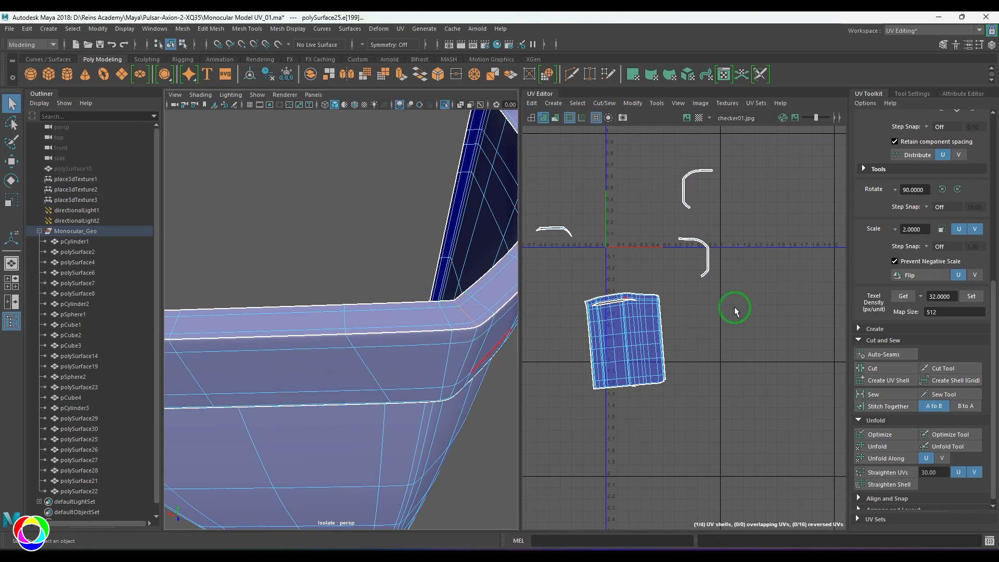
{"action": "key", "text": "shift+x"}
Try to sew the rim border edges of polySurface25 onto the main UV shell, and undo it.
{"action": "right_click_drag", "start_coordinate": [418, 358], "coordinate": [418, 322]}
{"action": "left_click_drag", "start_coordinate": [467, 326], "coordinate": [282, 330], "text": "alt"}
{"action": "left_click", "coordinate": [282, 328]}
{"action": "key", "text": "shift+s"}
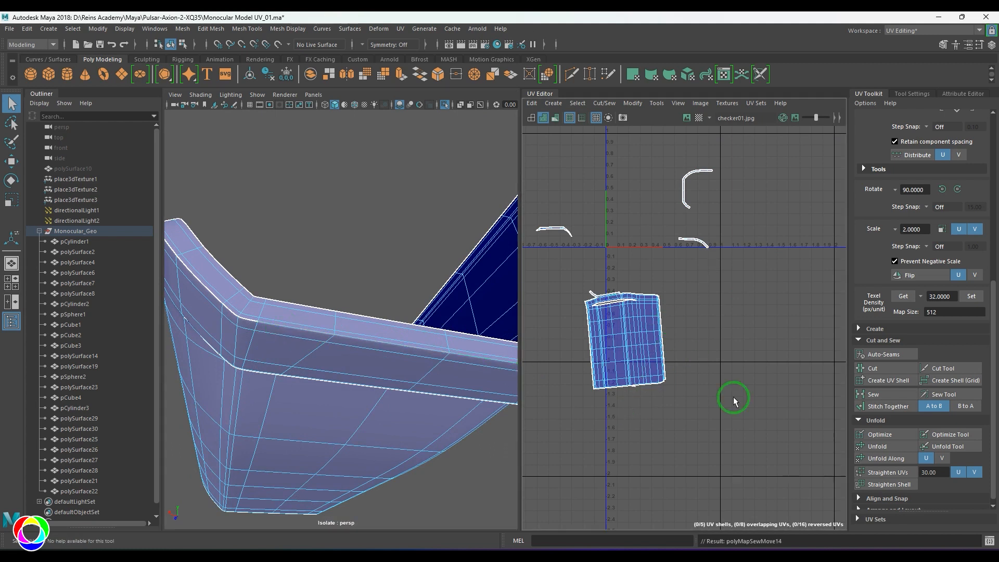
{"action": "right_click_drag", "start_coordinate": [670, 395], "coordinate": [707, 426], "text": "alt"}
{"action": "right_click_drag", "start_coordinate": [653, 359], "coordinate": [728, 341], "text": "alt"}
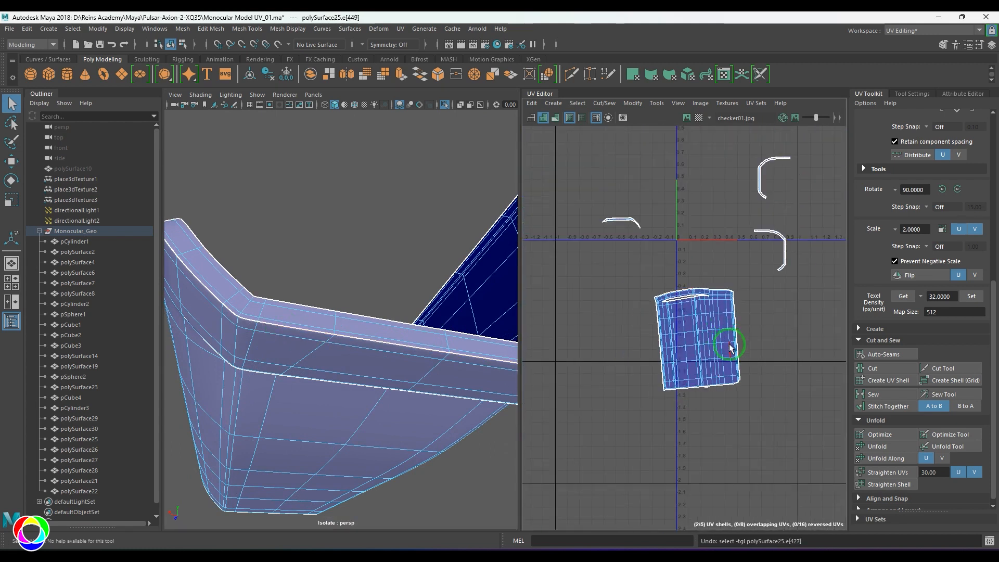
{"action": "key", "text": "ctrl+z"}
Move and sew the narrow strip hanging off the lower border of polySurface25's main UV shell.
{"action": "scroll", "coordinate": [743, 384], "scroll_direction": "up", "scroll_amount": 10}
{"action": "middle_click_drag", "start_coordinate": [679, 401], "coordinate": [854, 359], "text": "alt"}
{"action": "scroll", "coordinate": [786, 360], "scroll_direction": "up", "scroll_amount": 3}
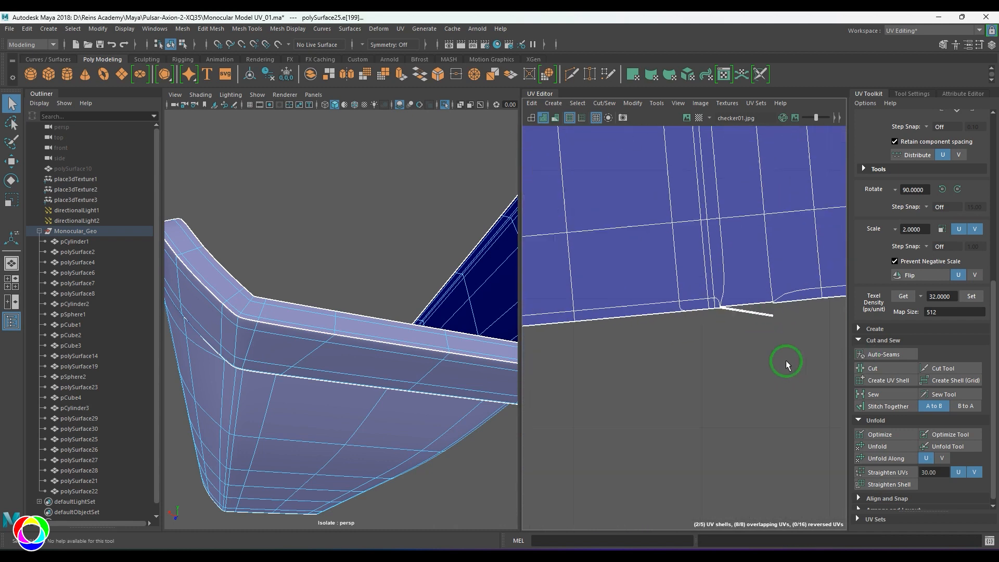
{"action": "right_click_drag", "start_coordinate": [786, 360], "coordinate": [804, 411], "text": "alt"}
{"action": "right_click_drag", "start_coordinate": [747, 365], "coordinate": [815, 416], "text": "alt"}
{"action": "right_click_drag", "start_coordinate": [705, 362], "coordinate": [681, 349], "text": "alt"}
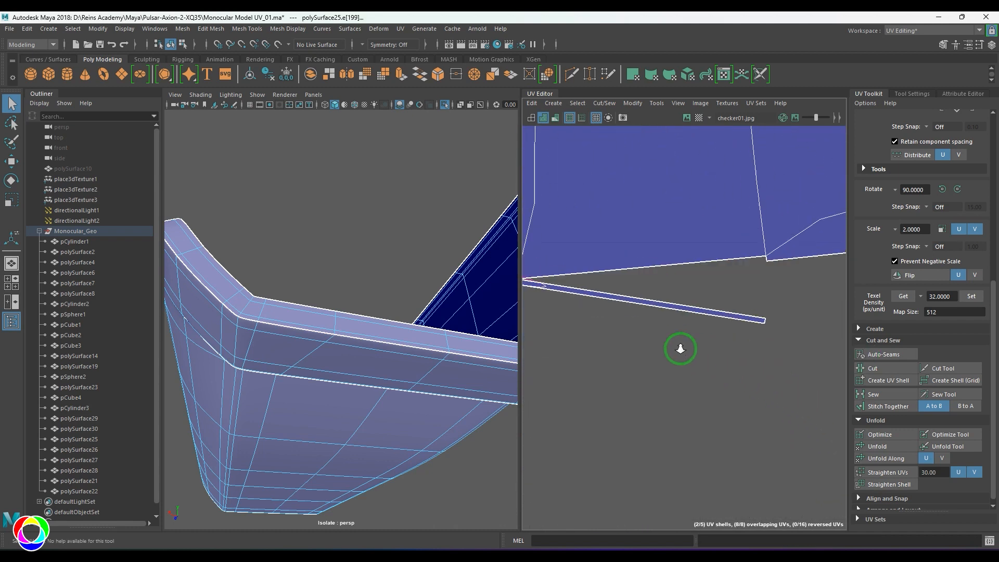
{"action": "middle_click_drag", "start_coordinate": [681, 349], "coordinate": [728, 368], "text": "alt"}
{"action": "right_click_drag", "start_coordinate": [730, 331], "coordinate": [755, 335], "text": "shift"}
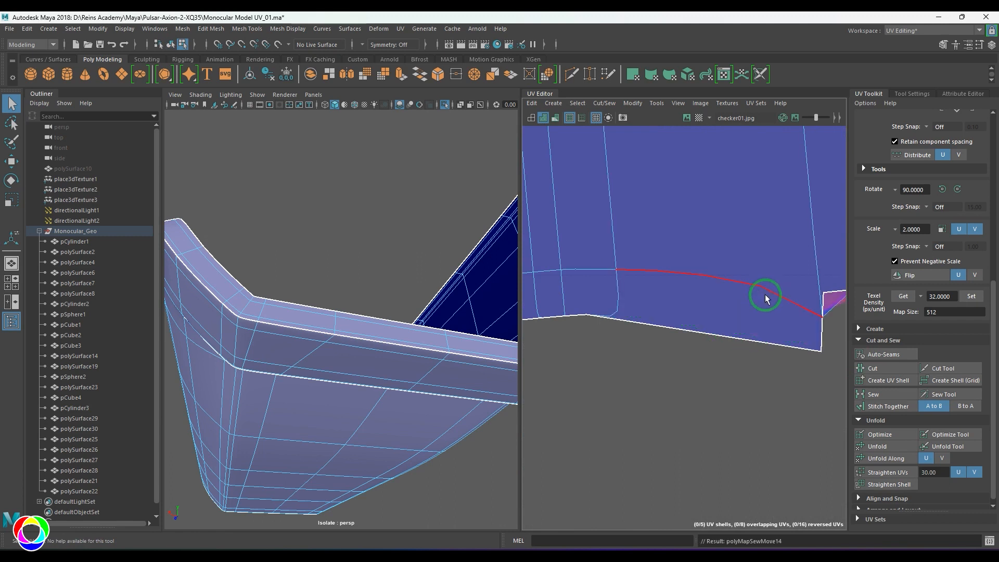
{"action": "right_click_drag", "start_coordinate": [808, 367], "coordinate": [831, 363], "text": "shift"}
{"action": "right_click_drag", "start_coordinate": [819, 359], "coordinate": [714, 303], "text": "alt"}
{"action": "middle_click_drag", "start_coordinate": [714, 303], "coordinate": [692, 354], "text": "alt"}
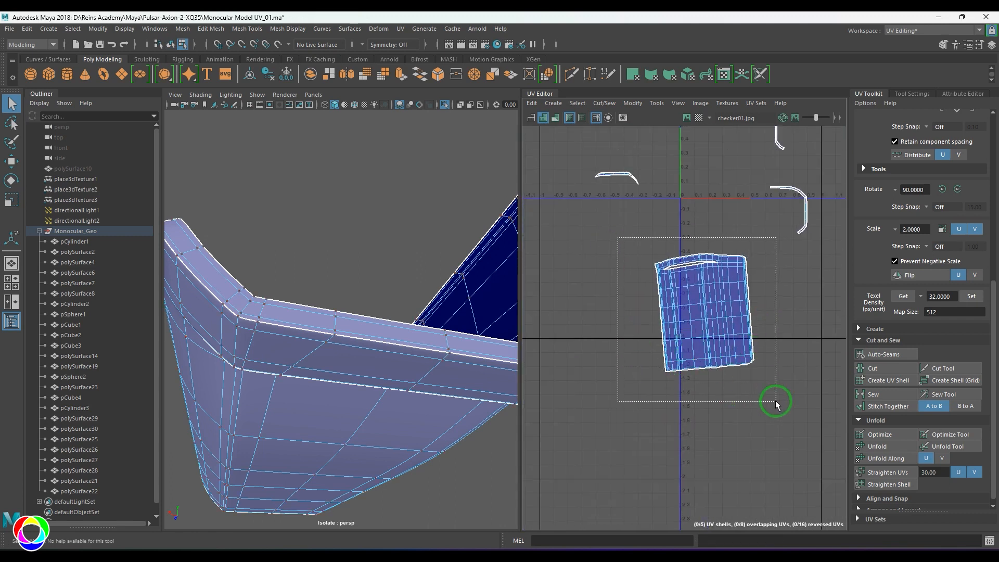
Unfold all UVs of polySurface25's main shell and display the checker texture on the part to check it.
{"action": "left_click_drag", "start_coordinate": [776, 402], "coordinate": [776, 401]}
{"action": "right_click_drag", "start_coordinate": [764, 261], "coordinate": [651, 273], "text": "shift"}
{"action": "left_click", "coordinate": [784, 303]}
{"action": "scroll", "coordinate": [737, 298], "scroll_direction": "down", "scroll_amount": 4}
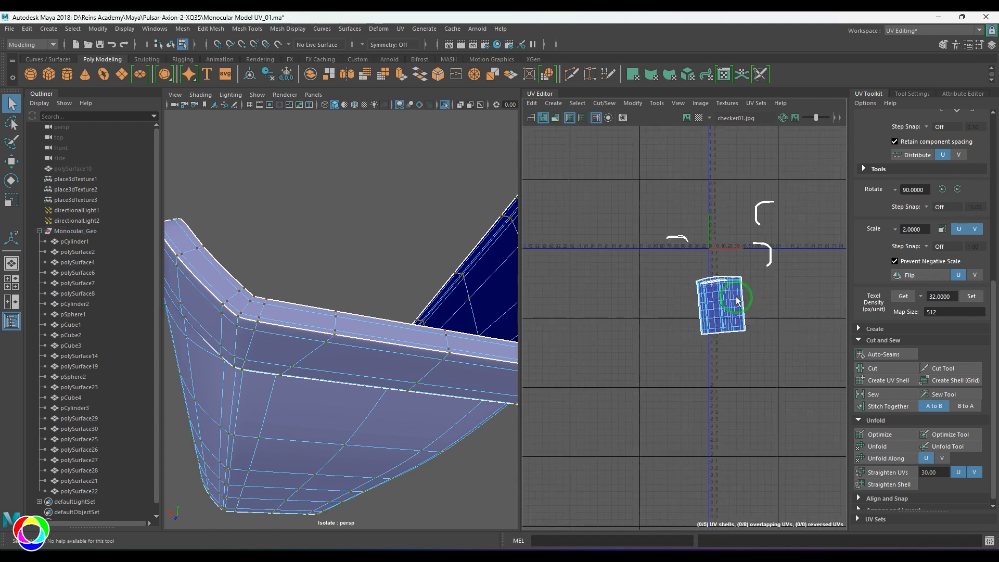
{"action": "middle_click_drag", "start_coordinate": [736, 298], "coordinate": [713, 368], "text": "alt"}
{"action": "right_click_drag", "start_coordinate": [324, 383], "coordinate": [358, 352]}
{"action": "key", "text": "6"}
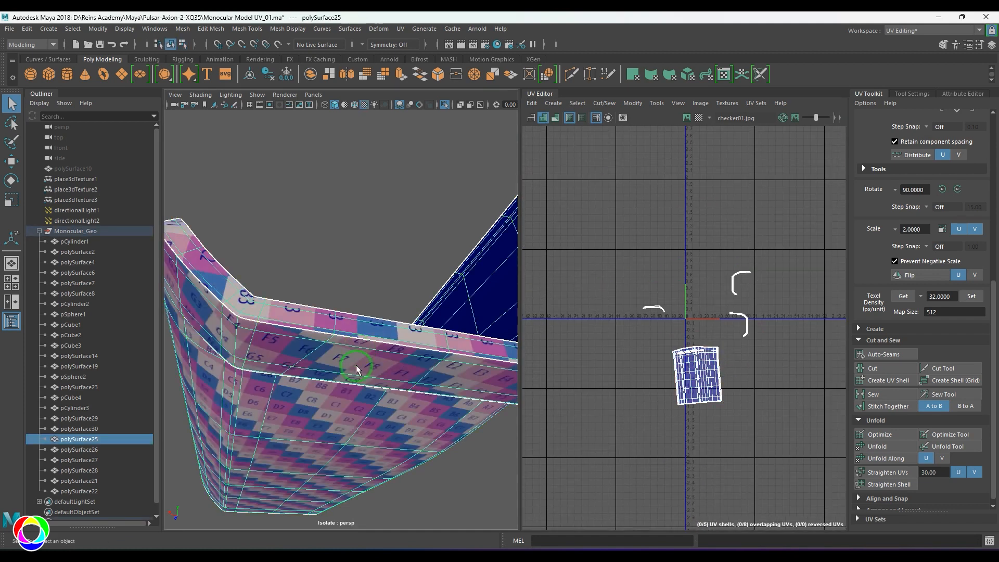
{"action": "left_click_drag", "start_coordinate": [507, 466], "coordinate": [351, 352], "text": "alt"}
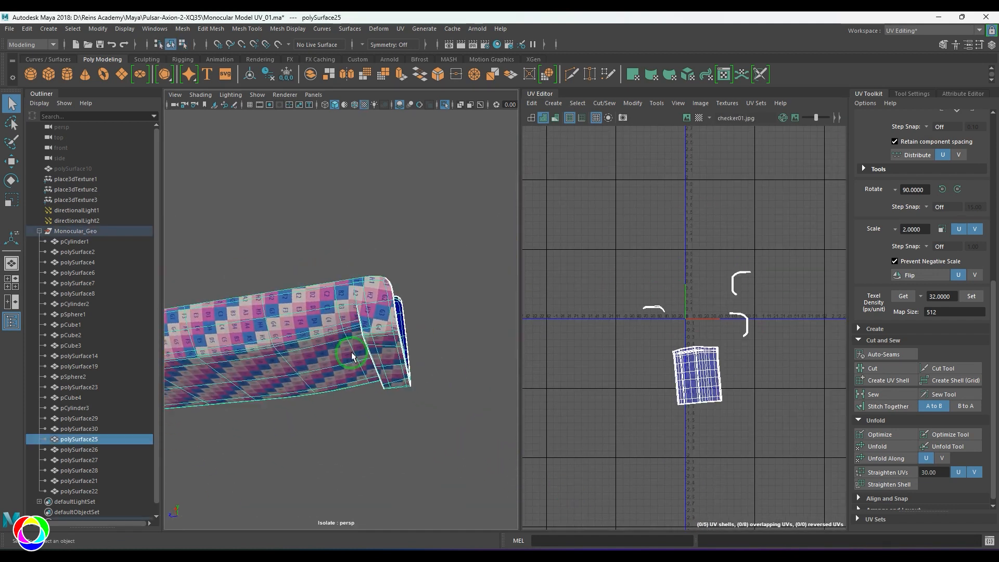
Leave the isolated view of polySurface25 and isolate polySurface26 instead.
{"action": "key", "text": "ctrl+1"}
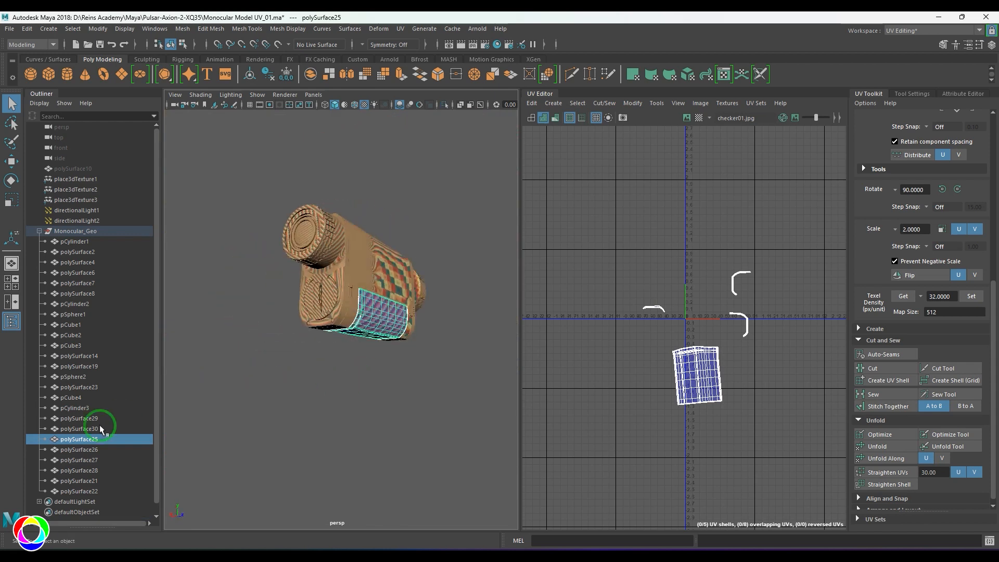
{"action": "left_click", "coordinate": [79, 450]}
{"action": "left_click_drag", "start_coordinate": [361, 368], "coordinate": [348, 344], "text": "alt"}
{"action": "key", "text": "ctrl+1"}
{"action": "middle_click_drag", "start_coordinate": [347, 344], "coordinate": [411, 365], "text": "alt"}
{"action": "left_click_drag", "start_coordinate": [411, 366], "coordinate": [436, 338], "text": "alt"}
Apply a planar UV projection to polySurface26 from the Z axis, fitted to the bounding box, and check it from several angles.
{"action": "left_click", "coordinate": [400, 29]}
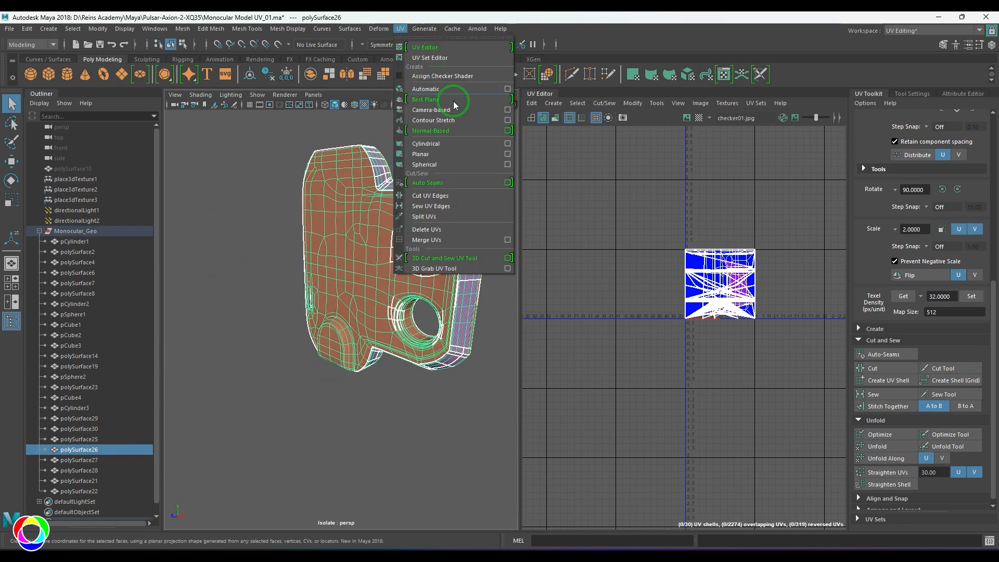
{"action": "left_click", "coordinate": [508, 155]}
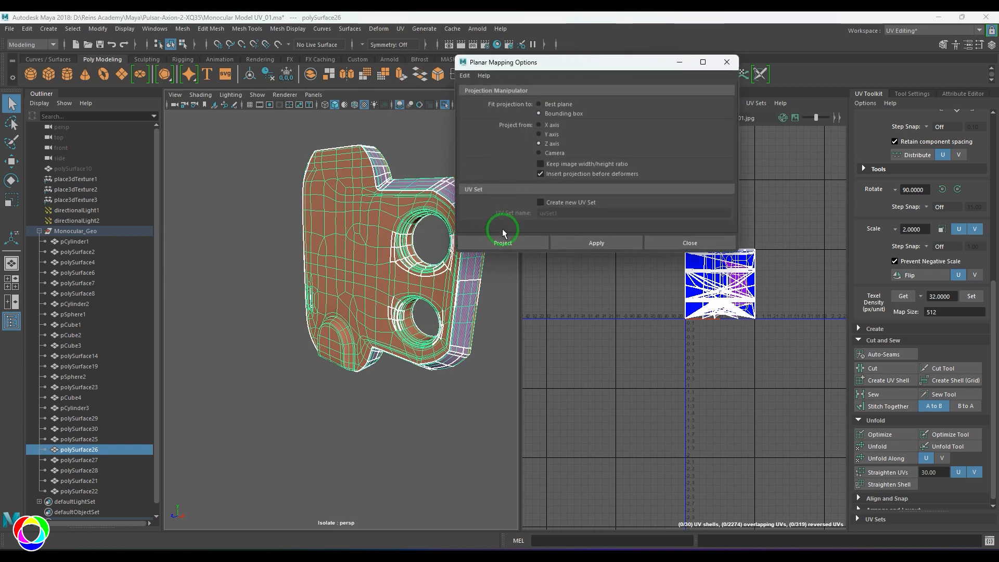
{"action": "left_click", "coordinate": [511, 242]}
{"action": "left_click", "coordinate": [438, 170]}
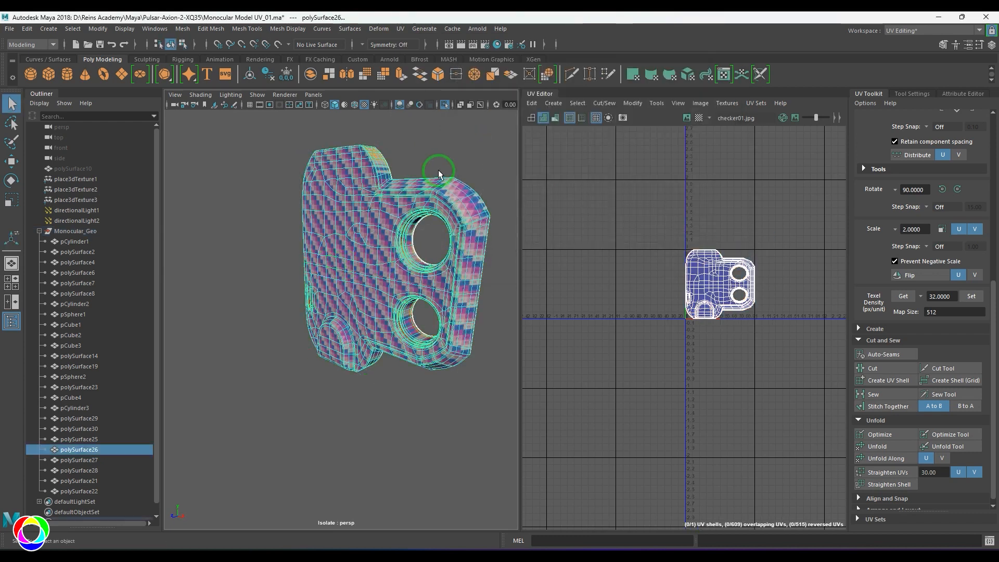
{"action": "left_click", "coordinate": [358, 269]}
{"action": "left_click_drag", "start_coordinate": [358, 261], "coordinate": [511, 259], "text": "alt"}
{"action": "left_click", "coordinate": [478, 397]}
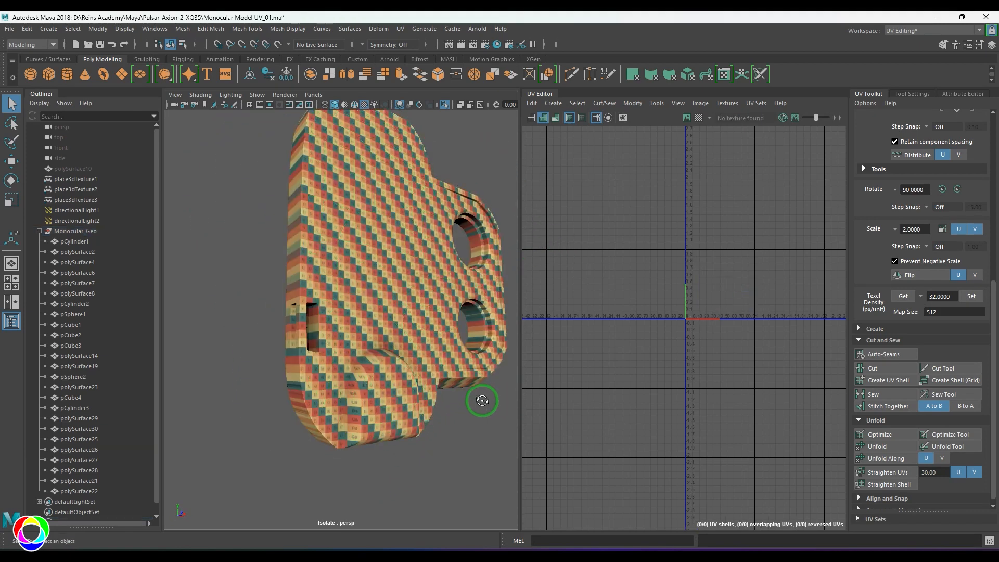
{"action": "left_click_drag", "start_coordinate": [480, 401], "coordinate": [433, 295], "text": "alt"}
{"action": "left_click", "coordinate": [438, 289]}
Cut the UVs of polySurface26 along the edge loop around the perimeter of its flat face.
{"action": "middle_click_drag", "start_coordinate": [324, 252], "coordinate": [365, 325], "text": "alt"}
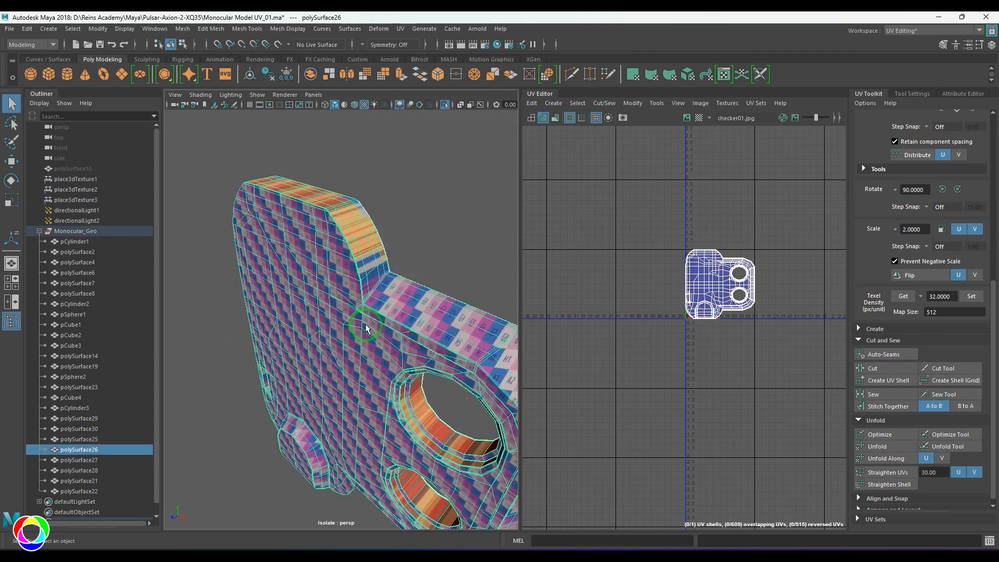
{"action": "right_click_drag", "start_coordinate": [365, 325], "coordinate": [388, 330], "text": "alt"}
{"action": "left_click_drag", "start_coordinate": [388, 330], "coordinate": [376, 317], "text": "alt"}
{"action": "right_click_drag", "start_coordinate": [375, 317], "coordinate": [371, 333], "text": "alt"}
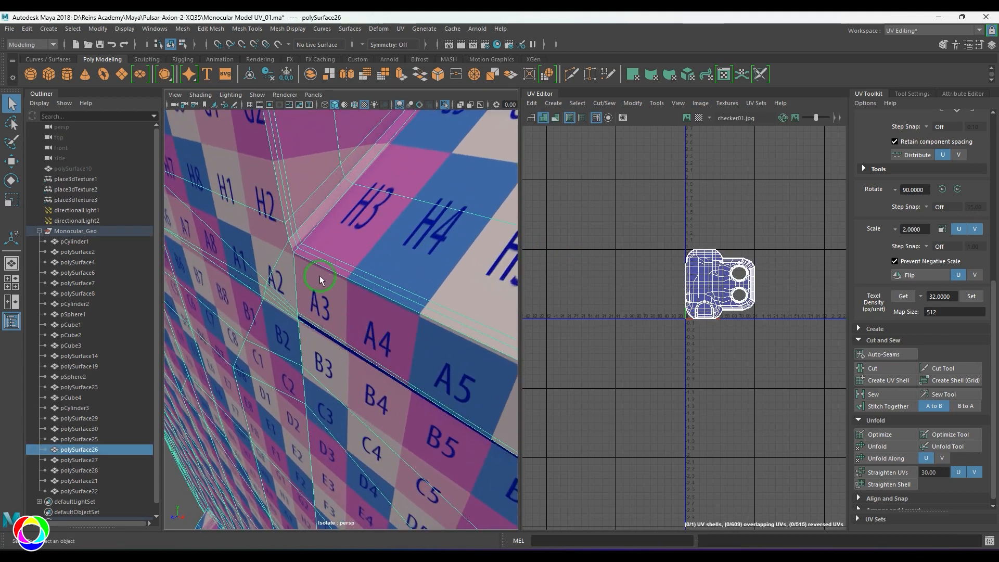
{"action": "right_click_drag", "start_coordinate": [320, 278], "coordinate": [312, 256]}
{"action": "key", "text": "a"}
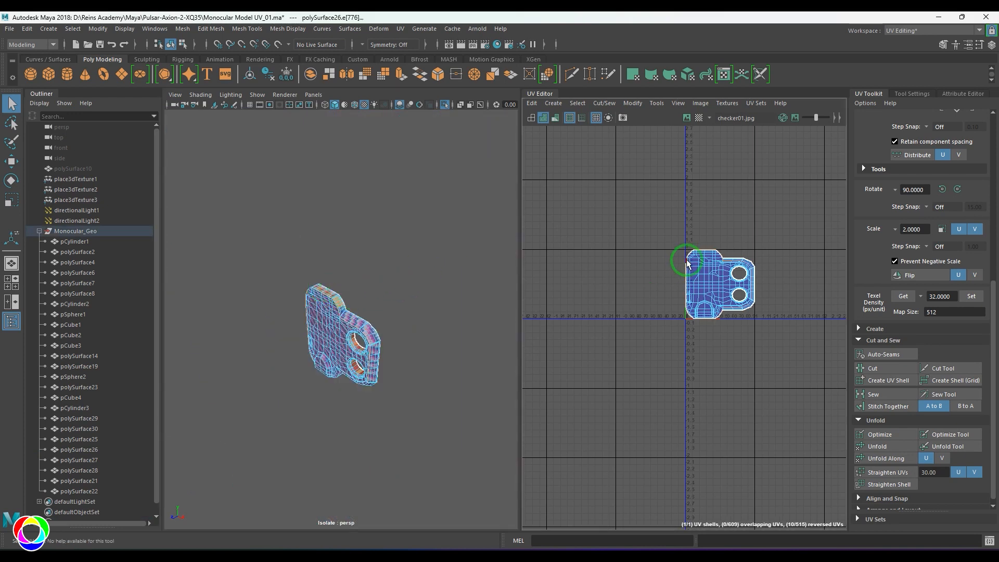
{"action": "right_click_drag", "start_coordinate": [687, 260], "coordinate": [625, 288], "text": "shift"}
Select the UV shell of polySurface26 and move it diagonally across the UV origin.
{"action": "right_click_drag", "start_coordinate": [716, 288], "coordinate": [721, 314]}
{"action": "left_click", "coordinate": [720, 314]}
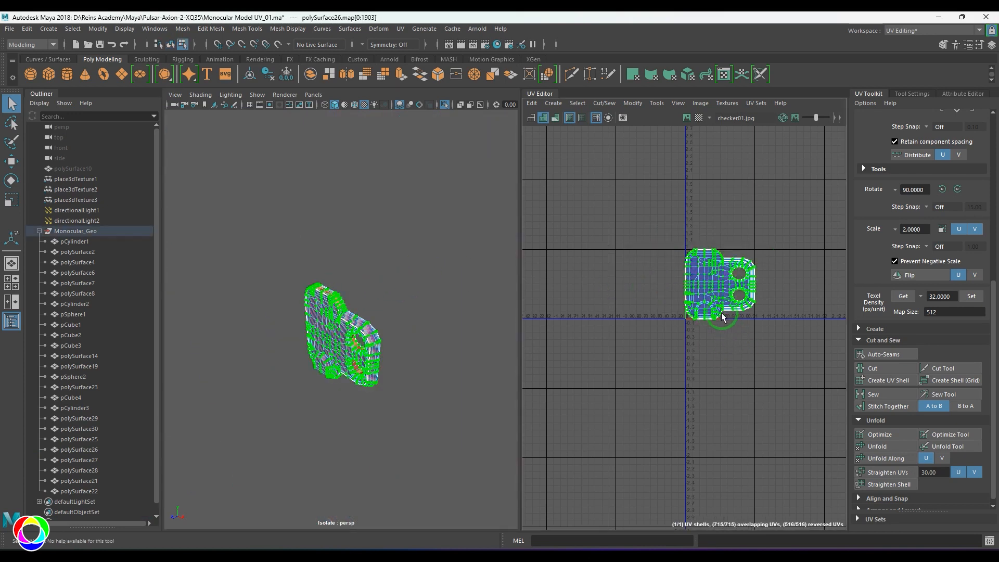
{"action": "key", "text": "w"}
{"action": "middle_click_drag", "start_coordinate": [711, 306], "coordinate": [684, 333]}
Examine the cut perimeter loop of polySurface26 in untextured shading, with the UVs shown as wireframe.
{"action": "right_click_drag", "start_coordinate": [344, 316], "coordinate": [469, 422], "text": "alt"}
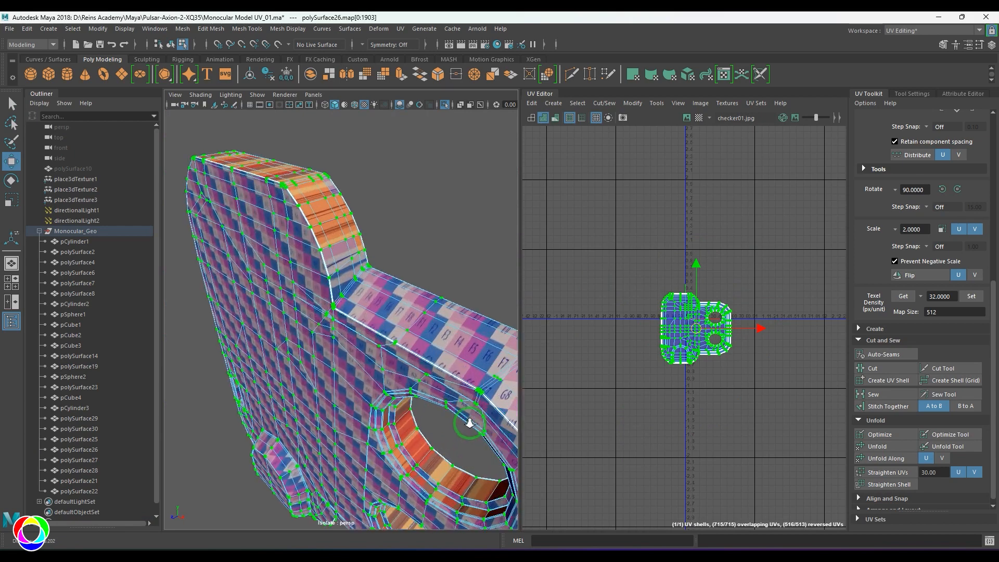
{"action": "mouse_move", "coordinate": [364, 281]}
{"action": "left_mouse_down", "text": "alt"}
{"action": "mouse_move", "coordinate": [341, 260]}
{"action": "mouse_move", "coordinate": [351, 288]}
{"action": "left_mouse_up", "text": "alt"}
{"action": "right_click_drag", "start_coordinate": [352, 290], "coordinate": [366, 323], "text": "alt"}
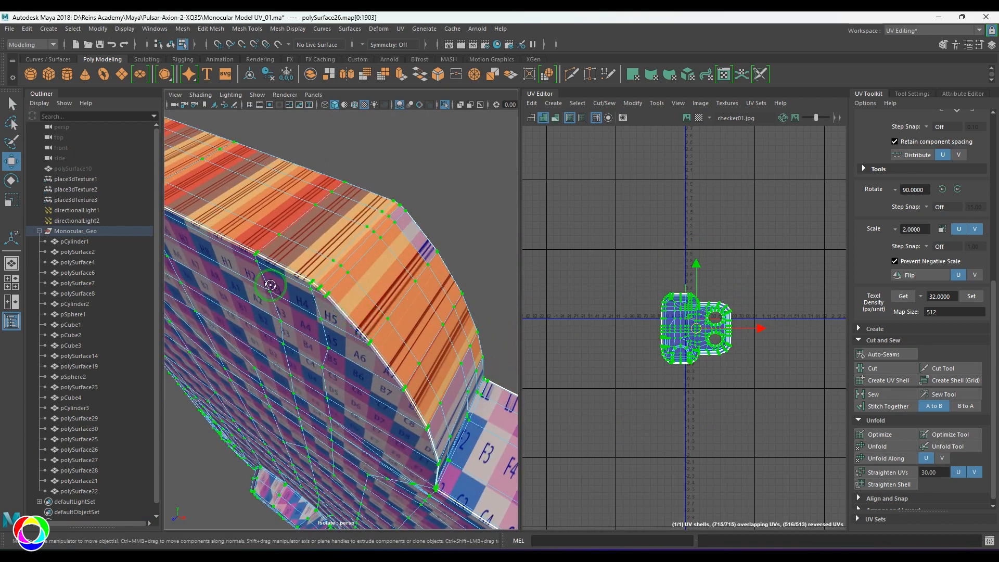
{"action": "left_click_drag", "start_coordinate": [270, 285], "coordinate": [348, 285], "text": "alt"}
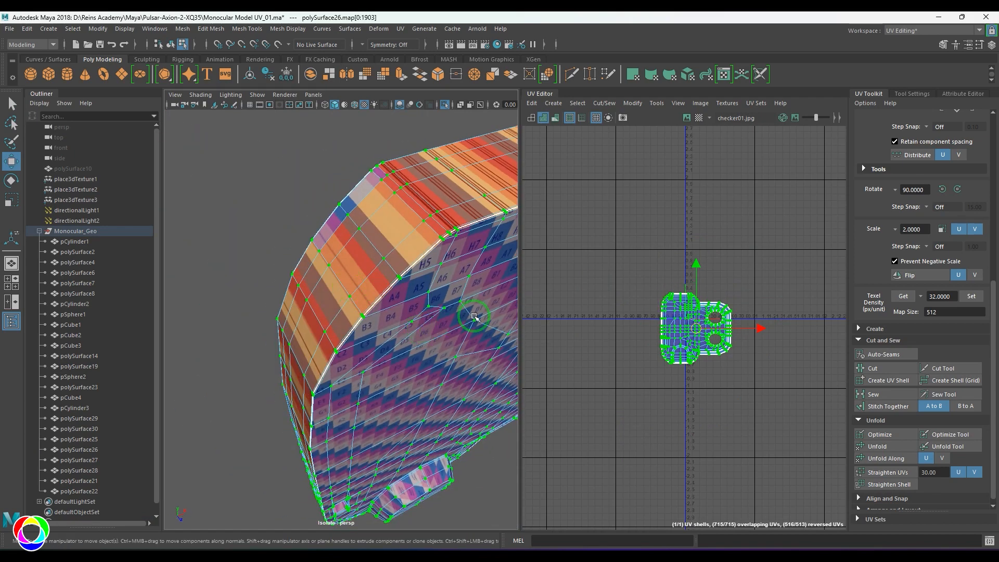
{"action": "key", "text": "5"}
{"action": "left_click", "coordinate": [567, 335]}
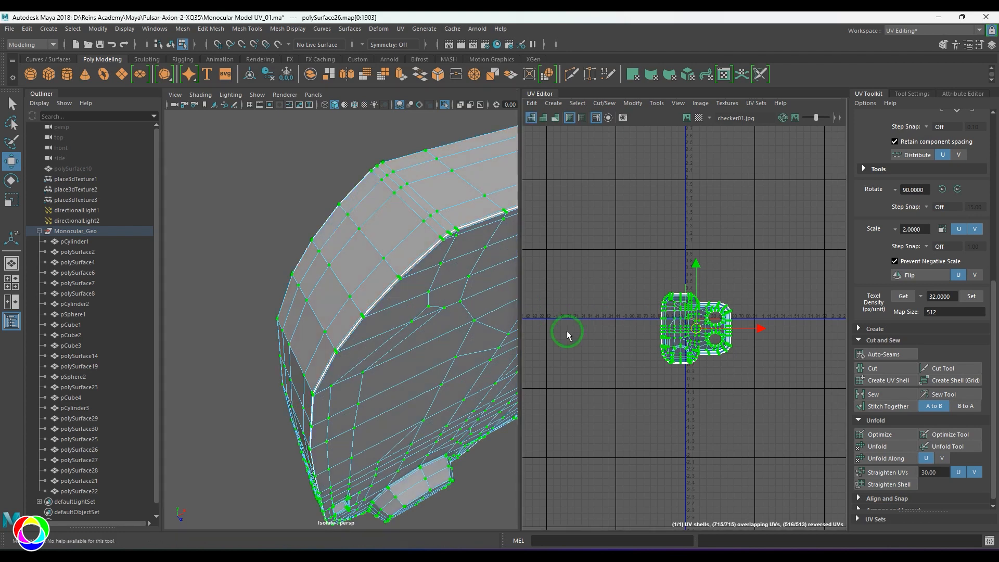
{"action": "left_click_drag", "start_coordinate": [418, 345], "coordinate": [432, 314], "text": "alt"}
{"action": "left_click_drag", "start_coordinate": [366, 245], "coordinate": [329, 275], "text": "alt"}
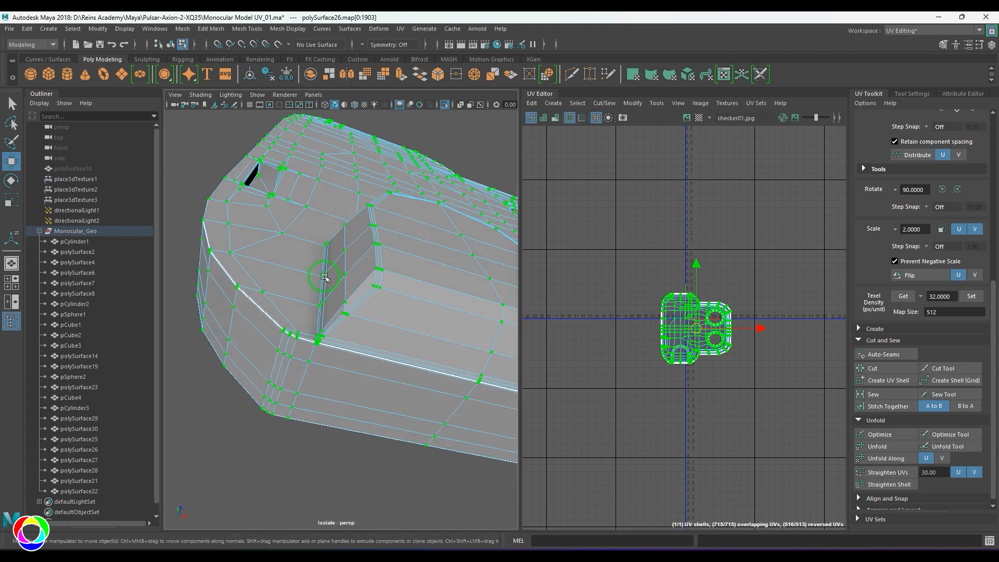
{"action": "scroll", "coordinate": [341, 330], "scroll_direction": "up", "scroll_amount": 3}
{"action": "left_click_drag", "start_coordinate": [341, 330], "coordinate": [344, 364], "text": "alt"}
{"action": "scroll", "coordinate": [381, 328], "scroll_direction": "down", "scroll_amount": 5}
{"action": "middle_click_drag", "start_coordinate": [389, 321], "coordinate": [388, 331], "text": "alt"}
{"action": "mouse_move", "coordinate": [389, 331]}
{"action": "left_mouse_down", "text": "alt"}
{"action": "mouse_move", "coordinate": [345, 350]}
{"action": "mouse_move", "coordinate": [353, 448]}
{"action": "mouse_move", "coordinate": [379, 346]}
{"action": "mouse_move", "coordinate": [401, 339]}
{"action": "mouse_move", "coordinate": [442, 341]}
{"action": "mouse_move", "coordinate": [419, 339]}
{"action": "mouse_move", "coordinate": [482, 413]}
{"action": "mouse_move", "coordinate": [312, 270]}
{"action": "mouse_move", "coordinate": [364, 357]}
{"action": "mouse_move", "coordinate": [422, 408]}
{"action": "mouse_move", "coordinate": [378, 327]}
{"action": "left_mouse_up", "text": "alt"}
{"action": "scroll", "coordinate": [378, 327], "scroll_direction": "up", "scroll_amount": 5}
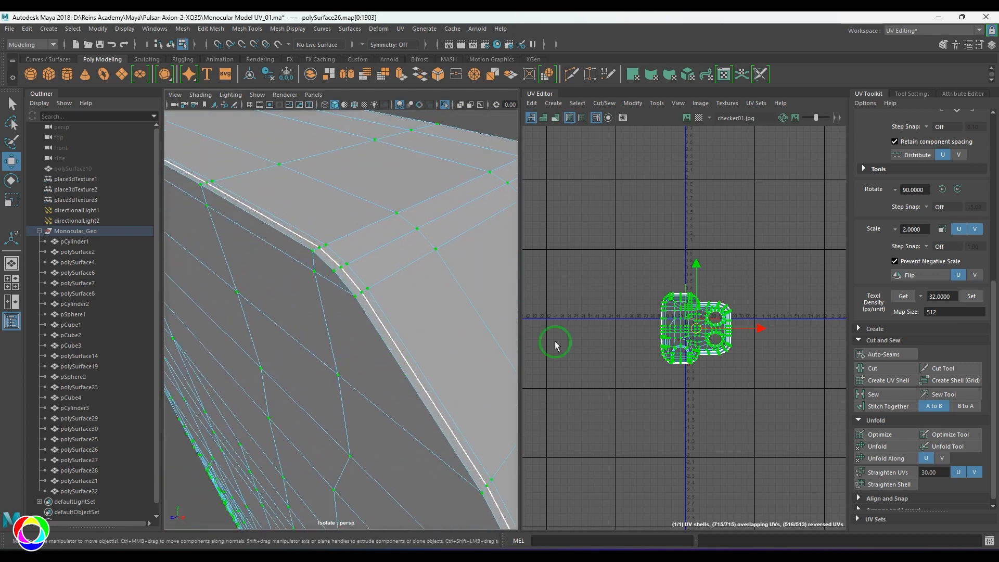
Reselect the whole UV shell of polySurface26 and shift it slightly further in negative U and V.
{"action": "left_click", "coordinate": [682, 394]}
{"action": "left_click", "coordinate": [681, 329]}
{"action": "double_click", "coordinate": [684, 345]}
{"action": "middle_click_drag", "start_coordinate": [684, 347], "coordinate": [603, 347]}
Inspect the perimeter seam of polySurface26 around its corners, the side slots and the notch beside the round openings.
{"action": "right_click_drag", "start_coordinate": [424, 250], "coordinate": [438, 285]}
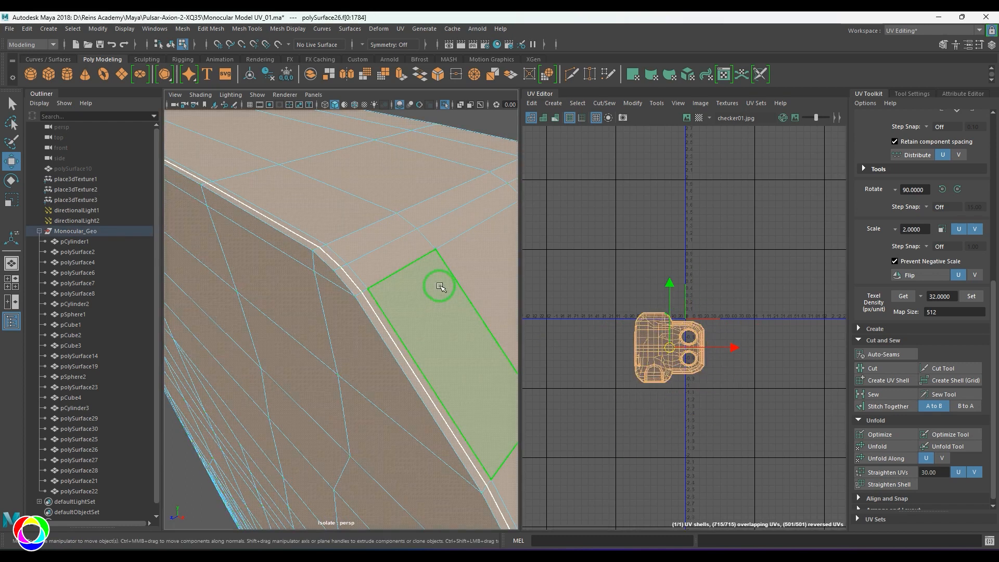
{"action": "left_click", "coordinate": [439, 286]}
{"action": "key", "text": "b"}
{"action": "scroll", "coordinate": [436, 321], "scroll_direction": "down", "scroll_amount": 5}
{"action": "left_click_drag", "start_coordinate": [414, 326], "coordinate": [381, 329], "text": "alt"}
{"action": "middle_click_drag", "start_coordinate": [381, 330], "coordinate": [273, 328], "text": "alt"}
{"action": "left_click_drag", "start_coordinate": [274, 328], "coordinate": [326, 371], "text": "alt"}
{"action": "middle_click_drag", "start_coordinate": [327, 370], "coordinate": [401, 266], "text": "alt"}
{"action": "left_click_drag", "start_coordinate": [392, 345], "coordinate": [383, 319], "text": "alt"}
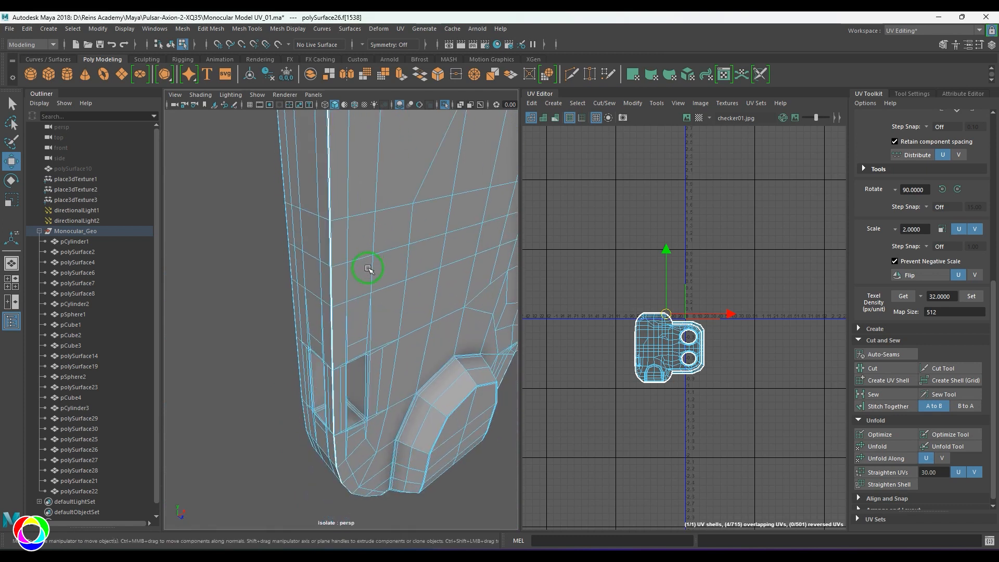
{"action": "right_click_drag", "start_coordinate": [321, 295], "coordinate": [425, 376], "text": "alt"}
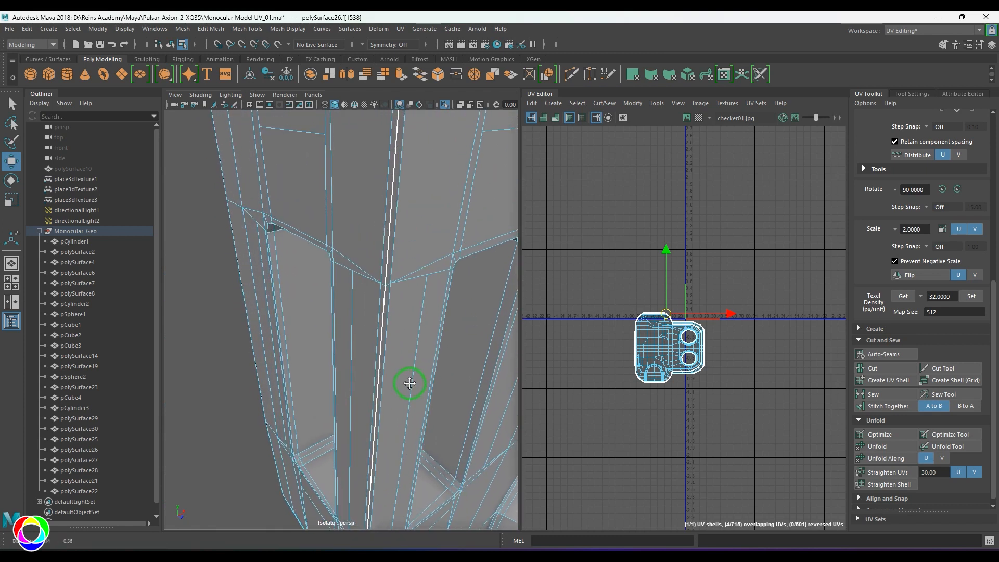
{"action": "left_click_drag", "start_coordinate": [378, 299], "coordinate": [373, 360], "text": "alt"}
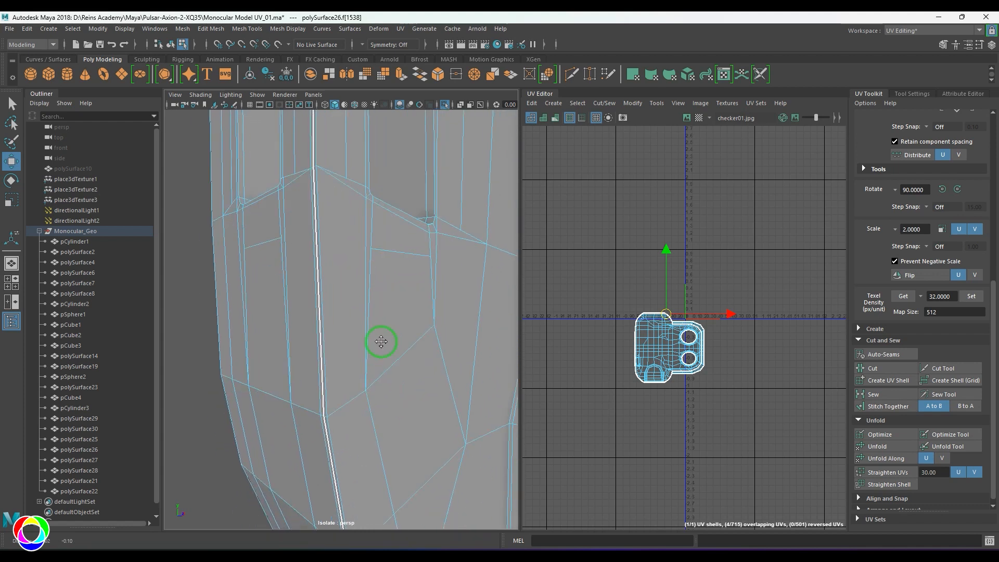
{"action": "left_click_drag", "start_coordinate": [365, 200], "coordinate": [383, 305], "text": "alt"}
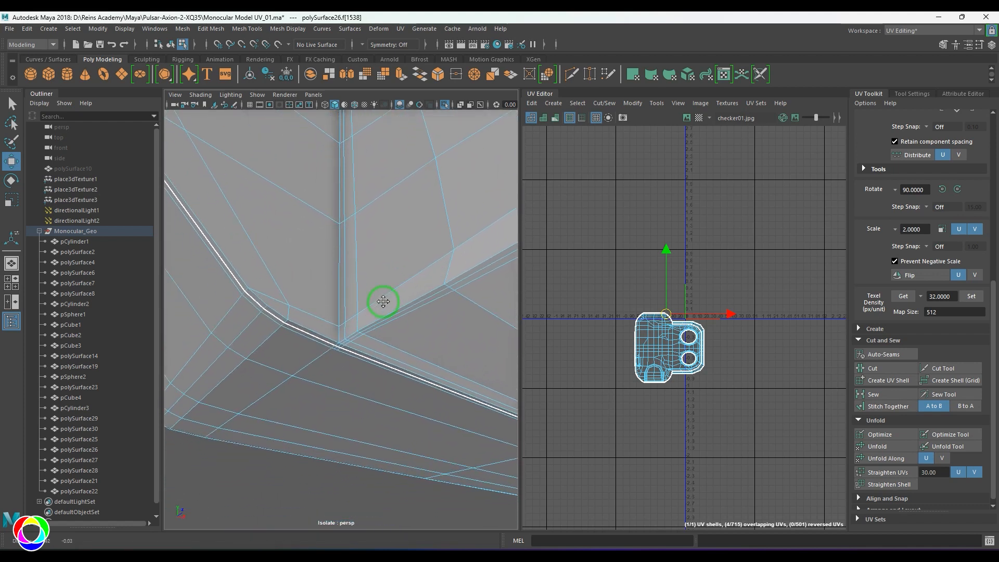
{"action": "scroll", "coordinate": [383, 301], "scroll_direction": "down", "scroll_amount": 5}
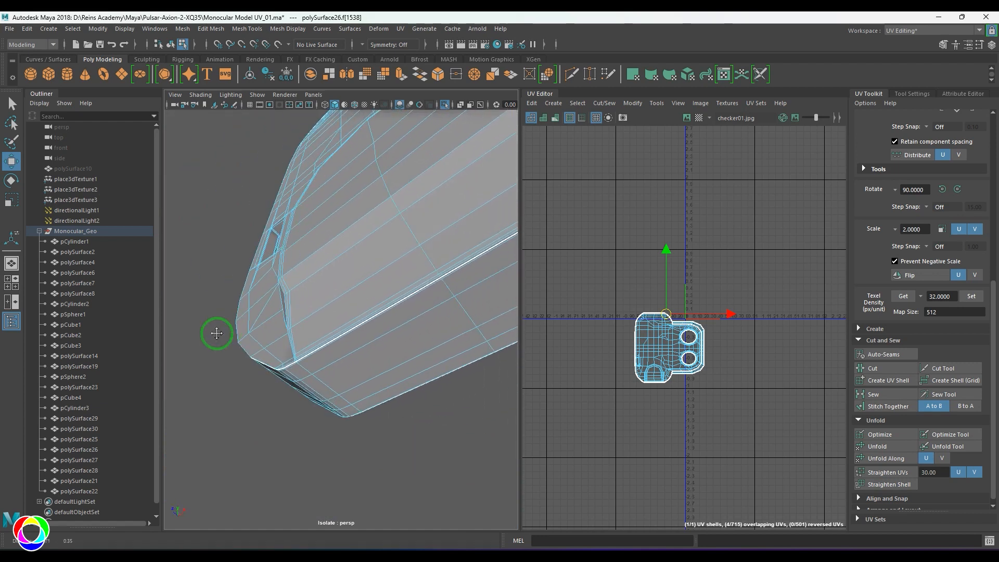
{"action": "left_click_drag", "start_coordinate": [417, 285], "coordinate": [362, 381], "text": "alt"}
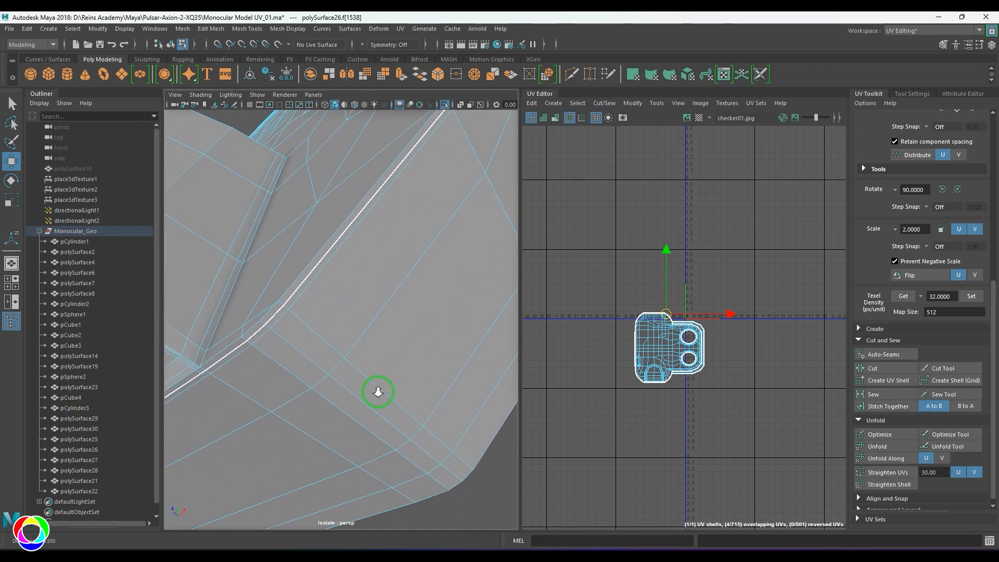
{"action": "middle_click_drag", "start_coordinate": [388, 302], "coordinate": [333, 375], "text": "alt"}
{"action": "mouse_move", "coordinate": [390, 297]}
{"action": "middle_mouse_down", "text": "alt"}
{"action": "mouse_move", "coordinate": [325, 352]}
{"action": "mouse_move", "coordinate": [359, 338]}
{"action": "middle_mouse_up", "text": "alt"}
{"action": "left_click_drag", "start_coordinate": [366, 324], "coordinate": [410, 274], "text": "alt"}
{"action": "middle_click_drag", "start_coordinate": [410, 274], "coordinate": [477, 314], "text": "alt"}
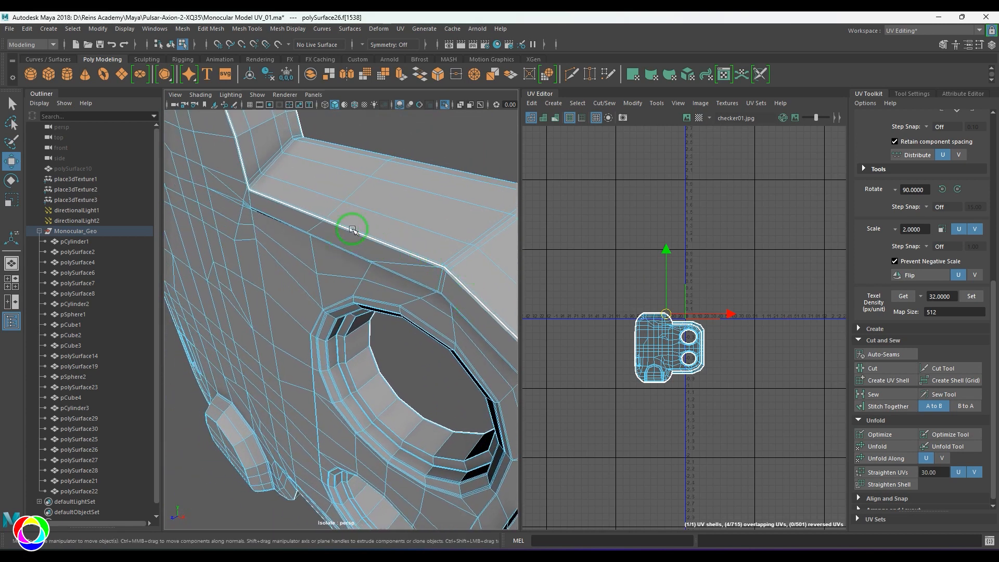
{"action": "left_click_drag", "start_coordinate": [352, 230], "coordinate": [382, 281], "text": "alt"}
{"action": "right_click_drag", "start_coordinate": [383, 281], "coordinate": [424, 316], "text": "alt"}
Select the perimeter wall's border edge loop and convert the selection to the wall faces to check their extent.
{"action": "key", "text": "F10"}
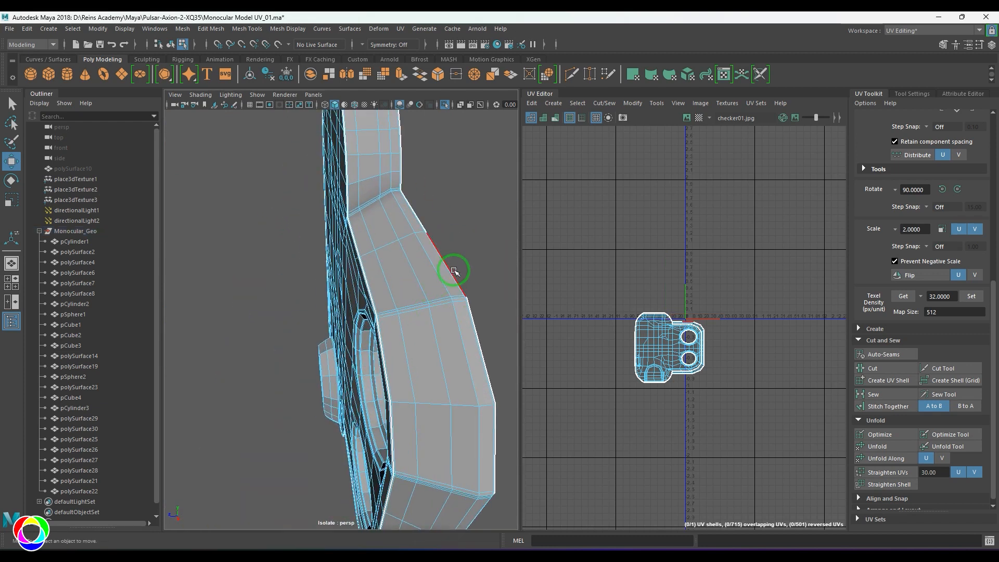
{"action": "double_click", "coordinate": [454, 272]}
{"action": "right_click", "coordinate": [463, 234], "text": "ctrl"}
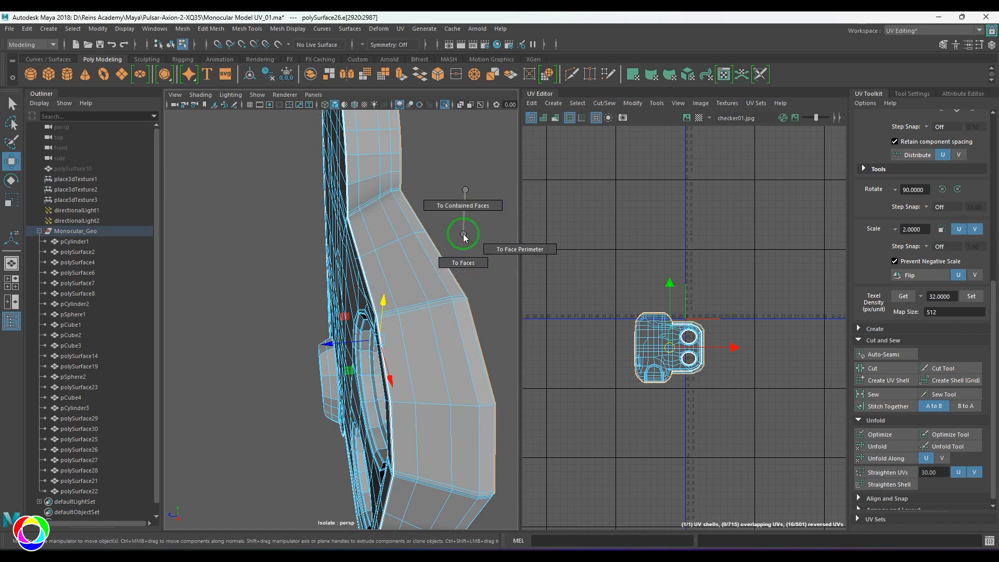
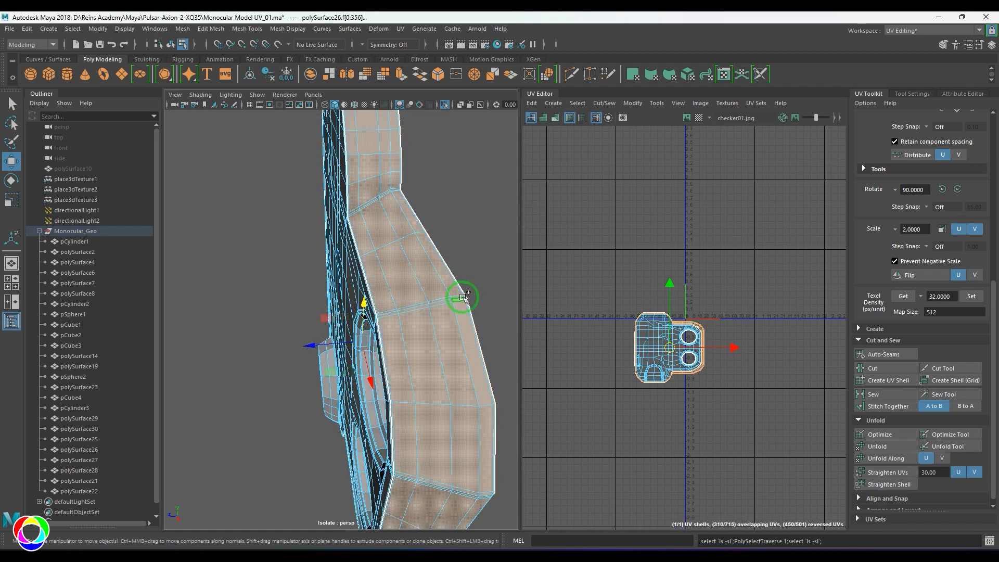
{"action": "scroll", "coordinate": [436, 242], "scroll_direction": "down", "scroll_amount": 5}
{"action": "left_click_drag", "start_coordinate": [437, 237], "coordinate": [388, 283], "text": "alt"}
{"action": "scroll", "coordinate": [423, 340], "scroll_direction": "up", "scroll_amount": 5}
{"action": "left_click_drag", "start_coordinate": [423, 341], "coordinate": [299, 174], "text": "alt"}
Cut the UVs along the opening edges of the recessed side slot on polySurface26.
{"action": "key", "text": "F10"}
{"action": "left_click_drag", "start_coordinate": [318, 271], "coordinate": [371, 245], "text": "alt"}
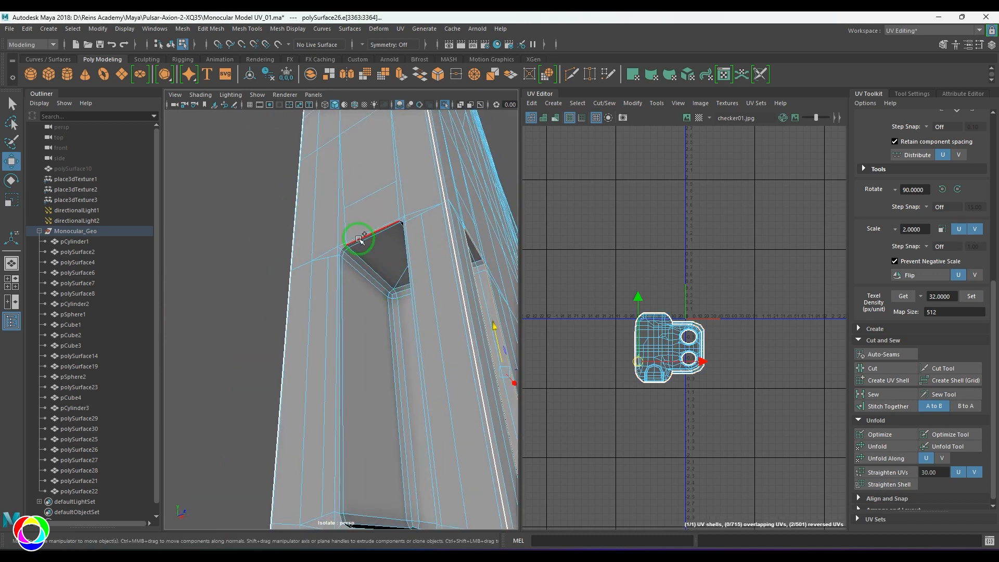
{"action": "right_click_drag", "start_coordinate": [729, 226], "coordinate": [666, 261], "text": "shift"}
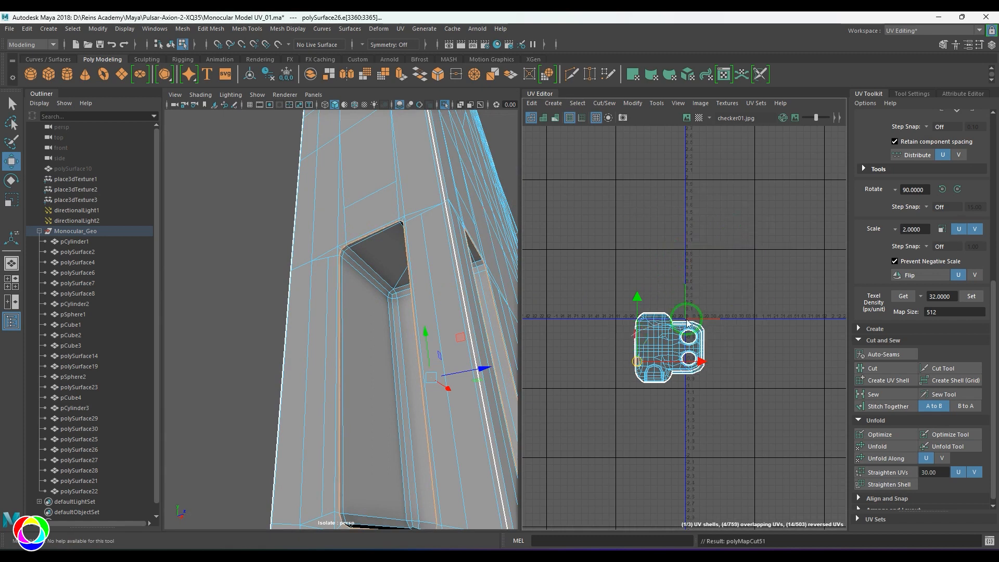
Separate the main body and perimeter wall UV shells by moving each away from the small side slot shell.
{"action": "key", "text": "F12"}
{"action": "left_click", "coordinate": [663, 342]}
{"action": "right_click_drag", "start_coordinate": [664, 344], "coordinate": [677, 388], "text": "ctrl"}
{"action": "left_click_drag", "start_coordinate": [666, 349], "coordinate": [748, 252]}
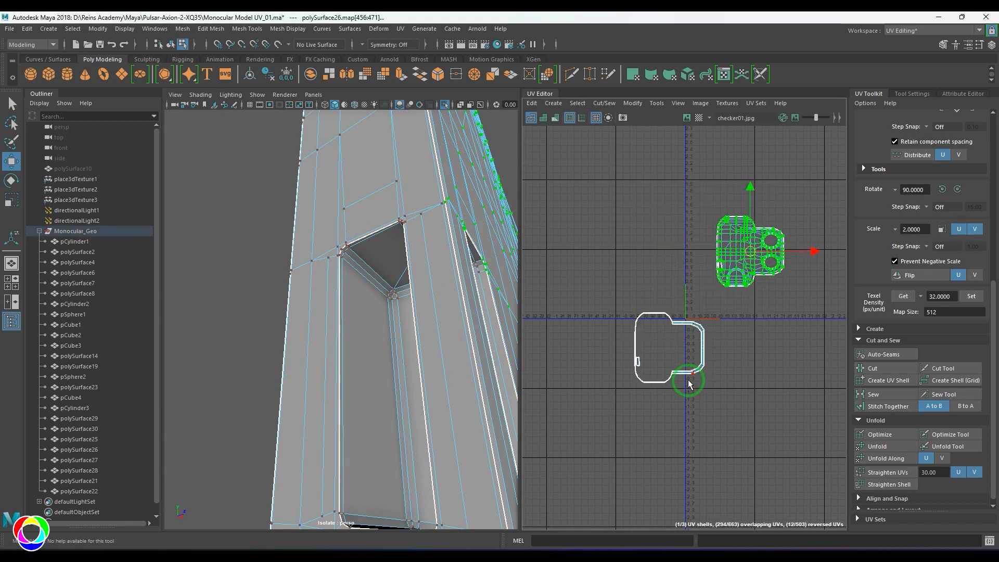
{"action": "left_click_drag", "start_coordinate": [687, 318], "coordinate": [706, 350]}
{"action": "right_click_drag", "start_coordinate": [701, 356], "coordinate": [715, 401], "text": "ctrl"}
{"action": "left_click_drag", "start_coordinate": [670, 344], "coordinate": [768, 386]}
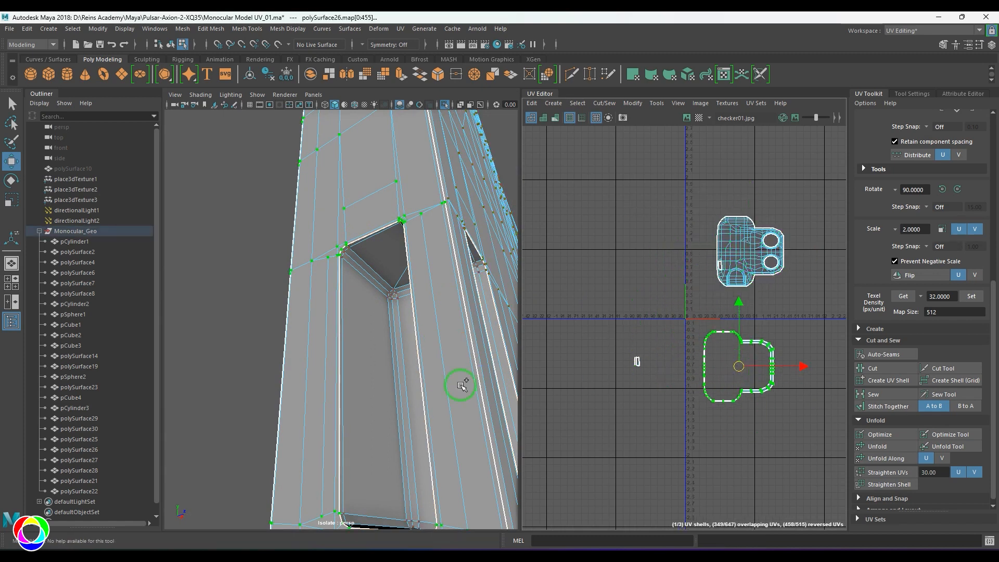
{"action": "left_click_drag", "start_coordinate": [461, 385], "coordinate": [305, 320], "text": "alt"}
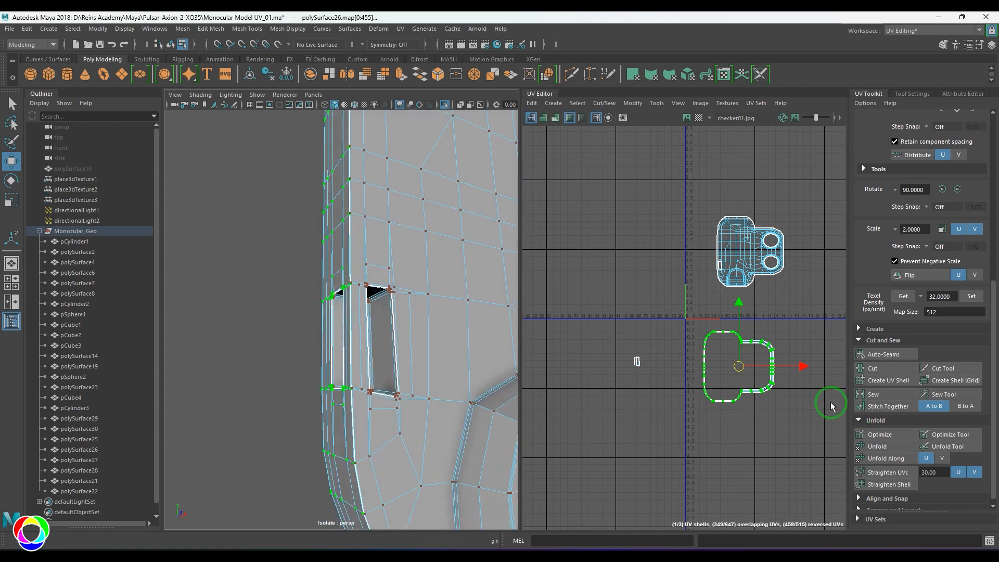
Select the faces of the small side slot shell and isolate them in the viewport.
{"action": "scroll", "coordinate": [687, 379], "scroll_direction": "up", "scroll_amount": 4}
{"action": "right_click_drag", "start_coordinate": [581, 341], "coordinate": [565, 323]}
{"action": "left_click_drag", "start_coordinate": [564, 323], "coordinate": [617, 371]}
{"action": "left_click_drag", "start_coordinate": [323, 353], "coordinate": [393, 348], "text": "alt"}
{"action": "key", "text": "ctrl+1"}
{"action": "key", "text": "ctrl+1"}
{"action": "scroll", "coordinate": [442, 376], "scroll_direction": "up", "scroll_amount": 3}
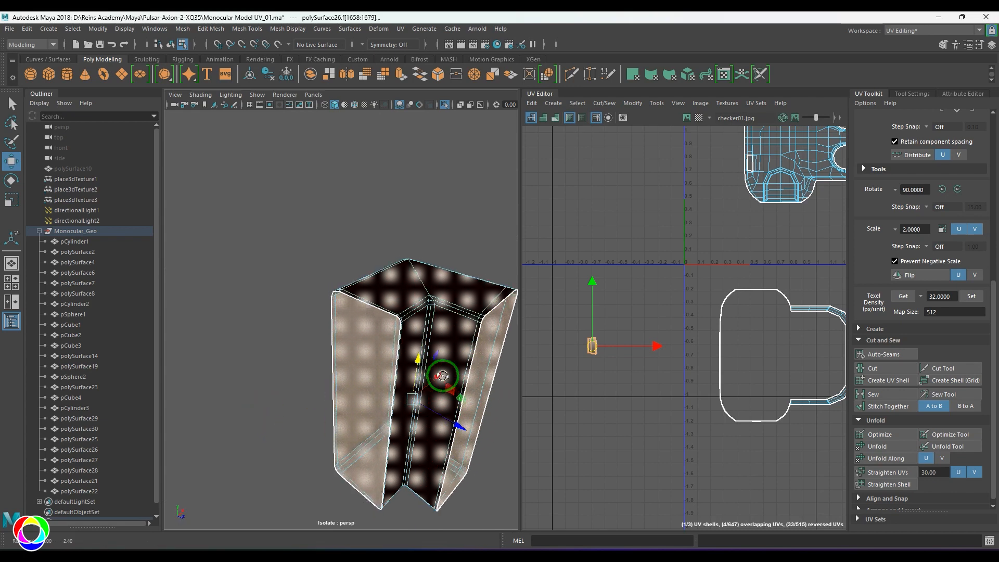
Cut the UVs along the inner edges where the slot's long wall meets its two end faces.
{"action": "left_click_drag", "start_coordinate": [442, 376], "coordinate": [393, 370], "text": "alt"}
{"action": "right_click_drag", "start_coordinate": [392, 369], "coordinate": [394, 323]}
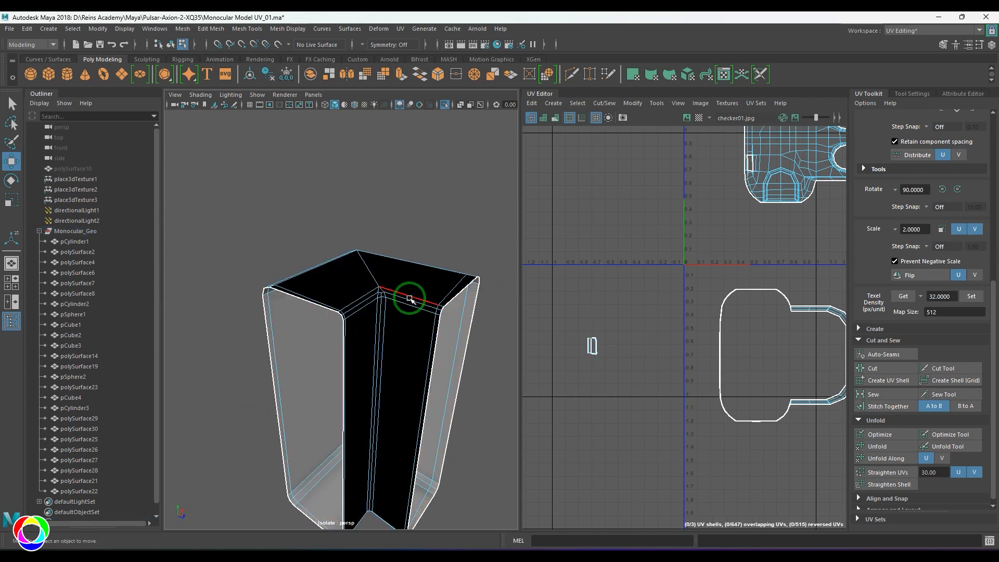
{"action": "left_click", "coordinate": [409, 298]}
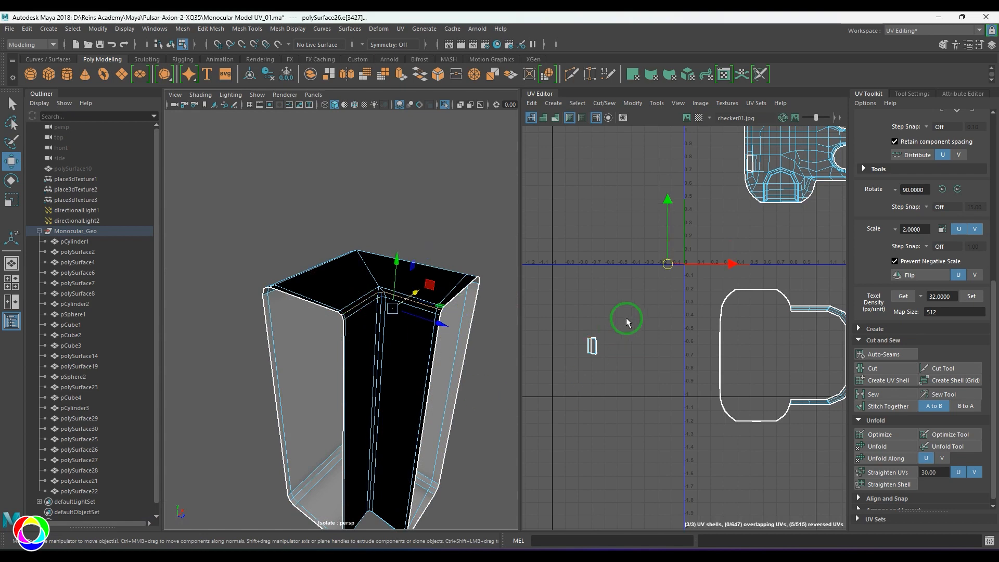
{"action": "left_click_drag", "start_coordinate": [385, 323], "coordinate": [345, 388], "text": "alt"}
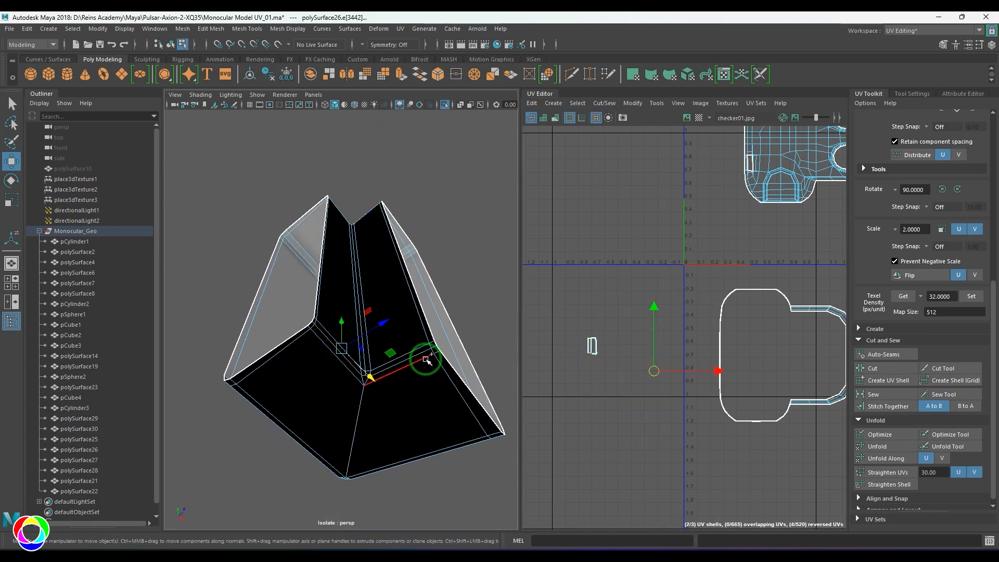
{"action": "right_click_drag", "start_coordinate": [613, 297], "coordinate": [575, 312], "text": "shift"}
{"action": "left_click_drag", "start_coordinate": [442, 329], "coordinate": [431, 382], "text": "alt"}
{"action": "left_click_drag", "start_coordinate": [378, 317], "coordinate": [394, 354], "text": "alt"}
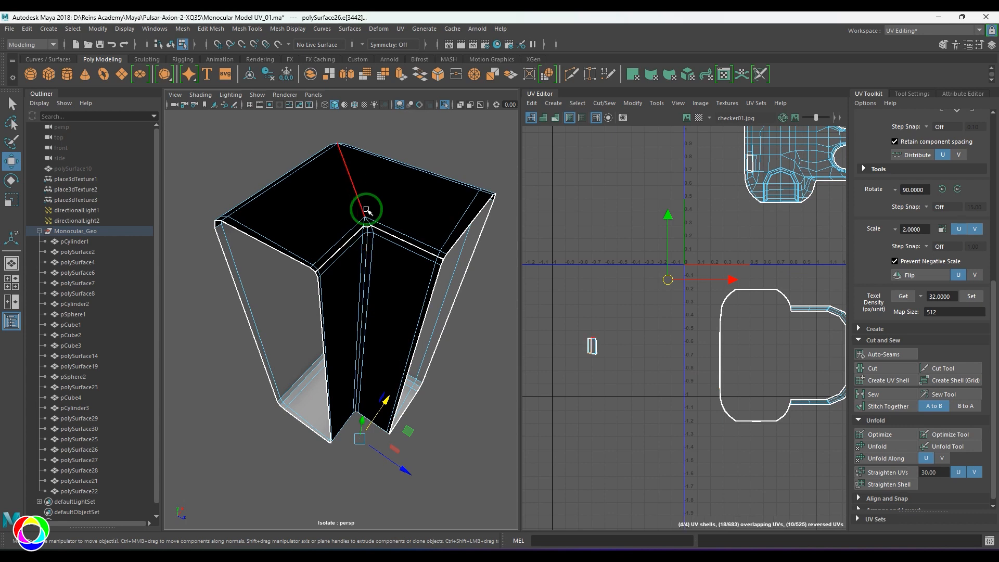
Cut the UVs along the diagonal edge and small corner edges of both slot end faces.
{"action": "key", "text": "q"}
{"action": "left_click", "coordinate": [369, 228]}
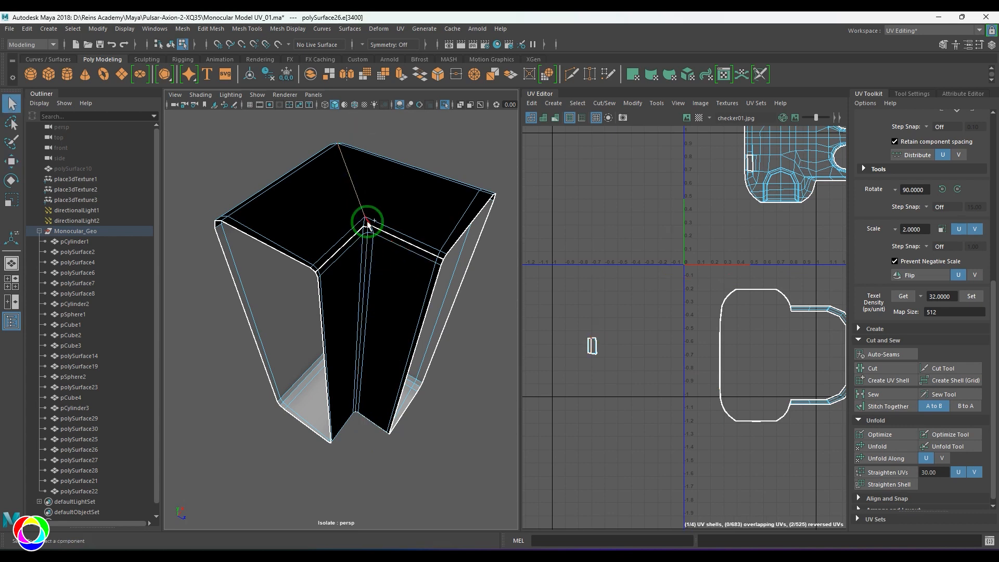
{"action": "left_click_drag", "start_coordinate": [367, 224], "coordinate": [324, 255], "text": "alt"}
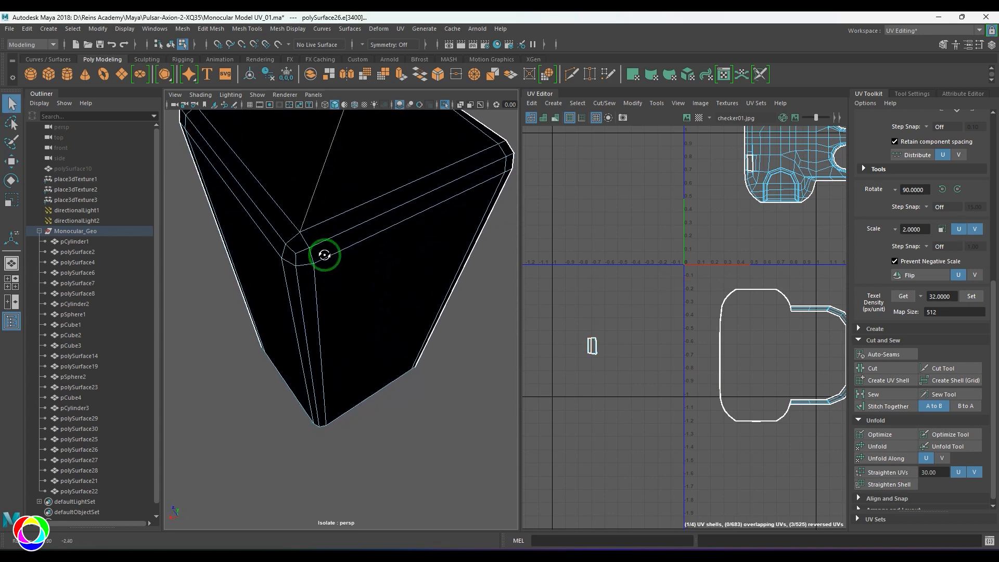
{"action": "left_click", "coordinate": [284, 249], "text": "shift"}
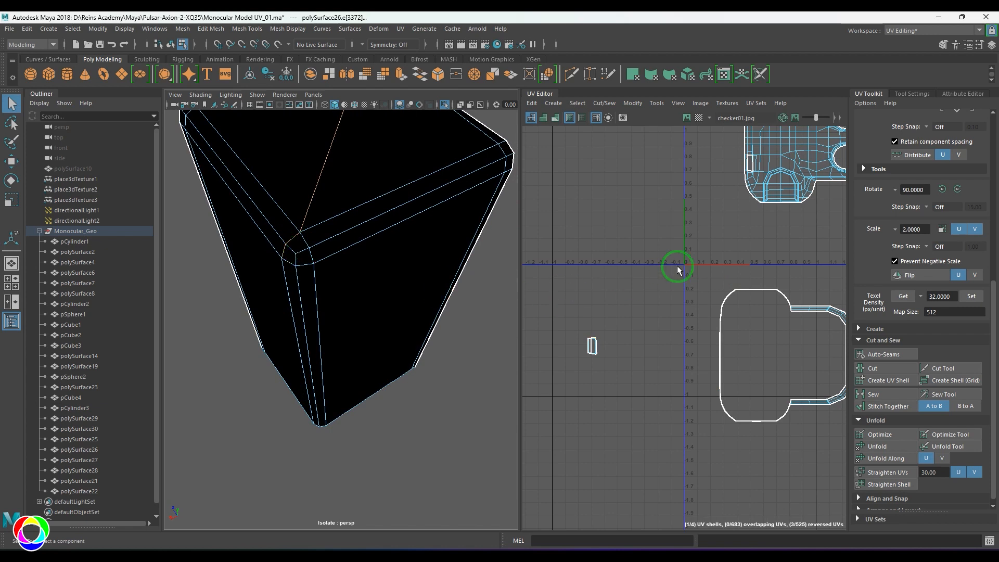
{"action": "right_click_drag", "start_coordinate": [678, 268], "coordinate": [597, 310], "text": "shift"}
{"action": "right_click_drag", "start_coordinate": [442, 299], "coordinate": [363, 303], "text": "alt"}
{"action": "left_click_drag", "start_coordinate": [362, 303], "coordinate": [366, 195], "text": "alt"}
{"action": "right_click_drag", "start_coordinate": [366, 194], "coordinate": [377, 314], "text": "alt"}
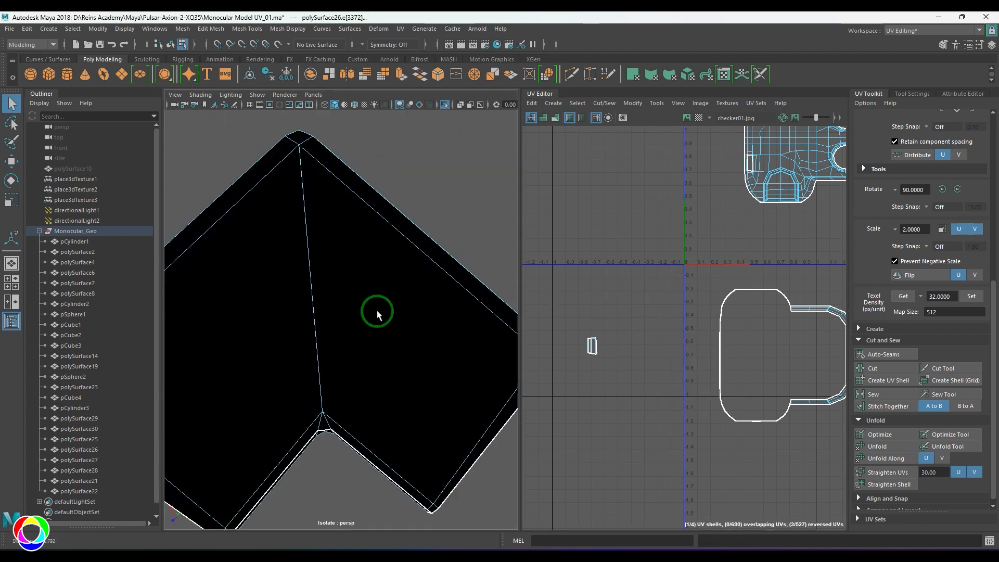
{"action": "left_click_drag", "start_coordinate": [327, 426], "coordinate": [309, 354], "text": "alt"}
{"action": "right_click_drag", "start_coordinate": [633, 310], "coordinate": [580, 335], "text": "shift"}
Unfold the slot's UV shells and move the narrow rectangular shell clear of the larger one.
{"action": "right_click_drag", "start_coordinate": [545, 342], "coordinate": [574, 365]}
{"action": "left_click_drag", "start_coordinate": [572, 327], "coordinate": [636, 368]}
{"action": "right_click_drag", "start_coordinate": [632, 282], "coordinate": [578, 284], "text": "shift"}
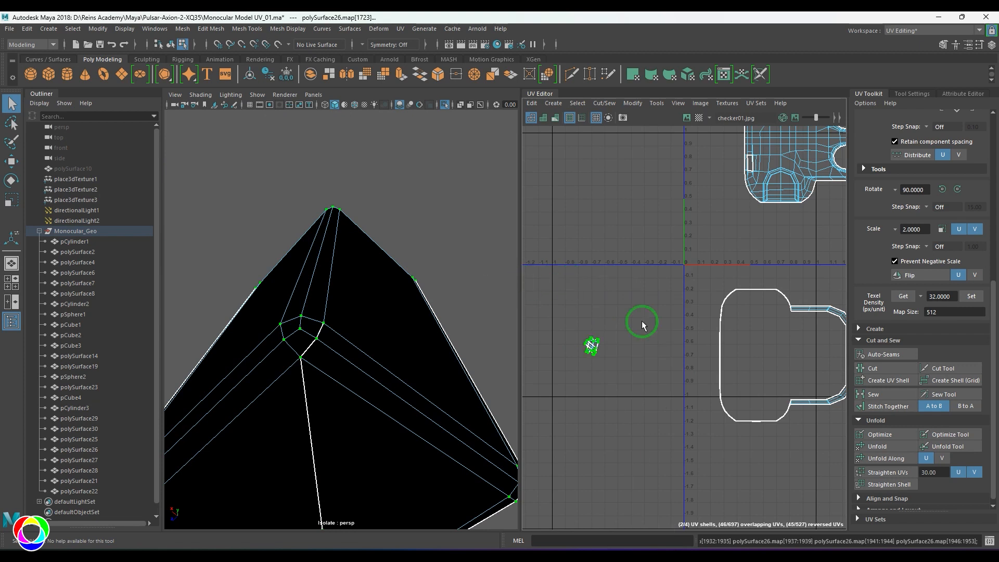
{"action": "scroll", "coordinate": [352, 359], "scroll_direction": "down", "scroll_amount": 3}
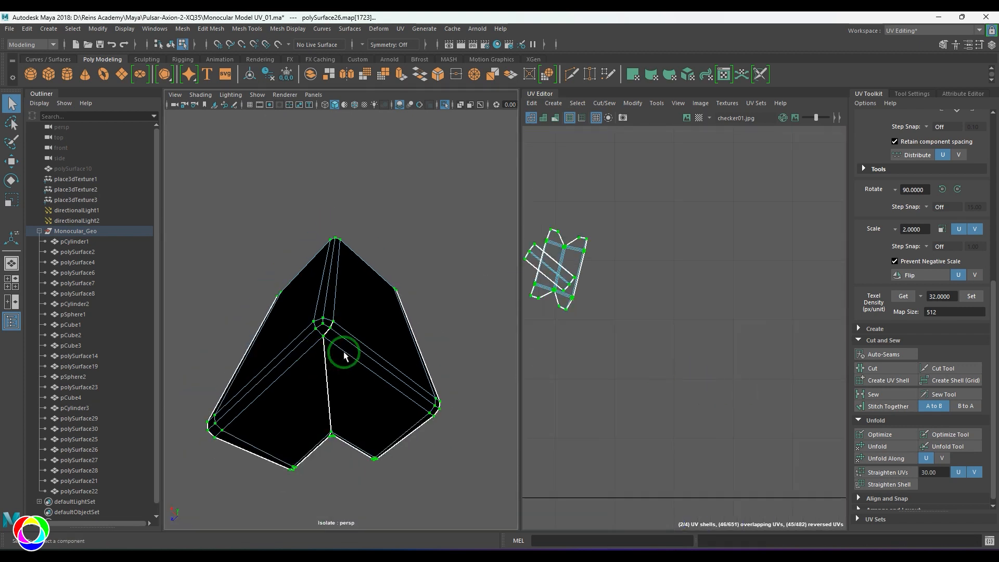
{"action": "key", "text": "5"}
{"action": "left_click_drag", "start_coordinate": [325, 365], "coordinate": [245, 371], "text": "alt"}
{"action": "scroll", "coordinate": [579, 312], "scroll_direction": "up", "scroll_amount": 2}
{"action": "middle_click_drag", "start_coordinate": [578, 310], "coordinate": [703, 354], "text": "alt"}
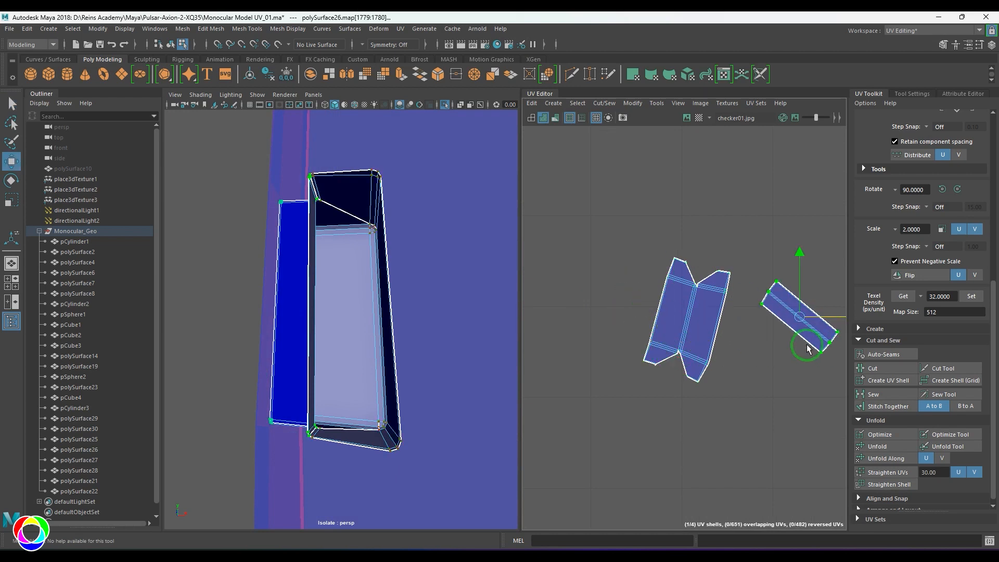
{"action": "middle_click_drag", "start_coordinate": [803, 345], "coordinate": [709, 343], "text": "alt"}
Select the faces of the narrow rectangular shell to identify its wall in the slot, and convert them to UVs.
{"action": "key", "text": "F11"}
{"action": "left_click_drag", "start_coordinate": [659, 243], "coordinate": [770, 392]}
{"action": "scroll", "coordinate": [316, 323], "scroll_direction": "down", "scroll_amount": 1}
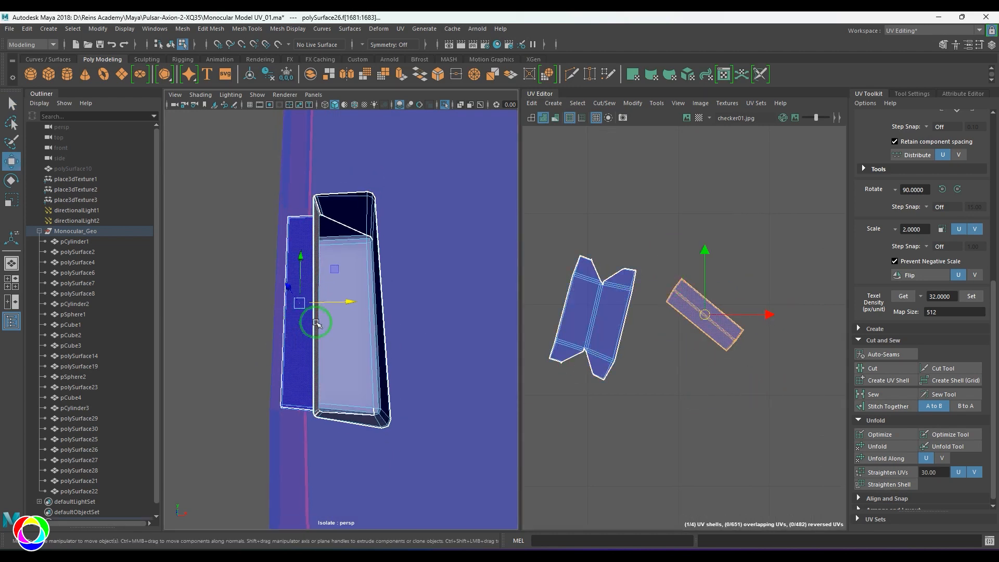
{"action": "left_click_drag", "start_coordinate": [316, 323], "coordinate": [420, 357], "text": "alt"}
{"action": "key", "text": "ctrl+F12"}
{"action": "right_click_drag", "start_coordinate": [688, 386], "coordinate": [654, 385], "text": "alt"}
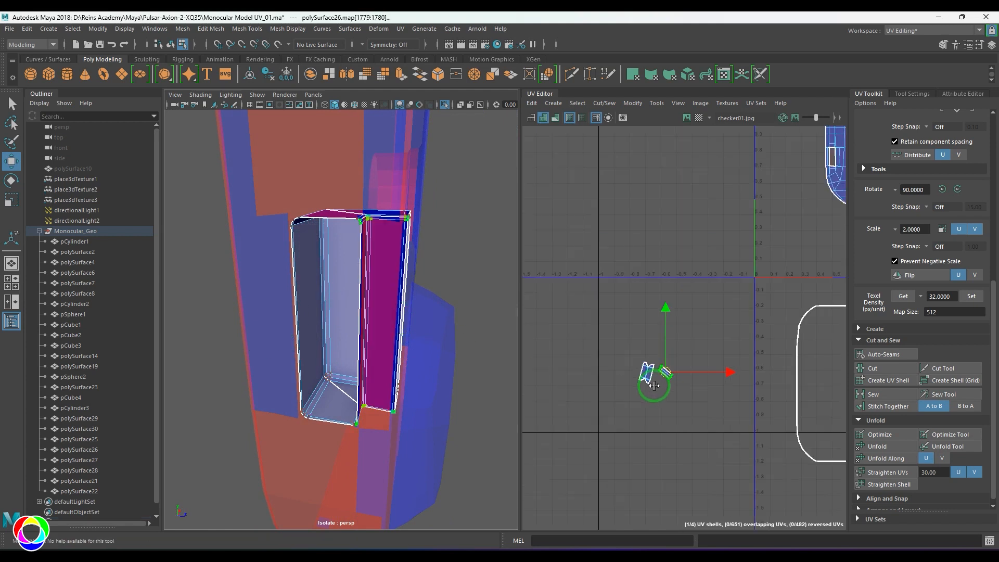
{"action": "right_click_drag", "start_coordinate": [342, 363], "coordinate": [335, 349], "text": "alt"}
Leave the isolated slot faces, return to object selection and isolate the whole polySurface26.
{"action": "key", "text": "ctrl+1"}
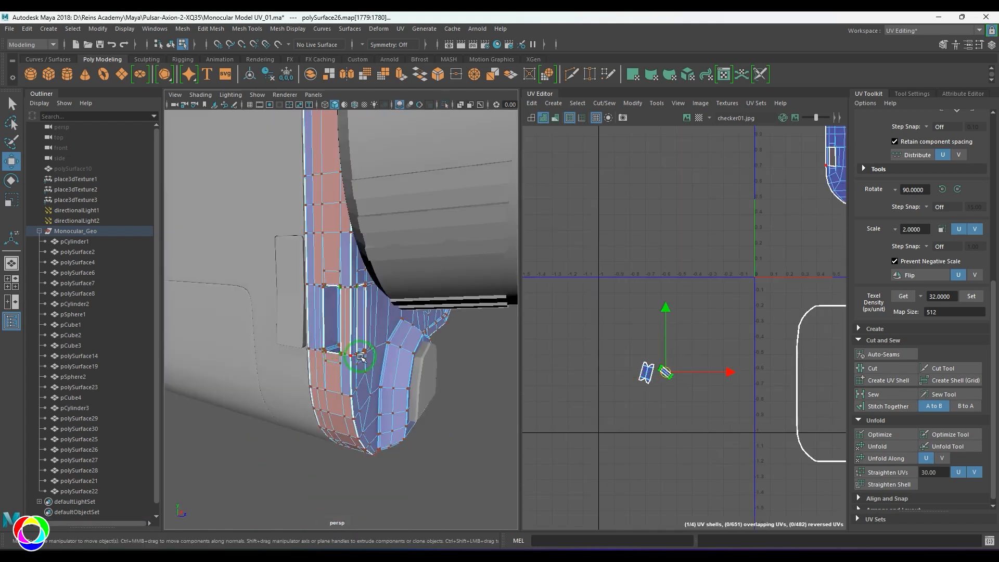
{"action": "left_click_drag", "start_coordinate": [345, 372], "coordinate": [379, 361], "text": "alt"}
{"action": "key", "text": "F8"}
{"action": "key", "text": "ctrl+1"}
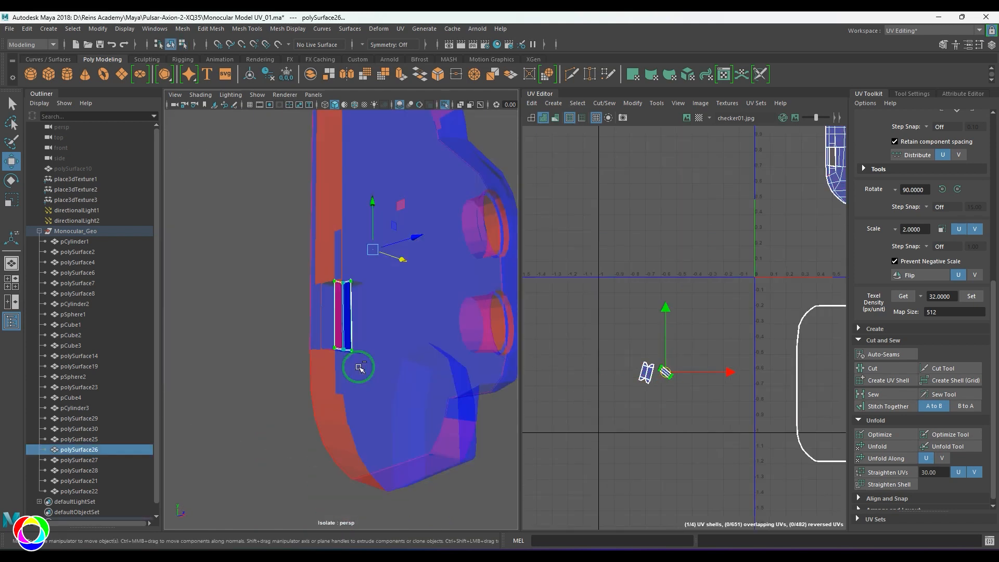
{"action": "left_click", "coordinate": [287, 428]}
{"action": "left_click", "coordinate": [327, 381]}
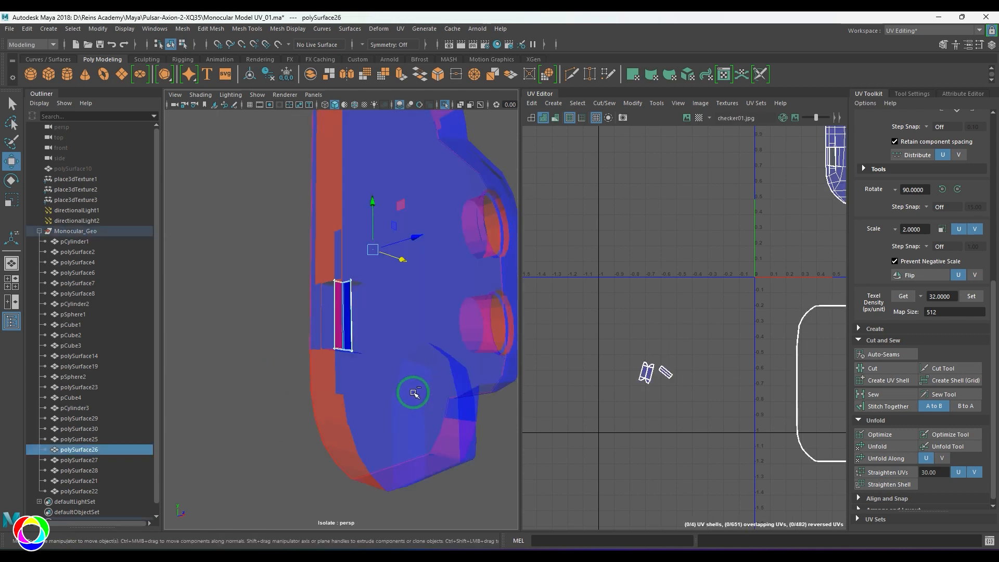
{"action": "key", "text": "ctrl+1"}
{"action": "key", "text": "ctrl+1"}
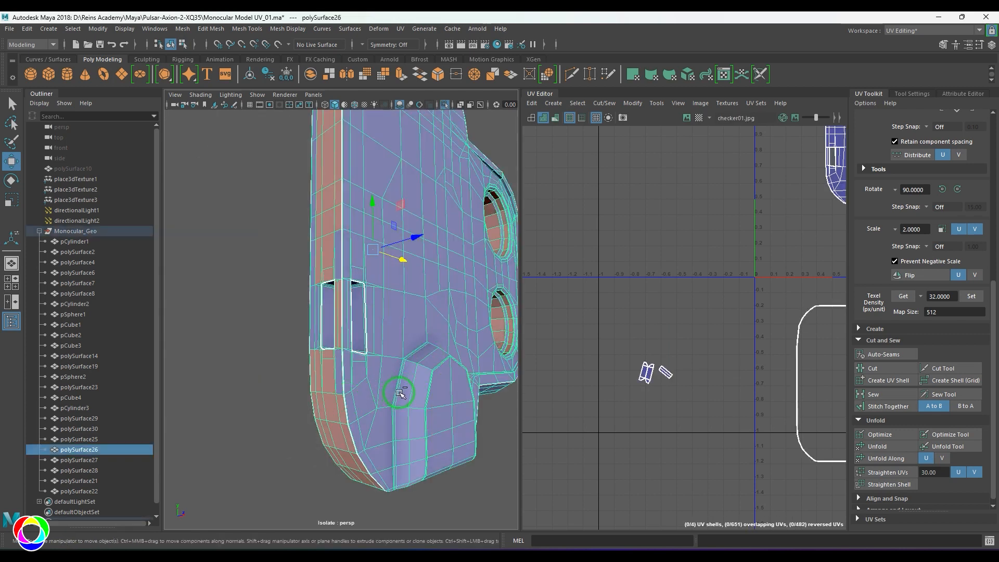
Reselect polySurface26 and examine its perimeter wall shell in the UV layout.
{"action": "left_click", "coordinate": [268, 391]}
{"action": "scroll", "coordinate": [270, 391], "scroll_direction": "down", "scroll_amount": 5}
{"action": "left_click", "coordinate": [351, 364]}
{"action": "scroll", "coordinate": [636, 365], "scroll_direction": "down", "scroll_amount": 3}
{"action": "scroll", "coordinate": [765, 372], "scroll_direction": "up", "scroll_amount": 4}
{"action": "middle_click_drag", "start_coordinate": [765, 372], "coordinate": [651, 369], "text": "alt"}
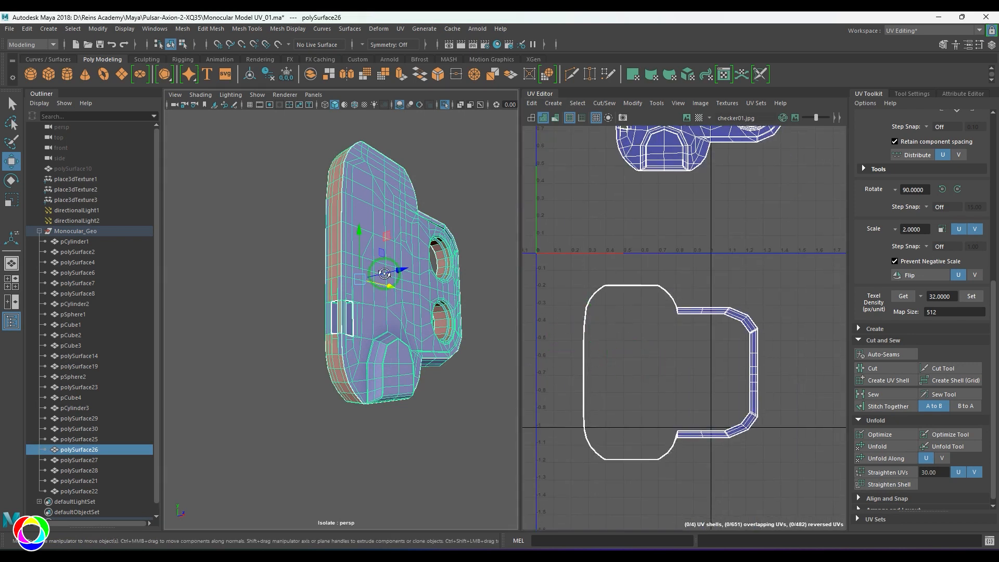
Select the edges crossing the perimeter wall at the upper inner corner, remove the extra body edges from the selection, and cut the UVs.
{"action": "left_click_drag", "start_coordinate": [383, 272], "coordinate": [313, 334], "text": "alt"}
{"action": "middle_click_drag", "start_coordinate": [376, 274], "coordinate": [325, 361], "text": "alt"}
{"action": "left_click_drag", "start_coordinate": [385, 333], "coordinate": [279, 335], "text": "alt"}
{"action": "scroll", "coordinate": [339, 351], "scroll_direction": "up", "scroll_amount": 6}
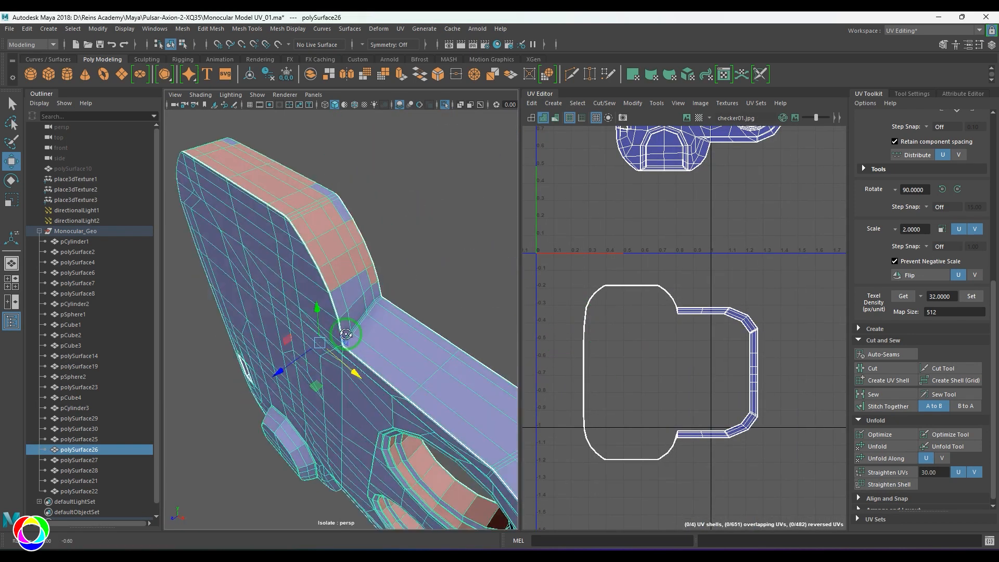
{"action": "middle_click_drag", "start_coordinate": [352, 357], "coordinate": [395, 359], "text": "alt"}
{"action": "left_click_drag", "start_coordinate": [394, 359], "coordinate": [375, 344], "text": "alt"}
{"action": "scroll", "coordinate": [375, 343], "scroll_direction": "up", "scroll_amount": 3}
{"action": "key", "text": "F10"}
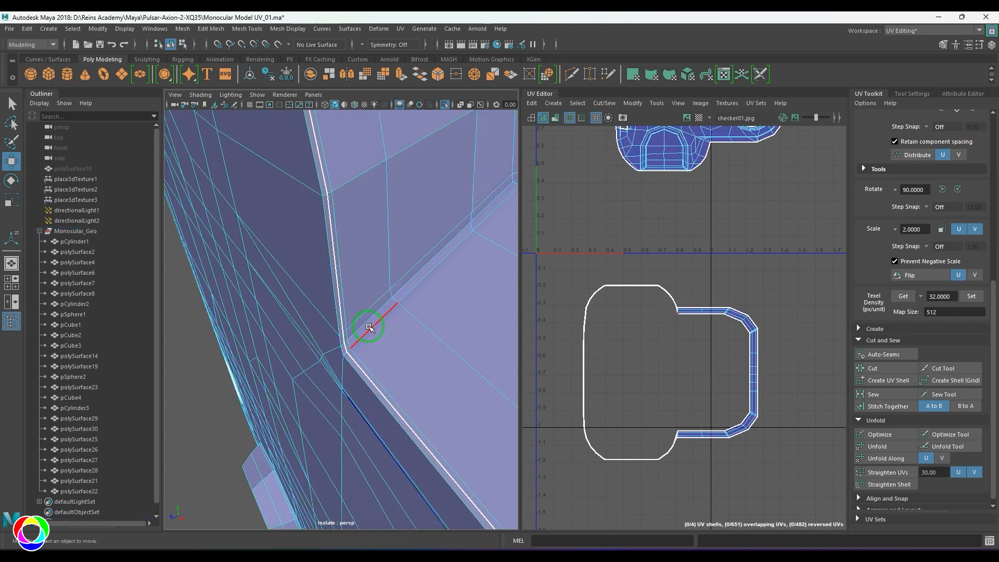
{"action": "left_click", "coordinate": [370, 322]}
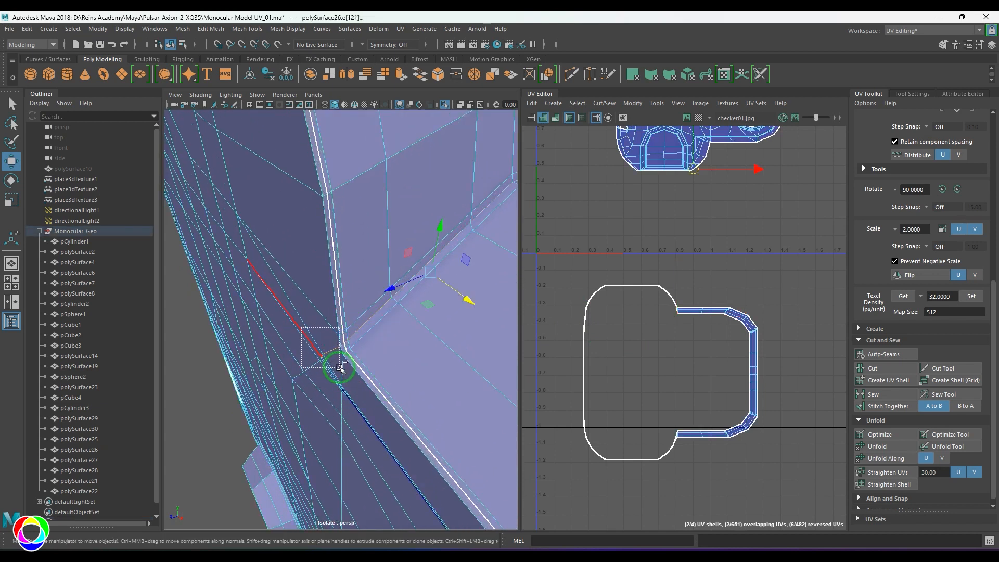
{"action": "left_click_drag", "start_coordinate": [341, 368], "coordinate": [341, 370], "text": "ctrl"}
{"action": "scroll", "coordinate": [338, 364], "scroll_direction": "down", "scroll_amount": 6}
{"action": "left_click_drag", "start_coordinate": [388, 345], "coordinate": [408, 343], "text": "alt"}
{"action": "right_click_drag", "start_coordinate": [629, 299], "coordinate": [565, 332], "text": "shift"}
Cut the UVs along the matching edges across the perimeter wall at the lower inner corner, leaving out the body shell's edges.
{"action": "scroll", "coordinate": [333, 312], "scroll_direction": "down", "scroll_amount": 6}
{"action": "left_click_drag", "start_coordinate": [312, 278], "coordinate": [375, 295], "text": "alt"}
{"action": "scroll", "coordinate": [385, 333], "scroll_direction": "up", "scroll_amount": 6}
{"action": "middle_click_drag", "start_coordinate": [402, 426], "coordinate": [409, 367], "text": "alt"}
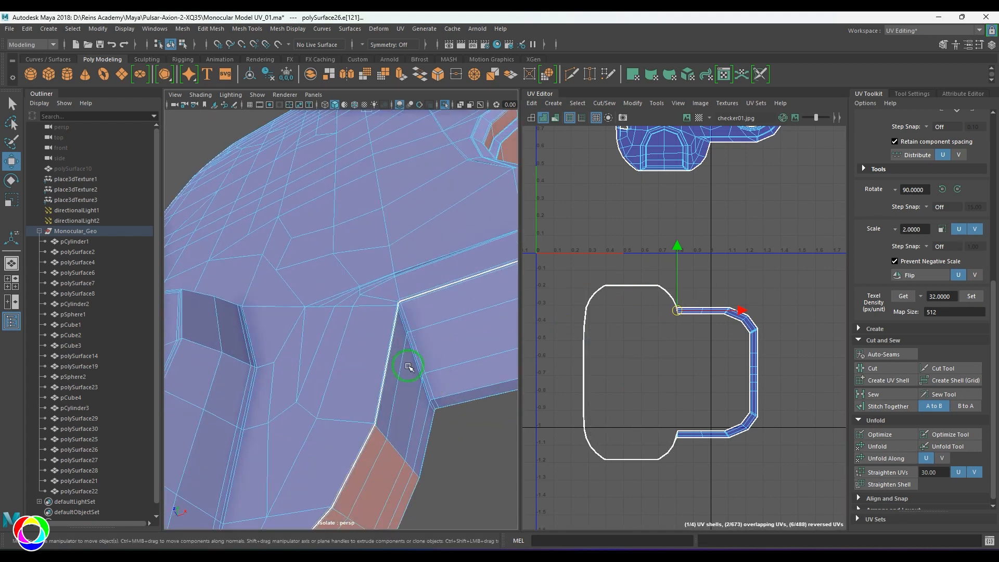
{"action": "left_click_drag", "start_coordinate": [355, 347], "coordinate": [307, 341], "text": "alt"}
{"action": "scroll", "coordinate": [312, 359], "scroll_direction": "up", "scroll_amount": 4}
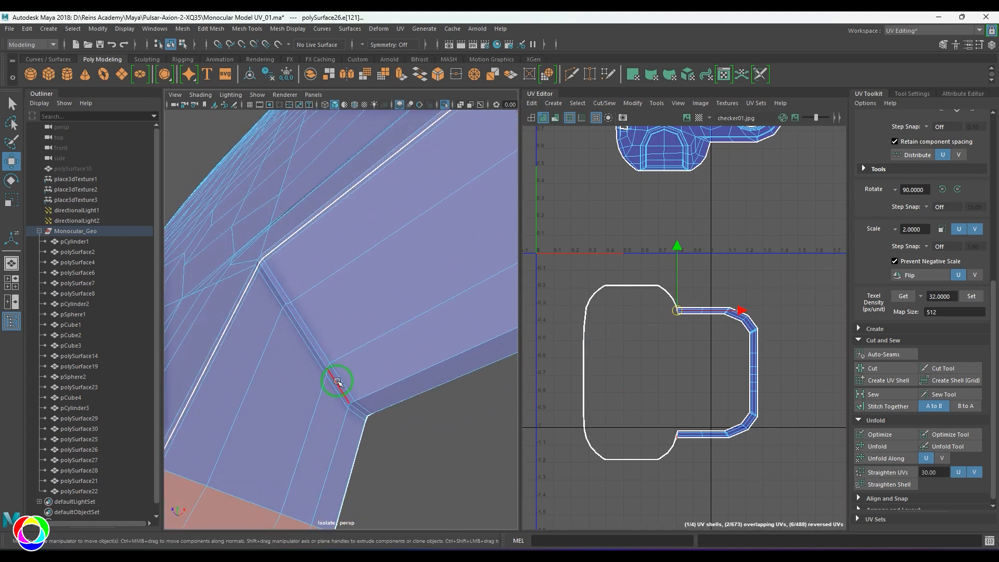
{"action": "scroll", "coordinate": [265, 312], "scroll_direction": "down", "scroll_amount": 6}
{"action": "scroll", "coordinate": [691, 379], "scroll_direction": "down", "scroll_amount": 5}
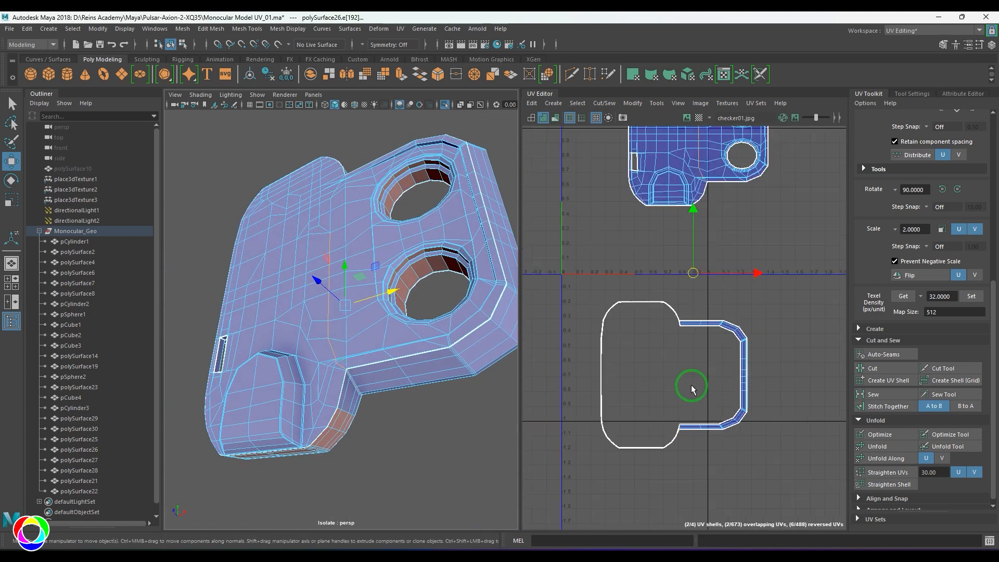
{"action": "right_click_drag", "start_coordinate": [714, 284], "coordinate": [703, 228]}
{"action": "left_click_drag", "start_coordinate": [612, 175], "coordinate": [804, 309], "text": "ctrl"}
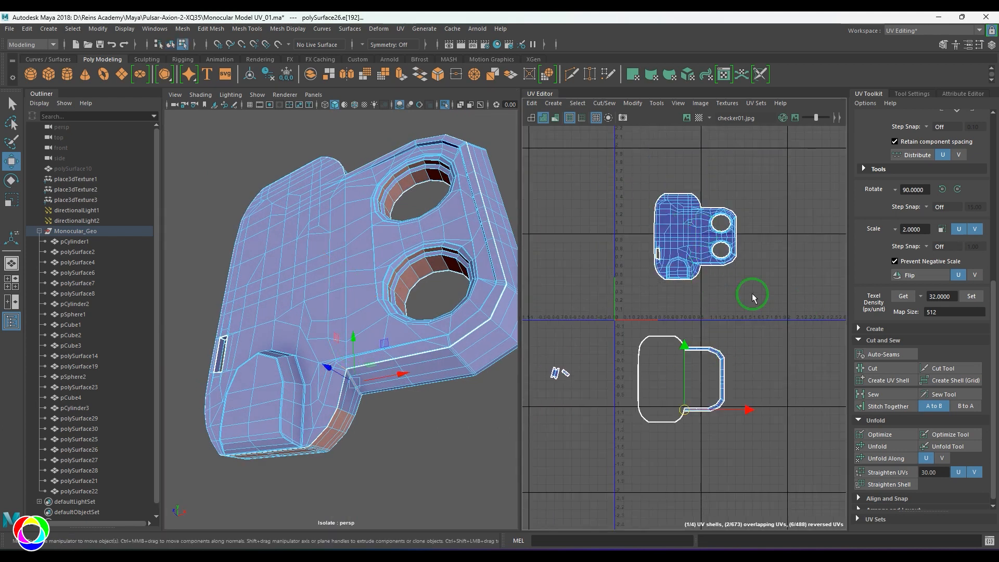
{"action": "right_click_drag", "start_coordinate": [753, 294], "coordinate": [683, 331], "text": "shift"}
Select the UV shell of the wall section around the two holes and unfold it.
{"action": "right_click_drag", "start_coordinate": [701, 391], "coordinate": [746, 392]}
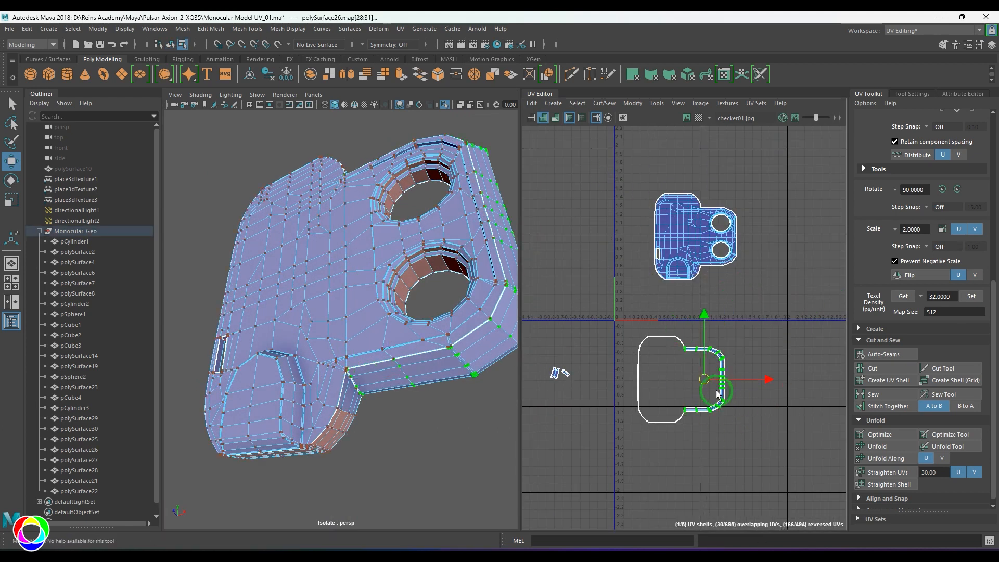
{"action": "scroll", "coordinate": [692, 375], "scroll_direction": "up", "scroll_amount": 3}
{"action": "right_click_drag", "start_coordinate": [734, 281], "coordinate": [735, 338], "text": "shift"}
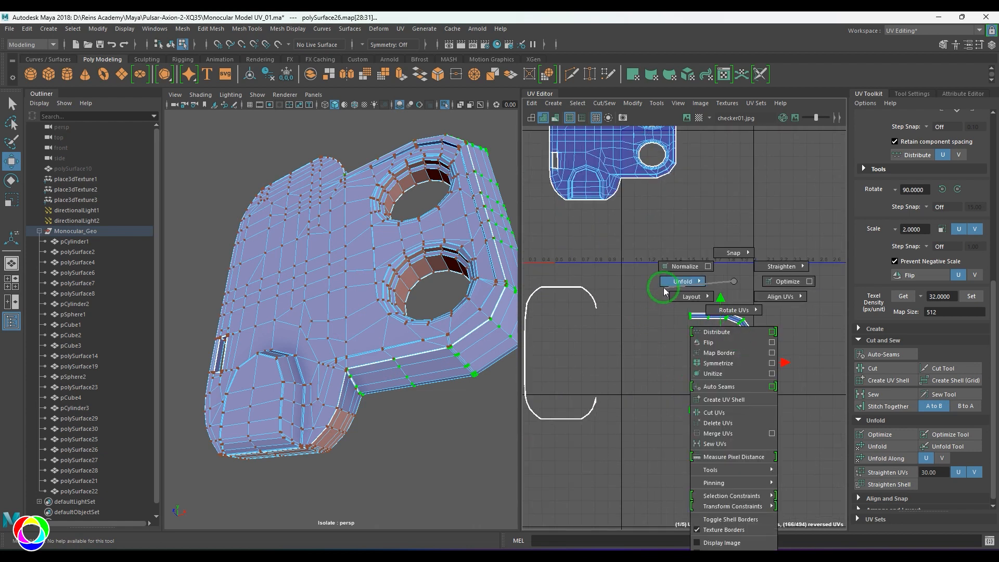
{"action": "right_click_drag", "start_coordinate": [664, 291], "coordinate": [664, 291], "text": "shift"}
{"action": "scroll", "coordinate": [398, 329], "scroll_direction": "down", "scroll_amount": 2}
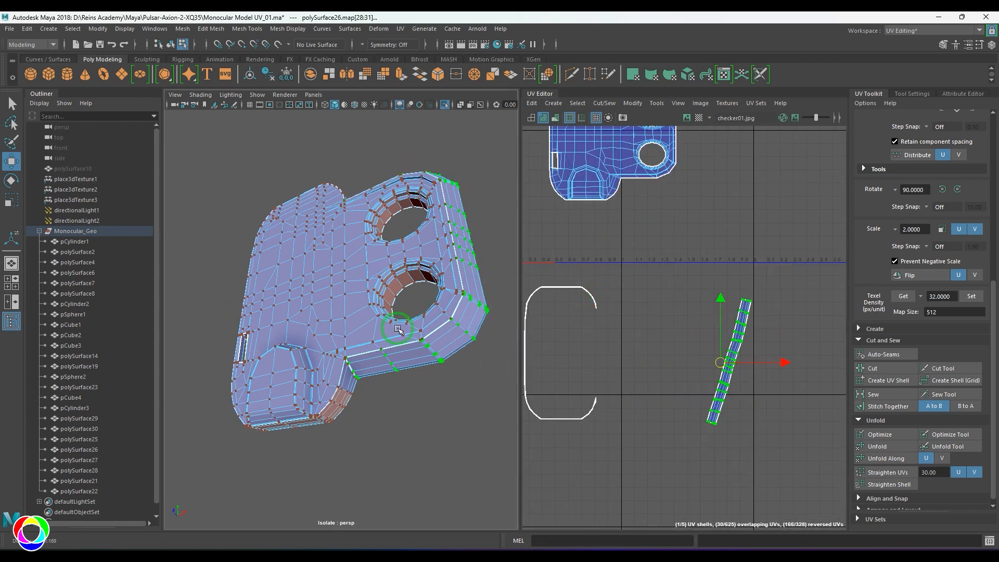
Select all UVs of the remaining C-shaped perimeter wall shell and unfold them.
{"action": "mouse_move", "coordinate": [398, 329]}
{"action": "left_mouse_down", "text": "alt"}
{"action": "mouse_move", "coordinate": [451, 284]}
{"action": "mouse_move", "coordinate": [494, 291]}
{"action": "left_mouse_up", "text": "alt"}
{"action": "middle_click_drag", "start_coordinate": [592, 343], "coordinate": [681, 346], "text": "alt"}
{"action": "right_click_drag", "start_coordinate": [597, 322], "coordinate": [630, 321]}
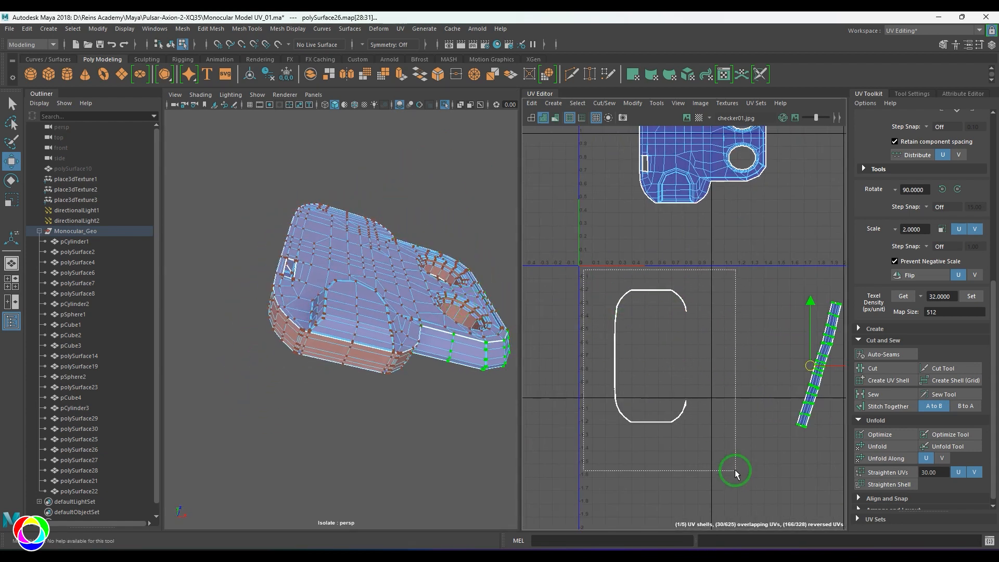
{"action": "left_click_drag", "start_coordinate": [735, 471], "coordinate": [735, 471]}
{"action": "right_click_drag", "start_coordinate": [706, 294], "coordinate": [590, 298], "text": "shift"}
{"action": "scroll", "coordinate": [687, 372], "scroll_direction": "up", "scroll_amount": 4}
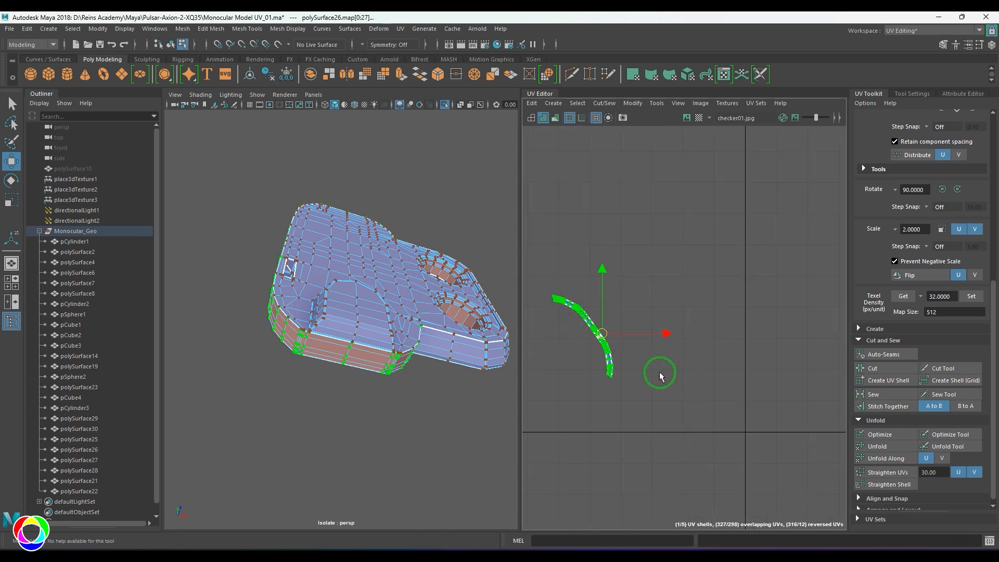
Undo the last change, repeat the unfold on the long perimeter wall shell and check its resulting strip up close.
{"action": "middle_click_drag", "start_coordinate": [660, 376], "coordinate": [691, 374], "text": "alt"}
{"action": "key", "text": "ctrl+z"}
{"action": "mouse_move", "coordinate": [250, 359]}
{"action": "left_mouse_down", "text": "alt"}
{"action": "mouse_move", "coordinate": [354, 385]}
{"action": "mouse_move", "coordinate": [393, 427]}
{"action": "mouse_move", "coordinate": [411, 425]}
{"action": "left_mouse_up", "text": "alt"}
{"action": "scroll", "coordinate": [750, 256], "scroll_direction": "down", "scroll_amount": 3}
{"action": "right_click_drag", "start_coordinate": [751, 260], "coordinate": [584, 254], "text": "shift"}
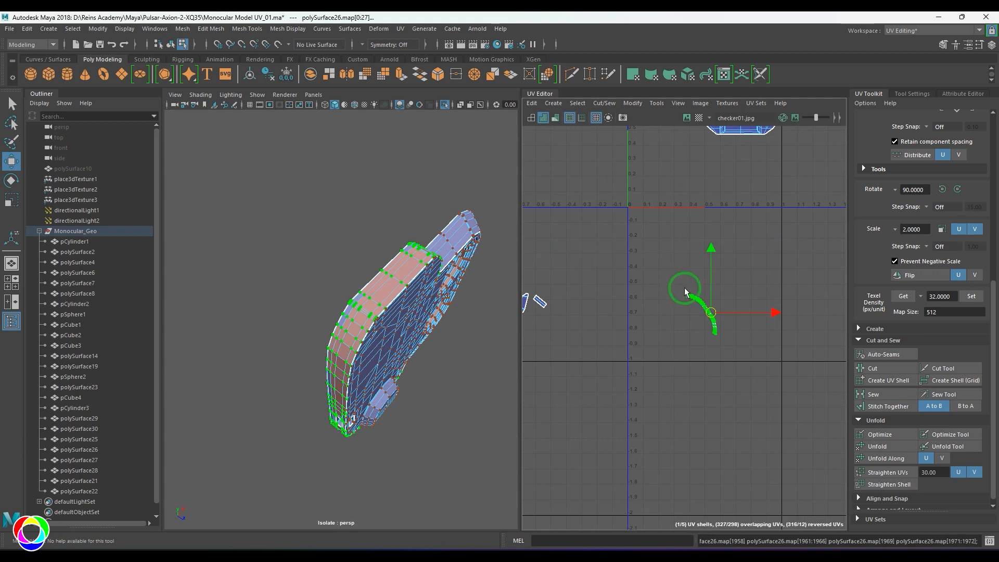
{"action": "scroll", "coordinate": [717, 323], "scroll_direction": "up", "scroll_amount": 10}
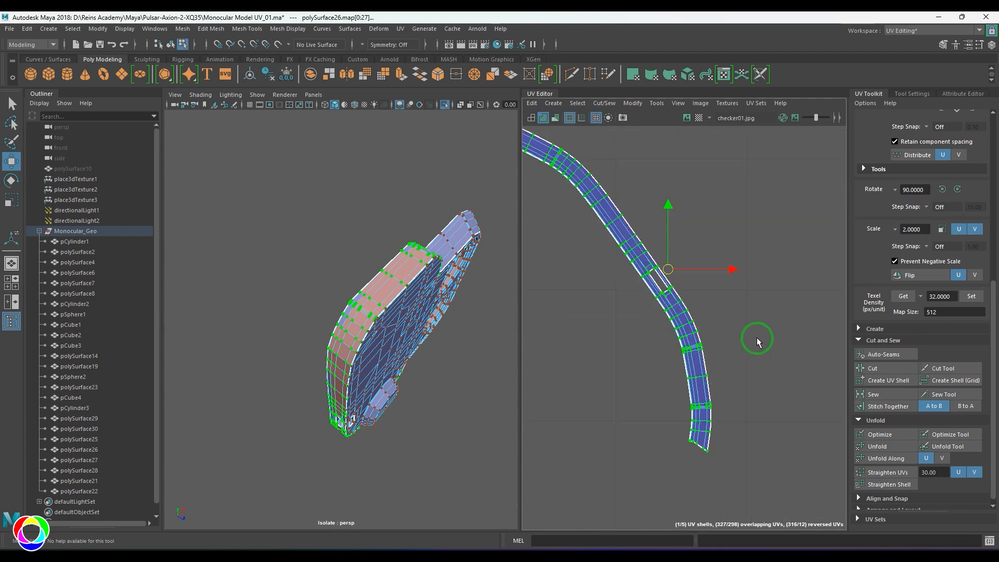
{"action": "scroll", "coordinate": [757, 342], "scroll_direction": "down", "scroll_amount": 3}
{"action": "scroll", "coordinate": [720, 313], "scroll_direction": "up", "scroll_amount": 4}
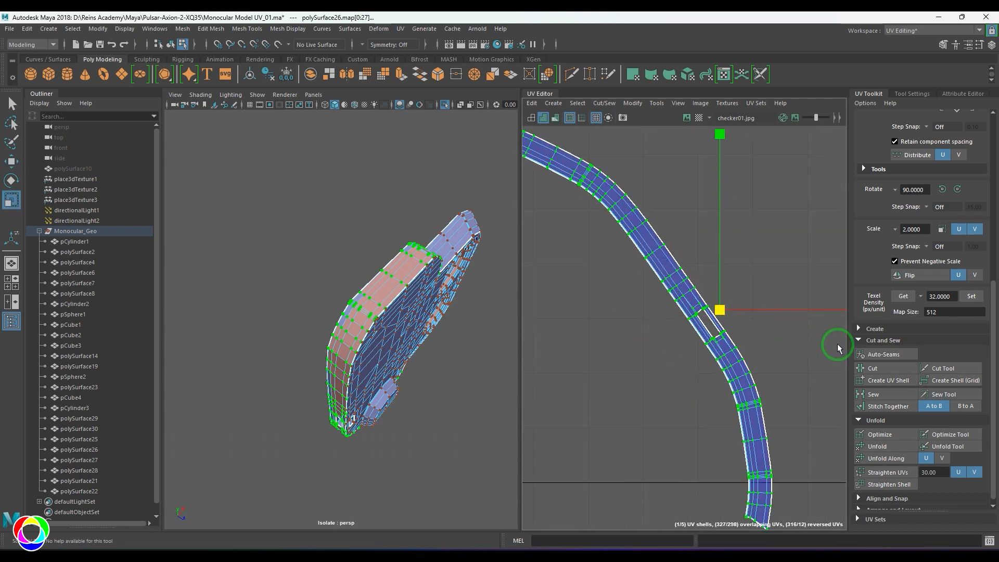
Show the checker texture on the model and rotate the curved wall shell to stand roughly upright in the UV layout.
{"action": "key", "text": "6"}
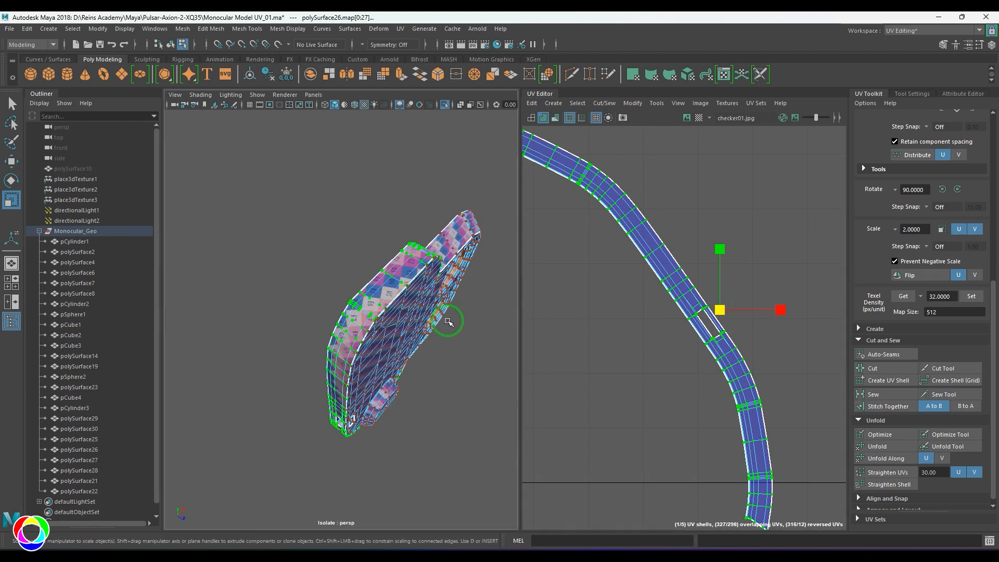
{"action": "scroll", "coordinate": [649, 327], "scroll_direction": "down", "scroll_amount": 2}
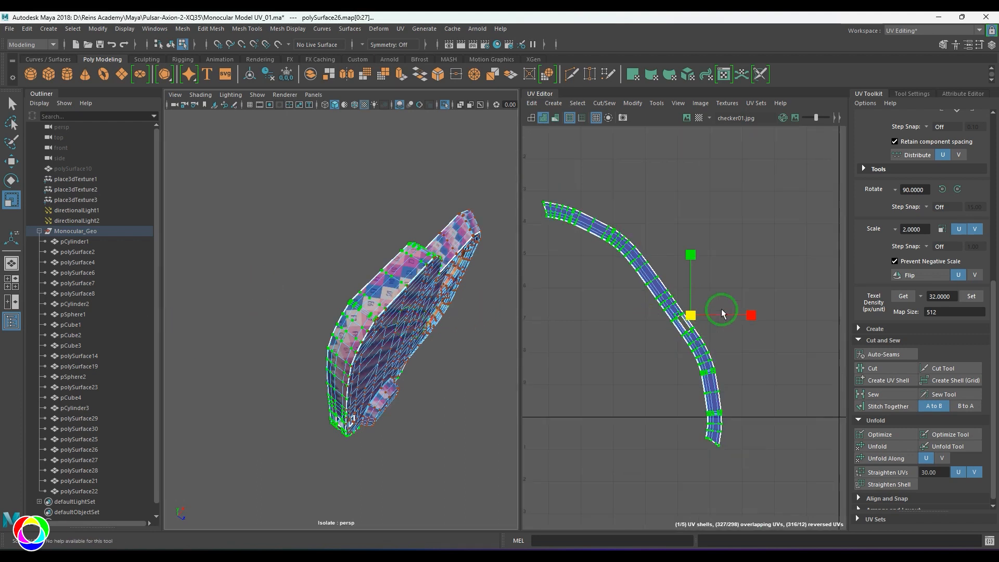
{"action": "key", "text": "e"}
{"action": "left_click_drag", "start_coordinate": [721, 308], "coordinate": [760, 306]}
{"action": "scroll", "coordinate": [756, 333], "scroll_direction": "down", "scroll_amount": 4}
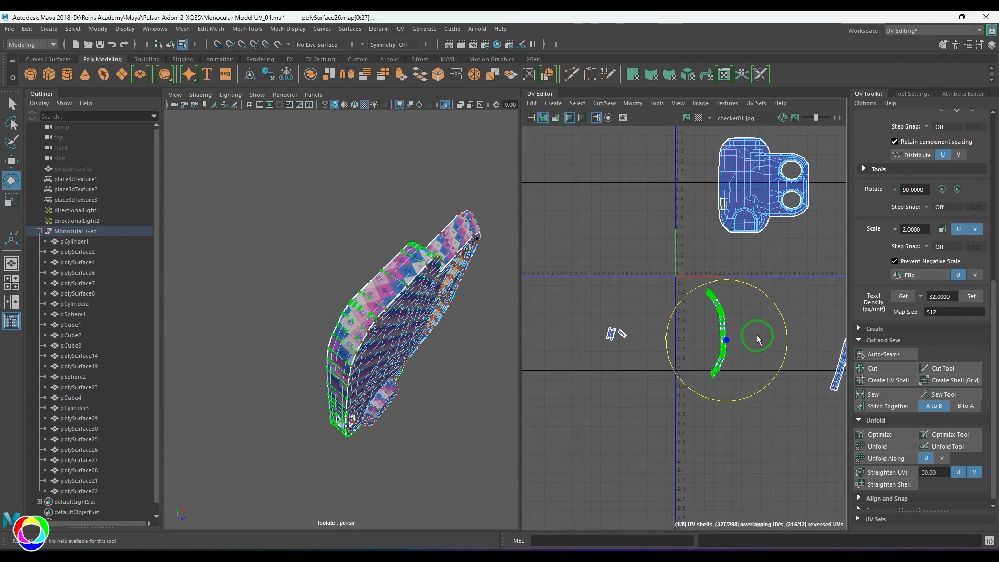
Return to object selection, inspect the checker texture inside the hole, restore plain shaded display and reselect polySurface26.
{"action": "middle_click_drag", "start_coordinate": [757, 336], "coordinate": [609, 374], "text": "alt"}
{"action": "scroll", "coordinate": [656, 311], "scroll_direction": "up", "scroll_amount": 4}
{"action": "middle_click_drag", "start_coordinate": [656, 311], "coordinate": [740, 479], "text": "alt"}
{"action": "left_click_drag", "start_coordinate": [372, 342], "coordinate": [301, 302], "text": "alt"}
{"action": "right_click_drag", "start_coordinate": [301, 302], "coordinate": [299, 345], "text": "alt"}
{"action": "right_click_drag", "start_coordinate": [284, 356], "coordinate": [459, 267]}
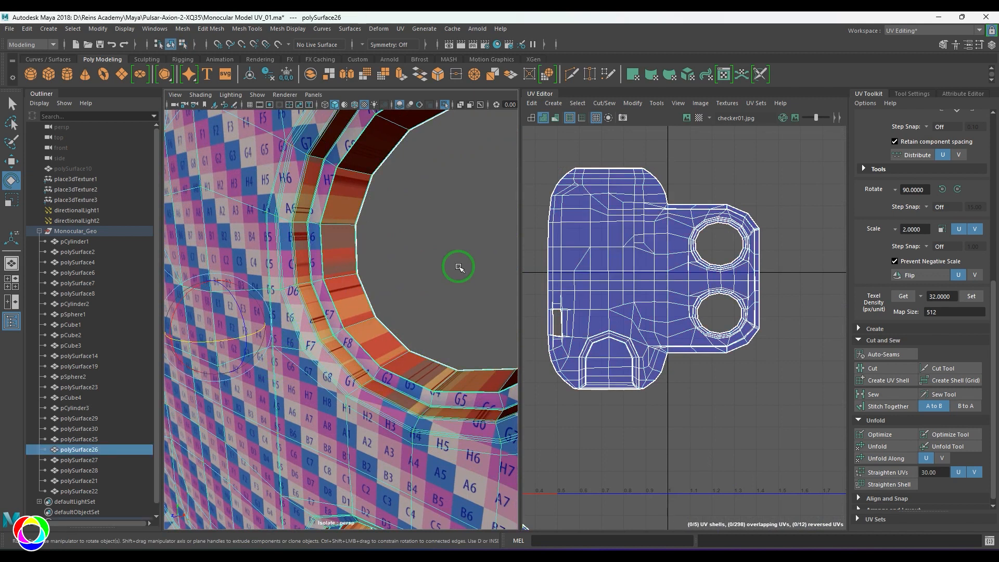
{"action": "key", "text": "4"}
{"action": "key", "text": "5"}
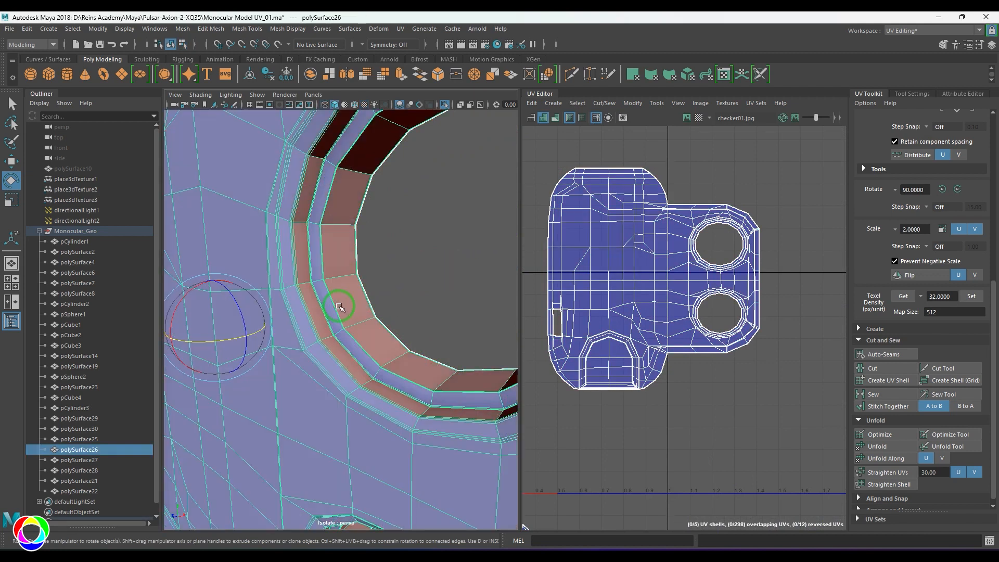
{"action": "left_click", "coordinate": [430, 255]}
{"action": "left_click", "coordinate": [306, 328]}
Select the edge loop around the upper hole's outer rim and cut the UVs along it.
{"action": "scroll", "coordinate": [325, 316], "scroll_direction": "down", "scroll_amount": 4}
{"action": "left_click_drag", "start_coordinate": [326, 317], "coordinate": [368, 286], "text": "alt"}
{"action": "middle_click_drag", "start_coordinate": [368, 285], "coordinate": [337, 332], "text": "alt"}
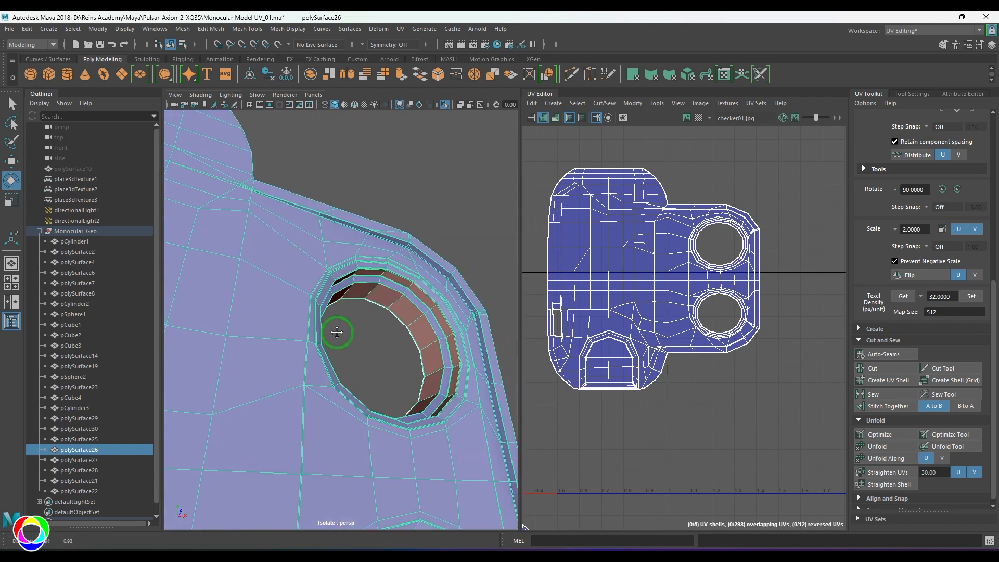
{"action": "left_click_drag", "start_coordinate": [356, 333], "coordinate": [370, 330], "text": "alt"}
{"action": "right_click_drag", "start_coordinate": [370, 330], "coordinate": [315, 307], "text": "alt"}
{"action": "left_click_drag", "start_coordinate": [315, 307], "coordinate": [324, 352], "text": "alt"}
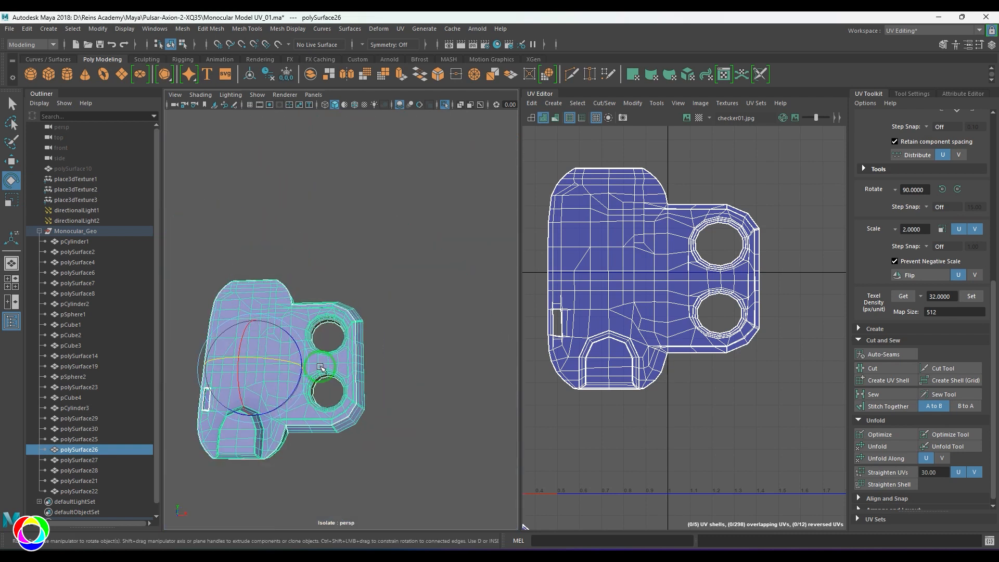
{"action": "right_click_drag", "start_coordinate": [324, 352], "coordinate": [369, 400], "text": "alt"}
{"action": "scroll", "coordinate": [370, 399], "scroll_direction": "up", "scroll_amount": 10}
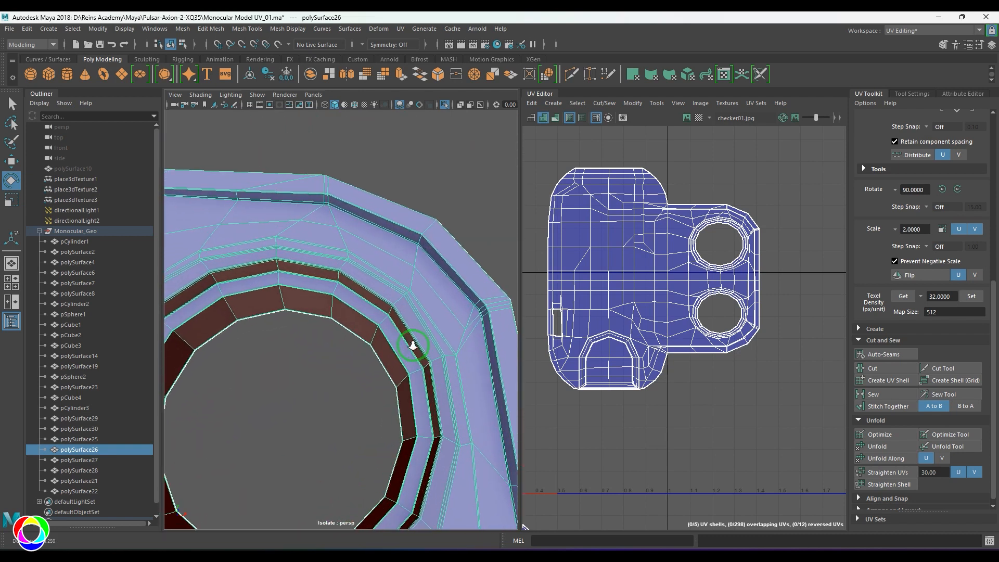
{"action": "left_click_drag", "start_coordinate": [392, 358], "coordinate": [466, 335], "text": "alt"}
{"action": "right_click_drag", "start_coordinate": [316, 362], "coordinate": [312, 272]}
{"action": "double_click", "coordinate": [313, 272]}
{"action": "right_click_drag", "start_coordinate": [685, 228], "coordinate": [608, 264], "text": "shift"}
Select the edge loop around the lower hole's outer rim and cut the UVs along it.
{"action": "scroll", "coordinate": [323, 381], "scroll_direction": "down", "scroll_amount": 8}
{"action": "middle_click_drag", "start_coordinate": [306, 380], "coordinate": [321, 286], "text": "alt"}
{"action": "scroll", "coordinate": [333, 333], "scroll_direction": "up", "scroll_amount": 6}
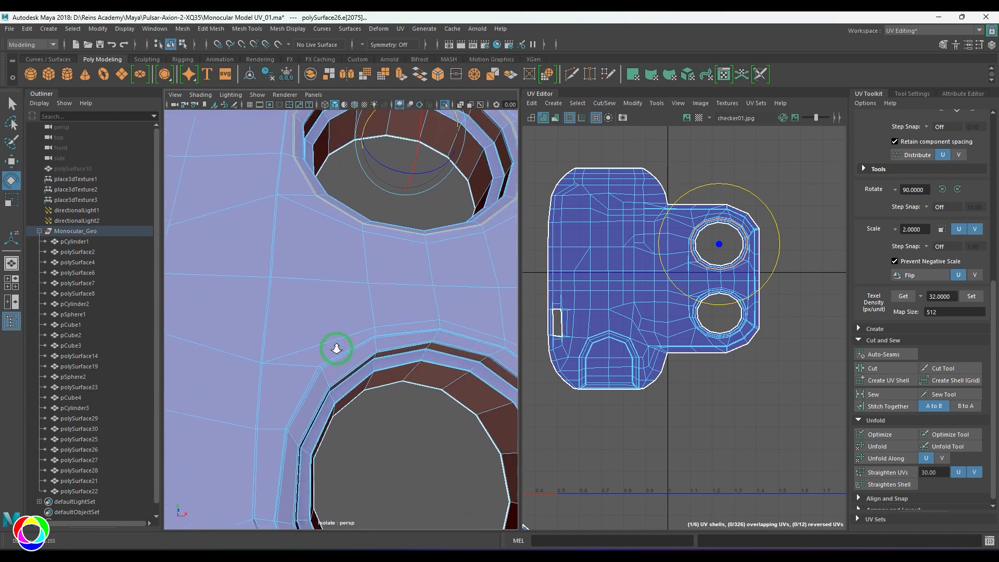
{"action": "middle_click_drag", "start_coordinate": [337, 349], "coordinate": [297, 334], "text": "alt"}
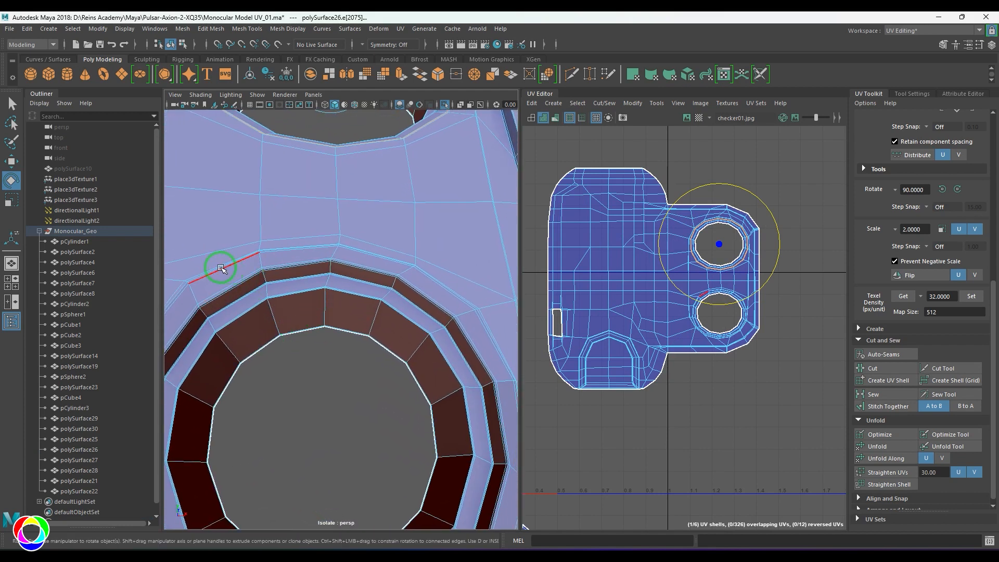
{"action": "double_click", "coordinate": [203, 275]}
{"action": "right_click_drag", "start_coordinate": [765, 190], "coordinate": [671, 242], "text": "shift"}
Select the whole body UV shell and move it clear of the two ring-shaped hole shells.
{"action": "left_click_drag", "start_coordinate": [623, 220], "coordinate": [654, 242]}
{"action": "right_click_drag", "start_coordinate": [663, 331], "coordinate": [596, 303], "text": "ctrl"}
{"action": "scroll", "coordinate": [613, 321], "scroll_direction": "down", "scroll_amount": 5}
{"action": "key", "text": "w"}
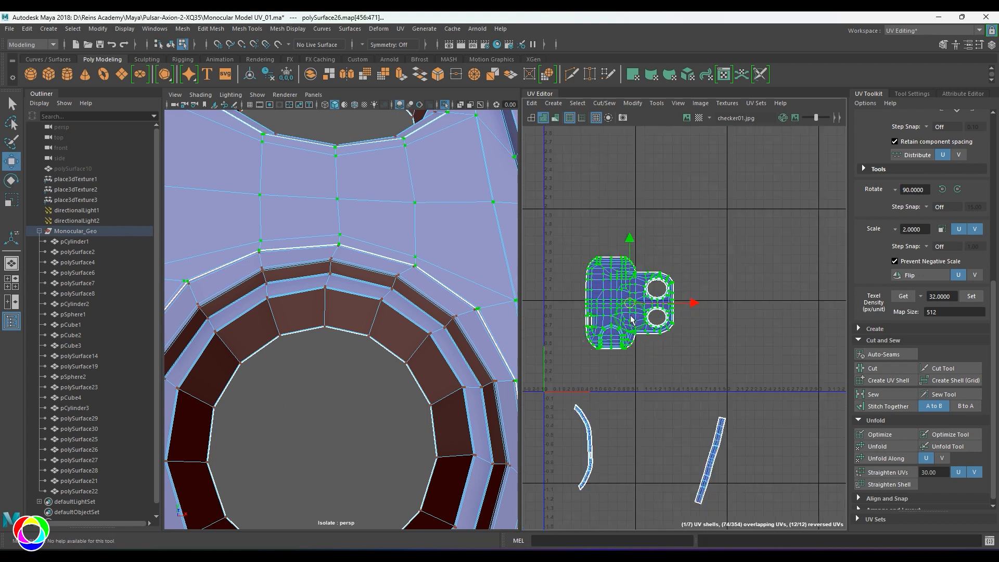
{"action": "left_click_drag", "start_coordinate": [634, 304], "coordinate": [759, 255]}
{"action": "scroll", "coordinate": [655, 314], "scroll_direction": "up", "scroll_amount": 3}
{"action": "scroll", "coordinate": [620, 313], "scroll_direction": "up", "scroll_amount": 3}
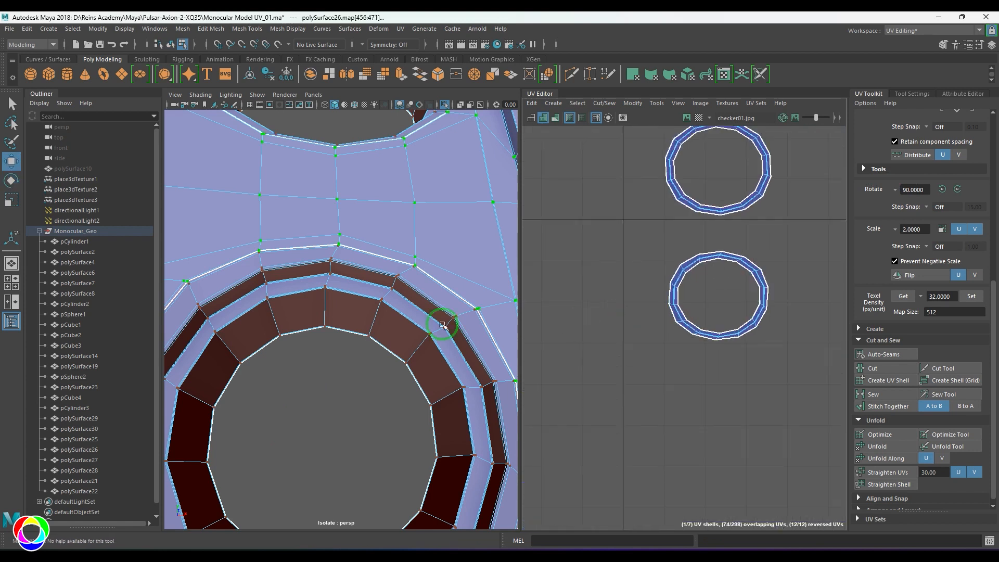
Select the concentric edge loops bordering the stepped bands inside the lower hole and cut the UVs along them.
{"action": "scroll", "coordinate": [335, 320], "scroll_direction": "down", "scroll_amount": 4}
{"action": "scroll", "coordinate": [335, 320], "scroll_direction": "up", "scroll_amount": 5}
{"action": "left_click", "coordinate": [323, 307]}
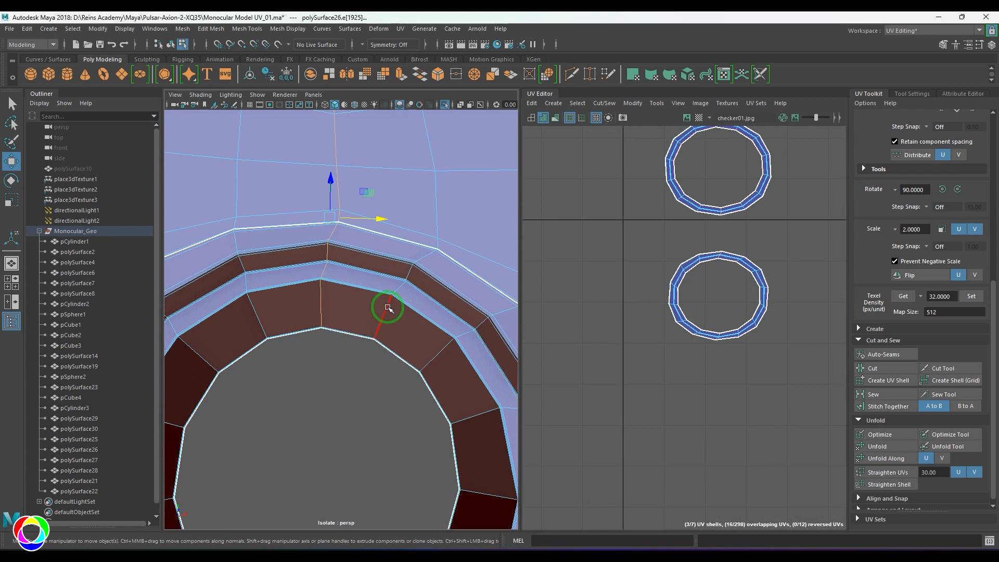
{"action": "left_click", "coordinate": [438, 278]}
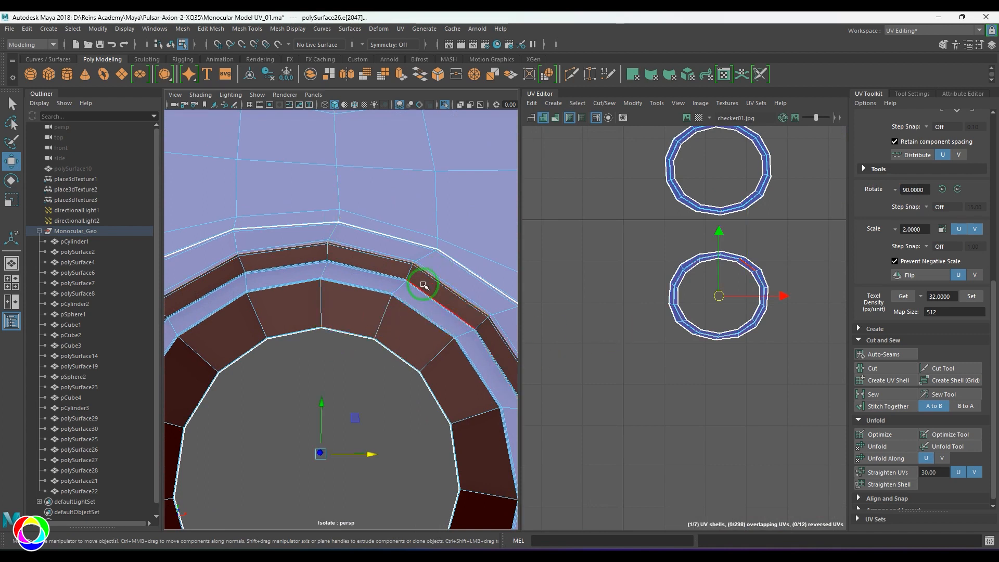
{"action": "scroll", "coordinate": [396, 294], "scroll_direction": "up", "scroll_amount": 4}
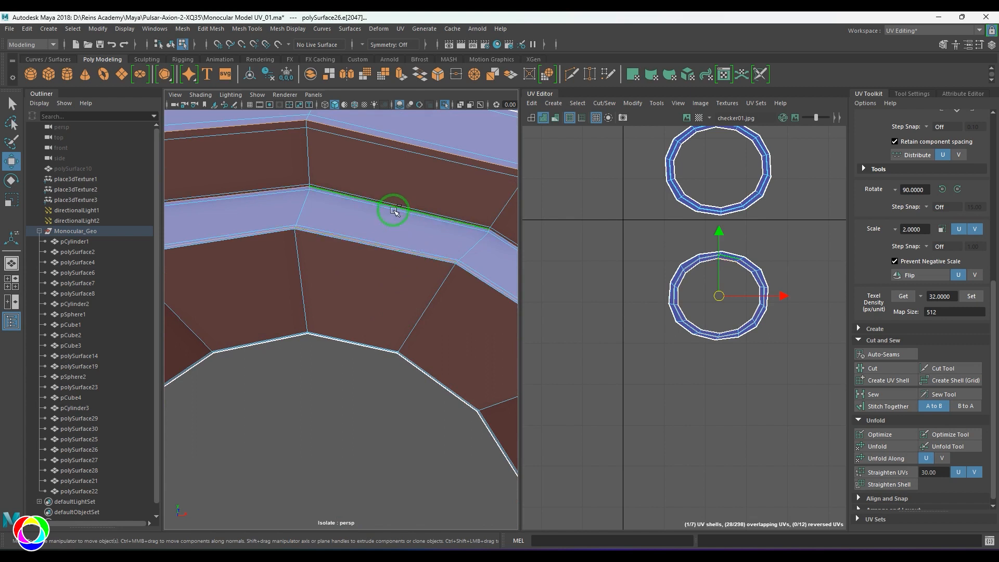
{"action": "right_click_drag", "start_coordinate": [663, 247], "coordinate": [557, 286], "text": "shift"}
Select the matching concentric edge loops inside the upper hole and cut the UVs along them.
{"action": "scroll", "coordinate": [388, 299], "scroll_direction": "down", "scroll_amount": 6}
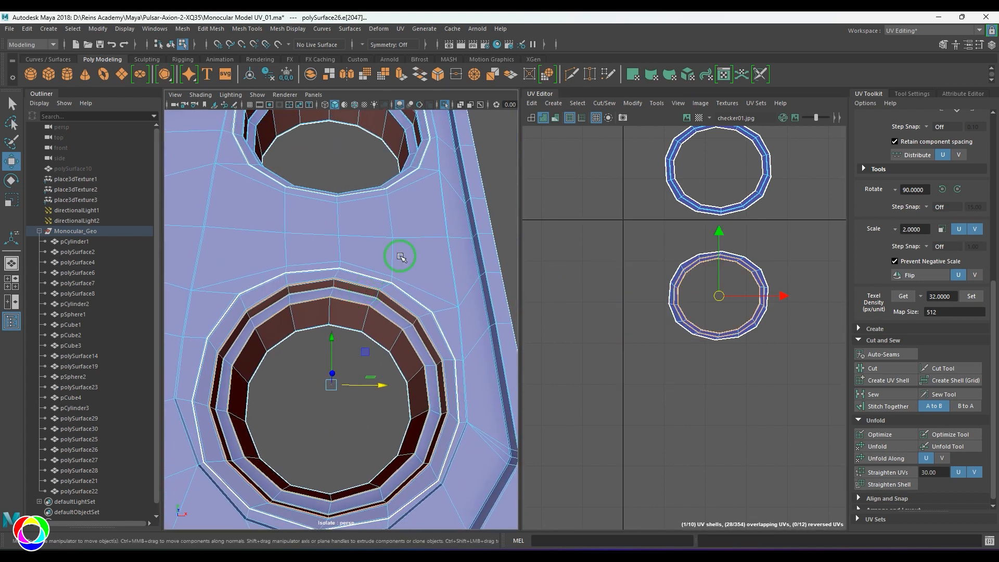
{"action": "middle_click_drag", "start_coordinate": [400, 256], "coordinate": [381, 356], "text": "alt"}
{"action": "scroll", "coordinate": [411, 311], "scroll_direction": "up", "scroll_amount": 5}
{"action": "middle_click_drag", "start_coordinate": [410, 310], "coordinate": [399, 330], "text": "alt"}
{"action": "scroll", "coordinate": [375, 356], "scroll_direction": "up", "scroll_amount": 3}
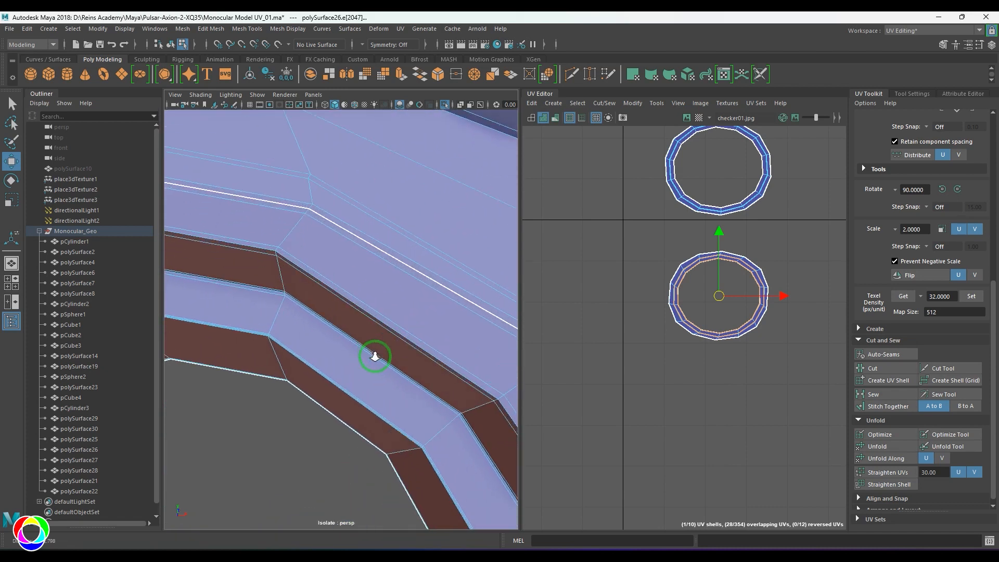
{"action": "left_click_drag", "start_coordinate": [375, 357], "coordinate": [317, 356], "text": "alt"}
{"action": "left_click_drag", "start_coordinate": [349, 323], "coordinate": [320, 351], "text": "alt"}
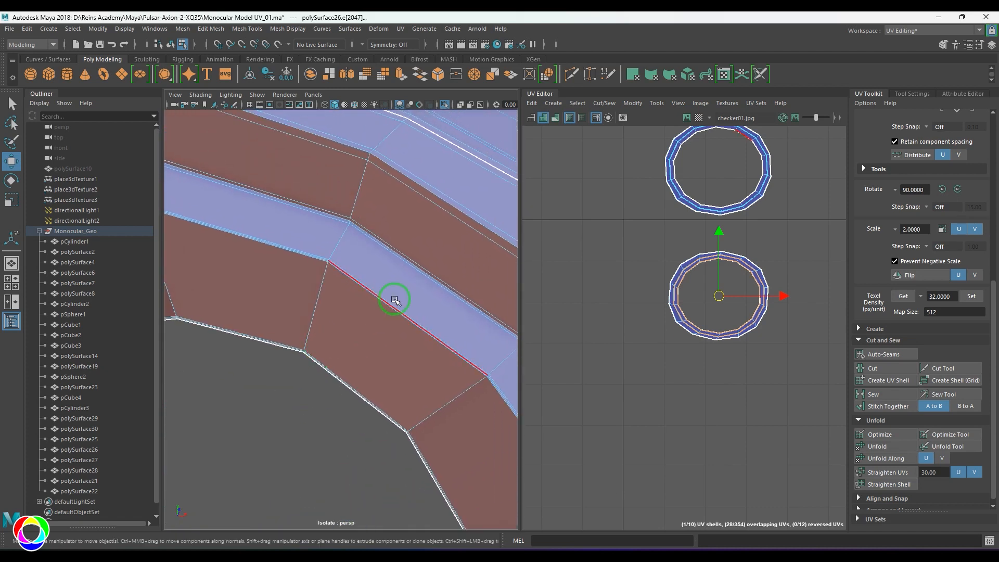
{"action": "left_click", "coordinate": [389, 304]}
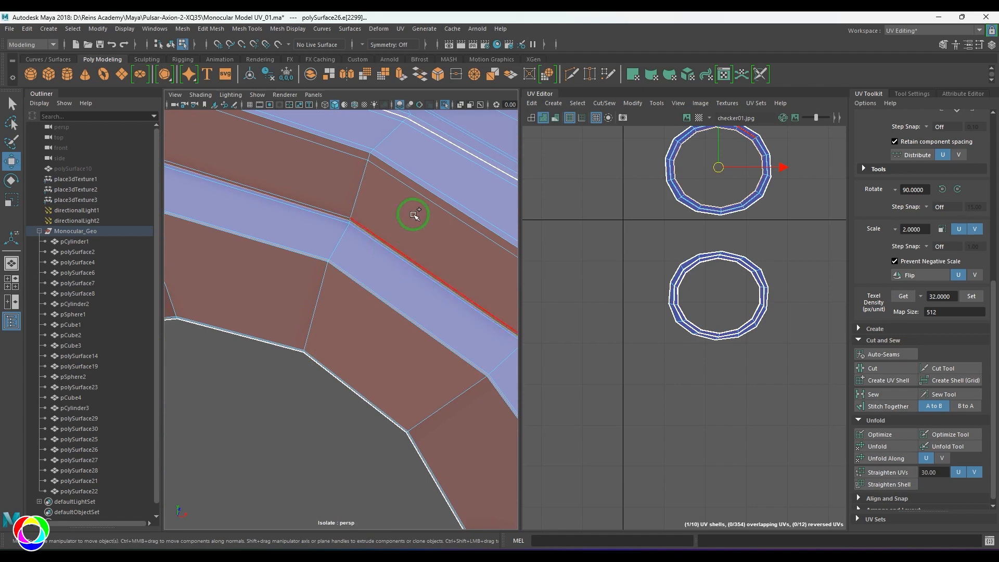
{"action": "right_click_drag", "start_coordinate": [642, 214], "coordinate": [594, 238], "text": "shift"}
{"action": "scroll", "coordinate": [665, 268], "scroll_direction": "down", "scroll_amount": 3}
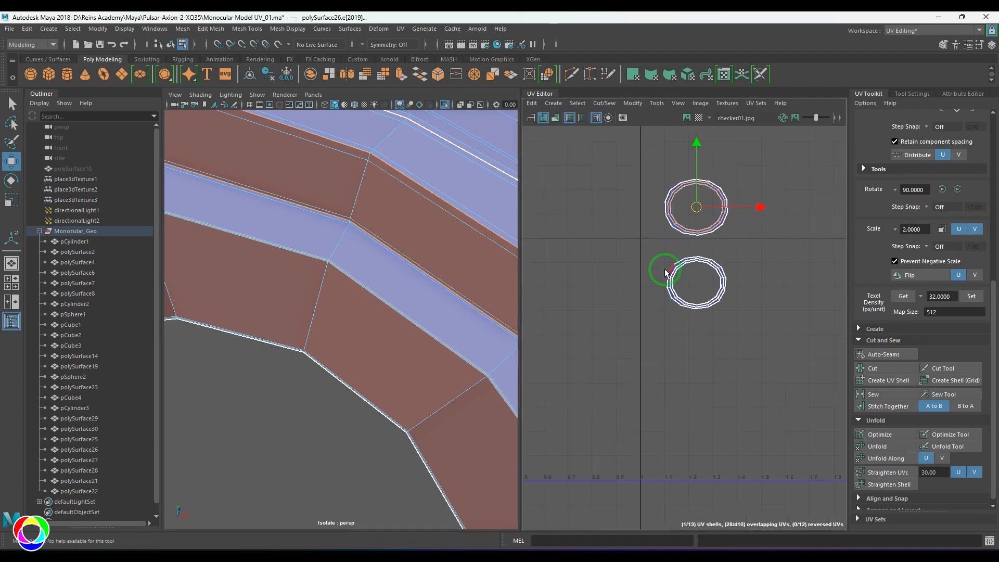
Select the inner ring's UV shell within the lower ring group and move it below the other rings.
{"action": "right_click_drag", "start_coordinate": [653, 260], "coordinate": [695, 276]}
{"action": "scroll", "coordinate": [346, 307], "scroll_direction": "down", "scroll_amount": 8}
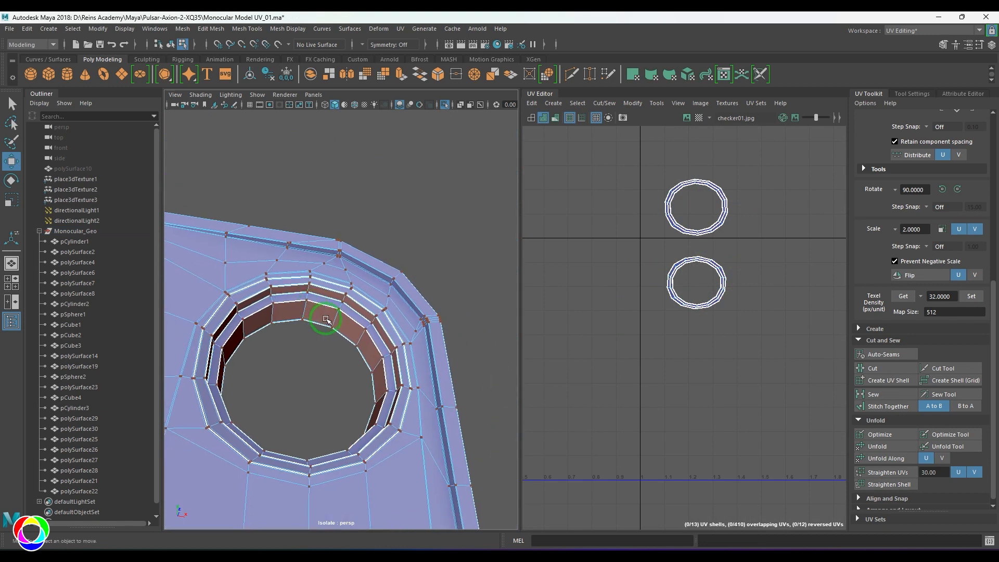
{"action": "scroll", "coordinate": [359, 311], "scroll_direction": "up", "scroll_amount": 5}
{"action": "left_click_drag", "start_coordinate": [711, 308], "coordinate": [724, 299]}
{"action": "right_click_drag", "start_coordinate": [716, 339], "coordinate": [775, 390], "text": "ctrl"}
{"action": "left_click_drag", "start_coordinate": [696, 282], "coordinate": [682, 393]}
{"action": "right_click_drag", "start_coordinate": [742, 344], "coordinate": [482, 270], "text": "shift"}
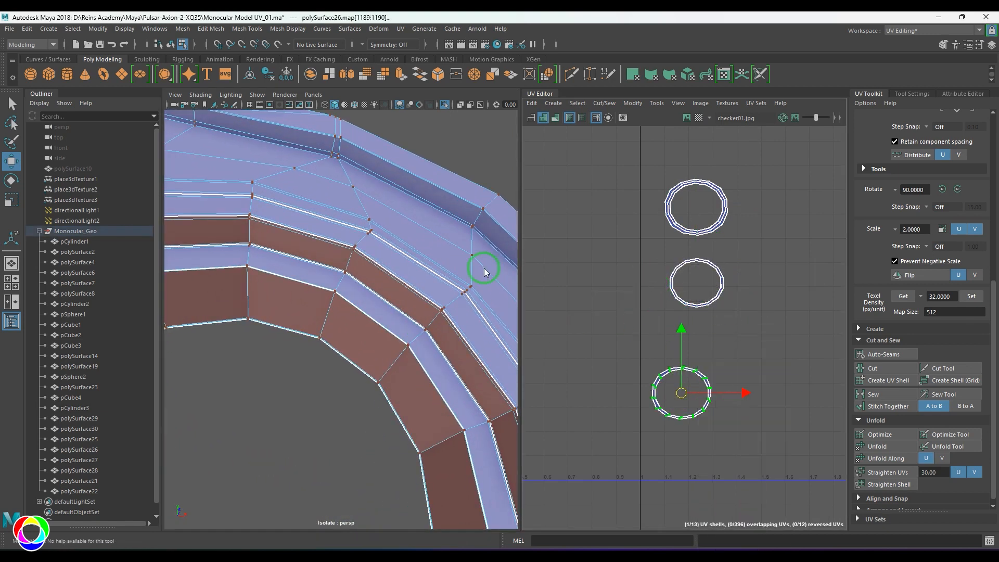
Select the thin UV ring nested in the remaining lower ring and move it into the gap between the surrounding rings.
{"action": "scroll", "coordinate": [726, 355], "scroll_direction": "up", "scroll_amount": 4}
{"action": "scroll", "coordinate": [344, 325], "scroll_direction": "down", "scroll_amount": 2}
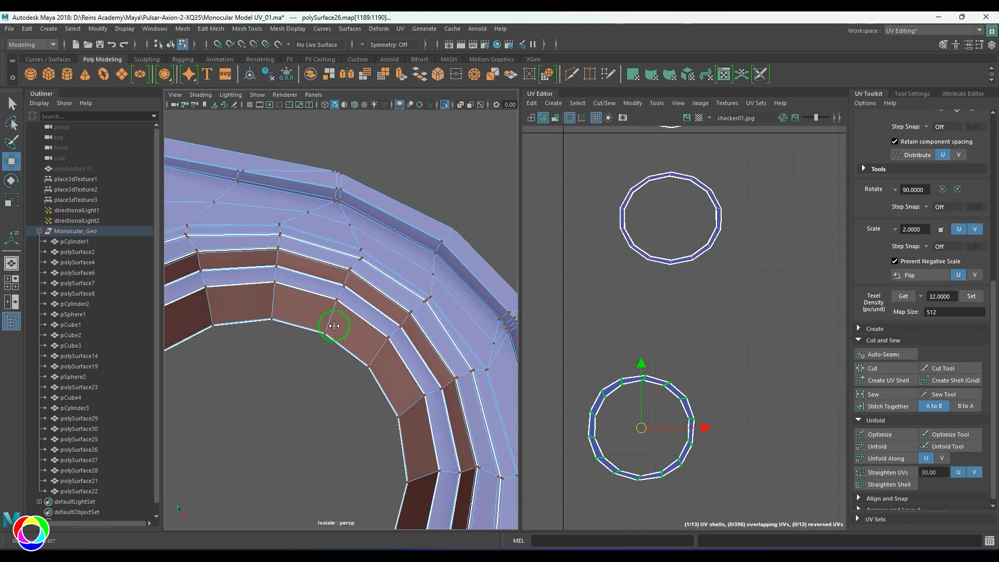
{"action": "left_click", "coordinate": [631, 249]}
{"action": "right_click_drag", "start_coordinate": [616, 279], "coordinate": [694, 334], "text": "ctrl"}
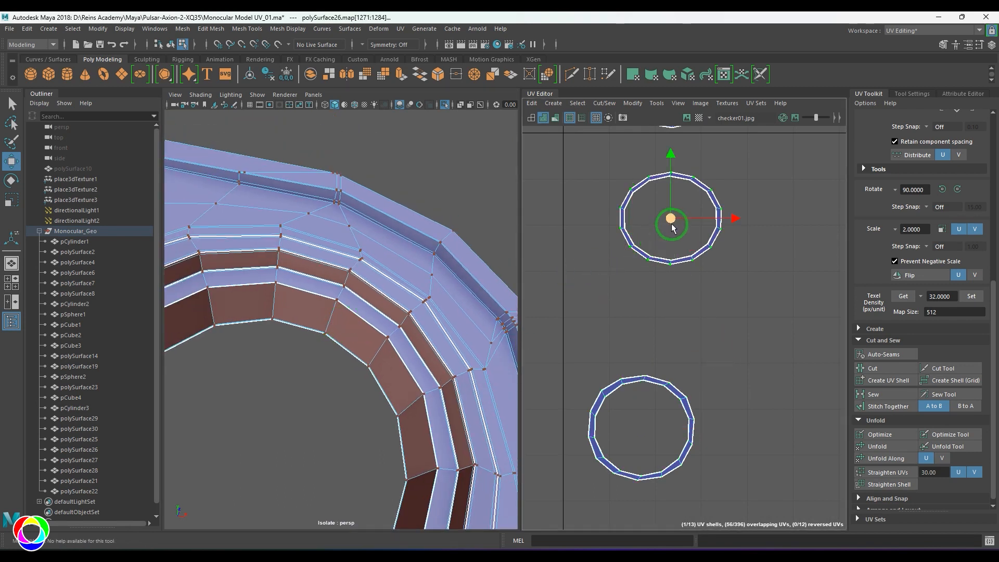
{"action": "left_click_drag", "start_coordinate": [671, 220], "coordinate": [659, 316]}
{"action": "scroll", "coordinate": [687, 327], "scroll_direction": "up", "scroll_amount": 5}
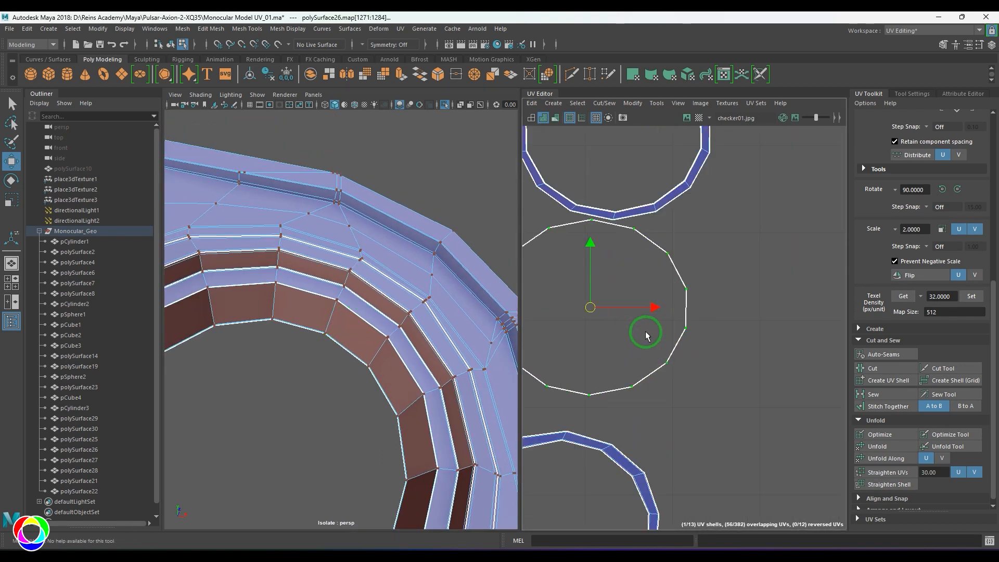
Cut the thin ring's UV shell along a short edge crossing the band.
{"action": "right_click_drag", "start_coordinate": [695, 254], "coordinate": [695, 253]}
{"action": "left_click_drag", "start_coordinate": [716, 235], "coordinate": [689, 296]}
{"action": "left_click_drag", "start_coordinate": [606, 312], "coordinate": [862, 338], "text": "ctrl"}
{"action": "left_click_drag", "start_coordinate": [616, 230], "coordinate": [788, 241], "text": "ctrl"}
{"action": "right_click_drag", "start_coordinate": [765, 225], "coordinate": [693, 246], "text": "shift"}
Try to unfold the cut thin ring UV shell.
{"action": "scroll", "coordinate": [695, 293], "scroll_direction": "down", "scroll_amount": 5}
{"action": "right_click_drag", "start_coordinate": [661, 318], "coordinate": [707, 319]}
{"action": "left_click_drag", "start_coordinate": [660, 291], "coordinate": [715, 333]}
{"action": "right_click_drag", "start_coordinate": [687, 338], "coordinate": [602, 233], "text": "ctrl"}
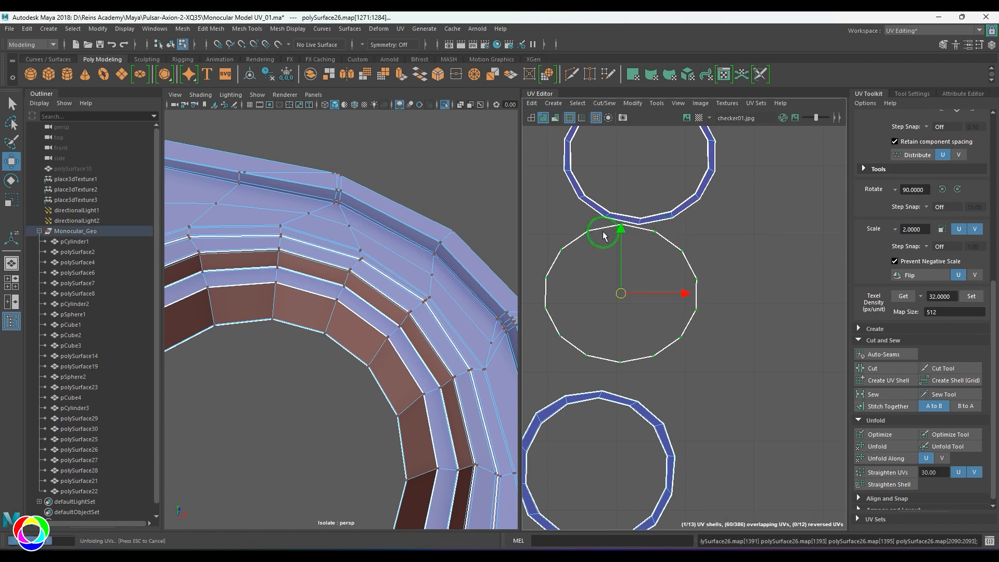
{"action": "scroll", "coordinate": [708, 319], "scroll_direction": "down", "scroll_amount": 4}
{"action": "key", "text": "r"}
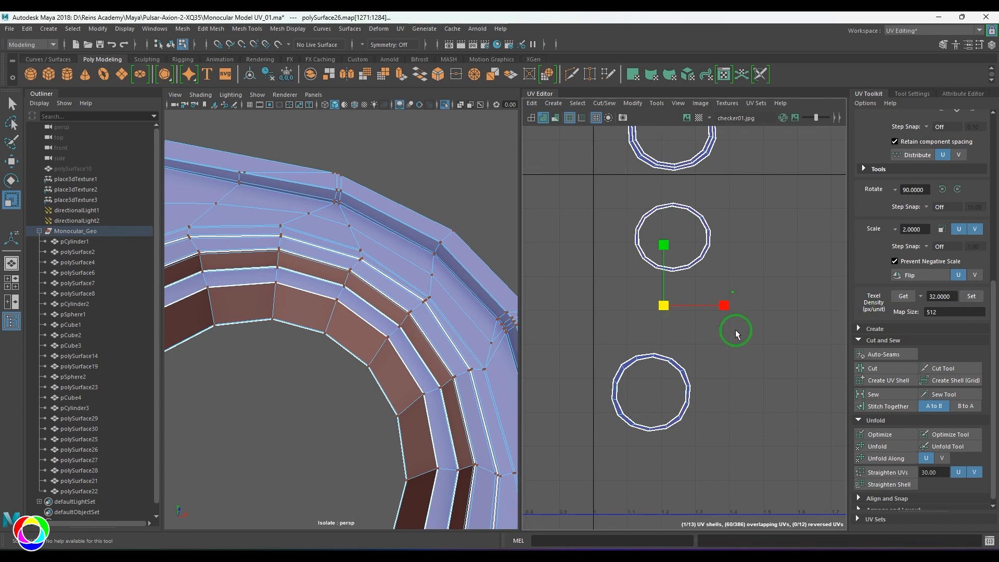
{"action": "middle_click_drag", "start_coordinate": [684, 331], "coordinate": [633, 321], "text": "alt"}
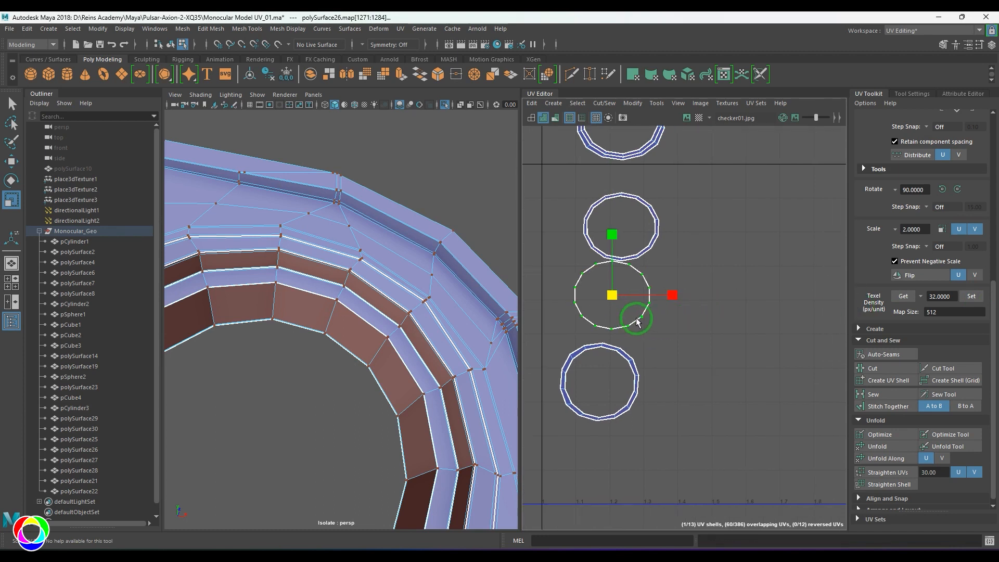
Move the thin ring shell into empty UV space and select its faces to locate the band in the lower hole.
{"action": "key", "text": "w"}
{"action": "left_click_drag", "start_coordinate": [611, 294], "coordinate": [791, 302]}
{"action": "right_click_drag", "start_coordinate": [776, 304], "coordinate": [757, 352]}
{"action": "left_click_drag", "start_coordinate": [704, 222], "coordinate": [827, 366]}
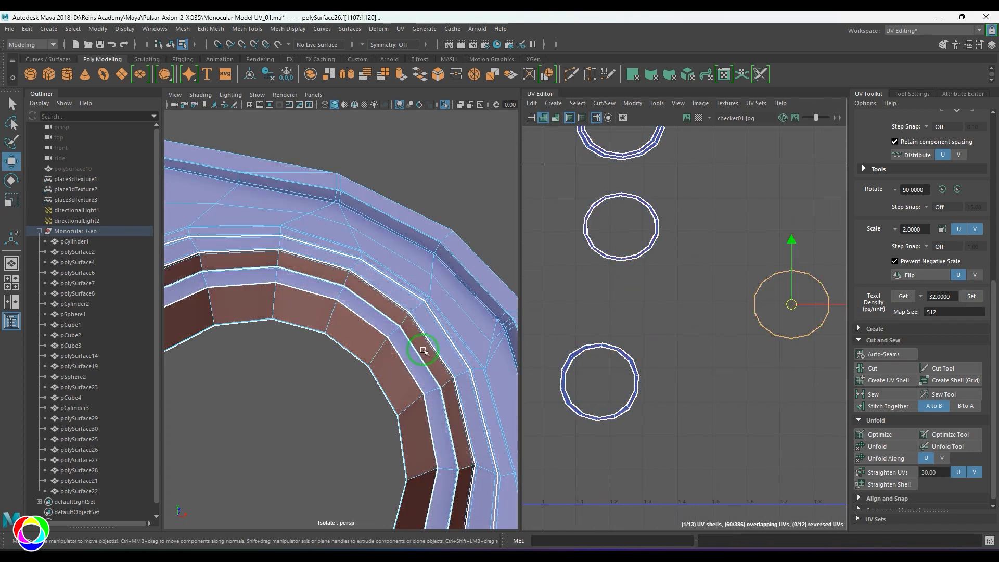
{"action": "key", "text": "f"}
{"action": "key", "text": "f"}
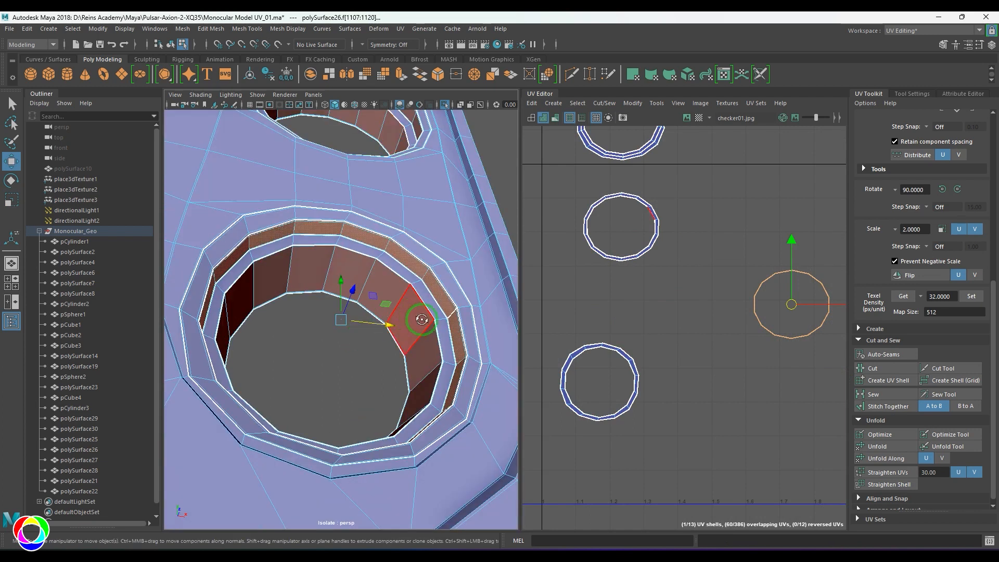
{"action": "left_click_drag", "start_coordinate": [422, 319], "coordinate": [468, 359], "text": "alt"}
Cut the thin ring's UVs along another short edge crossing the band.
{"action": "middle_click_drag", "start_coordinate": [792, 307], "coordinate": [709, 367], "text": "alt"}
{"action": "scroll", "coordinate": [710, 367], "scroll_direction": "up", "scroll_amount": 2}
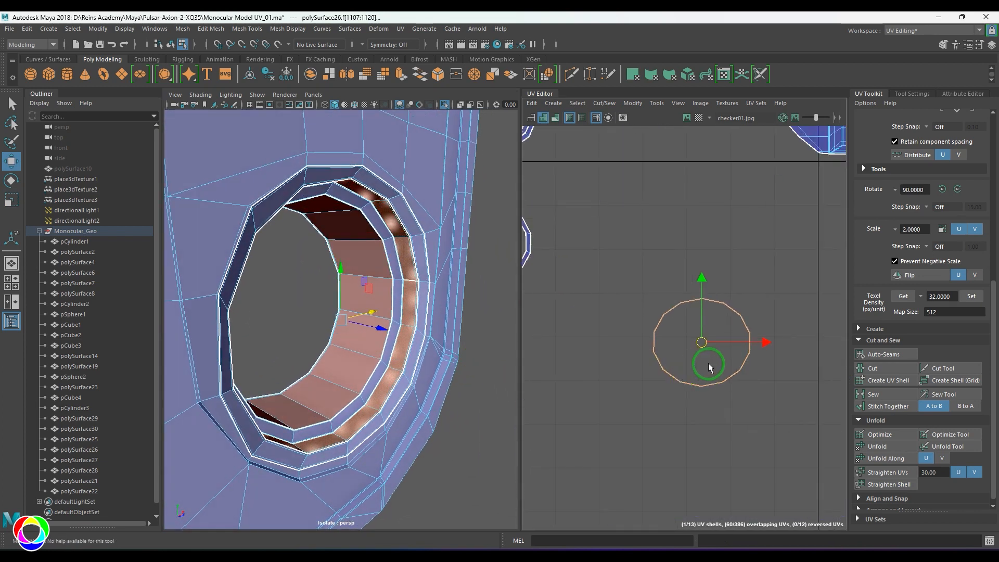
{"action": "scroll", "coordinate": [709, 364], "scroll_direction": "up", "scroll_amount": 4}
{"action": "middle_click_drag", "start_coordinate": [738, 314], "coordinate": [702, 440], "text": "alt"}
{"action": "scroll", "coordinate": [702, 437], "scroll_direction": "up", "scroll_amount": 5}
{"action": "right_click_drag", "start_coordinate": [730, 218], "coordinate": [723, 190]}
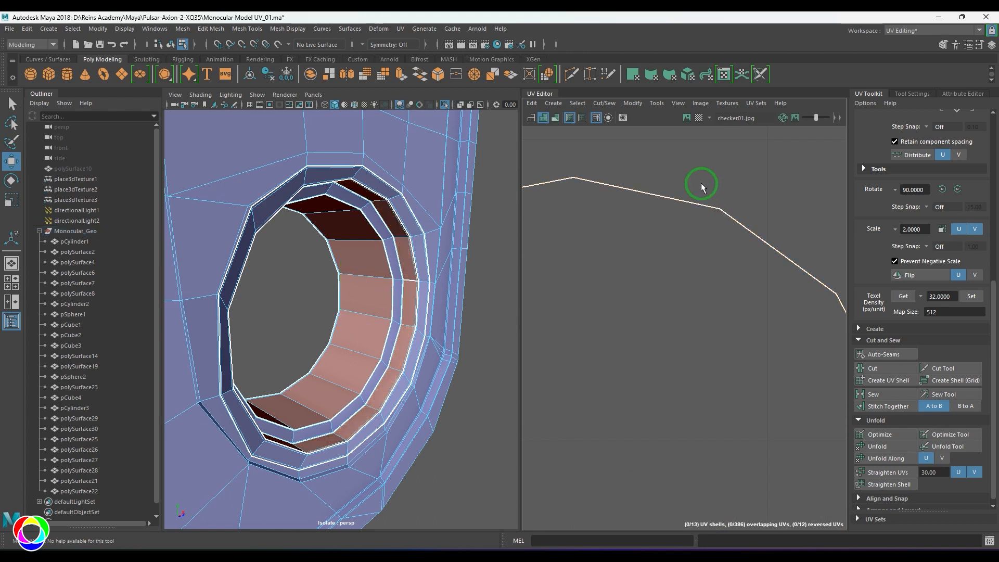
{"action": "left_click_drag", "start_coordinate": [702, 187], "coordinate": [744, 253]}
{"action": "left_click_drag", "start_coordinate": [682, 184], "coordinate": [657, 264], "text": "ctrl"}
{"action": "right_click_drag", "start_coordinate": [756, 169], "coordinate": [656, 205], "text": "shift"}
Try to unfold the thin ring's UVs with both cuts in place, and undo the unfold.
{"action": "scroll", "coordinate": [671, 290], "scroll_direction": "down", "scroll_amount": 8}
{"action": "middle_click_drag", "start_coordinate": [606, 346], "coordinate": [630, 317], "text": "alt"}
{"action": "scroll", "coordinate": [627, 294], "scroll_direction": "up", "scroll_amount": 1}
{"action": "right_click_drag", "start_coordinate": [628, 292], "coordinate": [710, 291]}
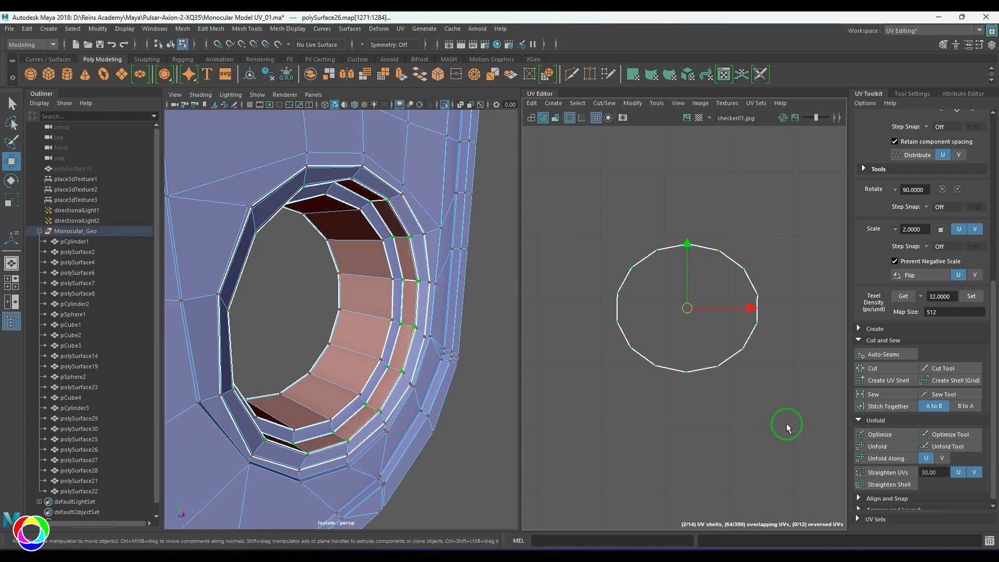
{"action": "left_click", "coordinate": [886, 448]}
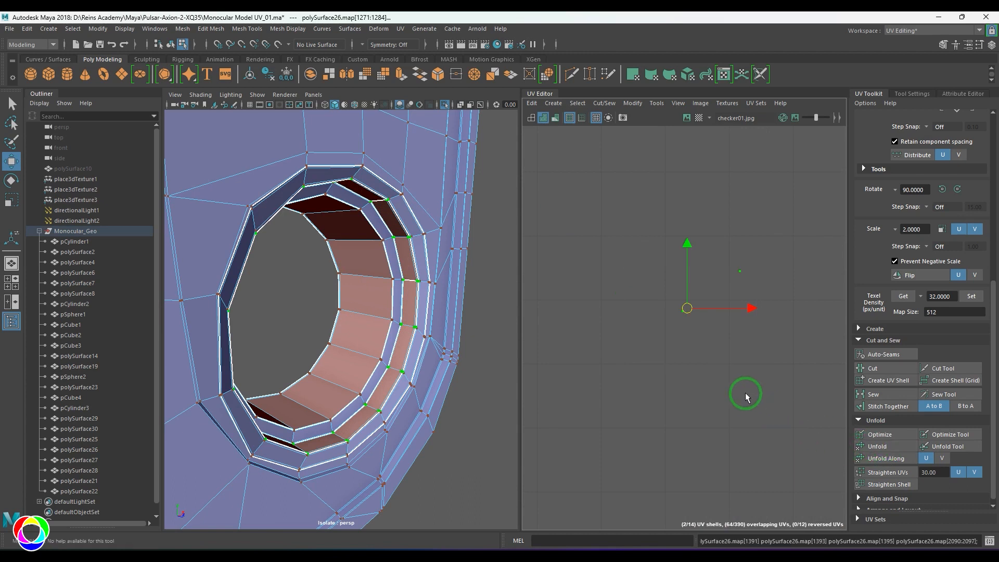
{"action": "key", "text": "ctrl+z"}
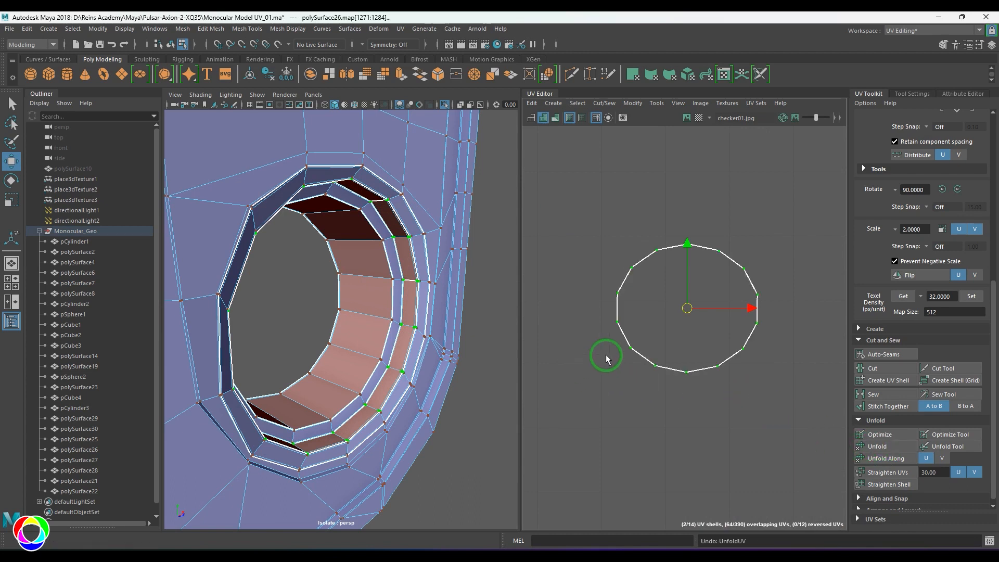
Select the thin ring's faces and examine the cut seams on the matching band inside the lower hole.
{"action": "right_click_drag", "start_coordinate": [607, 356], "coordinate": [610, 385]}
{"action": "left_click_drag", "start_coordinate": [589, 208], "coordinate": [810, 424]}
{"action": "left_click_drag", "start_coordinate": [335, 325], "coordinate": [337, 285], "text": "alt"}
{"action": "right_click_drag", "start_coordinate": [338, 286], "coordinate": [441, 347], "text": "alt"}
{"action": "middle_click_drag", "start_coordinate": [441, 347], "coordinate": [388, 356], "text": "alt"}
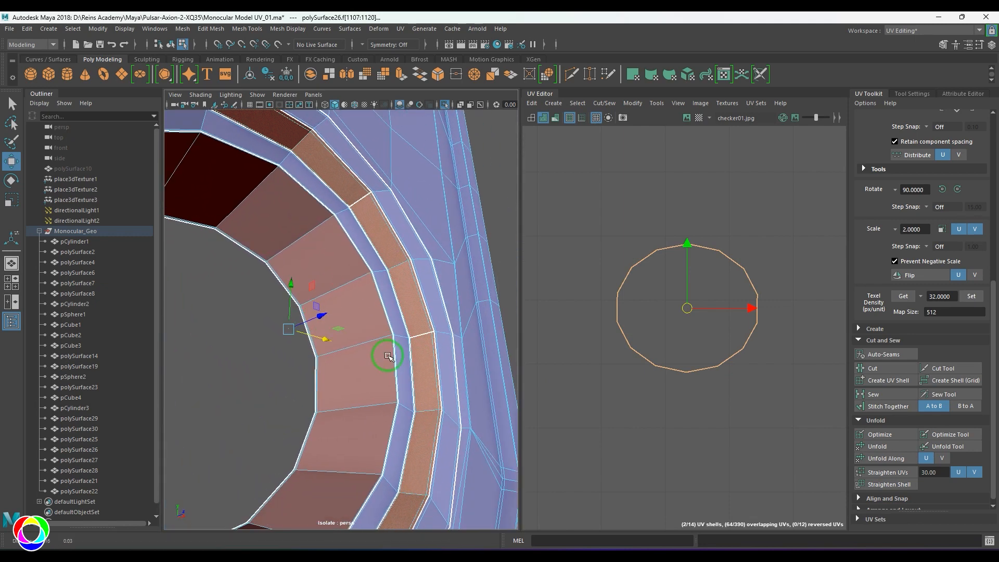
{"action": "right_click_drag", "start_coordinate": [388, 356], "coordinate": [477, 411], "text": "alt"}
{"action": "middle_click_drag", "start_coordinate": [477, 411], "coordinate": [430, 397], "text": "alt"}
{"action": "right_click_drag", "start_coordinate": [430, 397], "coordinate": [436, 354]}
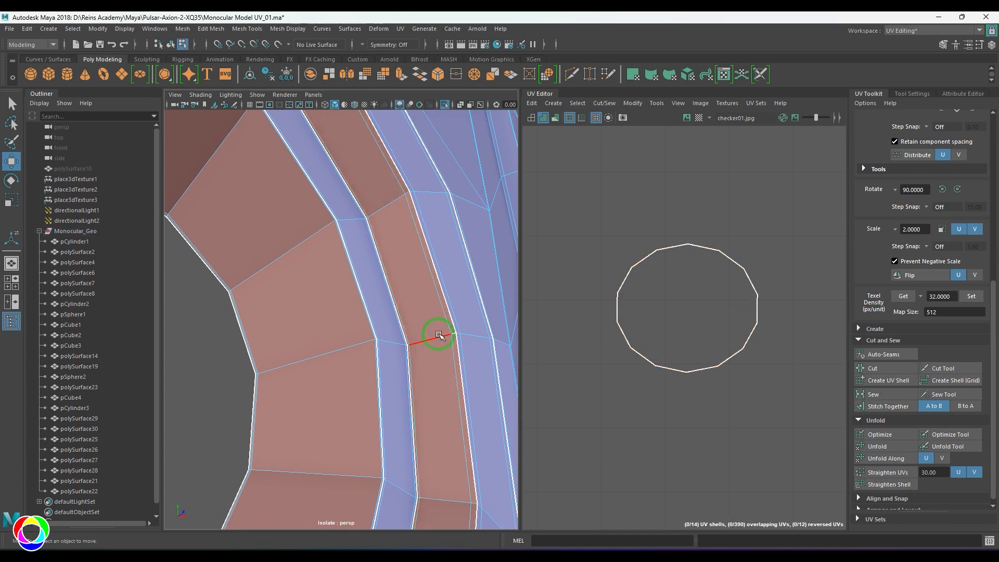
Select one of the two cut edges crossing the narrow band in the lower hole and move and sew its UVs.
{"action": "left_click", "coordinate": [438, 336]}
{"action": "key", "text": "q"}
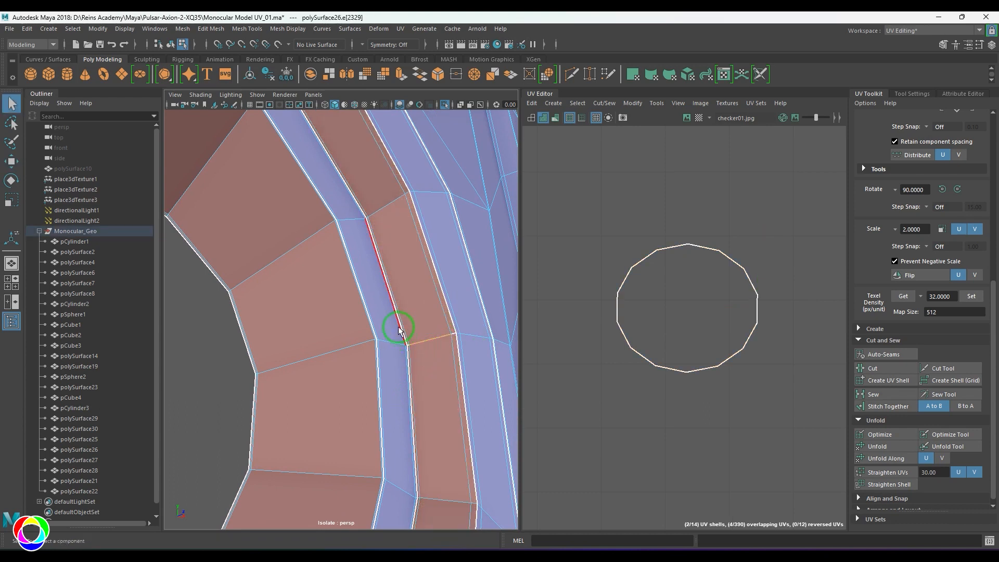
{"action": "left_click_drag", "start_coordinate": [463, 355], "coordinate": [463, 355]}
{"action": "left_click_drag", "start_coordinate": [350, 310], "coordinate": [471, 295], "text": "ctrl"}
{"action": "left_click_drag", "start_coordinate": [388, 388], "coordinate": [479, 392], "text": "ctrl"}
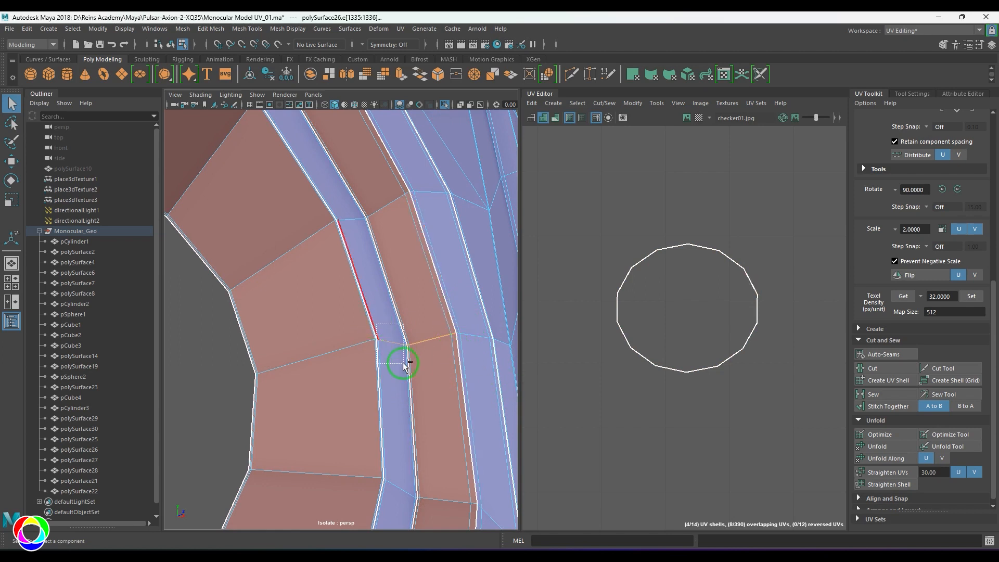
{"action": "left_click_drag", "start_coordinate": [404, 363], "coordinate": [404, 363], "text": "ctrl"}
{"action": "scroll", "coordinate": [411, 363], "scroll_direction": "up", "scroll_amount": 4}
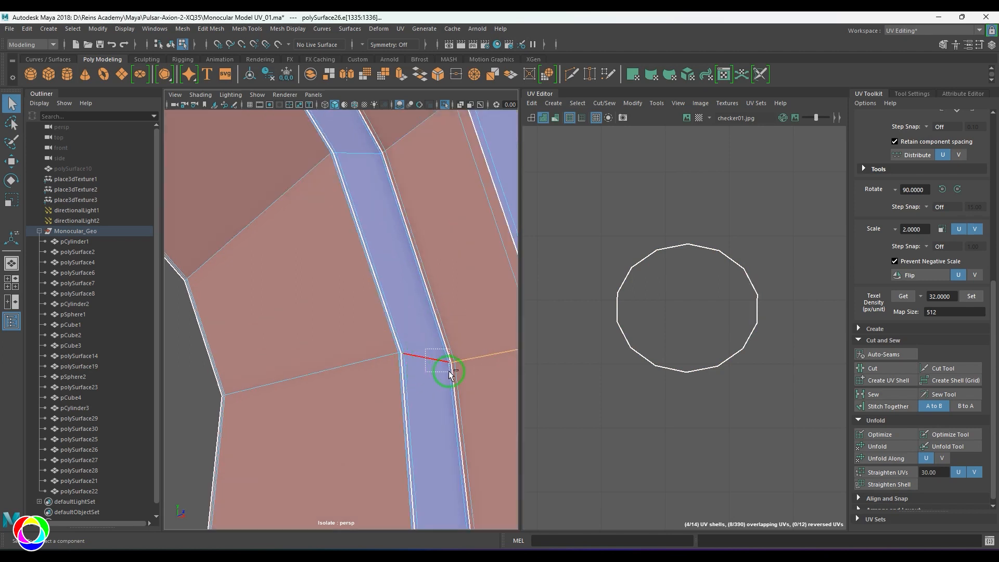
{"action": "scroll", "coordinate": [430, 382], "scroll_direction": "down", "scroll_amount": 5}
{"action": "key", "text": "w"}
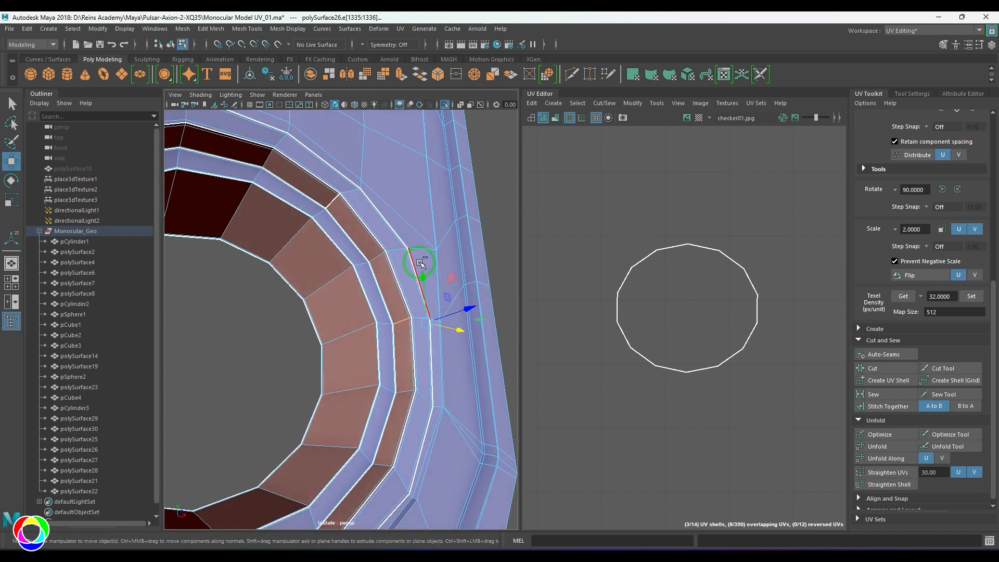
{"action": "right_click_drag", "start_coordinate": [725, 290], "coordinate": [721, 260], "text": "shift"}
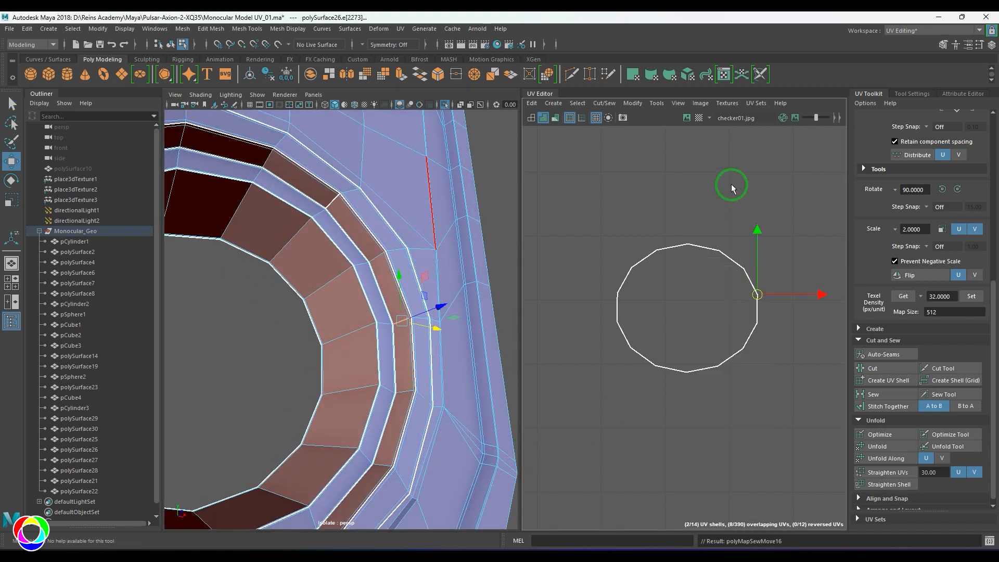
Try to unfold the opened thin ring shell and scale up the resulting UVs.
{"action": "left_click_drag", "start_coordinate": [581, 210], "coordinate": [846, 427]}
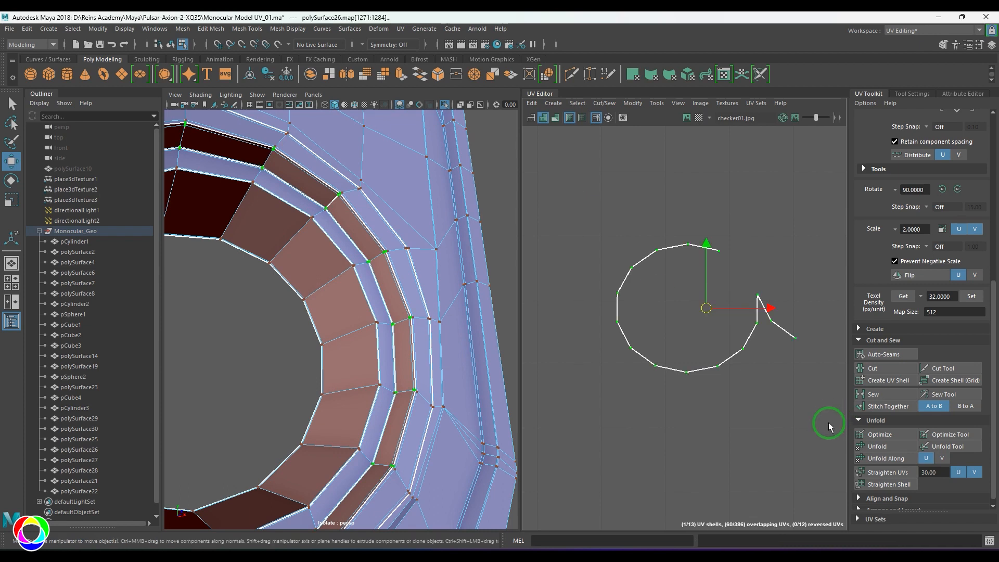
{"action": "left_click", "coordinate": [876, 444]}
{"action": "left_click_drag", "start_coordinate": [671, 298], "coordinate": [708, 330]}
{"action": "key", "text": "r"}
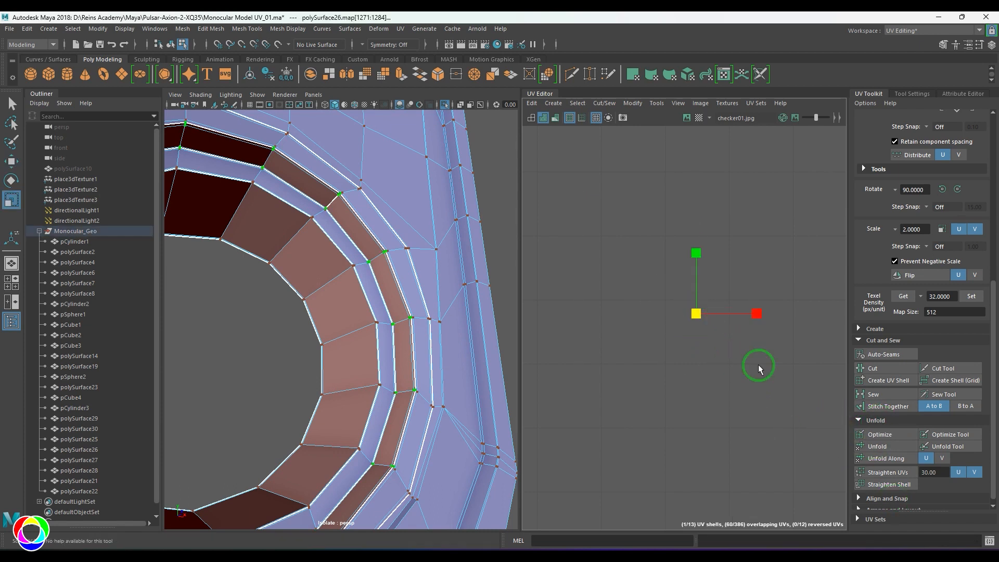
{"action": "left_click", "coordinate": [903, 297]}
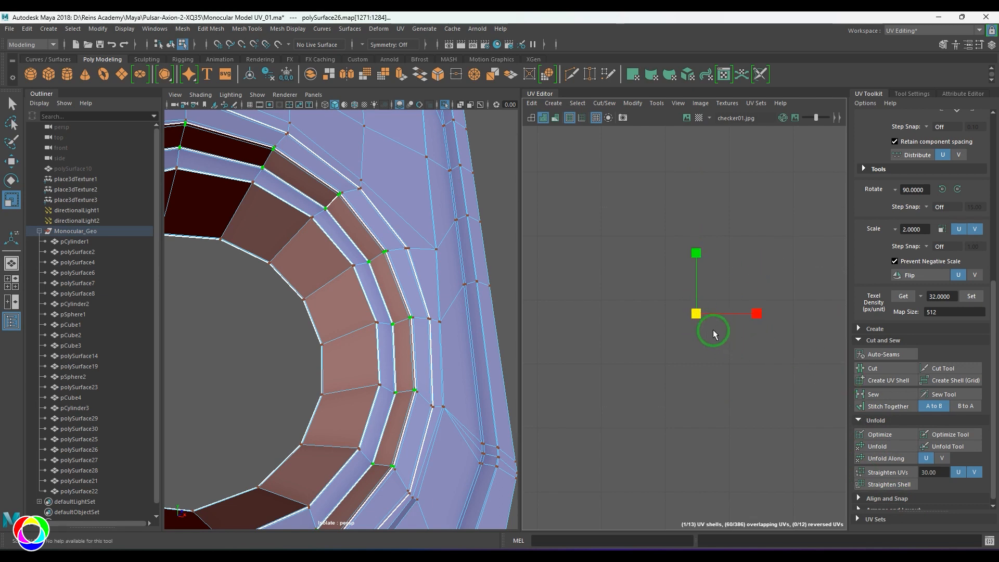
{"action": "left_click_drag", "start_coordinate": [998, 402], "coordinate": [998, 401]}
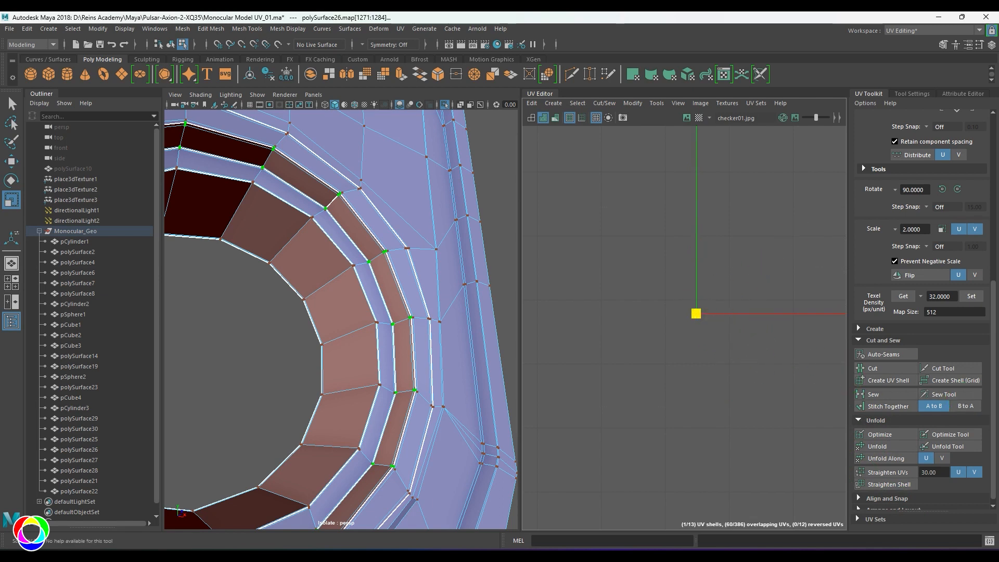
{"action": "left_click_drag", "start_coordinate": [710, 378], "coordinate": [698, 385]}
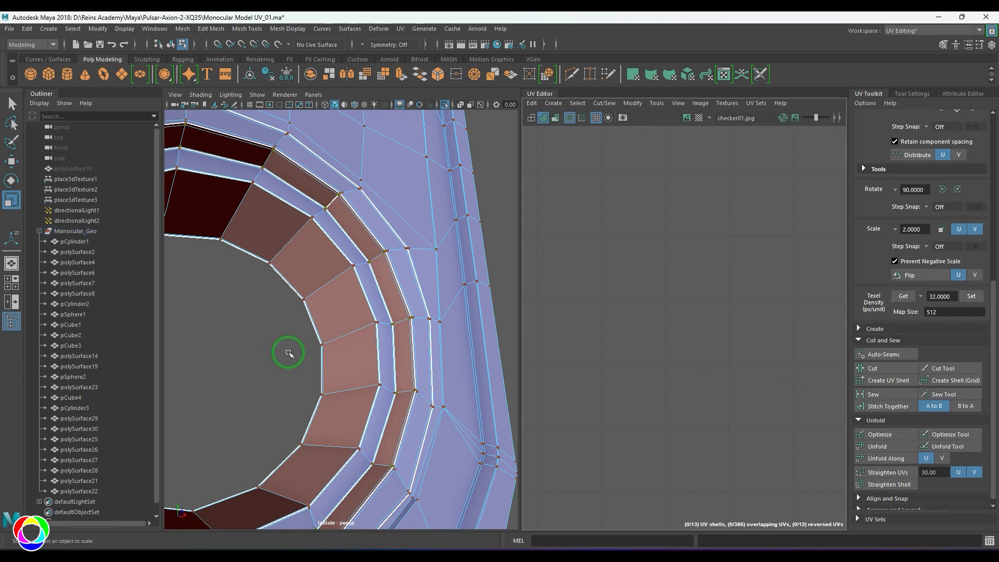
Undo the scaling and unfolding of the thin ring shell.
{"action": "key", "text": "ctrl+z"}
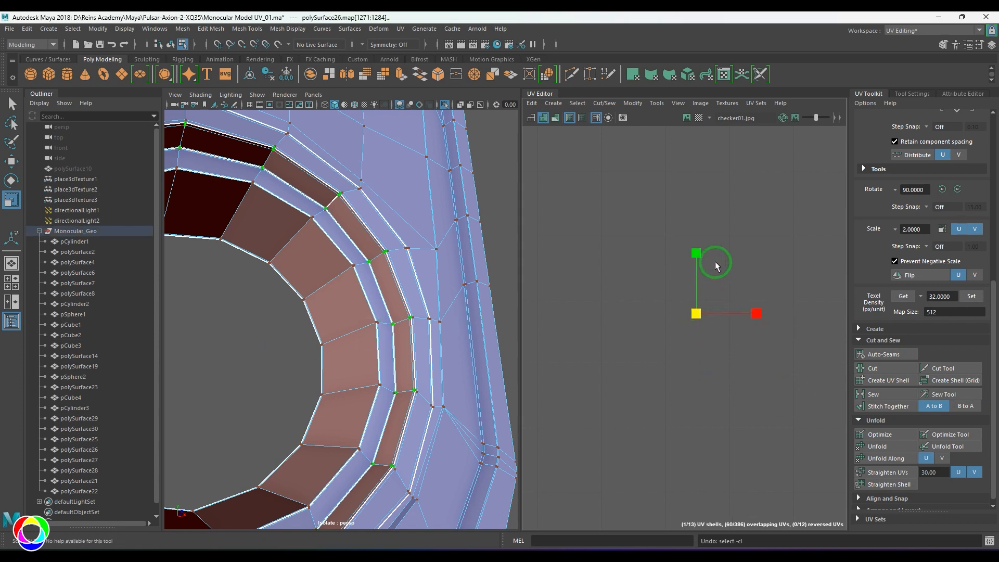
{"action": "right_click_drag", "start_coordinate": [716, 264], "coordinate": [712, 297]}
{"action": "key", "text": "ctrl+z"}
{"action": "key", "text": "ctrl+z"}
{"action": "key", "text": "ctrl+z"}
{"action": "key", "text": "ctrl+z"}
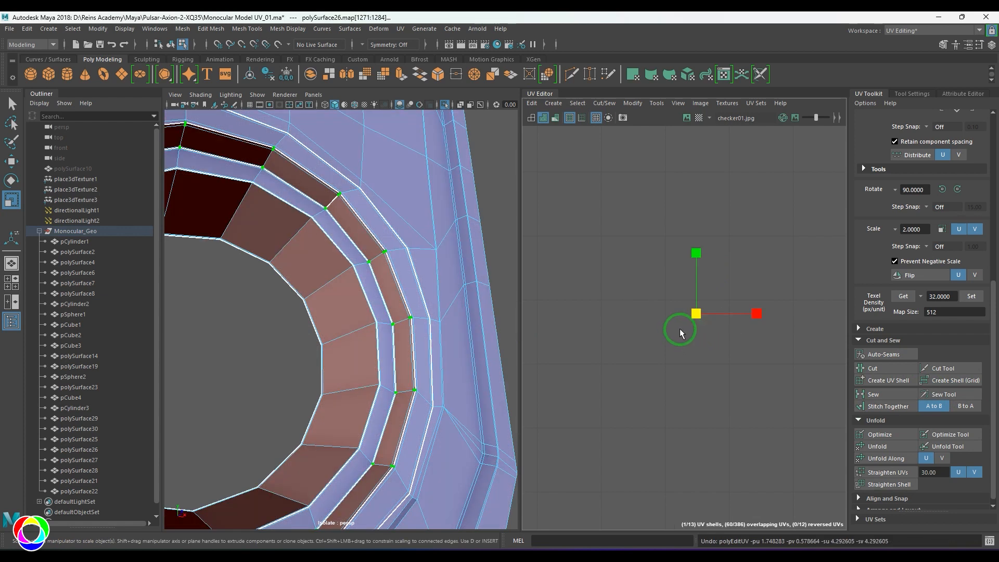
{"action": "key", "text": "ctrl+z"}
{"action": "key", "text": "ctrl+z"}
{"action": "key", "text": "ctrl+z"}
Select the thin ring shell's faces and apply a cylindrical UV projection to them.
{"action": "right_click_drag", "start_coordinate": [703, 295], "coordinate": [705, 362]}
{"action": "right_click_drag", "start_coordinate": [333, 318], "coordinate": [198, 302], "text": "alt"}
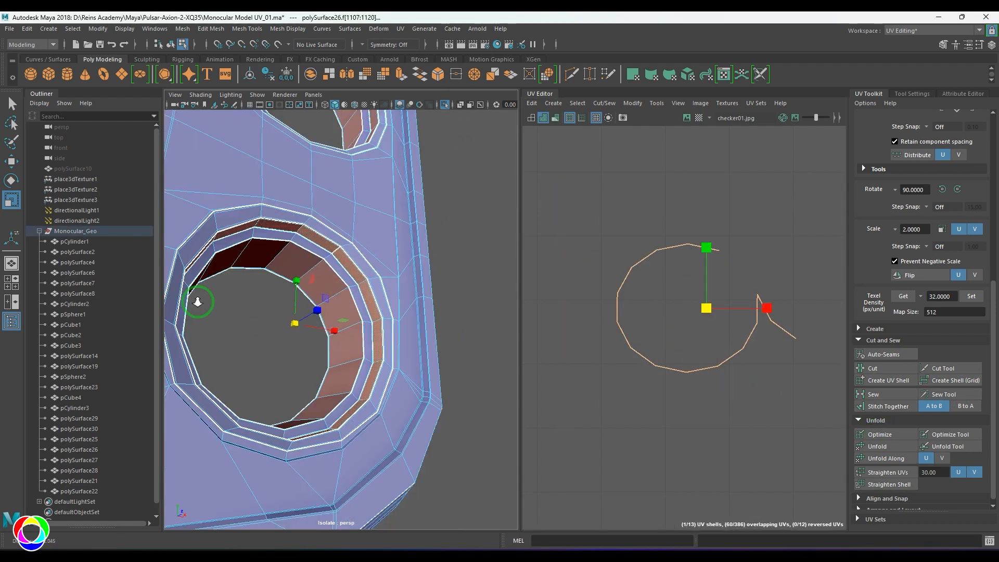
{"action": "left_click_drag", "start_coordinate": [198, 302], "coordinate": [272, 330], "text": "alt"}
{"action": "left_click", "coordinate": [401, 29]}
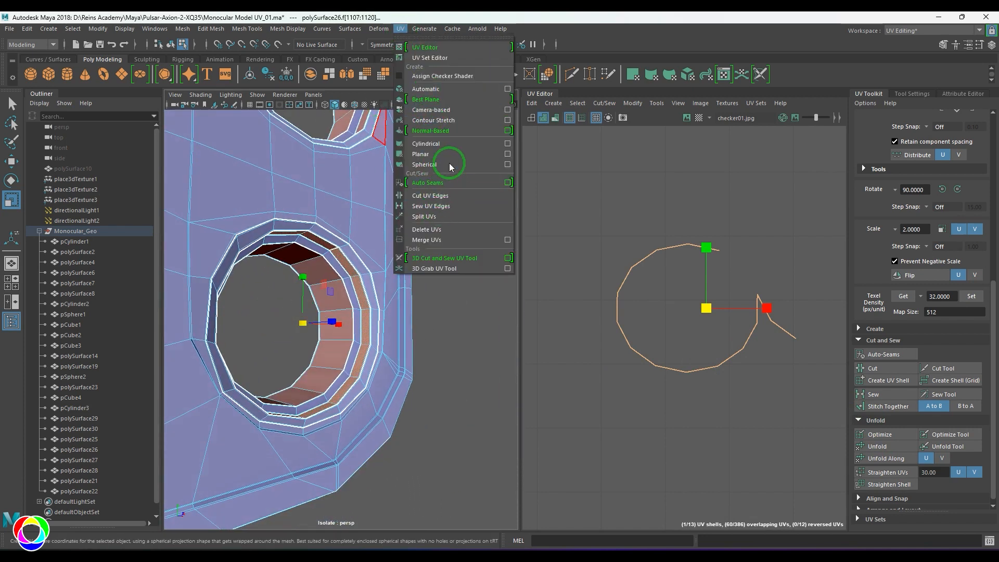
{"action": "left_click", "coordinate": [448, 145]}
Rotate the cylindrical projection so its axis runs through the lower hole.
{"action": "left_click_drag", "start_coordinate": [314, 346], "coordinate": [401, 339], "text": "alt"}
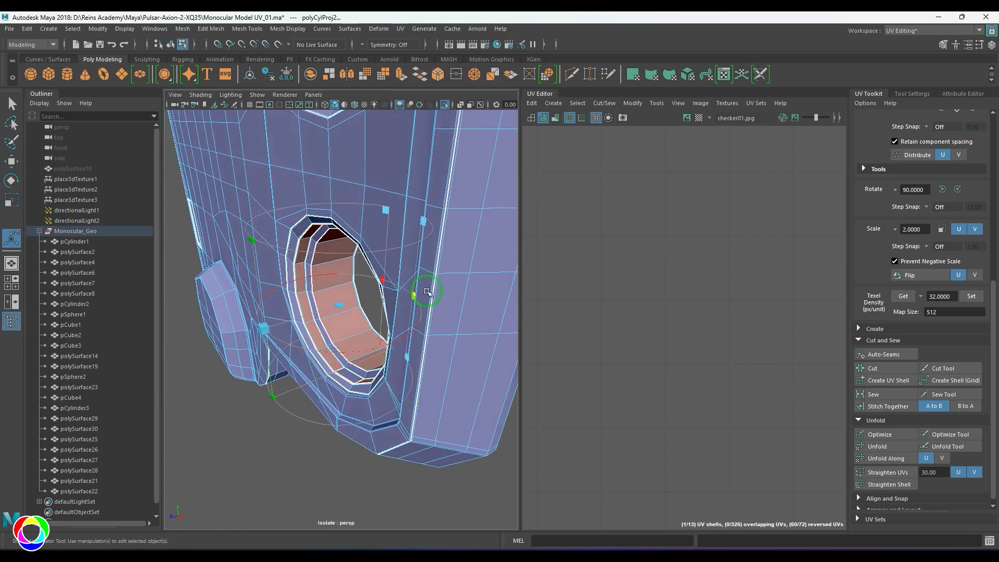
{"action": "left_click", "coordinate": [395, 357]}
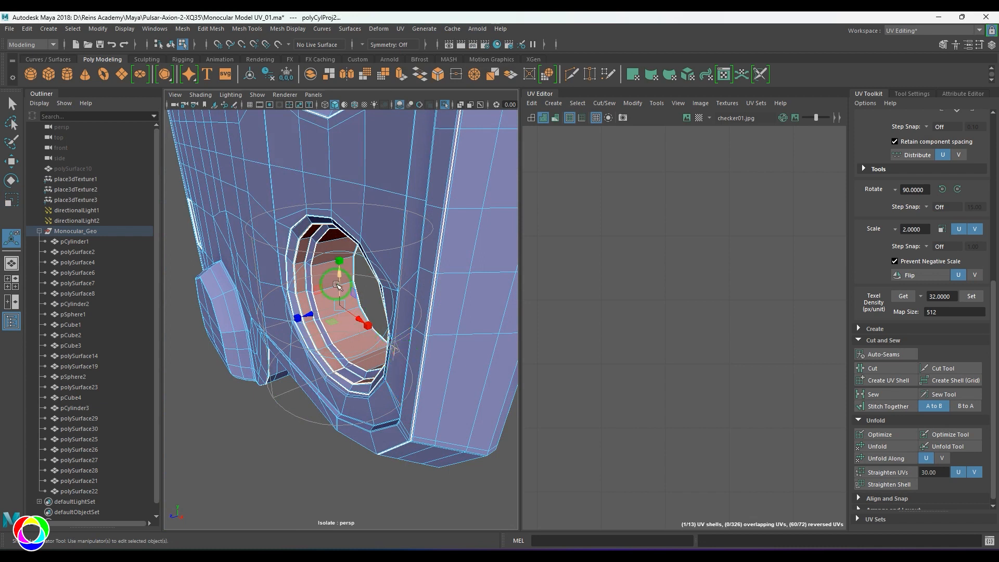
{"action": "left_click_drag", "start_coordinate": [306, 266], "coordinate": [404, 276]}
Select all UVs of the projected thin ring strip and move the shell away from the round ring shells.
{"action": "scroll", "coordinate": [696, 292], "scroll_direction": "down", "scroll_amount": 10}
{"action": "middle_click_drag", "start_coordinate": [687, 323], "coordinate": [750, 315], "text": "alt"}
{"action": "scroll", "coordinate": [751, 315], "scroll_direction": "up", "scroll_amount": 3}
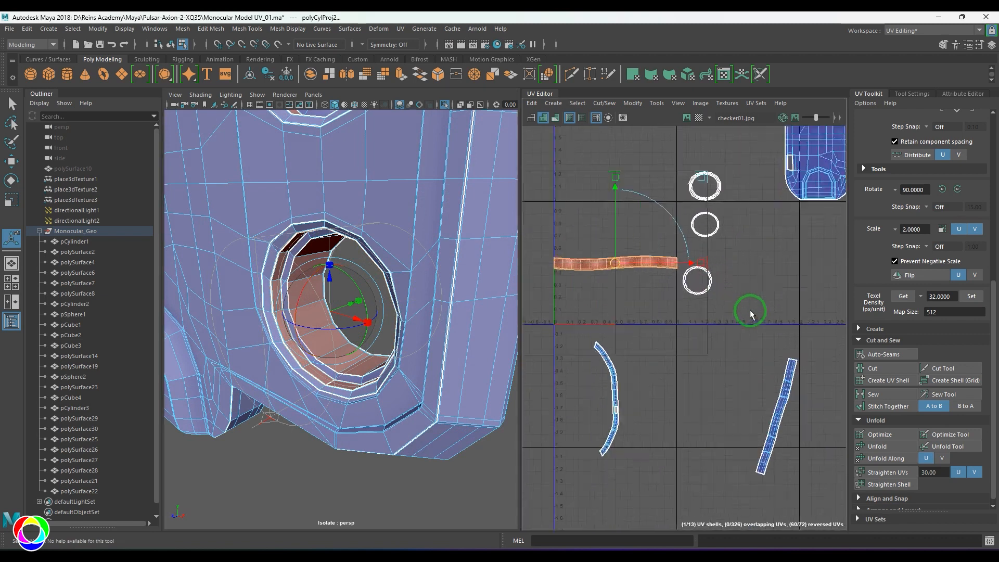
{"action": "key", "text": "w"}
{"action": "middle_click_drag", "start_coordinate": [627, 277], "coordinate": [719, 298], "text": "alt"}
{"action": "right_click_drag", "start_coordinate": [684, 294], "coordinate": [637, 296]}
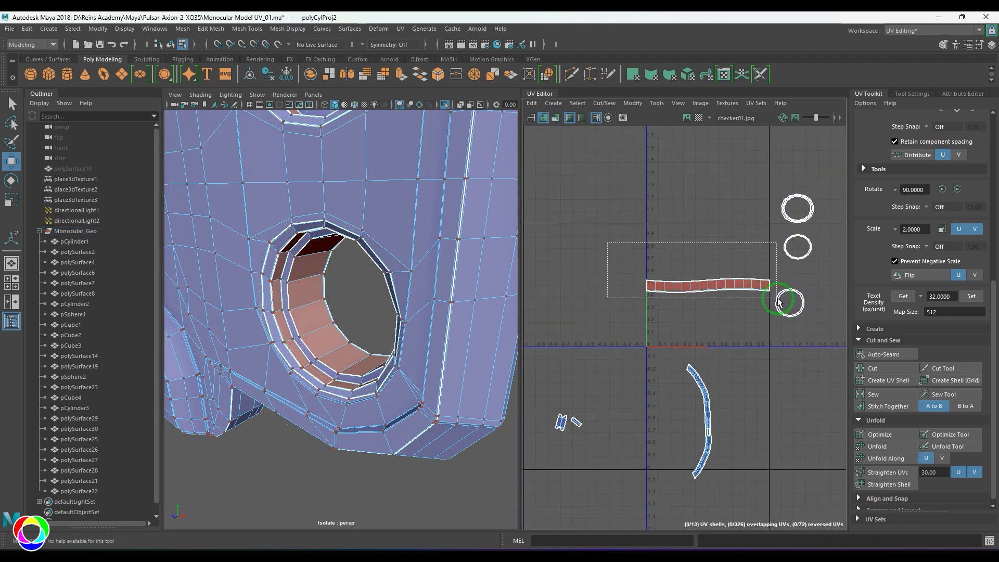
{"action": "left_click_drag", "start_coordinate": [774, 299], "coordinate": [774, 300]}
{"action": "left_click_drag", "start_coordinate": [708, 285], "coordinate": [665, 283]}
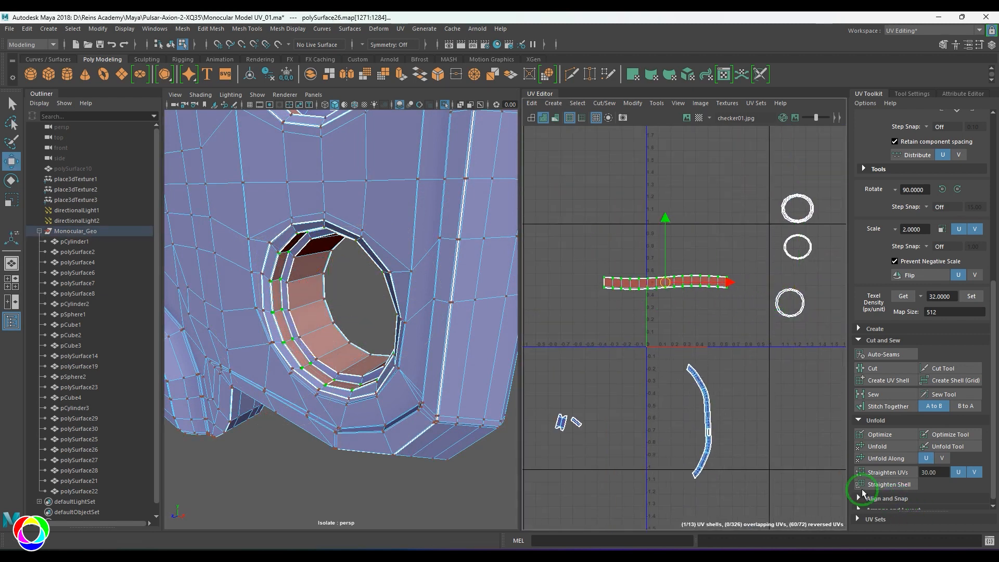
Flip the thin ring strip in U and unfold it.
{"action": "left_click", "coordinate": [957, 471]}
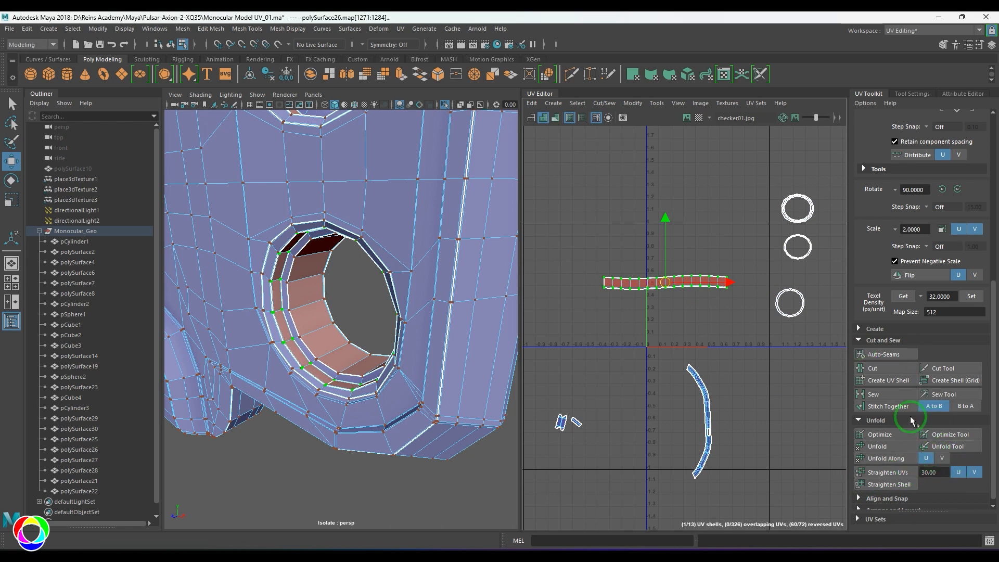
{"action": "scroll", "coordinate": [937, 489], "scroll_direction": "down", "scroll_amount": 1}
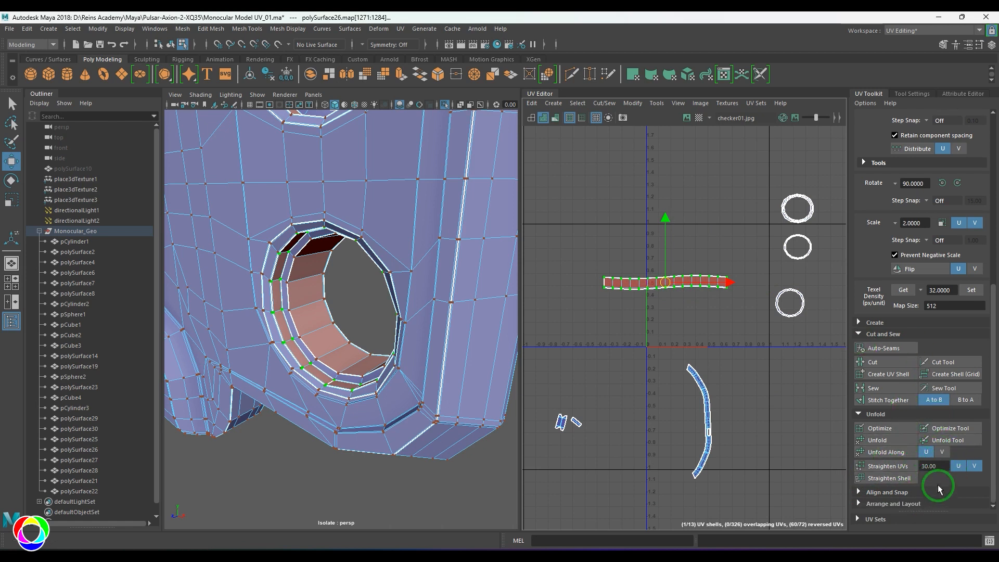
{"action": "scroll", "coordinate": [936, 424], "scroll_direction": "up", "scroll_amount": 5}
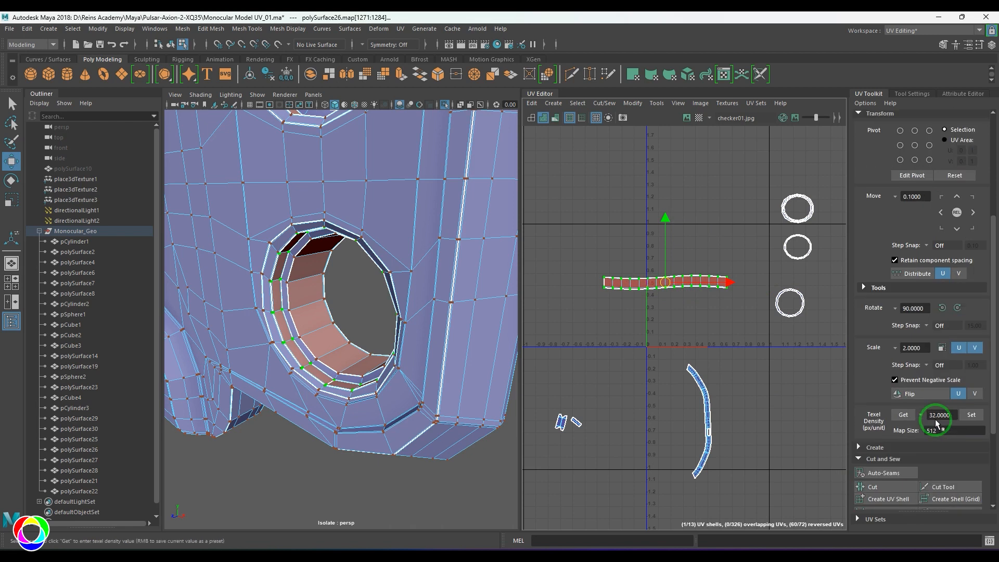
{"action": "left_click", "coordinate": [912, 394]}
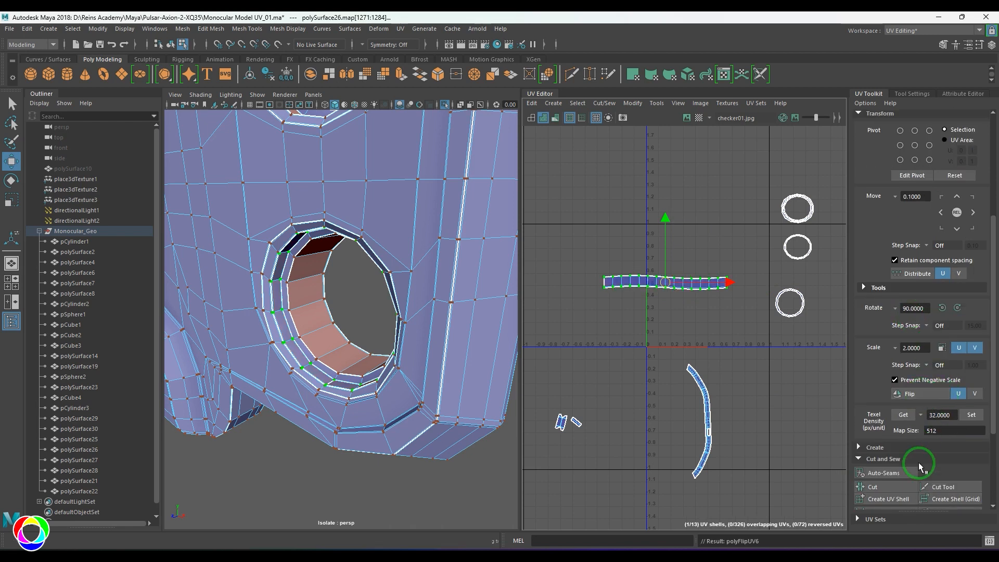
{"action": "scroll", "coordinate": [919, 467], "scroll_direction": "down", "scroll_amount": 5}
{"action": "left_click", "coordinate": [879, 440]}
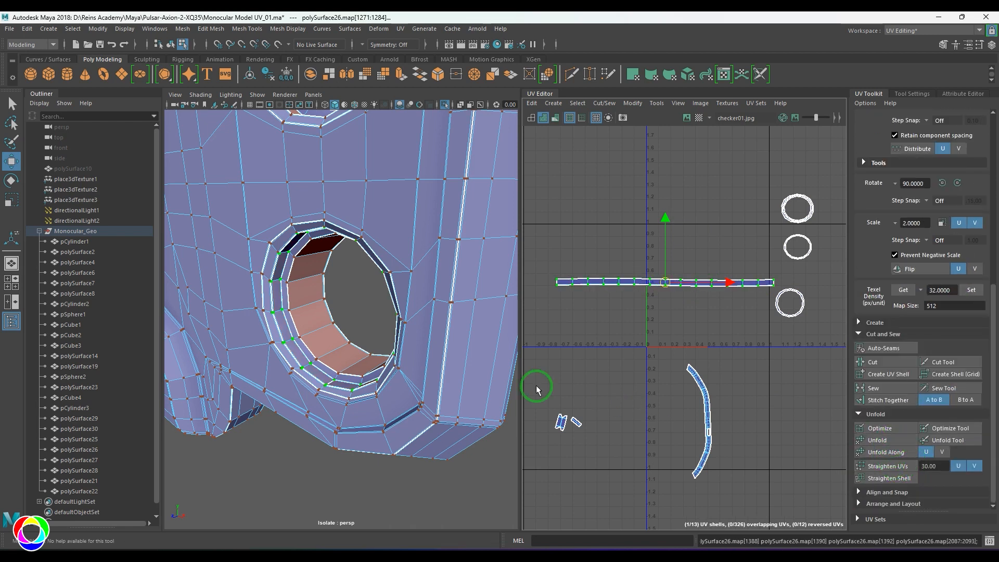
Move the unfolded thin strip down and away from the ring shells, closer to the U axis.
{"action": "left_click_drag", "start_coordinate": [270, 329], "coordinate": [305, 332], "text": "alt"}
{"action": "middle_click_drag", "start_coordinate": [306, 332], "coordinate": [350, 325], "text": "alt"}
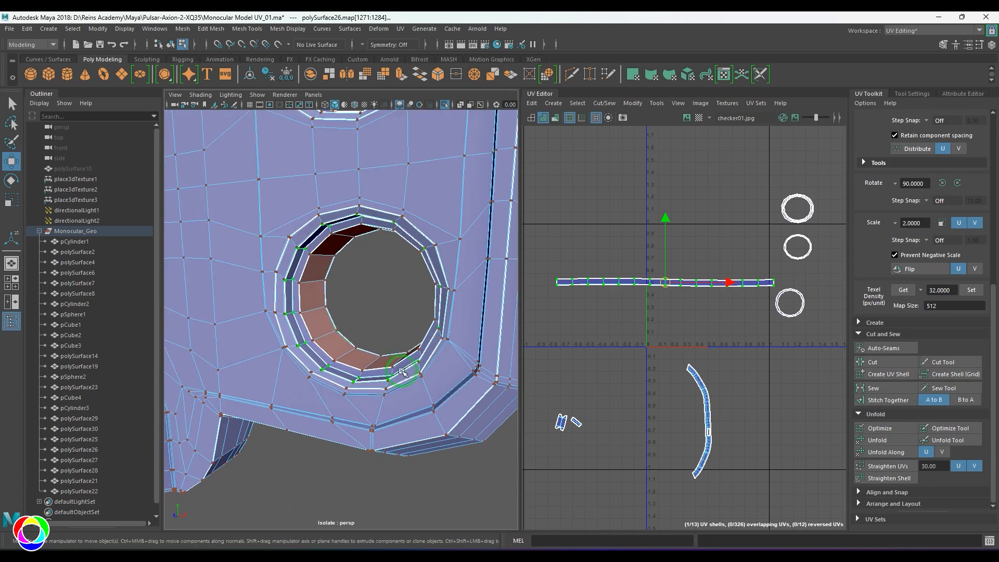
{"action": "scroll", "coordinate": [279, 346], "scroll_direction": "up", "scroll_amount": 6}
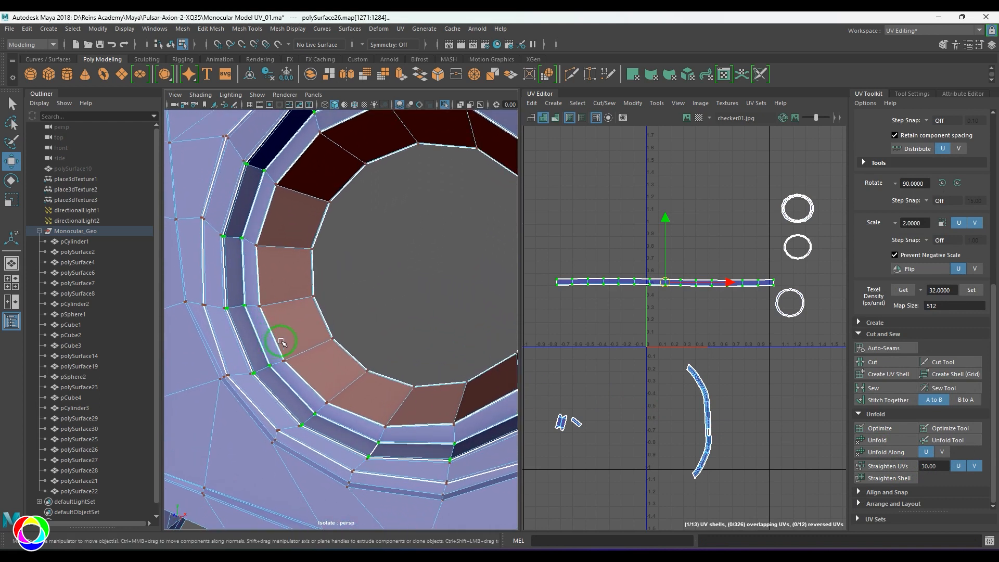
{"action": "scroll", "coordinate": [647, 290], "scroll_direction": "down", "scroll_amount": 6}
{"action": "scroll", "coordinate": [648, 283], "scroll_direction": "up", "scroll_amount": 2}
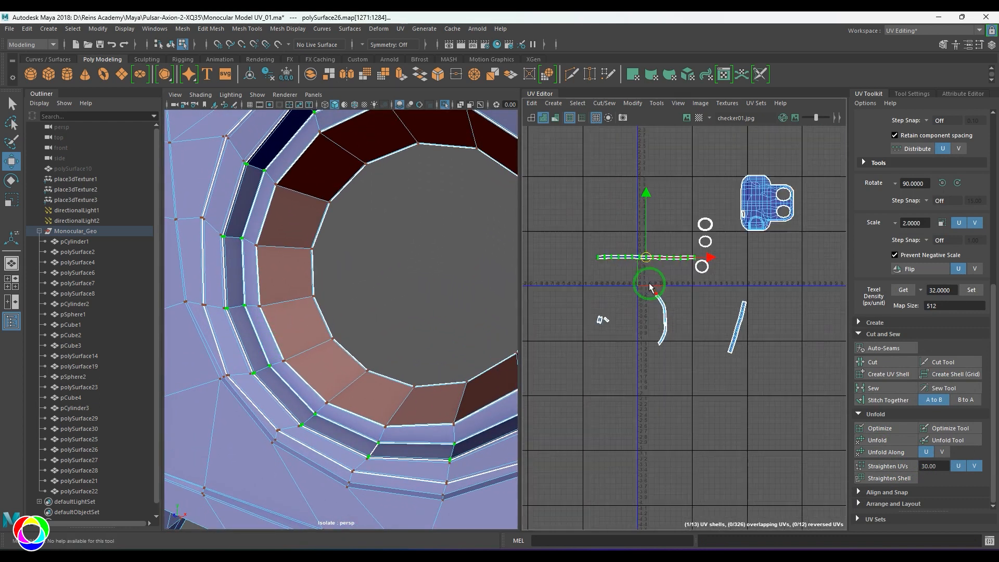
{"action": "scroll", "coordinate": [648, 283], "scroll_direction": "up", "scroll_amount": 5}
{"action": "left_click_drag", "start_coordinate": [640, 249], "coordinate": [597, 290]}
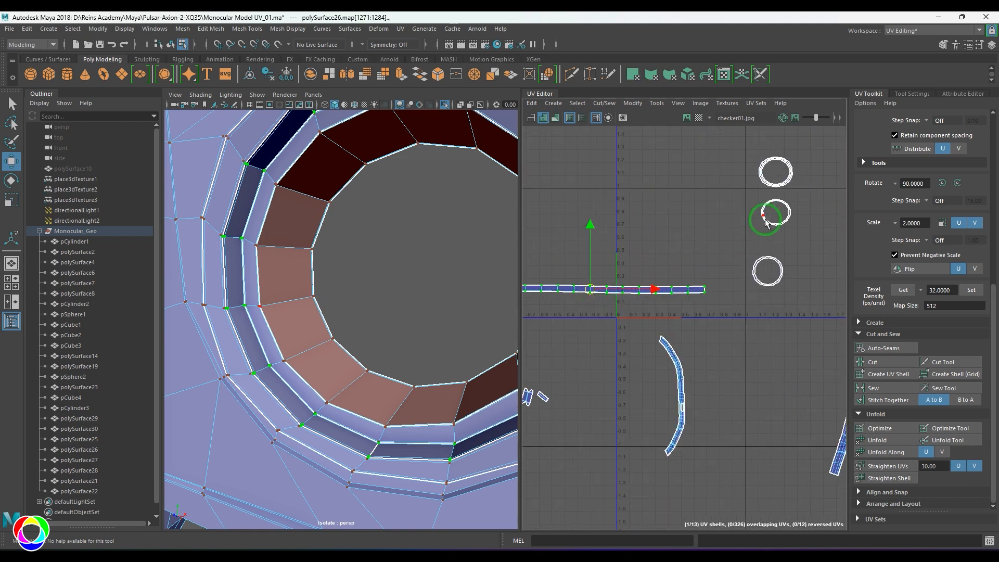
Separate the lower hole's inner wall ring from the ring shells and apply a cylindrical UV projection to its faces.
{"action": "left_click", "coordinate": [764, 241]}
{"action": "left_click", "coordinate": [776, 224]}
{"action": "right_click_drag", "start_coordinate": [777, 224], "coordinate": [785, 256], "text": "ctrl"}
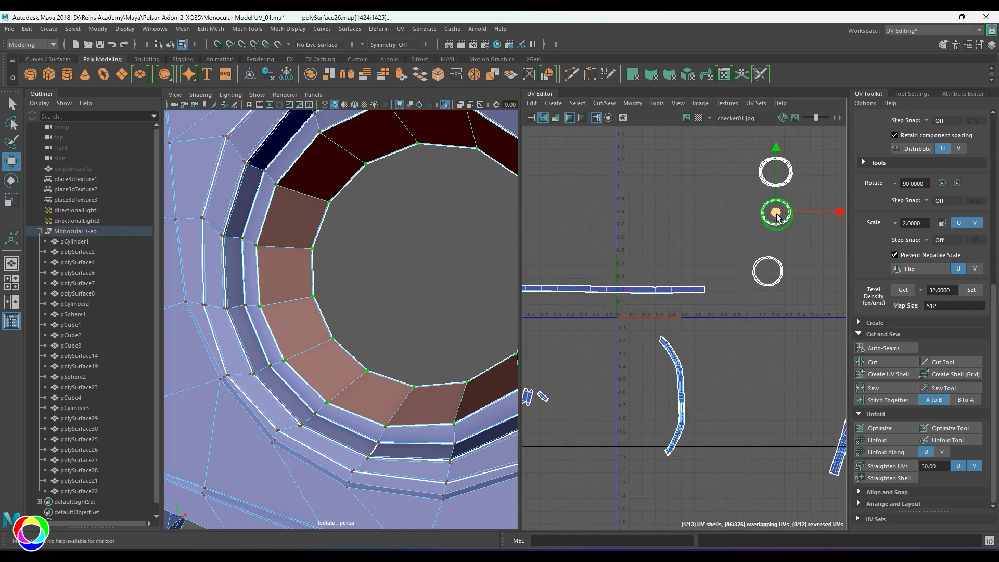
{"action": "left_click_drag", "start_coordinate": [775, 213], "coordinate": [668, 258]}
{"action": "left_click", "coordinate": [609, 218]}
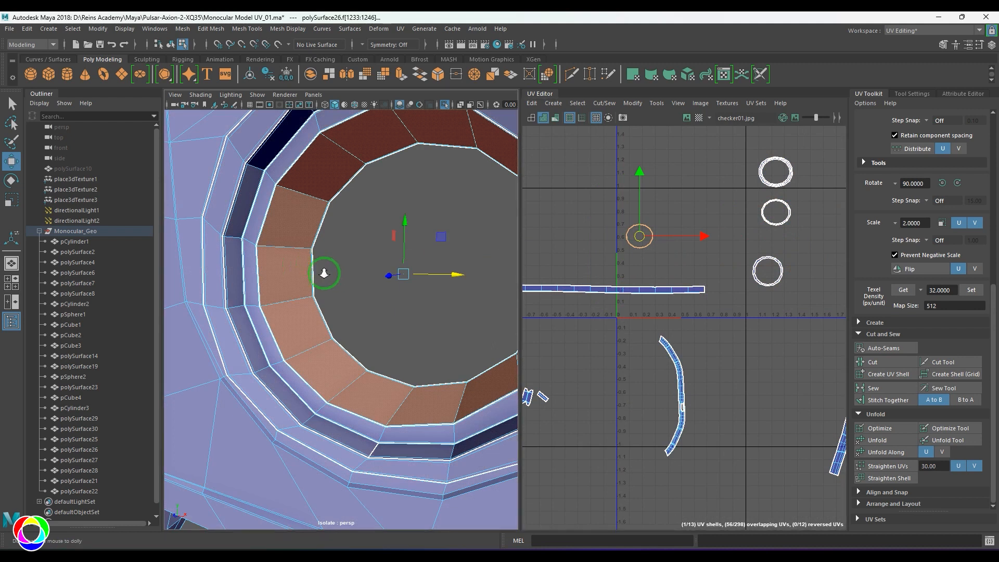
{"action": "left_click_drag", "start_coordinate": [323, 272], "coordinate": [373, 294], "text": "alt"}
{"action": "left_click", "coordinate": [409, 30]}
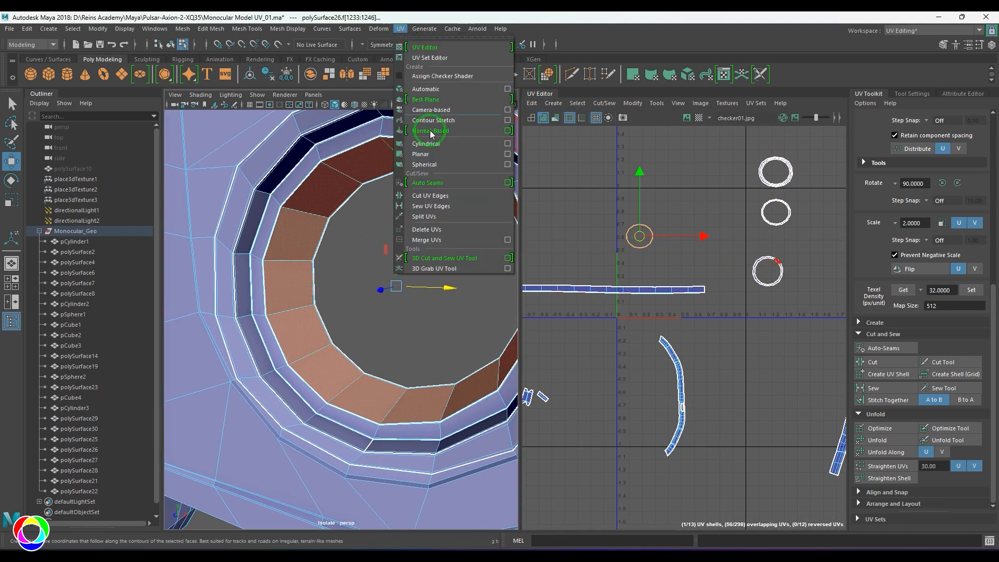
{"action": "left_click", "coordinate": [439, 141]}
Rotate the inner wall's cylindrical projection with snapping so its axis runs through the lower hole.
{"action": "right_click_drag", "start_coordinate": [428, 257], "coordinate": [225, 230], "text": "alt"}
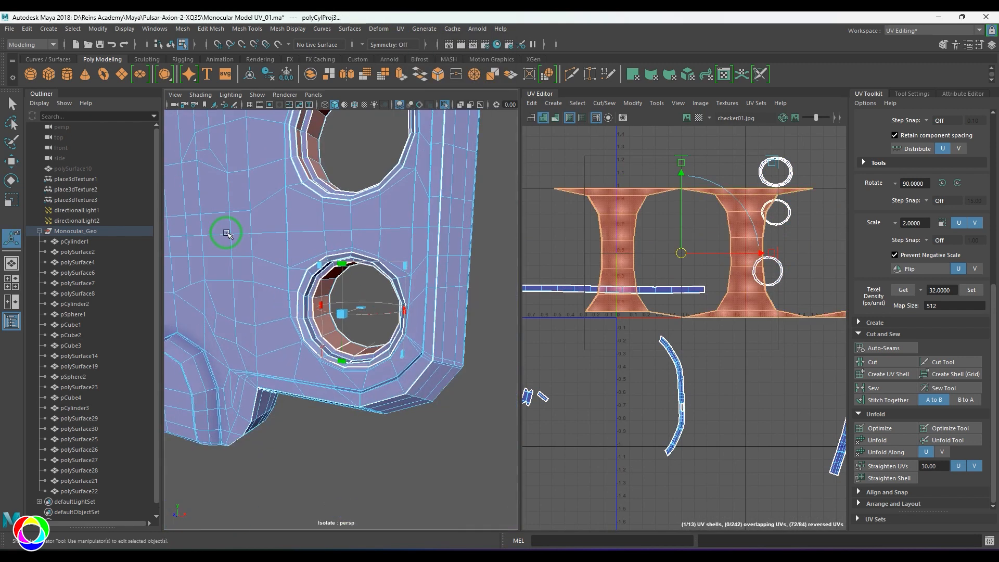
{"action": "left_click_drag", "start_coordinate": [226, 230], "coordinate": [408, 232], "text": "alt"}
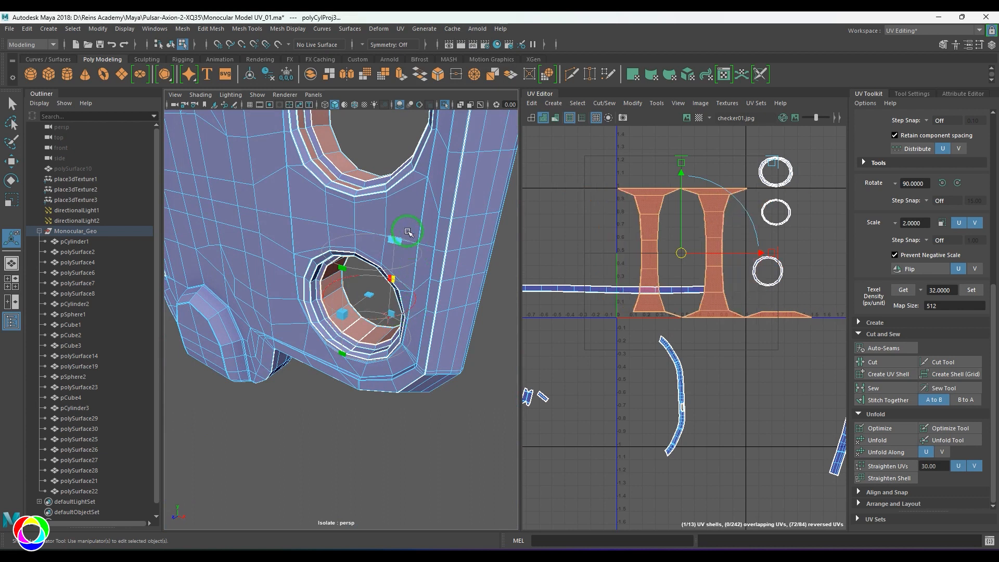
{"action": "left_click", "coordinate": [388, 318]}
{"action": "left_click", "coordinate": [348, 248]}
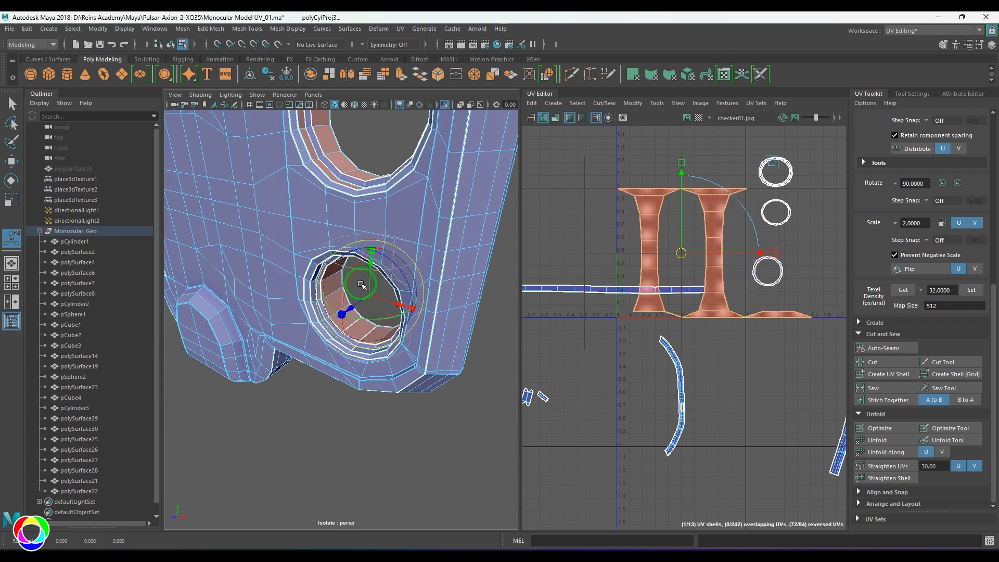
{"action": "left_click_drag", "start_coordinate": [359, 283], "coordinate": [375, 225]}
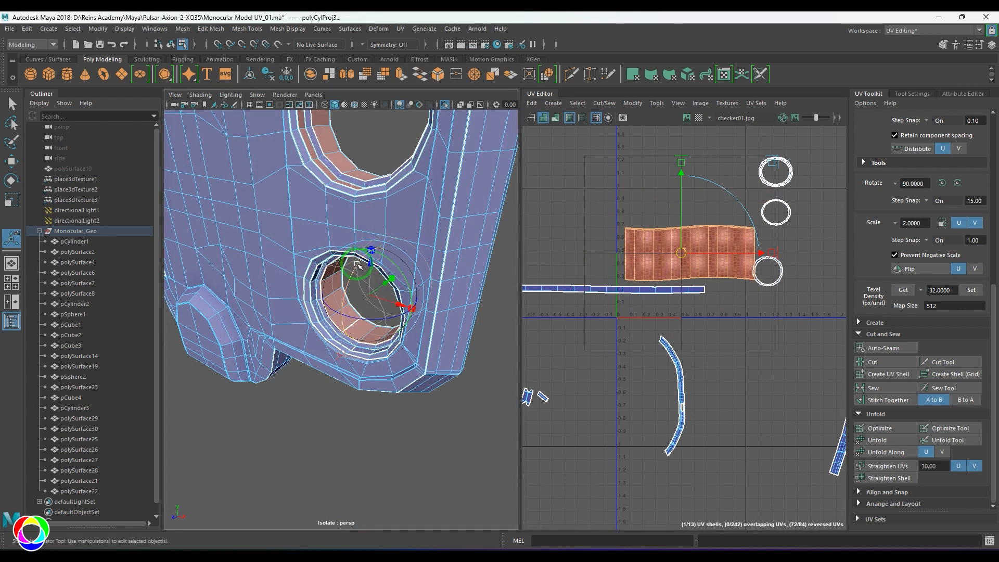
{"action": "left_click_drag", "start_coordinate": [357, 264], "coordinate": [359, 264]}
Move the inner wall's projected shell above the thin strip, select its UVs and flip it in U.
{"action": "left_click_drag", "start_coordinate": [679, 256], "coordinate": [622, 221]}
{"action": "key", "text": "F12"}
{"action": "left_click_drag", "start_coordinate": [545, 168], "coordinate": [719, 255]}
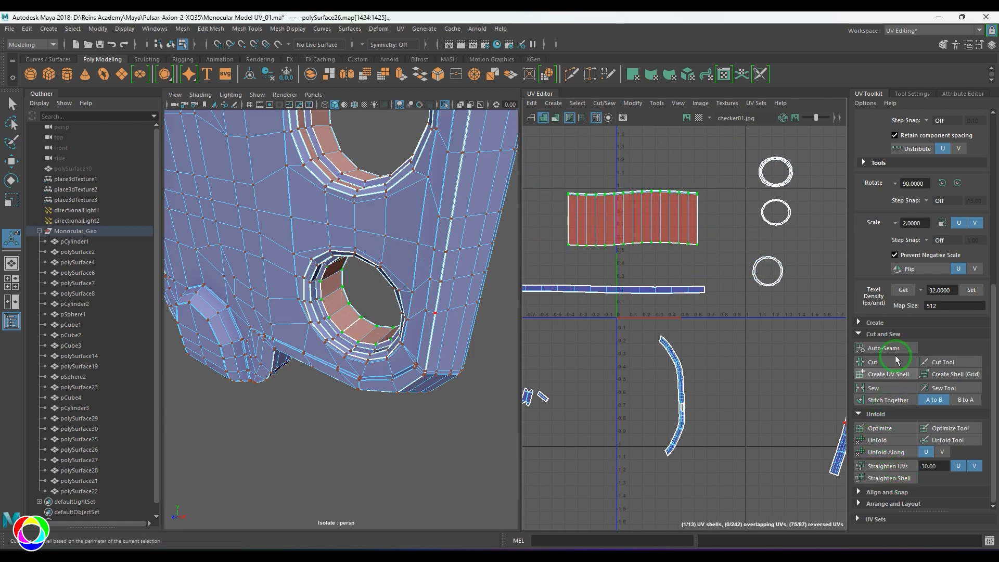
{"action": "left_click", "coordinate": [916, 269]}
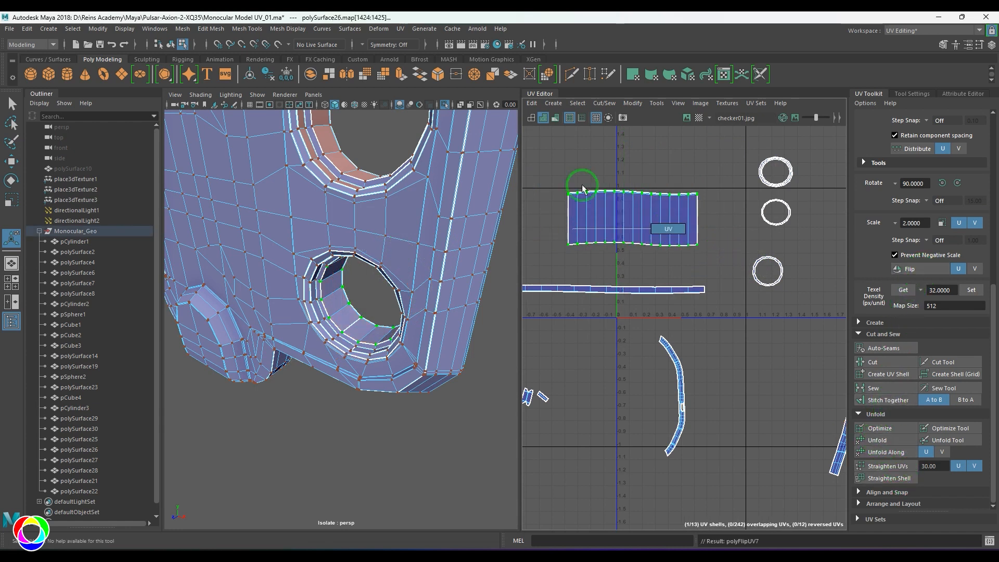
Unfold the inner wall shell and place it above the thin strip, clear of the ring shells.
{"action": "left_click_drag", "start_coordinate": [549, 160], "coordinate": [694, 245]}
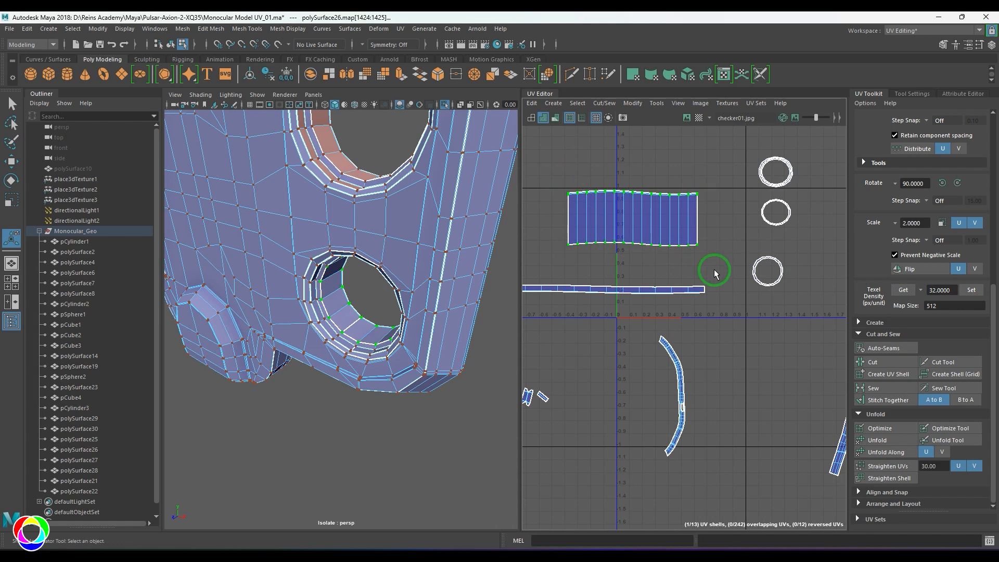
{"action": "left_click", "coordinate": [895, 441]}
{"action": "scroll", "coordinate": [673, 297], "scroll_direction": "down", "scroll_amount": 3}
{"action": "key", "text": "w"}
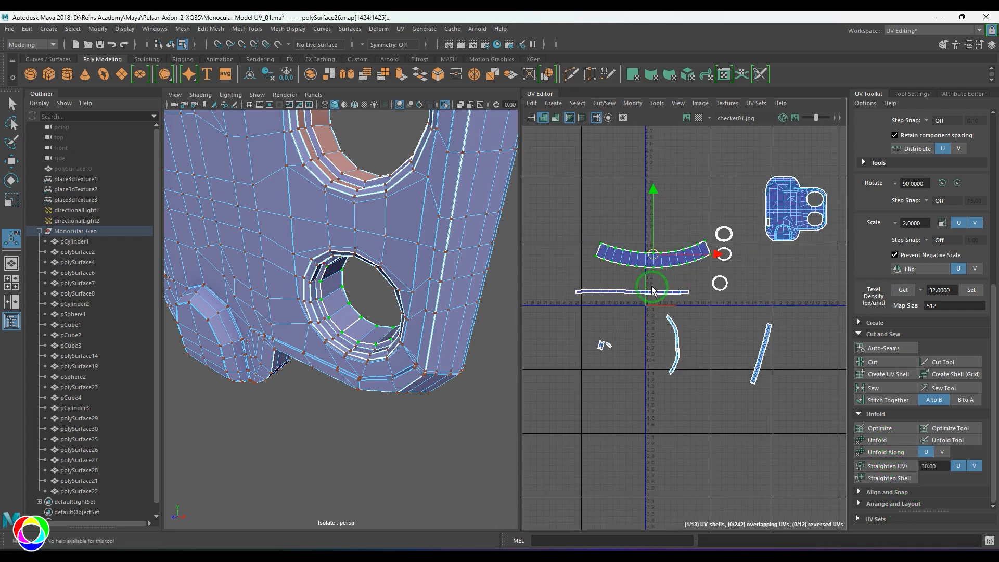
Examine the remaining ring shells in the UV layout and the matching bands around the two holes.
{"action": "right_click_drag", "start_coordinate": [401, 266], "coordinate": [354, 278], "text": "alt"}
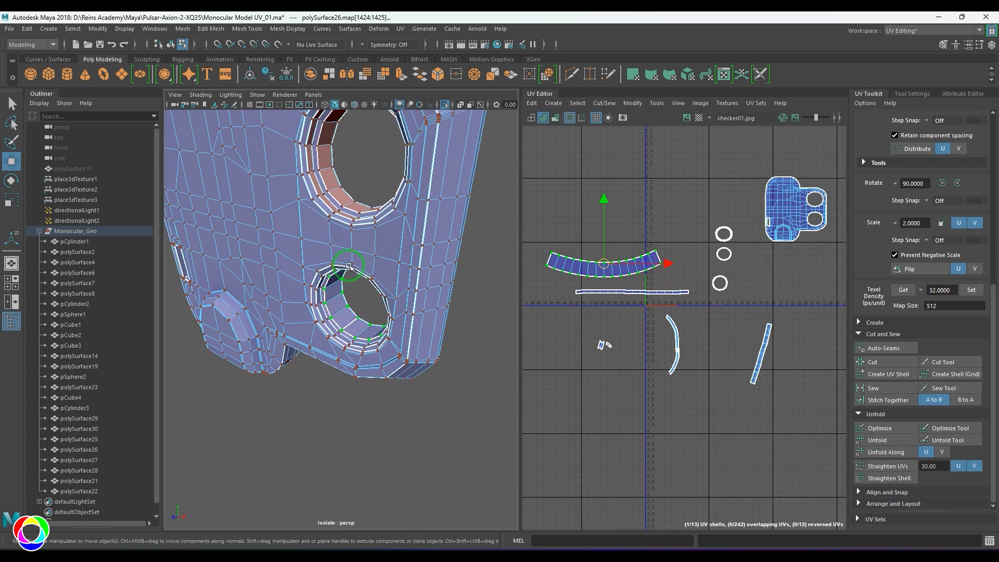
{"action": "middle_click_drag", "start_coordinate": [354, 279], "coordinate": [387, 346], "text": "alt"}
{"action": "left_click_drag", "start_coordinate": [387, 346], "coordinate": [307, 293], "text": "alt"}
{"action": "right_click_drag", "start_coordinate": [307, 292], "coordinate": [436, 334], "text": "alt"}
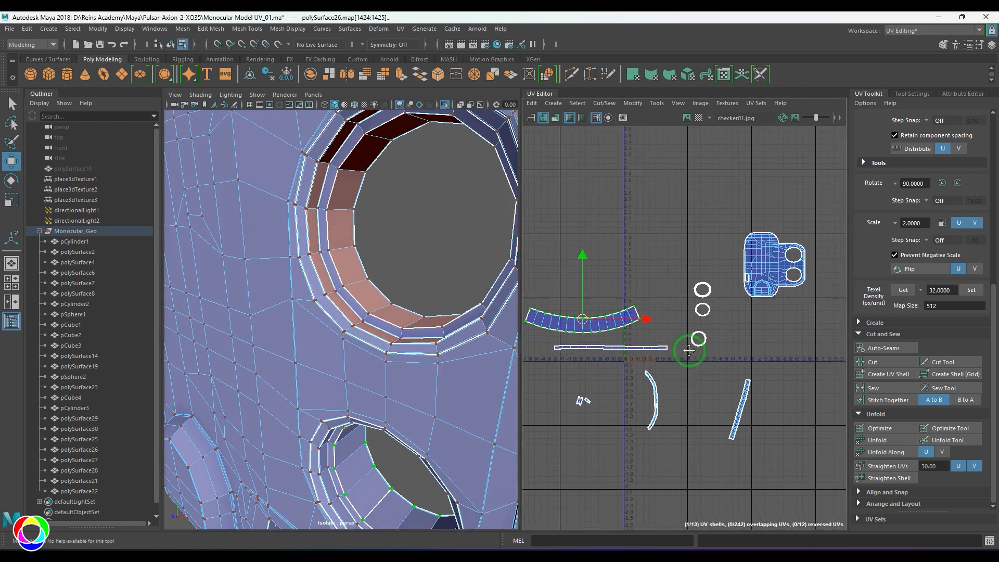
{"action": "scroll", "coordinate": [692, 342], "scroll_direction": "up", "scroll_amount": 10}
{"action": "middle_click_drag", "start_coordinate": [696, 296], "coordinate": [670, 378], "text": "alt"}
{"action": "right_click_drag", "start_coordinate": [659, 312], "coordinate": [655, 354]}
{"action": "left_click_drag", "start_coordinate": [616, 245], "coordinate": [741, 358]}
{"action": "right_click_drag", "start_coordinate": [468, 291], "coordinate": [371, 338], "text": "alt"}
{"action": "left_click_drag", "start_coordinate": [370, 367], "coordinate": [370, 341], "text": "alt"}
{"action": "middle_click_drag", "start_coordinate": [370, 341], "coordinate": [381, 400], "text": "alt"}
{"action": "scroll", "coordinate": [674, 182], "scroll_direction": "up", "scroll_amount": 2}
{"action": "middle_click_drag", "start_coordinate": [674, 182], "coordinate": [686, 376], "text": "alt"}
{"action": "scroll", "coordinate": [642, 374], "scroll_direction": "up", "scroll_amount": 4}
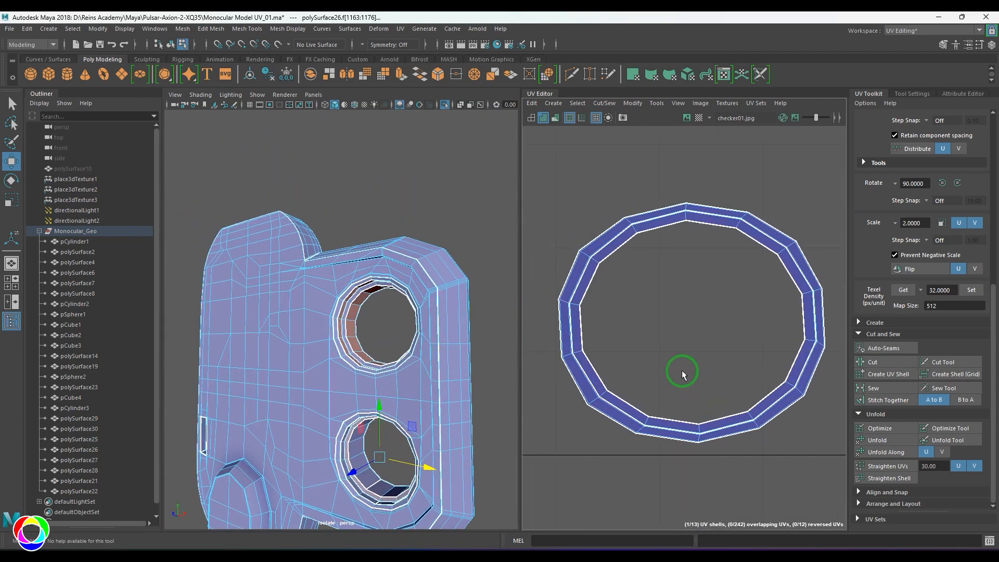
{"action": "right_click_drag", "start_coordinate": [359, 348], "coordinate": [457, 452], "text": "alt"}
{"action": "mouse_move", "coordinate": [367, 391]}
{"action": "left_mouse_down", "text": "alt"}
{"action": "mouse_move", "coordinate": [352, 376]}
{"action": "mouse_move", "coordinate": [367, 373]}
{"action": "left_mouse_up", "text": "alt"}
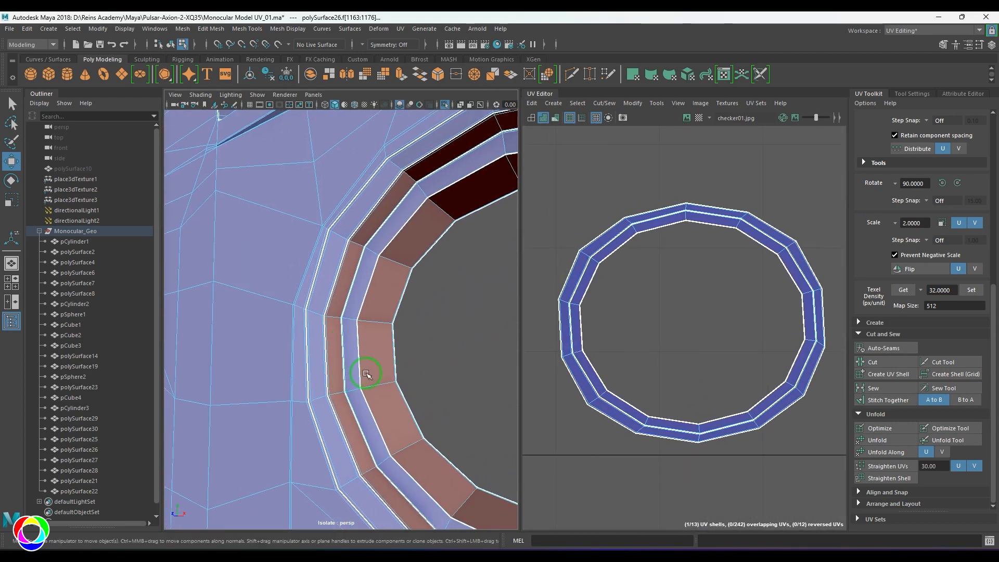
Move the upper hole's outer rim ring shell off the overlapping stack to above the other rings, and unfold it.
{"action": "right_click_drag", "start_coordinate": [597, 285], "coordinate": [623, 285]}
{"action": "double_click", "coordinate": [558, 305]}
{"action": "scroll", "coordinate": [610, 349], "scroll_direction": "down", "scroll_amount": 3}
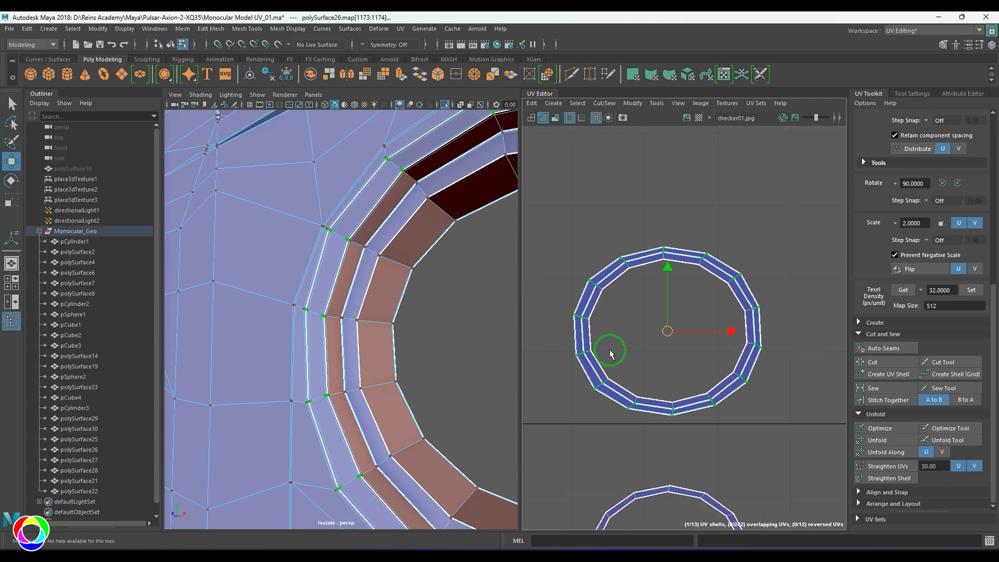
{"action": "middle_click_drag", "start_coordinate": [657, 340], "coordinate": [654, 163], "text": "alt"}
{"action": "scroll", "coordinate": [645, 216], "scroll_direction": "down", "scroll_amount": 2}
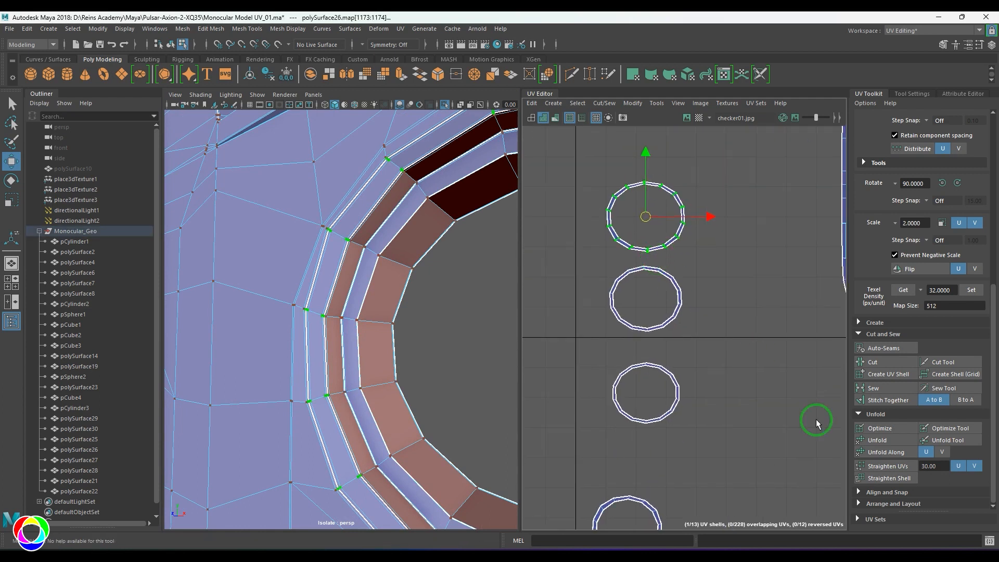
{"action": "left_click", "coordinate": [874, 440]}
{"action": "scroll", "coordinate": [653, 325], "scroll_direction": "down", "scroll_amount": 3}
{"action": "middle_click_drag", "start_coordinate": [654, 327], "coordinate": [591, 213], "text": "alt"}
{"action": "scroll", "coordinate": [752, 274], "scroll_direction": "down", "scroll_amount": 3}
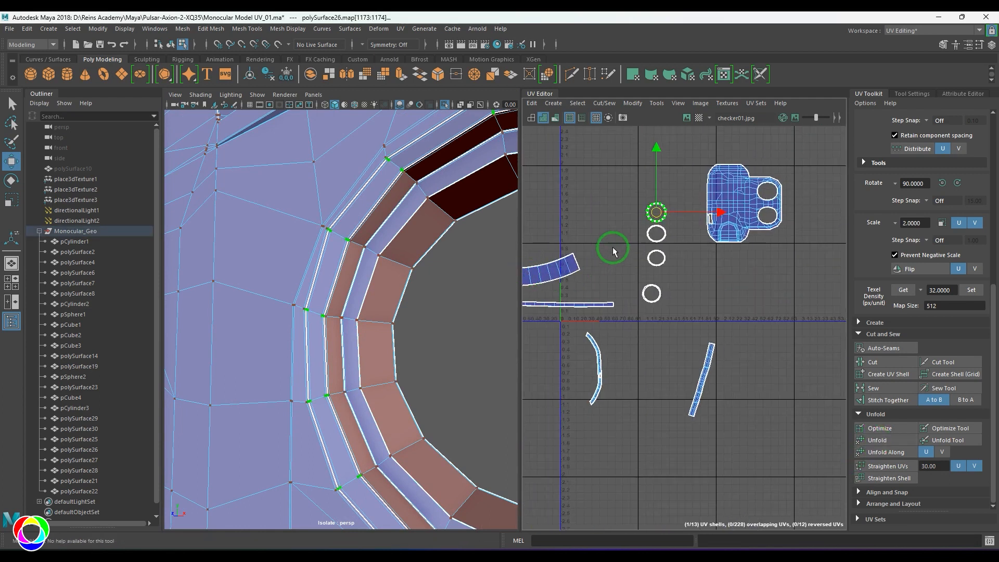
Move the bevel ring shell between the upper hole's inner bands off its overlapping stack, unfold it and set it aside.
{"action": "middle_click_drag", "start_coordinate": [670, 290], "coordinate": [694, 377], "text": "alt"}
{"action": "scroll", "coordinate": [696, 381], "scroll_direction": "up", "scroll_amount": 7}
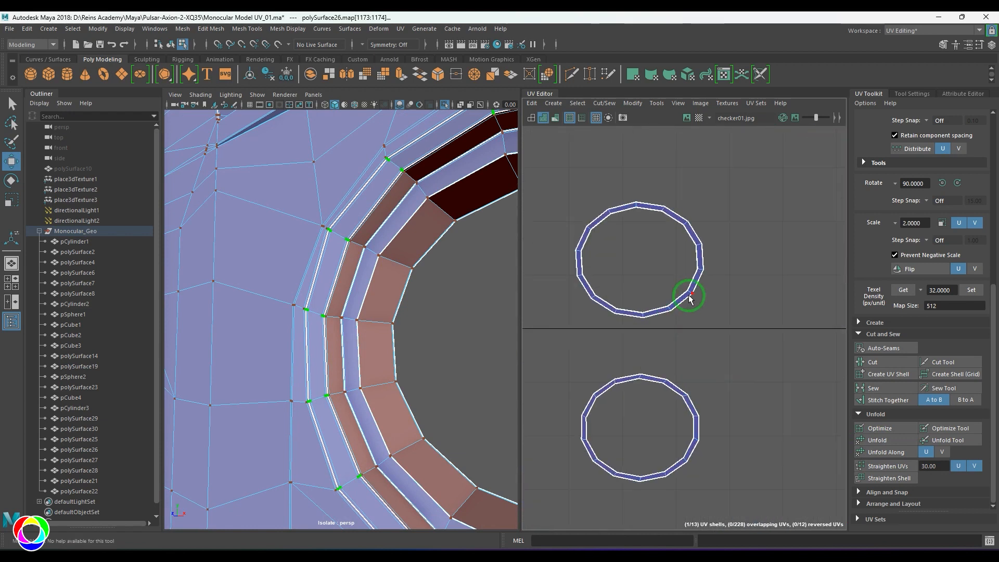
{"action": "left_click_drag", "start_coordinate": [650, 269], "coordinate": [778, 364]}
{"action": "middle_click_drag", "start_coordinate": [778, 364], "coordinate": [701, 346], "text": "alt"}
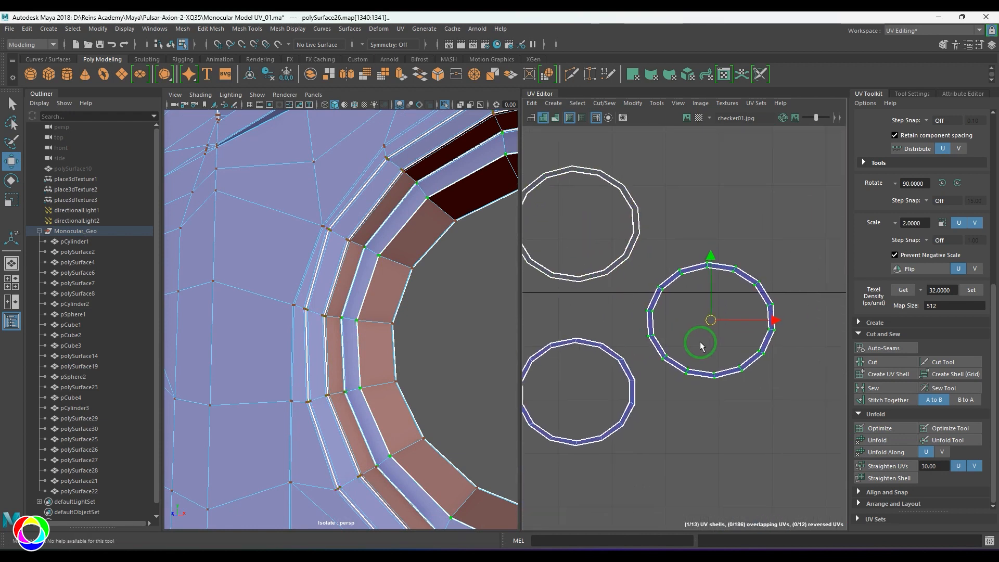
{"action": "left_click", "coordinate": [891, 441]}
{"action": "scroll", "coordinate": [727, 397], "scroll_direction": "down", "scroll_amount": 3}
{"action": "middle_click_drag", "start_coordinate": [727, 397], "coordinate": [684, 299], "text": "alt"}
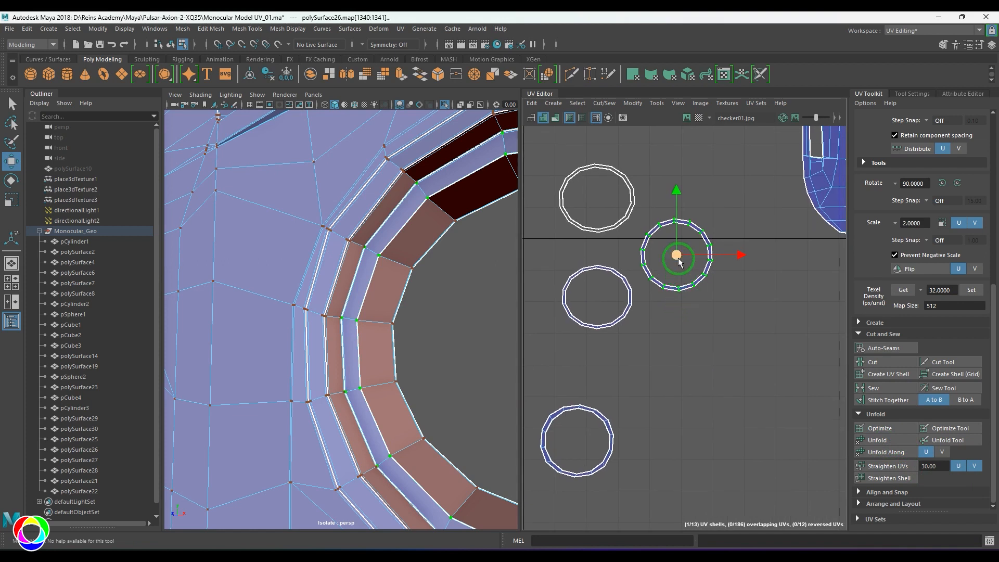
{"action": "left_click_drag", "start_coordinate": [678, 256], "coordinate": [786, 497]}
Select the faces of the upper hole's two inner band rings and apply a cylindrical projection to them.
{"action": "middle_click_drag", "start_coordinate": [593, 189], "coordinate": [658, 343], "text": "alt"}
{"action": "left_click_drag", "start_coordinate": [720, 380], "coordinate": [727, 392]}
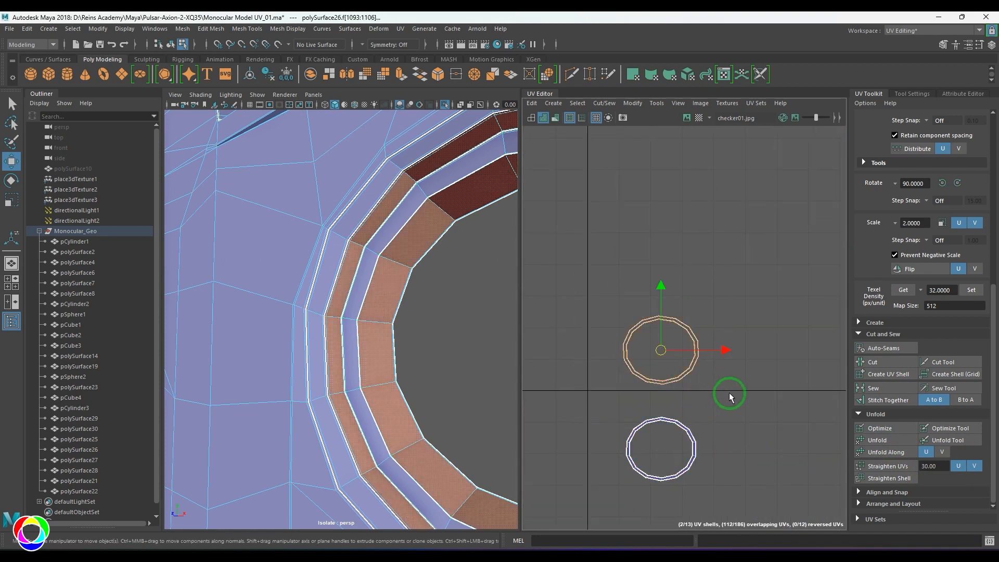
{"action": "right_click_drag", "start_coordinate": [403, 300], "coordinate": [185, 249], "text": "alt"}
{"action": "left_click_drag", "start_coordinate": [186, 250], "coordinate": [321, 276], "text": "alt"}
{"action": "right_click_drag", "start_coordinate": [321, 276], "coordinate": [343, 279], "text": "alt"}
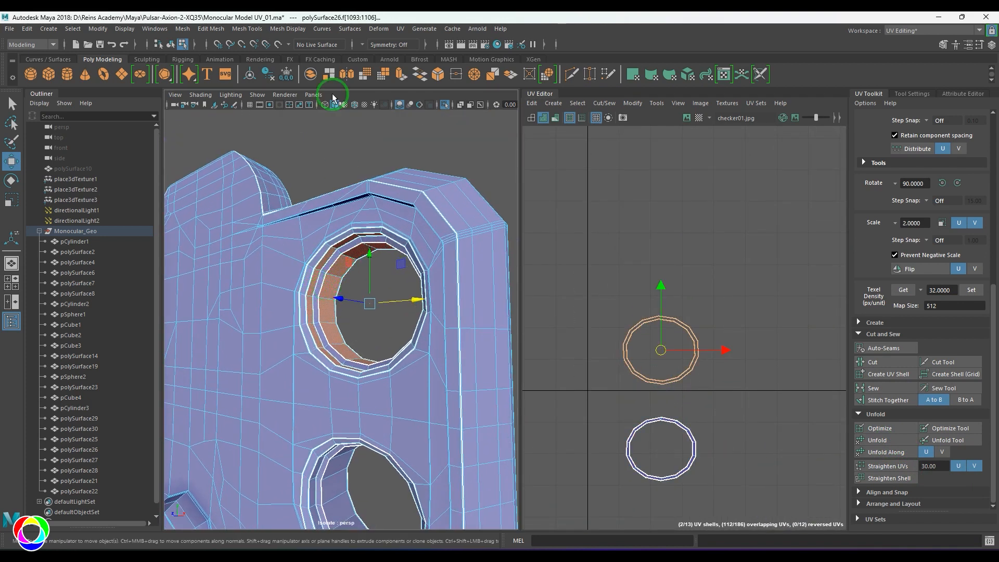
{"action": "left_click", "coordinate": [402, 29]}
{"action": "left_click", "coordinate": [469, 149]}
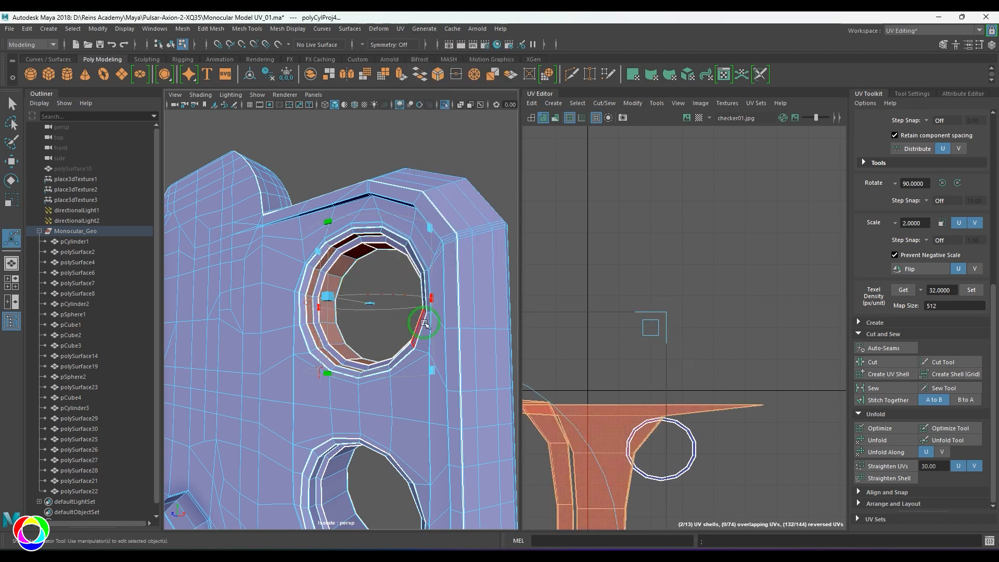
Rotate the cylindrical projection to align with the upper hole's axis, so the inner bands lay out as two strips.
{"action": "left_click_drag", "start_coordinate": [434, 317], "coordinate": [439, 269], "text": "alt"}
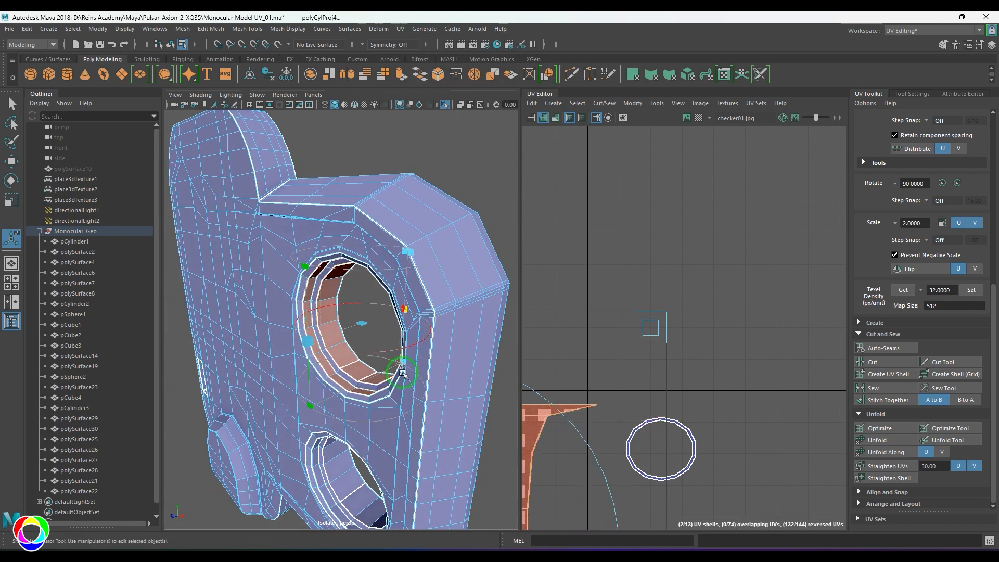
{"action": "left_click", "coordinate": [321, 302]}
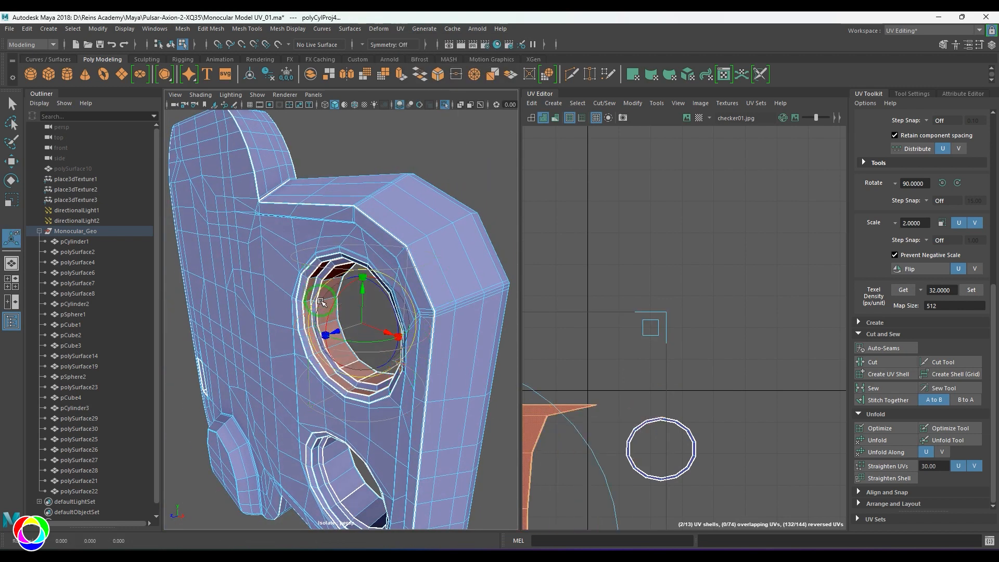
{"action": "left_click_drag", "start_coordinate": [338, 301], "coordinate": [371, 252]}
{"action": "scroll", "coordinate": [630, 359], "scroll_direction": "down", "scroll_amount": 5}
{"action": "middle_click_drag", "start_coordinate": [594, 417], "coordinate": [767, 293], "text": "alt"}
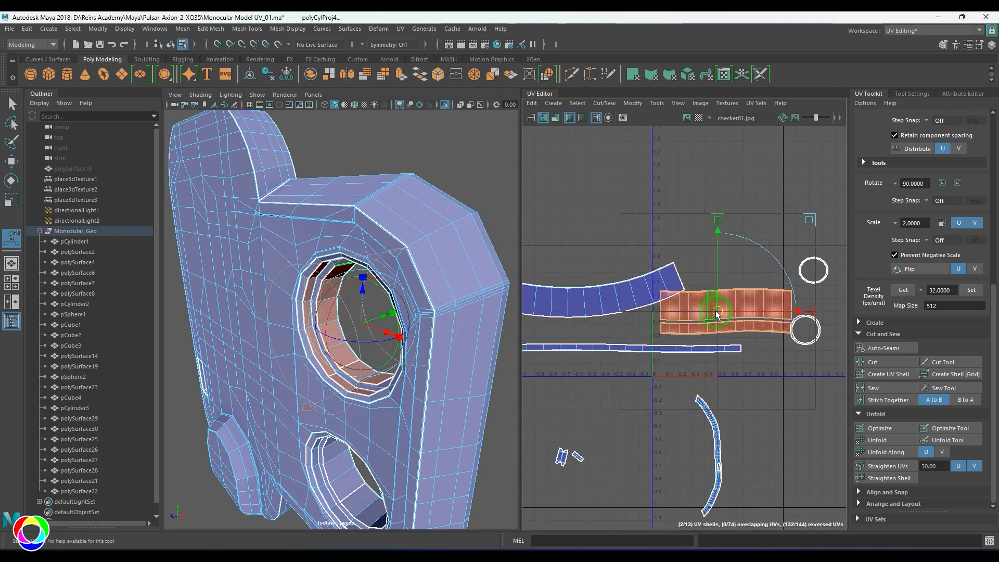
Move the two inner band strips to empty space above the other strips and unfold them.
{"action": "left_click_drag", "start_coordinate": [717, 312], "coordinate": [641, 159]}
{"action": "middle_click_drag", "start_coordinate": [642, 158], "coordinate": [661, 226], "text": "alt"}
{"action": "key", "text": "F12"}
{"action": "left_click_drag", "start_coordinate": [550, 175], "coordinate": [766, 273]}
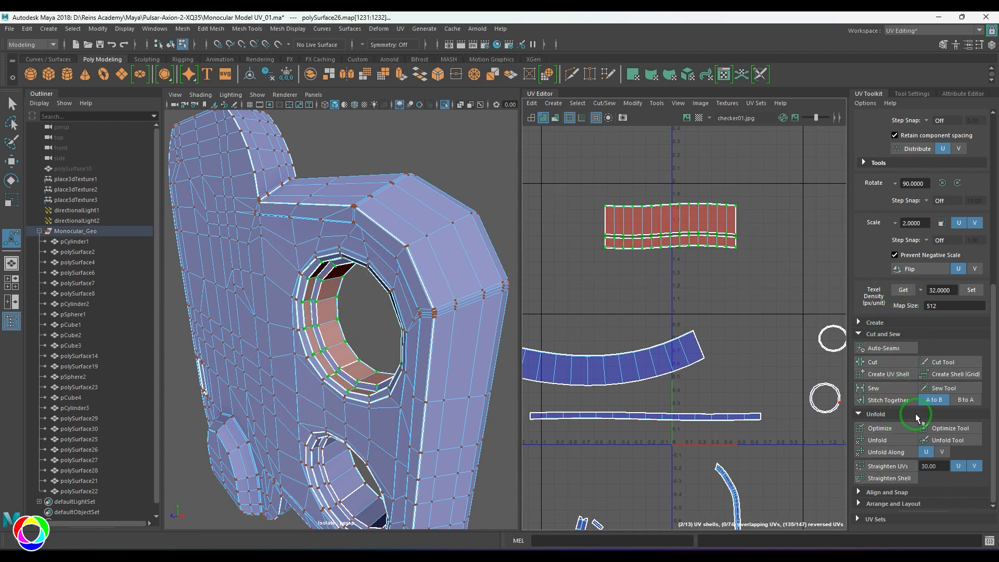
{"action": "left_click", "coordinate": [911, 268]}
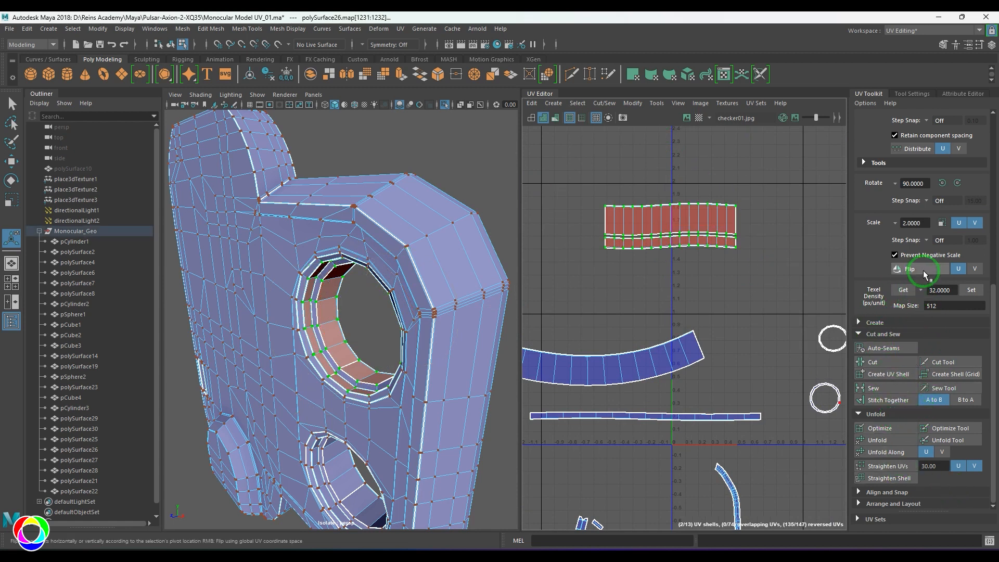
{"action": "left_click", "coordinate": [862, 439]}
{"action": "left_click", "coordinate": [693, 285]}
Select the main plate's UV shell with the two hole cutouts and unfold it.
{"action": "right_click_drag", "start_coordinate": [275, 310], "coordinate": [338, 272]}
{"action": "right_click_drag", "start_coordinate": [401, 234], "coordinate": [291, 307], "text": "alt"}
{"action": "left_click_drag", "start_coordinate": [292, 307], "coordinate": [324, 296], "text": "alt"}
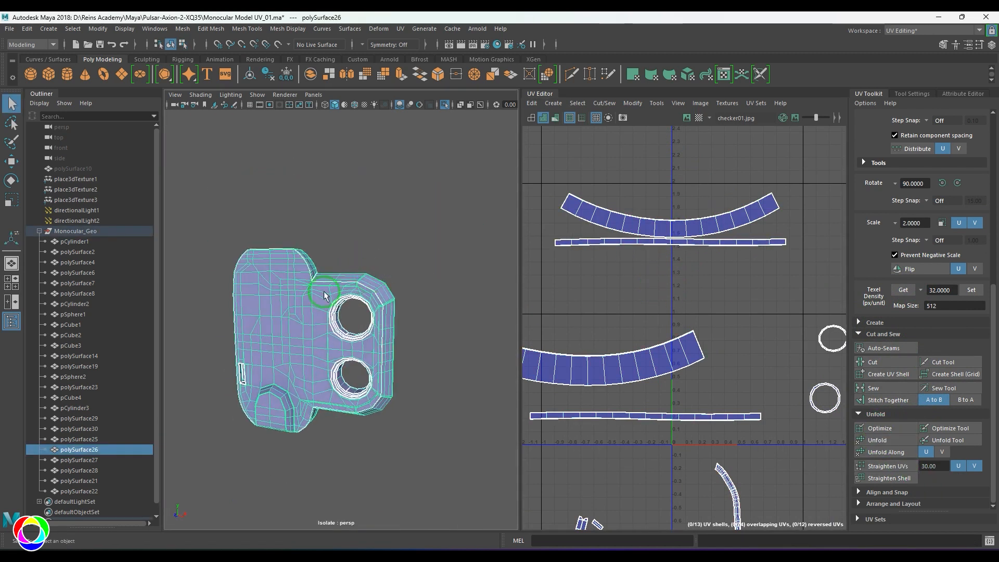
{"action": "scroll", "coordinate": [700, 370], "scroll_direction": "down", "scroll_amount": 4}
{"action": "middle_click_drag", "start_coordinate": [841, 341], "coordinate": [640, 368], "text": "alt"}
{"action": "scroll", "coordinate": [741, 301], "scroll_direction": "up", "scroll_amount": 3}
{"action": "right_click_drag", "start_coordinate": [605, 296], "coordinate": [589, 245]}
{"action": "left_click_drag", "start_coordinate": [588, 237], "coordinate": [688, 366]}
{"action": "key", "text": "f"}
{"action": "left_click", "coordinate": [874, 448]}
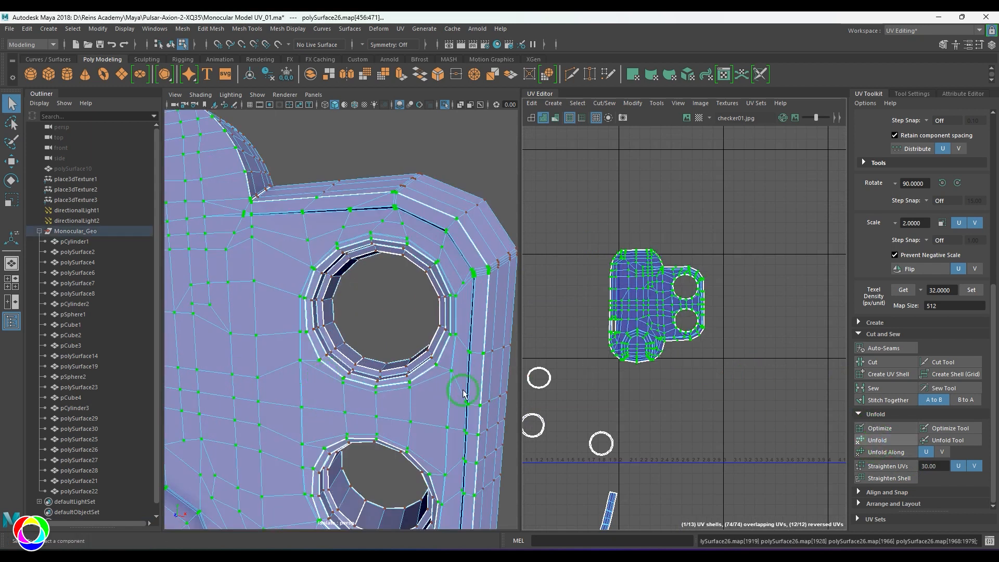
Examine the checker texture across the plate and around its two holes, including in smooth preview.
{"action": "scroll", "coordinate": [417, 347], "scroll_direction": "down", "scroll_amount": 3}
{"action": "left_click_drag", "start_coordinate": [416, 346], "coordinate": [395, 300], "text": "alt"}
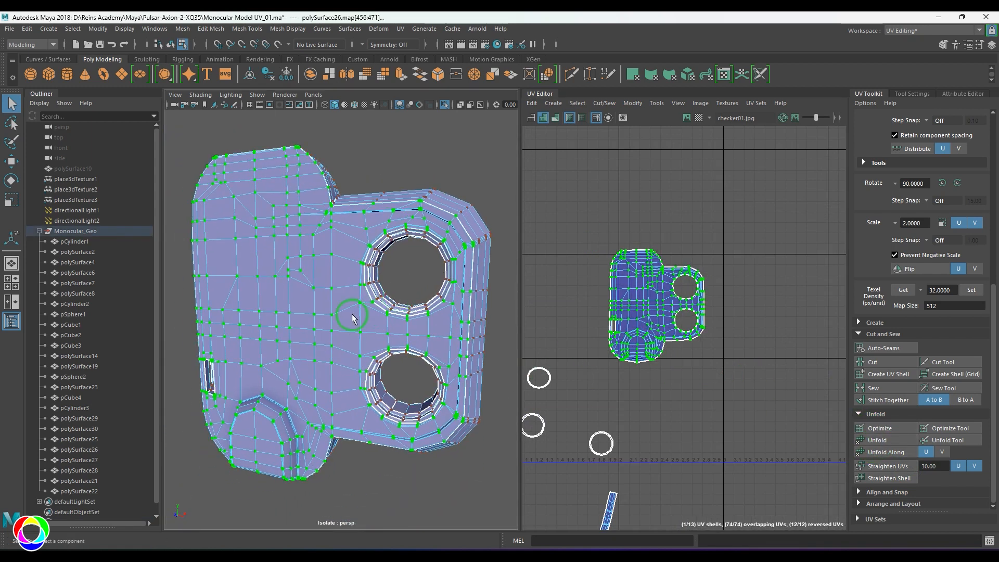
{"action": "key", "text": "6"}
{"action": "left_click", "coordinate": [415, 305]}
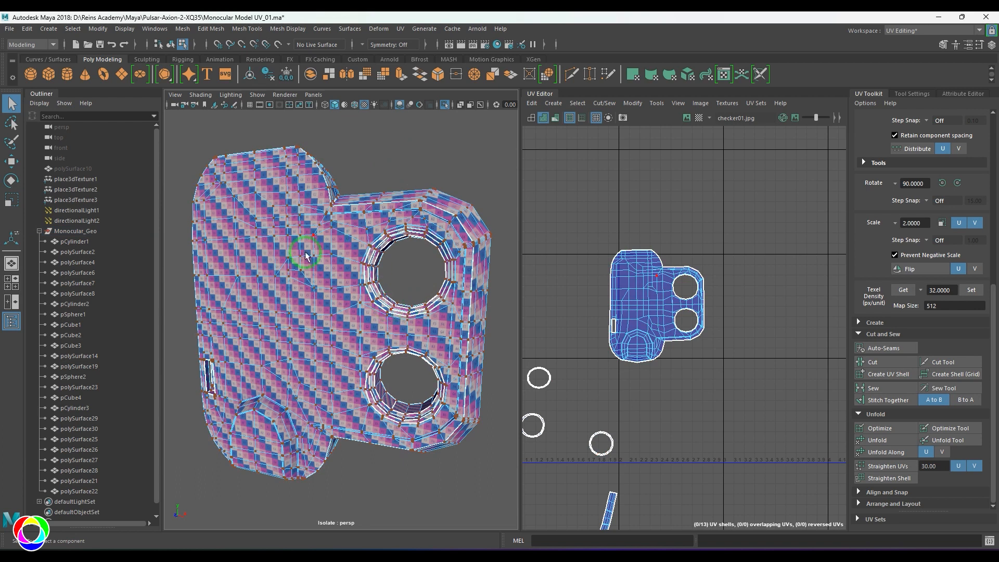
{"action": "right_click_drag", "start_coordinate": [306, 257], "coordinate": [391, 173]}
{"action": "key", "text": "4"}
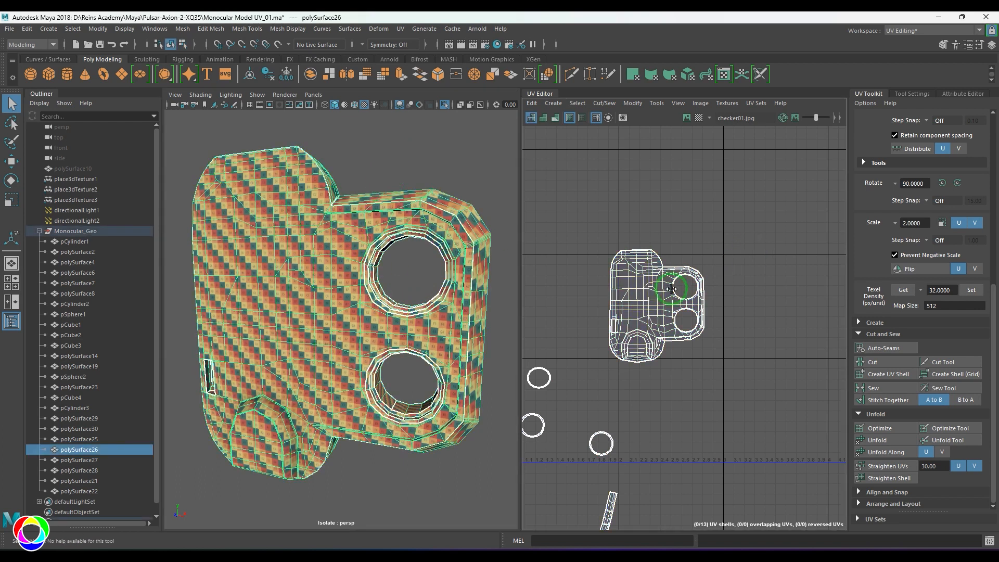
{"action": "left_click_drag", "start_coordinate": [415, 458], "coordinate": [343, 346], "text": "alt"}
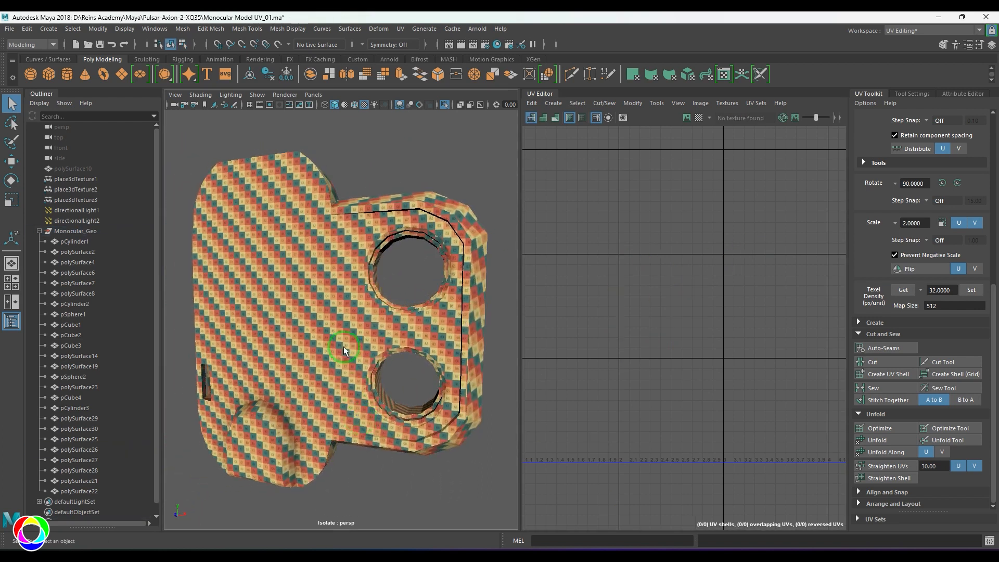
{"action": "key", "text": "3"}
{"action": "left_click", "coordinate": [390, 458]}
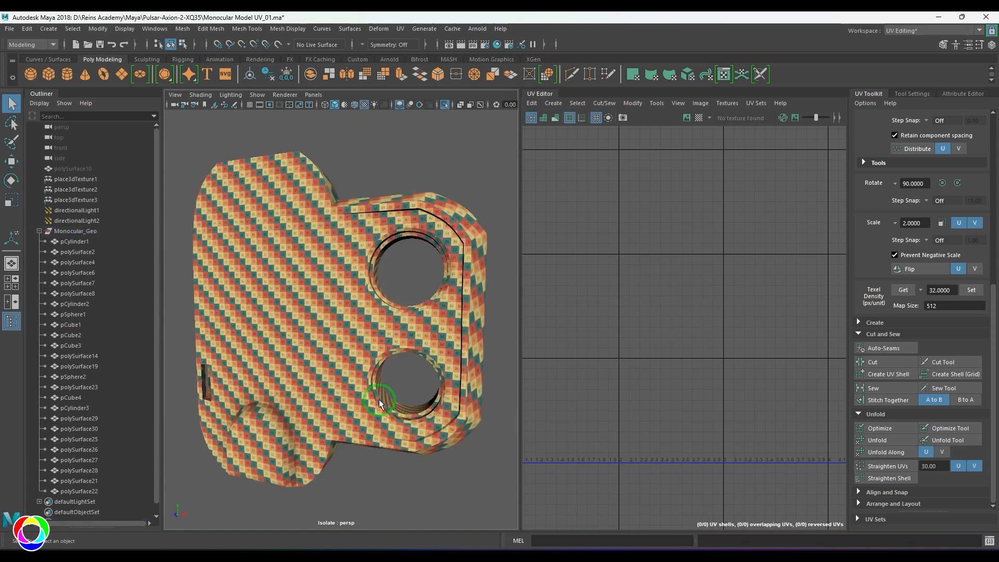
{"action": "left_click_drag", "start_coordinate": [386, 403], "coordinate": [369, 316], "text": "alt"}
{"action": "left_click", "coordinate": [369, 317]}
Bring back the full model, isolate polySurface27 and view its body from several sides.
{"action": "key", "text": "ctrl+1"}
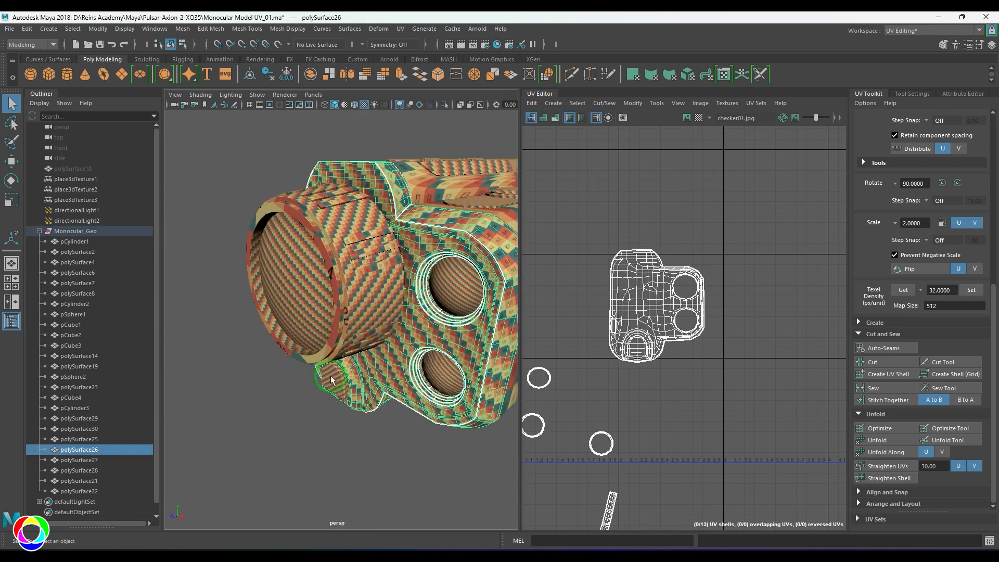
{"action": "left_click", "coordinate": [86, 460]}
{"action": "key", "text": "f"}
{"action": "left_click_drag", "start_coordinate": [424, 339], "coordinate": [277, 354], "text": "alt"}
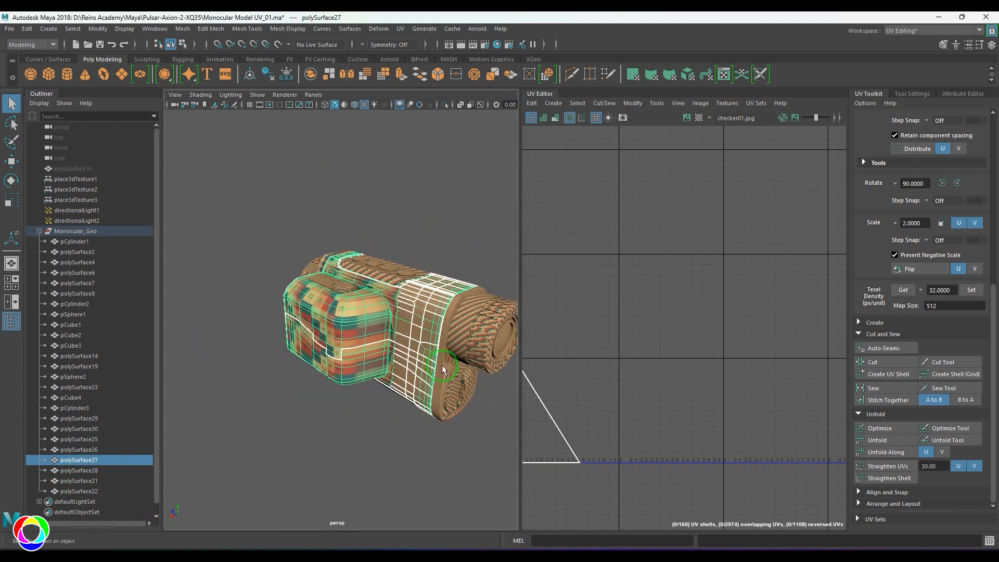
{"action": "key", "text": "ctrl+1"}
{"action": "left_click_drag", "start_coordinate": [474, 328], "coordinate": [424, 322], "text": "alt"}
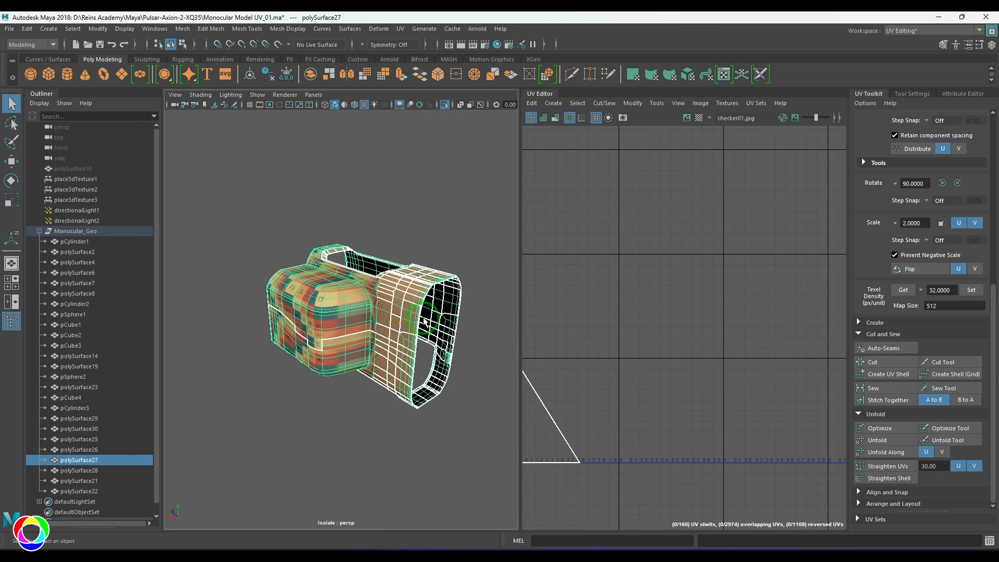
{"action": "left_click", "coordinate": [389, 405]}
{"action": "left_click_drag", "start_coordinate": [362, 365], "coordinate": [408, 341], "text": "alt"}
{"action": "left_click", "coordinate": [351, 343]}
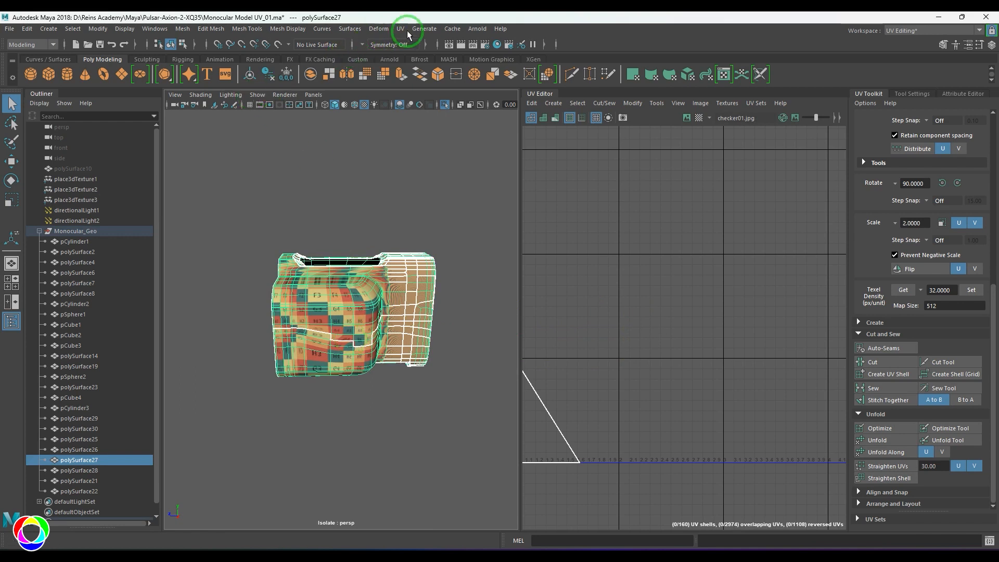
Apply an automatic UV projection to polySurface27.
{"action": "left_click", "coordinate": [401, 29]}
{"action": "left_click", "coordinate": [436, 90]}
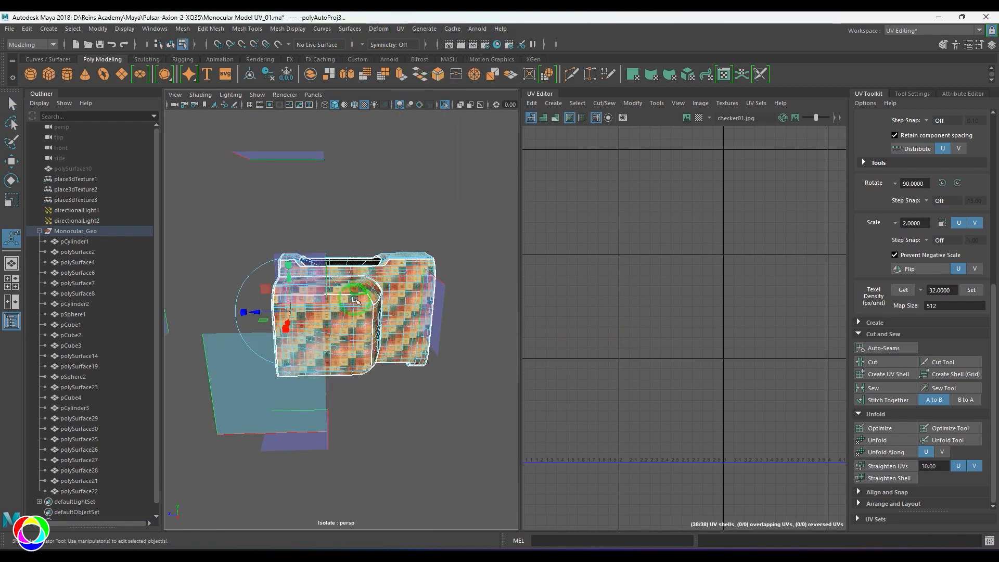
{"action": "scroll", "coordinate": [729, 296], "scroll_direction": "up", "scroll_amount": 5}
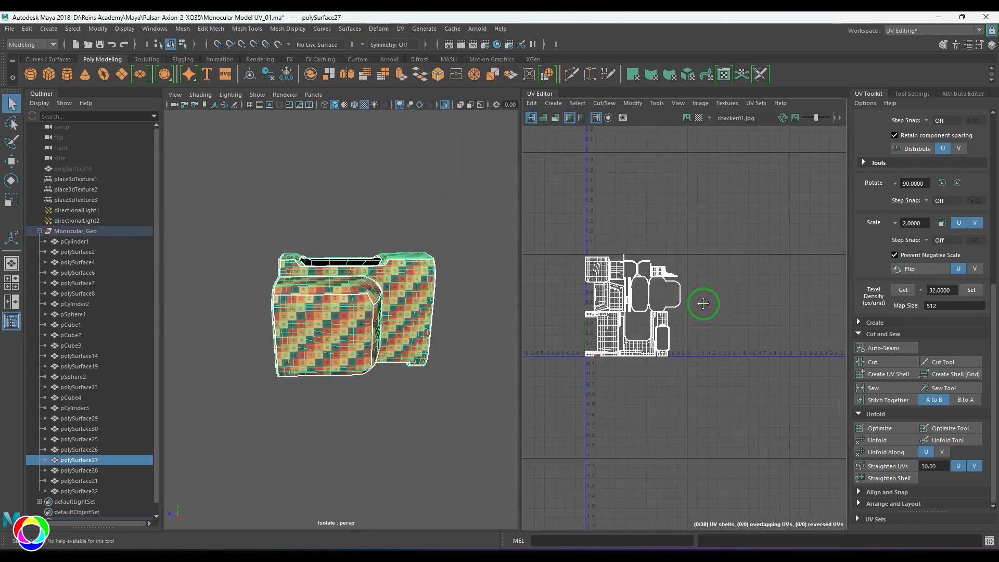
{"action": "left_click_drag", "start_coordinate": [337, 311], "coordinate": [446, 345], "text": "alt"}
{"action": "scroll", "coordinate": [647, 351], "scroll_direction": "up", "scroll_amount": 3}
{"action": "middle_click_drag", "start_coordinate": [625, 352], "coordinate": [668, 329], "text": "alt"}
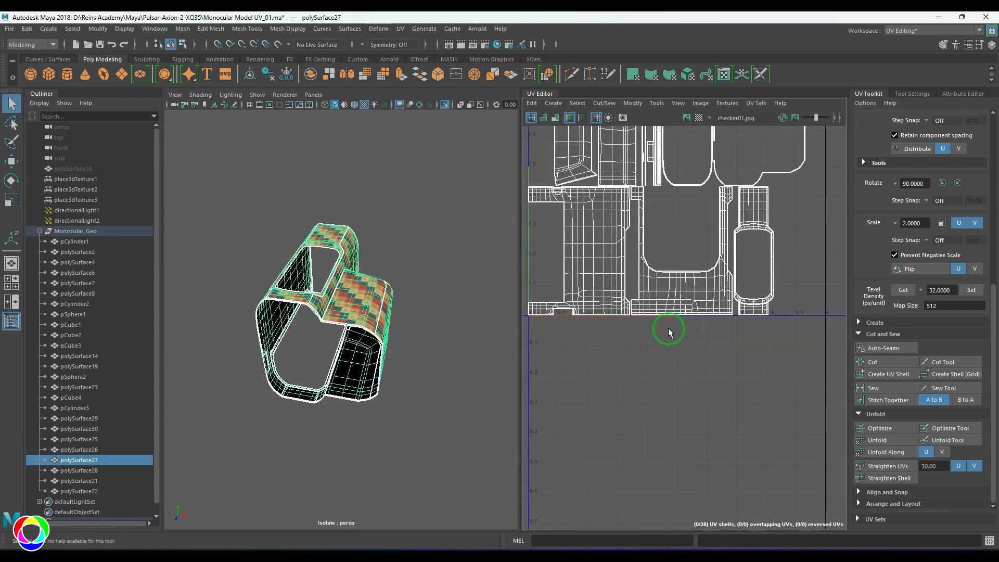
Move the large side wall shell from the layout's lower corner to the empty space below the UV tile.
{"action": "scroll", "coordinate": [666, 329], "scroll_direction": "down", "scroll_amount": 2}
{"action": "right_click_drag", "start_coordinate": [581, 292], "coordinate": [601, 260]}
{"action": "left_click_drag", "start_coordinate": [601, 261], "coordinate": [620, 278]}
{"action": "middle_click_drag", "start_coordinate": [622, 365], "coordinate": [656, 343], "text": "alt"}
{"action": "key", "text": "w"}
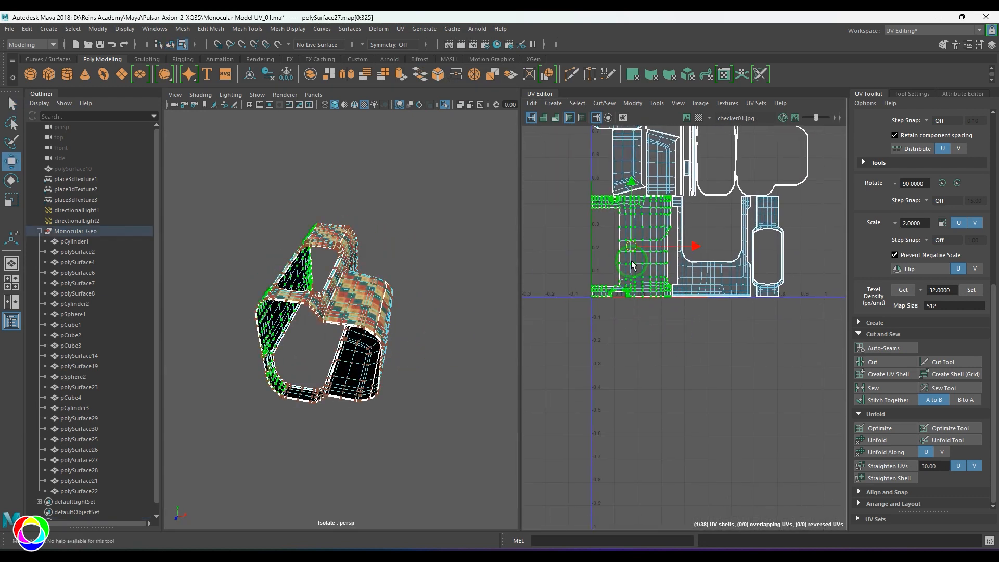
{"action": "left_click_drag", "start_coordinate": [631, 246], "coordinate": [616, 391]}
{"action": "middle_click_drag", "start_coordinate": [607, 395], "coordinate": [622, 369], "text": "alt"}
Select the moved shell's faces and examine which part of the body they cover, including the borders around the cutouts.
{"action": "right_click_drag", "start_coordinate": [610, 331], "coordinate": [599, 405]}
{"action": "left_click_drag", "start_coordinate": [556, 290], "coordinate": [702, 429]}
{"action": "left_click_drag", "start_coordinate": [277, 350], "coordinate": [329, 322], "text": "alt"}
{"action": "key", "text": "5"}
{"action": "scroll", "coordinate": [333, 333], "scroll_direction": "up", "scroll_amount": 5}
{"action": "left_click_drag", "start_coordinate": [360, 386], "coordinate": [370, 397], "text": "alt"}
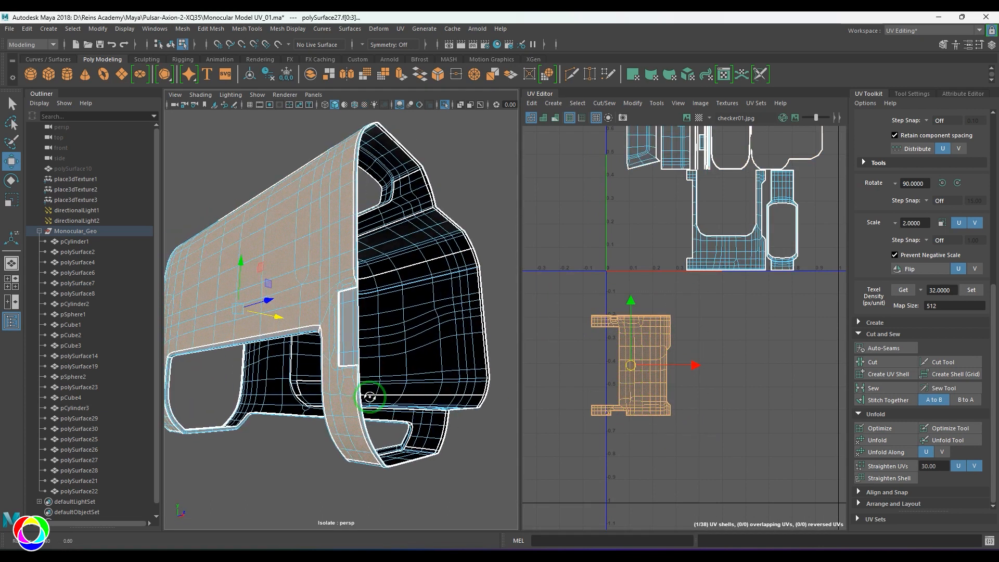
{"action": "right_click_drag", "start_coordinate": [370, 397], "coordinate": [401, 448], "text": "alt"}
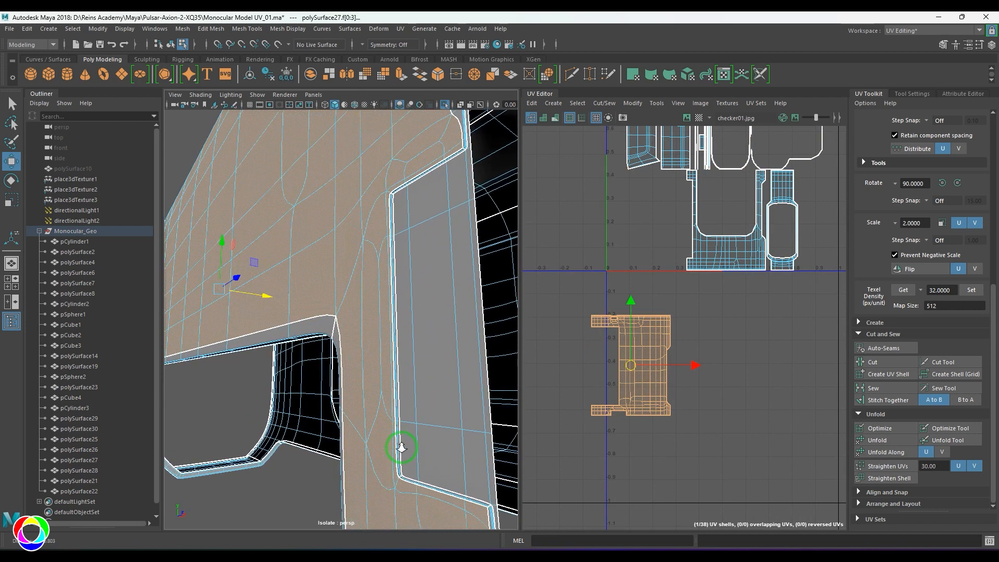
{"action": "left_click_drag", "start_coordinate": [401, 448], "coordinate": [375, 420], "text": "alt"}
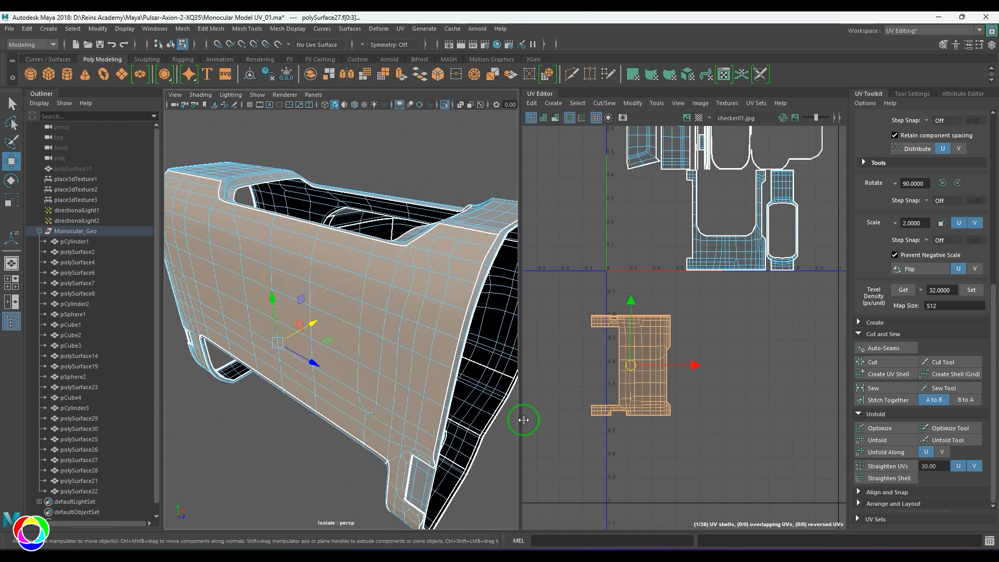
Select all UVs of the moved side wall shell and unfold it.
{"action": "middle_click_drag", "start_coordinate": [639, 419], "coordinate": [662, 409], "text": "alt"}
{"action": "key", "text": "F12"}
{"action": "left_click_drag", "start_coordinate": [585, 284], "coordinate": [731, 439]}
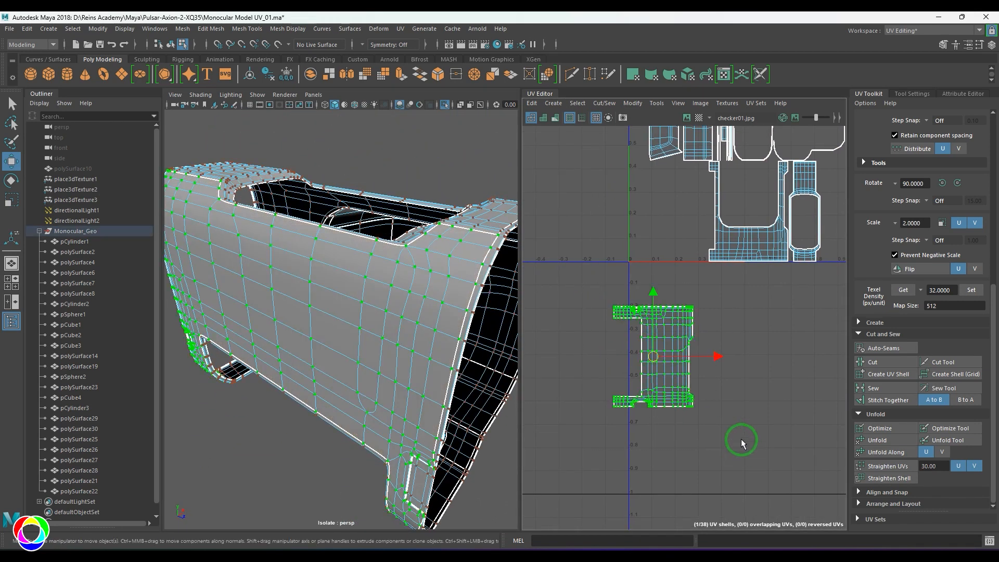
{"action": "left_click", "coordinate": [878, 440]}
{"action": "left_click_drag", "start_coordinate": [349, 340], "coordinate": [354, 333], "text": "alt"}
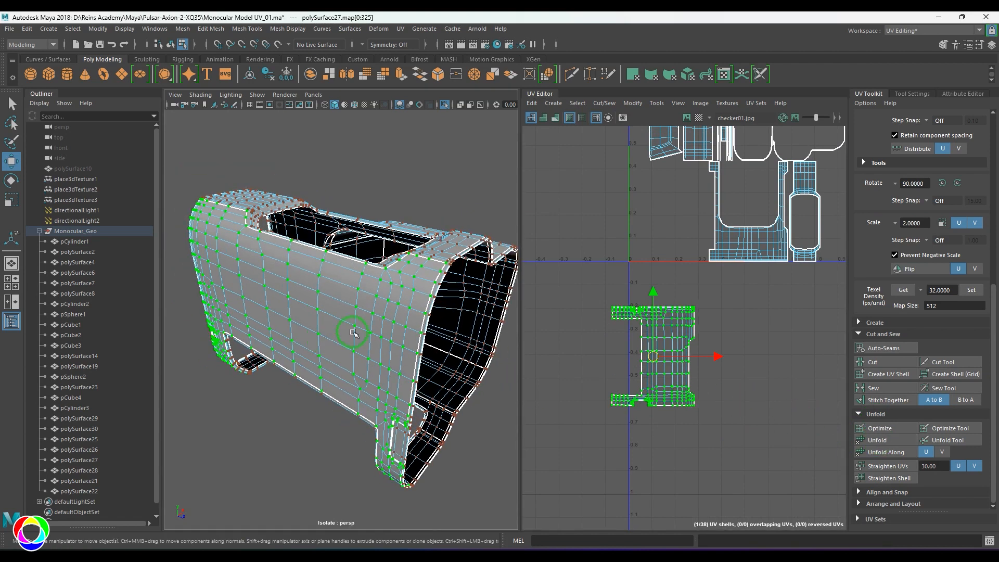
Check the checker texture on the unfolded side wall and on the opposite side of the body.
{"action": "key", "text": "6"}
{"action": "key", "text": "F8"}
{"action": "left_click", "coordinate": [435, 221]}
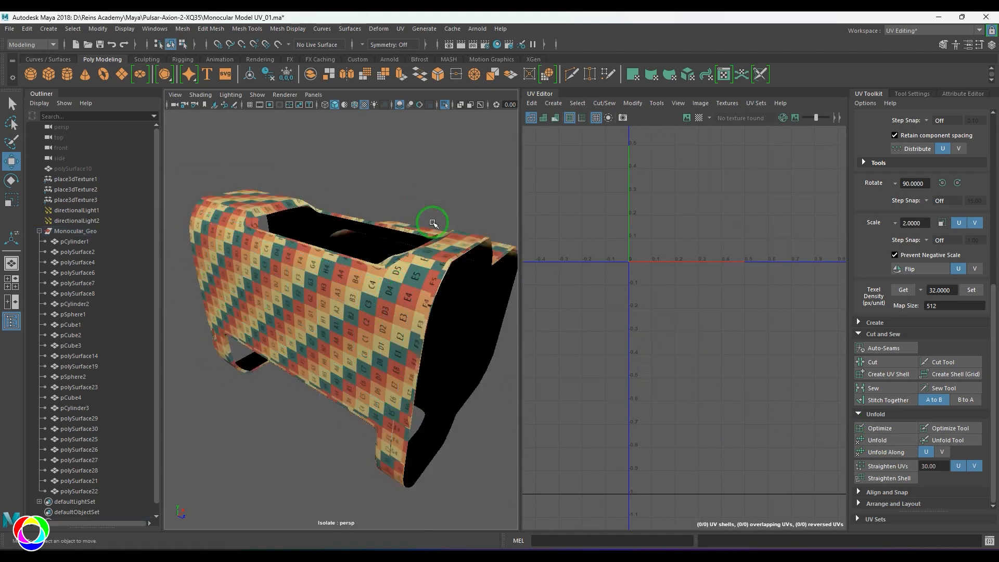
{"action": "left_click", "coordinate": [428, 261]}
{"action": "middle_click_drag", "start_coordinate": [676, 317], "coordinate": [668, 360], "text": "alt"}
{"action": "left_click_drag", "start_coordinate": [458, 296], "coordinate": [100, 283], "text": "alt"}
{"action": "scroll", "coordinate": [380, 285], "scroll_direction": "up", "scroll_amount": 3}
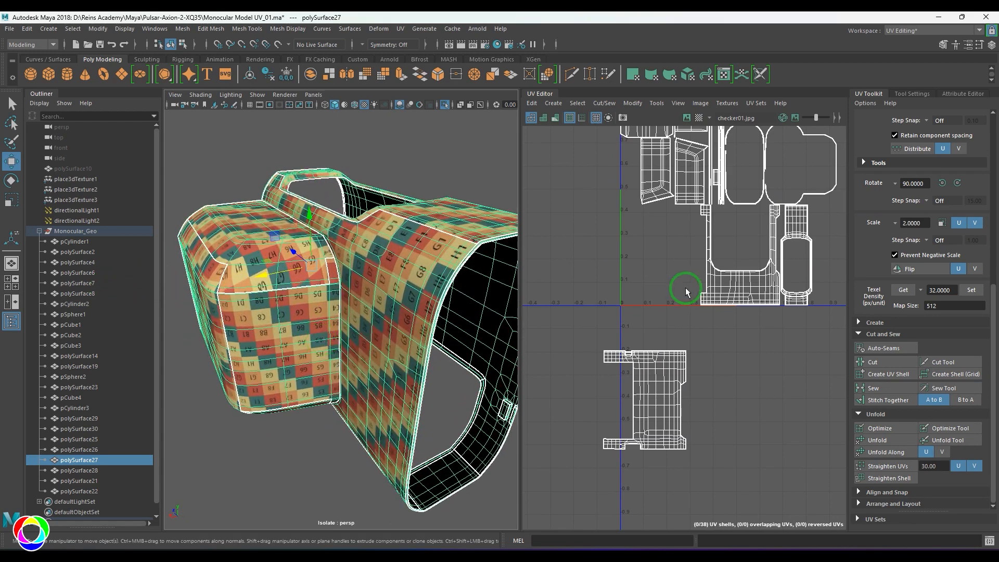
Move the U-shaped shell of the opposite side wall below the UV tile, beside the first side wall shell, and unfold it.
{"action": "middle_click_drag", "start_coordinate": [591, 262], "coordinate": [558, 330], "text": "alt"}
{"action": "key", "text": "F8"}
{"action": "key", "text": "F11"}
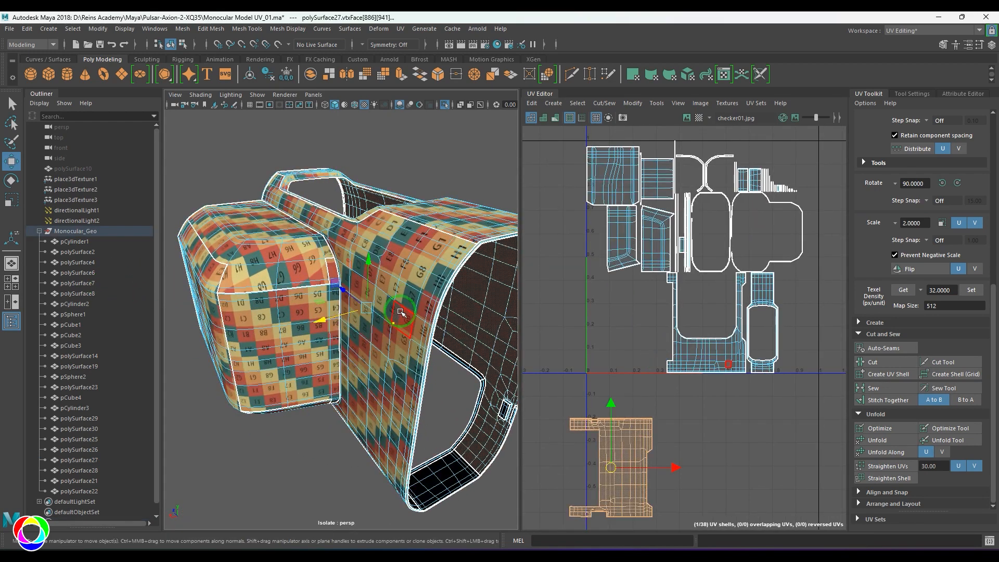
{"action": "left_click", "coordinate": [402, 328]}
{"action": "right_click_drag", "start_coordinate": [656, 360], "coordinate": [704, 369]}
{"action": "left_click_drag", "start_coordinate": [673, 358], "coordinate": [728, 424]}
{"action": "right_click_drag", "start_coordinate": [728, 425], "coordinate": [724, 416], "text": "ctrl"}
{"action": "scroll", "coordinate": [724, 415], "scroll_direction": "up", "scroll_amount": 2}
{"action": "middle_click_drag", "start_coordinate": [724, 416], "coordinate": [704, 323], "text": "alt"}
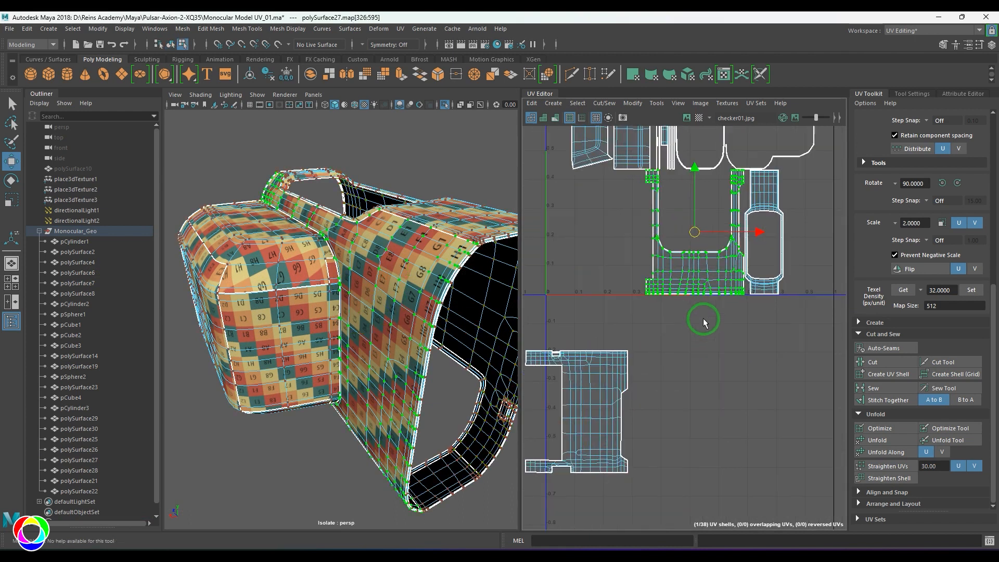
{"action": "left_click_drag", "start_coordinate": [697, 233], "coordinate": [698, 414]}
{"action": "left_click", "coordinate": [883, 467]}
{"action": "left_click", "coordinate": [894, 444]}
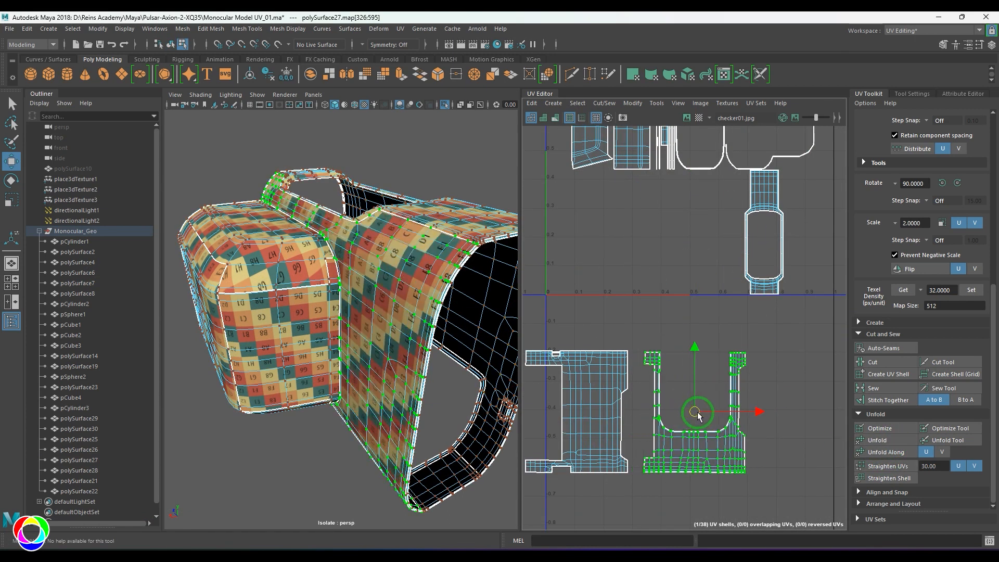
Move and sew the shared border edges of the U-shaped side wall shell so it joins the shell around the rounded cutout.
{"action": "scroll", "coordinate": [401, 359], "scroll_direction": "down", "scroll_amount": 3}
{"action": "left_click_drag", "start_coordinate": [402, 364], "coordinate": [400, 394], "text": "alt"}
{"action": "scroll", "coordinate": [399, 394], "scroll_direction": "up", "scroll_amount": 6}
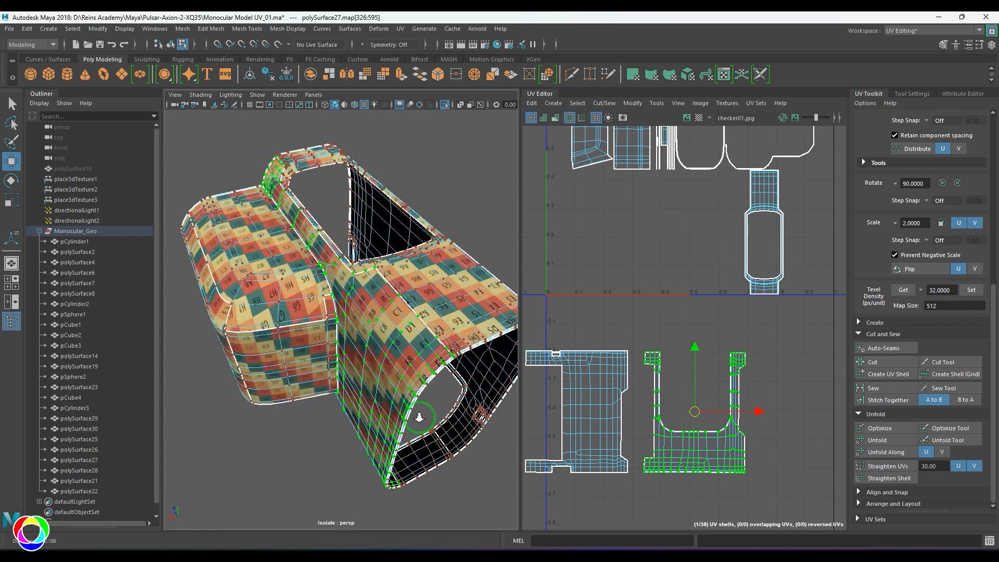
{"action": "right_click_drag", "start_coordinate": [403, 393], "coordinate": [403, 360]}
{"action": "double_click", "coordinate": [400, 318]}
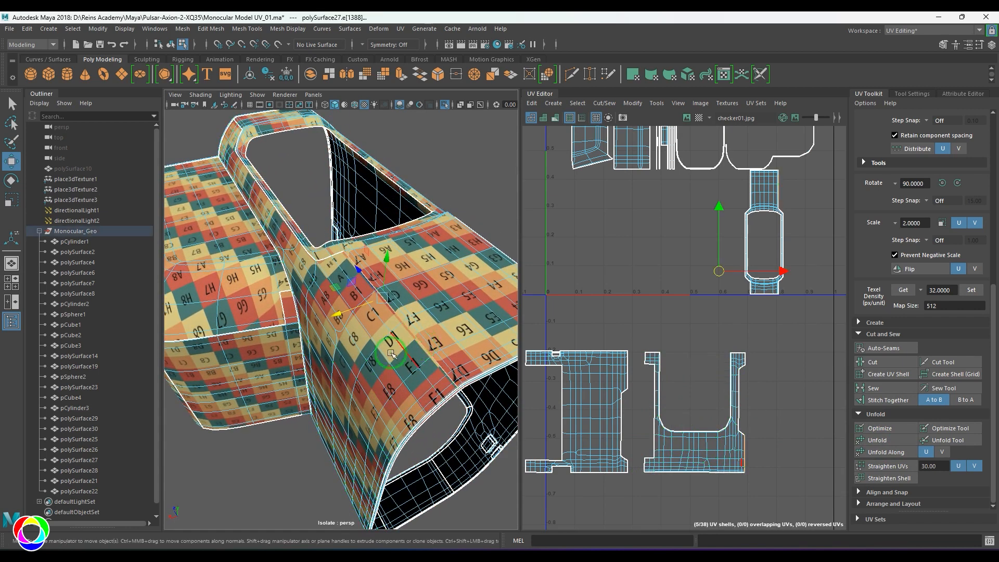
{"action": "left_click_drag", "start_coordinate": [394, 313], "coordinate": [360, 394], "text": "alt"}
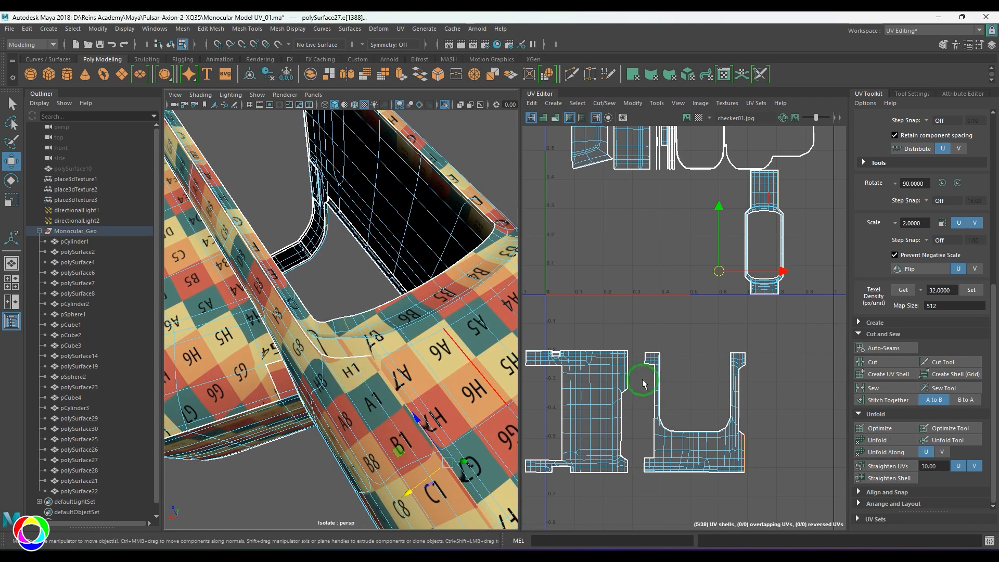
{"action": "right_click_drag", "start_coordinate": [643, 384], "coordinate": [669, 350], "text": "shift"}
{"action": "scroll", "coordinate": [674, 360], "scroll_direction": "down", "scroll_amount": 3}
{"action": "key", "text": "ctrl+z"}
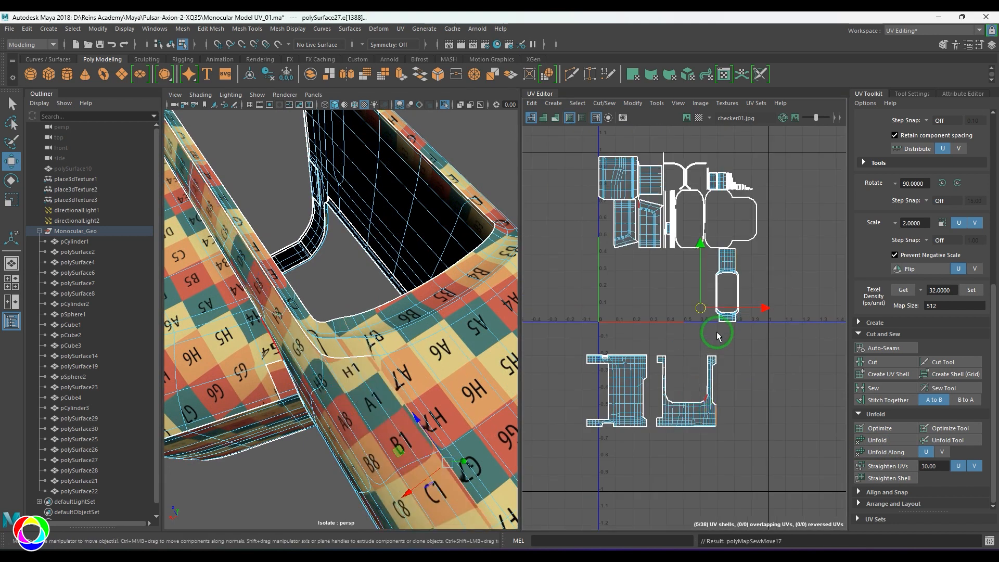
{"action": "key", "text": "shift+z"}
Select the split border edges along the rim of the body's top cutout and move and sew them.
{"action": "scroll", "coordinate": [349, 367], "scroll_direction": "down", "scroll_amount": 5}
{"action": "left_click_drag", "start_coordinate": [344, 367], "coordinate": [378, 327], "text": "alt"}
{"action": "double_click", "coordinate": [393, 293]}
{"action": "scroll", "coordinate": [393, 317], "scroll_direction": "up", "scroll_amount": 5}
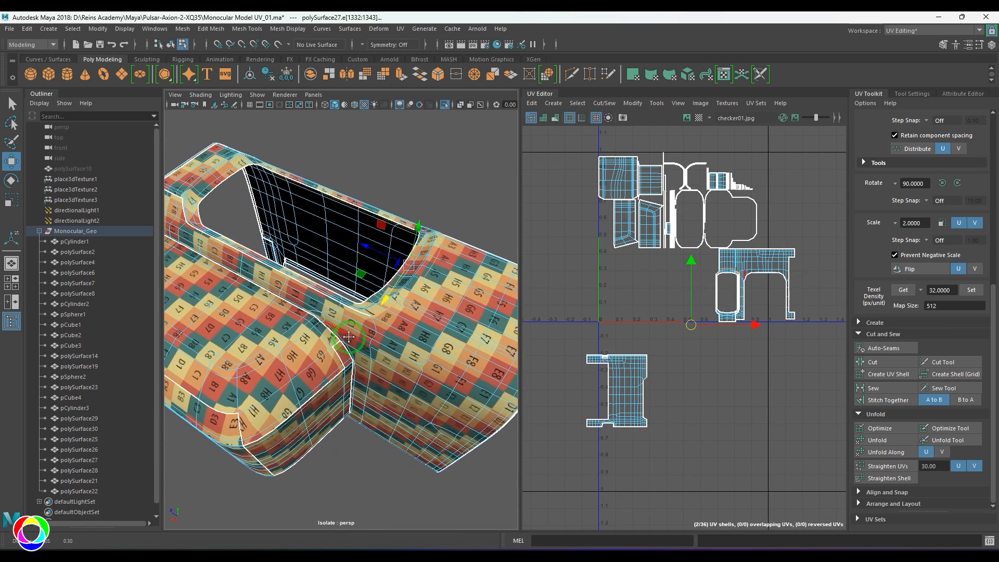
{"action": "double_click", "coordinate": [391, 319]}
{"action": "scroll", "coordinate": [375, 333], "scroll_direction": "down", "scroll_amount": 5}
{"action": "scroll", "coordinate": [435, 383], "scroll_direction": "up", "scroll_amount": 4}
{"action": "left_click_drag", "start_coordinate": [361, 344], "coordinate": [402, 374], "text": "alt"}
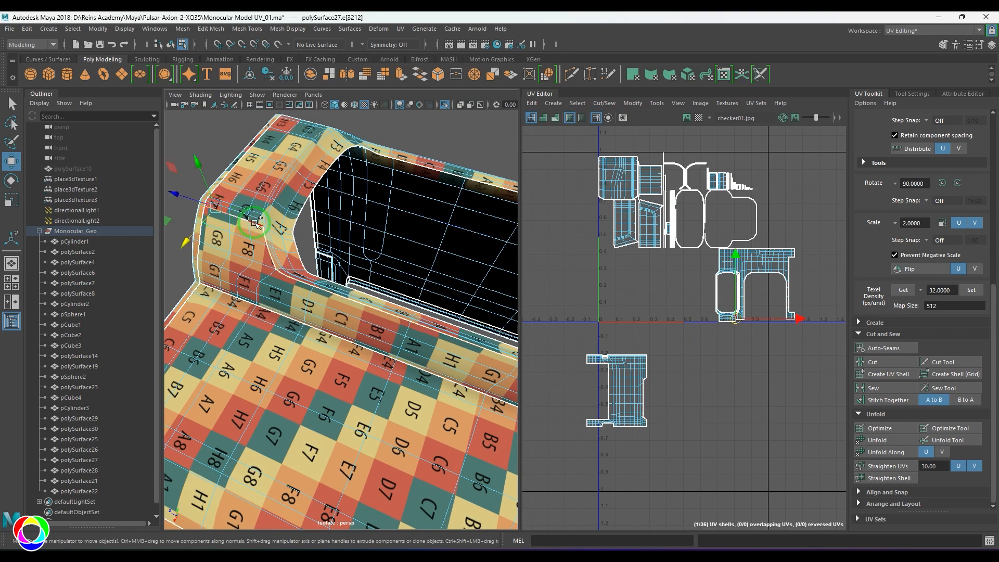
{"action": "right_click_drag", "start_coordinate": [696, 387], "coordinate": [707, 350], "text": "shift"}
{"action": "left_click", "coordinate": [706, 350]}
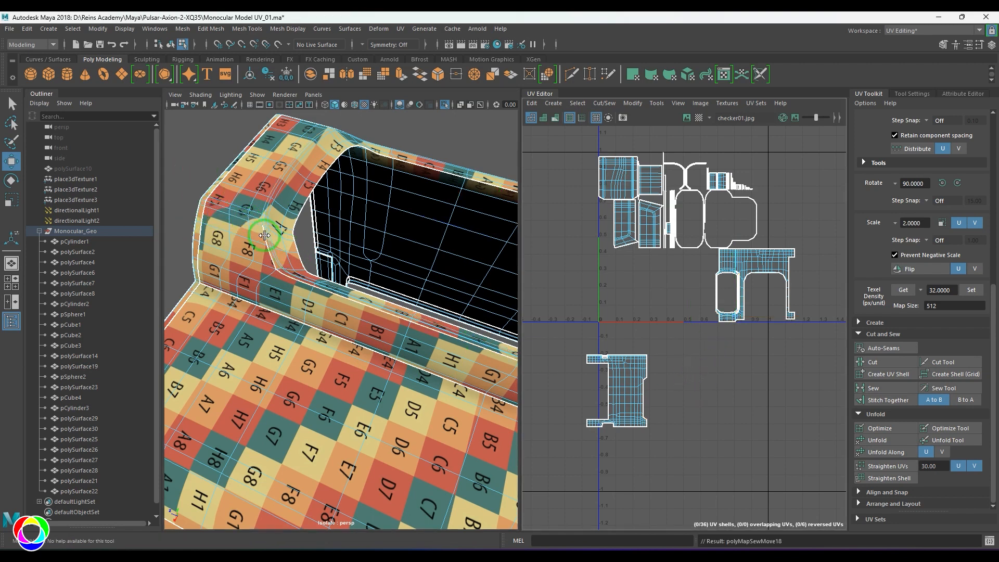
Move and sew the short split edges around the corners of the top cutout, and undo the last sew.
{"action": "left_click", "coordinate": [268, 253]}
{"action": "left_click", "coordinate": [273, 265], "text": "shift"}
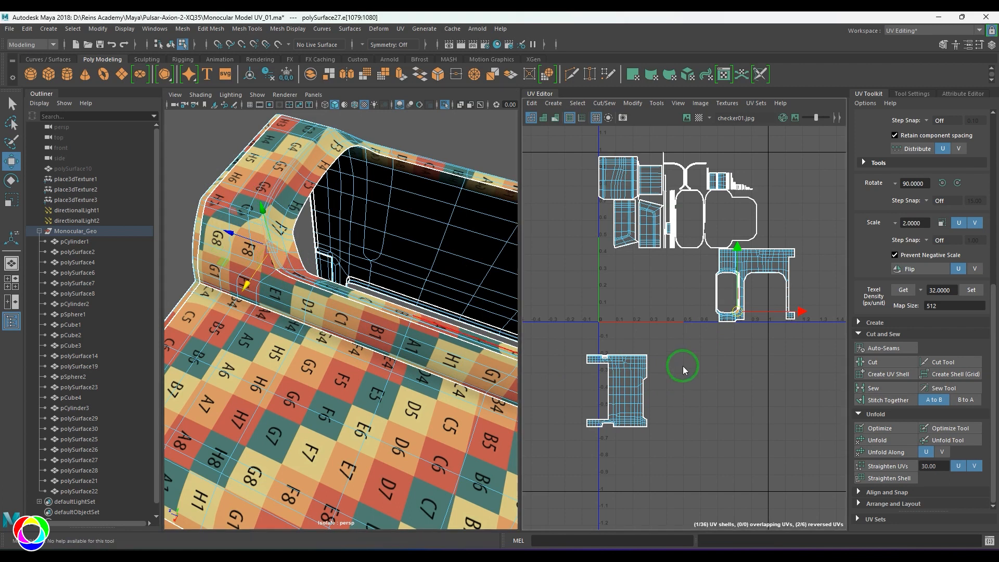
{"action": "left_click", "coordinate": [295, 288]}
{"action": "left_click_drag", "start_coordinate": [294, 287], "coordinate": [429, 402], "text": "alt"}
{"action": "key", "text": "shift+s"}
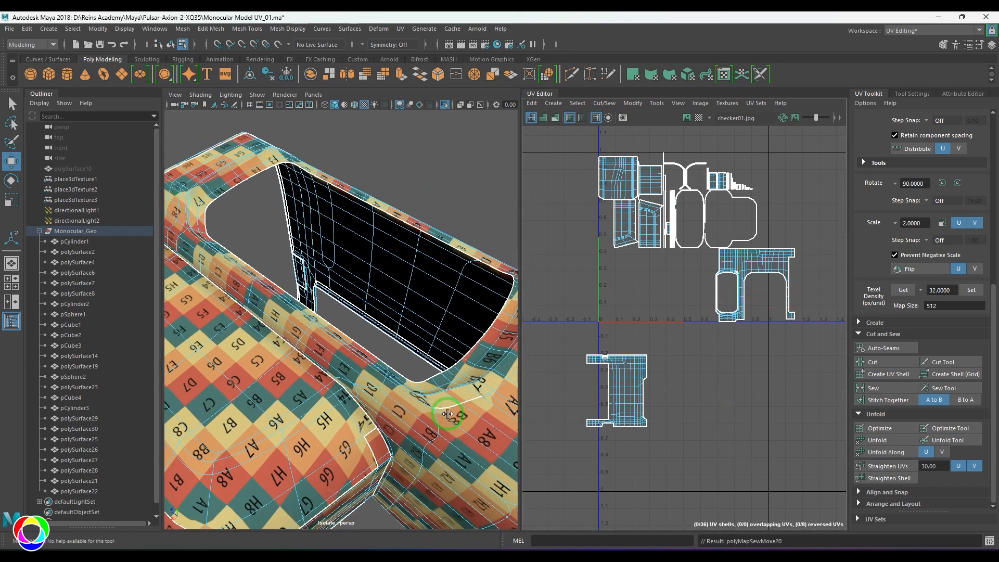
{"action": "key", "text": "shift+s"}
{"action": "scroll", "coordinate": [385, 320], "scroll_direction": "down", "scroll_amount": 4}
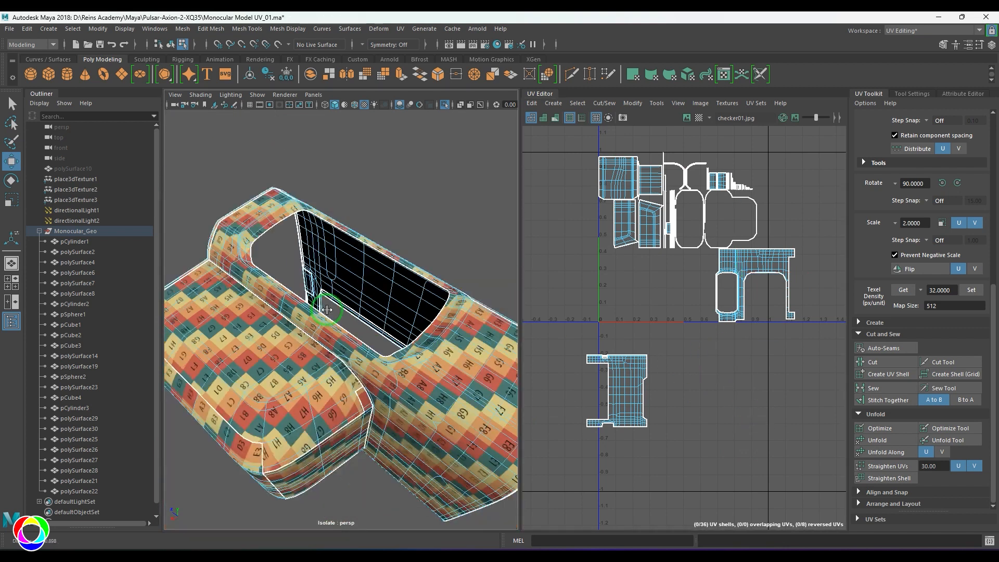
{"action": "left_click_drag", "start_coordinate": [380, 316], "coordinate": [417, 346], "text": "alt"}
{"action": "key", "text": "ctrl+z"}
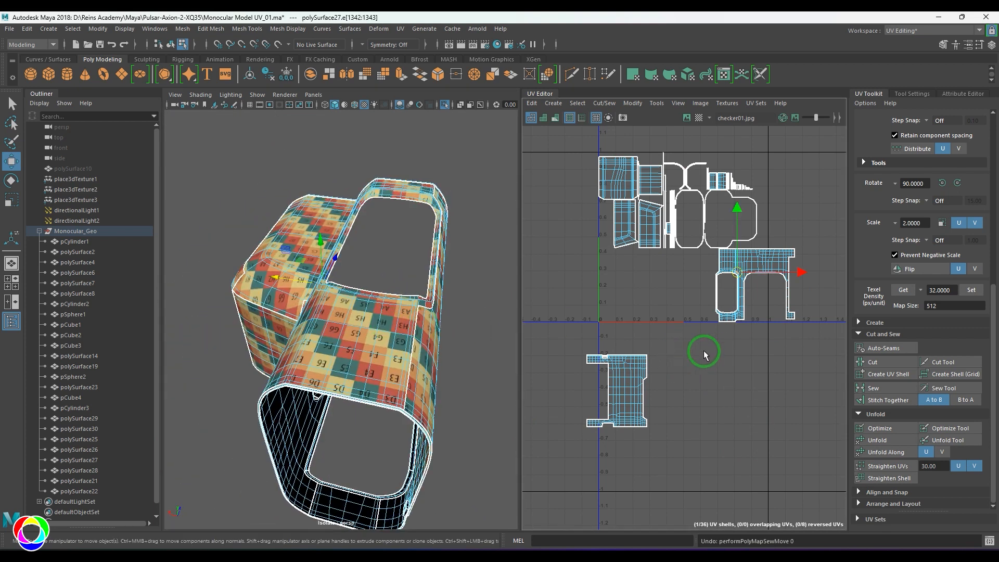
Select all UVs of the joined side wall and cutout shell, move it lower in the UV layout, and unfold it.
{"action": "key", "text": "F12"}
{"action": "left_click_drag", "start_coordinate": [712, 298], "coordinate": [753, 343]}
{"action": "right_click_drag", "start_coordinate": [753, 341], "coordinate": [754, 317], "text": "ctrl"}
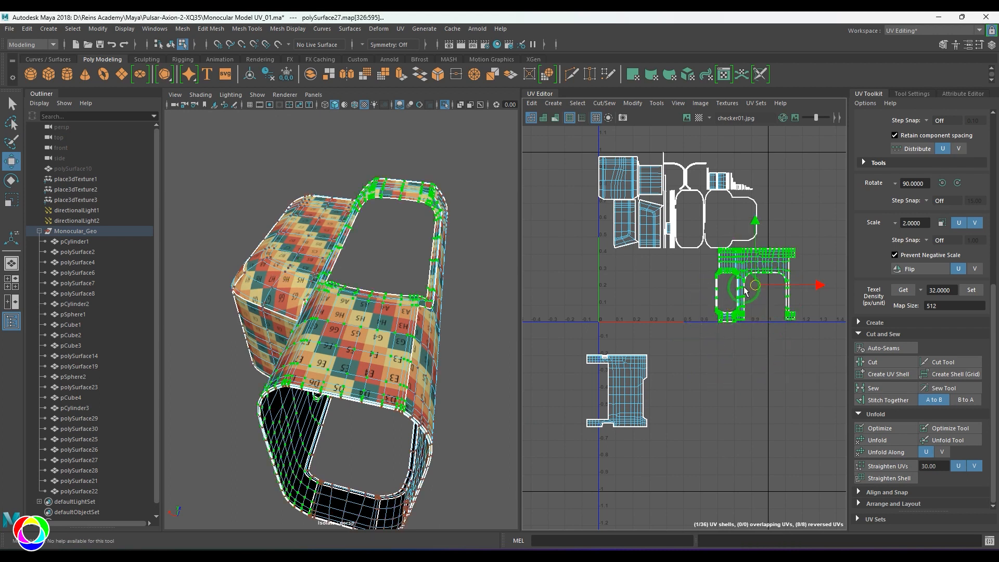
{"action": "left_click_drag", "start_coordinate": [756, 285], "coordinate": [776, 408]}
{"action": "left_click", "coordinate": [878, 453]}
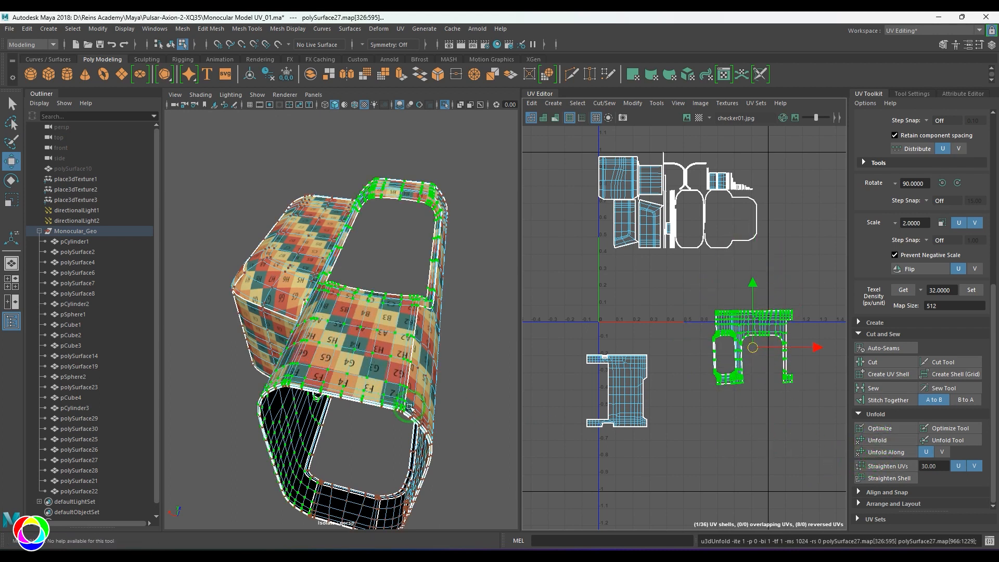
Select the faces of the unfolded joined shell and examine which part of the body they cover from several sides.
{"action": "left_click_drag", "start_coordinate": [410, 407], "coordinate": [578, 357], "text": "alt"}
{"action": "right_click_drag", "start_coordinate": [662, 395], "coordinate": [695, 370]}
{"action": "left_click_drag", "start_coordinate": [737, 339], "coordinate": [803, 423]}
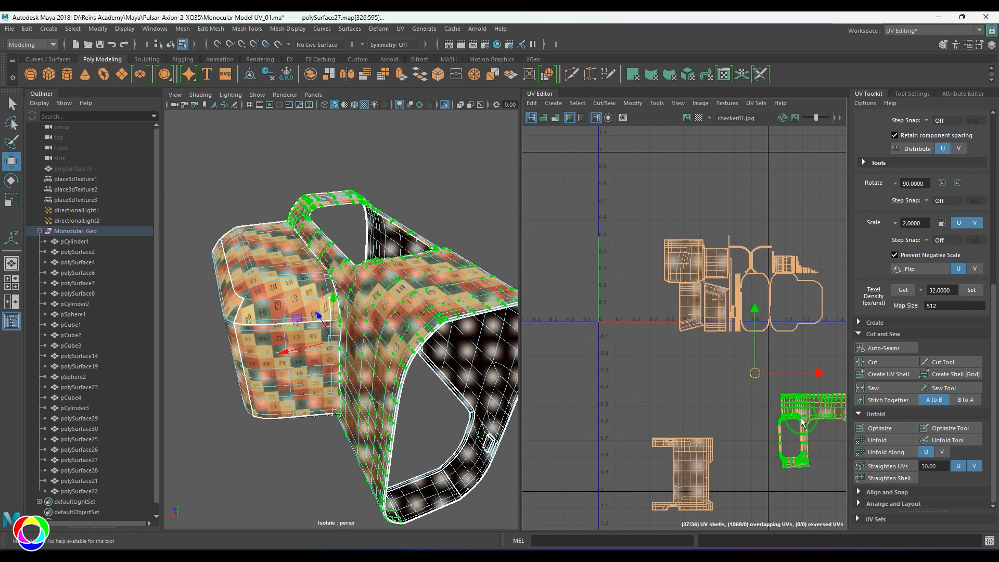
{"action": "middle_click_drag", "start_coordinate": [803, 422], "coordinate": [706, 333]}
{"action": "key", "text": "ctrl+z"}
{"action": "left_click", "coordinate": [776, 390]}
{"action": "left_click_drag", "start_coordinate": [780, 401], "coordinate": [638, 277]}
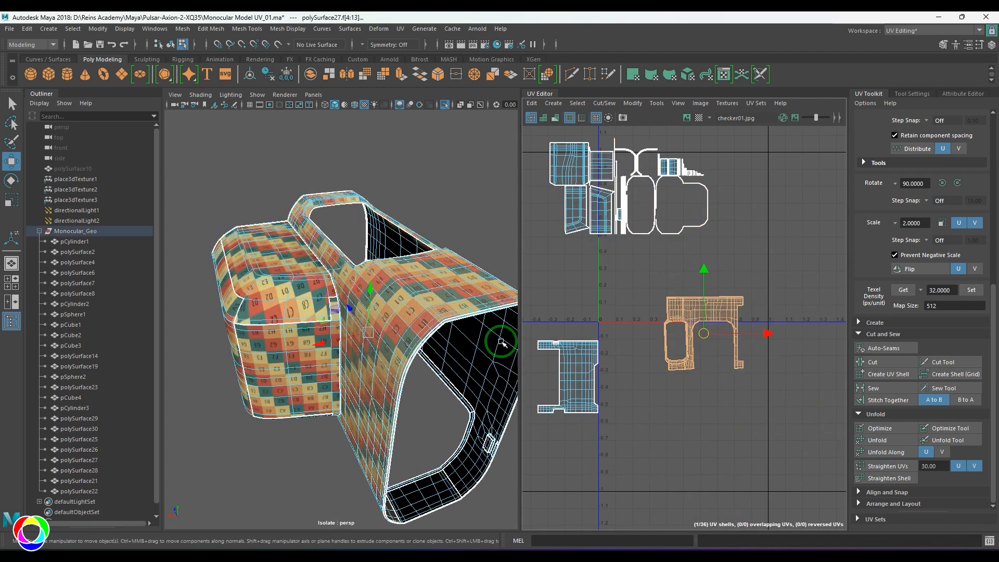
{"action": "left_click_drag", "start_coordinate": [501, 343], "coordinate": [391, 346], "text": "alt"}
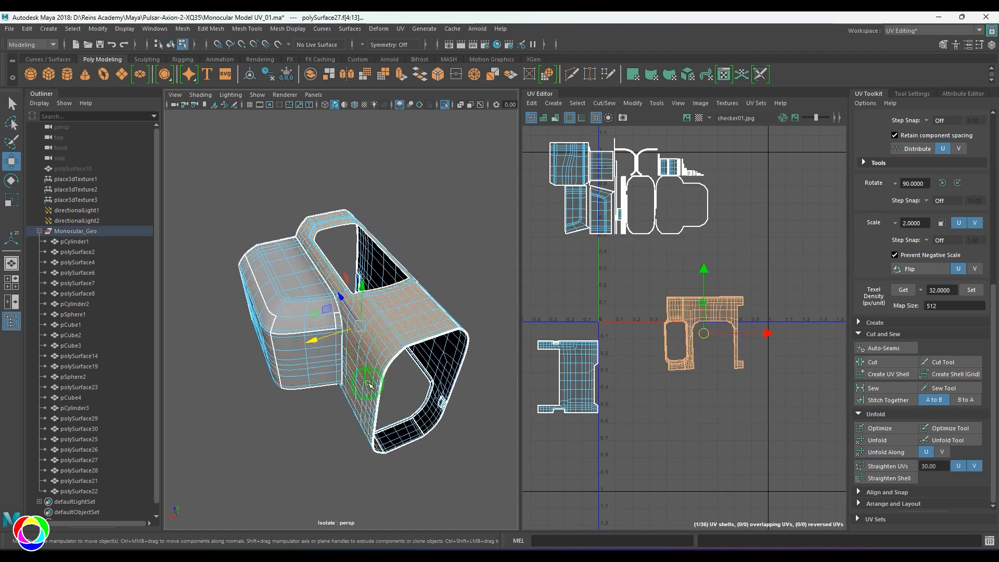
{"action": "left_click_drag", "start_coordinate": [368, 384], "coordinate": [343, 313], "text": "alt"}
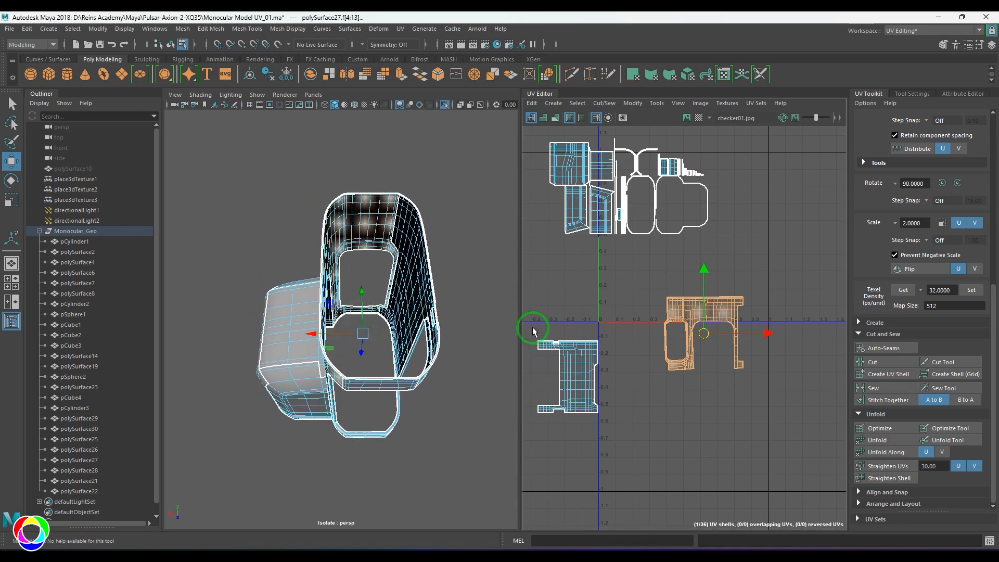
Extend the upper arm of the other side wall shell by moving and sewing its end edges to the adjoining strip.
{"action": "left_click_drag", "start_coordinate": [533, 331], "coordinate": [602, 446]}
{"action": "left_click_drag", "start_coordinate": [333, 333], "coordinate": [408, 343], "text": "alt"}
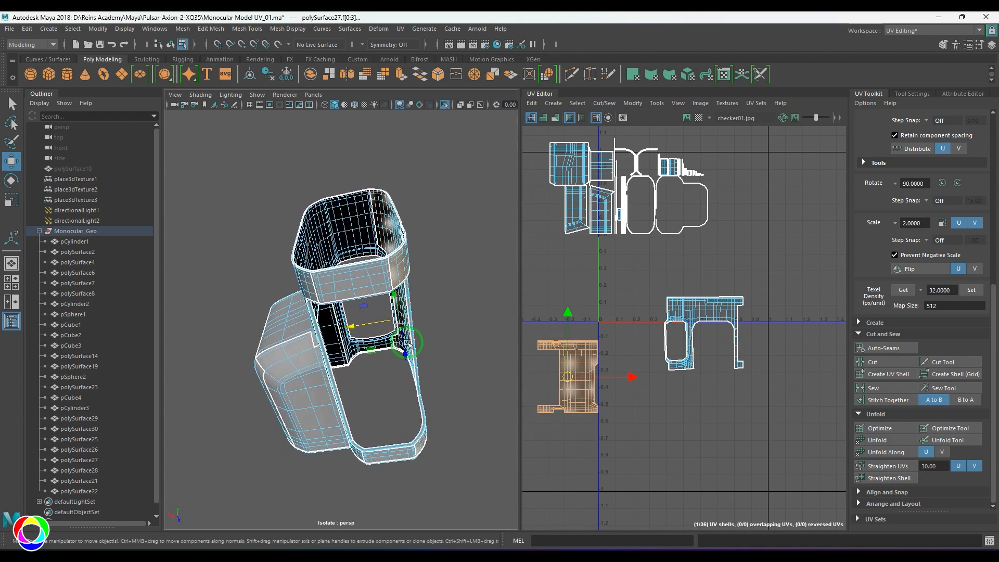
{"action": "middle_click_drag", "start_coordinate": [539, 365], "coordinate": [566, 364], "text": "alt"}
{"action": "right_click_drag", "start_coordinate": [534, 364], "coordinate": [560, 367], "text": "alt"}
{"action": "left_click", "coordinate": [602, 359]}
{"action": "left_click_drag", "start_coordinate": [591, 254], "coordinate": [623, 269]}
{"action": "key", "text": "g"}
{"action": "middle_click_drag", "start_coordinate": [625, 398], "coordinate": [600, 391], "text": "alt"}
Move and sew the end edges of the same shell's lower arm to the matching adjoining strip.
{"action": "left_click_drag", "start_coordinate": [631, 444], "coordinate": [633, 447]}
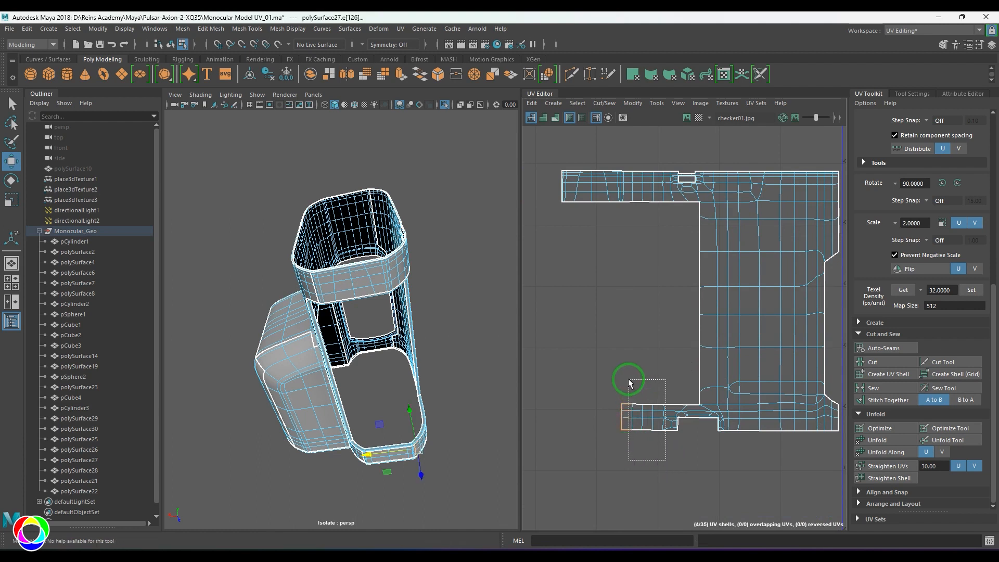
{"action": "left_click_drag", "start_coordinate": [629, 380], "coordinate": [629, 379], "text": "ctrl"}
{"action": "right_click_drag", "start_coordinate": [649, 382], "coordinate": [643, 333], "text": "shift"}
{"action": "left_click_drag", "start_coordinate": [667, 461], "coordinate": [629, 380]}
{"action": "right_click_drag", "start_coordinate": [643, 332], "coordinate": [642, 332], "text": "shift"}
Unfold the extended side wall shell and move it beside the joined cutout shell.
{"action": "scroll", "coordinate": [654, 368], "scroll_direction": "down", "scroll_amount": 3}
{"action": "left_click_drag", "start_coordinate": [568, 241], "coordinate": [825, 479]}
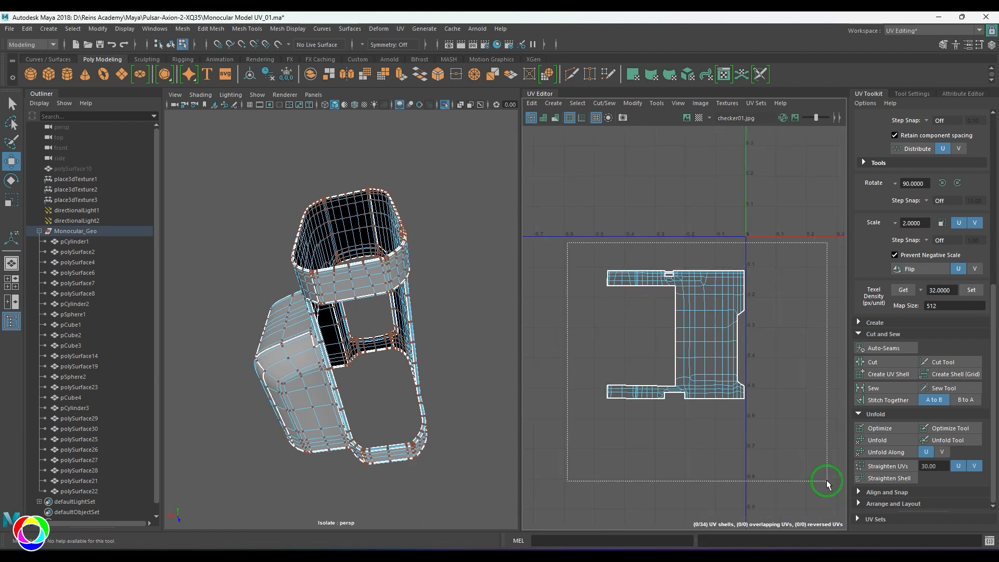
{"action": "right_click_drag", "start_coordinate": [701, 257], "coordinate": [576, 256], "text": "shift"}
{"action": "left_click_drag", "start_coordinate": [341, 279], "coordinate": [281, 308], "text": "alt"}
{"action": "right_click_drag", "start_coordinate": [348, 284], "coordinate": [389, 253]}
{"action": "scroll", "coordinate": [593, 282], "scroll_direction": "down", "scroll_amount": 3}
{"action": "middle_click_drag", "start_coordinate": [663, 298], "coordinate": [604, 366], "text": "alt"}
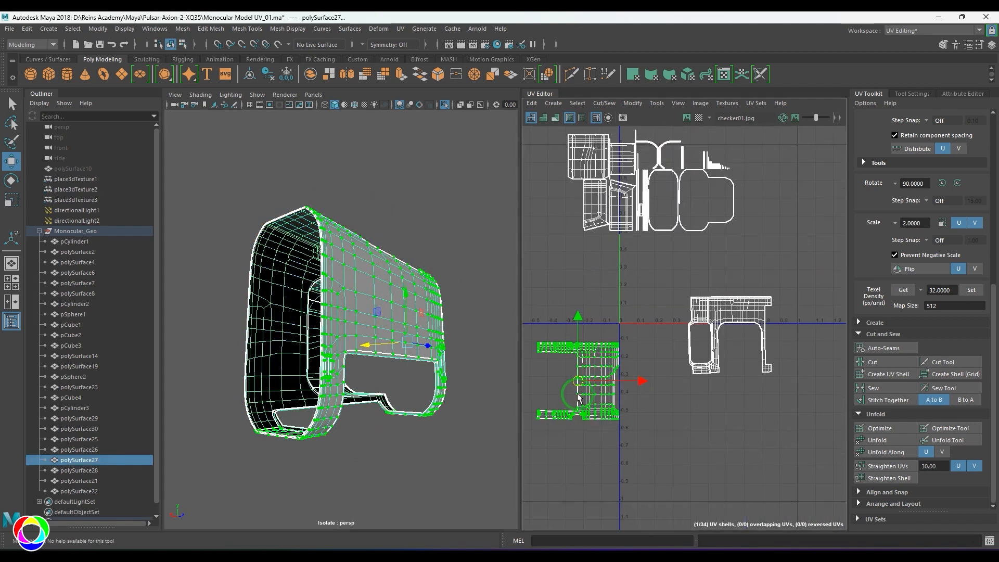
{"action": "left_click_drag", "start_coordinate": [578, 382], "coordinate": [636, 333]}
{"action": "middle_click_drag", "start_coordinate": [626, 272], "coordinate": [636, 362], "text": "alt"}
Select the square side panel shell and move it away from the other shells to free space outside the UV tile.
{"action": "right_click_drag", "start_coordinate": [565, 301], "coordinate": [609, 318]}
{"action": "left_click_drag", "start_coordinate": [609, 292], "coordinate": [582, 319]}
{"action": "left_click_drag", "start_coordinate": [302, 315], "coordinate": [445, 349], "text": "alt"}
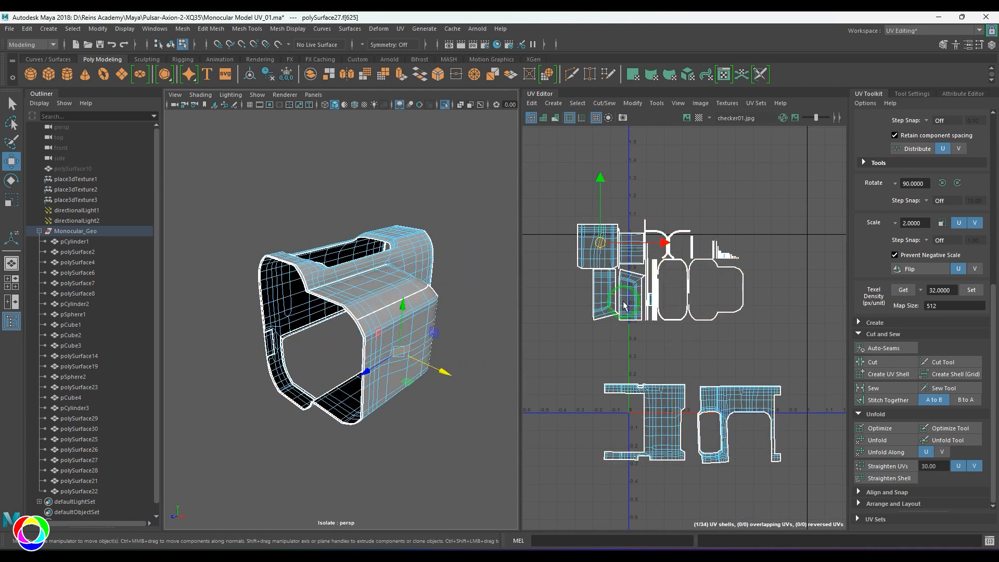
{"action": "left_click", "coordinate": [603, 245]}
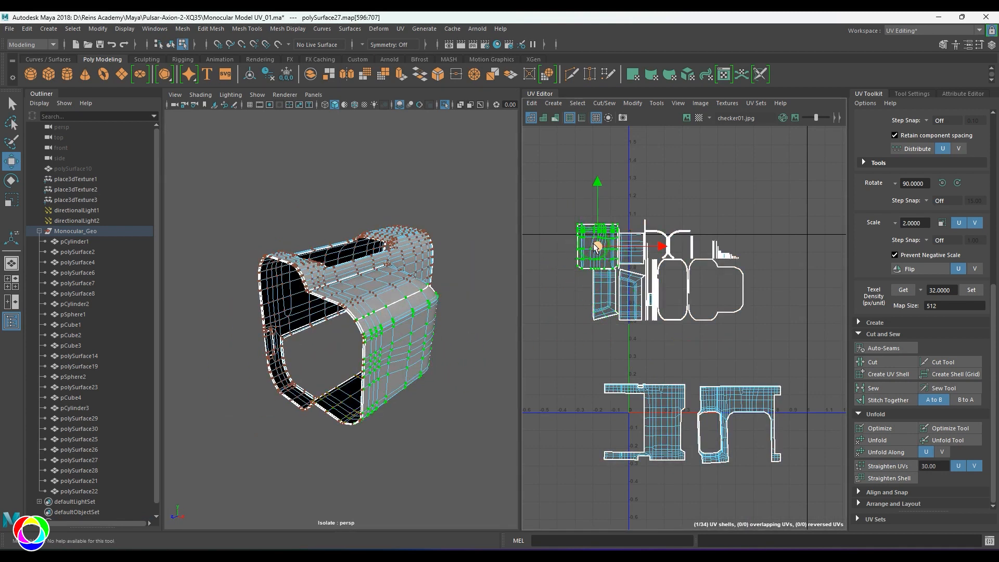
{"action": "middle_click_drag", "start_coordinate": [547, 361], "coordinate": [599, 330], "text": "alt"}
{"action": "scroll", "coordinate": [599, 333], "scroll_direction": "up", "scroll_amount": 2}
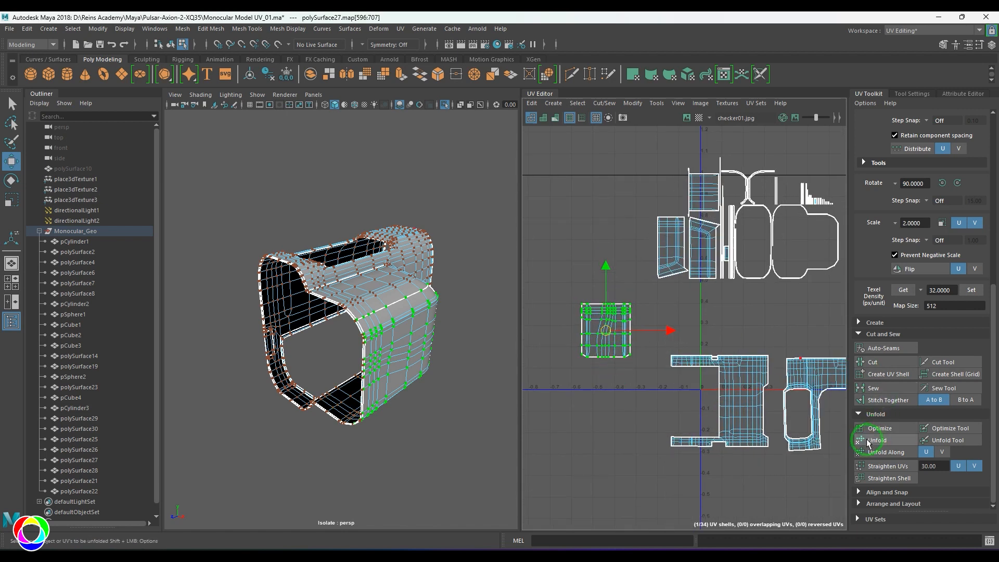
Rotate the square panel shell 90 degrees and move and sew a slanted shell onto its upper edge.
{"action": "scroll", "coordinate": [915, 302], "scroll_direction": "up", "scroll_amount": 2}
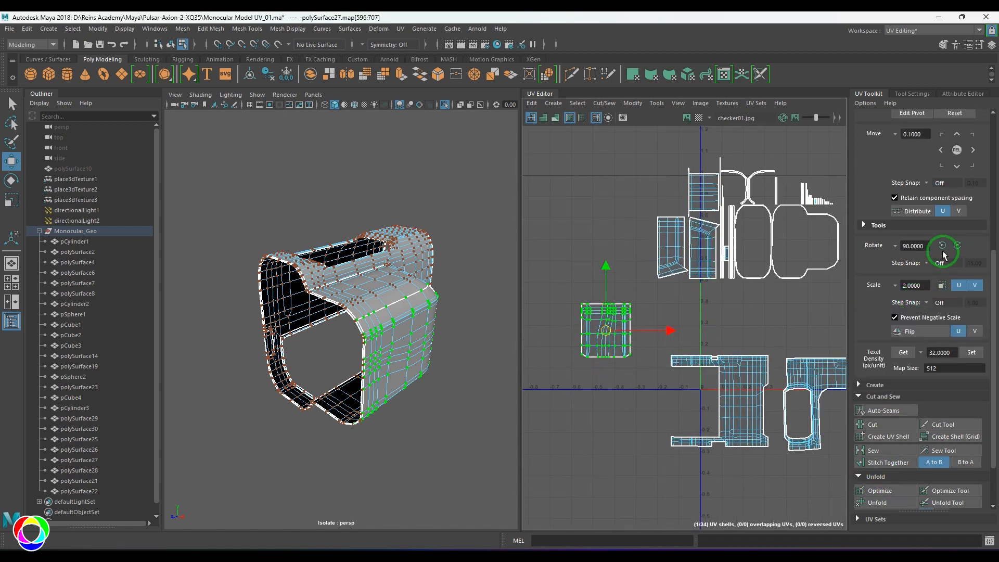
{"action": "scroll", "coordinate": [689, 294], "scroll_direction": "up", "scroll_amount": 4}
{"action": "right_click_drag", "start_coordinate": [594, 344], "coordinate": [602, 302]}
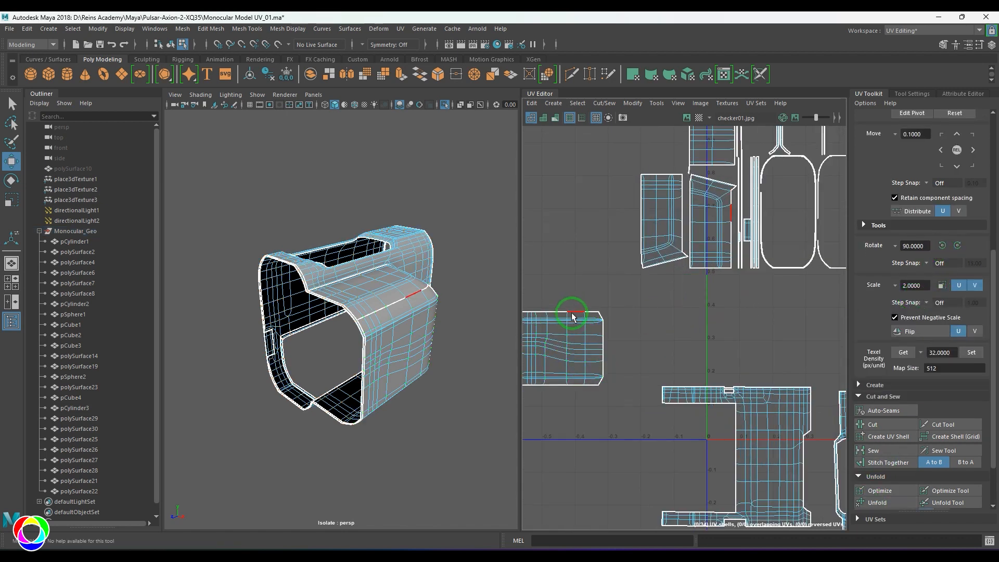
{"action": "middle_click_drag", "start_coordinate": [577, 330], "coordinate": [618, 324], "text": "alt"}
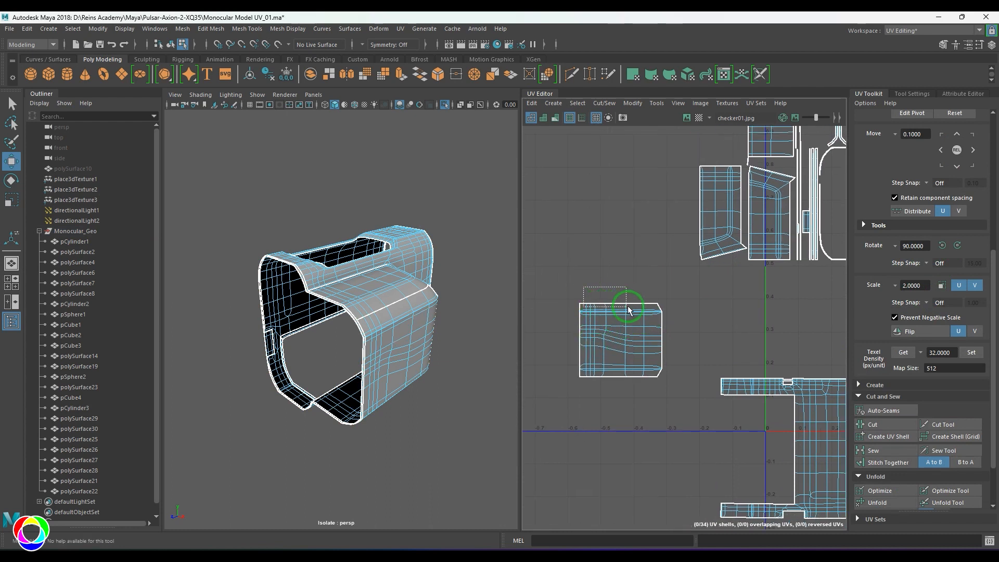
{"action": "left_click_drag", "start_coordinate": [647, 306], "coordinate": [648, 307]}
{"action": "right_click_drag", "start_coordinate": [634, 345], "coordinate": [654, 278], "text": "shift"}
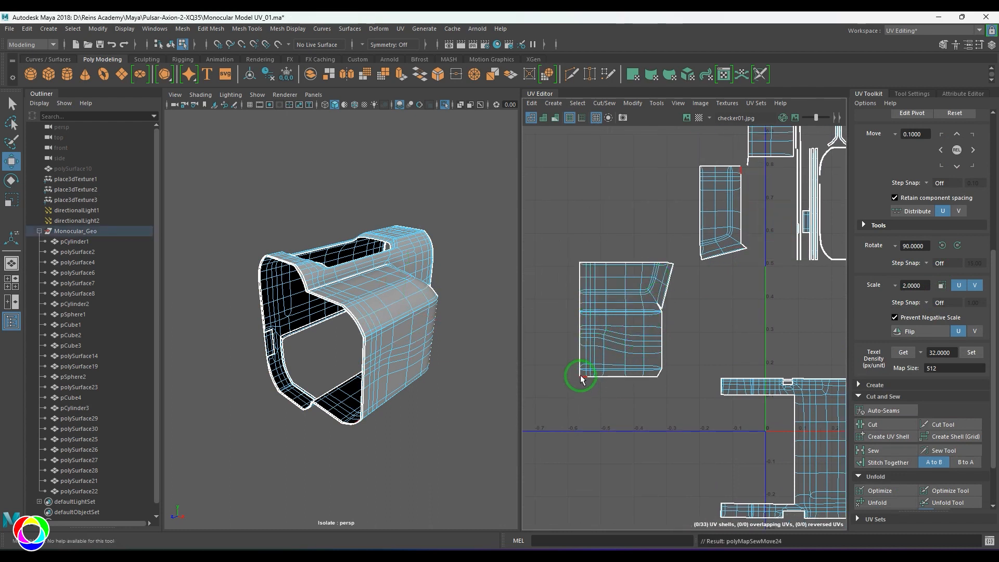
Move and sew the second slanted shell and the small rectangular shell onto the panel, including the short edges at their corners.
{"action": "left_click_drag", "start_coordinate": [639, 388], "coordinate": [641, 390]}
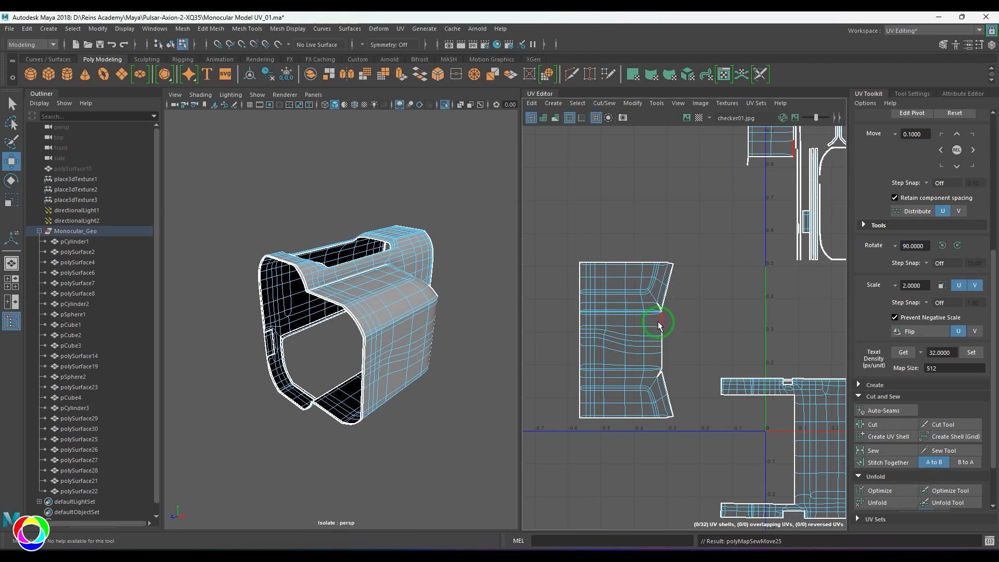
{"action": "right_click_drag", "start_coordinate": [675, 360], "coordinate": [672, 317], "text": "shift"}
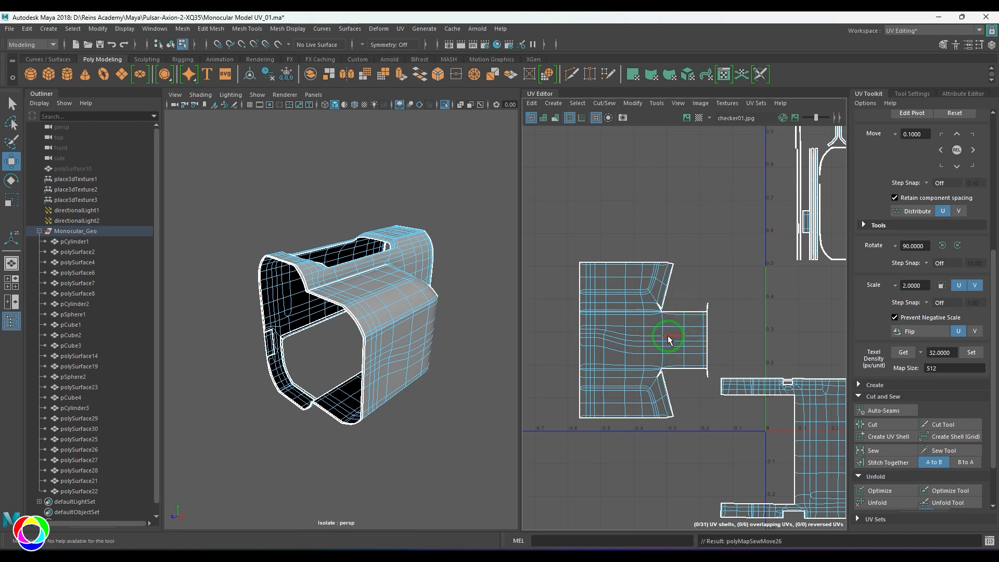
{"action": "scroll", "coordinate": [668, 336], "scroll_direction": "up", "scroll_amount": 3}
{"action": "left_click", "coordinate": [651, 272]}
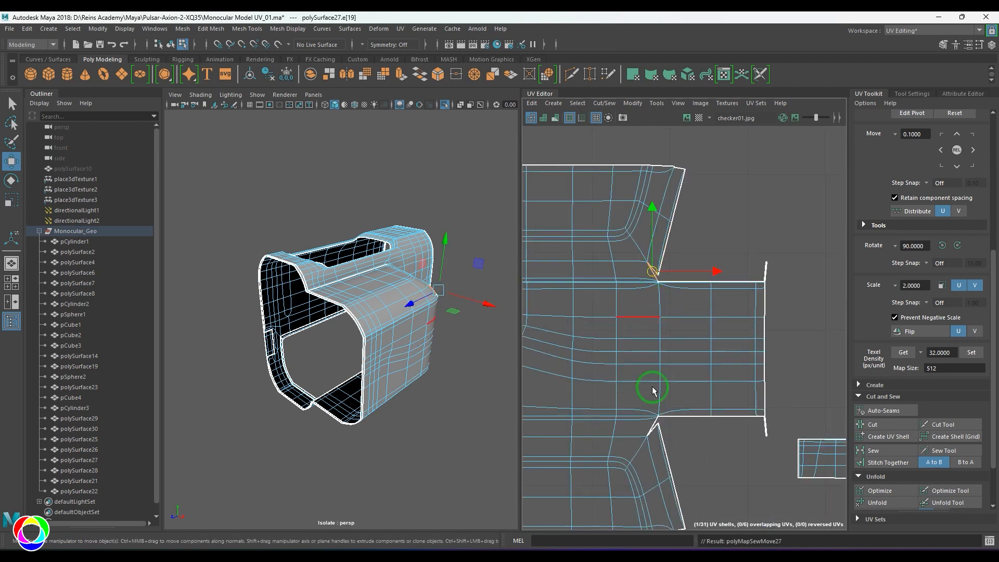
{"action": "left_click", "coordinate": [653, 429]}
{"action": "key", "text": "g"}
Select all UVs of the joined panel shell and unfold it.
{"action": "scroll", "coordinate": [697, 417], "scroll_direction": "down", "scroll_amount": 2}
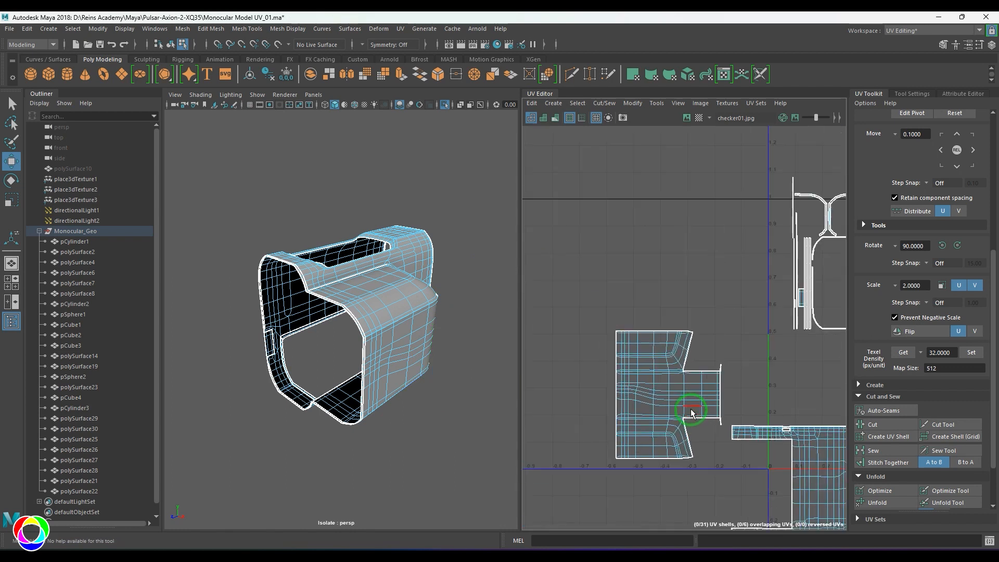
{"action": "scroll", "coordinate": [669, 345], "scroll_direction": "down", "scroll_amount": 3}
{"action": "right_click_drag", "start_coordinate": [596, 358], "coordinate": [623, 355]}
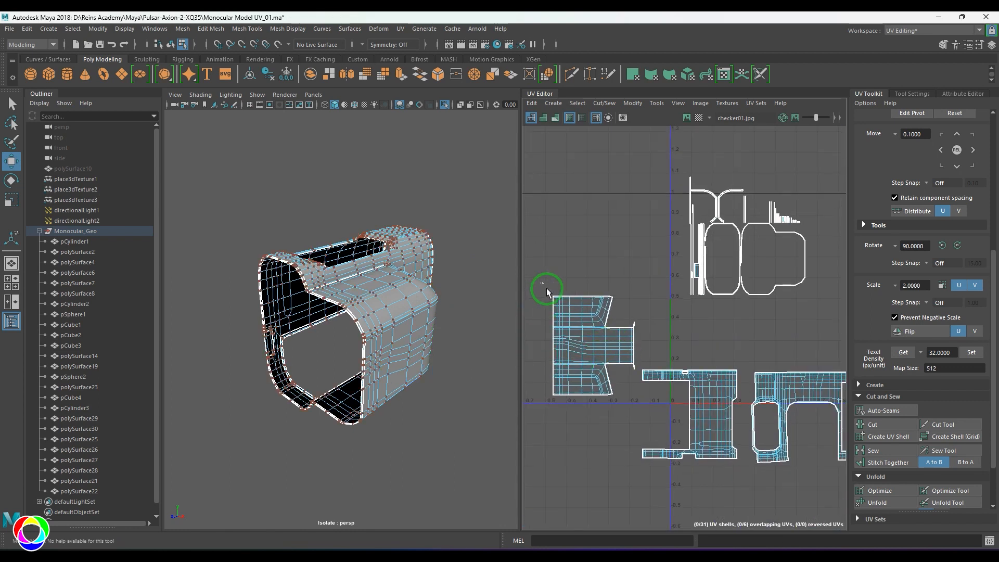
{"action": "left_click_drag", "start_coordinate": [547, 289], "coordinate": [608, 391]}
{"action": "mouse_move", "coordinate": [572, 347]}
{"action": "middle_mouse_down", "text": "alt"}
{"action": "mouse_move", "coordinate": [624, 338]}
{"action": "mouse_move", "coordinate": [589, 340]}
{"action": "middle_mouse_up", "text": "alt"}
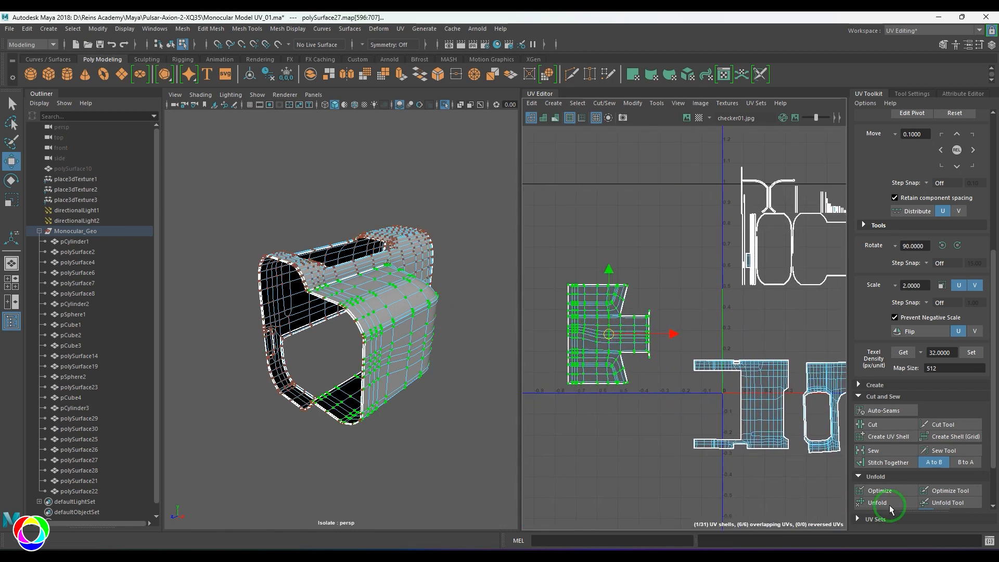
{"action": "left_click", "coordinate": [875, 503]}
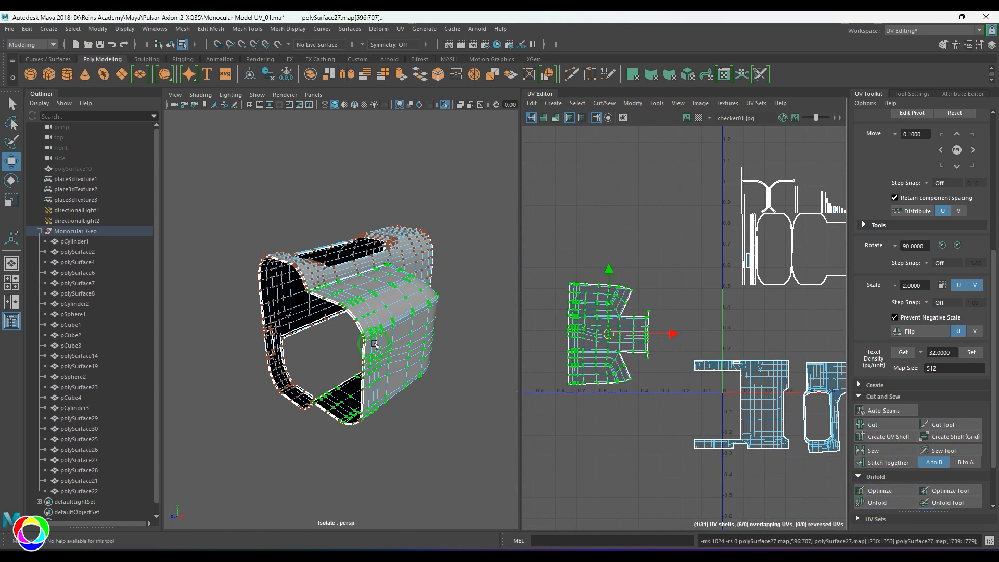
Move and sew the short stray seam edges above and below the long seam at the side panel's rounded upper corner.
{"action": "left_click_drag", "start_coordinate": [364, 339], "coordinate": [397, 352], "text": "alt"}
{"action": "scroll", "coordinate": [634, 344], "scroll_direction": "up", "scroll_amount": 3}
{"action": "scroll", "coordinate": [634, 344], "scroll_direction": "up", "scroll_amount": 4}
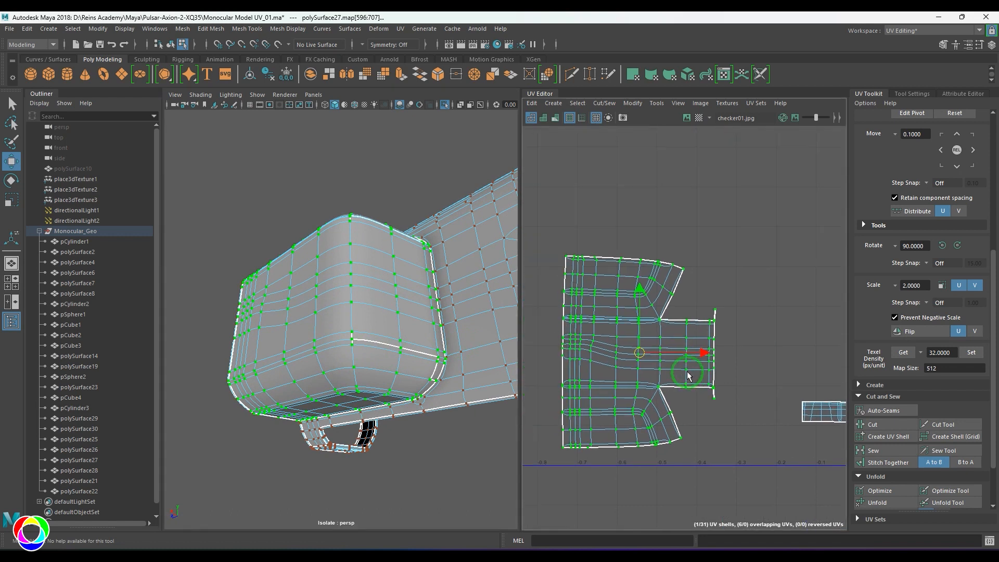
{"action": "scroll", "coordinate": [364, 372], "scroll_direction": "up", "scroll_amount": 4}
{"action": "left_click_drag", "start_coordinate": [351, 368], "coordinate": [364, 397], "text": "alt"}
{"action": "scroll", "coordinate": [364, 397], "scroll_direction": "up", "scroll_amount": 3}
{"action": "middle_click_drag", "start_coordinate": [310, 357], "coordinate": [323, 381], "text": "alt"}
{"action": "scroll", "coordinate": [323, 381], "scroll_direction": "up", "scroll_amount": 2}
{"action": "left_click_drag", "start_coordinate": [323, 381], "coordinate": [324, 355], "text": "alt"}
{"action": "left_click", "coordinate": [324, 355]}
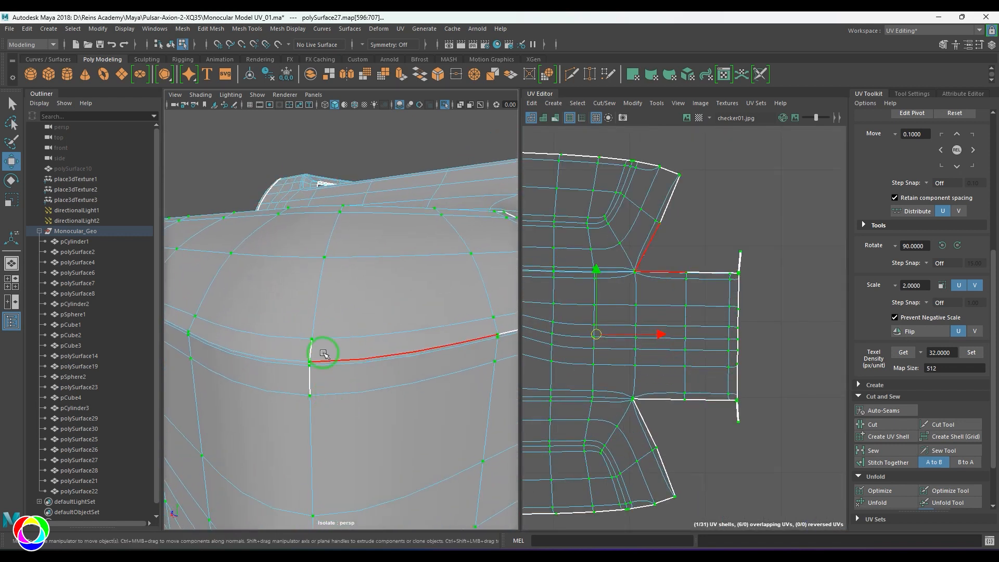
{"action": "key", "text": "q"}
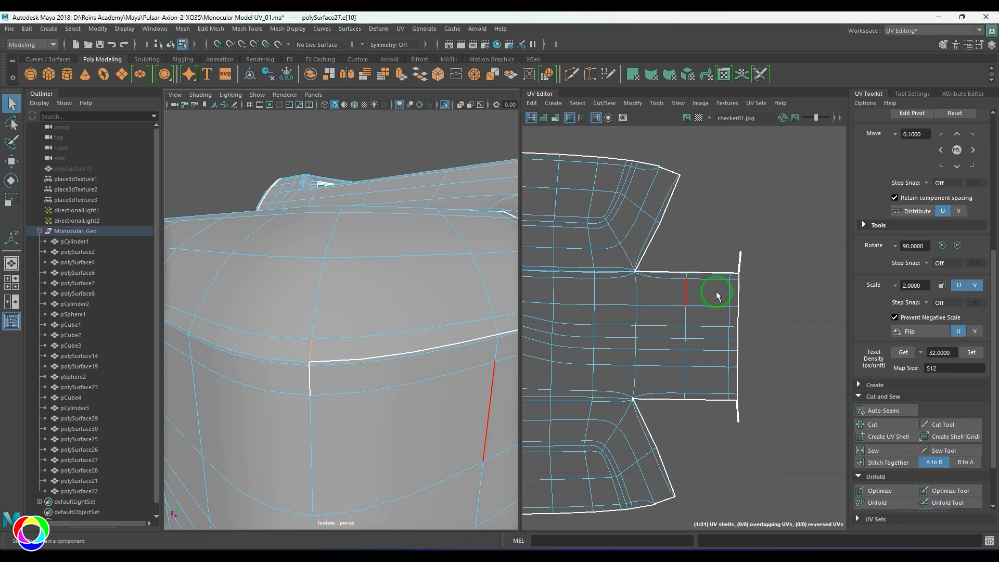
{"action": "right_click_drag", "start_coordinate": [696, 284], "coordinate": [695, 258], "text": "shift"}
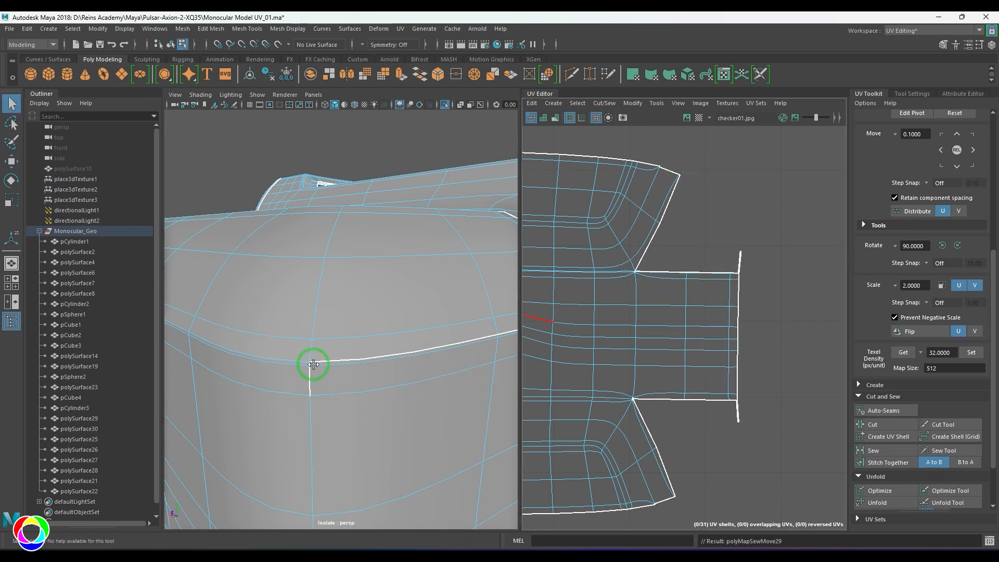
{"action": "left_click", "coordinate": [312, 380]}
{"action": "left_click", "coordinate": [309, 385], "text": "shift"}
{"action": "right_click_drag", "start_coordinate": [683, 382], "coordinate": [700, 310], "text": "shift"}
Move and sew the short stray seam edge at the side panel's rounded lower corner.
{"action": "left_click_drag", "start_coordinate": [404, 365], "coordinate": [351, 307], "text": "alt"}
{"action": "scroll", "coordinate": [385, 308], "scroll_direction": "down", "scroll_amount": 5}
{"action": "scroll", "coordinate": [335, 313], "scroll_direction": "up", "scroll_amount": 3}
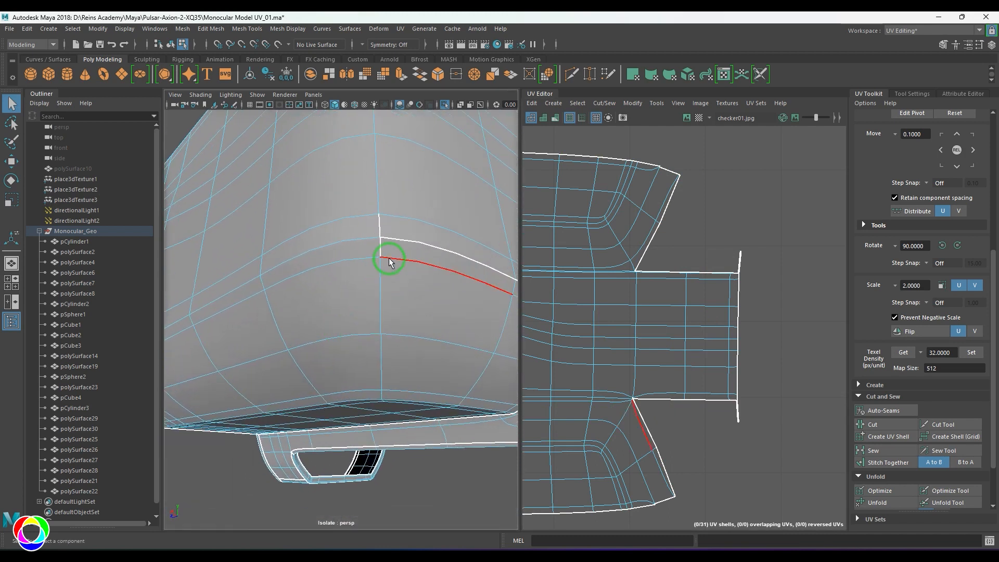
{"action": "left_click", "coordinate": [377, 225]}
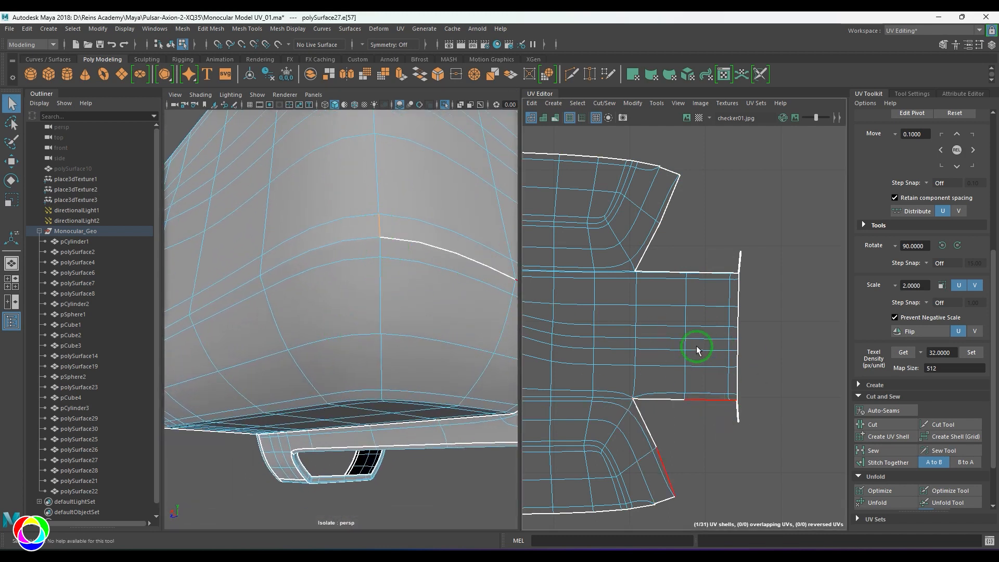
{"action": "left_click", "coordinate": [697, 348]}
At the panel's lower rim corner, cut the short edge continuing the long seam and move and sew the small strip's edges.
{"action": "scroll", "coordinate": [420, 335], "scroll_direction": "down", "scroll_amount": 5}
{"action": "left_click_drag", "start_coordinate": [419, 335], "coordinate": [363, 341], "text": "alt"}
{"action": "scroll", "coordinate": [367, 343], "scroll_direction": "up", "scroll_amount": 4}
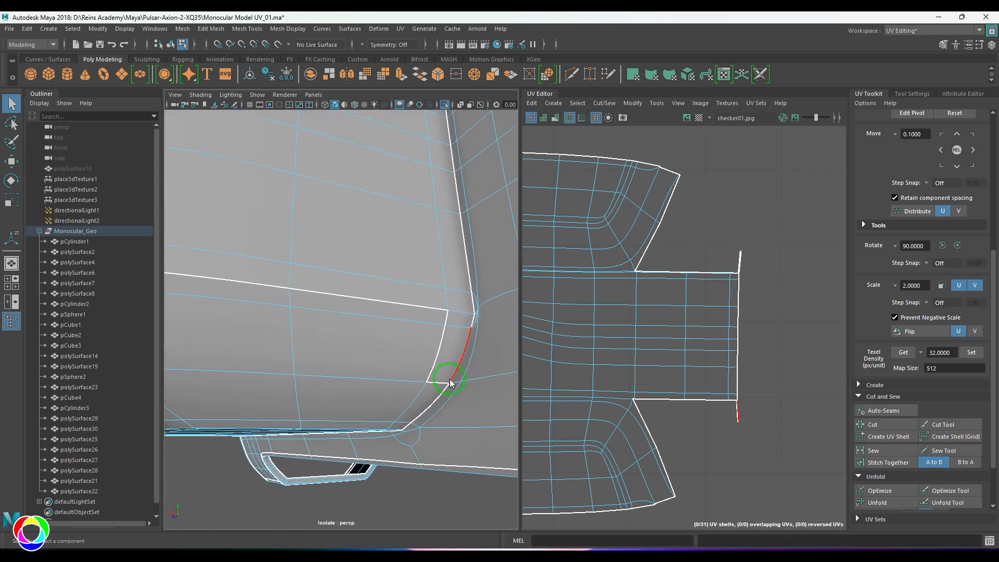
{"action": "left_click", "coordinate": [459, 311]}
{"action": "right_click_drag", "start_coordinate": [692, 219], "coordinate": [648, 232], "text": "shift"}
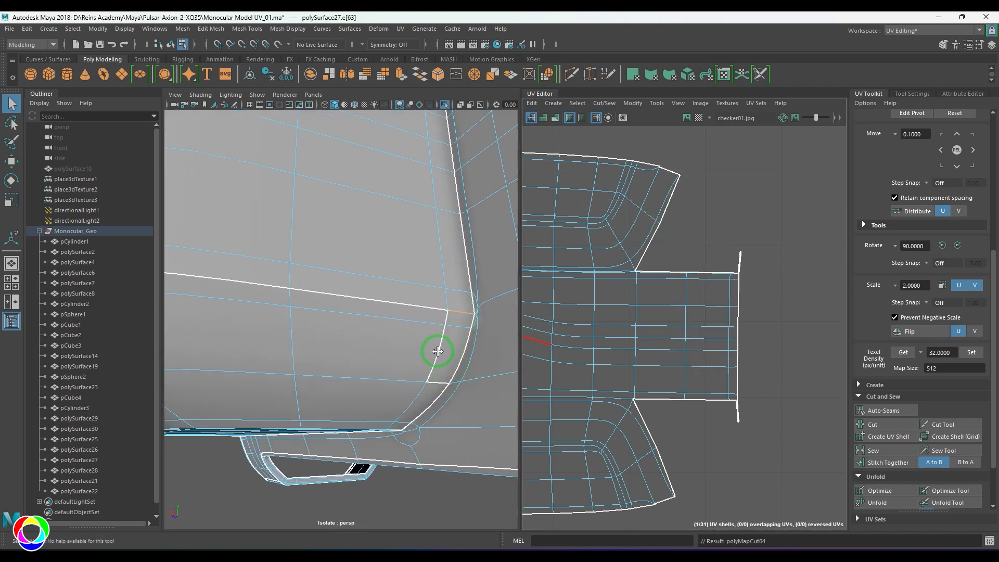
{"action": "left_click", "coordinate": [438, 352]}
{"action": "left_click", "coordinate": [446, 318], "text": "shift"}
{"action": "right_click_drag", "start_coordinate": [762, 392], "coordinate": [757, 323], "text": "shift"}
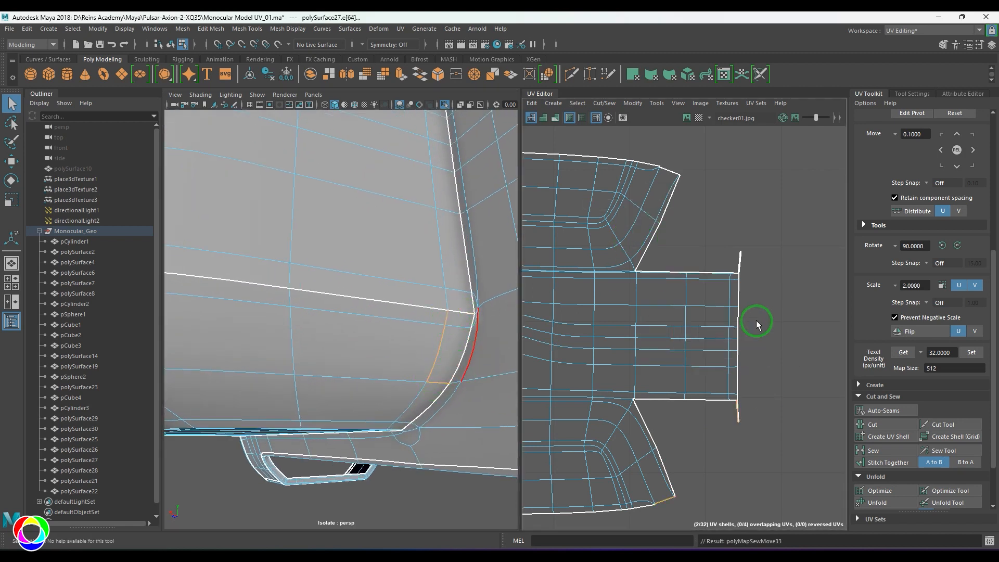
{"action": "left_click", "coordinate": [758, 322]}
Try to cut the short edge at the panel's opposite rim corner and move and sew the small strip's edges.
{"action": "scroll", "coordinate": [338, 349], "scroll_direction": "down", "scroll_amount": 5}
{"action": "left_click_drag", "start_coordinate": [338, 350], "coordinate": [303, 383], "text": "alt"}
{"action": "right_click_drag", "start_coordinate": [303, 383], "coordinate": [424, 349], "text": "alt"}
{"action": "middle_click_drag", "start_coordinate": [423, 348], "coordinate": [354, 378], "text": "alt"}
{"action": "right_click_drag", "start_coordinate": [355, 379], "coordinate": [410, 325], "text": "alt"}
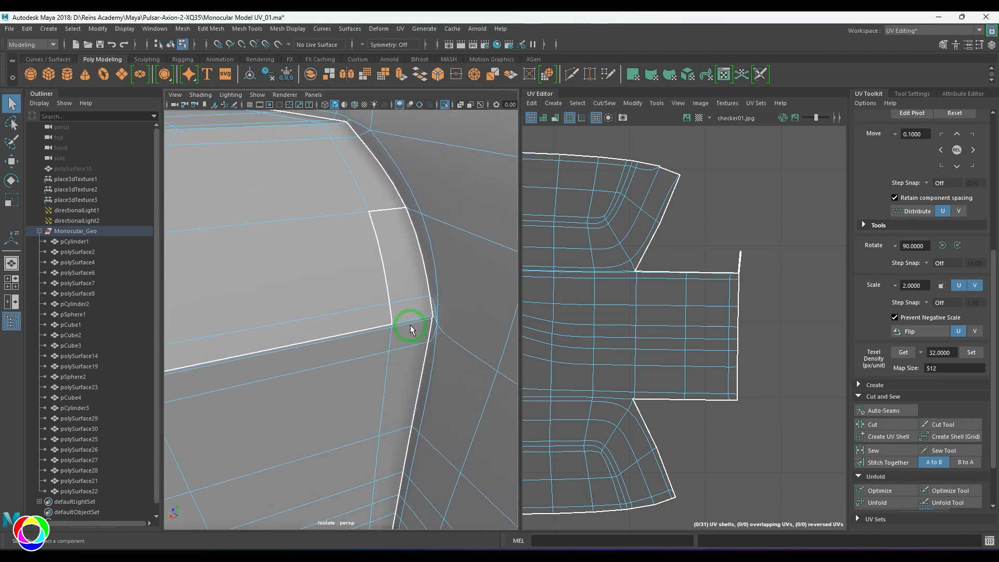
{"action": "left_click", "coordinate": [415, 318]}
{"action": "right_click_drag", "start_coordinate": [714, 317], "coordinate": [569, 327], "text": "shift"}
{"action": "right_click_drag", "start_coordinate": [385, 306], "coordinate": [384, 277]}
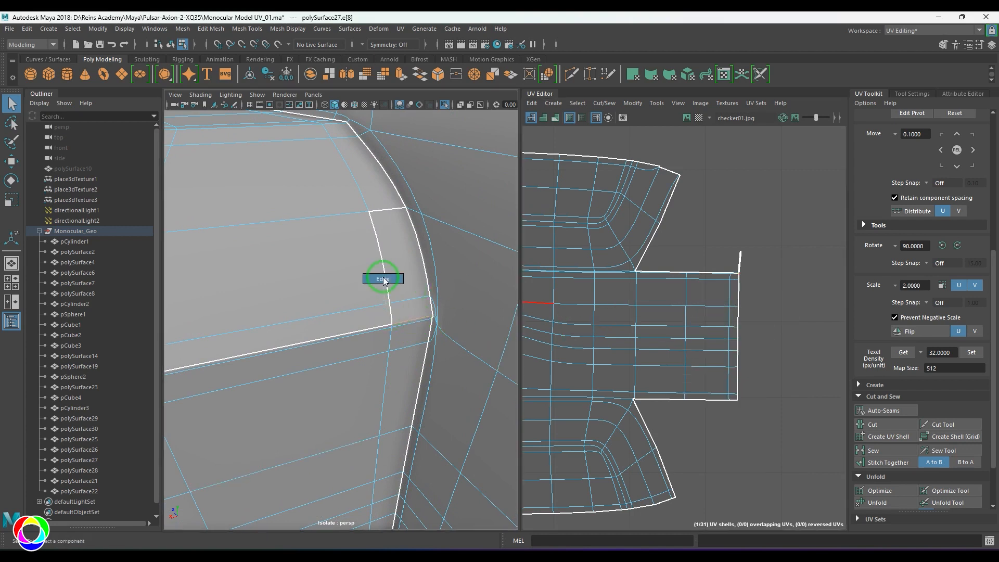
{"action": "left_click", "coordinate": [391, 201], "text": "shift"}
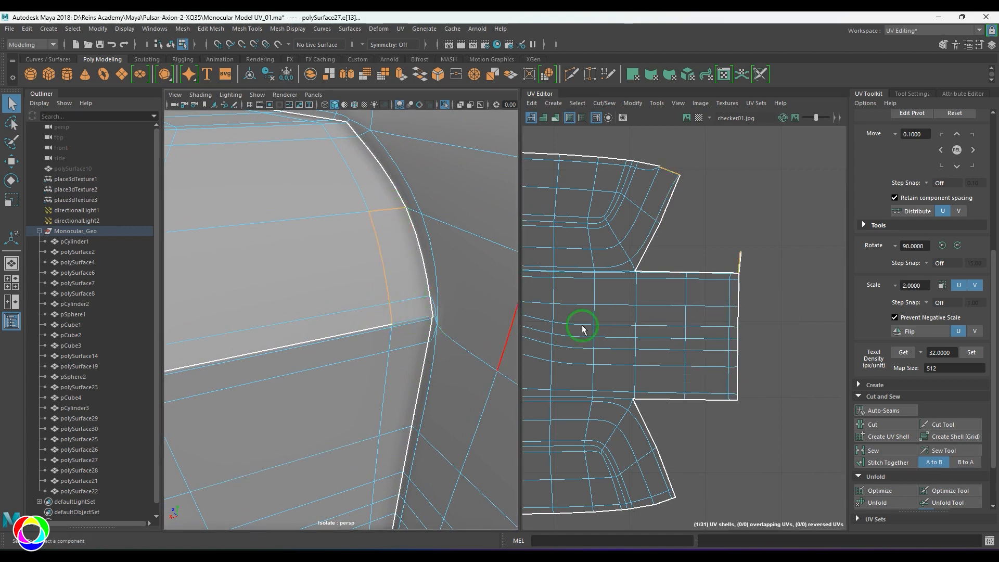
{"action": "right_click_drag", "start_coordinate": [582, 329], "coordinate": [725, 342], "text": "shift"}
{"action": "scroll", "coordinate": [699, 335], "scroll_direction": "down", "scroll_amount": 4}
{"action": "scroll", "coordinate": [351, 328], "scroll_direction": "down", "scroll_amount": 5}
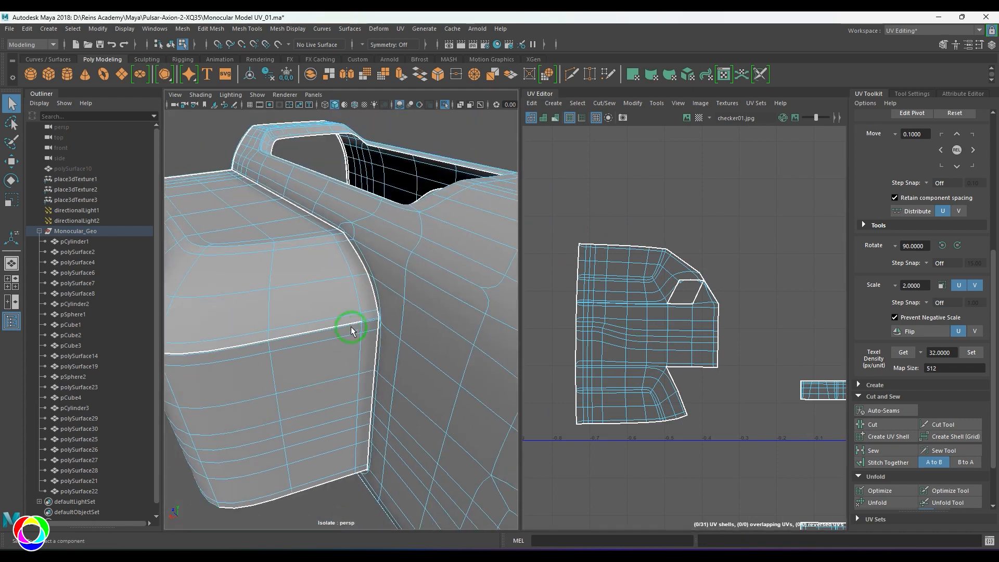
{"action": "left_click_drag", "start_coordinate": [351, 328], "coordinate": [428, 319], "text": "alt"}
{"action": "scroll", "coordinate": [407, 326], "scroll_direction": "up", "scroll_amount": 6}
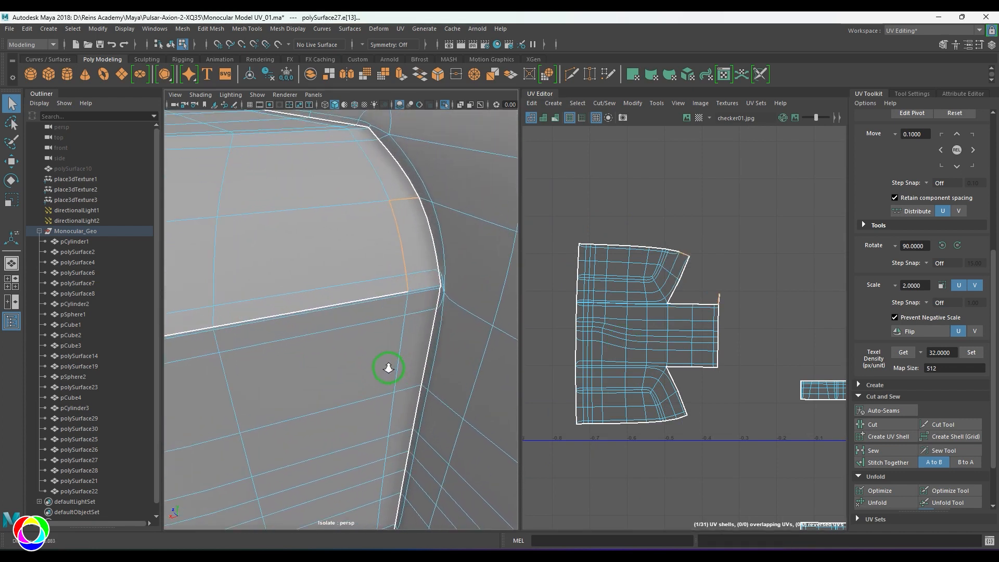
Cut the short edge between the long seam and the opposite rim corner, and move and sew the small strip's two edges.
{"action": "left_click", "coordinate": [441, 283]}
{"action": "right_click_drag", "start_coordinate": [724, 271], "coordinate": [671, 294], "text": "shift"}
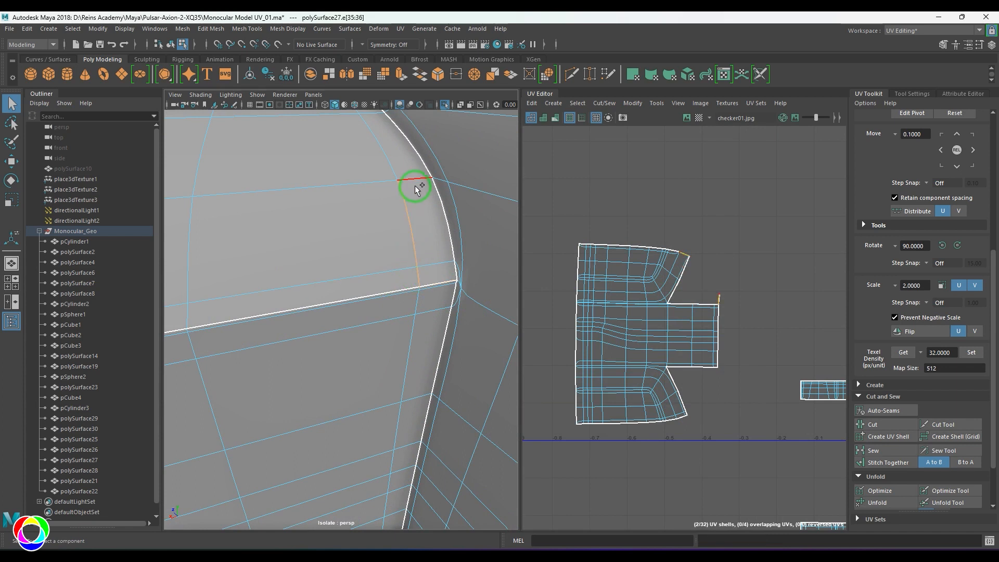
{"action": "right_click_drag", "start_coordinate": [688, 342], "coordinate": [702, 328], "text": "shift"}
{"action": "middle_click_drag", "start_coordinate": [688, 325], "coordinate": [717, 308], "text": "alt"}
{"action": "scroll", "coordinate": [718, 309], "scroll_direction": "down", "scroll_amount": 1}
Select all UVs of the joined panel shell and examine its coverage on the body alongside the remaining thin shells.
{"action": "right_click_drag", "start_coordinate": [622, 309], "coordinate": [665, 300]}
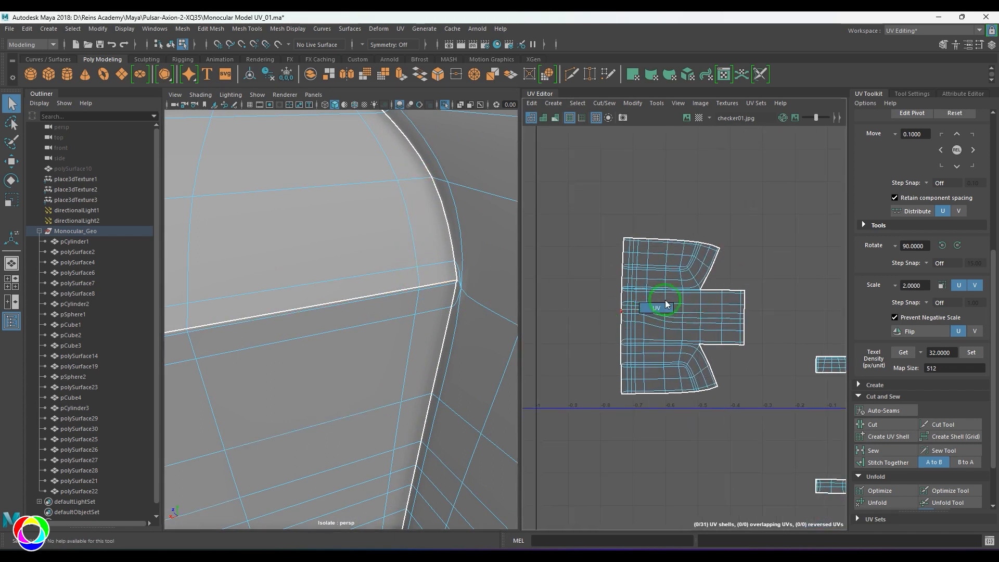
{"action": "left_click_drag", "start_coordinate": [752, 448], "coordinate": [752, 448]}
{"action": "right_click_drag", "start_coordinate": [640, 267], "coordinate": [636, 300]}
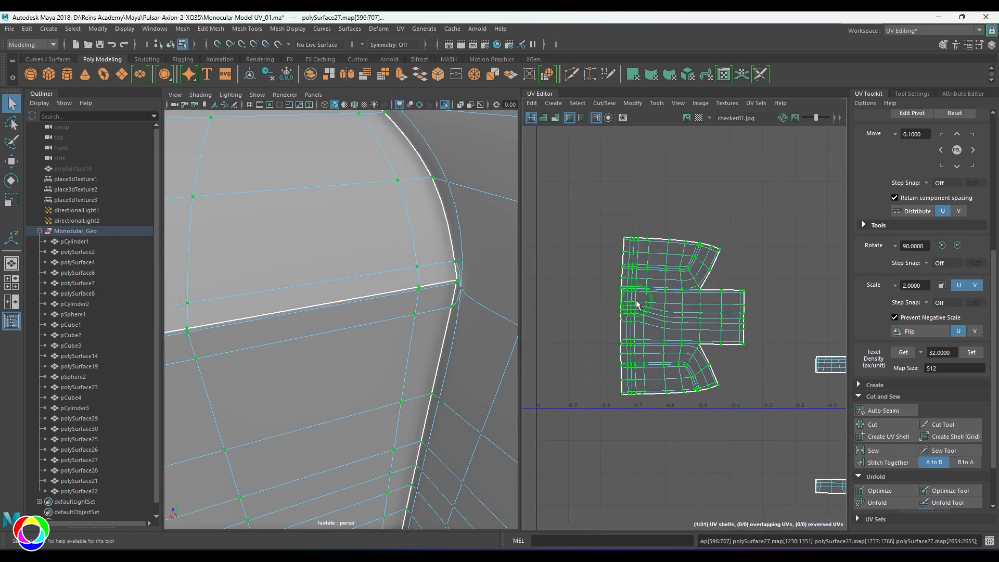
{"action": "key", "text": "f"}
{"action": "left_click_drag", "start_coordinate": [263, 310], "coordinate": [359, 310], "text": "alt"}
{"action": "scroll", "coordinate": [716, 335], "scroll_direction": "down", "scroll_amount": 3}
{"action": "middle_click_drag", "start_coordinate": [839, 294], "coordinate": [714, 337], "text": "alt"}
{"action": "scroll", "coordinate": [749, 303], "scroll_direction": "up", "scroll_amount": 3}
{"action": "middle_click_drag", "start_coordinate": [749, 302], "coordinate": [767, 311], "text": "alt"}
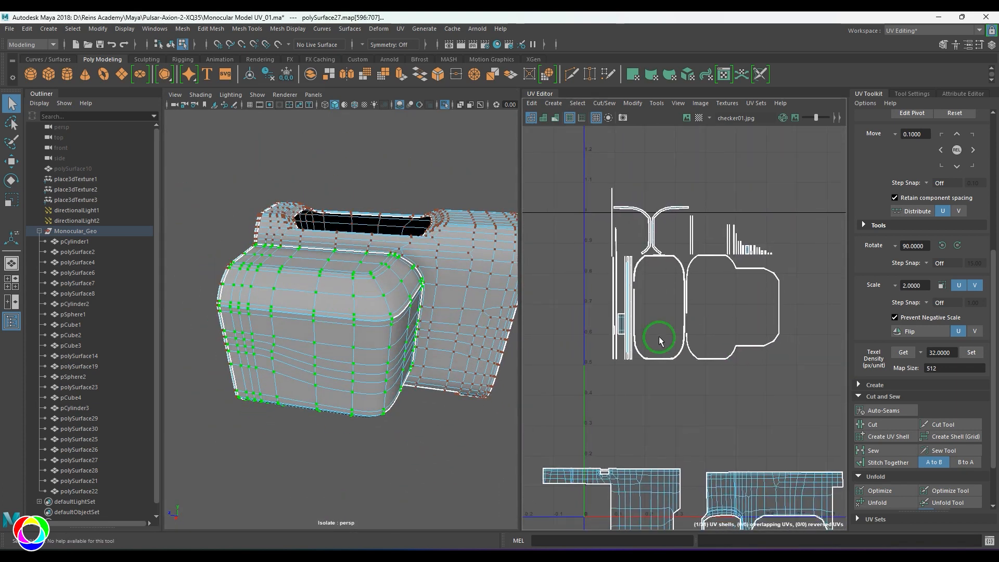
{"action": "scroll", "coordinate": [659, 341], "scroll_direction": "up", "scroll_amount": 1}
{"action": "left_click_drag", "start_coordinate": [434, 329], "coordinate": [505, 335], "text": "alt"}
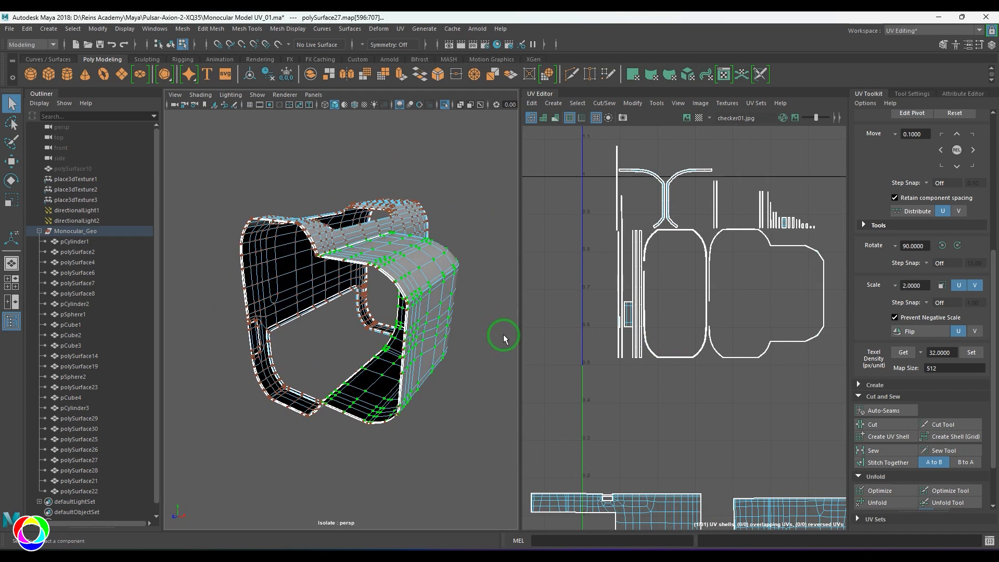
{"action": "middle_click_drag", "start_coordinate": [623, 320], "coordinate": [623, 327], "text": "alt"}
{"action": "key", "text": "f"}
{"action": "left_click_drag", "start_coordinate": [359, 373], "coordinate": [321, 359], "text": "alt"}
{"action": "left_click_drag", "start_coordinate": [366, 394], "coordinate": [531, 335], "text": "alt"}
{"action": "right_click_drag", "start_coordinate": [378, 351], "coordinate": [261, 330], "text": "alt"}
{"action": "left_click_drag", "start_coordinate": [301, 314], "coordinate": [364, 324], "text": "alt"}
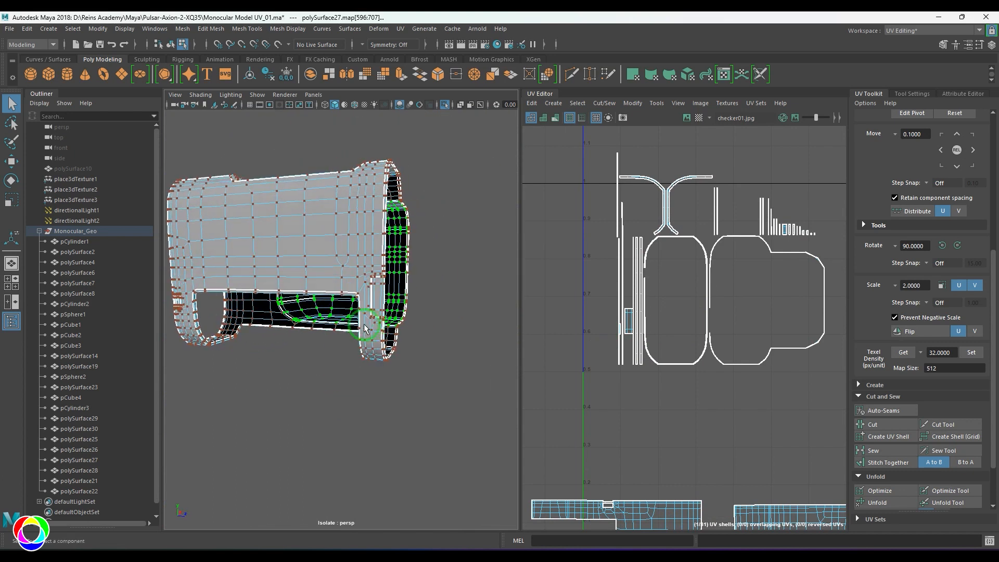
Move and sew the thin border shells onto the outer edges of the small rectangular recess shell on the body's narrow leg.
{"action": "right_click_drag", "start_coordinate": [363, 324], "coordinate": [419, 361], "text": "alt"}
{"action": "left_click_drag", "start_coordinate": [420, 361], "coordinate": [363, 367], "text": "alt"}
{"action": "right_click_drag", "start_coordinate": [363, 371], "coordinate": [375, 397], "text": "alt"}
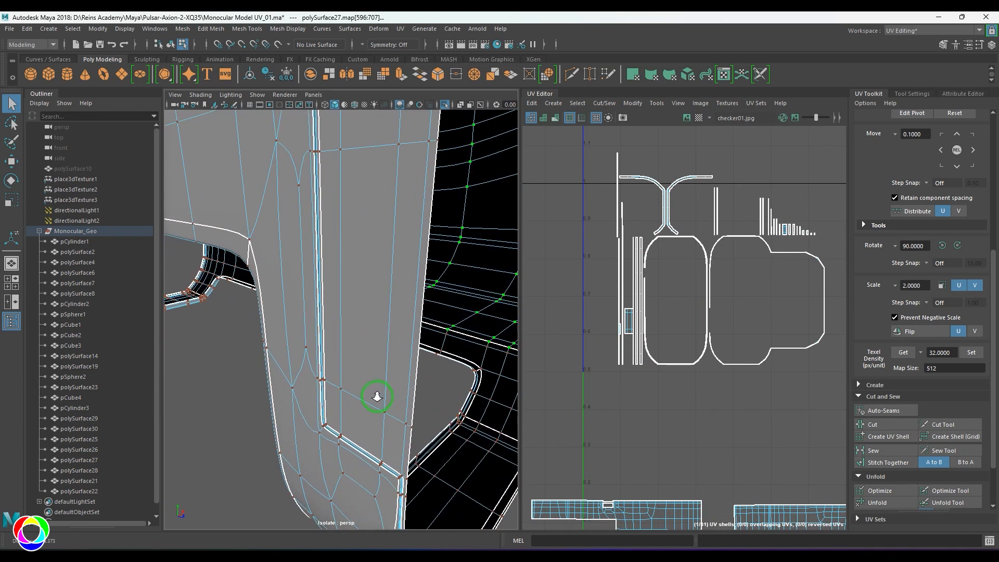
{"action": "left_click_drag", "start_coordinate": [374, 401], "coordinate": [348, 395], "text": "alt"}
{"action": "scroll", "coordinate": [630, 354], "scroll_direction": "up", "scroll_amount": 6}
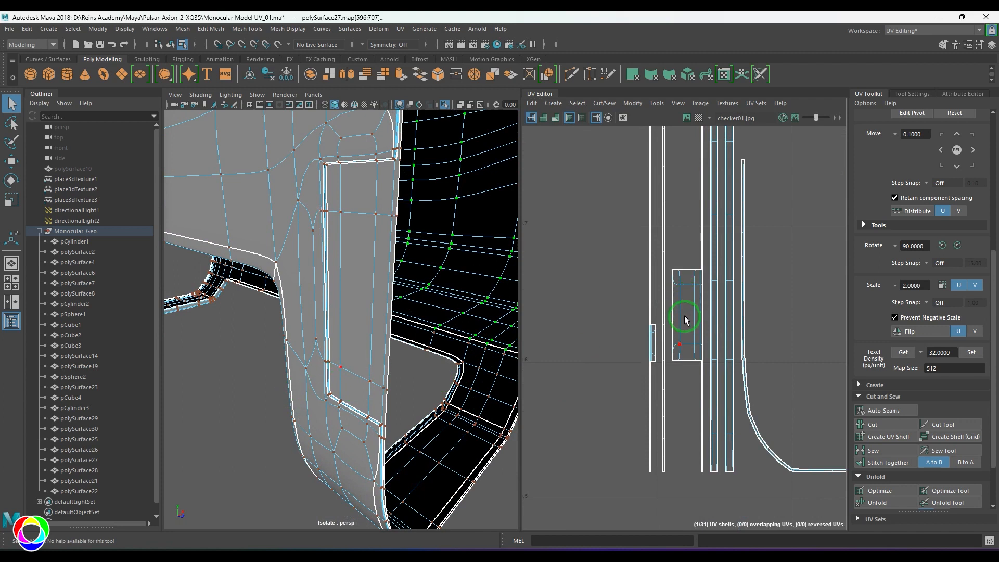
{"action": "scroll", "coordinate": [685, 318], "scroll_direction": "up", "scroll_amount": 2}
{"action": "middle_click_drag", "start_coordinate": [685, 317], "coordinate": [659, 369], "text": "alt"}
{"action": "left_click", "coordinate": [658, 341]}
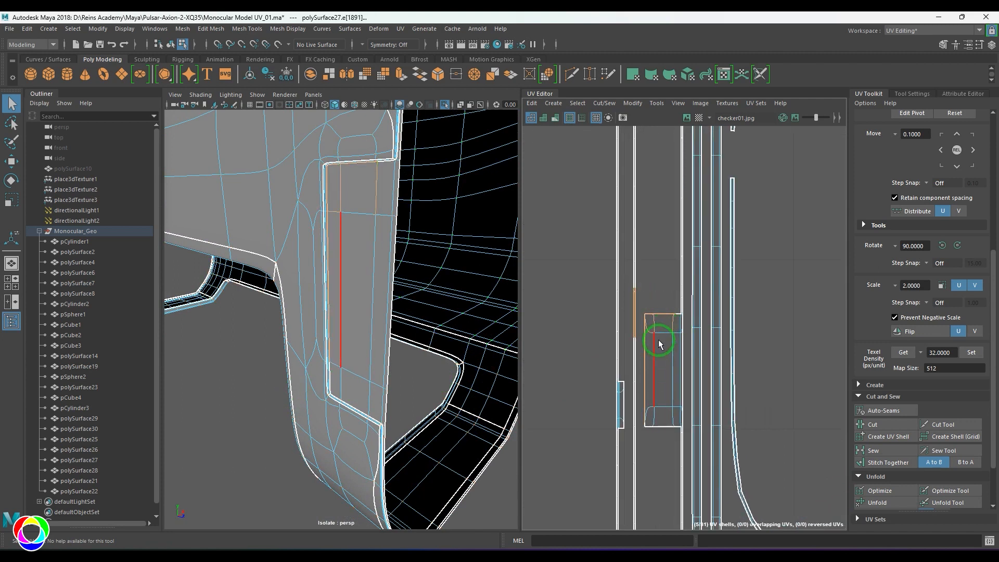
{"action": "scroll", "coordinate": [655, 312], "scroll_direction": "up", "scroll_amount": 2}
{"action": "left_click_drag", "start_coordinate": [690, 307], "coordinate": [690, 308]}
{"action": "right_click_drag", "start_coordinate": [672, 334], "coordinate": [674, 298], "text": "shift"}
{"action": "left_click_drag", "start_coordinate": [646, 436], "coordinate": [645, 439]}
{"action": "middle_click_drag", "start_coordinate": [635, 495], "coordinate": [633, 348], "text": "alt"}
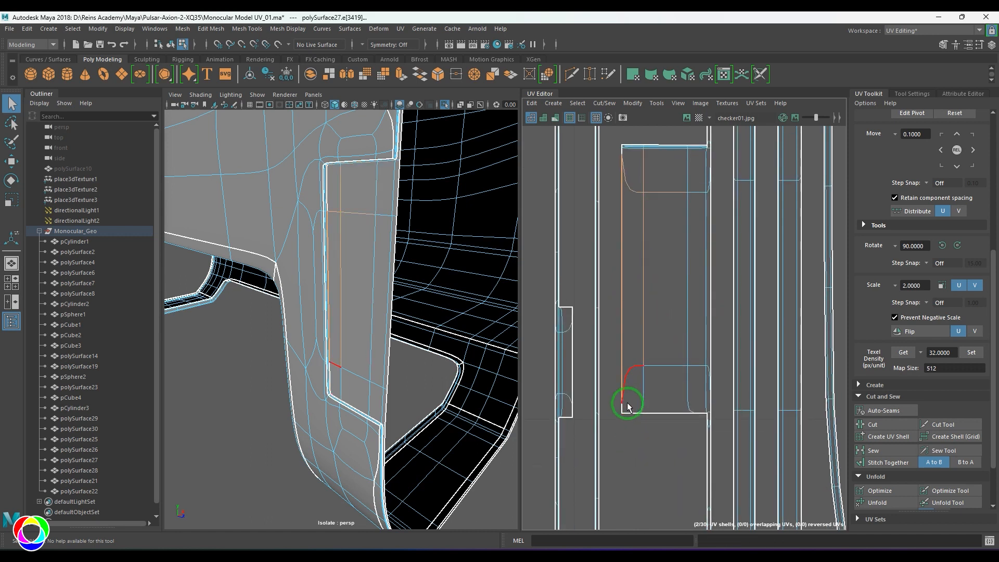
{"action": "left_click_drag", "start_coordinate": [686, 421], "coordinate": [684, 430]}
{"action": "right_click_drag", "start_coordinate": [676, 421], "coordinate": [675, 383], "text": "shift"}
{"action": "scroll", "coordinate": [673, 414], "scroll_direction": "down", "scroll_amount": 5}
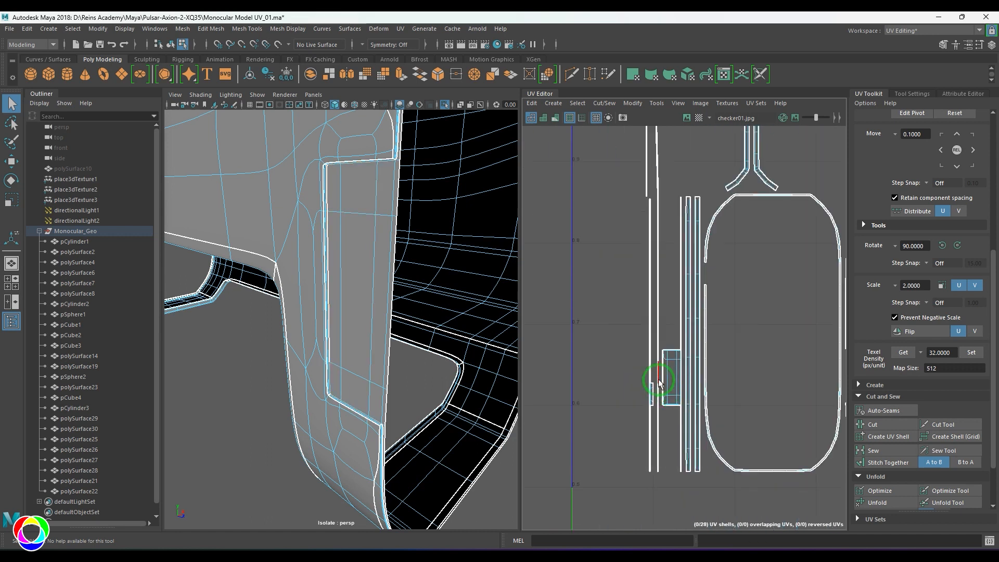
Select the joined recess shell's UVs and move the shell sideways out of the UV tile into free space.
{"action": "scroll", "coordinate": [683, 401], "scroll_direction": "down", "scroll_amount": 3}
{"action": "key", "text": "w"}
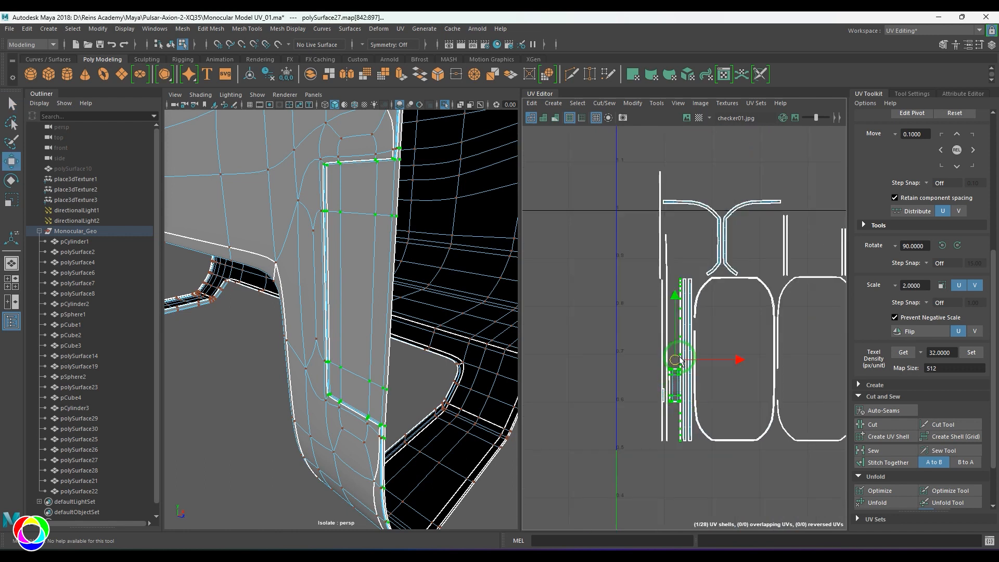
{"action": "left_click_drag", "start_coordinate": [681, 360], "coordinate": [586, 361]}
Select the long edge loop around the body's open rim and try to move and sew it.
{"action": "scroll", "coordinate": [315, 346], "scroll_direction": "down", "scroll_amount": 5}
{"action": "left_click_drag", "start_coordinate": [331, 345], "coordinate": [341, 314], "text": "alt"}
{"action": "middle_click_drag", "start_coordinate": [341, 314], "coordinate": [312, 376], "text": "alt"}
{"action": "scroll", "coordinate": [313, 377], "scroll_direction": "up", "scroll_amount": 3}
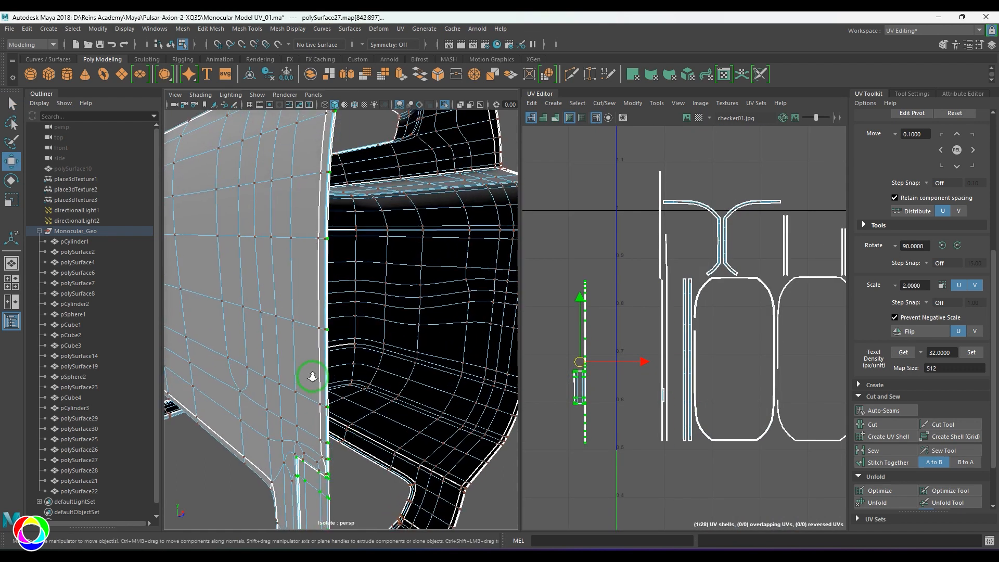
{"action": "scroll", "coordinate": [313, 377], "scroll_direction": "up", "scroll_amount": 2}
{"action": "left_click_drag", "start_coordinate": [313, 377], "coordinate": [328, 393], "text": "alt"}
{"action": "middle_click_drag", "start_coordinate": [328, 393], "coordinate": [316, 349], "text": "alt"}
{"action": "scroll", "coordinate": [333, 351], "scroll_direction": "up", "scroll_amount": 5}
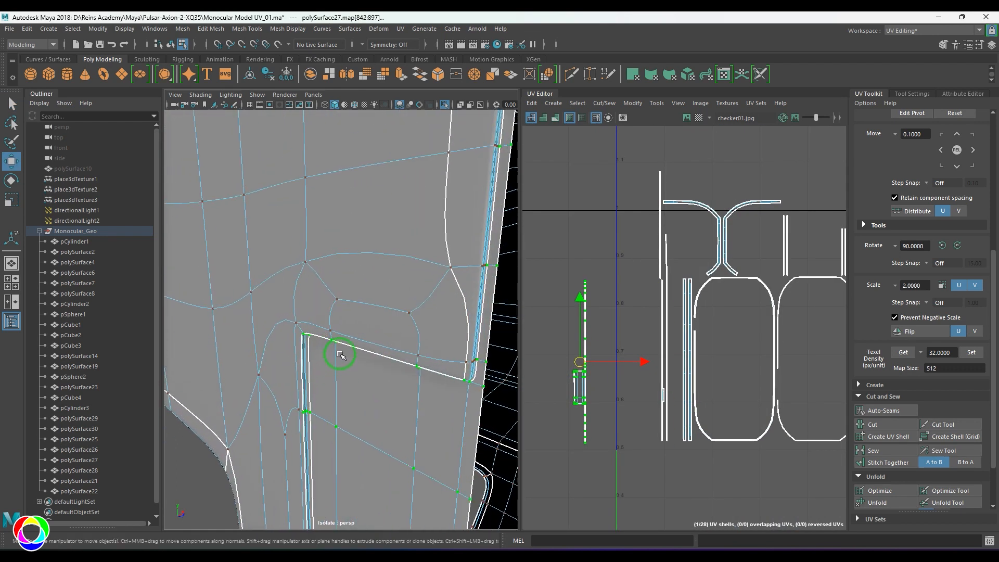
{"action": "left_click_drag", "start_coordinate": [341, 354], "coordinate": [356, 376], "text": "alt"}
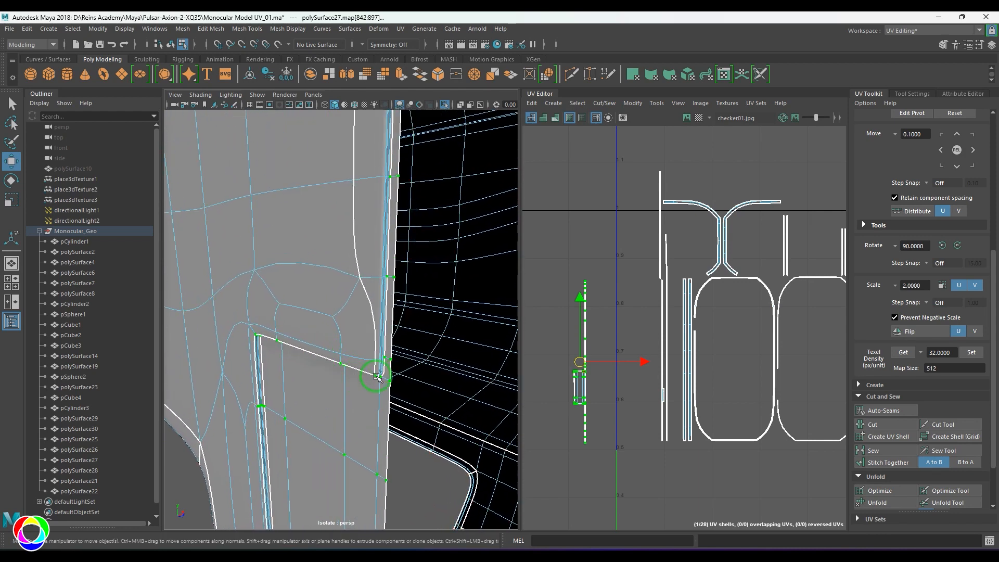
{"action": "scroll", "coordinate": [252, 294], "scroll_direction": "down", "scroll_amount": 5}
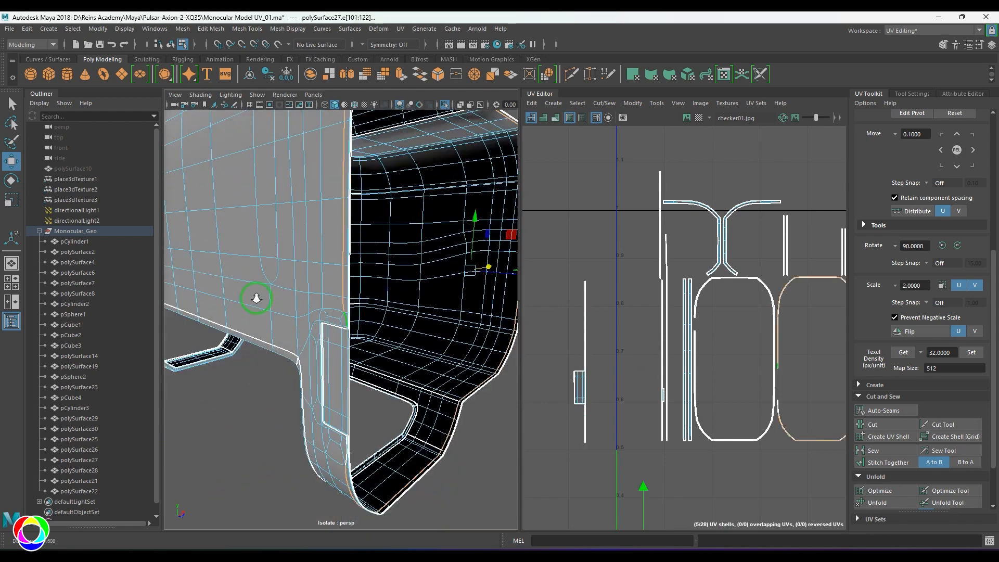
{"action": "left_click_drag", "start_coordinate": [252, 295], "coordinate": [204, 237], "text": "alt"}
{"action": "scroll", "coordinate": [695, 406], "scroll_direction": "down", "scroll_amount": 5}
{"action": "middle_click_drag", "start_coordinate": [692, 411], "coordinate": [697, 328], "text": "alt"}
{"action": "right_click_drag", "start_coordinate": [697, 327], "coordinate": [697, 349], "text": "shift"}
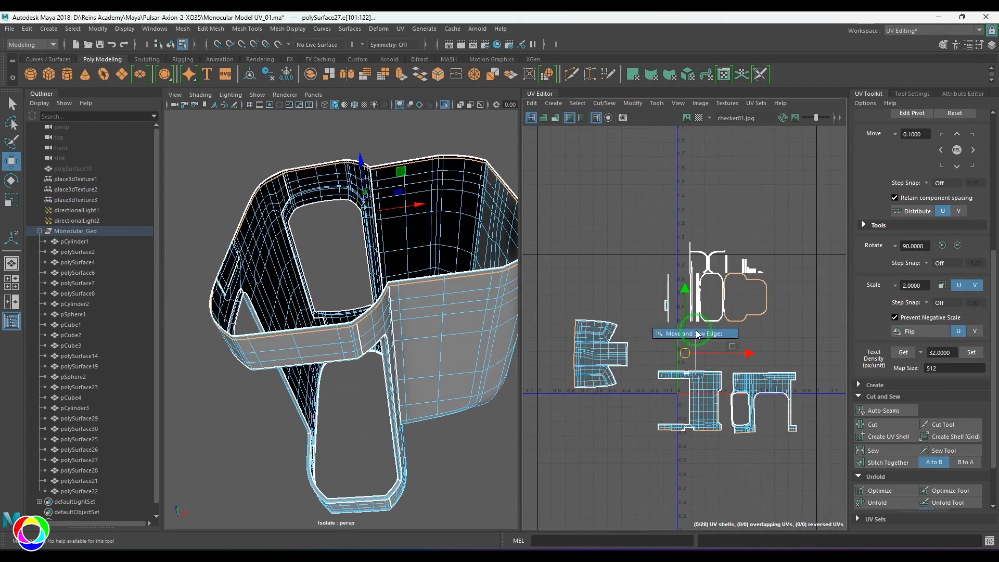
{"action": "key", "text": "ctrl+z"}
Cut UV seams on the crossing edges of the body's rim band, at the inner corner and across its outer face.
{"action": "left_click_drag", "start_coordinate": [442, 309], "coordinate": [431, 293], "text": "alt"}
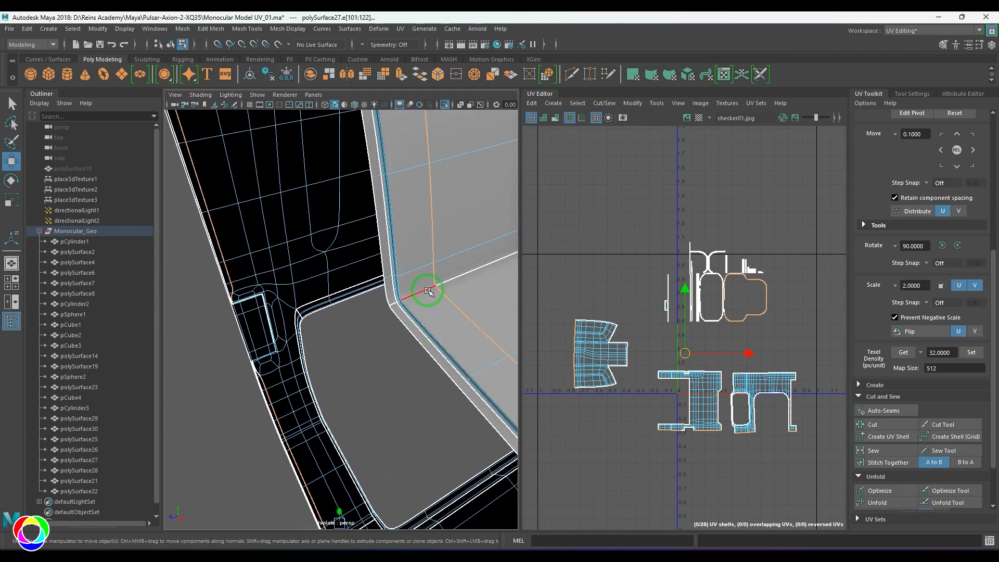
{"action": "double_click", "coordinate": [428, 291]}
{"action": "right_click_drag", "start_coordinate": [757, 275], "coordinate": [660, 297], "text": "shift"}
{"action": "left_click_drag", "start_coordinate": [354, 298], "coordinate": [325, 343], "text": "alt"}
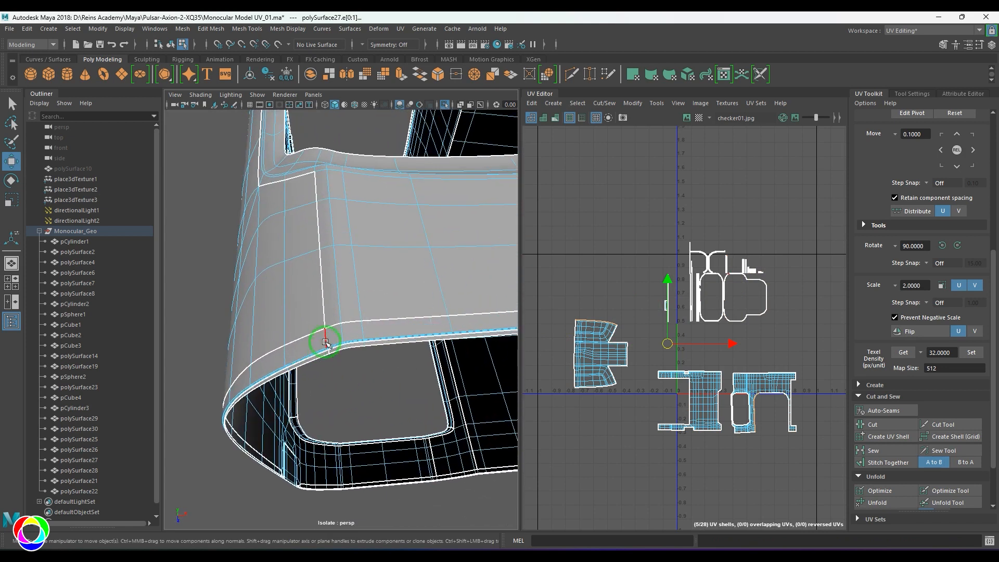
{"action": "left_click_drag", "start_coordinate": [329, 216], "coordinate": [345, 231], "text": "alt"}
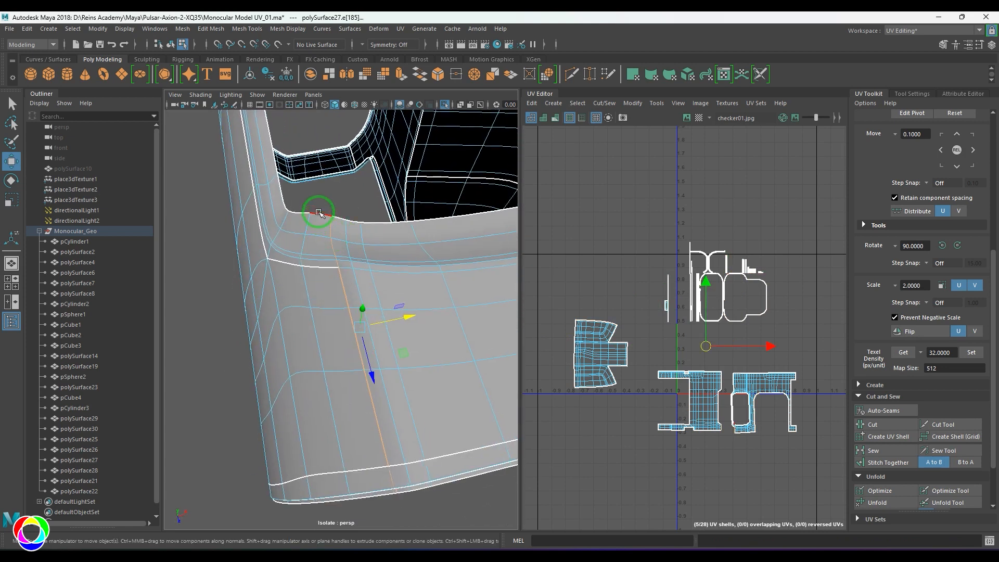
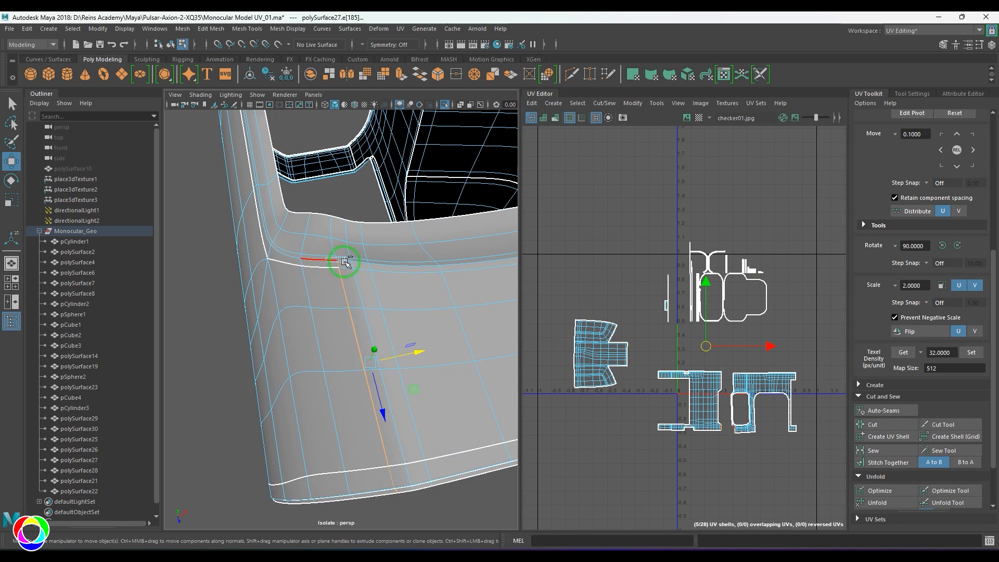
{"action": "right_click_drag", "start_coordinate": [787, 310], "coordinate": [712, 328], "text": "shift"}
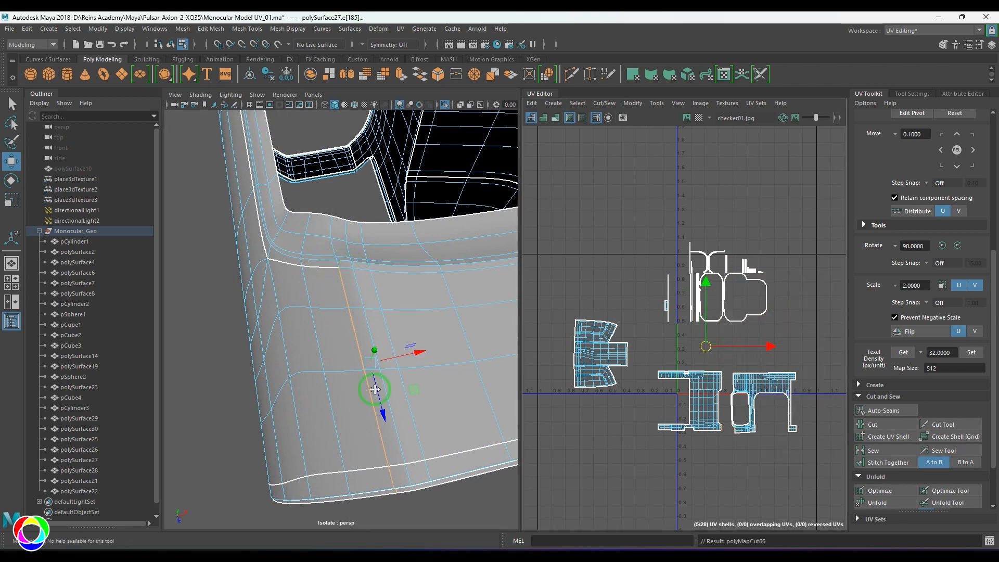
Cut further UV seams across the body's band along both edges that bound its slanted section.
{"action": "left_click_drag", "start_coordinate": [375, 388], "coordinate": [244, 326], "text": "alt"}
{"action": "left_click_drag", "start_coordinate": [311, 344], "coordinate": [354, 369], "text": "alt"}
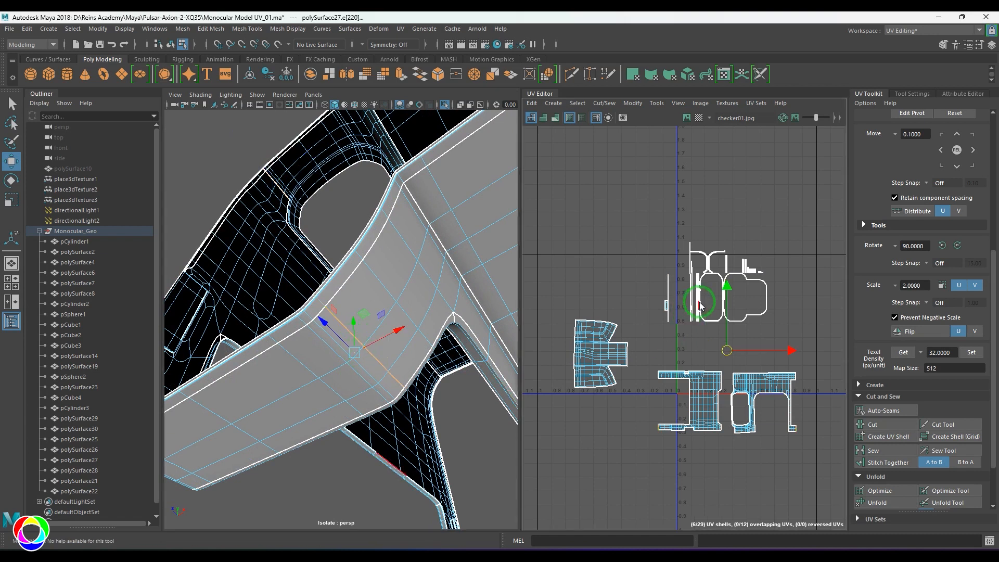
{"action": "right_click", "coordinate": [680, 313]}
{"action": "double_click", "coordinate": [411, 193]}
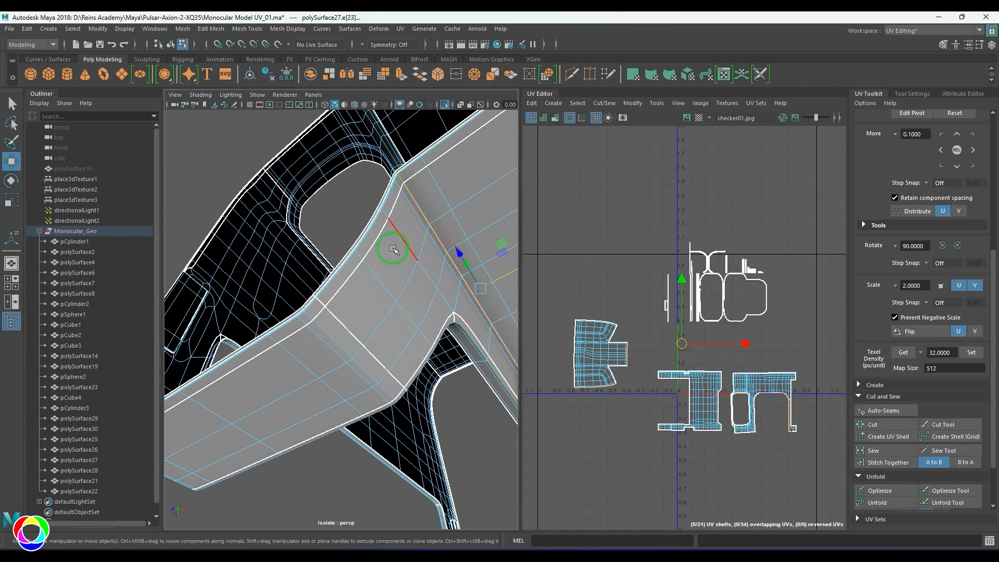
{"action": "scroll", "coordinate": [395, 337], "scroll_direction": "down", "scroll_amount": 10}
{"action": "scroll", "coordinate": [410, 321], "scroll_direction": "up", "scroll_amount": 10}
{"action": "left_click_drag", "start_coordinate": [374, 265], "coordinate": [422, 279], "text": "ctrl"}
{"action": "right_click_drag", "start_coordinate": [743, 309], "coordinate": [645, 336], "text": "shift"}
Try to move and sew the whole edge loop around the body's open rim in one operation.
{"action": "scroll", "coordinate": [423, 330], "scroll_direction": "down", "scroll_amount": 5}
{"action": "mouse_move", "coordinate": [404, 347]}
{"action": "left_mouse_down", "text": "alt"}
{"action": "mouse_move", "coordinate": [353, 345]}
{"action": "mouse_move", "coordinate": [345, 312]}
{"action": "mouse_move", "coordinate": [406, 328]}
{"action": "left_mouse_up", "text": "alt"}
{"action": "double_click", "coordinate": [366, 275]}
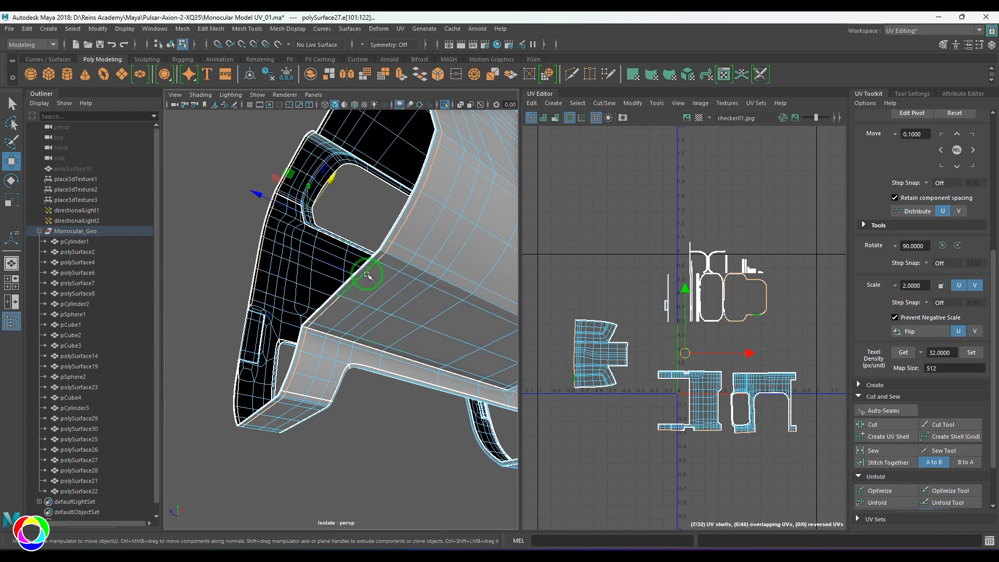
{"action": "right_click_drag", "start_coordinate": [731, 404], "coordinate": [729, 338], "text": "shift"}
{"action": "middle_click_drag", "start_coordinate": [729, 406], "coordinate": [666, 307], "text": "alt"}
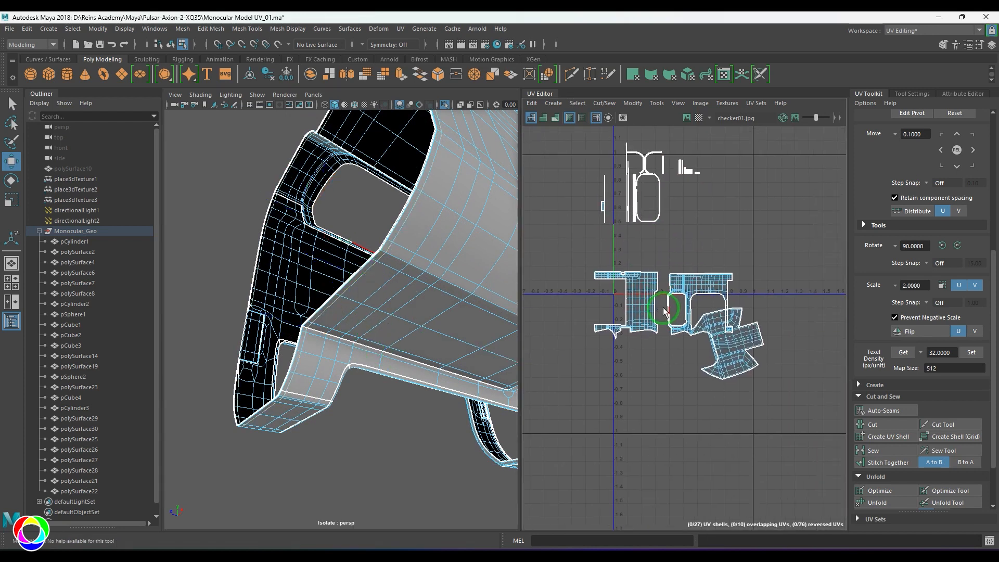
{"action": "scroll", "coordinate": [323, 288], "scroll_direction": "down", "scroll_amount": 5}
{"action": "left_click_drag", "start_coordinate": [323, 288], "coordinate": [345, 312], "text": "alt"}
{"action": "key", "text": "ctrl+z"}
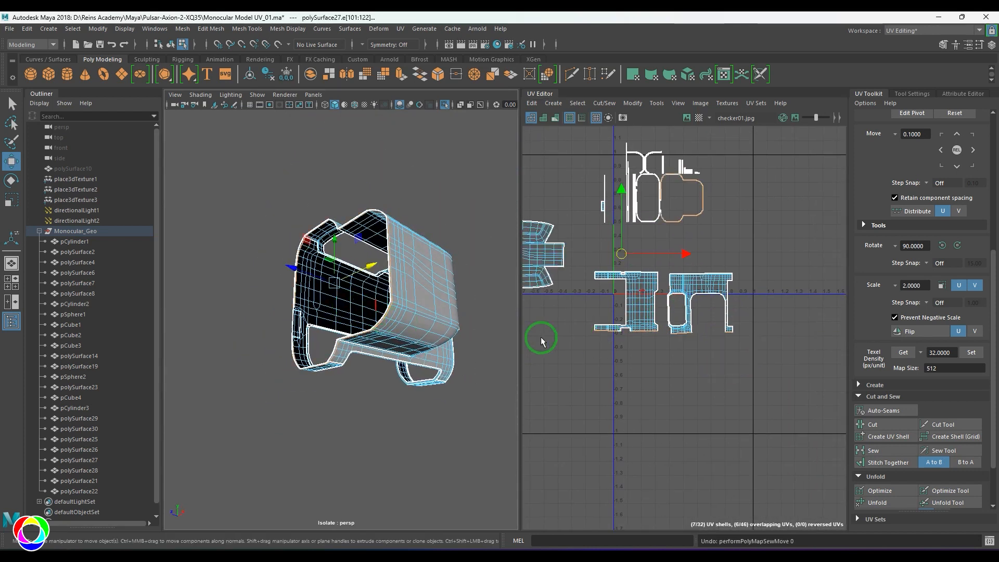
Reduce the rim selection to the edges bordering the separate three-armed panel shell, and move and sew them.
{"action": "middle_click_drag", "start_coordinate": [539, 336], "coordinate": [564, 336], "text": "alt"}
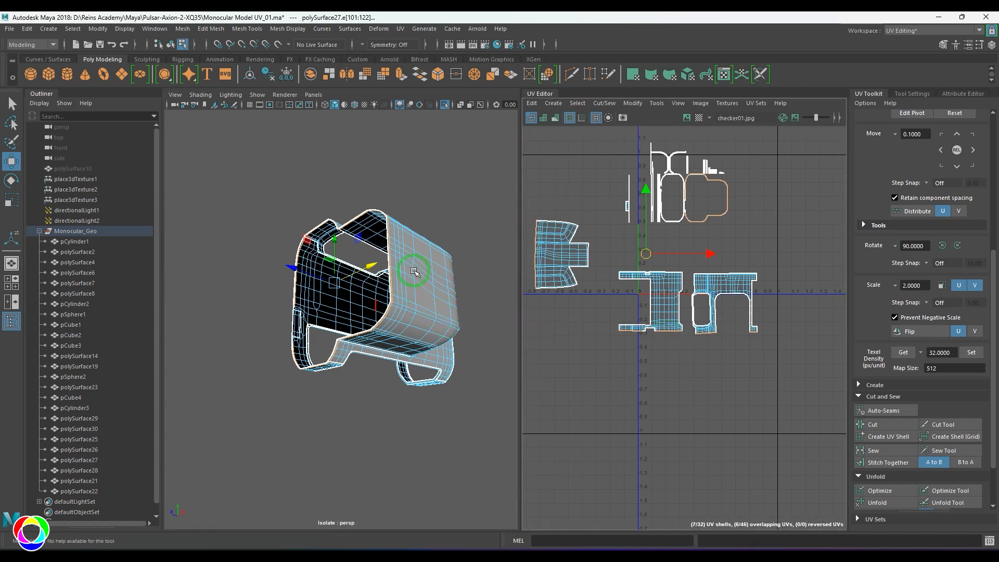
{"action": "middle_click_drag", "start_coordinate": [587, 283], "coordinate": [608, 297], "text": "alt"}
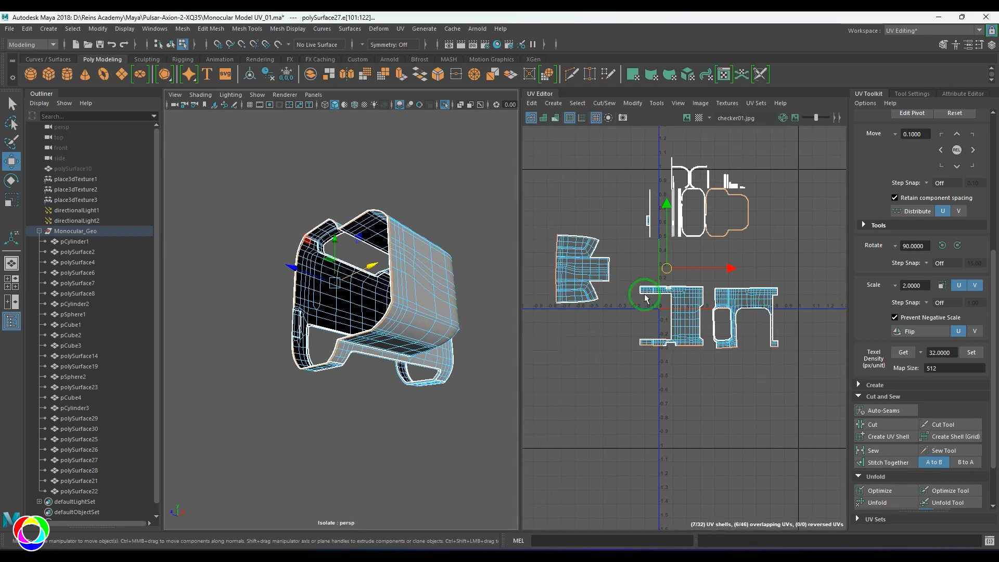
{"action": "left_click_drag", "start_coordinate": [868, 397], "coordinate": [795, 371]}
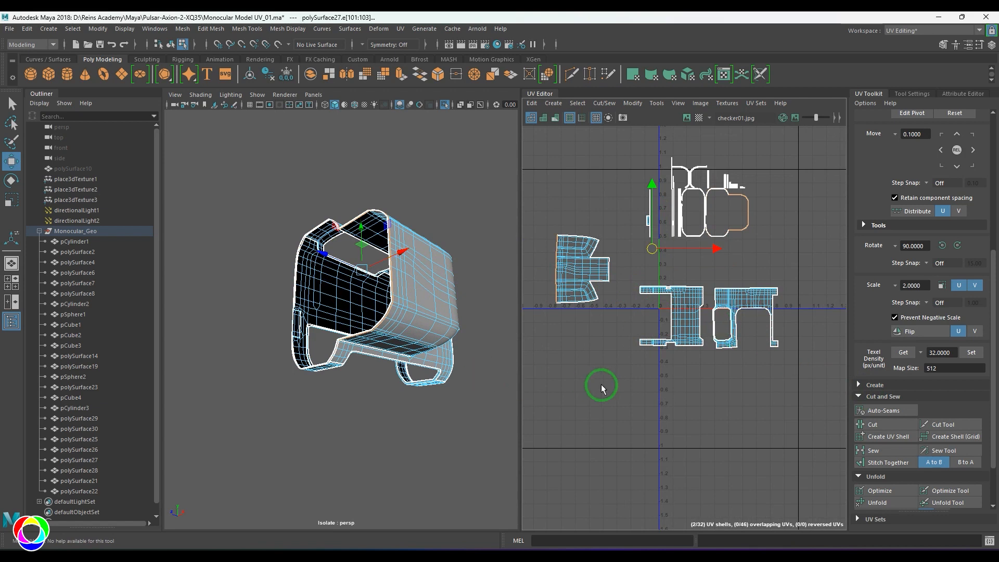
{"action": "right_click_drag", "start_coordinate": [601, 384], "coordinate": [605, 313], "text": "shift"}
{"action": "left_click", "coordinate": [606, 313]}
Select the UVs of the three-armed panel shell with its attached rim strip and unfold the shell.
{"action": "middle_click_drag", "start_coordinate": [616, 338], "coordinate": [723, 419], "text": "alt"}
{"action": "scroll", "coordinate": [607, 371], "scroll_direction": "up", "scroll_amount": 4}
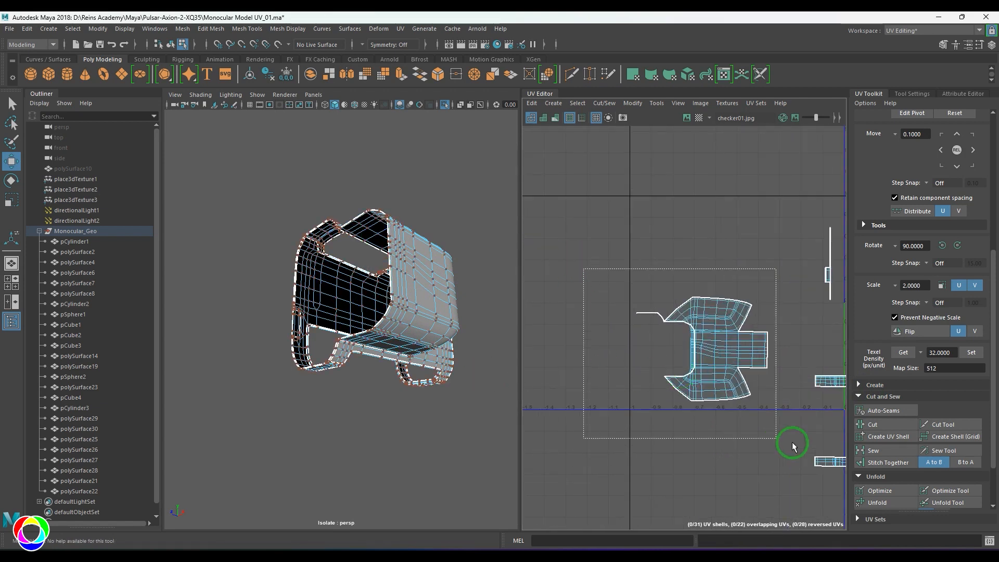
{"action": "left_click_drag", "start_coordinate": [792, 445], "coordinate": [802, 442]}
{"action": "right_click_drag", "start_coordinate": [782, 281], "coordinate": [622, 274], "text": "shift"}
{"action": "key", "text": "ctrl+z"}
{"action": "scroll", "coordinate": [691, 339], "scroll_direction": "up", "scroll_amount": 5}
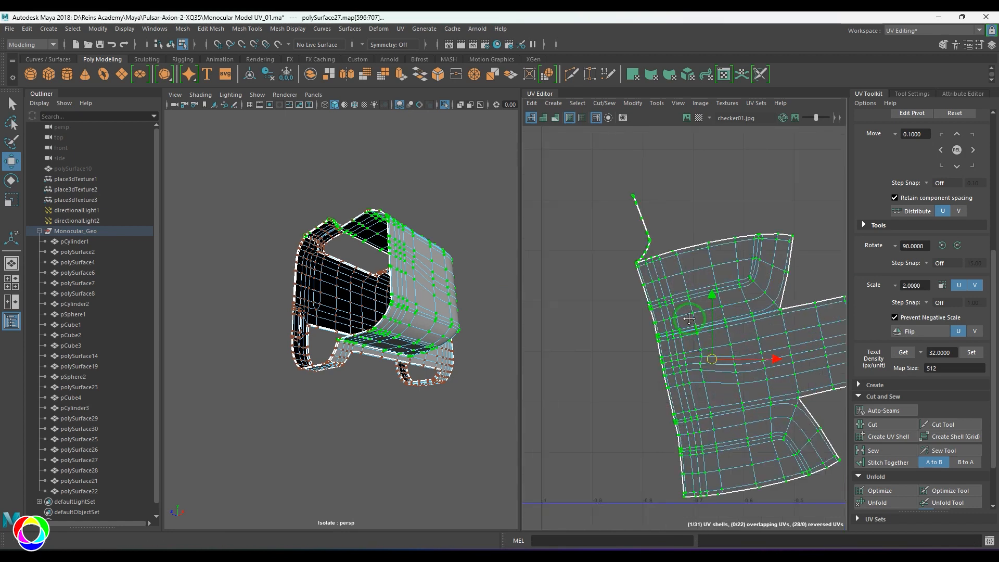
Try to move and sew the upper border edges of the three-armed panel shell.
{"action": "scroll", "coordinate": [668, 297], "scroll_direction": "up", "scroll_amount": 5}
{"action": "middle_click_drag", "start_coordinate": [660, 289], "coordinate": [599, 370], "text": "alt"}
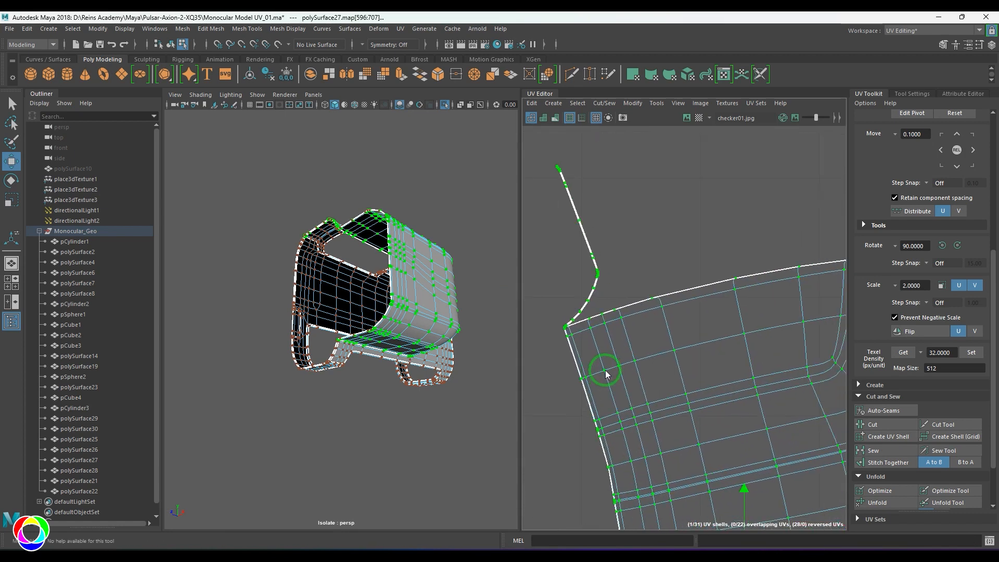
{"action": "left_click", "coordinate": [580, 326]}
{"action": "middle_click_drag", "start_coordinate": [761, 341], "coordinate": [632, 359], "text": "alt"}
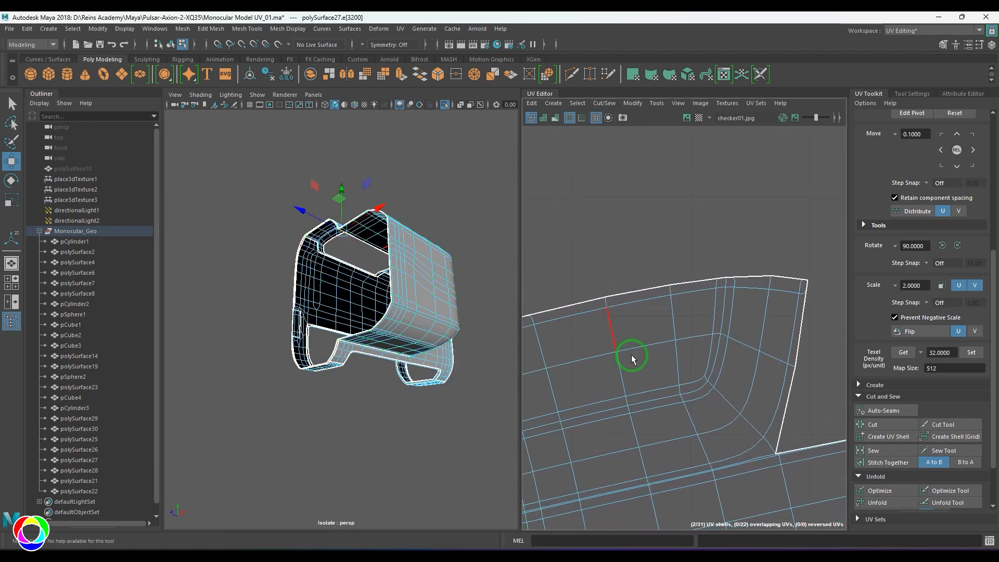
{"action": "double_click", "coordinate": [803, 279], "text": "shift"}
{"action": "right_click_drag", "start_coordinate": [748, 320], "coordinate": [748, 338], "text": "shift"}
{"action": "scroll", "coordinate": [729, 357], "scroll_direction": "down", "scroll_amount": 10}
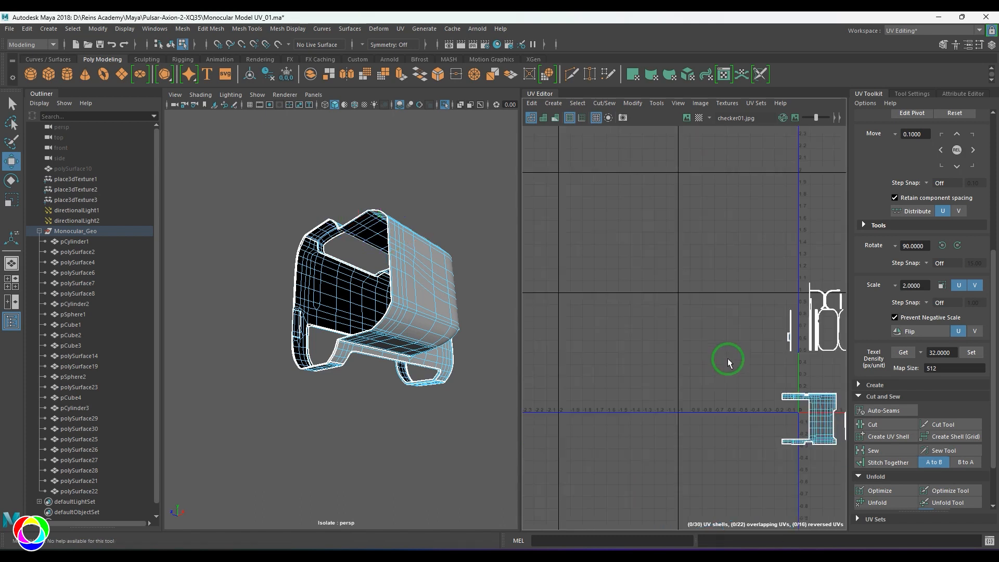
{"action": "key", "text": "ctrl+z"}
{"action": "key", "text": "ctrl+z"}
Cut the short edge that joins the thin protruding rim strip to the upper corner of the panel shell.
{"action": "scroll", "coordinate": [726, 357], "scroll_direction": "up", "scroll_amount": 14}
{"action": "middle_click_drag", "start_coordinate": [728, 358], "coordinate": [832, 367], "text": "alt"}
{"action": "scroll", "coordinate": [725, 373], "scroll_direction": "up", "scroll_amount": 8}
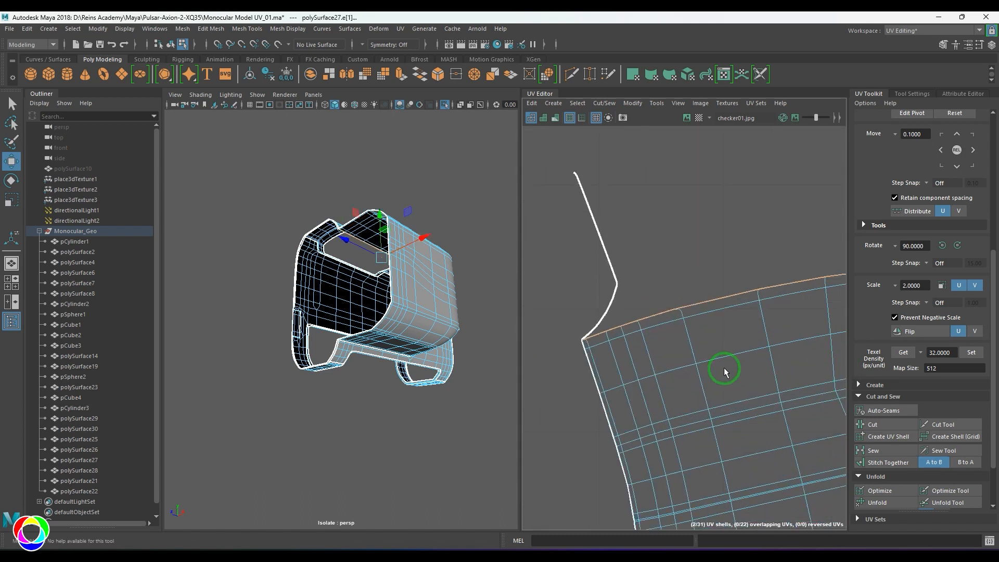
{"action": "middle_click_drag", "start_coordinate": [658, 359], "coordinate": [885, 379], "text": "alt"}
{"action": "scroll", "coordinate": [727, 365], "scroll_direction": "up", "scroll_amount": 4}
{"action": "middle_click_drag", "start_coordinate": [720, 325], "coordinate": [724, 409], "text": "alt"}
{"action": "scroll", "coordinate": [724, 410], "scroll_direction": "up", "scroll_amount": 6}
{"action": "scroll", "coordinate": [720, 417], "scroll_direction": "up", "scroll_amount": 4}
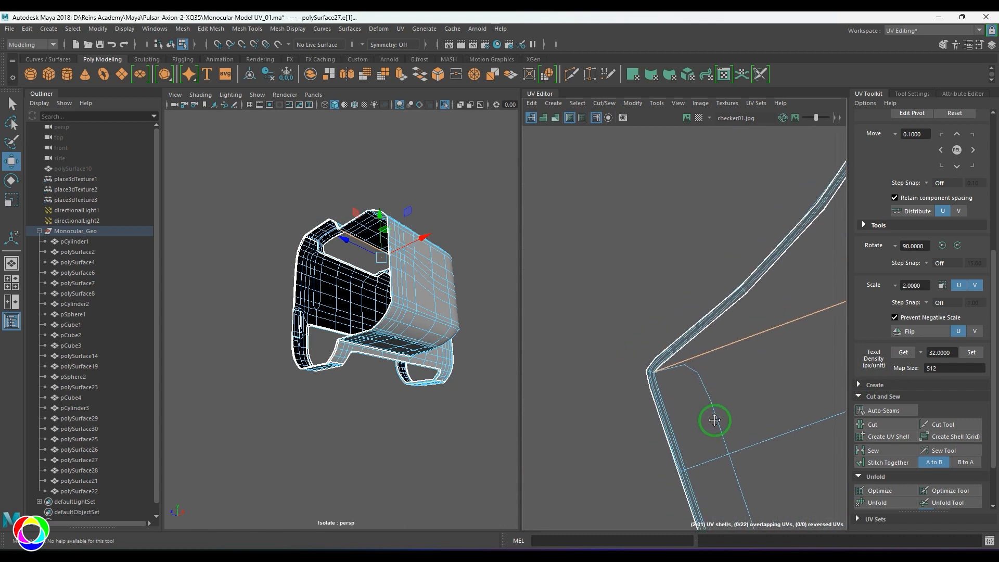
{"action": "left_click", "coordinate": [646, 290]}
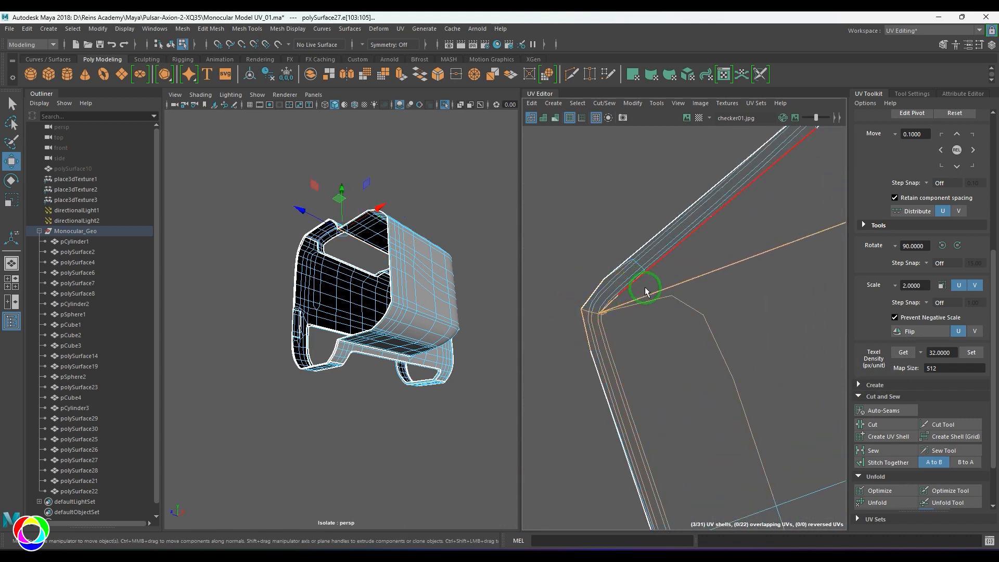
{"action": "left_click_drag", "start_coordinate": [698, 328], "coordinate": [697, 327]}
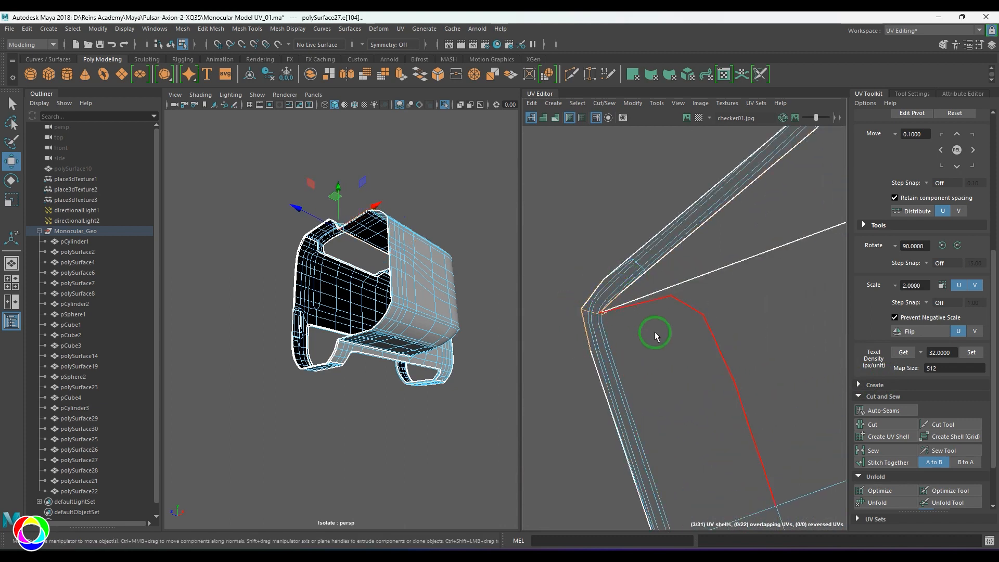
{"action": "left_click_drag", "start_coordinate": [571, 341], "coordinate": [606, 341], "text": "ctrl"}
{"action": "right_click_drag", "start_coordinate": [660, 319], "coordinate": [598, 340], "text": "shift"}
Try to move the cut-off rim strip away from the panel with only part of its UVs selected.
{"action": "right_click_drag", "start_coordinate": [641, 268], "coordinate": [648, 270]}
{"action": "scroll", "coordinate": [675, 321], "scroll_direction": "down", "scroll_amount": 3}
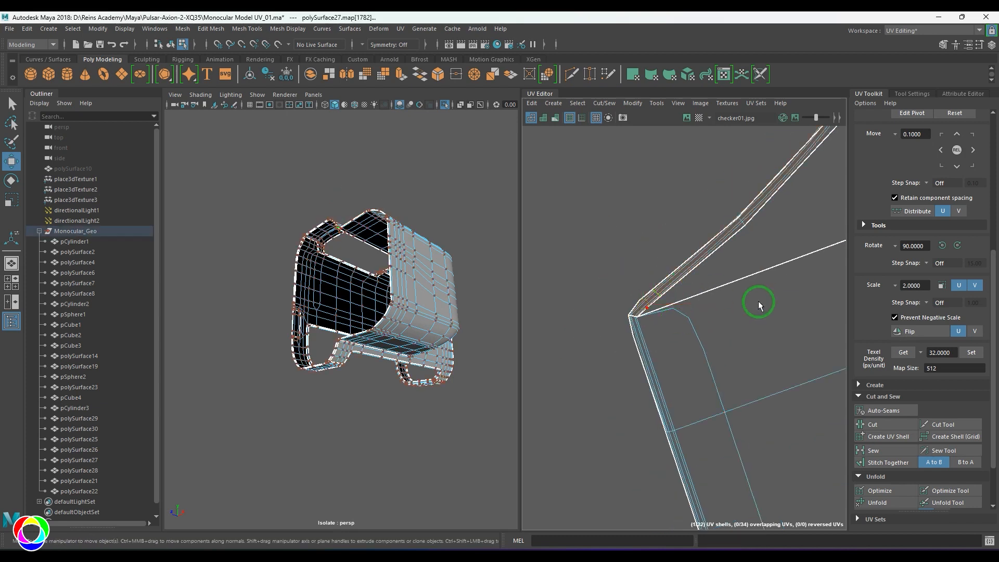
{"action": "scroll", "coordinate": [703, 317], "scroll_direction": "down", "scroll_amount": 10}
{"action": "left_click_drag", "start_coordinate": [712, 232], "coordinate": [644, 216]}
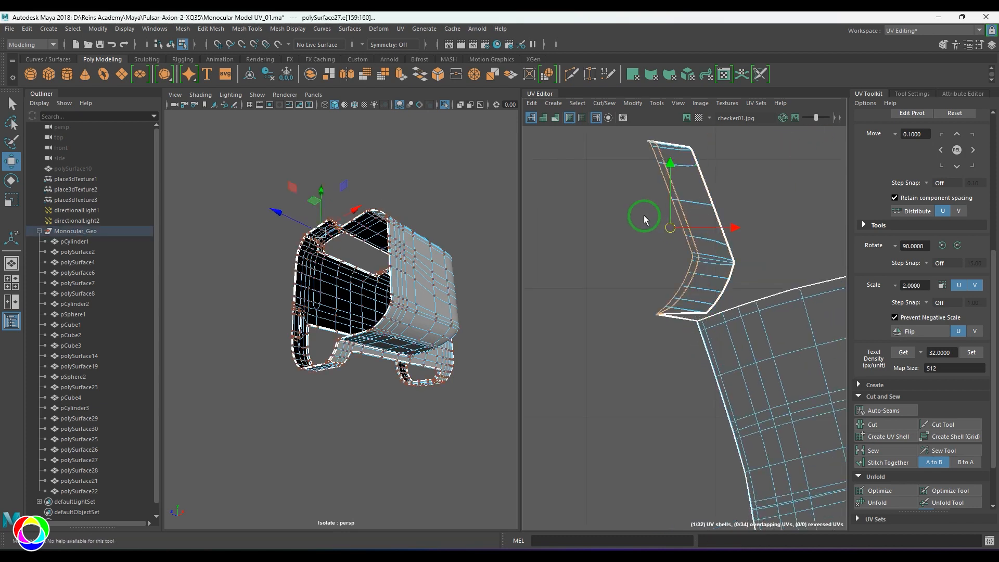
{"action": "key", "text": "ctrl+z"}
Select the complete UV shell of the cut-off rim strip and move it clear of the three-armed panel shell.
{"action": "right_click", "coordinate": [710, 230]}
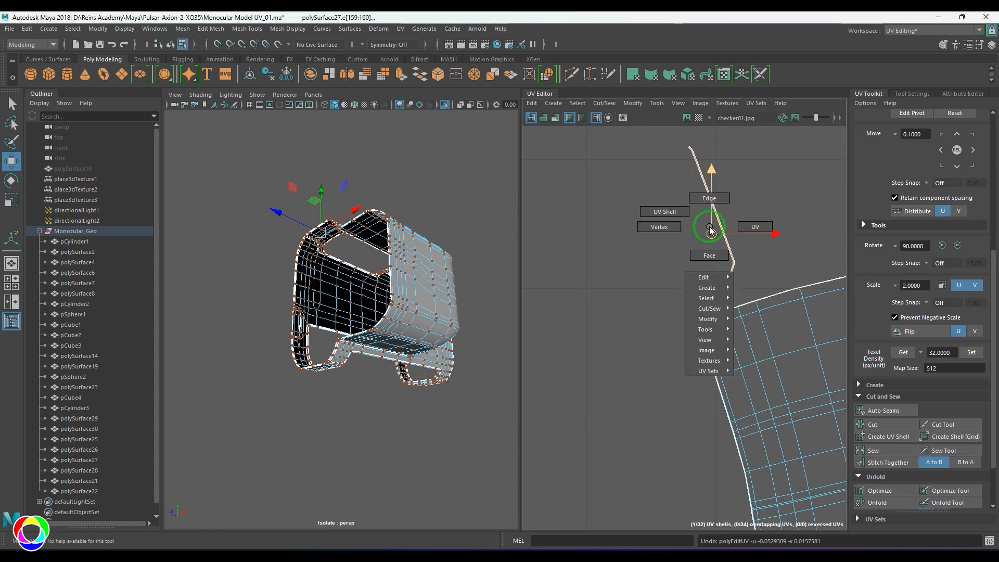
{"action": "left_click", "coordinate": [735, 230]}
{"action": "left_click_drag", "start_coordinate": [688, 255], "coordinate": [753, 268]}
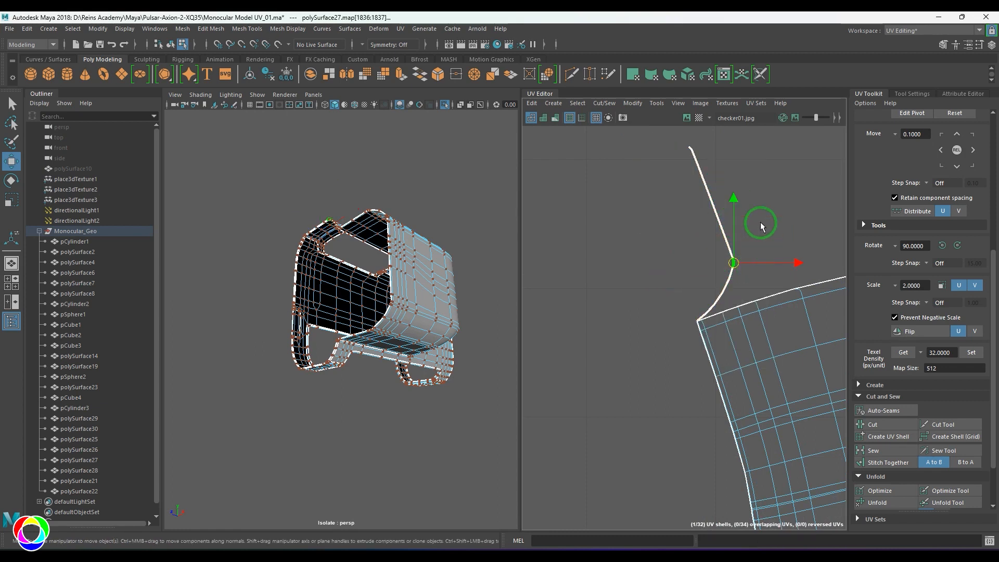
{"action": "right_click_drag", "start_coordinate": [763, 211], "coordinate": [832, 233], "text": "ctrl"}
{"action": "left_click_drag", "start_coordinate": [716, 240], "coordinate": [635, 203]}
{"action": "scroll", "coordinate": [714, 326], "scroll_direction": "down", "scroll_amount": 6}
{"action": "middle_click_drag", "start_coordinate": [735, 369], "coordinate": [609, 305], "text": "alt"}
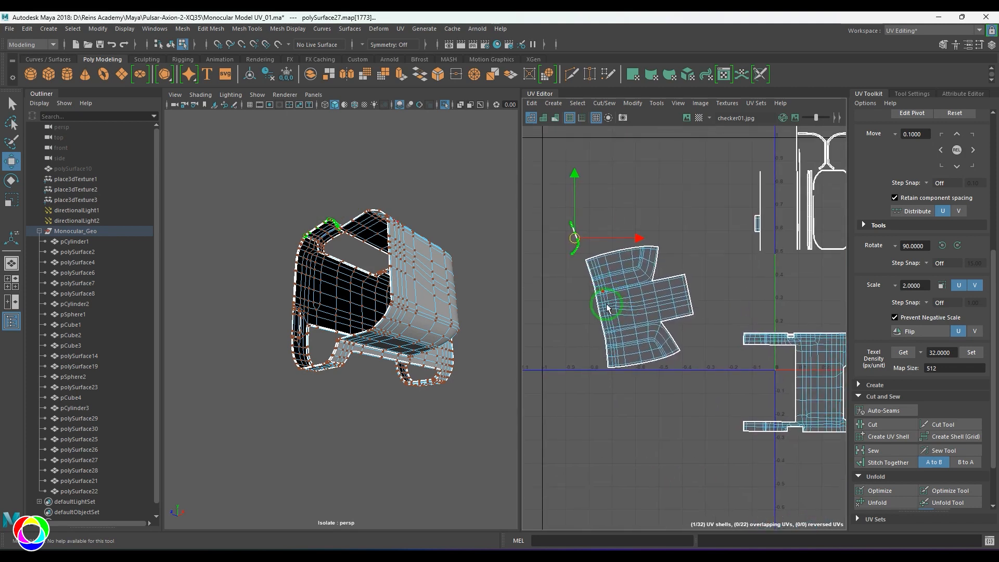
{"action": "scroll", "coordinate": [727, 331], "scroll_direction": "down", "scroll_amount": 5}
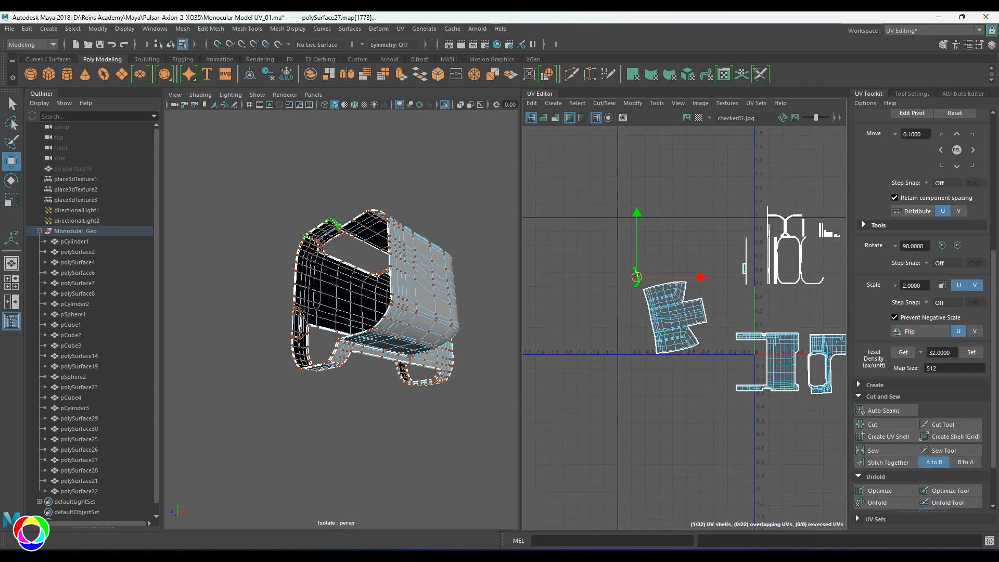
Select the row of rim edges between the detached strip and its neighbouring shell on the body, and move and sew them.
{"action": "left_click_drag", "start_coordinate": [447, 308], "coordinate": [404, 313], "text": "alt"}
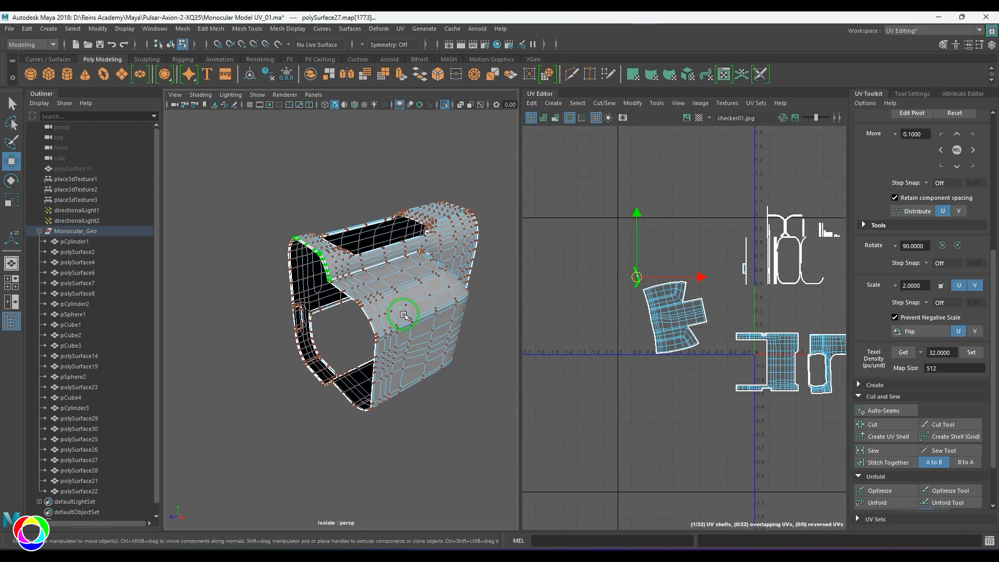
{"action": "scroll", "coordinate": [420, 342], "scroll_direction": "up", "scroll_amount": 3}
{"action": "key", "text": "shift+f"}
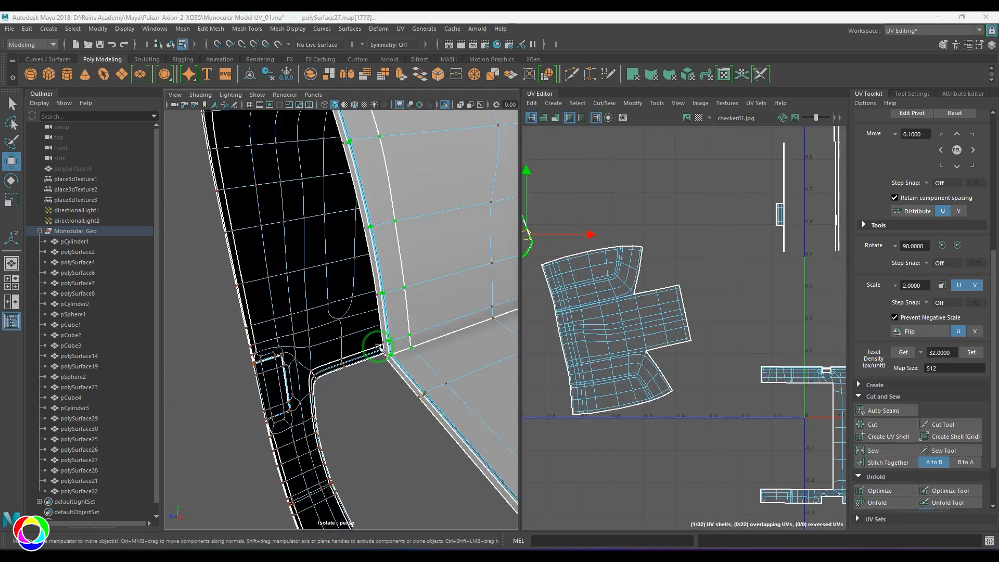
{"action": "left_click_drag", "start_coordinate": [383, 346], "coordinate": [349, 363], "text": "alt"}
{"action": "right_click_drag", "start_coordinate": [350, 362], "coordinate": [388, 395], "text": "alt"}
{"action": "left_click", "coordinate": [386, 421]}
{"action": "left_click_drag", "start_coordinate": [373, 366], "coordinate": [458, 370], "text": "alt"}
{"action": "right_click_drag", "start_coordinate": [457, 370], "coordinate": [415, 361], "text": "alt"}
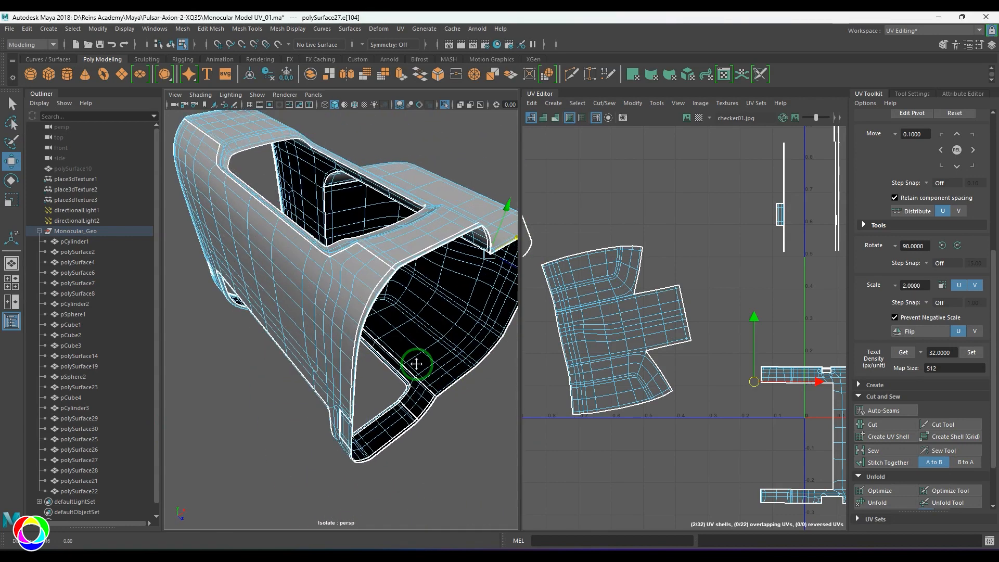
{"action": "middle_click_drag", "start_coordinate": [415, 361], "coordinate": [346, 422], "text": "alt"}
{"action": "right_click_drag", "start_coordinate": [346, 422], "coordinate": [366, 397], "text": "alt"}
{"action": "left_click_drag", "start_coordinate": [366, 397], "coordinate": [327, 382], "text": "alt"}
{"action": "double_click", "coordinate": [320, 383], "text": "shift"}
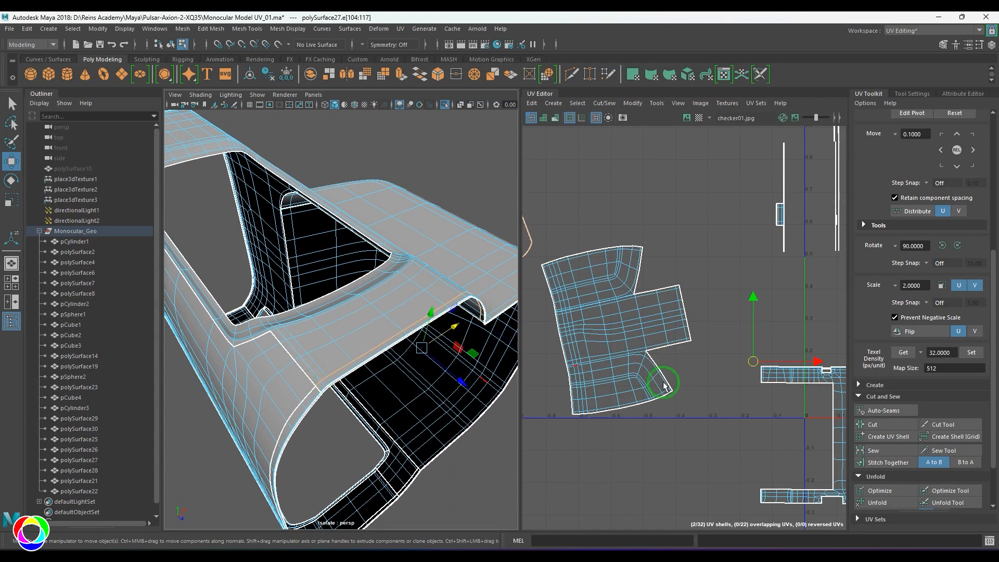
{"action": "right_click_drag", "start_coordinate": [655, 396], "coordinate": [661, 329], "text": "shift"}
{"action": "scroll", "coordinate": [661, 351], "scroll_direction": "down", "scroll_amount": 4}
{"action": "key", "text": "ctrl+z"}
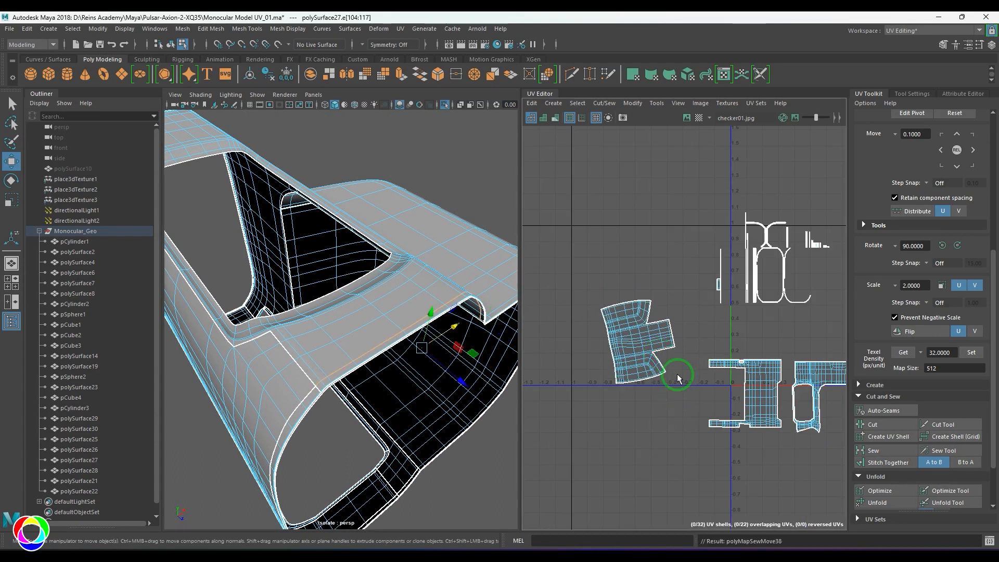
{"action": "left_click", "coordinate": [675, 382]}
Select the short rim edges at the corners of the body's front opening and move and sew them.
{"action": "left_click_drag", "start_coordinate": [392, 388], "coordinate": [351, 408], "text": "alt"}
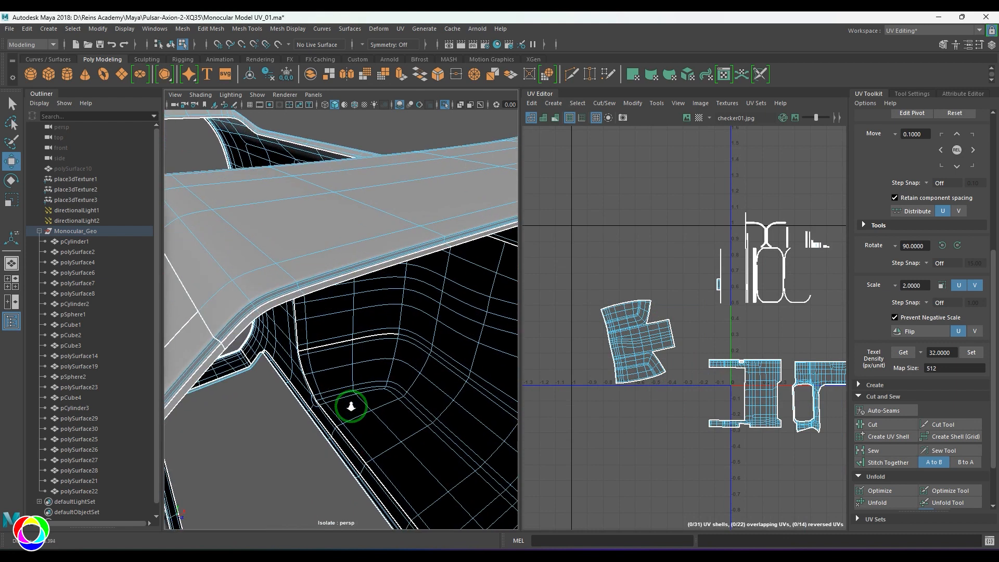
{"action": "left_click", "coordinate": [234, 336]}
{"action": "left_click_drag", "start_coordinate": [263, 352], "coordinate": [252, 336], "text": "alt"}
{"action": "left_click_drag", "start_coordinate": [201, 333], "coordinate": [200, 313], "text": "alt"}
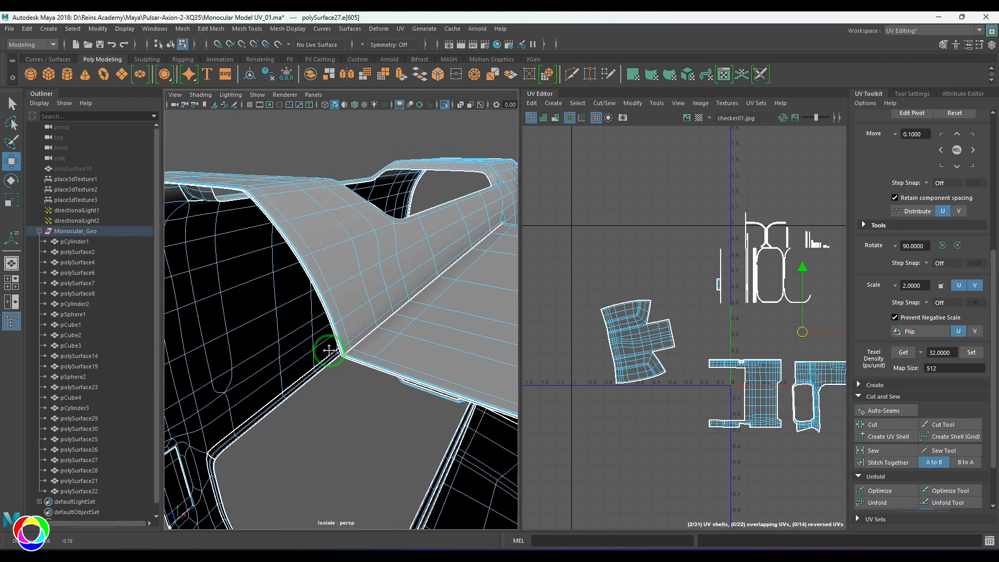
{"action": "scroll", "coordinate": [338, 373], "scroll_direction": "up", "scroll_amount": 5}
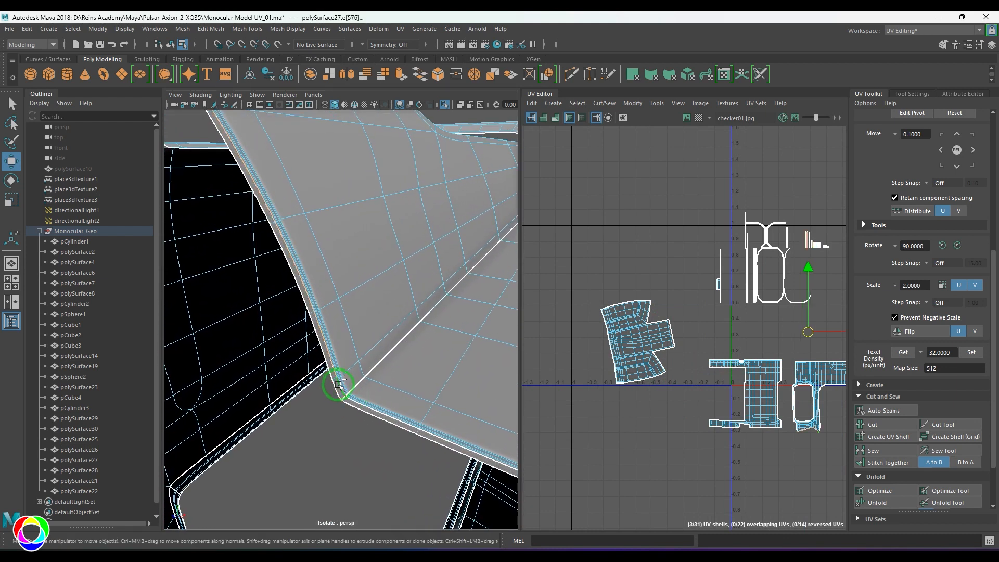
{"action": "key", "text": "shift+s"}
{"action": "left_click", "coordinate": [742, 384]}
Select the remaining rim edges along the underside of the body's front lip and move and sew them.
{"action": "left_click_drag", "start_coordinate": [373, 364], "coordinate": [363, 341], "text": "alt"}
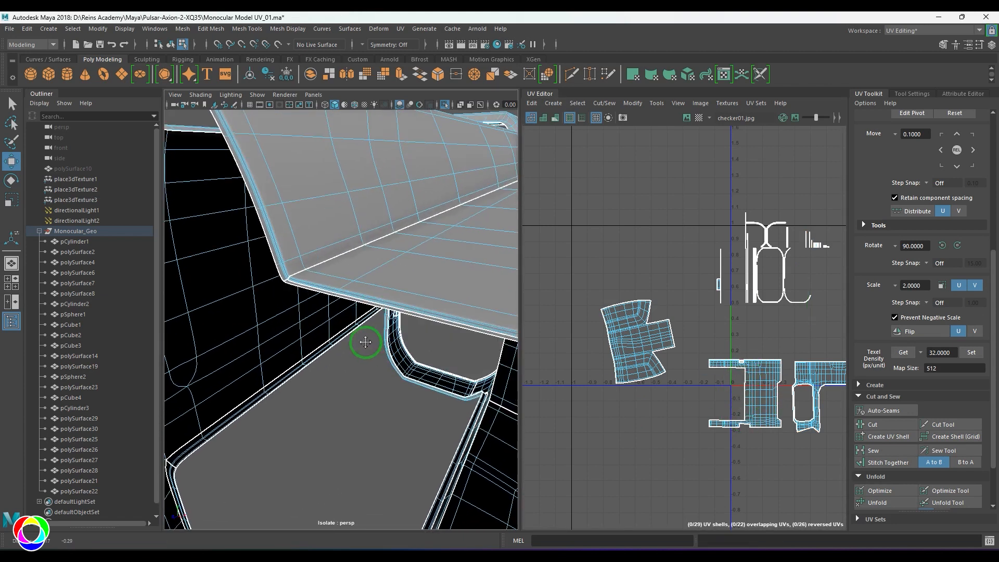
{"action": "middle_click_drag", "start_coordinate": [363, 341], "coordinate": [325, 324], "text": "alt"}
{"action": "left_click_drag", "start_coordinate": [325, 324], "coordinate": [198, 276], "text": "alt"}
{"action": "left_click", "coordinate": [260, 282]}
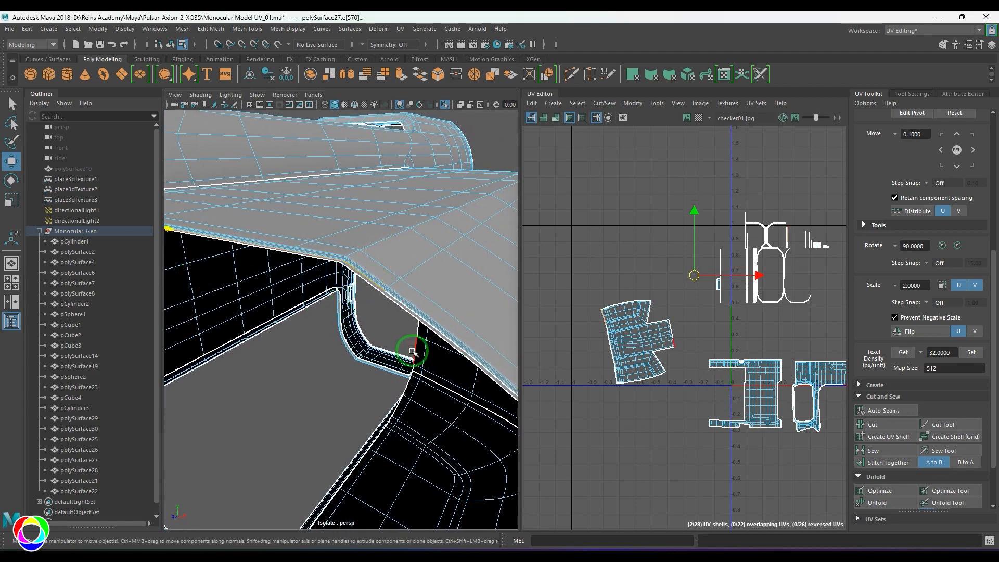
{"action": "left_click_drag", "start_coordinate": [412, 352], "coordinate": [442, 348], "text": "alt"}
{"action": "right_click_drag", "start_coordinate": [391, 367], "coordinate": [419, 408], "text": "alt"}
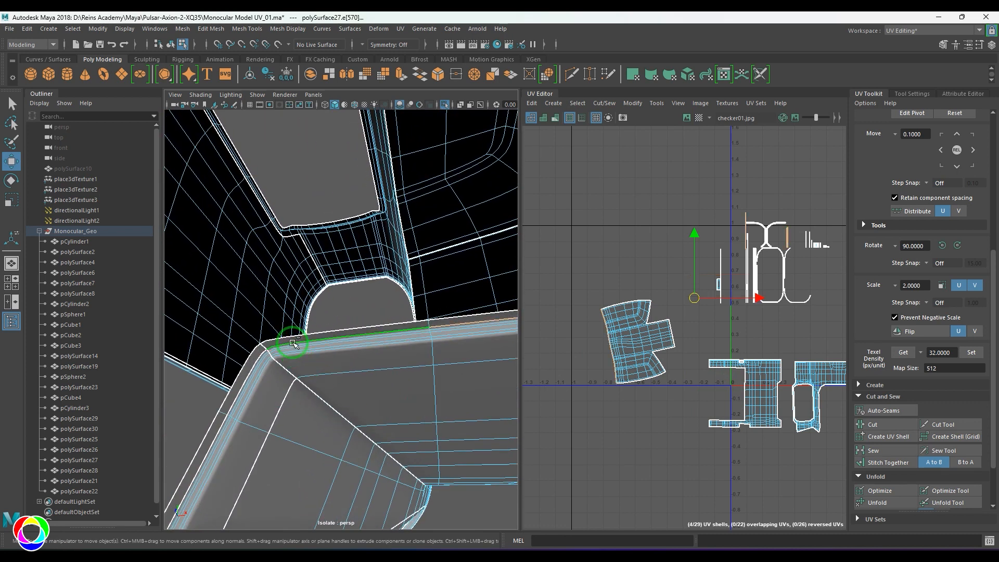
Move and sew the outer rim edge and the adjoining border edge where the curved side arm meets the panel.
{"action": "left_click_drag", "start_coordinate": [234, 335], "coordinate": [354, 384], "text": "alt"}
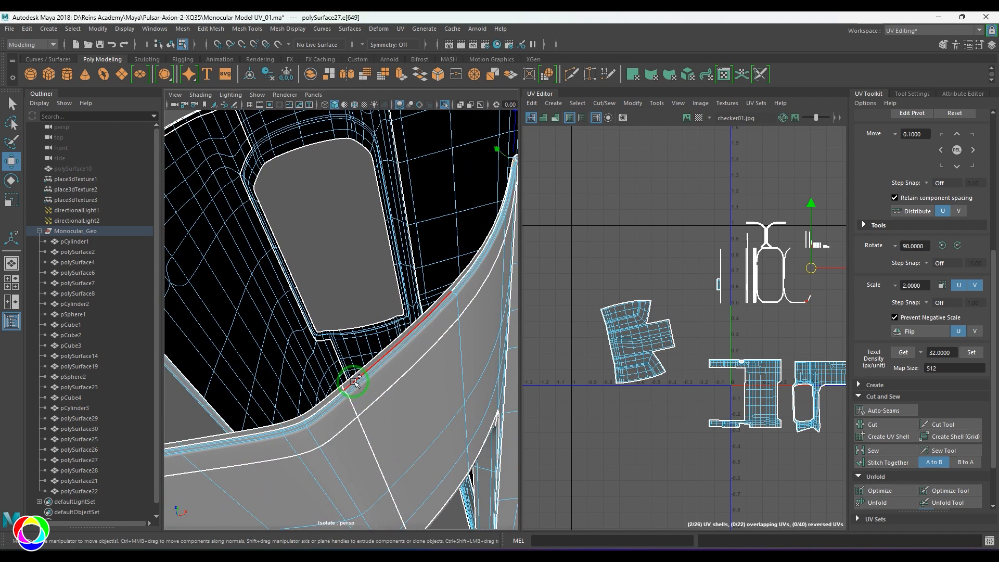
{"action": "right_click_drag", "start_coordinate": [643, 384], "coordinate": [656, 307], "text": "shift"}
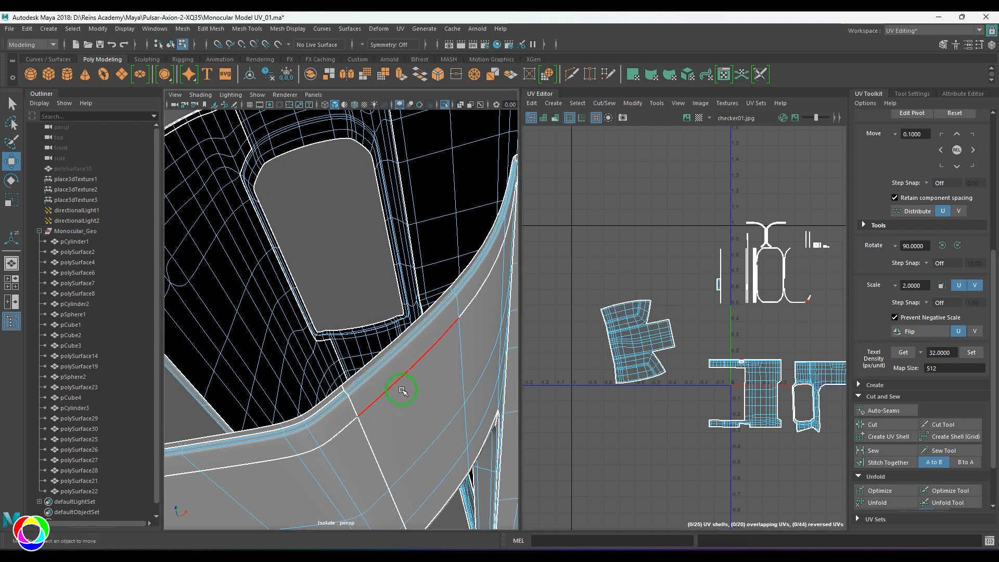
{"action": "right_click_drag", "start_coordinate": [402, 391], "coordinate": [410, 365], "text": "alt"}
{"action": "left_click_drag", "start_coordinate": [409, 365], "coordinate": [343, 373], "text": "alt"}
{"action": "left_click", "coordinate": [281, 370]}
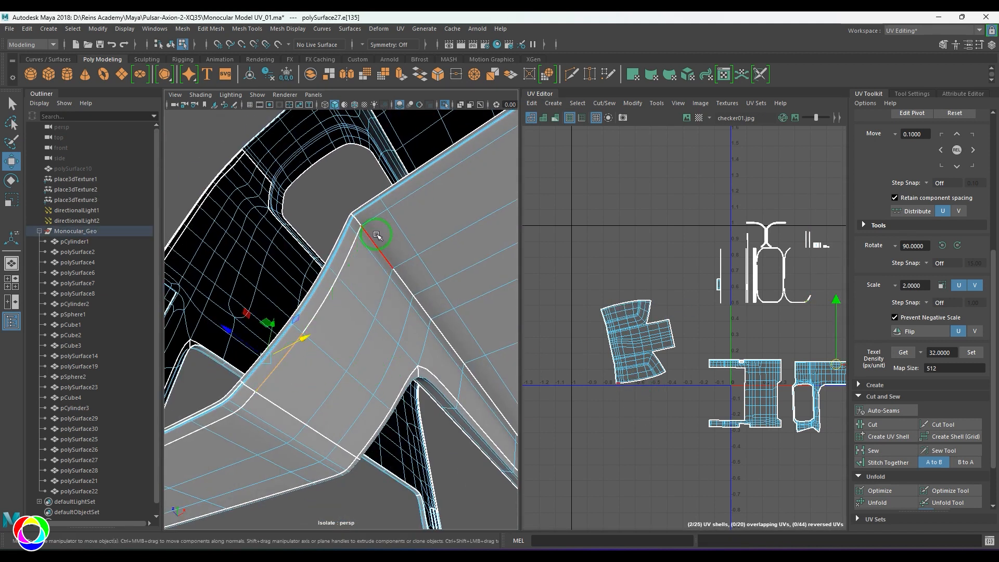
{"action": "right_click_drag", "start_coordinate": [601, 392], "coordinate": [598, 333], "text": "shift"}
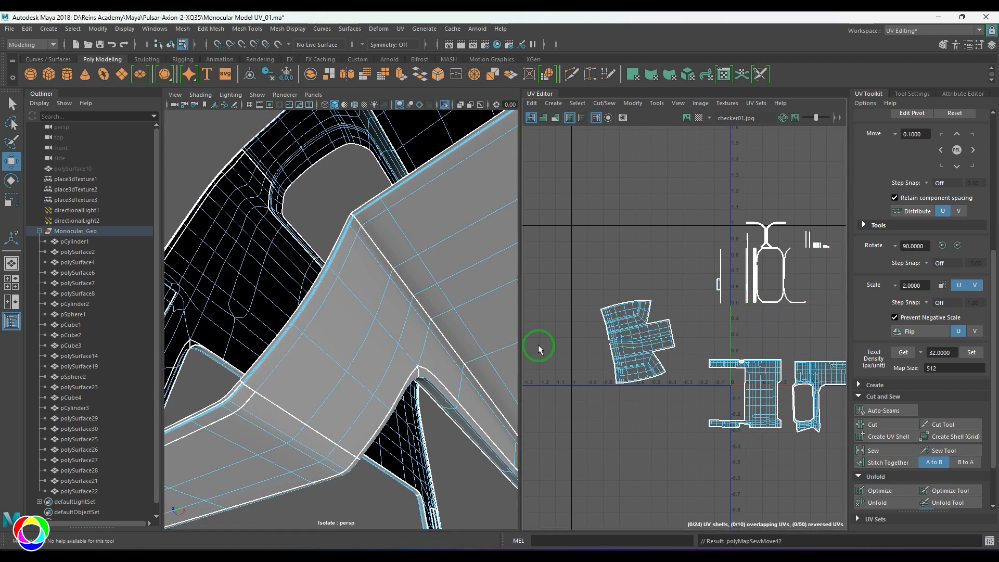
Try to move and sew several border edges of the narrow arm beside the stepped groove at once, and undo the sew.
{"action": "right_click_drag", "start_coordinate": [344, 354], "coordinate": [286, 328], "text": "alt"}
{"action": "left_click_drag", "start_coordinate": [285, 328], "coordinate": [350, 327], "text": "alt"}
{"action": "right_click_drag", "start_coordinate": [350, 328], "coordinate": [372, 407], "text": "alt"}
{"action": "left_click_drag", "start_coordinate": [372, 407], "coordinate": [299, 347], "text": "alt"}
{"action": "left_click", "coordinate": [380, 344]}
{"action": "right_click_drag", "start_coordinate": [299, 347], "coordinate": [333, 401], "text": "alt"}
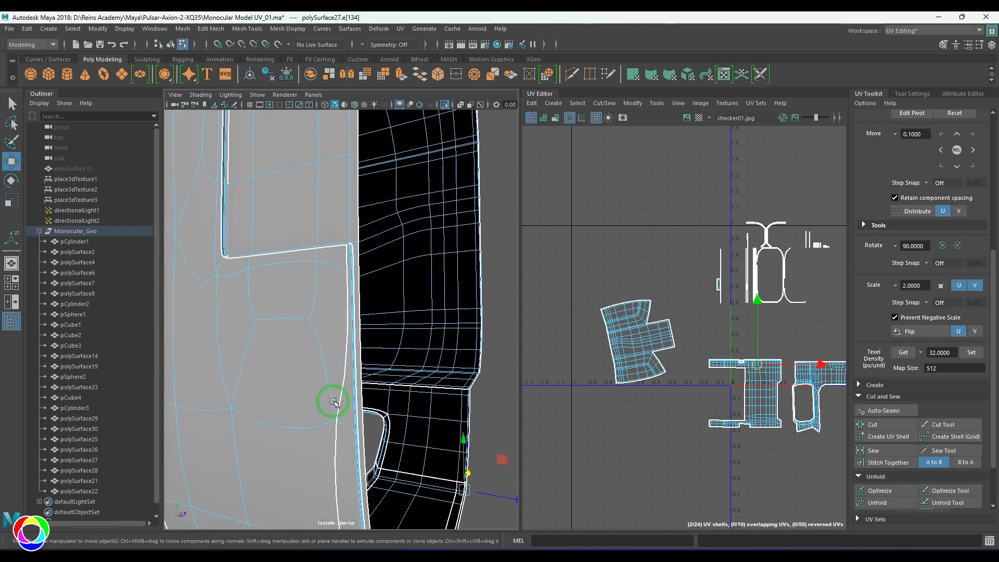
{"action": "left_click", "coordinate": [633, 370]}
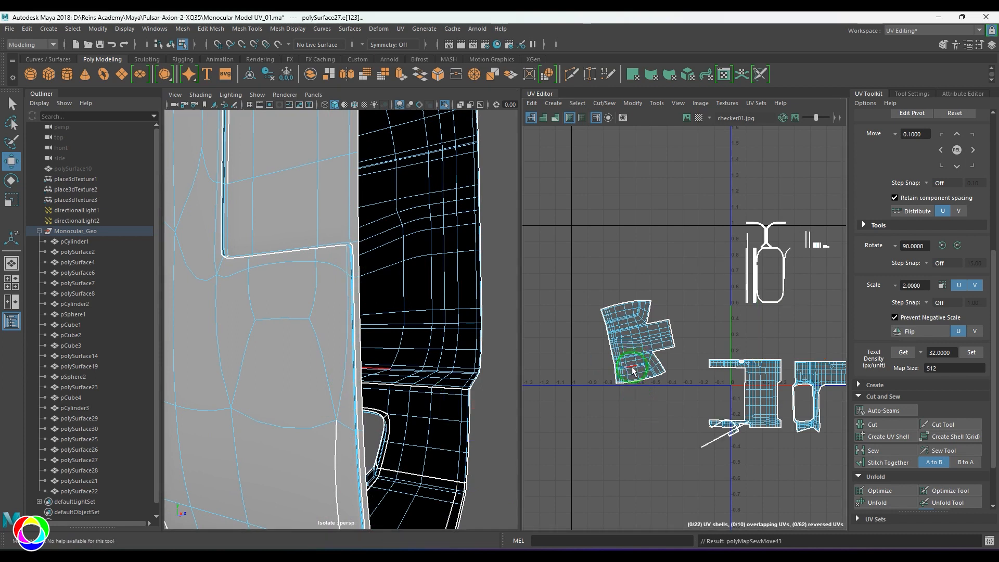
{"action": "left_click_drag", "start_coordinate": [301, 373], "coordinate": [284, 360], "text": "alt"}
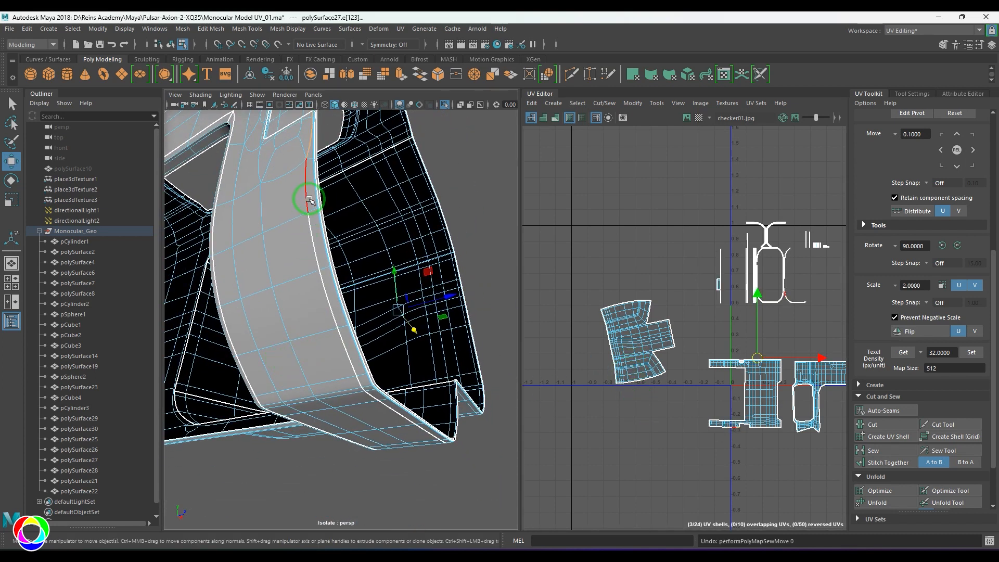
Move and sew the seam across the curved arm and the short rim edge beside the stepped groove's corner.
{"action": "left_click_drag", "start_coordinate": [348, 333], "coordinate": [321, 366], "text": "alt"}
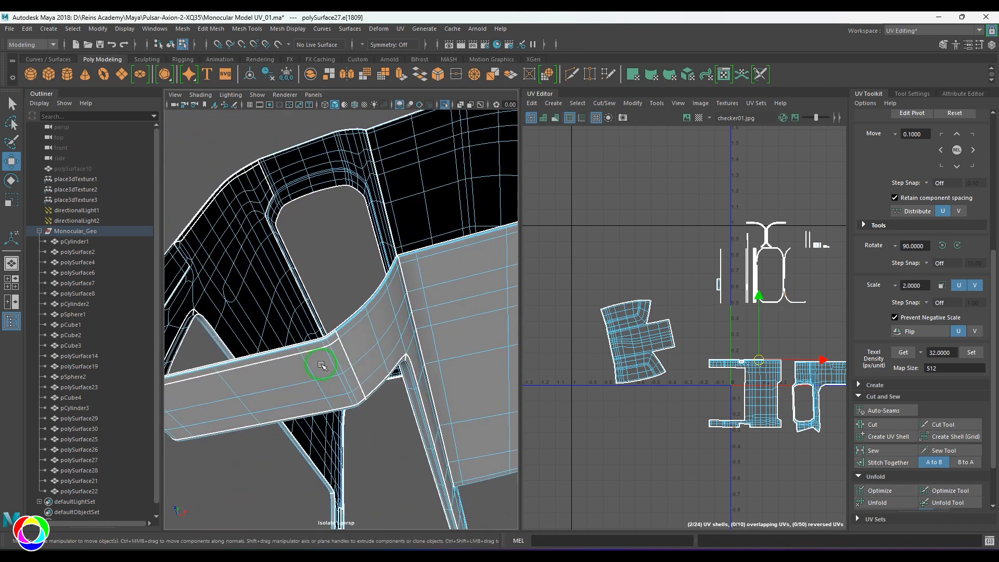
{"action": "left_click", "coordinate": [346, 353]}
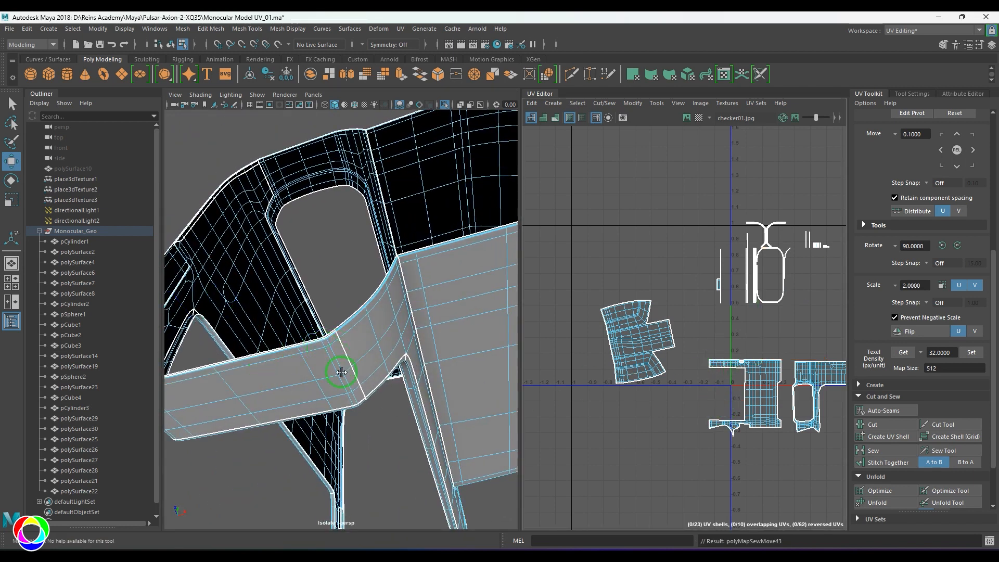
{"action": "left_click_drag", "start_coordinate": [341, 372], "coordinate": [358, 303], "text": "alt"}
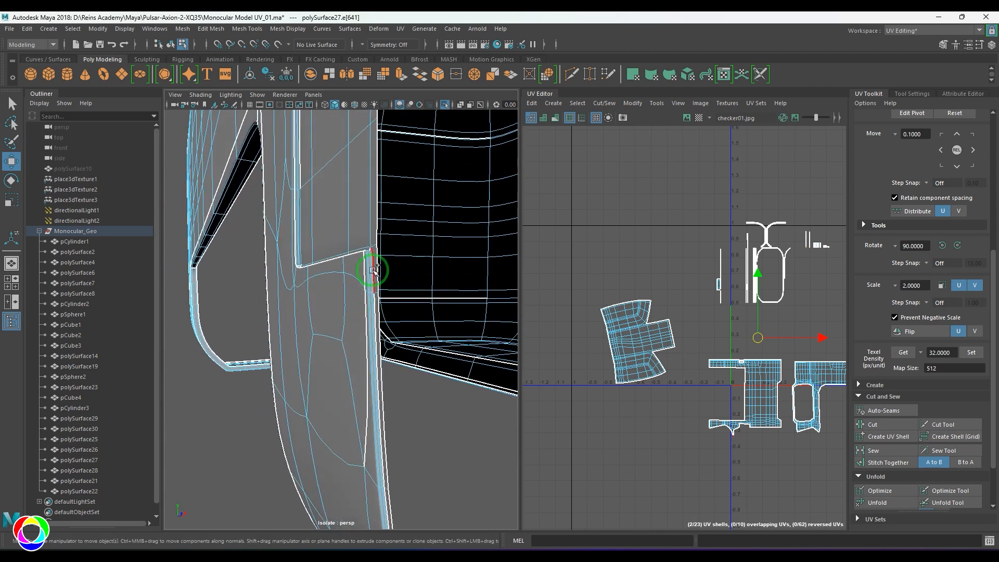
{"action": "right_click_drag", "start_coordinate": [756, 372], "coordinate": [748, 344], "text": "shift"}
{"action": "left_click", "coordinate": [742, 349]}
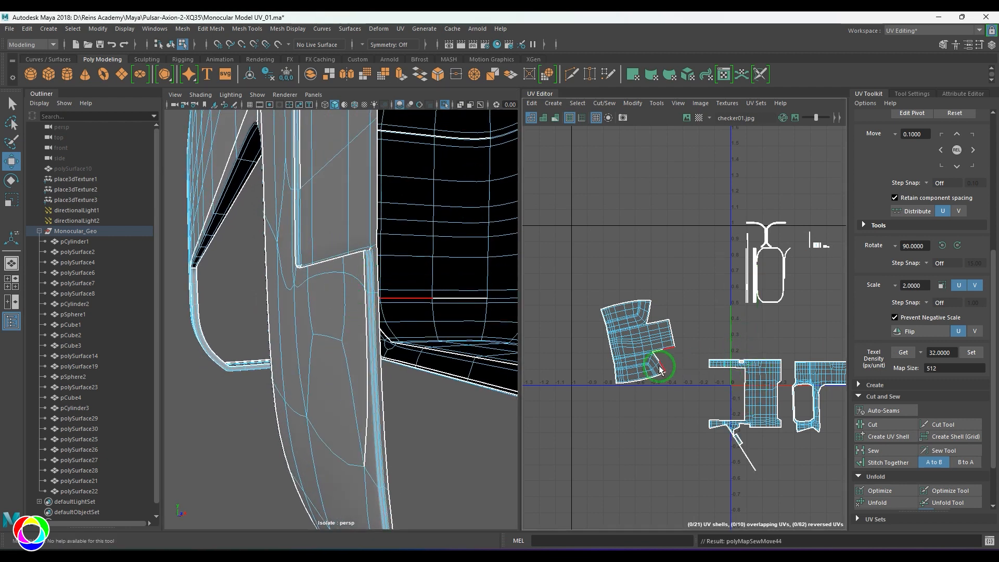
Select the border edges along one side of the stepped groove around its corner and move and sew them.
{"action": "left_click_drag", "start_coordinate": [374, 280], "coordinate": [313, 320], "text": "alt"}
{"action": "middle_click_drag", "start_coordinate": [312, 320], "coordinate": [334, 359], "text": "alt"}
{"action": "left_click_drag", "start_coordinate": [347, 342], "coordinate": [349, 326], "text": "alt"}
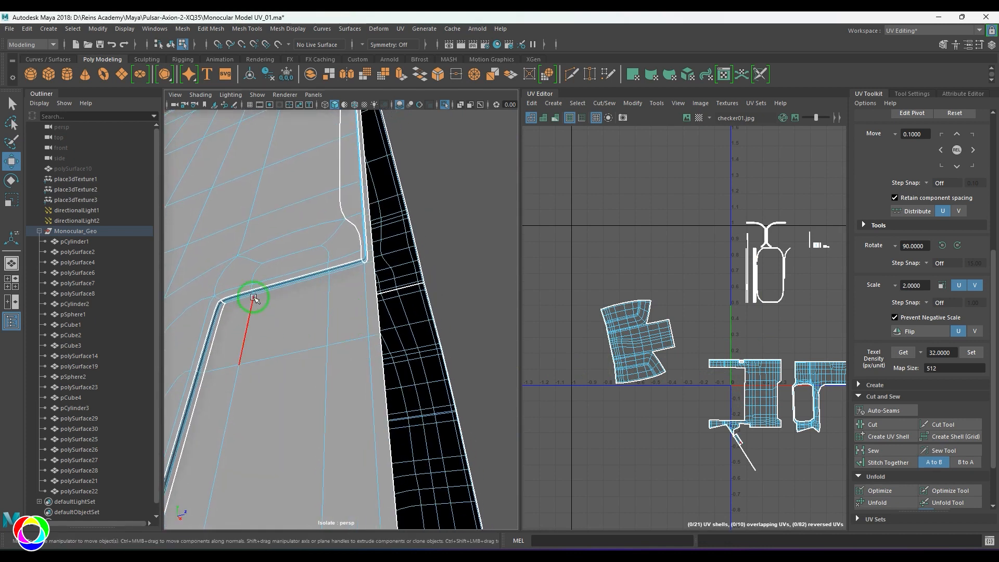
{"action": "double_click", "coordinate": [285, 280]}
{"action": "left_click", "coordinate": [211, 335]}
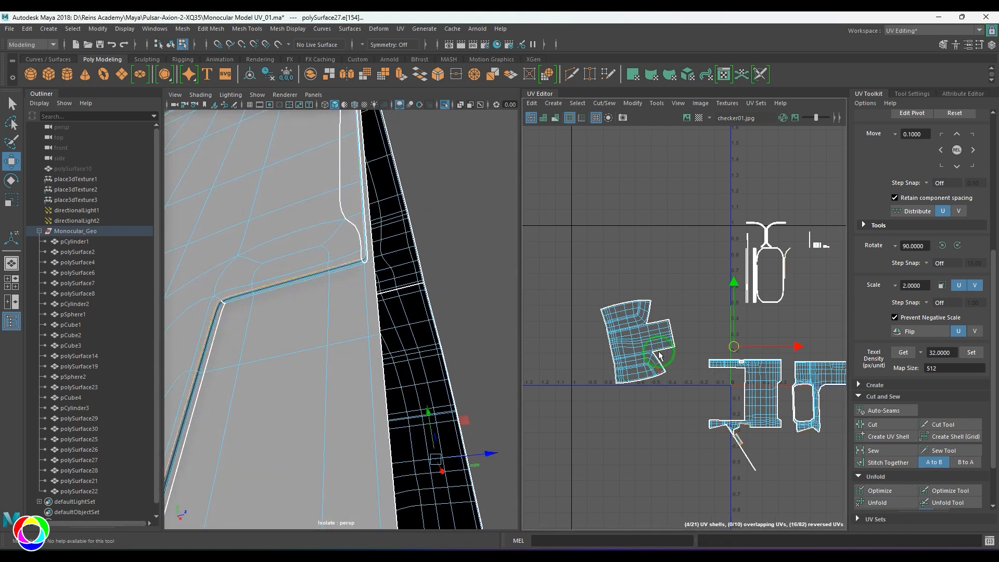
{"action": "right_click_drag", "start_coordinate": [289, 415], "coordinate": [259, 407], "text": "alt"}
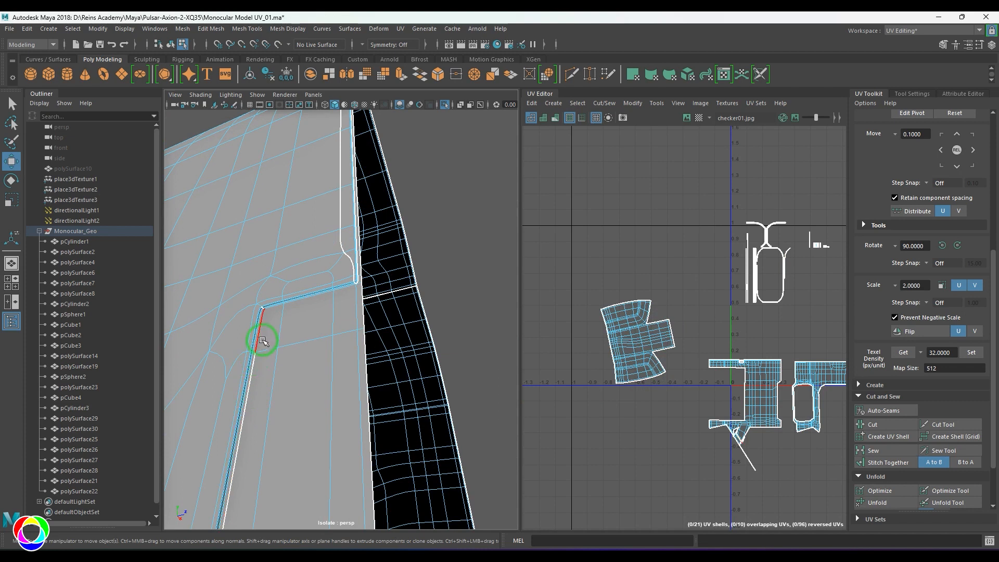
Select the open border edges on the inner side of the stepped groove and move and sew them.
{"action": "left_click_drag", "start_coordinate": [269, 398], "coordinate": [338, 374], "text": "alt"}
{"action": "scroll", "coordinate": [307, 317], "scroll_direction": "up", "scroll_amount": 5}
{"action": "left_click", "coordinate": [736, 442]}
{"action": "right_click_drag", "start_coordinate": [736, 443], "coordinate": [706, 382], "text": "shift"}
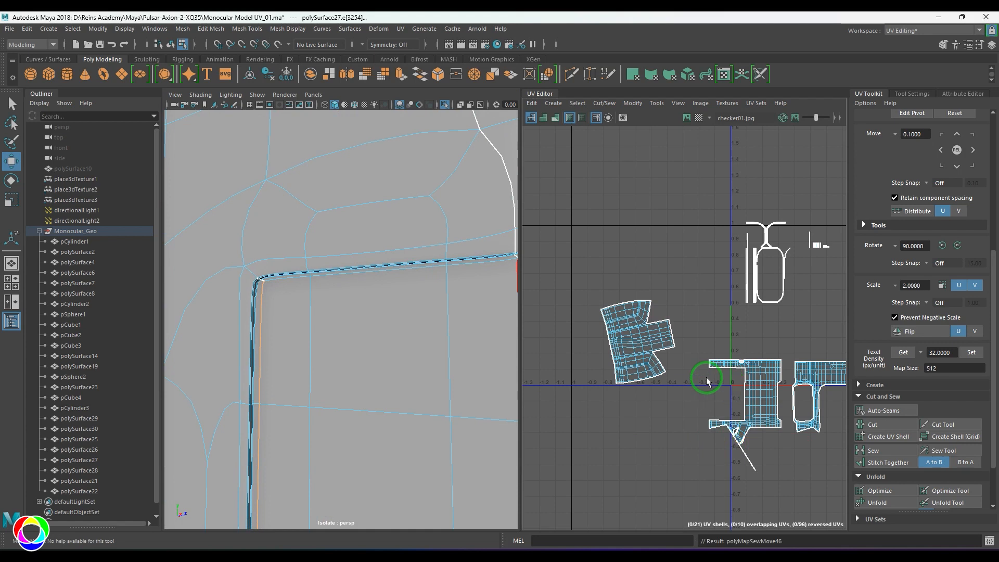
Select the short seam edges across the groove's upper corner and move and sew them.
{"action": "left_click", "coordinate": [264, 287]}
{"action": "scroll", "coordinate": [275, 310], "scroll_direction": "up", "scroll_amount": 3}
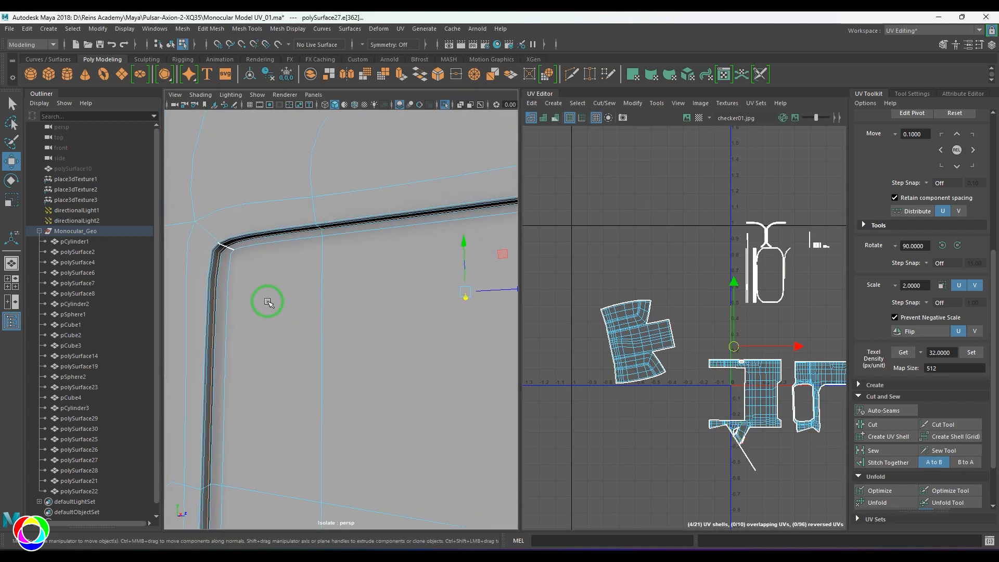
{"action": "key", "text": "4"}
{"action": "left_click", "coordinate": [236, 253]}
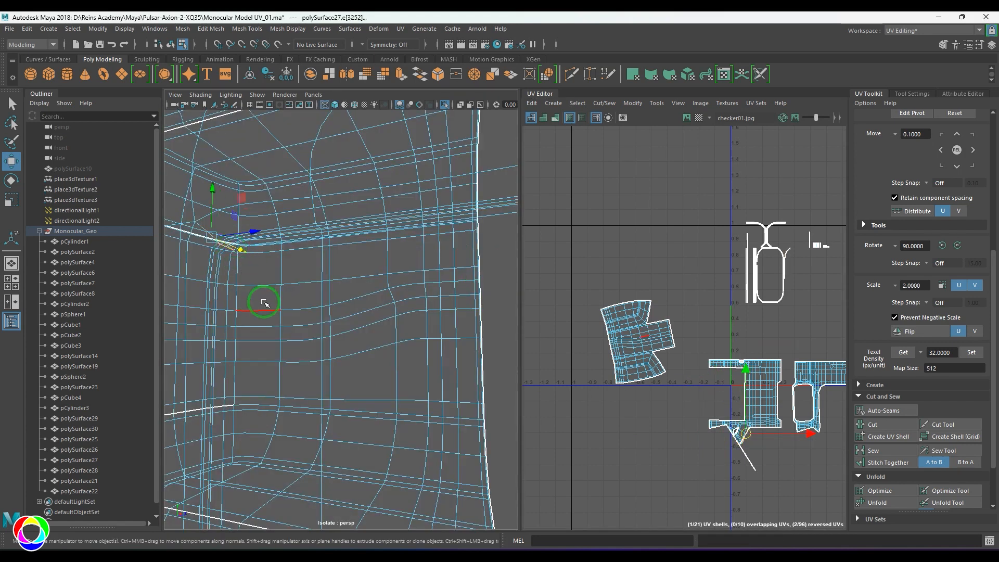
{"action": "key", "text": "5"}
{"action": "left_click", "coordinate": [683, 392]}
Move and sew the short seam edge across the groove's lower corner.
{"action": "right_click_drag", "start_coordinate": [317, 377], "coordinate": [221, 392], "text": "alt"}
{"action": "mouse_move", "coordinate": [221, 392]}
{"action": "middle_mouse_down", "text": "alt"}
{"action": "mouse_move", "coordinate": [245, 254]}
{"action": "mouse_move", "coordinate": [267, 252]}
{"action": "middle_mouse_up", "text": "alt"}
{"action": "left_click_drag", "start_coordinate": [267, 252], "coordinate": [314, 364], "text": "alt"}
{"action": "right_click_drag", "start_coordinate": [314, 364], "coordinate": [317, 405], "text": "alt"}
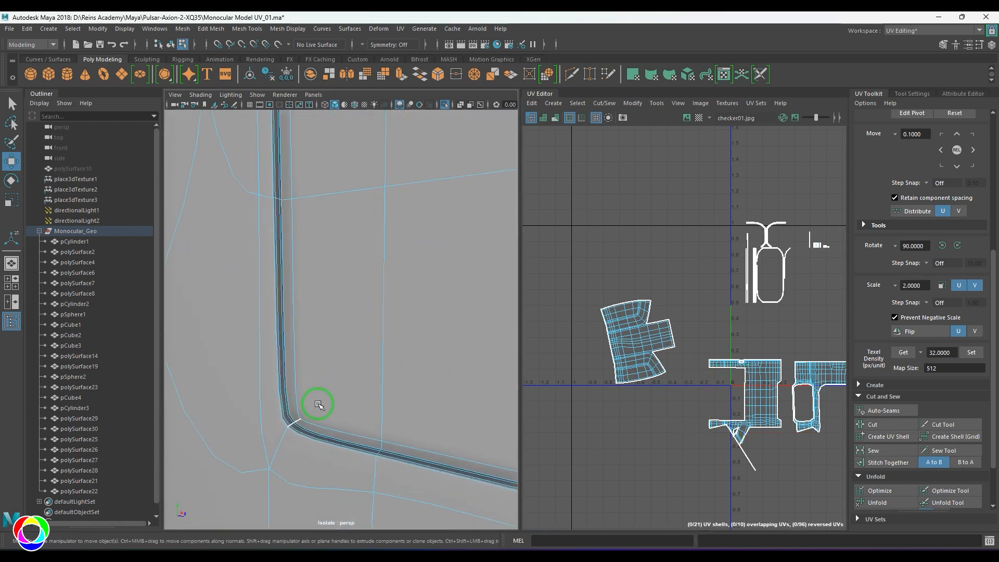
{"action": "right_click_drag", "start_coordinate": [702, 442], "coordinate": [702, 411]}
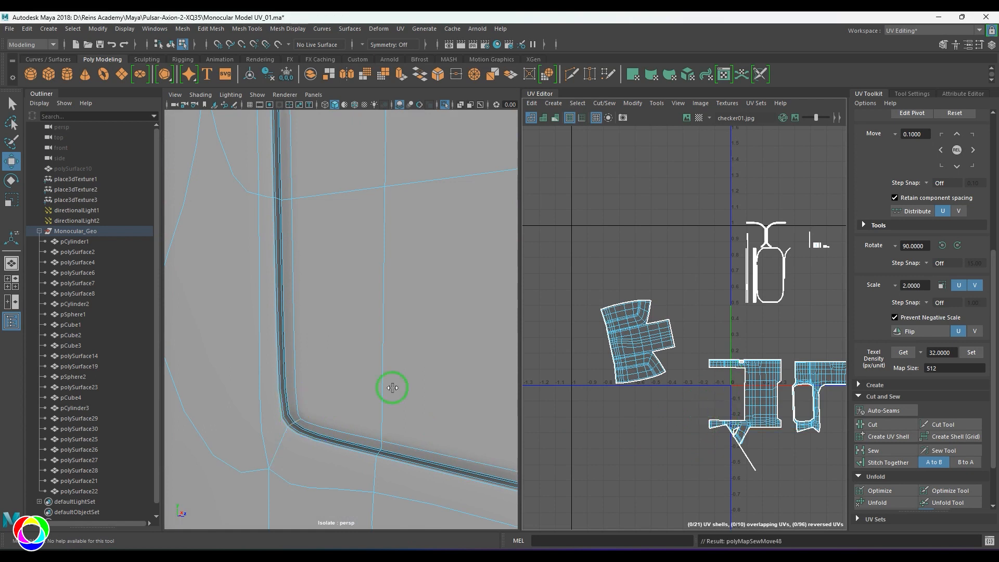
Select the long border edge line between the side panel and its thin rim and move and sew it.
{"action": "right_click_drag", "start_coordinate": [392, 387], "coordinate": [198, 332], "text": "alt"}
{"action": "middle_click_drag", "start_coordinate": [292, 336], "coordinate": [286, 413], "text": "alt"}
{"action": "left_click_drag", "start_coordinate": [286, 412], "coordinate": [305, 269], "text": "alt"}
{"action": "middle_click_drag", "start_coordinate": [305, 269], "coordinate": [321, 400], "text": "alt"}
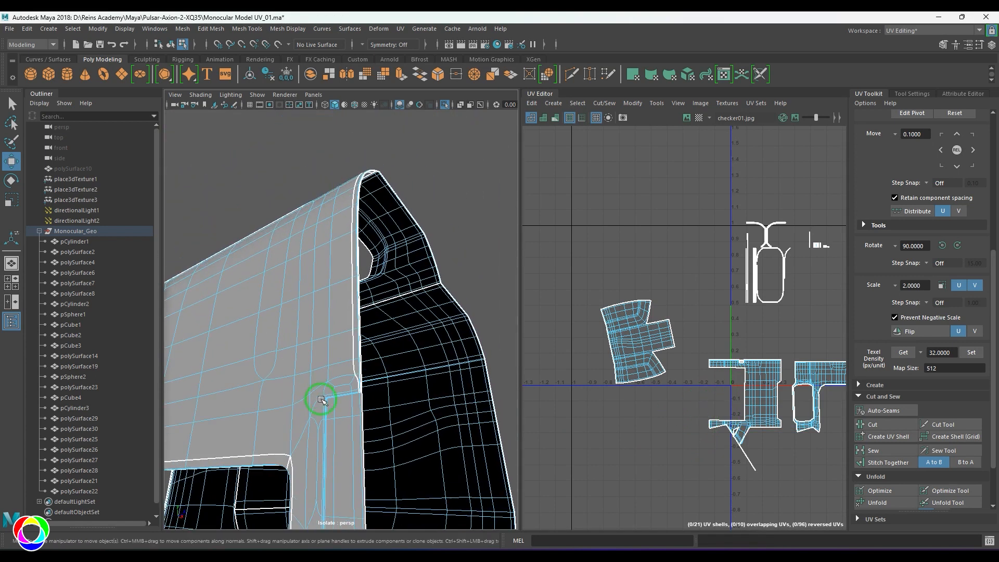
{"action": "left_click_drag", "start_coordinate": [321, 399], "coordinate": [365, 401], "text": "alt"}
{"action": "double_click", "coordinate": [369, 379]}
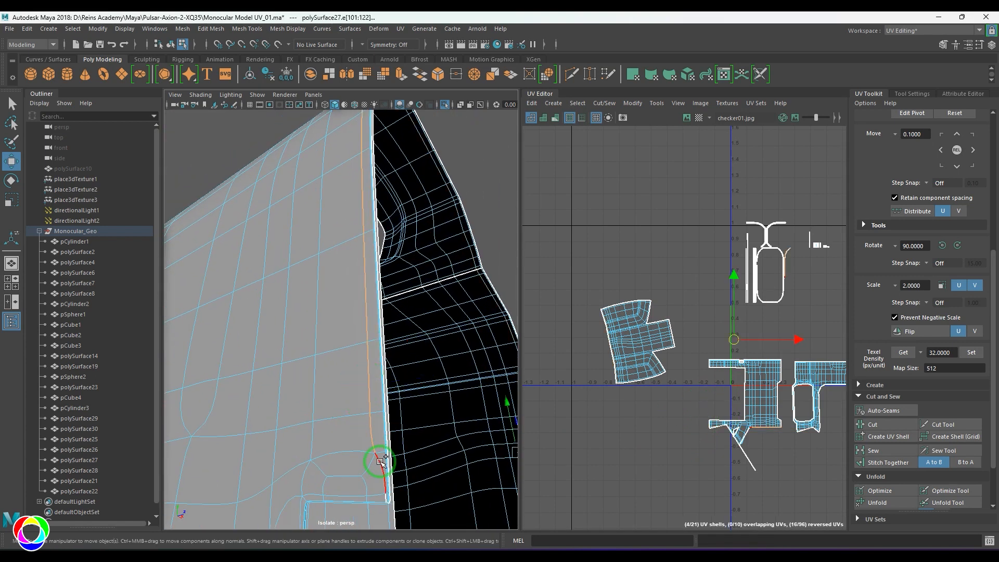
{"action": "left_click_drag", "start_coordinate": [380, 464], "coordinate": [330, 453], "text": "alt"}
{"action": "right_click_drag", "start_coordinate": [330, 454], "coordinate": [345, 462], "text": "alt"}
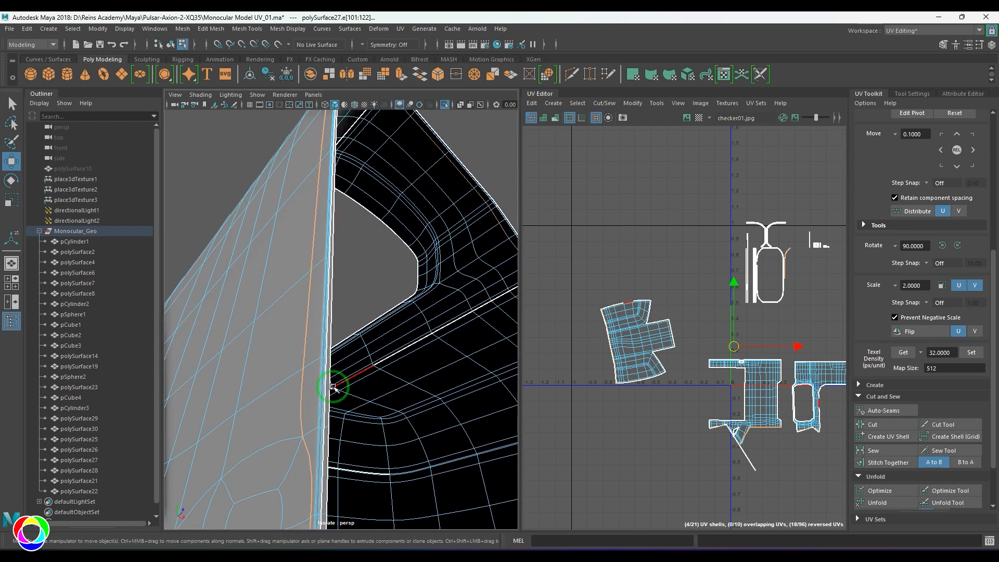
{"action": "key", "text": "shift+s"}
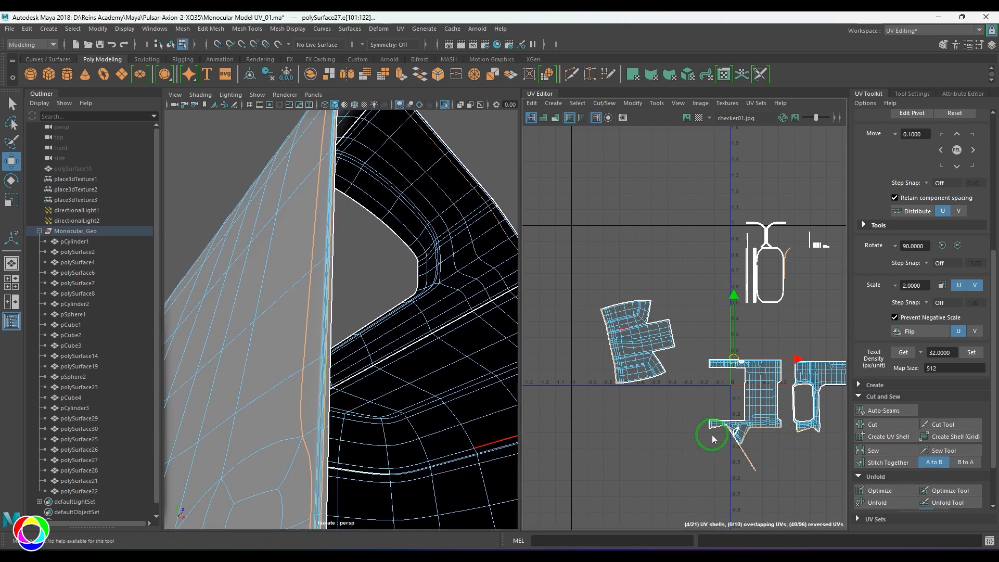
{"action": "right_click_drag", "start_coordinate": [462, 375], "coordinate": [317, 319], "text": "alt"}
{"action": "left_click_drag", "start_coordinate": [317, 319], "coordinate": [232, 306], "text": "alt"}
{"action": "scroll", "coordinate": [746, 394], "scroll_direction": "down", "scroll_amount": 5}
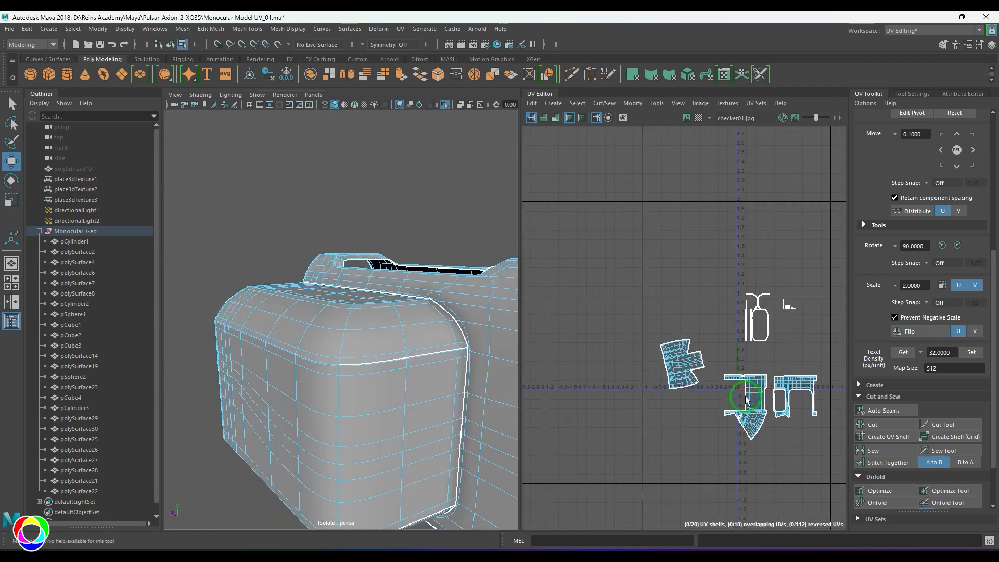
Select the complete UV shell of the sewn panel and move it down, clear of the neighbouring shells.
{"action": "middle_click_drag", "start_coordinate": [747, 394], "coordinate": [695, 356], "text": "alt"}
{"action": "scroll", "coordinate": [674, 368], "scroll_direction": "up", "scroll_amount": 4}
{"action": "left_click_drag", "start_coordinate": [669, 365], "coordinate": [706, 388]}
{"action": "right_click_drag", "start_coordinate": [708, 414], "coordinate": [724, 444], "text": "ctrl"}
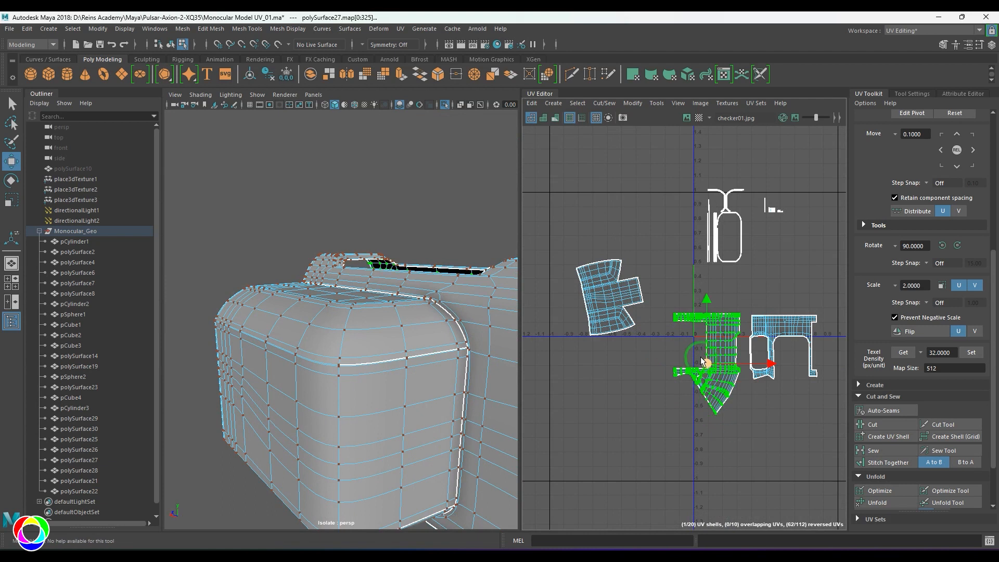
{"action": "left_click_drag", "start_coordinate": [706, 363], "coordinate": [685, 402]}
Unfold the selected panel shell and check its flattened shape in the UV layout.
{"action": "right_click", "coordinate": [732, 333], "text": "shift"}
{"action": "left_click", "coordinate": [680, 281]}
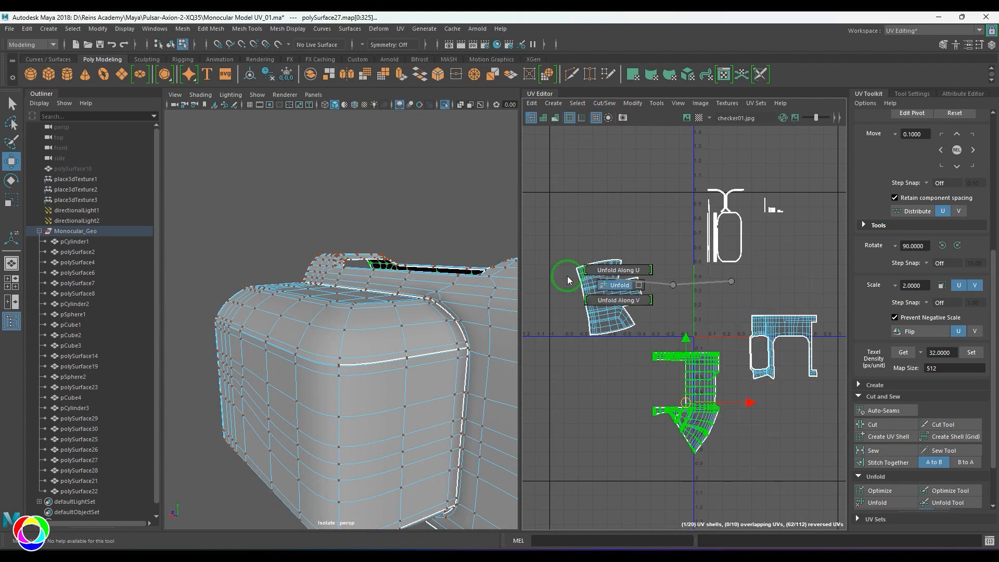
{"action": "right_click_drag", "start_coordinate": [479, 379], "coordinate": [401, 370], "text": "alt"}
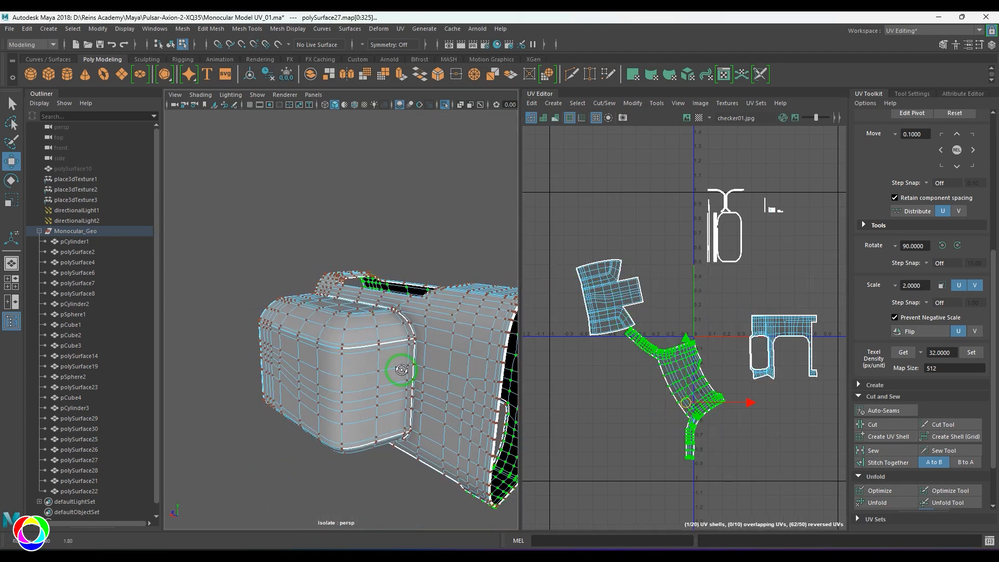
{"action": "left_click_drag", "start_coordinate": [401, 370], "coordinate": [413, 370], "text": "alt"}
{"action": "middle_click_drag", "start_coordinate": [701, 405], "coordinate": [713, 352], "text": "alt"}
{"action": "right_click_drag", "start_coordinate": [713, 351], "coordinate": [703, 394], "text": "alt"}
{"action": "scroll", "coordinate": [704, 396], "scroll_direction": "up", "scroll_amount": 2}
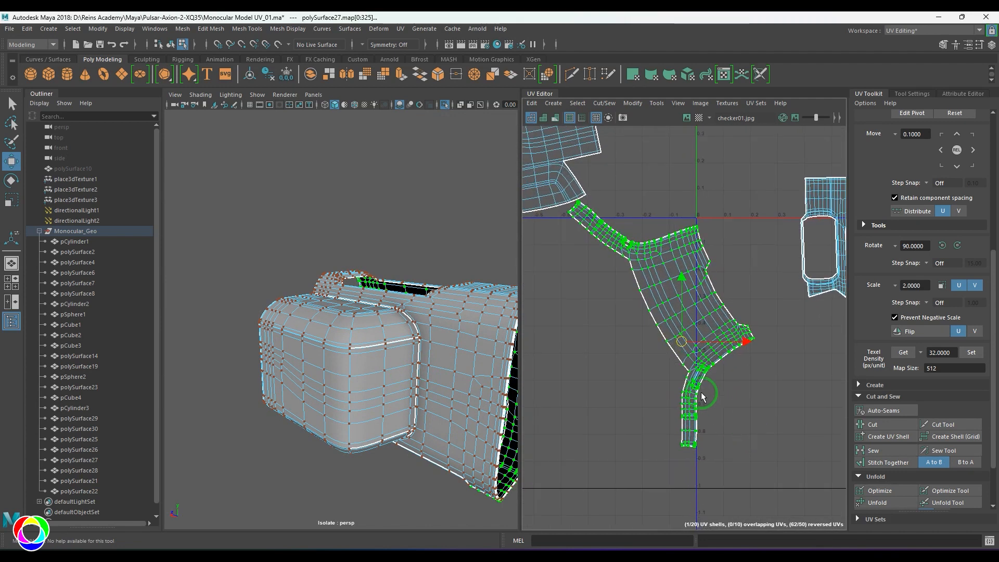
Move the selected UV shell with the two thin strips down, clear of the neighbouring shells.
{"action": "left_click_drag", "start_coordinate": [468, 377], "coordinate": [318, 311], "text": "alt"}
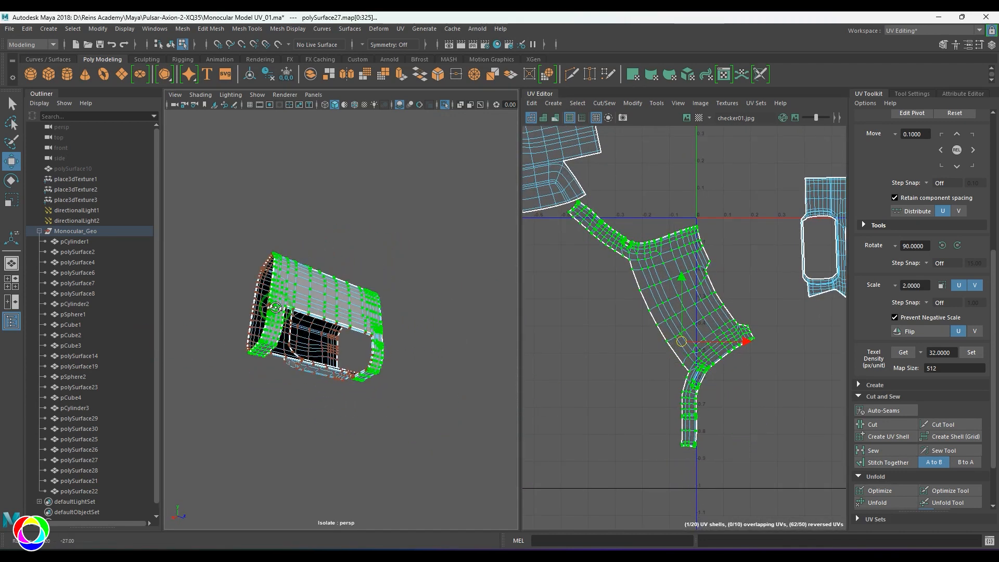
{"action": "left_click_drag", "start_coordinate": [302, 306], "coordinate": [318, 311], "text": "alt"}
{"action": "right_click_drag", "start_coordinate": [318, 312], "coordinate": [375, 335], "text": "alt"}
{"action": "left_click_drag", "start_coordinate": [374, 336], "coordinate": [466, 372], "text": "alt"}
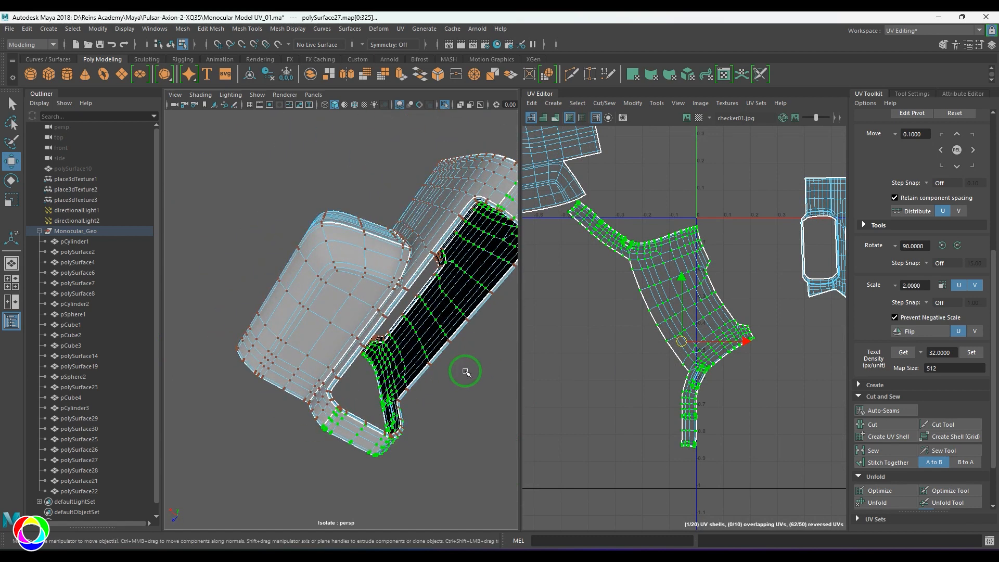
{"action": "middle_click_drag", "start_coordinate": [467, 372], "coordinate": [440, 307], "text": "alt"}
{"action": "right_click_drag", "start_coordinate": [440, 307], "coordinate": [445, 380], "text": "alt"}
{"action": "scroll", "coordinate": [747, 369], "scroll_direction": "down", "scroll_amount": 2}
{"action": "left_click_drag", "start_coordinate": [693, 347], "coordinate": [696, 421]}
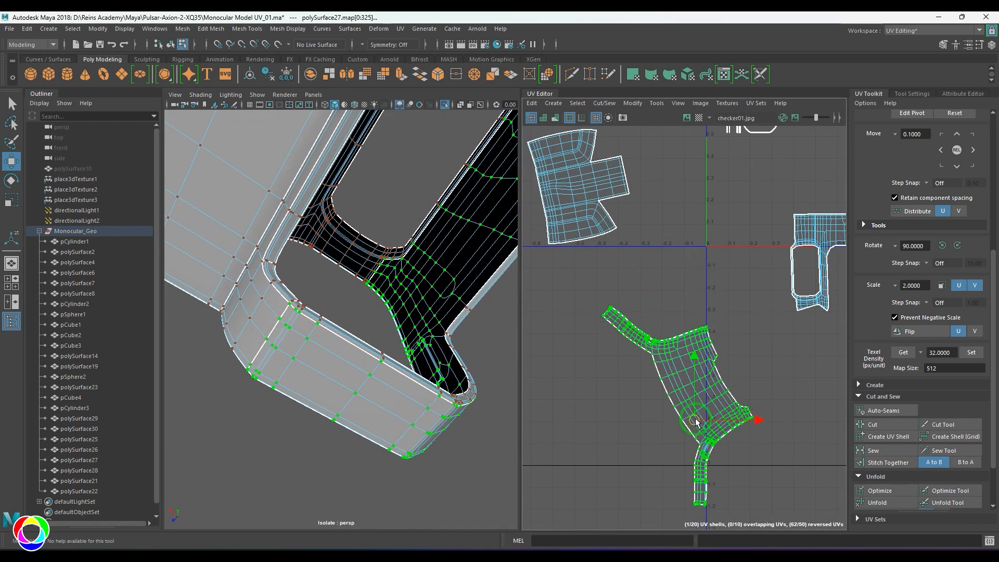
Move and sew the short seam edge at the notch on the side of the housing leg.
{"action": "key", "text": "F11"}
{"action": "left_click_drag", "start_coordinate": [753, 488], "coordinate": [765, 527]}
{"action": "left_click_drag", "start_coordinate": [359, 318], "coordinate": [370, 390], "text": "alt"}
{"action": "key", "text": "F10"}
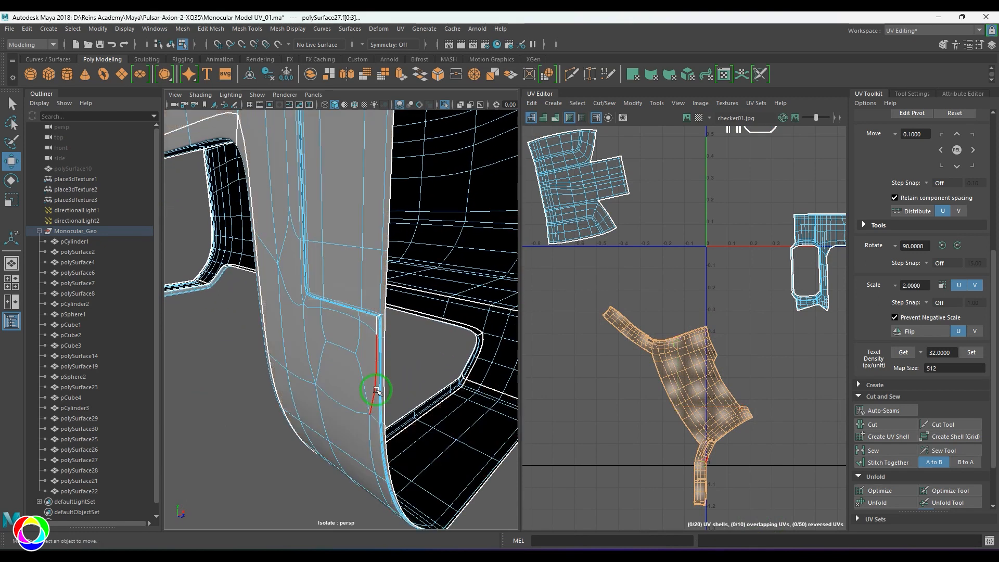
{"action": "double_click", "coordinate": [376, 393]}
{"action": "right_click_drag", "start_coordinate": [687, 366], "coordinate": [695, 393], "text": "shift"}
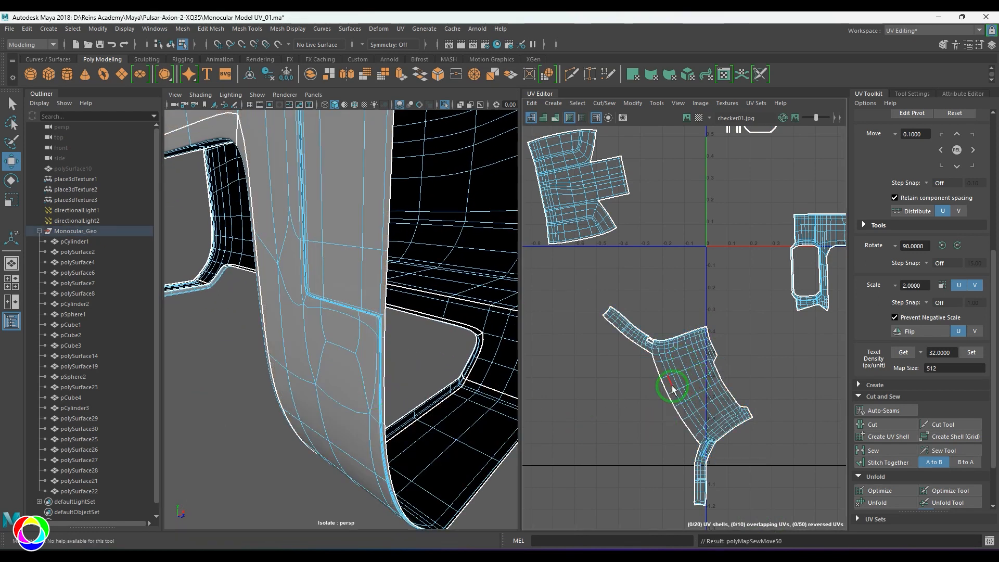
Select the whole sewn shell and unfold it.
{"action": "left_click_drag", "start_coordinate": [763, 506], "coordinate": [766, 513]}
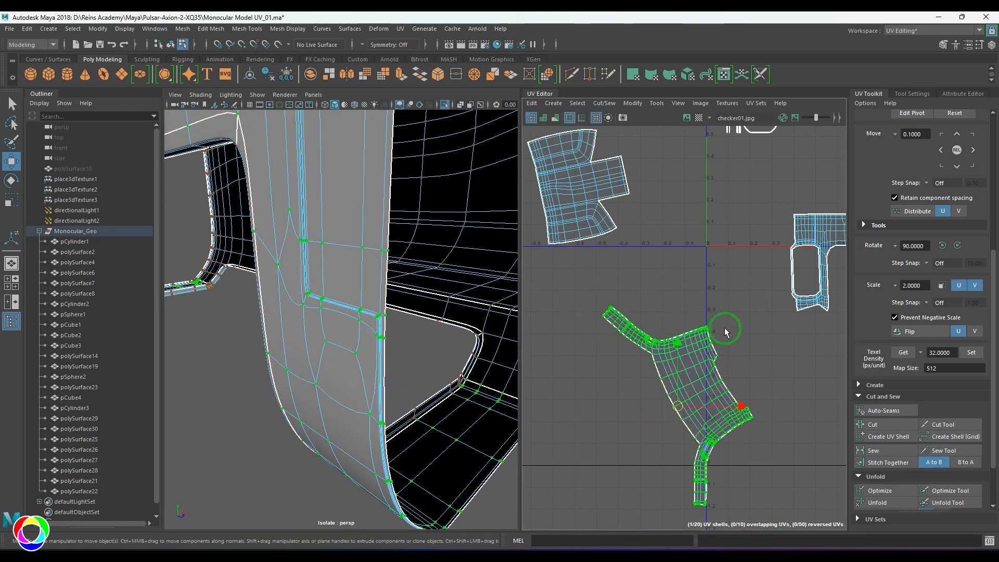
{"action": "mouse_move", "coordinate": [726, 281]}
{"action": "right_mouse_down", "text": "shift"}
{"action": "mouse_move", "coordinate": [705, 313]}
{"action": "mouse_move", "coordinate": [667, 285]}
{"action": "mouse_move", "coordinate": [618, 286]}
{"action": "right_mouse_up", "text": "shift"}
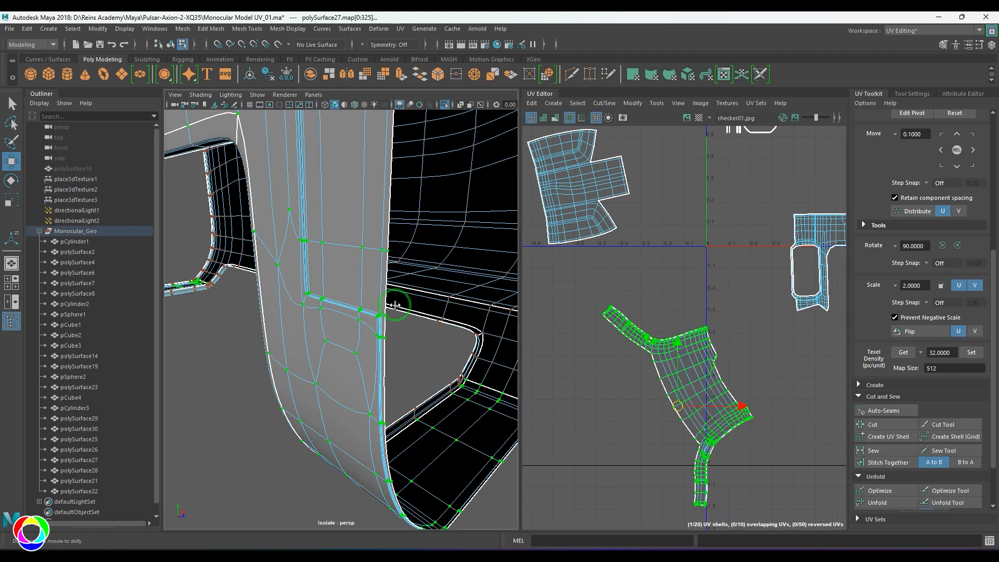
{"action": "mouse_move", "coordinate": [364, 291]}
{"action": "left_mouse_down", "text": "alt"}
{"action": "mouse_move", "coordinate": [322, 323]}
{"action": "mouse_move", "coordinate": [455, 299]}
{"action": "mouse_move", "coordinate": [382, 289]}
{"action": "left_mouse_up", "text": "alt"}
{"action": "scroll", "coordinate": [676, 309], "scroll_direction": "down", "scroll_amount": 4}
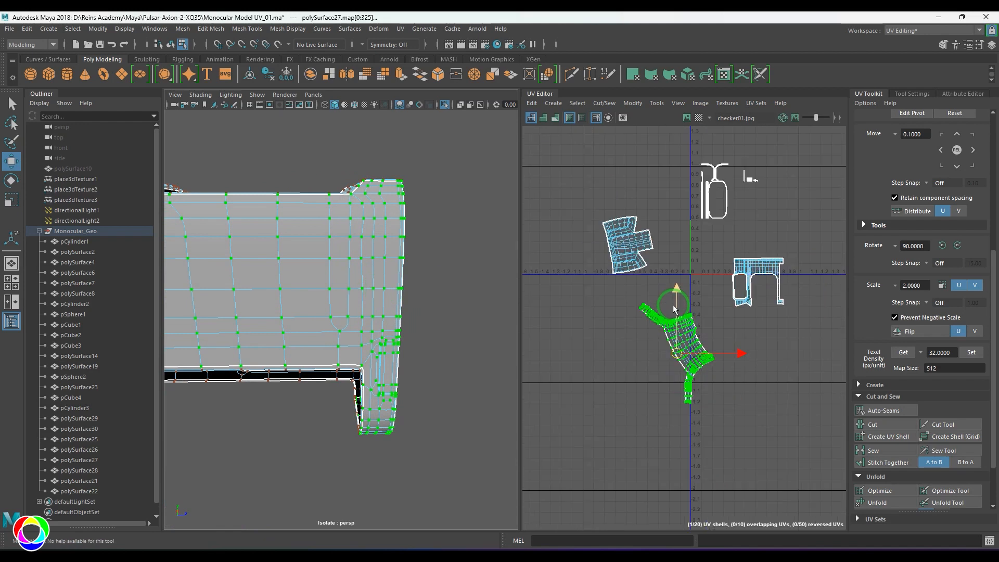
Rotate the unfolded shell so its wide panel lies horizontally with the notched edge facing up.
{"action": "scroll", "coordinate": [676, 310], "scroll_direction": "up", "scroll_amount": 5}
{"action": "middle_click_drag", "start_coordinate": [648, 331], "coordinate": [651, 213], "text": "alt"}
{"action": "scroll", "coordinate": [676, 260], "scroll_direction": "up", "scroll_amount": 1}
{"action": "middle_click_drag", "start_coordinate": [743, 364], "coordinate": [707, 320], "text": "alt"}
{"action": "scroll", "coordinate": [703, 344], "scroll_direction": "up", "scroll_amount": 1}
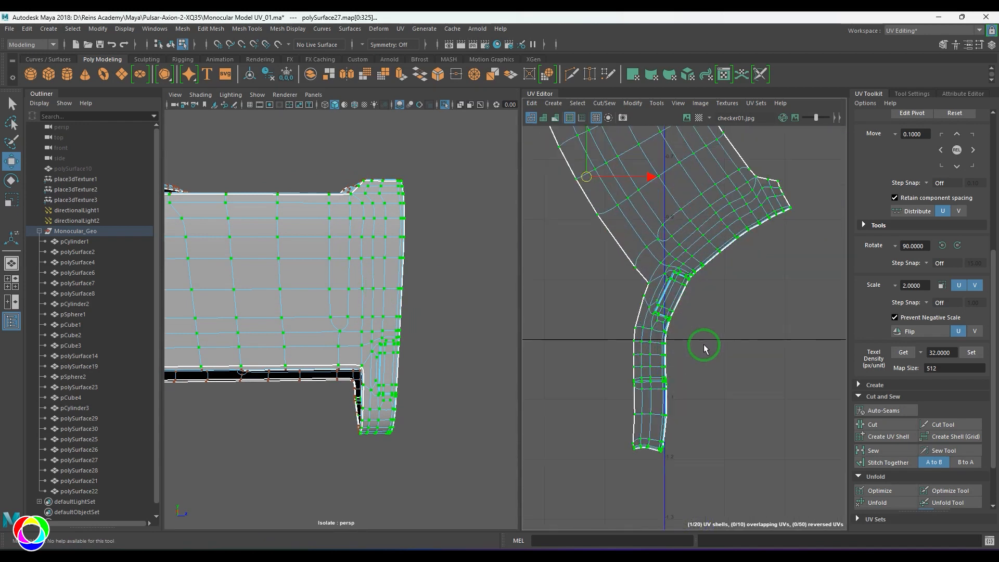
{"action": "scroll", "coordinate": [810, 341], "scroll_direction": "down", "scroll_amount": 2}
{"action": "key", "text": "e"}
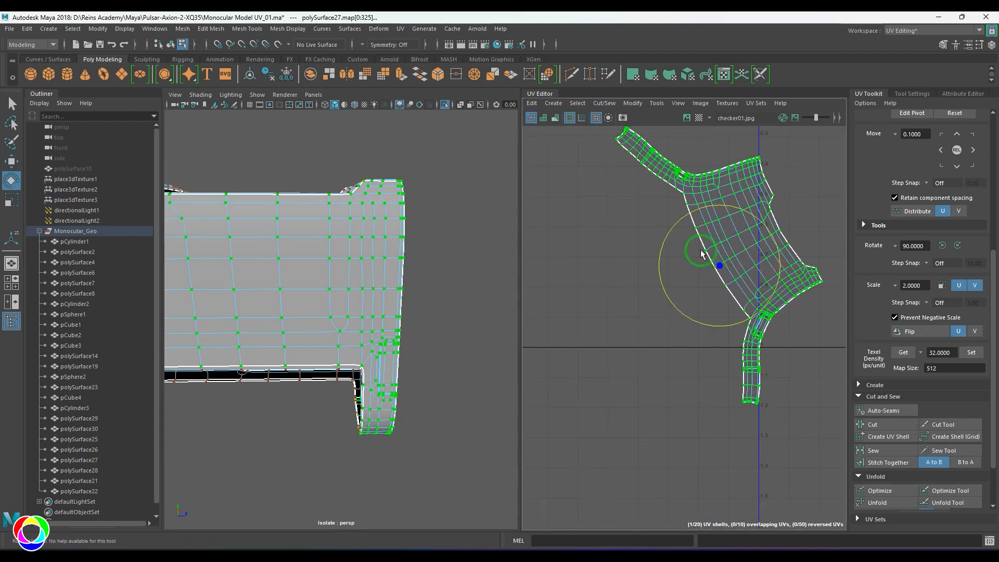
{"action": "left_click_drag", "start_coordinate": [676, 221], "coordinate": [656, 287]}
{"action": "middle_click_drag", "start_coordinate": [655, 290], "coordinate": [546, 304], "text": "alt"}
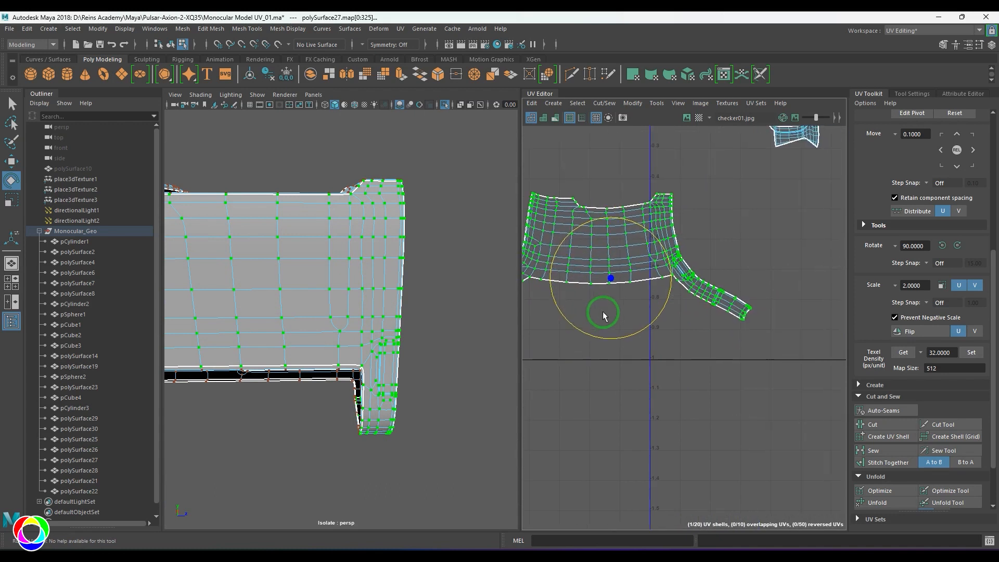
Pull the end UVs of the shell's right strip straight below the panel and unfold the strip.
{"action": "left_click_drag", "start_coordinate": [753, 302], "coordinate": [669, 360]}
{"action": "key", "text": "w"}
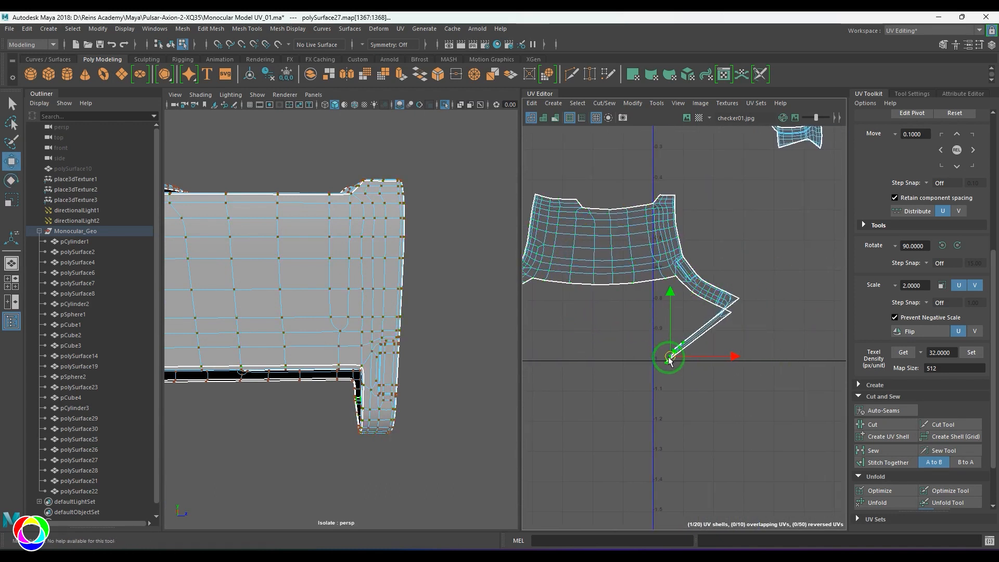
{"action": "left_click_drag", "start_coordinate": [758, 326], "coordinate": [660, 366]}
{"action": "left_click_drag", "start_coordinate": [697, 331], "coordinate": [755, 368]}
{"action": "key", "text": "w"}
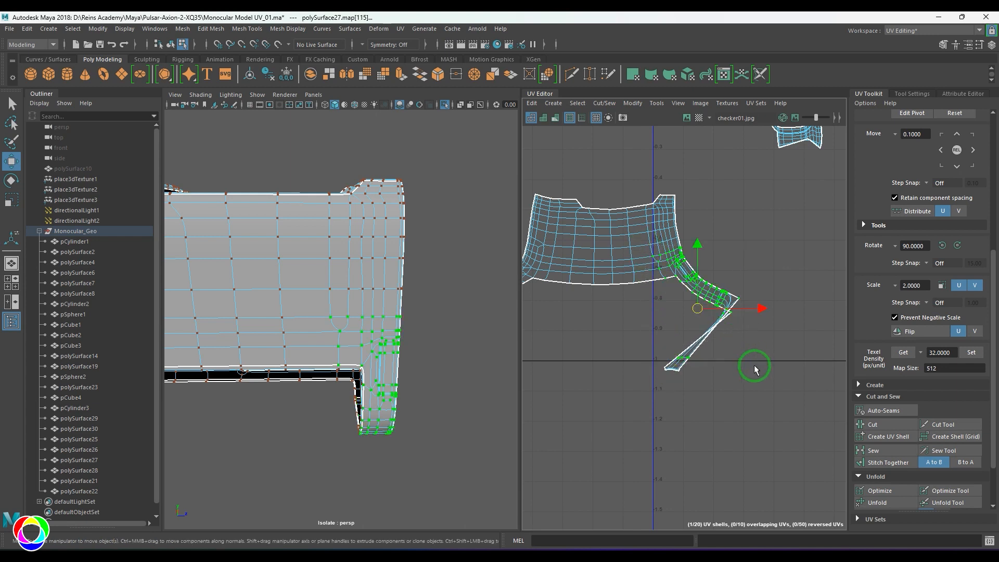
{"action": "right_click", "coordinate": [731, 349], "text": "shift"}
{"action": "left_click", "coordinate": [685, 281]}
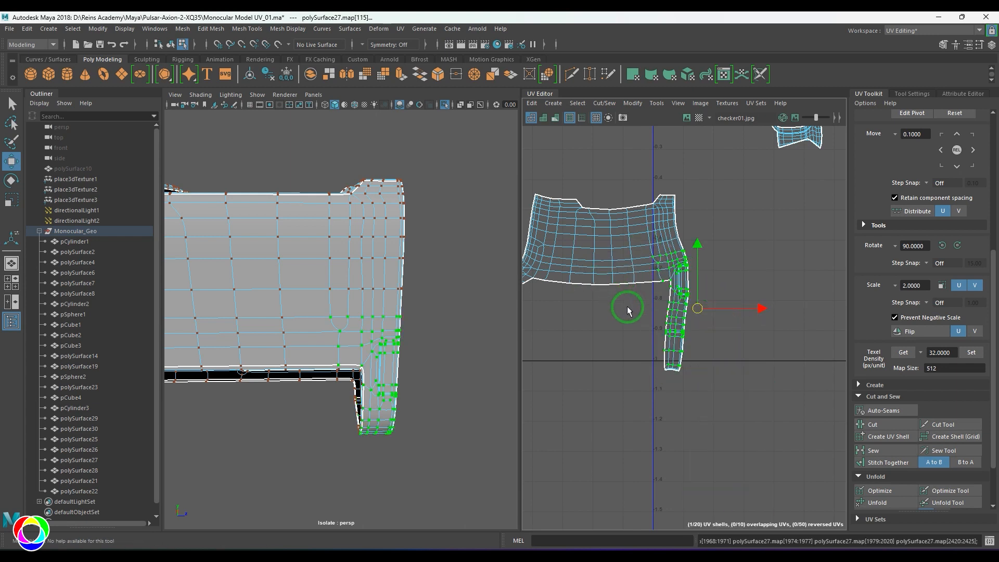
{"action": "left_click", "coordinate": [730, 355]}
Move and rotate the left strip's end UVs so they sit below the panel, and unfold that strip.
{"action": "middle_click_drag", "start_coordinate": [638, 361], "coordinate": [772, 383], "text": "alt"}
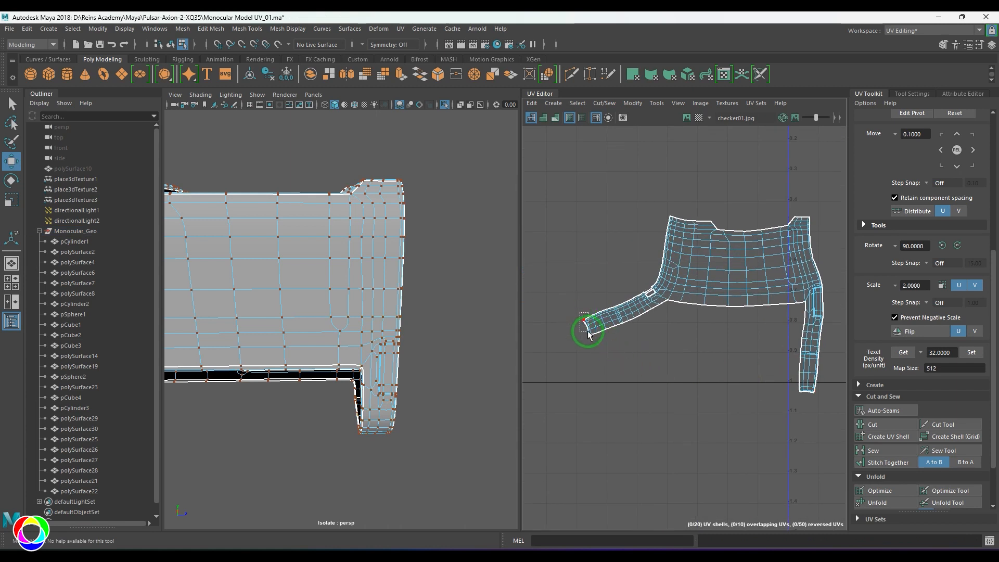
{"action": "left_click_drag", "start_coordinate": [588, 334], "coordinate": [643, 382]}
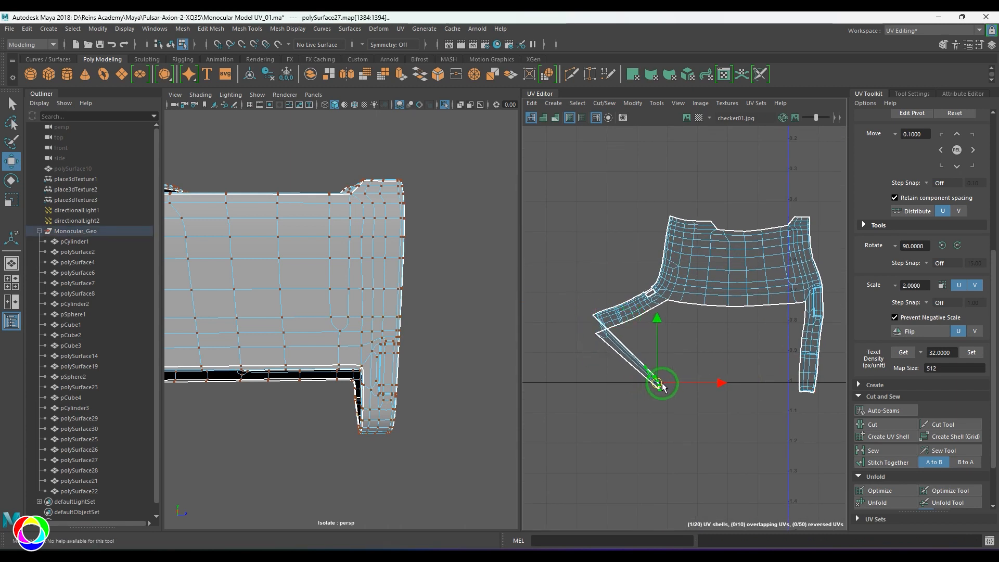
{"action": "key", "text": "e"}
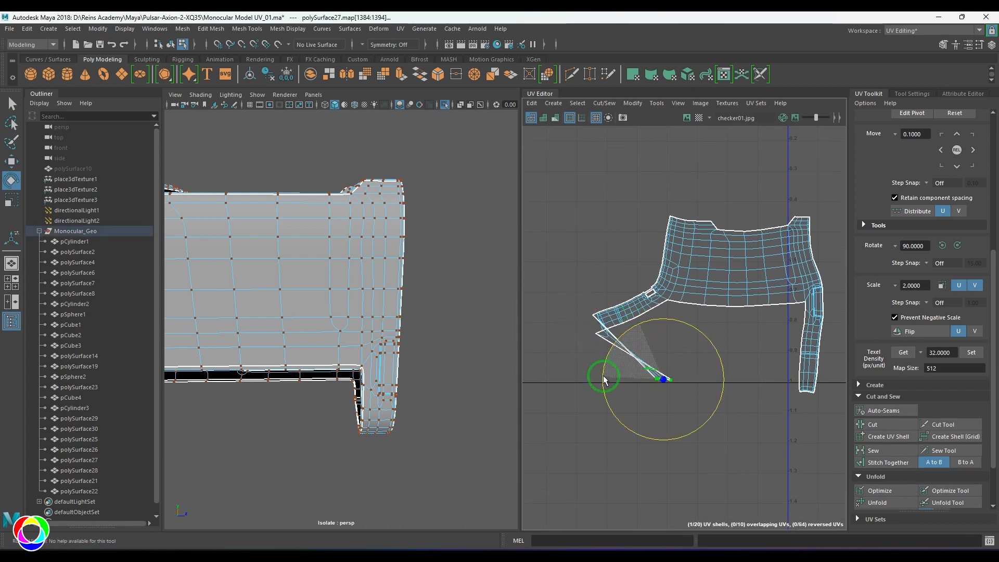
{"action": "left_click_drag", "start_coordinate": [555, 267], "coordinate": [641, 330]}
{"action": "left_click_drag", "start_coordinate": [722, 377], "coordinate": [723, 379]}
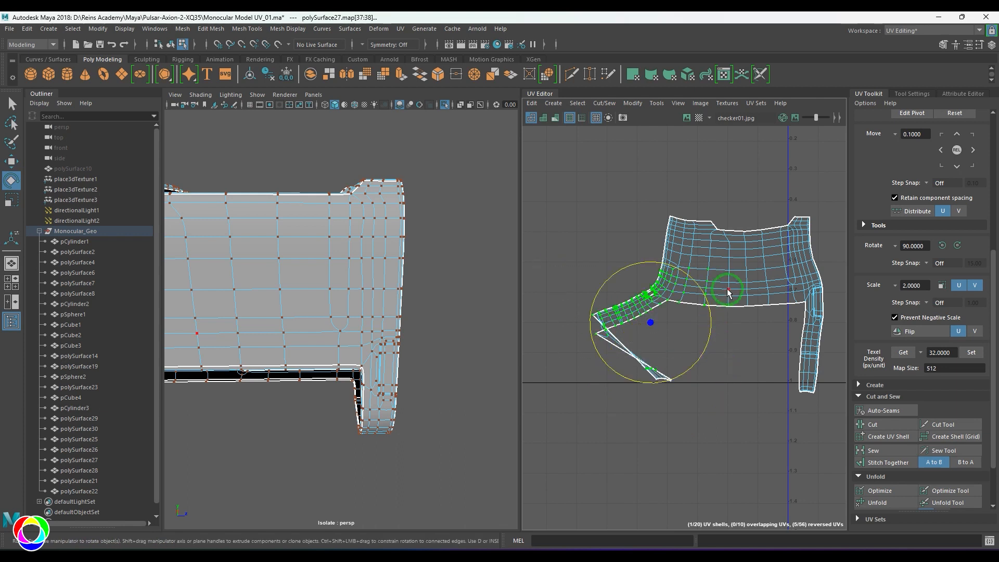
{"action": "right_click_drag", "start_coordinate": [727, 281], "coordinate": [584, 272], "text": "shift"}
{"action": "left_click", "coordinate": [742, 374]}
{"action": "left_click_drag", "start_coordinate": [610, 205], "coordinate": [624, 208]}
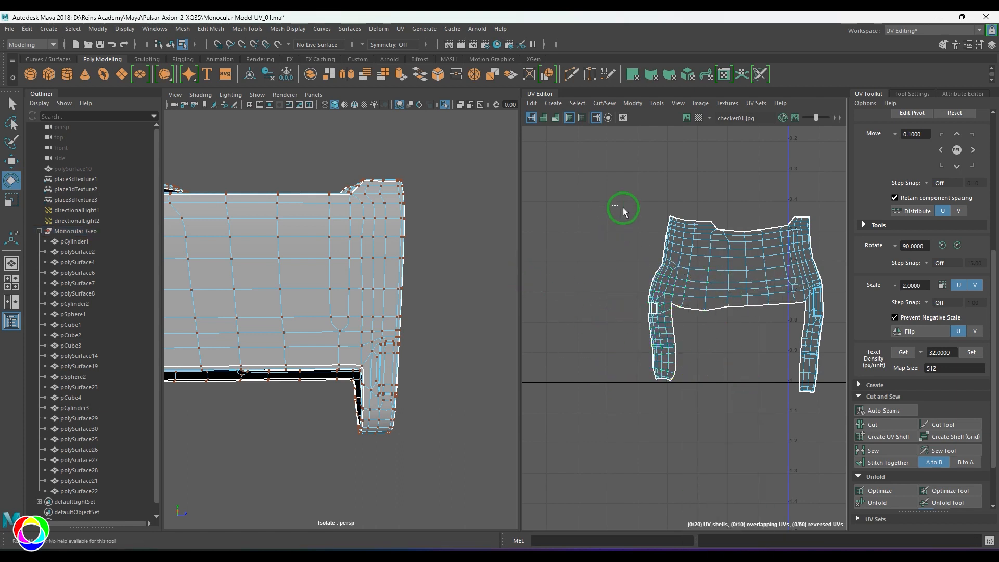
Unfold the wide panel's UVs, and the UVs where both strips join it, as separate selections.
{"action": "left_click_drag", "start_coordinate": [839, 317], "coordinate": [838, 318]}
{"action": "right_click_drag", "start_coordinate": [724, 222], "coordinate": [593, 212], "text": "shift"}
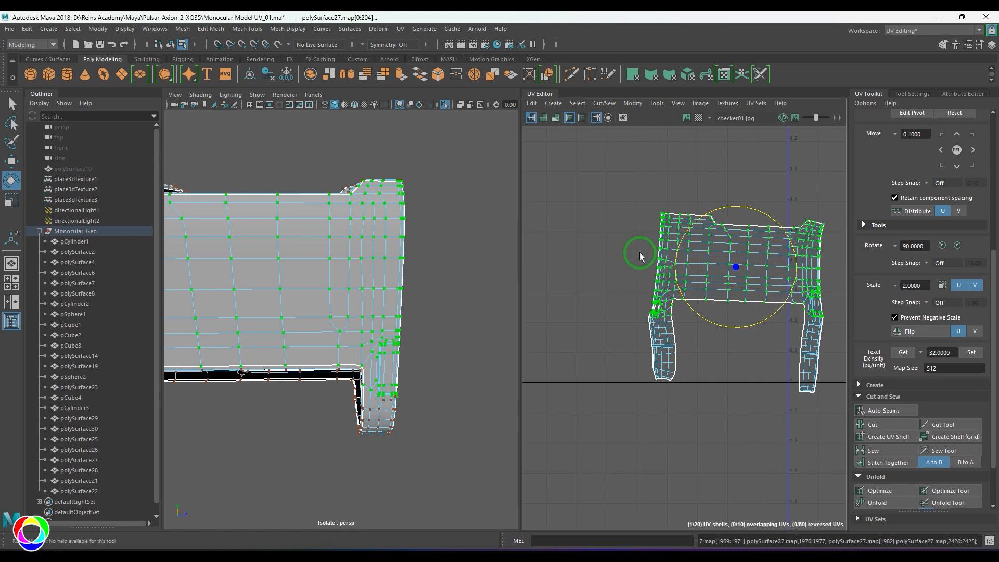
{"action": "middle_click_drag", "start_coordinate": [737, 285], "coordinate": [678, 279], "text": "alt"}
{"action": "left_click_drag", "start_coordinate": [830, 359], "coordinate": [830, 357]}
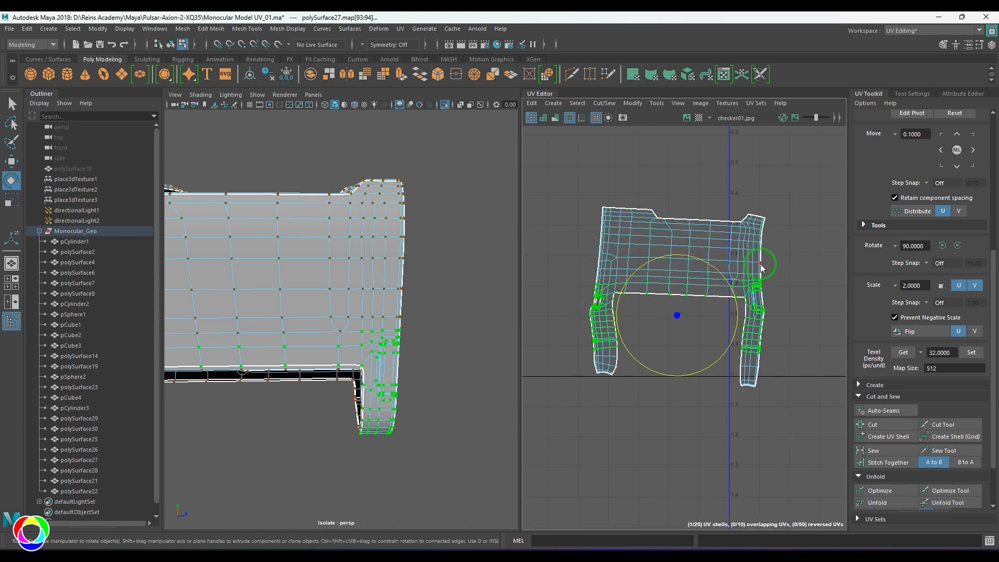
{"action": "right_click_drag", "start_coordinate": [681, 256], "coordinate": [575, 315], "text": "shift"}
Unfold the lower ends of both strips, refining the panel and strip ends in separate selections.
{"action": "left_click_drag", "start_coordinate": [581, 350], "coordinate": [801, 421]}
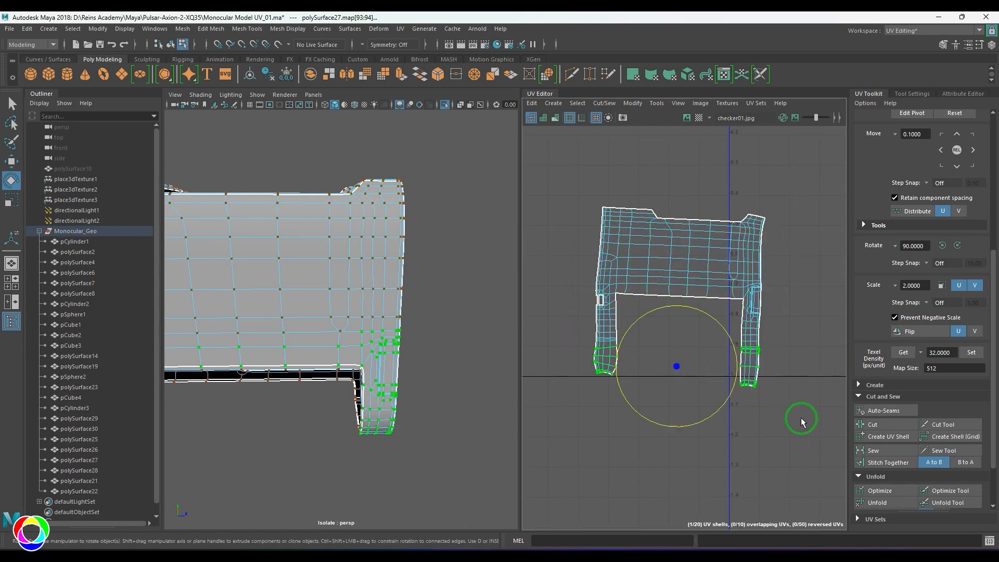
{"action": "right_click_drag", "start_coordinate": [784, 405], "coordinate": [741, 389], "text": "shift"}
{"action": "left_click_drag", "start_coordinate": [575, 174], "coordinate": [833, 336]}
{"action": "left_click_drag", "start_coordinate": [566, 339], "coordinate": [833, 424]}
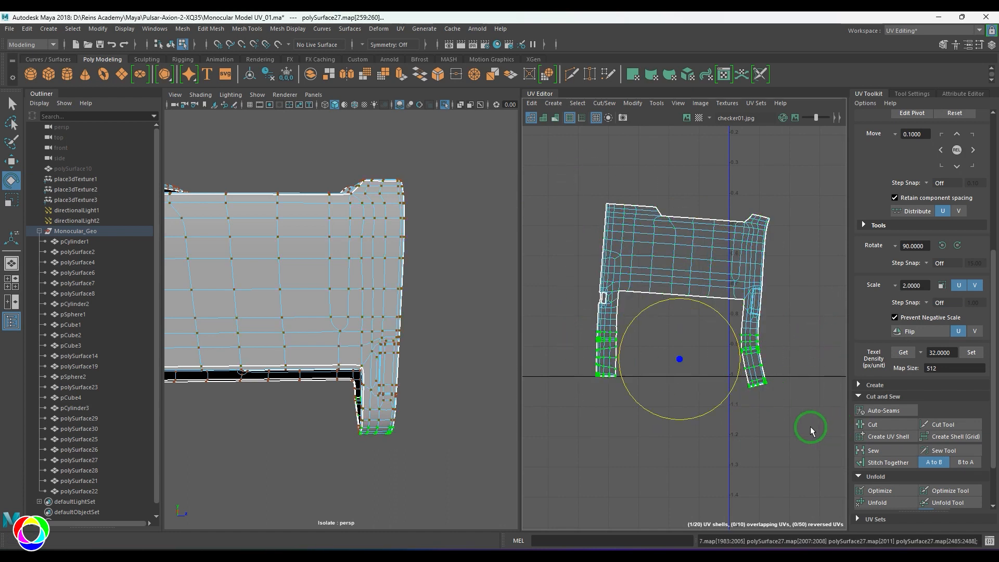
Display the checker texture on the housing and examine the pattern across the unwrapped panel and strips.
{"action": "key", "text": "F8"}
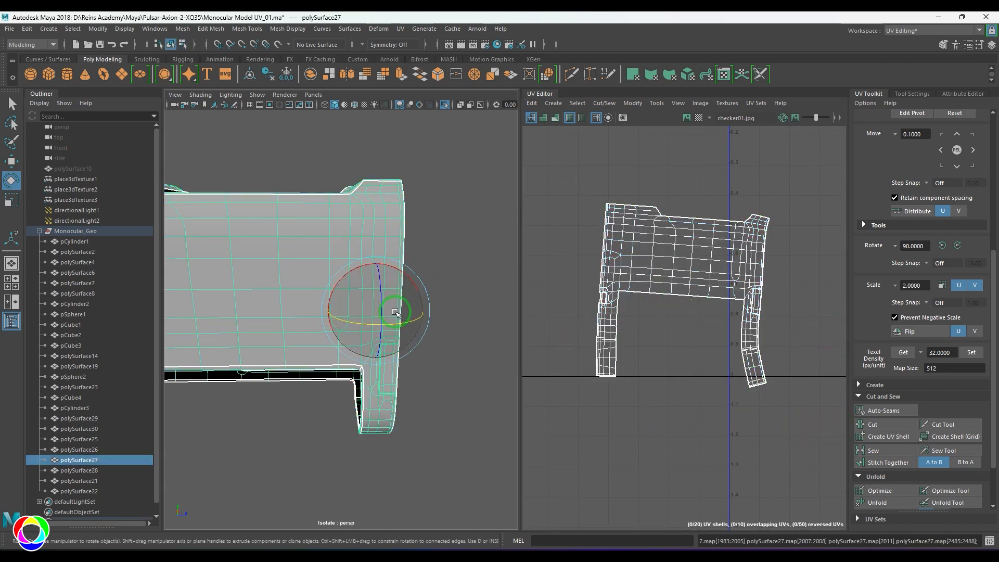
{"action": "key", "text": "6"}
{"action": "left_click", "coordinate": [458, 353]}
{"action": "left_click", "coordinate": [379, 316]}
{"action": "scroll", "coordinate": [706, 323], "scroll_direction": "down", "scroll_amount": 3}
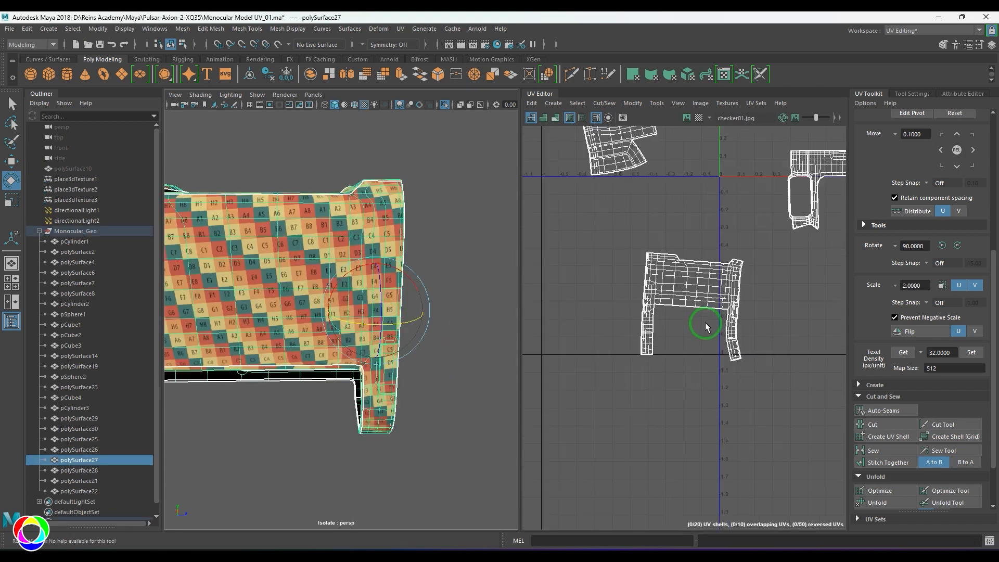
{"action": "middle_click_drag", "start_coordinate": [739, 277], "coordinate": [698, 453], "text": "alt"}
{"action": "scroll", "coordinate": [677, 435], "scroll_direction": "down", "scroll_amount": 1}
{"action": "scroll", "coordinate": [370, 354], "scroll_direction": "down", "scroll_amount": 2}
{"action": "left_click_drag", "start_coordinate": [369, 354], "coordinate": [329, 291], "text": "alt"}
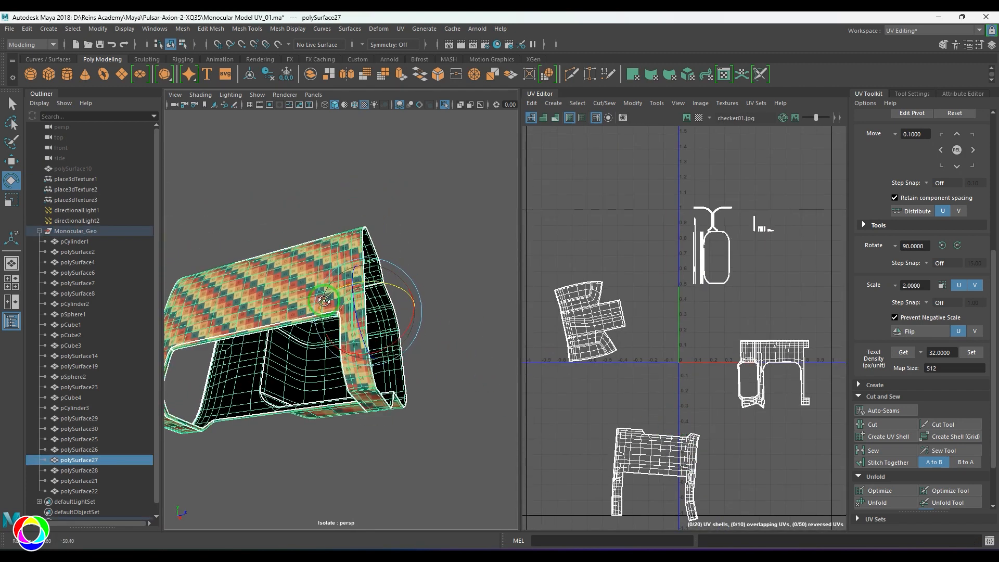
{"action": "middle_click_drag", "start_coordinate": [705, 430], "coordinate": [717, 403], "text": "alt"}
{"action": "left_click_drag", "start_coordinate": [266, 320], "coordinate": [252, 373], "text": "alt"}
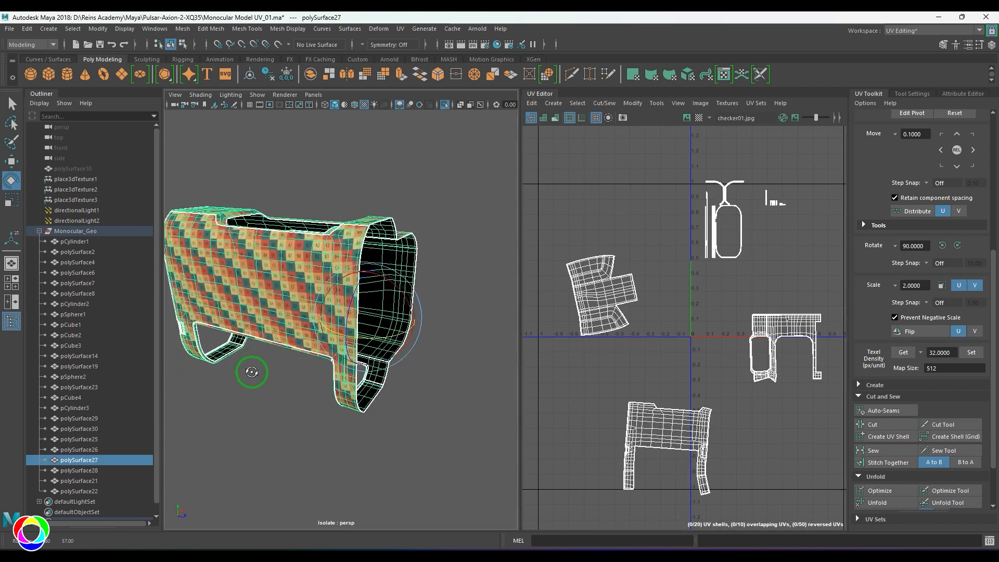
Examine the checker pattern around the housing's openings and lower edge, and return to plain shading.
{"action": "scroll", "coordinate": [326, 348], "scroll_direction": "up", "scroll_amount": 4}
{"action": "left_click_drag", "start_coordinate": [325, 348], "coordinate": [382, 238], "text": "alt"}
{"action": "left_click", "coordinate": [490, 460]}
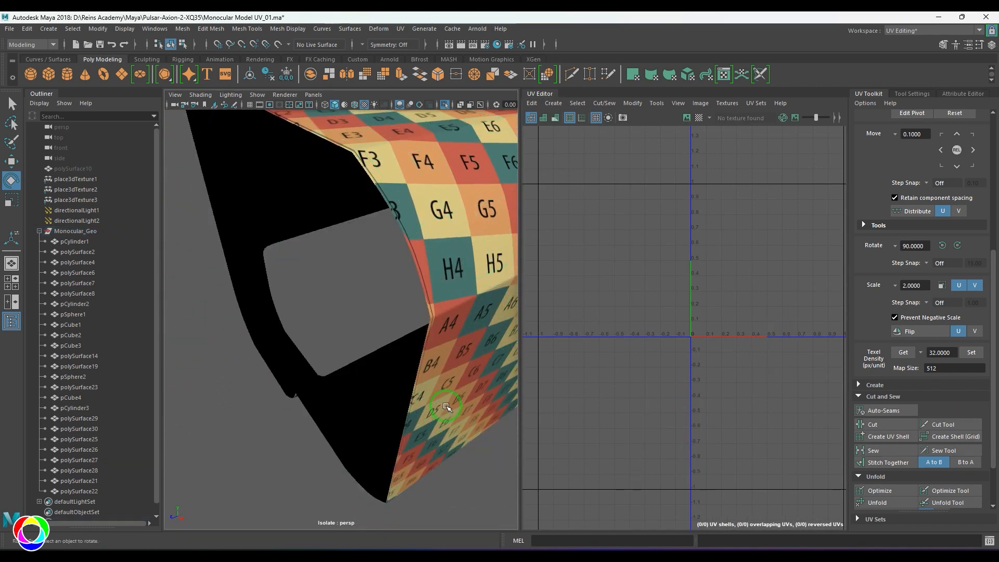
{"action": "left_click", "coordinate": [456, 339]}
{"action": "left_click_drag", "start_coordinate": [456, 339], "coordinate": [437, 334], "text": "alt"}
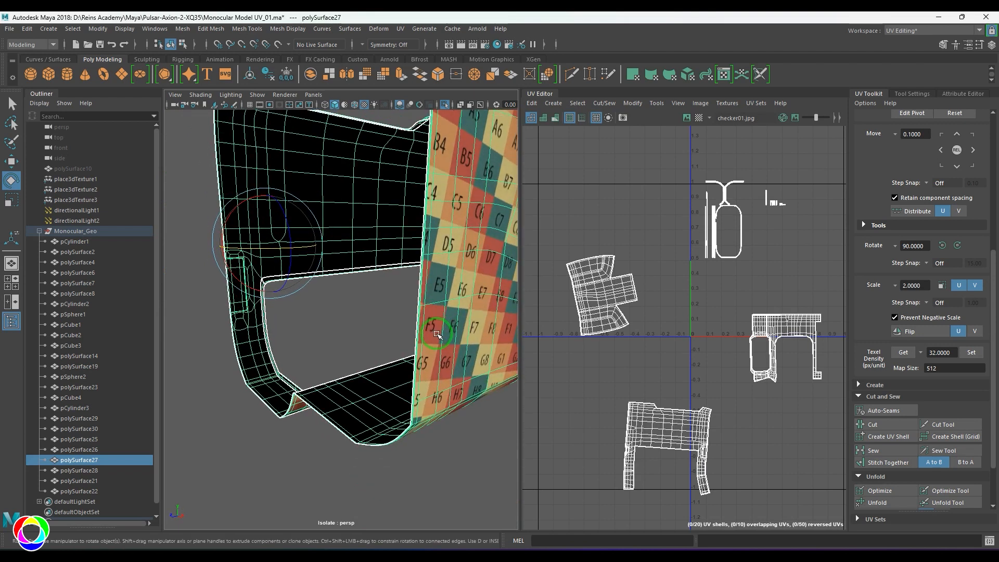
{"action": "key", "text": "5"}
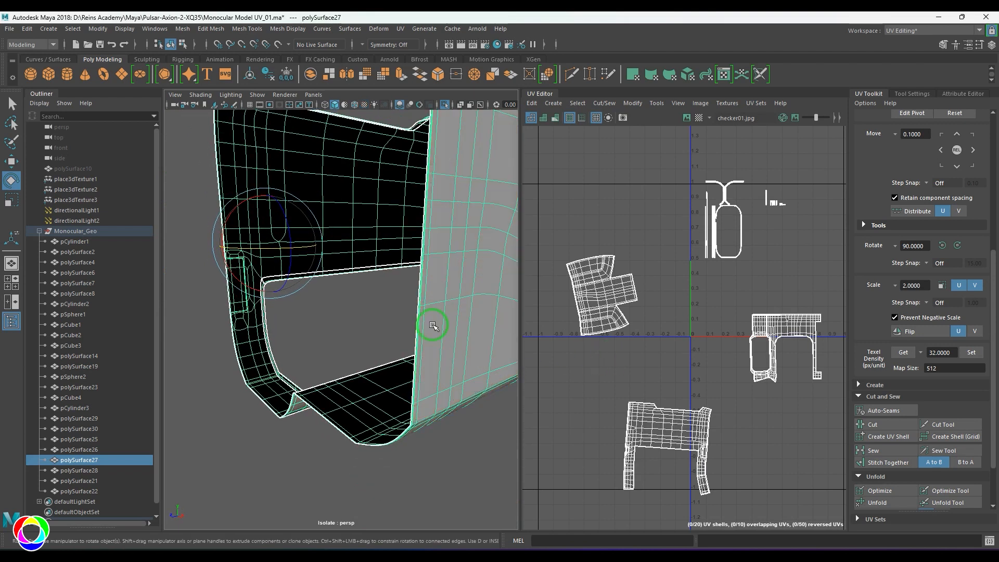
{"action": "left_click", "coordinate": [463, 439]}
{"action": "left_click", "coordinate": [434, 338]}
{"action": "left_click_drag", "start_coordinate": [434, 339], "coordinate": [497, 363], "text": "alt"}
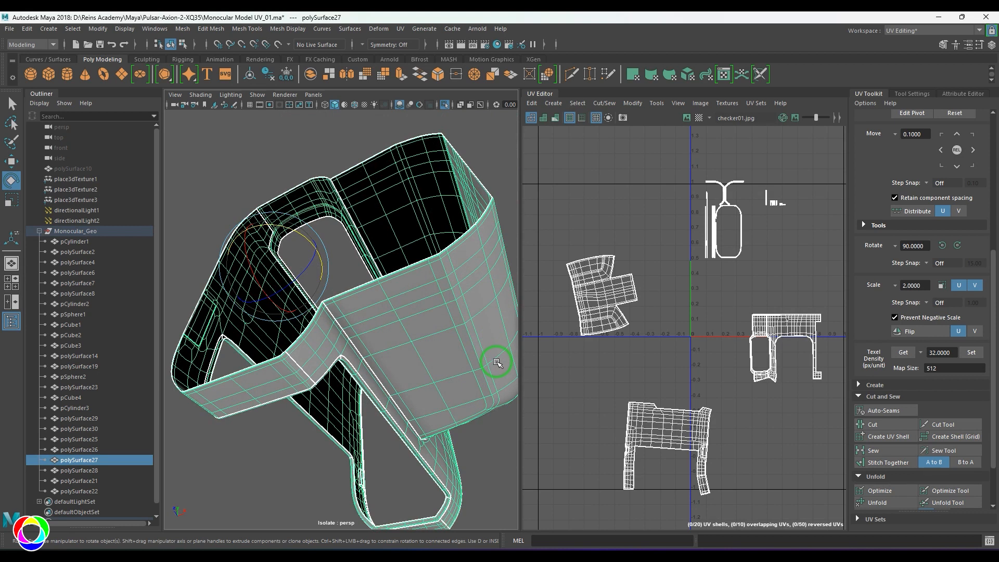
Try unfolding the frame-shaped shell with the rounded openings, and undo the unfold.
{"action": "scroll", "coordinate": [682, 399], "scroll_direction": "up", "scroll_amount": 3}
{"action": "middle_click_drag", "start_coordinate": [750, 404], "coordinate": [664, 404], "text": "alt"}
{"action": "scroll", "coordinate": [664, 404], "scroll_direction": "up", "scroll_amount": 3}
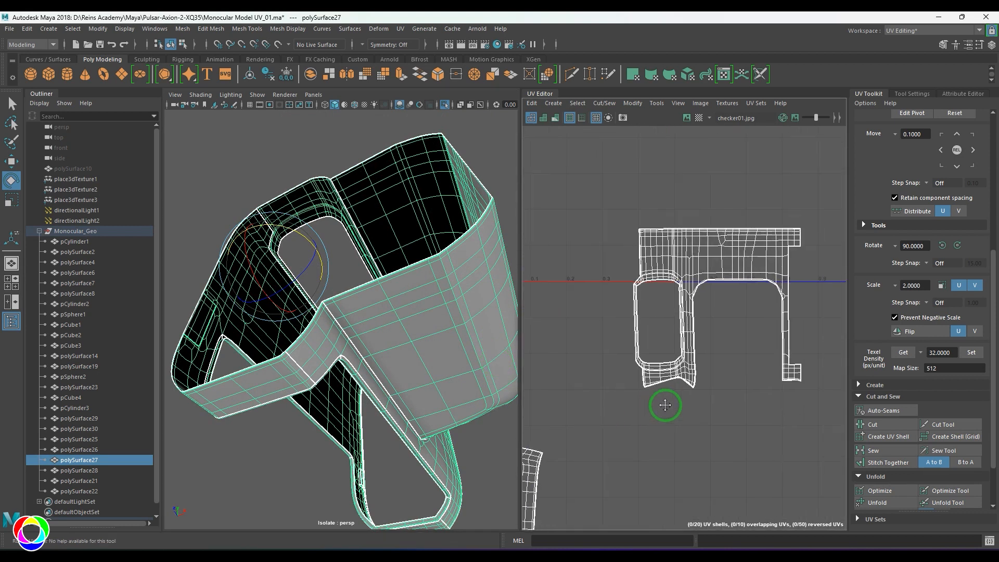
{"action": "scroll", "coordinate": [624, 388], "scroll_direction": "down", "scroll_amount": 2}
{"action": "right_click_drag", "start_coordinate": [601, 347], "coordinate": [635, 342]}
{"action": "left_click_drag", "start_coordinate": [610, 207], "coordinate": [651, 269]}
{"action": "mouse_move", "coordinate": [766, 243]}
{"action": "right_mouse_down", "text": "shift"}
{"action": "mouse_move", "coordinate": [679, 242]}
{"action": "mouse_move", "coordinate": [676, 312]}
{"action": "right_mouse_up", "text": "shift"}
{"action": "scroll", "coordinate": [678, 317], "scroll_direction": "down", "scroll_amount": 4}
{"action": "key", "text": "ctrl+z"}
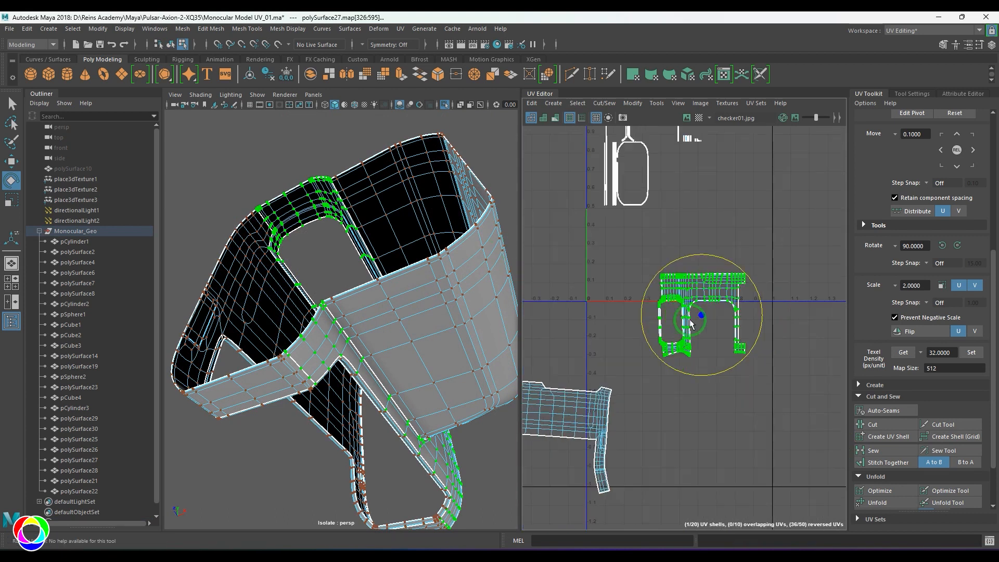
Unfold the upper band of the frame-shaped shell and its lower legs as separate selections.
{"action": "left_click_drag", "start_coordinate": [801, 312], "coordinate": [802, 312]}
{"action": "mouse_move", "coordinate": [799, 258]}
{"action": "right_mouse_down", "text": "shift"}
{"action": "mouse_move", "coordinate": [711, 256]}
{"action": "mouse_move", "coordinate": [649, 272]}
{"action": "right_mouse_up", "text": "shift"}
{"action": "left_click_drag", "start_coordinate": [620, 305], "coordinate": [780, 385]}
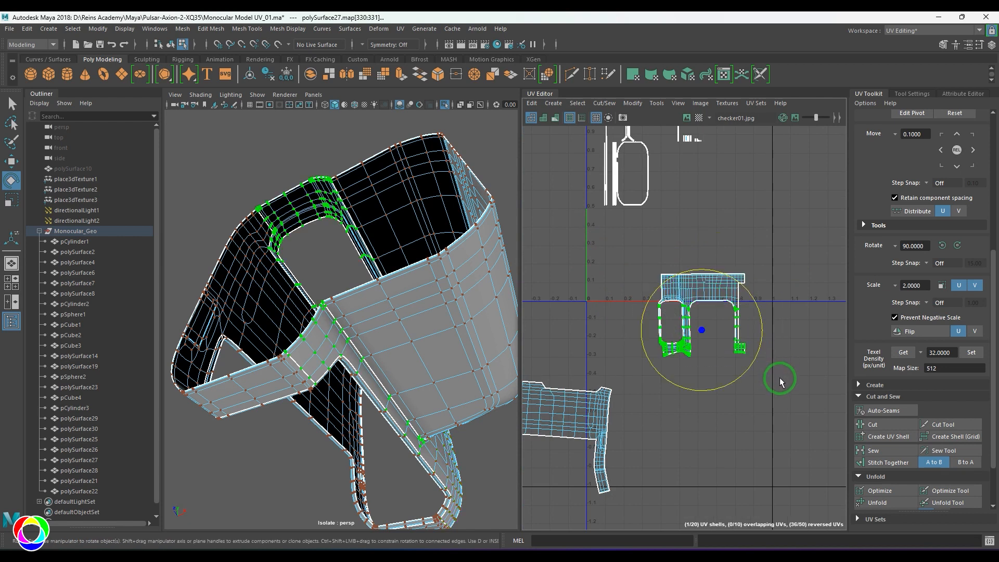
{"action": "key", "text": "g"}
{"action": "scroll", "coordinate": [767, 386], "scroll_direction": "up", "scroll_amount": 4}
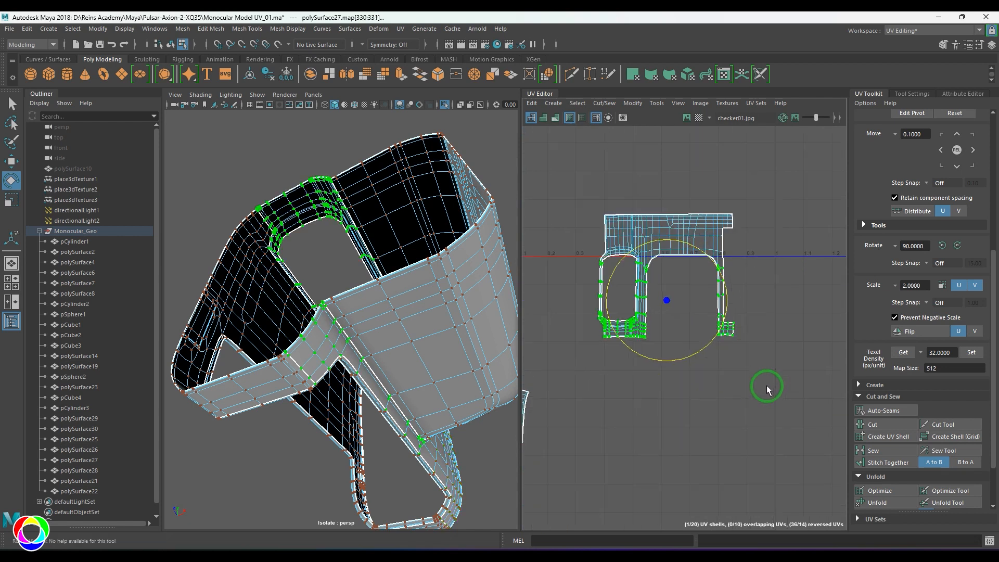
Move and sew the long edge along the opening's inner rim so one thin rim strip joins its adjacent UV shell.
{"action": "left_click", "coordinate": [784, 386]}
{"action": "scroll", "coordinate": [439, 344], "scroll_direction": "down", "scroll_amount": 4}
{"action": "left_click_drag", "start_coordinate": [373, 335], "coordinate": [554, 337], "text": "alt"}
{"action": "middle_click_drag", "start_coordinate": [686, 281], "coordinate": [701, 449], "text": "alt"}
{"action": "scroll", "coordinate": [730, 365], "scroll_direction": "up", "scroll_amount": 4}
{"action": "left_click_drag", "start_coordinate": [360, 347], "coordinate": [383, 356], "text": "alt"}
{"action": "scroll", "coordinate": [383, 357], "scroll_direction": "up", "scroll_amount": 3}
{"action": "middle_click_drag", "start_coordinate": [383, 357], "coordinate": [366, 332], "text": "alt"}
{"action": "left_click_drag", "start_coordinate": [366, 332], "coordinate": [404, 361], "text": "alt"}
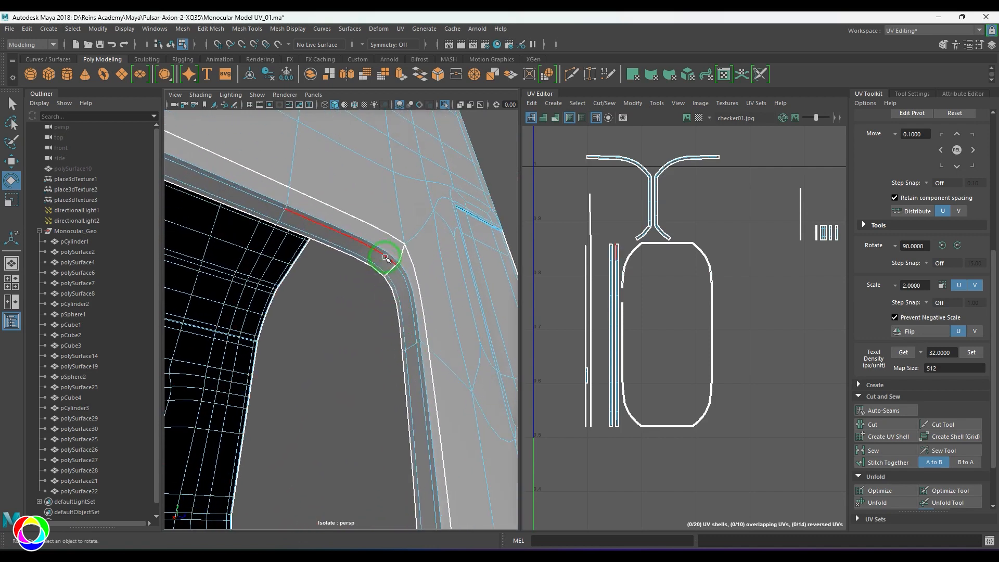
{"action": "left_click", "coordinate": [390, 236]}
{"action": "left_click_drag", "start_coordinate": [391, 283], "coordinate": [520, 358], "text": "alt"}
{"action": "right_click_drag", "start_coordinate": [691, 331], "coordinate": [691, 283], "text": "shift"}
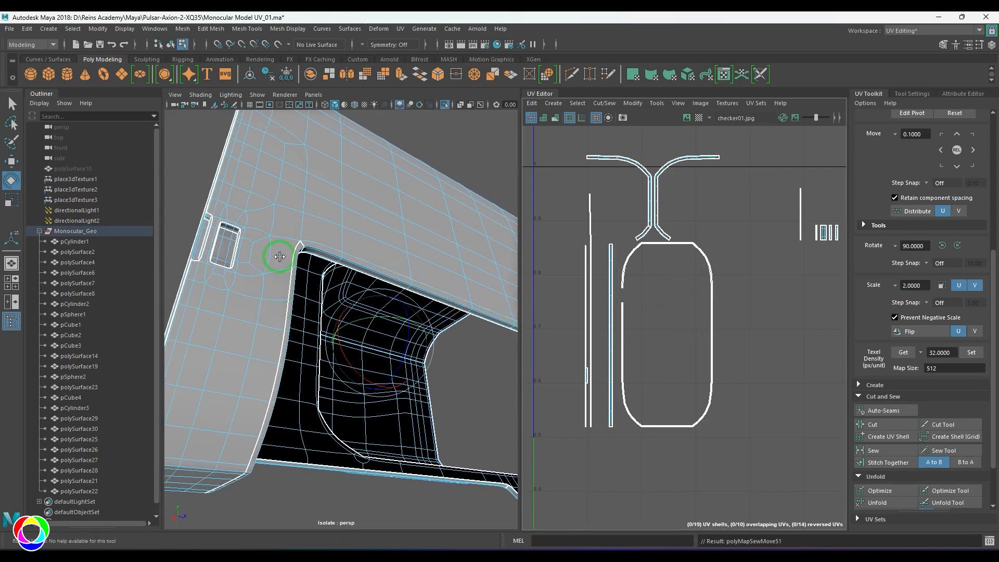
Try sewing the remaining thin rim strips around the housing's openings onto their adjacent UV shells.
{"action": "left_click", "coordinate": [286, 287]}
{"action": "mouse_move", "coordinate": [285, 402]}
{"action": "left_mouse_down", "text": "alt"}
{"action": "mouse_move", "coordinate": [251, 335]}
{"action": "mouse_move", "coordinate": [364, 323]}
{"action": "left_mouse_up", "text": "alt"}
{"action": "right_click_drag", "start_coordinate": [727, 402], "coordinate": [701, 364], "text": "shift"}
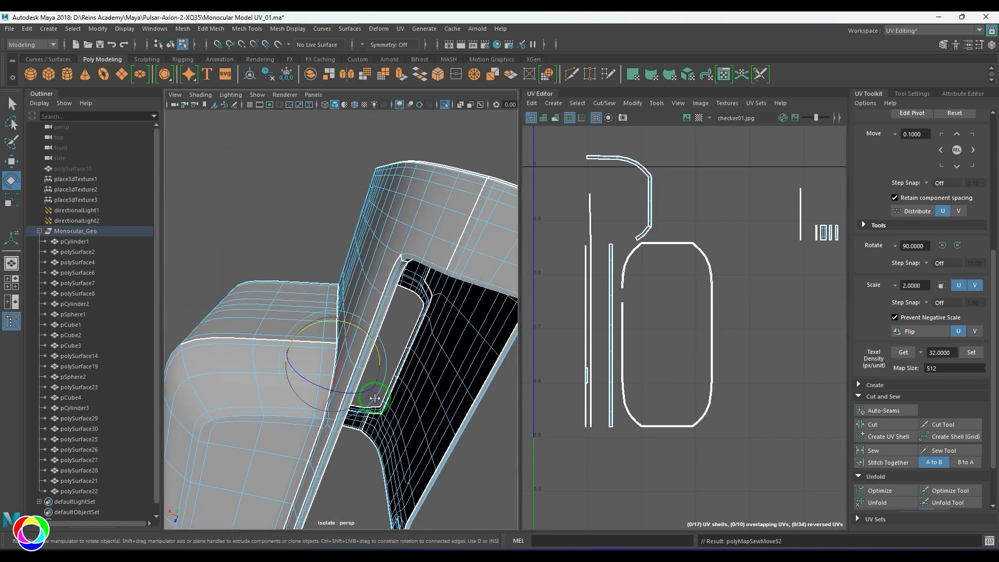
{"action": "left_click_drag", "start_coordinate": [375, 405], "coordinate": [397, 302], "text": "alt"}
{"action": "double_click", "coordinate": [390, 313]}
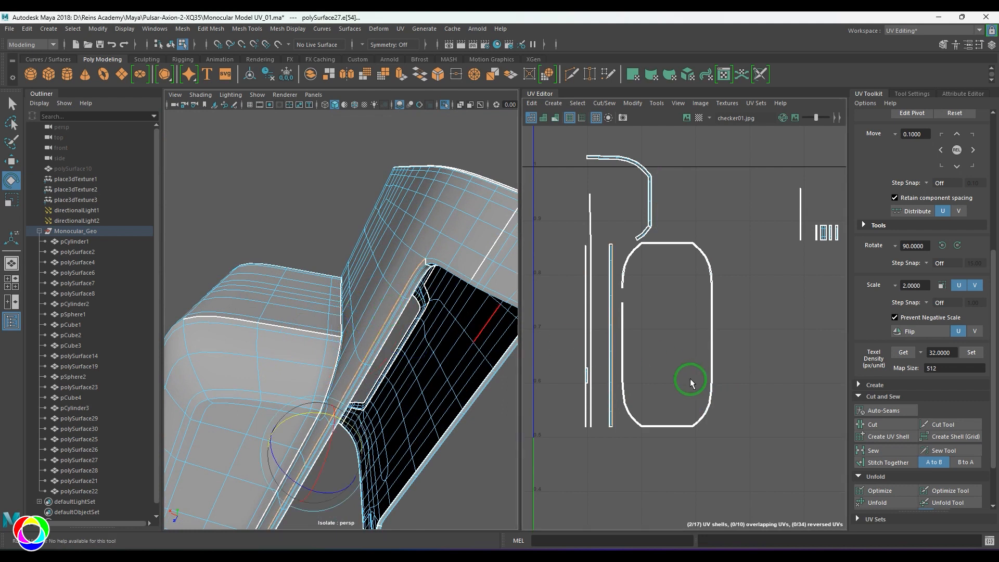
{"action": "right_click_drag", "start_coordinate": [690, 380], "coordinate": [652, 329], "text": "shift"}
{"action": "mouse_move", "coordinate": [415, 373]}
{"action": "left_mouse_down", "text": "alt"}
{"action": "mouse_move", "coordinate": [408, 383]}
{"action": "mouse_move", "coordinate": [349, 392]}
{"action": "mouse_move", "coordinate": [416, 408]}
{"action": "mouse_move", "coordinate": [357, 368]}
{"action": "mouse_move", "coordinate": [272, 338]}
{"action": "left_mouse_up", "text": "alt"}
{"action": "double_click", "coordinate": [273, 334]}
{"action": "right_click_drag", "start_coordinate": [657, 337], "coordinate": [602, 343], "text": "shift"}
{"action": "mouse_move", "coordinate": [429, 364]}
{"action": "left_mouse_down", "text": "alt"}
{"action": "mouse_move", "coordinate": [338, 360]}
{"action": "mouse_move", "coordinate": [209, 383]}
{"action": "mouse_move", "coordinate": [456, 353]}
{"action": "left_mouse_up", "text": "alt"}
{"action": "scroll", "coordinate": [665, 334], "scroll_direction": "down", "scroll_amount": 8}
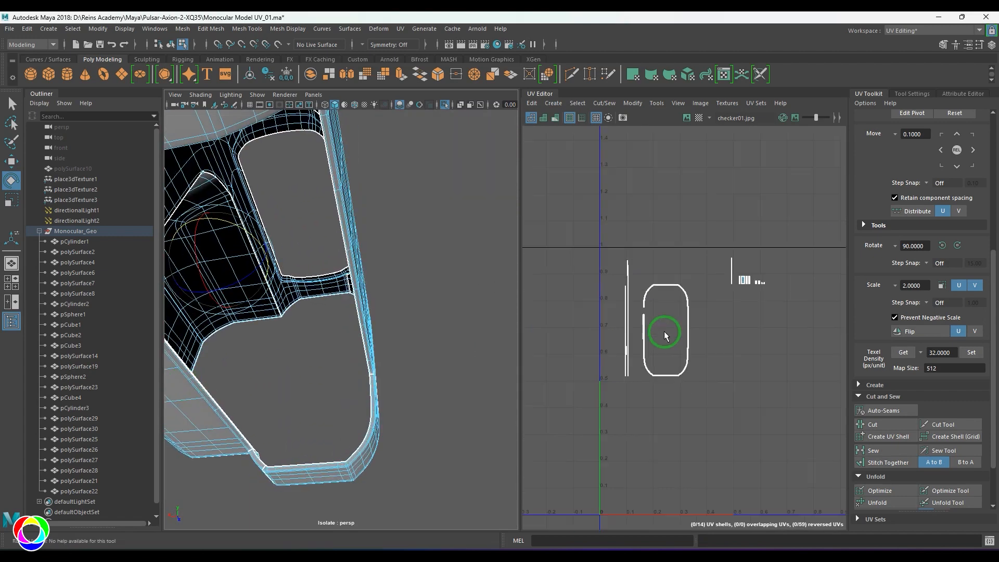
Check the merged shell for overlaps and undo the rim strip sews made after the first one.
{"action": "middle_click_drag", "start_coordinate": [690, 389], "coordinate": [757, 197], "text": "alt"}
{"action": "scroll", "coordinate": [730, 306], "scroll_direction": "up", "scroll_amount": 3}
{"action": "middle_click_drag", "start_coordinate": [731, 306], "coordinate": [758, 236], "text": "alt"}
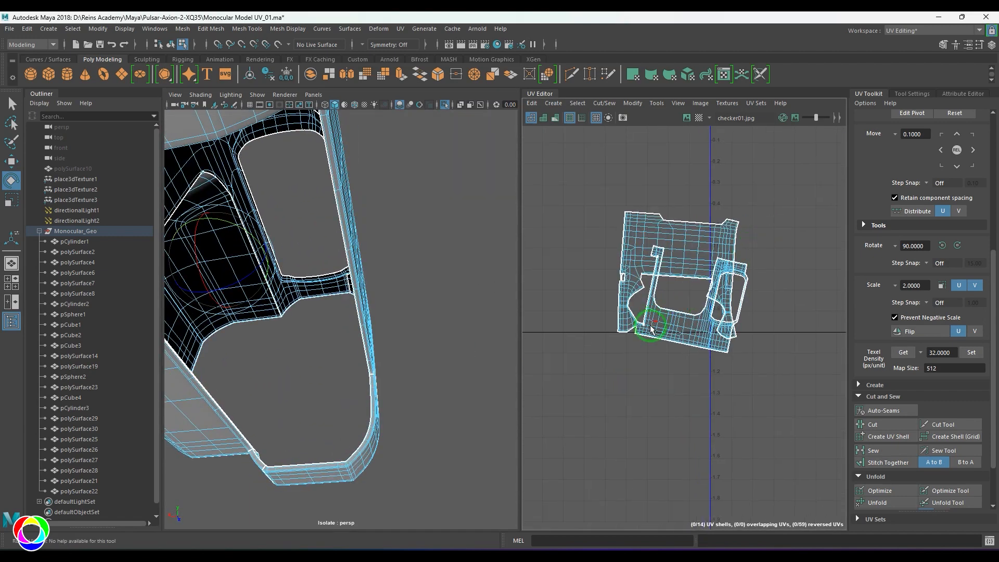
{"action": "left_click_drag", "start_coordinate": [312, 373], "coordinate": [292, 359], "text": "alt"}
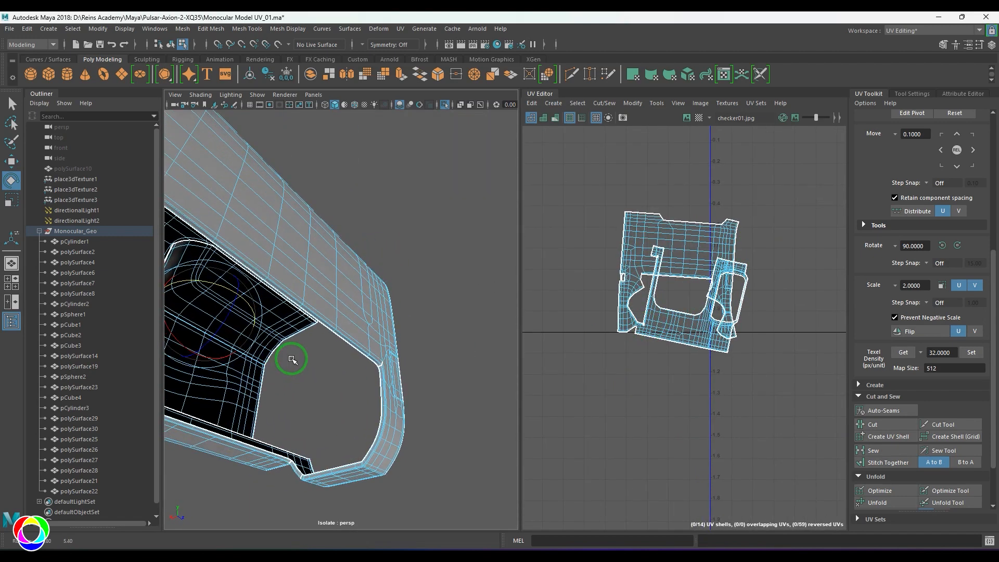
{"action": "scroll", "coordinate": [726, 332], "scroll_direction": "down", "scroll_amount": 5}
{"action": "key", "text": "ctrl+z"}
{"action": "key", "text": "ctrl+z"}
{"action": "key", "text": "ctrl+z"}
{"action": "key", "text": "ctrl+z"}
{"action": "key", "text": "ctrl+z"}
{"action": "key", "text": "ctrl+z"}
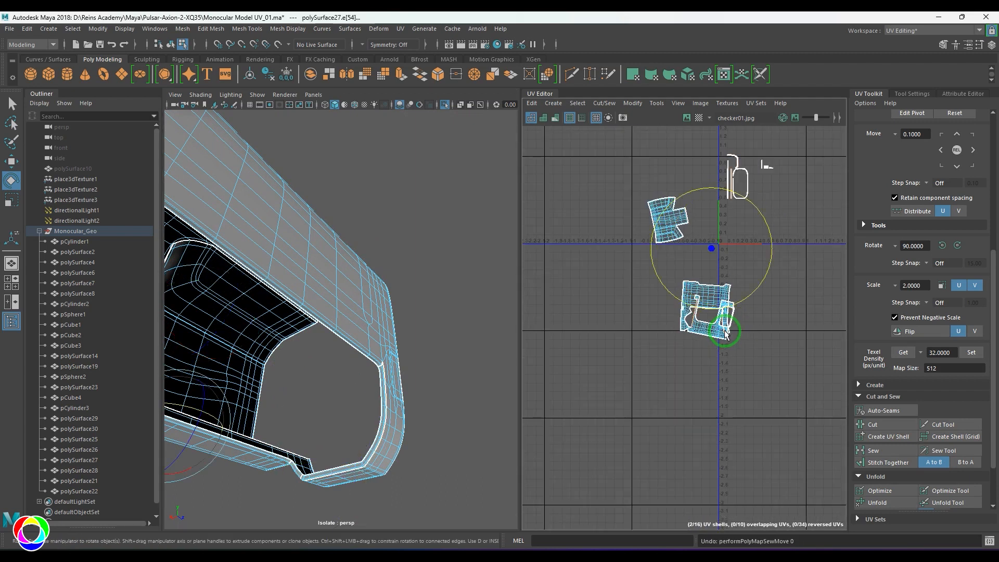
{"action": "key", "text": "ctrl+z"}
{"action": "key", "text": "ctrl+z"}
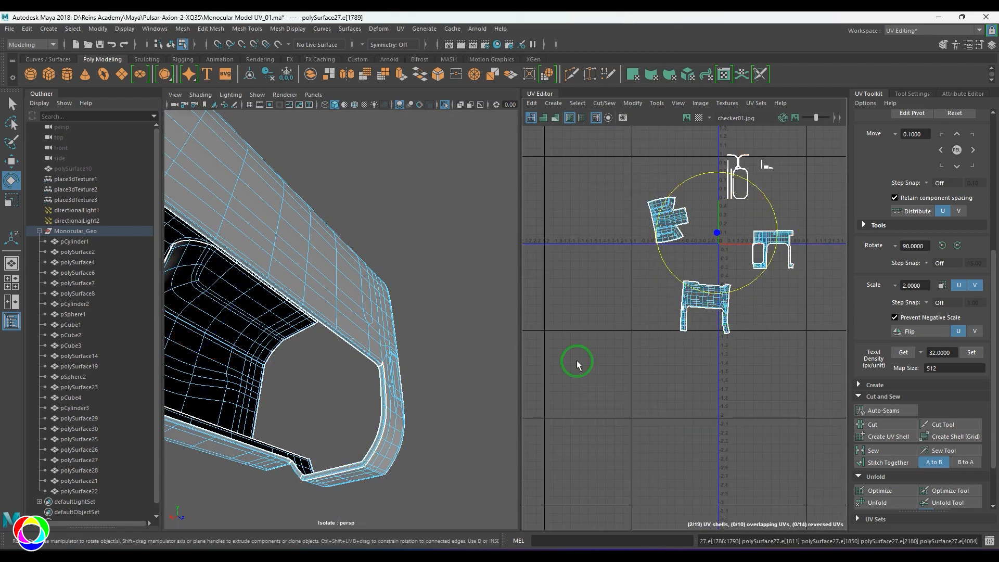
Sew the rim edges around the large opening's rounded corner onto the three-sided panel shell.
{"action": "left_click_drag", "start_coordinate": [356, 359], "coordinate": [285, 360], "text": "alt"}
{"action": "scroll", "coordinate": [410, 399], "scroll_direction": "up", "scroll_amount": 3}
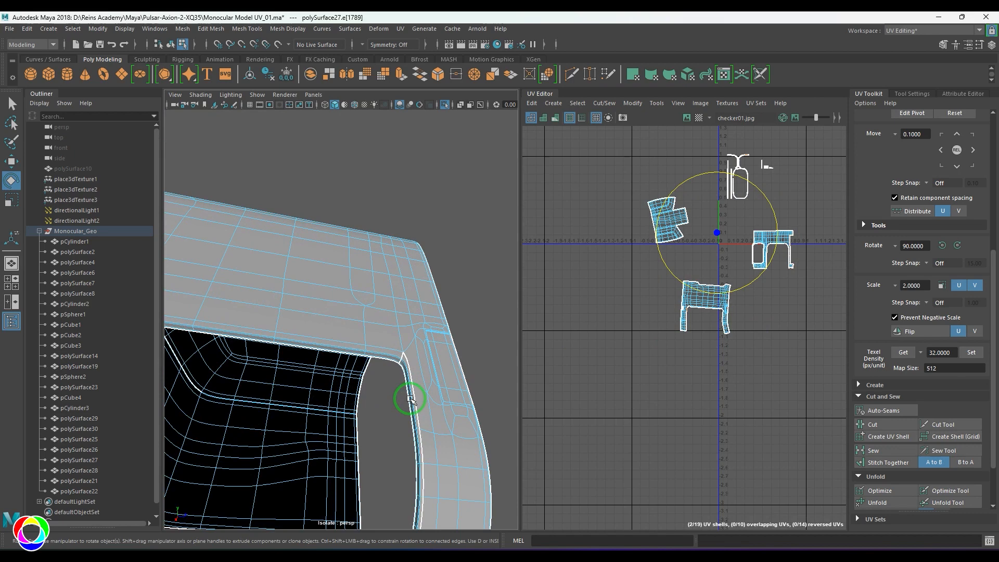
{"action": "double_click", "coordinate": [411, 359]}
{"action": "left_click_drag", "start_coordinate": [408, 364], "coordinate": [389, 392], "text": "alt"}
{"action": "right_click_drag", "start_coordinate": [809, 392], "coordinate": [804, 334], "text": "shift"}
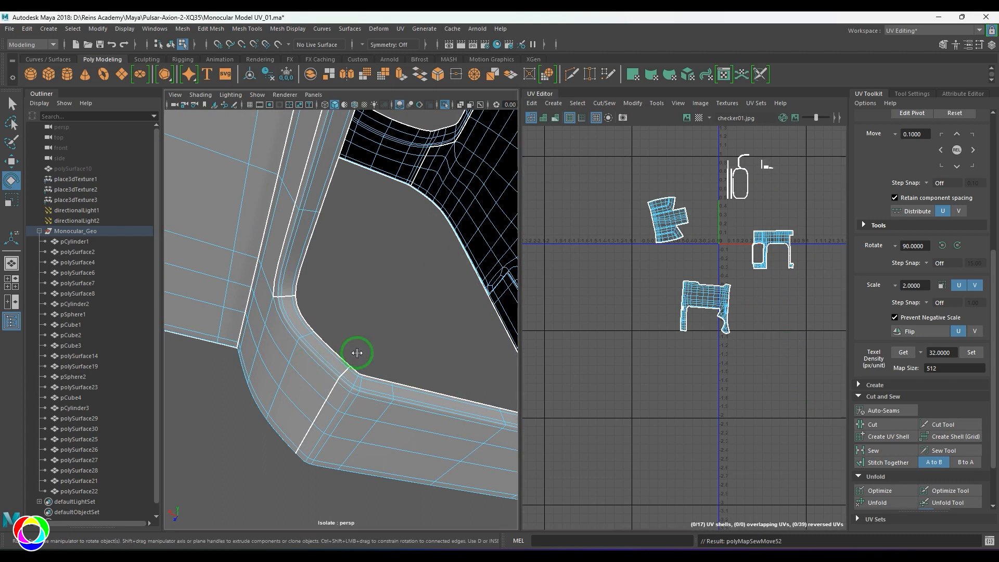
{"action": "left_click_drag", "start_coordinate": [285, 313], "coordinate": [257, 460], "text": "alt"}
{"action": "right_click_drag", "start_coordinate": [731, 375], "coordinate": [727, 318], "text": "shift"}
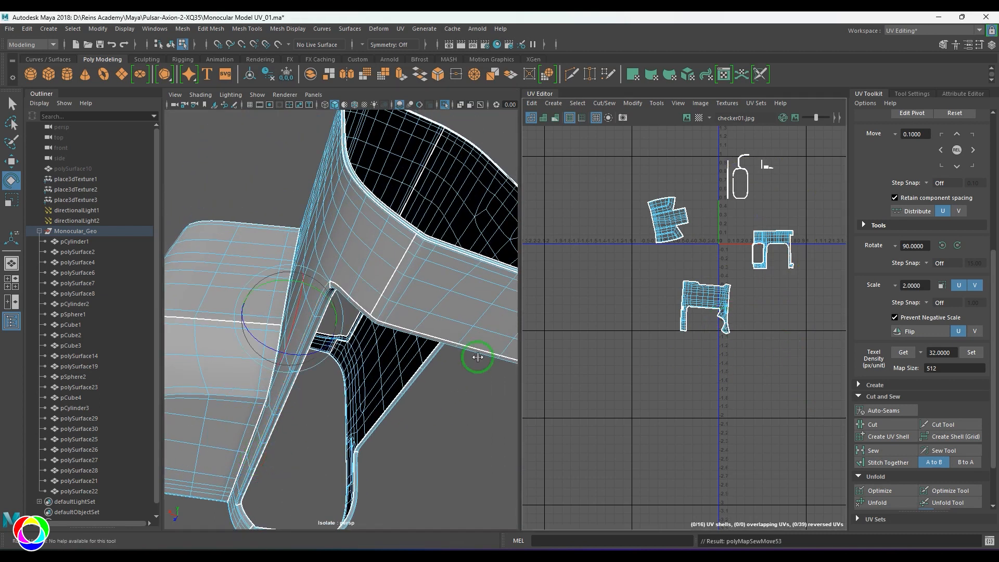
Sew the curved rim strip to the lower edge of the eyepiece band, excluding the corner edge from the selection.
{"action": "left_click_drag", "start_coordinate": [478, 357], "coordinate": [404, 286], "text": "alt"}
{"action": "double_click", "coordinate": [404, 295]}
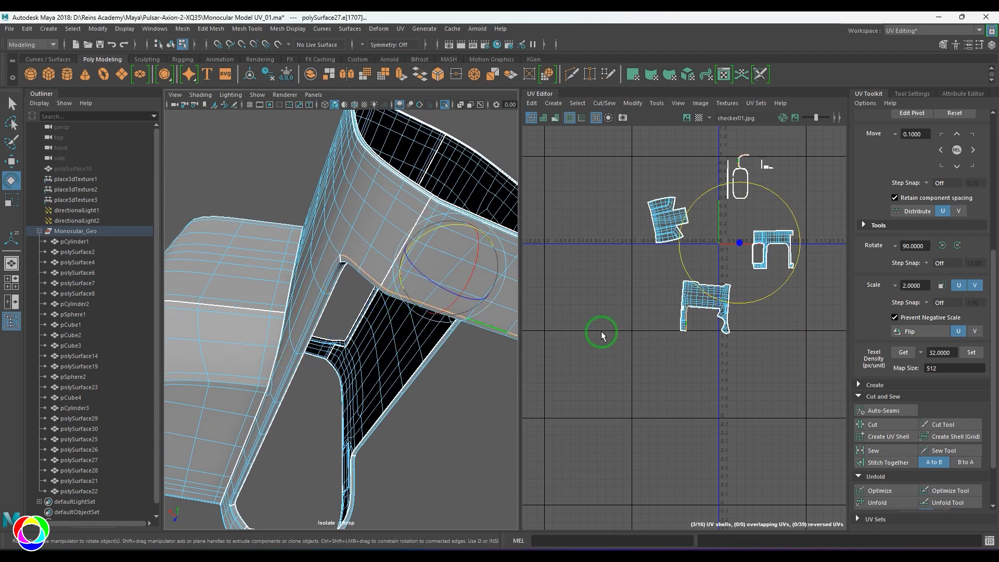
{"action": "right_click_drag", "start_coordinate": [674, 370], "coordinate": [683, 331], "text": "shift"}
{"action": "key", "text": "ctrl+z"}
{"action": "left_click_drag", "start_coordinate": [449, 359], "coordinate": [485, 357], "text": "alt"}
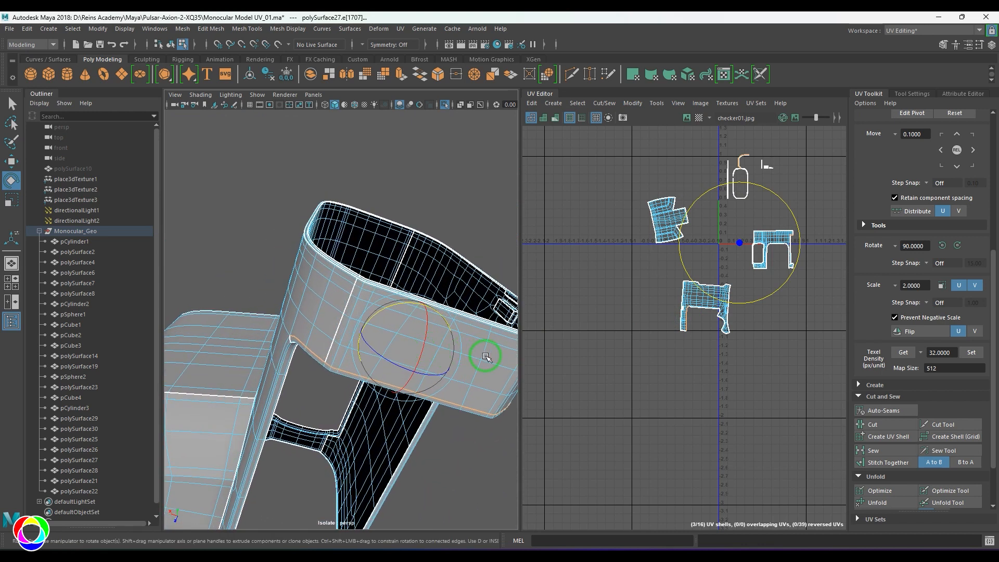
{"action": "left_click_drag", "start_coordinate": [322, 379], "coordinate": [324, 381], "text": "ctrl"}
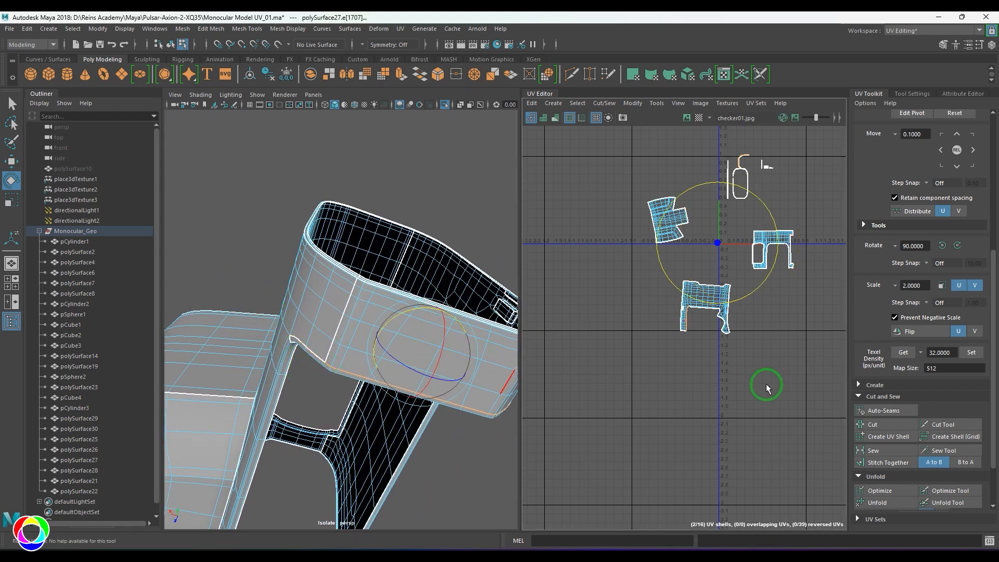
{"action": "right_click_drag", "start_coordinate": [767, 385], "coordinate": [770, 278], "text": "shift"}
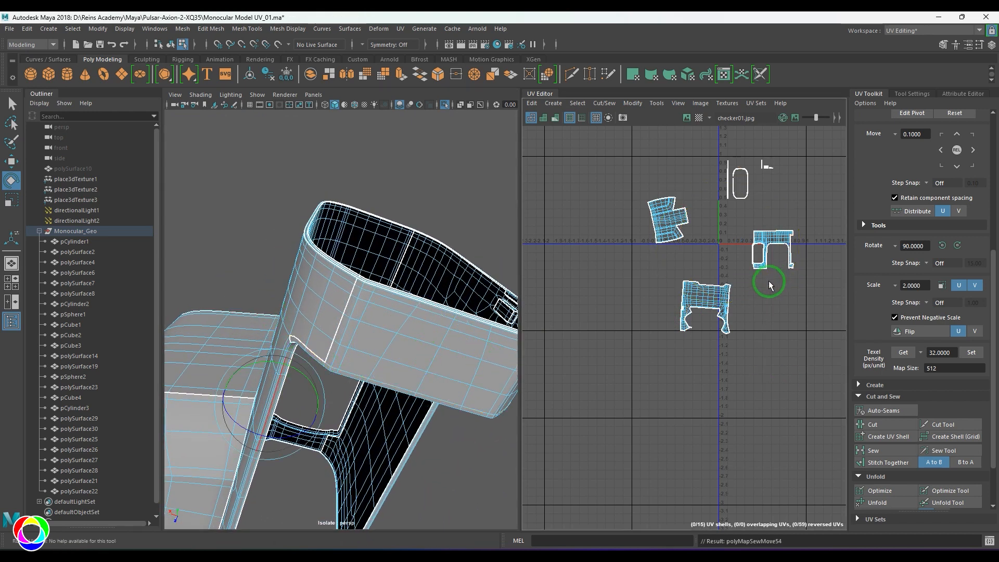
Try sewing the short corner edge below the eyepiece band, and undo the sew.
{"action": "left_click", "coordinate": [317, 353]}
{"action": "left_click_drag", "start_coordinate": [621, 472], "coordinate": [622, 472], "text": "ctrl"}
{"action": "scroll", "coordinate": [467, 430], "scroll_direction": "down", "scroll_amount": 5}
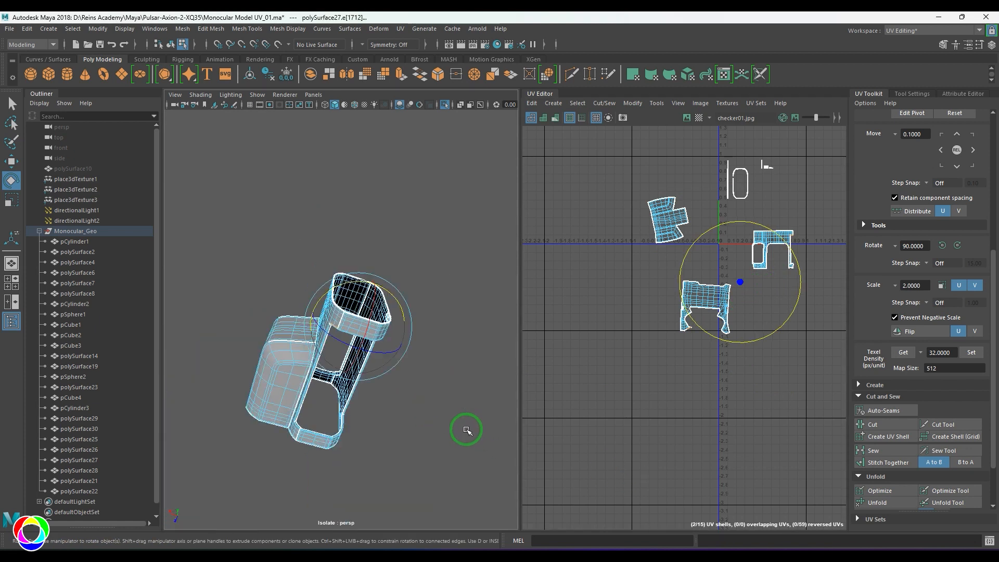
{"action": "left_click_drag", "start_coordinate": [349, 246], "coordinate": [350, 248], "text": "ctrl"}
{"action": "scroll", "coordinate": [387, 330], "scroll_direction": "up", "scroll_amount": 6}
{"action": "left_click", "coordinate": [888, 463]}
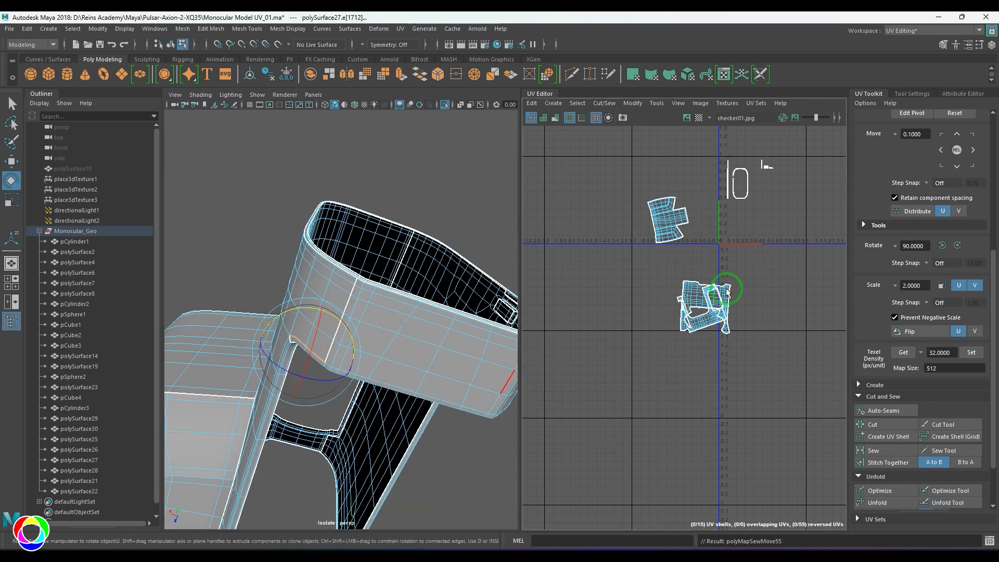
{"action": "left_click", "coordinate": [723, 329]}
{"action": "scroll", "coordinate": [680, 329], "scroll_direction": "up", "scroll_amount": 3}
{"action": "key", "text": "ctrl+z"}
{"action": "key", "text": "ctrl+z"}
Cut the UVs along the short edge crossing the rim at the opening's lower corner.
{"action": "left_click_drag", "start_coordinate": [334, 364], "coordinate": [446, 334], "text": "alt"}
{"action": "scroll", "coordinate": [436, 338], "scroll_direction": "up", "scroll_amount": 4}
{"action": "middle_click_drag", "start_coordinate": [396, 224], "coordinate": [431, 343], "text": "alt"}
{"action": "left_click_drag", "start_coordinate": [431, 343], "coordinate": [420, 383], "text": "alt"}
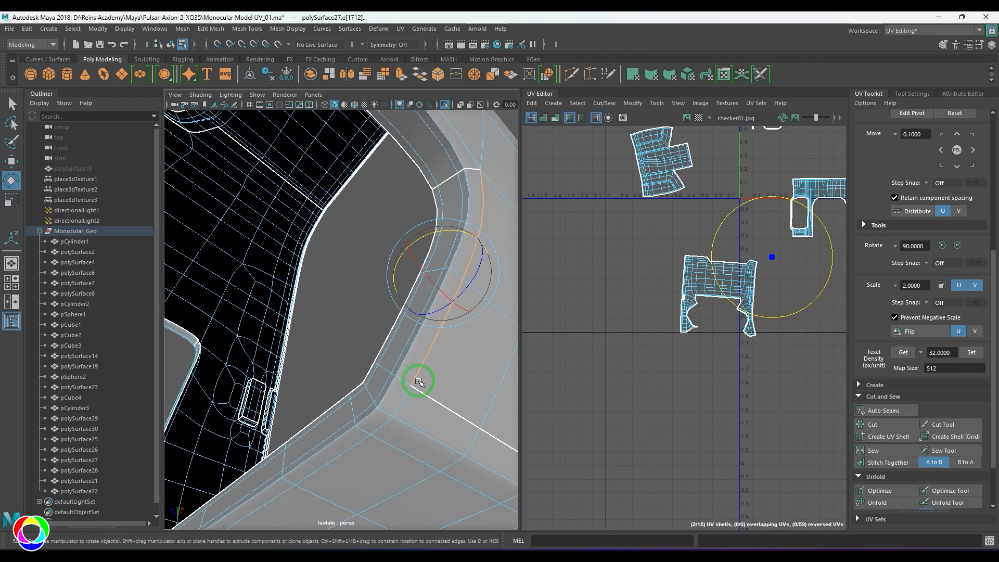
{"action": "left_click", "coordinate": [404, 379]}
{"action": "left_click_drag", "start_coordinate": [417, 417], "coordinate": [422, 402], "text": "alt"}
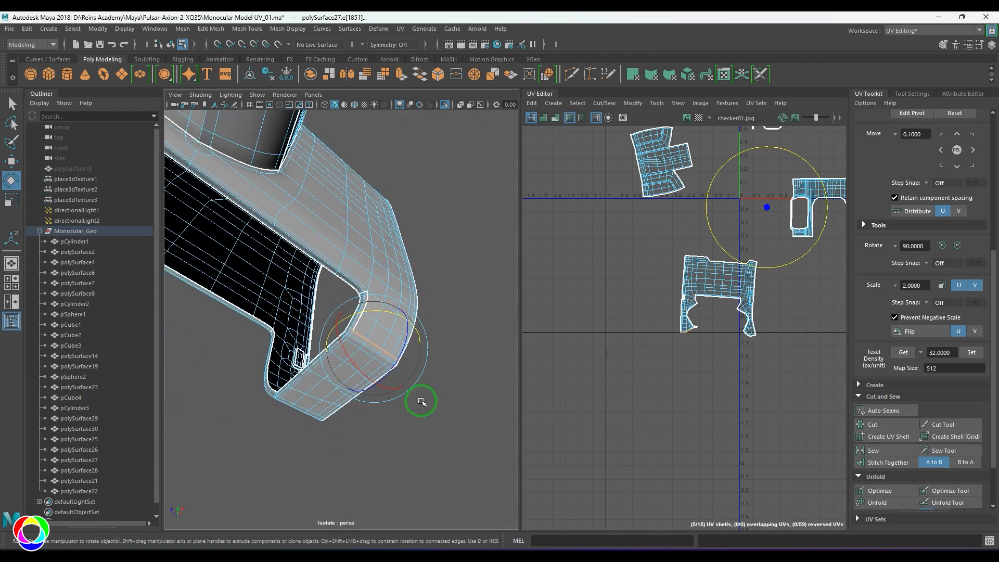
{"action": "left_click_drag", "start_coordinate": [370, 320], "coordinate": [435, 345], "text": "ctrl"}
{"action": "scroll", "coordinate": [435, 345], "scroll_direction": "up", "scroll_amount": 5}
{"action": "mouse_move", "coordinate": [644, 373]}
{"action": "right_mouse_down", "text": "shift"}
{"action": "mouse_move", "coordinate": [663, 322]}
{"action": "mouse_move", "coordinate": [692, 307]}
{"action": "mouse_move", "coordinate": [673, 310]}
{"action": "right_mouse_up", "text": "shift"}
{"action": "left_click", "coordinate": [687, 322]}
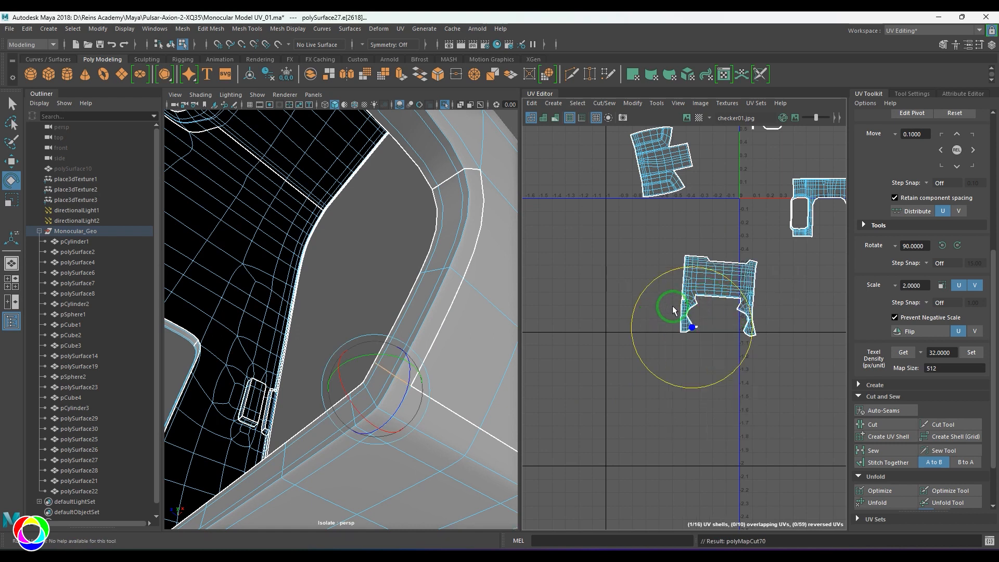
Sew the rim edges running along the opening's curved side to the adjoining panel.
{"action": "left_click", "coordinate": [418, 378]}
{"action": "left_click", "coordinate": [431, 347]}
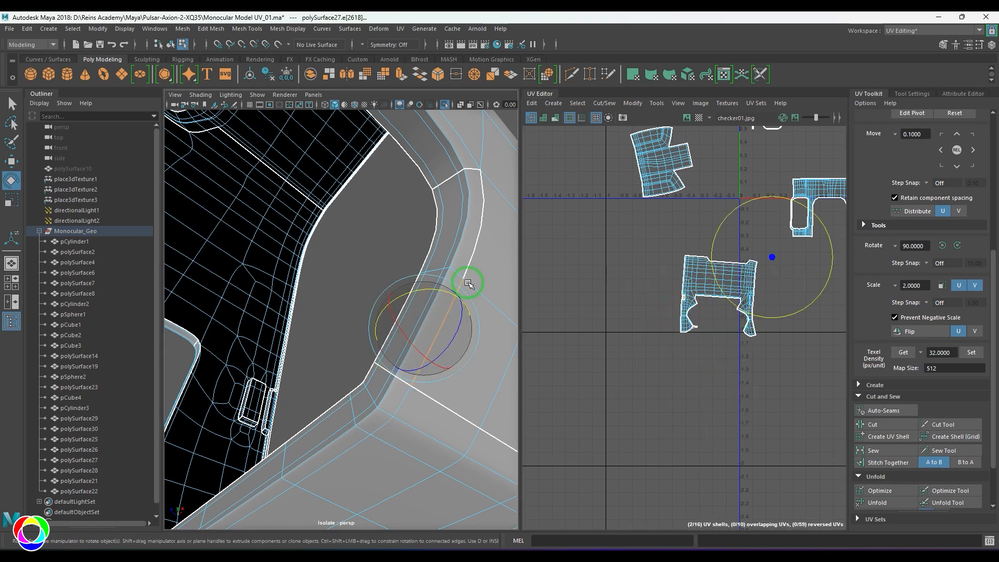
{"action": "left_click", "coordinate": [477, 247], "text": "shift"}
{"action": "right_click_drag", "start_coordinate": [655, 313], "coordinate": [675, 285], "text": "shift"}
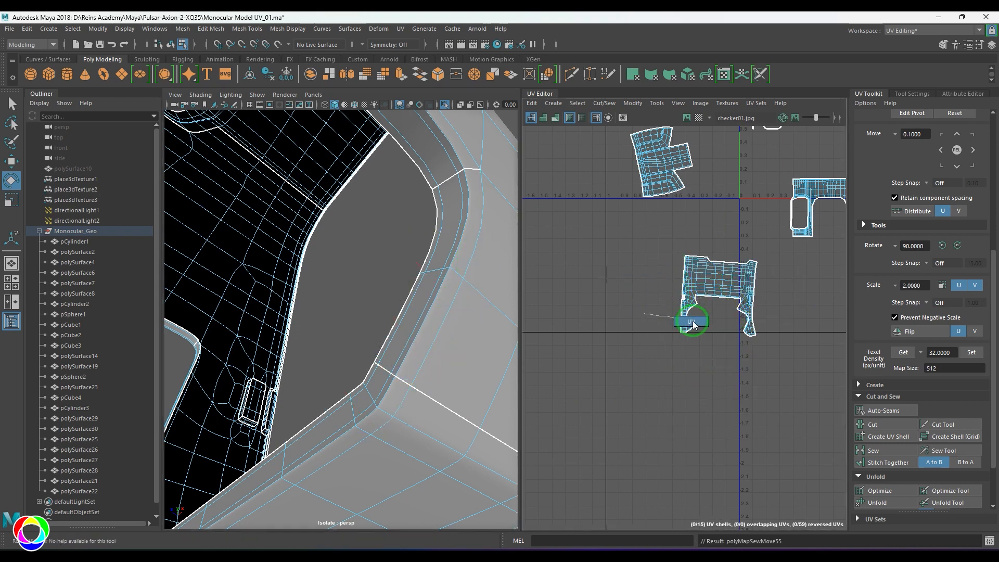
Unfold the left leg of the three-sided panel shell.
{"action": "left_click_drag", "start_coordinate": [698, 334], "coordinate": [700, 336]}
{"action": "right_click_drag", "start_coordinate": [724, 281], "coordinate": [726, 292], "text": "shift"}
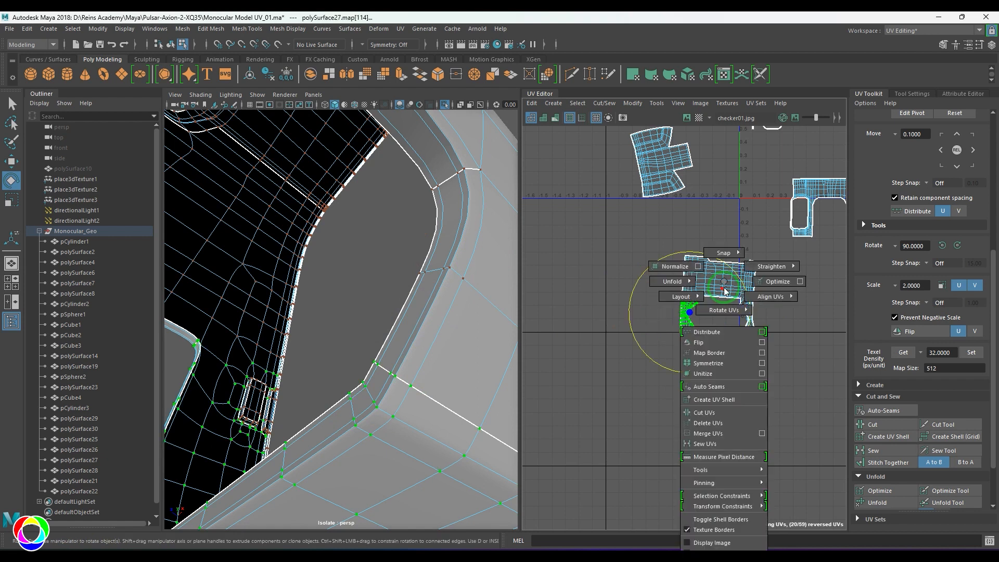
{"action": "left_click", "coordinate": [660, 286]}
{"action": "scroll", "coordinate": [675, 331], "scroll_direction": "up", "scroll_amount": 2}
{"action": "middle_click_drag", "start_coordinate": [738, 338], "coordinate": [649, 341], "text": "alt"}
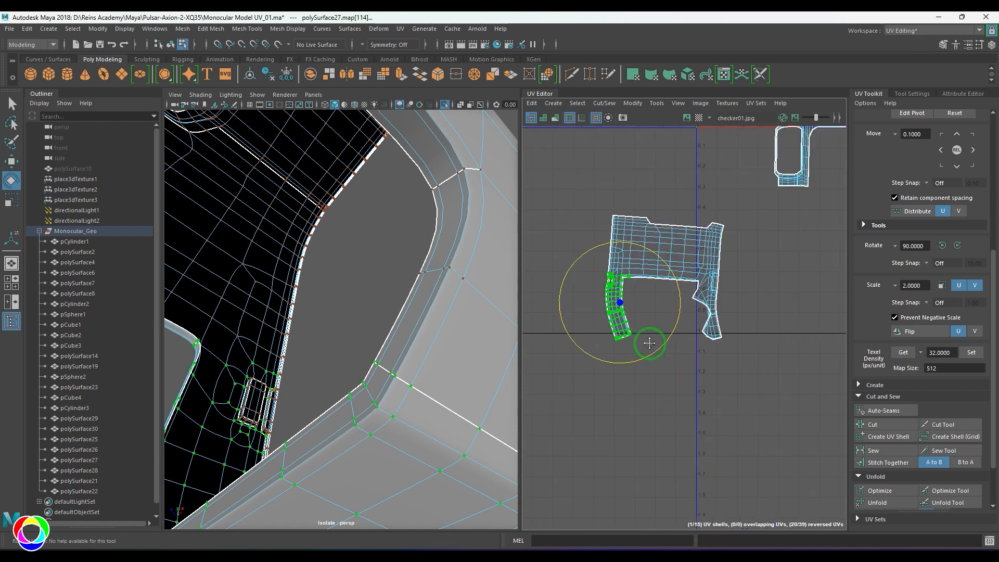
Unfold the right leg of the three-sided panel shell.
{"action": "scroll", "coordinate": [649, 342], "scroll_direction": "up", "scroll_amount": 1}
{"action": "left_click_drag", "start_coordinate": [767, 374], "coordinate": [745, 334]}
{"action": "left_click_drag", "start_coordinate": [687, 245], "coordinate": [687, 243]}
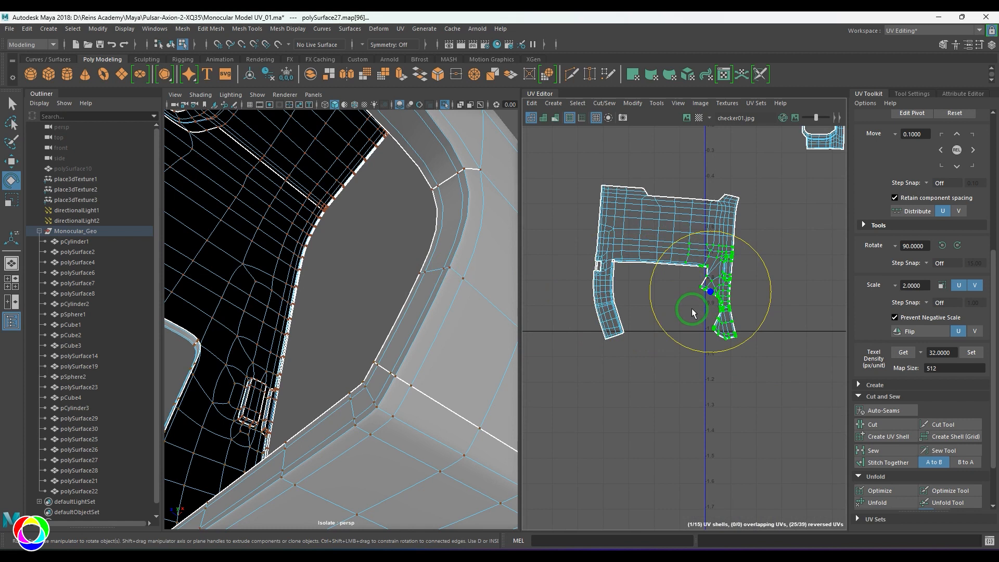
{"action": "key", "text": "g"}
{"action": "left_click", "coordinate": [673, 350]}
{"action": "scroll", "coordinate": [642, 360], "scroll_direction": "up", "scroll_amount": 2}
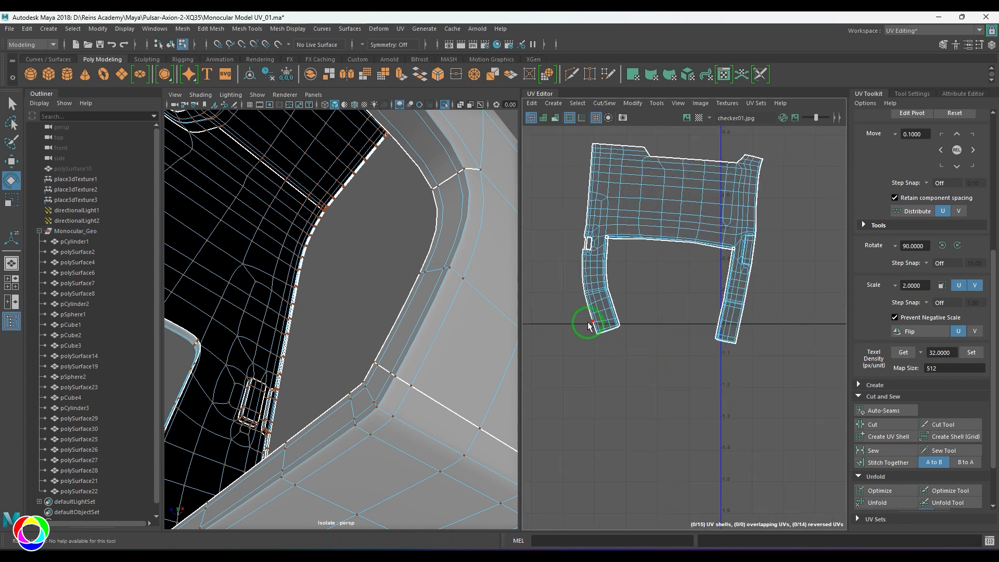
Rotate and shift the end UVs of the shell's left leg outward, and unfold the UVs above them to straighten the leg.
{"action": "left_click_drag", "start_coordinate": [635, 341], "coordinate": [630, 342]}
{"action": "left_click_drag", "start_coordinate": [663, 296], "coordinate": [672, 329]}
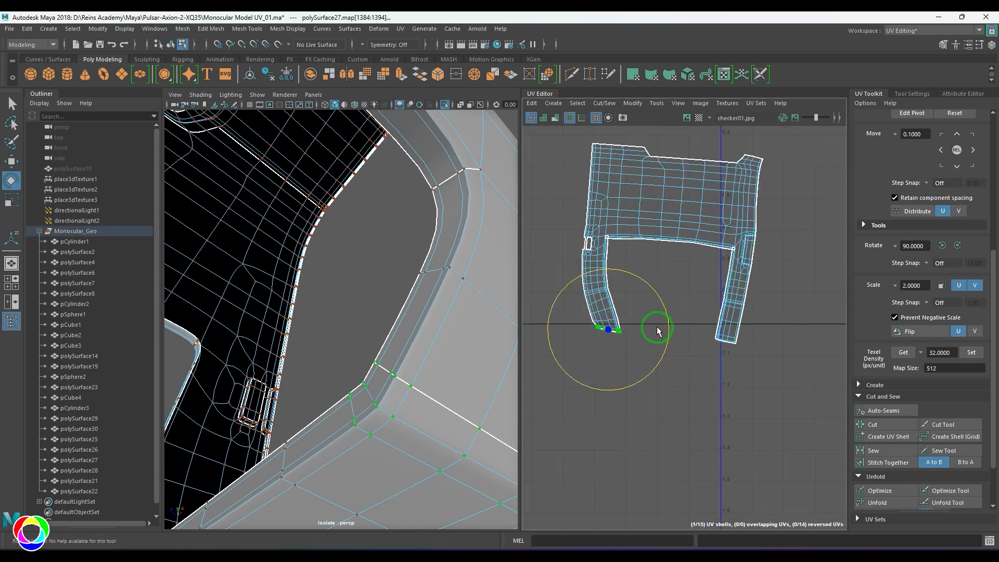
{"action": "key", "text": "w"}
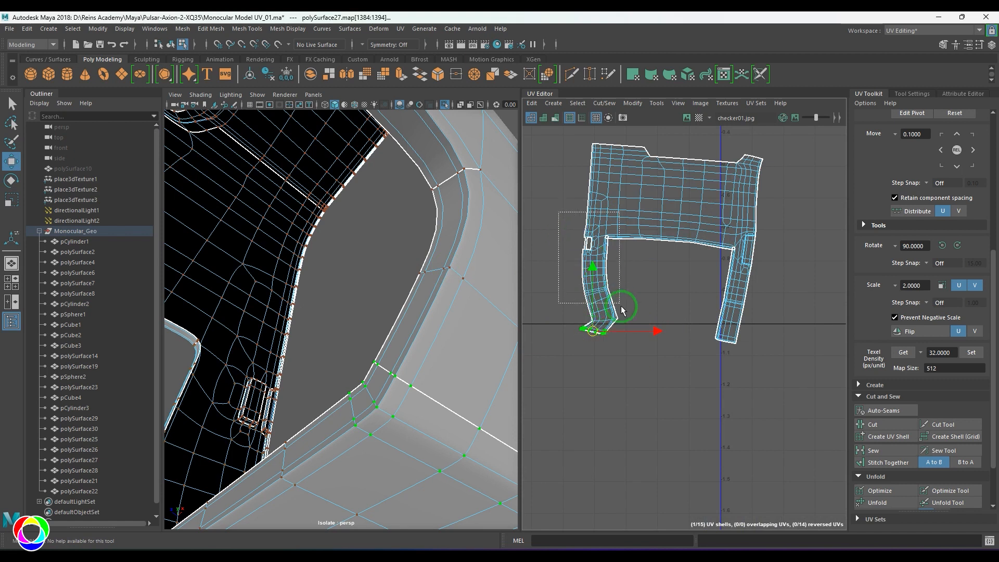
{"action": "left_click_drag", "start_coordinate": [642, 322], "coordinate": [641, 322]}
{"action": "right_click_drag", "start_coordinate": [654, 258], "coordinate": [535, 254], "text": "shift"}
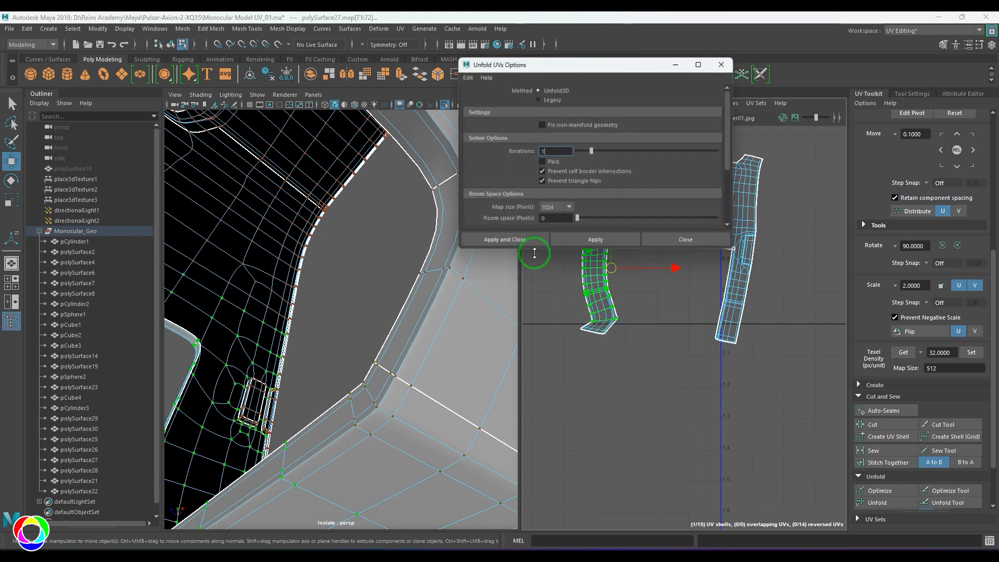
{"action": "left_click", "coordinate": [676, 245]}
{"action": "right_click_drag", "start_coordinate": [646, 270], "coordinate": [560, 272], "text": "shift"}
{"action": "left_click", "coordinate": [607, 325]}
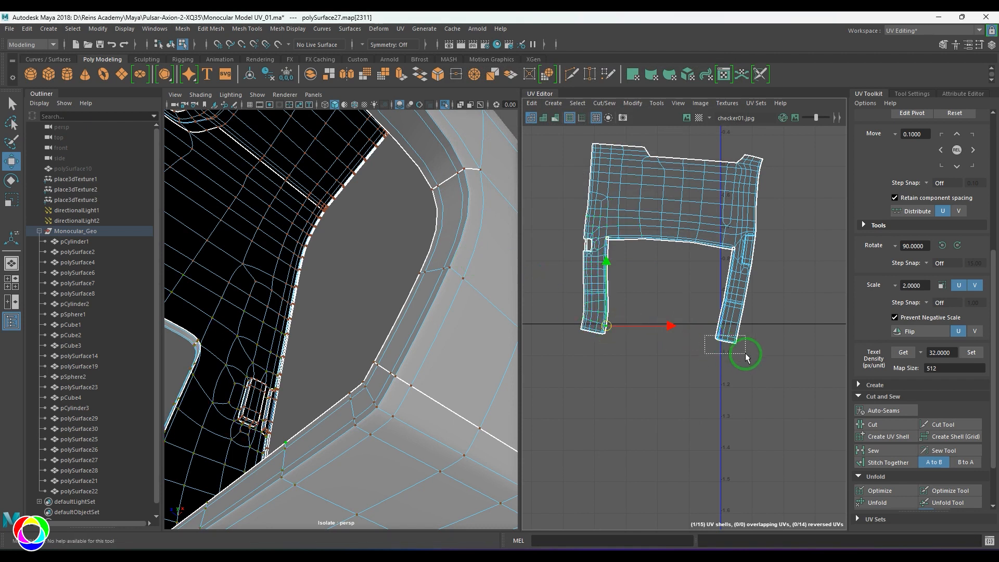
Rotate the end UVs of the shell's right leg level and unfold the leg's remaining UVs.
{"action": "left_click_drag", "start_coordinate": [745, 354], "coordinate": [745, 354]}
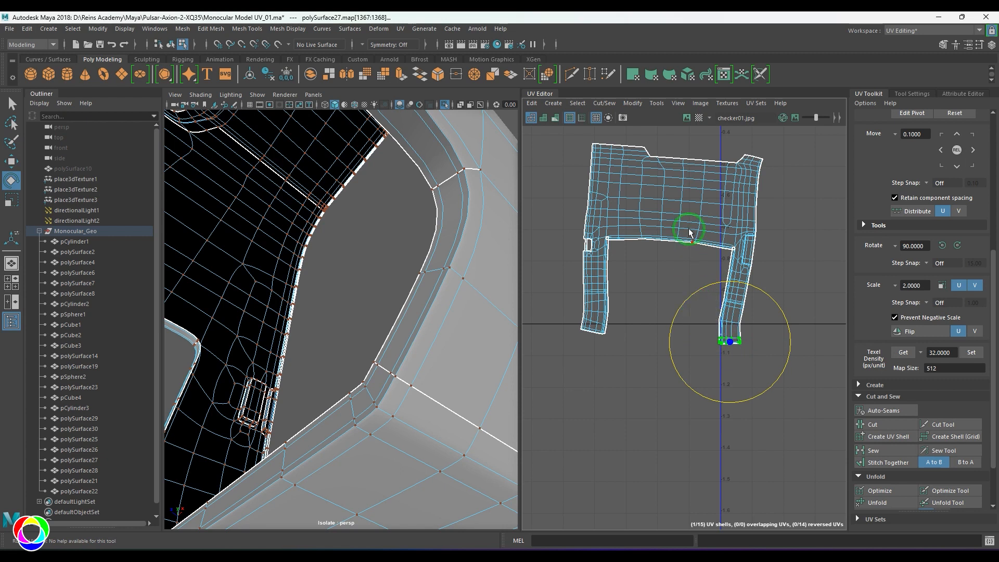
{"action": "left_click_drag", "start_coordinate": [787, 324], "coordinate": [786, 325]}
{"action": "right_click_drag", "start_coordinate": [797, 220], "coordinate": [545, 204], "text": "shift"}
{"action": "left_click", "coordinate": [649, 341]}
Select all UVs of the three-sided panel shell and rotate the shell until its wide panel sits level.
{"action": "left_click", "coordinate": [563, 146]}
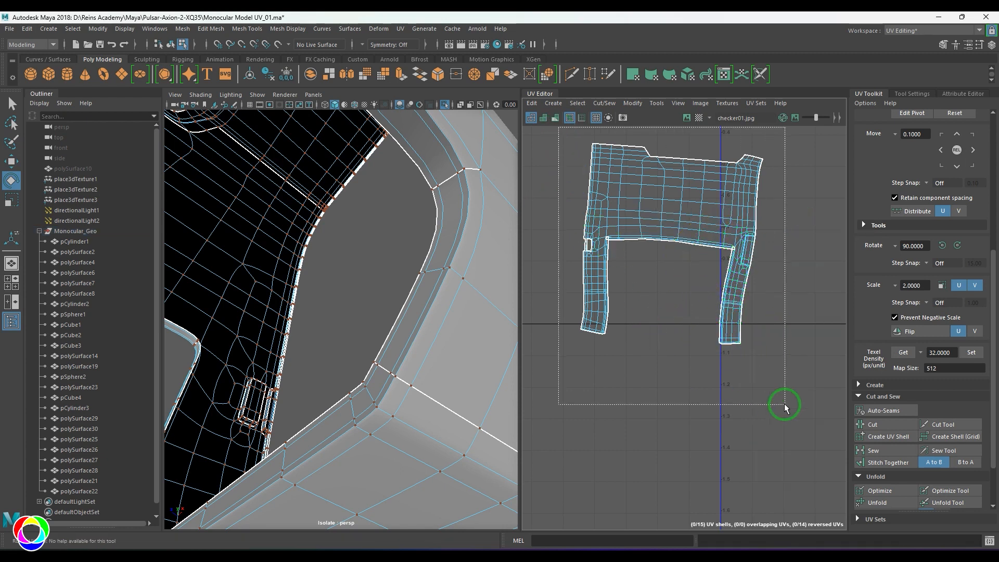
{"action": "left_click_drag", "start_coordinate": [785, 404], "coordinate": [785, 405]}
{"action": "left_click_drag", "start_coordinate": [727, 219], "coordinate": [725, 316]}
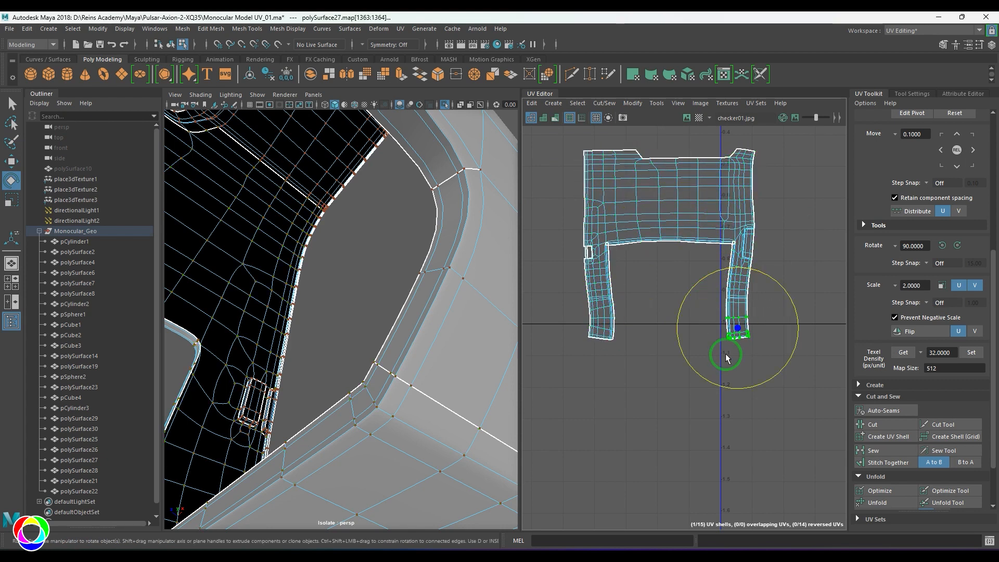
Turn on soft selection with a reduced falloff and shift the right leg's UVs outward to straighten the leg.
{"action": "key", "text": "b"}
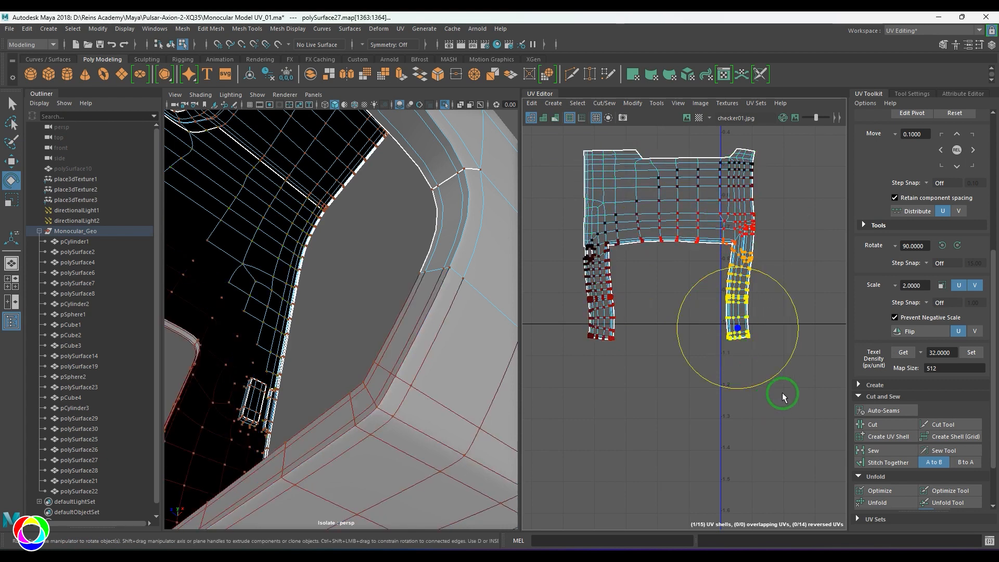
{"action": "left_click_drag", "start_coordinate": [782, 397], "coordinate": [709, 402]}
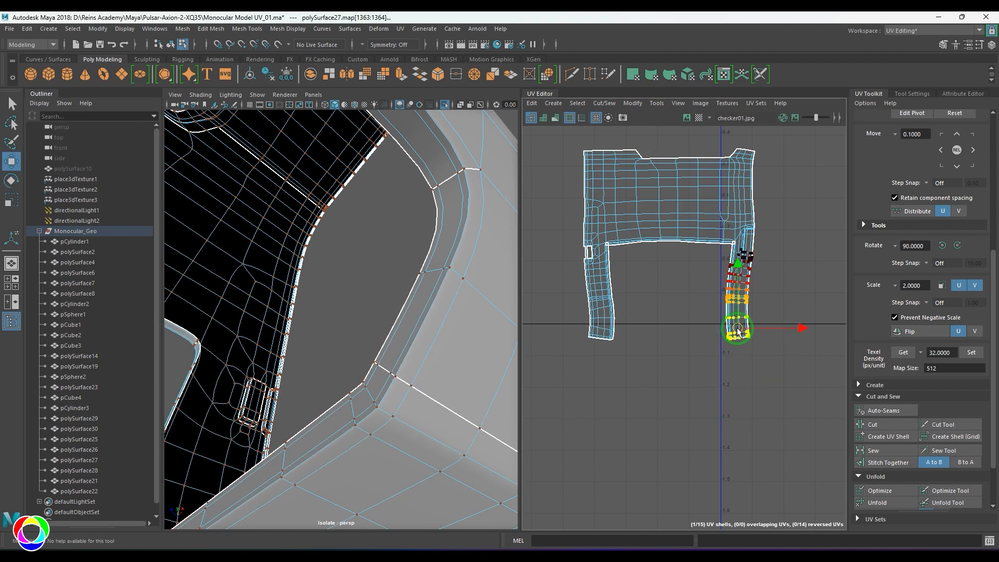
{"action": "left_click", "coordinate": [747, 257]}
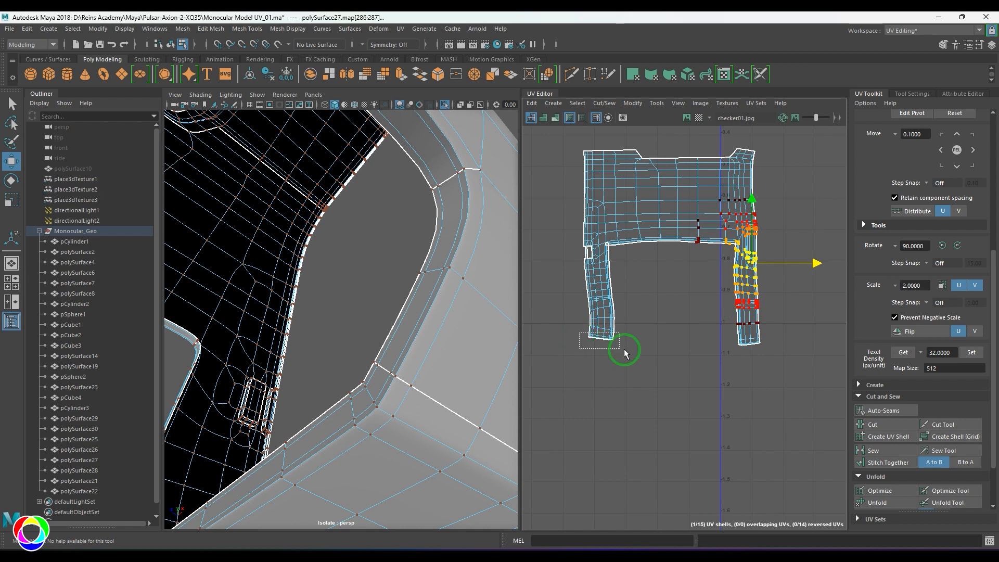
Soft-select the end UVs of the shell's left leg, rotate them level and shift them slightly outward.
{"action": "left_click_drag", "start_coordinate": [625, 352], "coordinate": [596, 380]}
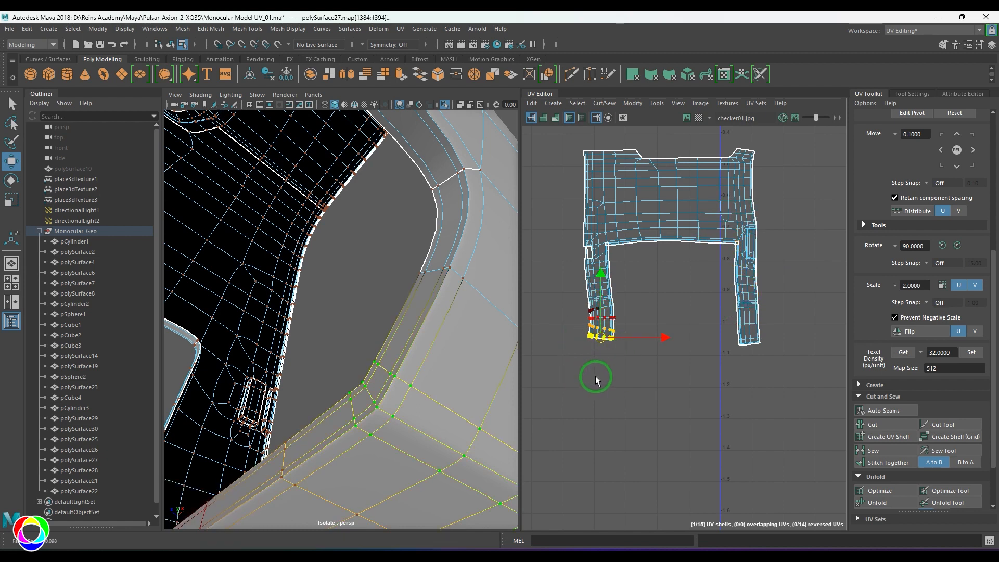
{"action": "key", "text": "e"}
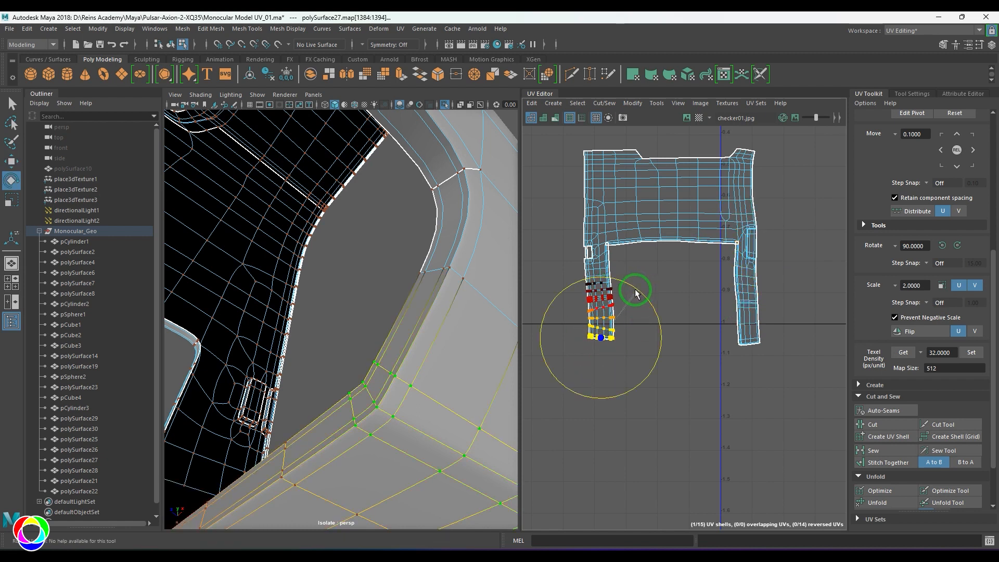
{"action": "key", "text": "w"}
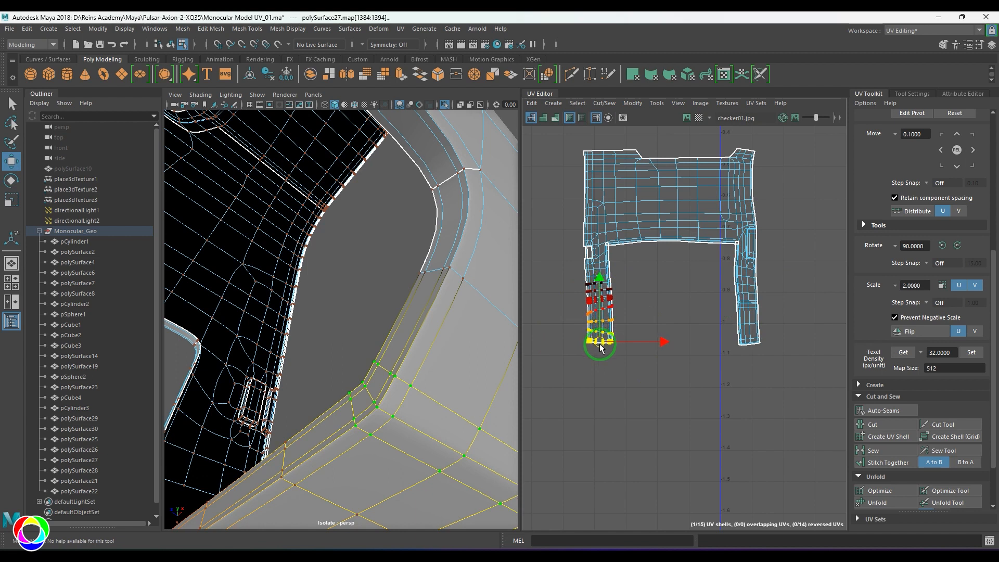
Select the faces of the open rounded rim strip shell and turn off soft selection.
{"action": "right_click_drag", "start_coordinate": [400, 367], "coordinate": [427, 340]}
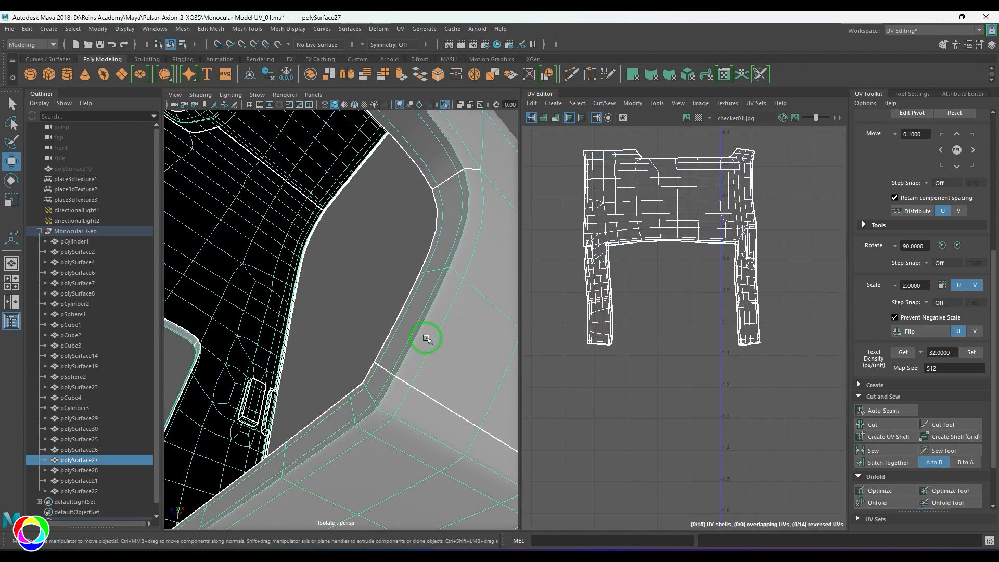
{"action": "scroll", "coordinate": [426, 339], "scroll_direction": "down", "scroll_amount": 8}
{"action": "left_click_drag", "start_coordinate": [426, 340], "coordinate": [281, 346], "text": "alt"}
{"action": "scroll", "coordinate": [724, 328], "scroll_direction": "down", "scroll_amount": 3}
{"action": "scroll", "coordinate": [727, 311], "scroll_direction": "down", "scroll_amount": 3}
{"action": "middle_click_drag", "start_coordinate": [726, 336], "coordinate": [707, 384], "text": "alt"}
{"action": "scroll", "coordinate": [722, 370], "scroll_direction": "up", "scroll_amount": 2}
{"action": "middle_click_drag", "start_coordinate": [744, 264], "coordinate": [681, 390], "text": "alt"}
{"action": "scroll", "coordinate": [680, 390], "scroll_direction": "up", "scroll_amount": 3}
{"action": "middle_click_drag", "start_coordinate": [718, 239], "coordinate": [685, 414], "text": "alt"}
{"action": "scroll", "coordinate": [685, 415], "scroll_direction": "up", "scroll_amount": 3}
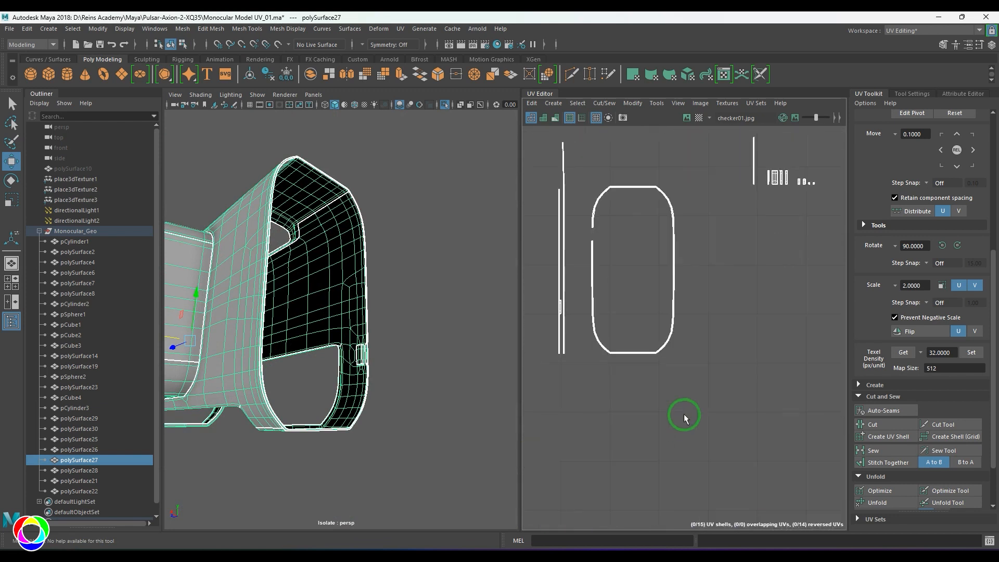
{"action": "right_click_drag", "start_coordinate": [648, 303], "coordinate": [668, 324]}
{"action": "left_click_drag", "start_coordinate": [578, 160], "coordinate": [631, 243]}
{"action": "scroll", "coordinate": [281, 346], "scroll_direction": "down", "scroll_amount": 3}
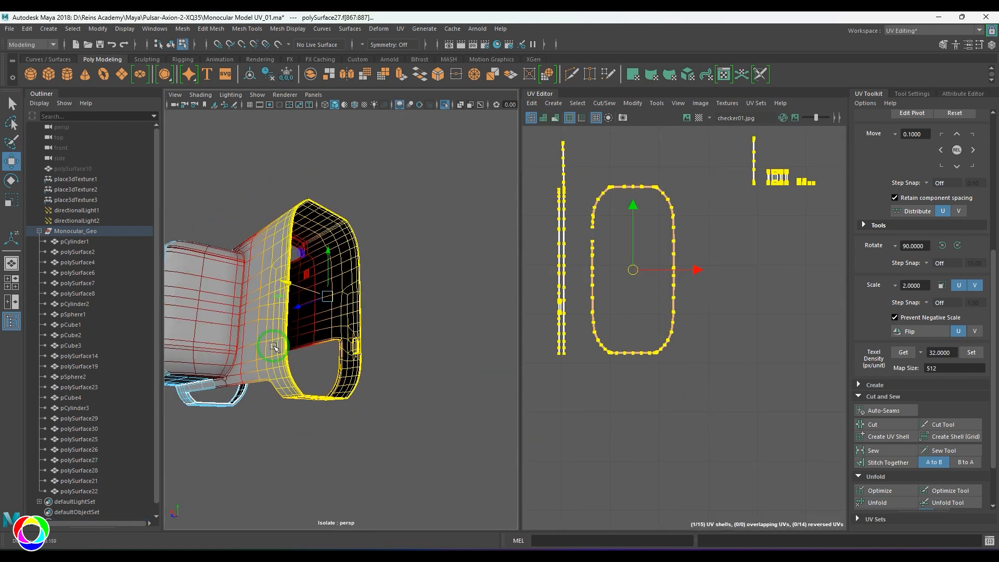
{"action": "key", "text": "b"}
Sew one long side wall of the rectangular recess beside the rim to the recess floor.
{"action": "left_click_drag", "start_coordinate": [353, 329], "coordinate": [324, 311], "text": "alt"}
{"action": "scroll", "coordinate": [339, 381], "scroll_direction": "up", "scroll_amount": 5}
{"action": "scroll", "coordinate": [316, 321], "scroll_direction": "up", "scroll_amount": 5}
{"action": "middle_click_drag", "start_coordinate": [324, 310], "coordinate": [332, 448], "text": "alt"}
{"action": "left_click_drag", "start_coordinate": [332, 449], "coordinate": [381, 276], "text": "alt"}
{"action": "middle_click_drag", "start_coordinate": [381, 277], "coordinate": [387, 439], "text": "alt"}
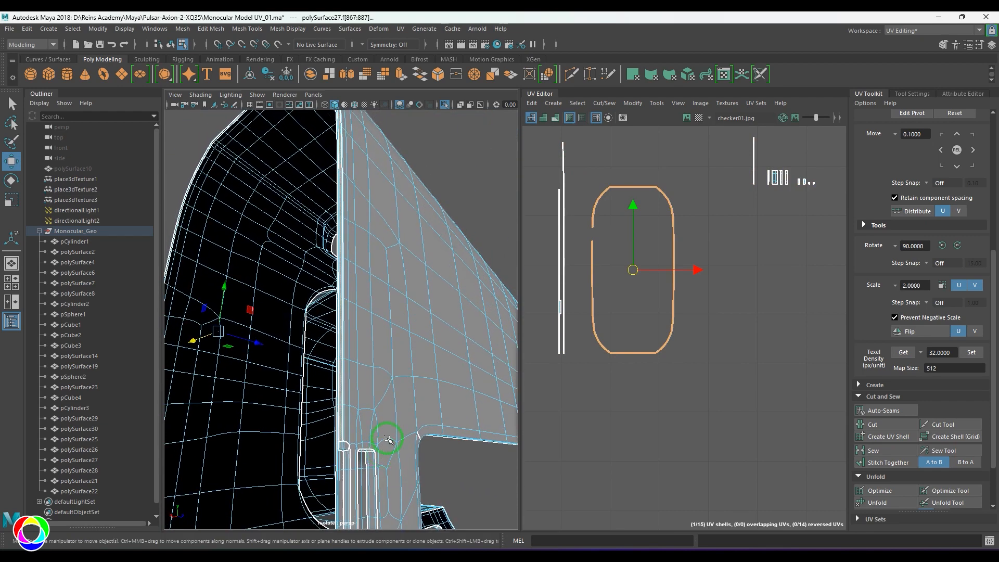
{"action": "left_click_drag", "start_coordinate": [451, 284], "coordinate": [375, 270], "text": "alt"}
{"action": "middle_click_drag", "start_coordinate": [375, 270], "coordinate": [381, 212], "text": "alt"}
{"action": "left_click_drag", "start_coordinate": [382, 212], "coordinate": [388, 264], "text": "alt"}
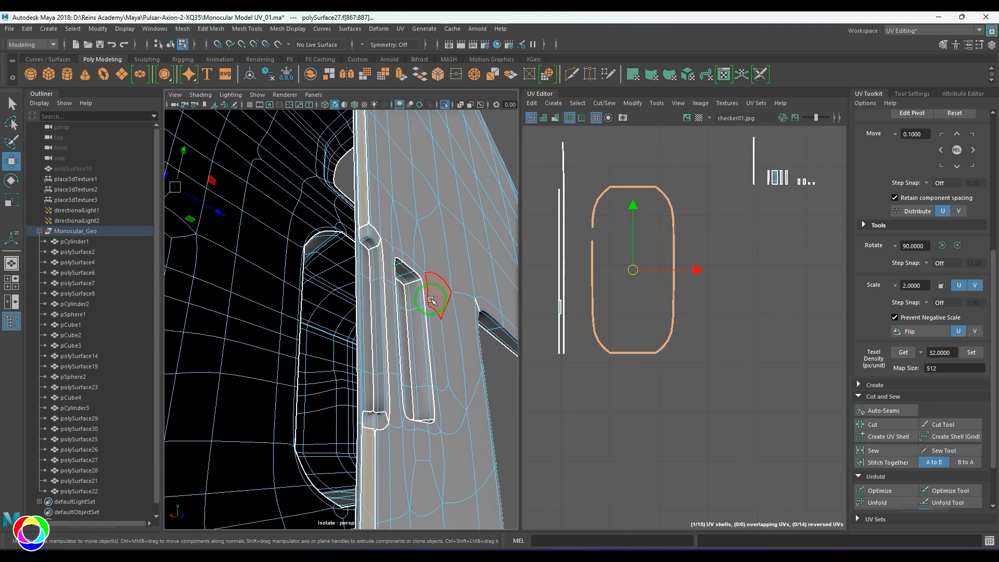
{"action": "left_click_drag", "start_coordinate": [422, 331], "coordinate": [339, 319], "text": "alt"}
{"action": "left_click", "coordinate": [329, 280]}
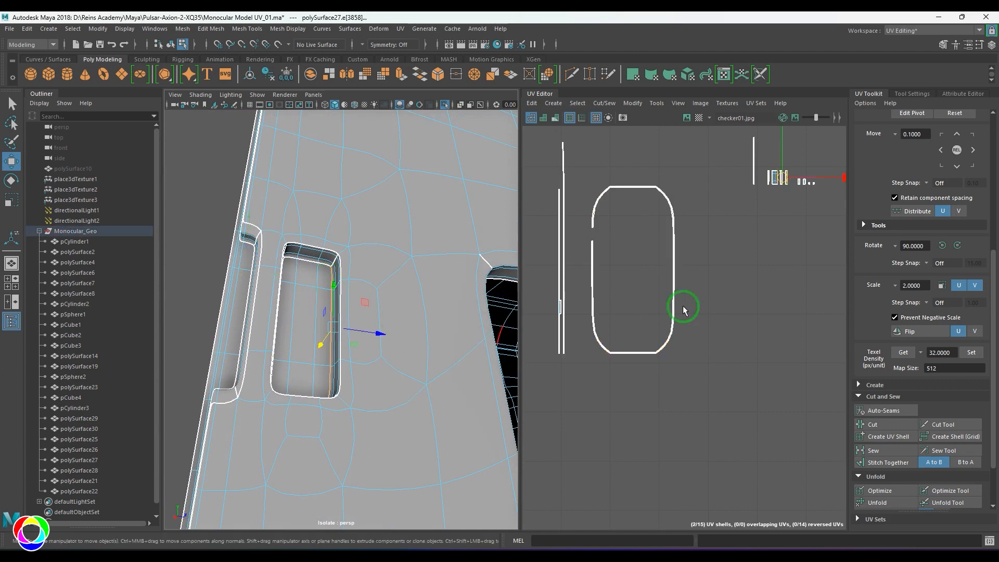
{"action": "right_click_drag", "start_coordinate": [683, 306], "coordinate": [692, 252], "text": "shift"}
Sew the remaining three side walls of the rectangular recess to its floor.
{"action": "left_click", "coordinate": [323, 264]}
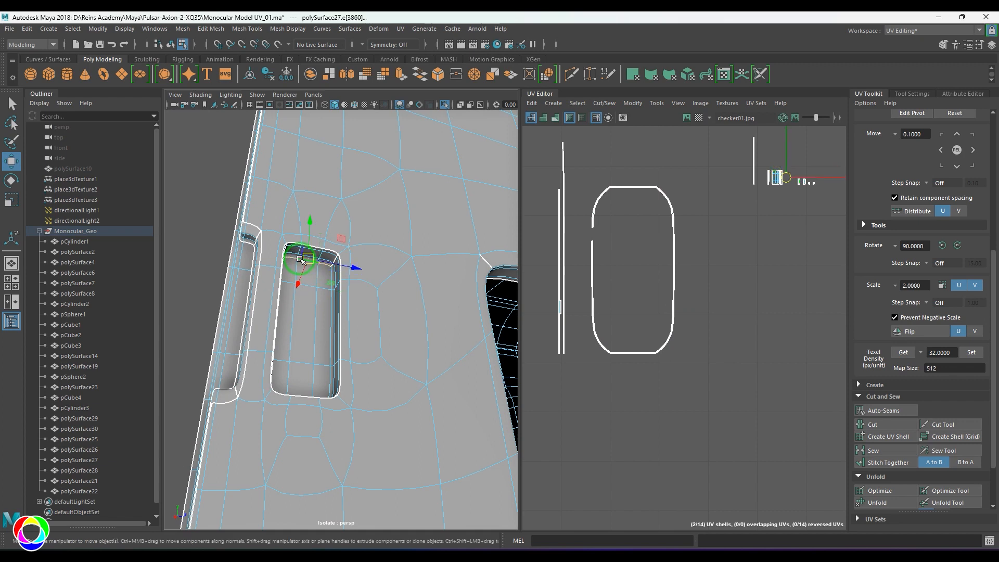
{"action": "right_click_drag", "start_coordinate": [660, 312], "coordinate": [691, 258], "text": "shift"}
{"action": "left_click_drag", "start_coordinate": [334, 339], "coordinate": [257, 318], "text": "alt"}
{"action": "right_click_drag", "start_coordinate": [792, 269], "coordinate": [819, 218], "text": "shift"}
{"action": "mouse_move", "coordinate": [319, 364]}
{"action": "left_mouse_down", "text": "alt"}
{"action": "mouse_move", "coordinate": [317, 395]}
{"action": "mouse_move", "coordinate": [339, 417]}
{"action": "mouse_move", "coordinate": [356, 386]}
{"action": "mouse_move", "coordinate": [329, 363]}
{"action": "left_mouse_up", "text": "alt"}
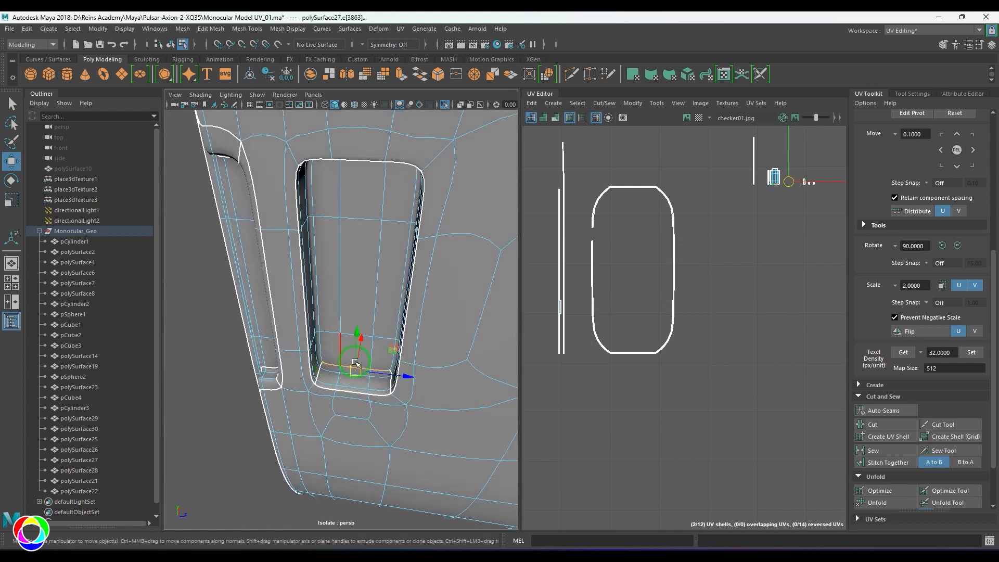
{"action": "right_click_drag", "start_coordinate": [676, 391], "coordinate": [721, 304], "text": "shift"}
Move the sewn recess shell away from the neighbouring thin strips and unfold it.
{"action": "middle_click_drag", "start_coordinate": [761, 265], "coordinate": [652, 393], "text": "alt"}
{"action": "scroll", "coordinate": [651, 393], "scroll_direction": "up", "scroll_amount": 7}
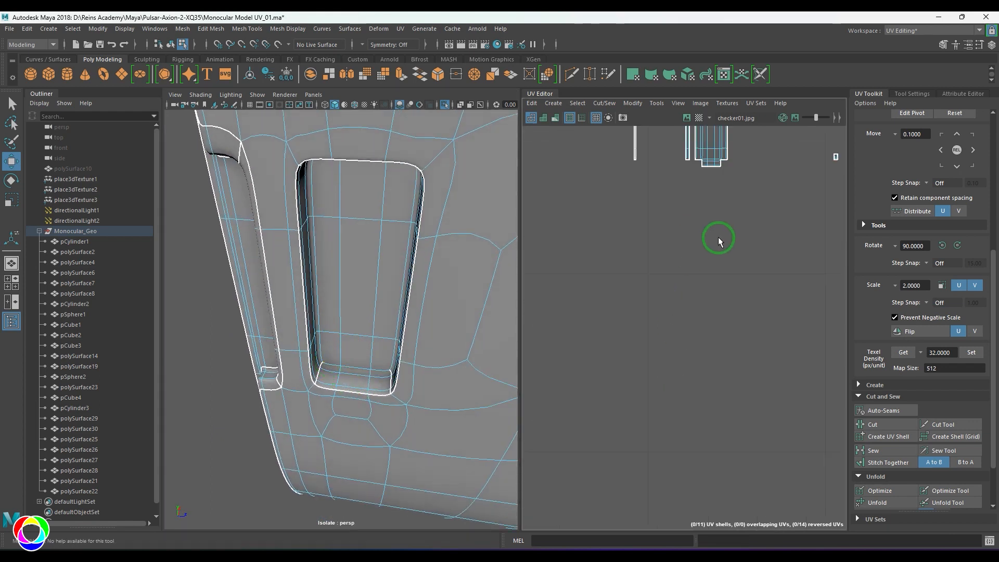
{"action": "middle_click_drag", "start_coordinate": [719, 239], "coordinate": [647, 421], "text": "alt"}
{"action": "right_click_drag", "start_coordinate": [641, 362], "coordinate": [671, 361]}
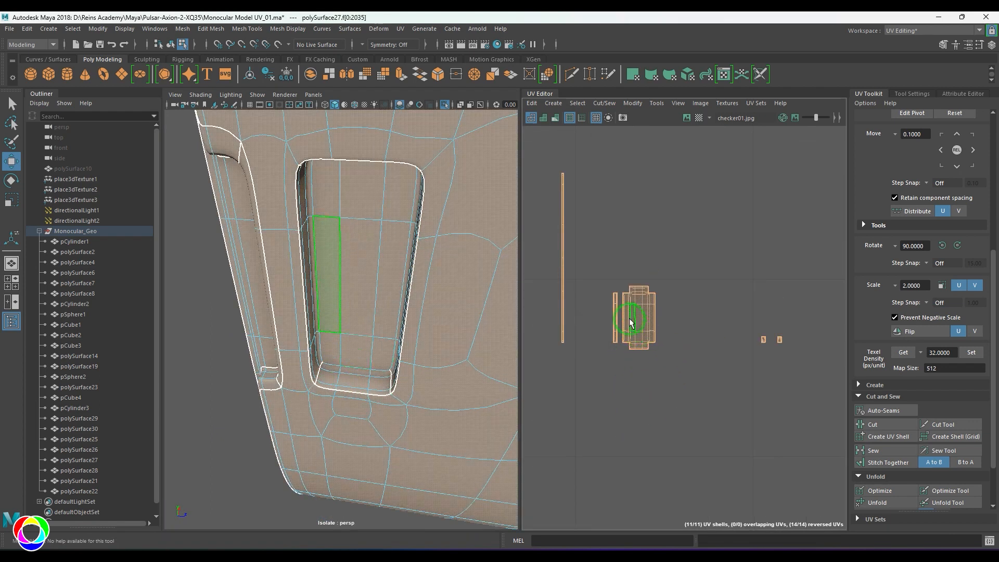
{"action": "right_click_drag", "start_coordinate": [630, 323], "coordinate": [684, 372]}
{"action": "middle_click_drag", "start_coordinate": [639, 311], "coordinate": [700, 301]}
{"action": "right_click_drag", "start_coordinate": [730, 254], "coordinate": [603, 251], "text": "shift"}
Select the edge loop along the front rim strip beside the recesses and sew the strip shells together along it.
{"action": "right_click_drag", "start_coordinate": [330, 394], "coordinate": [299, 372], "text": "alt"}
{"action": "left_click_drag", "start_coordinate": [298, 373], "coordinate": [347, 411], "text": "alt"}
{"action": "right_click_drag", "start_coordinate": [346, 411], "coordinate": [388, 370], "text": "alt"}
{"action": "middle_click_drag", "start_coordinate": [388, 370], "coordinate": [441, 397], "text": "alt"}
{"action": "right_click_drag", "start_coordinate": [351, 362], "coordinate": [383, 391], "text": "alt"}
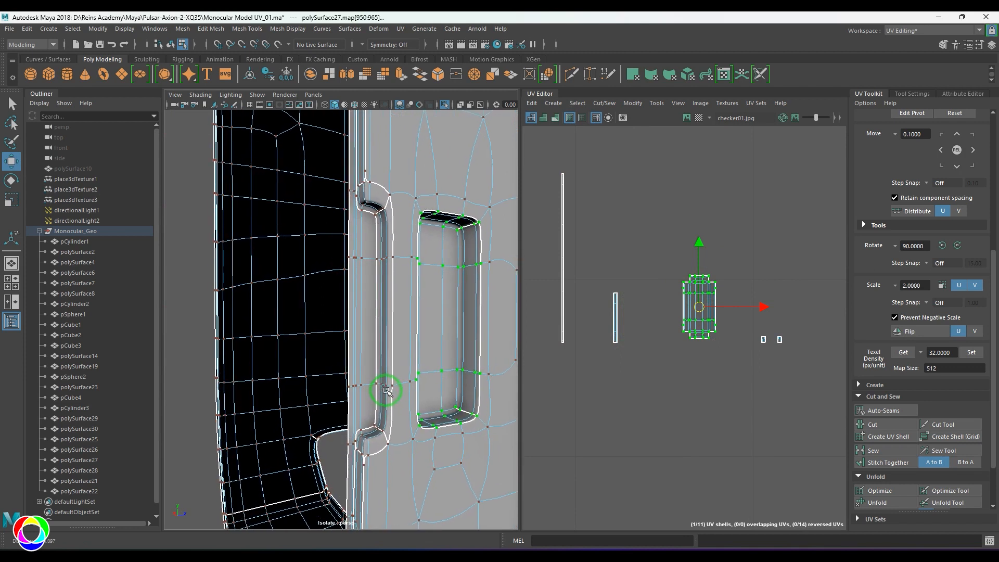
{"action": "left_click_drag", "start_coordinate": [384, 390], "coordinate": [408, 402], "text": "alt"}
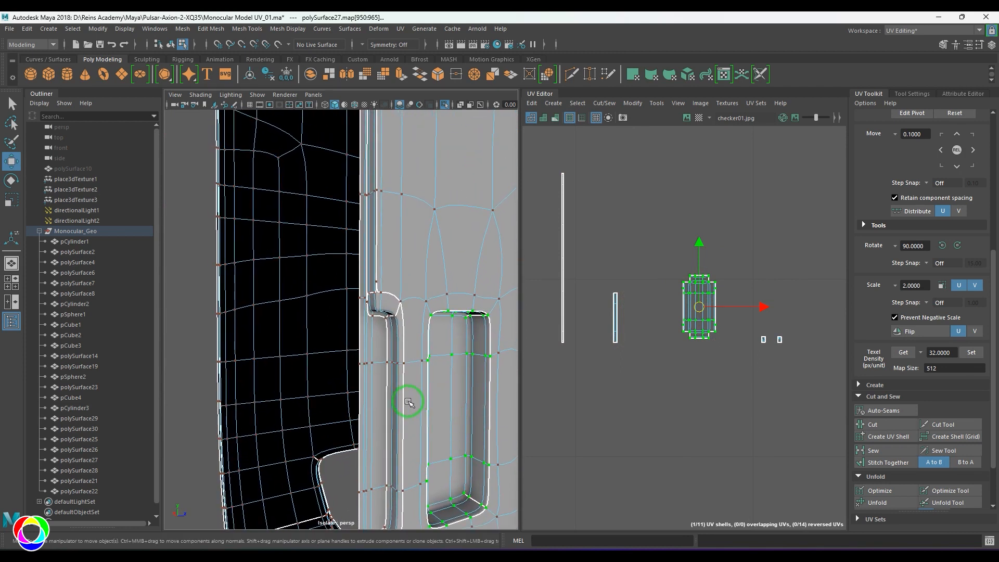
{"action": "double_click", "coordinate": [367, 257]}
{"action": "right_click_drag", "start_coordinate": [406, 297], "coordinate": [333, 250], "text": "alt"}
{"action": "middle_click_drag", "start_coordinate": [333, 250], "coordinate": [341, 359], "text": "alt"}
{"action": "right_click_drag", "start_coordinate": [414, 379], "coordinate": [307, 316], "text": "alt"}
{"action": "left_click_drag", "start_coordinate": [359, 357], "coordinate": [410, 284], "text": "alt"}
{"action": "right_click_drag", "start_coordinate": [383, 361], "coordinate": [434, 391], "text": "alt"}
{"action": "left_click_drag", "start_coordinate": [435, 392], "coordinate": [384, 408], "text": "alt"}
{"action": "scroll", "coordinate": [679, 381], "scroll_direction": "down", "scroll_amount": 13}
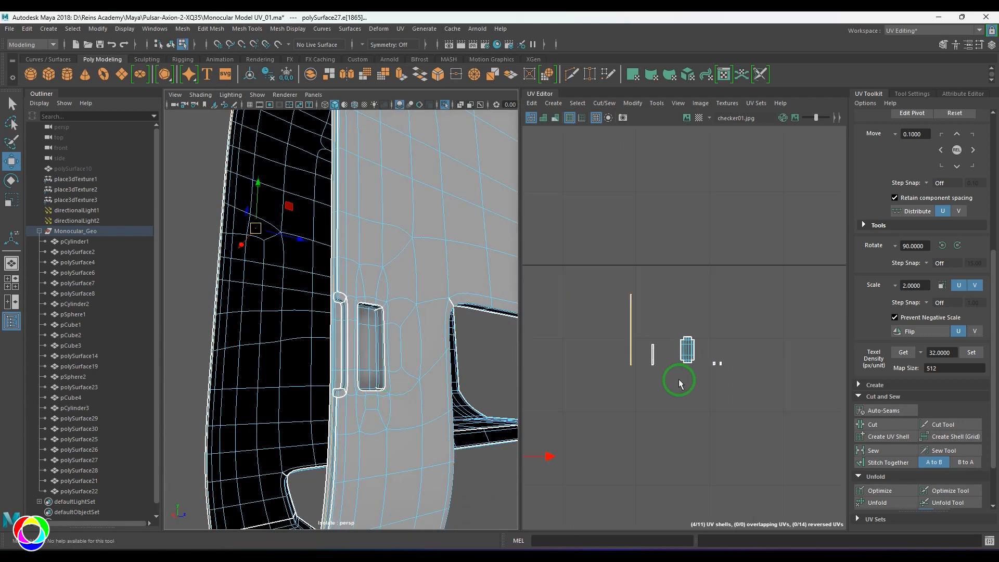
{"action": "middle_click_drag", "start_coordinate": [679, 407], "coordinate": [727, 232], "text": "alt"}
{"action": "right_click_drag", "start_coordinate": [721, 308], "coordinate": [699, 267], "text": "shift"}
{"action": "key", "text": "ctrl+z"}
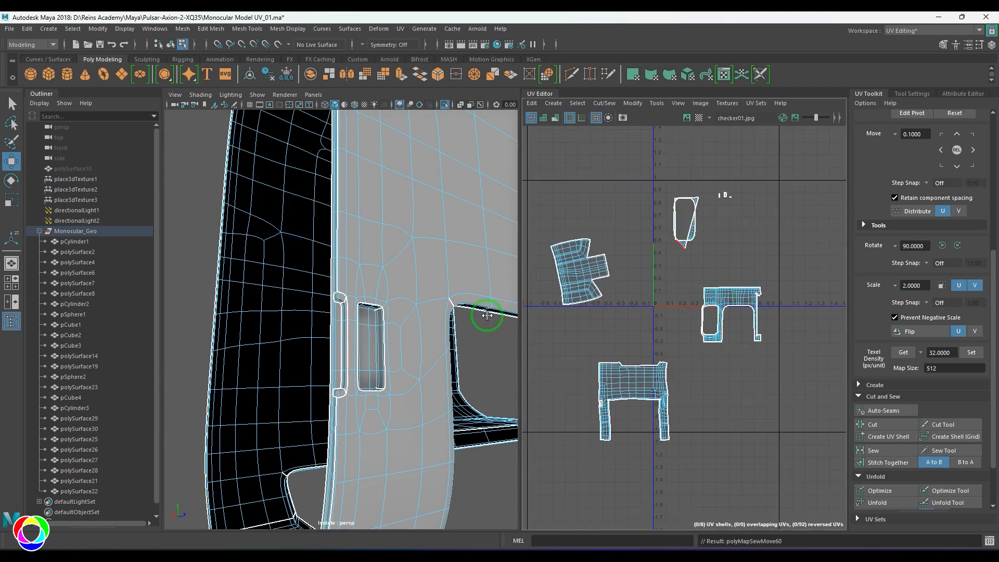
Try to sew the rim strip's neighbouring edge loop to the adjoining panel shells.
{"action": "left_click_drag", "start_coordinate": [371, 327], "coordinate": [384, 317], "text": "alt"}
{"action": "scroll", "coordinate": [395, 348], "scroll_direction": "up", "scroll_amount": 4}
{"action": "middle_click_drag", "start_coordinate": [395, 296], "coordinate": [392, 321], "text": "alt"}
{"action": "scroll", "coordinate": [364, 316], "scroll_direction": "up", "scroll_amount": 2}
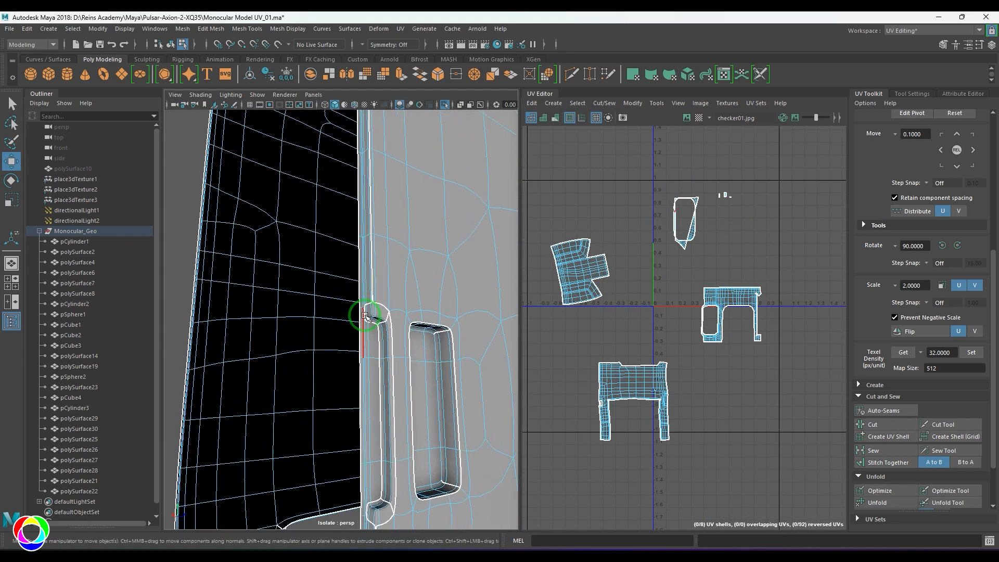
{"action": "scroll", "coordinate": [397, 289], "scroll_direction": "down", "scroll_amount": 2}
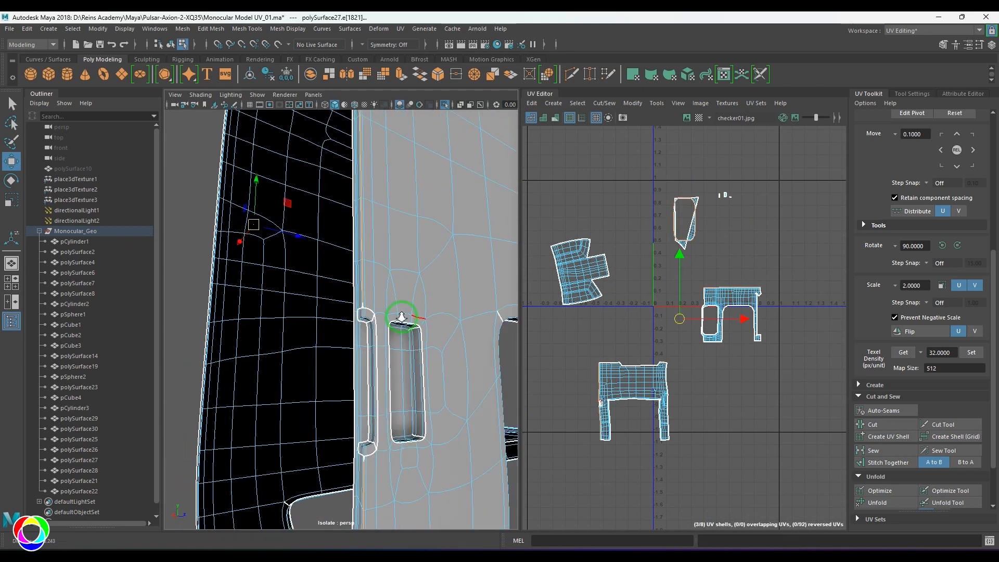
{"action": "right_click_drag", "start_coordinate": [631, 283], "coordinate": [640, 245], "text": "shift"}
{"action": "key", "text": "ctrl+z"}
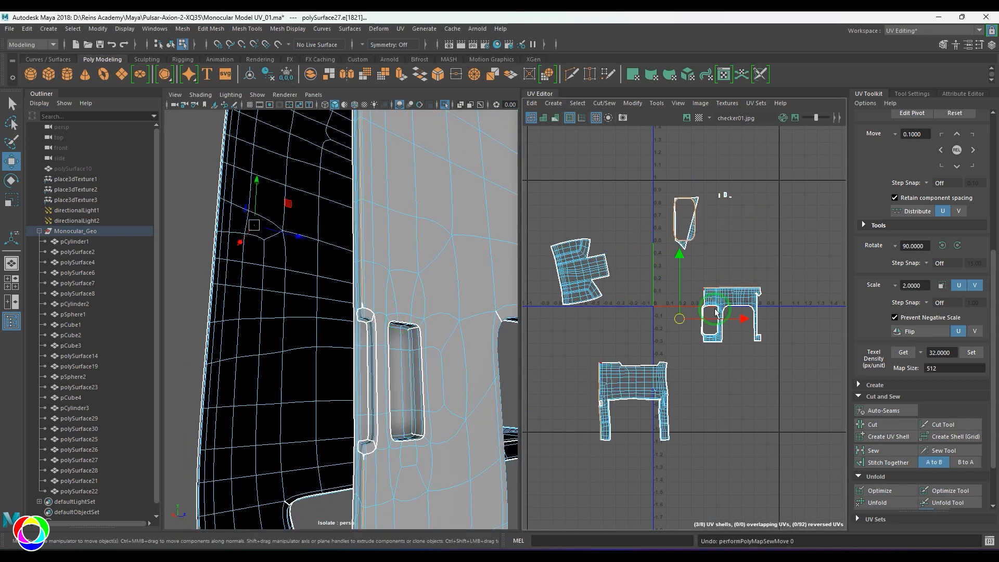
Try sewing the rim edge loop again with the three-sided panel shell's edges deselected.
{"action": "left_click_drag", "start_coordinate": [564, 351], "coordinate": [679, 466], "text": "ctrl"}
{"action": "right_click_drag", "start_coordinate": [686, 432], "coordinate": [718, 350], "text": "shift"}
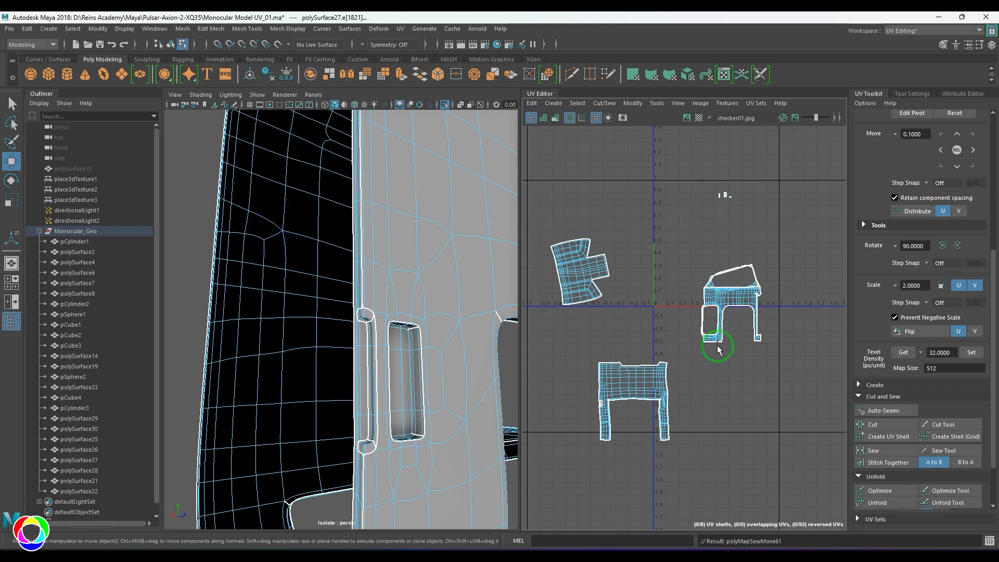
{"action": "key", "text": "ctrl+z"}
Cut across the rim strip at the housing's upper corner, in line with the adjoining panel seam.
{"action": "left_click_drag", "start_coordinate": [364, 376], "coordinate": [392, 342], "text": "alt"}
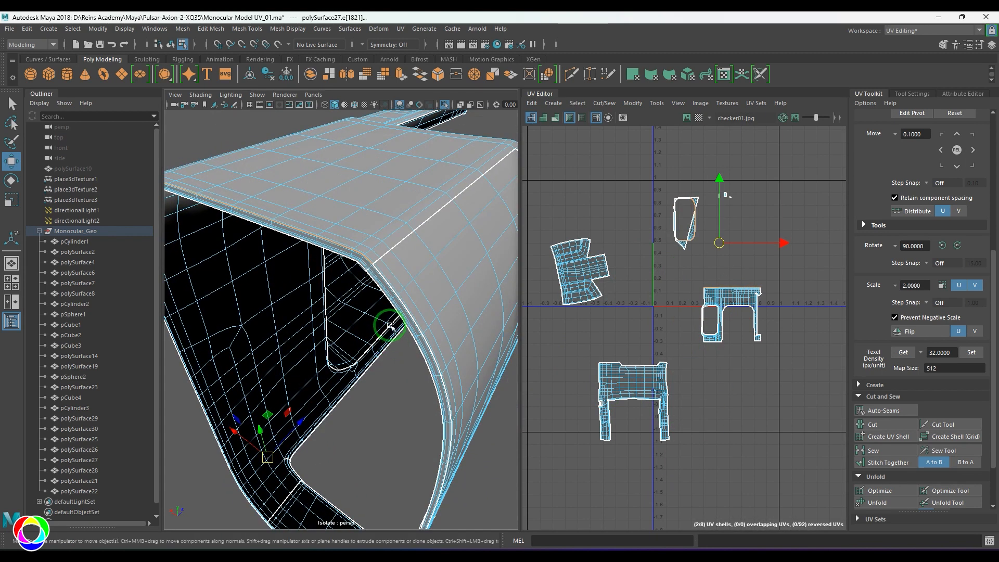
{"action": "right_click_drag", "start_coordinate": [385, 295], "coordinate": [379, 358], "text": "alt"}
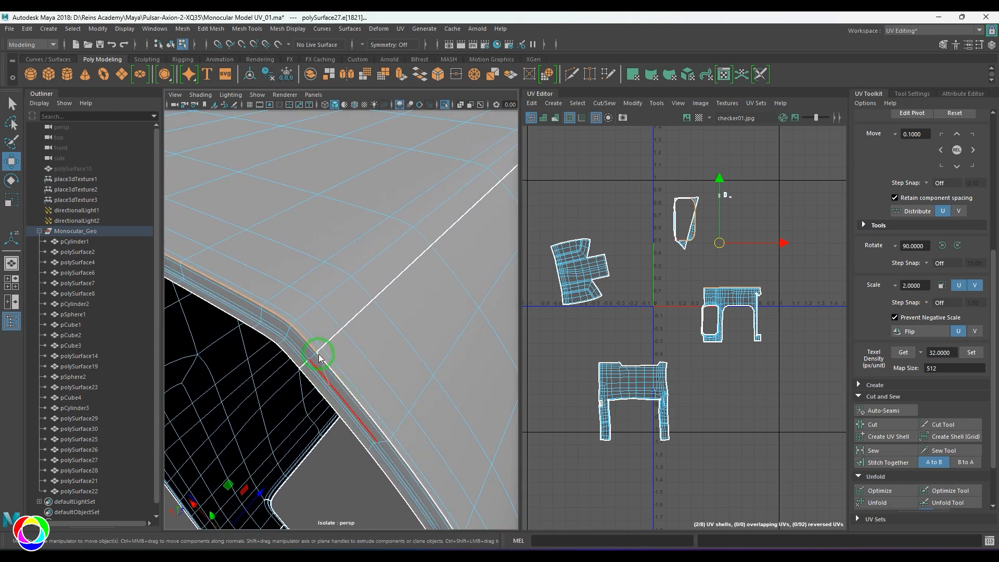
{"action": "mouse_move", "coordinate": [337, 362]}
{"action": "left_mouse_down", "text": "alt"}
{"action": "mouse_move", "coordinate": [346, 341]}
{"action": "mouse_move", "coordinate": [356, 359]}
{"action": "left_mouse_up", "text": "alt"}
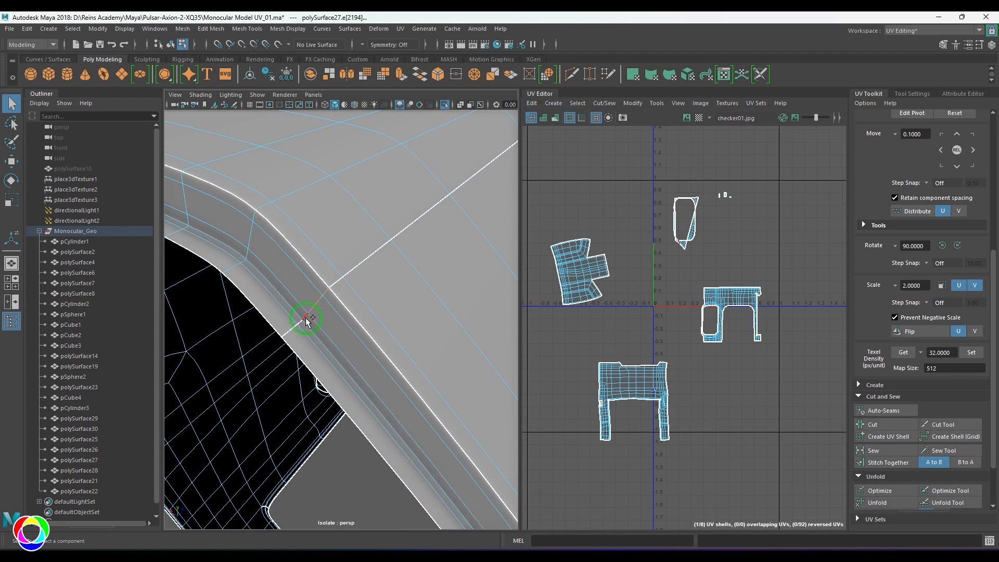
{"action": "right_click_drag", "start_coordinate": [657, 261], "coordinate": [620, 284], "text": "shift"}
{"action": "left_click_drag", "start_coordinate": [373, 303], "coordinate": [350, 293], "text": "alt"}
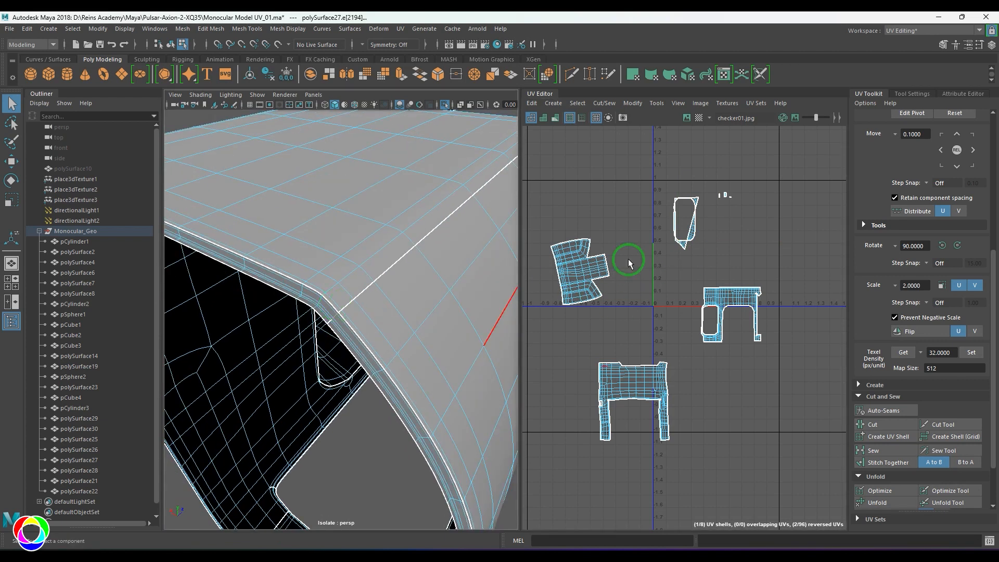
{"action": "right_click_drag", "start_coordinate": [685, 233], "coordinate": [623, 262], "text": "shift"}
Cut across the rim strip at the next corner where the outer panel seam meets it.
{"action": "right_click_drag", "start_coordinate": [368, 332], "coordinate": [385, 303], "text": "alt"}
{"action": "left_click_drag", "start_coordinate": [385, 303], "coordinate": [436, 279], "text": "alt"}
{"action": "left_click_drag", "start_coordinate": [386, 353], "coordinate": [294, 358], "text": "alt"}
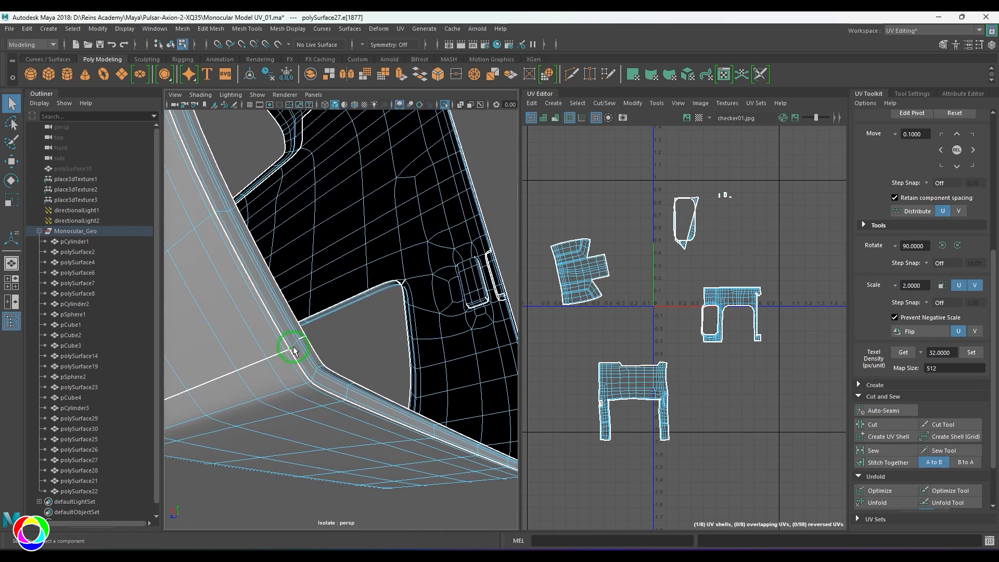
{"action": "right_click_drag", "start_coordinate": [742, 271], "coordinate": [604, 311], "text": "shift"}
Sew the selected edge on the rim strip at the corner near the housing's inner openings.
{"action": "right_click_drag", "start_coordinate": [368, 366], "coordinate": [318, 364], "text": "alt"}
{"action": "left_click_drag", "start_coordinate": [317, 364], "coordinate": [248, 345], "text": "alt"}
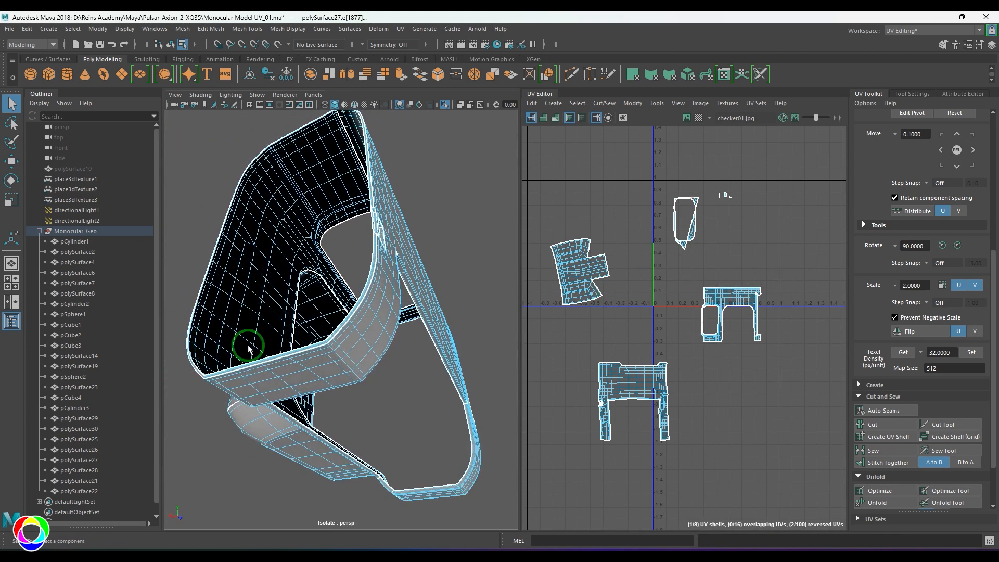
{"action": "right_click_drag", "start_coordinate": [247, 346], "coordinate": [319, 402], "text": "alt"}
{"action": "middle_click_drag", "start_coordinate": [319, 401], "coordinate": [333, 376], "text": "alt"}
{"action": "right_click_drag", "start_coordinate": [333, 376], "coordinate": [343, 384], "text": "alt"}
{"action": "left_click", "coordinate": [340, 348], "text": "shift"}
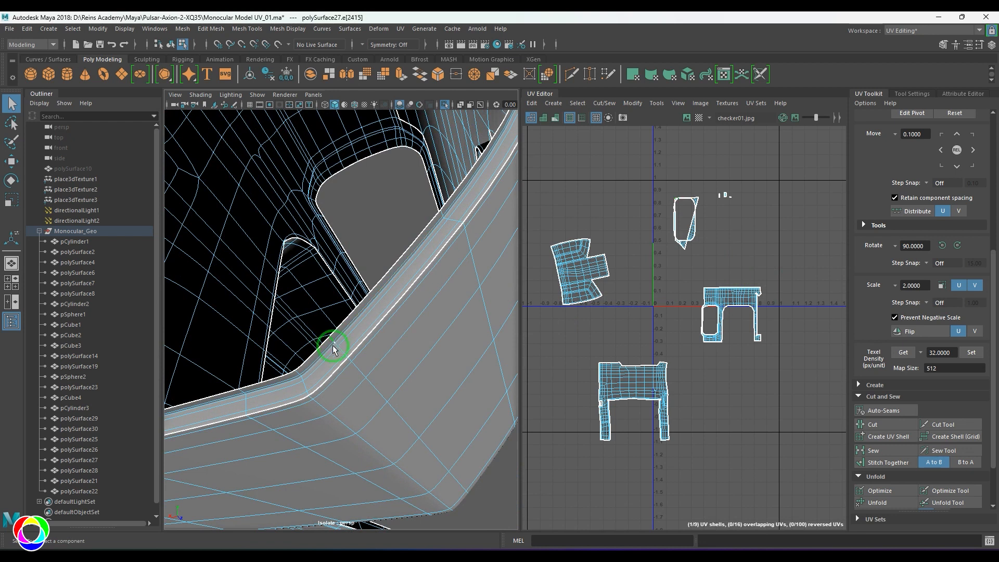
{"action": "left_click_drag", "start_coordinate": [335, 348], "coordinate": [382, 327], "text": "alt"}
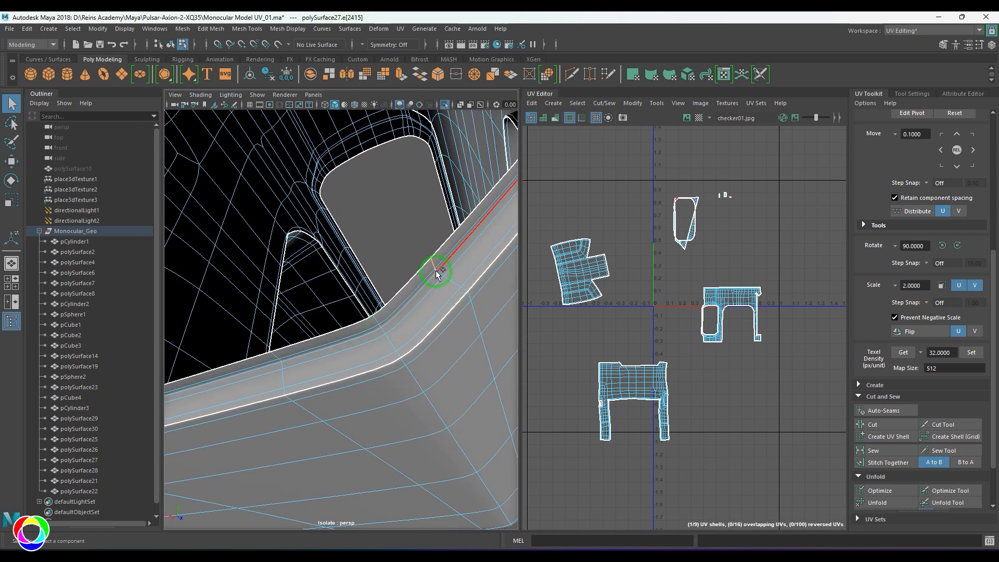
{"action": "right_click_drag", "start_coordinate": [654, 358], "coordinate": [657, 310], "text": "shift"}
{"action": "right_click_drag", "start_coordinate": [416, 333], "coordinate": [350, 339], "text": "alt"}
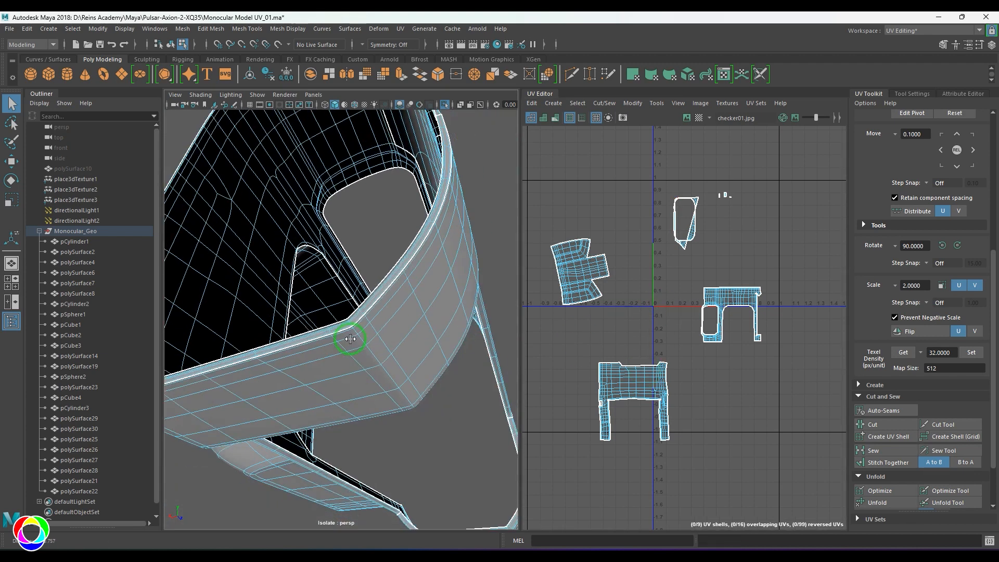
Move the cut-off rim strip segment's UV shell away from the rest of the strip, to empty space below the three-sided panel shell.
{"action": "left_click_drag", "start_coordinate": [350, 339], "coordinate": [360, 336], "text": "alt"}
{"action": "right_click_drag", "start_coordinate": [360, 336], "coordinate": [355, 339], "text": "alt"}
{"action": "left_click_drag", "start_coordinate": [355, 340], "coordinate": [348, 395], "text": "alt"}
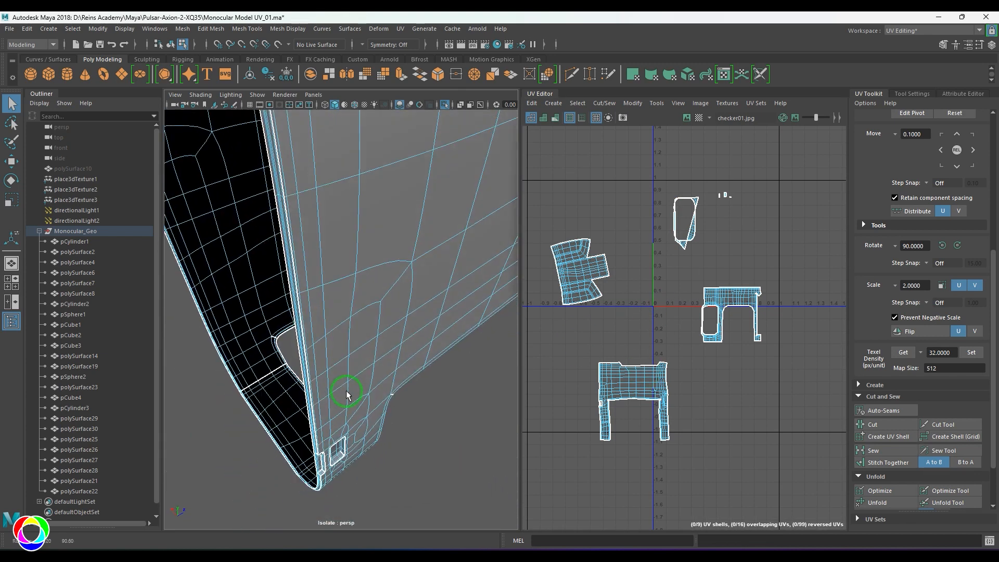
{"action": "right_click_drag", "start_coordinate": [348, 395], "coordinate": [346, 317], "text": "alt"}
{"action": "middle_click_drag", "start_coordinate": [346, 317], "coordinate": [356, 359], "text": "alt"}
{"action": "left_click_drag", "start_coordinate": [355, 361], "coordinate": [462, 310], "text": "alt"}
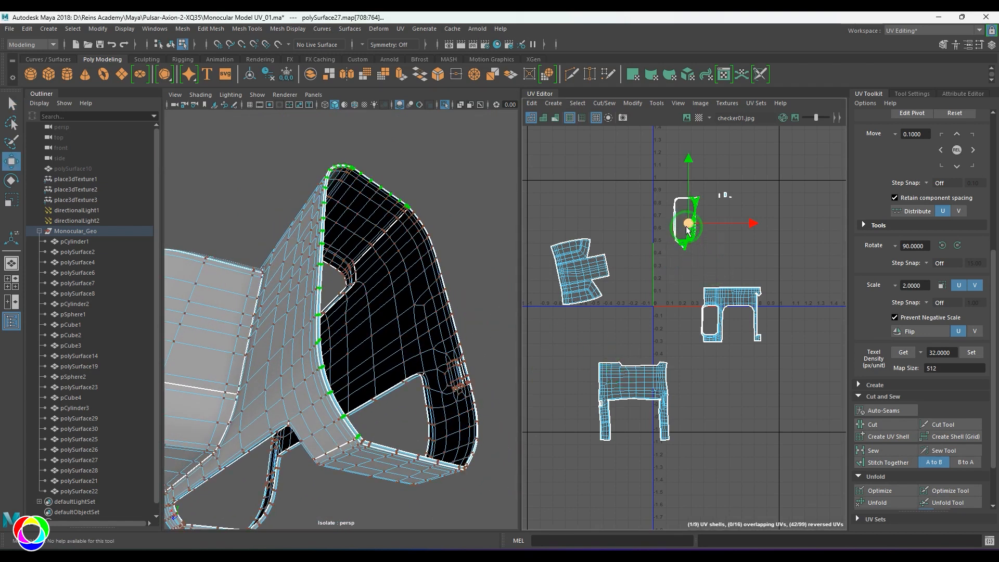
{"action": "left_click_drag", "start_coordinate": [368, 355], "coordinate": [303, 329], "text": "alt"}
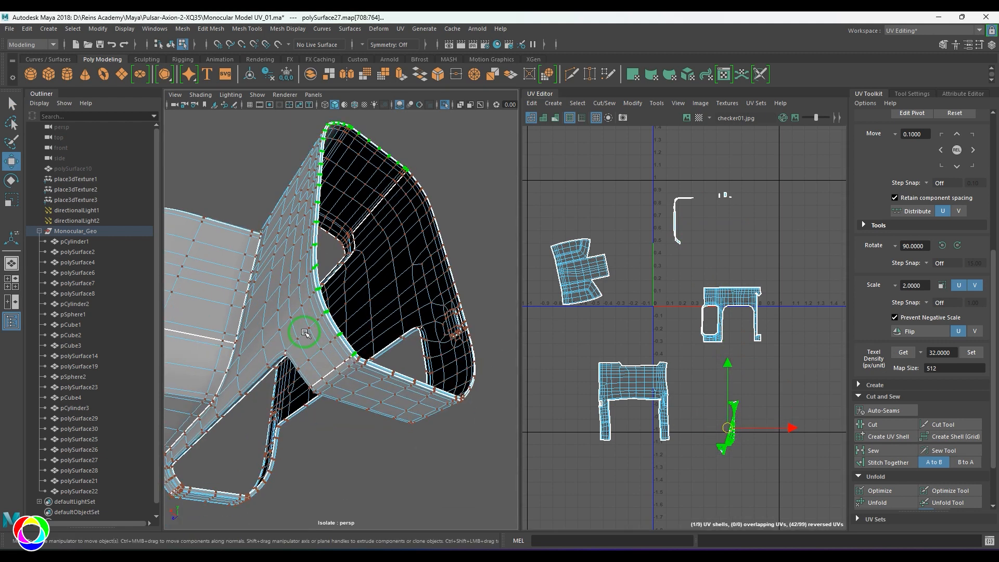
{"action": "right_click_drag", "start_coordinate": [304, 330], "coordinate": [355, 395], "text": "alt"}
Sew the separated rim segment to the three-sided panel shell along the rim edge loop, leaving the other shells' edges deselected.
{"action": "left_click", "coordinate": [355, 376]}
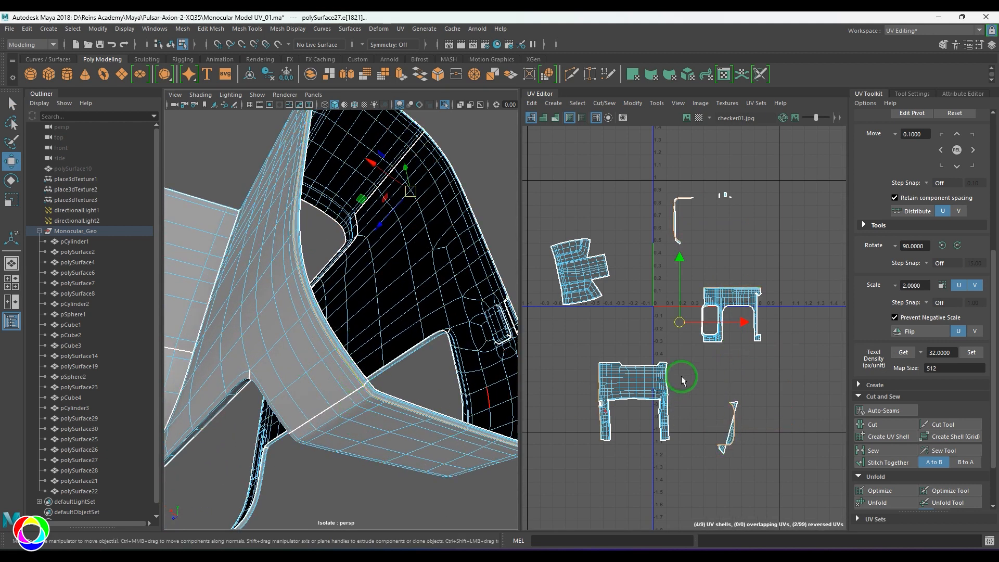
{"action": "mouse_move", "coordinate": [654, 168]}
{"action": "left_mouse_down", "text": "ctrl"}
{"action": "mouse_move", "coordinate": [734, 260]}
{"action": "mouse_move", "coordinate": [807, 270]}
{"action": "left_mouse_up", "text": "ctrl"}
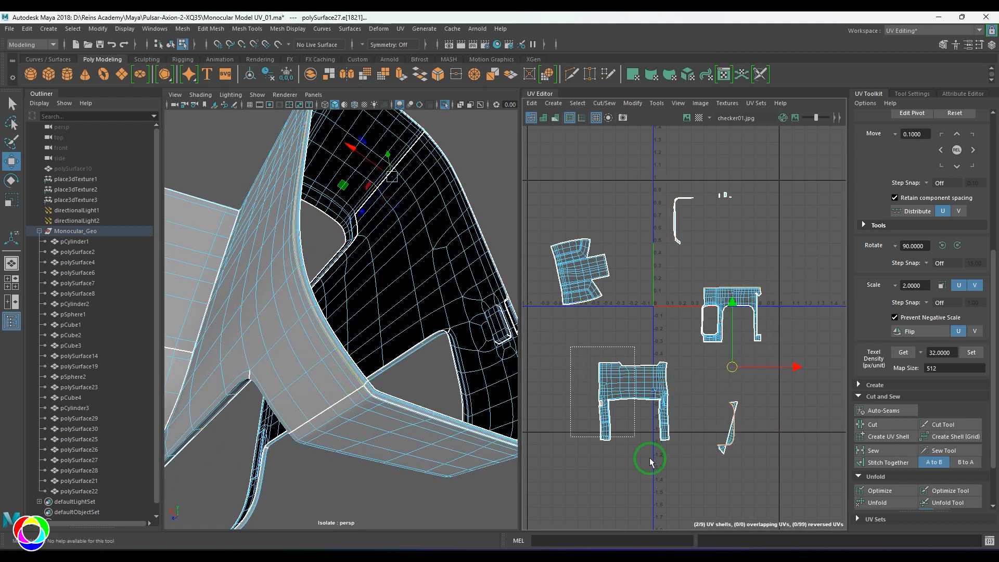
{"action": "right_click_drag", "start_coordinate": [708, 354], "coordinate": [708, 355], "text": "shift"}
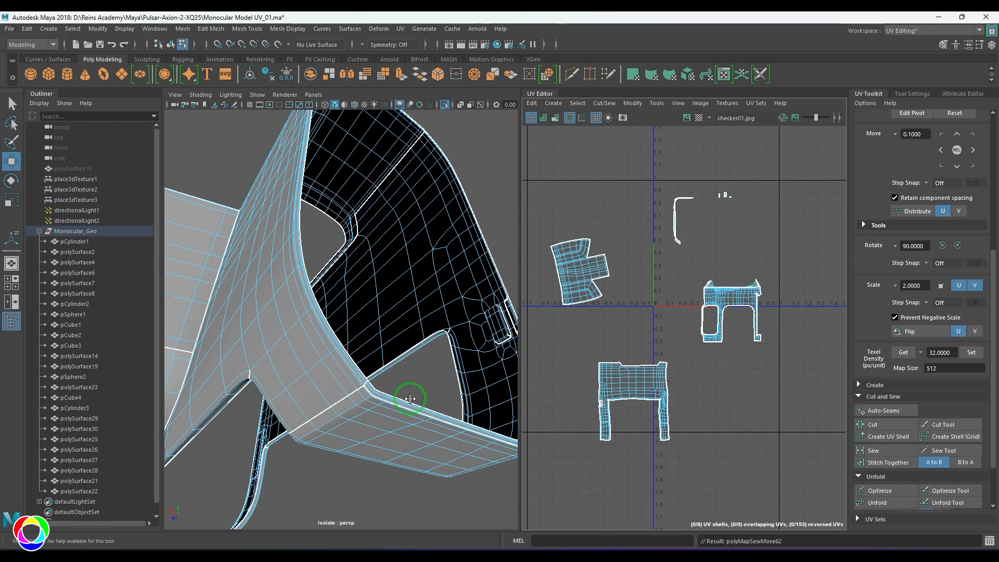
Sew the remaining L-shaped rim strip to the large U-shaped side panel shell along their shared rim edges.
{"action": "right_click_drag", "start_coordinate": [391, 424], "coordinate": [393, 411]}
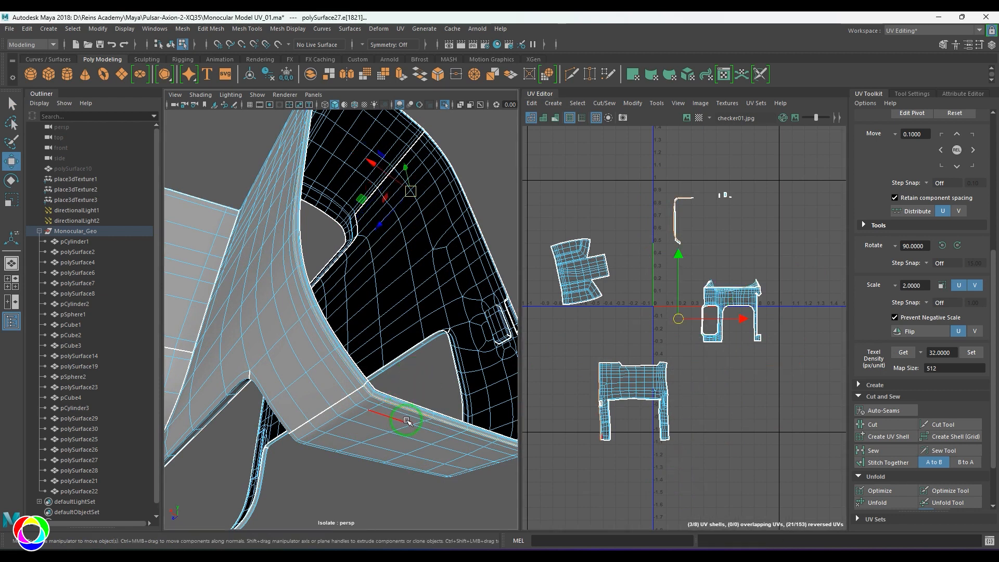
{"action": "left_click_drag", "start_coordinate": [407, 420], "coordinate": [406, 421], "text": "alt"}
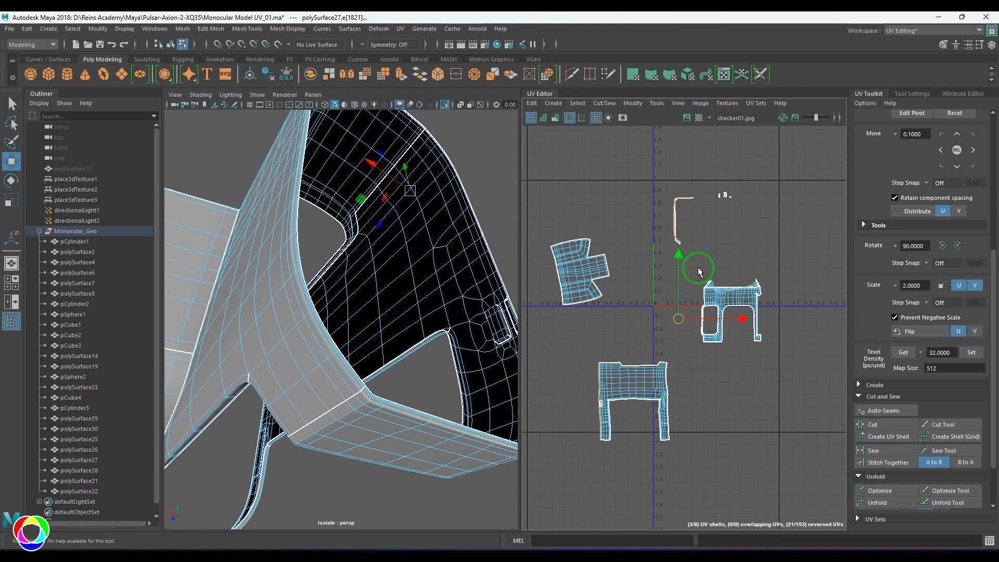
{"action": "left_click", "coordinate": [724, 471]}
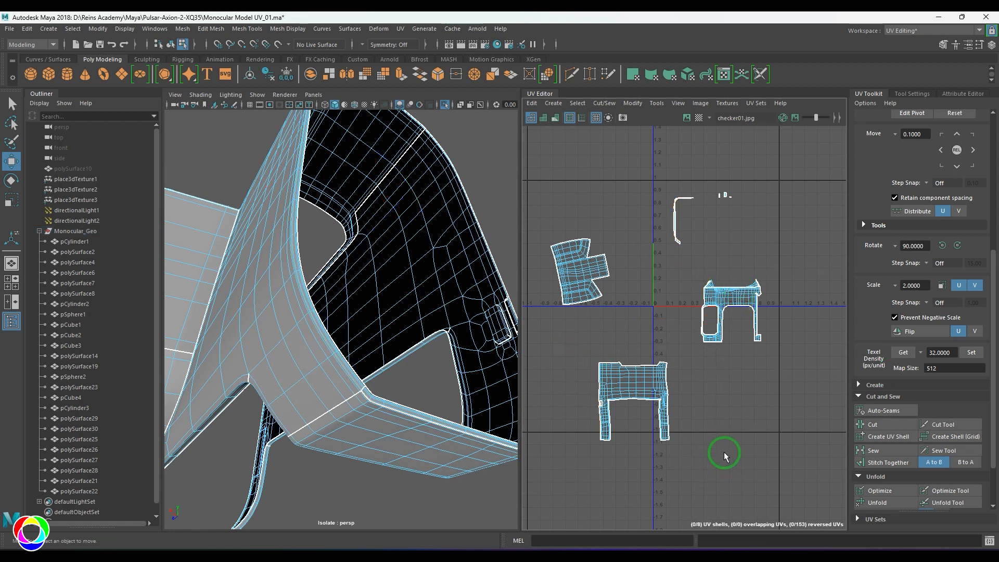
{"action": "key", "text": "ctrl+z"}
{"action": "key", "text": "ctrl+z"}
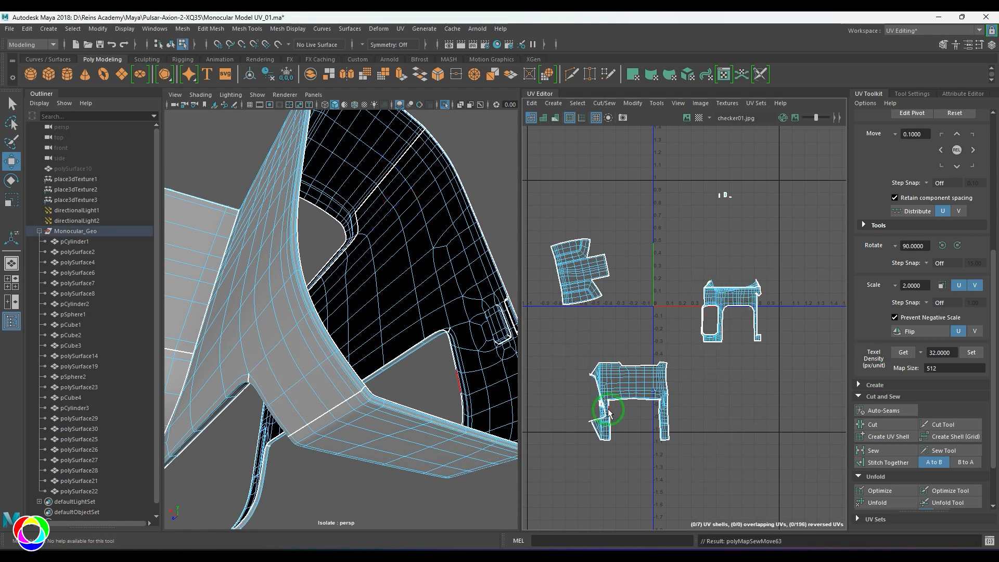
Unfold the UVs along the large side panel's outer edge, including the sewn rim strip and the notch area.
{"action": "middle_click_drag", "start_coordinate": [608, 414], "coordinate": [683, 339], "text": "alt"}
{"action": "scroll", "coordinate": [687, 341], "scroll_direction": "up", "scroll_amount": 5}
{"action": "key", "text": "F12"}
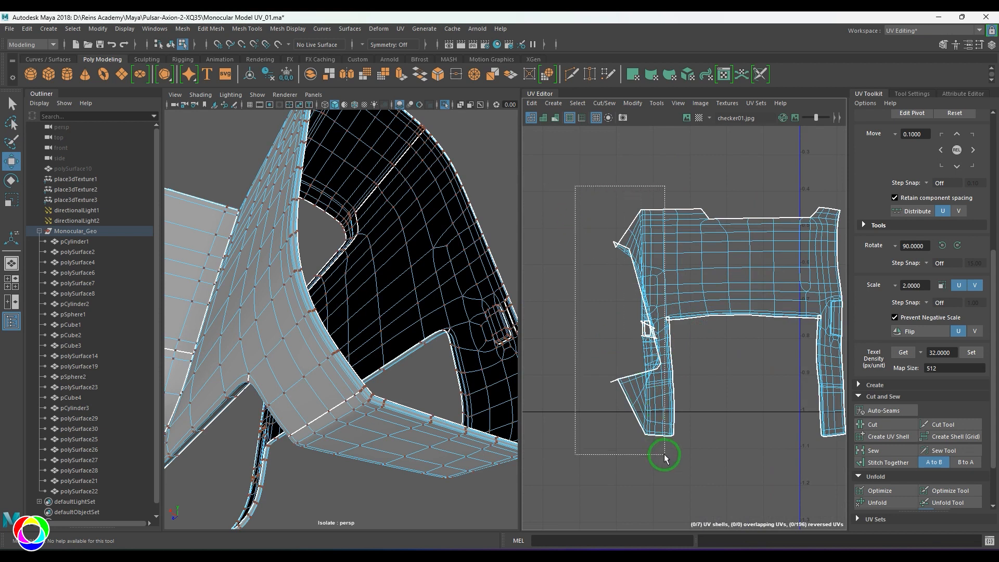
{"action": "left_click_drag", "start_coordinate": [664, 455], "coordinate": [665, 455]}
{"action": "right_click_drag", "start_coordinate": [705, 248], "coordinate": [522, 245], "text": "shift"}
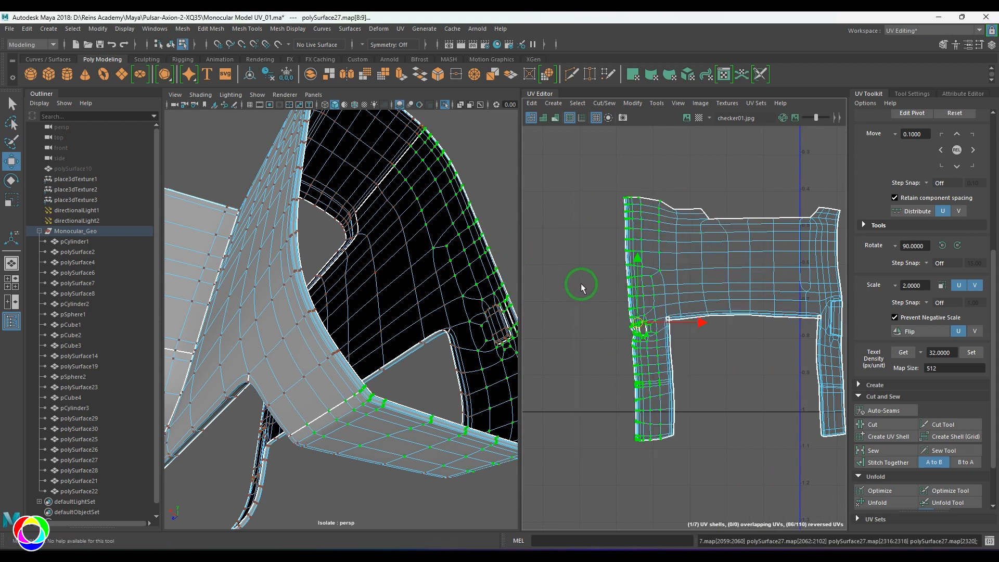
{"action": "left_click", "coordinate": [698, 377]}
{"action": "scroll", "coordinate": [647, 375], "scroll_direction": "up", "scroll_amount": 8}
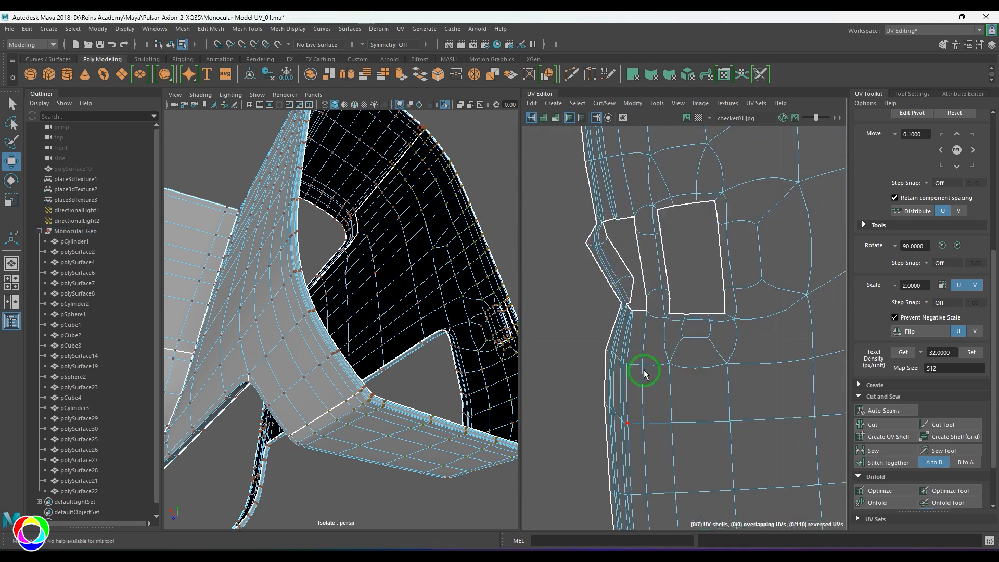
{"action": "scroll", "coordinate": [644, 375], "scroll_direction": "down", "scroll_amount": 10}
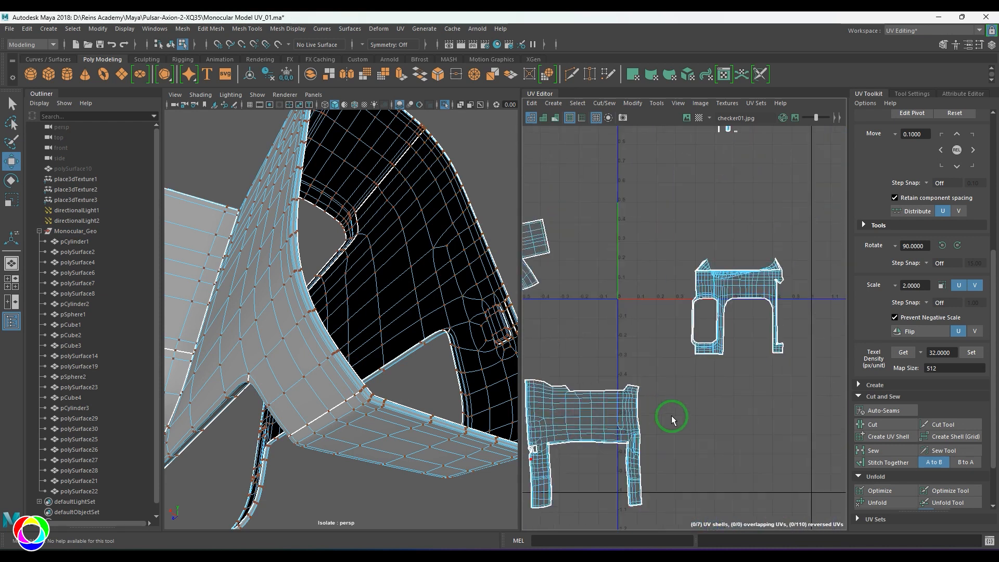
Unfold the UVs across the upper part of the three-sided panel shell, including its sewn rim segment.
{"action": "middle_click_drag", "start_coordinate": [736, 353], "coordinate": [674, 432], "text": "alt"}
{"action": "scroll", "coordinate": [674, 432], "scroll_direction": "up", "scroll_amount": 4}
{"action": "left_click_drag", "start_coordinate": [793, 318], "coordinate": [796, 334]}
{"action": "right_click_drag", "start_coordinate": [781, 273], "coordinate": [615, 267], "text": "shift"}
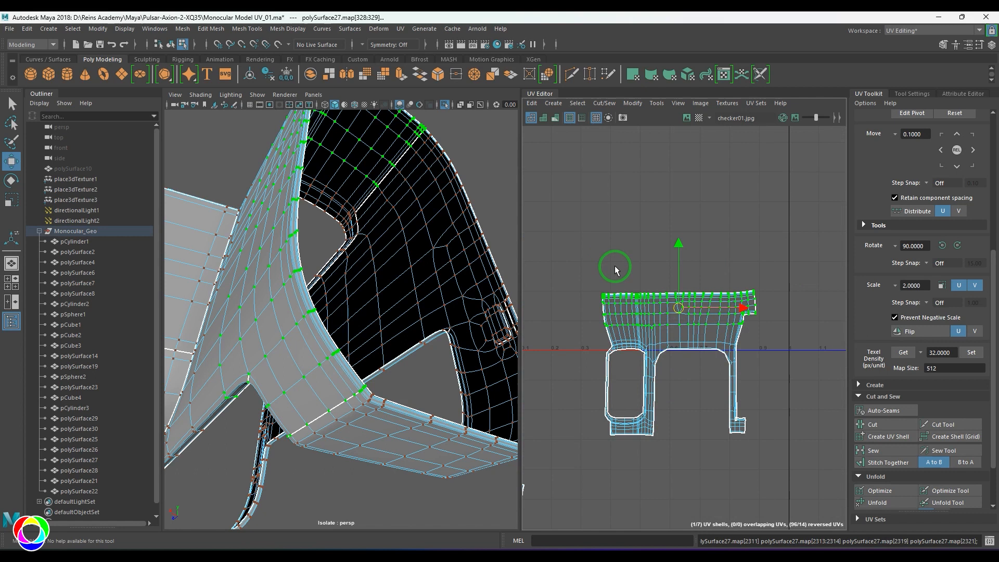
Scale the upper UVs of the three-sided panel shell narrower horizontally to line up with its legs.
{"action": "left_click", "coordinate": [735, 324]}
{"action": "left_click_drag", "start_coordinate": [785, 323], "coordinate": [786, 327]}
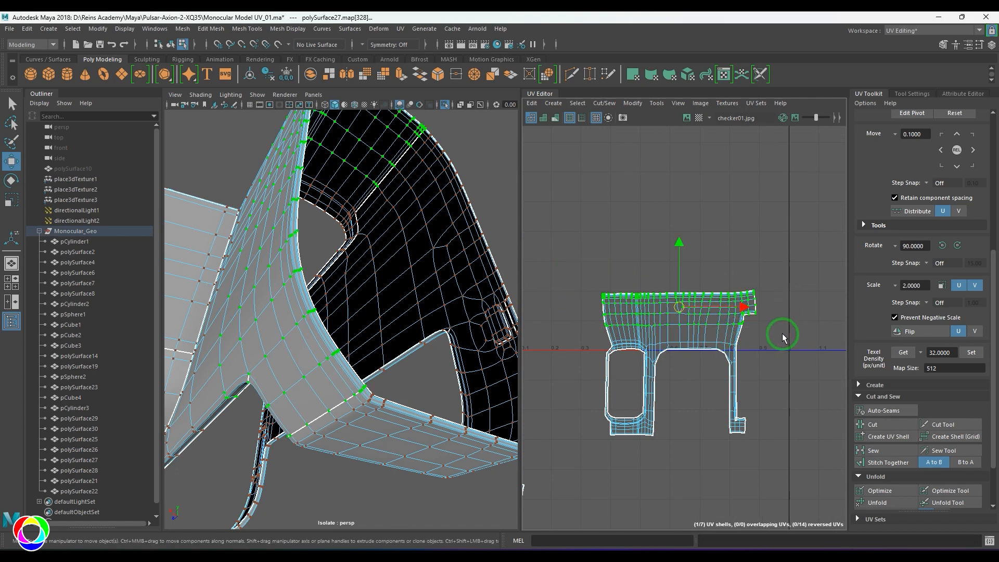
{"action": "key", "text": "r"}
{"action": "left_click_drag", "start_coordinate": [736, 307], "coordinate": [731, 311]}
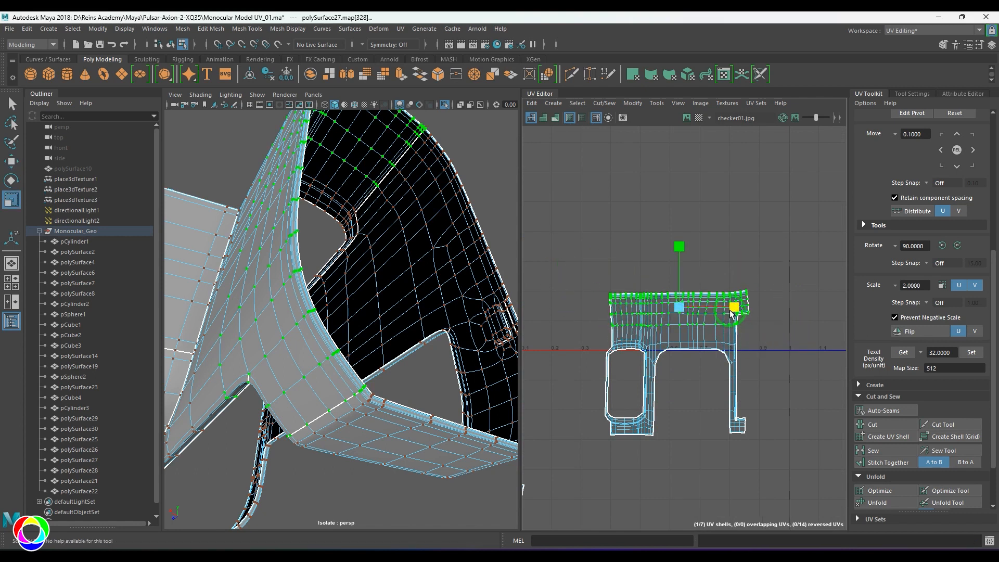
{"action": "key", "text": "e"}
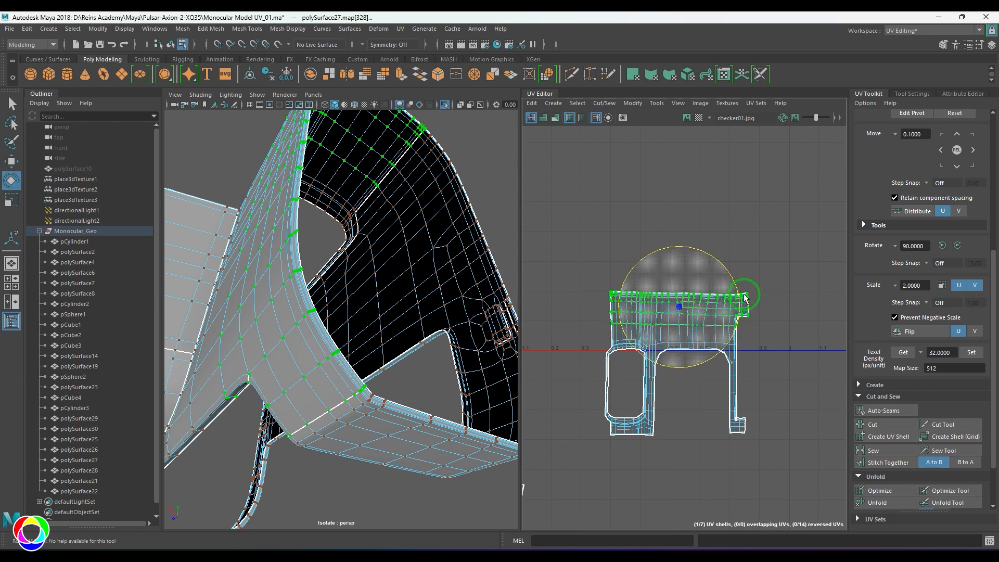
{"action": "key", "text": "w"}
Display the checker texture on the housing and examine the pattern around its panels and rim.
{"action": "key", "text": "F8"}
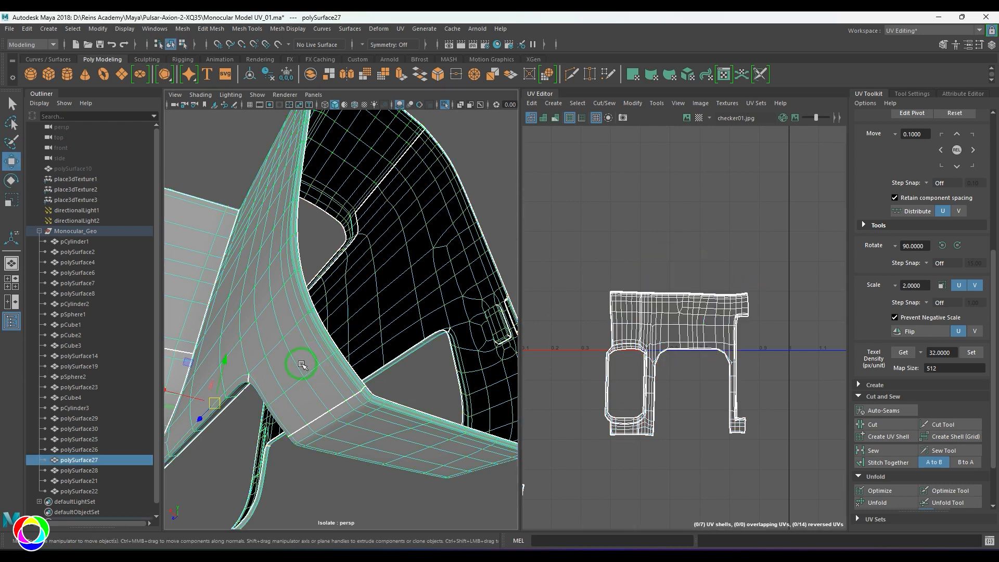
{"action": "key", "text": "6"}
{"action": "left_click", "coordinate": [510, 205]}
{"action": "left_click_drag", "start_coordinate": [510, 206], "coordinate": [442, 317], "text": "alt"}
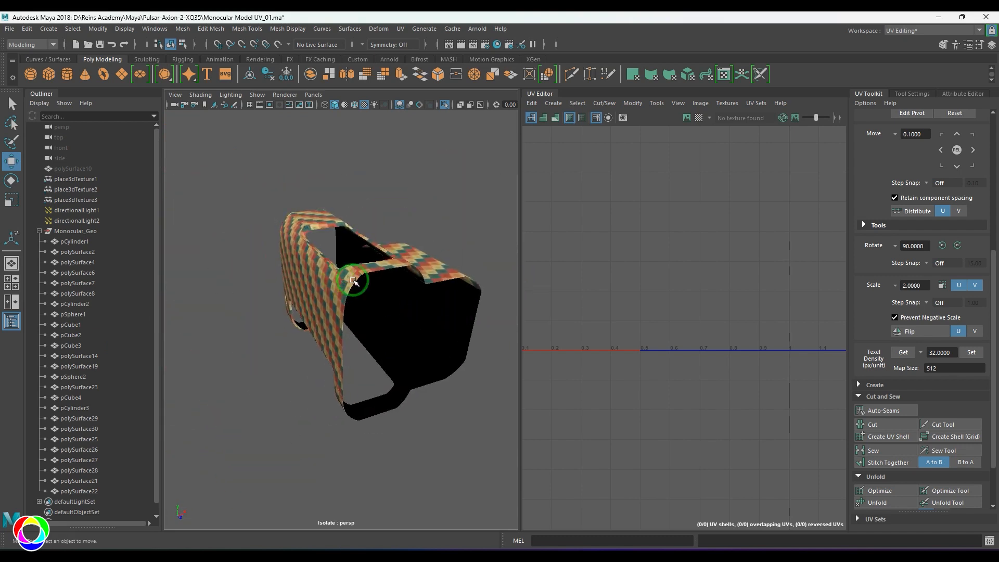
{"action": "left_click", "coordinate": [352, 280]}
Select the faces of the two small end-wall UV shells and frame them on the model.
{"action": "scroll", "coordinate": [651, 334], "scroll_direction": "down", "scroll_amount": 5}
{"action": "middle_click_drag", "start_coordinate": [649, 326], "coordinate": [674, 423], "text": "alt"}
{"action": "scroll", "coordinate": [669, 411], "scroll_direction": "up", "scroll_amount": 6}
{"action": "scroll", "coordinate": [653, 375], "scroll_direction": "up", "scroll_amount": 3}
{"action": "middle_click_drag", "start_coordinate": [647, 336], "coordinate": [673, 455], "text": "alt"}
{"action": "scroll", "coordinate": [642, 488], "scroll_direction": "up", "scroll_amount": 2}
{"action": "scroll", "coordinate": [675, 449], "scroll_direction": "up", "scroll_amount": 2}
{"action": "right_click_drag", "start_coordinate": [724, 289], "coordinate": [724, 312]}
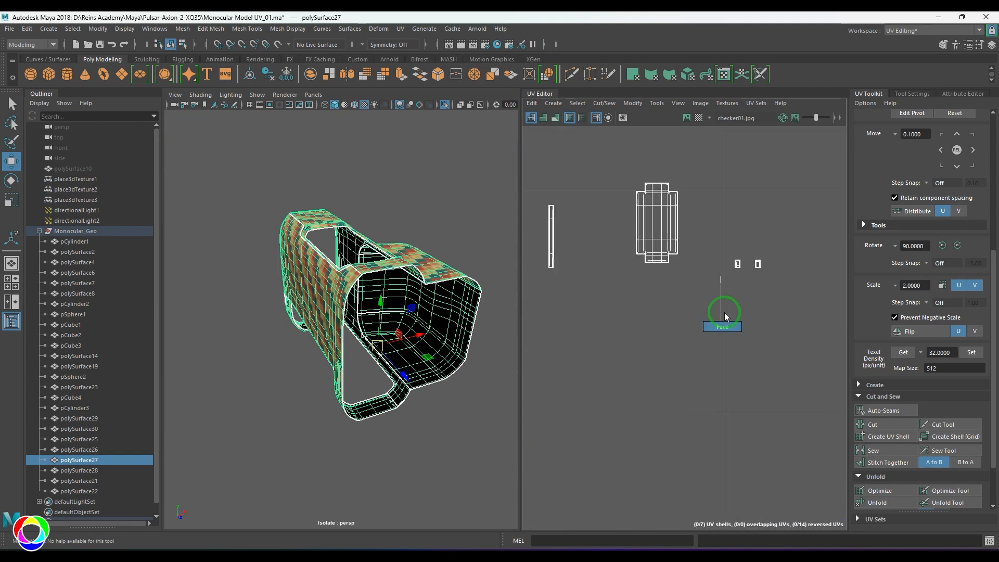
{"action": "left_click_drag", "start_coordinate": [767, 240], "coordinate": [724, 310]}
{"action": "key", "text": "f"}
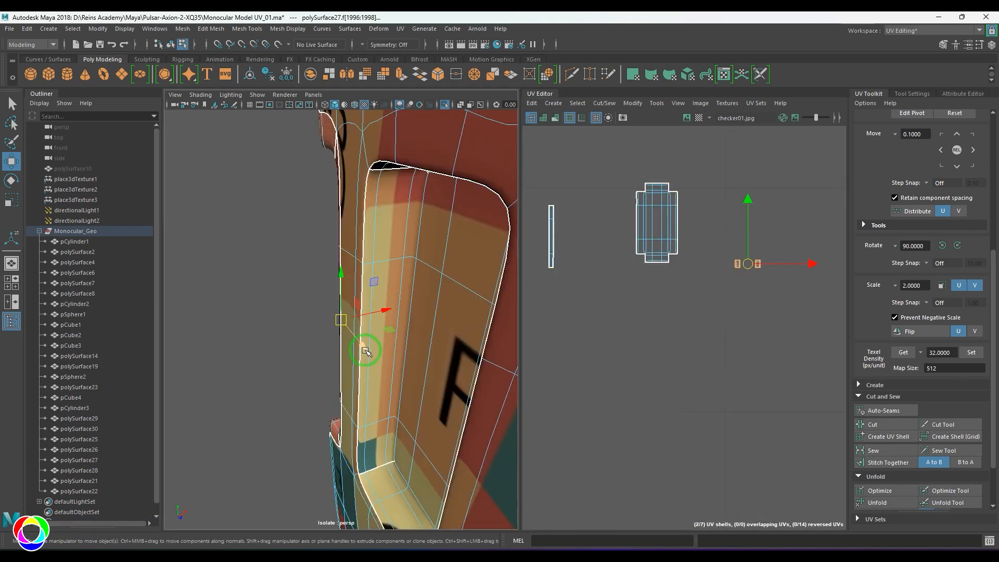
Sew the small end wall of the rim notch to the notch floor along their shared edge.
{"action": "scroll", "coordinate": [366, 350], "scroll_direction": "down", "scroll_amount": 3}
{"action": "mouse_move", "coordinate": [366, 350]}
{"action": "left_mouse_down", "text": "alt"}
{"action": "mouse_move", "coordinate": [448, 327]}
{"action": "mouse_move", "coordinate": [472, 344]}
{"action": "mouse_move", "coordinate": [373, 348]}
{"action": "left_mouse_up", "text": "alt"}
{"action": "scroll", "coordinate": [402, 348], "scroll_direction": "up", "scroll_amount": 3}
{"action": "key", "text": "5"}
{"action": "mouse_move", "coordinate": [338, 383]}
{"action": "left_mouse_down", "text": "alt"}
{"action": "mouse_move", "coordinate": [406, 365]}
{"action": "mouse_move", "coordinate": [341, 397]}
{"action": "mouse_move", "coordinate": [351, 447]}
{"action": "mouse_move", "coordinate": [357, 352]}
{"action": "mouse_move", "coordinate": [360, 391]}
{"action": "mouse_move", "coordinate": [345, 404]}
{"action": "mouse_move", "coordinate": [330, 391]}
{"action": "mouse_move", "coordinate": [333, 411]}
{"action": "left_mouse_up", "text": "alt"}
{"action": "right_click_drag", "start_coordinate": [309, 420], "coordinate": [309, 420]}
{"action": "left_click", "coordinate": [312, 416]}
{"action": "left_click_drag", "start_coordinate": [312, 416], "coordinate": [335, 434], "text": "alt"}
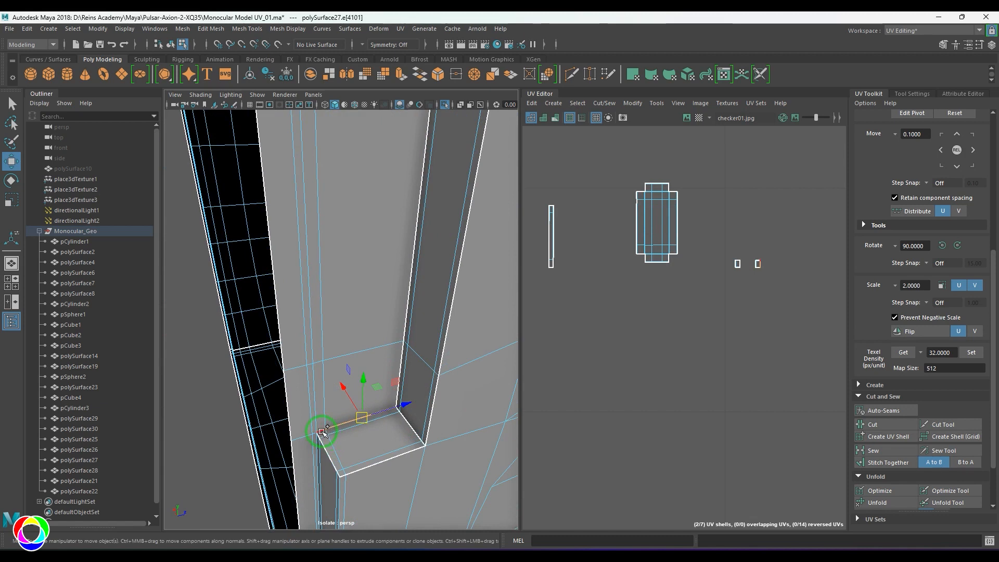
{"action": "left_click", "coordinate": [637, 392]}
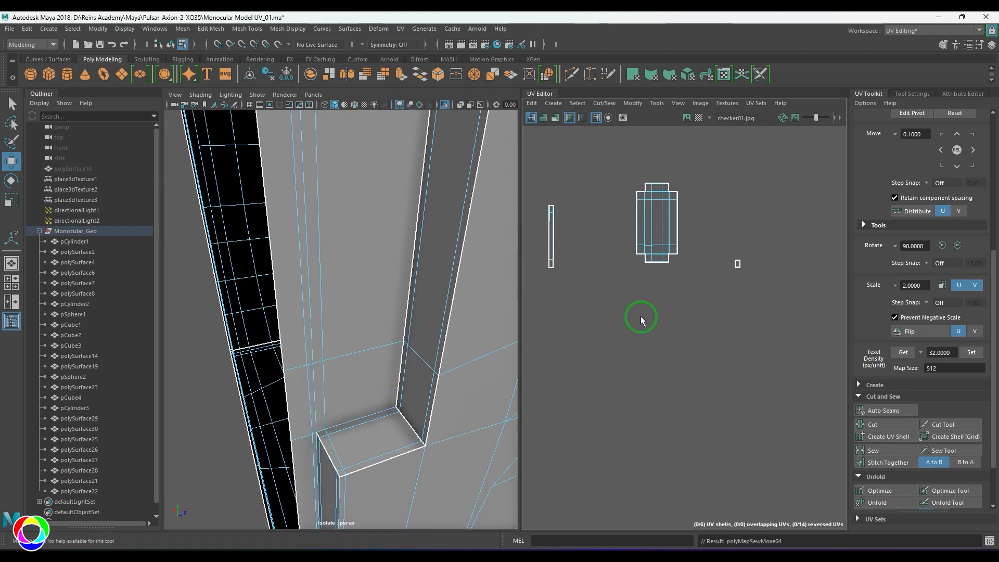
Sew the rim notch's opposite end wall to the notch floor along their shared edge.
{"action": "left_click_drag", "start_coordinate": [455, 403], "coordinate": [397, 284], "text": "alt"}
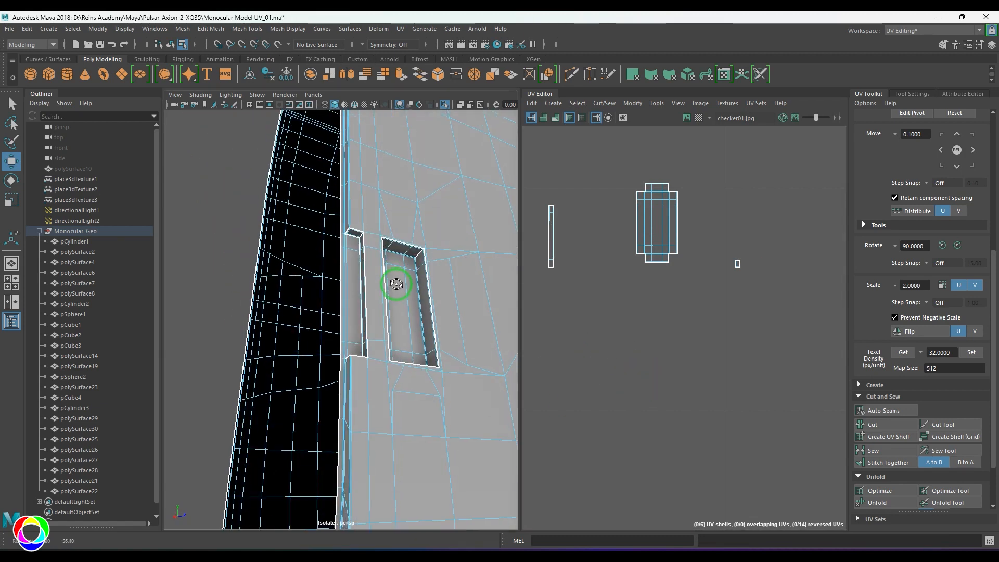
{"action": "middle_click_drag", "start_coordinate": [397, 284], "coordinate": [391, 346], "text": "alt"}
{"action": "right_click_drag", "start_coordinate": [390, 347], "coordinate": [479, 440], "text": "alt"}
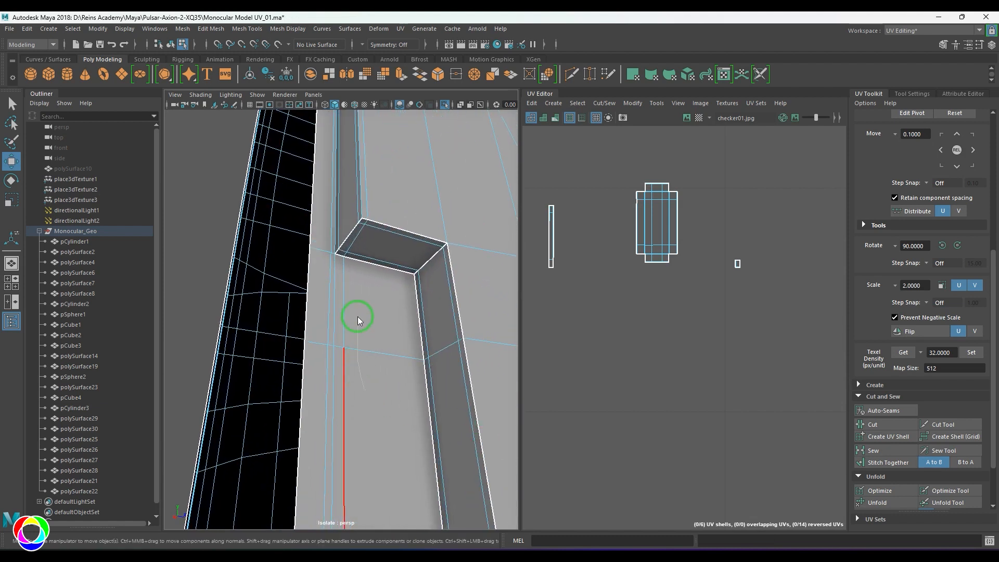
{"action": "left_click", "coordinate": [377, 268], "text": "shift"}
{"action": "key", "text": "ctrl+z"}
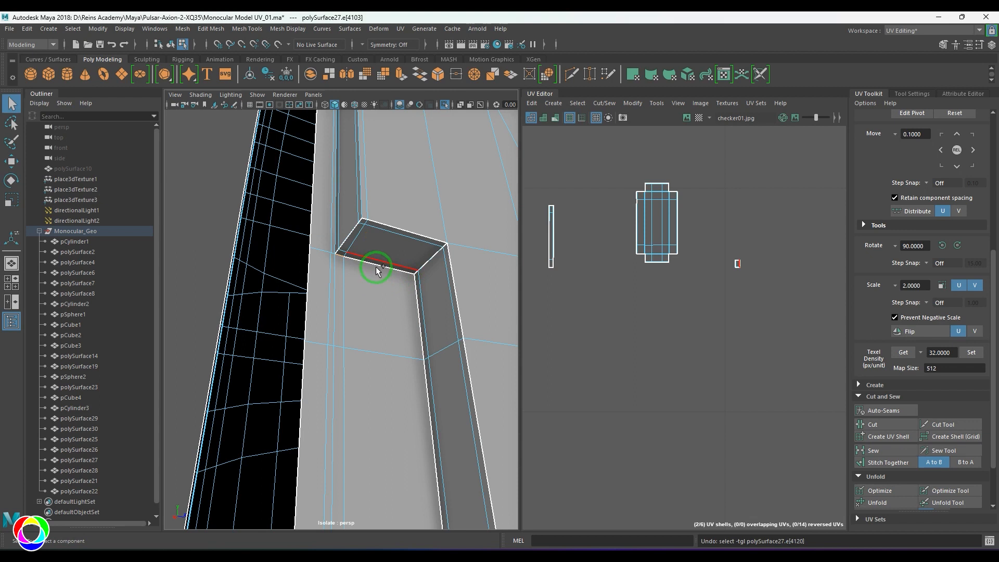
{"action": "left_click", "coordinate": [363, 266], "text": "shift"}
{"action": "key", "text": "shift+s"}
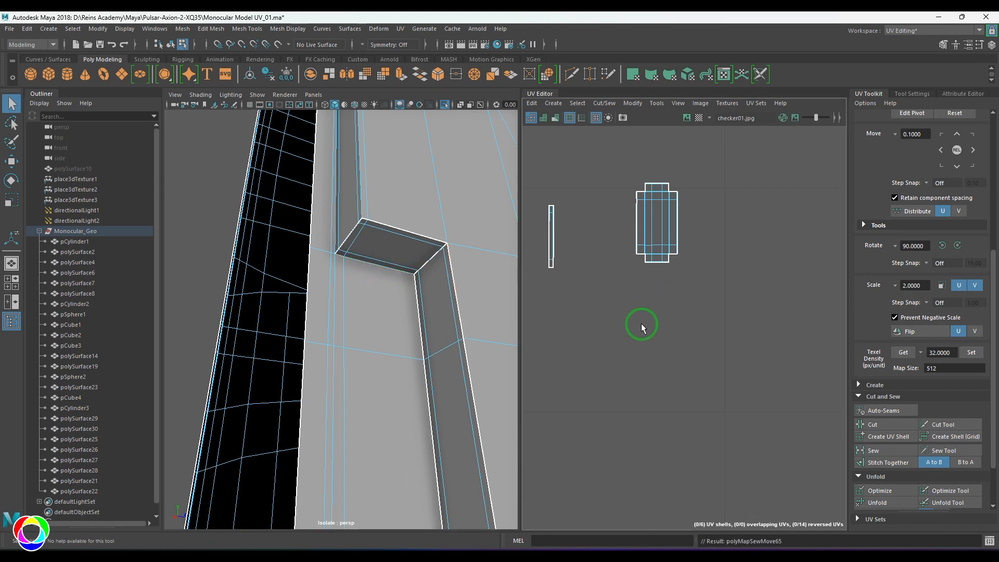
Display the checker texture on the housing again and examine the side panels, rim and recesses from several angles.
{"action": "scroll", "coordinate": [643, 328], "scroll_direction": "down", "scroll_amount": 6}
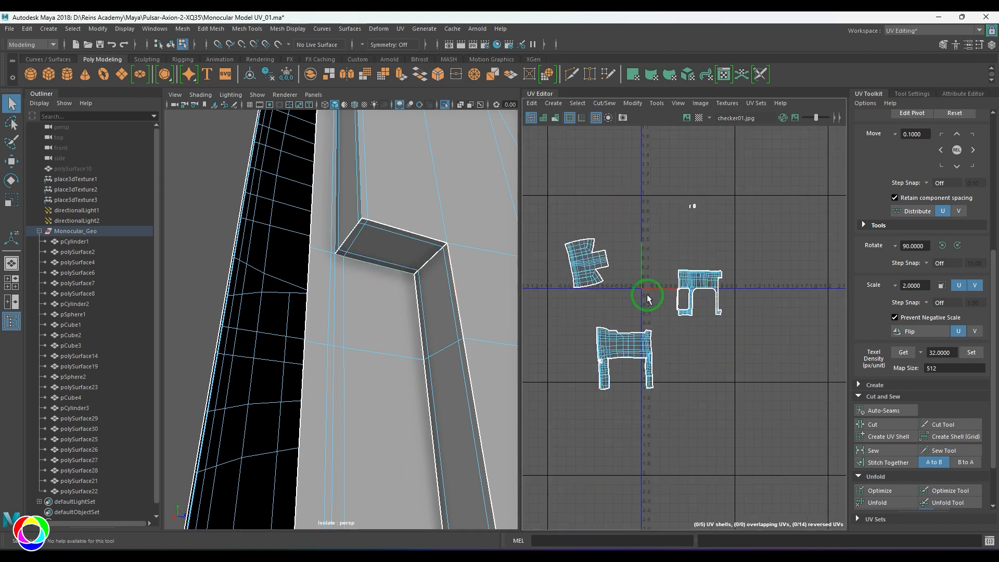
{"action": "right_click_drag", "start_coordinate": [408, 268], "coordinate": [239, 243], "text": "alt"}
{"action": "left_click_drag", "start_coordinate": [239, 243], "coordinate": [230, 287], "text": "alt"}
{"action": "right_click_drag", "start_coordinate": [345, 279], "coordinate": [364, 290], "text": "alt"}
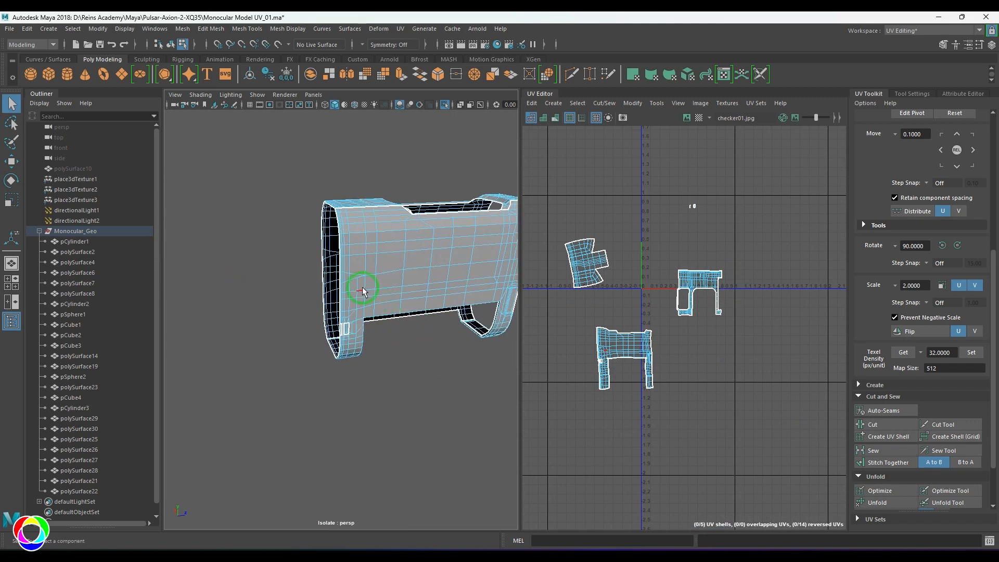
{"action": "key", "text": "6"}
{"action": "key", "text": "F8"}
{"action": "left_click", "coordinate": [424, 352]}
{"action": "left_click_drag", "start_coordinate": [424, 352], "coordinate": [350, 318], "text": "alt"}
{"action": "left_click", "coordinate": [438, 339]}
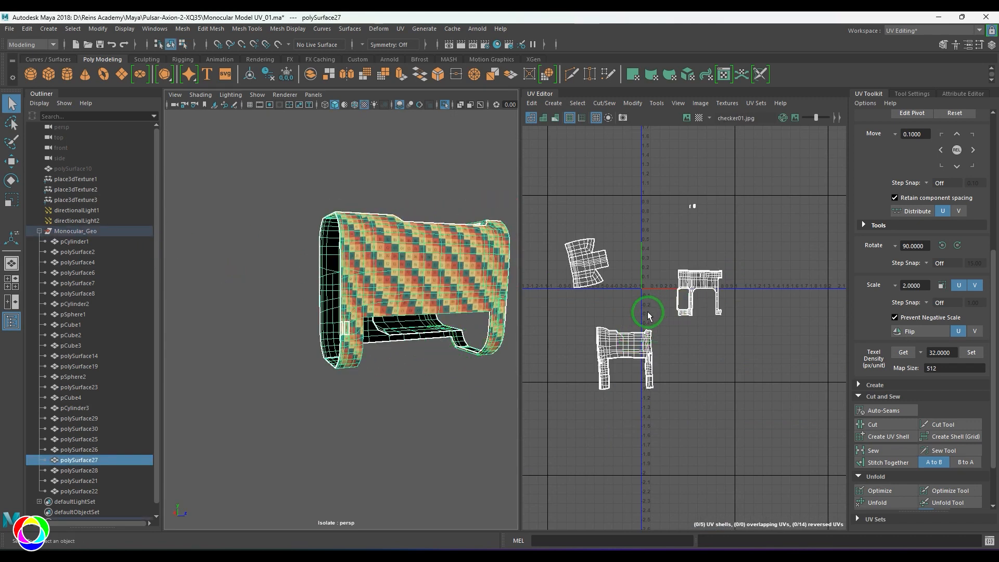
{"action": "left_click", "coordinate": [415, 397]}
{"action": "right_click_drag", "start_coordinate": [339, 330], "coordinate": [417, 401], "text": "alt"}
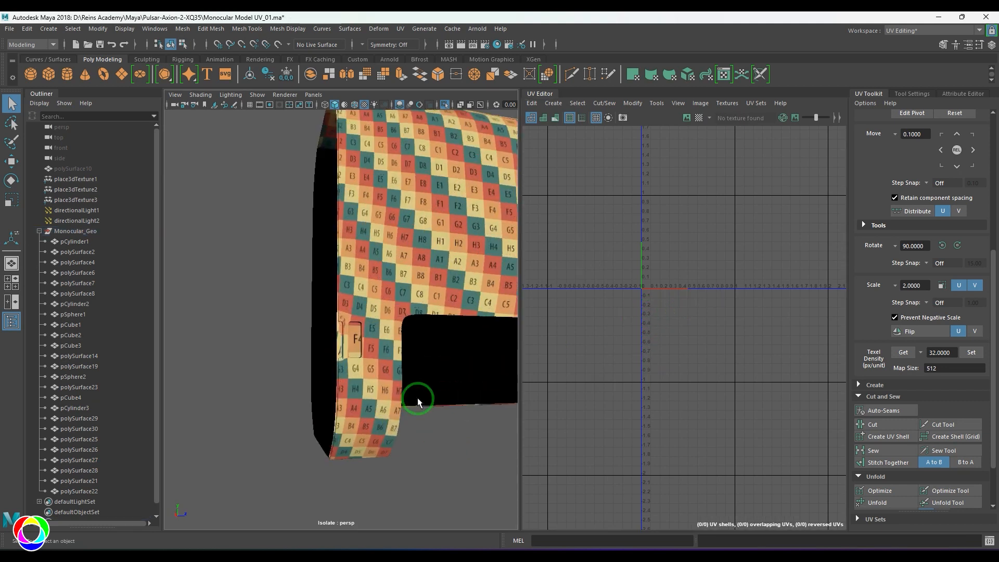
{"action": "mouse_move", "coordinate": [418, 399]}
{"action": "left_mouse_down", "text": "alt"}
{"action": "mouse_move", "coordinate": [428, 377]}
{"action": "mouse_move", "coordinate": [410, 386]}
{"action": "left_mouse_up", "text": "alt"}
{"action": "middle_click_drag", "start_coordinate": [411, 386], "coordinate": [309, 394], "text": "alt"}
{"action": "left_click_drag", "start_coordinate": [309, 394], "coordinate": [413, 330], "text": "alt"}
{"action": "left_click_drag", "start_coordinate": [330, 364], "coordinate": [312, 300], "text": "alt"}
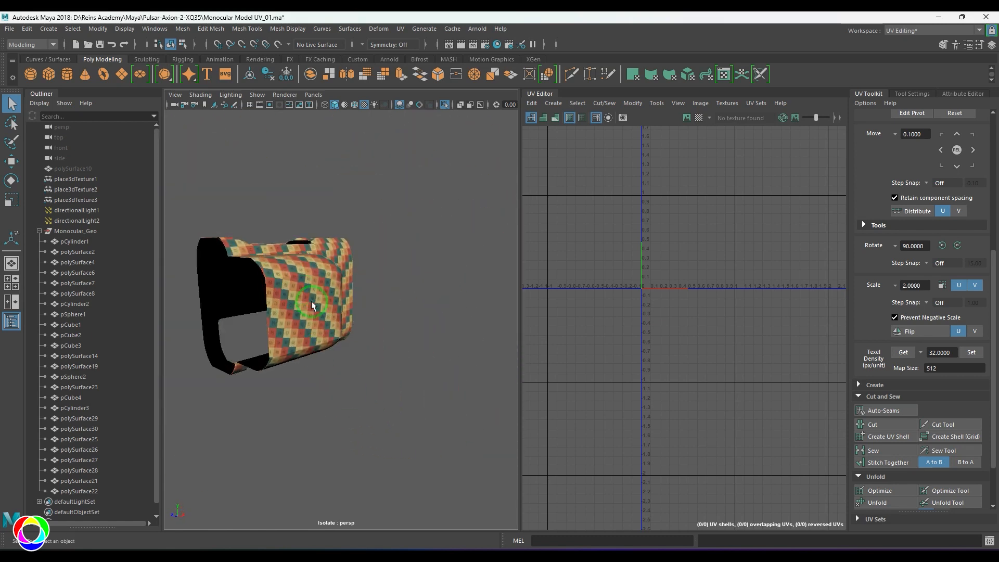
Leave the housing's isolated view, then select polySurface28 and isolate it in the viewport.
{"action": "left_click", "coordinate": [311, 301]}
{"action": "key", "text": "ctrl+1"}
{"action": "left_click", "coordinate": [104, 469]}
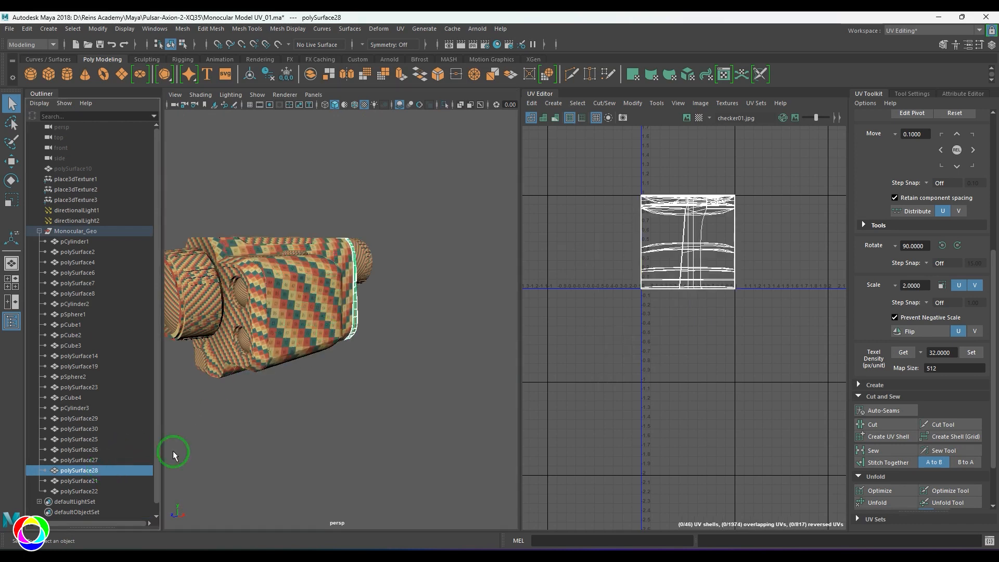
{"action": "middle_click", "coordinate": [323, 392]}
{"action": "key", "text": "ctrl+1"}
{"action": "left_click_drag", "start_coordinate": [406, 363], "coordinate": [279, 370], "text": "alt"}
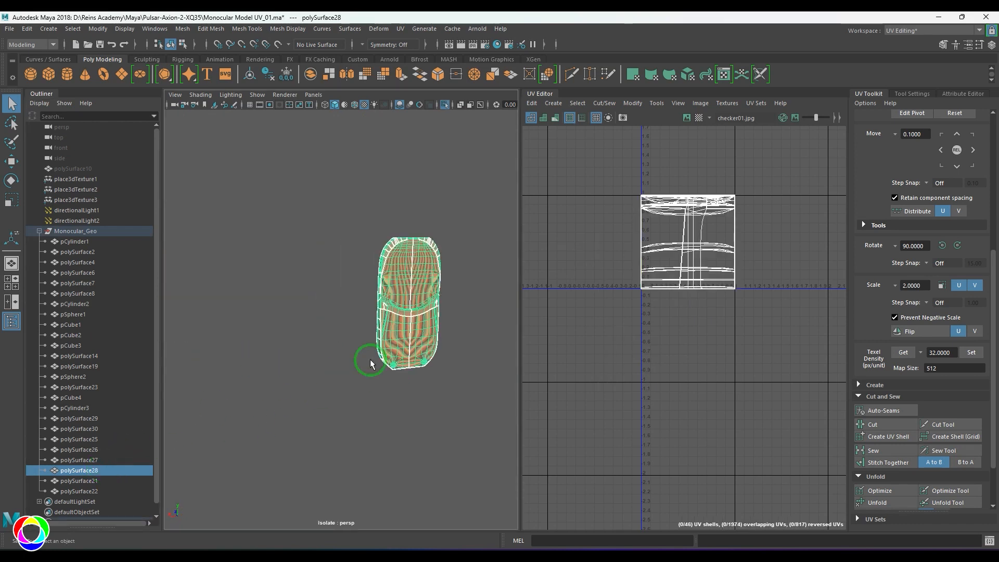
Project planar UVs onto polySurface28 from the Z axis, fitted to the bounding box, and return it to untextured shading.
{"action": "middle_click_drag", "start_coordinate": [370, 359], "coordinate": [306, 364], "text": "alt"}
{"action": "right_click_drag", "start_coordinate": [306, 363], "coordinate": [360, 397], "text": "alt"}
{"action": "left_click_drag", "start_coordinate": [431, 376], "coordinate": [393, 323], "text": "alt"}
{"action": "left_click", "coordinate": [445, 374]}
{"action": "left_click", "coordinate": [401, 367]}
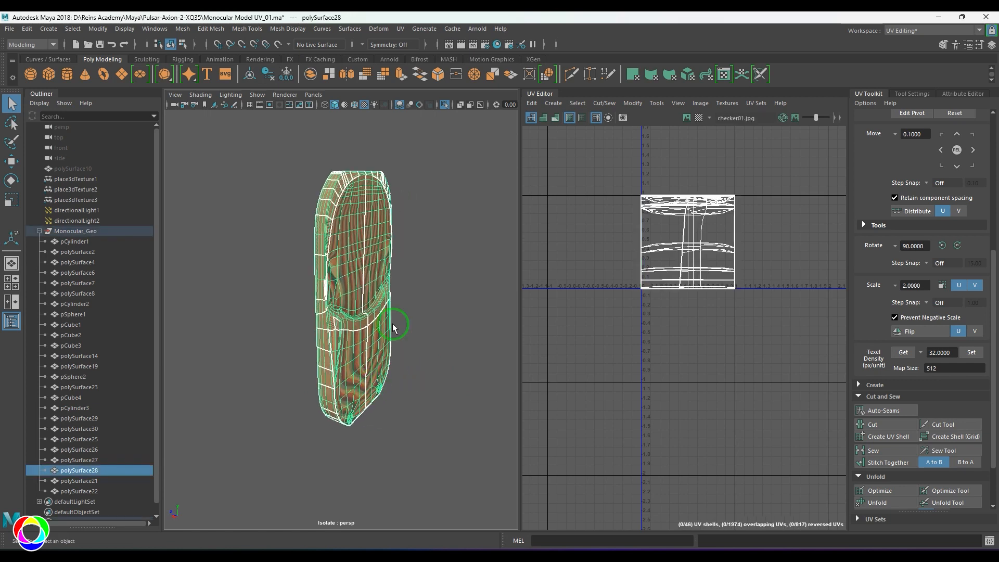
{"action": "left_click", "coordinate": [403, 29]}
{"action": "left_click", "coordinate": [504, 153]}
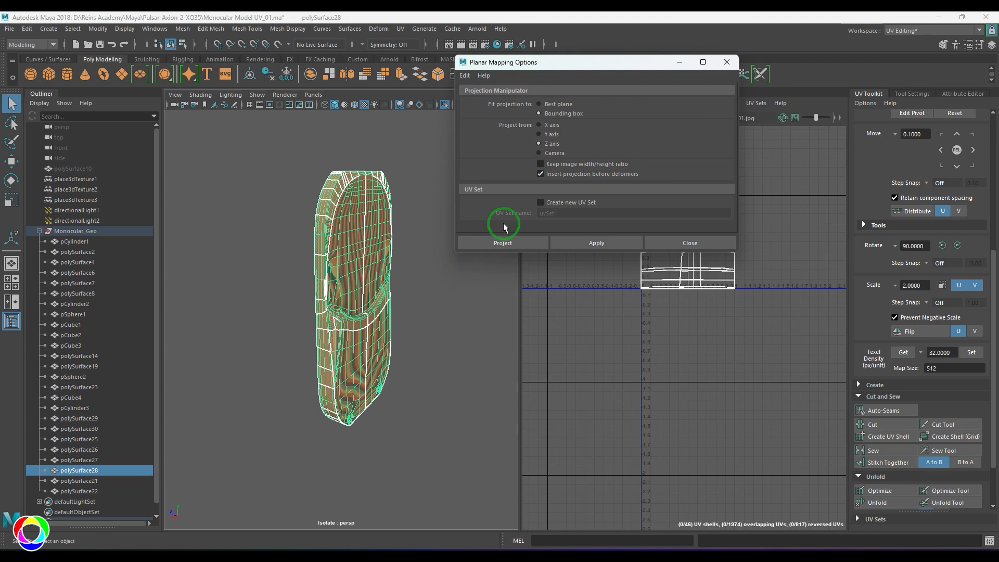
{"action": "left_click", "coordinate": [508, 243]}
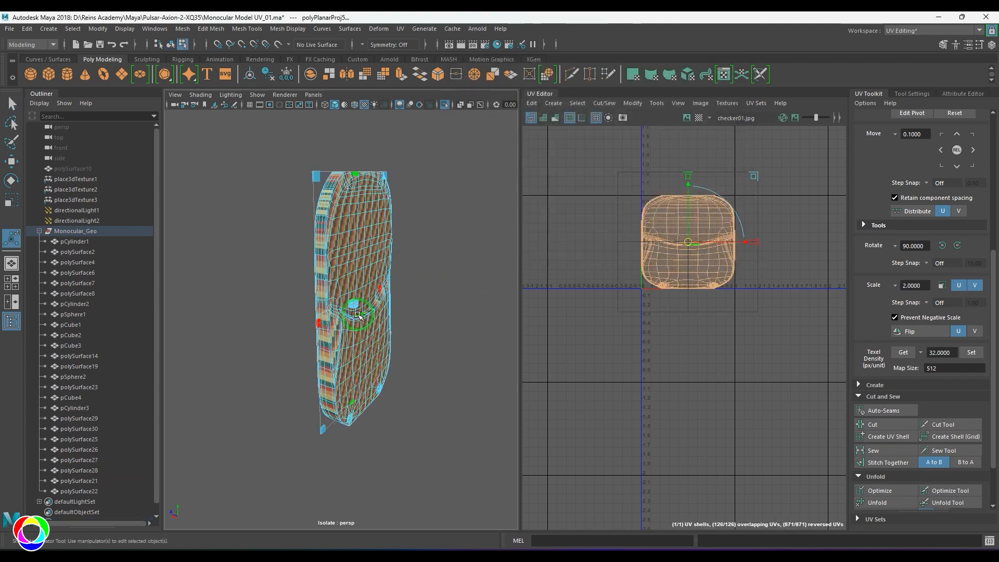
{"action": "left_click", "coordinate": [475, 269]}
{"action": "left_click", "coordinate": [408, 278]}
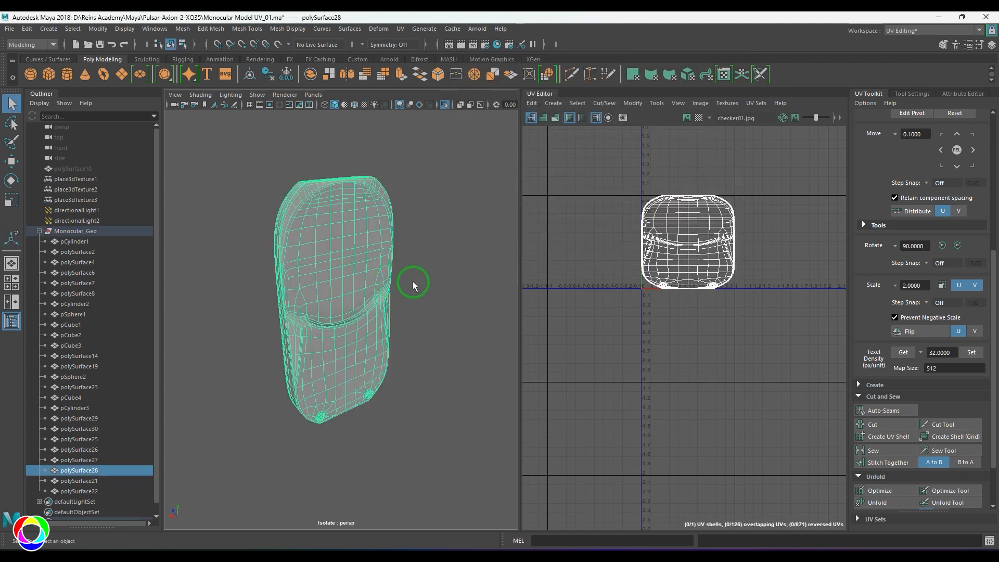
Select the border edges between the front face and rim across the part's upper end and down one long side.
{"action": "left_click_drag", "start_coordinate": [413, 281], "coordinate": [336, 342], "text": "alt"}
{"action": "right_click_drag", "start_coordinate": [336, 342], "coordinate": [370, 364], "text": "alt"}
{"action": "left_click_drag", "start_coordinate": [370, 363], "coordinate": [351, 312], "text": "alt"}
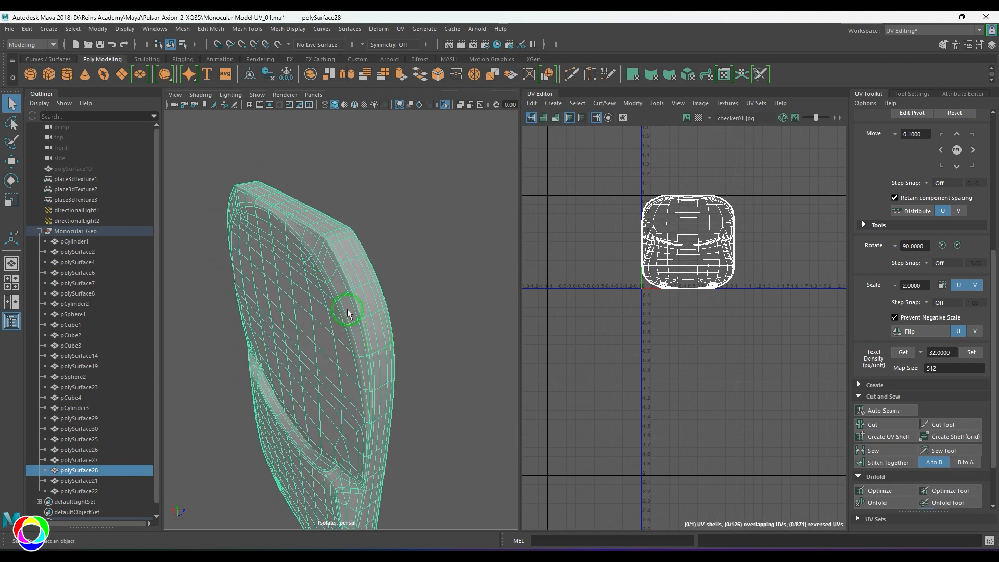
{"action": "right_click_drag", "start_coordinate": [350, 312], "coordinate": [355, 334], "text": "alt"}
{"action": "right_click_drag", "start_coordinate": [354, 334], "coordinate": [356, 274]}
{"action": "scroll", "coordinate": [356, 264], "scroll_direction": "down", "scroll_amount": 10}
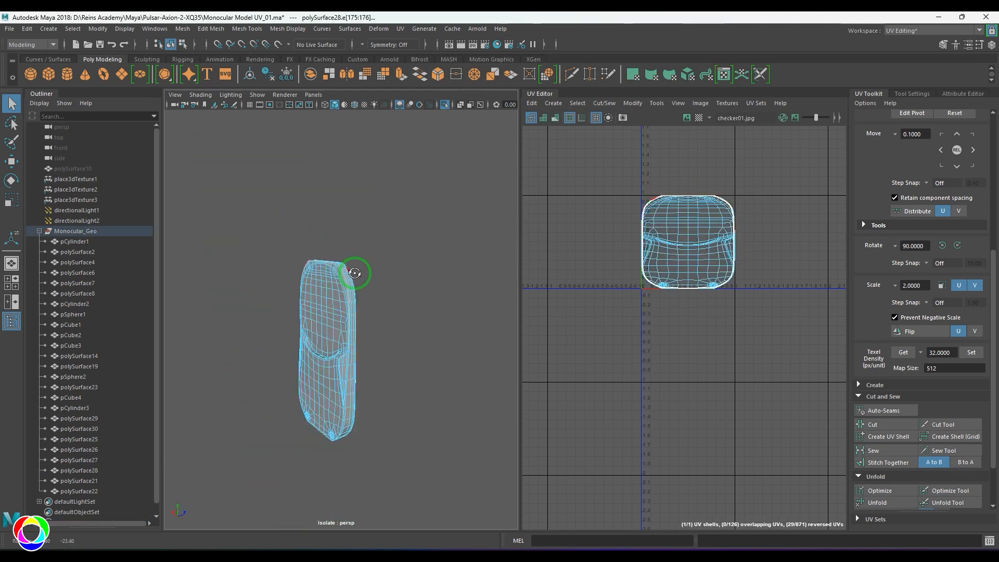
{"action": "left_click_drag", "start_coordinate": [356, 271], "coordinate": [368, 254], "text": "alt"}
{"action": "right_click_drag", "start_coordinate": [368, 253], "coordinate": [387, 310], "text": "alt"}
{"action": "left_click_drag", "start_coordinate": [387, 310], "coordinate": [392, 351], "text": "alt"}
{"action": "right_click_drag", "start_coordinate": [391, 351], "coordinate": [398, 398], "text": "alt"}
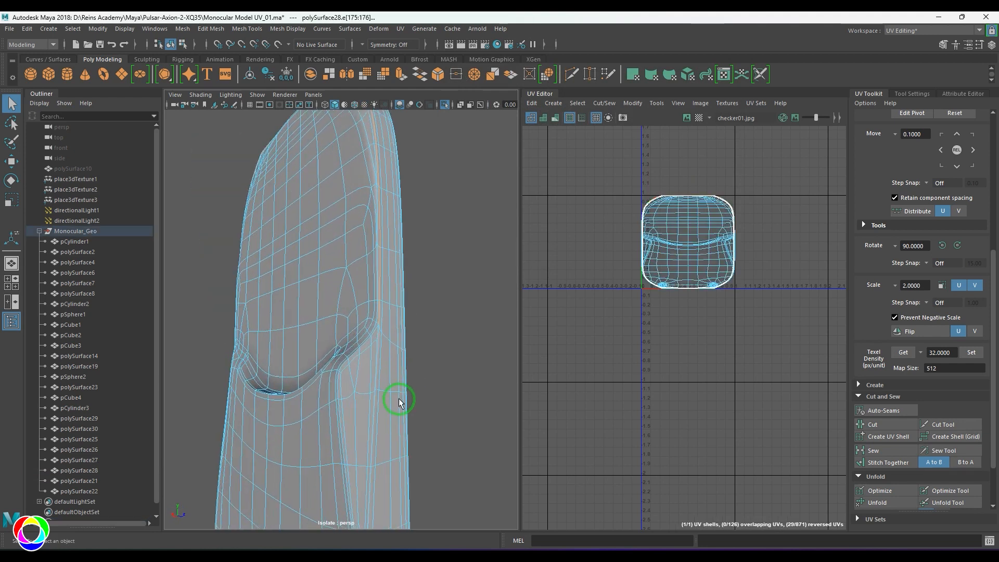
{"action": "double_click", "coordinate": [377, 362], "text": "shift"}
Add the front-face border edges around the part's lower end to the selection.
{"action": "middle_click_drag", "start_coordinate": [393, 461], "coordinate": [383, 260], "text": "alt"}
{"action": "right_click_drag", "start_coordinate": [384, 261], "coordinate": [377, 300], "text": "alt"}
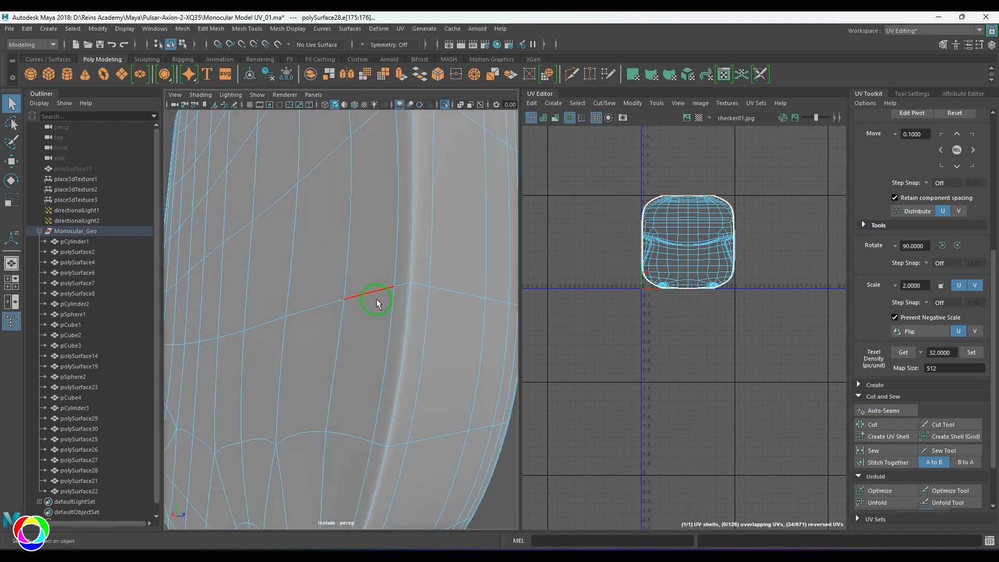
{"action": "double_click", "coordinate": [409, 318], "text": "shift"}
{"action": "scroll", "coordinate": [409, 320], "scroll_direction": "down", "scroll_amount": 10}
{"action": "left_click_drag", "start_coordinate": [410, 321], "coordinate": [380, 334], "text": "alt"}
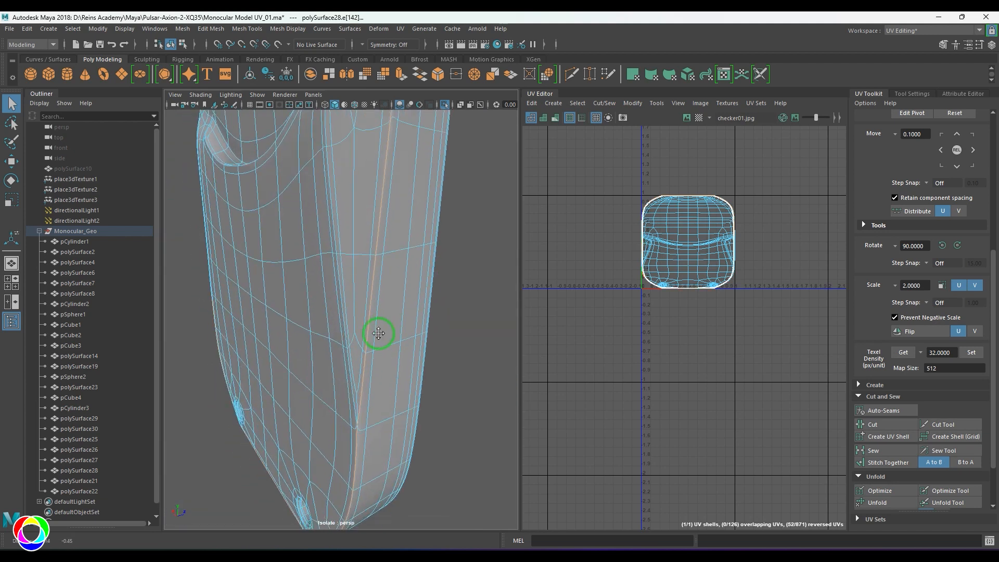
{"action": "right_click_drag", "start_coordinate": [379, 334], "coordinate": [351, 387], "text": "alt"}
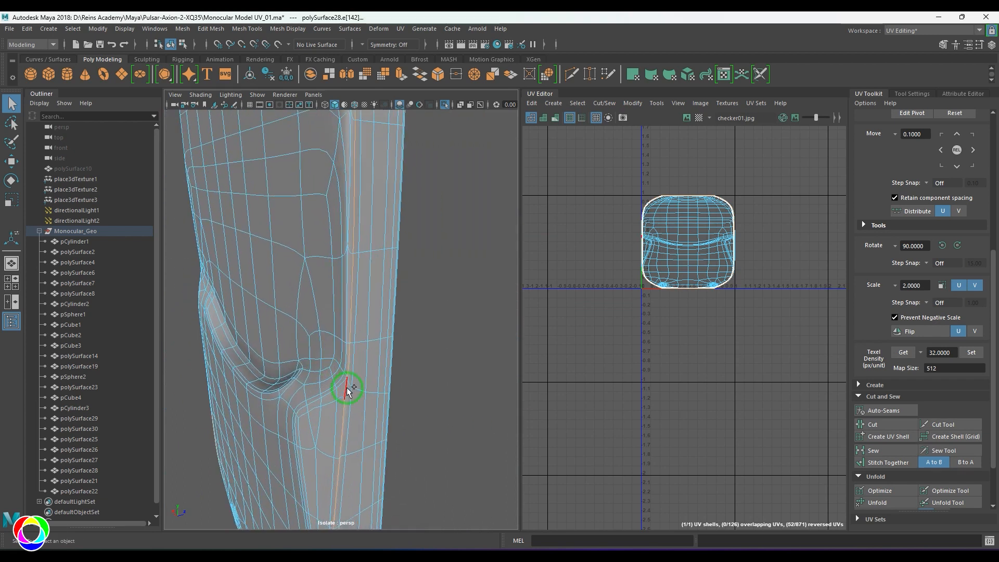
Add the border edges along the opposite long side to complete the selected loop around the front face.
{"action": "left_click_drag", "start_coordinate": [374, 393], "coordinate": [383, 385], "text": "alt"}
{"action": "right_click_drag", "start_coordinate": [384, 386], "coordinate": [321, 263], "text": "alt"}
{"action": "left_click_drag", "start_coordinate": [321, 264], "coordinate": [397, 339], "text": "alt"}
{"action": "right_click_drag", "start_coordinate": [397, 339], "coordinate": [414, 398], "text": "alt"}
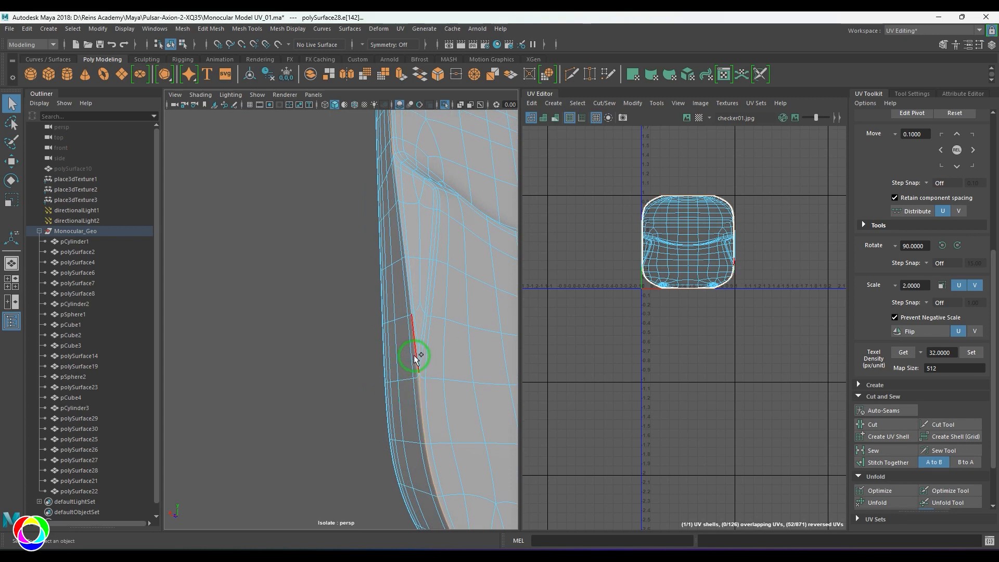
{"action": "mouse_move", "coordinate": [418, 323]}
{"action": "left_mouse_down", "text": "alt"}
{"action": "mouse_move", "coordinate": [401, 346]}
{"action": "mouse_move", "coordinate": [423, 344]}
{"action": "left_mouse_up", "text": "alt"}
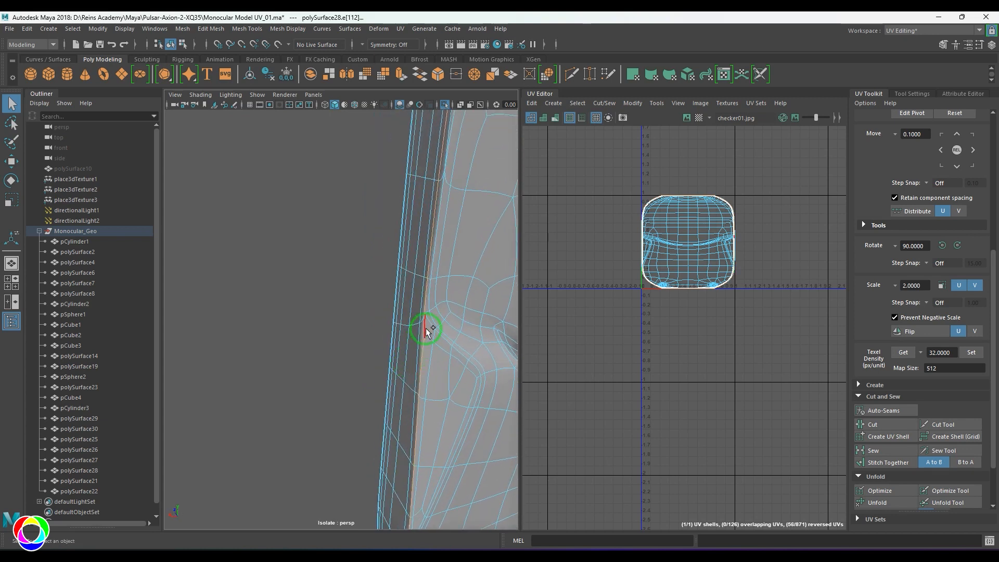
{"action": "double_click", "coordinate": [426, 332], "text": "shift"}
{"action": "right_click_drag", "start_coordinate": [425, 332], "coordinate": [340, 314], "text": "alt"}
{"action": "left_click_drag", "start_coordinate": [411, 307], "coordinate": [338, 340], "text": "alt"}
{"action": "right_click_drag", "start_coordinate": [339, 340], "coordinate": [416, 330], "text": "alt"}
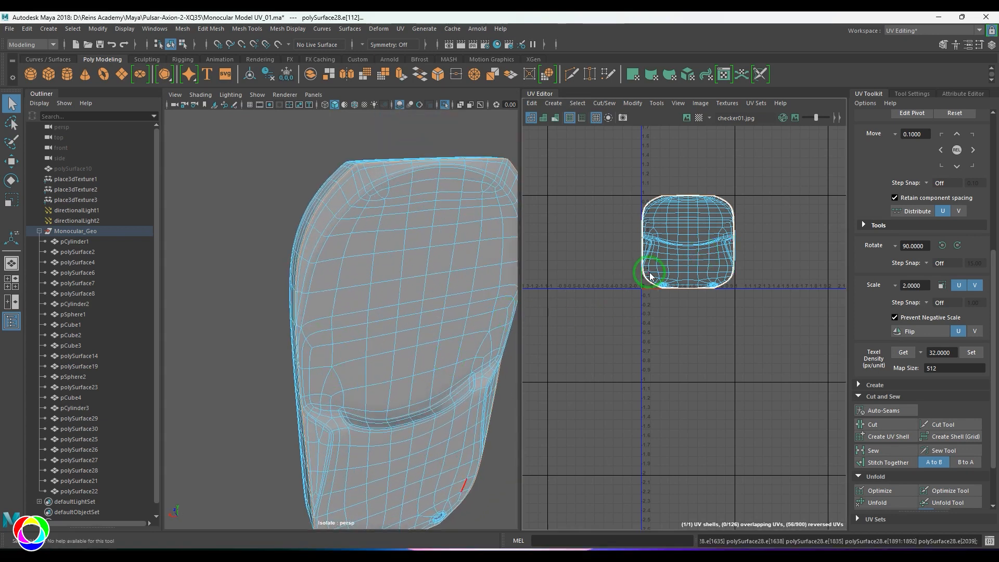
{"action": "right_click_drag", "start_coordinate": [650, 273], "coordinate": [675, 258]}
{"action": "left_click_drag", "start_coordinate": [683, 244], "coordinate": [700, 381]}
{"action": "right_click_drag", "start_coordinate": [421, 317], "coordinate": [401, 292], "text": "alt"}
{"action": "left_click_drag", "start_coordinate": [500, 313], "coordinate": [406, 328], "text": "alt"}
{"action": "right_click_drag", "start_coordinate": [406, 328], "coordinate": [417, 352], "text": "alt"}
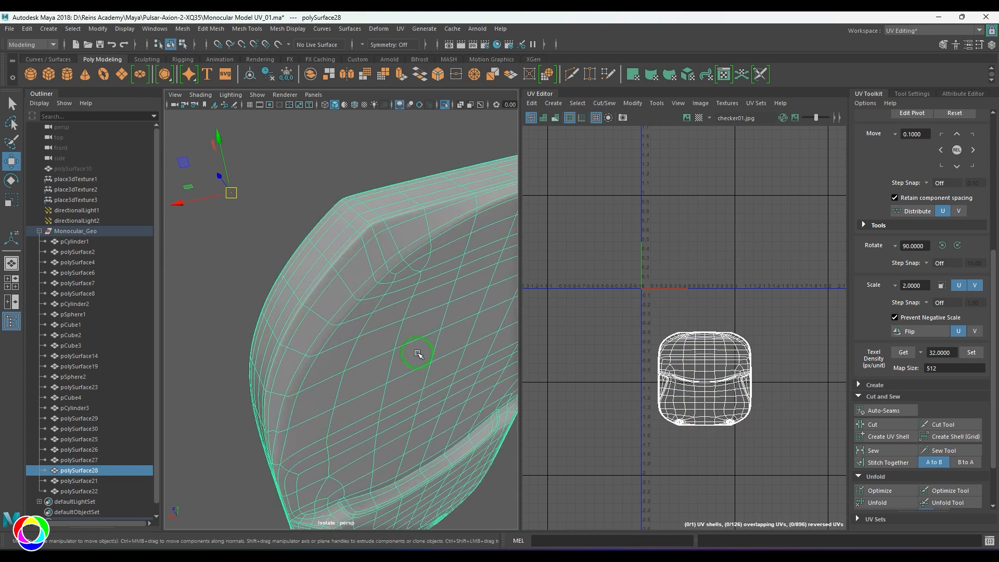
{"action": "key", "text": "ctrl+z"}
{"action": "key", "text": "ctrl+z"}
{"action": "key", "text": "ctrl+z"}
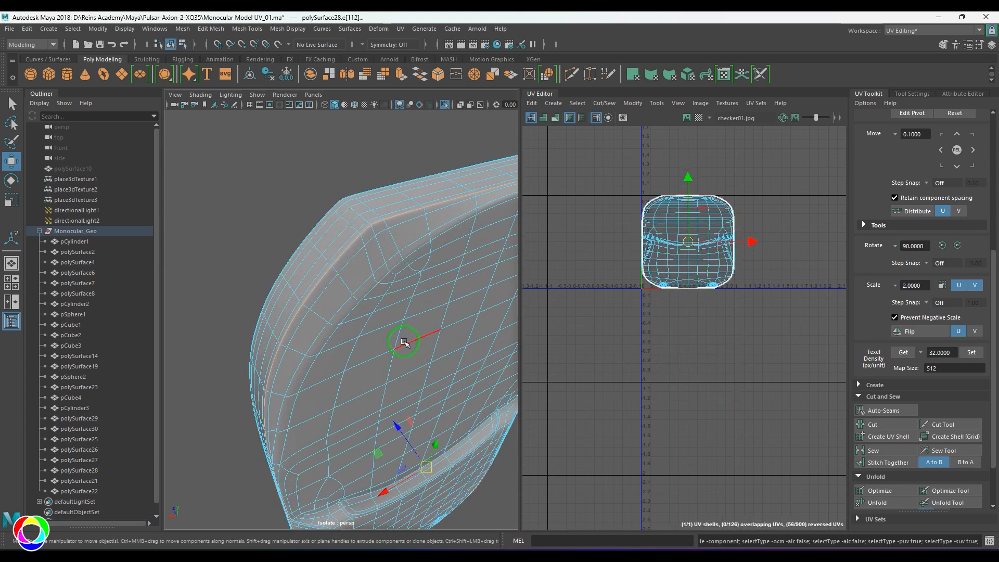
Cut the UVs along the selected border loop and move the front-face shell below the rim shell.
{"action": "left_click_drag", "start_coordinate": [345, 354], "coordinate": [367, 341], "text": "alt"}
{"action": "right_click_drag", "start_coordinate": [645, 219], "coordinate": [596, 246], "text": "shift"}
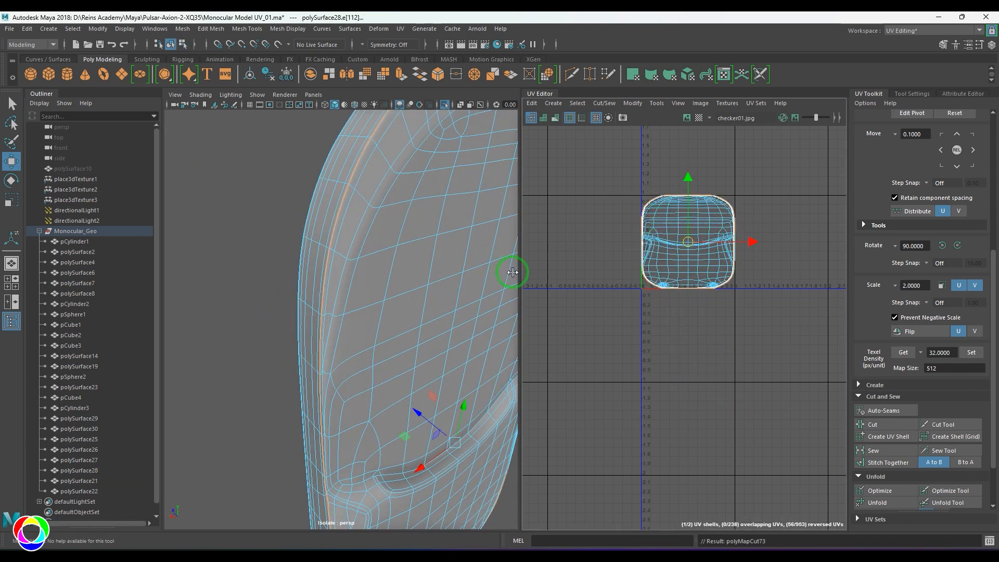
{"action": "left_click_drag", "start_coordinate": [513, 272], "coordinate": [404, 310], "text": "alt"}
{"action": "right_click_drag", "start_coordinate": [661, 269], "coordinate": [683, 251]}
{"action": "left_click", "coordinate": [684, 253]}
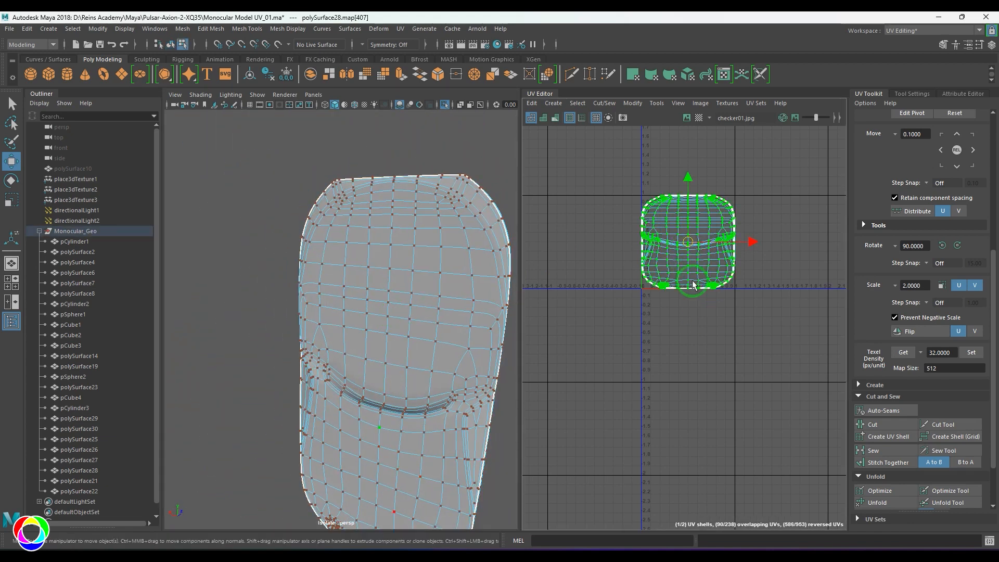
{"action": "left_click_drag", "start_coordinate": [693, 285], "coordinate": [697, 454]}
Cut the rim's UVs along the edges crossing it at one upper corner.
{"action": "left_click_drag", "start_coordinate": [368, 272], "coordinate": [364, 325], "text": "alt"}
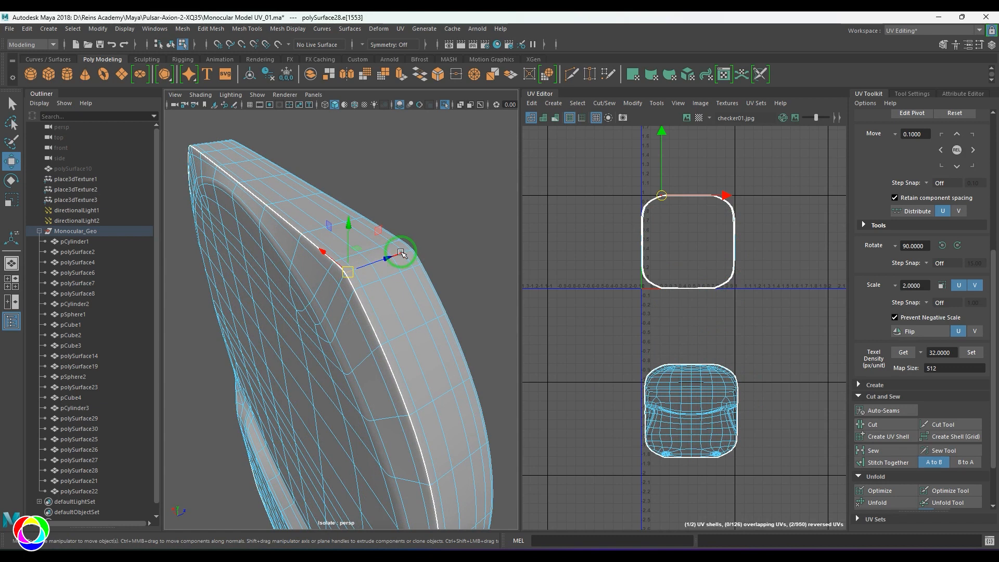
{"action": "left_click", "coordinate": [382, 290]}
{"action": "left_click_drag", "start_coordinate": [339, 335], "coordinate": [341, 350], "text": "ctrl"}
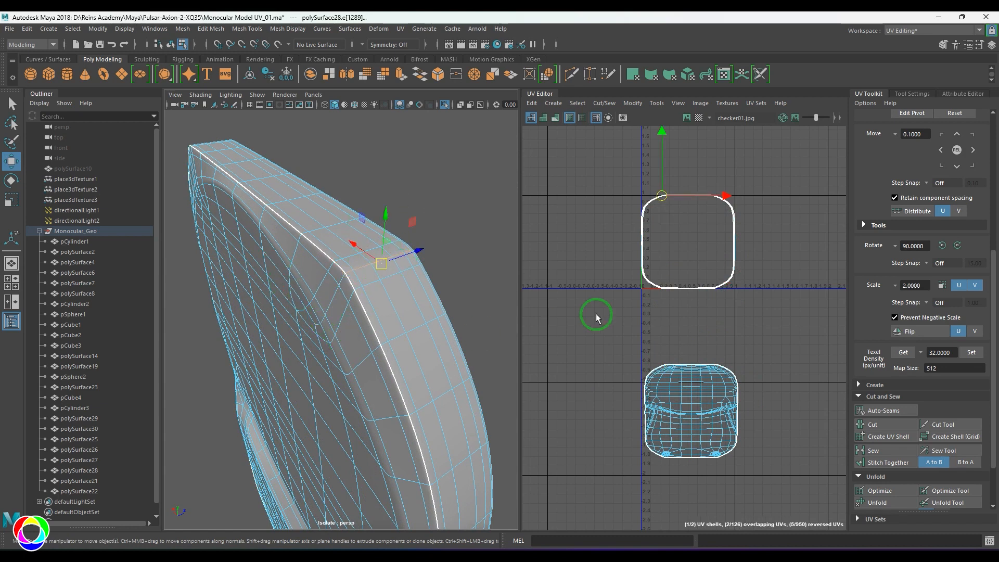
{"action": "right_click_drag", "start_coordinate": [660, 268], "coordinate": [595, 299], "text": "shift"}
Cut the rim's UVs along the edges crossing it at the other upper corner.
{"action": "left_click_drag", "start_coordinate": [302, 315], "coordinate": [377, 347], "text": "alt"}
{"action": "scroll", "coordinate": [383, 337], "scroll_direction": "down", "scroll_amount": 5}
{"action": "scroll", "coordinate": [388, 359], "scroll_direction": "up", "scroll_amount": 8}
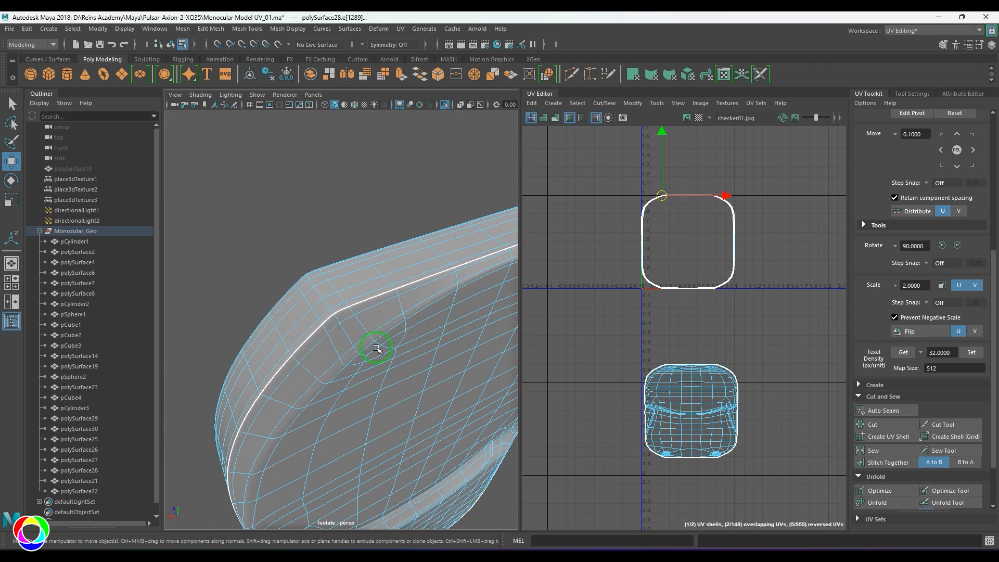
{"action": "left_click", "coordinate": [326, 305]}
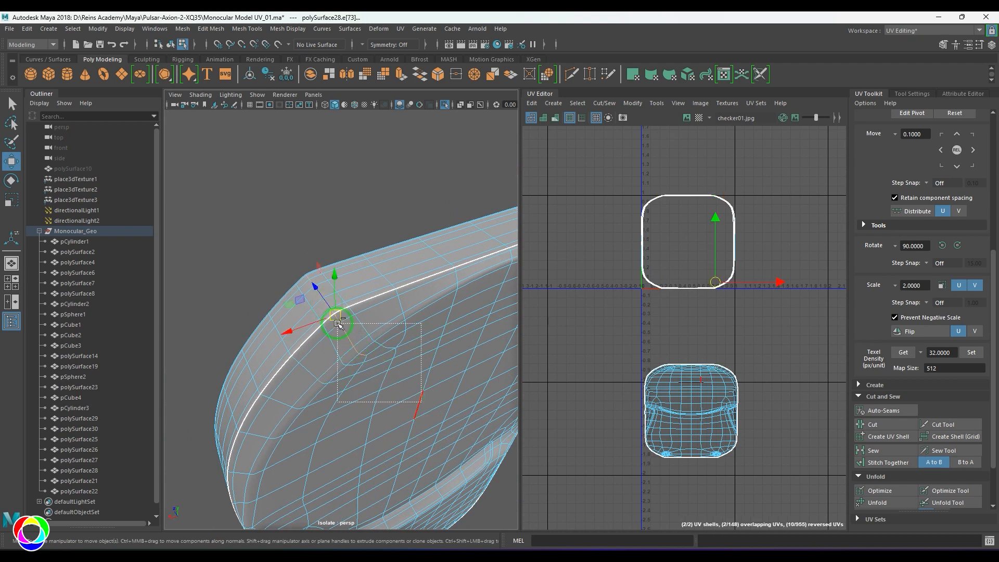
{"action": "left_click_drag", "start_coordinate": [339, 325], "coordinate": [358, 342], "text": "ctrl"}
{"action": "right_click_drag", "start_coordinate": [762, 250], "coordinate": [644, 313], "text": "shift"}
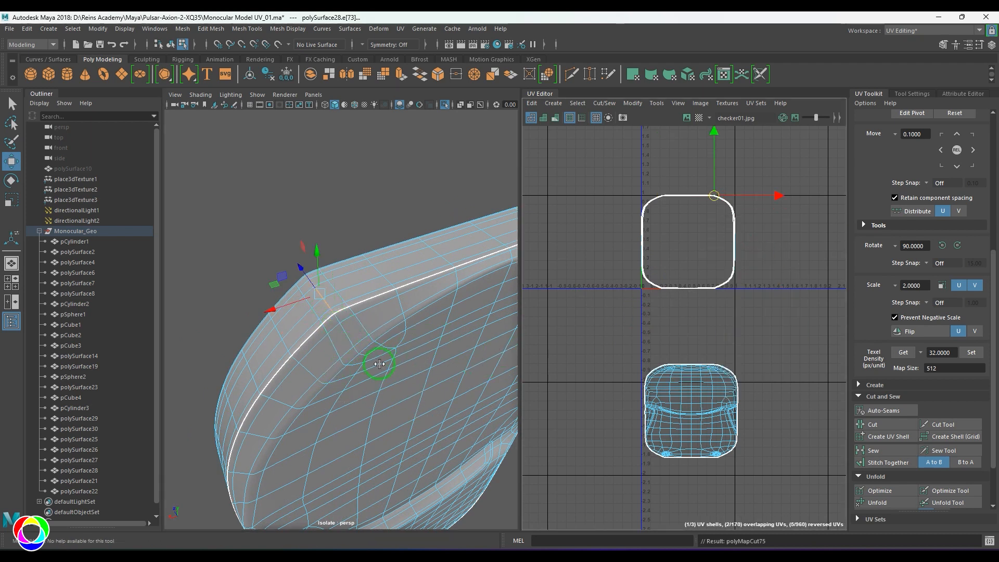
Try to sew the upper rim strip to the front-face shell along their shared border, and undo it.
{"action": "left_click", "coordinate": [346, 319]}
{"action": "scroll", "coordinate": [344, 321], "scroll_direction": "down", "scroll_amount": 4}
{"action": "left_click_drag", "start_coordinate": [344, 321], "coordinate": [279, 314], "text": "alt"}
{"action": "scroll", "coordinate": [320, 336], "scroll_direction": "up", "scroll_amount": 5}
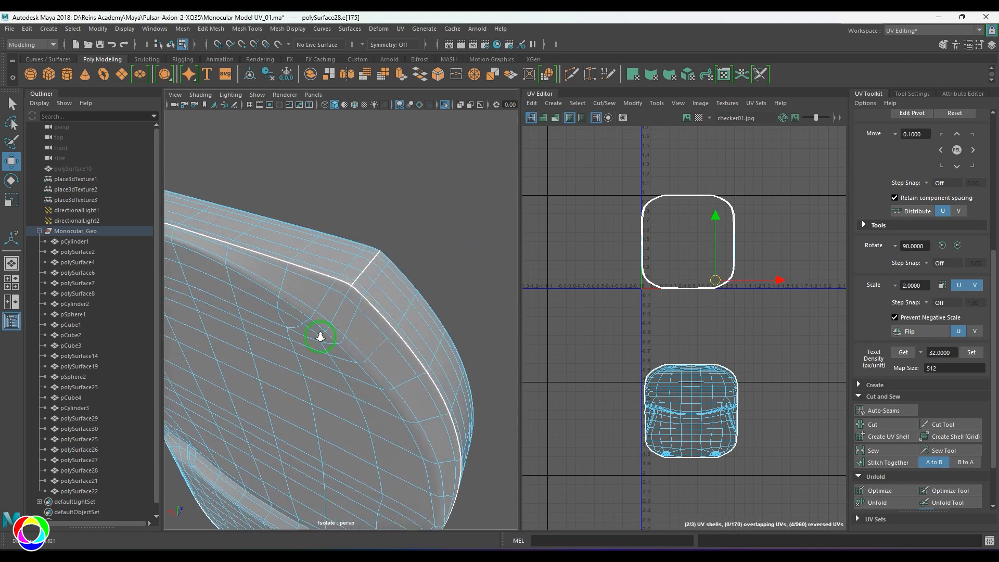
{"action": "left_click", "coordinate": [342, 283], "text": "shift"}
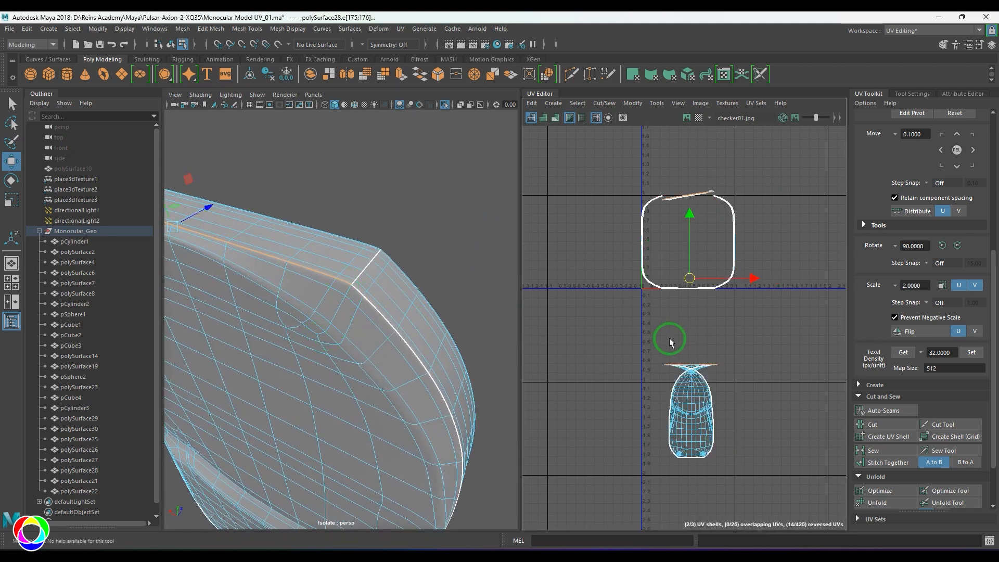
{"action": "key", "text": "ctrl+z"}
{"action": "scroll", "coordinate": [386, 332], "scroll_direction": "down", "scroll_amount": 3}
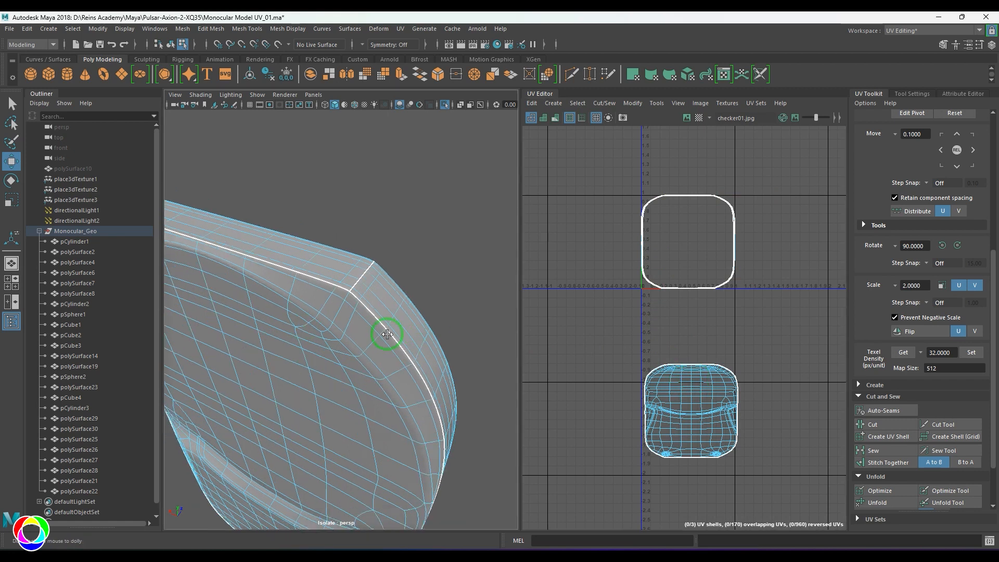
Reselect the upper border edges, retry joining the rim strip to the front face, and undo the result.
{"action": "right_click_drag", "start_coordinate": [330, 318], "coordinate": [330, 300]}
{"action": "left_click", "coordinate": [342, 295]}
{"action": "left_click_drag", "start_coordinate": [302, 327], "coordinate": [337, 298], "text": "alt"}
{"action": "double_click", "coordinate": [350, 284], "text": "shift"}
{"action": "key", "text": "g"}
{"action": "scroll", "coordinate": [375, 325], "scroll_direction": "down", "scroll_amount": 5}
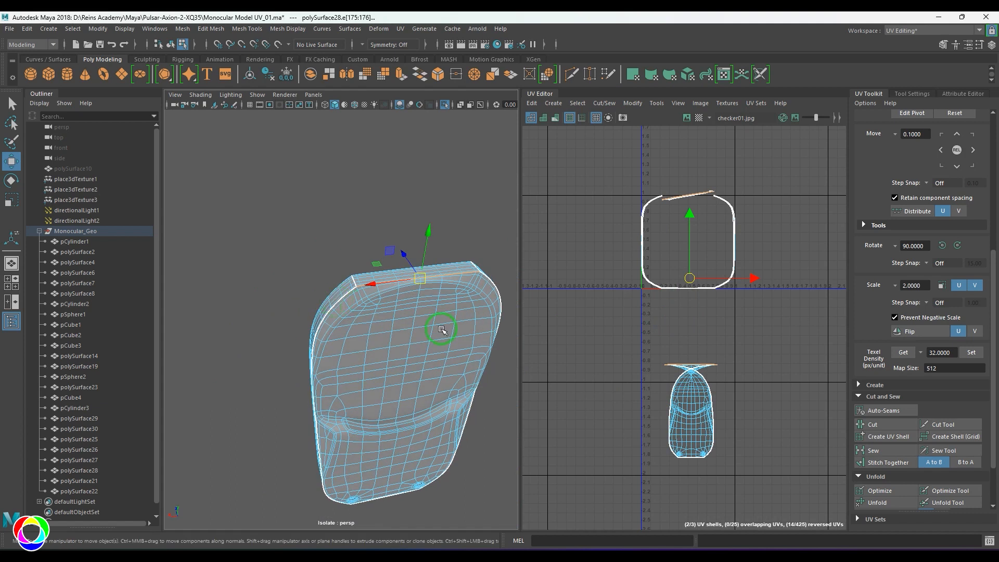
{"action": "key", "text": "ctrl+z"}
Display the UV shells shaded by orientation and flip the front-face shell along U.
{"action": "right_click_drag", "start_coordinate": [715, 428], "coordinate": [725, 414]}
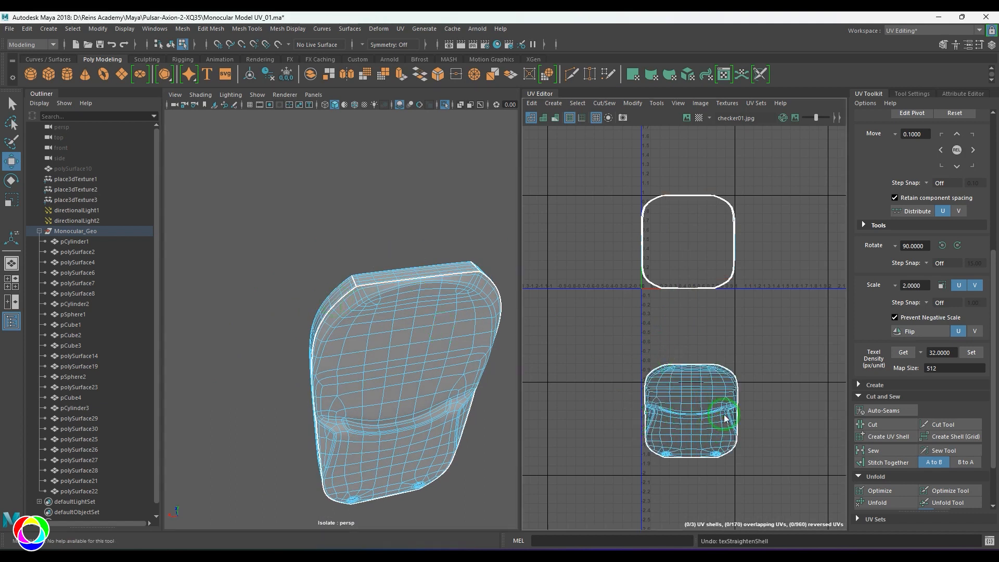
{"action": "left_click_drag", "start_coordinate": [635, 341], "coordinate": [803, 521]}
{"action": "left_click", "coordinate": [880, 490]}
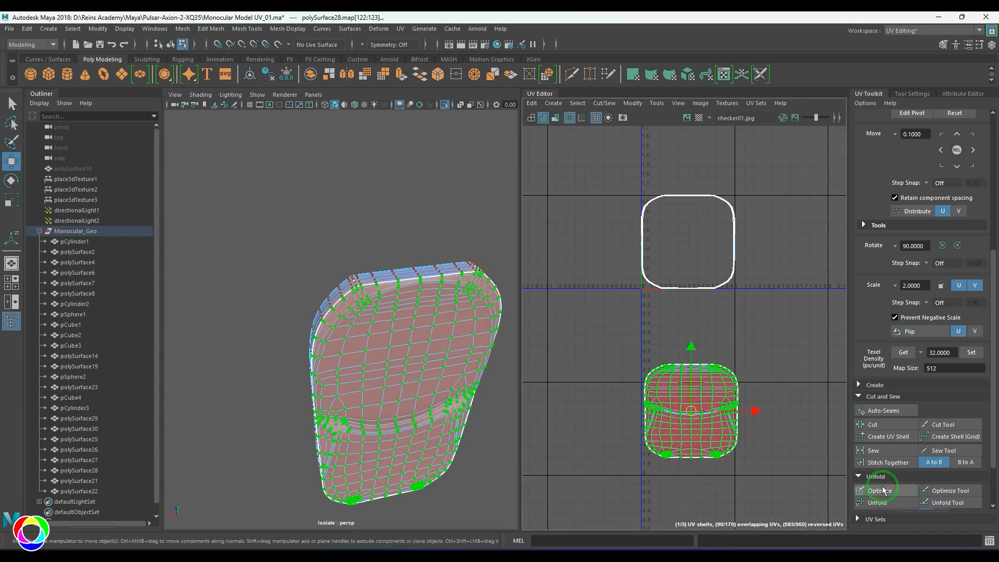
{"action": "left_click", "coordinate": [914, 332]}
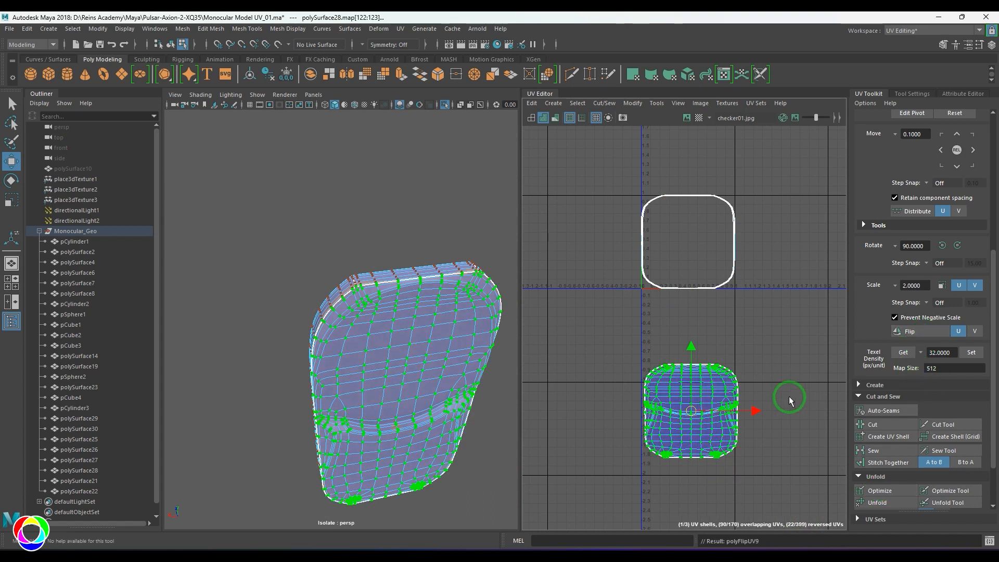
Sew the upper rim strip to the flipped front-face shell along the border edges between the two upper corners.
{"action": "right_click_drag", "start_coordinate": [376, 341], "coordinate": [452, 364], "text": "alt"}
{"action": "middle_click_drag", "start_coordinate": [452, 365], "coordinate": [364, 396], "text": "alt"}
{"action": "left_click", "coordinate": [274, 290]}
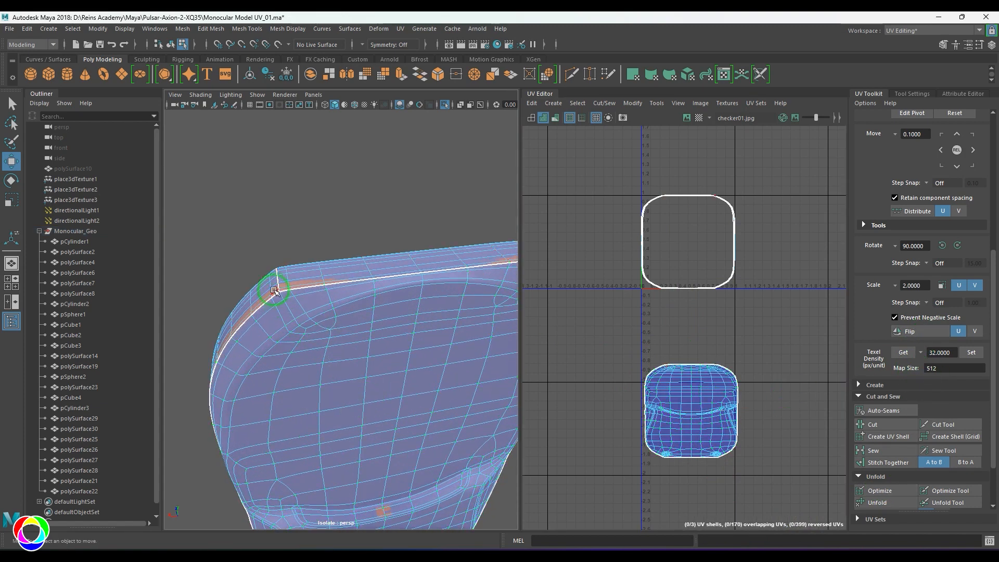
{"action": "left_click", "coordinate": [284, 290]}
{"action": "left_click_drag", "start_coordinate": [285, 290], "coordinate": [342, 353], "text": "alt"}
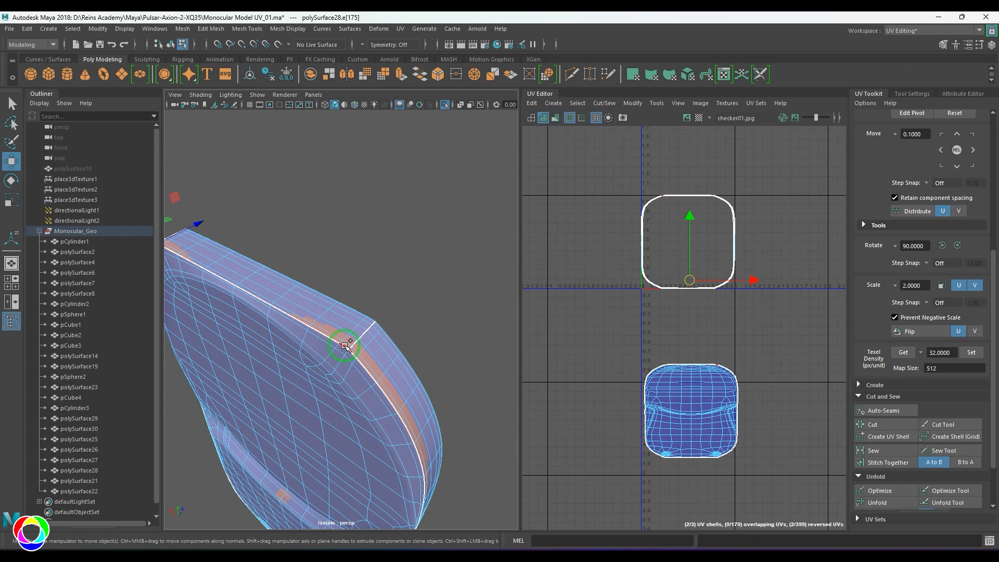
{"action": "double_click", "coordinate": [344, 345], "text": "shift"}
{"action": "key", "text": "shift+s"}
Unfold the combined front-face and upper rim shell, then clear the selection.
{"action": "key", "text": "F12"}
{"action": "left_click_drag", "start_coordinate": [607, 329], "coordinate": [765, 493]}
{"action": "right_click_drag", "start_coordinate": [747, 292], "coordinate": [645, 287], "text": "shift"}
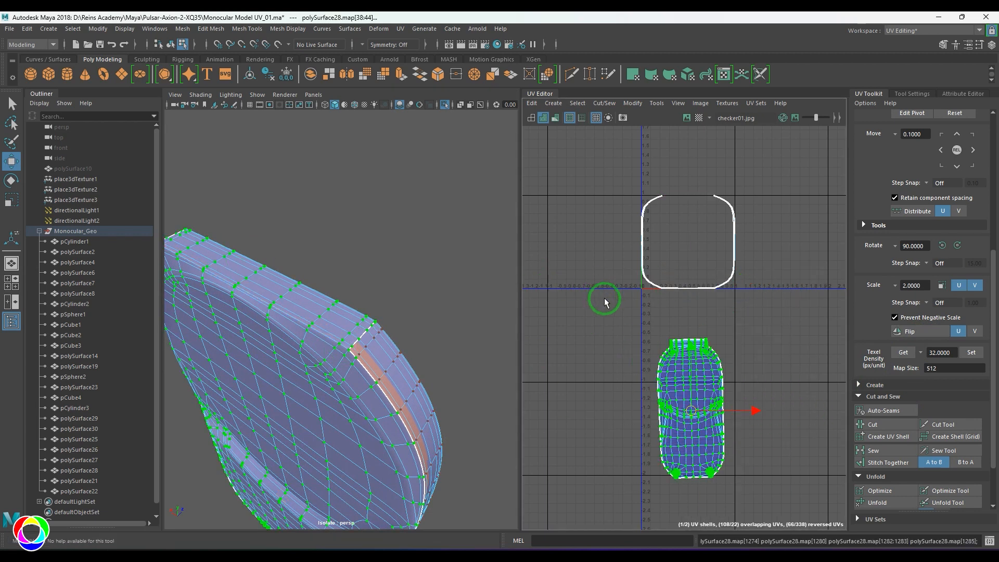
{"action": "left_click", "coordinate": [567, 375]}
Cut the rim strip's UVs across its width near the lower corner on the front face's left side.
{"action": "left_click_drag", "start_coordinate": [448, 359], "coordinate": [357, 342], "text": "alt"}
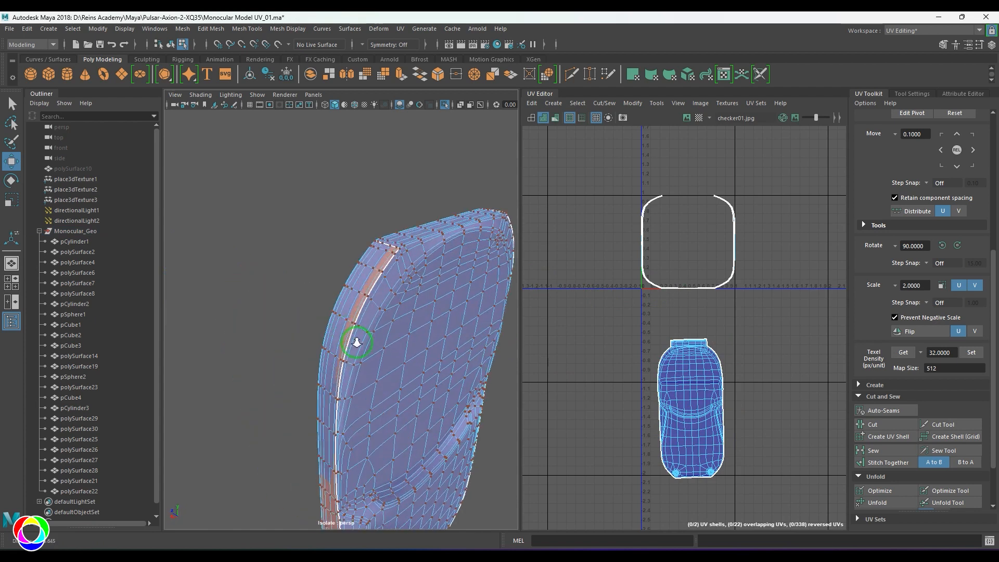
{"action": "scroll", "coordinate": [357, 343], "scroll_direction": "up", "scroll_amount": 2}
{"action": "middle_click_drag", "start_coordinate": [356, 343], "coordinate": [372, 422], "text": "alt"}
{"action": "scroll", "coordinate": [372, 422], "scroll_direction": "up", "scroll_amount": 2}
{"action": "left_click", "coordinate": [376, 404]}
{"action": "scroll", "coordinate": [333, 413], "scroll_direction": "down", "scroll_amount": 5}
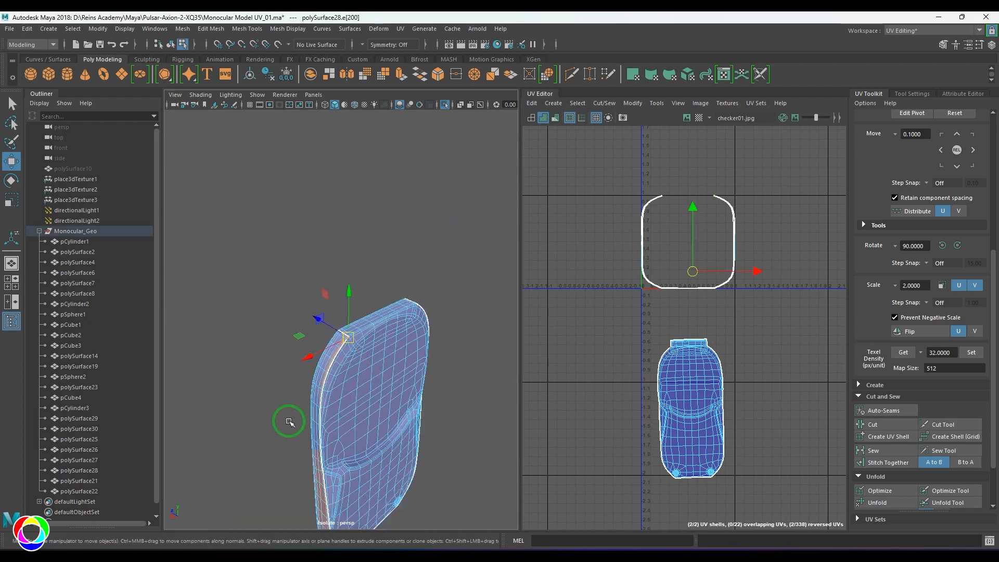
{"action": "middle_click_drag", "start_coordinate": [290, 422], "coordinate": [276, 241], "text": "alt"}
{"action": "scroll", "coordinate": [277, 241], "scroll_direction": "up", "scroll_amount": 2}
{"action": "middle_click_drag", "start_coordinate": [297, 380], "coordinate": [299, 339], "text": "alt"}
{"action": "left_click_drag", "start_coordinate": [299, 339], "coordinate": [320, 295], "text": "alt"}
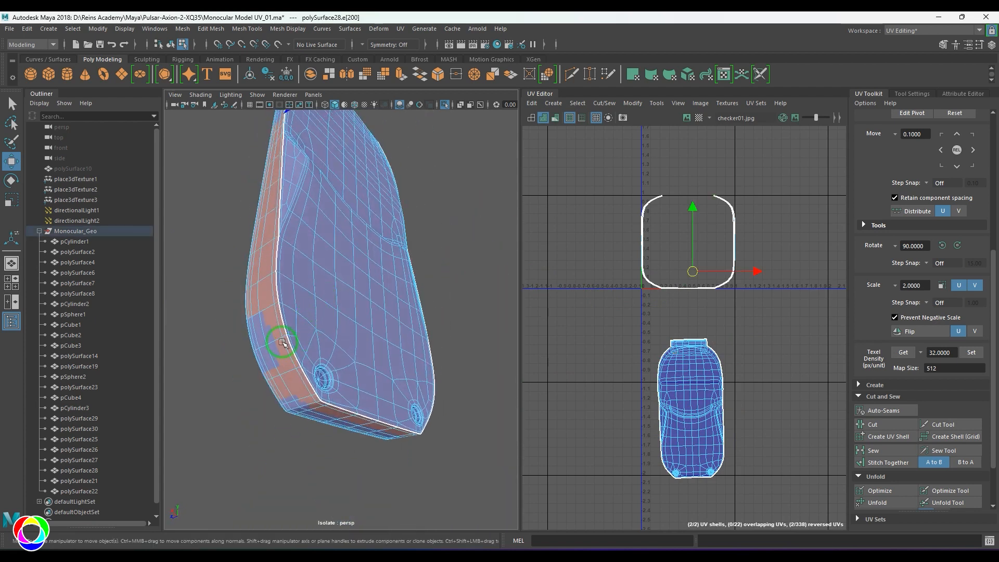
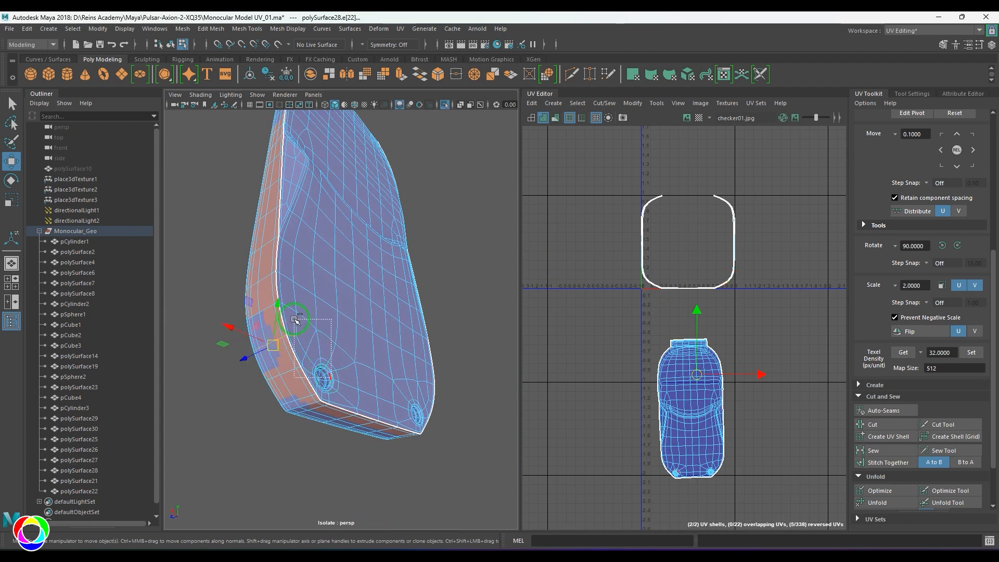
{"action": "right_click_drag", "start_coordinate": [689, 334], "coordinate": [593, 368], "text": "shift"}
Cut the rim strip's UVs across its width near the lower corner on the opposite, right side.
{"action": "left_click_drag", "start_coordinate": [341, 405], "coordinate": [455, 321], "text": "alt"}
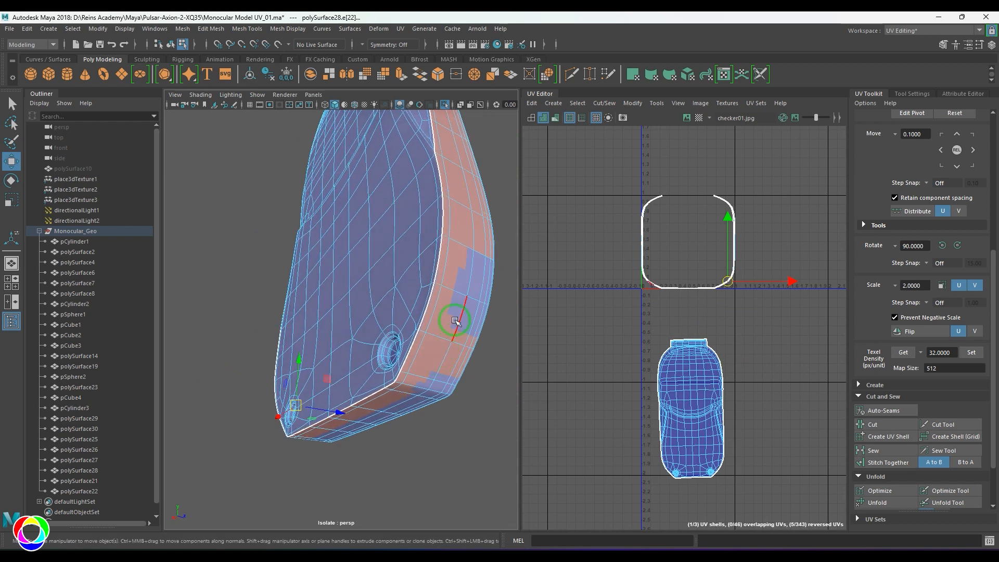
{"action": "left_click", "coordinate": [456, 294]}
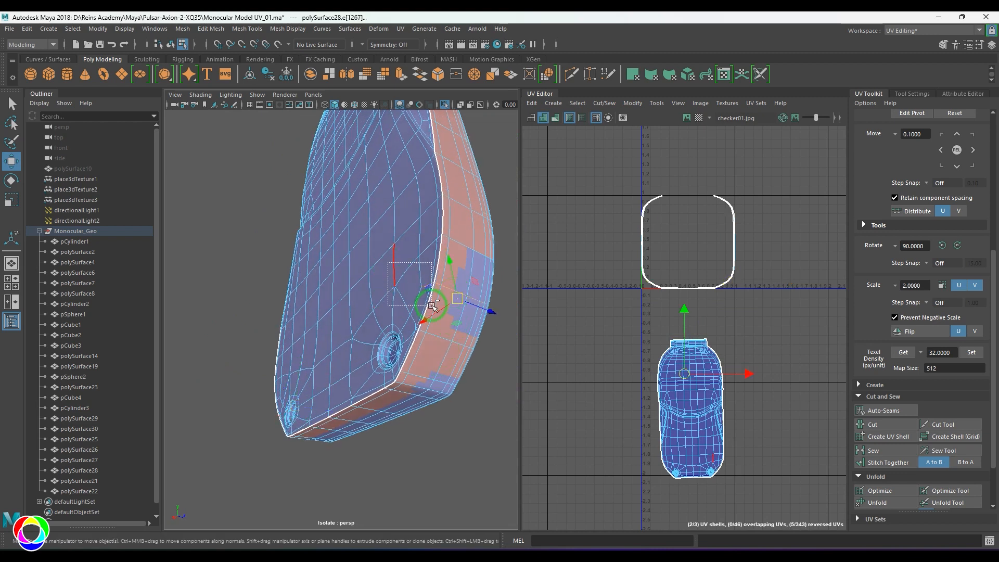
{"action": "right_click_drag", "start_coordinate": [693, 313], "coordinate": [629, 338], "text": "shift"}
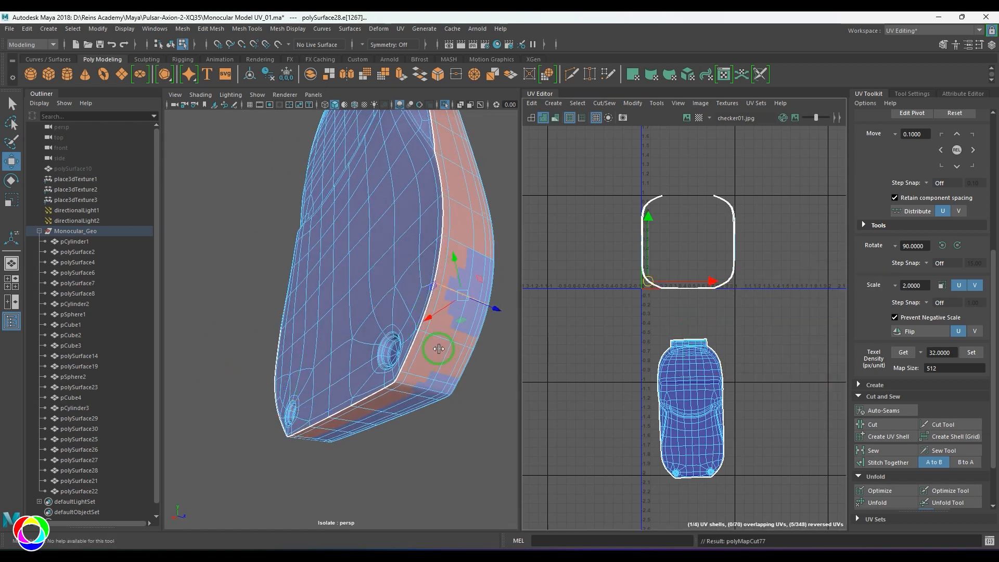
Sew the right-side rim strip to the front-face shell along their shared border edges and clear the selection.
{"action": "left_click_drag", "start_coordinate": [441, 327], "coordinate": [363, 194], "text": "alt"}
{"action": "double_click", "coordinate": [364, 179]}
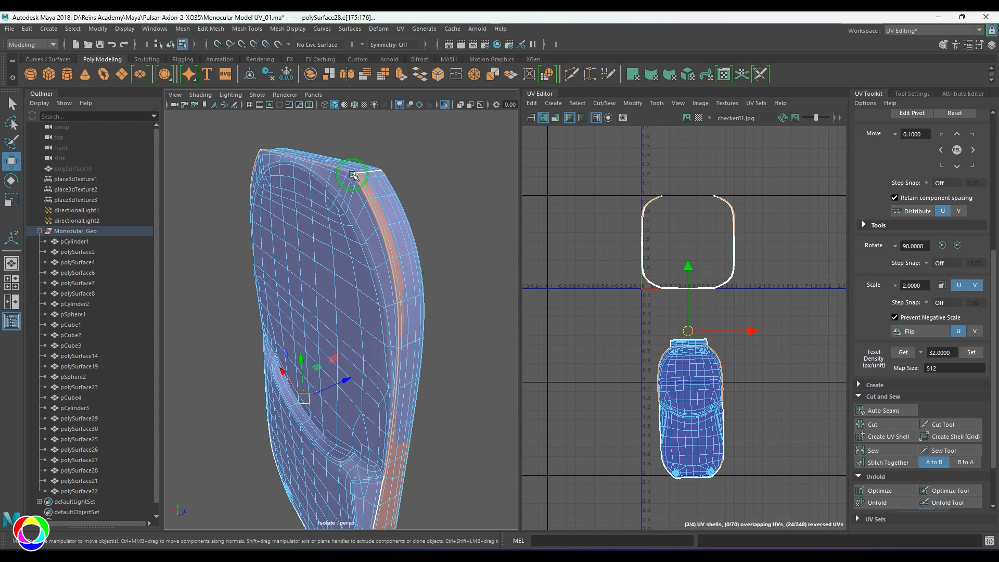
{"action": "left_click", "coordinate": [352, 175]}
{"action": "mouse_move", "coordinate": [400, 344]}
{"action": "left_mouse_down", "text": "alt"}
{"action": "mouse_move", "coordinate": [386, 188]}
{"action": "mouse_move", "coordinate": [397, 264]}
{"action": "mouse_move", "coordinate": [401, 249]}
{"action": "mouse_move", "coordinate": [401, 328]}
{"action": "left_mouse_up", "text": "alt"}
{"action": "double_click", "coordinate": [408, 296]}
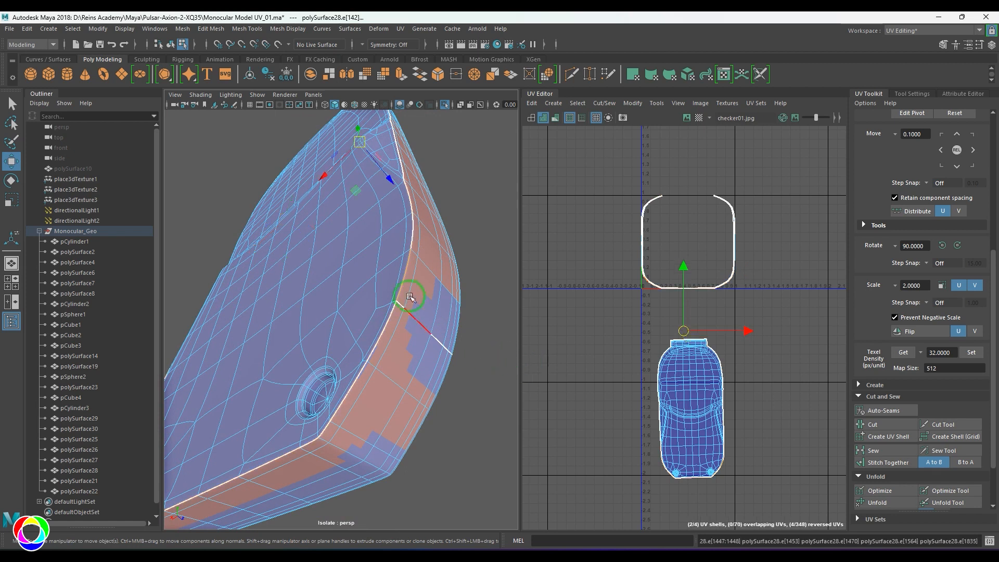
{"action": "right_click_drag", "start_coordinate": [693, 431], "coordinate": [726, 442], "text": "shift"}
{"action": "left_click", "coordinate": [726, 363]}
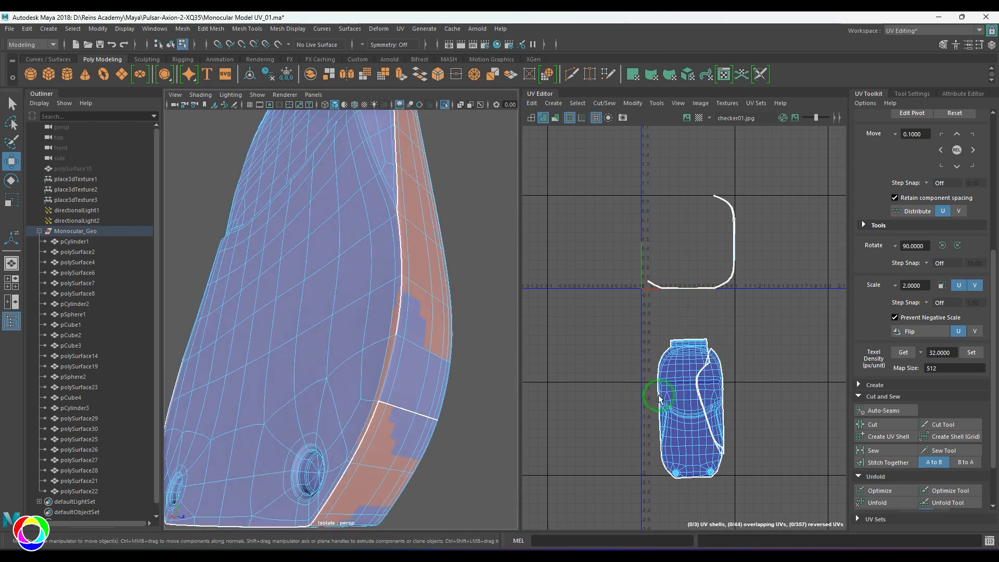
Sew the open border edges along the lower part of the right-side rim strip to the front face.
{"action": "key", "text": "F9"}
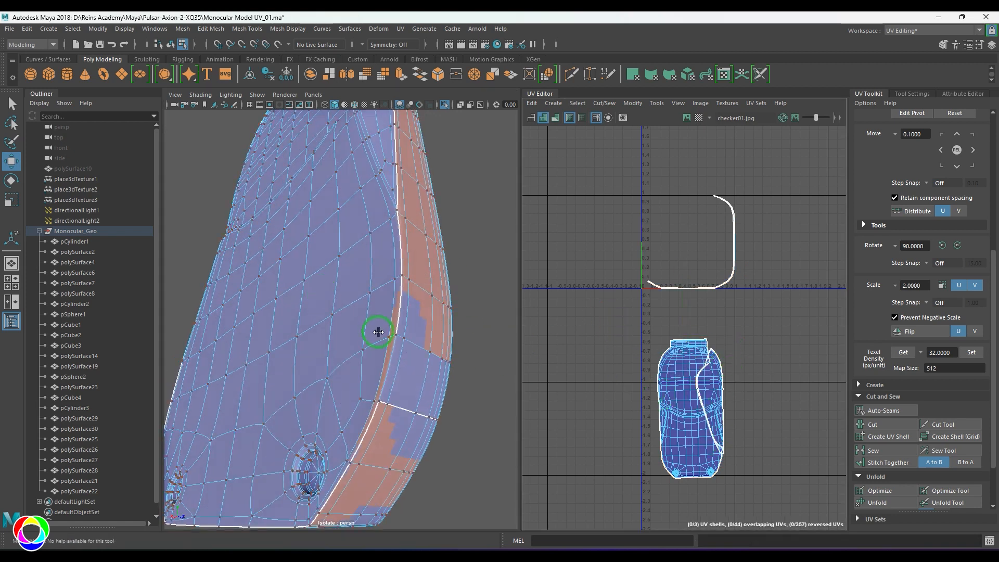
{"action": "key", "text": "F10"}
{"action": "left_click", "coordinate": [399, 306]}
{"action": "left_click", "coordinate": [397, 176]}
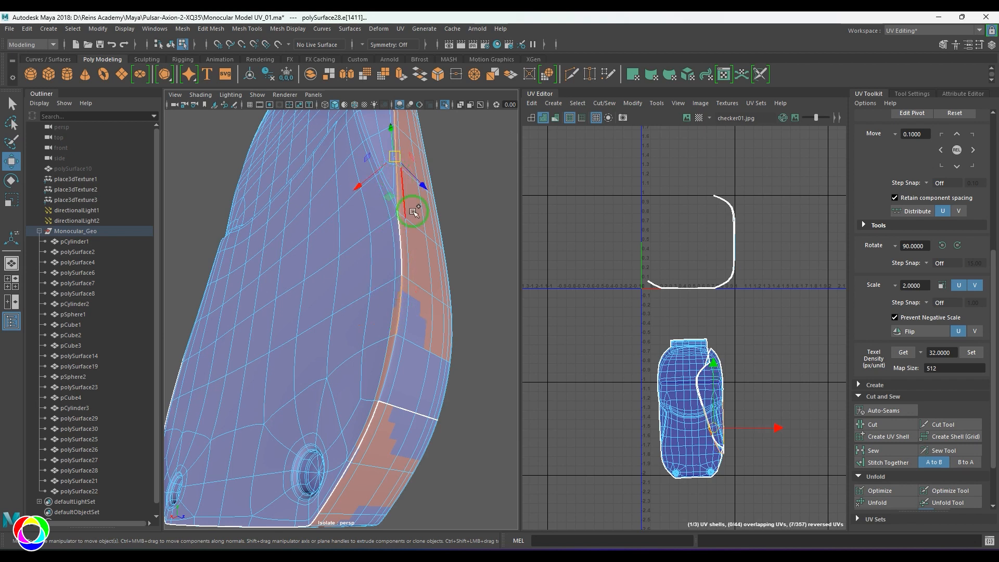
{"action": "scroll", "coordinate": [417, 308], "scroll_direction": "down", "scroll_amount": 5}
{"action": "left_click_drag", "start_coordinate": [412, 333], "coordinate": [409, 308], "text": "alt"}
{"action": "middle_click_drag", "start_coordinate": [409, 308], "coordinate": [394, 359], "text": "alt"}
{"action": "scroll", "coordinate": [395, 360], "scroll_direction": "up", "scroll_amount": 4}
{"action": "right_click_drag", "start_coordinate": [762, 380], "coordinate": [746, 310], "text": "shift"}
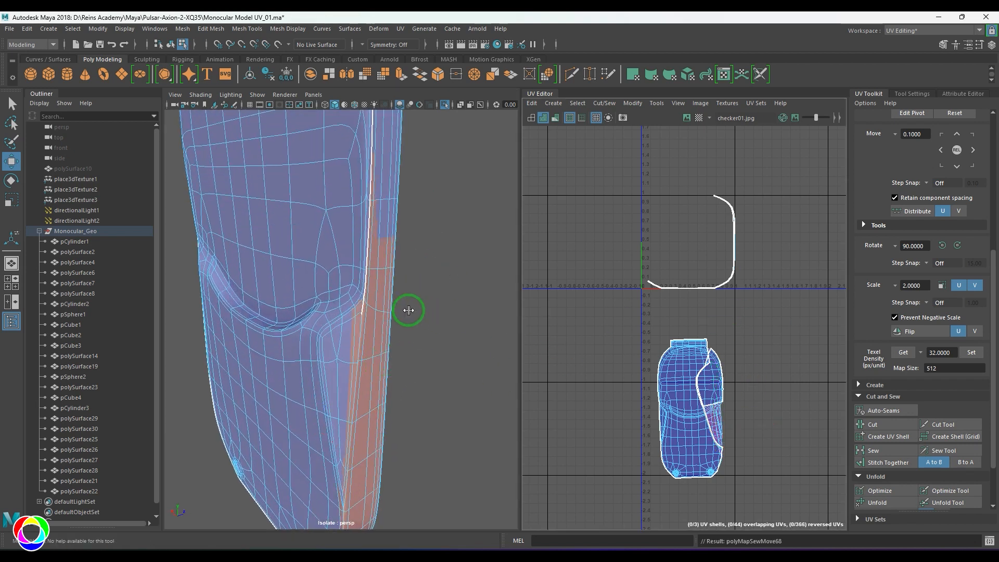
Sew the remaining border edges of the right-side rim strip, from the upper corner down to the recess, to the front face.
{"action": "left_click", "coordinate": [364, 305]}
{"action": "middle_click_drag", "start_coordinate": [365, 306], "coordinate": [375, 395], "text": "alt"}
{"action": "left_click", "coordinate": [349, 287]}
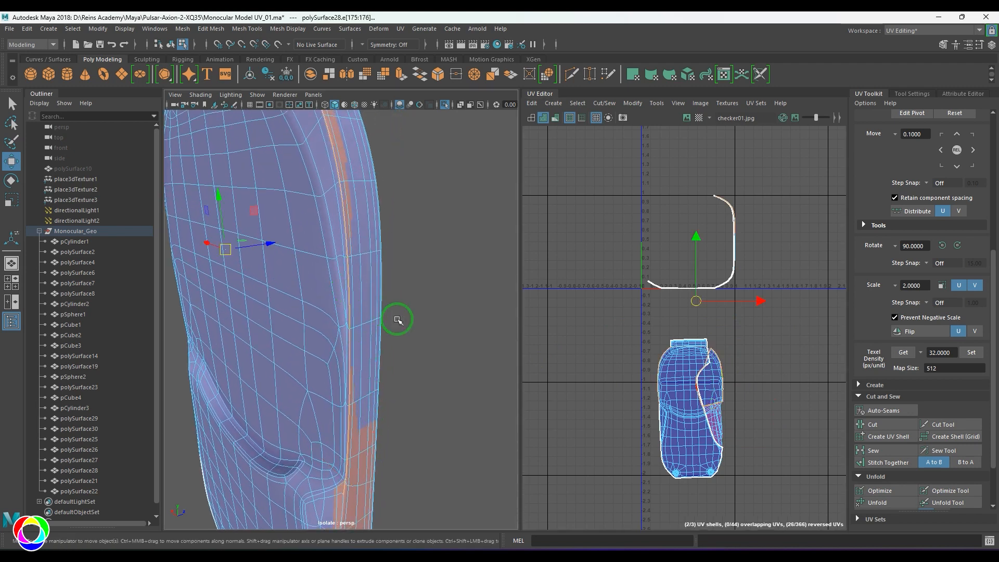
{"action": "left_click_drag", "start_coordinate": [378, 309], "coordinate": [338, 271], "text": "alt"}
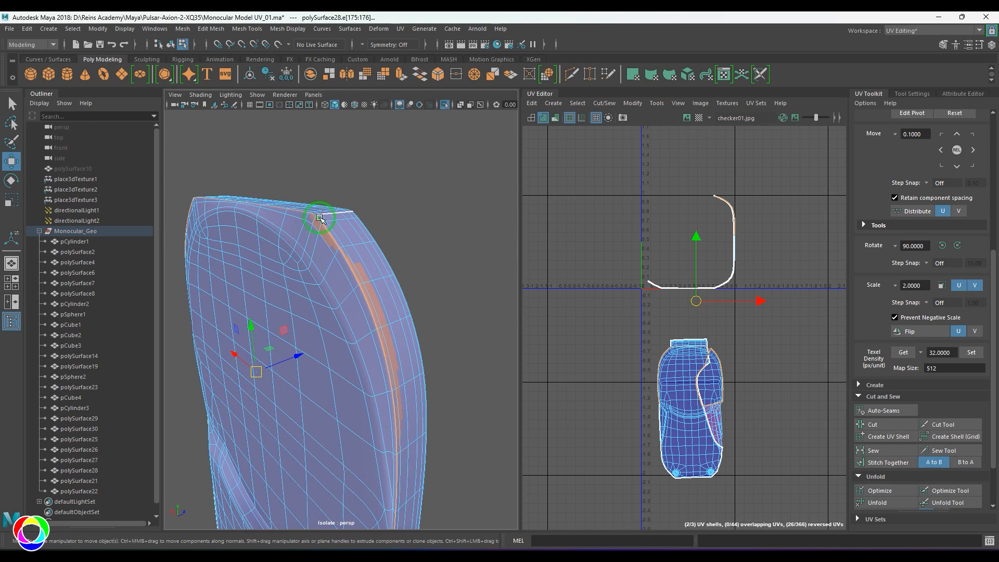
{"action": "left_click", "coordinate": [329, 232]}
{"action": "left_click", "coordinate": [360, 280], "text": "shift"}
{"action": "left_click", "coordinate": [384, 349], "text": "shift"}
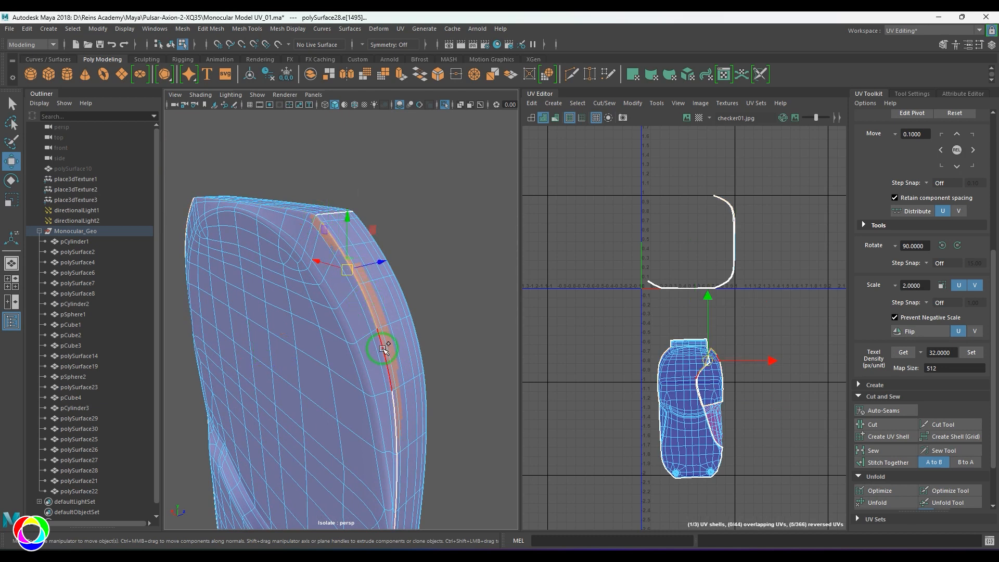
{"action": "left_click", "coordinate": [397, 402], "text": "shift"}
{"action": "middle_click_drag", "start_coordinate": [433, 432], "coordinate": [386, 286], "text": "alt"}
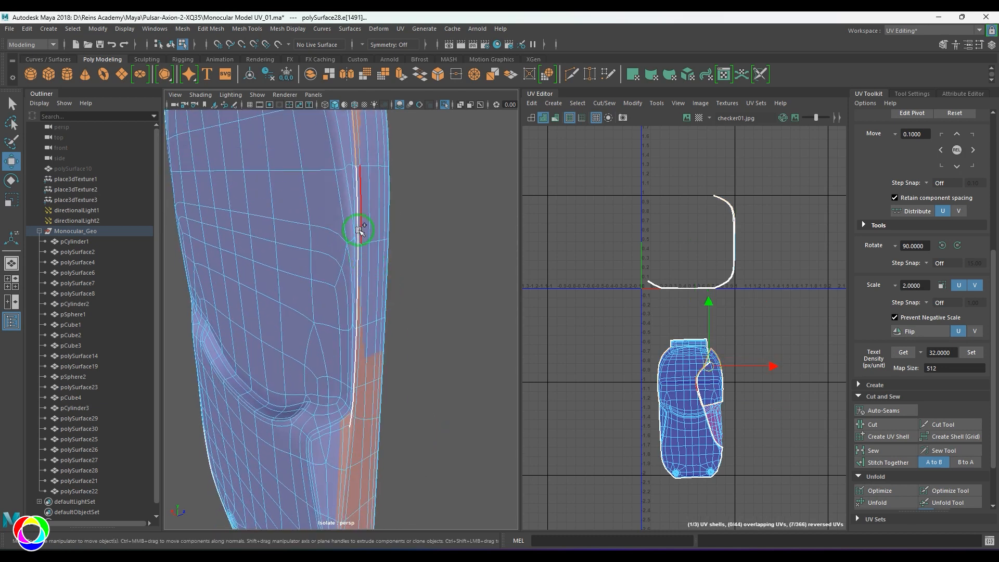
{"action": "left_click", "coordinate": [357, 279], "text": "shift"}
{"action": "left_click", "coordinate": [358, 341], "text": "shift"}
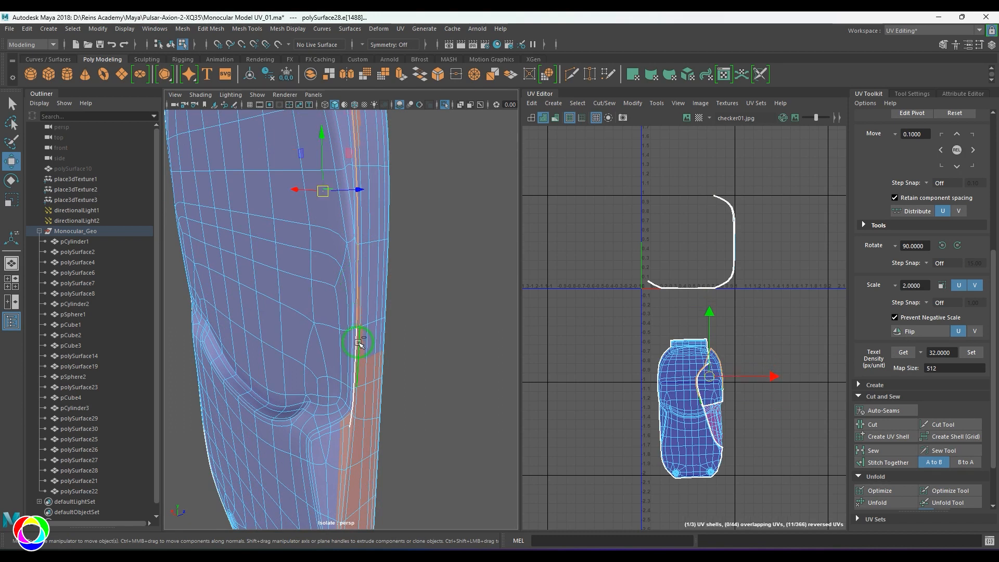
{"action": "key", "text": "ctrl+z"}
{"action": "left_click", "coordinate": [357, 367], "text": "shift"}
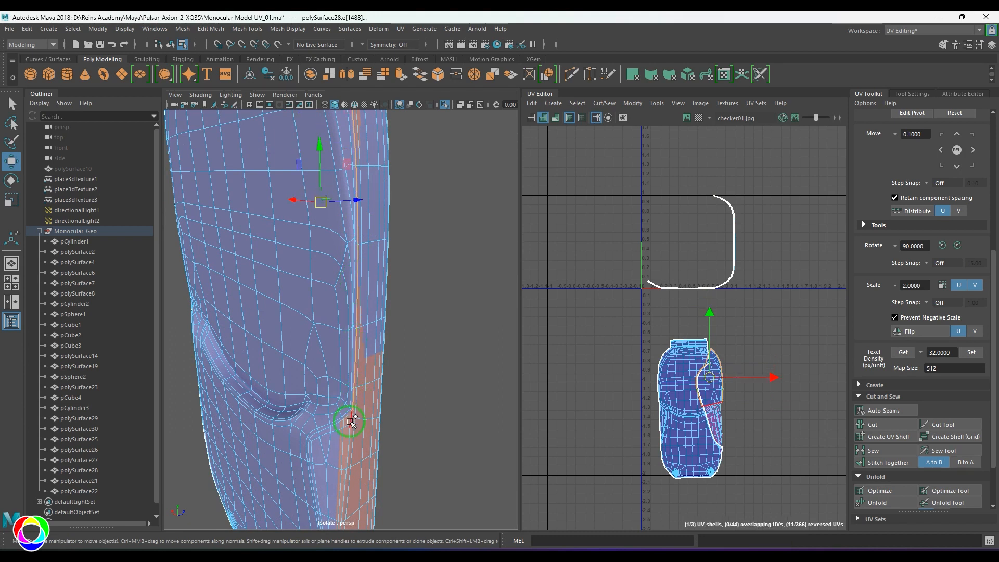
{"action": "left_click", "coordinate": [625, 394]}
Unfold the whole front-face shell together with its attached right-side rim strip, then clear the selection.
{"action": "middle_click_drag", "start_coordinate": [647, 346], "coordinate": [629, 290], "text": "alt"}
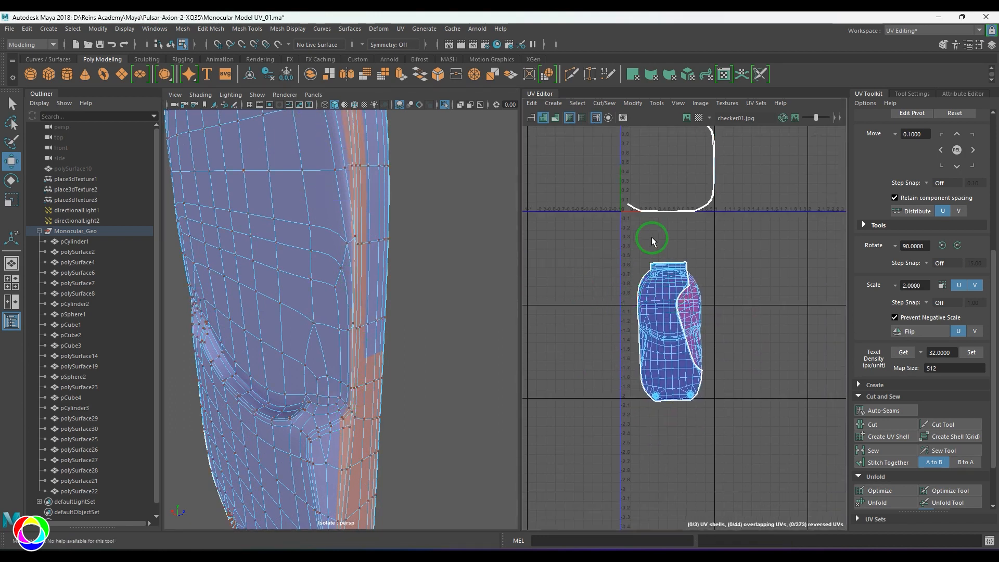
{"action": "left_click_drag", "start_coordinate": [686, 273], "coordinate": [761, 452]}
{"action": "right_click_drag", "start_coordinate": [760, 261], "coordinate": [584, 260], "text": "shift"}
{"action": "key", "text": "ctrl+z"}
{"action": "left_click_drag", "start_coordinate": [588, 249], "coordinate": [775, 473]}
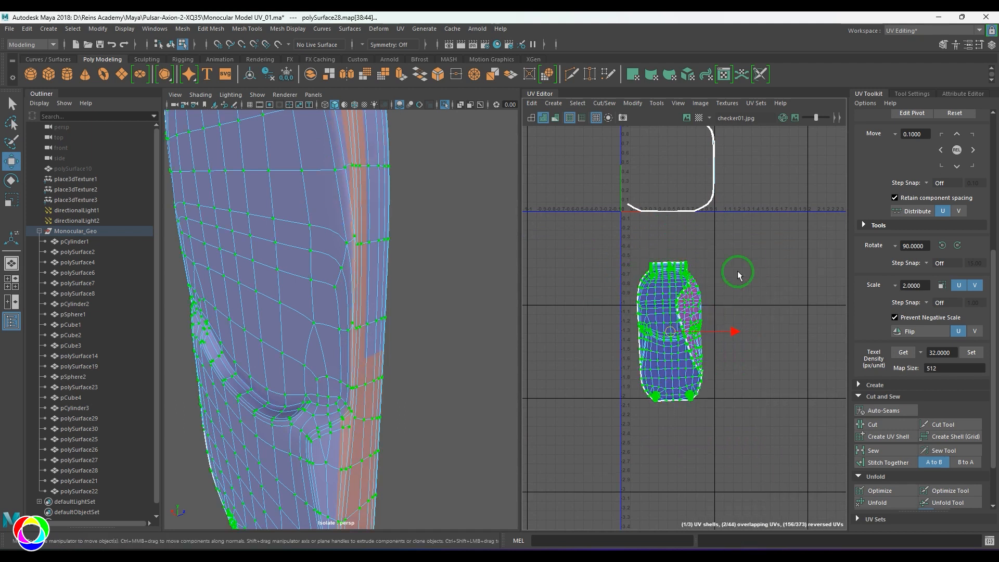
{"action": "right_click_drag", "start_coordinate": [749, 256], "coordinate": [599, 263], "text": "shift"}
{"action": "left_click", "coordinate": [808, 303]}
{"action": "scroll", "coordinate": [763, 330], "scroll_direction": "up", "scroll_amount": 3}
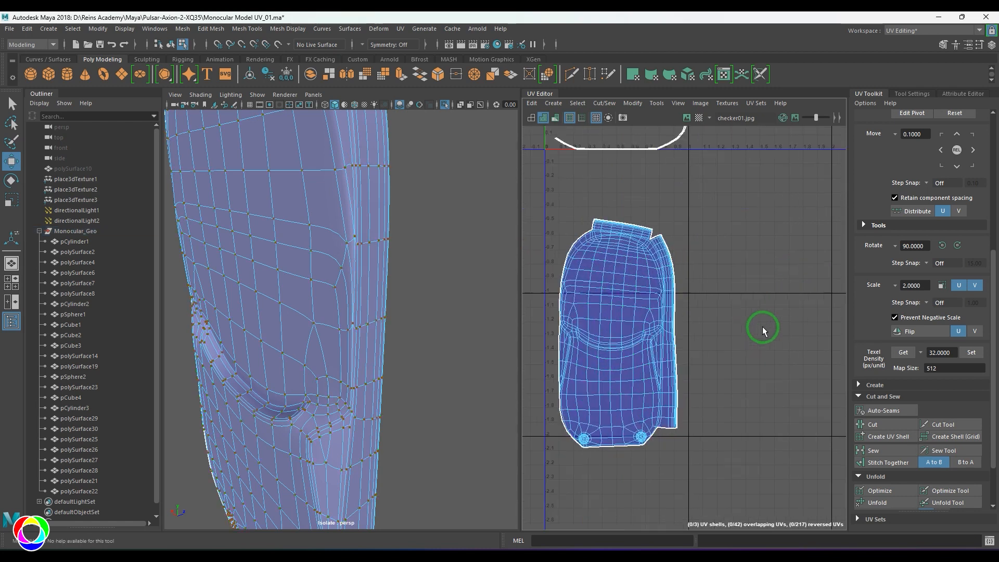
Select the border edges along the front face's left side and bottom, and sew the remaining rim strips to it.
{"action": "middle_click_drag", "start_coordinate": [705, 348], "coordinate": [751, 322], "text": "alt"}
{"action": "key", "text": "f"}
{"action": "left_click_drag", "start_coordinate": [275, 277], "coordinate": [408, 307], "text": "alt"}
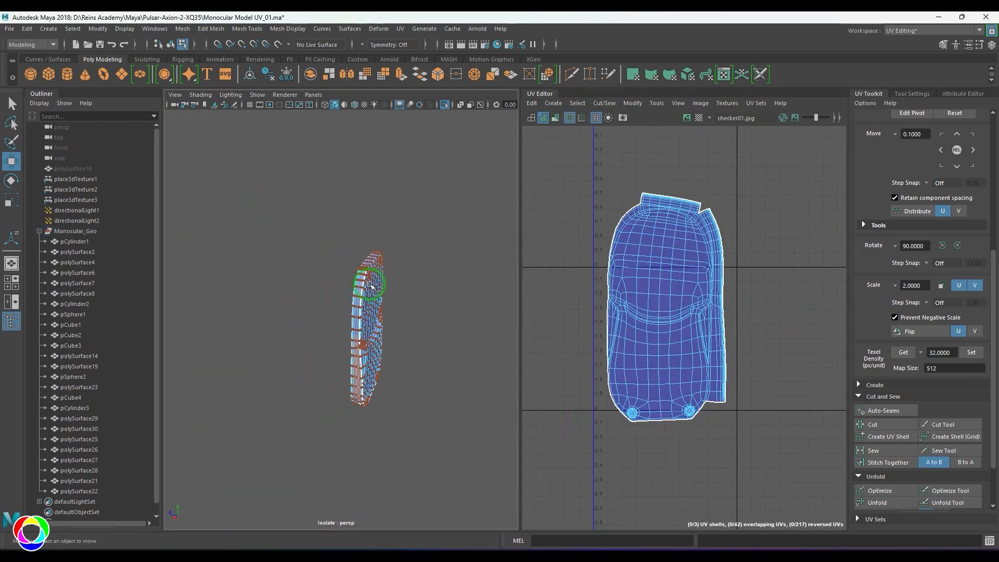
{"action": "right_click_drag", "start_coordinate": [375, 284], "coordinate": [451, 332], "text": "alt"}
{"action": "left_click_drag", "start_coordinate": [452, 333], "coordinate": [346, 330], "text": "alt"}
{"action": "right_click_drag", "start_coordinate": [346, 300], "coordinate": [385, 369], "text": "alt"}
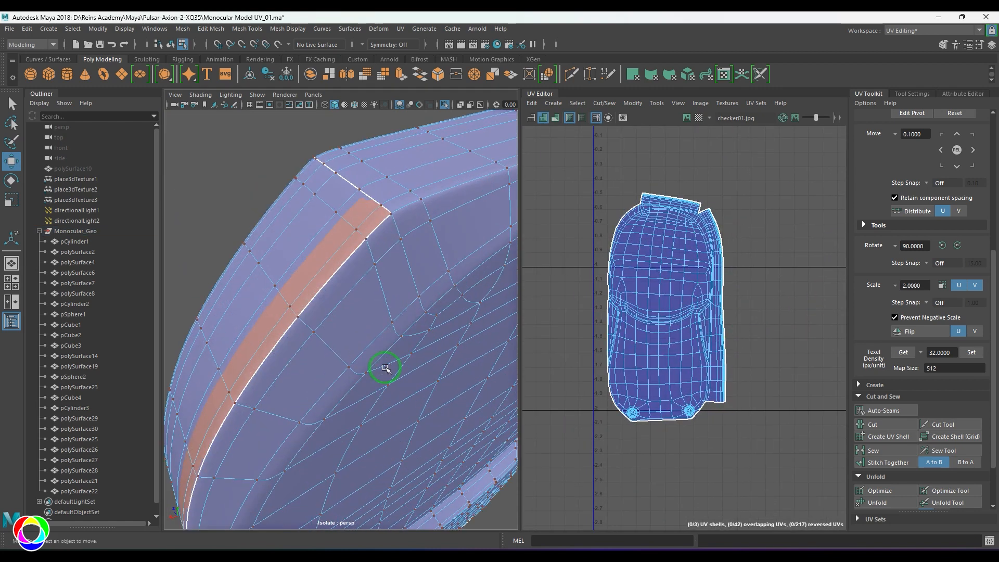
{"action": "left_click", "coordinate": [382, 232]}
{"action": "right_click_drag", "start_coordinate": [388, 286], "coordinate": [384, 313], "text": "alt"}
{"action": "middle_click_drag", "start_coordinate": [372, 406], "coordinate": [362, 240], "text": "alt"}
{"action": "right_click_drag", "start_coordinate": [328, 318], "coordinate": [343, 353], "text": "alt"}
{"action": "double_click", "coordinate": [339, 335], "text": "shift"}
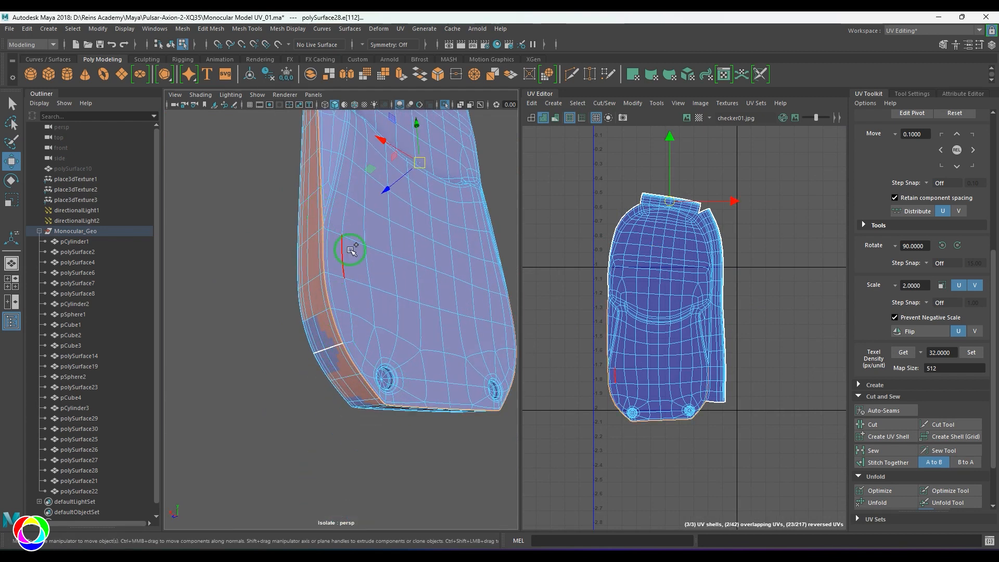
{"action": "right_click_drag", "start_coordinate": [368, 282], "coordinate": [361, 270], "text": "alt"}
{"action": "left_click_drag", "start_coordinate": [362, 270], "coordinate": [360, 292], "text": "alt"}
{"action": "right_click_drag", "start_coordinate": [354, 273], "coordinate": [367, 296], "text": "alt"}
{"action": "middle_click_drag", "start_coordinate": [355, 264], "coordinate": [343, 354], "text": "alt"}
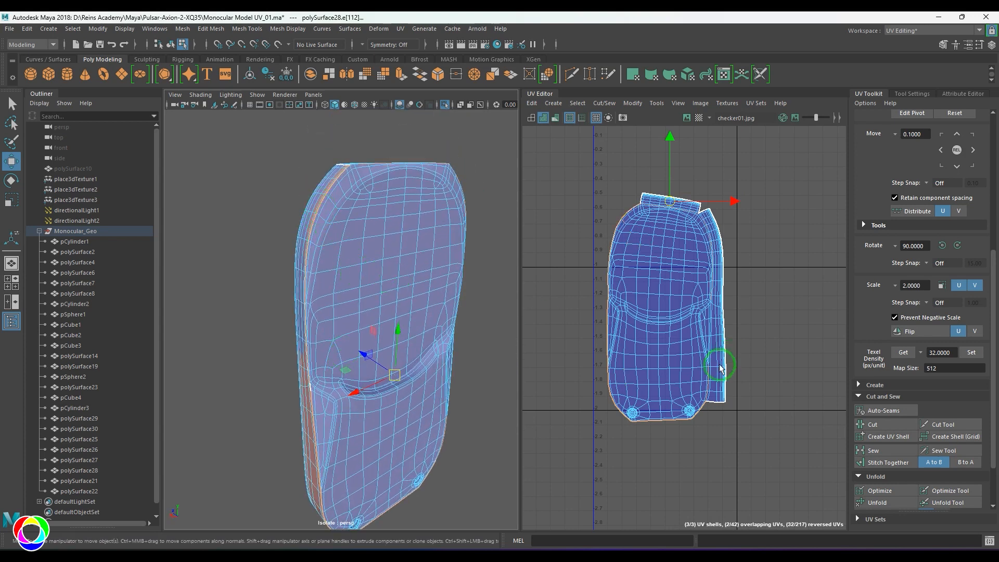
{"action": "right_click_drag", "start_coordinate": [720, 366], "coordinate": [716, 312], "text": "shift"}
Unfold all UVs of the single joined shell and clear the selection.
{"action": "left_click_drag", "start_coordinate": [562, 170], "coordinate": [795, 466]}
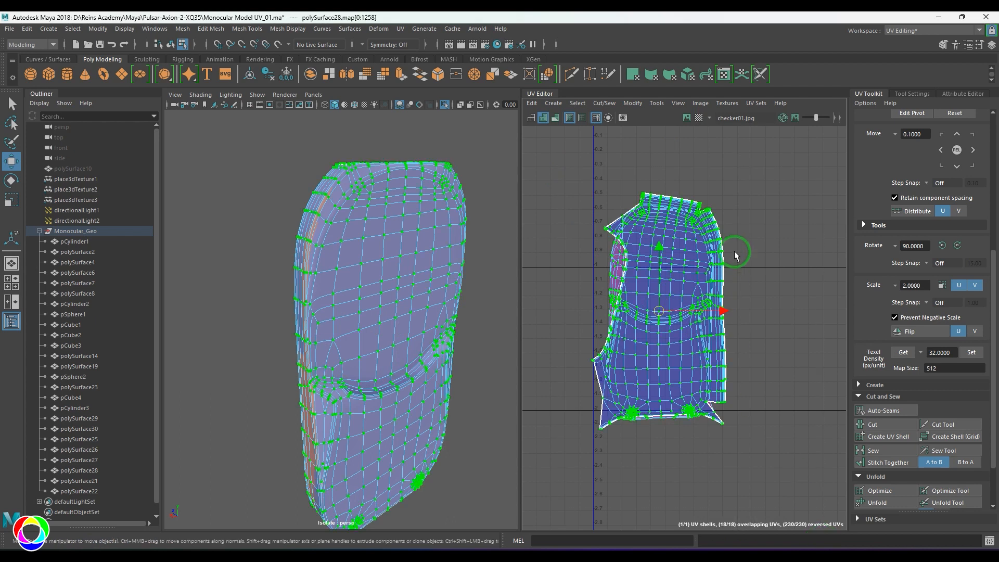
{"action": "right_click_drag", "start_coordinate": [736, 252], "coordinate": [580, 249], "text": "shift"}
{"action": "left_click", "coordinate": [742, 366]}
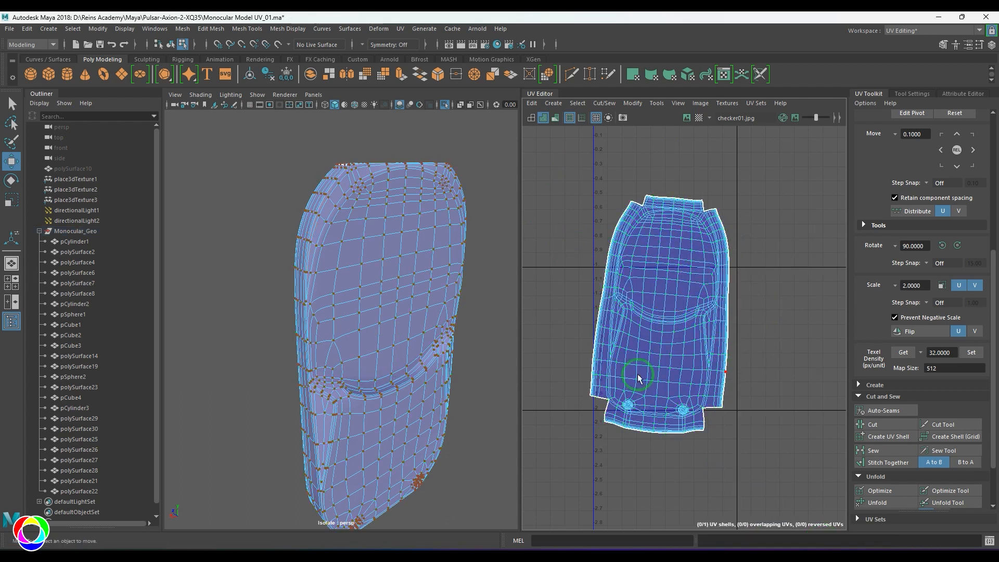
Show the checker texture on polySurface28 to inspect its mapping, then exit isolation to show the full monocular.
{"action": "right_click_drag", "start_coordinate": [357, 352], "coordinate": [432, 315], "text": "alt"}
{"action": "left_click", "coordinate": [432, 315]}
{"action": "left_click_drag", "start_coordinate": [432, 315], "coordinate": [420, 299], "text": "alt"}
{"action": "key", "text": "6"}
{"action": "scroll", "coordinate": [385, 352], "scroll_direction": "up", "scroll_amount": 6}
{"action": "scroll", "coordinate": [338, 312], "scroll_direction": "down", "scroll_amount": 5}
{"action": "left_click", "coordinate": [347, 319]}
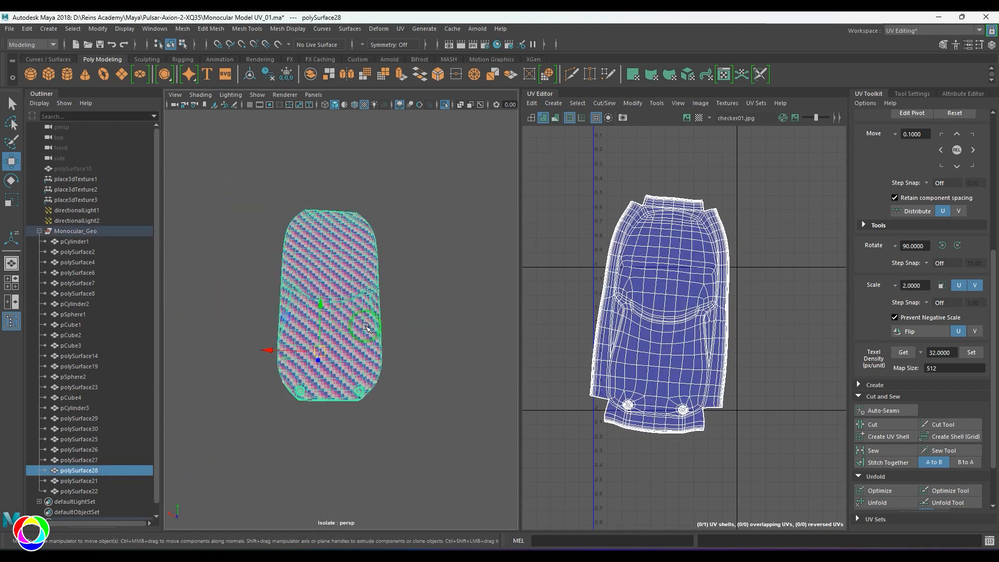
{"action": "key", "text": "ctrl+1"}
{"action": "left_click_drag", "start_coordinate": [394, 333], "coordinate": [471, 363], "text": "alt"}
Select the lens ring polySurface21 and isolate it in the viewport.
{"action": "left_click", "coordinate": [86, 480]}
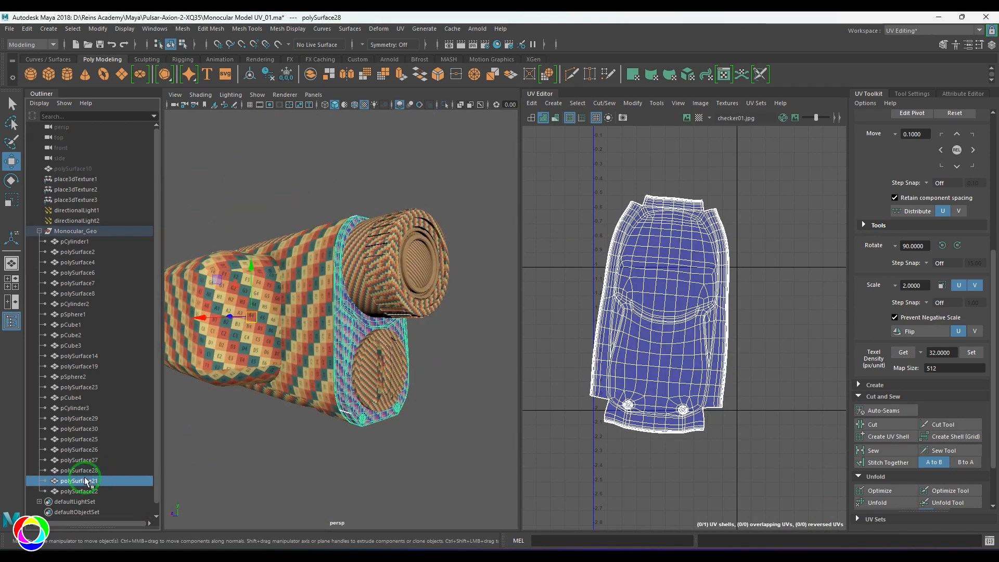
{"action": "left_click_drag", "start_coordinate": [401, 368], "coordinate": [355, 386], "text": "alt"}
{"action": "left_click", "coordinate": [104, 489]}
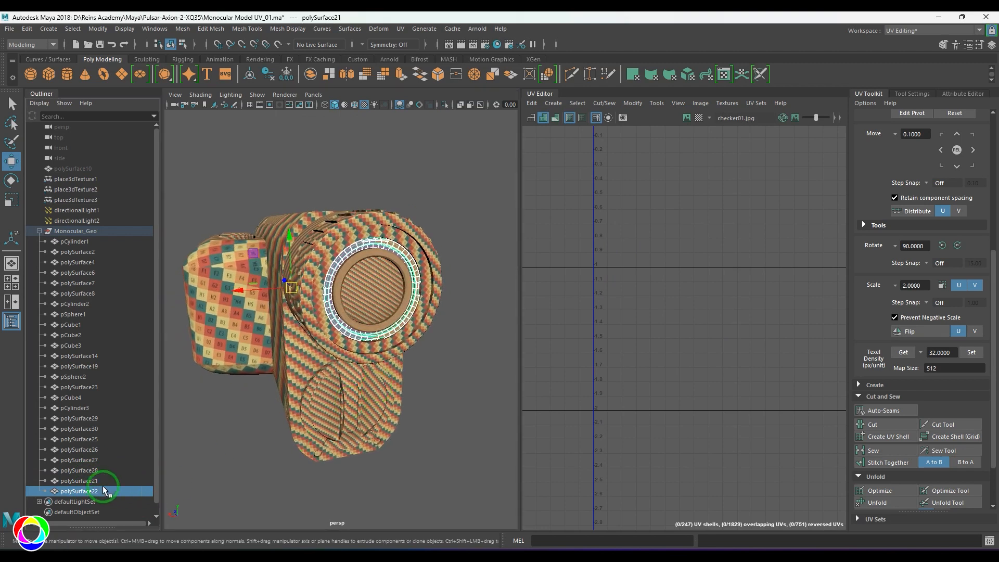
{"action": "left_click", "coordinate": [79, 480]}
{"action": "left_click", "coordinate": [338, 353]}
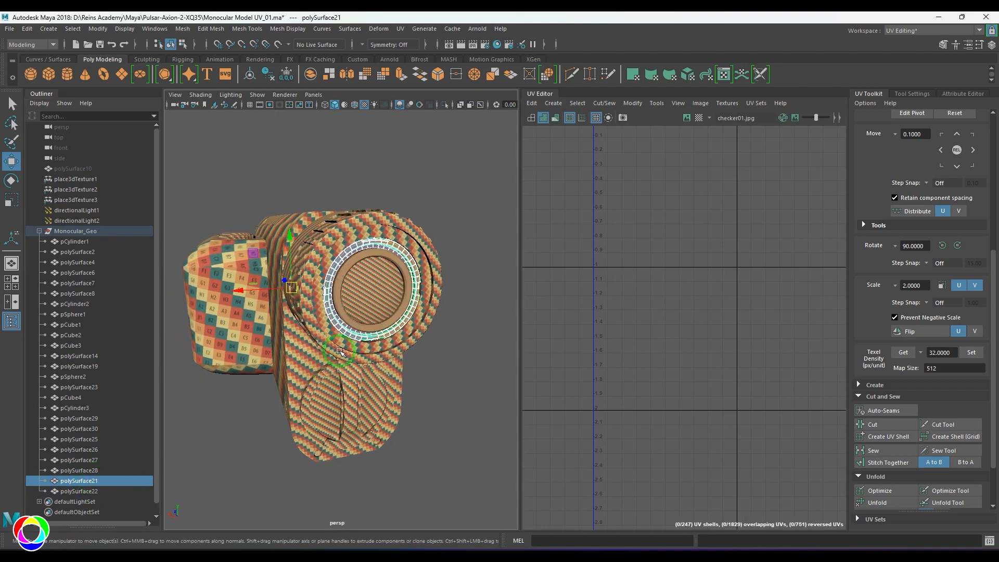
{"action": "key", "text": "ctrl+1"}
{"action": "left_click", "coordinate": [399, 363]}
{"action": "mouse_move", "coordinate": [399, 363]}
{"action": "left_mouse_down", "text": "alt"}
{"action": "mouse_move", "coordinate": [345, 358]}
{"action": "mouse_move", "coordinate": [399, 388]}
{"action": "mouse_move", "coordinate": [406, 377]}
{"action": "left_mouse_up", "text": "alt"}
{"action": "left_click", "coordinate": [386, 383]}
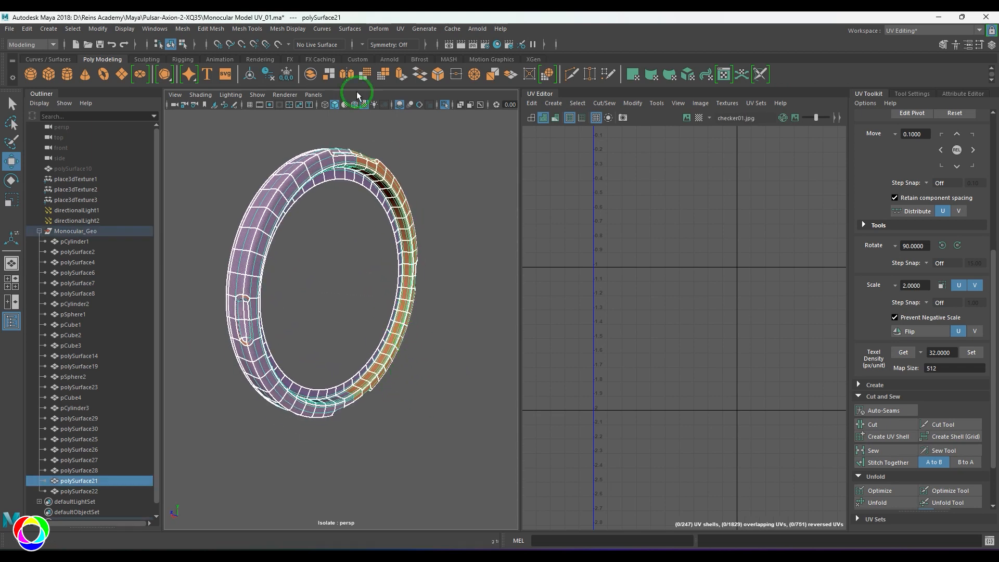
Apply a planar UV projection to the isolated ring.
{"action": "left_click", "coordinate": [399, 30]}
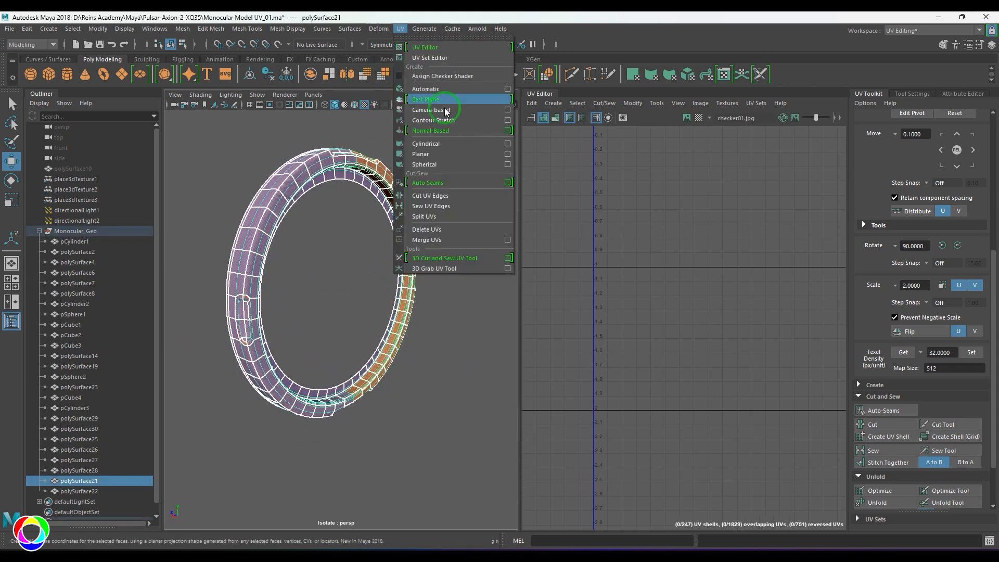
{"action": "left_click", "coordinate": [448, 158]}
{"action": "scroll", "coordinate": [400, 252], "scroll_direction": "down", "scroll_amount": 3}
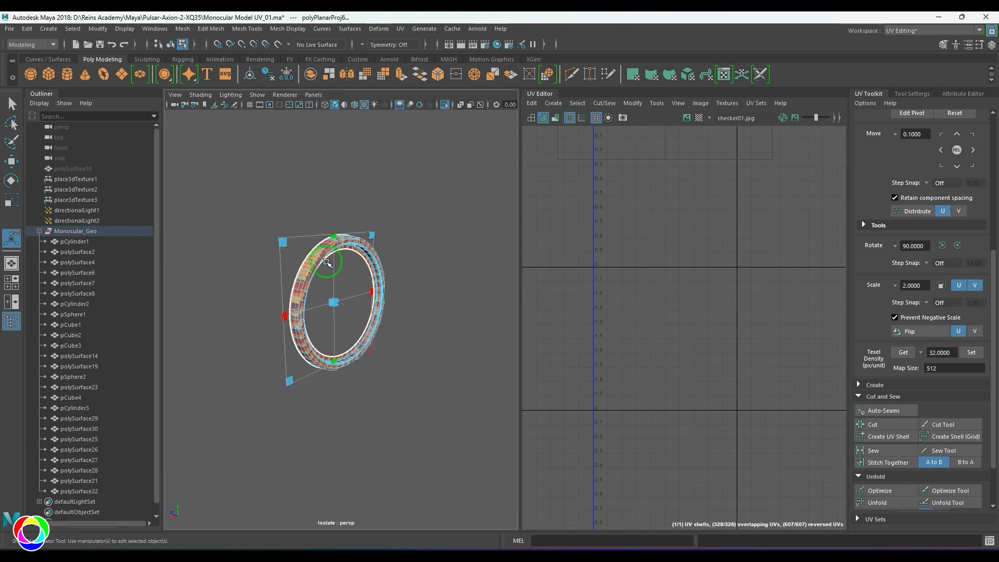
Leave the projection manipulator and examine the ring from several angles, checking its planar mapping and untextured shape.
{"action": "scroll", "coordinate": [326, 263], "scroll_direction": "up", "scroll_amount": 3}
{"action": "key", "text": "q"}
{"action": "key", "text": "F8"}
{"action": "scroll", "coordinate": [713, 243], "scroll_direction": "down", "scroll_amount": 3}
{"action": "middle_click_drag", "start_coordinate": [712, 241], "coordinate": [691, 398], "text": "alt"}
{"action": "scroll", "coordinate": [690, 397], "scroll_direction": "up", "scroll_amount": 3}
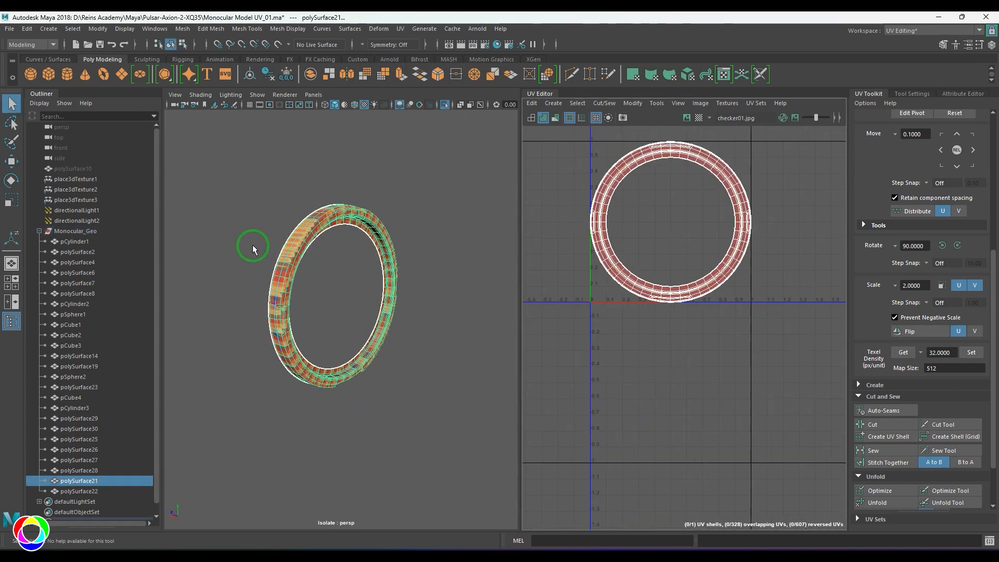
{"action": "right_click_drag", "start_coordinate": [251, 245], "coordinate": [346, 255], "text": "alt"}
{"action": "left_click_drag", "start_coordinate": [360, 256], "coordinate": [307, 268], "text": "alt"}
{"action": "middle_click_drag", "start_coordinate": [307, 268], "coordinate": [415, 313], "text": "alt"}
{"action": "left_click_drag", "start_coordinate": [415, 312], "coordinate": [323, 305], "text": "alt"}
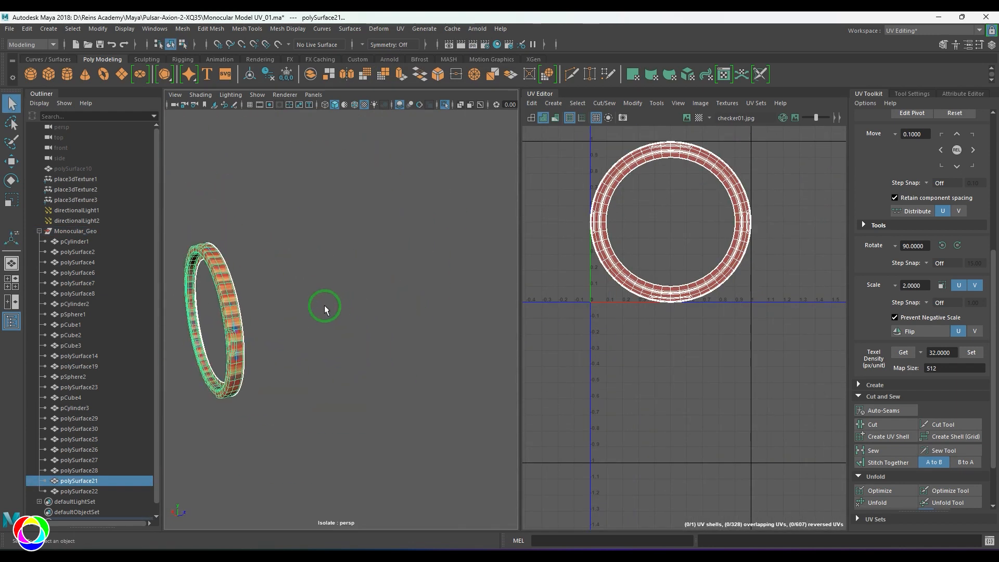
{"action": "middle_click_drag", "start_coordinate": [323, 305], "coordinate": [425, 312], "text": "alt"}
{"action": "left_click_drag", "start_coordinate": [425, 312], "coordinate": [397, 312], "text": "alt"}
{"action": "right_click_drag", "start_coordinate": [397, 312], "coordinate": [423, 333], "text": "alt"}
{"action": "left_click_drag", "start_coordinate": [424, 333], "coordinate": [399, 327], "text": "alt"}
{"action": "middle_click_drag", "start_coordinate": [398, 327], "coordinate": [390, 290], "text": "alt"}
{"action": "right_click_drag", "start_coordinate": [389, 290], "coordinate": [394, 339], "text": "alt"}
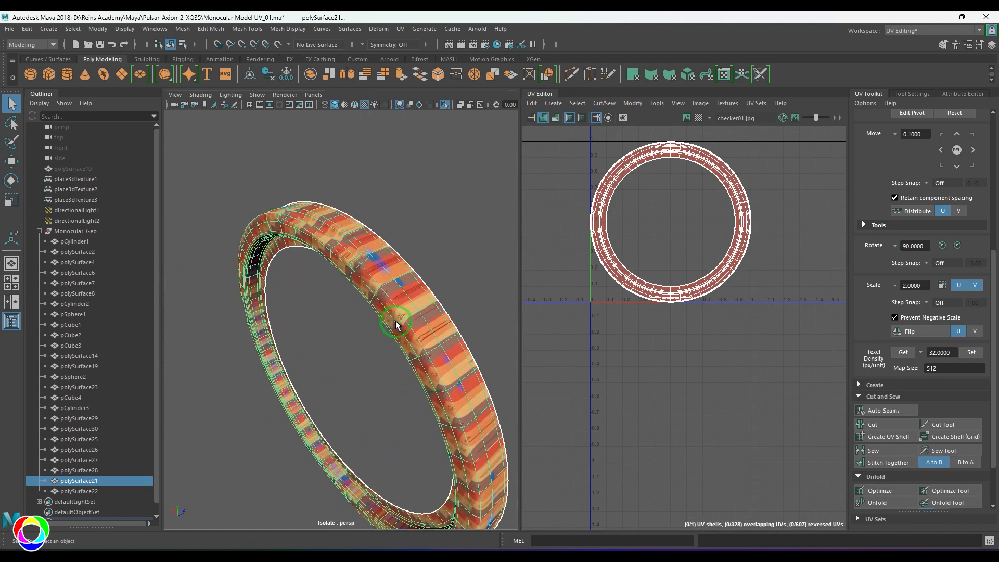
{"action": "key", "text": "5"}
{"action": "left_click", "coordinate": [439, 293]}
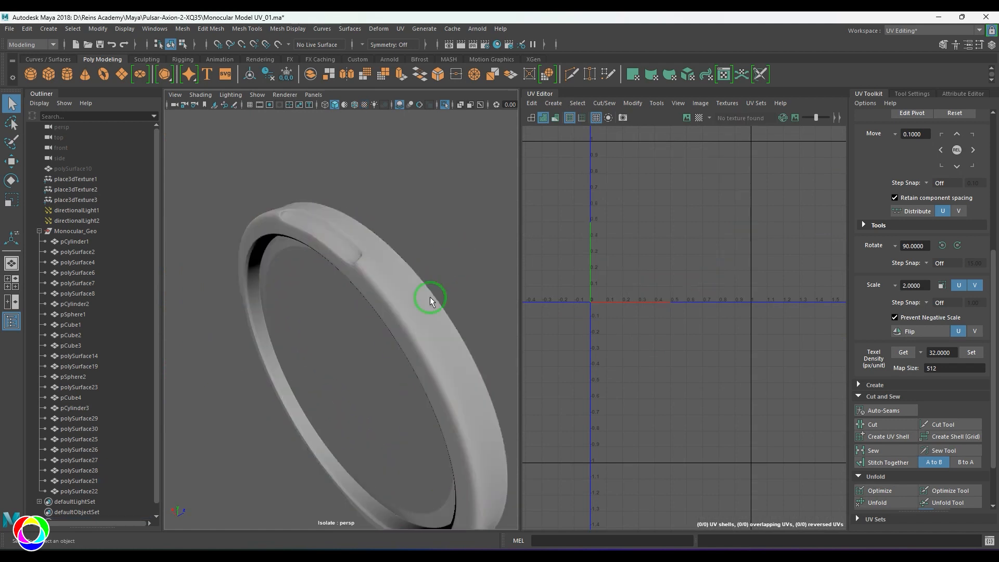
Select the edge loop between the ring's outer wall and front face and cut its UVs.
{"action": "left_click", "coordinate": [417, 311]}
{"action": "key", "text": "1"}
{"action": "right_click_drag", "start_coordinate": [402, 346], "coordinate": [398, 306]}
{"action": "double_click", "coordinate": [380, 303]}
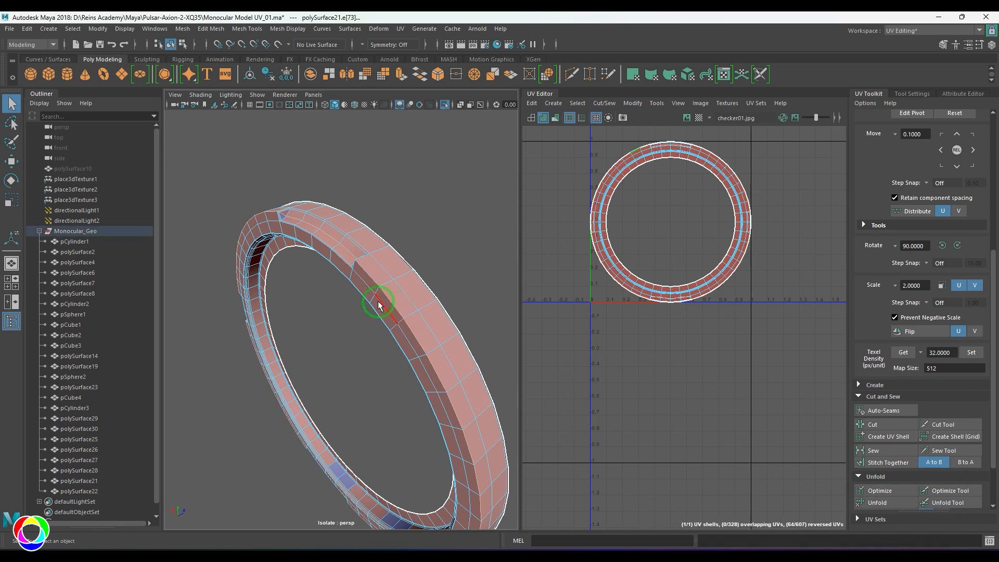
{"action": "left_click_drag", "start_coordinate": [379, 303], "coordinate": [347, 292], "text": "alt"}
{"action": "right_click_drag", "start_coordinate": [718, 217], "coordinate": [628, 265], "text": "shift"}
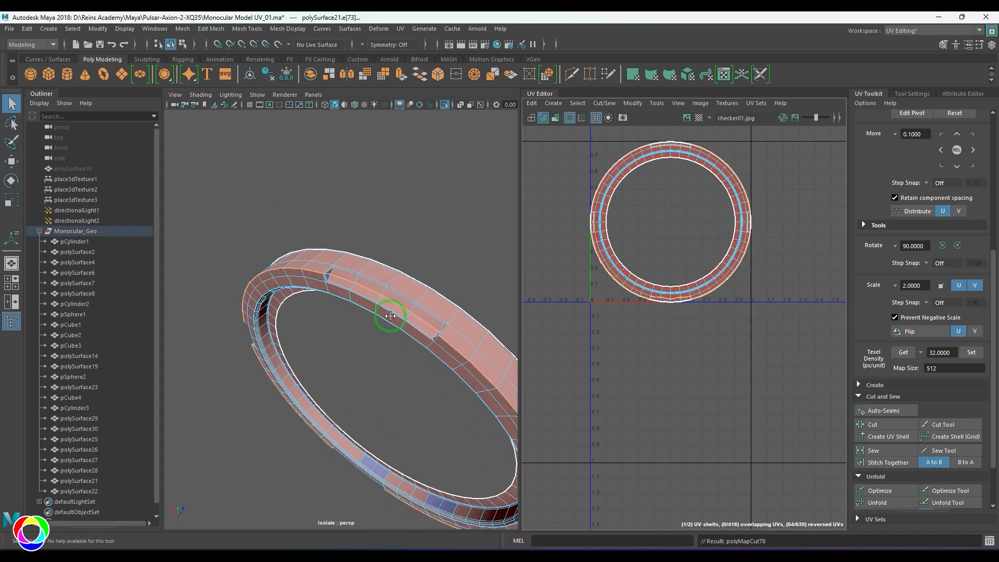
Cut the UVs along the edge loop where the front face meets the ring's recessed inner wall.
{"action": "left_click_drag", "start_coordinate": [388, 312], "coordinate": [374, 276], "text": "alt"}
{"action": "middle_click_drag", "start_coordinate": [375, 277], "coordinate": [416, 358], "text": "alt"}
{"action": "right_click_drag", "start_coordinate": [417, 357], "coordinate": [427, 387], "text": "alt"}
{"action": "left_click_drag", "start_coordinate": [426, 388], "coordinate": [365, 325], "text": "alt"}
{"action": "right_click_drag", "start_coordinate": [354, 330], "coordinate": [363, 356], "text": "alt"}
{"action": "double_click", "coordinate": [312, 294]}
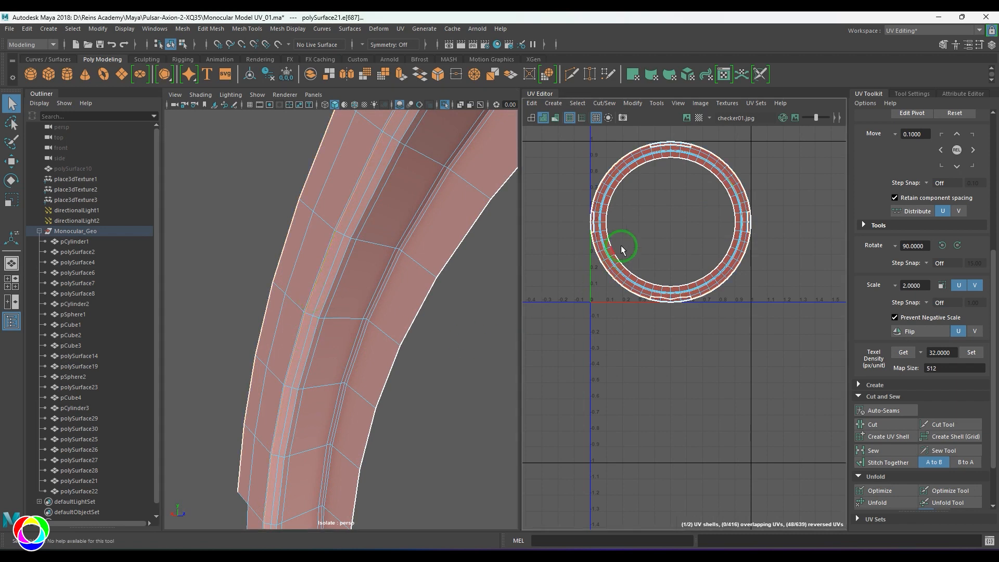
{"action": "right_click_drag", "start_coordinate": [620, 246], "coordinate": [536, 298], "text": "shift"}
Cut the UVs along the edge loop between the recessed inner wall and the innermost rim.
{"action": "right_click_drag", "start_coordinate": [361, 313], "coordinate": [379, 295]}
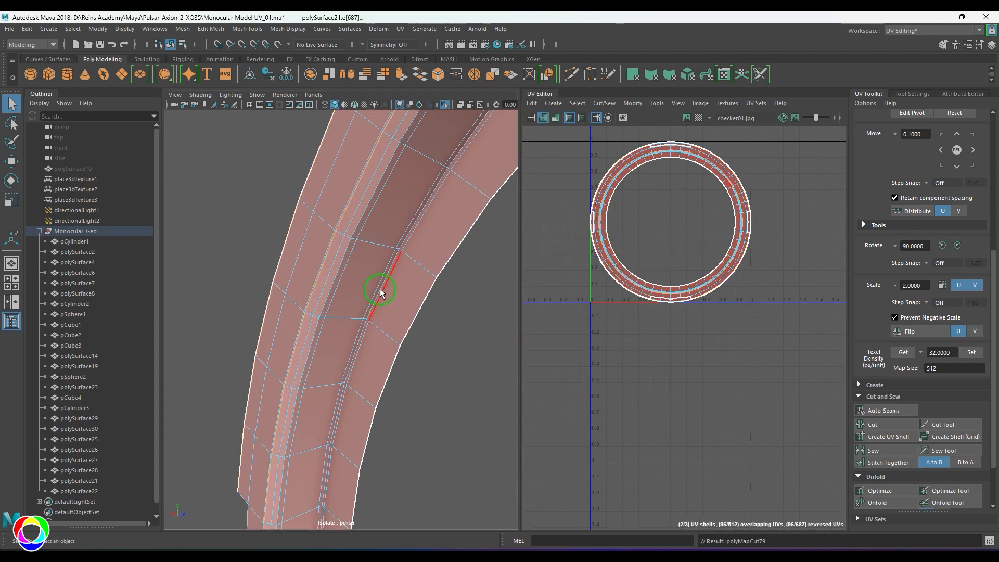
{"action": "left_click", "coordinate": [382, 283]}
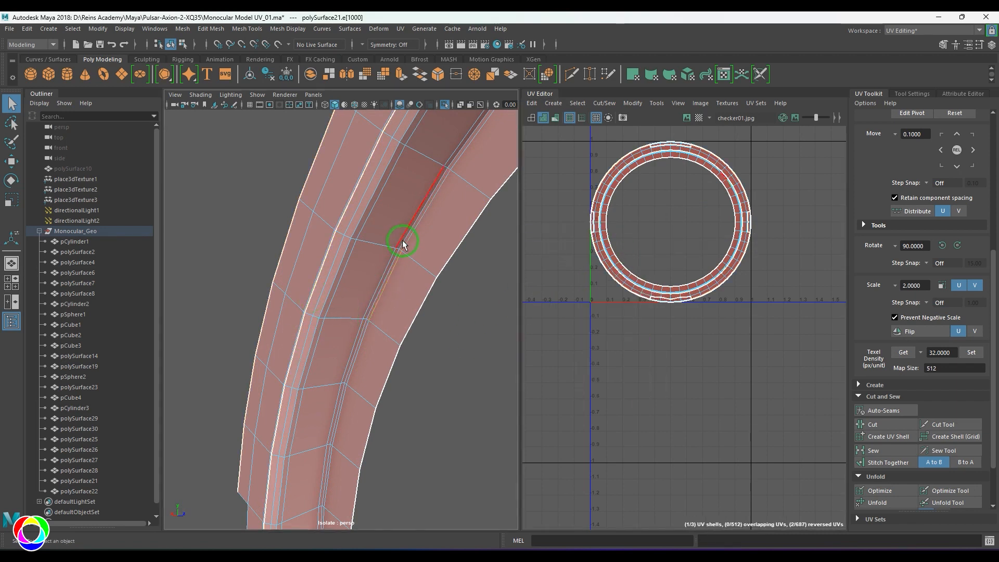
{"action": "left_click", "coordinate": [410, 229]}
{"action": "right_click_drag", "start_coordinate": [665, 231], "coordinate": [639, 338], "text": "shift"}
Separate the recessed inner wall and front face UV shells, moving both out of the stack and below the UV tile.
{"action": "left_click", "coordinate": [623, 275]}
{"action": "key", "text": "w"}
{"action": "left_click_drag", "start_coordinate": [672, 221], "coordinate": [693, 440]}
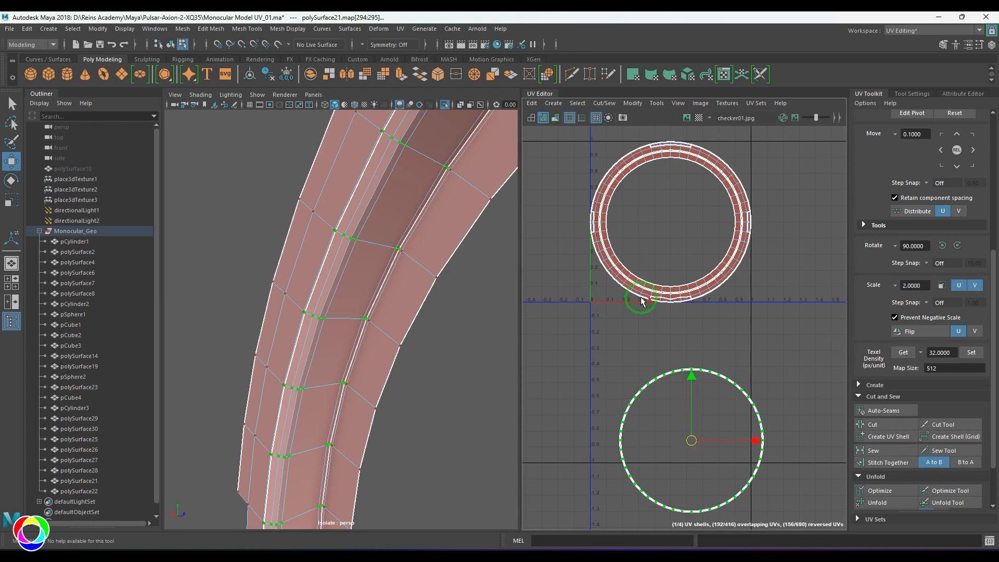
{"action": "left_click", "coordinate": [635, 286]}
{"action": "right_click_drag", "start_coordinate": [607, 315], "coordinate": [632, 362], "text": "ctrl"}
{"action": "left_click_drag", "start_coordinate": [672, 224], "coordinate": [443, 446]}
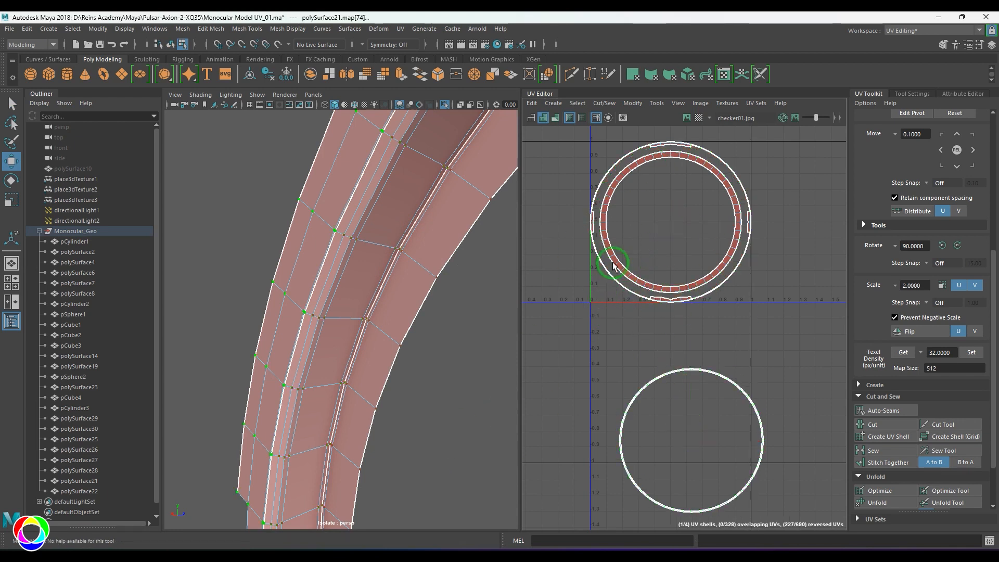
Move the innermost rim UV shell beyond the tile's positive U side and shift the outer wall shell upward.
{"action": "left_click", "coordinate": [621, 258]}
{"action": "right_click_drag", "start_coordinate": [624, 290], "coordinate": [649, 338], "text": "ctrl"}
{"action": "scroll", "coordinate": [671, 341], "scroll_direction": "down", "scroll_amount": 3}
{"action": "scroll", "coordinate": [671, 342], "scroll_direction": "down", "scroll_amount": 1}
{"action": "left_click_drag", "start_coordinate": [672, 271], "coordinate": [818, 304]}
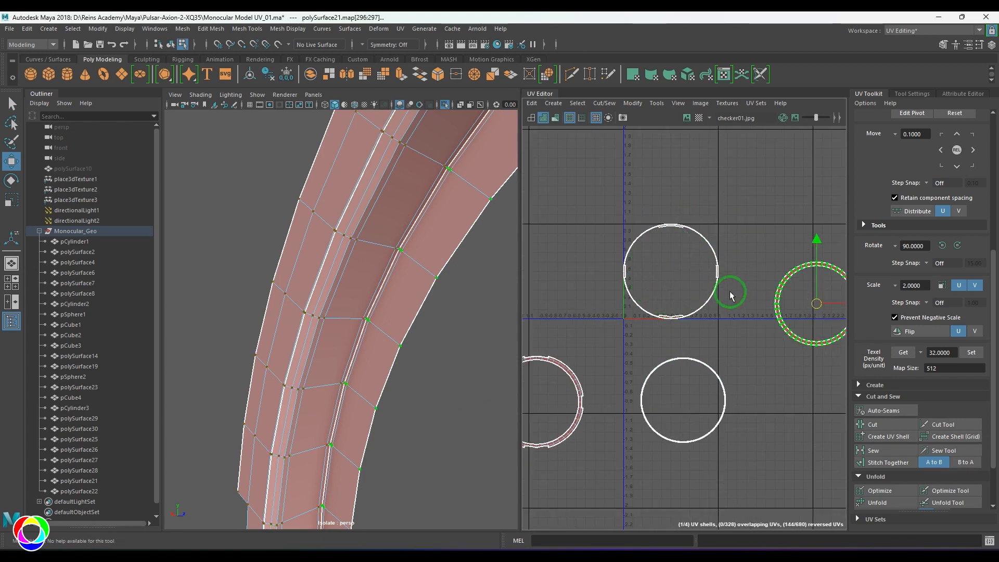
{"action": "left_click", "coordinate": [718, 283]}
{"action": "right_click_drag", "start_coordinate": [685, 307], "coordinate": [717, 322], "text": "ctrl"}
{"action": "left_click_drag", "start_coordinate": [671, 271], "coordinate": [642, 222]}
Select the faces of the outer wall shell and apply a cylindrical UV projection to them.
{"action": "scroll", "coordinate": [566, 300], "scroll_direction": "down", "scroll_amount": 3}
{"action": "scroll", "coordinate": [339, 328], "scroll_direction": "down", "scroll_amount": 10}
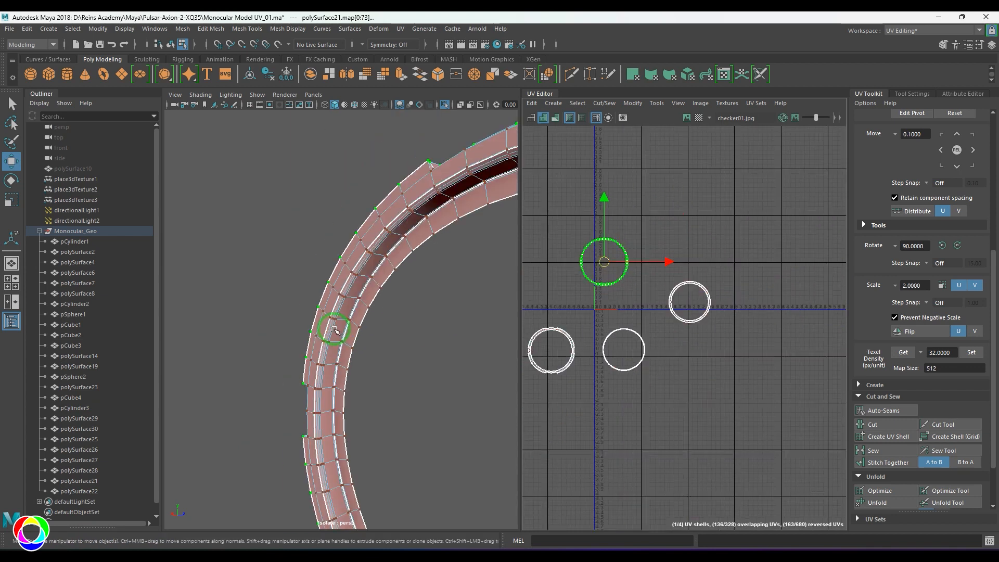
{"action": "left_click_drag", "start_coordinate": [370, 340], "coordinate": [382, 398], "text": "alt"}
{"action": "scroll", "coordinate": [413, 413], "scroll_direction": "up", "scroll_amount": 5}
{"action": "middle_click_drag", "start_coordinate": [454, 400], "coordinate": [457, 348], "text": "alt"}
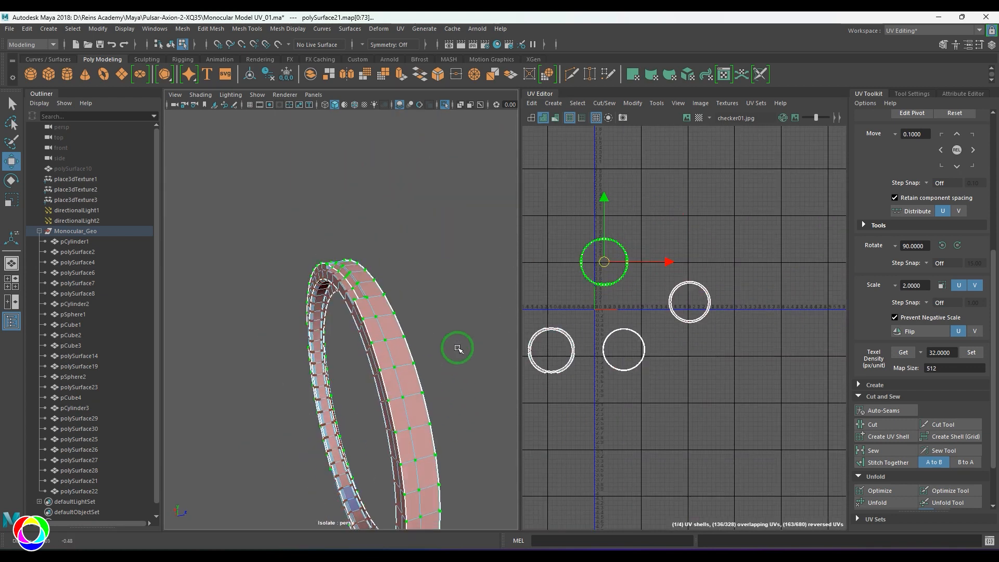
{"action": "right_click_drag", "start_coordinate": [628, 262], "coordinate": [627, 292]}
{"action": "left_click_drag", "start_coordinate": [576, 226], "coordinate": [633, 297]}
{"action": "middle_click_drag", "start_coordinate": [370, 373], "coordinate": [374, 307], "text": "alt"}
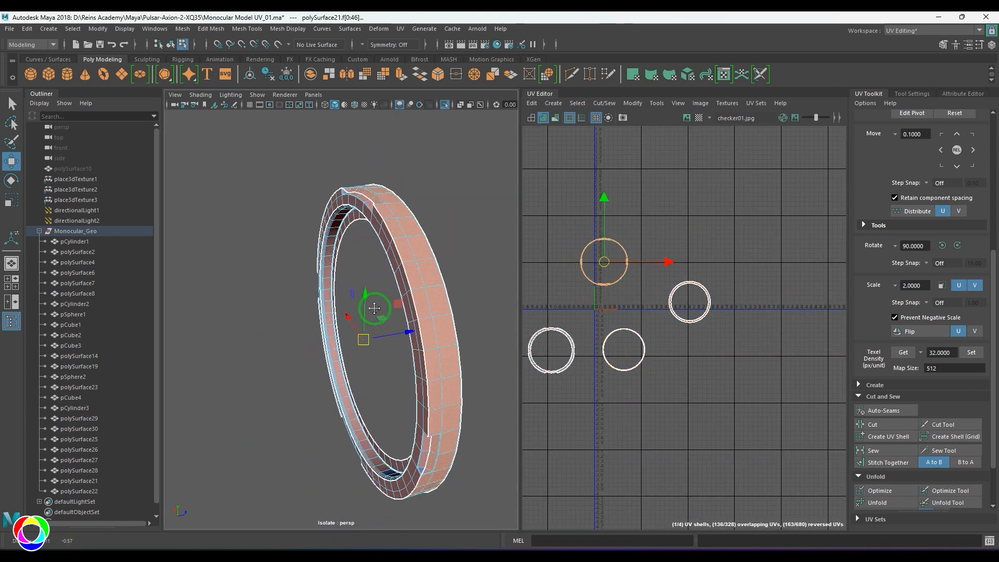
{"action": "scroll", "coordinate": [376, 311], "scroll_direction": "up", "scroll_amount": 4}
{"action": "scroll", "coordinate": [415, 319], "scroll_direction": "down", "scroll_amount": 4}
{"action": "left_click", "coordinate": [321, 310]}
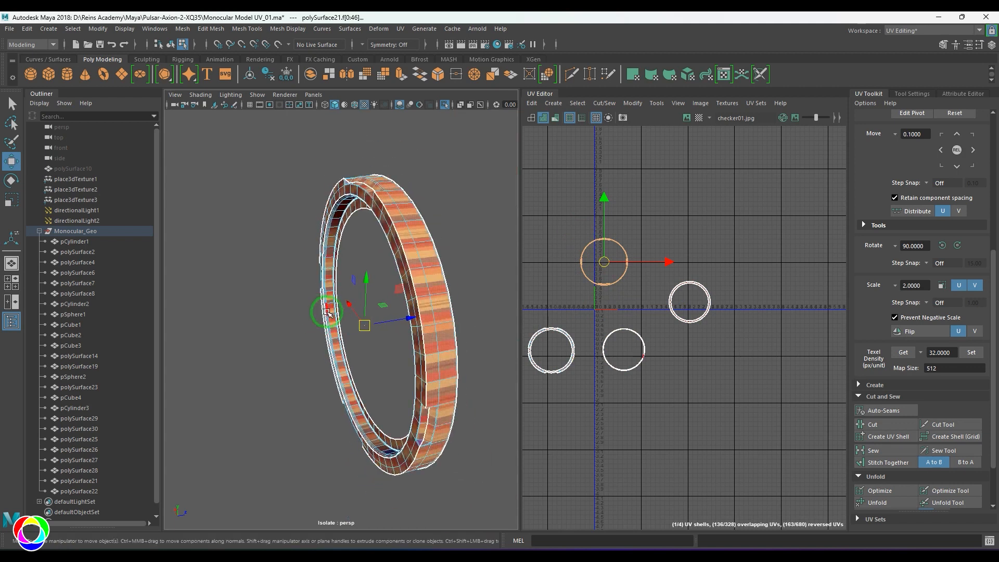
{"action": "left_click", "coordinate": [401, 29]}
{"action": "left_click", "coordinate": [450, 148]}
Wrap the cylindrical projection fully around the ring and rotate it 90 degrees to align with the ring's axis.
{"action": "scroll", "coordinate": [403, 346], "scroll_direction": "down", "scroll_amount": 3}
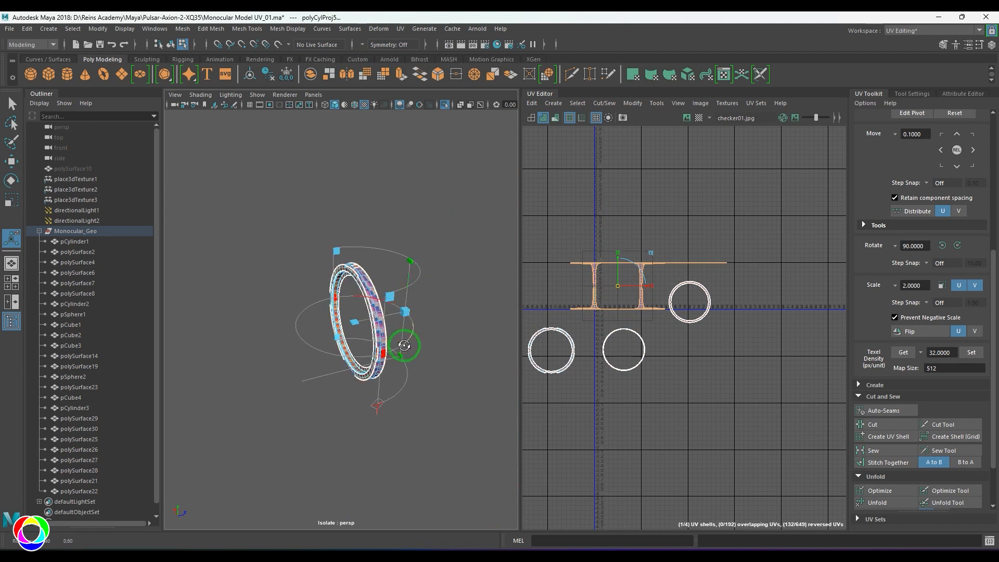
{"action": "left_click_drag", "start_coordinate": [384, 352], "coordinate": [271, 308]}
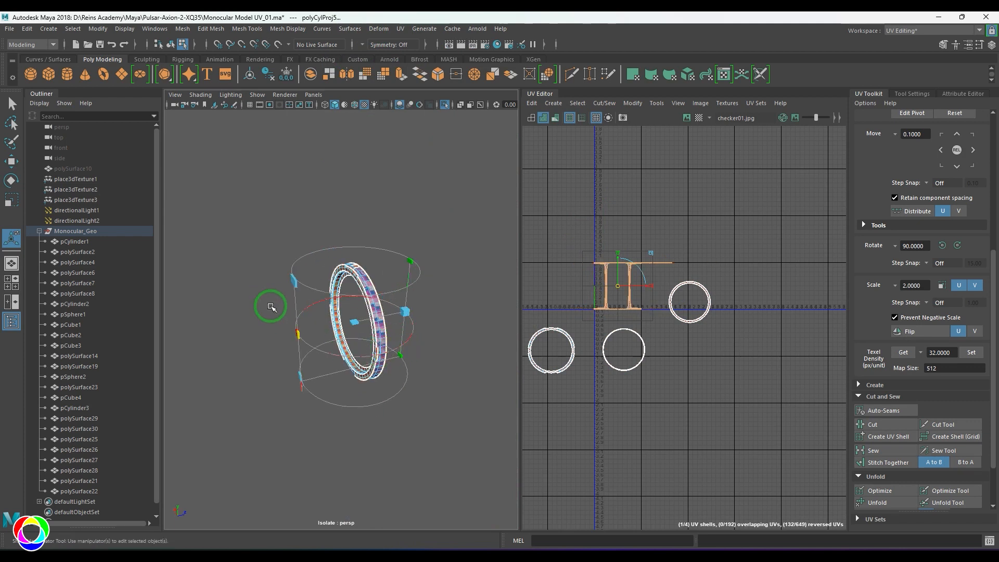
{"action": "left_click", "coordinate": [301, 385]}
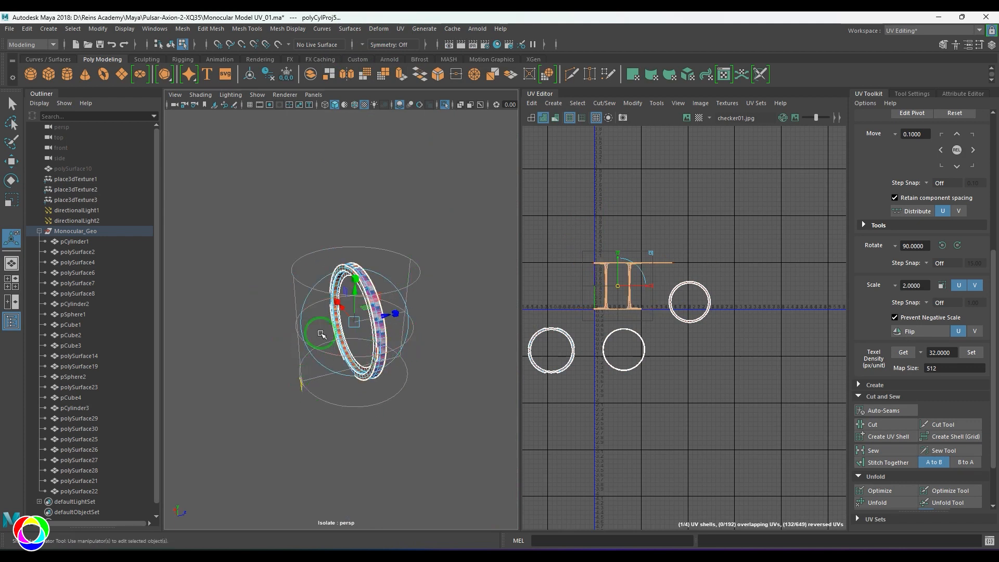
{"action": "left_click", "coordinate": [319, 299]}
{"action": "left_click_drag", "start_coordinate": [322, 299], "coordinate": [283, 362]}
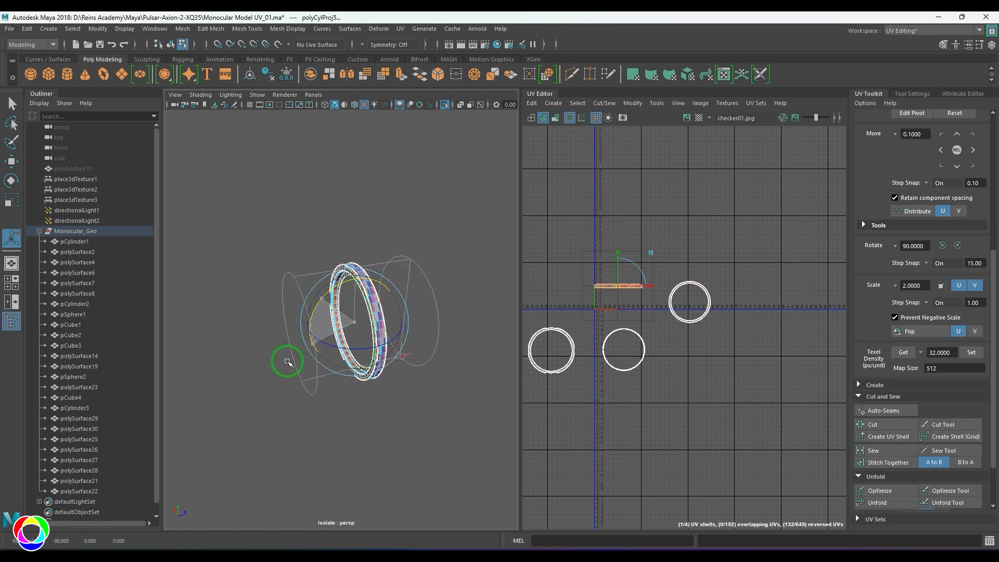
{"action": "scroll", "coordinate": [634, 264], "scroll_direction": "up", "scroll_amount": 5}
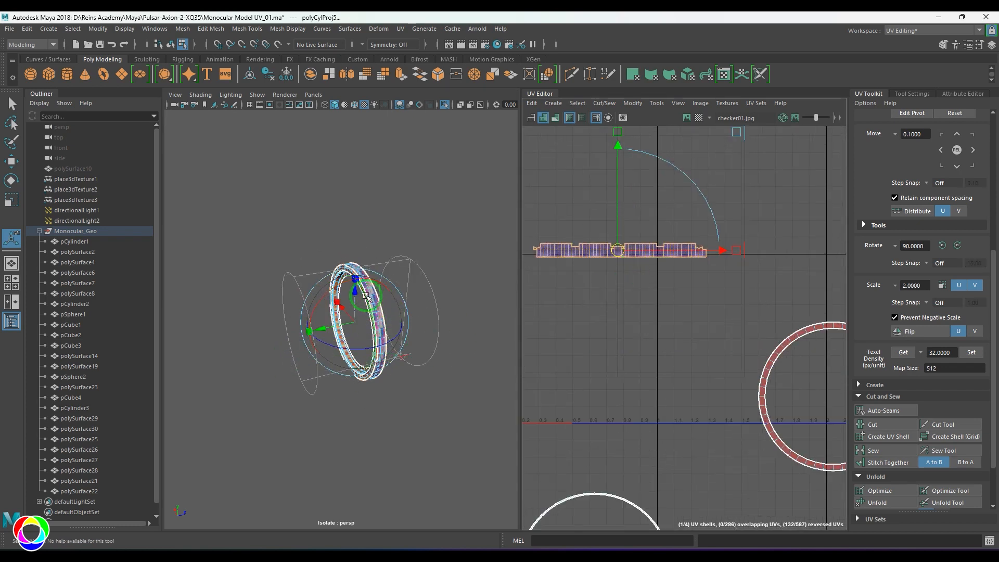
{"action": "mouse_move", "coordinate": [366, 296]}
{"action": "left_mouse_down"}
{"action": "mouse_move", "coordinate": [367, 312]}
{"action": "mouse_move", "coordinate": [361, 277]}
{"action": "left_mouse_up"}
{"action": "key", "text": "q"}
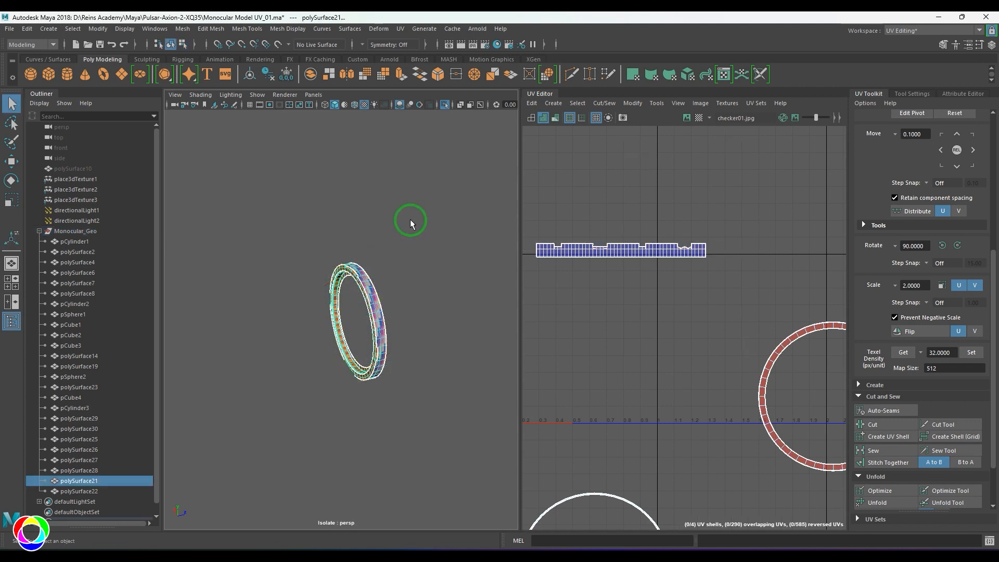
Select all UVs of the straightened outer wall strip and unfold them.
{"action": "left_click", "coordinate": [510, 284]}
{"action": "left_click", "coordinate": [373, 298]}
{"action": "right_click_drag", "start_coordinate": [571, 267], "coordinate": [598, 267]}
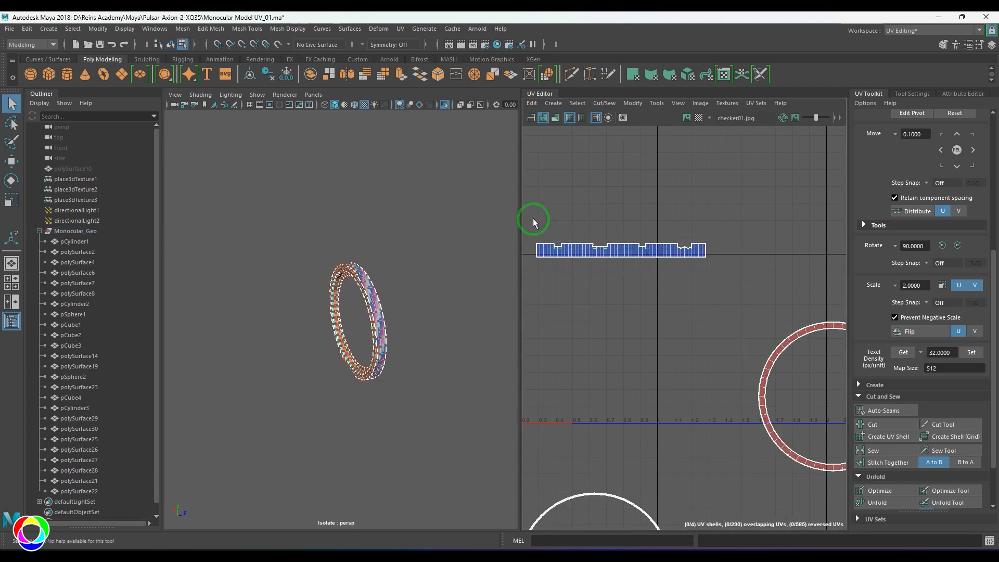
{"action": "left_click_drag", "start_coordinate": [532, 217], "coordinate": [793, 308]}
{"action": "right_click", "coordinate": [760, 227], "text": "shift"}
{"action": "right_click_drag", "start_coordinate": [760, 227], "coordinate": [613, 227], "text": "shift"}
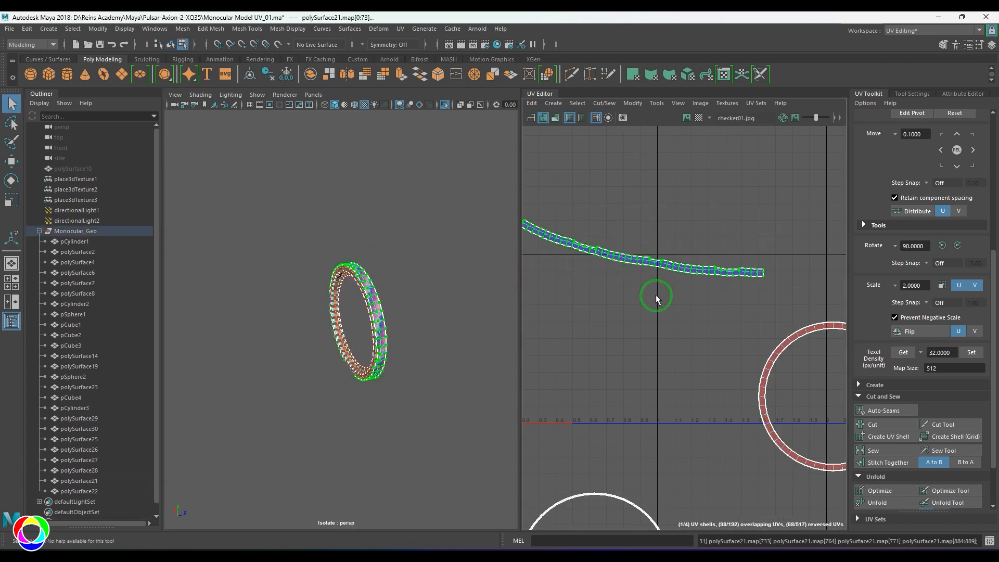
{"action": "scroll", "coordinate": [657, 297], "scroll_direction": "down", "scroll_amount": 3}
{"action": "middle_click_drag", "start_coordinate": [678, 330], "coordinate": [677, 255], "text": "alt"}
{"action": "left_click", "coordinate": [736, 281]}
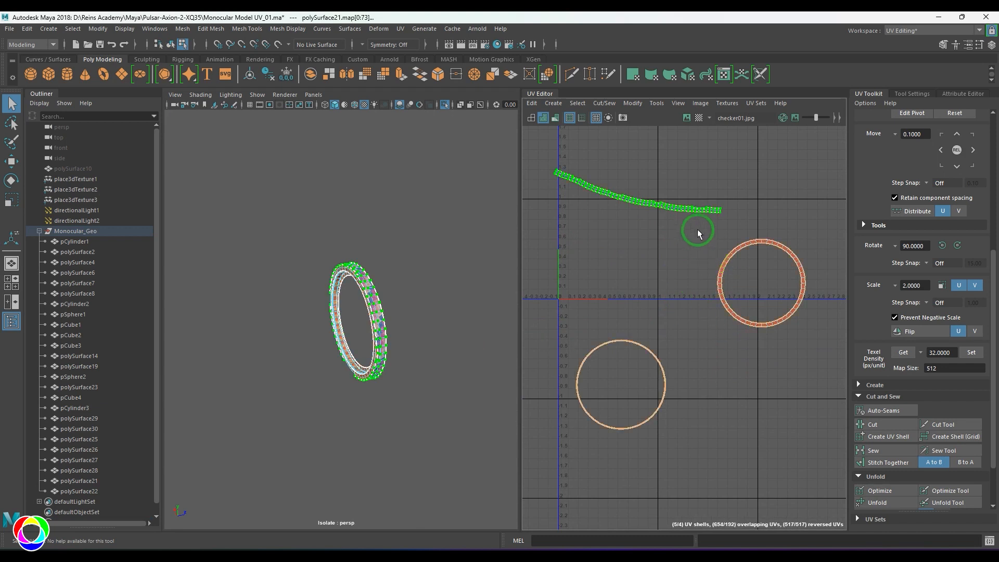
Select the UVs of the innermost rim shell, flip them in U and unfold the shell.
{"action": "left_click_drag", "start_coordinate": [489, 326], "coordinate": [401, 272], "text": "alt"}
{"action": "left_click_drag", "start_coordinate": [433, 313], "coordinate": [241, 314], "text": "alt"}
{"action": "middle_click_drag", "start_coordinate": [696, 307], "coordinate": [628, 345], "text": "alt"}
{"action": "scroll", "coordinate": [621, 342], "scroll_direction": "up", "scroll_amount": 2}
{"action": "left_click_drag", "start_coordinate": [385, 302], "coordinate": [483, 287], "text": "alt"}
{"action": "right_click_drag", "start_coordinate": [636, 333], "coordinate": [675, 330]}
{"action": "left_click_drag", "start_coordinate": [641, 242], "coordinate": [810, 421]}
{"action": "left_click", "coordinate": [907, 332]}
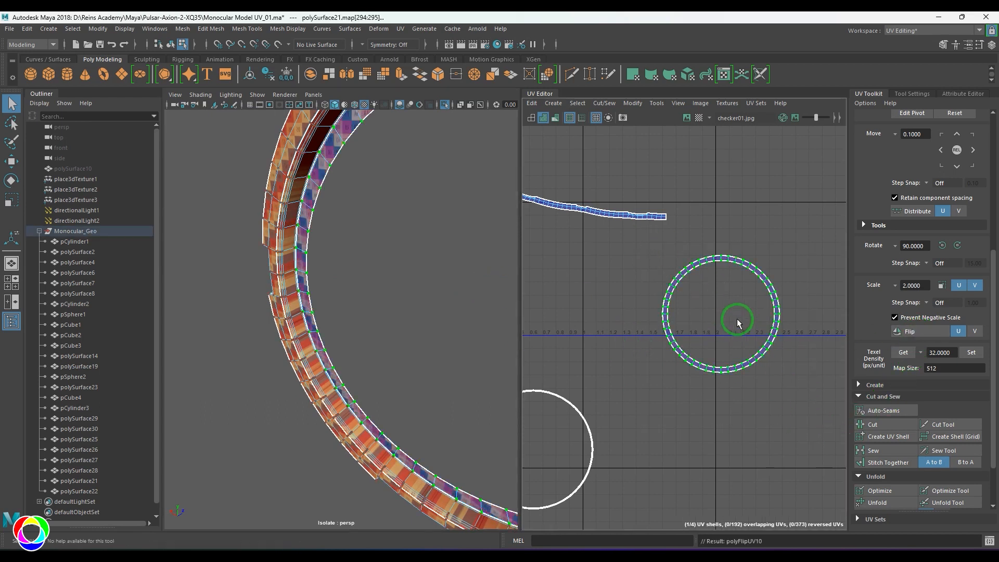
{"action": "left_click", "coordinate": [879, 504]}
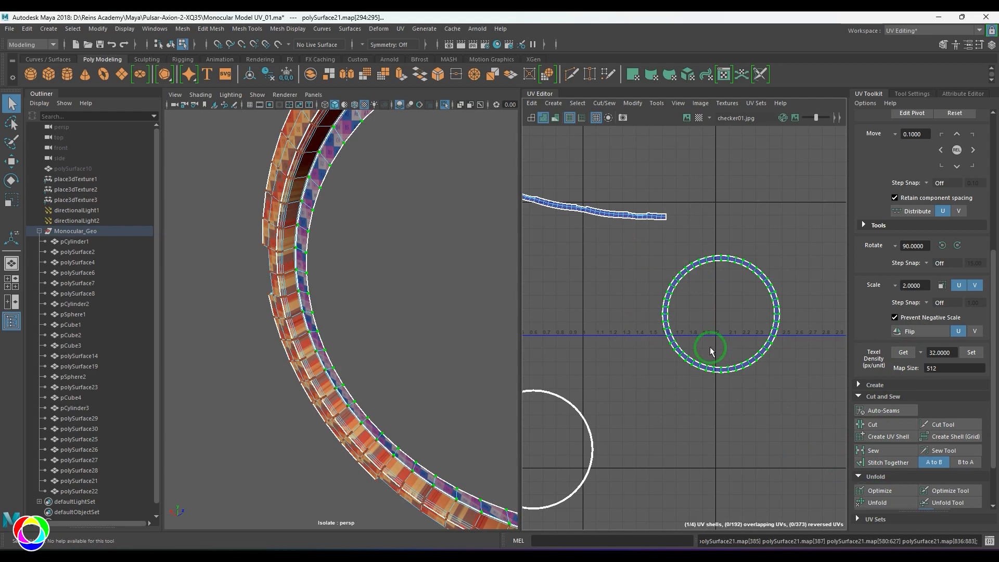
Cut the thin circular shell of the recessed inner wall open across its width at one segment.
{"action": "scroll", "coordinate": [711, 358], "scroll_direction": "down", "scroll_amount": 3}
{"action": "middle_click_drag", "start_coordinate": [638, 359], "coordinate": [777, 288], "text": "alt"}
{"action": "right_click_drag", "start_coordinate": [701, 271], "coordinate": [697, 285]}
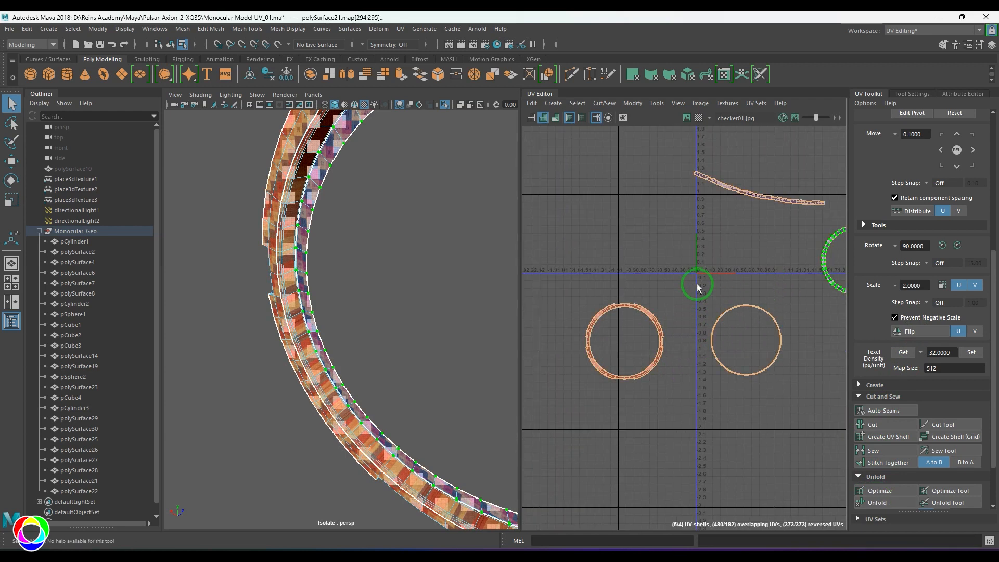
{"action": "left_click_drag", "start_coordinate": [698, 284], "coordinate": [843, 439]}
{"action": "right_click_drag", "start_coordinate": [388, 297], "coordinate": [344, 256], "text": "alt"}
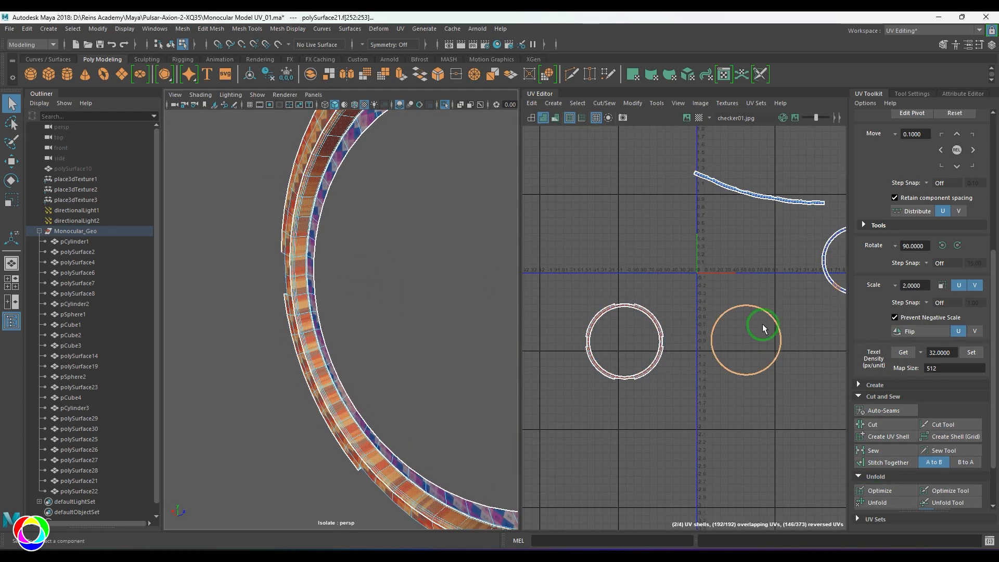
{"action": "scroll", "coordinate": [759, 329], "scroll_direction": "up", "scroll_amount": 5}
{"action": "scroll", "coordinate": [705, 343], "scroll_direction": "up", "scroll_amount": 3}
{"action": "scroll", "coordinate": [614, 366], "scroll_direction": "up", "scroll_amount": 7}
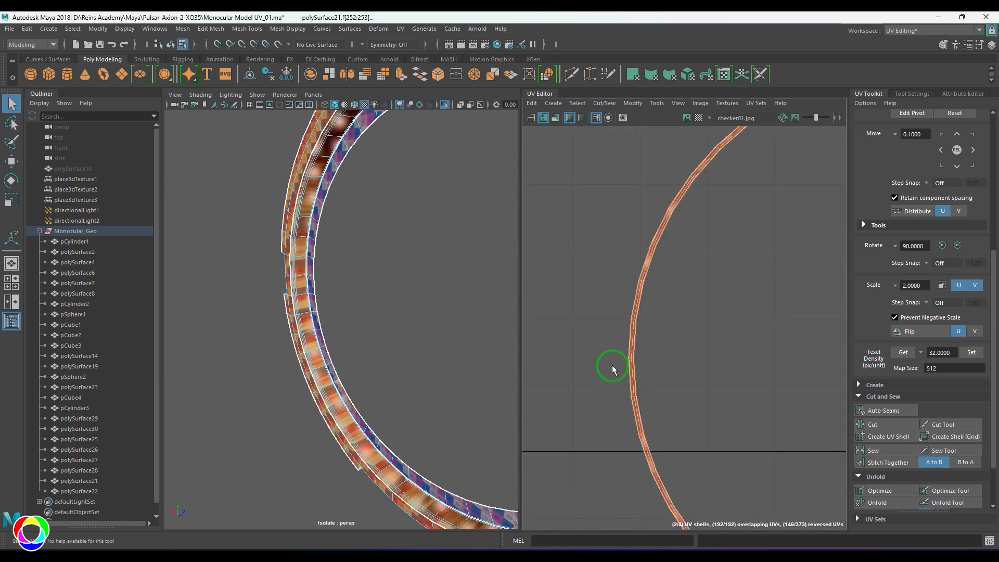
{"action": "left_click", "coordinate": [628, 325]}
{"action": "left_click_drag", "start_coordinate": [628, 326], "coordinate": [693, 364]}
{"action": "left_click_drag", "start_coordinate": [633, 380], "coordinate": [705, 399], "text": "ctrl"}
{"action": "left_click_drag", "start_coordinate": [626, 293], "coordinate": [722, 322], "text": "ctrl"}
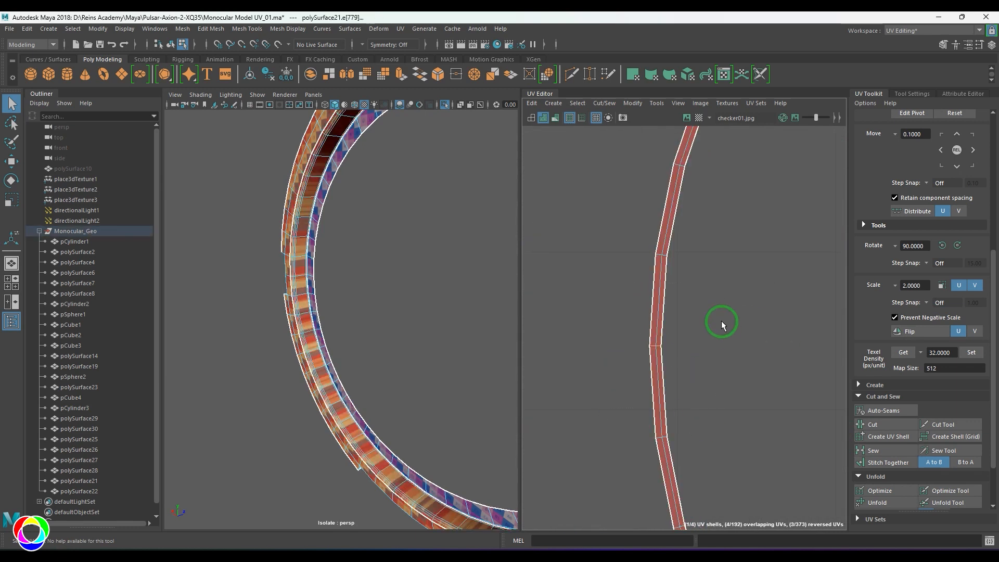
{"action": "right_click_drag", "start_coordinate": [730, 273], "coordinate": [645, 303], "text": "shift"}
Flip the opened inner wall shell in U, unfold it and clear the selection.
{"action": "scroll", "coordinate": [659, 313], "scroll_direction": "down", "scroll_amount": 10}
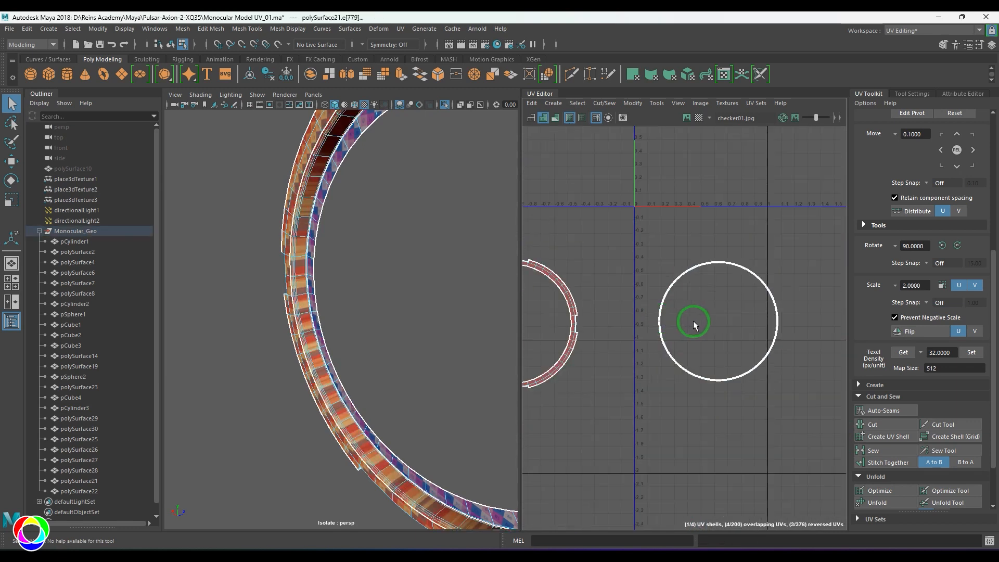
{"action": "middle_click_drag", "start_coordinate": [692, 324], "coordinate": [665, 290], "text": "alt"}
{"action": "left_click_drag", "start_coordinate": [585, 236], "coordinate": [763, 401]}
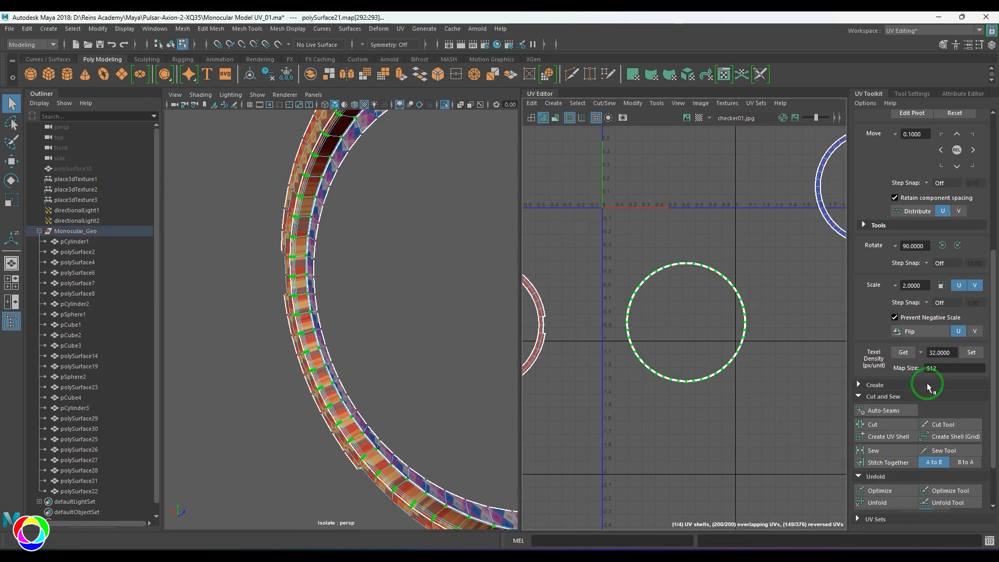
{"action": "left_click", "coordinate": [910, 331]}
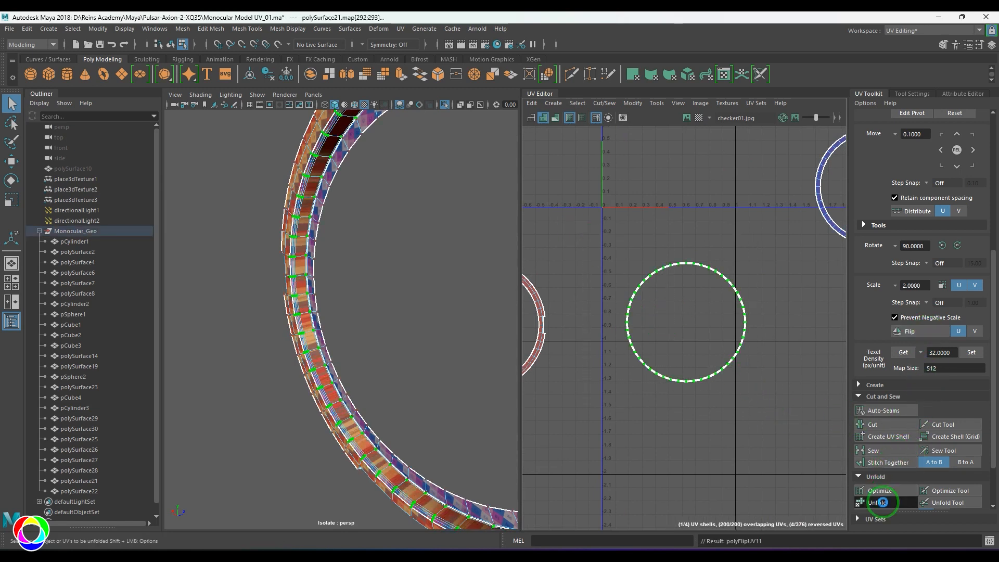
{"action": "left_click", "coordinate": [877, 503]}
{"action": "left_click", "coordinate": [628, 343]}
{"action": "scroll", "coordinate": [628, 343], "scroll_direction": "down", "scroll_amount": 1}
{"action": "scroll", "coordinate": [628, 341], "scroll_direction": "down", "scroll_amount": 2}
{"action": "middle_click_drag", "start_coordinate": [580, 333], "coordinate": [695, 331], "text": "alt"}
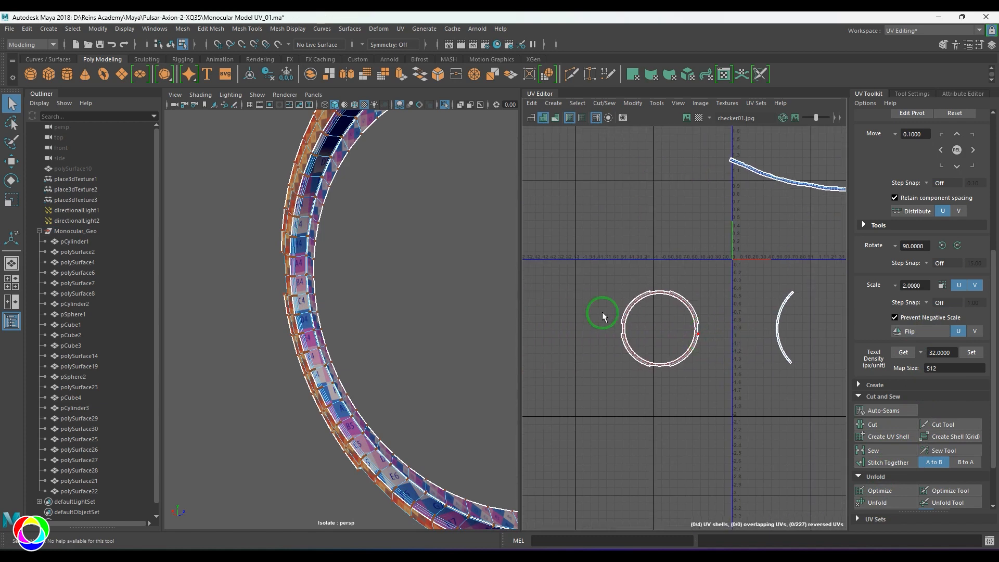
Select the UVs of the circular ring shell, flip them in U, unfold the shell and clear the selection.
{"action": "left_click_drag", "start_coordinate": [607, 264], "coordinate": [739, 413]}
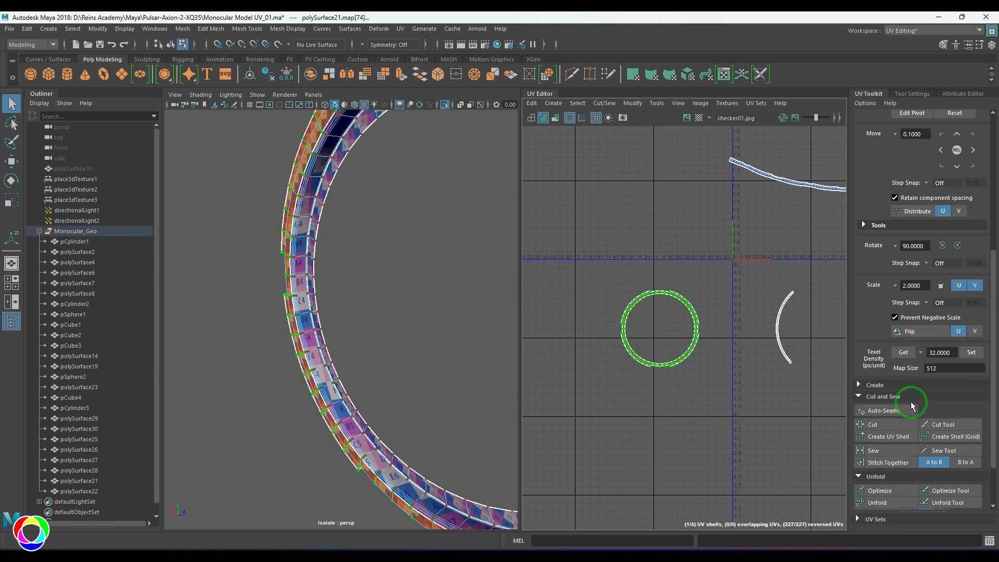
{"action": "left_click", "coordinate": [931, 334]}
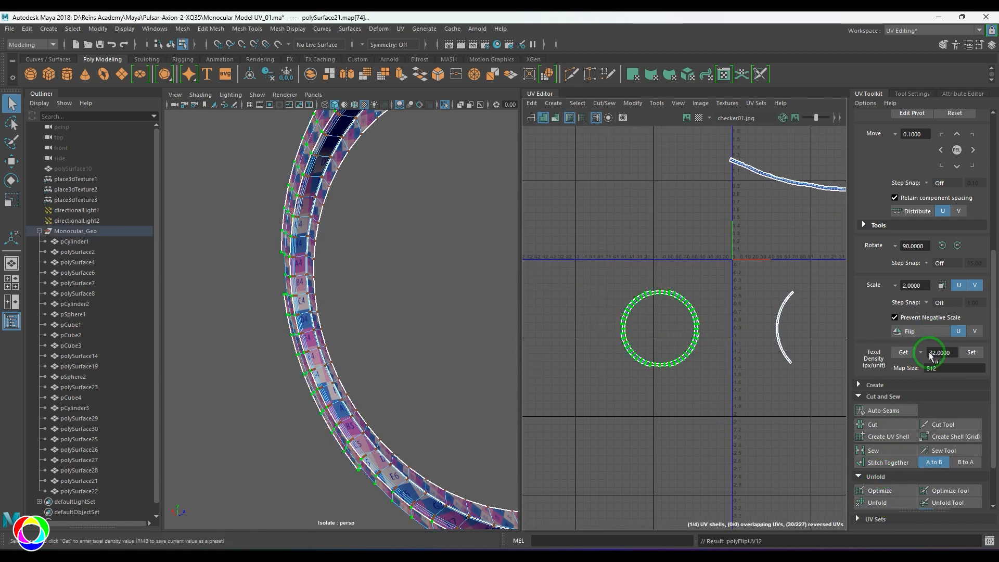
{"action": "left_click", "coordinate": [884, 503]}
{"action": "left_click", "coordinate": [705, 393]}
{"action": "scroll", "coordinate": [662, 364], "scroll_direction": "up", "scroll_amount": 4}
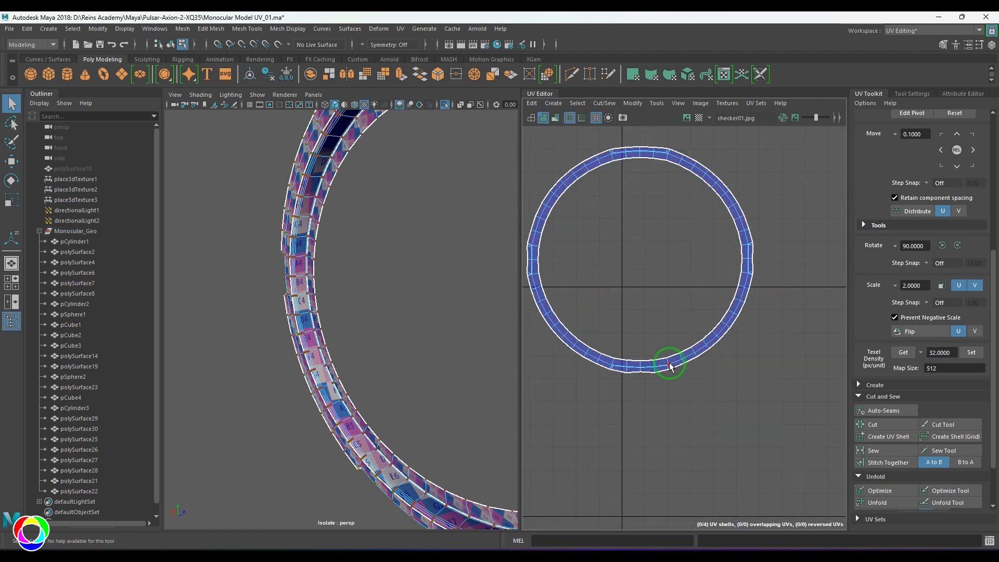
{"action": "scroll", "coordinate": [669, 366], "scroll_direction": "down", "scroll_amount": 4}
{"action": "scroll", "coordinate": [670, 366], "scroll_direction": "down", "scroll_amount": 5}
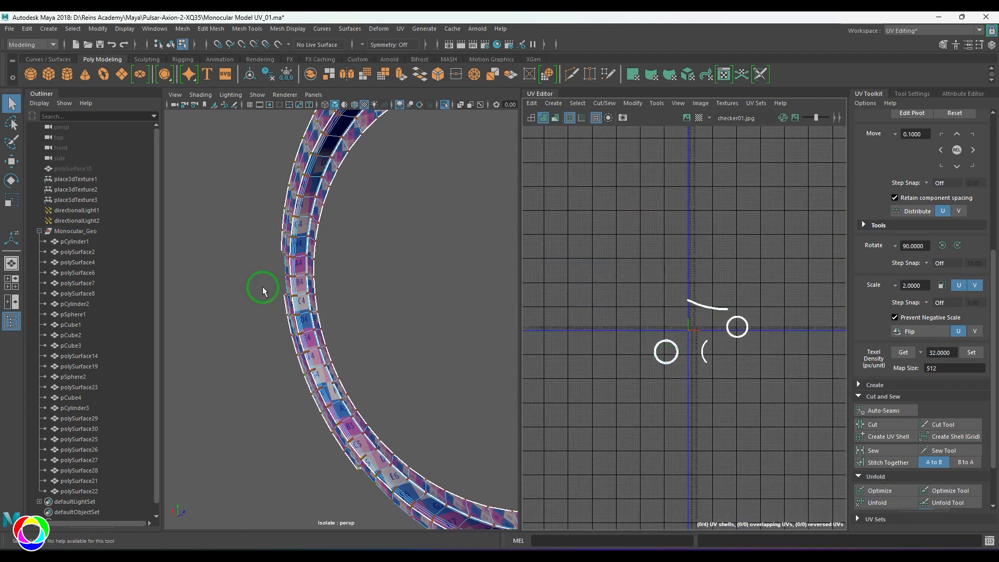
{"action": "scroll", "coordinate": [345, 279], "scroll_direction": "down", "scroll_amount": 8}
{"action": "scroll", "coordinate": [418, 266], "scroll_direction": "up", "scroll_amount": 4}
Leave polySurface21's isolated view and apply a planar UV projection to the lens ring polySurface22.
{"action": "key", "text": "F8"}
{"action": "left_click_drag", "start_coordinate": [398, 268], "coordinate": [401, 155], "text": "alt"}
{"action": "key", "text": "ctrl+1"}
{"action": "left_click", "coordinate": [464, 269]}
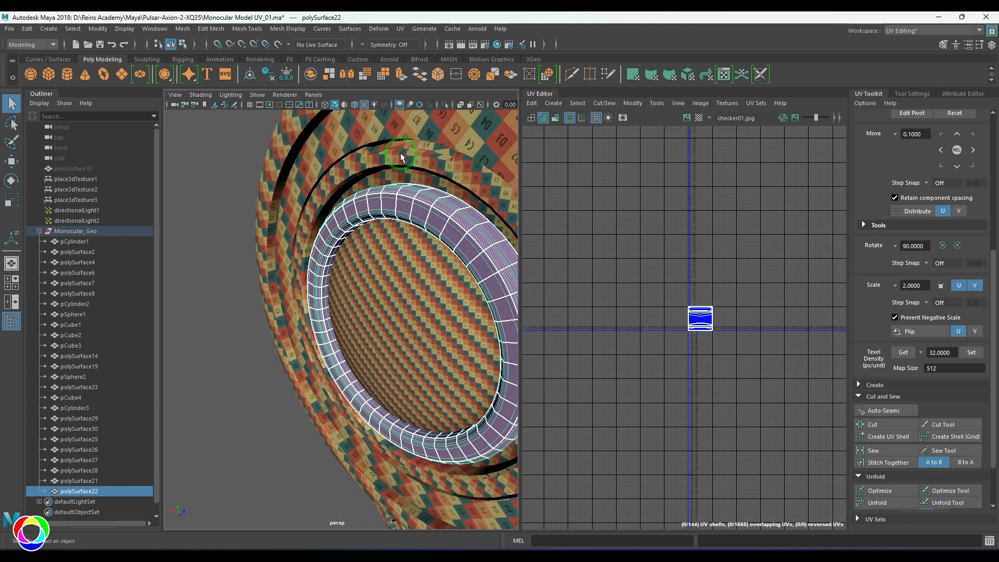
{"action": "left_click", "coordinate": [400, 29]}
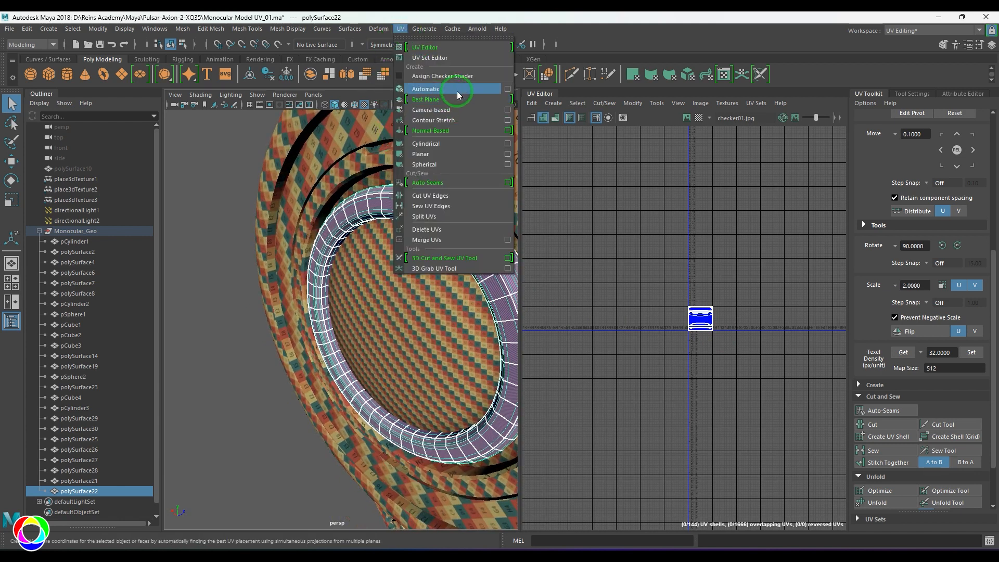
{"action": "left_click", "coordinate": [457, 154]}
{"action": "right_click_drag", "start_coordinate": [357, 212], "coordinate": [395, 189]}
{"action": "scroll", "coordinate": [708, 283], "scroll_direction": "up", "scroll_amount": 5}
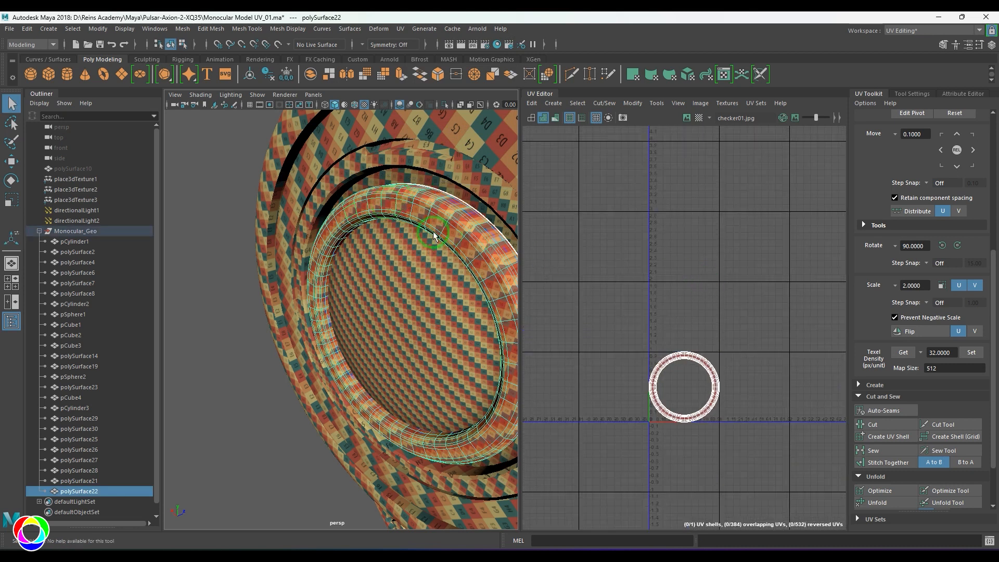
Isolate the ring polySurface22 and select all UVs of its circular shell.
{"action": "key", "text": "ctrl+1"}
{"action": "left_click_drag", "start_coordinate": [482, 226], "coordinate": [401, 247], "text": "alt"}
{"action": "right_click_drag", "start_coordinate": [402, 247], "coordinate": [416, 292], "text": "alt"}
{"action": "right_click_drag", "start_coordinate": [589, 338], "coordinate": [608, 339]}
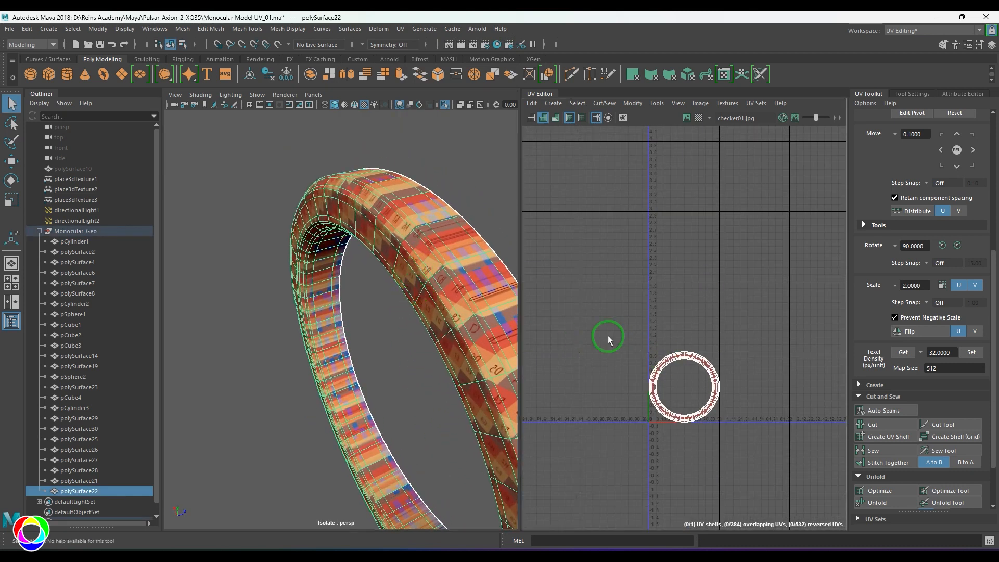
{"action": "left_click_drag", "start_coordinate": [572, 289], "coordinate": [767, 450]}
{"action": "scroll", "coordinate": [725, 401], "scroll_direction": "up", "scroll_amount": 3}
{"action": "middle_click_drag", "start_coordinate": [725, 401], "coordinate": [748, 363], "text": "alt"}
{"action": "scroll", "coordinate": [703, 285], "scroll_direction": "up", "scroll_amount": 3}
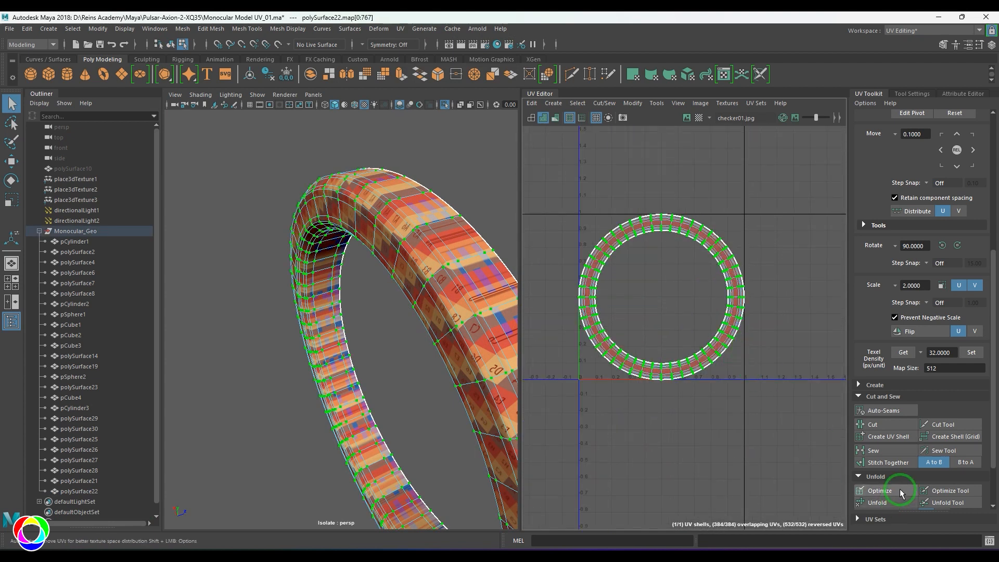
Flip the selected ring UVs in U, unfold the shell and return to object selection on polySurface22.
{"action": "left_click", "coordinate": [928, 334]}
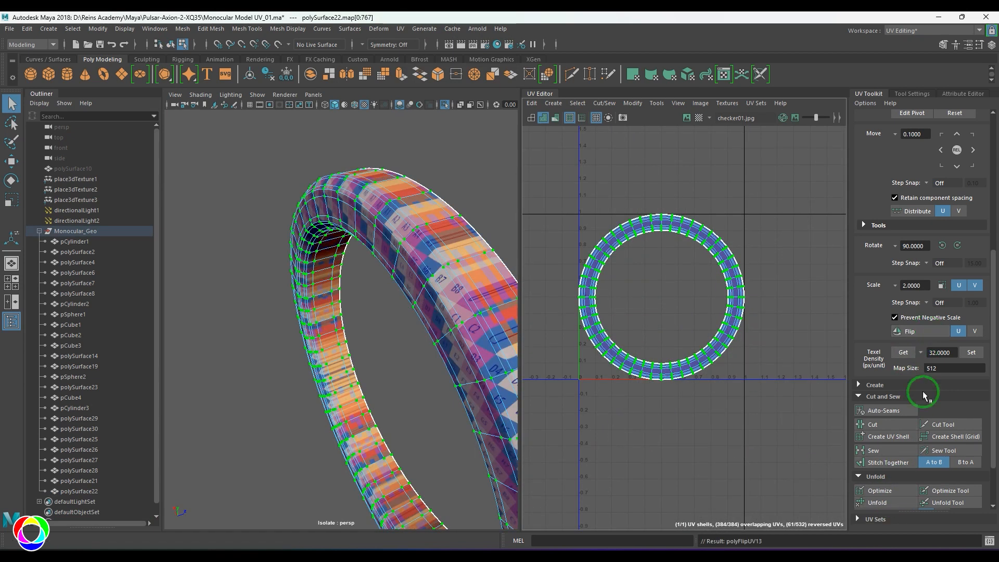
{"action": "left_click", "coordinate": [874, 491]}
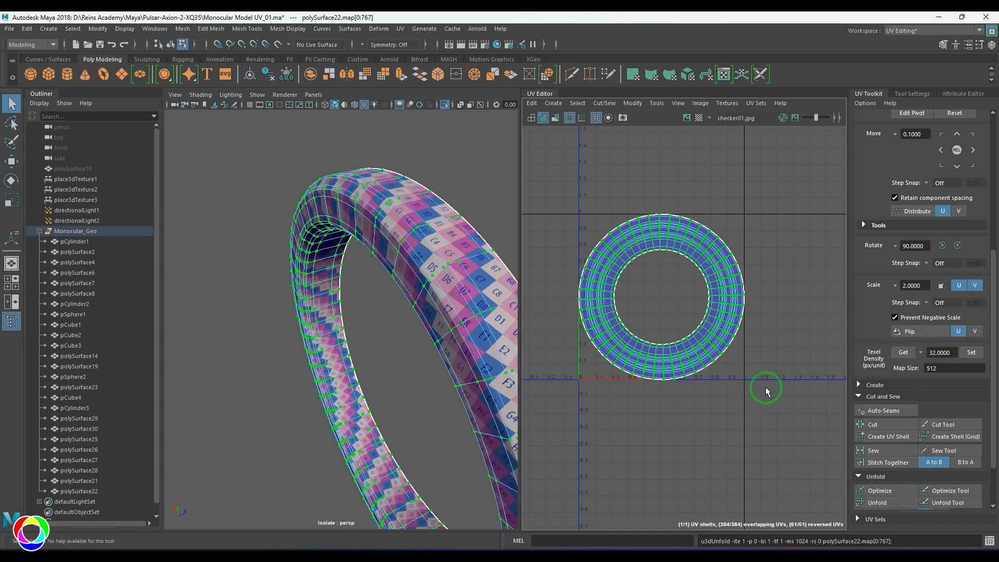
{"action": "left_click_drag", "start_coordinate": [435, 330], "coordinate": [403, 291], "text": "alt"}
{"action": "key", "text": "F8"}
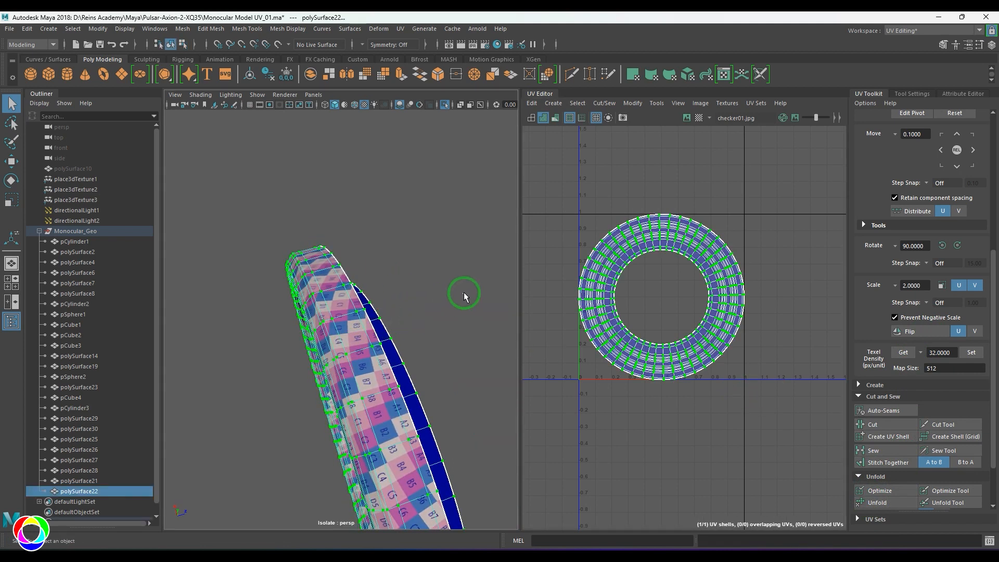
{"action": "left_click", "coordinate": [464, 295]}
{"action": "left_click_drag", "start_coordinate": [464, 295], "coordinate": [437, 269], "text": "alt"}
{"action": "left_click", "coordinate": [437, 269]}
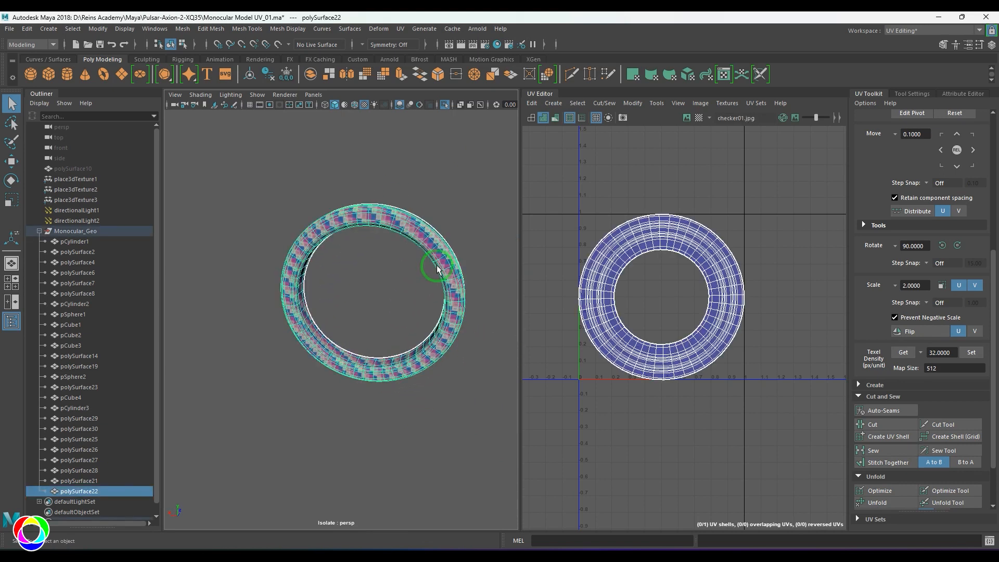
Bring the complete monocular back into view and select all of its objects.
{"action": "key", "text": "ctrl+1"}
{"action": "scroll", "coordinate": [407, 307], "scroll_direction": "down", "scroll_amount": 6}
{"action": "left_click", "coordinate": [444, 352]}
{"action": "left_click_drag", "start_coordinate": [444, 352], "coordinate": [346, 323], "text": "alt"}
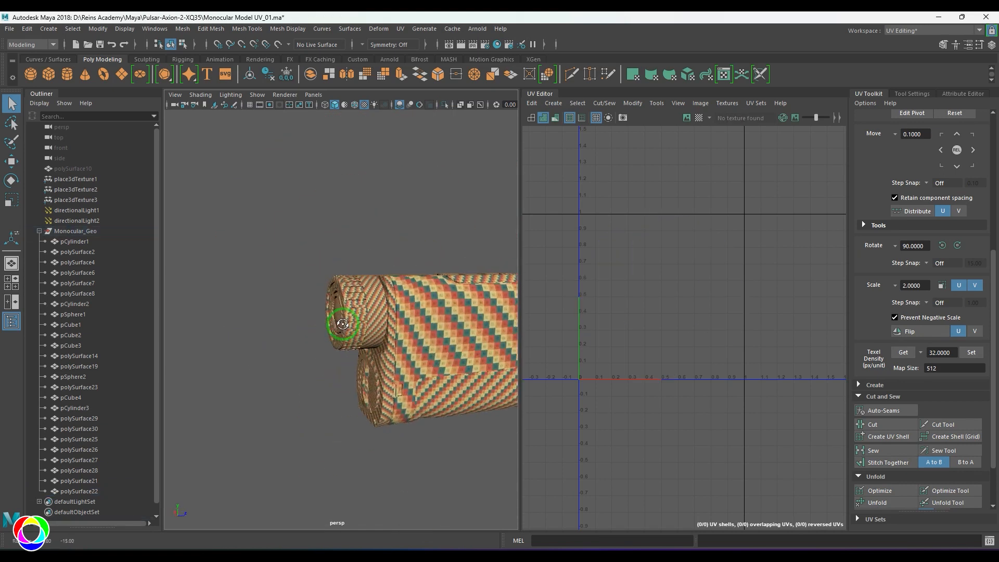
{"action": "middle_click_drag", "start_coordinate": [458, 318], "coordinate": [415, 304], "text": "alt"}
{"action": "left_click_drag", "start_coordinate": [415, 304], "coordinate": [517, 401], "text": "alt"}
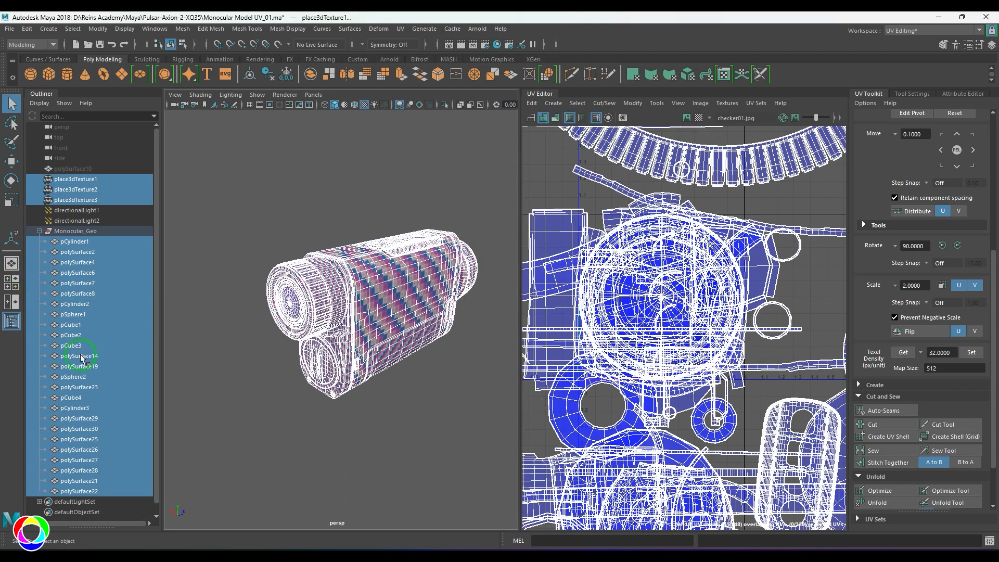
{"action": "scroll", "coordinate": [785, 279], "scroll_direction": "down", "scroll_amount": 8}
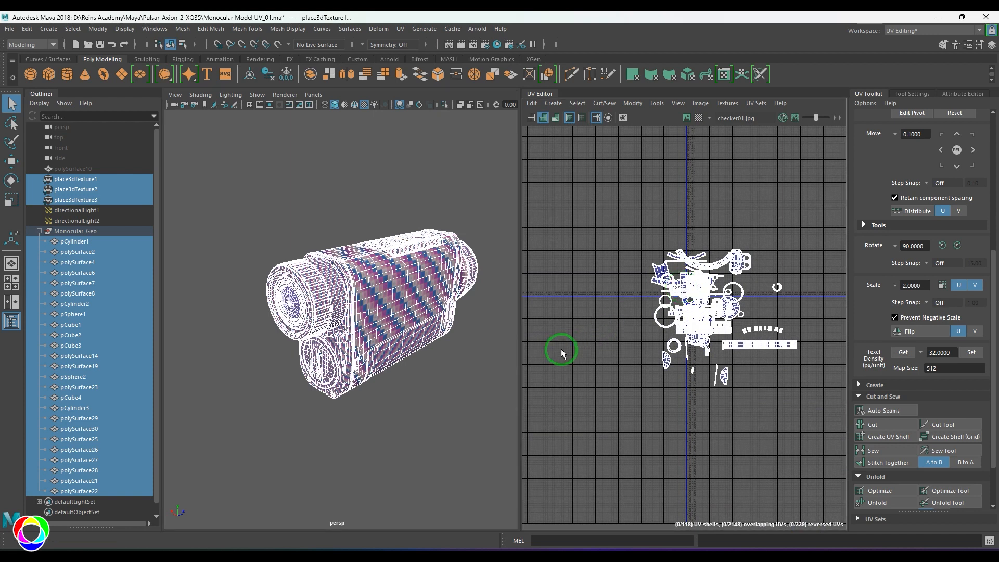
Lay out all selected UVs together with Shell Pre-Scaling set to Preserve 3D Ratios and Tiles set to U 1, V 2.
{"action": "left_click", "coordinate": [182, 28]}
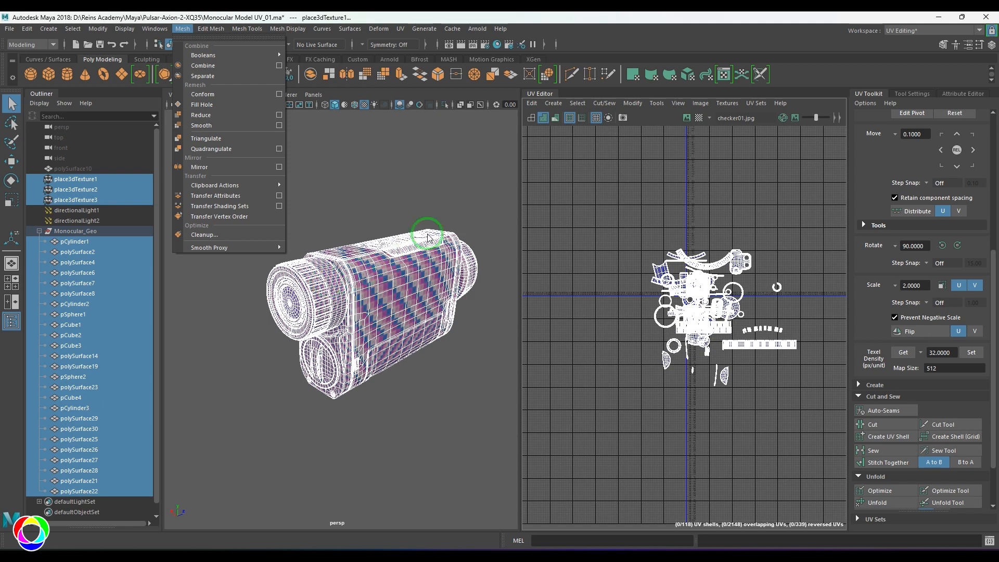
{"action": "left_click", "coordinate": [638, 104]}
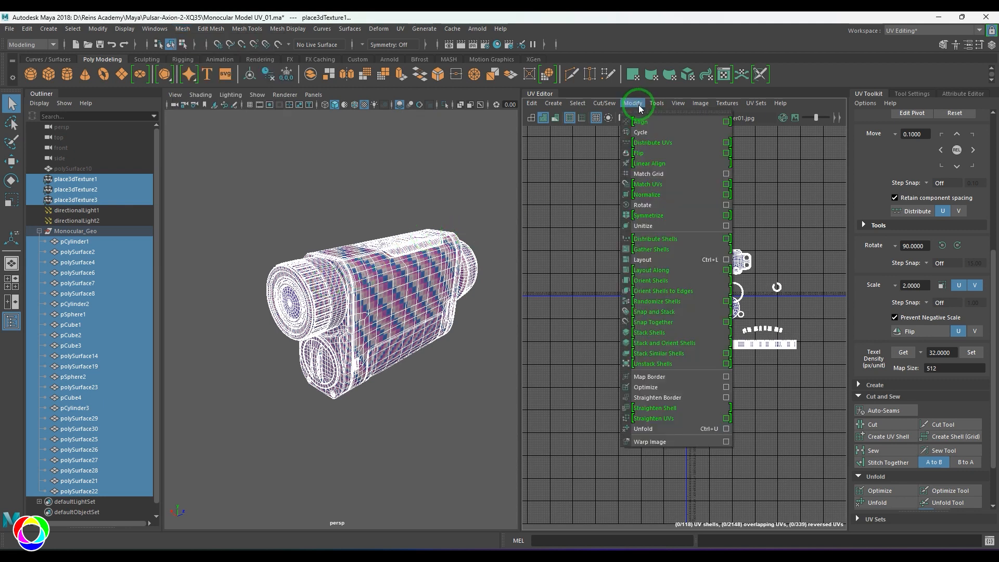
{"action": "left_click", "coordinate": [727, 262]}
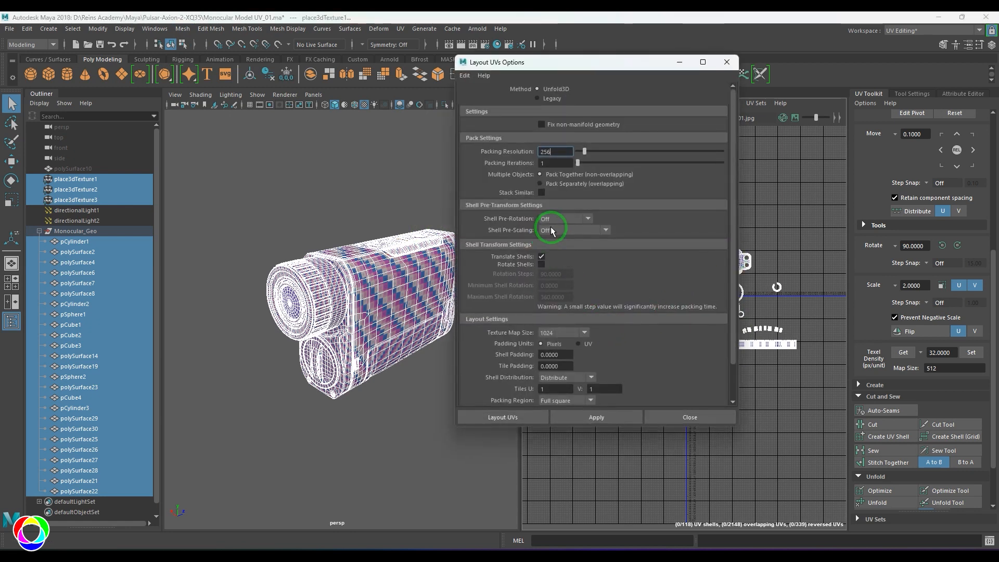
{"action": "left_click", "coordinate": [552, 230]}
{"action": "left_click", "coordinate": [557, 255]}
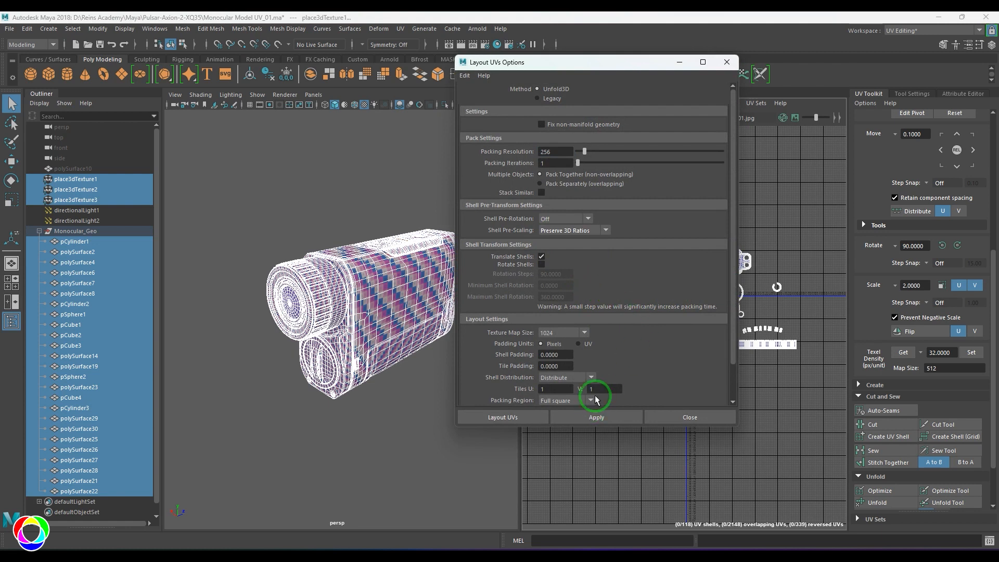
{"action": "left_click_drag", "start_coordinate": [598, 391], "coordinate": [548, 390]}
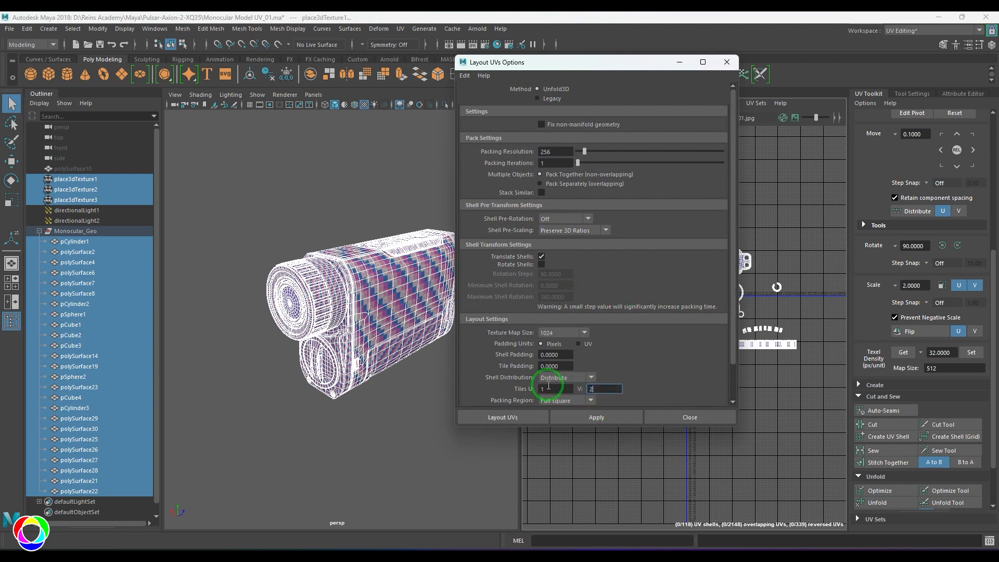
{"action": "left_click_drag", "start_coordinate": [645, 77], "coordinate": [475, 73]}
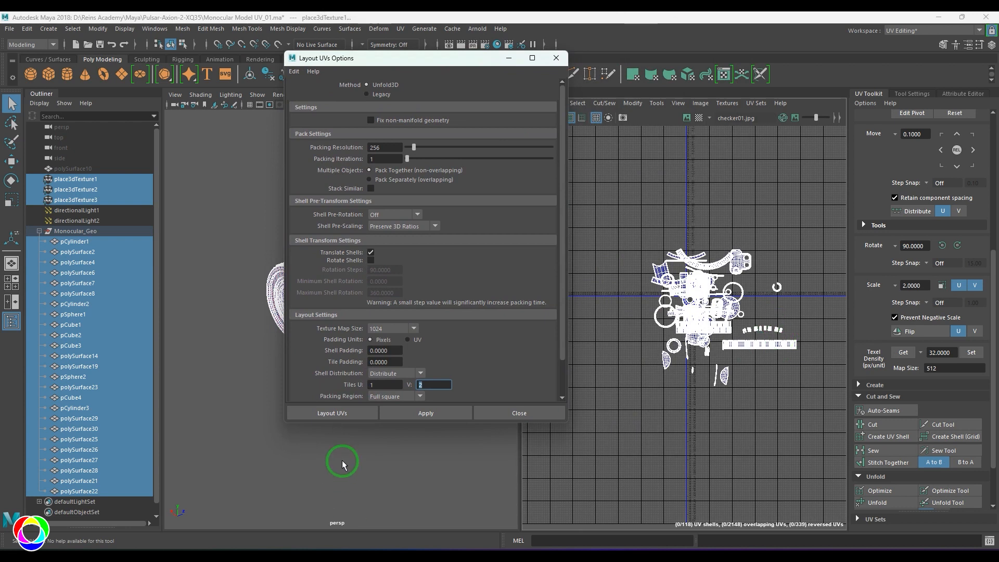
{"action": "left_click", "coordinate": [350, 416]}
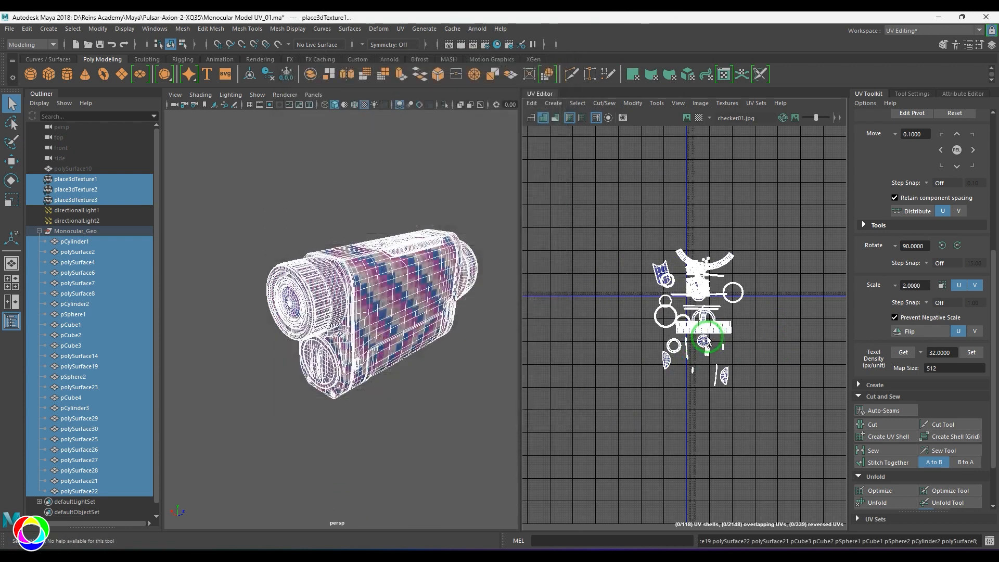
Reselect all monocular objects and examine their packed UV shells in the two stacked tiles.
{"action": "scroll", "coordinate": [407, 379], "scroll_direction": "up", "scroll_amount": 2}
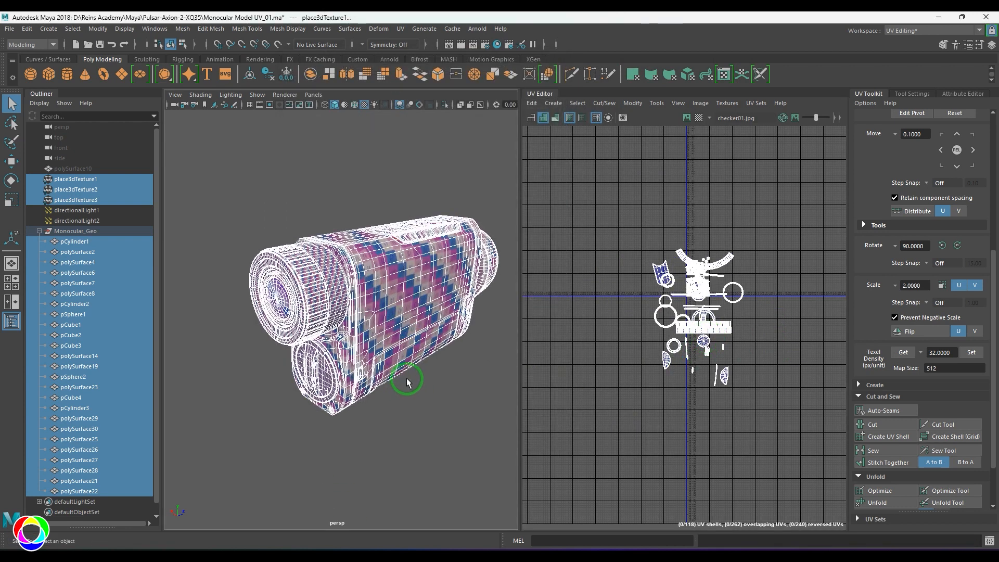
{"action": "scroll", "coordinate": [685, 326], "scroll_direction": "up", "scroll_amount": 5}
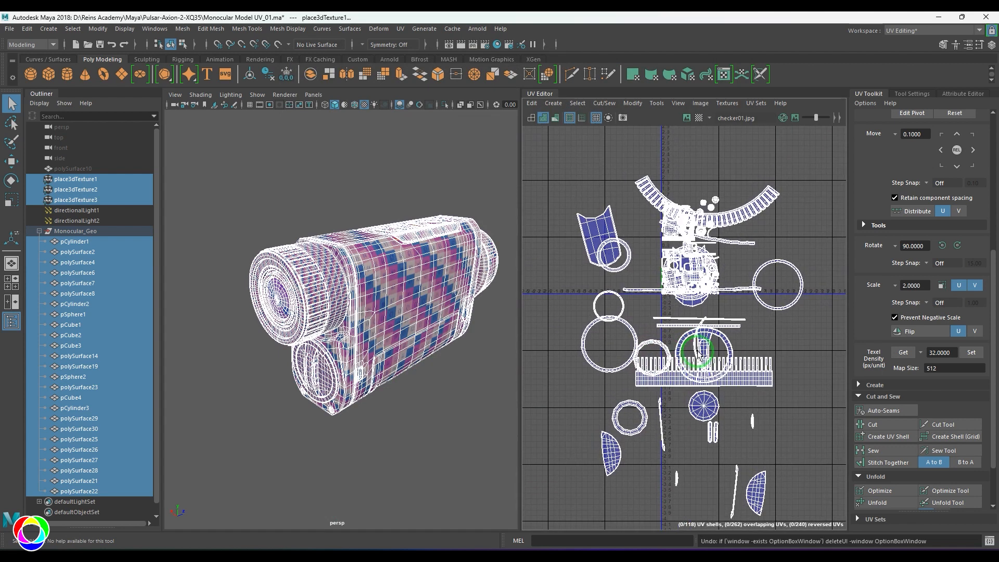
{"action": "left_click", "coordinate": [223, 211]}
{"action": "left_click_drag", "start_coordinate": [224, 212], "coordinate": [480, 405]}
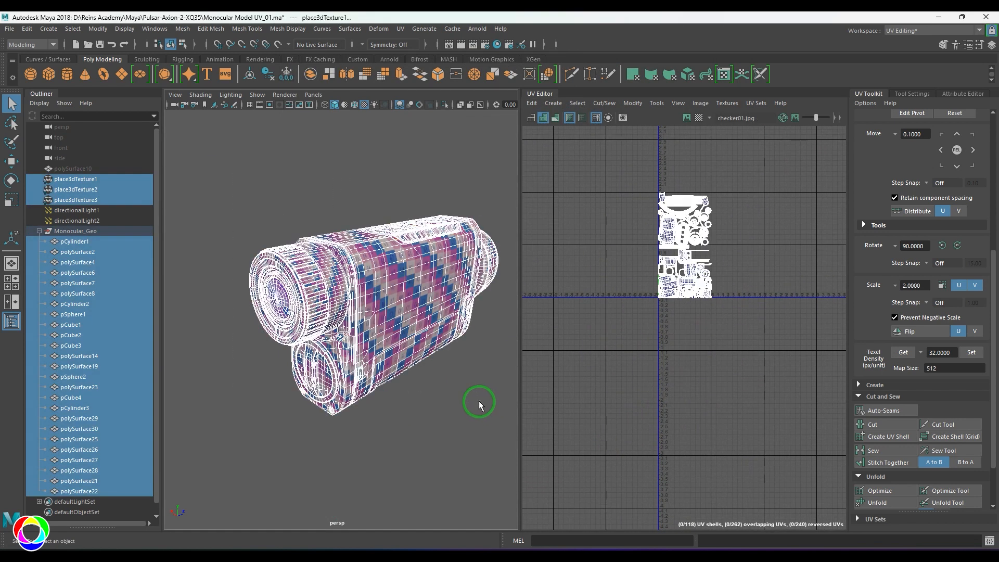
{"action": "left_click", "coordinate": [81, 232]}
{"action": "left_click_drag", "start_coordinate": [229, 175], "coordinate": [590, 329]}
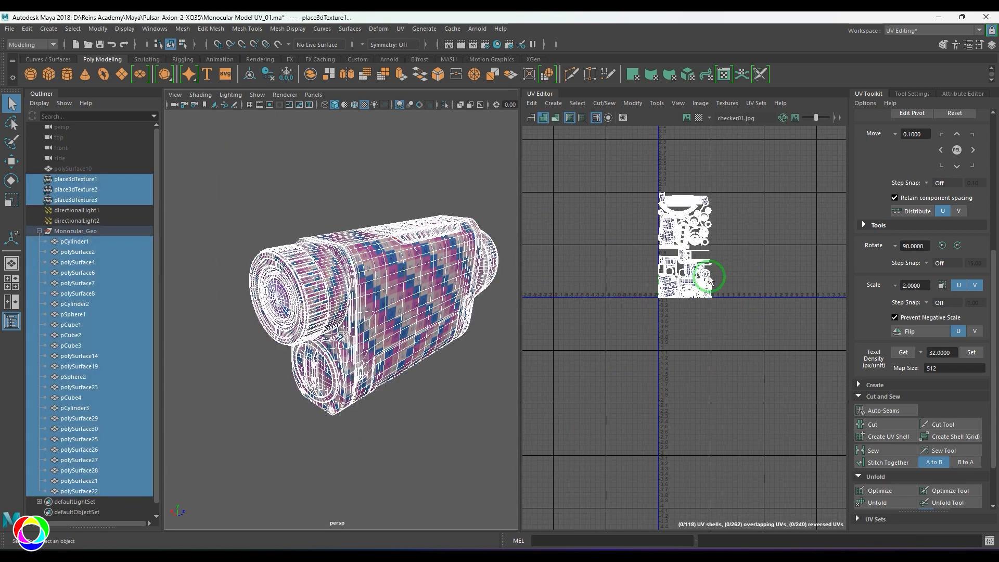
{"action": "scroll", "coordinate": [709, 276], "scroll_direction": "up", "scroll_amount": 5}
{"action": "middle_click_drag", "start_coordinate": [709, 276], "coordinate": [728, 380], "text": "alt"}
{"action": "right_click_drag", "start_coordinate": [663, 301], "coordinate": [613, 327], "text": "alt"}
Select the body part polySurface27 and set Repeat UV of its checker texture's place2dTexture1 node to 12 by 12.
{"action": "left_click", "coordinate": [428, 417]}
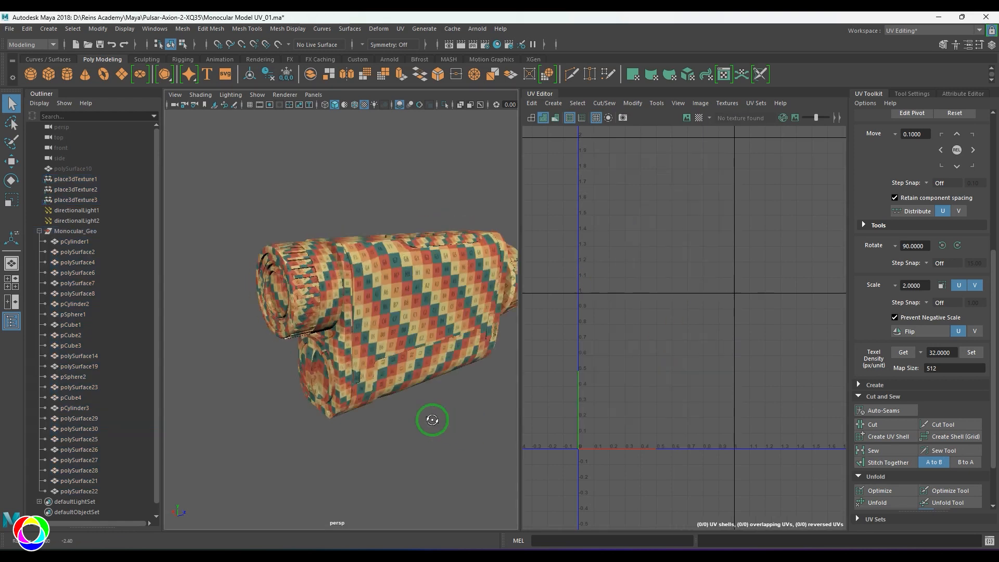
{"action": "left_click_drag", "start_coordinate": [429, 417], "coordinate": [261, 241], "text": "alt"}
{"action": "left_click", "coordinate": [429, 353]}
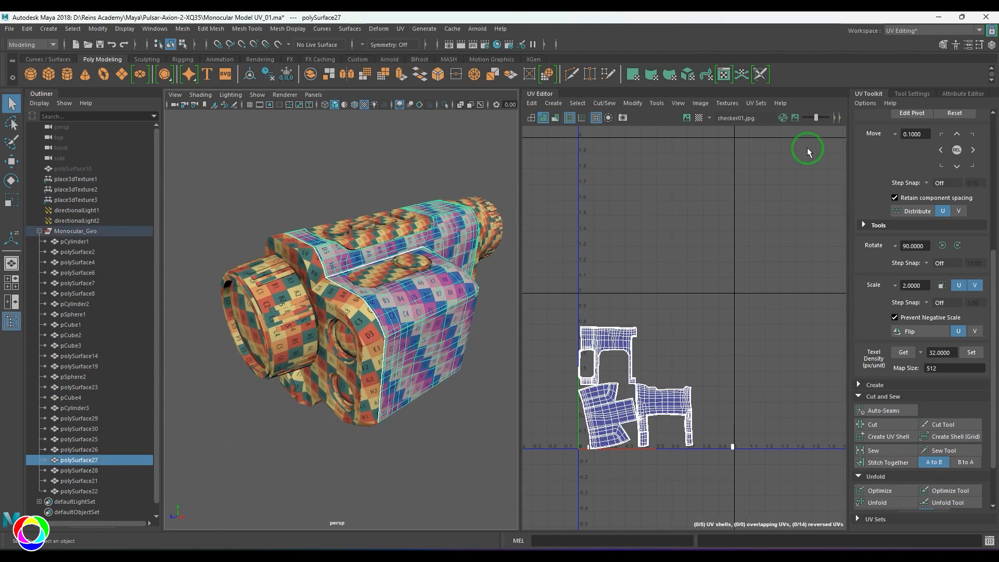
{"action": "left_click", "coordinate": [969, 46]}
{"action": "left_click", "coordinate": [903, 123]}
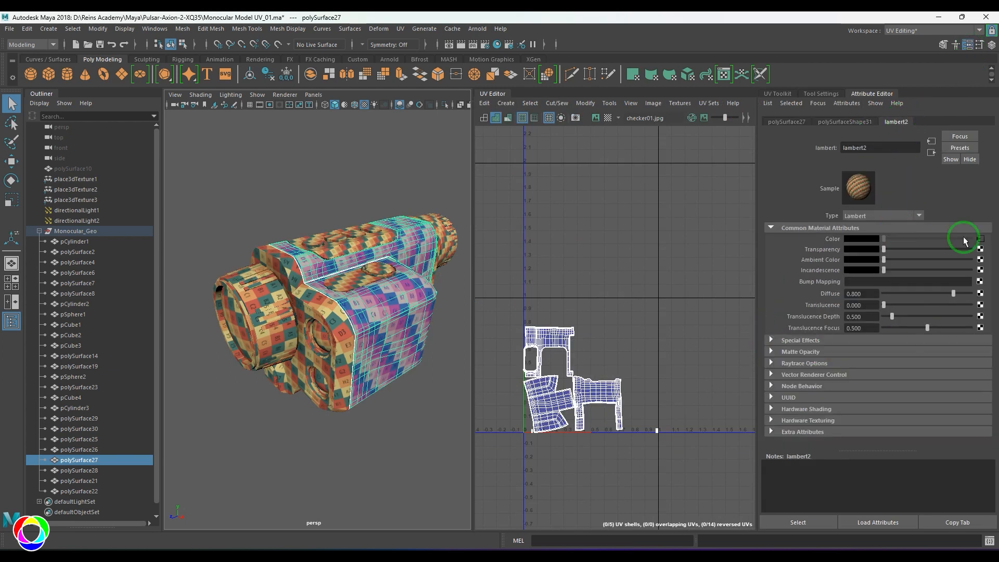
{"action": "left_click", "coordinate": [981, 241]}
{"action": "left_click", "coordinate": [827, 125]}
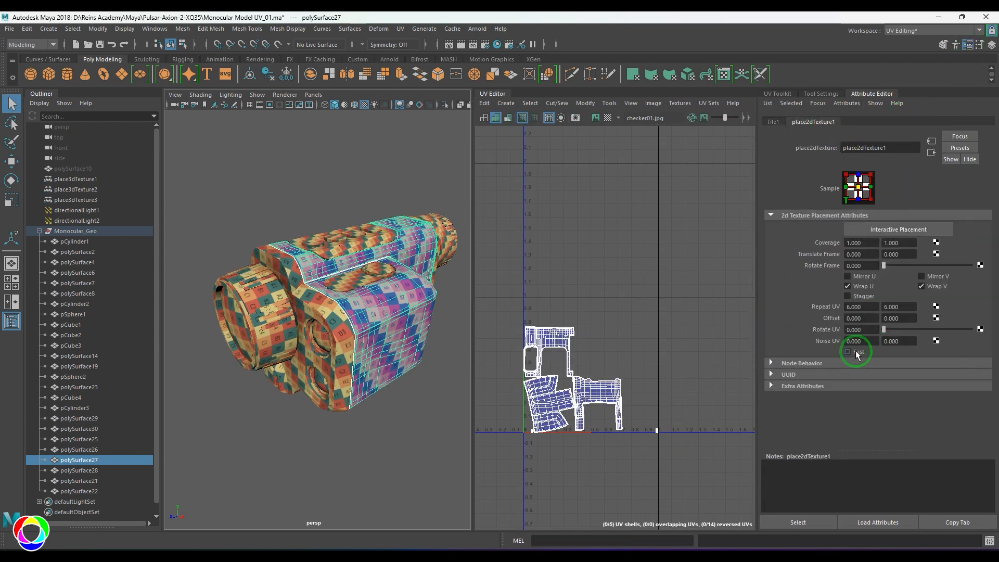
{"action": "double_click", "coordinate": [859, 307]}
{"action": "type", "text": "12"}
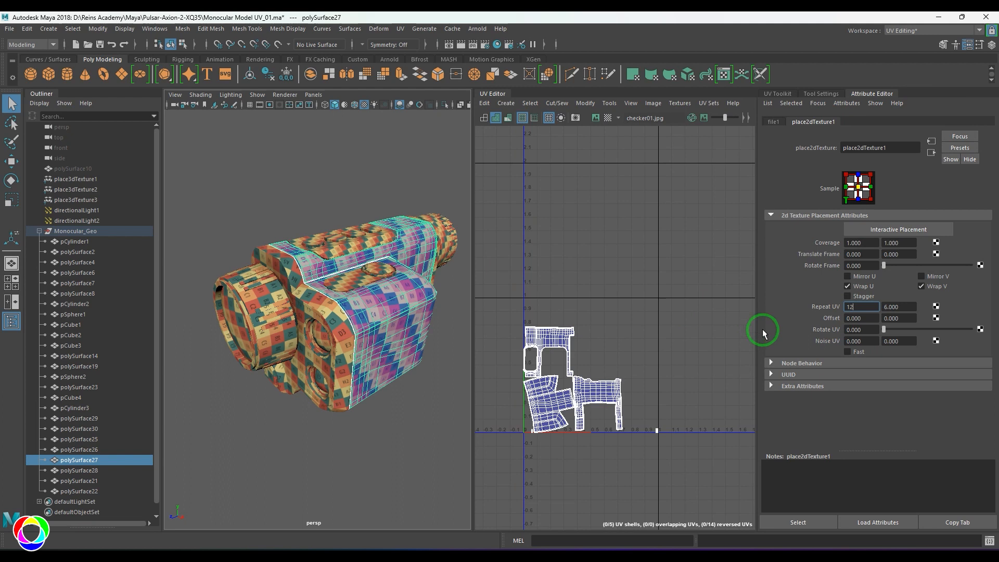
{"action": "double_click", "coordinate": [898, 307]}
{"action": "type", "text": "12"}
{"action": "key", "text": "Return"}
Collapse the UV Editor and examine the checker pattern around the body, buttons and lens barrel for distortion.
{"action": "left_click", "coordinate": [491, 94]}
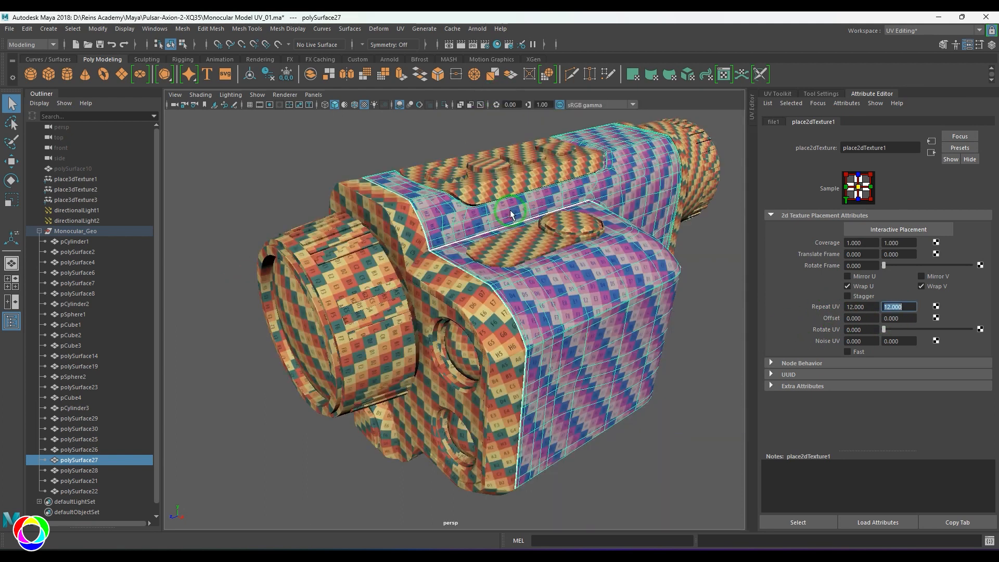
{"action": "left_click", "coordinate": [671, 421]}
{"action": "left_click_drag", "start_coordinate": [671, 421], "coordinate": [505, 401], "text": "alt"}
{"action": "scroll", "coordinate": [506, 401], "scroll_direction": "up", "scroll_amount": 4}
{"action": "middle_click_drag", "start_coordinate": [506, 401], "coordinate": [515, 357], "text": "alt"}
{"action": "scroll", "coordinate": [488, 362], "scroll_direction": "up", "scroll_amount": 2}
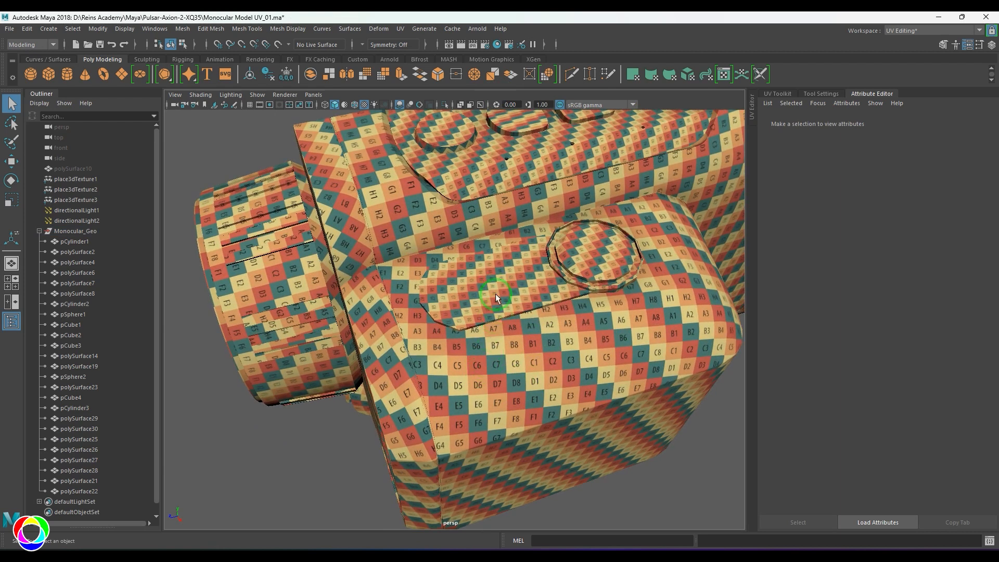
Select all the monocular objects, expand the UV Editor and open the Layout UVs options.
{"action": "key", "text": "f"}
{"action": "left_click_drag", "start_coordinate": [335, 179], "coordinate": [727, 466]}
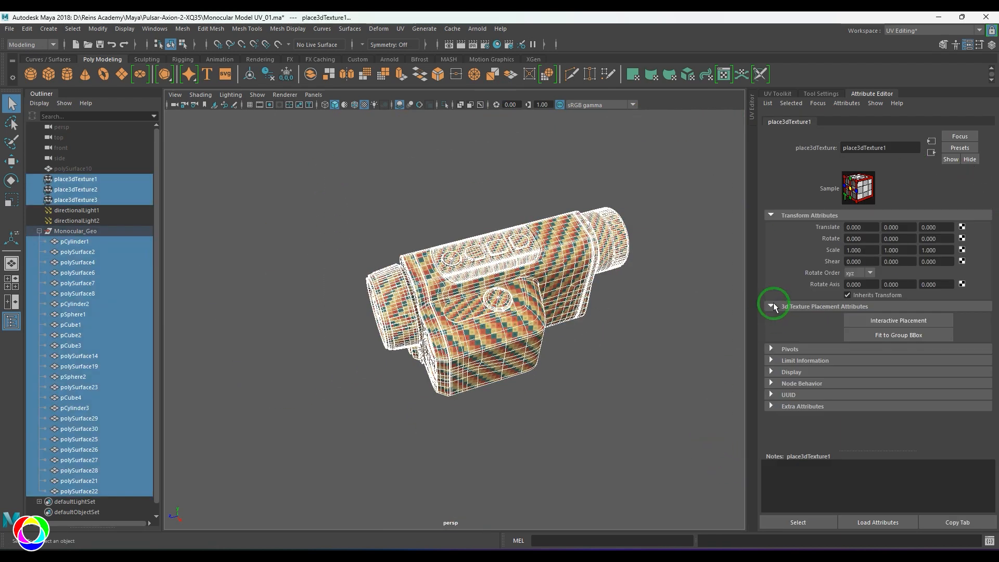
{"action": "left_click", "coordinate": [752, 107]}
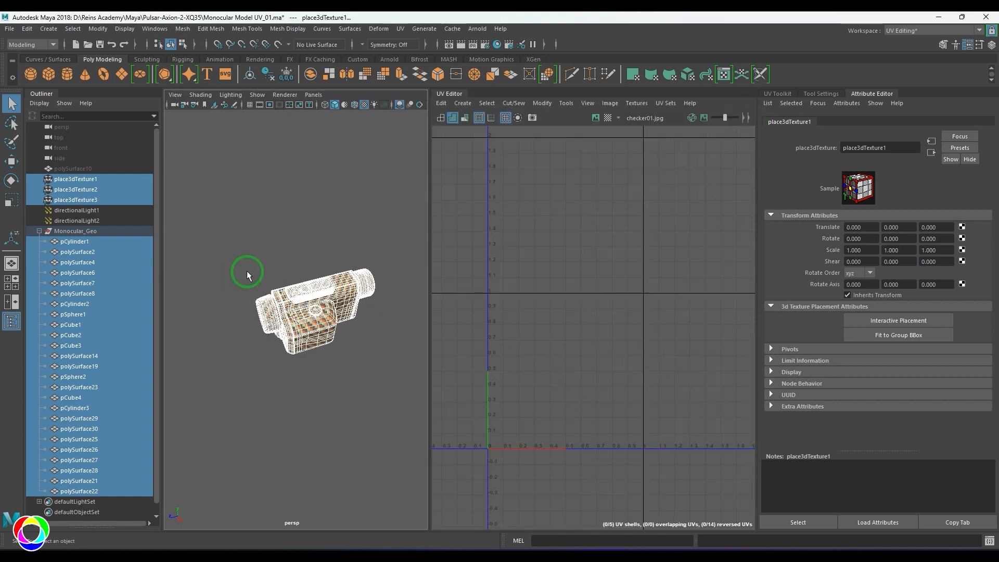
{"action": "left_click", "coordinate": [542, 104]}
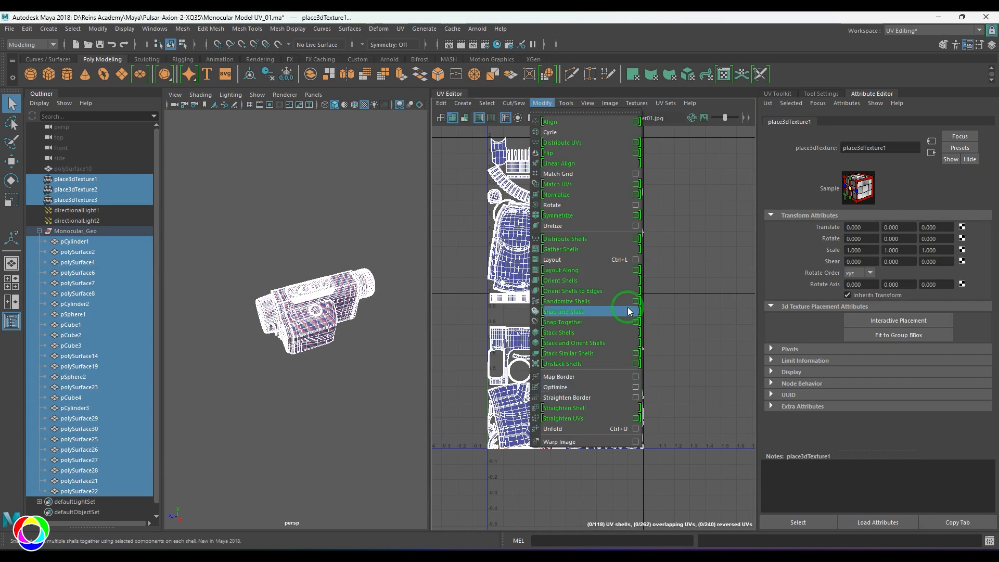
{"action": "left_click", "coordinate": [635, 259]}
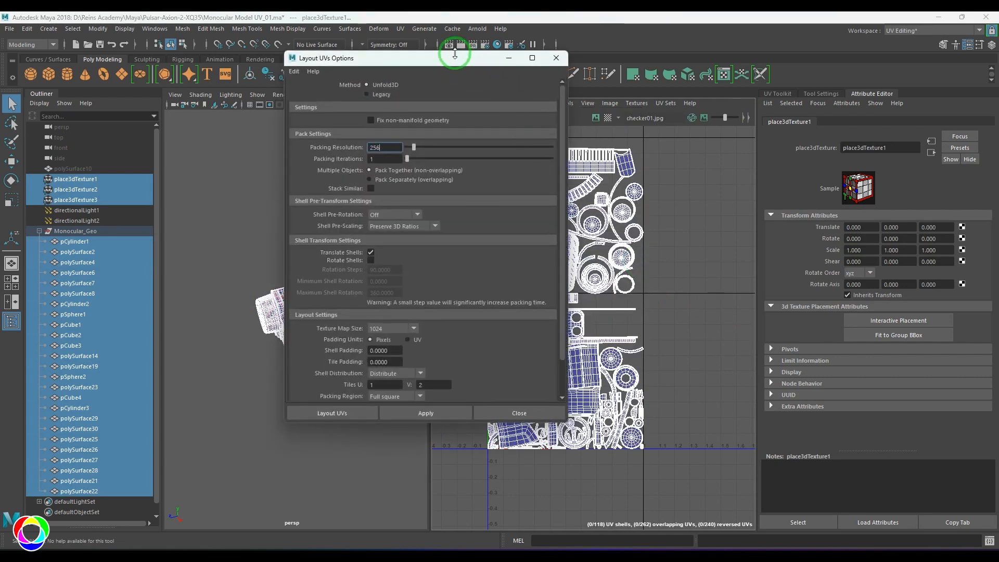
Lay out the selected UVs with Shell Pre-Scaling set to Preserve 3D Ratios and Tiles set to U 2, V 1.
{"action": "left_click_drag", "start_coordinate": [454, 54], "coordinate": [767, 50]}
{"action": "left_click", "coordinate": [688, 141]}
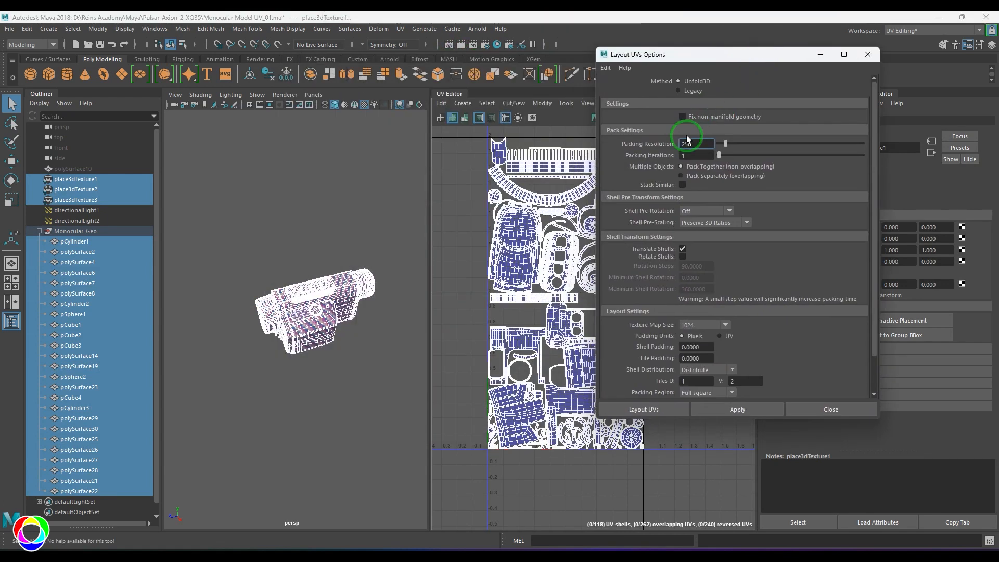
{"action": "left_click", "coordinate": [709, 225]}
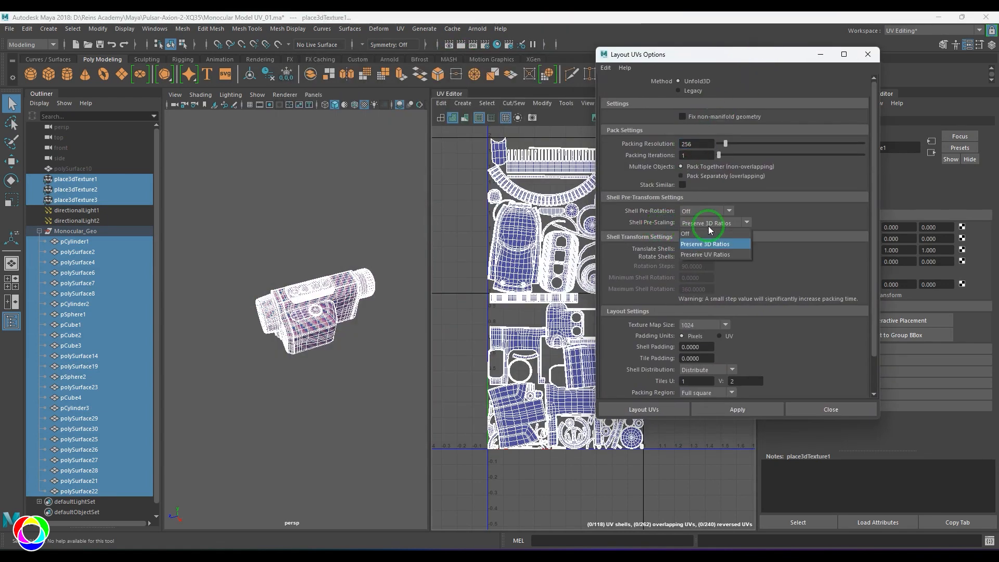
{"action": "left_click", "coordinate": [730, 248]}
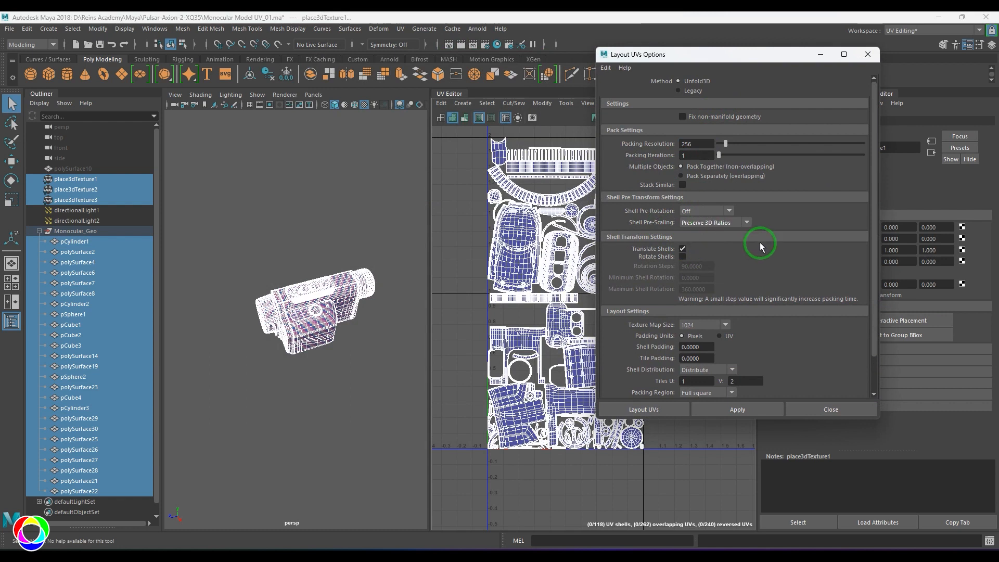
{"action": "left_click", "coordinate": [761, 379]}
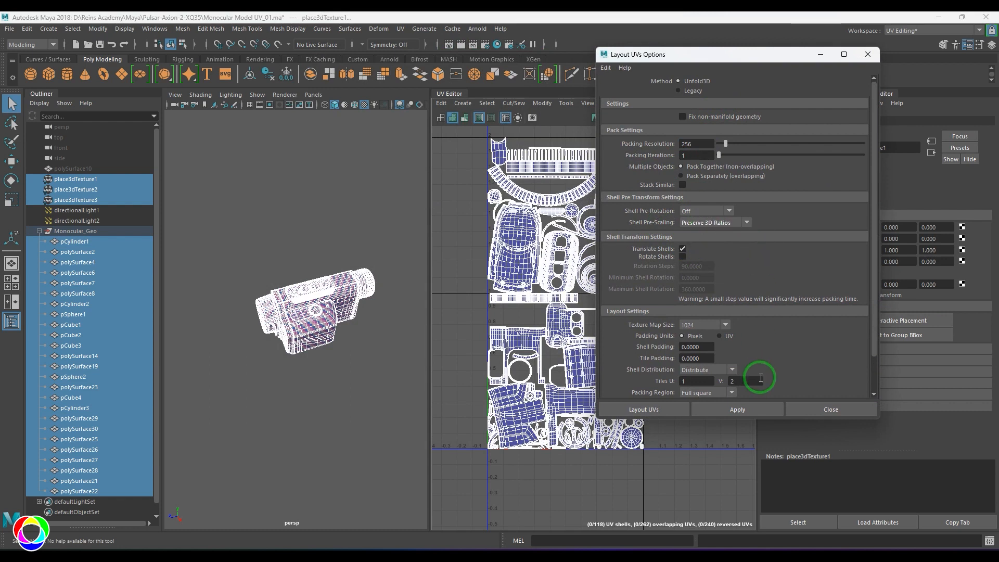
{"action": "left_click", "coordinate": [761, 379]}
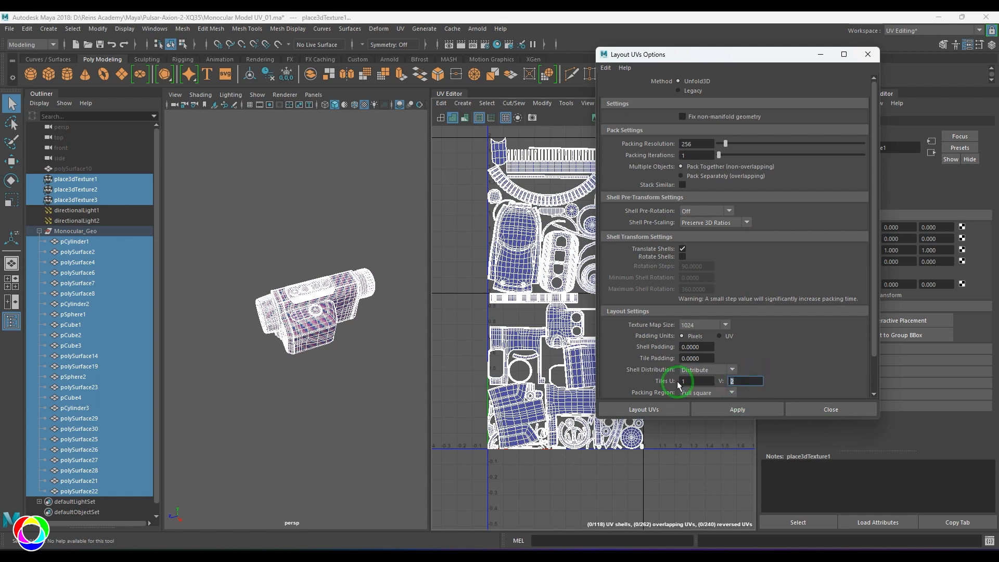
{"action": "left_click", "coordinate": [700, 383]}
{"action": "type", "text": "2"}
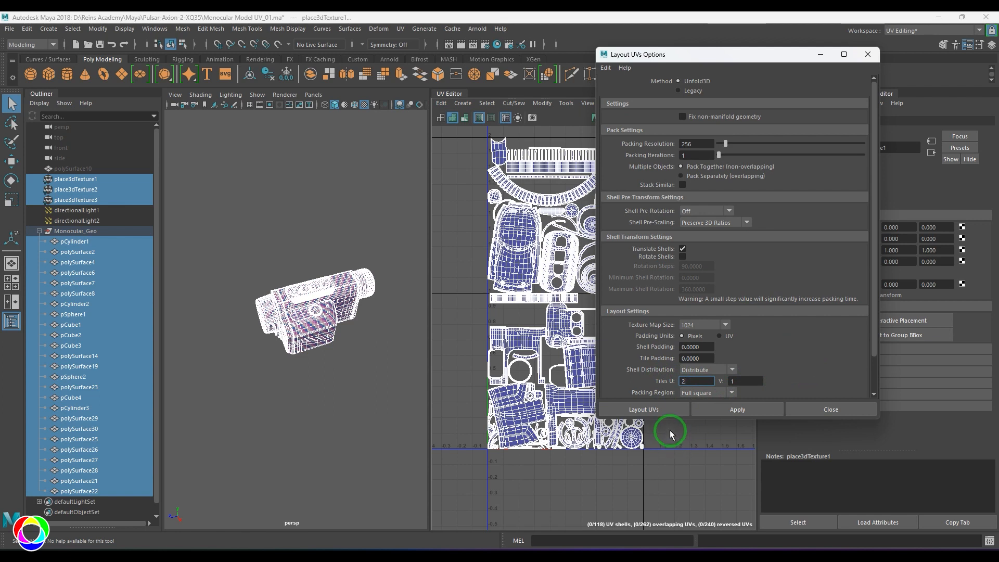
{"action": "left_click", "coordinate": [663, 410]}
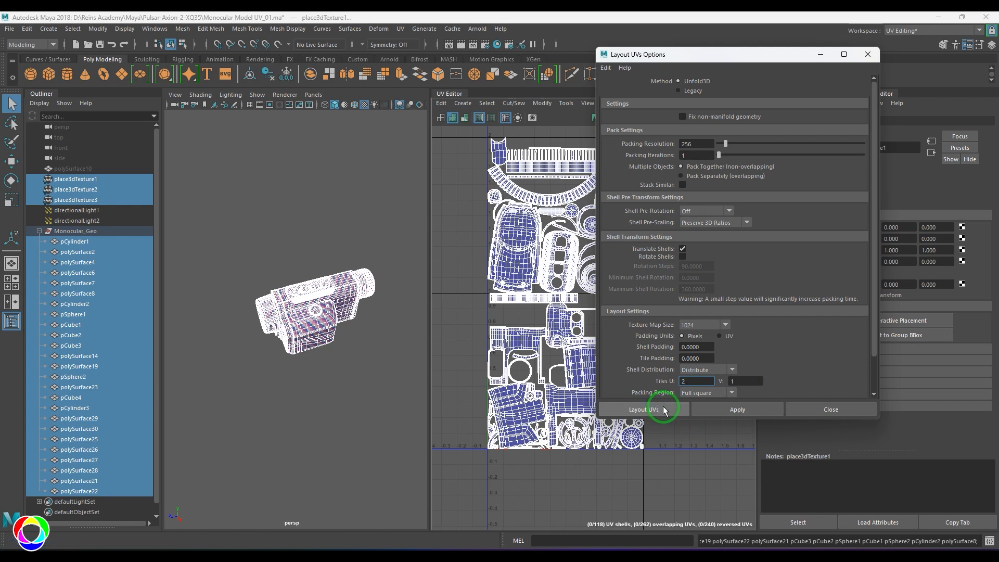
Examine the checker density around the button panel and check polySurface14's transform values in the Channel Box.
{"action": "left_click", "coordinate": [314, 413]}
{"action": "scroll", "coordinate": [324, 388], "scroll_direction": "up", "scroll_amount": 6}
{"action": "left_click_drag", "start_coordinate": [324, 388], "coordinate": [302, 364], "text": "alt"}
{"action": "scroll", "coordinate": [297, 355], "scroll_direction": "up", "scroll_amount": 6}
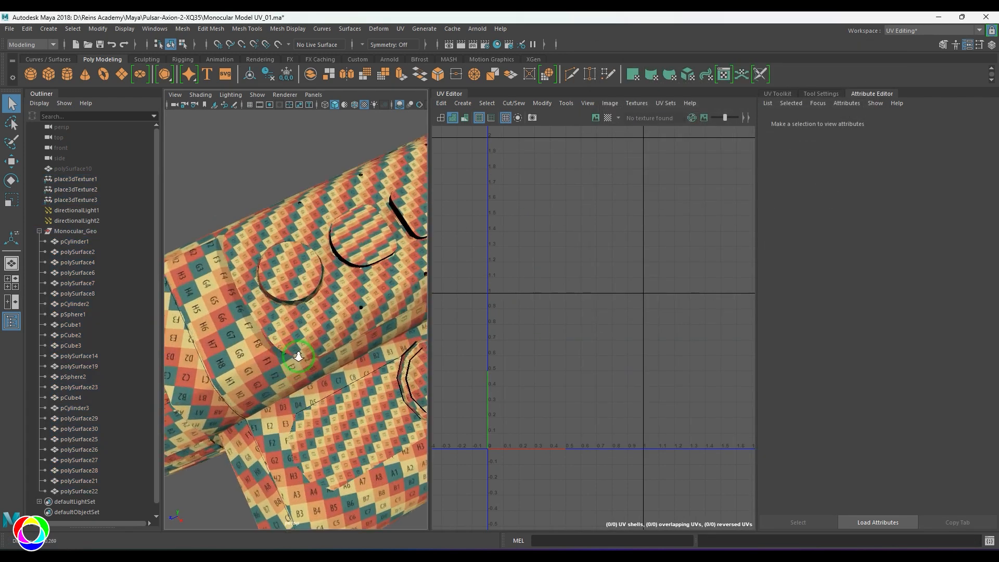
{"action": "left_click", "coordinate": [294, 336]}
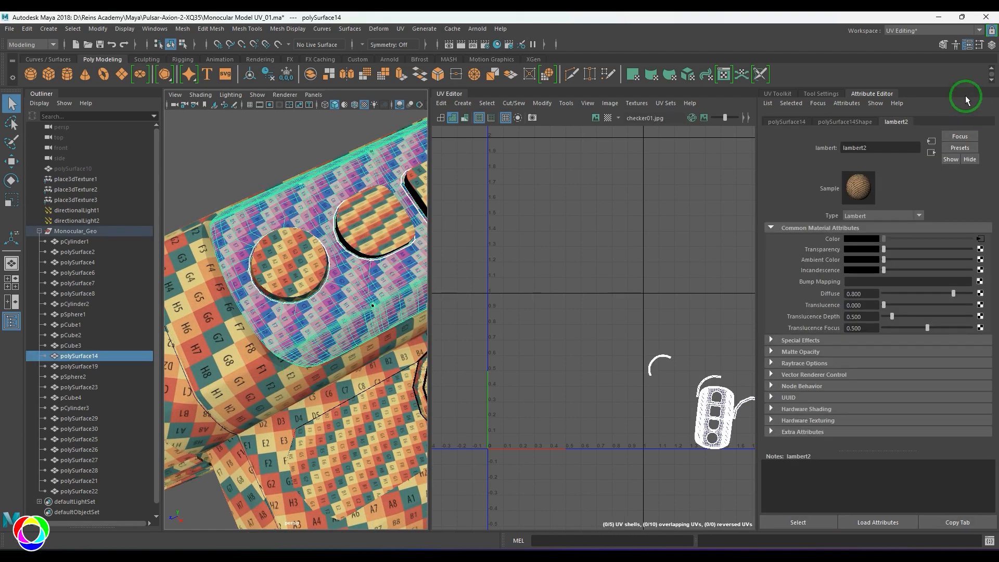
{"action": "left_click", "coordinate": [992, 46]}
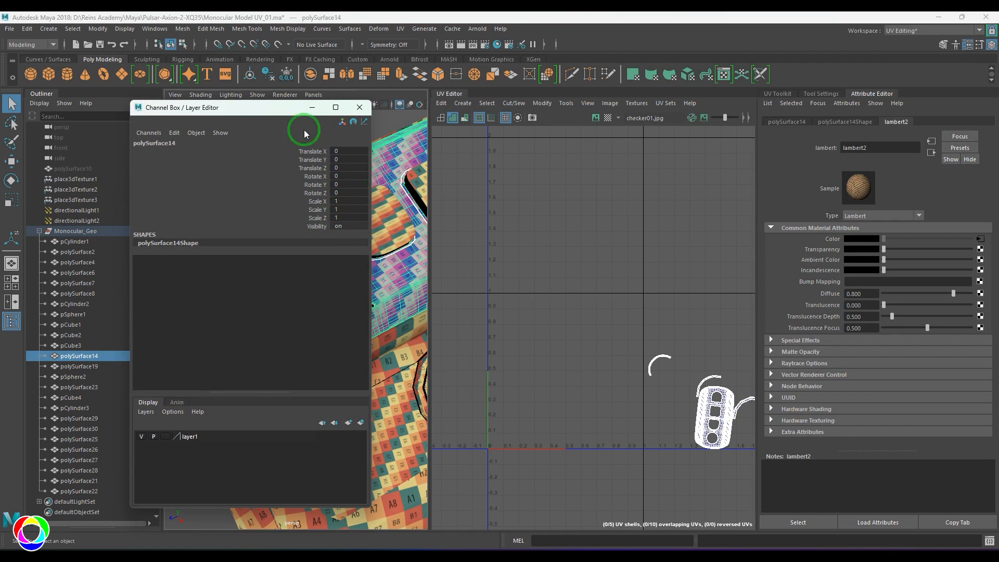
{"action": "left_click_drag", "start_coordinate": [232, 109], "coordinate": [522, 123]}
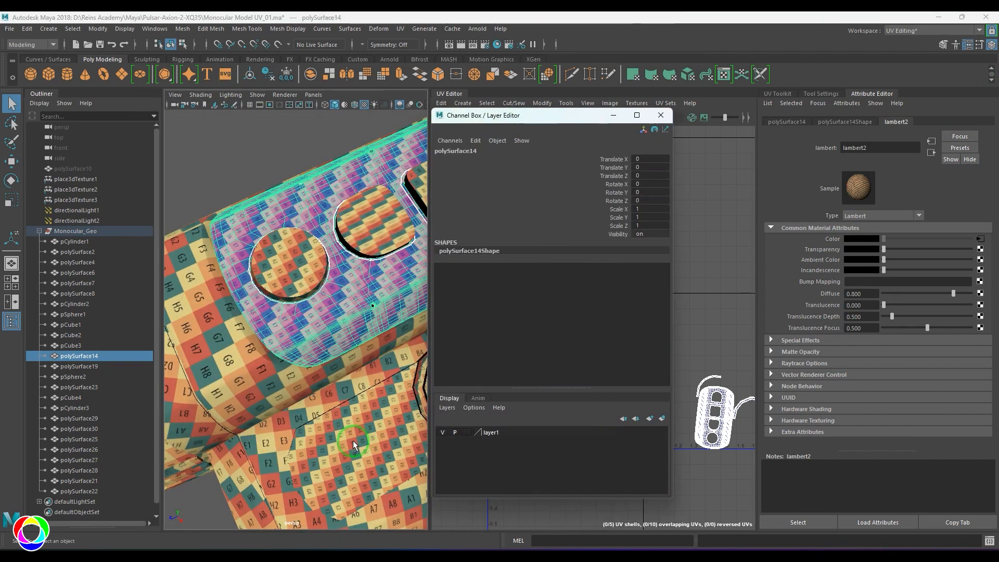
{"action": "left_click", "coordinate": [380, 416]}
Ungroup Monocular_Geo.
{"action": "left_click", "coordinate": [73, 232]}
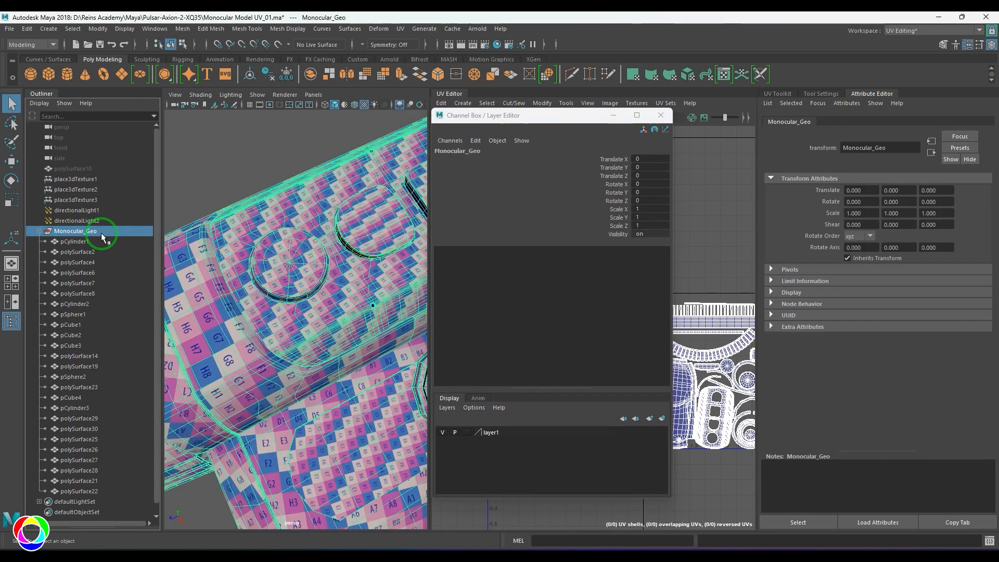
{"action": "left_click", "coordinate": [27, 28]}
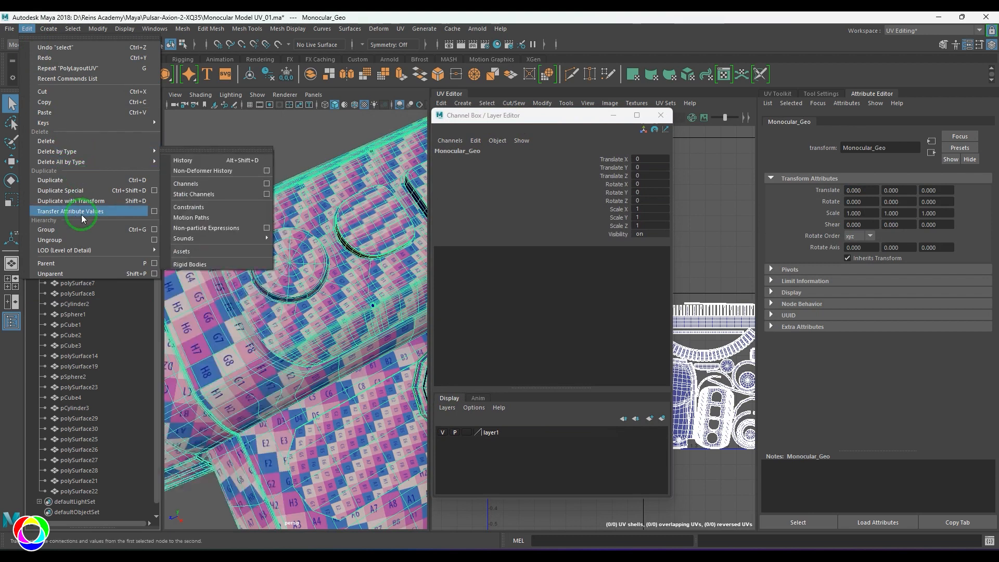
{"action": "left_click", "coordinate": [82, 241]}
{"action": "scroll", "coordinate": [234, 249], "scroll_direction": "down", "scroll_amount": 10}
{"action": "left_click_drag", "start_coordinate": [243, 250], "coordinate": [274, 250], "text": "alt"}
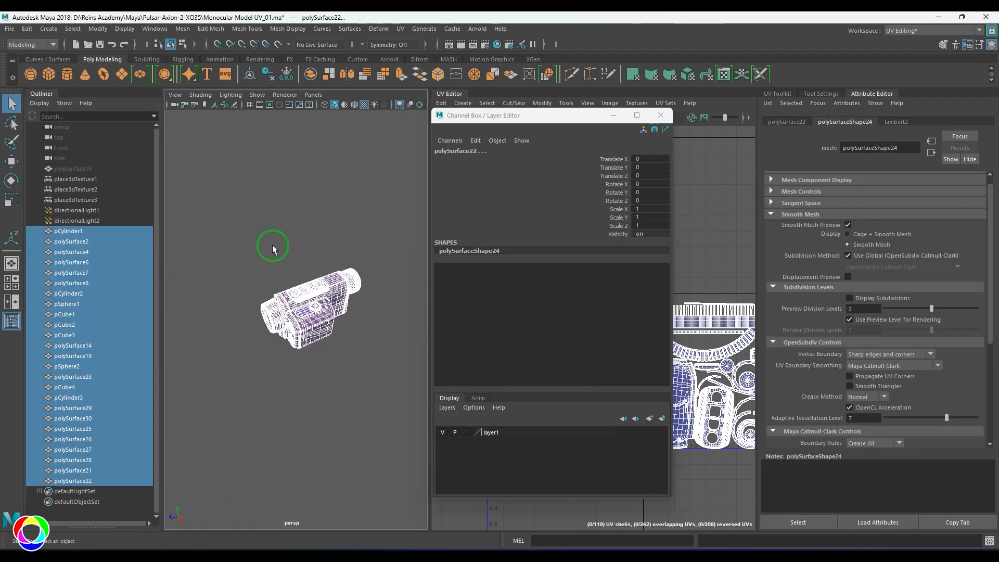
Select all the monocular objects and freeze their transformations, closing the Channel Box.
{"action": "left_click", "coordinate": [234, 218]}
{"action": "left_click_drag", "start_coordinate": [209, 202], "coordinate": [408, 423]}
{"action": "scroll", "coordinate": [367, 363], "scroll_direction": "up", "scroll_amount": 3}
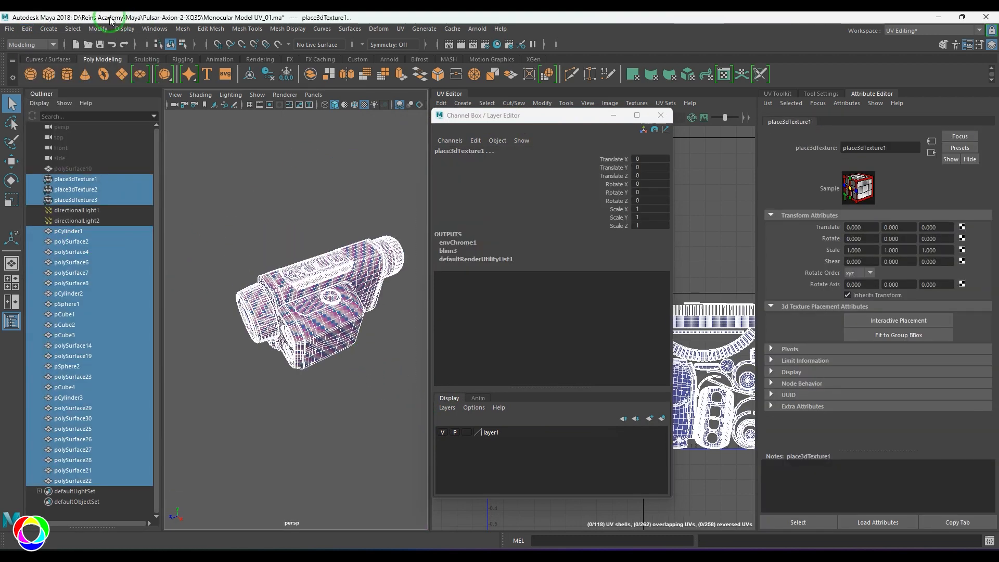
{"action": "left_click", "coordinate": [98, 29]}
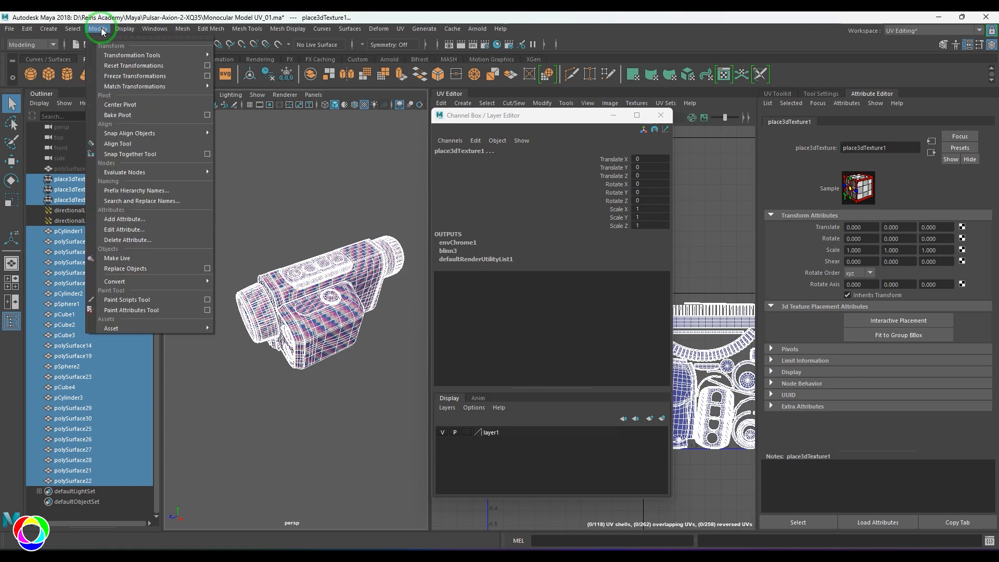
{"action": "left_click", "coordinate": [134, 81]}
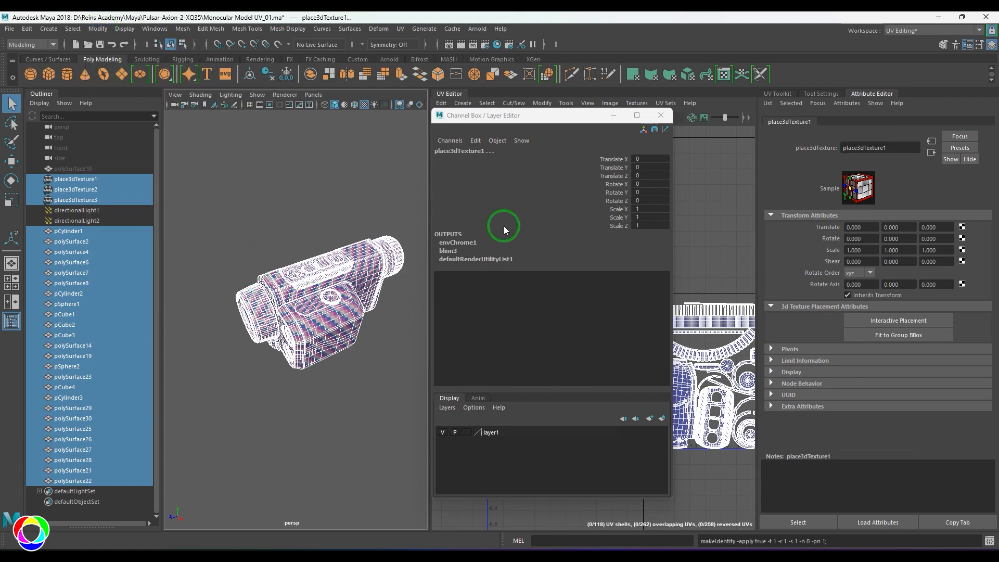
{"action": "left_click", "coordinate": [661, 115]}
Lay out the UVs again with Preserve 3D Ratios and Tiles U 2, V 1, and check the checker pattern on the body.
{"action": "left_click", "coordinate": [542, 102]}
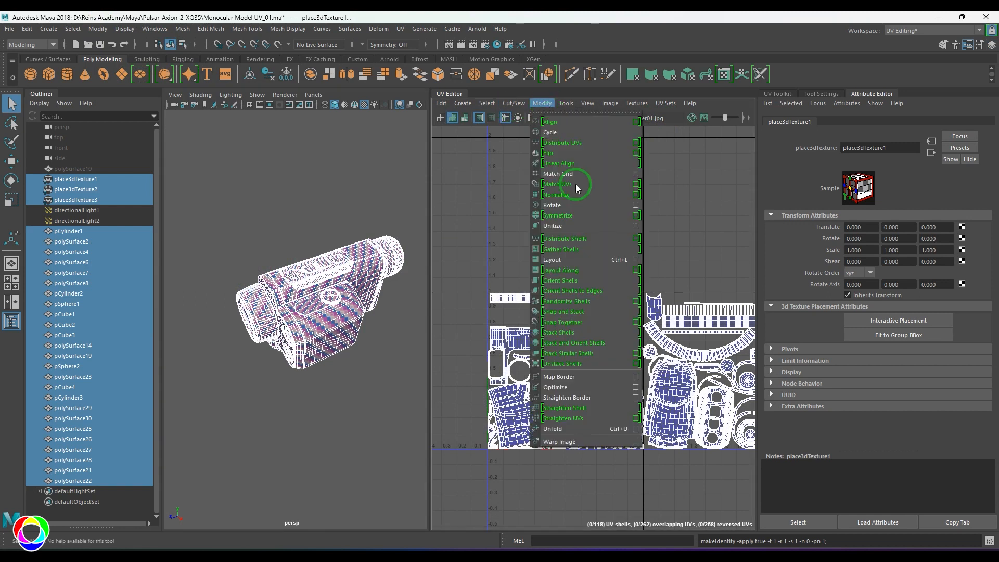
{"action": "left_click", "coordinate": [636, 260]}
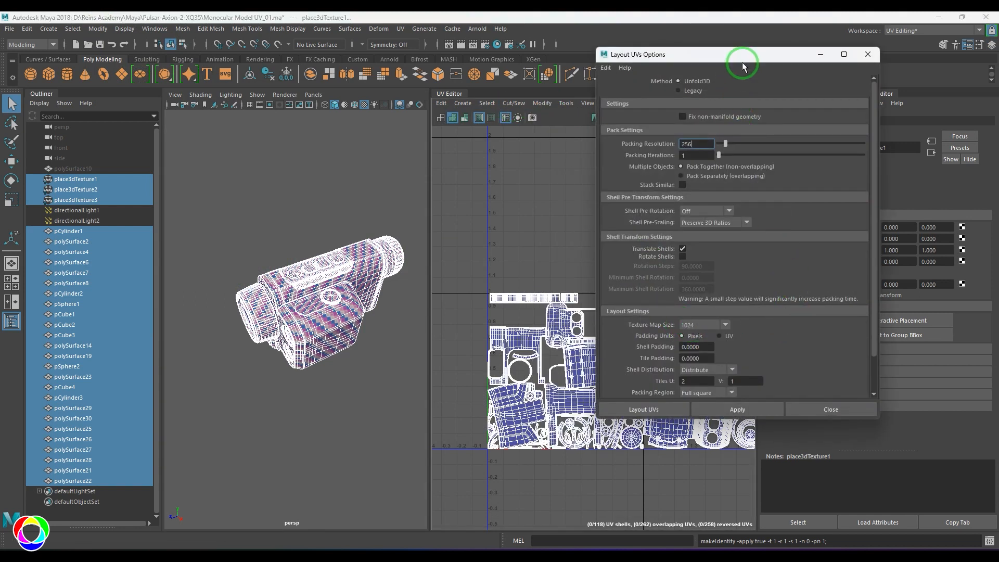
{"action": "left_click_drag", "start_coordinate": [741, 55], "coordinate": [823, 48]}
{"action": "left_click", "coordinate": [772, 219]}
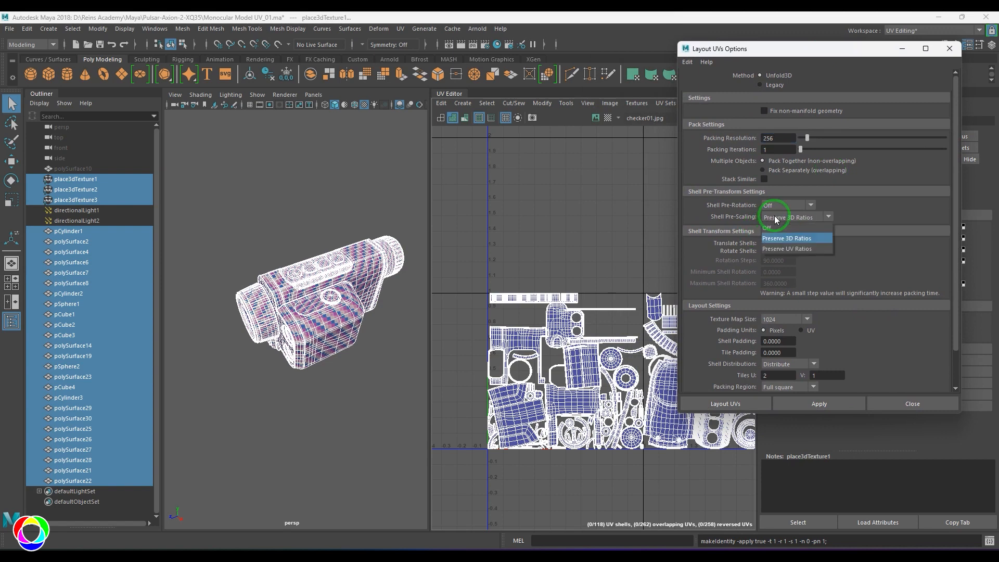
{"action": "left_click", "coordinate": [774, 218]}
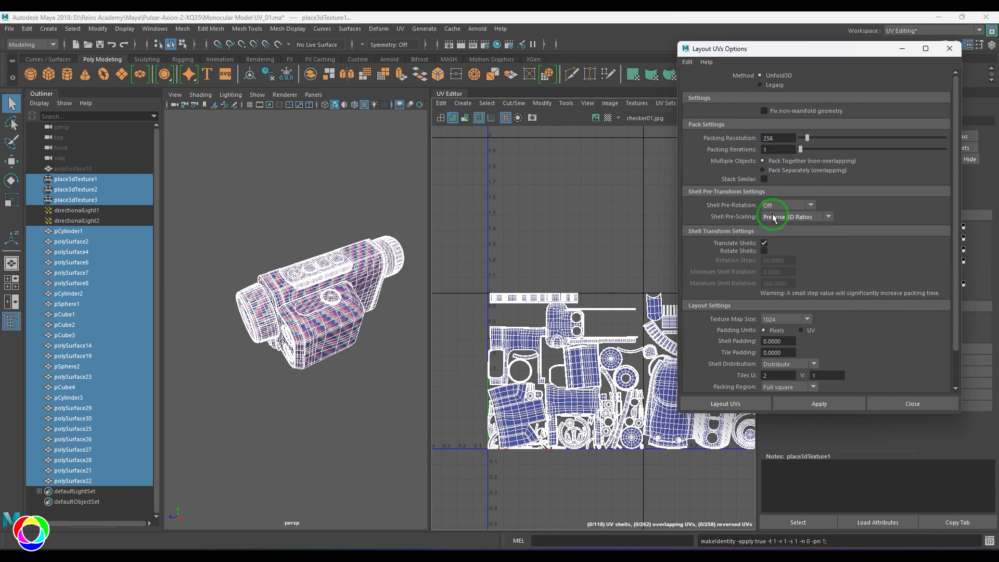
{"action": "left_click", "coordinate": [794, 401]}
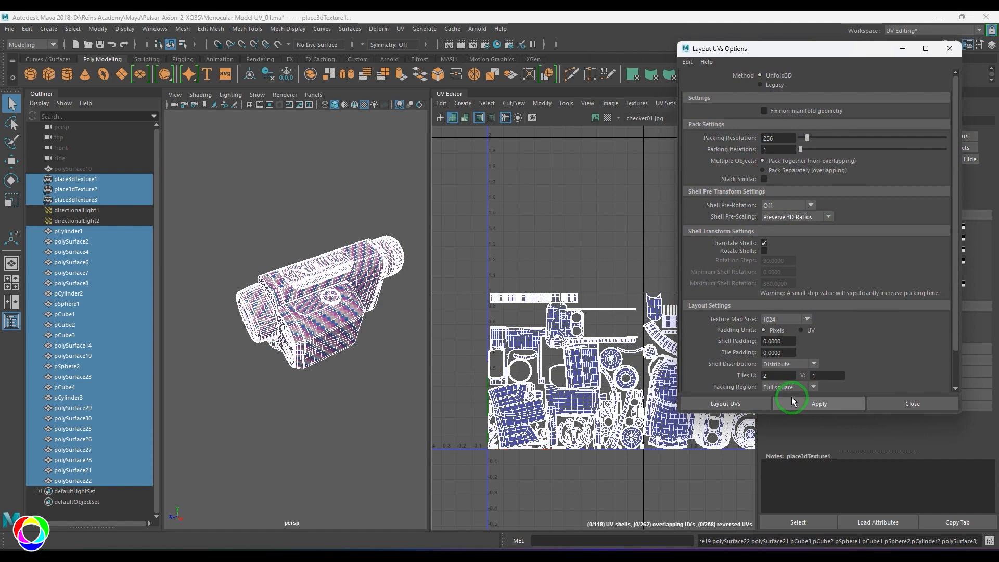
{"action": "left_click", "coordinate": [792, 402]}
{"action": "scroll", "coordinate": [345, 359], "scroll_direction": "up", "scroll_amount": 4}
{"action": "left_click", "coordinate": [347, 441]}
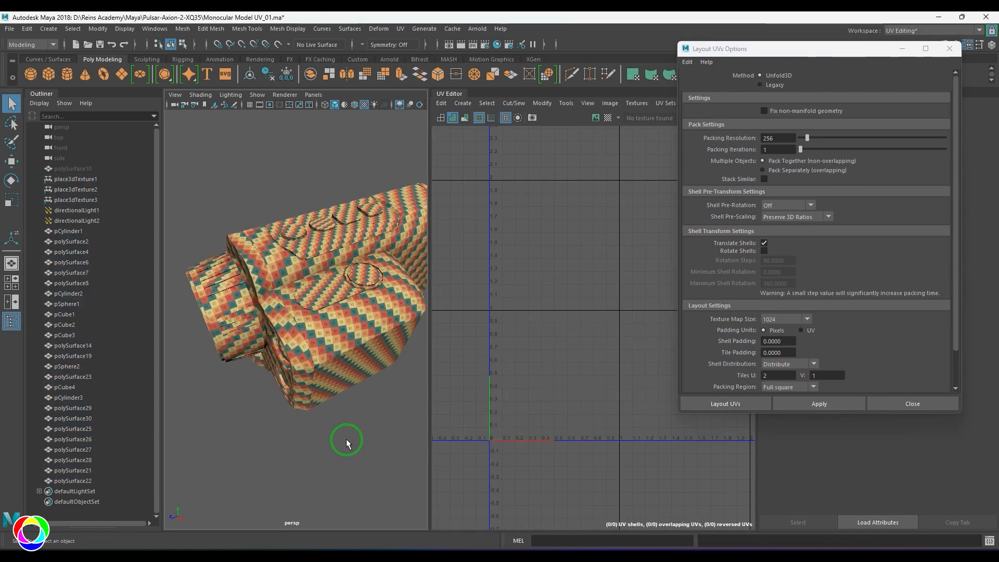
Reselect all objects, lay out their UVs with Shell Pre-Scaling set to Preserve UV Ratios, and inspect the checker pattern.
{"action": "scroll", "coordinate": [237, 257], "scroll_direction": "down", "scroll_amount": 4}
{"action": "left_click_drag", "start_coordinate": [201, 206], "coordinate": [385, 359]}
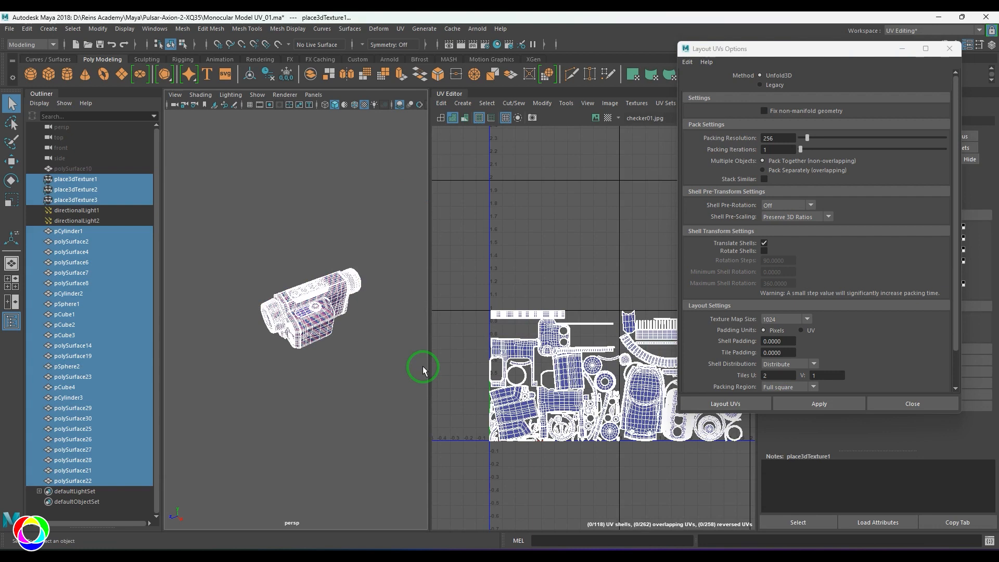
{"action": "left_click", "coordinate": [810, 224]}
{"action": "left_click", "coordinate": [795, 246]}
{"action": "left_click", "coordinate": [735, 404]}
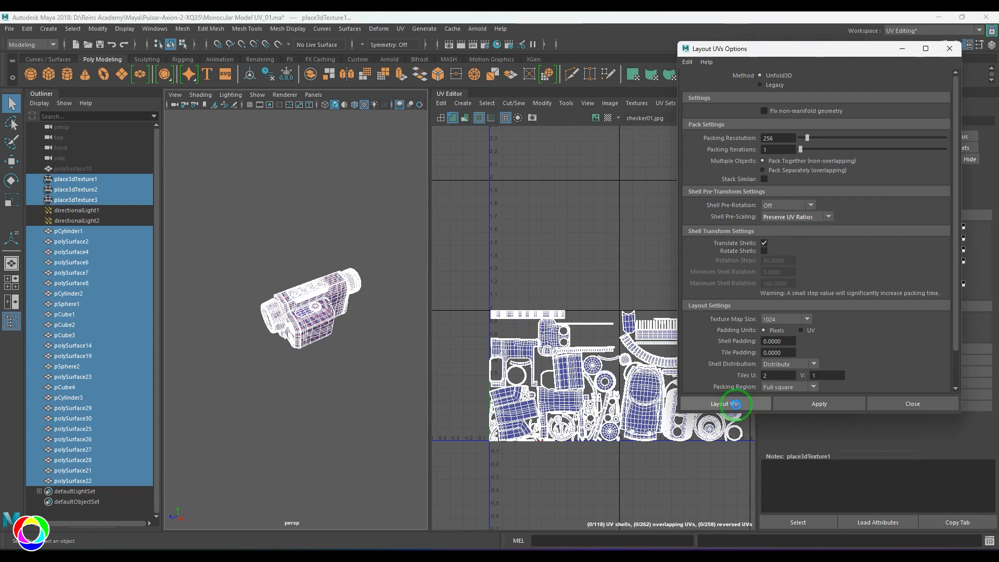
{"action": "left_click", "coordinate": [377, 338]}
{"action": "scroll", "coordinate": [357, 327], "scroll_direction": "up", "scroll_amount": 5}
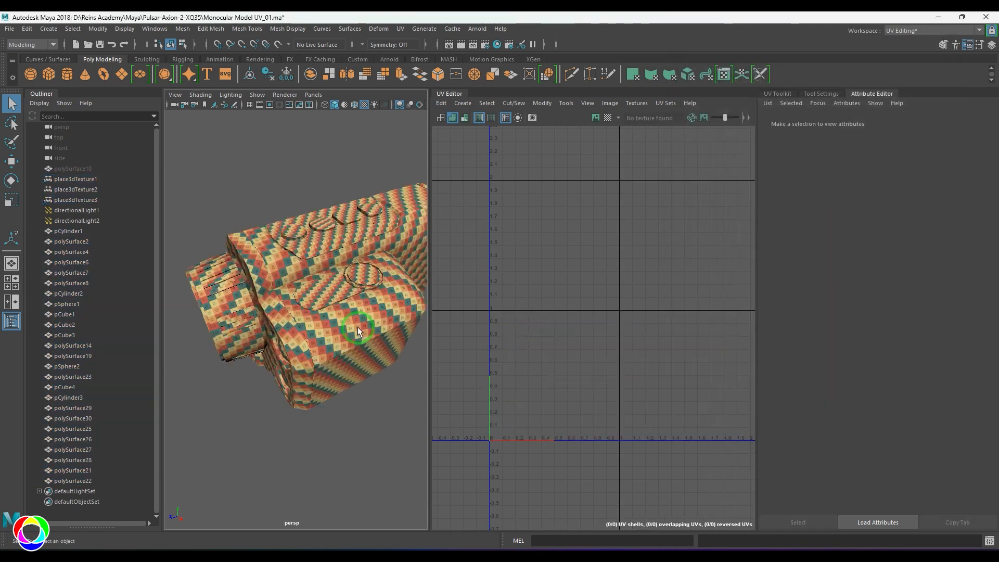
{"action": "left_click_drag", "start_coordinate": [285, 303], "coordinate": [285, 312], "text": "alt"}
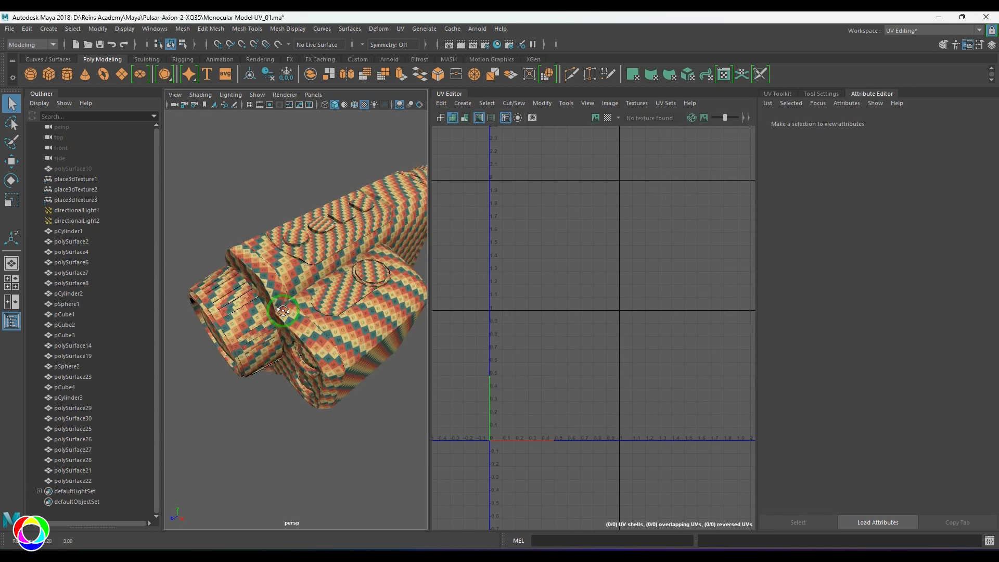
Select the body part polySurface27 and get its average texel density in the UV Toolkit with Map Size 512.
{"action": "left_click", "coordinate": [300, 276]}
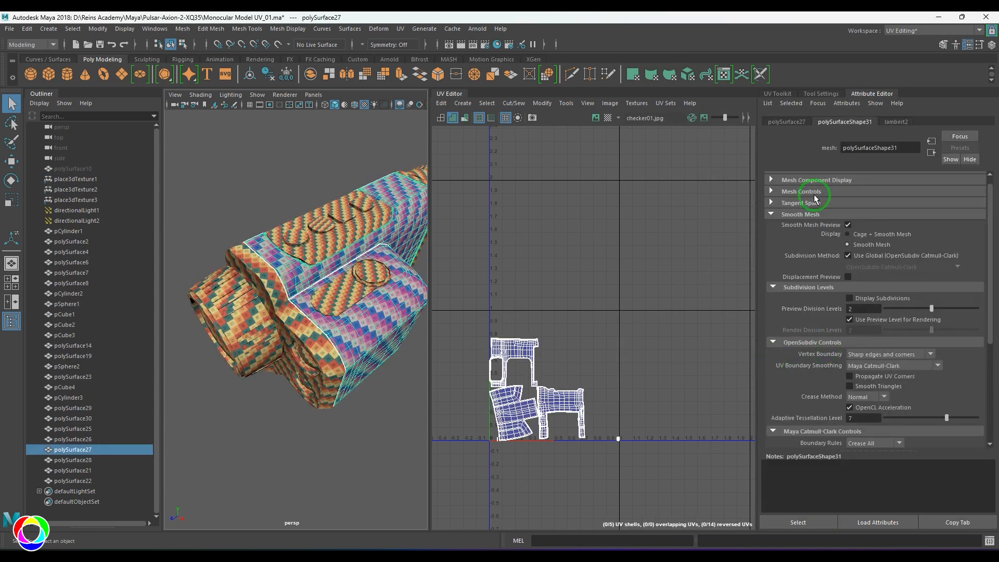
{"action": "left_click", "coordinate": [781, 94]}
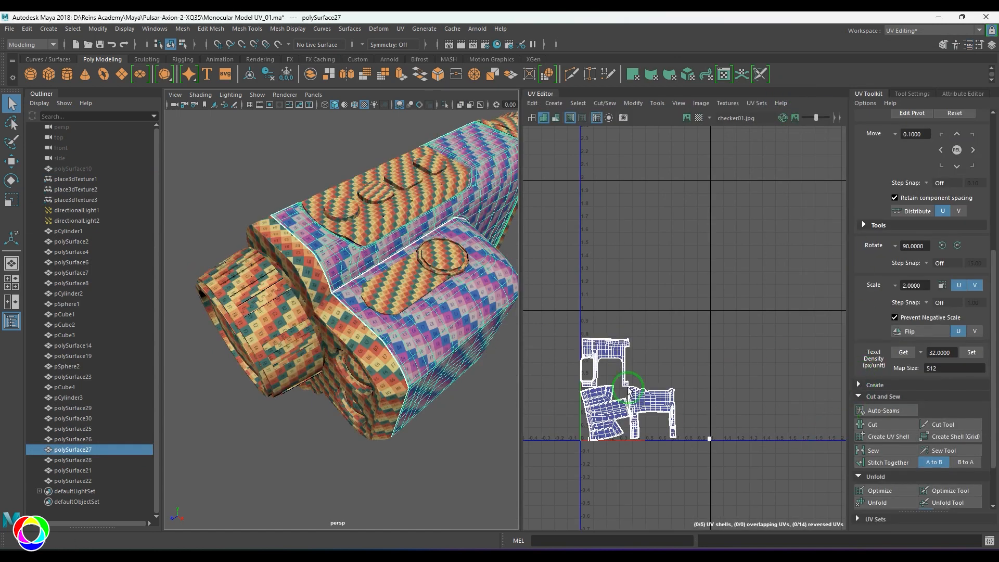
{"action": "left_click_drag", "start_coordinate": [376, 290], "coordinate": [386, 267], "text": "alt"}
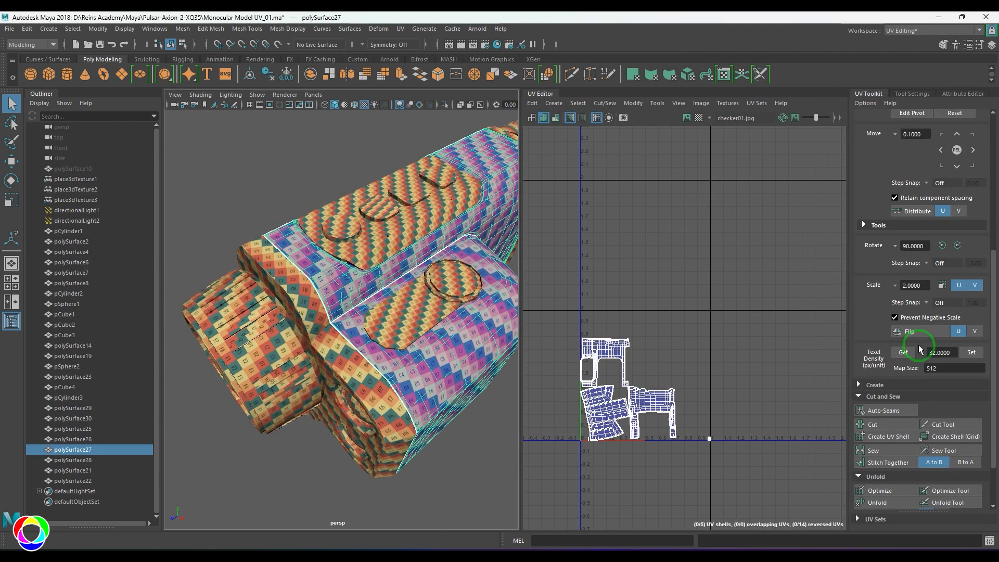
{"action": "left_click", "coordinate": [904, 353]}
{"action": "left_click", "coordinate": [902, 353]}
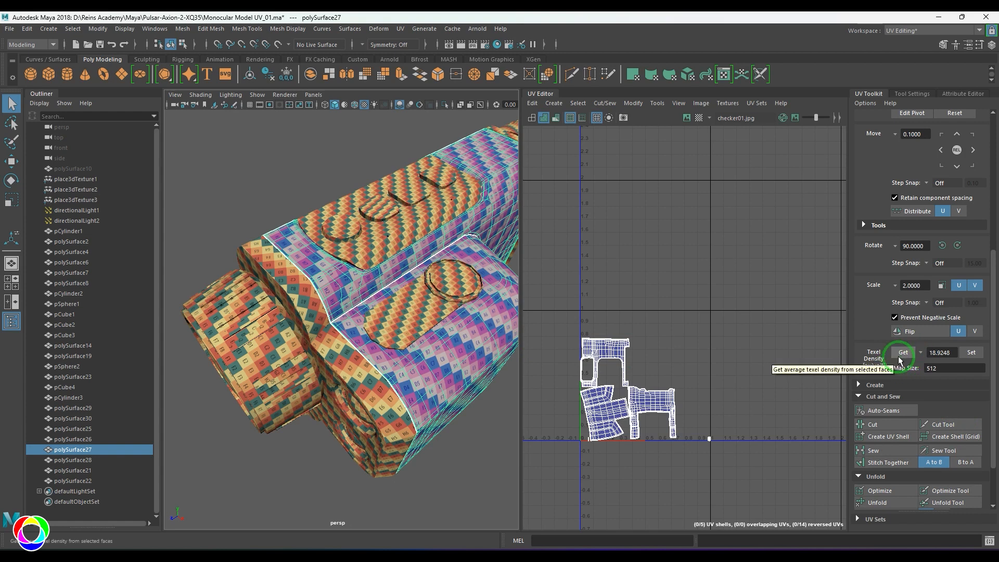
Apply the texel density 18.9248 individually to polySurface14, pCylinder2, polySurface26 and pCylinder1.
{"action": "left_click", "coordinate": [391, 249]}
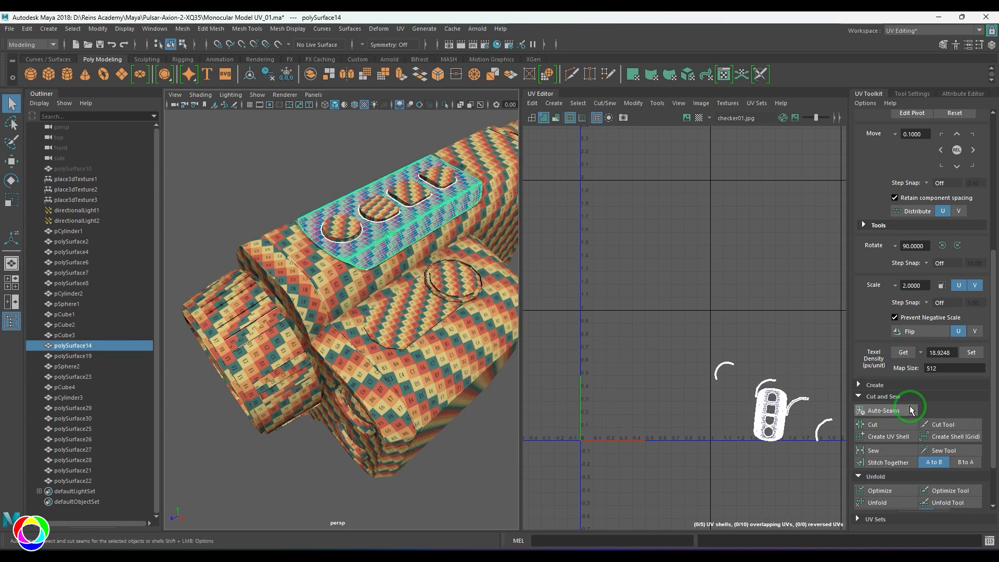
{"action": "left_click", "coordinate": [972, 352]}
{"action": "left_click", "coordinate": [333, 282]}
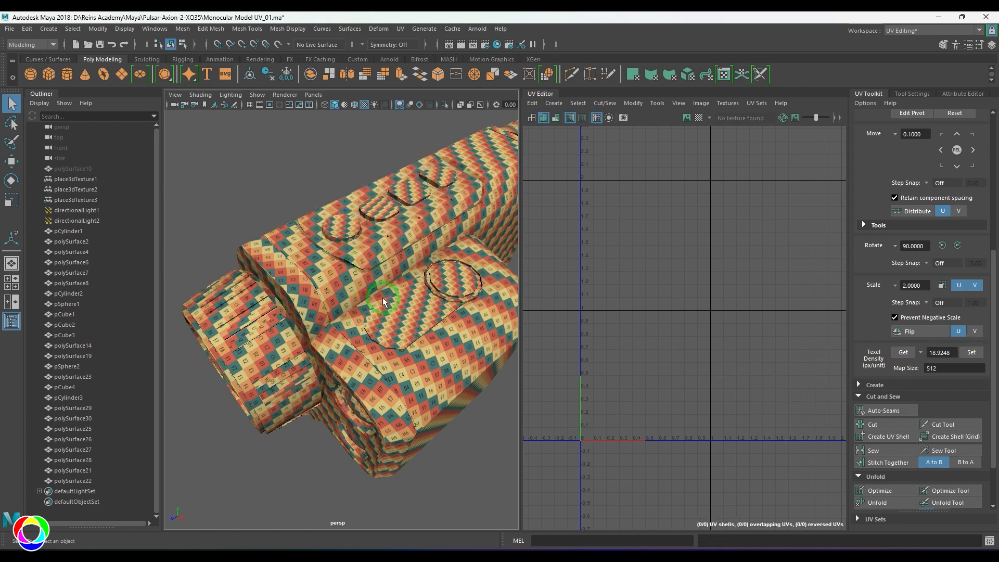
{"action": "left_click", "coordinate": [410, 320]}
{"action": "left_click", "coordinate": [970, 356]}
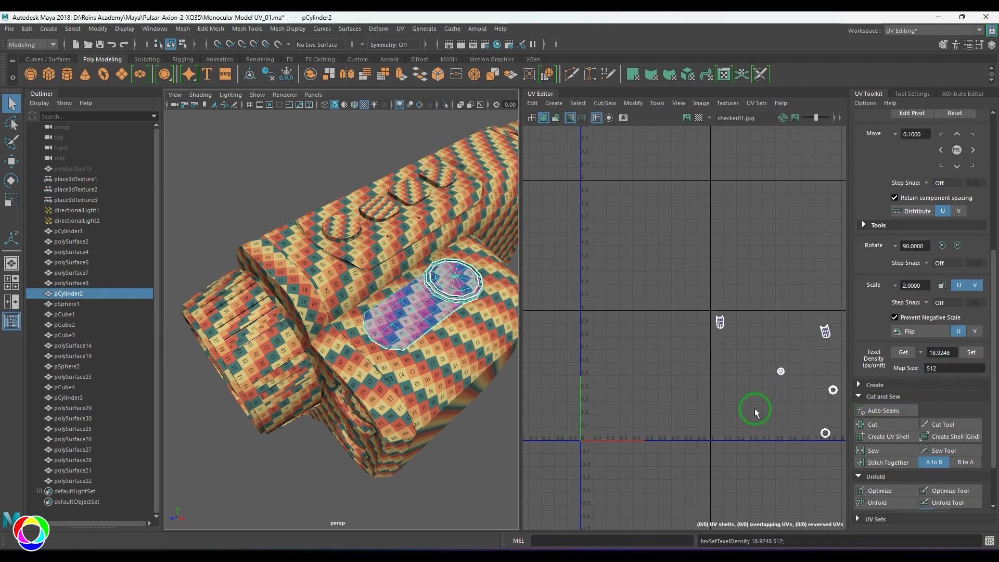
{"action": "left_click", "coordinate": [361, 399]}
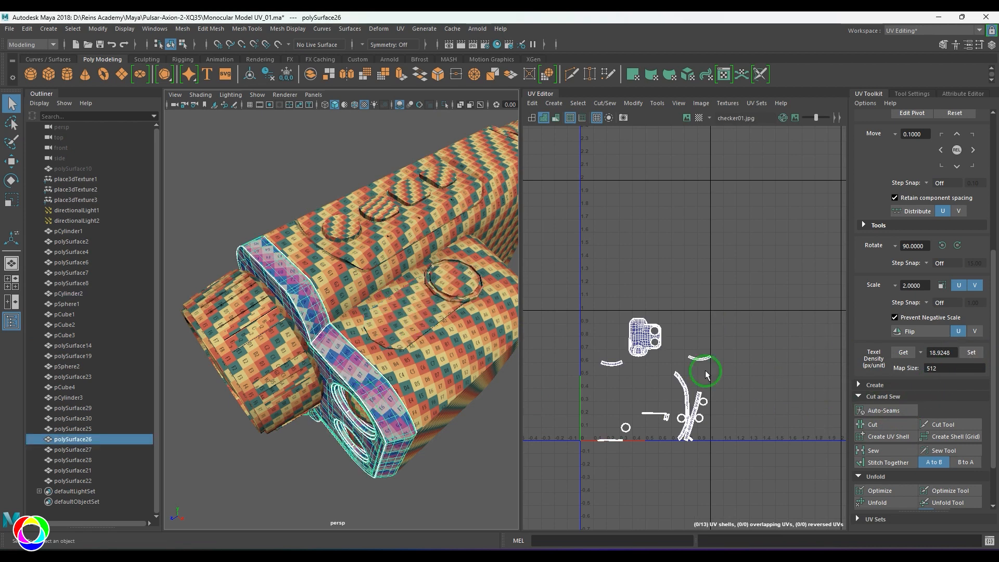
{"action": "left_click", "coordinate": [972, 352]}
{"action": "left_click", "coordinate": [279, 356]}
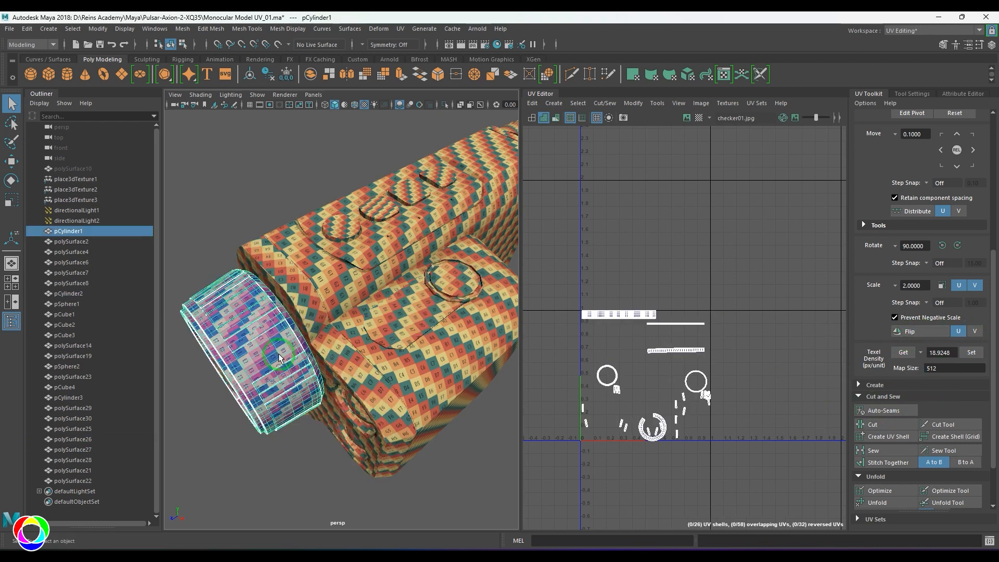
{"action": "left_click", "coordinate": [971, 353]}
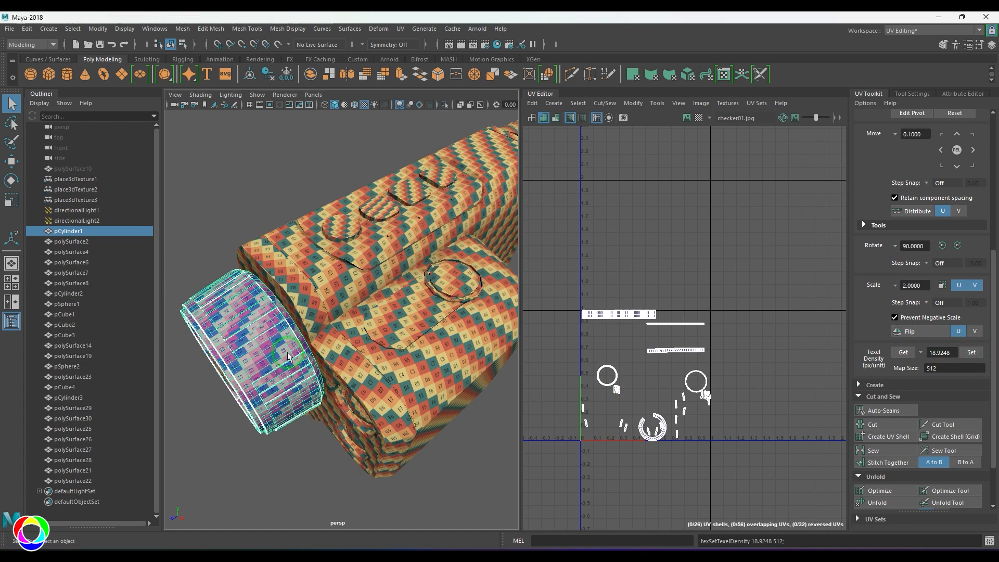
Apply the texel density 18.9248 to all monocular objects except the body polySurface27, and check the checker pattern around the model.
{"action": "left_click", "coordinate": [335, 288]}
{"action": "scroll", "coordinate": [317, 296], "scroll_direction": "down", "scroll_amount": 5}
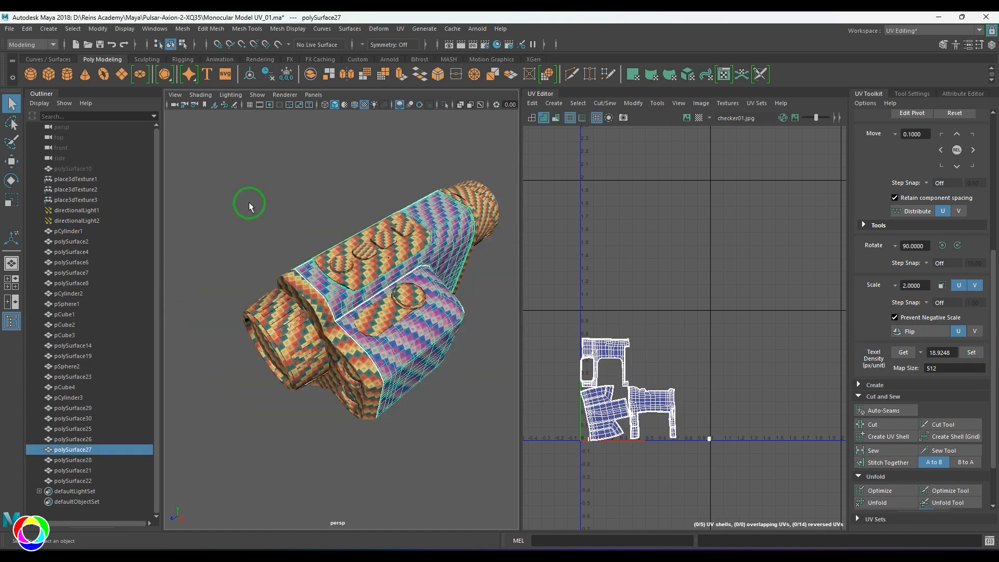
{"action": "left_click_drag", "start_coordinate": [220, 156], "coordinate": [604, 497]}
{"action": "left_click", "coordinate": [335, 313], "text": "ctrl"}
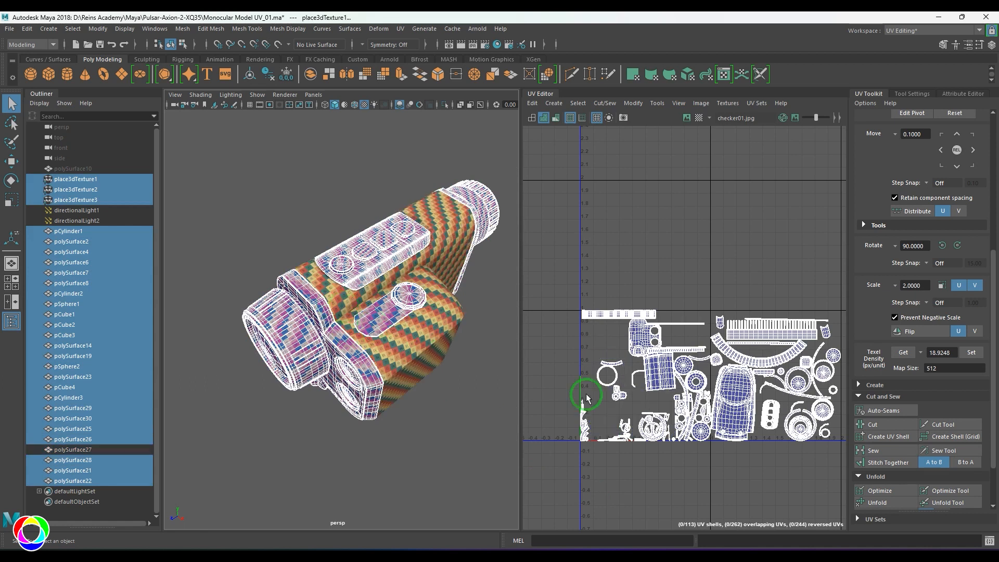
{"action": "left_click", "coordinate": [970, 354]}
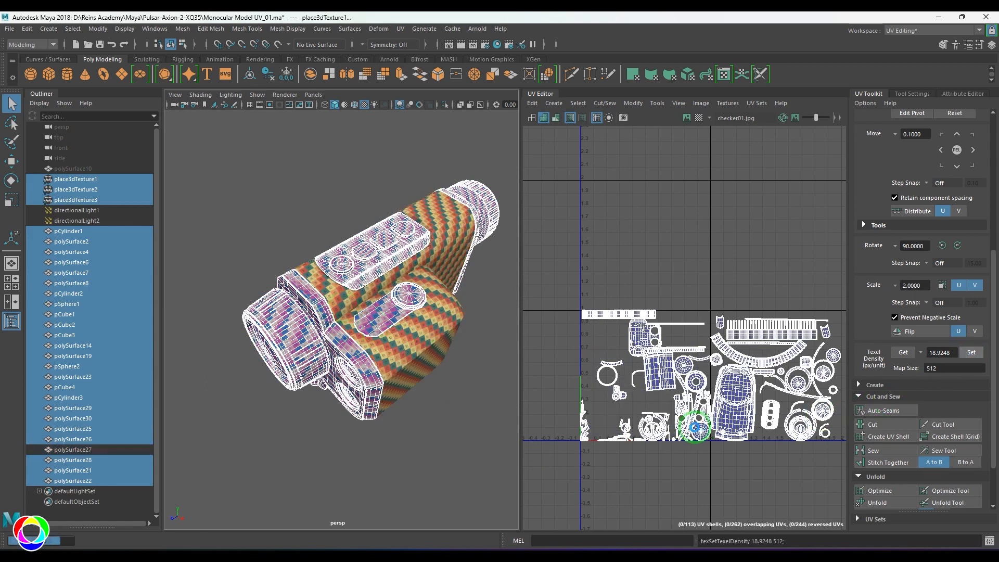
{"action": "left_click", "coordinate": [401, 407]}
{"action": "left_click_drag", "start_coordinate": [401, 407], "coordinate": [339, 359], "text": "alt"}
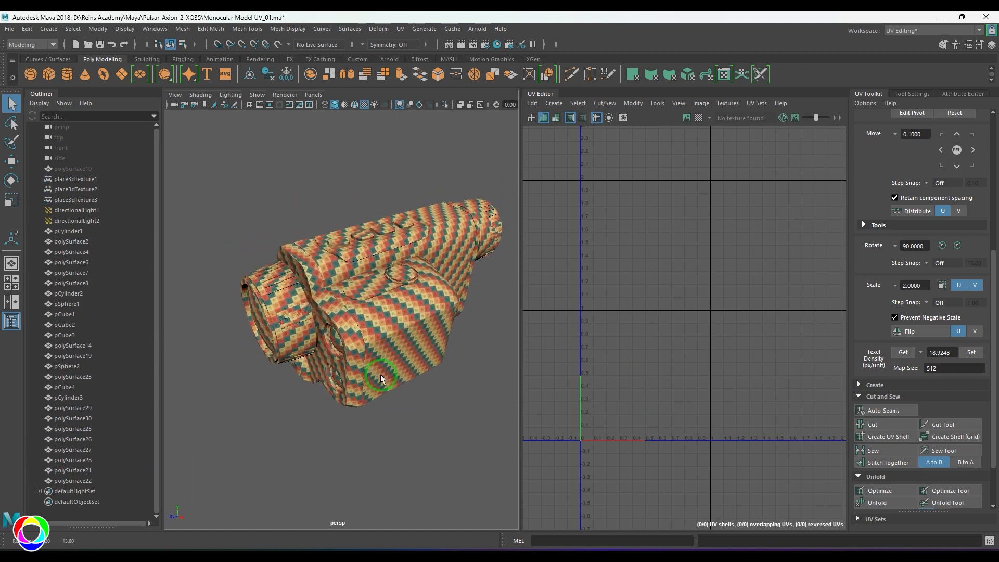
{"action": "left_click_drag", "start_coordinate": [300, 302], "coordinate": [283, 284], "text": "alt"}
Select all the monocular objects and delete their construction history.
{"action": "left_click_drag", "start_coordinate": [221, 165], "coordinate": [580, 435]}
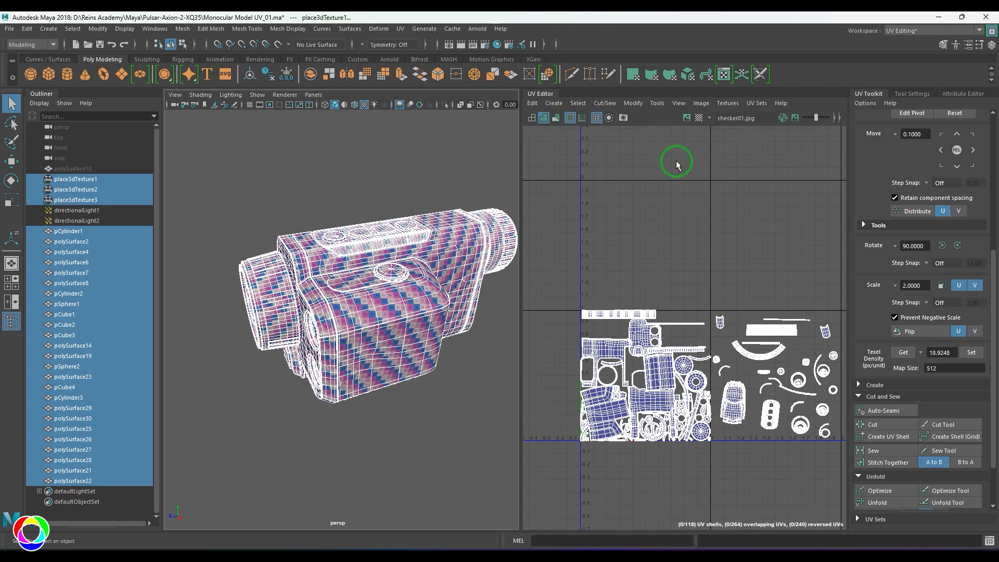
{"action": "left_click", "coordinate": [632, 103]}
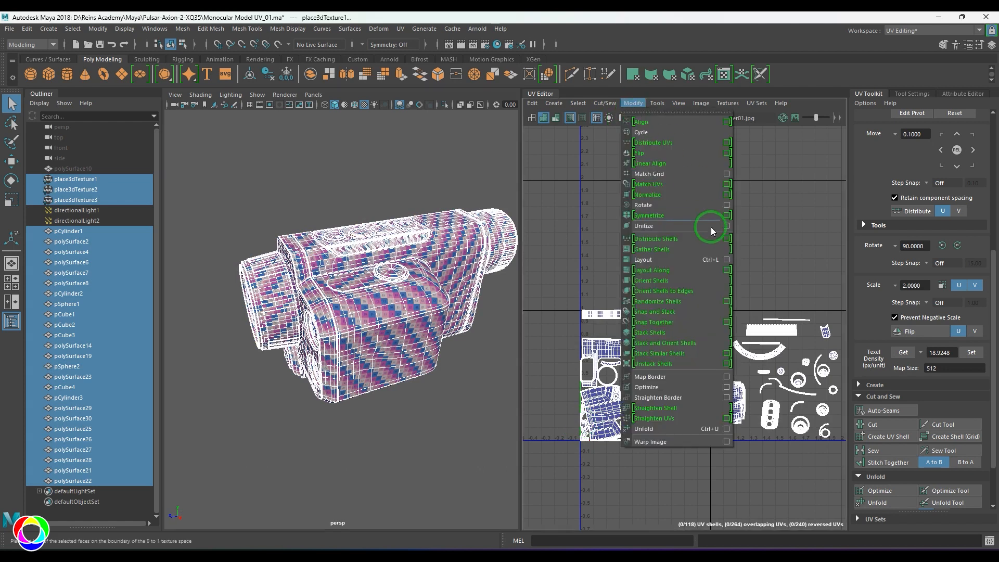
{"action": "left_click", "coordinate": [386, 433]}
{"action": "left_click_drag", "start_coordinate": [245, 171], "coordinate": [542, 437]}
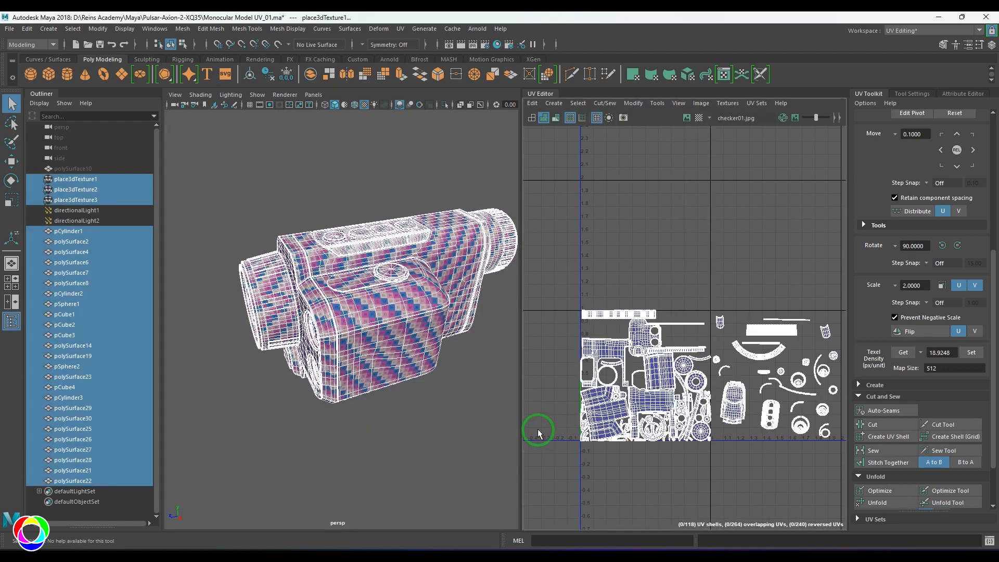
{"action": "left_click", "coordinate": [27, 29]}
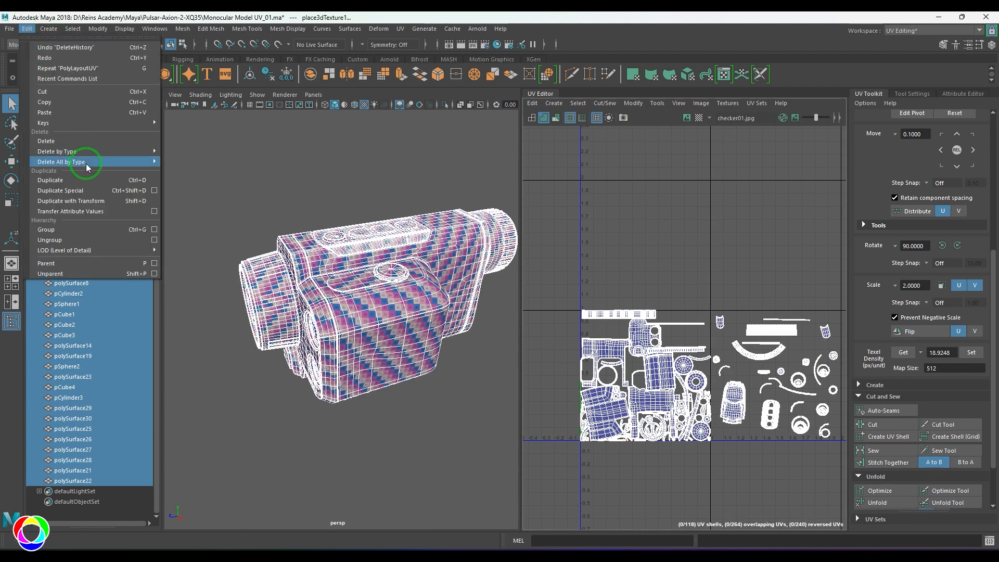
{"action": "mouse_move", "coordinate": [99, 151]}
{"action": "left_click", "coordinate": [221, 161]}
Lay out the UVs with Shell Pre-Scaling set to Off and Tiles U 2, V 1, and inspect the checker pattern.
{"action": "left_click", "coordinate": [634, 103]}
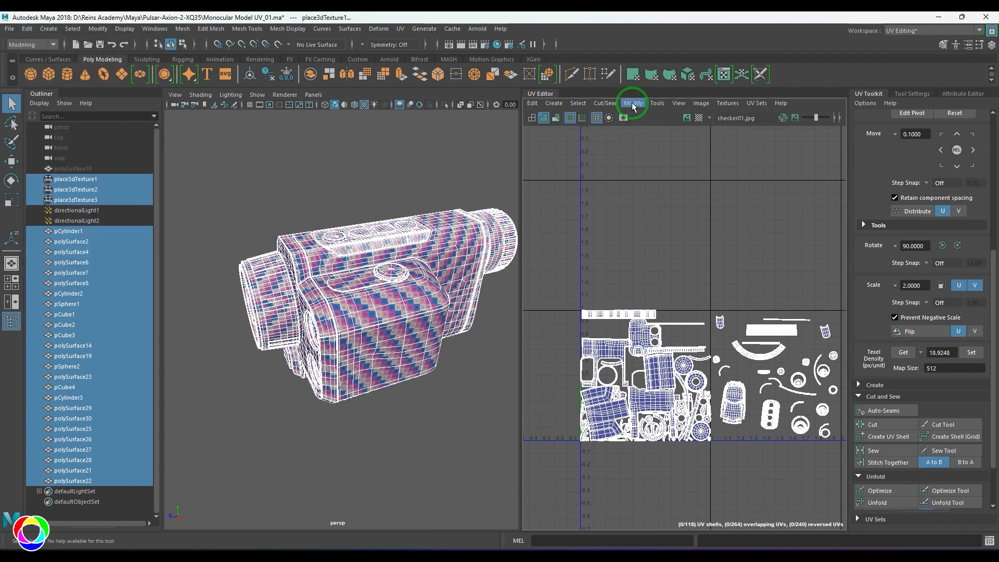
{"action": "left_click", "coordinate": [727, 260]}
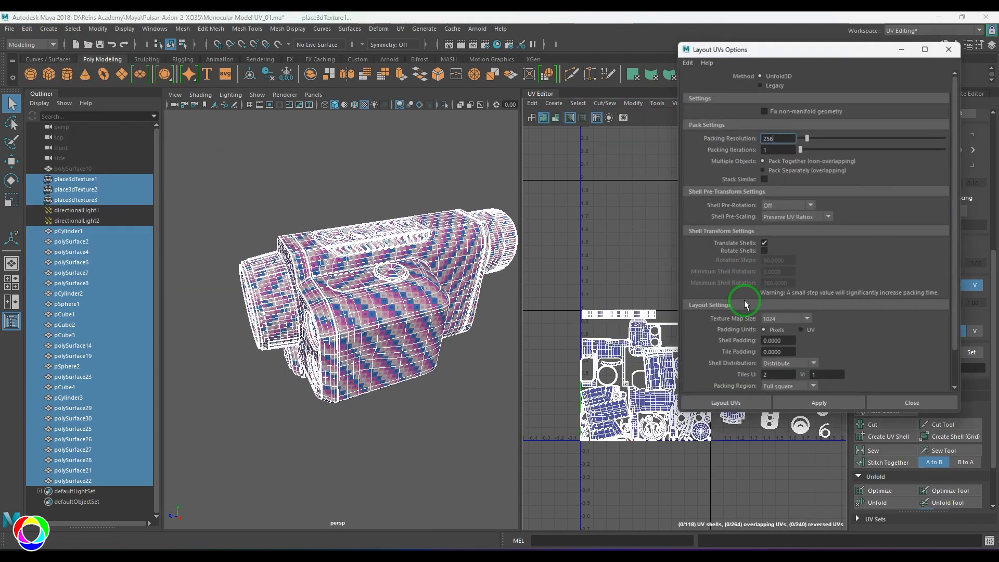
{"action": "left_click", "coordinate": [785, 216]}
{"action": "left_click", "coordinate": [810, 232]}
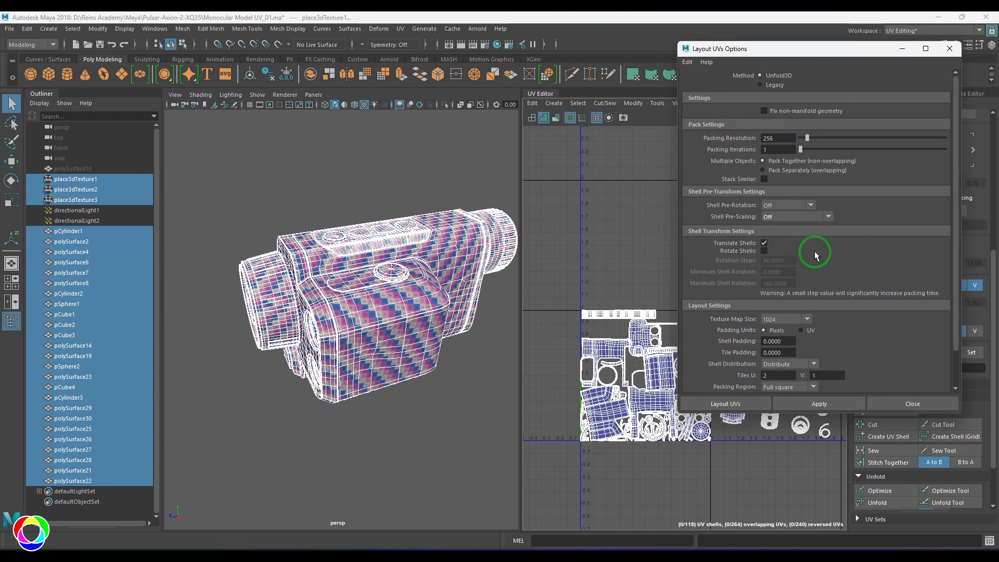
{"action": "left_click", "coordinate": [701, 403]}
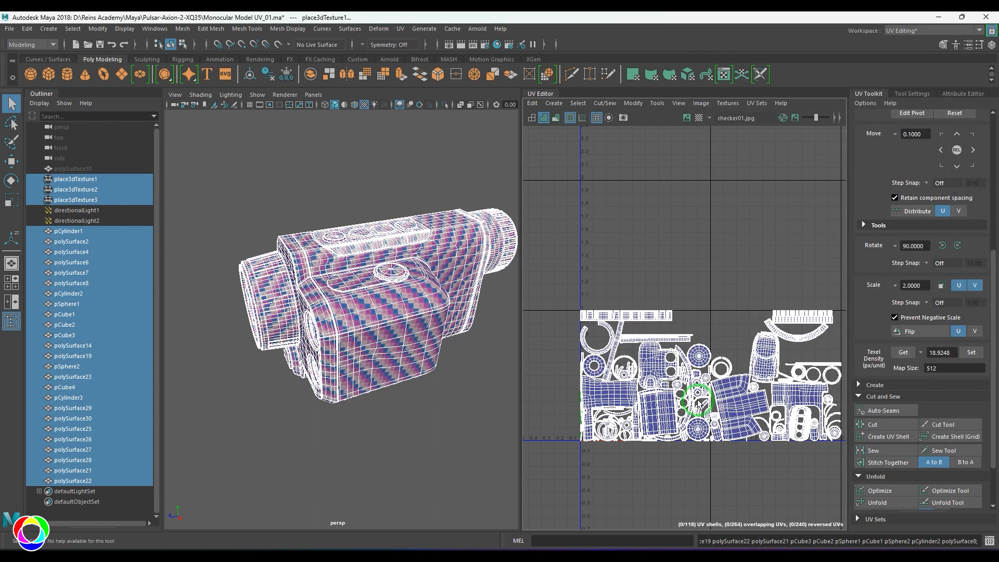
{"action": "left_click", "coordinate": [417, 418]}
{"action": "left_click_drag", "start_coordinate": [392, 341], "coordinate": [344, 328], "text": "alt"}
Reselect all the monocular objects and examine how their UV shells are packed across the two tiles.
{"action": "left_click_drag", "start_coordinate": [242, 155], "coordinate": [542, 429]}
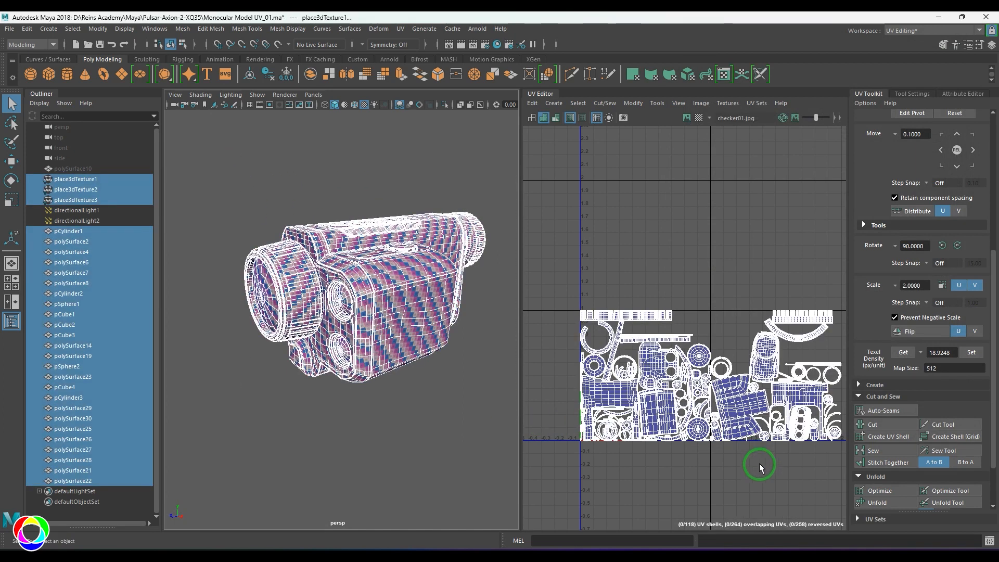
{"action": "scroll", "coordinate": [746, 471], "scroll_direction": "up", "scroll_amount": 5}
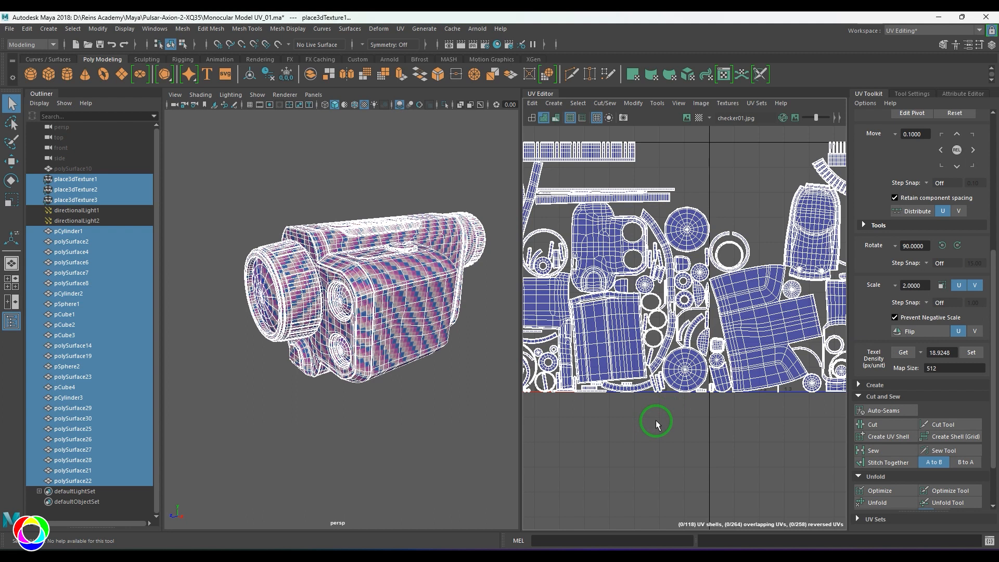
{"action": "scroll", "coordinate": [695, 398], "scroll_direction": "down", "scroll_amount": 2}
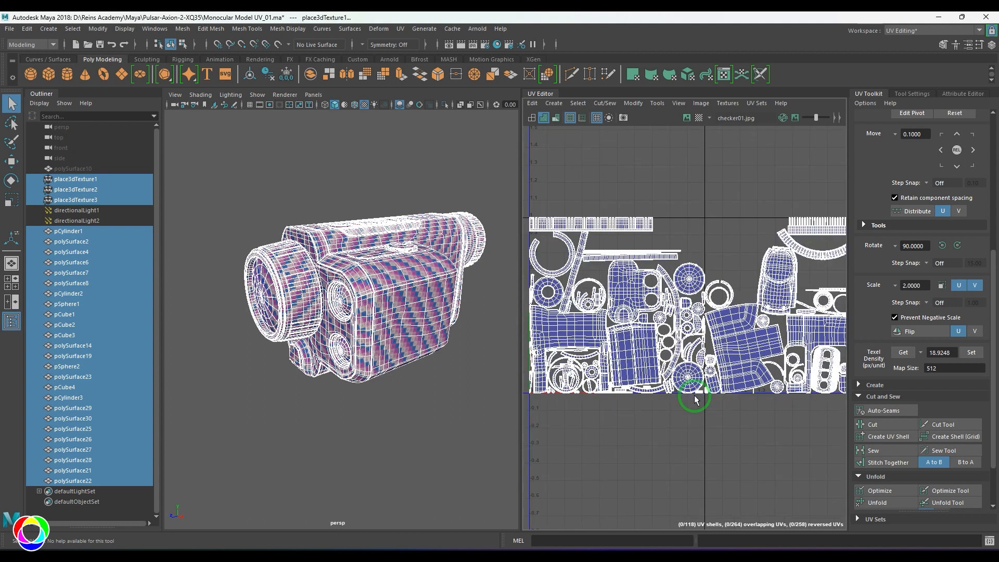
{"action": "scroll", "coordinate": [694, 398], "scroll_direction": "down", "scroll_amount": 1}
{"action": "scroll", "coordinate": [723, 268], "scroll_direction": "down", "scroll_amount": 2}
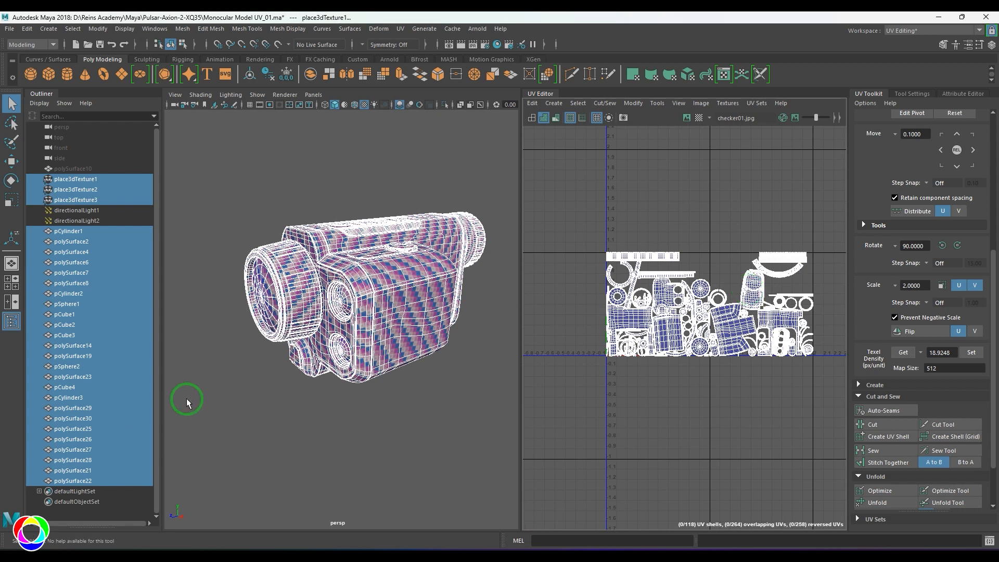
{"action": "left_click", "coordinate": [276, 406]}
{"action": "left_click_drag", "start_coordinate": [225, 188], "coordinate": [475, 445]}
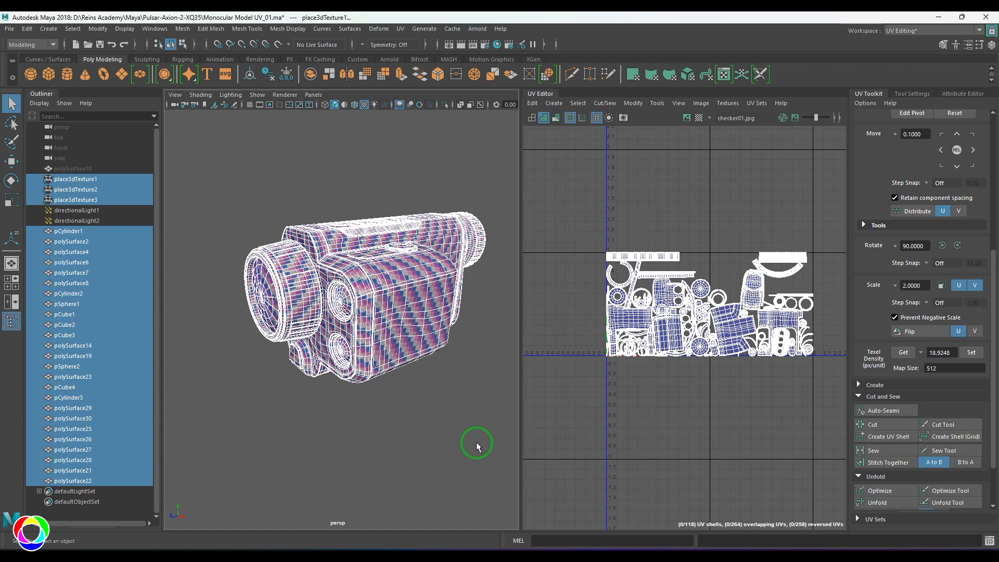
{"action": "left_click", "coordinate": [392, 429]}
{"action": "left_click_drag", "start_coordinate": [257, 197], "coordinate": [530, 447]}
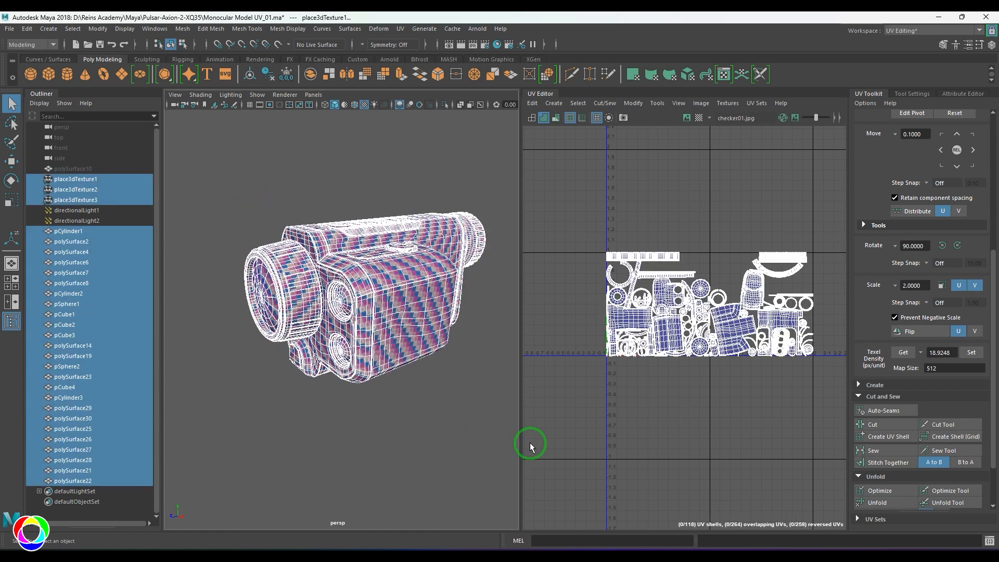